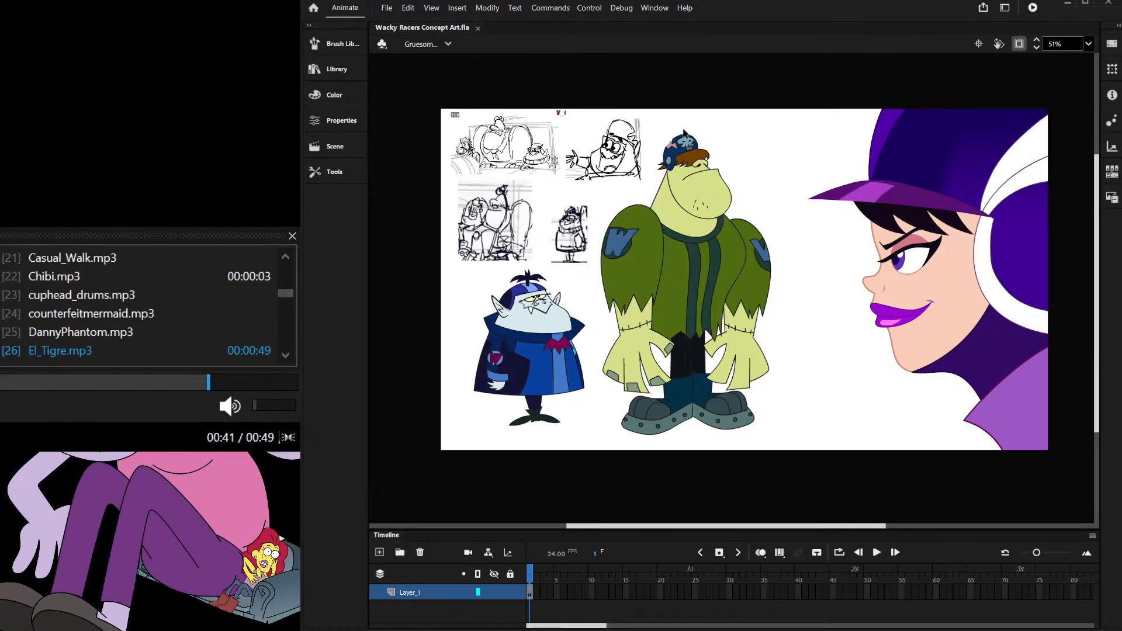
Step: Examine the rough black-and-white character sketches on the concept art sheet up close
click(701, 189)
click(763, 156)
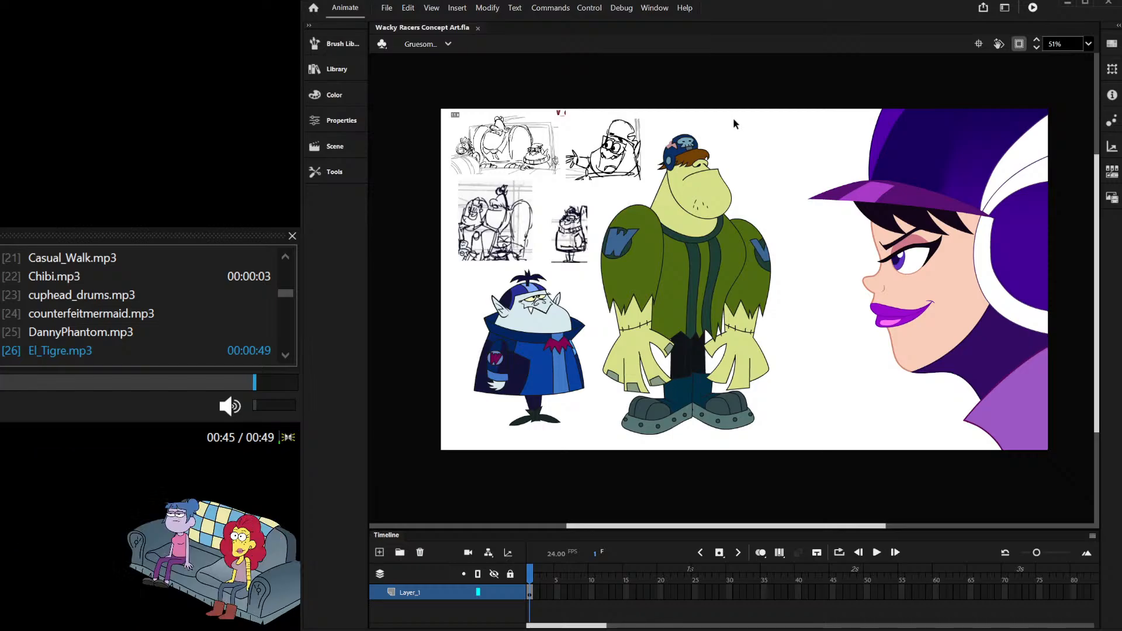
scroll(504, 85, up, 4)
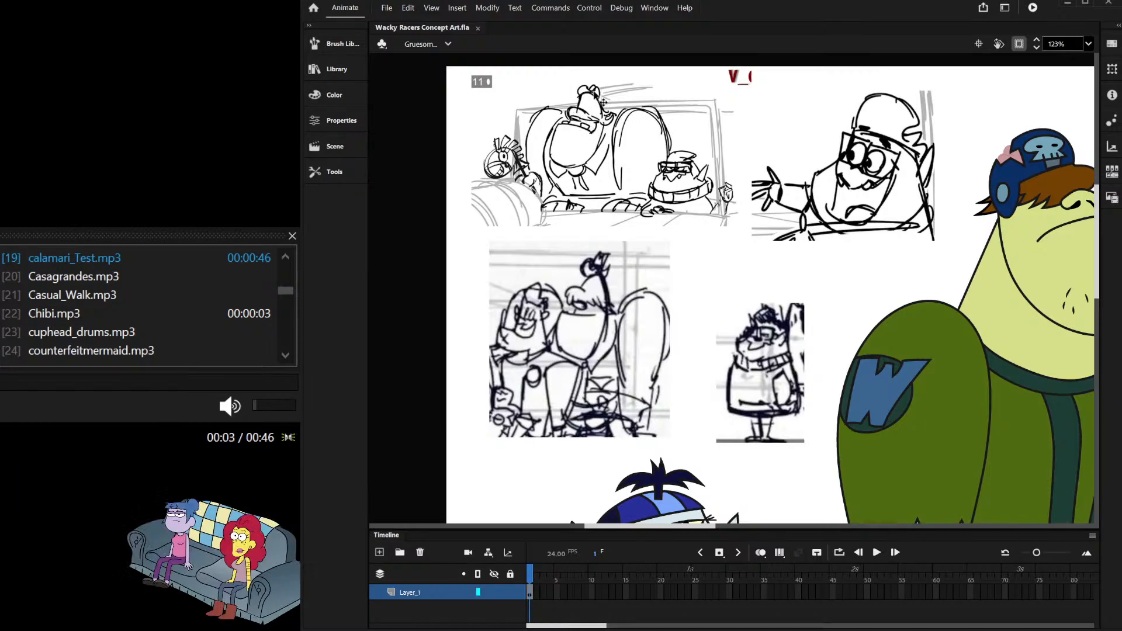
scroll(474, 143, up, 4)
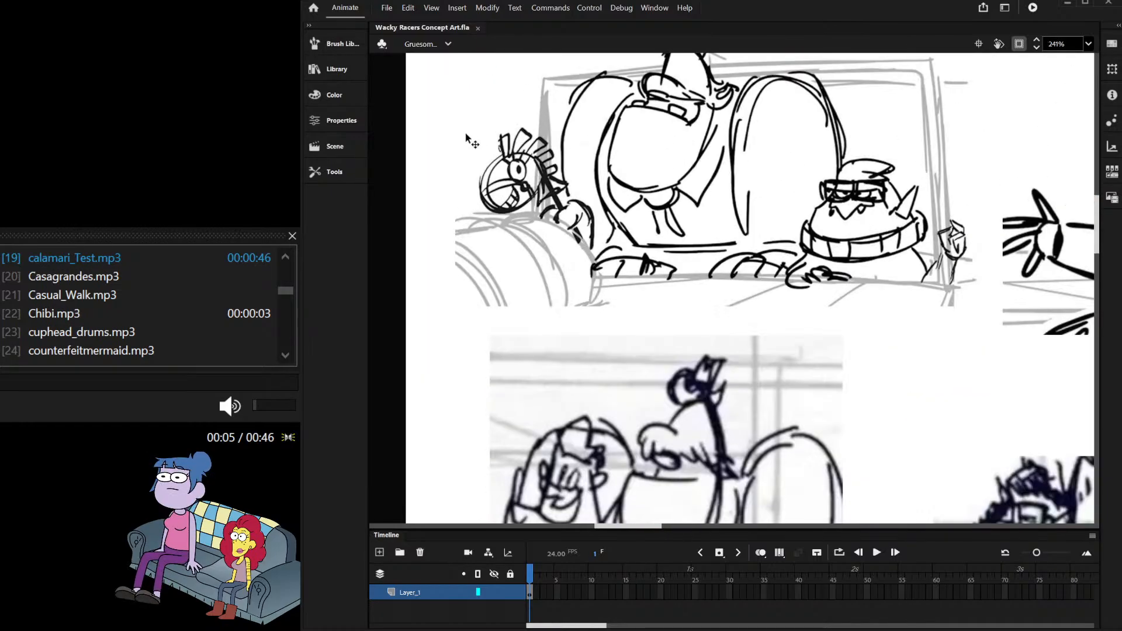
scroll(482, 168, down, 2)
scroll(482, 168, down, 3)
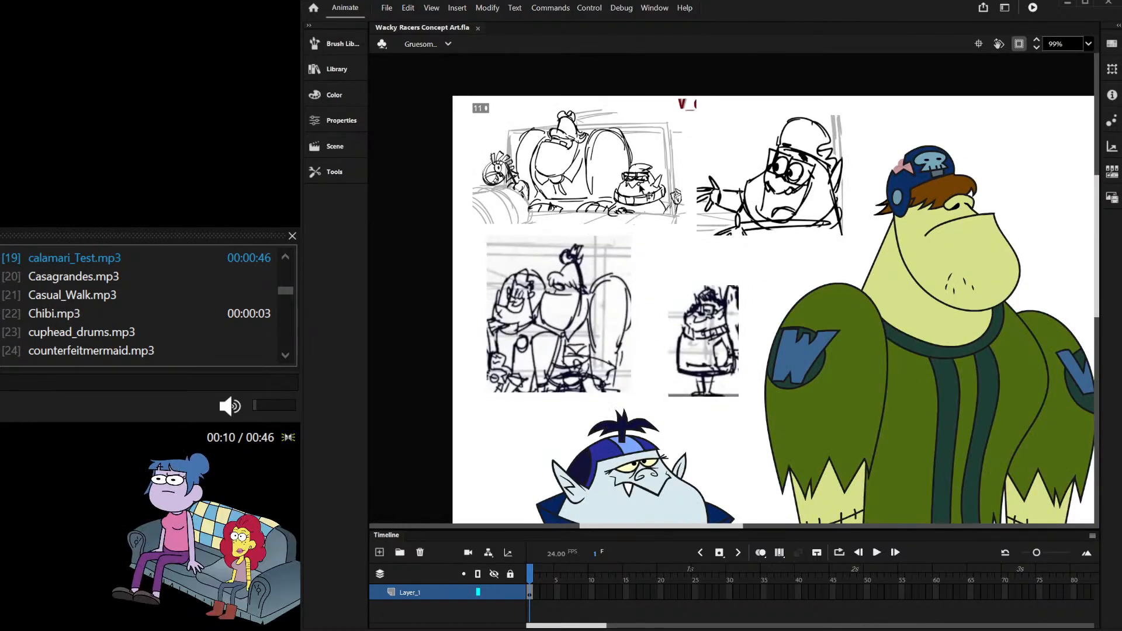
scroll(646, 190, up, 10)
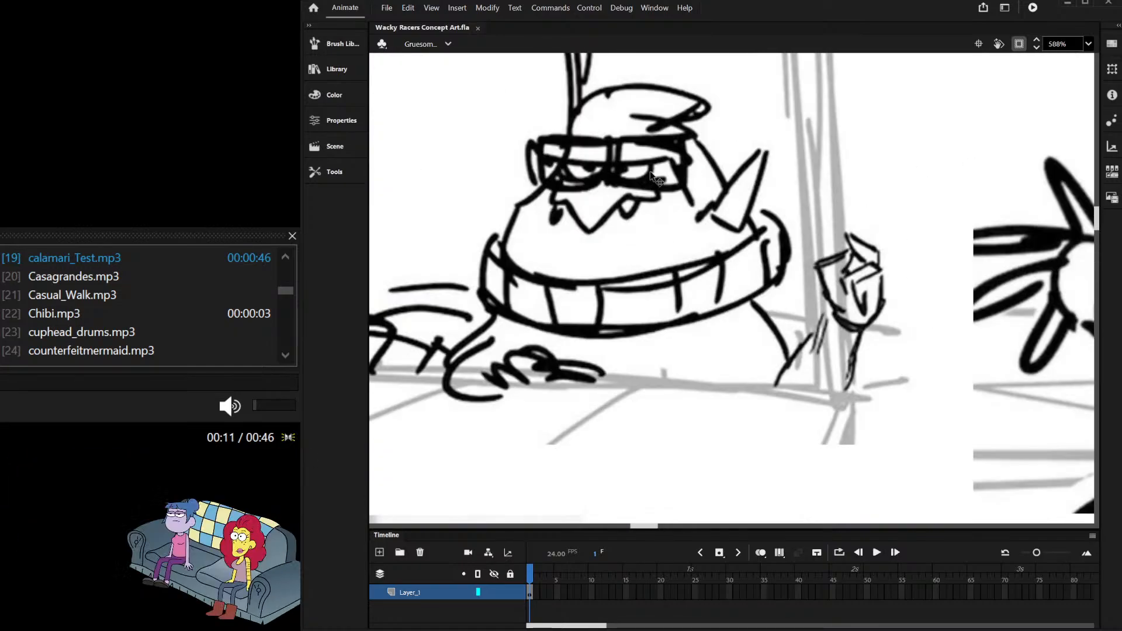
scroll(616, 114, down, 6)
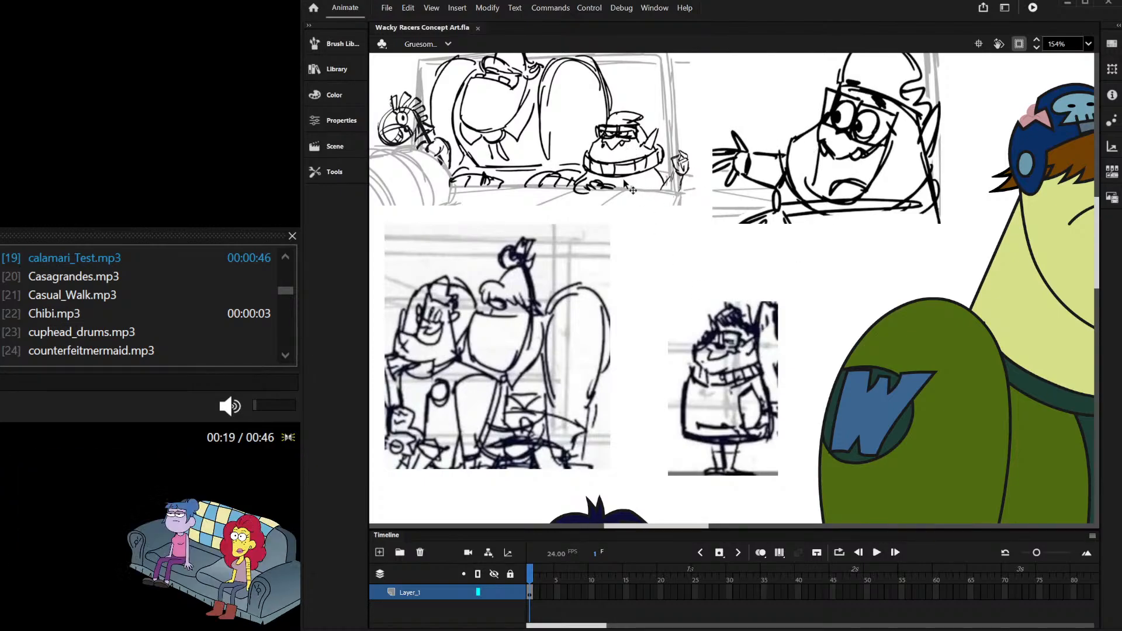
scroll(636, 146, up, 5)
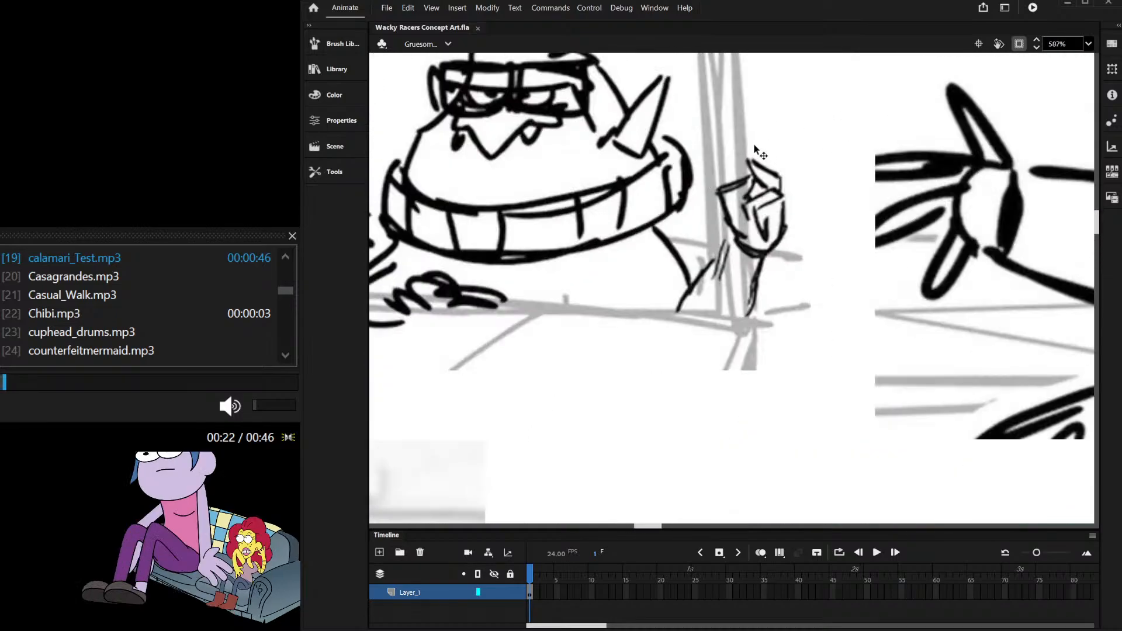
scroll(636, 275, down, 5)
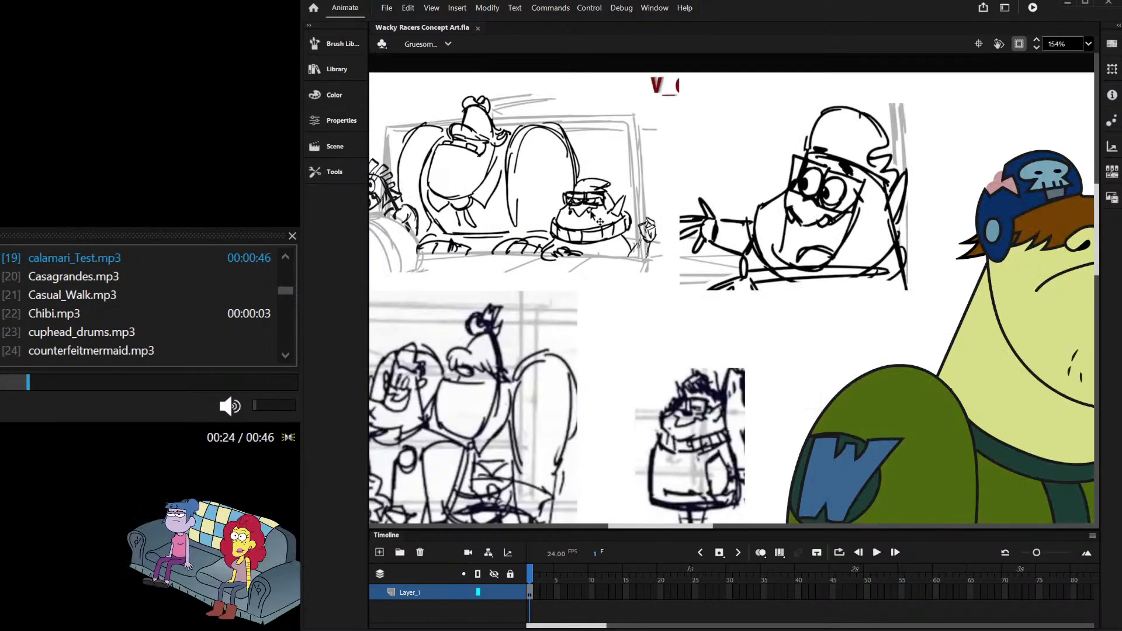
scroll(598, 211, down, 1)
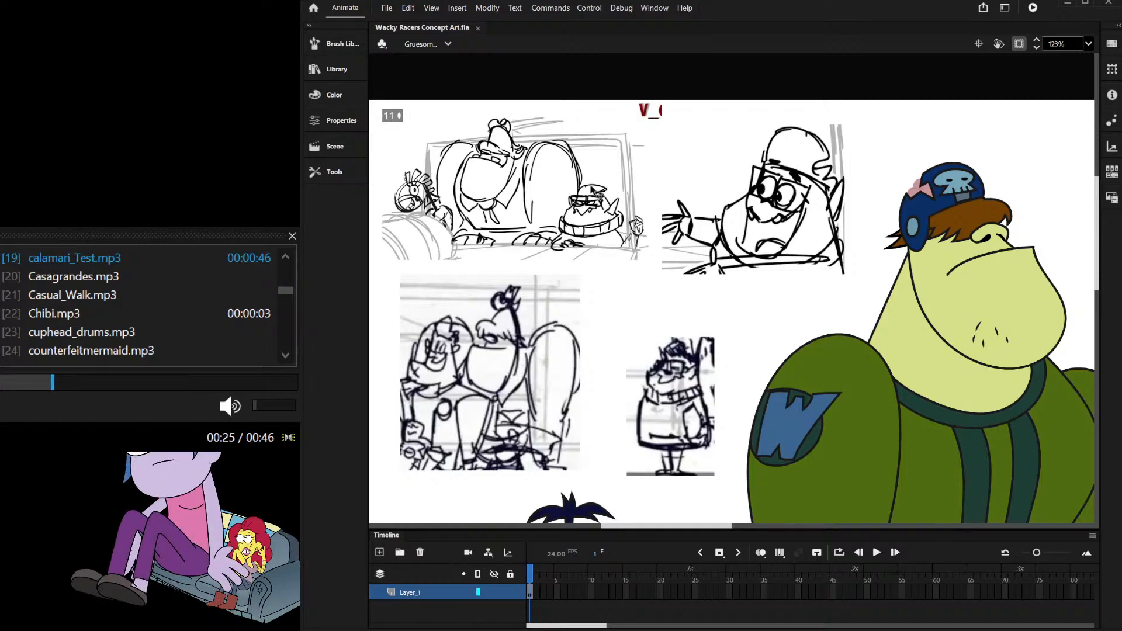
scroll(594, 157, down, 2)
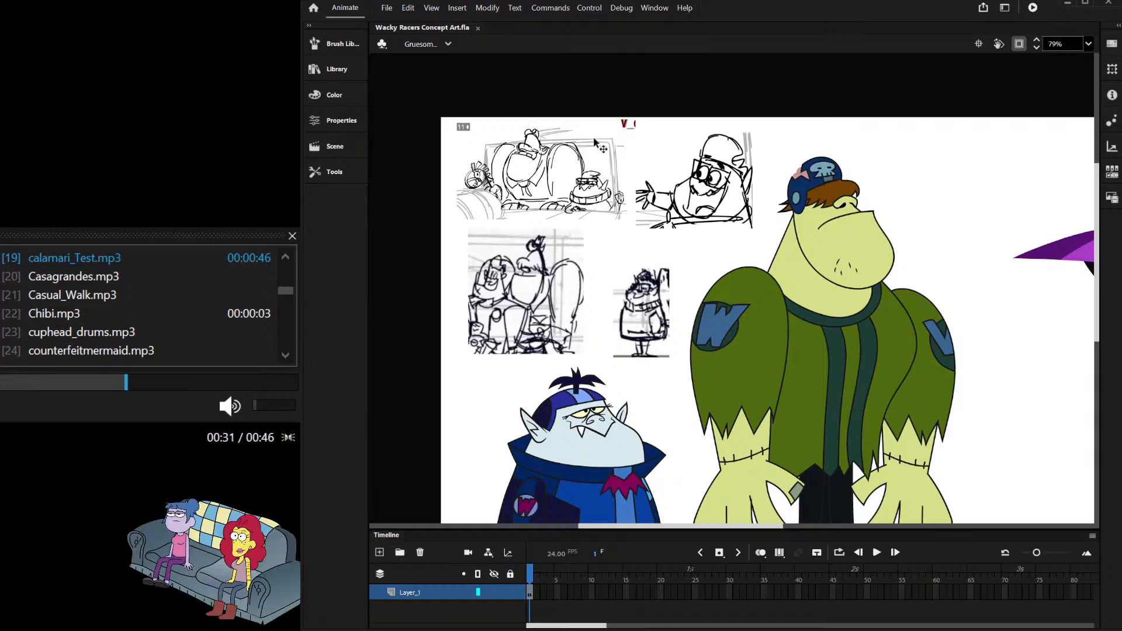
scroll(595, 140, down, 2)
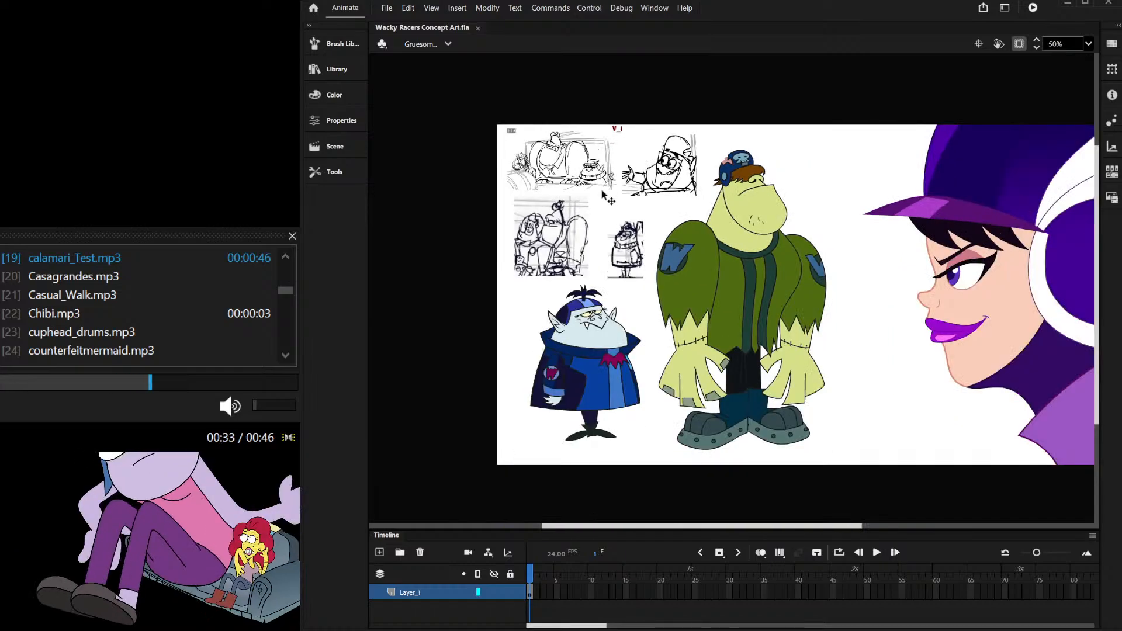
Step: Examine the tall green character's head, blue skull helmet and exposed pink brain up close
scroll(770, 220, up, 2)
scroll(771, 221, up, 1)
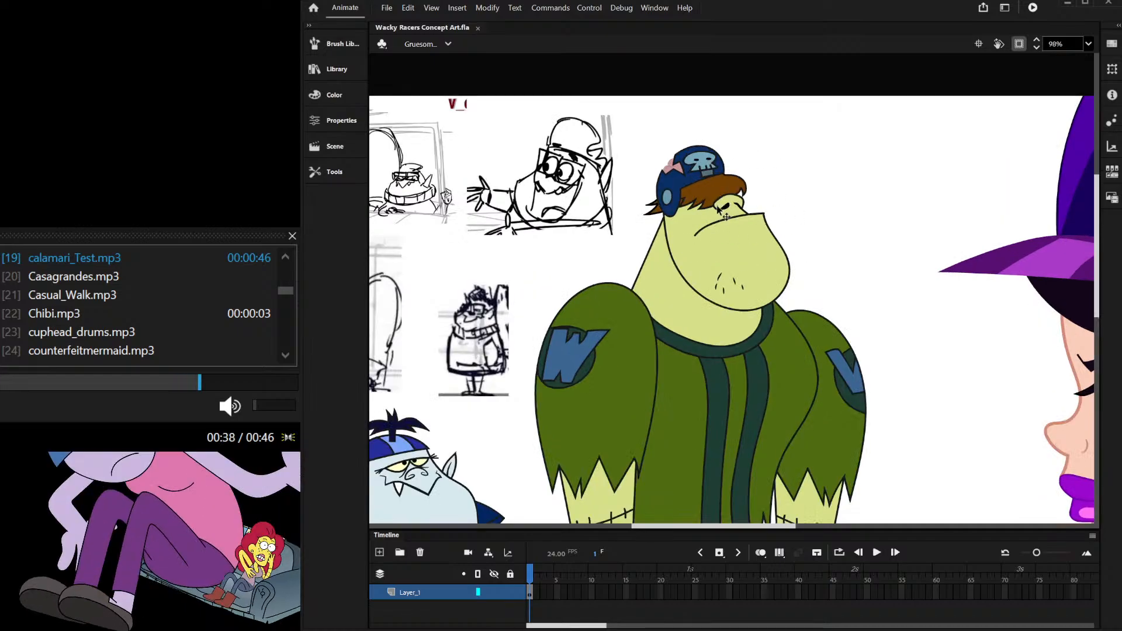
scroll(720, 200, up, 3)
scroll(770, 193, down, 3)
scroll(758, 124, down, 4)
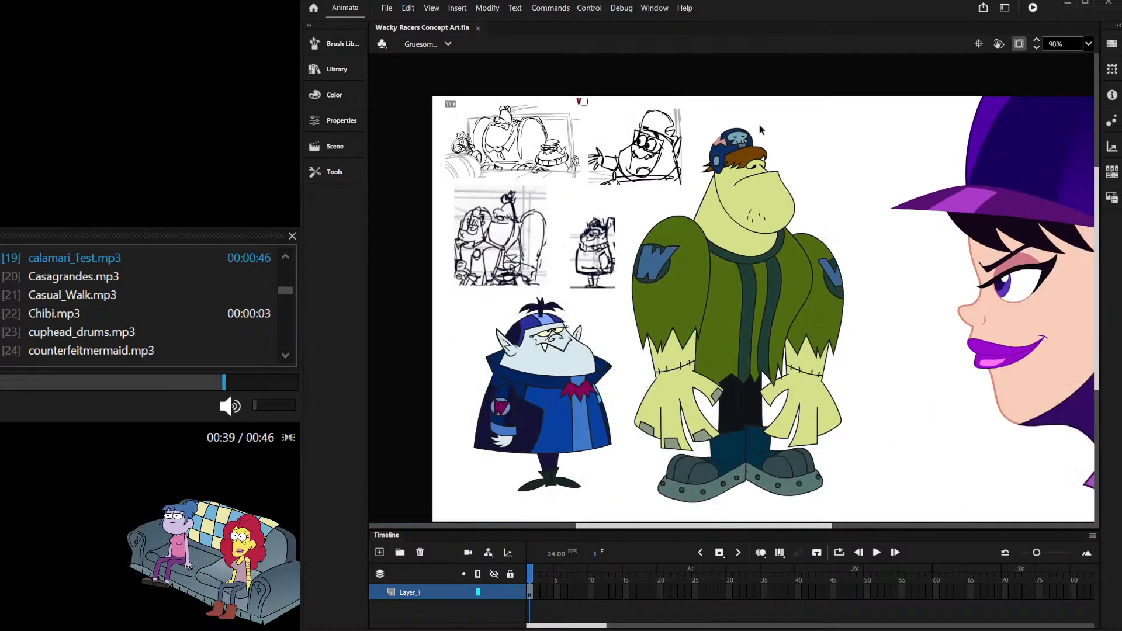
scroll(726, 129, up, 5)
scroll(730, 131, up, 4)
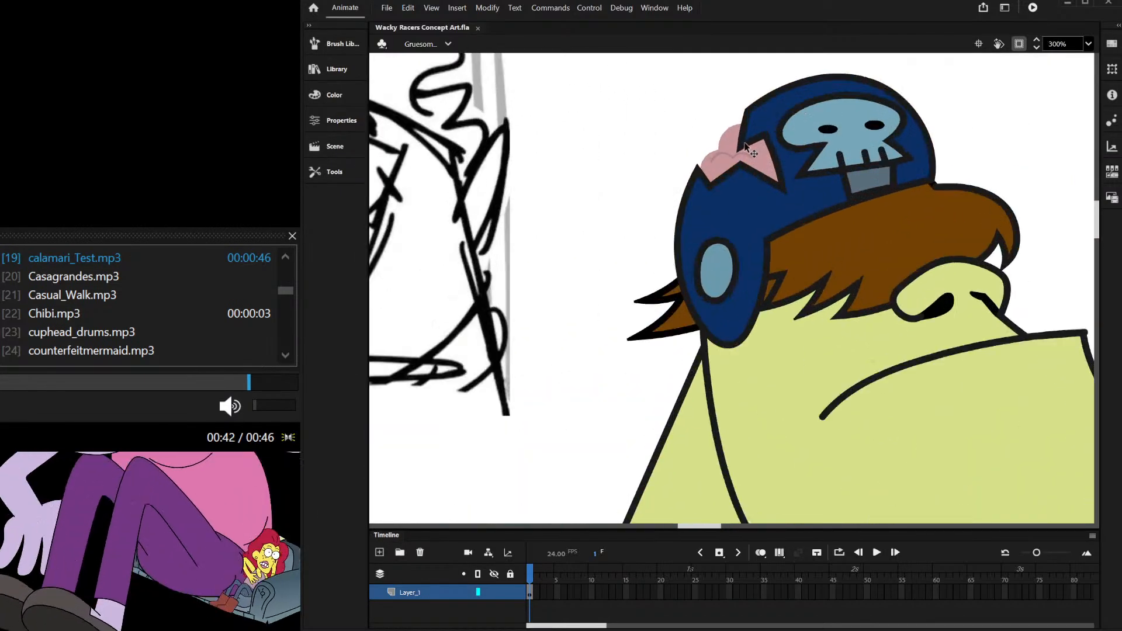
scroll(738, 138, down, 3)
scroll(738, 145, up, 4)
scroll(738, 146, up, 2)
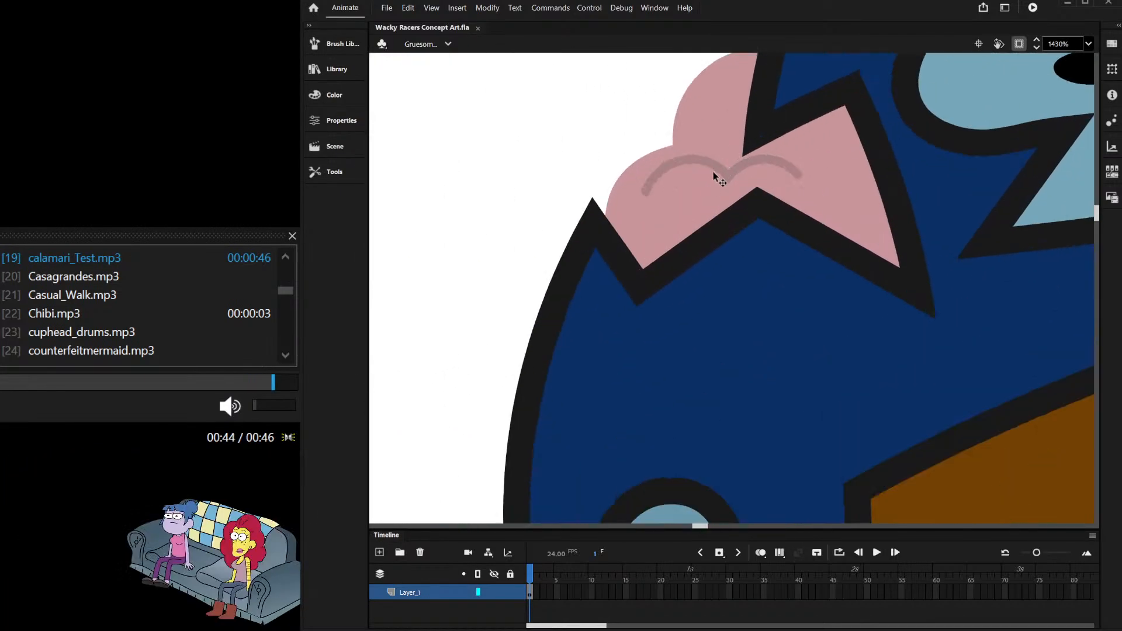
scroll(696, 201, down, 8)
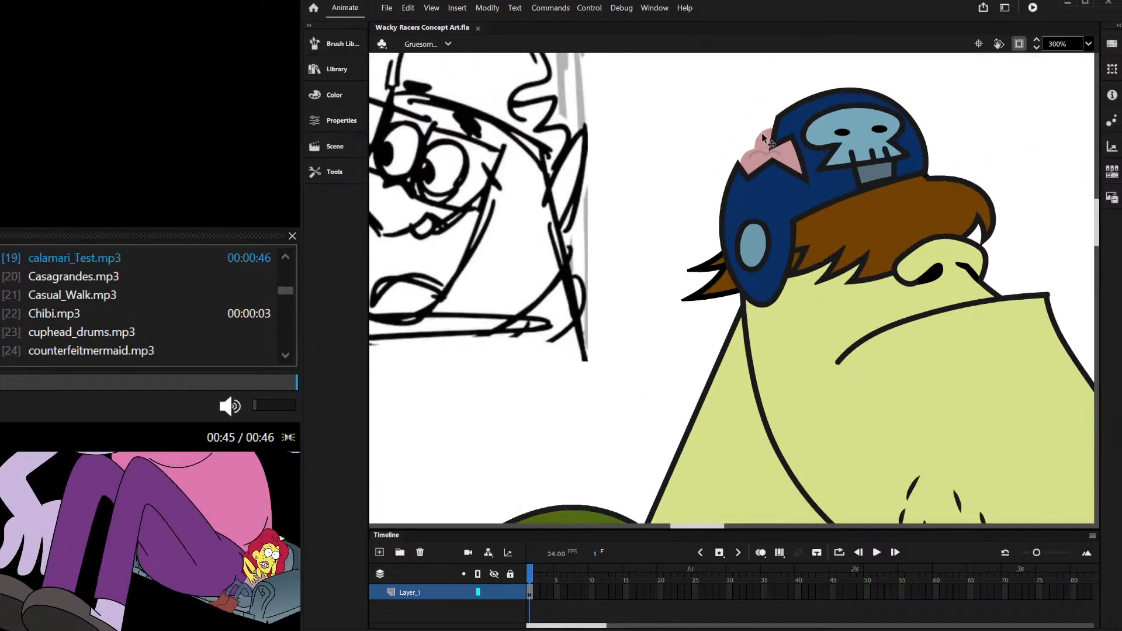
scroll(725, 124, down, 2)
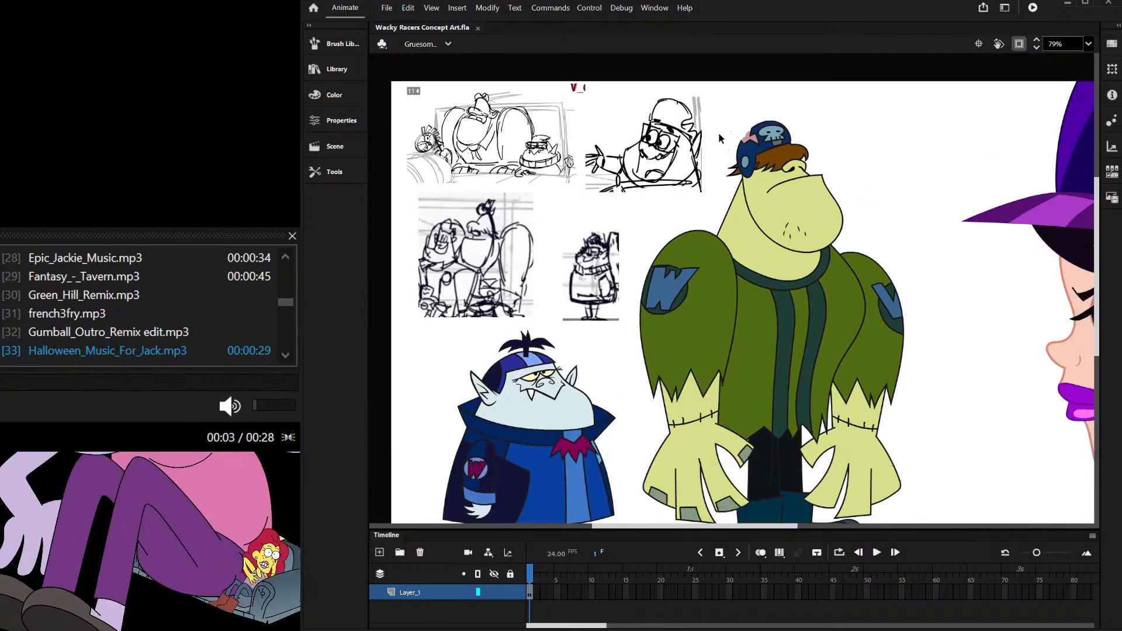
scroll(720, 142, down, 3)
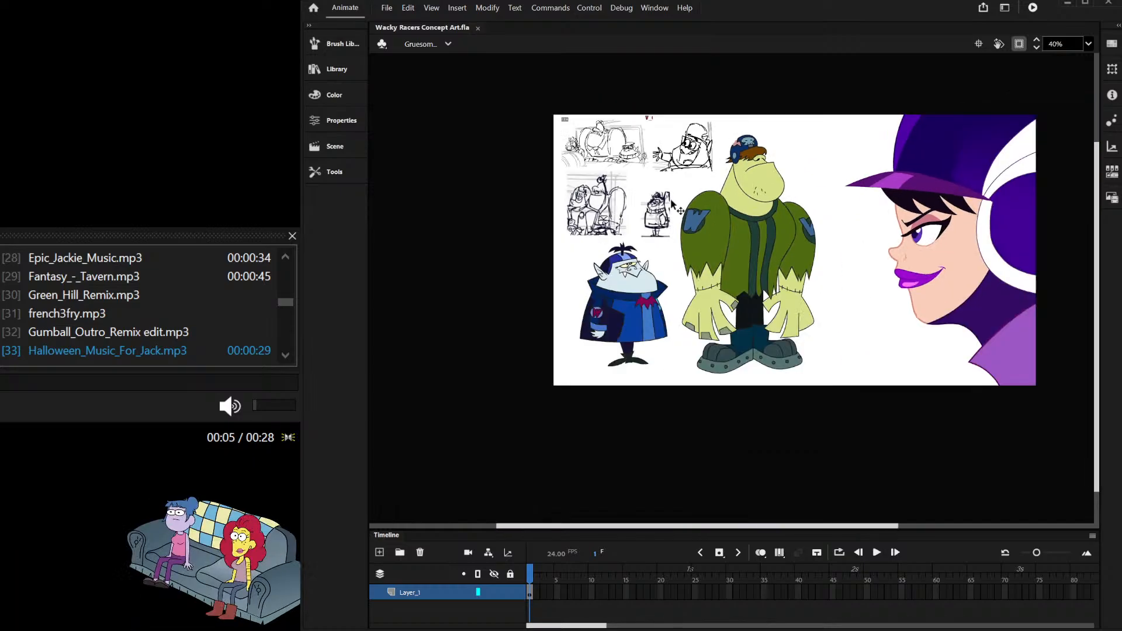
Step: Compare the short vampire, the tall green character and the purple-helmeted woman on the concept sheet
scroll(671, 203, up, 3)
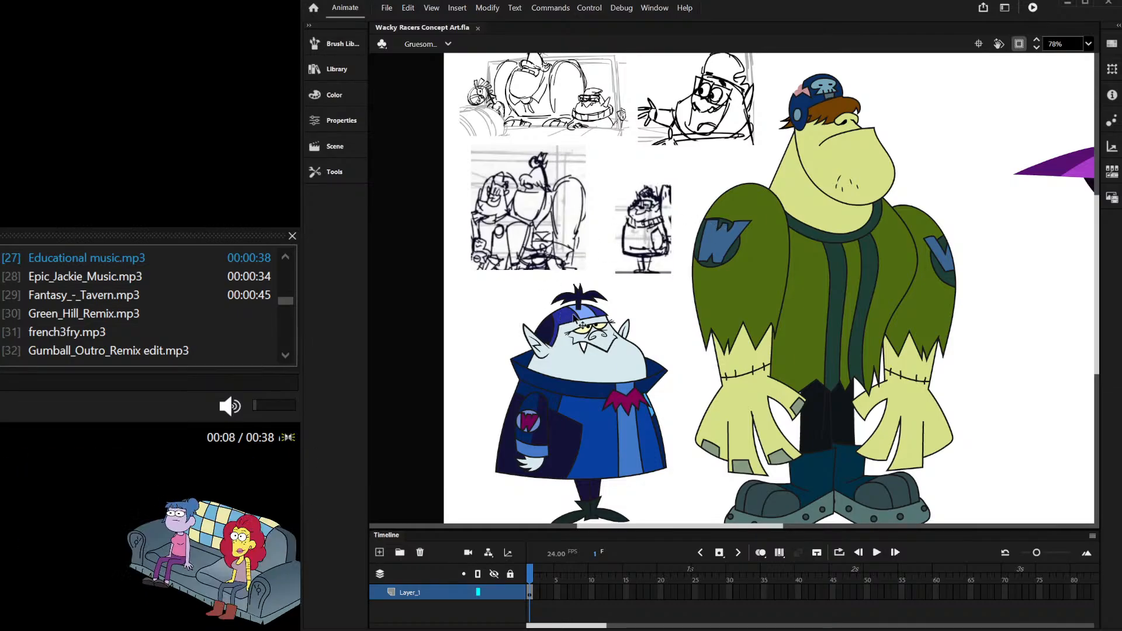
scroll(649, 239, down, 2)
scroll(649, 240, up, 2)
scroll(615, 285, down, 1)
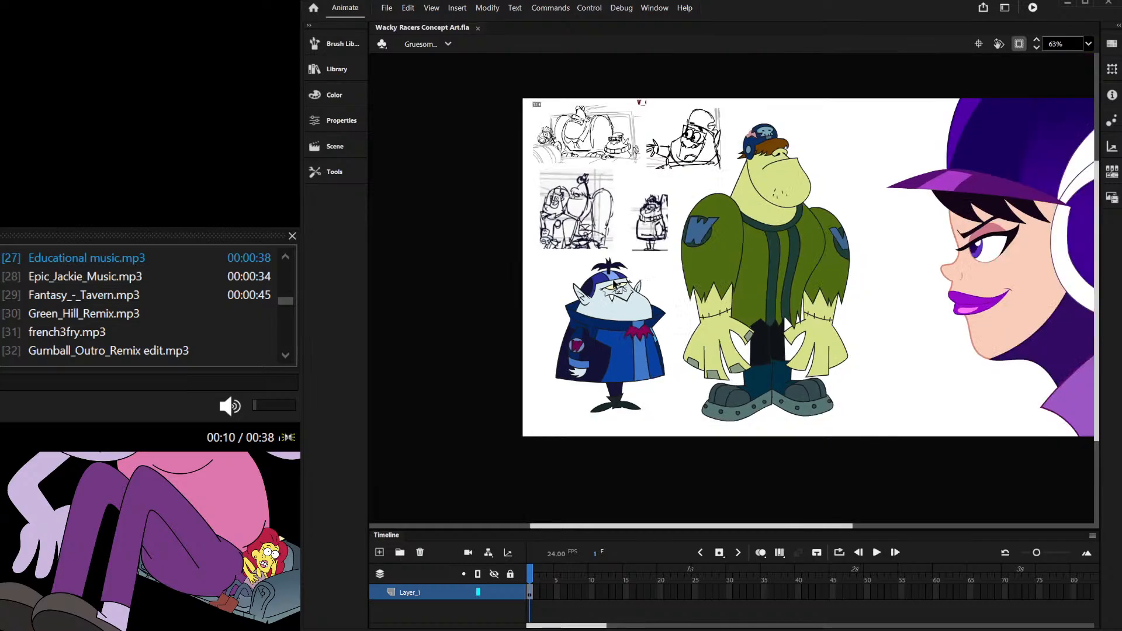
scroll(615, 284, down, 1)
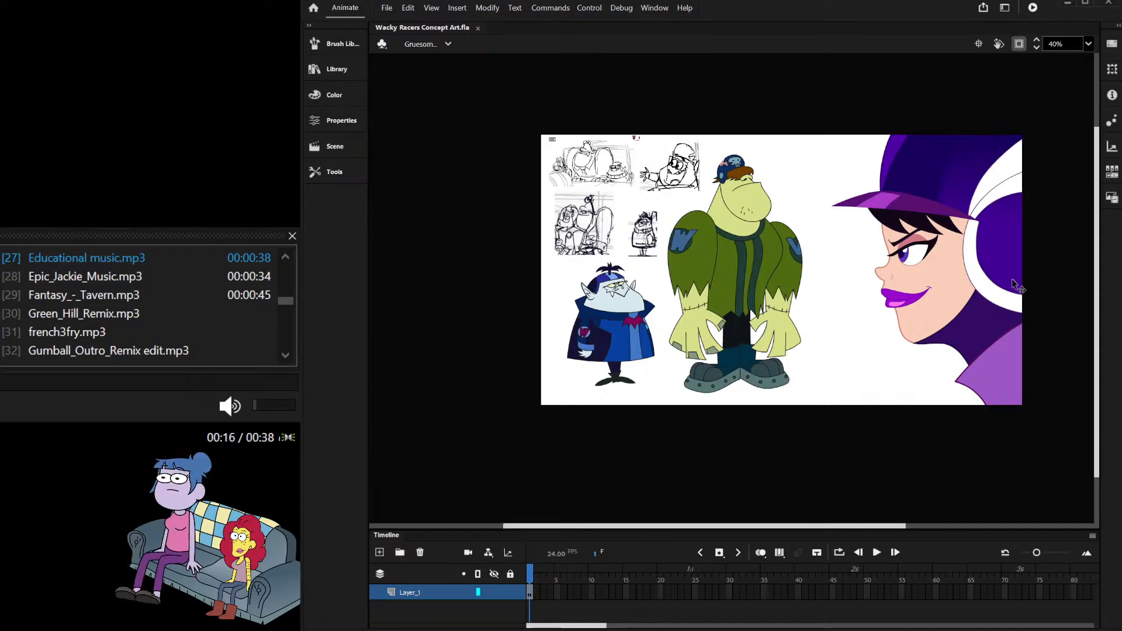
scroll(1017, 287, up, 2)
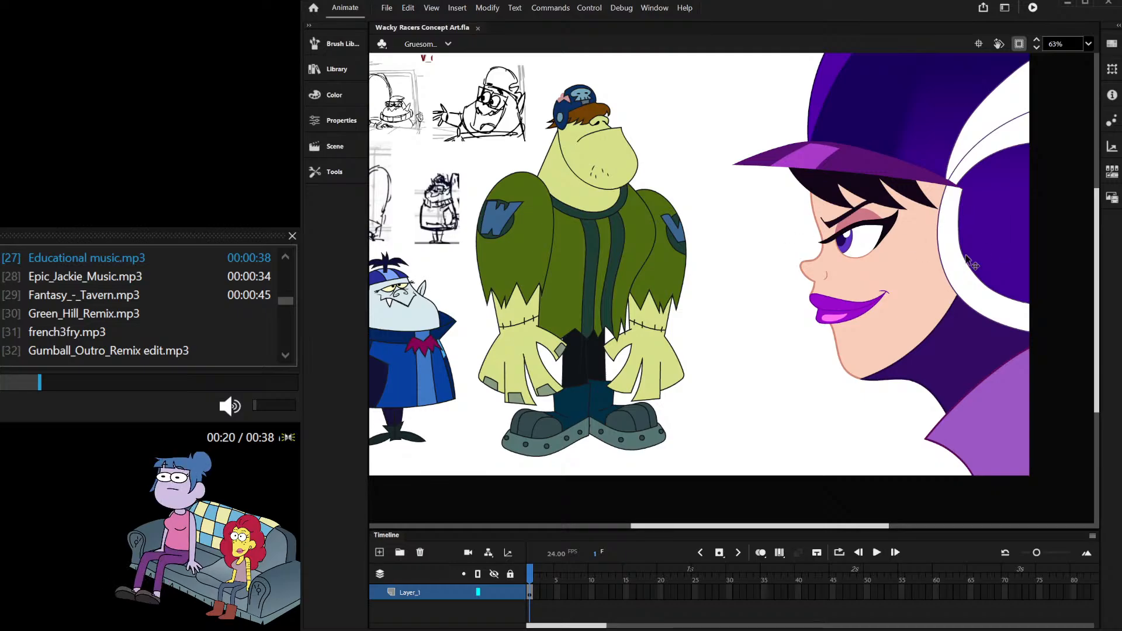
scroll(969, 263, down, 2)
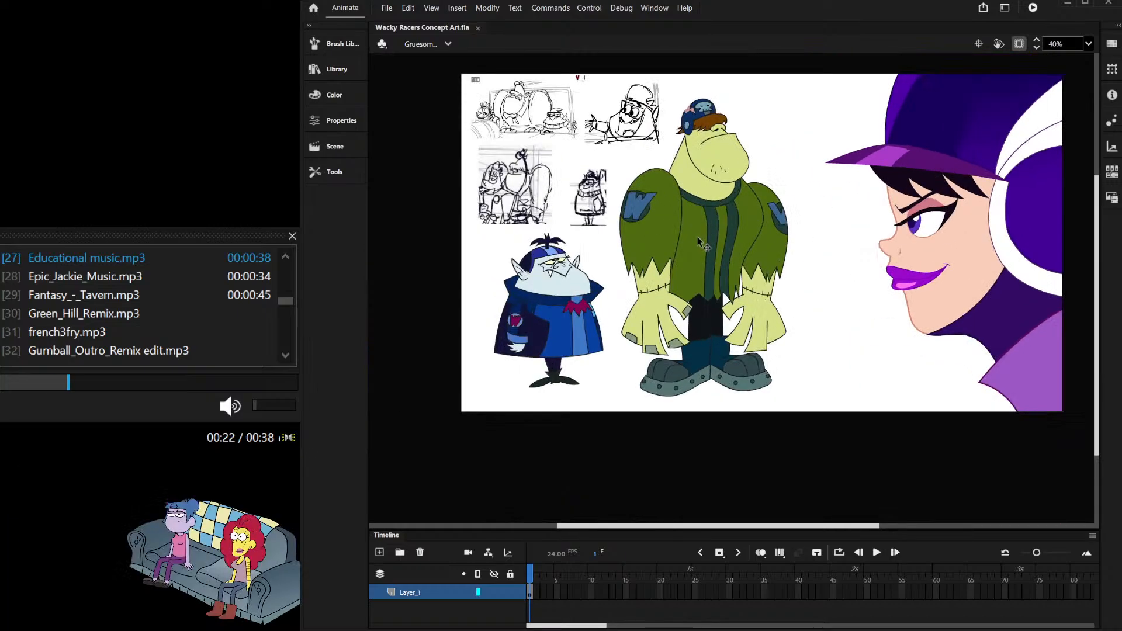
scroll(700, 241, up, 2)
scroll(637, 191, down, 3)
scroll(509, 222, up, 3)
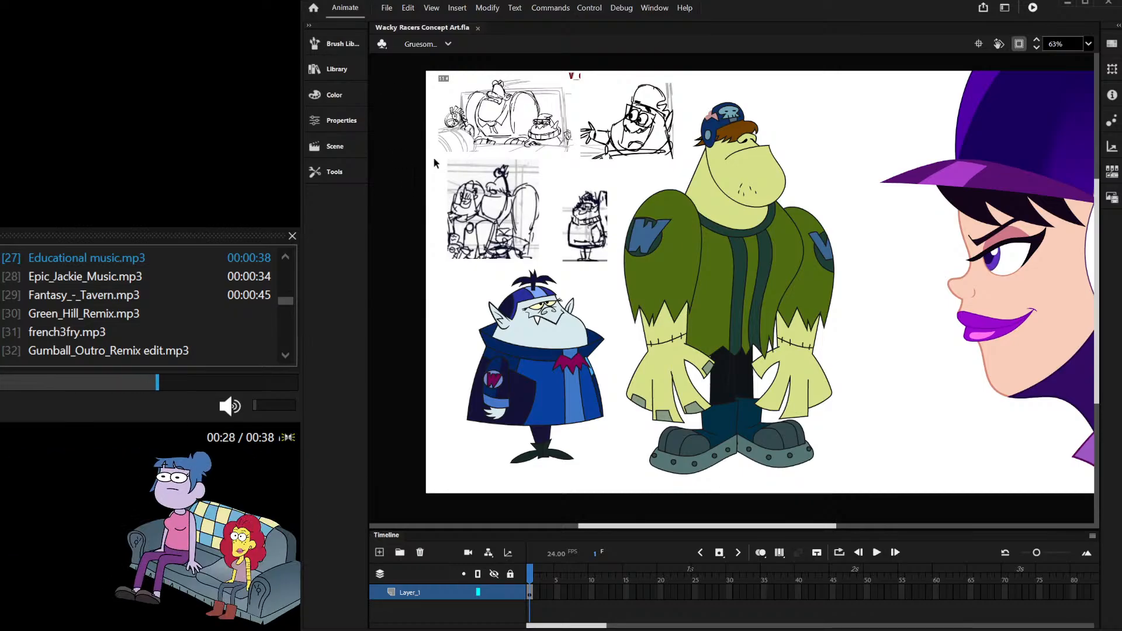
Step: Move the short vampire's blue helmet and hair tuft off the stage and remove the magenta bow tie
scroll(517, 304, up, 3)
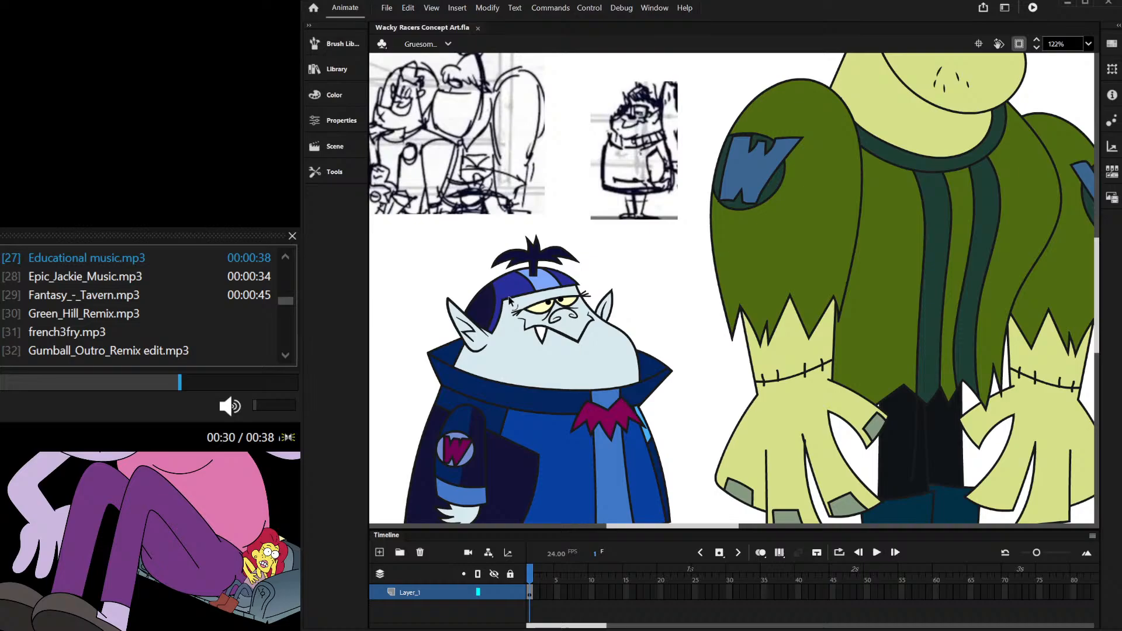
click(504, 295)
mouse_move(520, 284)
mouse_down()
mouse_move(562, 267)
mouse_move(498, 212)
mouse_move(433, 223)
mouse_up()
scroll(611, 216, down, 3)
drag(525, 228, 427, 318)
scroll(535, 282, up, 3)
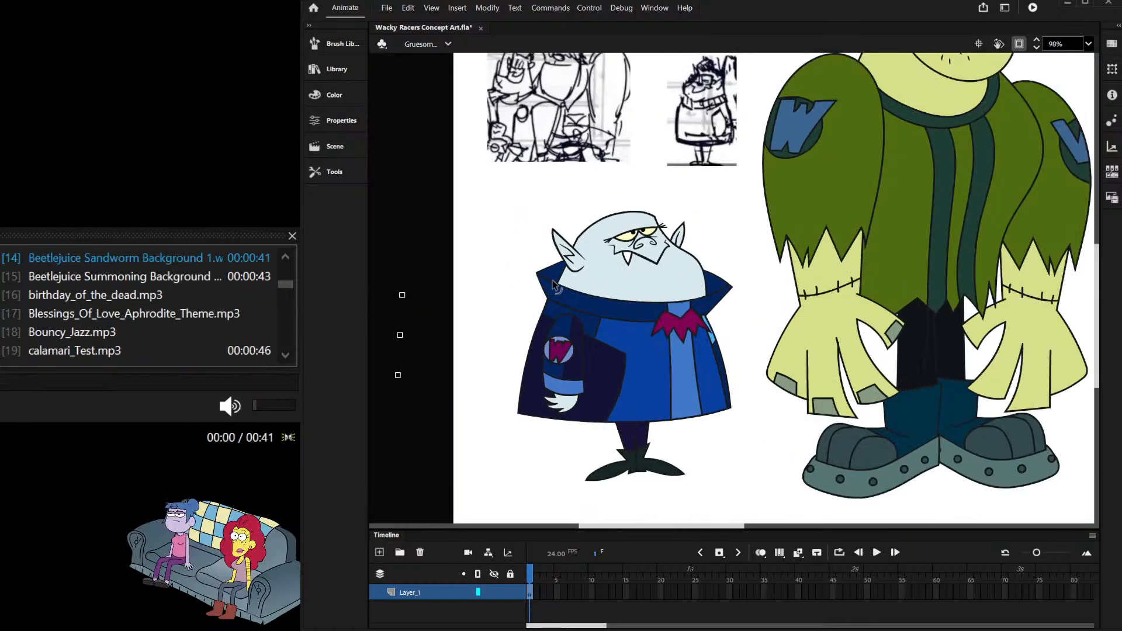
click(688, 326)
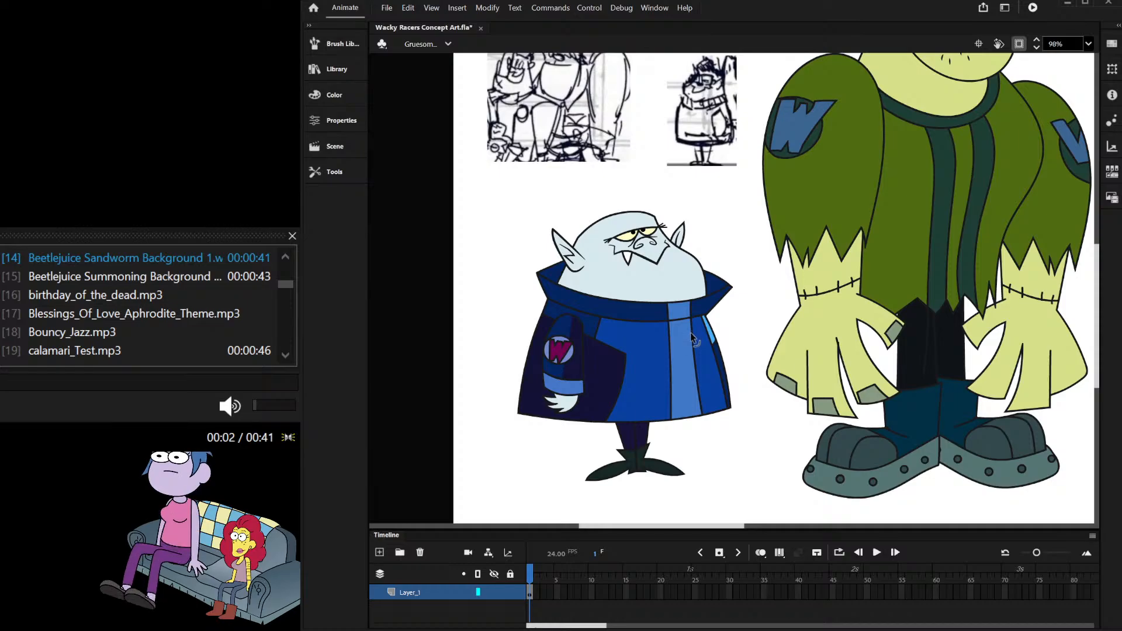
Step: Open the short vampire's arm drawing for editing and delete the magenta fill of the sleeve's W
click(554, 364)
double_click(559, 360)
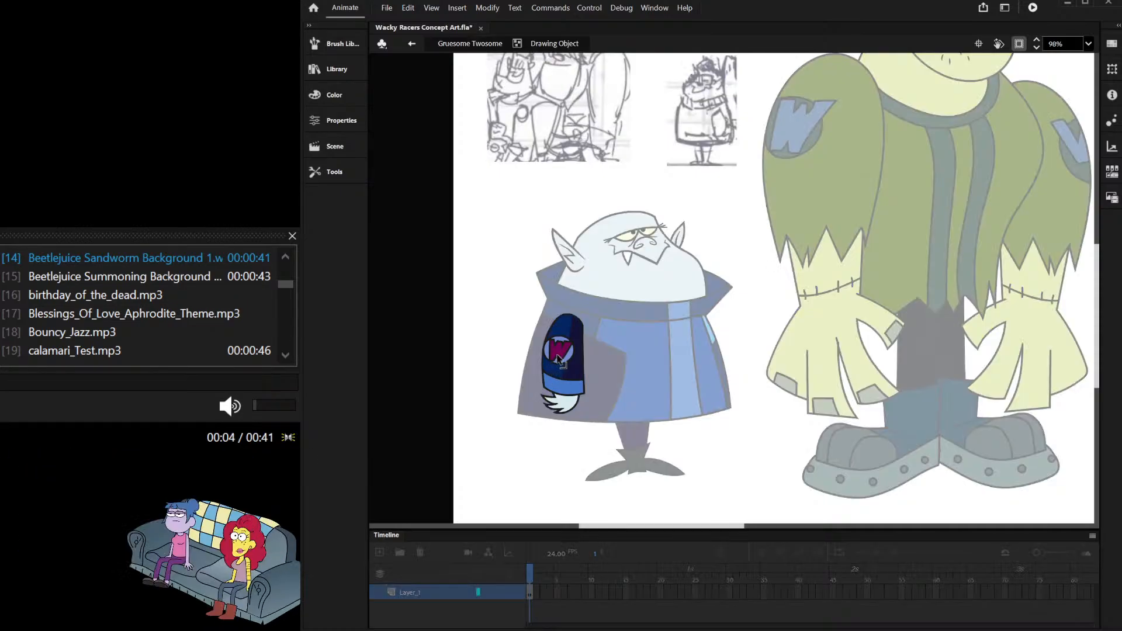
click(559, 361)
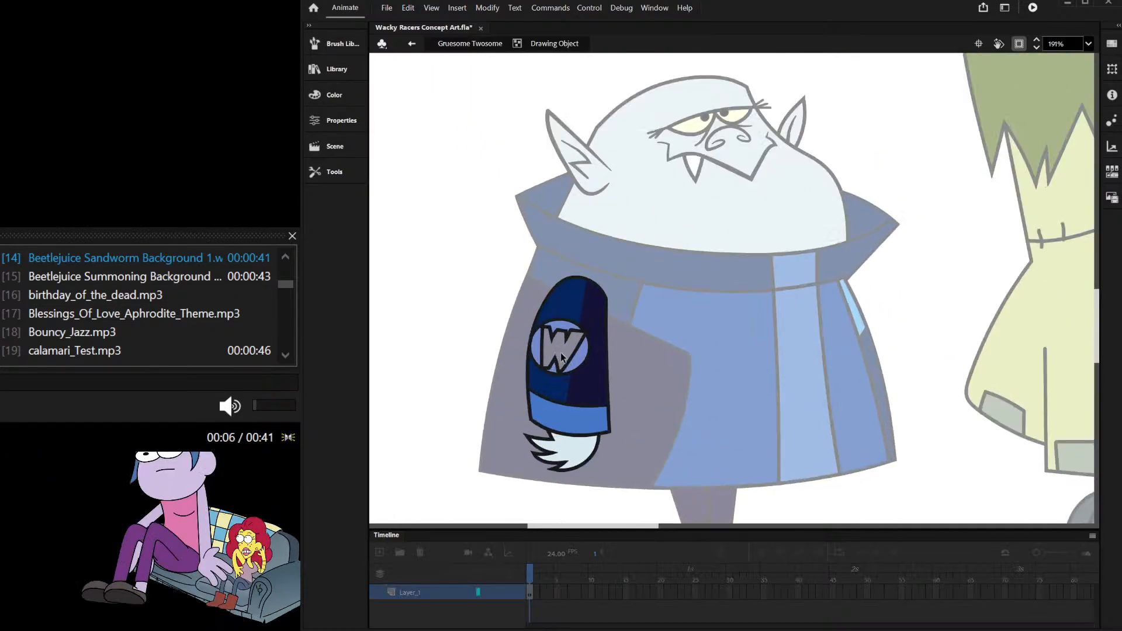
Step: Delete all black outline segments around the W and its circular patch on the vampire's sleeve
scroll(558, 358, up, 4)
click(517, 363)
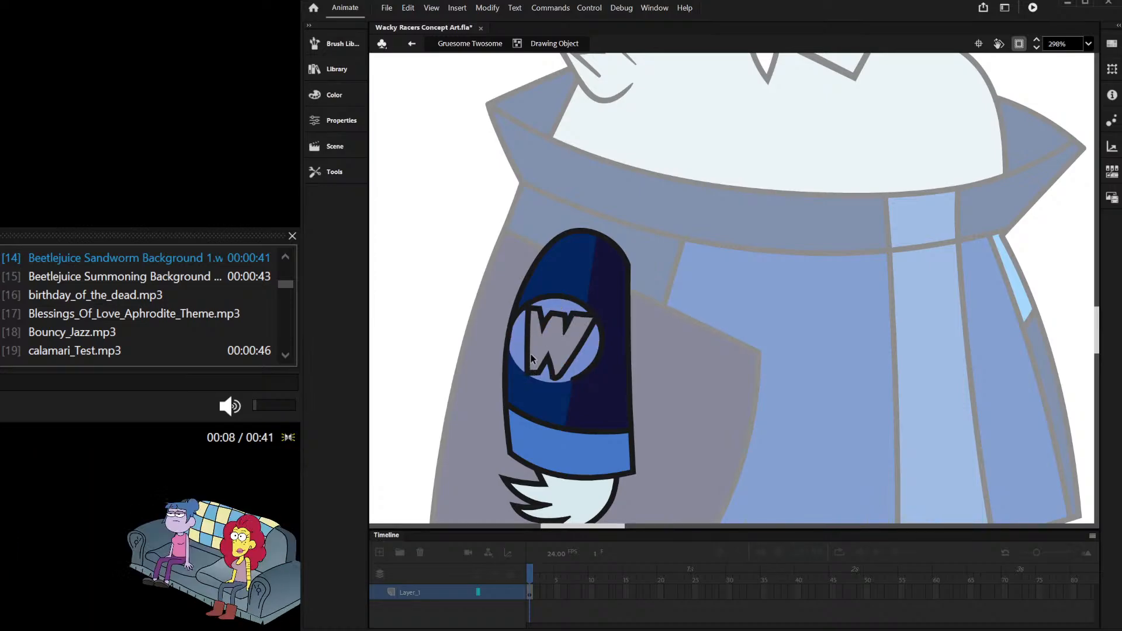
click(527, 344)
key(Delete)
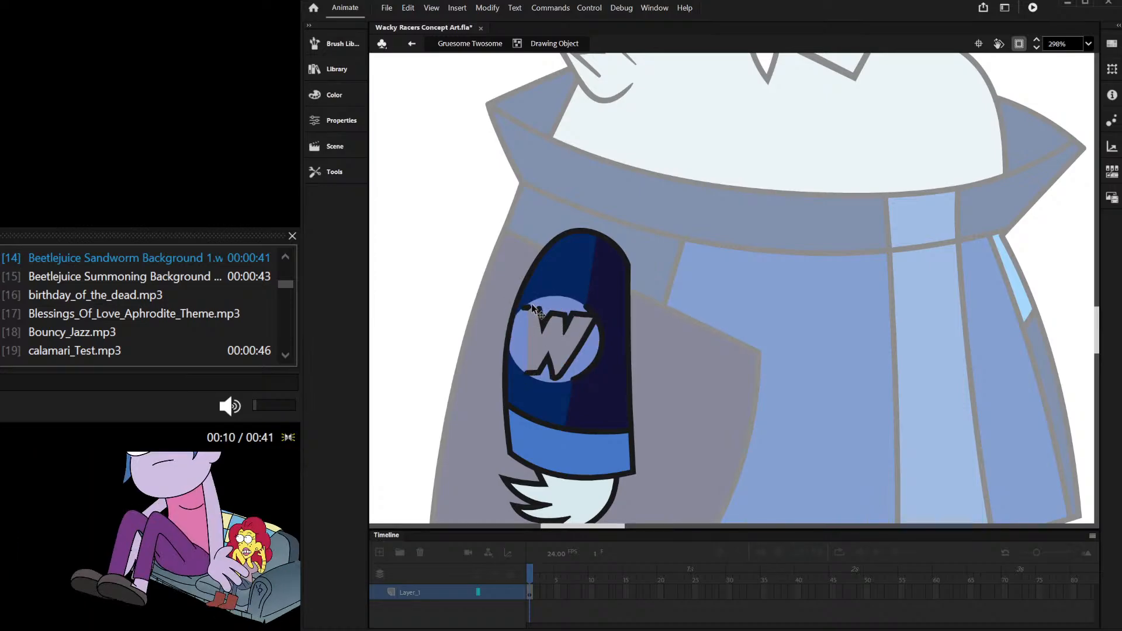
drag(526, 308, 562, 319)
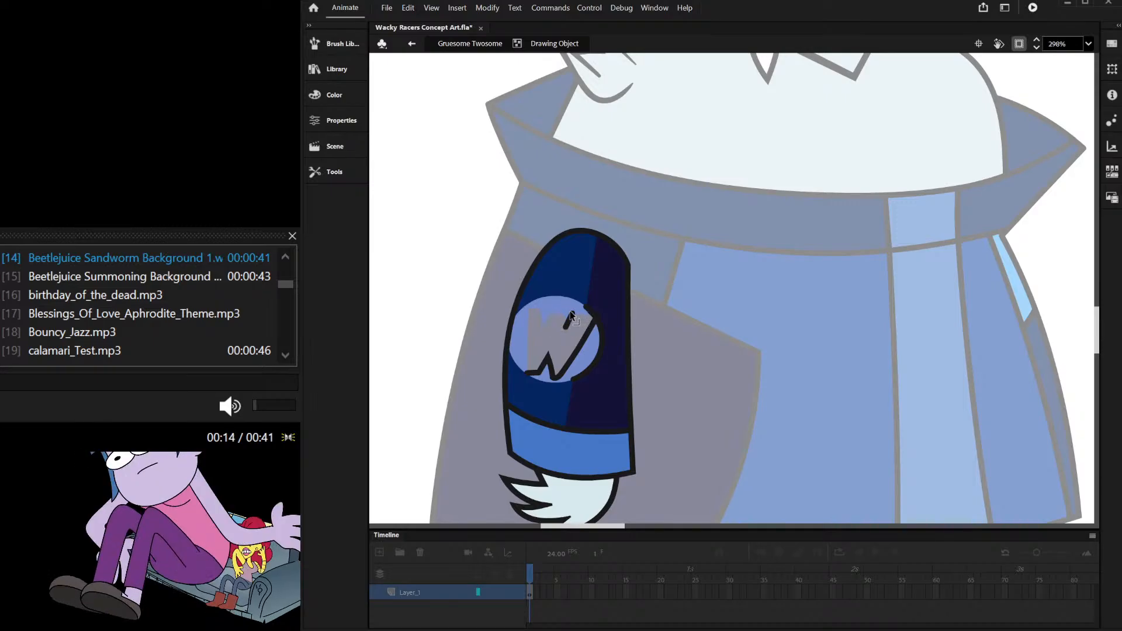
click(591, 330)
key(Delete)
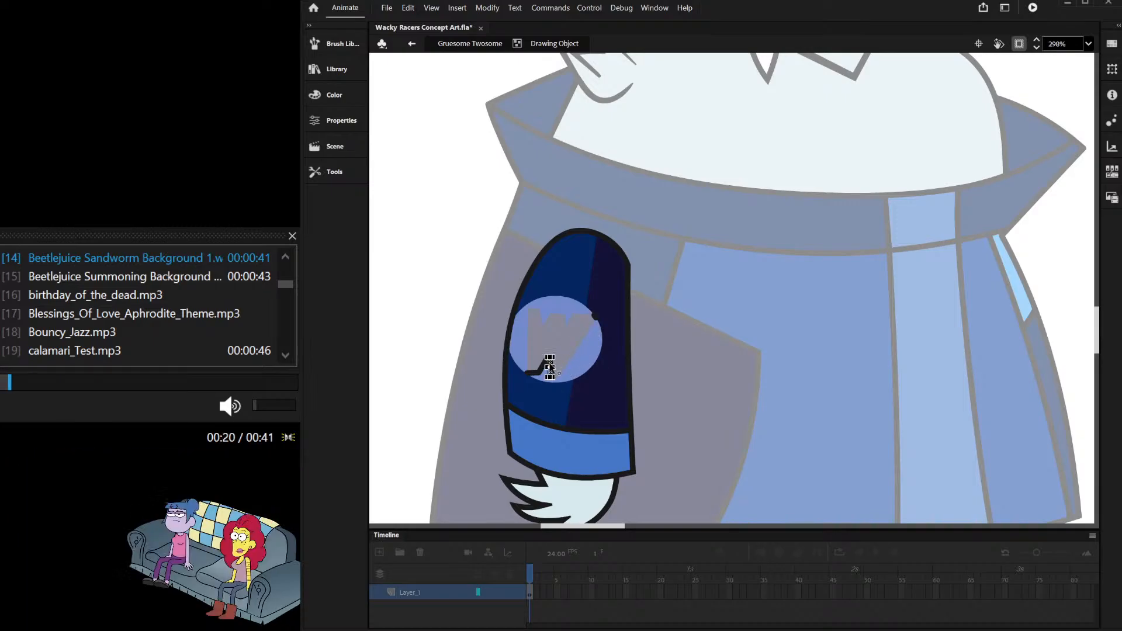
key(ctrl+z)
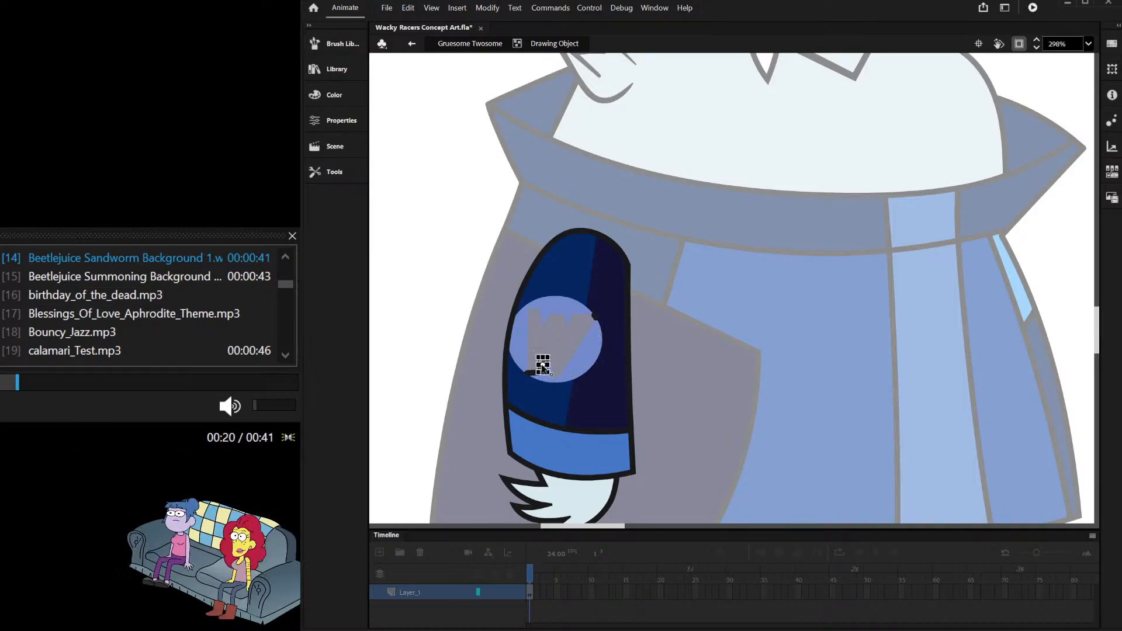
click(595, 316)
key(Delete)
scroll(609, 321, up, 2)
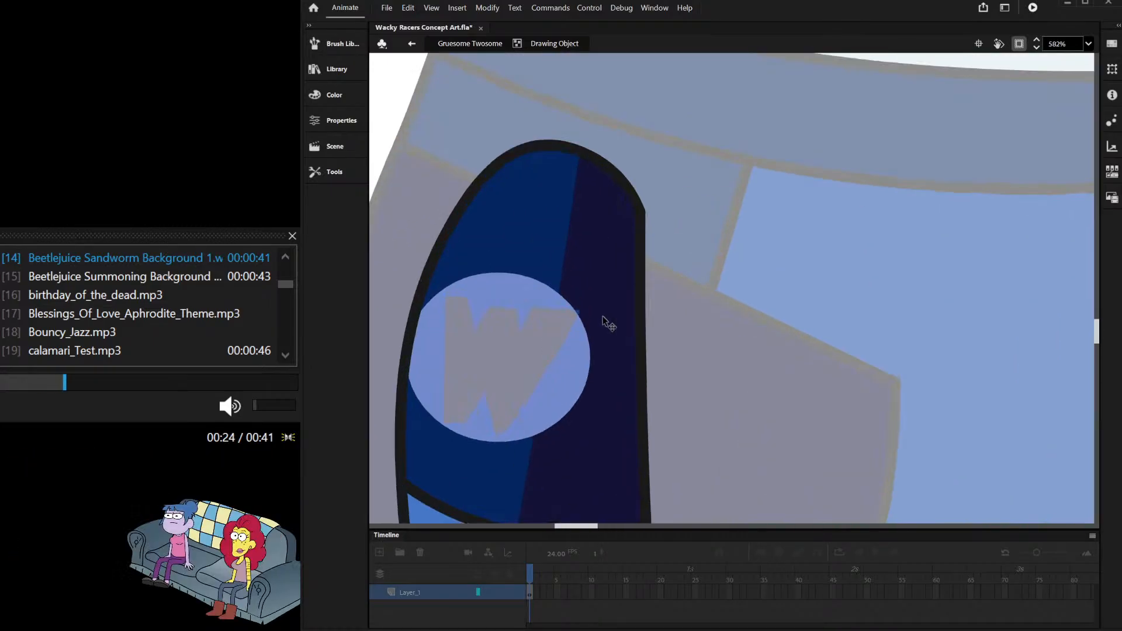
Step: Fill the patch, its W and the rest of the vampire's upper sleeve with dark navy and leave the arm drawing
scroll(629, 279, down, 2)
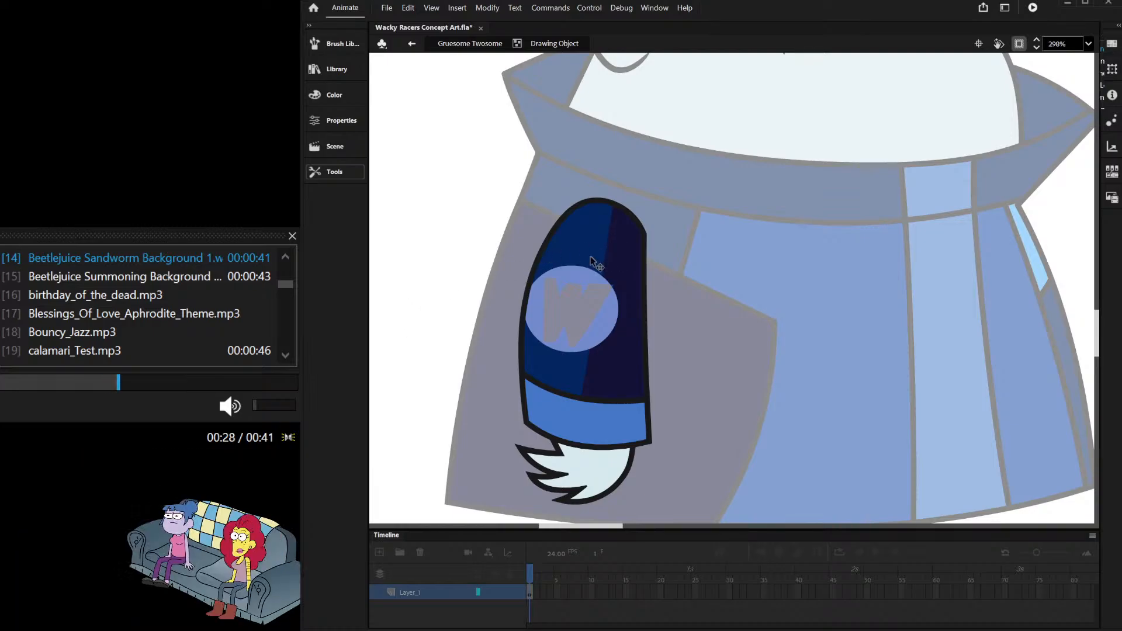
click(569, 314)
click(600, 316)
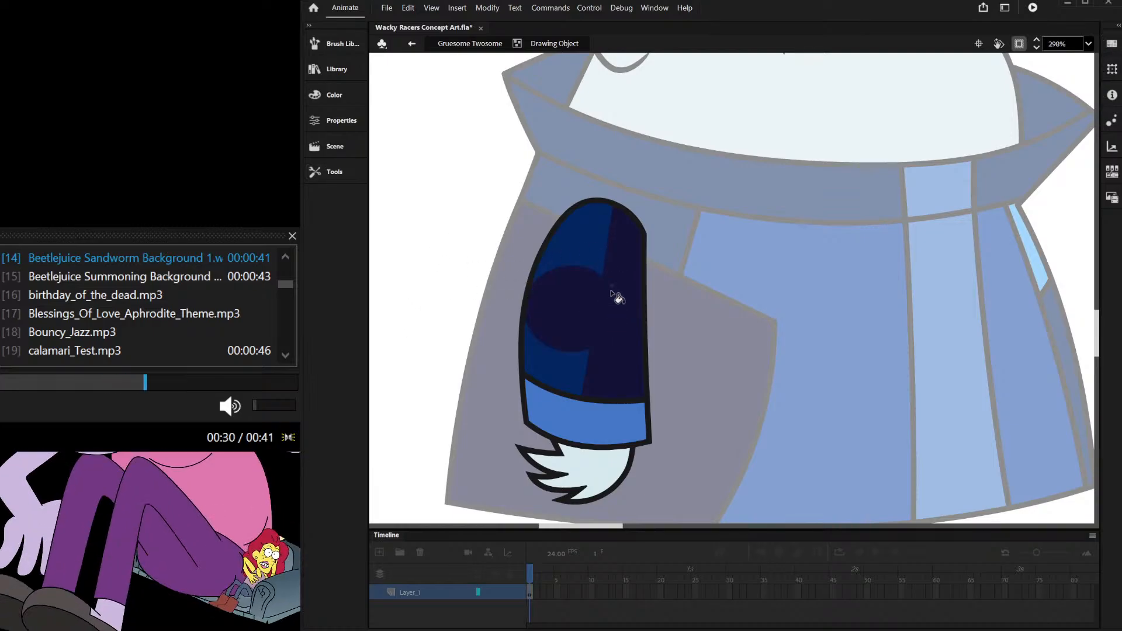
click(598, 257)
key(v)
scroll(610, 286, up, 5)
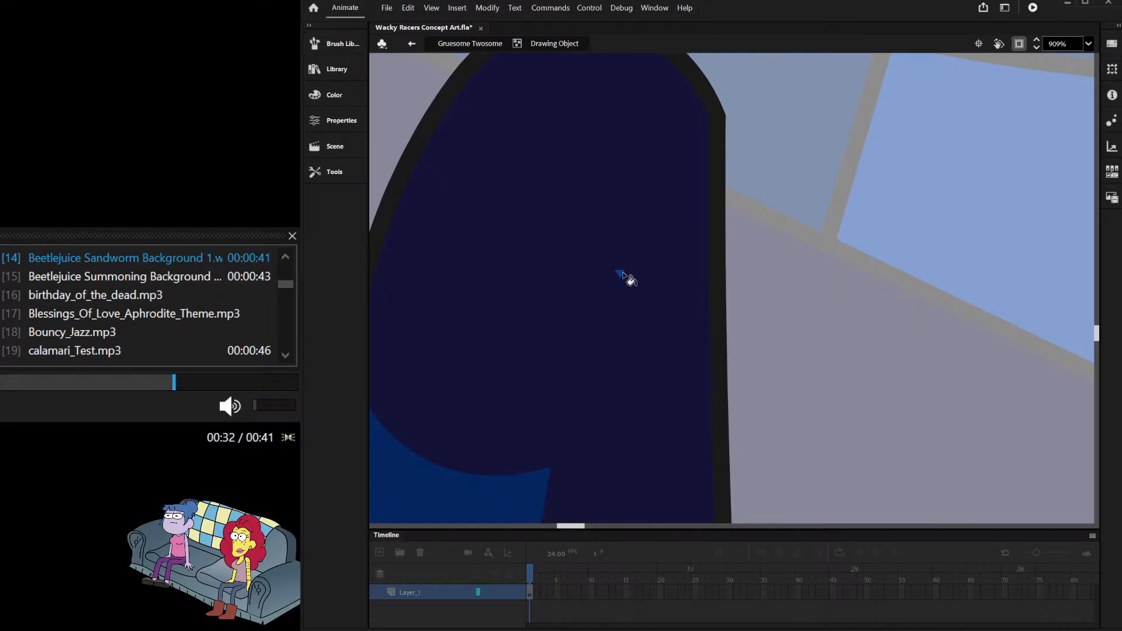
key(k)
scroll(574, 314, down, 8)
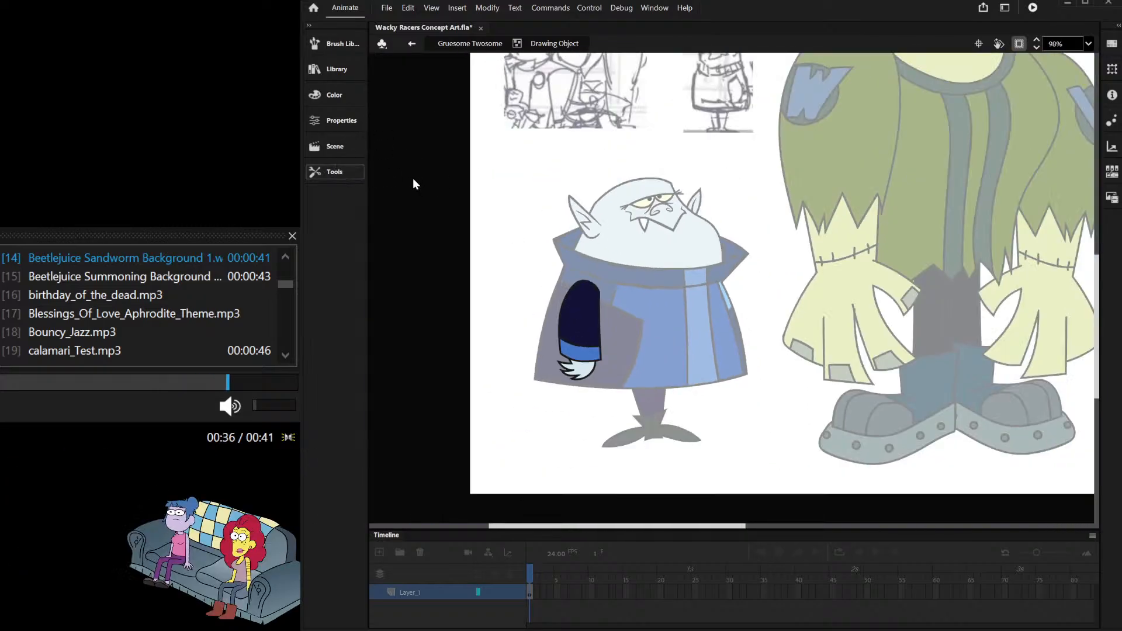
double_click(546, 138)
Step: Open the vampire's coat drawing and pull the pointed collar tip on the arm side in to the neck
scroll(643, 173, down, 2)
scroll(608, 256, up, 3)
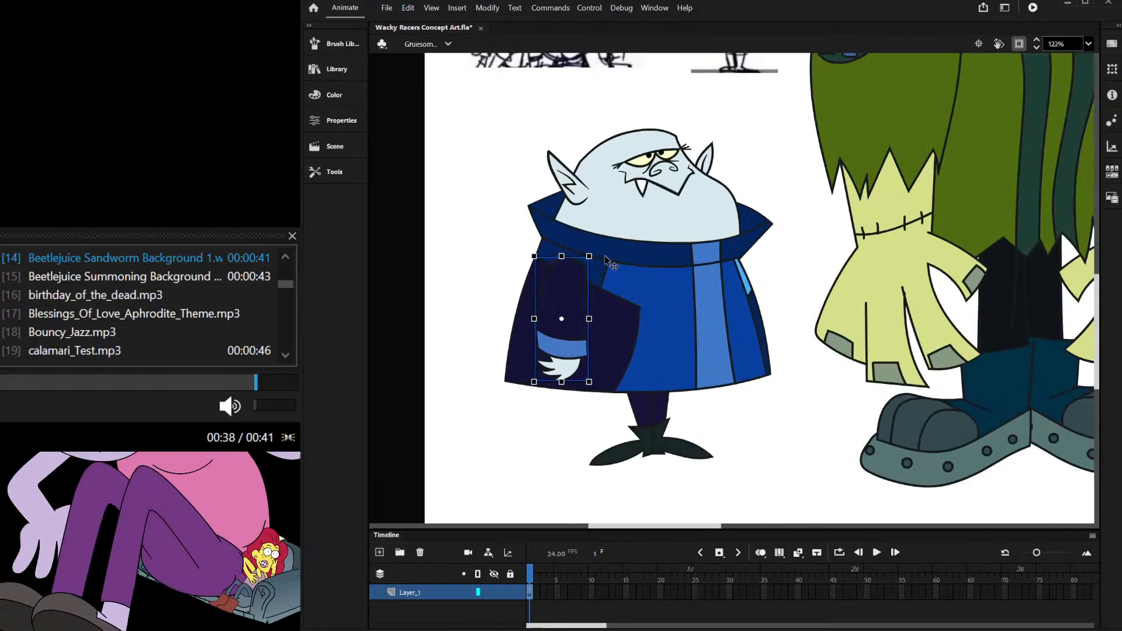
scroll(542, 198, up, 4)
double_click(507, 213)
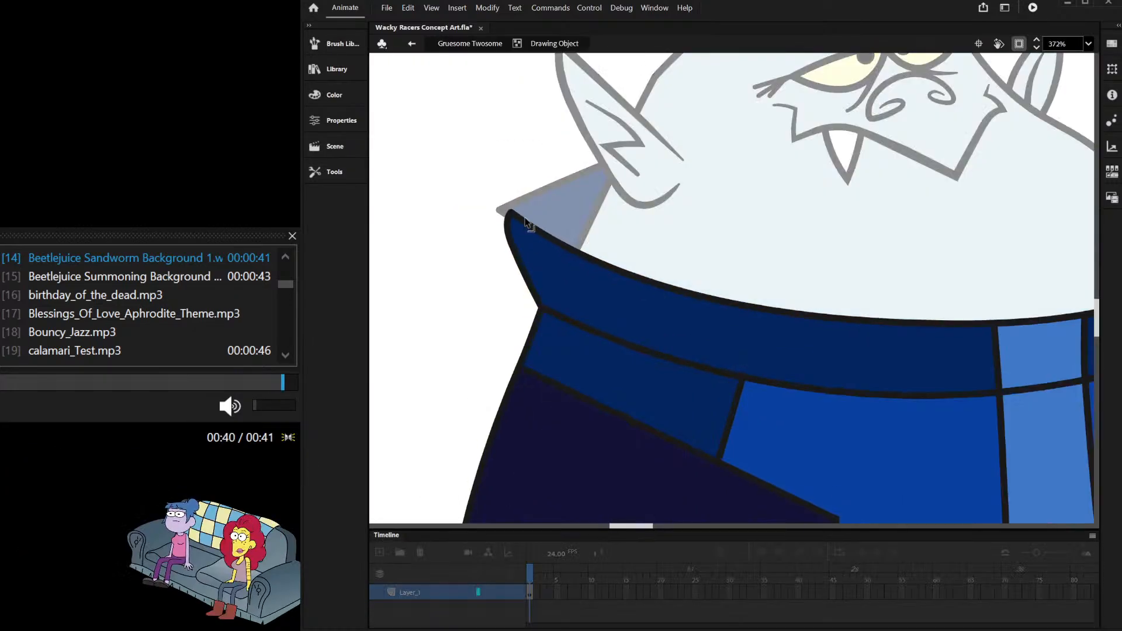
drag(528, 224, 596, 221)
click(513, 237)
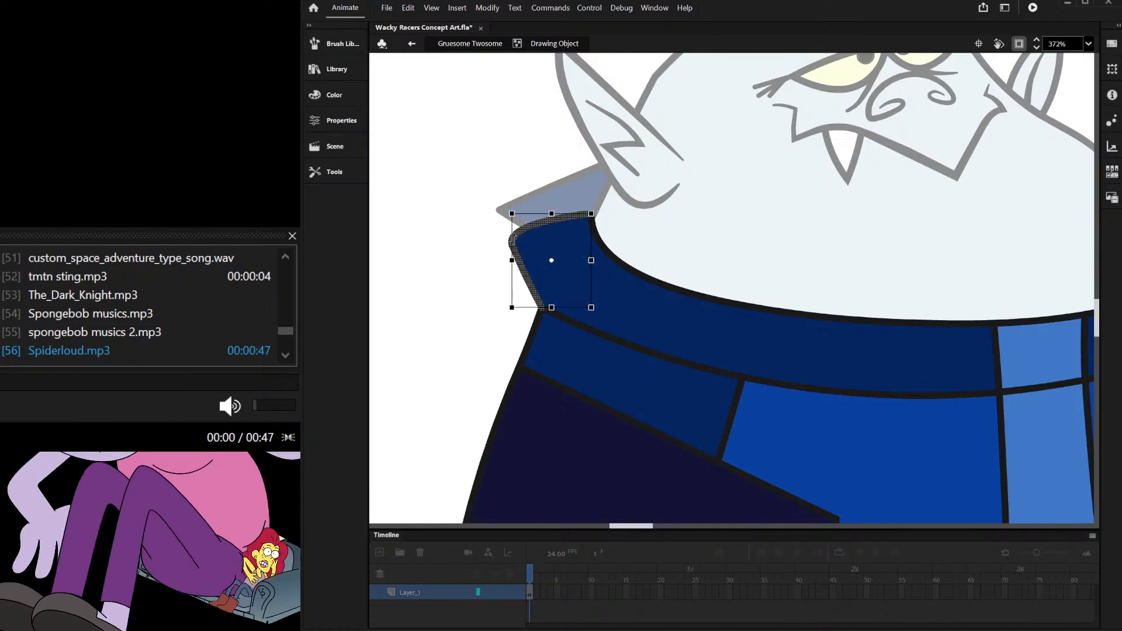
Step: Straighten the collar's outer edge on the arm side and clear the leftover outline stub at its tip
click(352, 171)
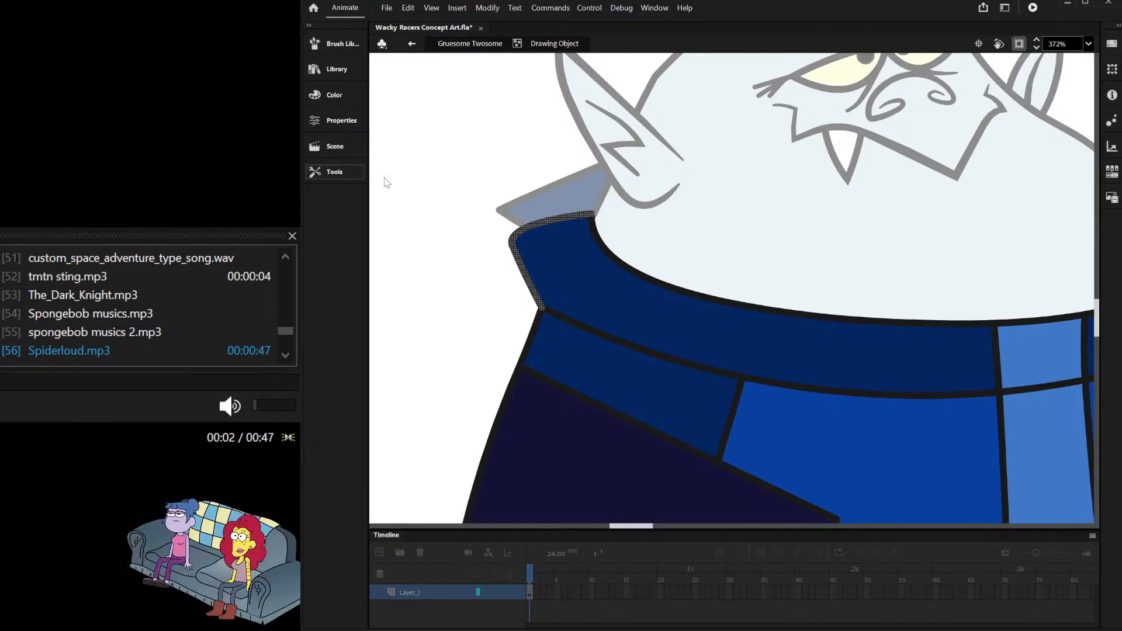
click(443, 332)
click(442, 332)
click(504, 142)
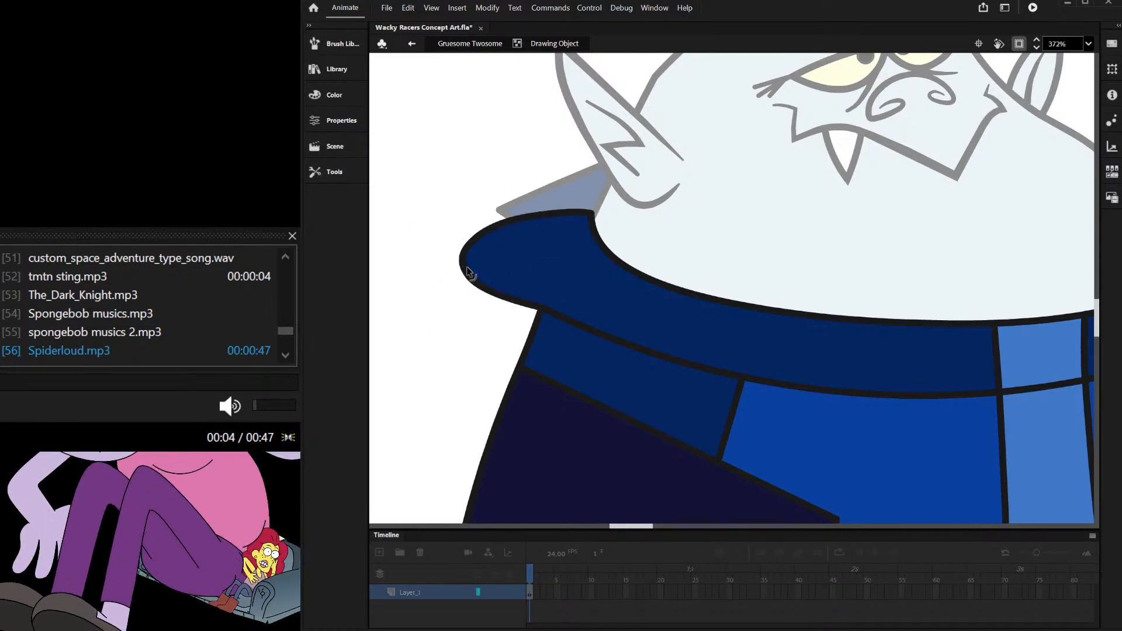
drag(467, 272, 572, 216)
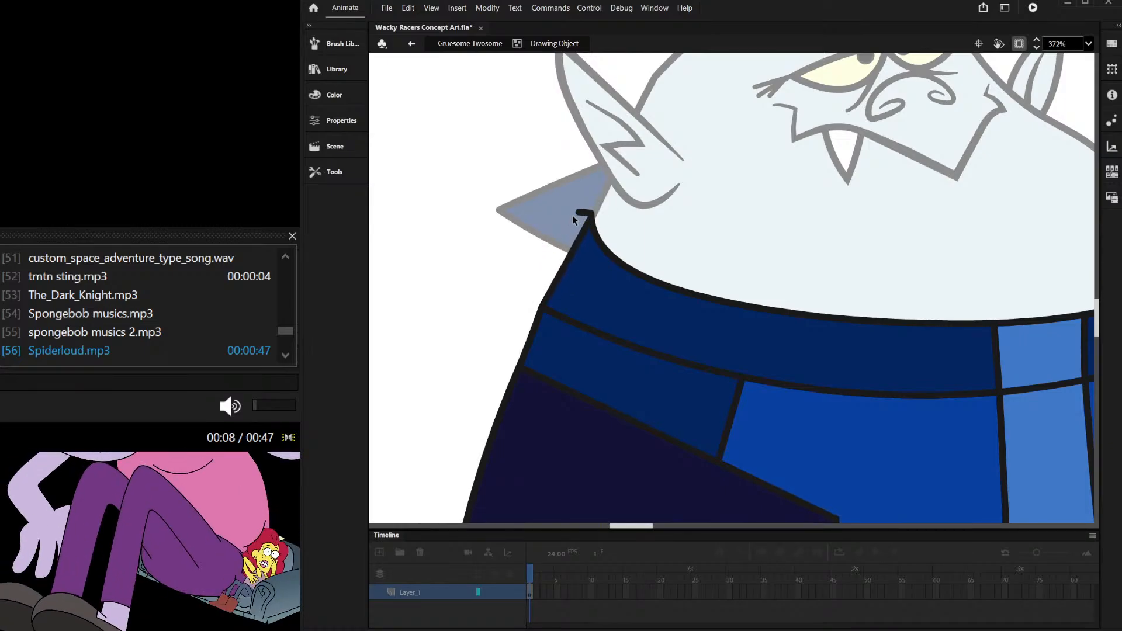
scroll(587, 212, up, 2)
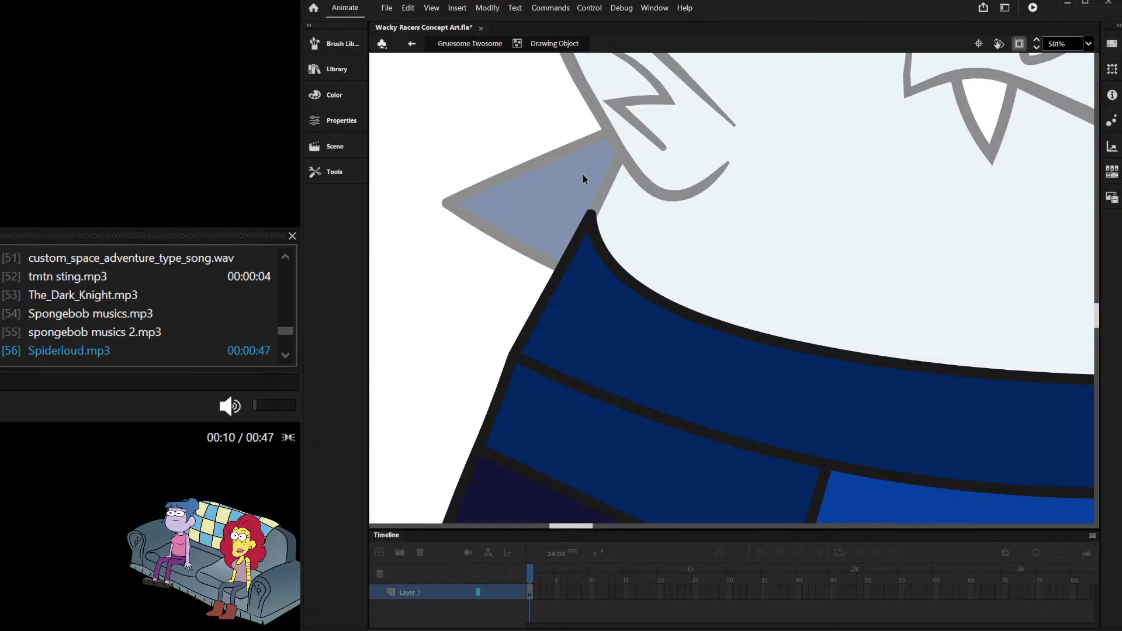
scroll(560, 185, down, 2)
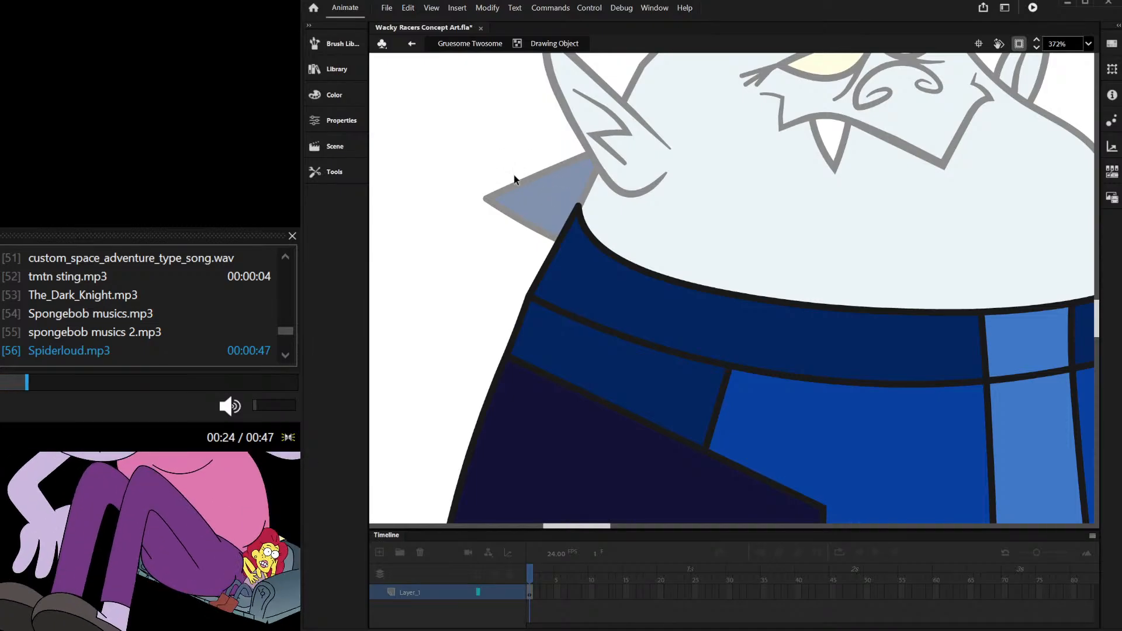
Step: Reshape the collar's far side away from the arm and delete the outline segments of its protruding point
scroll(548, 224, down, 3)
scroll(548, 224, down, 1)
scroll(550, 225, up, 5)
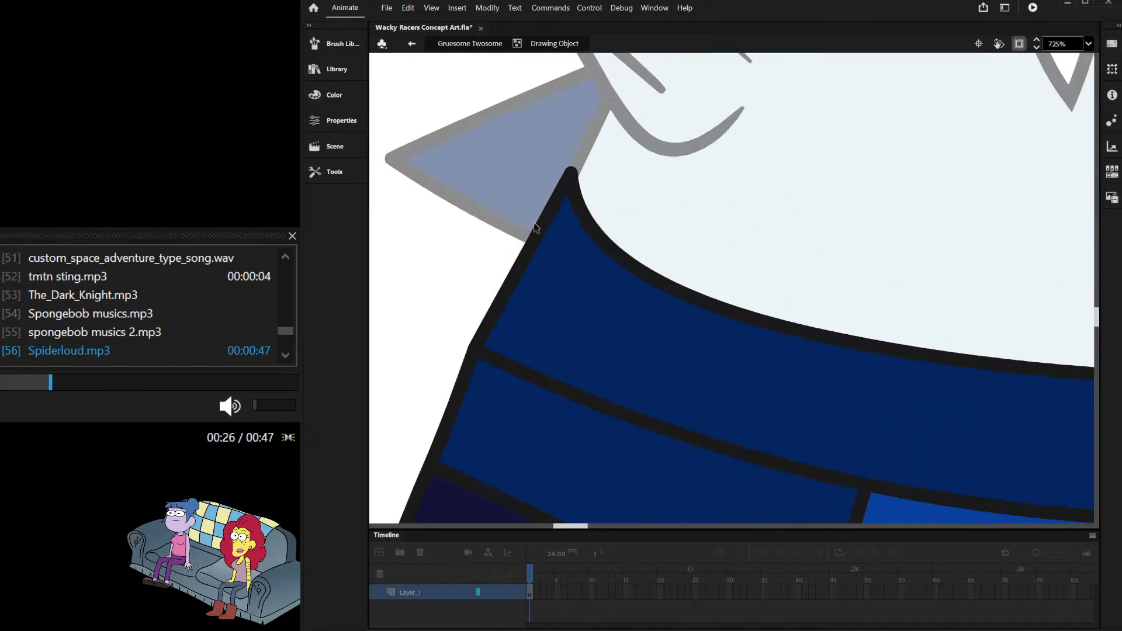
scroll(480, 345, up, 1)
scroll(555, 181, down, 7)
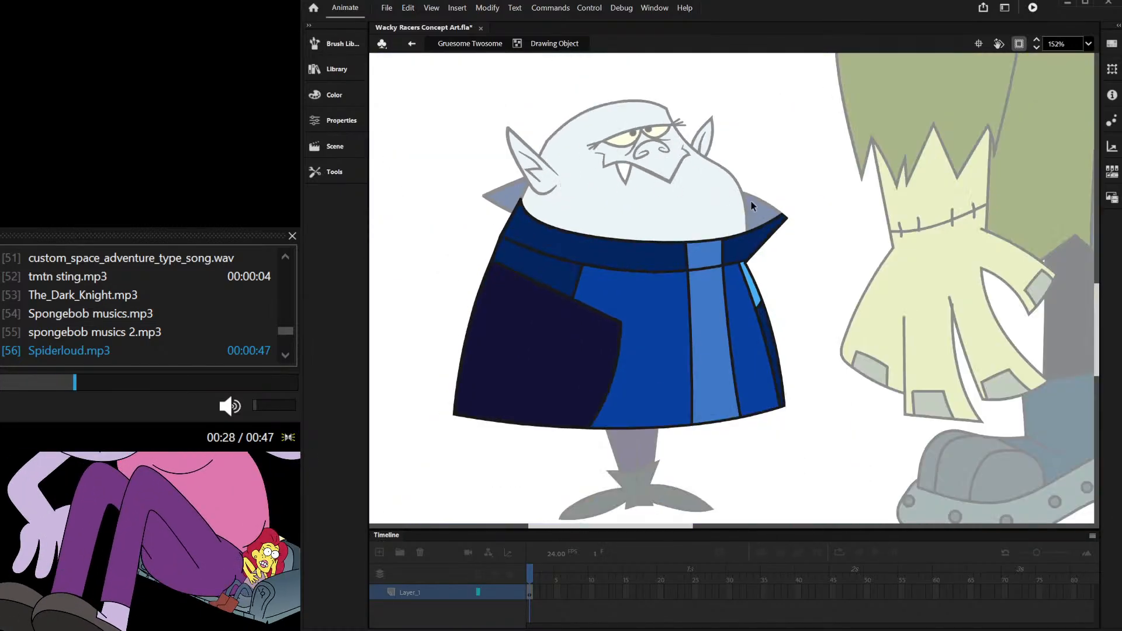
scroll(787, 218, up, 4)
drag(786, 229, 593, 151)
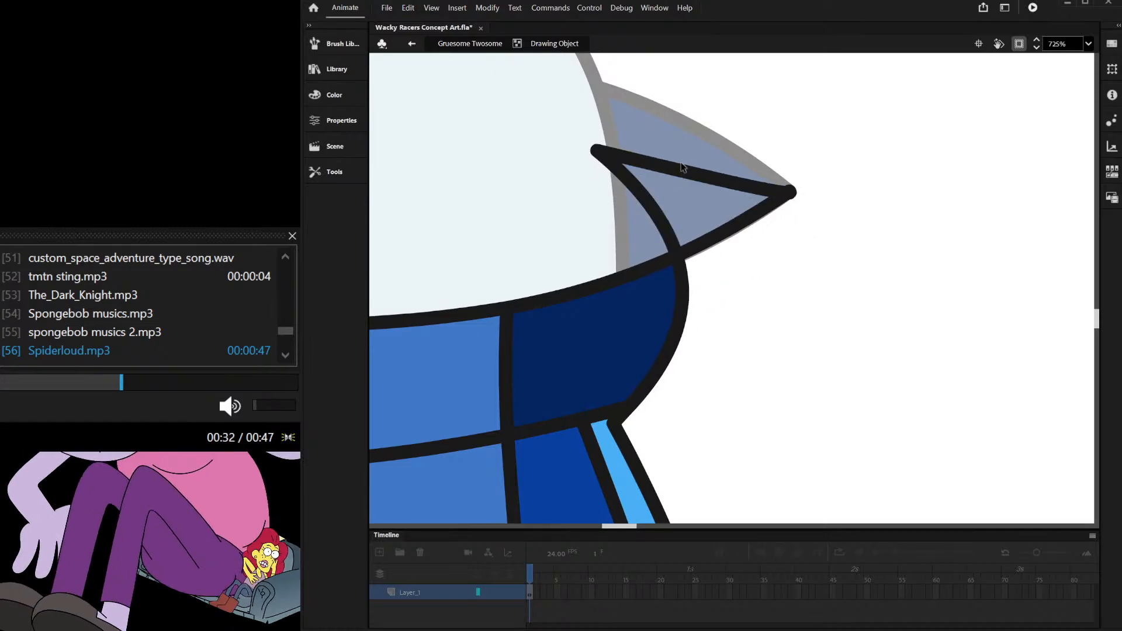
click(682, 168)
key(Delete)
click(646, 195)
key(Delete)
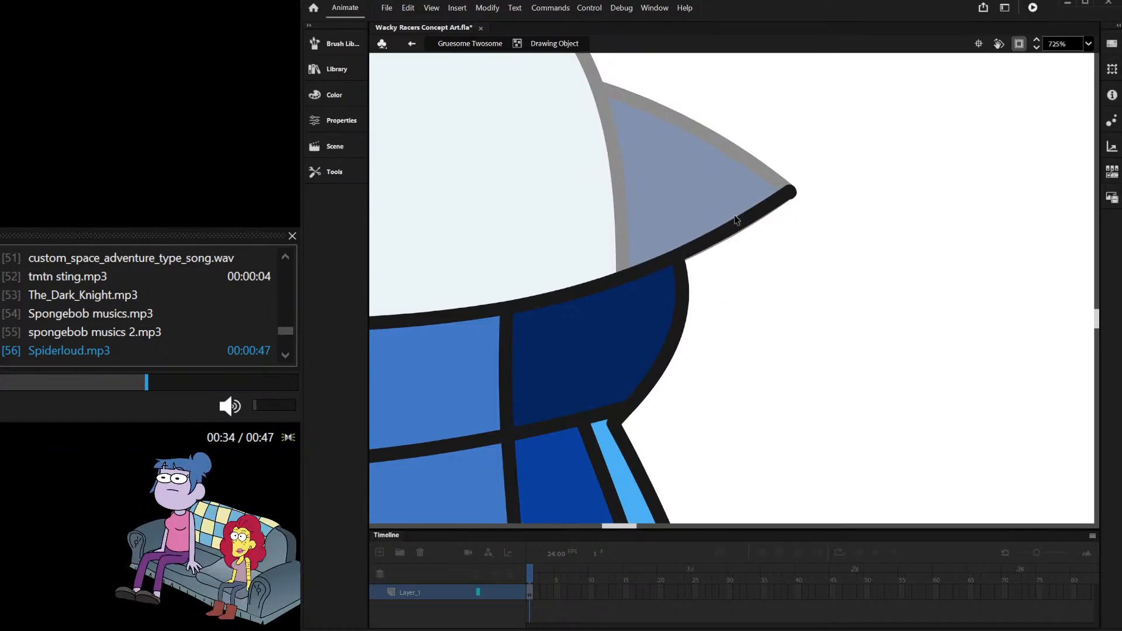
click(736, 219)
key(Delete)
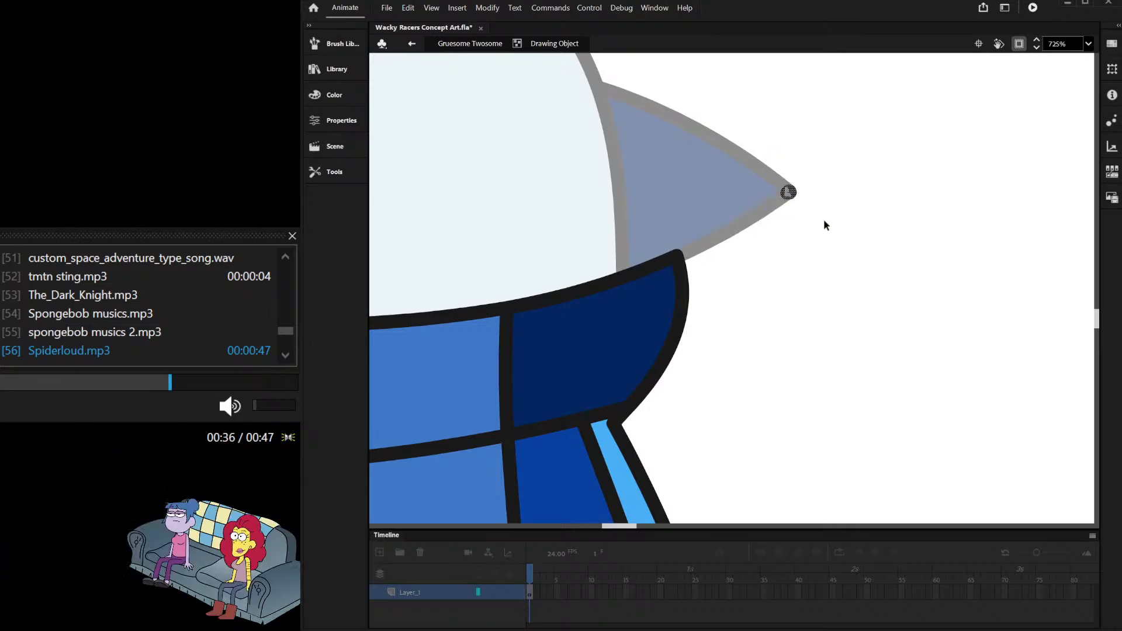
Step: Move the far collar corner against the neck, straighten its outer edge and seam junction, and leave the coat drawing
drag(673, 255, 621, 240)
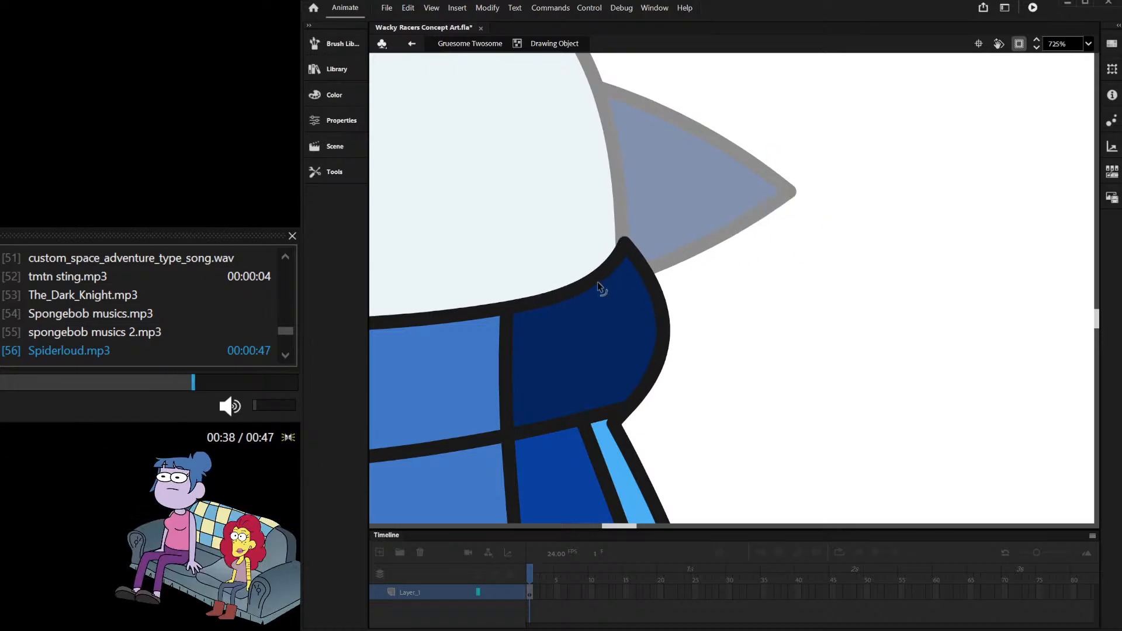
drag(674, 311, 626, 338)
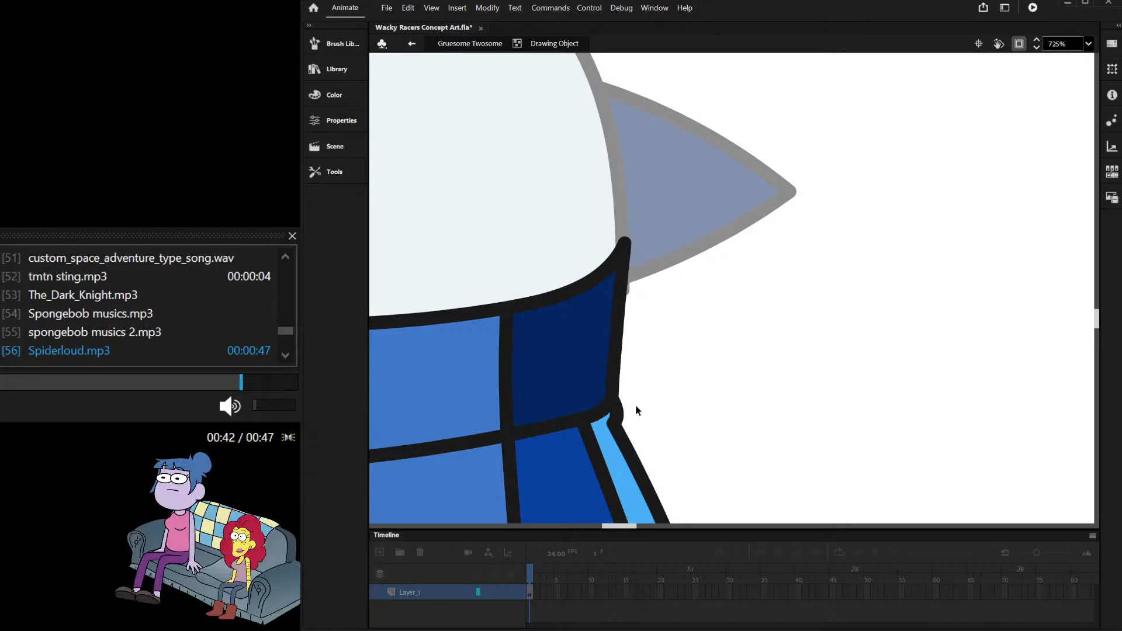
scroll(636, 404, up, 3)
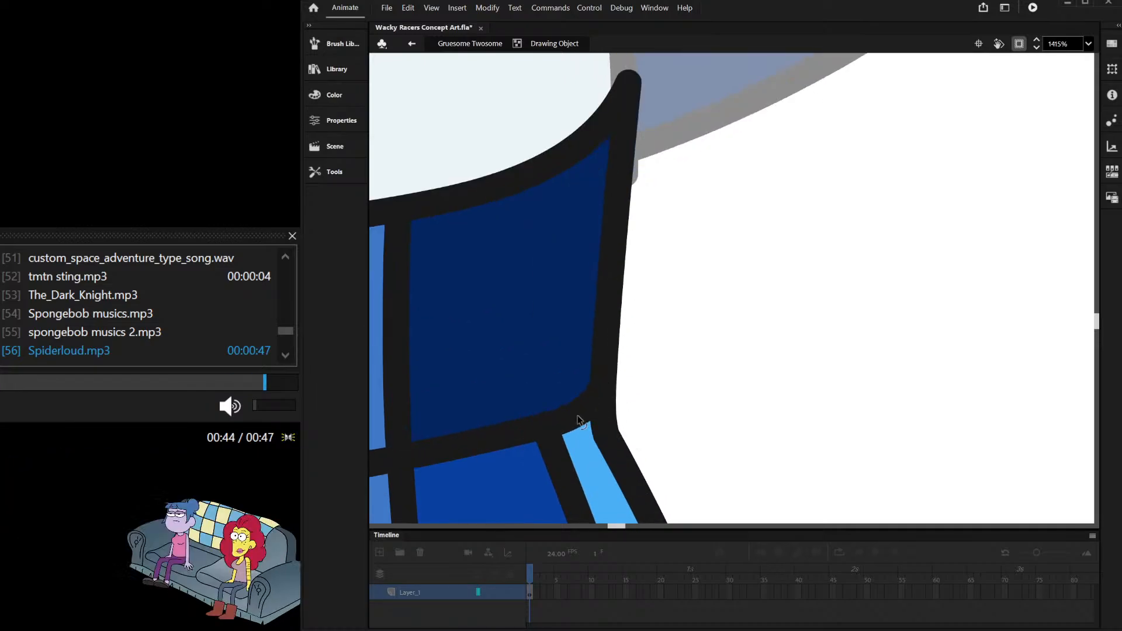
drag(576, 417, 566, 411)
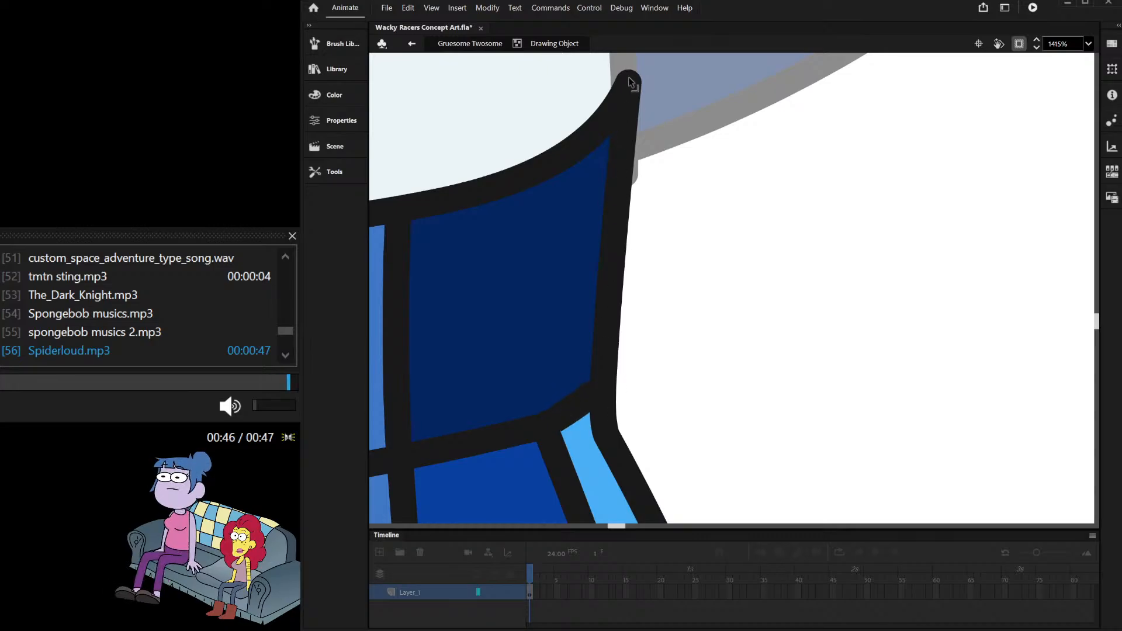
scroll(760, 164, down, 8)
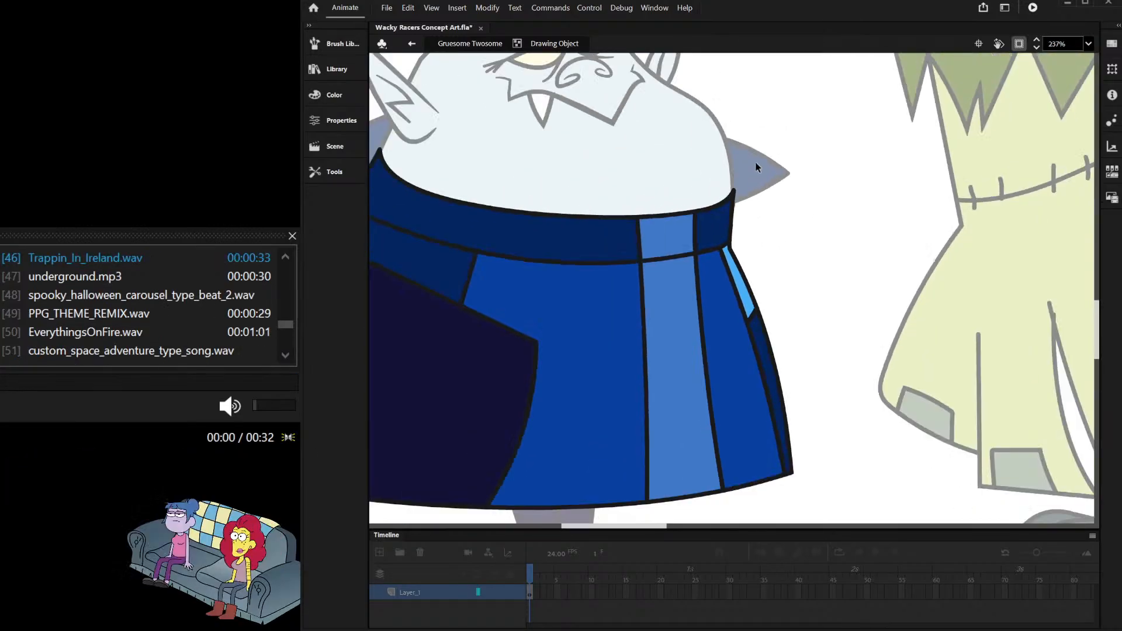
scroll(756, 167, down, 2)
double_click(446, 127)
Step: Reopen the coat drawing and examine the reshaped collar corners on both sides of the neck
scroll(538, 181, up, 9)
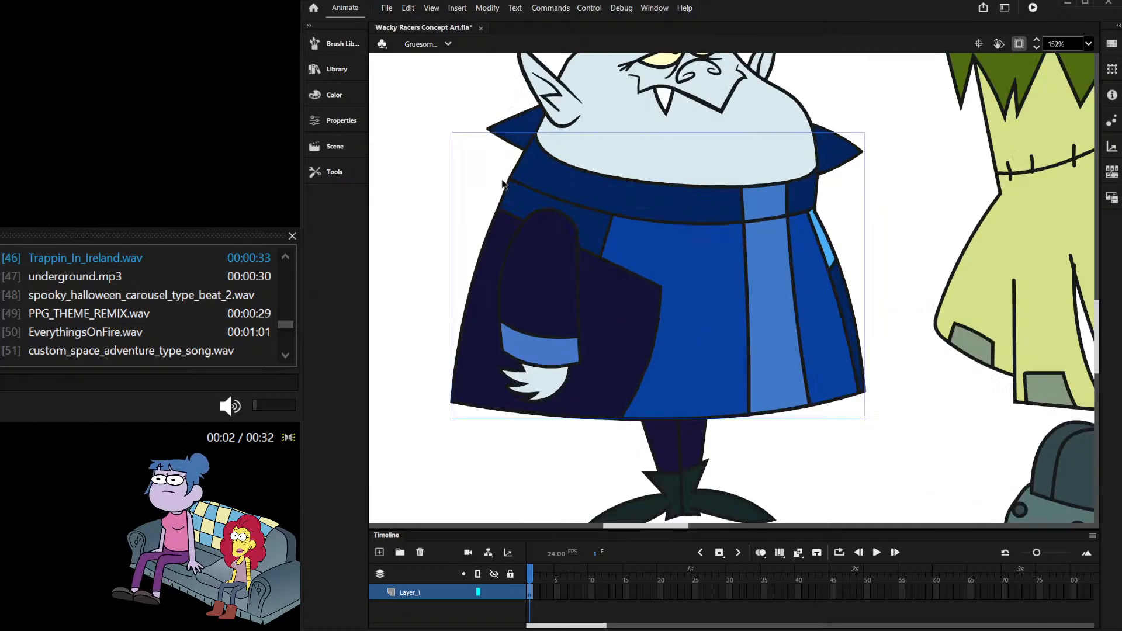
double_click(538, 180)
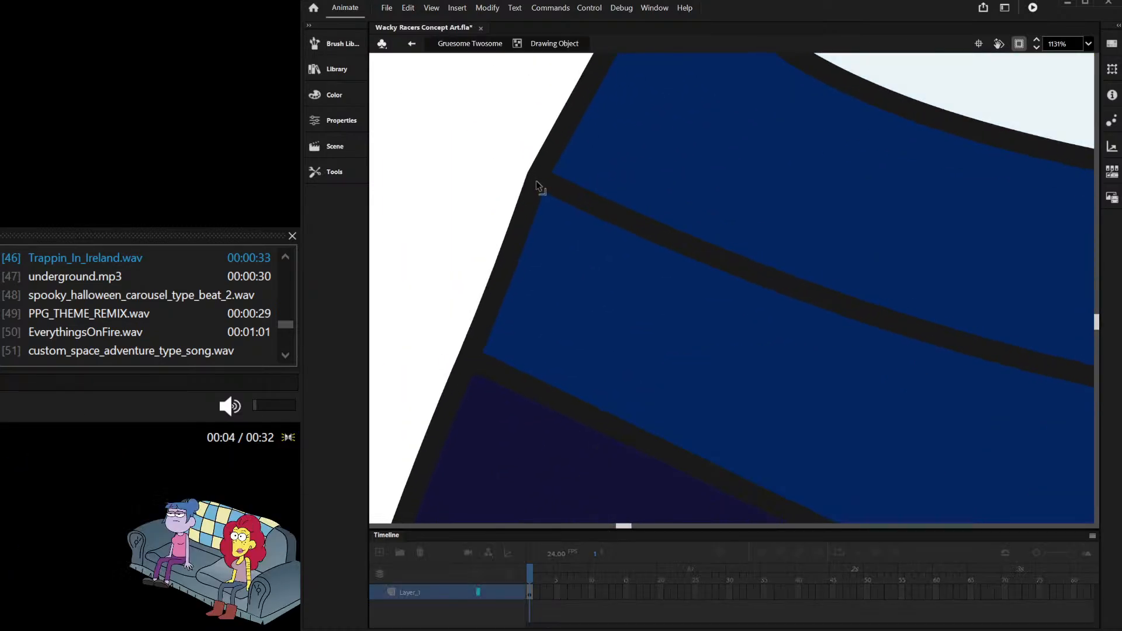
scroll(553, 186, down, 5)
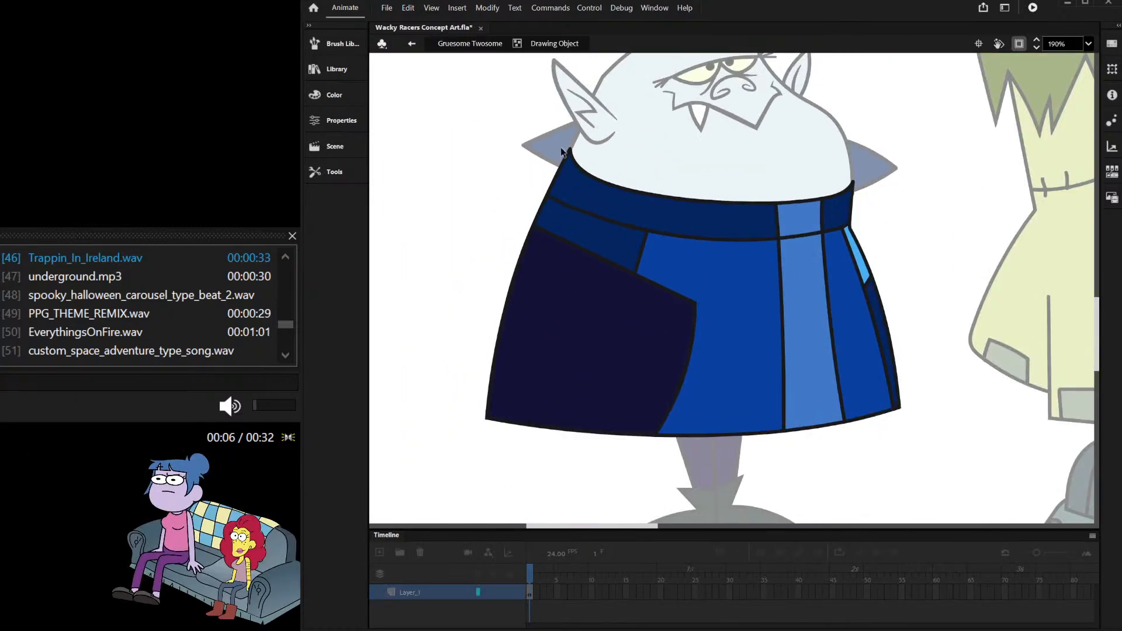
scroll(859, 202, up, 4)
scroll(865, 206, up, 3)
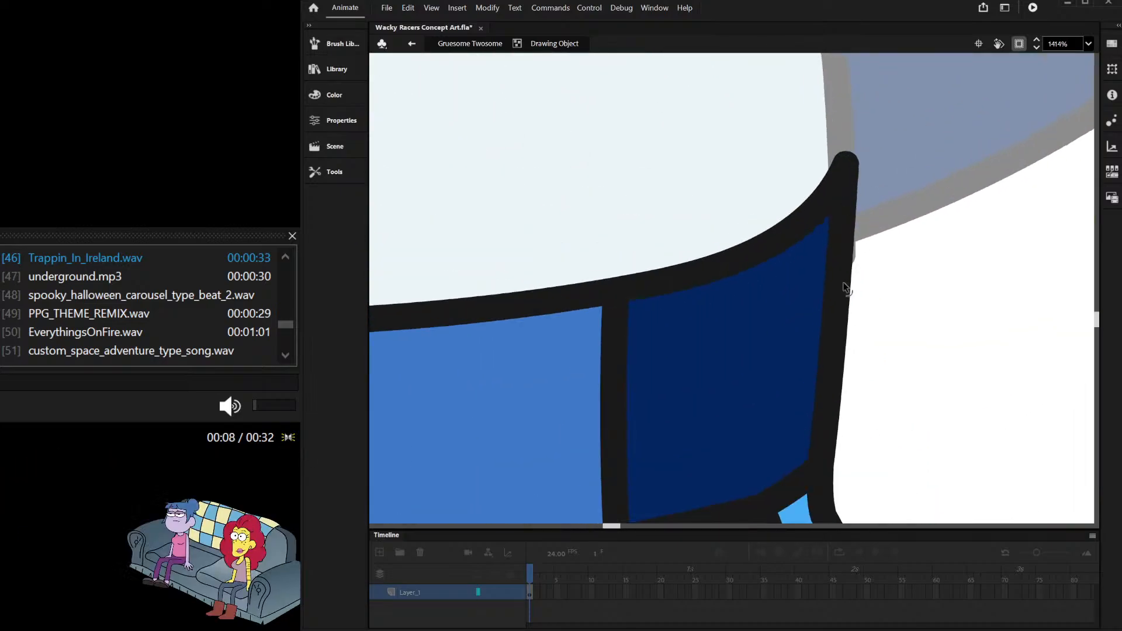
scroll(820, 236, down, 4)
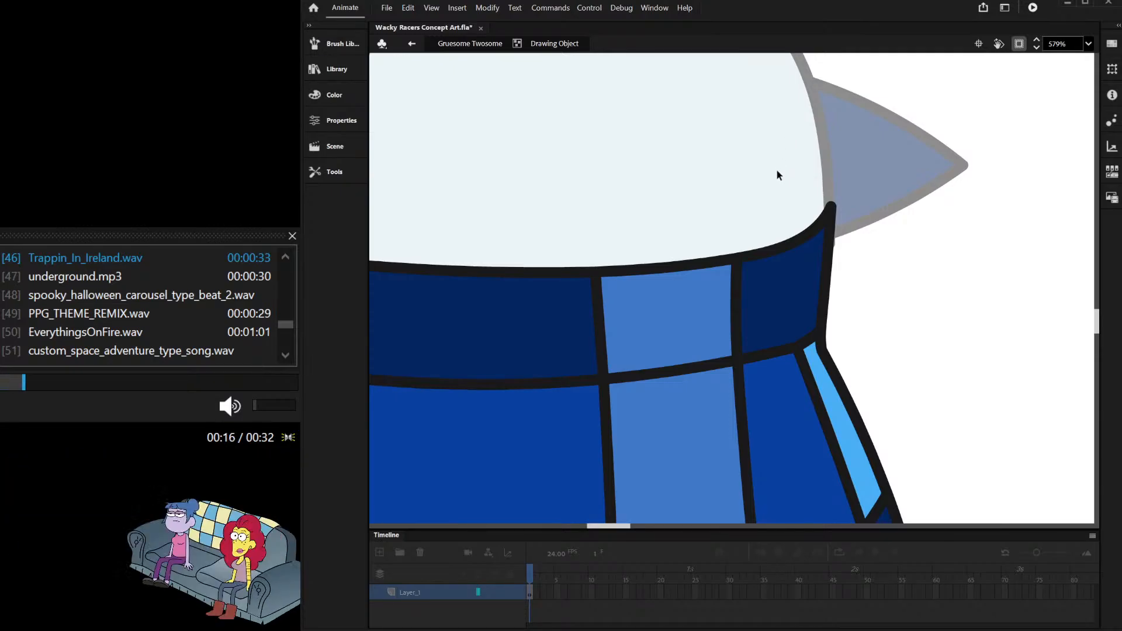
scroll(783, 153, down, 5)
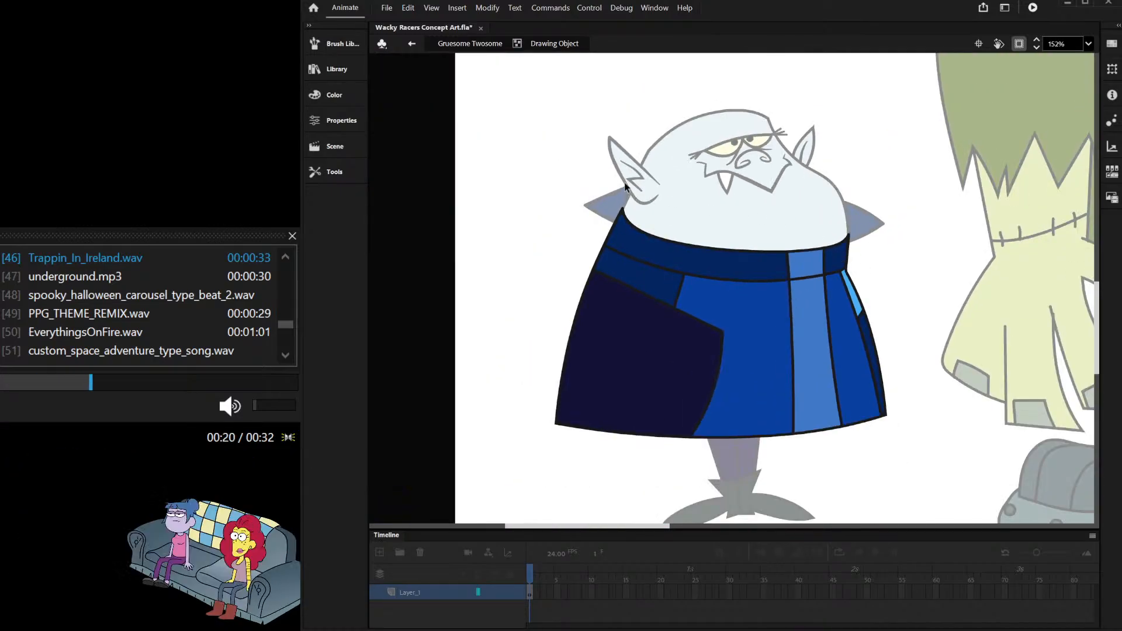
Step: Leave the coat drawing and delete the pointed back-collar flaps behind the vampire's head
scroll(576, 212, up, 3)
double_click(576, 213)
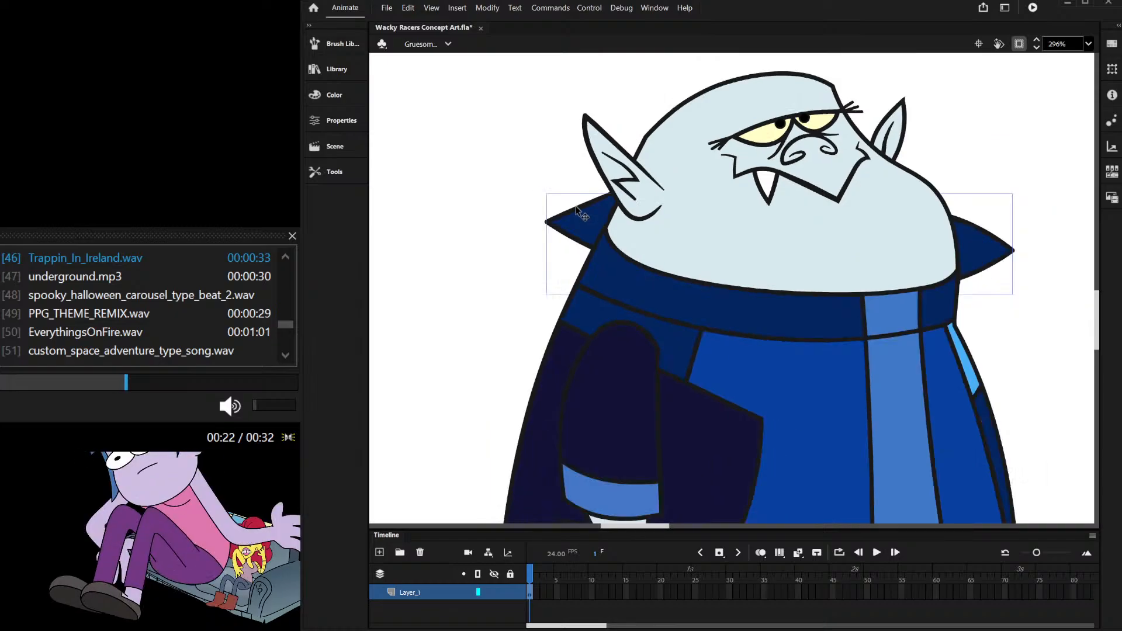
scroll(576, 212, down, 3)
key(Delete)
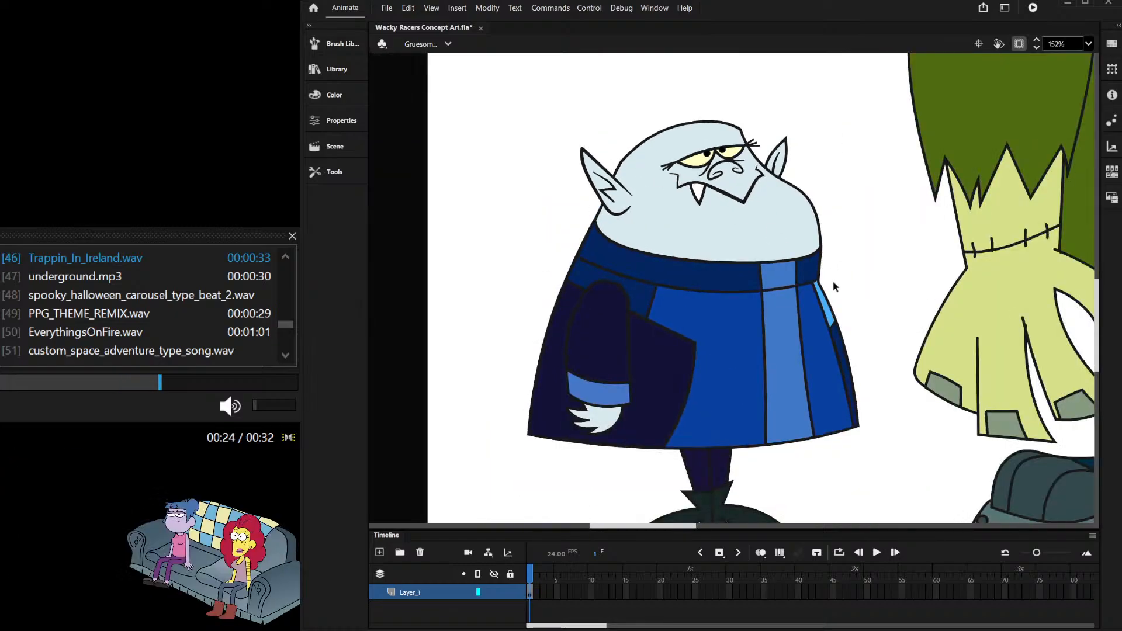
Step: Inspect how the simplified collar meets the head and review the vampire's overall design on the concept sheet
scroll(834, 286, up, 5)
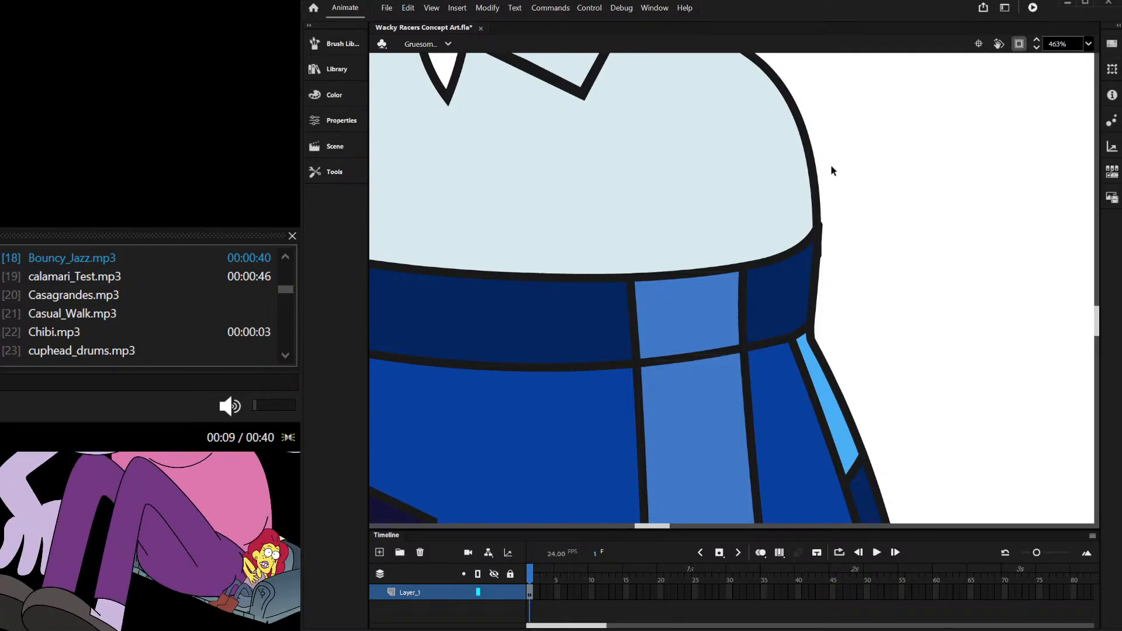
scroll(833, 149, down, 2)
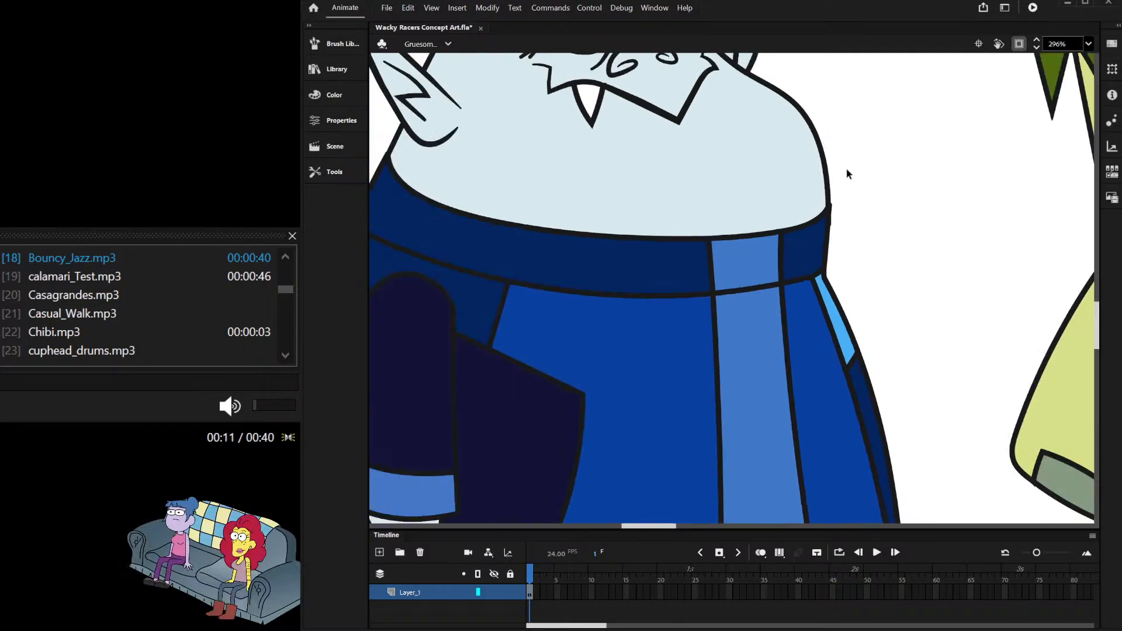
scroll(848, 174, down, 2)
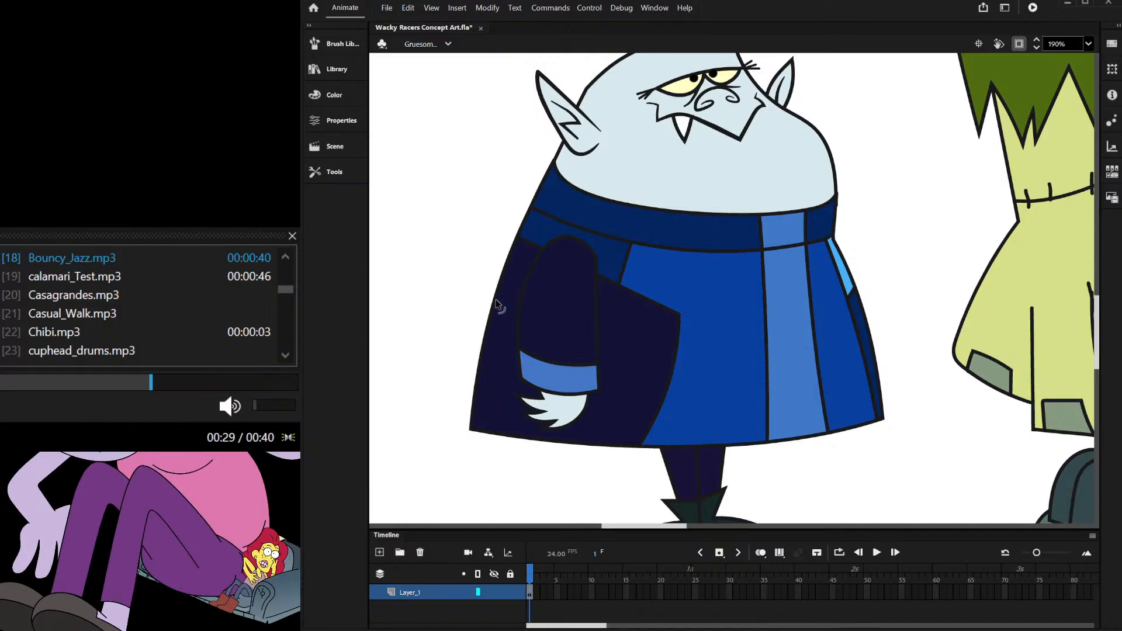
scroll(503, 304, down, 3)
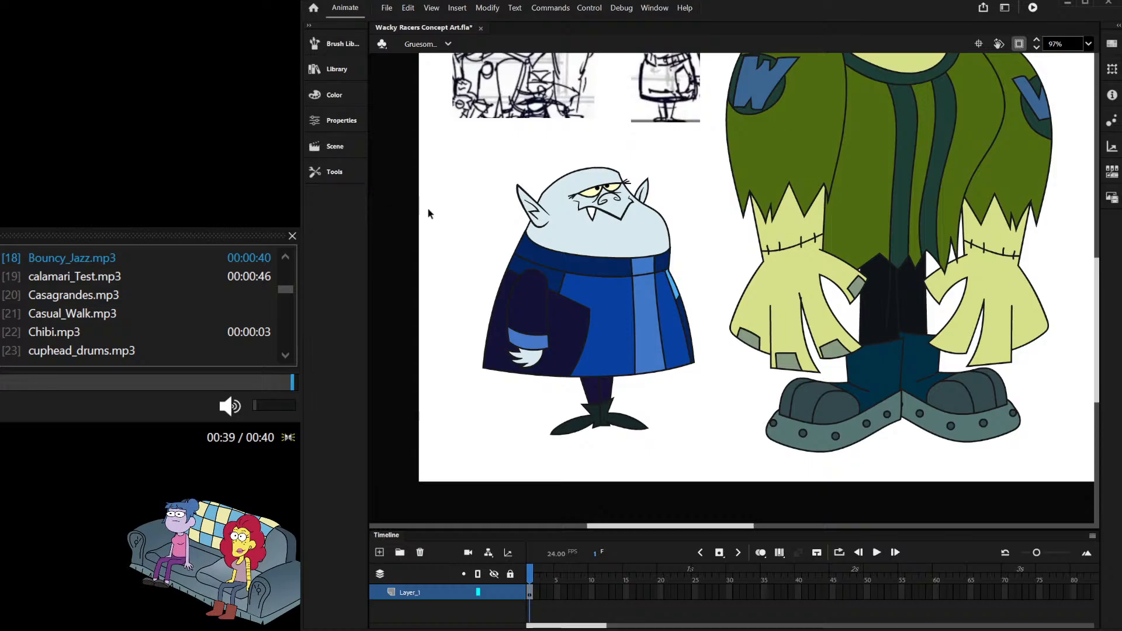
scroll(570, 263, down, 3)
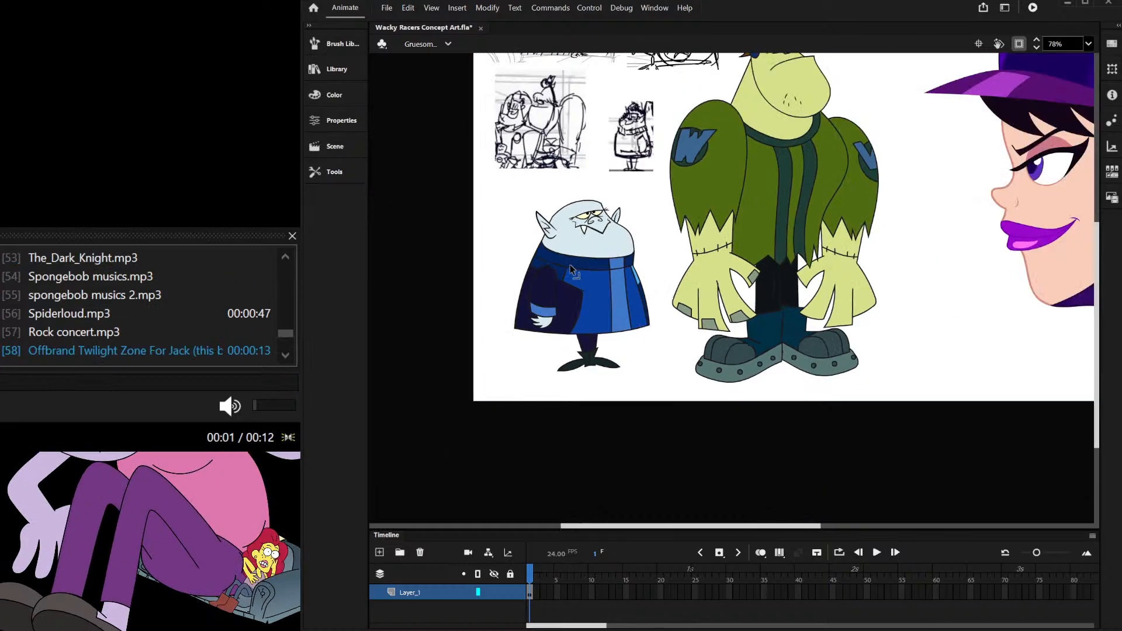
Step: Open the vampire's coat drawing and fill the body panels below the collar with the same medium blue
scroll(617, 341, up, 3)
click(636, 333)
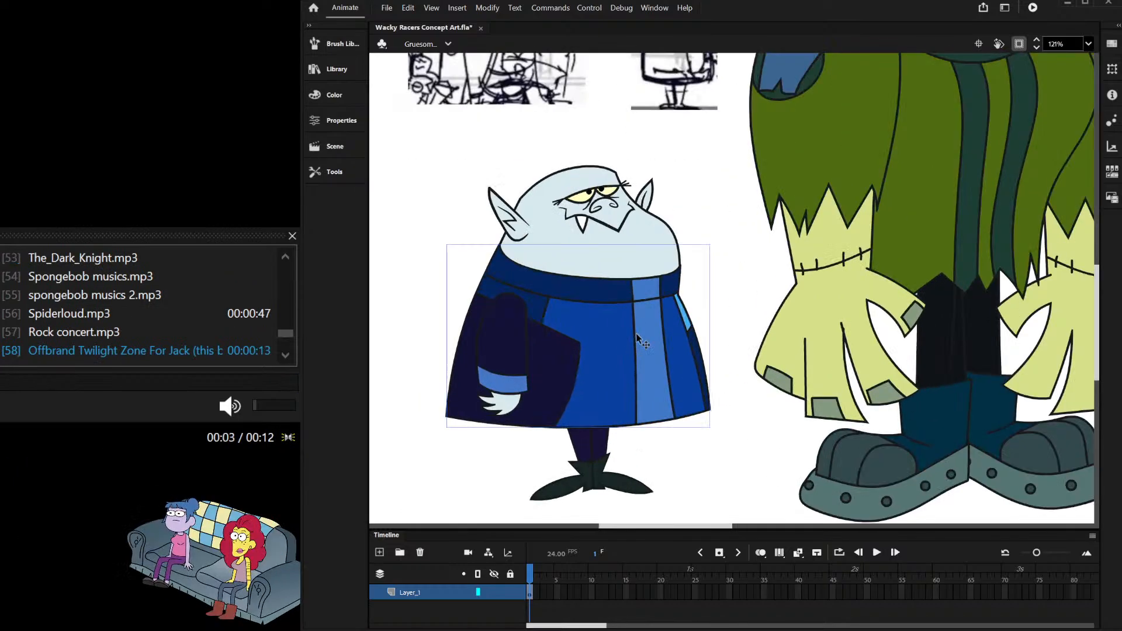
double_click(636, 333)
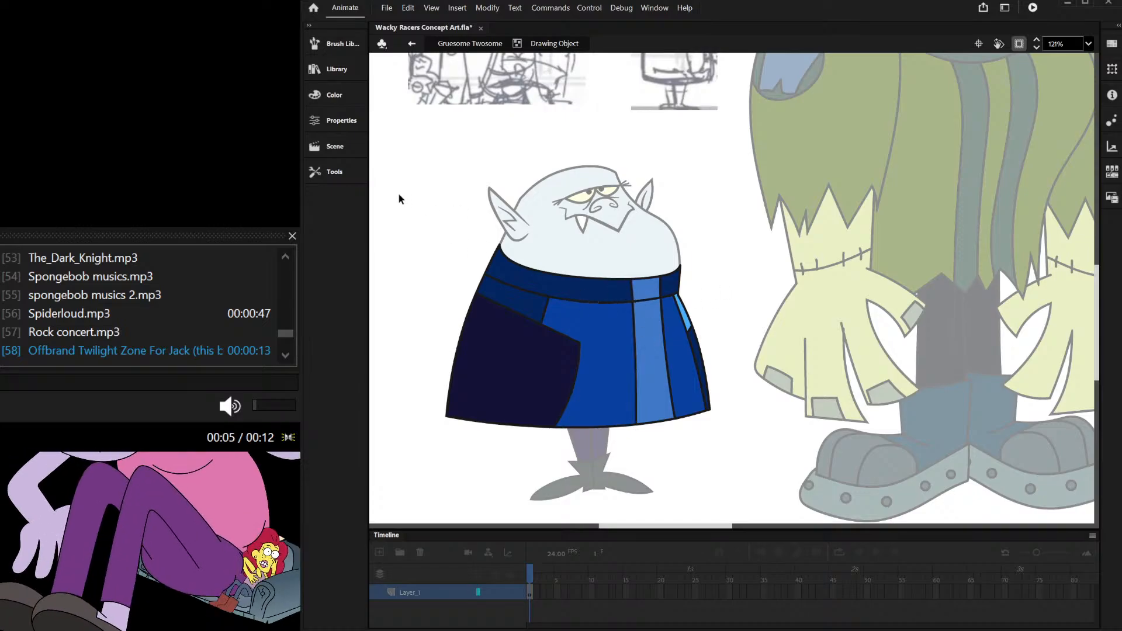
click(650, 339)
click(564, 366)
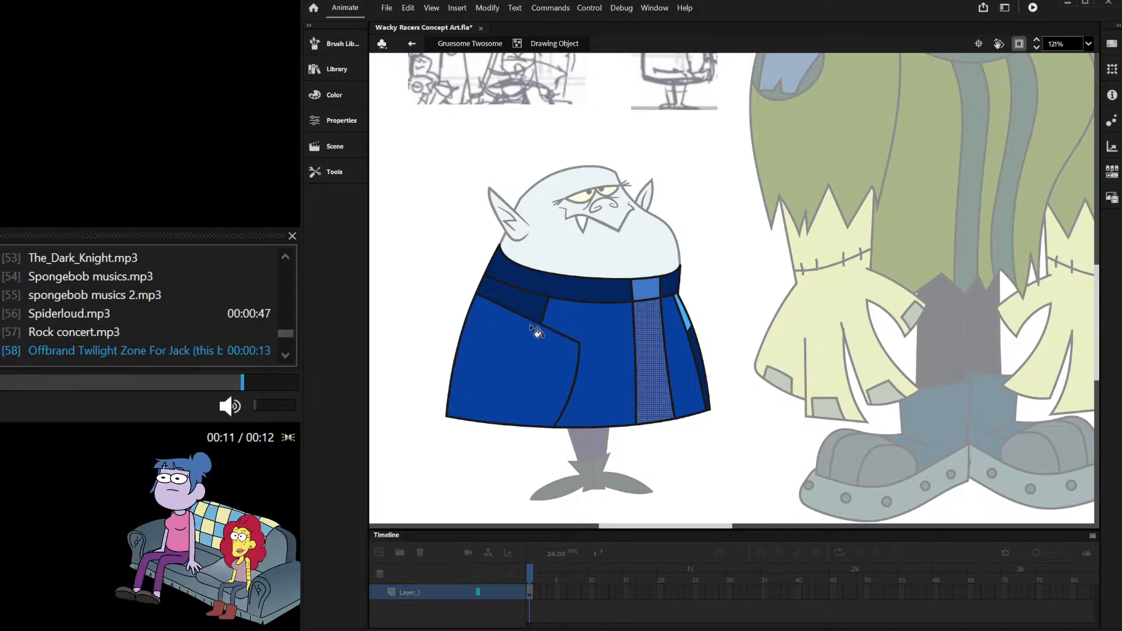
click(529, 308)
scroll(693, 327, up, 3)
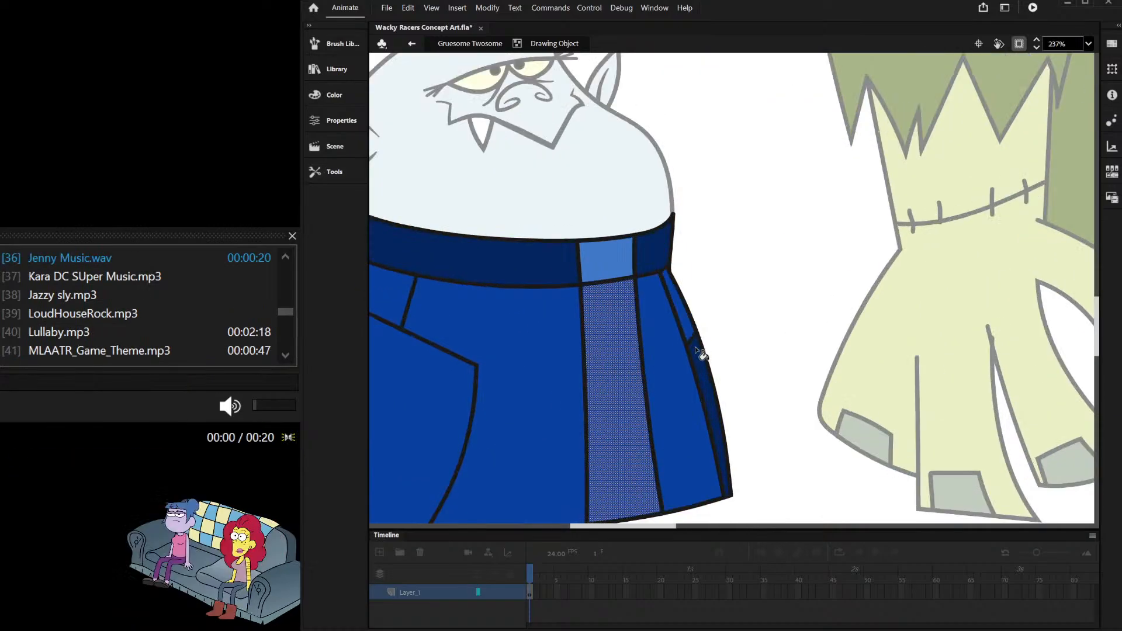
click(699, 351)
scroll(699, 351, down, 3)
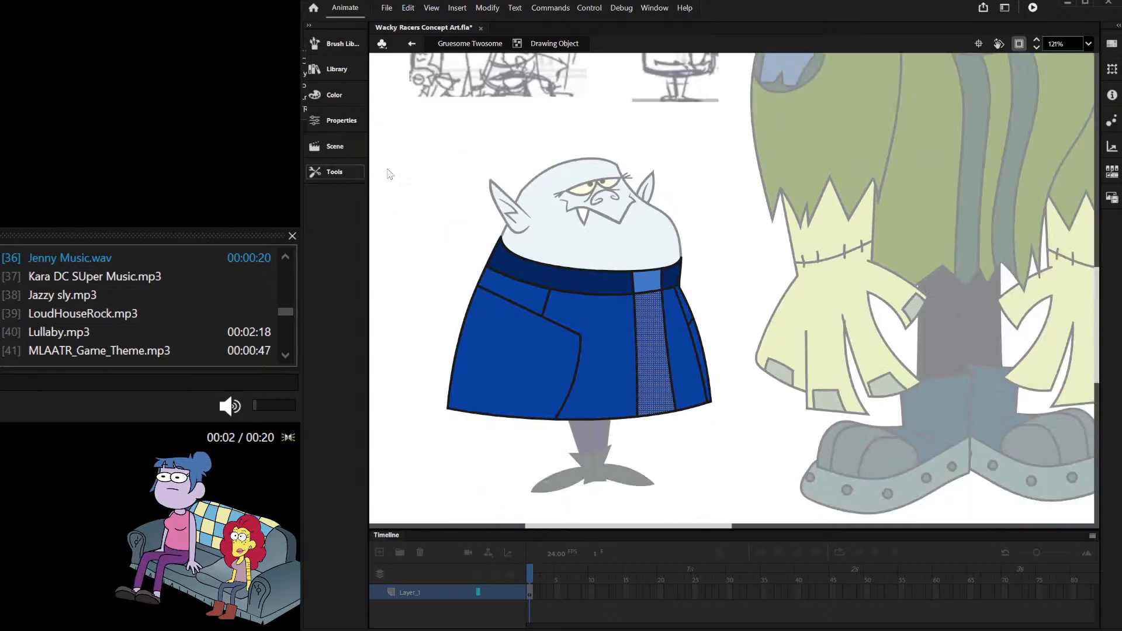
click(390, 174)
Step: Delete the short diagonal seam and the overlapping flap outline from the near side of the vampire's coat
scroll(497, 298, up, 3)
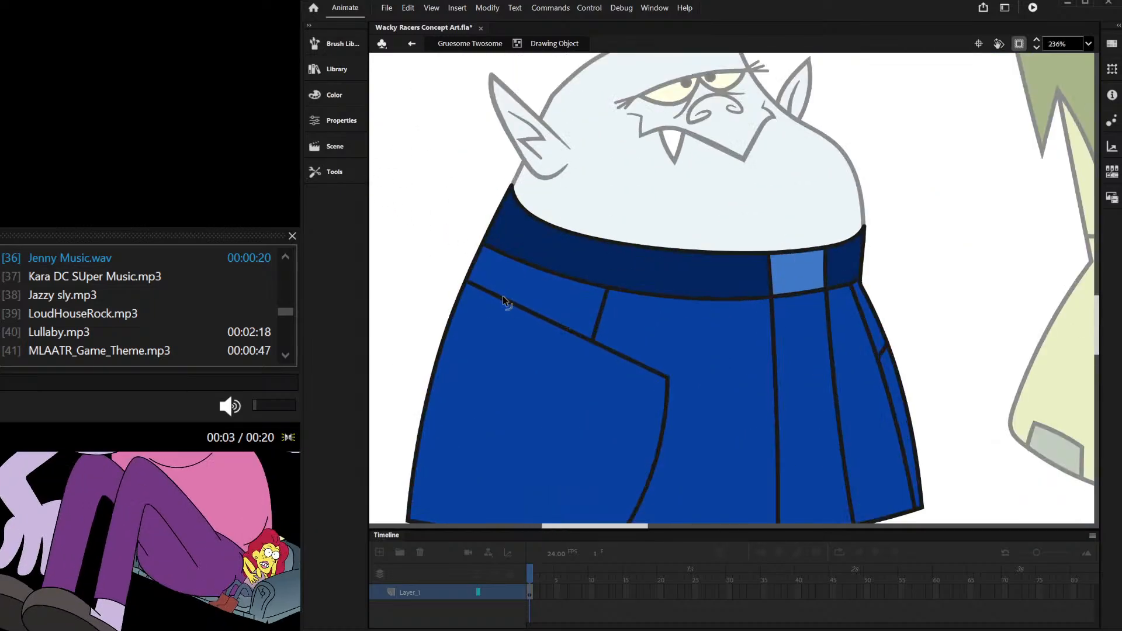
click(604, 313)
key(Delete)
click(615, 357)
key(Delete)
click(667, 392)
key(Delete)
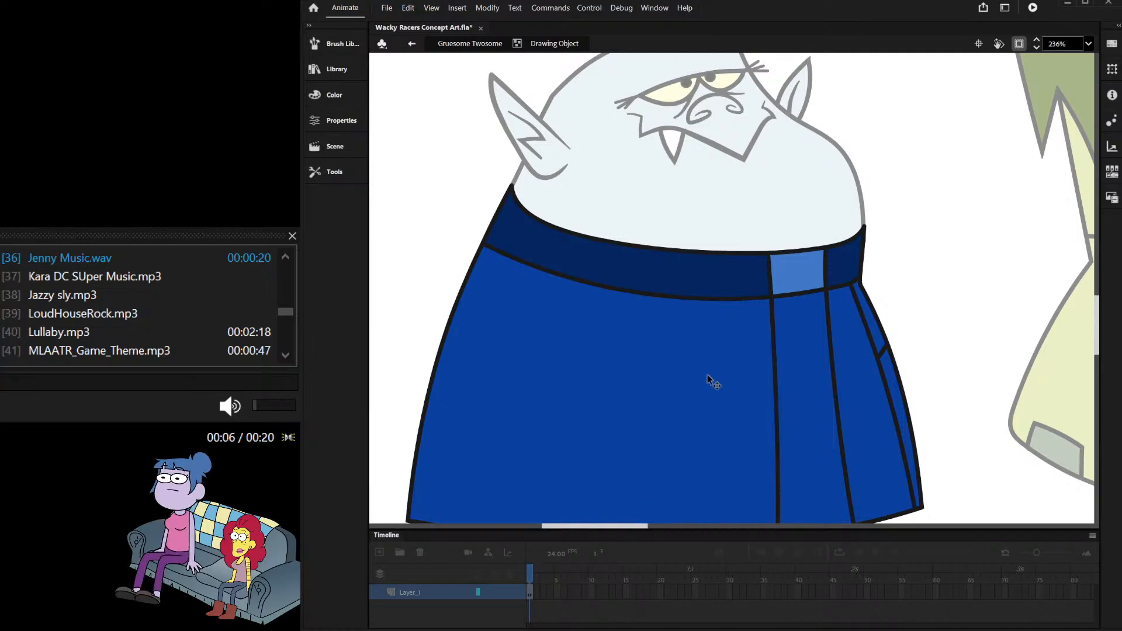
Step: Delete the front stripe's outlines and the far-side seam lines below the collar, and leave the coat drawing
click(827, 312)
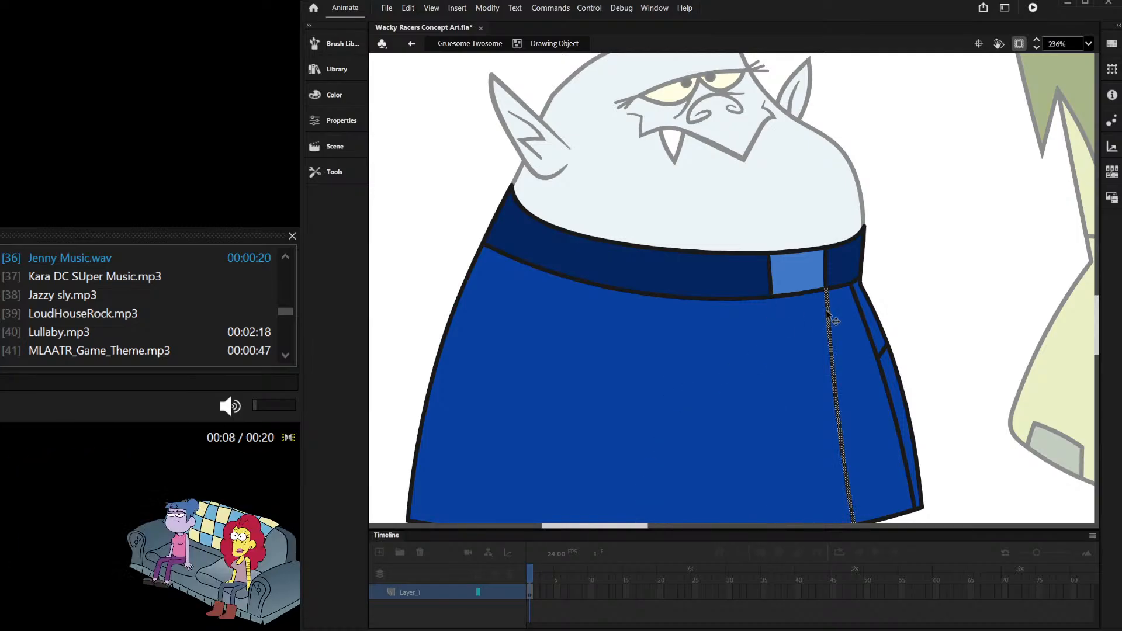
double_click(905, 343)
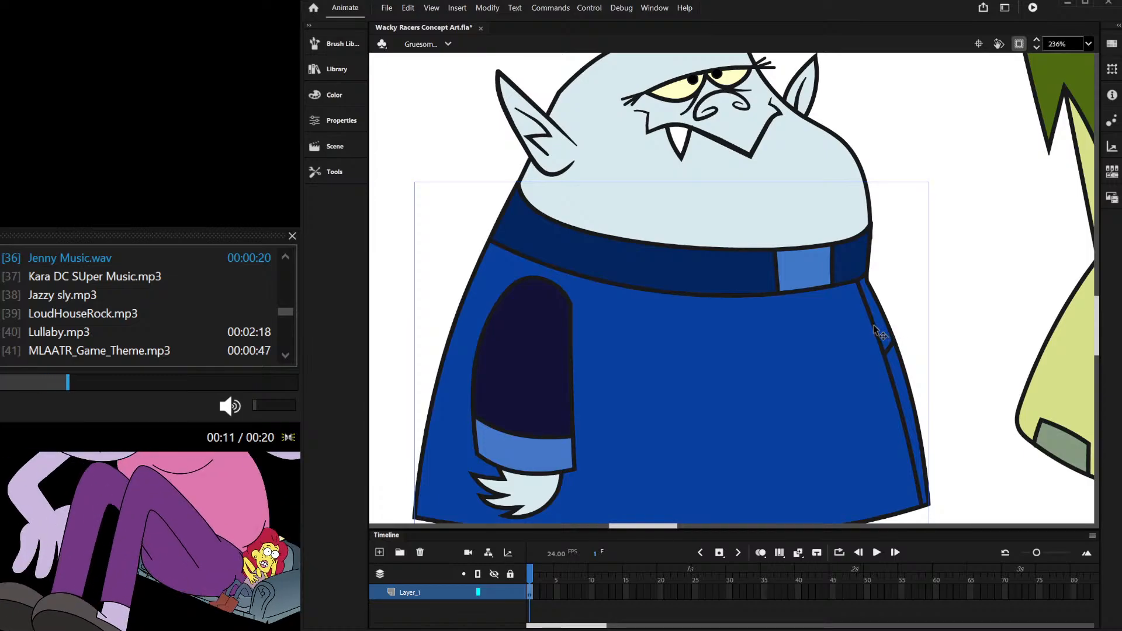
double_click(875, 330)
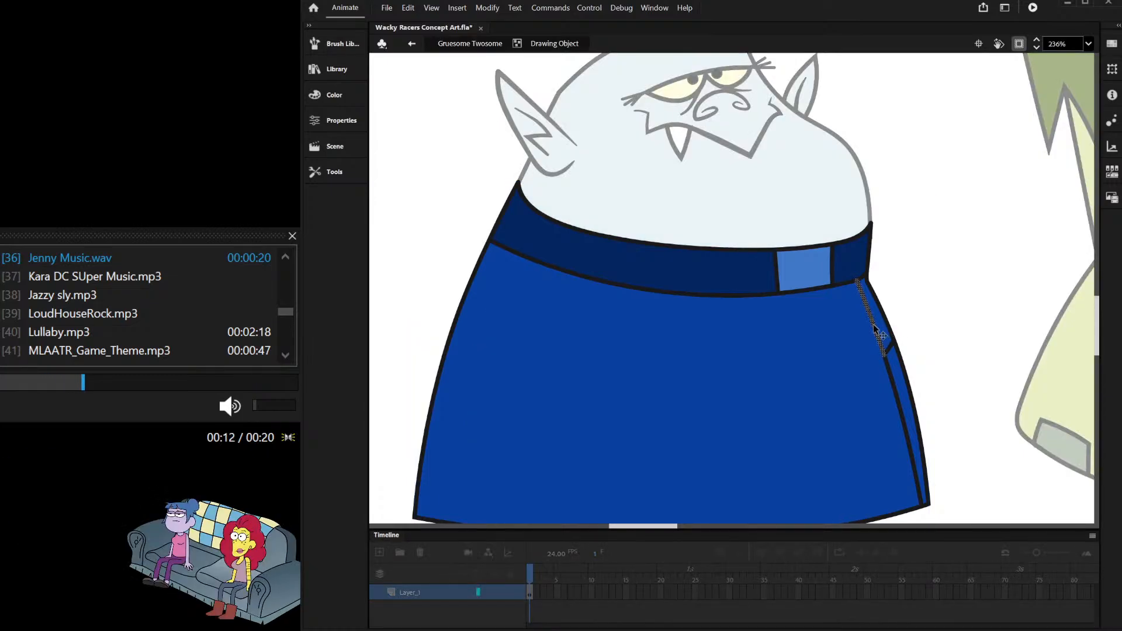
click(887, 367)
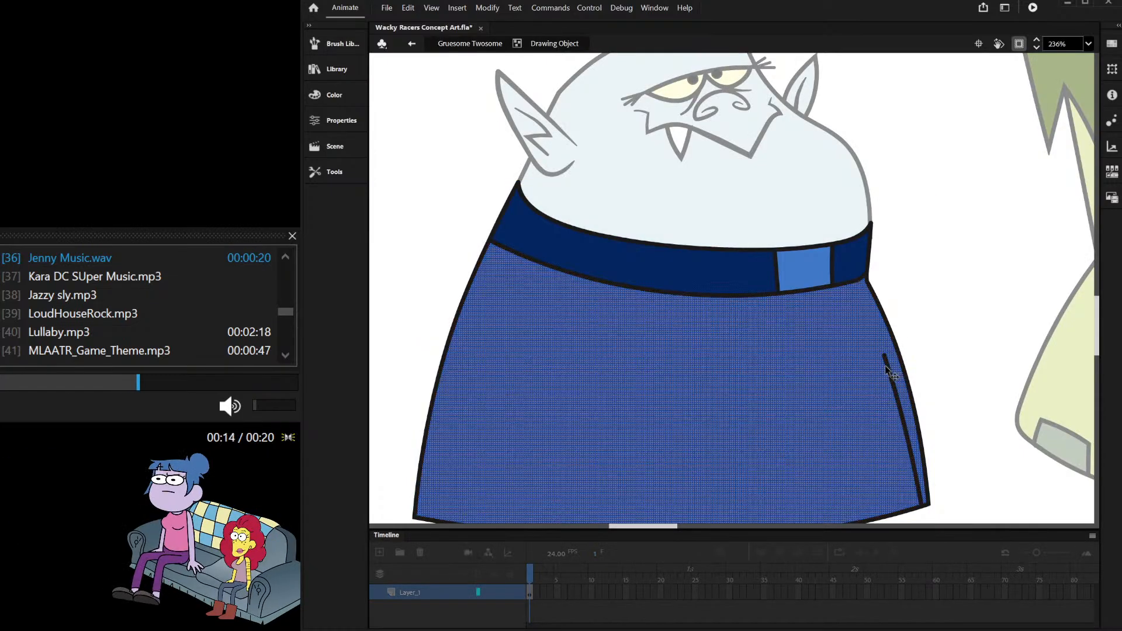
click(907, 300)
scroll(657, 359, down, 3)
double_click(771, 243)
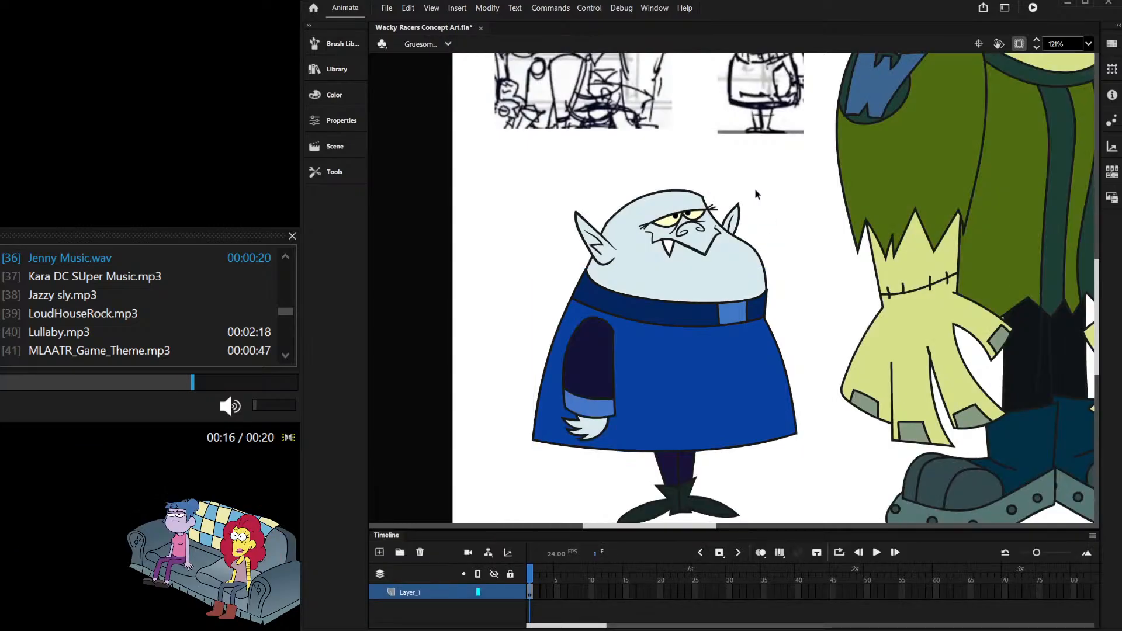
Step: Pull the skull helmet off the tall green monster's head and delete it
scroll(622, 204, down, 2)
scroll(625, 213, down, 1)
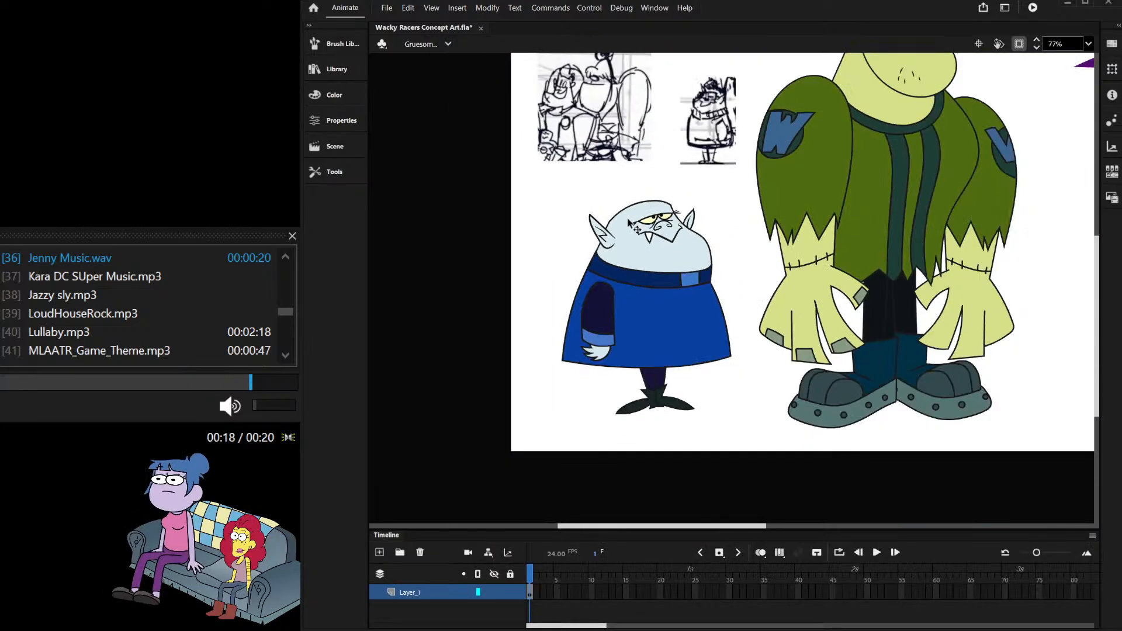
scroll(637, 219, down, 1)
scroll(672, 224, down, 1)
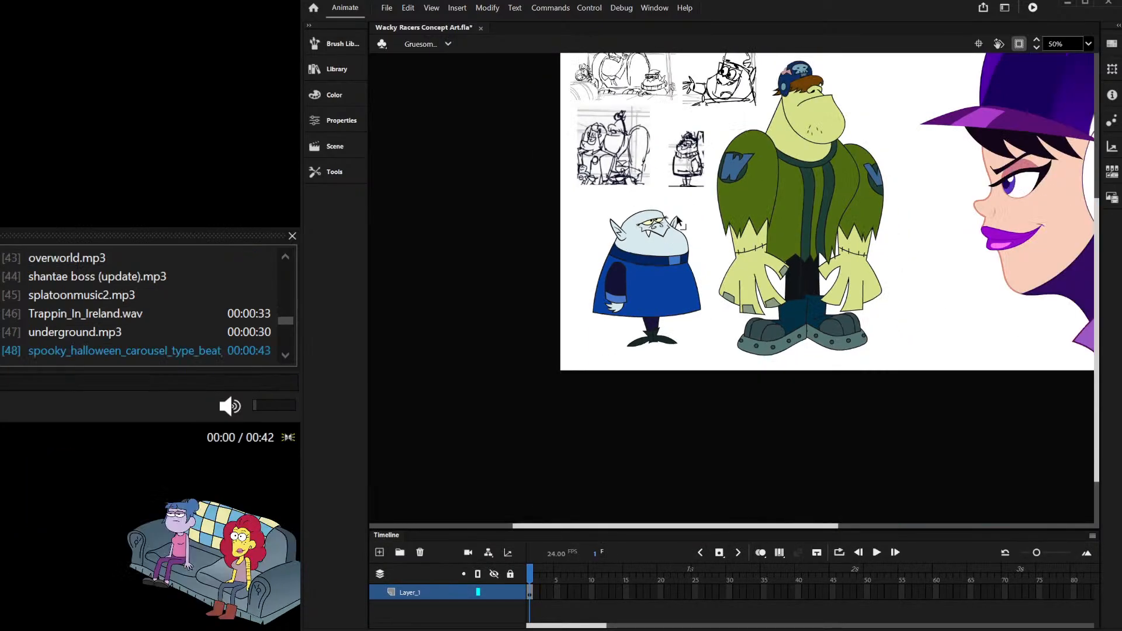
scroll(810, 126, down, 1)
scroll(811, 134, up, 5)
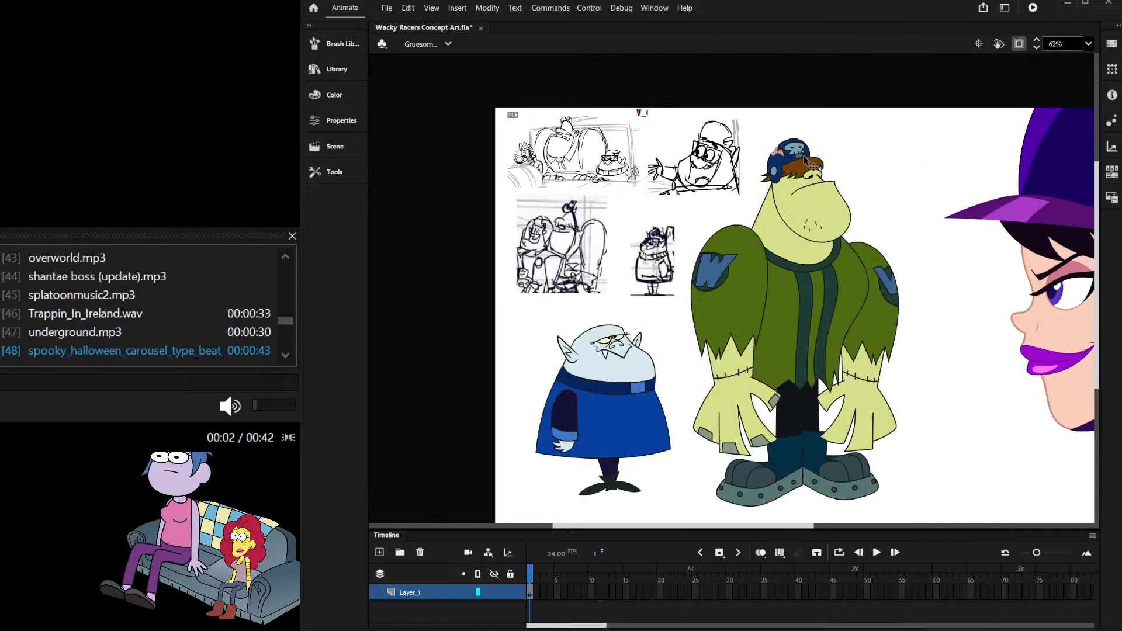
drag(816, 153, 784, 98)
scroll(816, 123, down, 3)
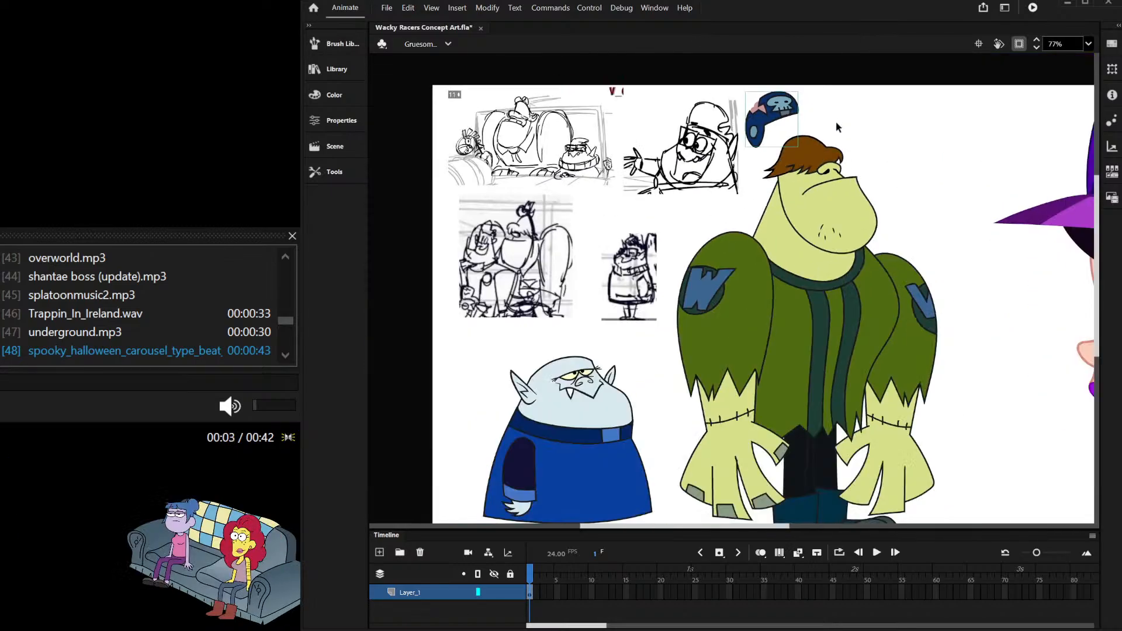
key(Delete)
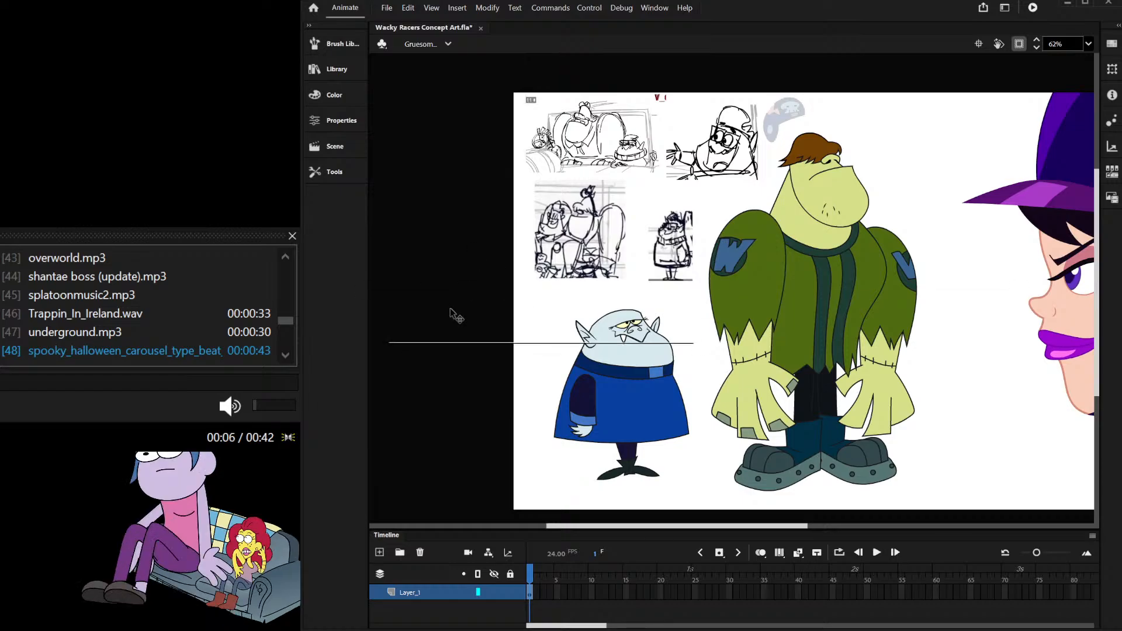
Step: Stretch the tall monster's brown hair upward and skew it back to form a taller crown
scroll(785, 180, up, 5)
scroll(785, 180, down, 2)
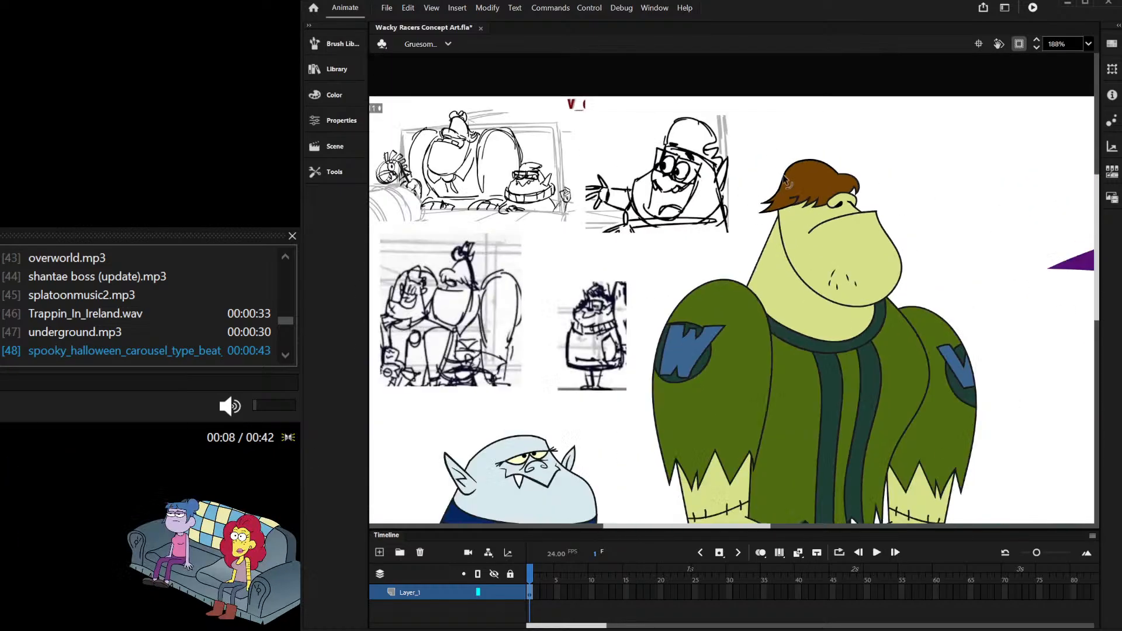
scroll(770, 115, up, 2)
click(757, 257)
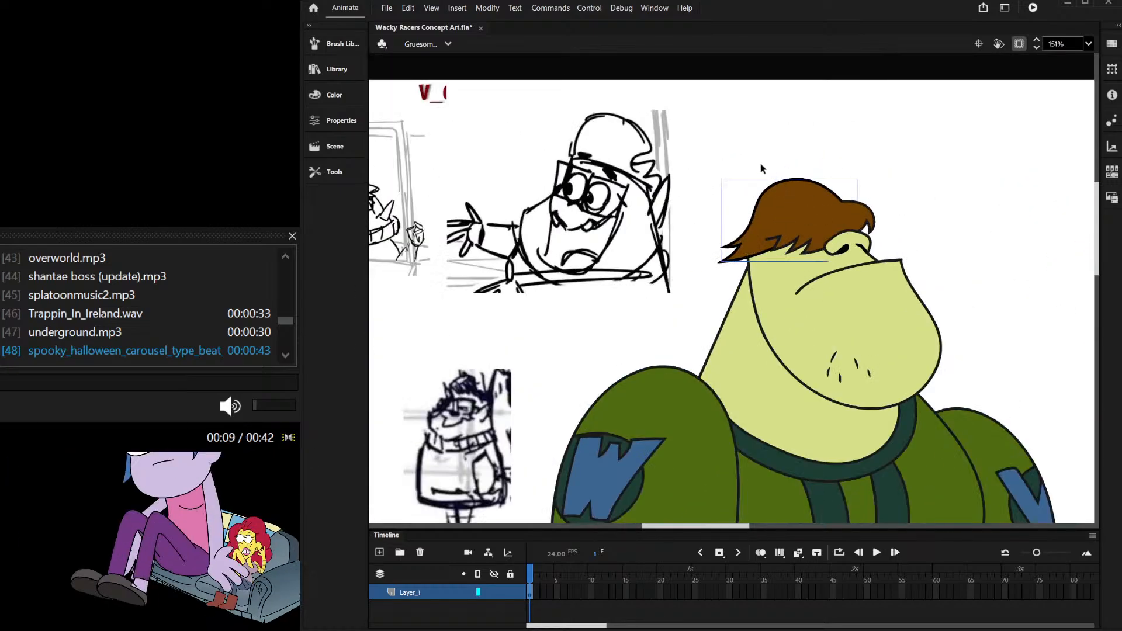
key(q)
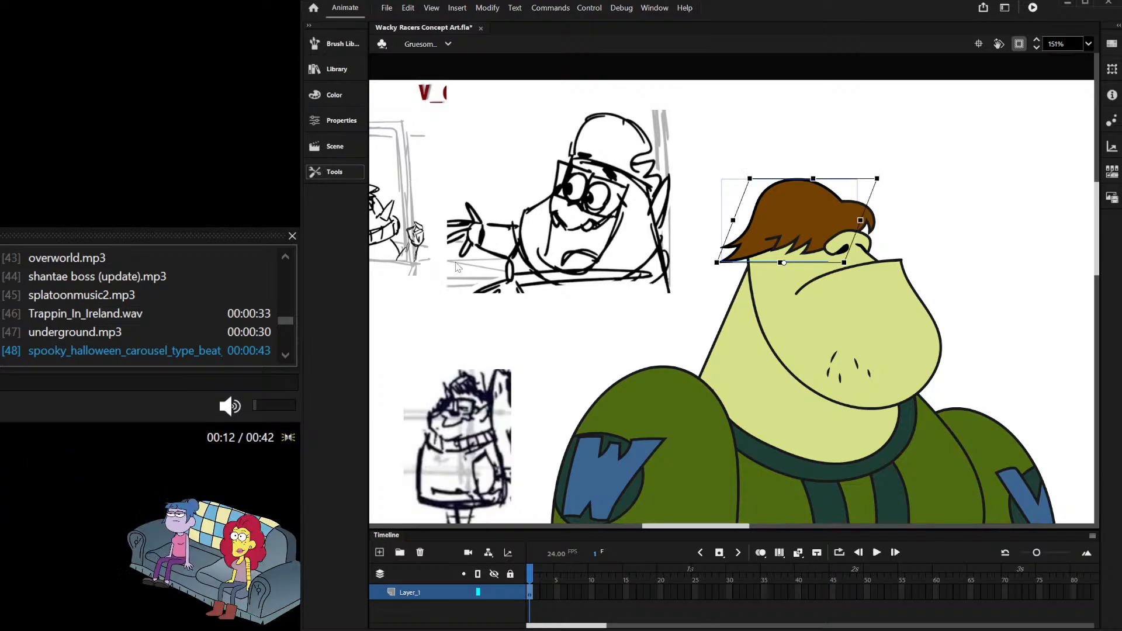
drag(817, 179, 786, 150)
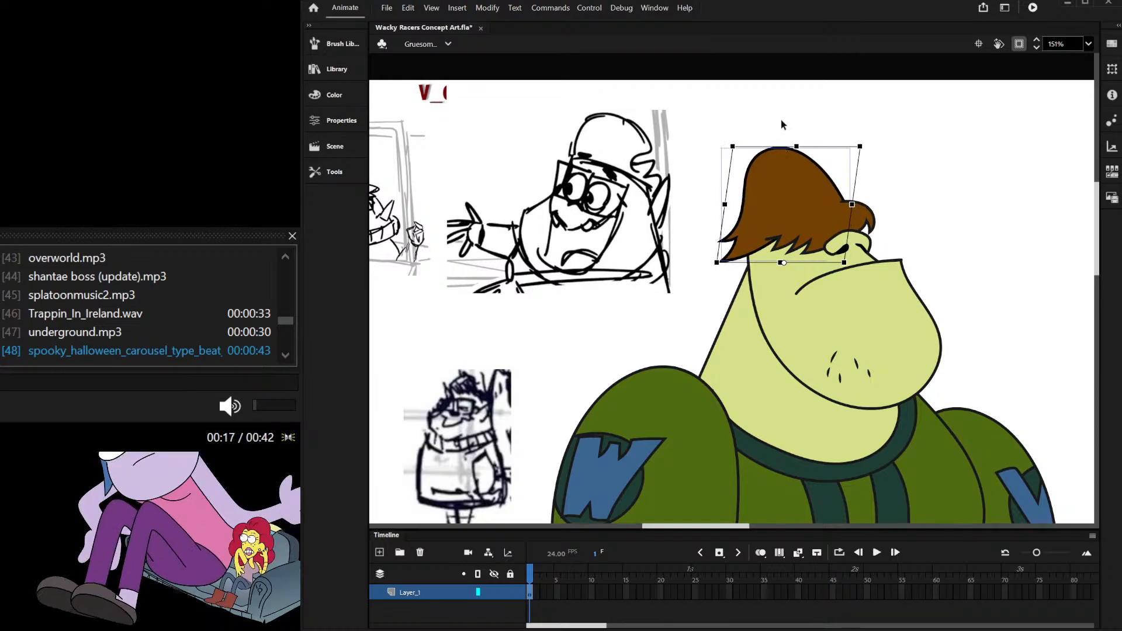
scroll(681, 128, down, 5)
scroll(595, 211, up, 2)
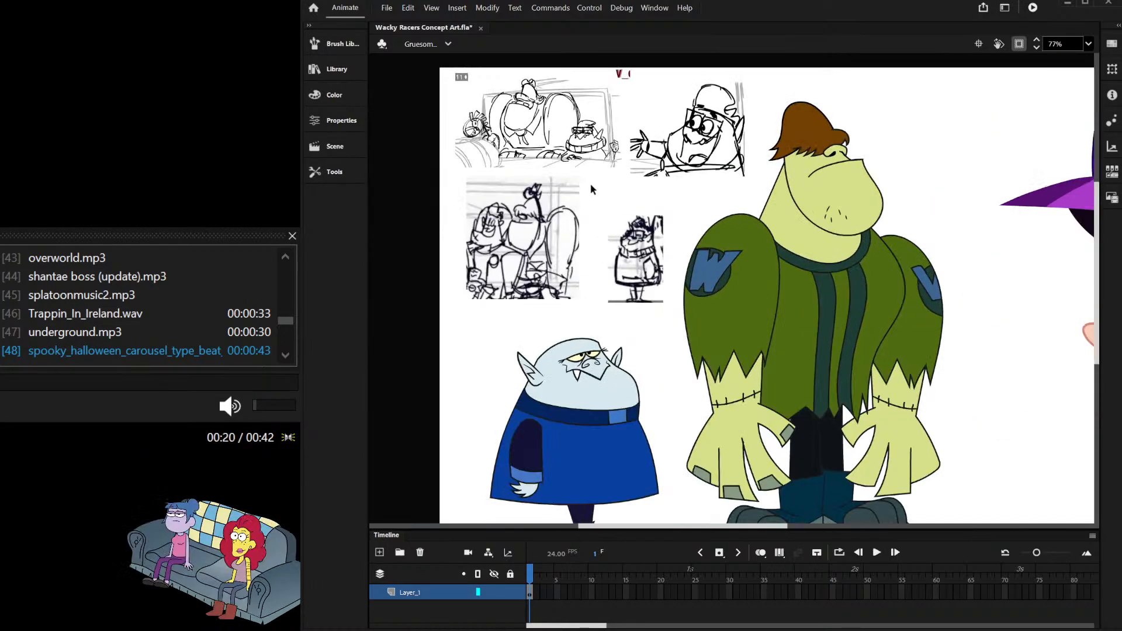
Step: Open the tall monster's near arm group and delete the W emblem and its dark round patch from the sleeve
scroll(710, 269, up, 2)
scroll(710, 269, up, 2)
click(710, 269)
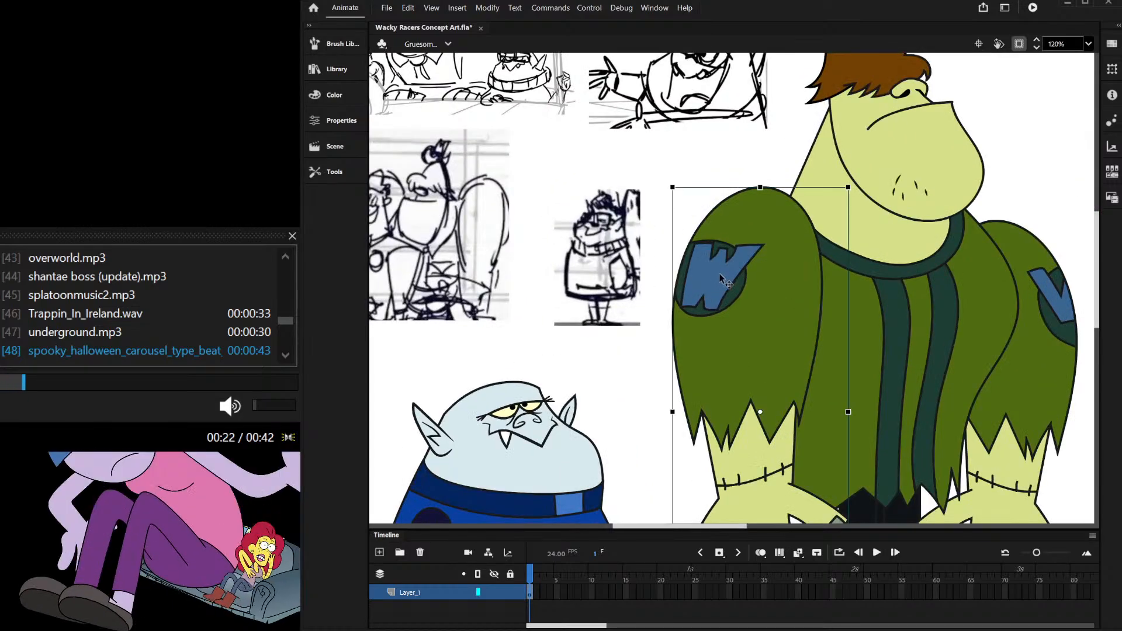
double_click(710, 269)
click(704, 265)
key(Delete)
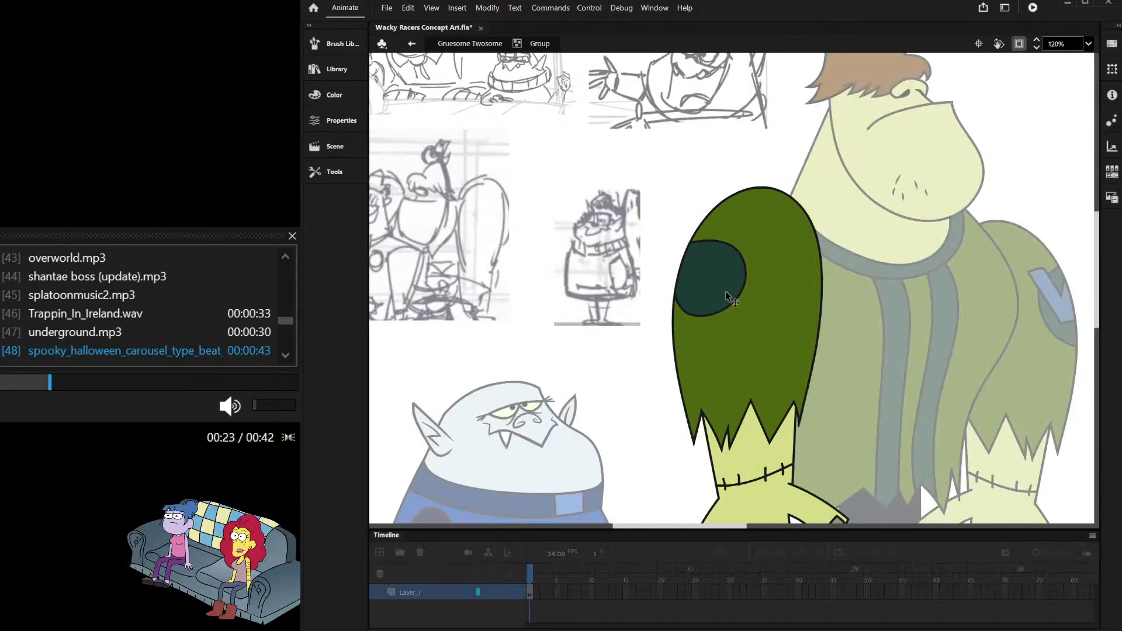
click(727, 297)
key(Delete)
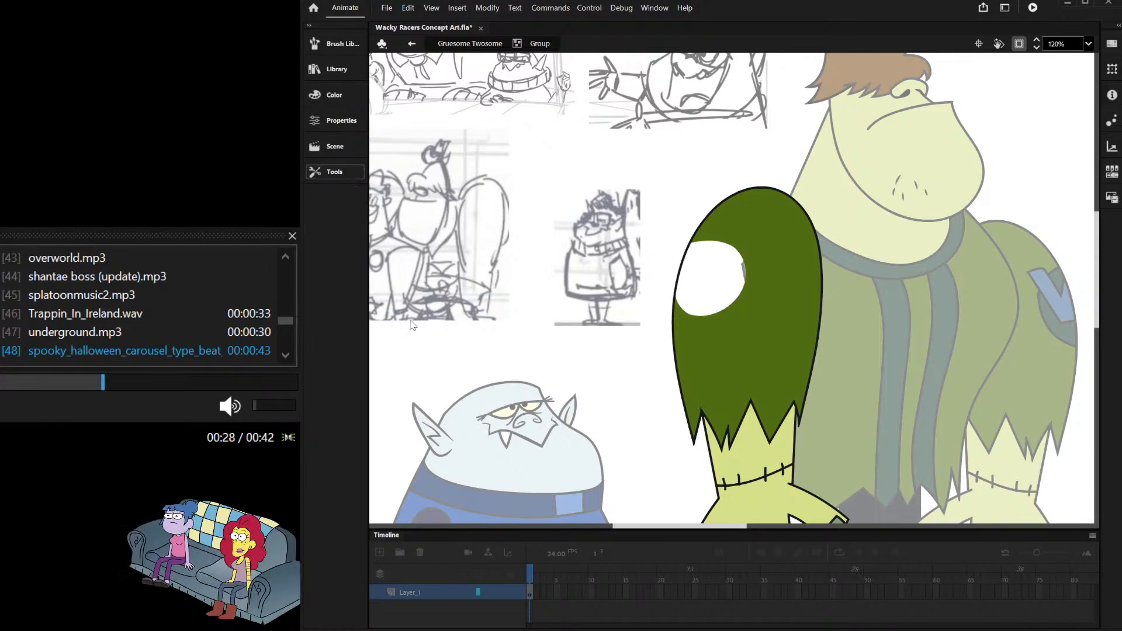
Step: Sample the sleeve's green, fill the gap left by the patch, and leave the arm group
key(i)
click(728, 224)
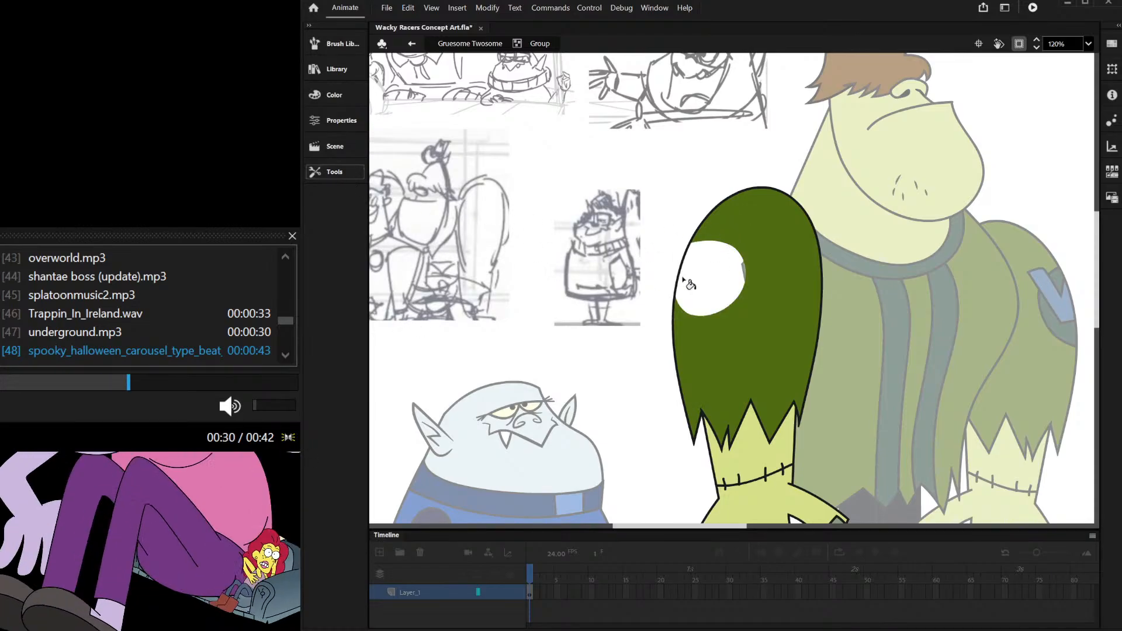
click(701, 285)
double_click(558, 133)
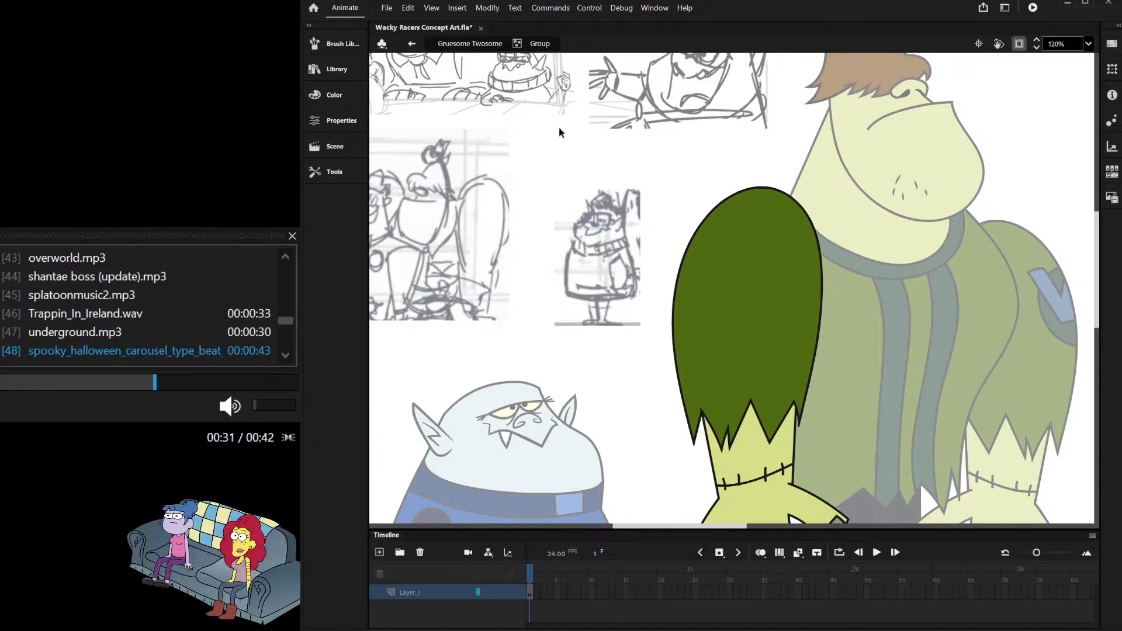
Step: Delete the W emblem patch from the tall monster's far sleeve
scroll(543, 151, down, 3)
scroll(802, 241, up, 2)
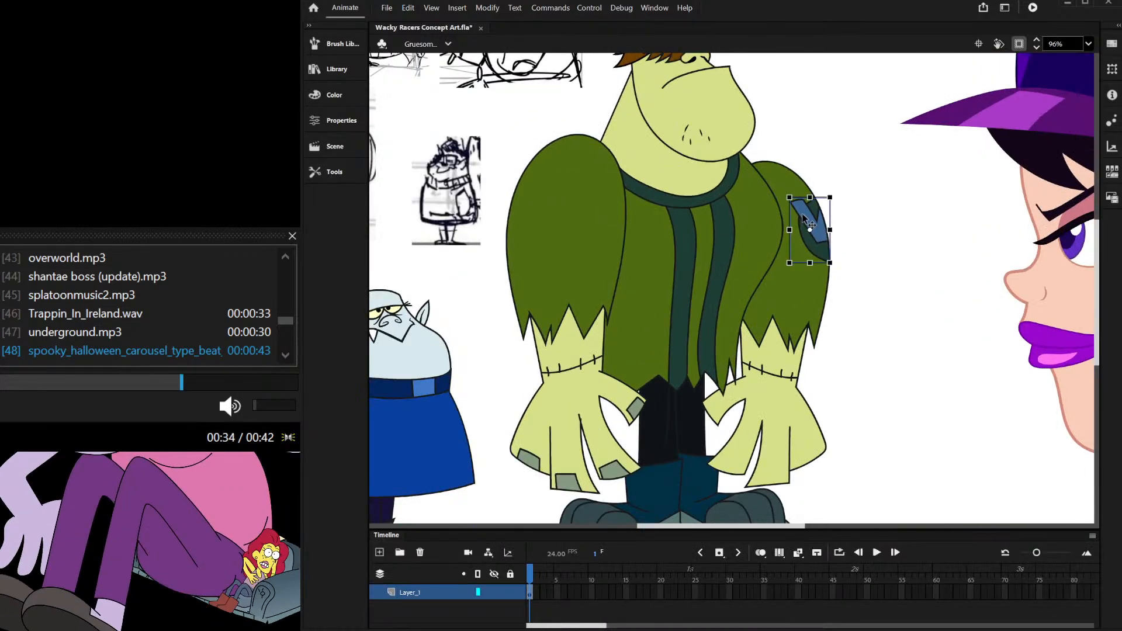
scroll(802, 241, up, 3)
scroll(736, 257, down, 2)
scroll(736, 257, down, 2)
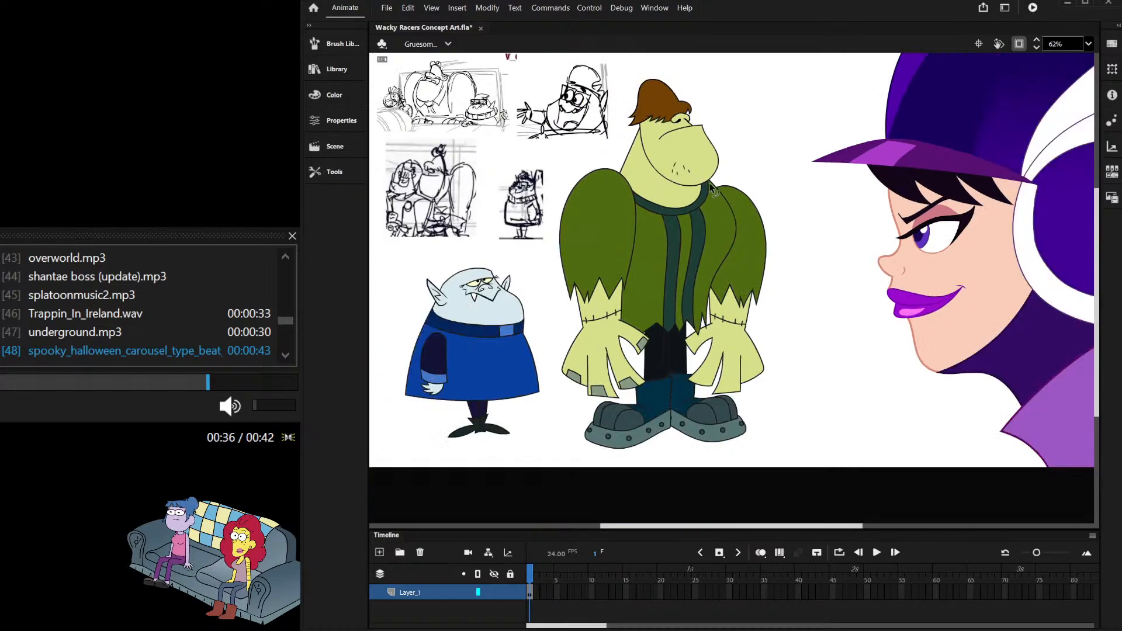
Step: Review the simplified vampire and tall monster designs against the reference sketches on the concept sheet
scroll(445, 109, up, 3)
scroll(425, 95, down, 2)
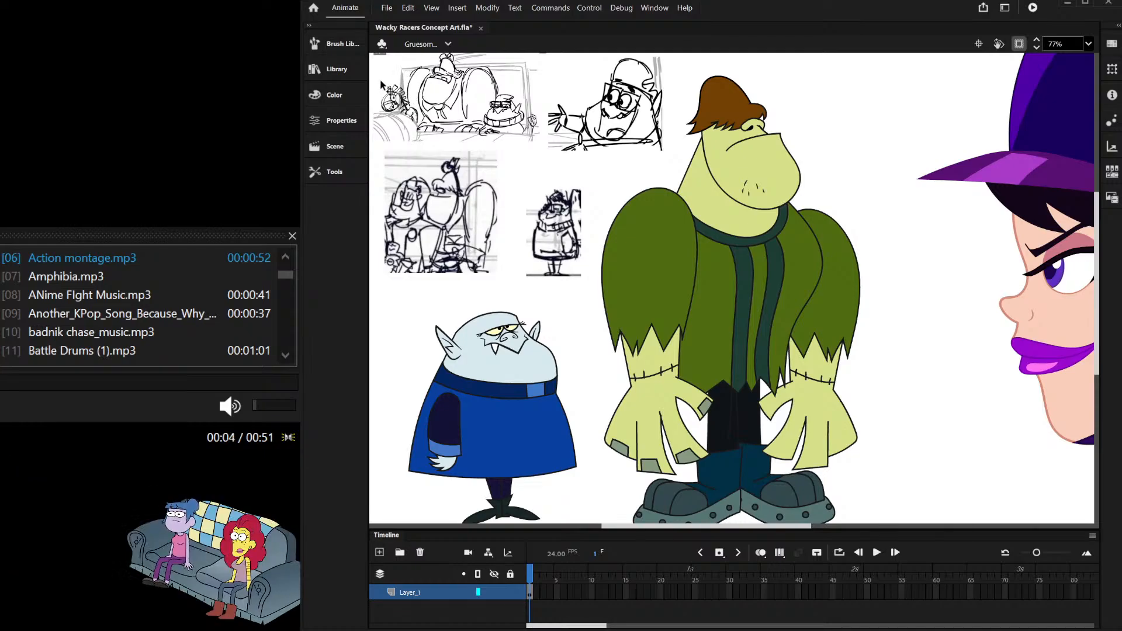
scroll(780, 220, down, 2)
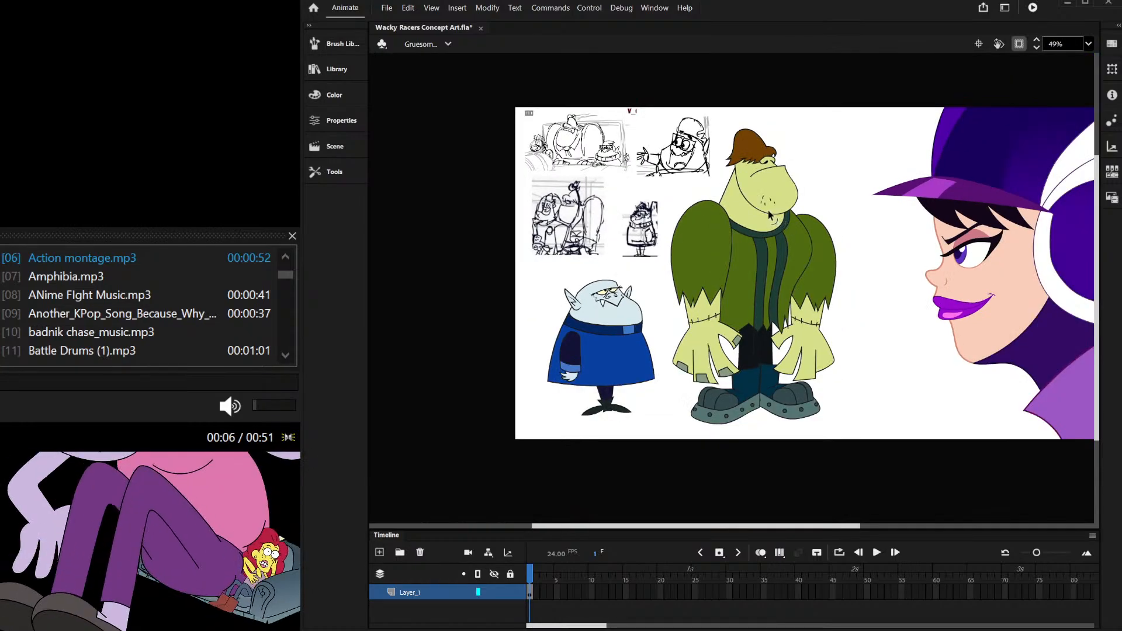
scroll(874, 271, up, 2)
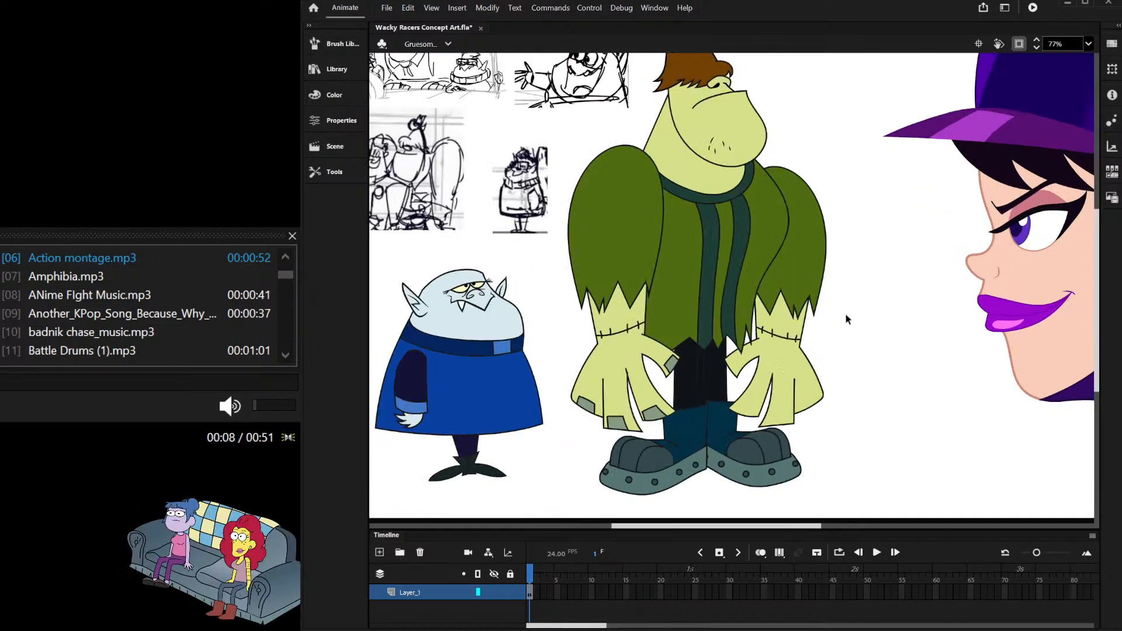
scroll(731, 246, down, 2)
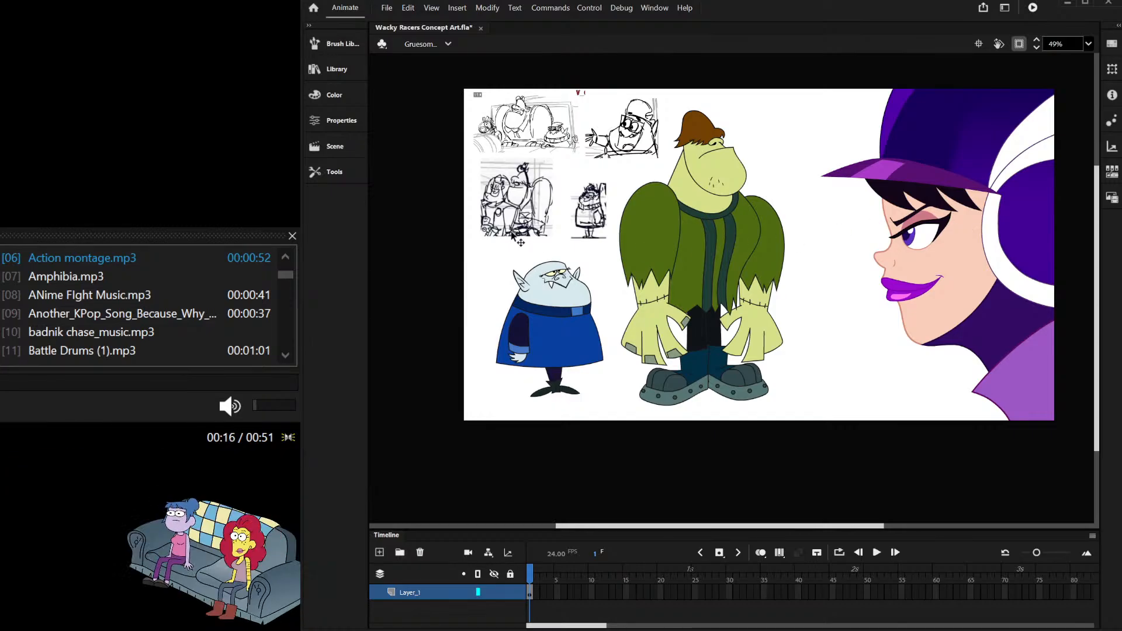
scroll(492, 377, up, 2)
scroll(497, 286, down, 2)
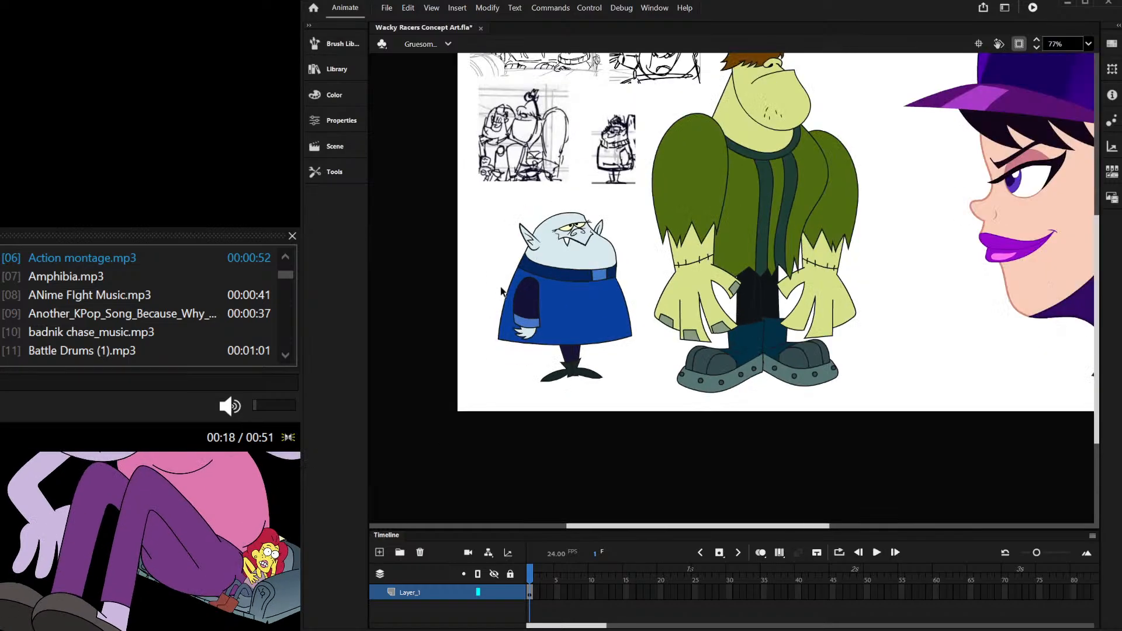
scroll(493, 173, up, 2)
scroll(548, 226, down, 1)
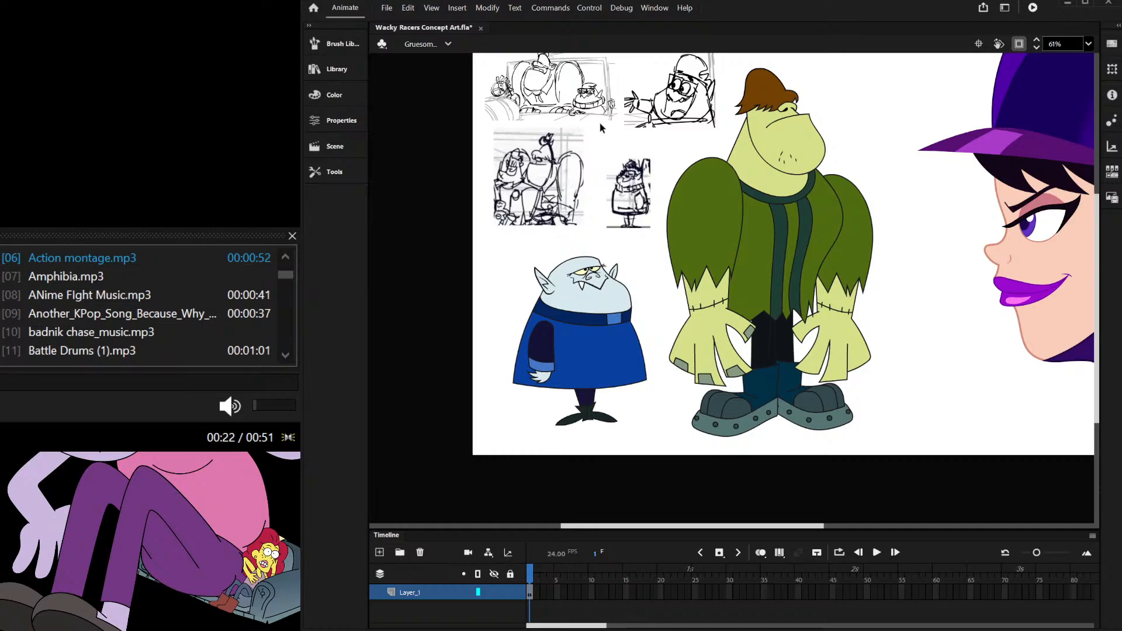
Step: Draw a tall, curly hair outline on the vampire's bald head, running from the near ear across the forehead, following the reference sketches
scroll(690, 175, up, 3)
scroll(678, 211, down, 2)
scroll(673, 205, down, 2)
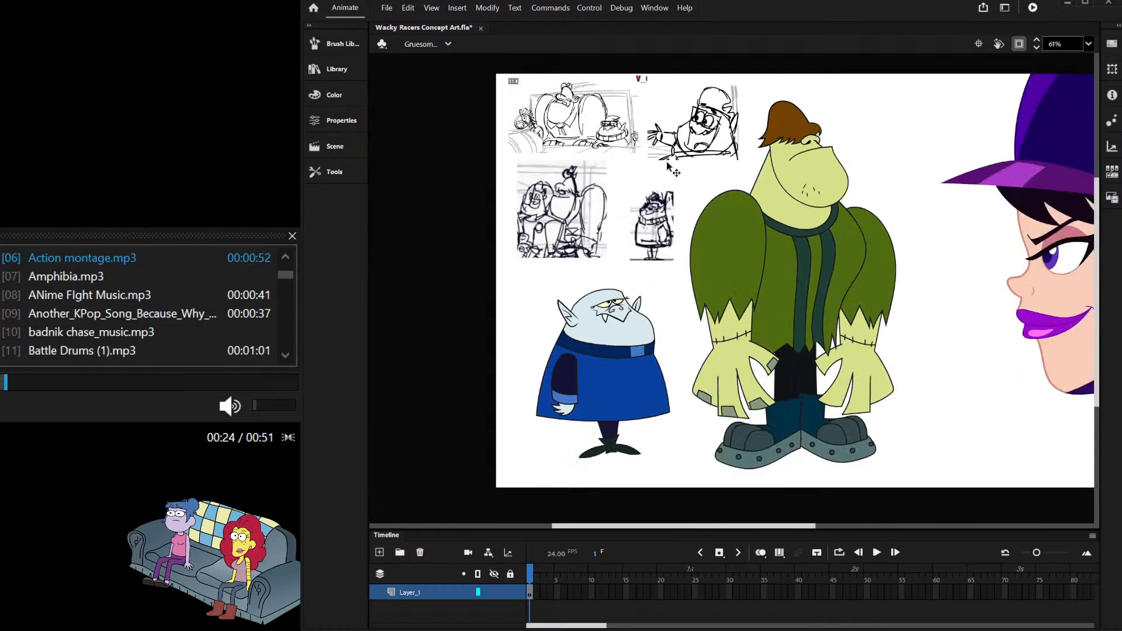
scroll(606, 279, up, 3)
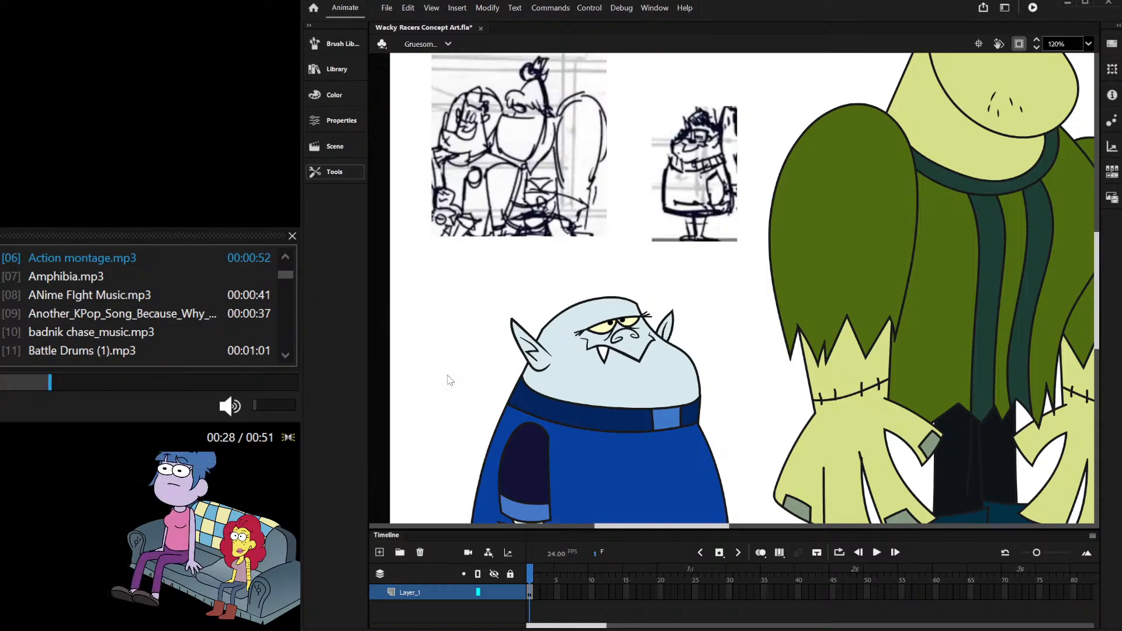
key(i)
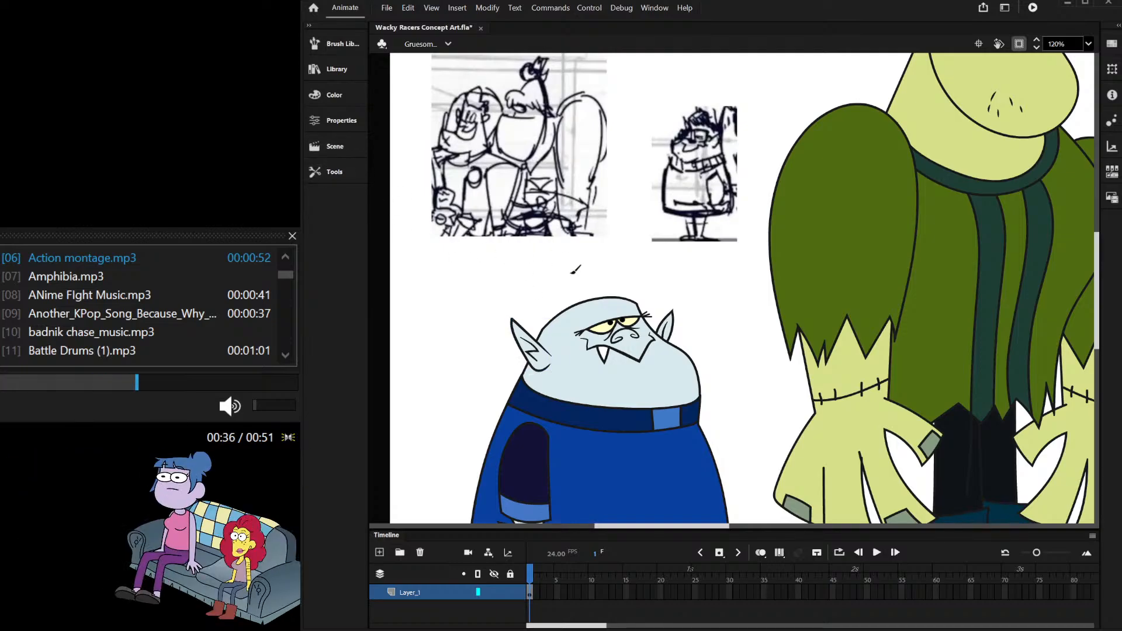
scroll(575, 268, down, 3)
scroll(851, 373, up, 2)
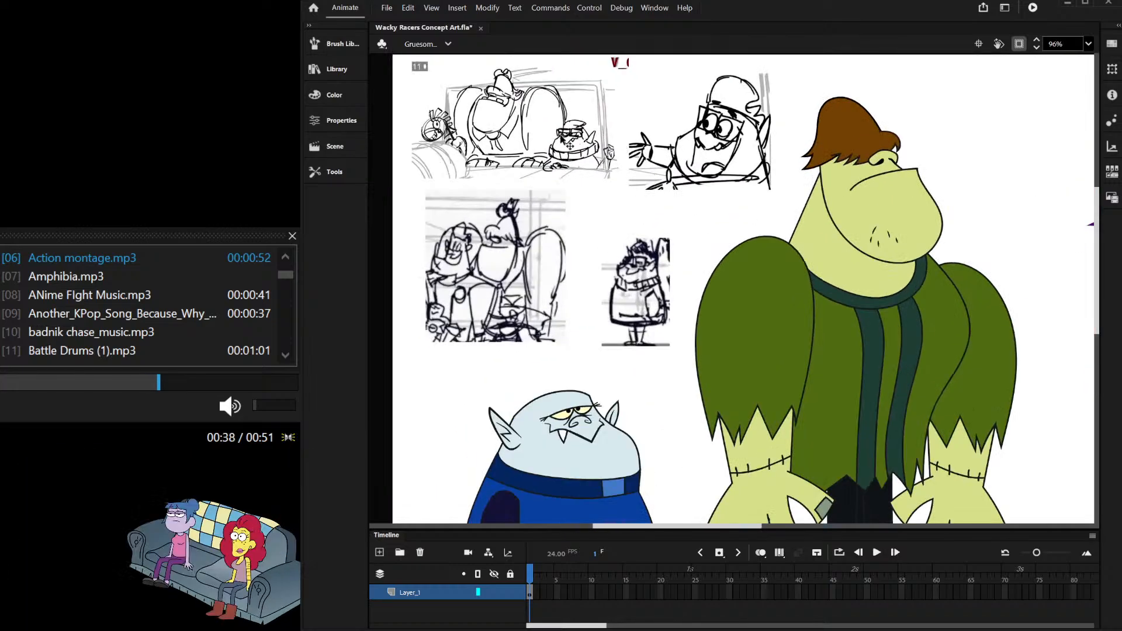
scroll(570, 142, up, 2)
scroll(570, 142, down, 2)
scroll(515, 455, up, 4)
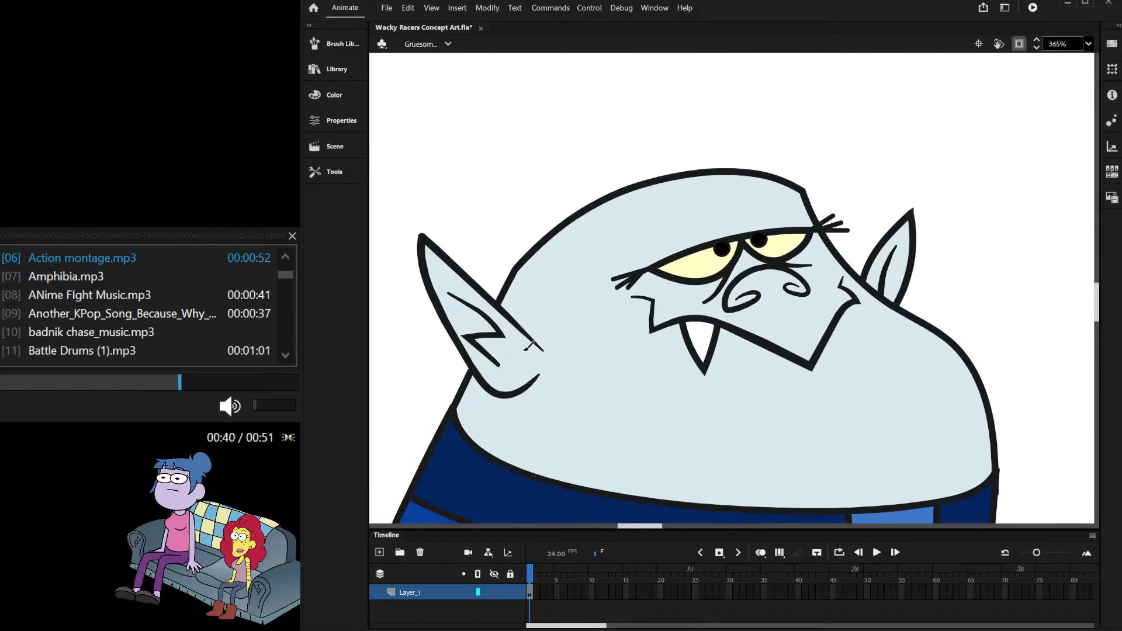
mouse_move(532, 346)
mouse_down()
mouse_move(570, 251)
mouse_move(817, 196)
mouse_up()
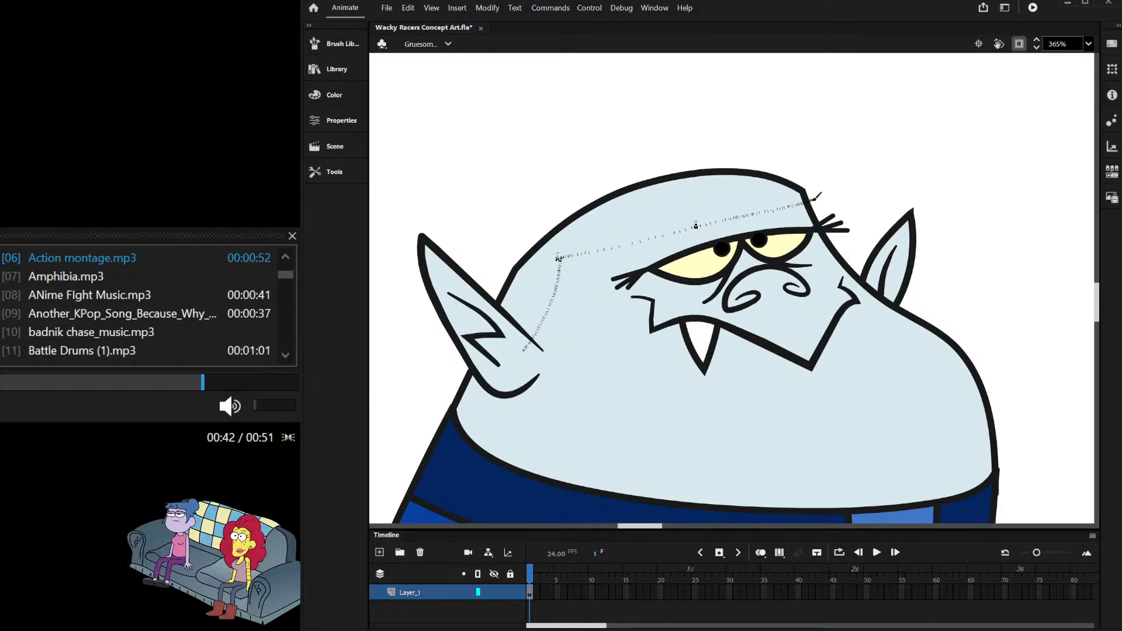
mouse_move(568, 33)
mouse_down()
mouse_move(544, 97)
mouse_move(566, 130)
mouse_move(495, 176)
mouse_move(496, 207)
mouse_move(454, 256)
mouse_move(468, 337)
mouse_move(523, 348)
mouse_up()
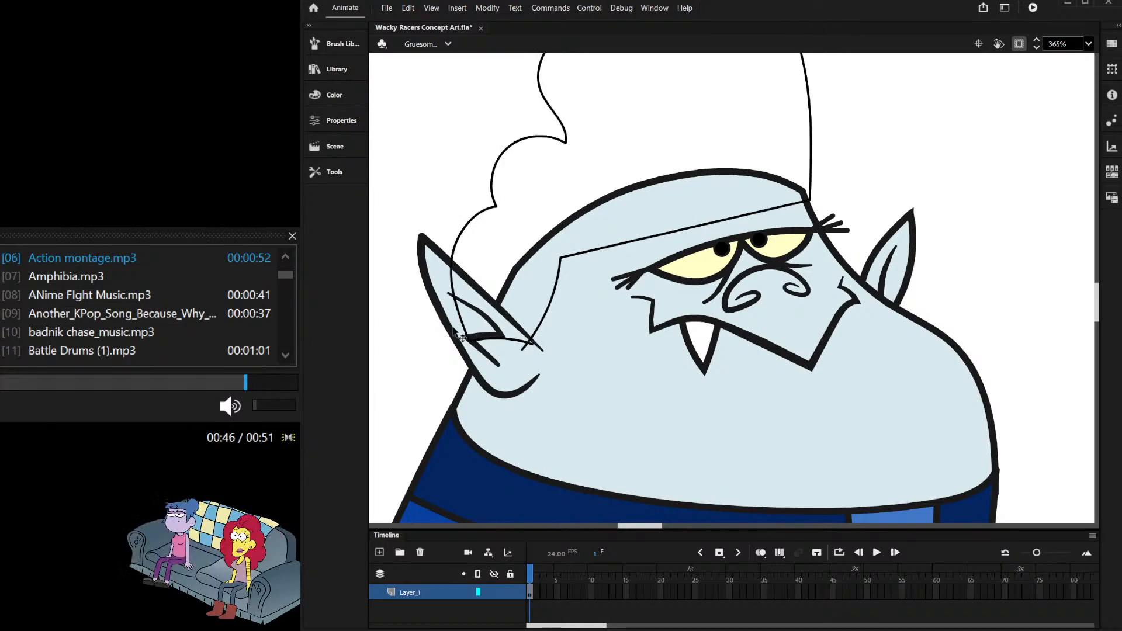
Step: Fill the vampire's hair outline with solid black
scroll(537, 233, down, 3)
scroll(475, 219, up, 1)
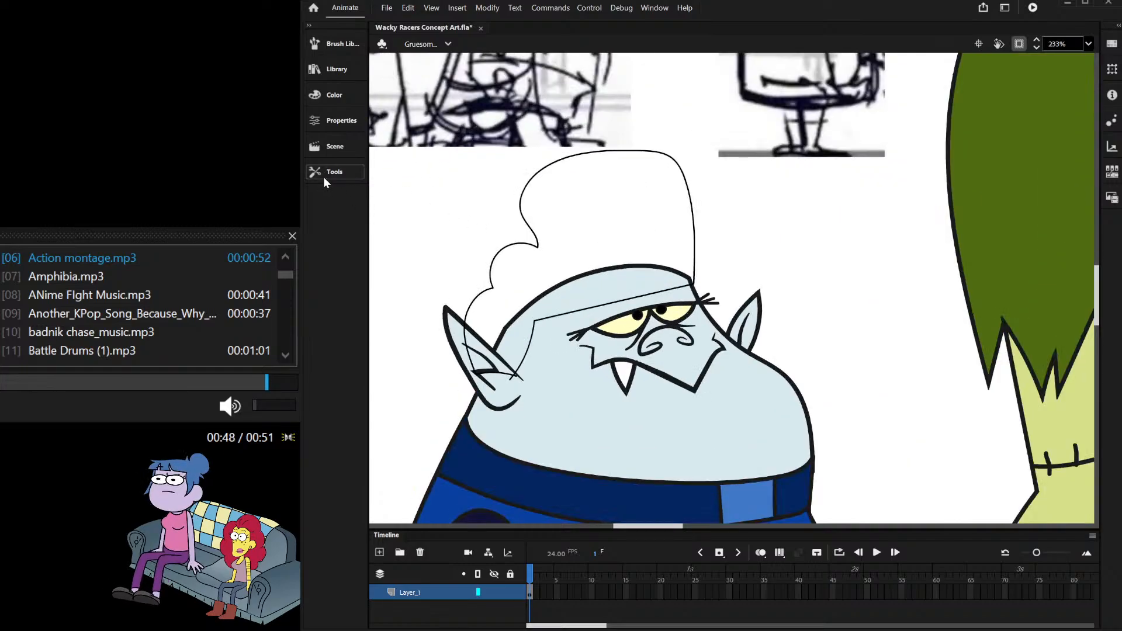
click(626, 224)
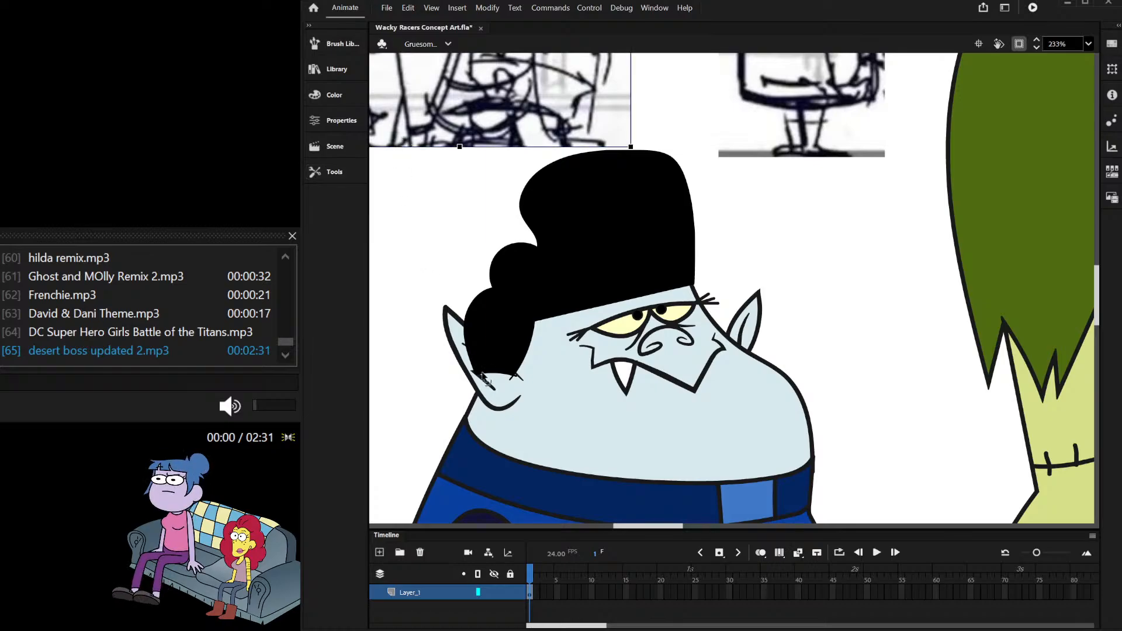
Step: Cut the vampire's near ear and paste it in place in front of the black hair
click(513, 381)
key(Delete)
key(ctrl+shift+v)
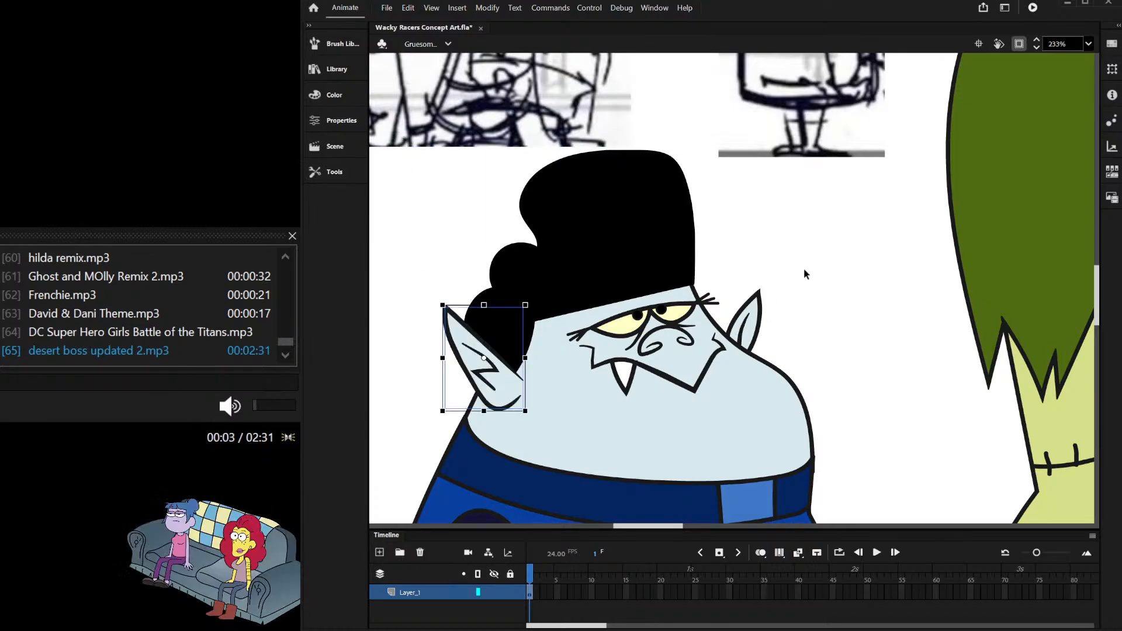
Step: Open the hair drawing object, smooth the curve around its crown, and leave the object
click(789, 232)
scroll(711, 246, down, 3)
scroll(635, 220, up, 3)
double_click(637, 228)
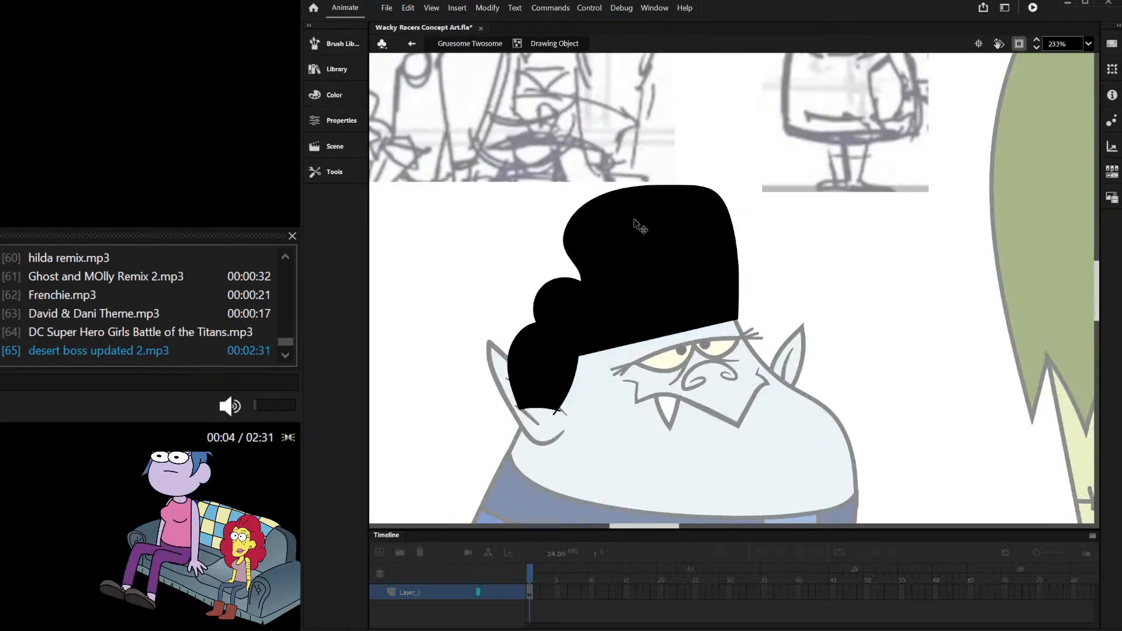
click(652, 188)
click(336, 168)
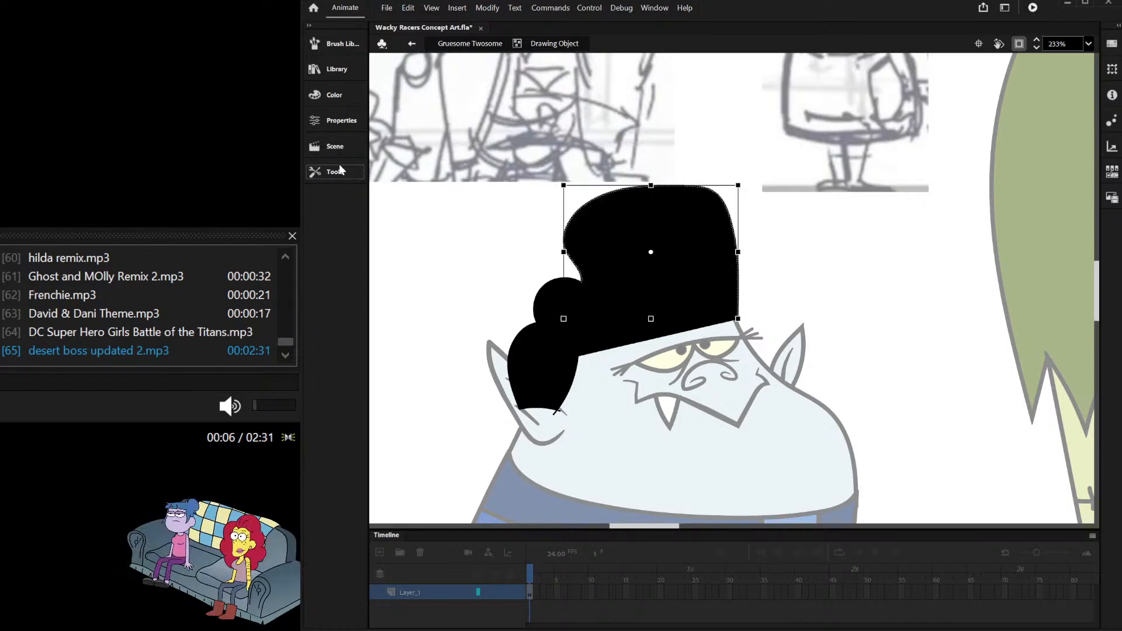
click(382, 175)
click(424, 331)
click(424, 330)
click(621, 164)
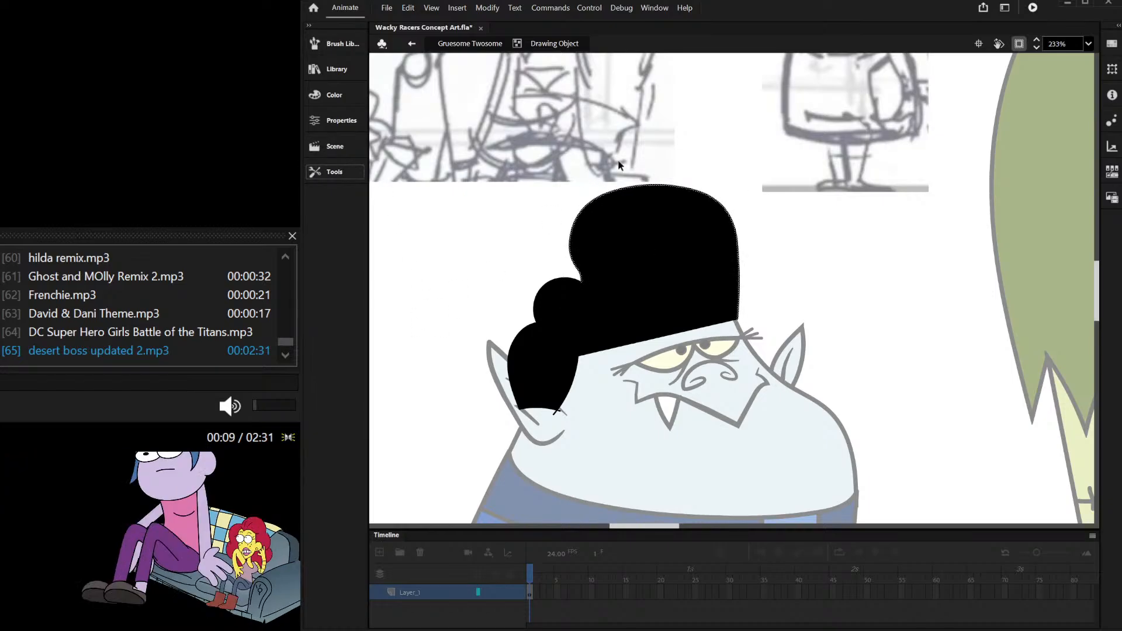
double_click(783, 211)
click(783, 212)
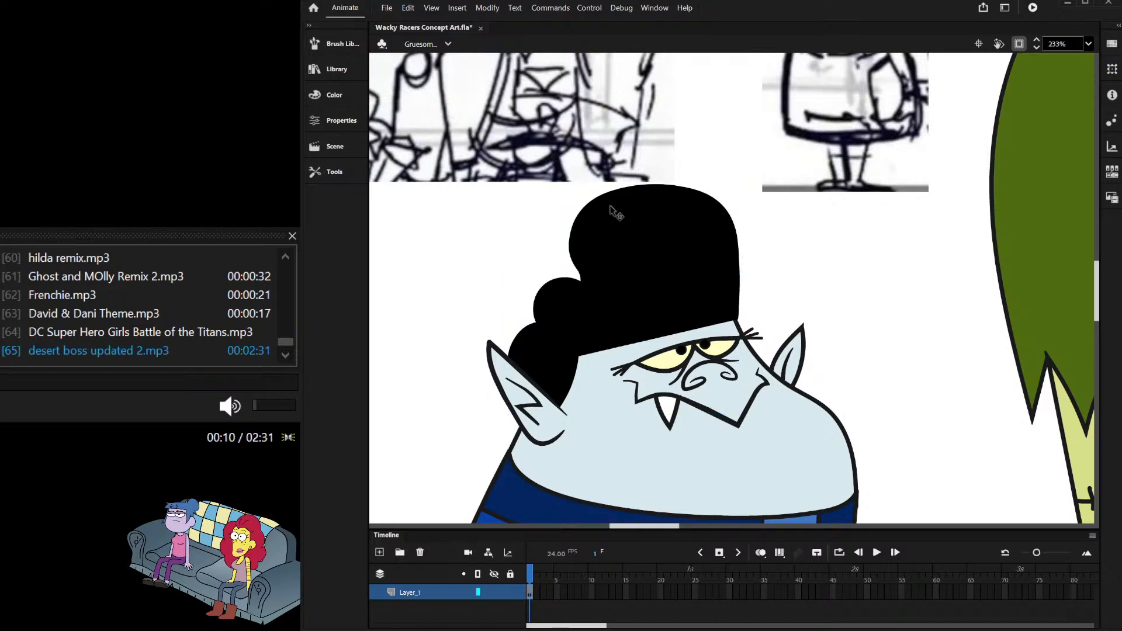
Step: Draw an unfilled rectangle with a red outline over the vampire's near eye as a glasses lens
scroll(616, 214, down, 5)
scroll(662, 135, down, 1)
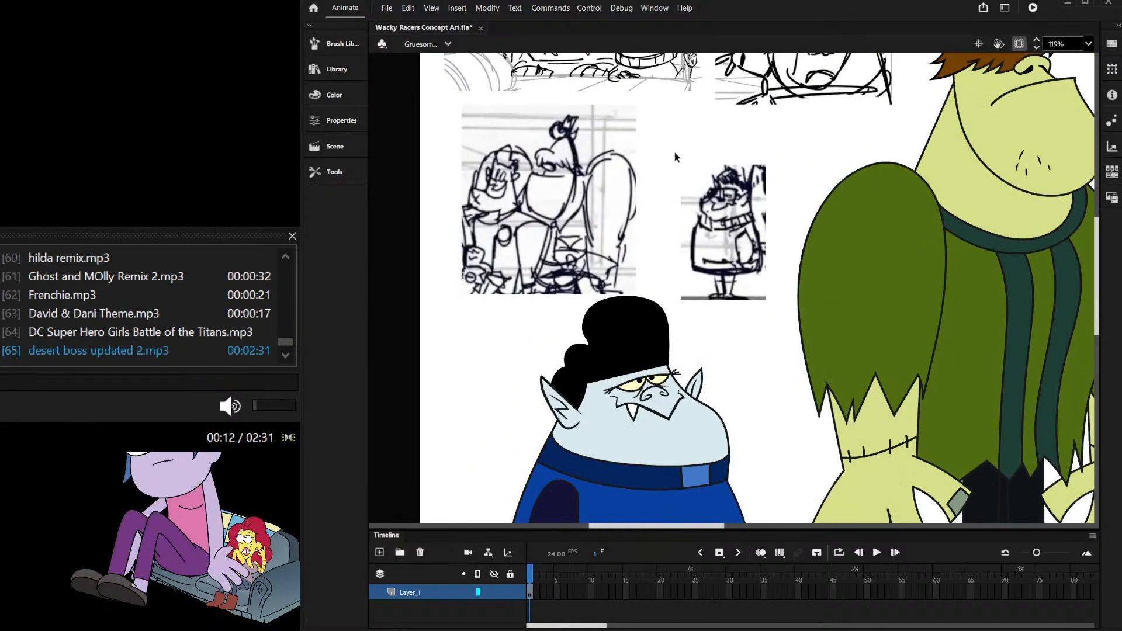
scroll(610, 204, down, 1)
scroll(657, 152, up, 1)
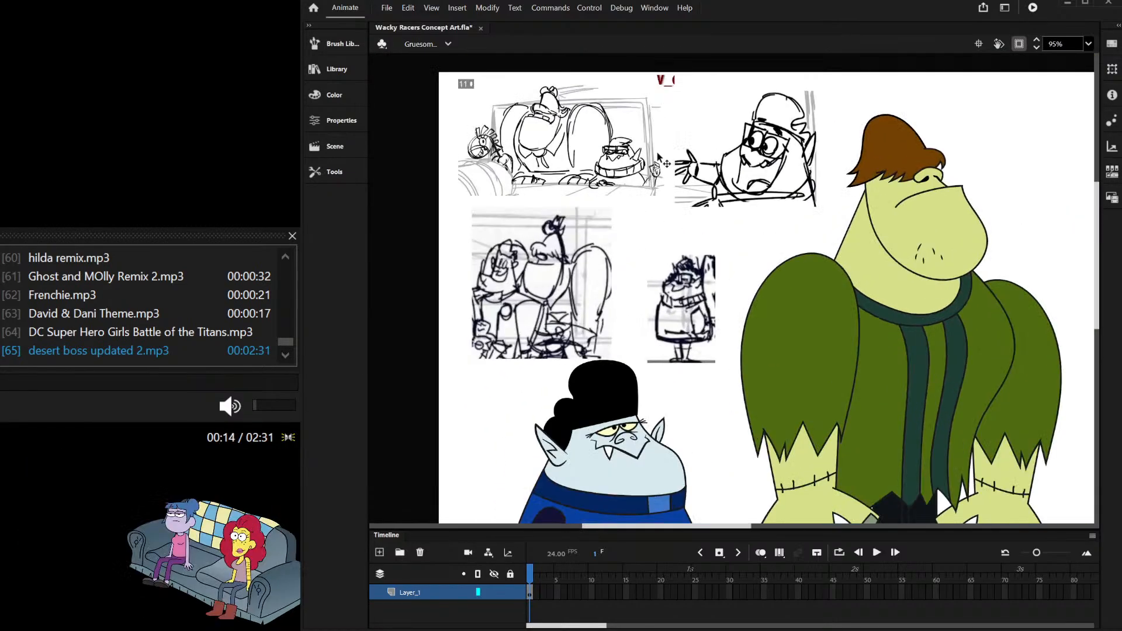
scroll(657, 152, down, 1)
scroll(652, 399, up, 3)
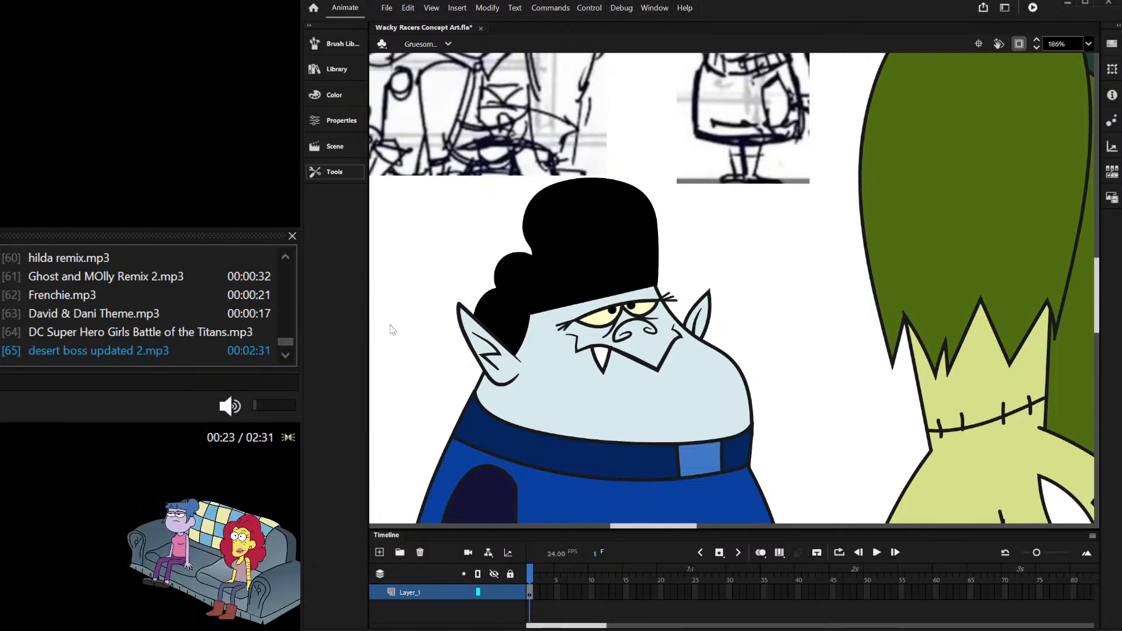
scroll(620, 286, up, 2)
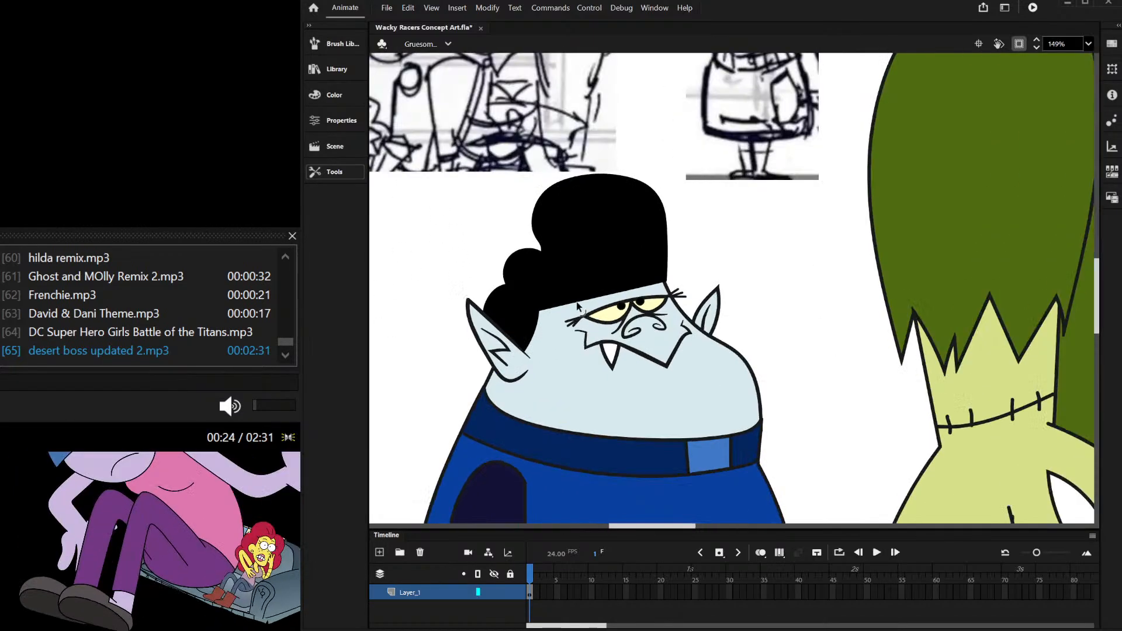
key(r)
drag(561, 262, 646, 325)
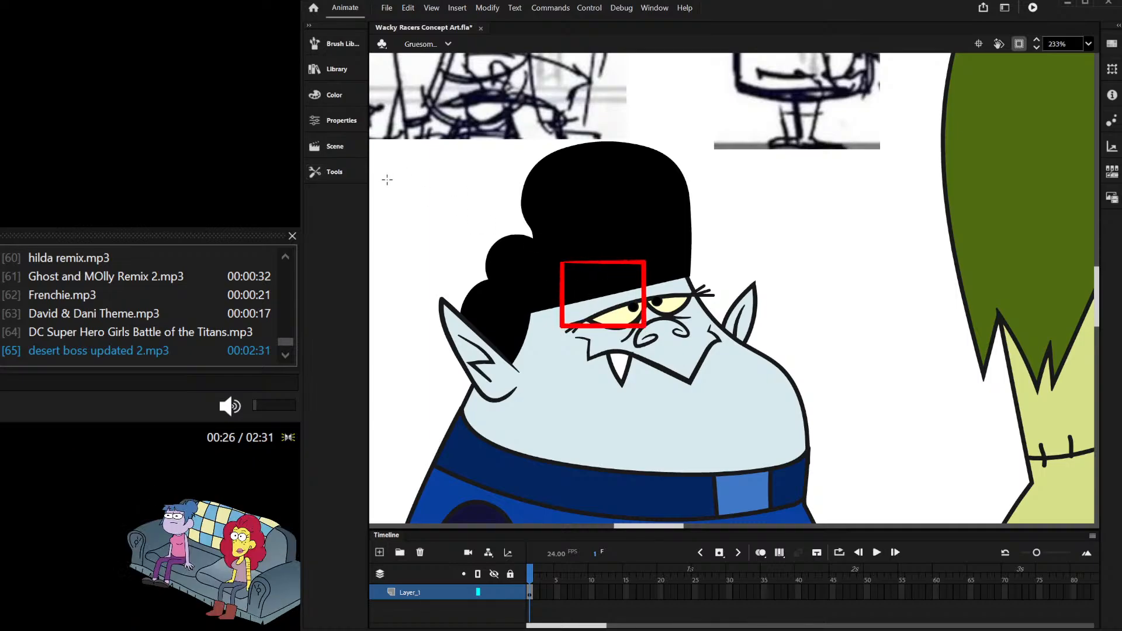
Step: Reshape the red rectangle into a slanted lens by lowering its two outer corners to follow the tilt of the eye
key(v)
click(412, 127)
scroll(532, 199, up, 2)
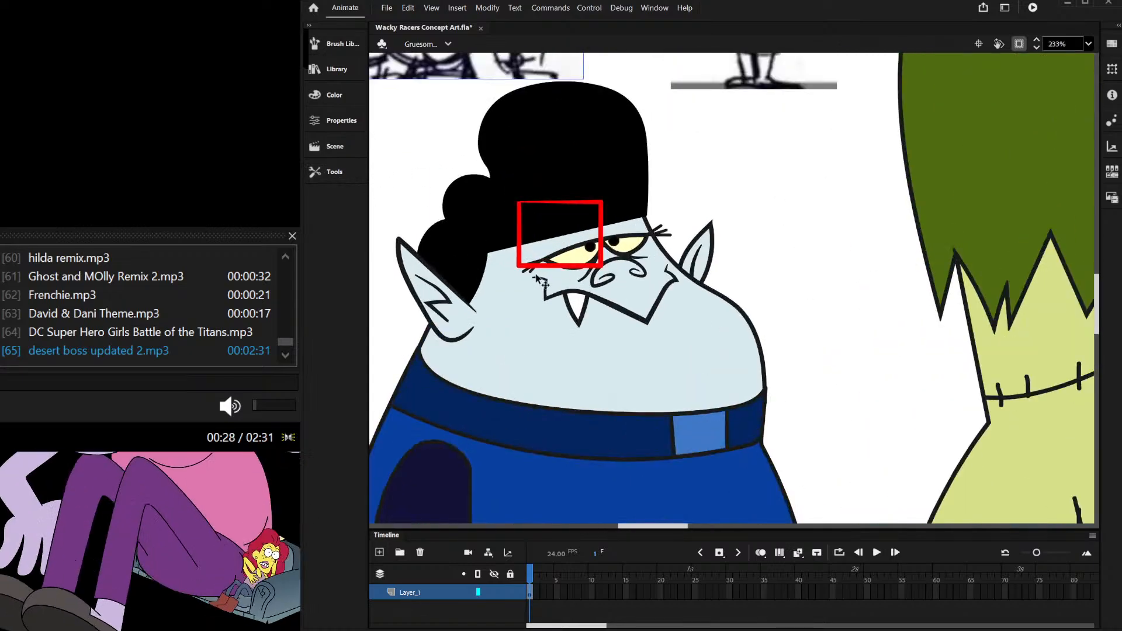
drag(508, 260, 514, 301)
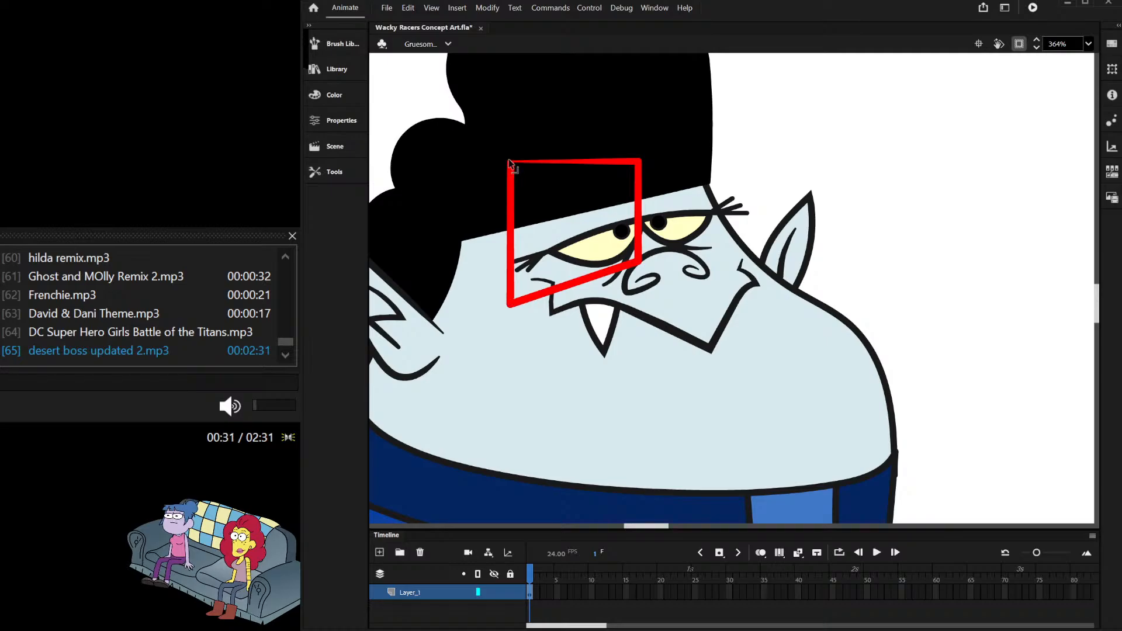
drag(512, 164, 501, 200)
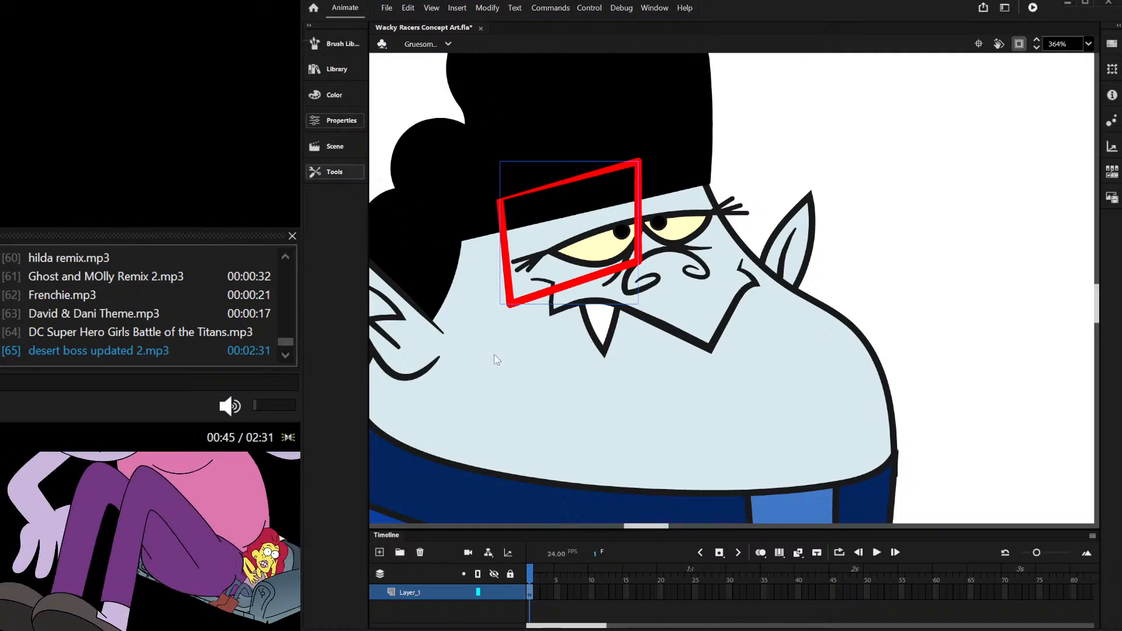
Step: Give the slanted red lens frame a thicker stroke of uniform width
key(ctrl+z)
key(ctrl+z)
key(ctrl+y)
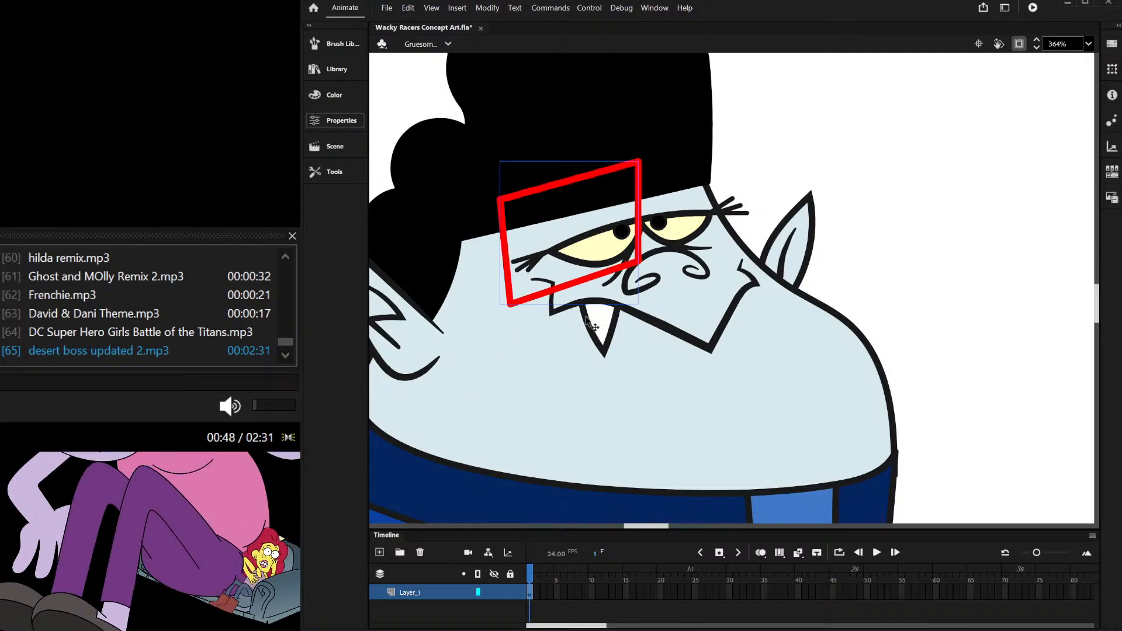
key(ctrl+y)
click(720, 163)
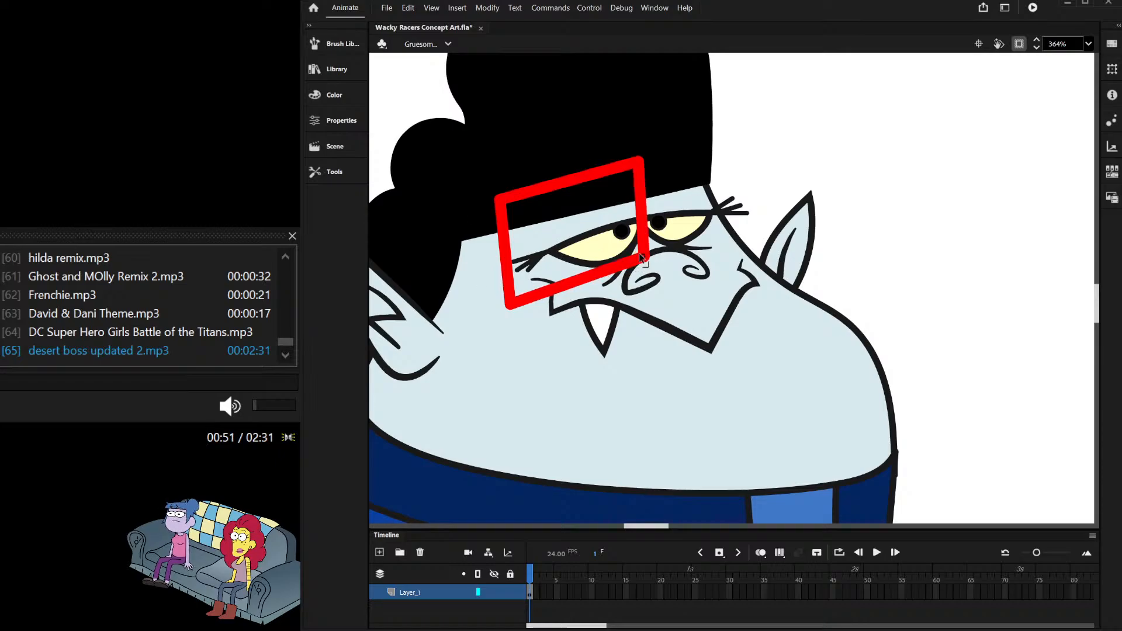
click(650, 288)
drag(650, 286, 661, 300)
key(ctrl+z)
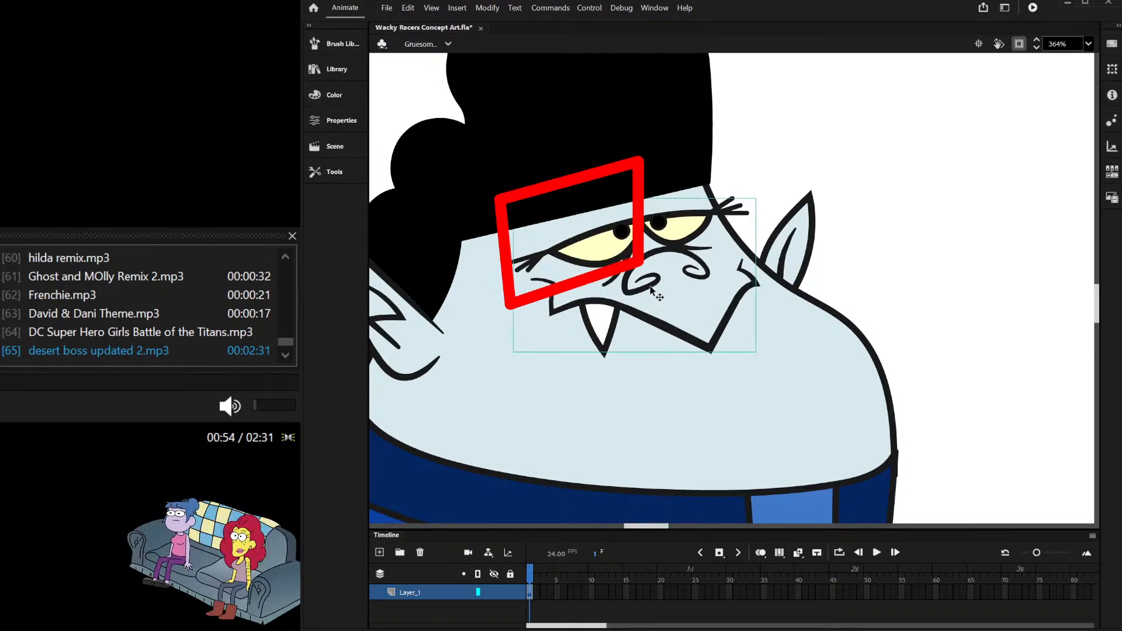
Step: Move the nose outline out of the face group to in front of the red lens and make it a drawing object
double_click(659, 286)
scroll(670, 275, up, 3)
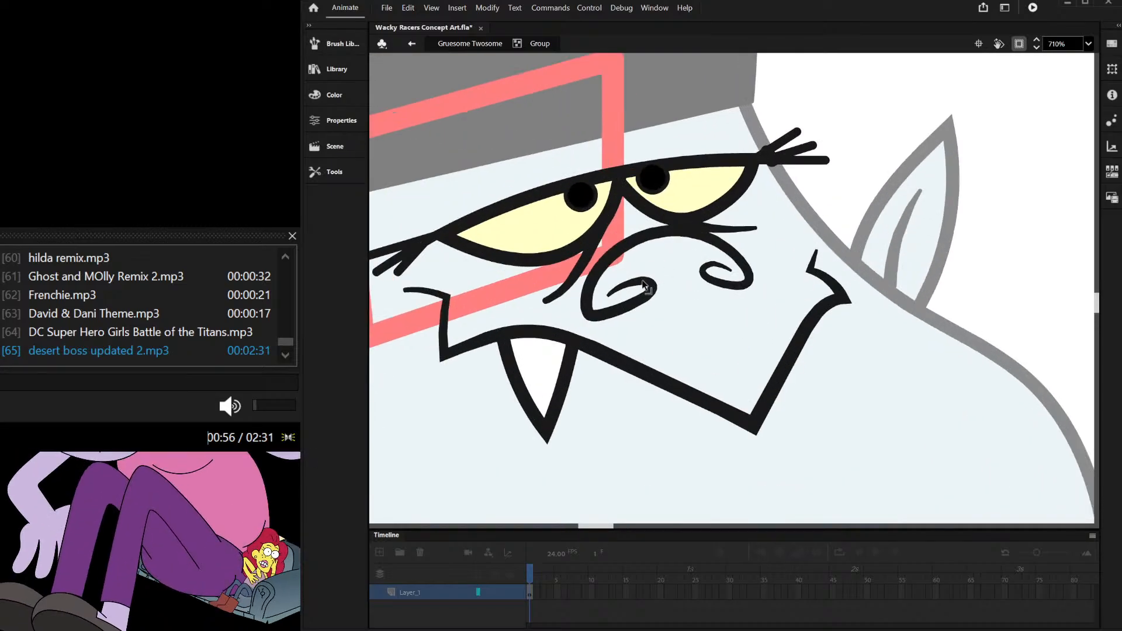
click(625, 286)
click(619, 249)
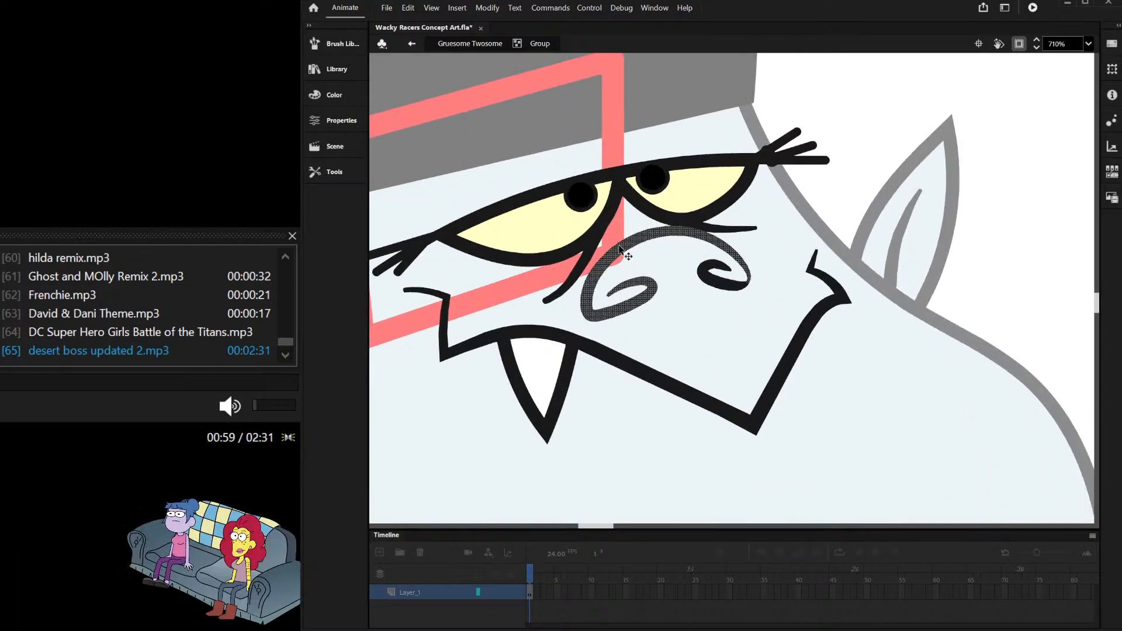
key(Delete)
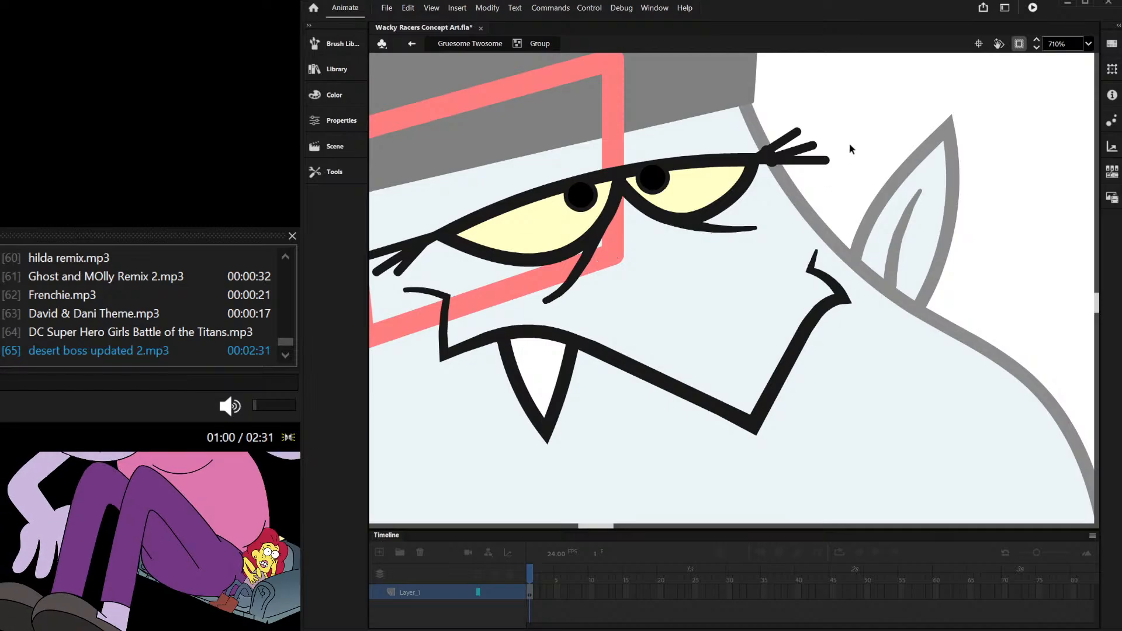
double_click(850, 141)
key(ctrl+z)
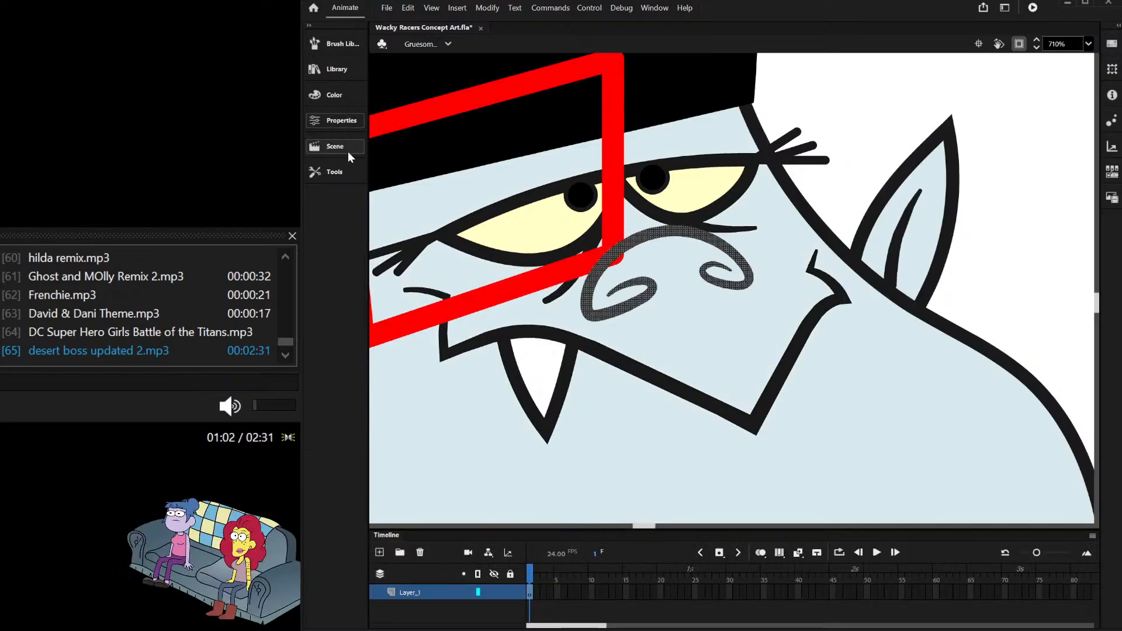
click(411, 192)
Step: Close the underside of the nose with two straight lines and fill it with the face's pale blue
double_click(661, 235)
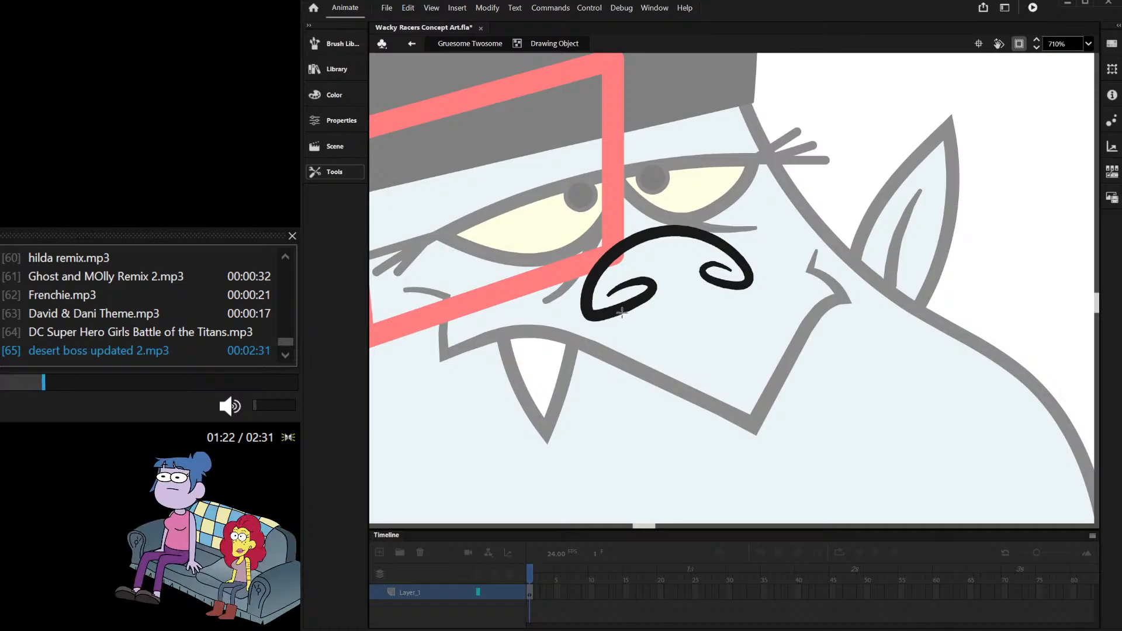
mouse_move(597, 316)
mouse_down()
mouse_move(690, 338)
mouse_move(717, 333)
mouse_move(742, 306)
mouse_move(743, 284)
mouse_up()
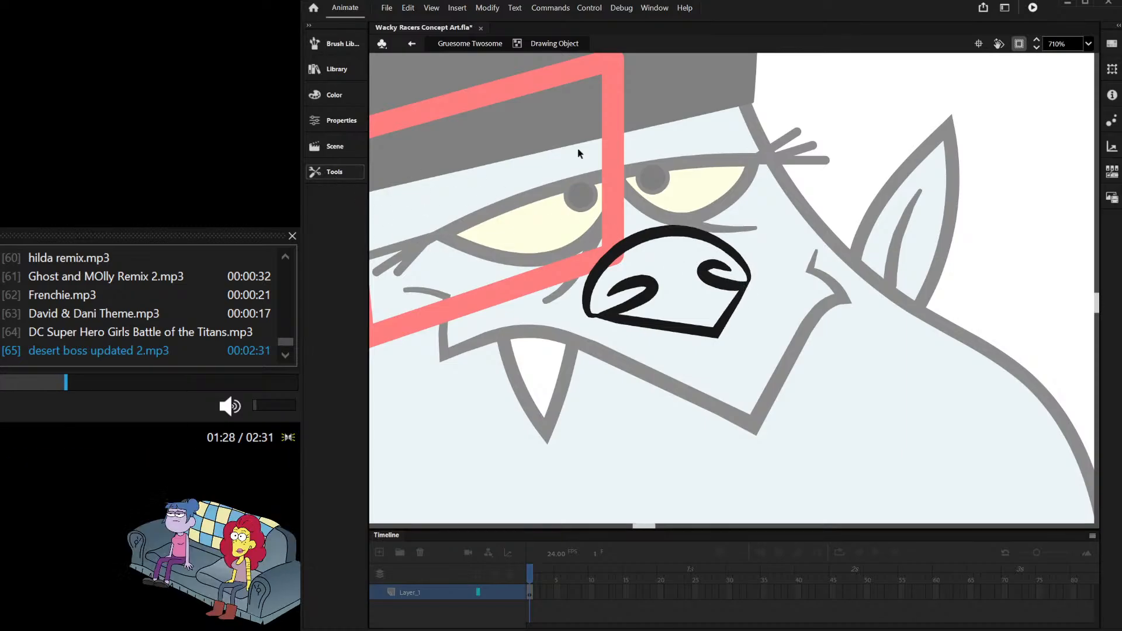
double_click(832, 111)
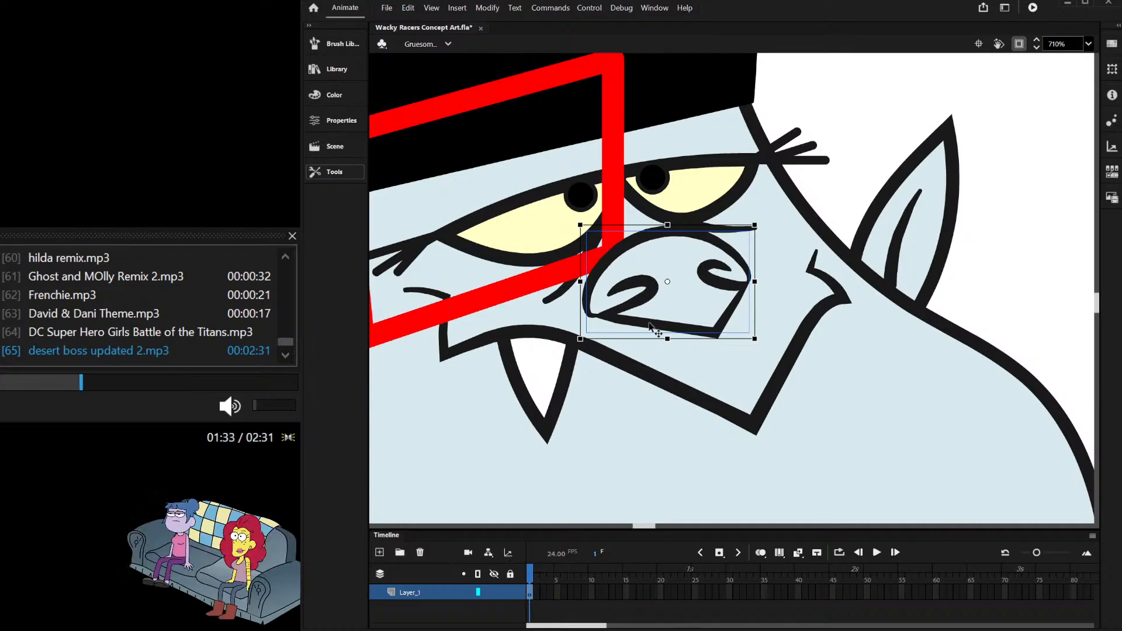
Step: Delete the two closing lines beneath the filled nose and leave the drawing object
double_click(650, 325)
click(652, 324)
key(Delete)
click(730, 315)
key(Delete)
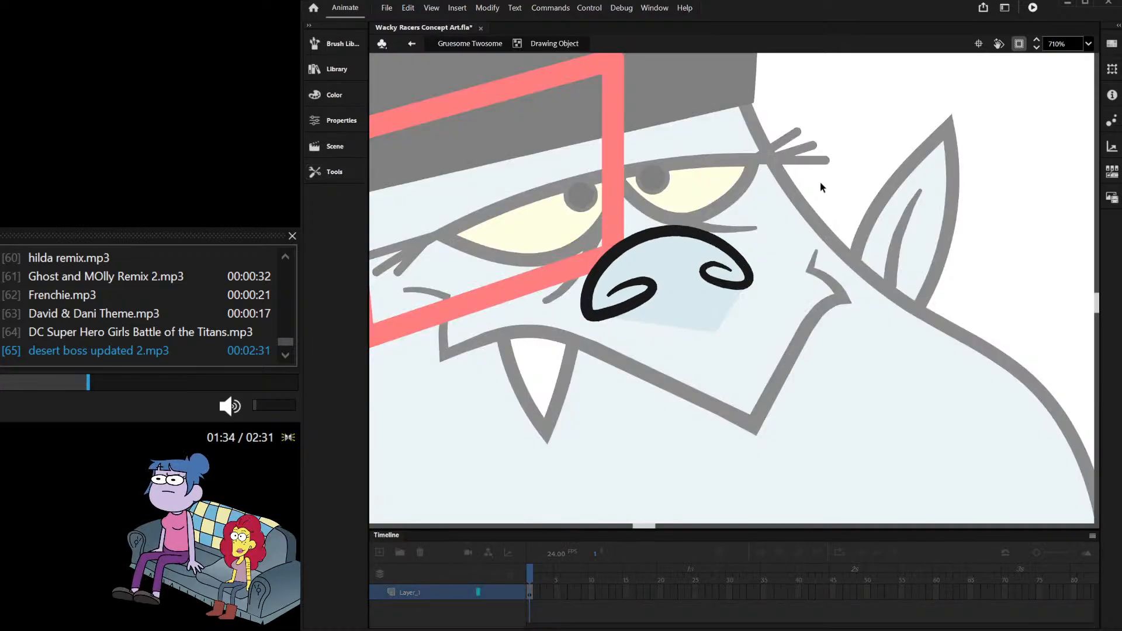
double_click(821, 178)
click(821, 178)
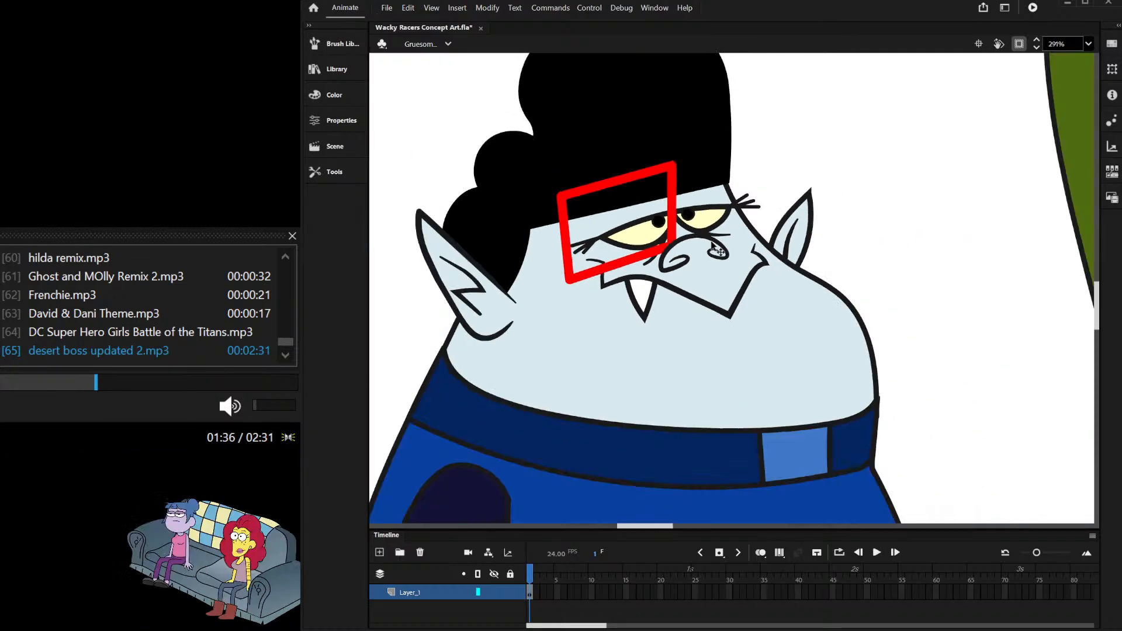
scroll(714, 233, down, 5)
scroll(685, 175, up, 2)
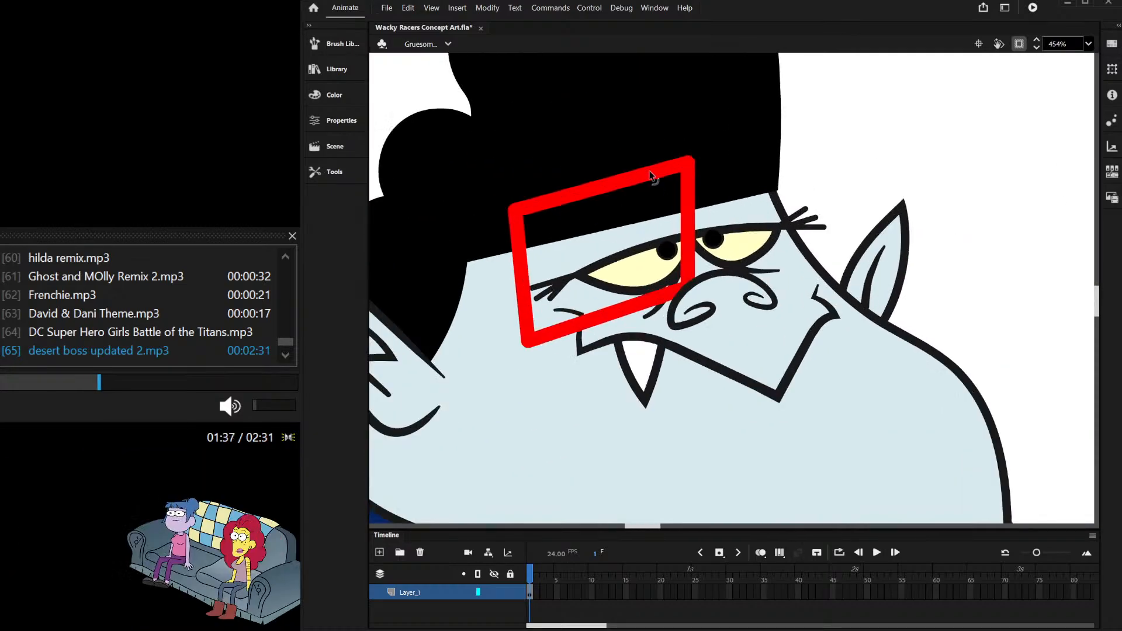
Step: Reshape the red lens frame into an even slanted rectangle by shifting its inner corners and its lower outer corner
click(680, 165)
drag(679, 165, 673, 166)
double_click(686, 171)
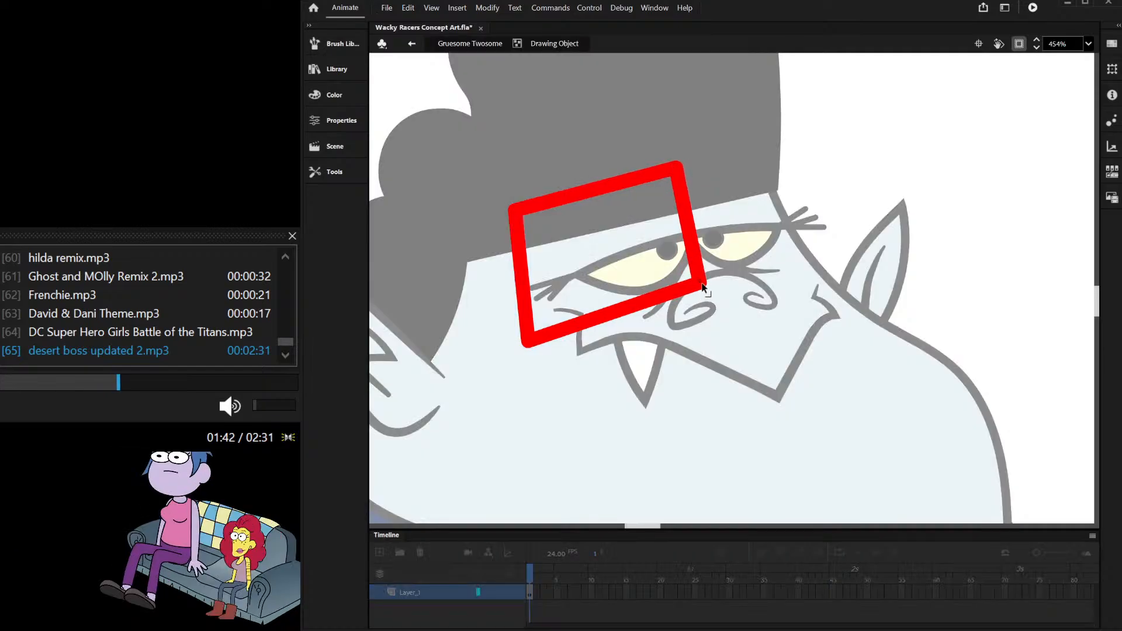
double_click(545, 322)
double_click(530, 341)
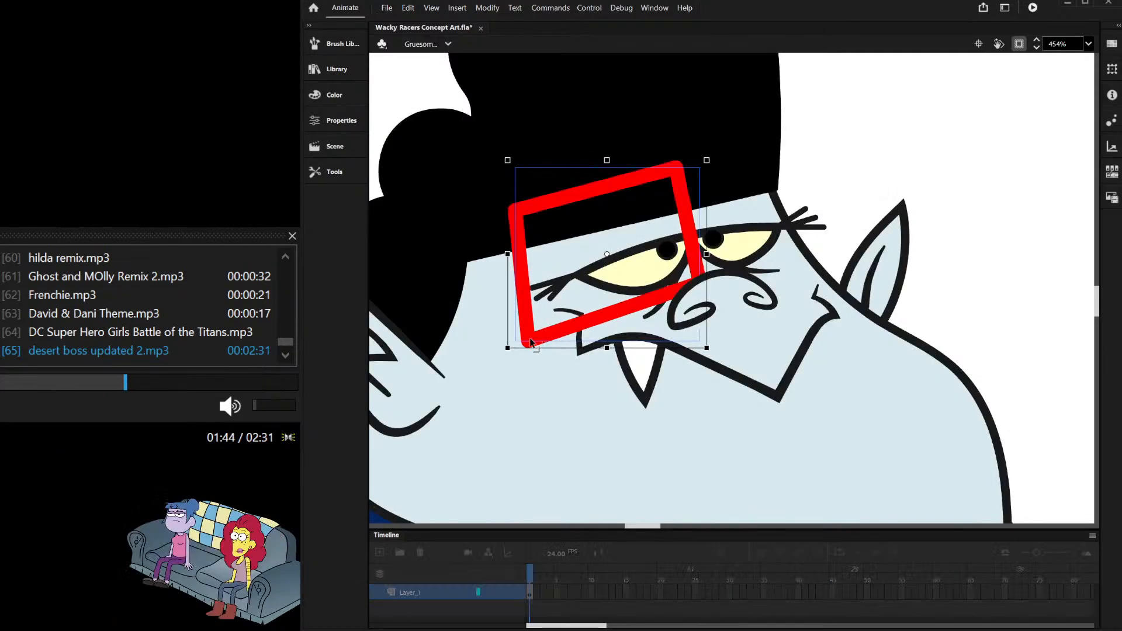
drag(530, 341, 551, 327)
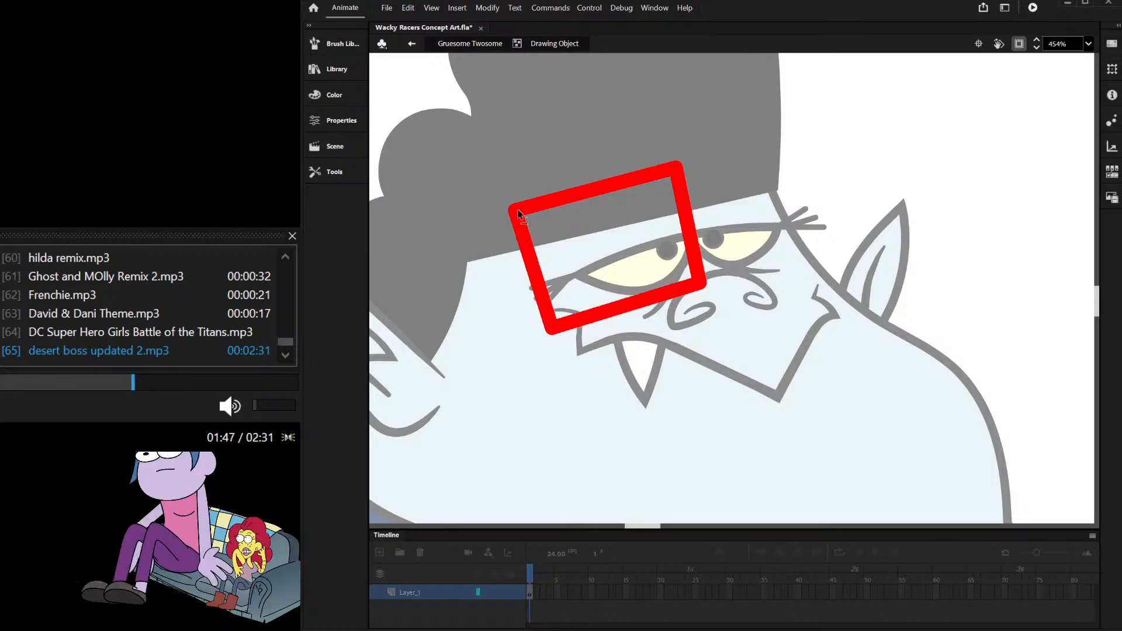
double_click(754, 190)
Step: Duplicate the red lens frame over the far eye and restack the nose in front of both frames
scroll(689, 256, down, 2)
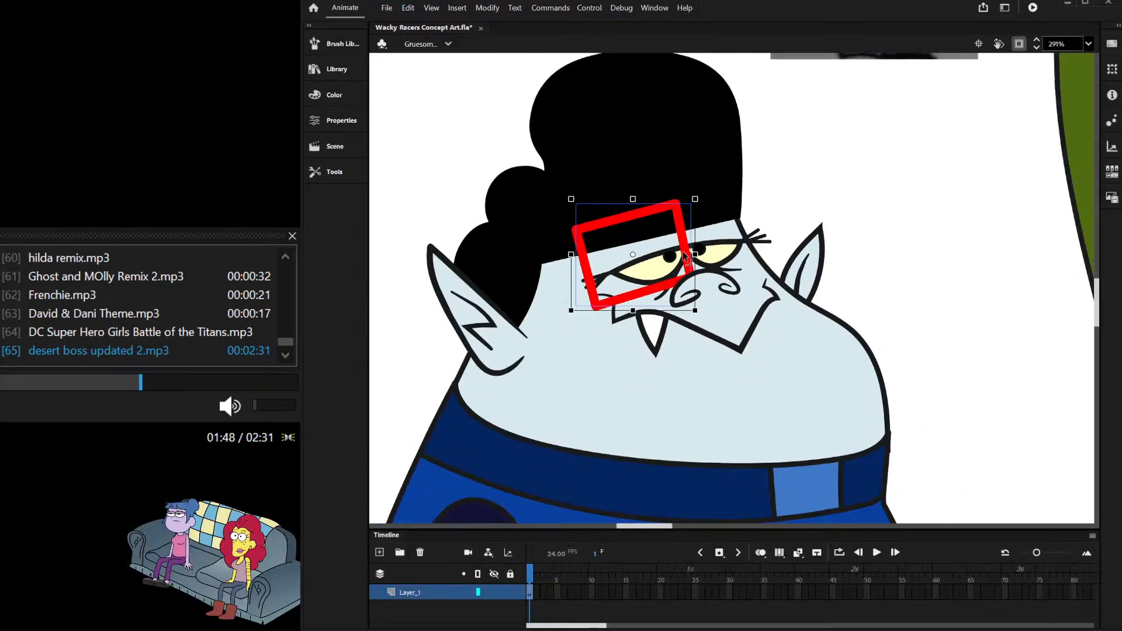
scroll(684, 251, up, 3)
key(Delete)
key(ctrl+z)
key(ctrl+Up)
drag(475, 247, 688, 182)
click(704, 351)
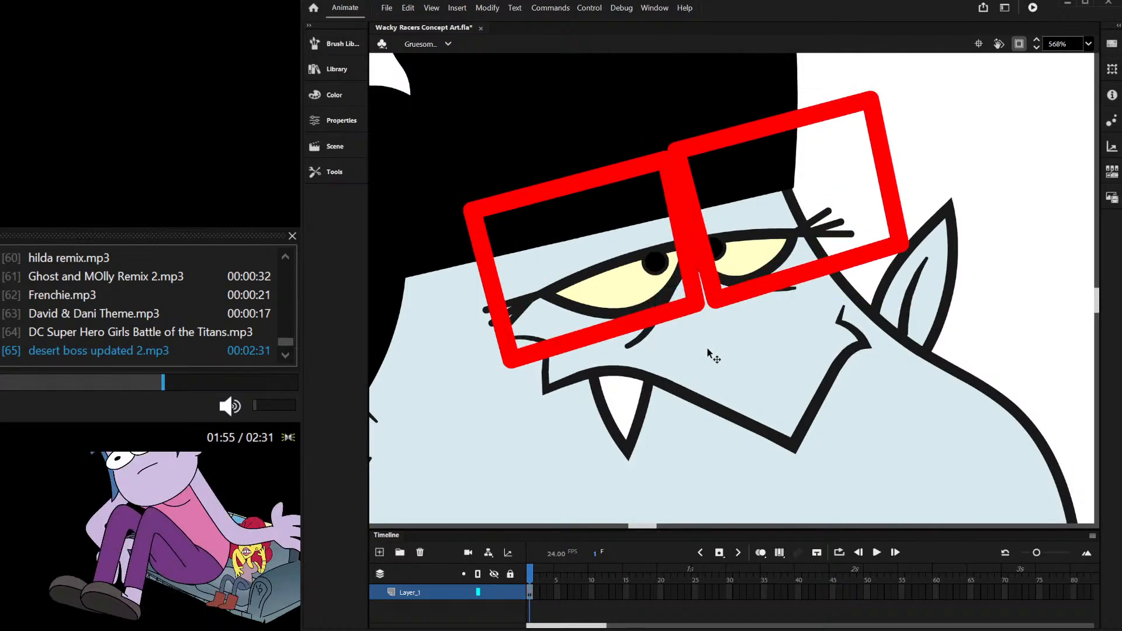
Step: Narrow the far lens frame and skew it to fit the far eye
scroll(759, 204, down, 2)
scroll(758, 204, up, 2)
click(735, 172)
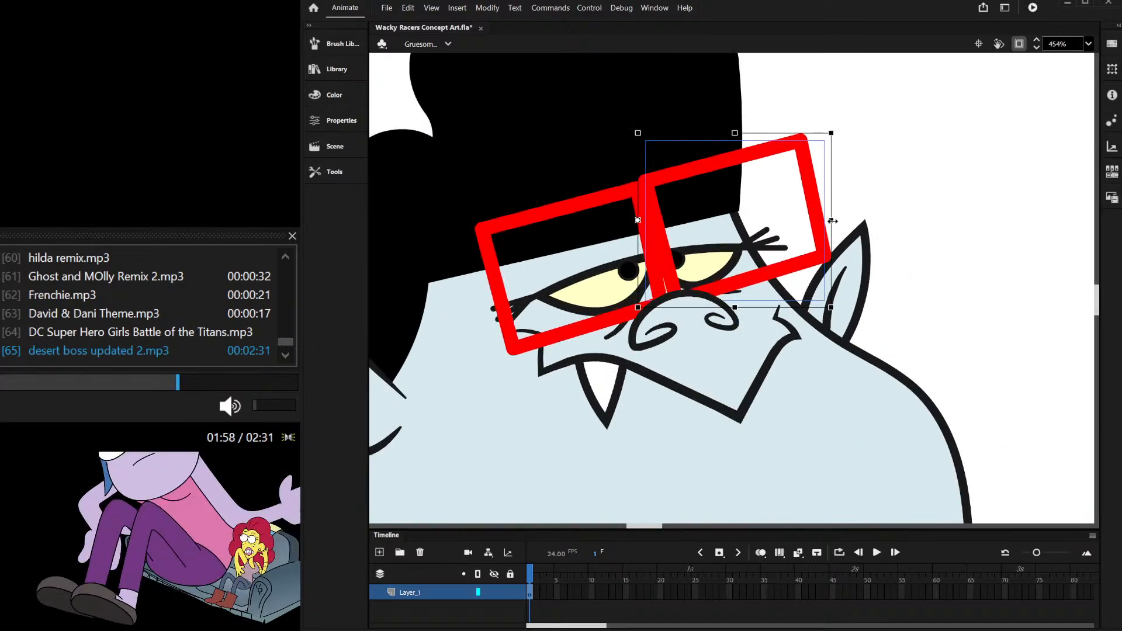
drag(831, 220, 776, 257)
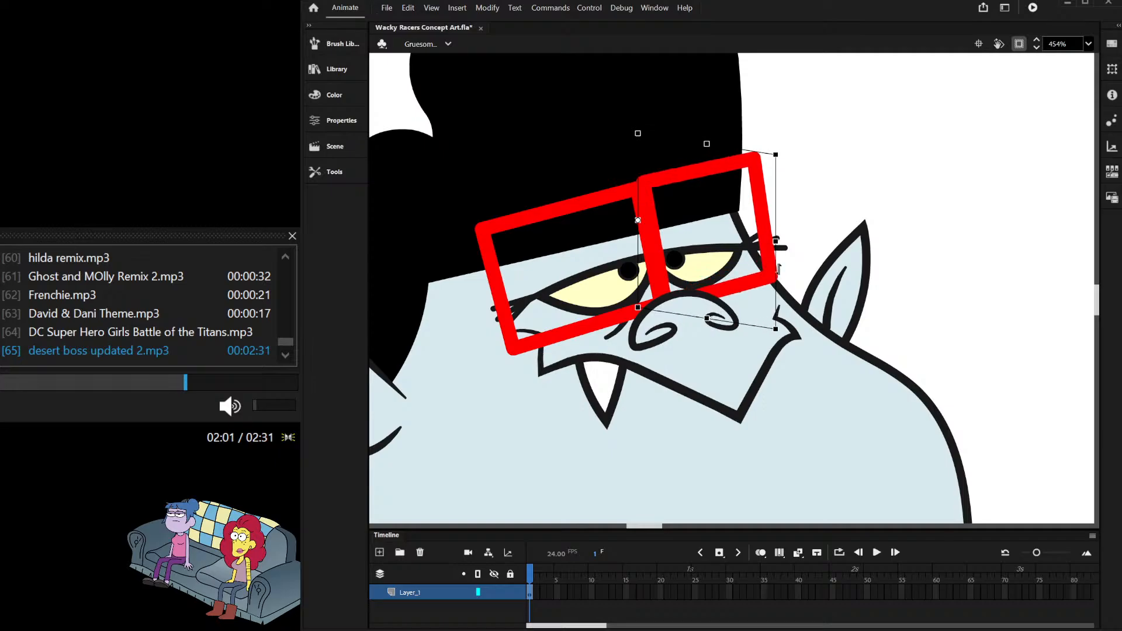
Step: Move the two lens frames slightly apart to leave a narrow gap between them above the nose
scroll(671, 182, up, 2)
drag(671, 181, 681, 176)
scroll(691, 182, down, 1)
scroll(692, 184, up, 1)
click(587, 197)
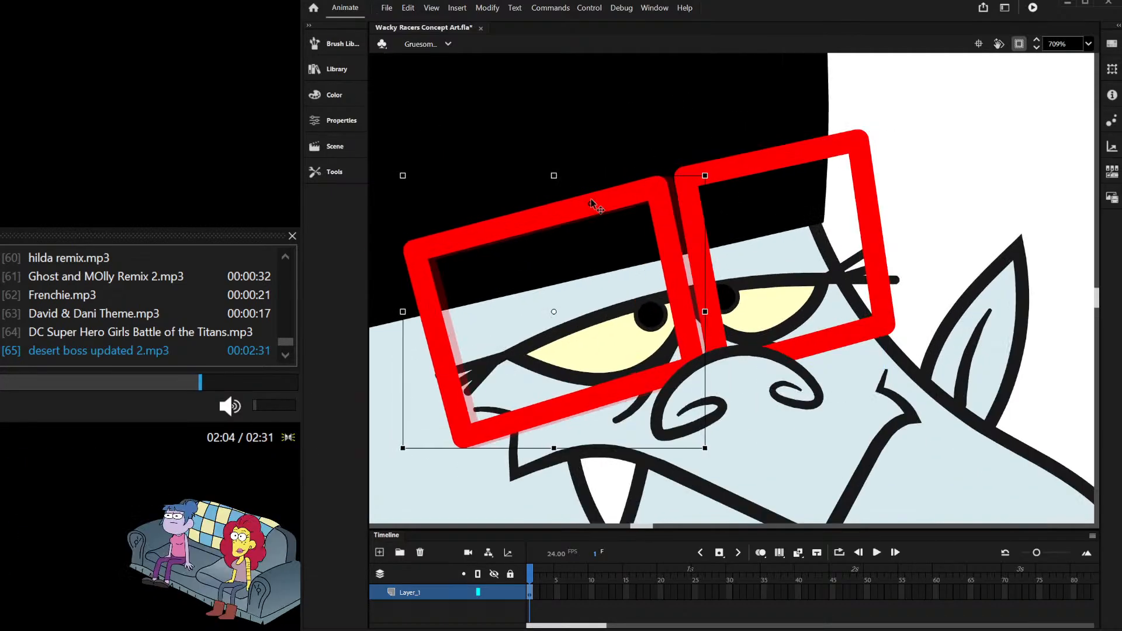
Step: Draw a short, thick, slanted line joining the two lens frames just above the nose as the glasses' bridge
scroll(622, 188, down, 8)
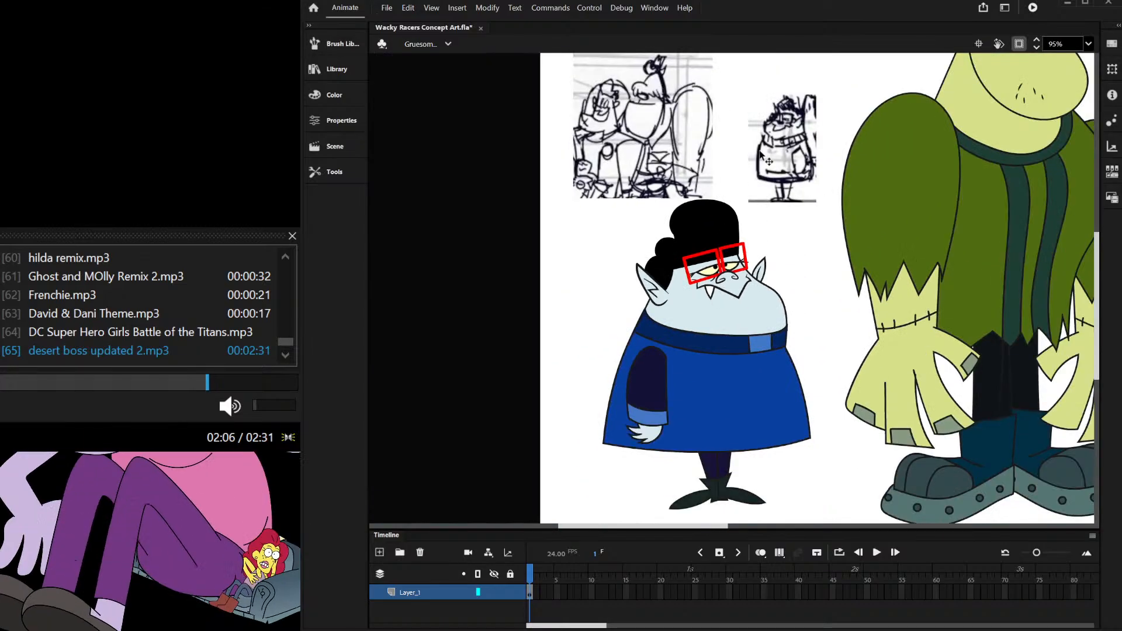
scroll(703, 273, up, 5)
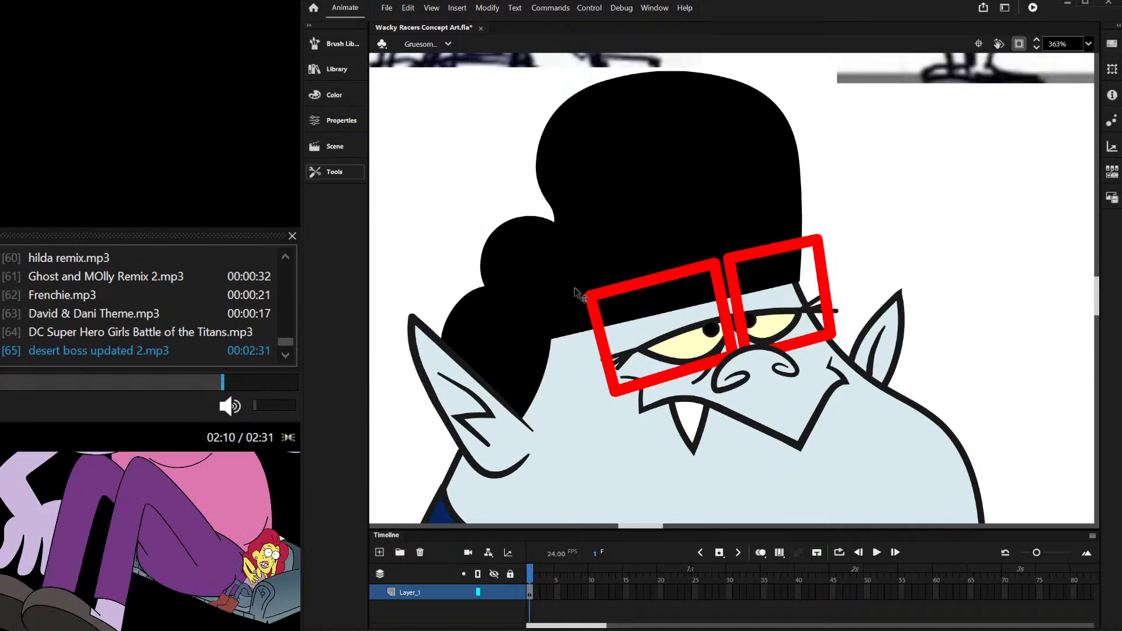
scroll(777, 318, up, 5)
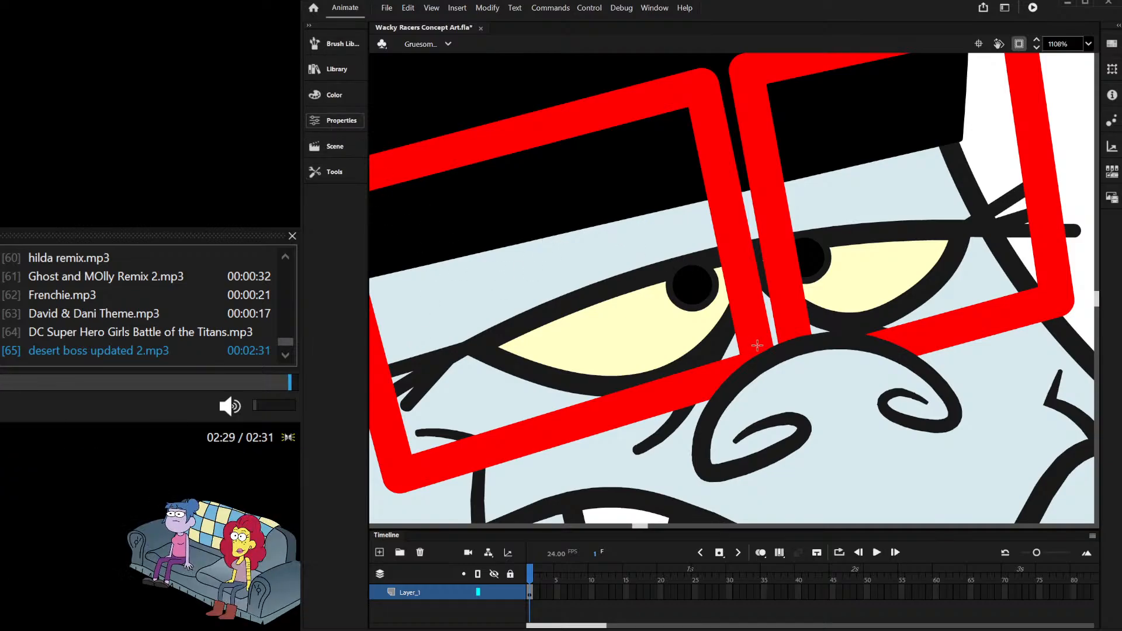
scroll(757, 345, up, 3)
drag(798, 293, 808, 296)
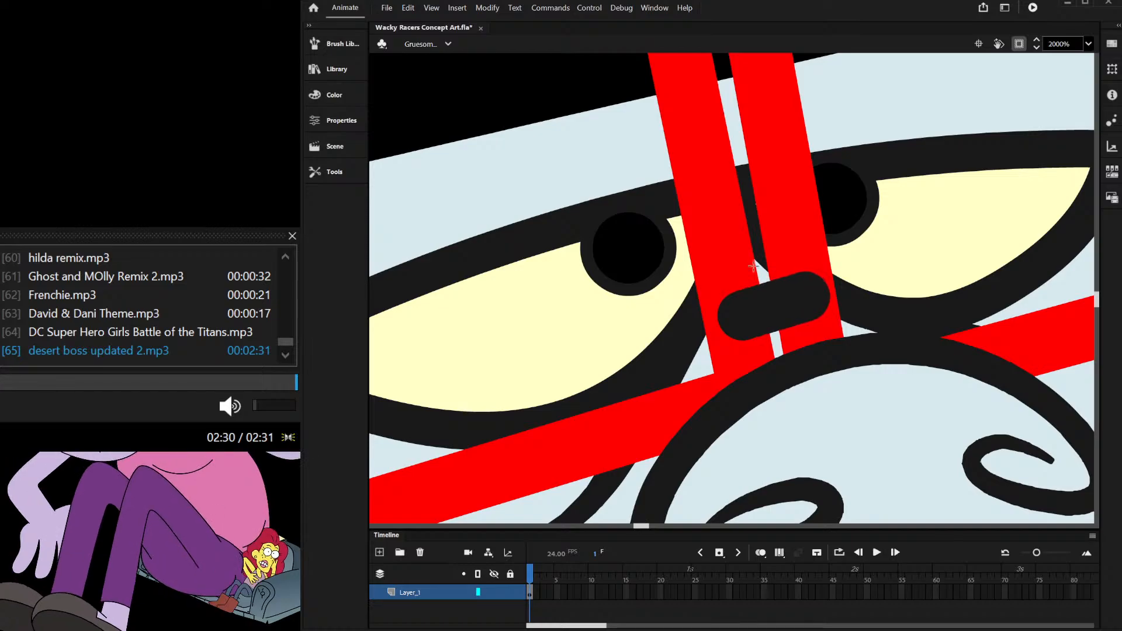
Step: Recolour the short bridge line between the lenses with the frames' red
click(332, 169)
click(383, 183)
click(758, 300)
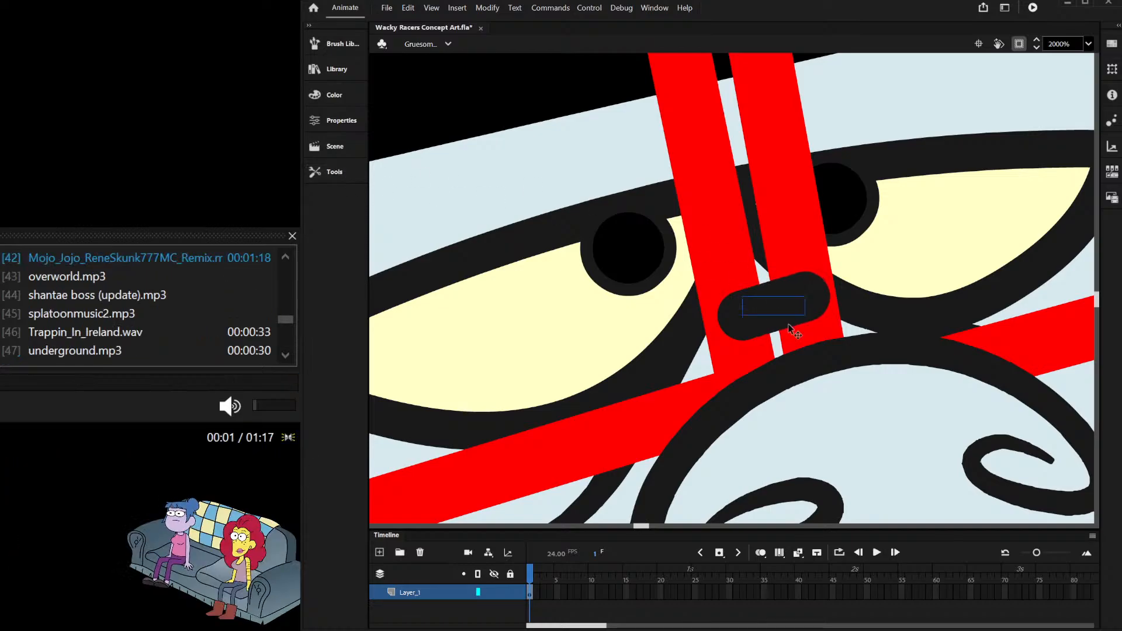
click(339, 176)
click(403, 333)
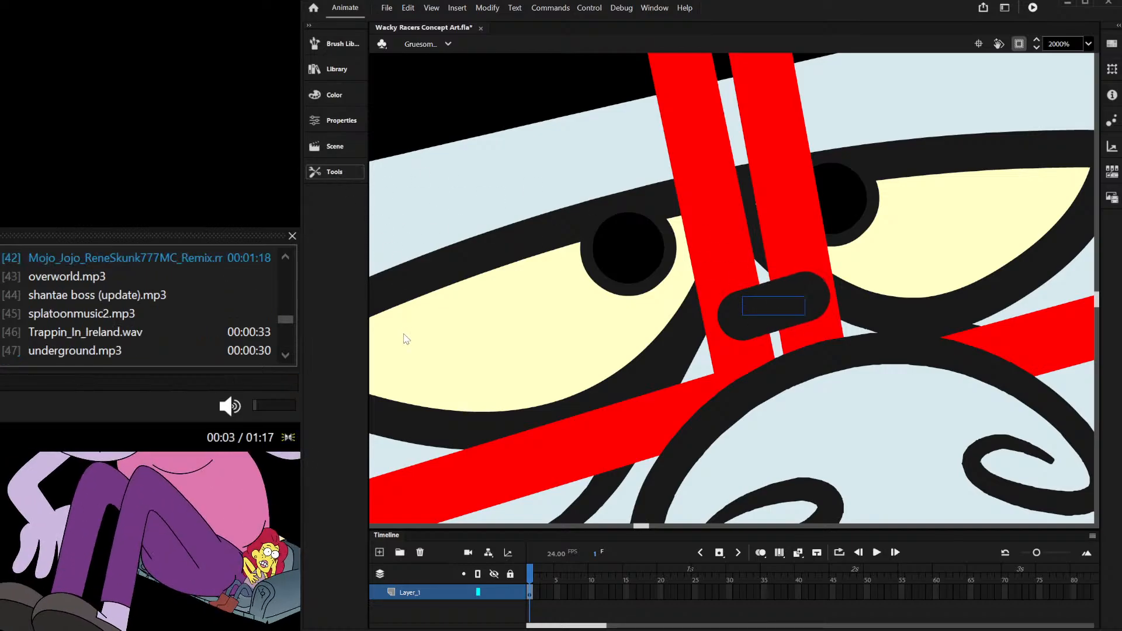
click(700, 260)
Step: Nudge the two lens frames outward to widen the gap around the bridge
scroll(767, 298, down, 5)
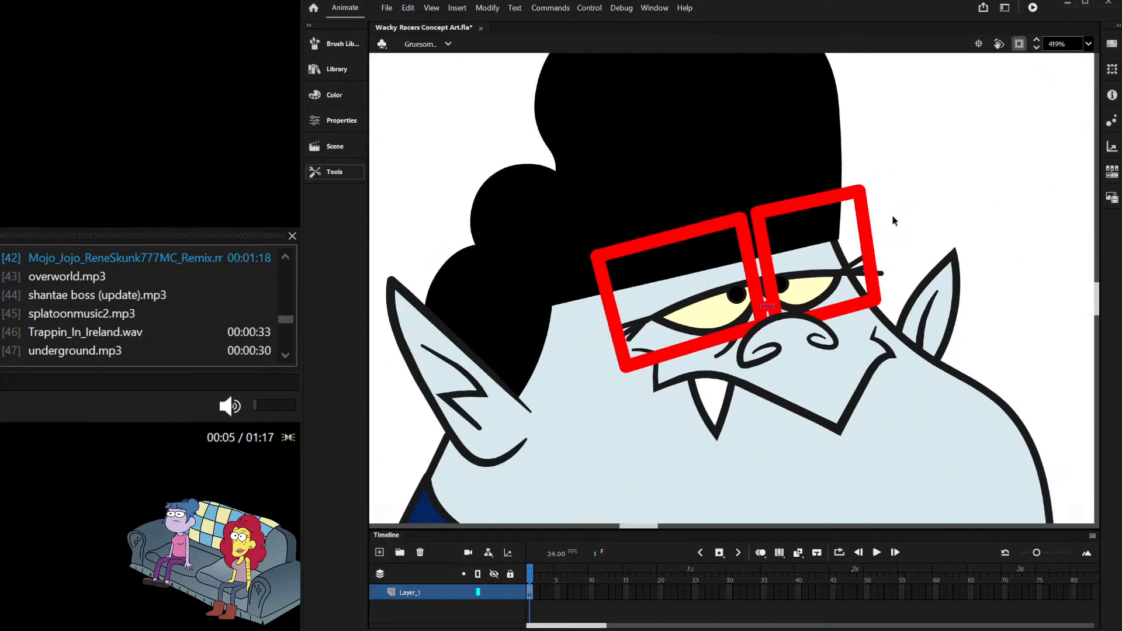
scroll(763, 319, up, 4)
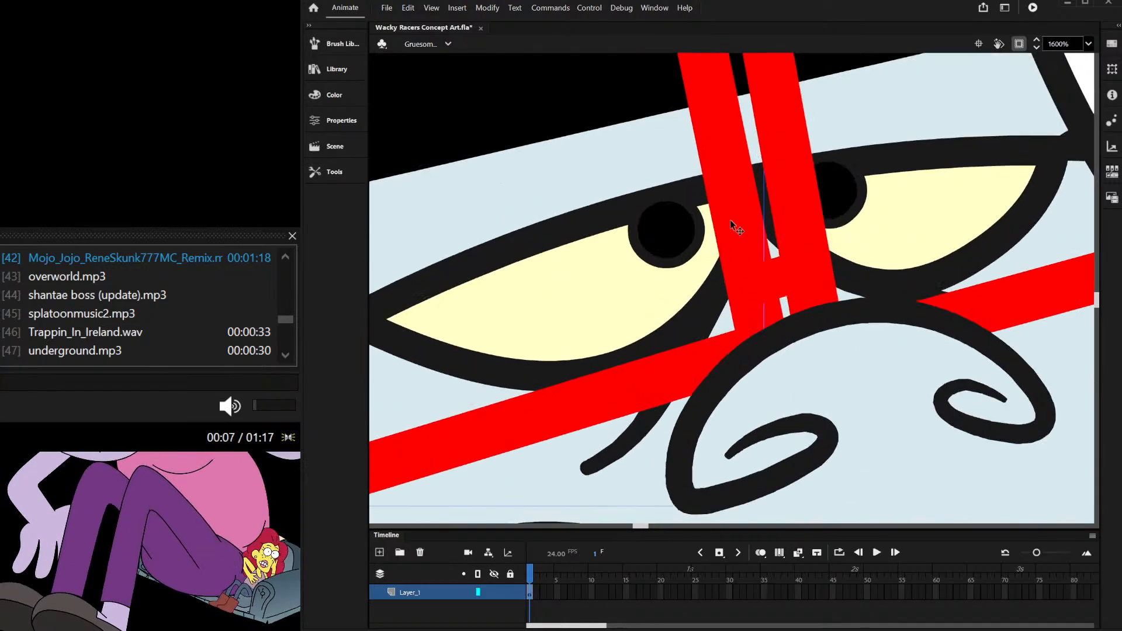
drag(726, 214, 722, 211)
drag(799, 191, 807, 191)
scroll(772, 240, down, 2)
scroll(760, 117, down, 3)
scroll(759, 105, up, 3)
Step: Shift the far lens frame's upper inner corner slightly toward the near lens to parallel its inner side
double_click(759, 99)
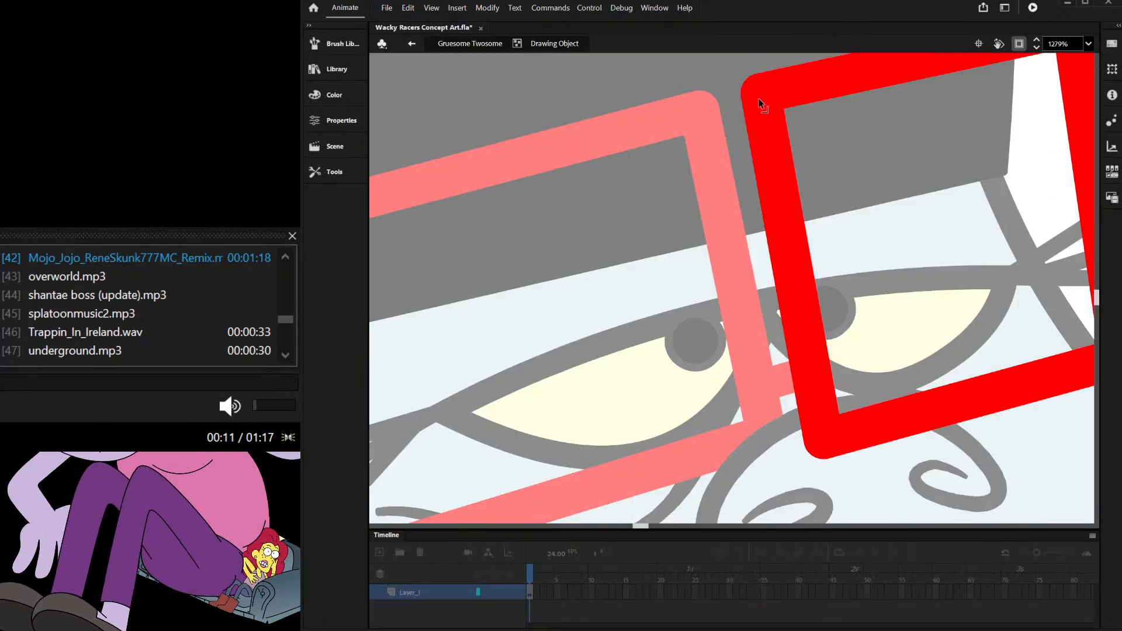
drag(744, 97, 745, 105)
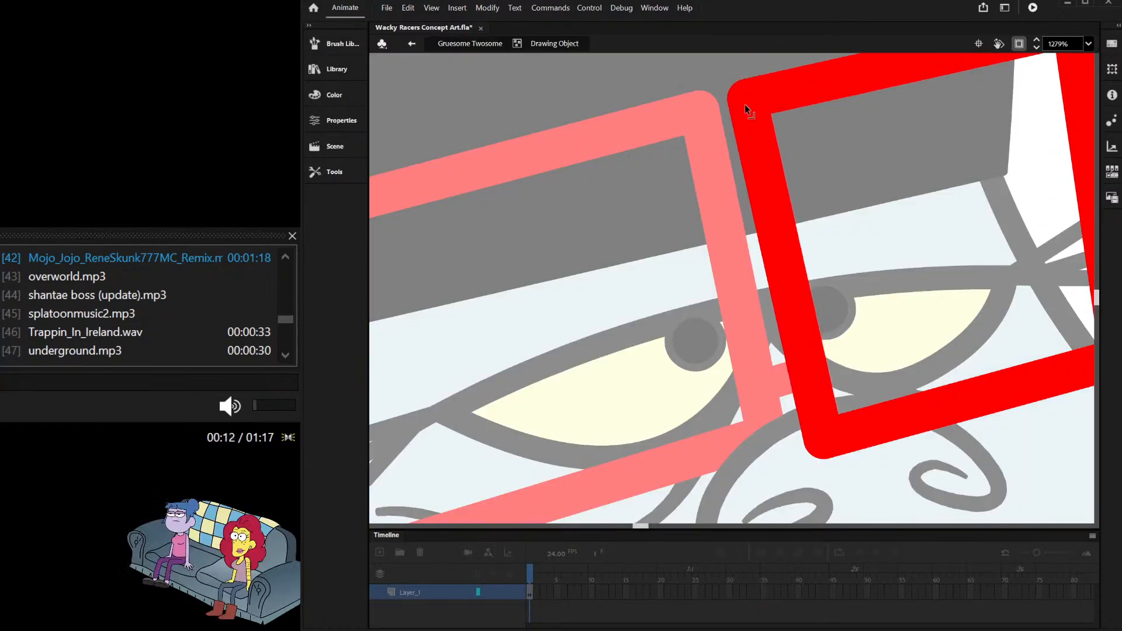
double_click(678, 88)
Step: Draw a straight red temple arm from the near lens's lower outer side to the base of the near ear
scroll(690, 196, down, 3)
scroll(896, 155, down, 3)
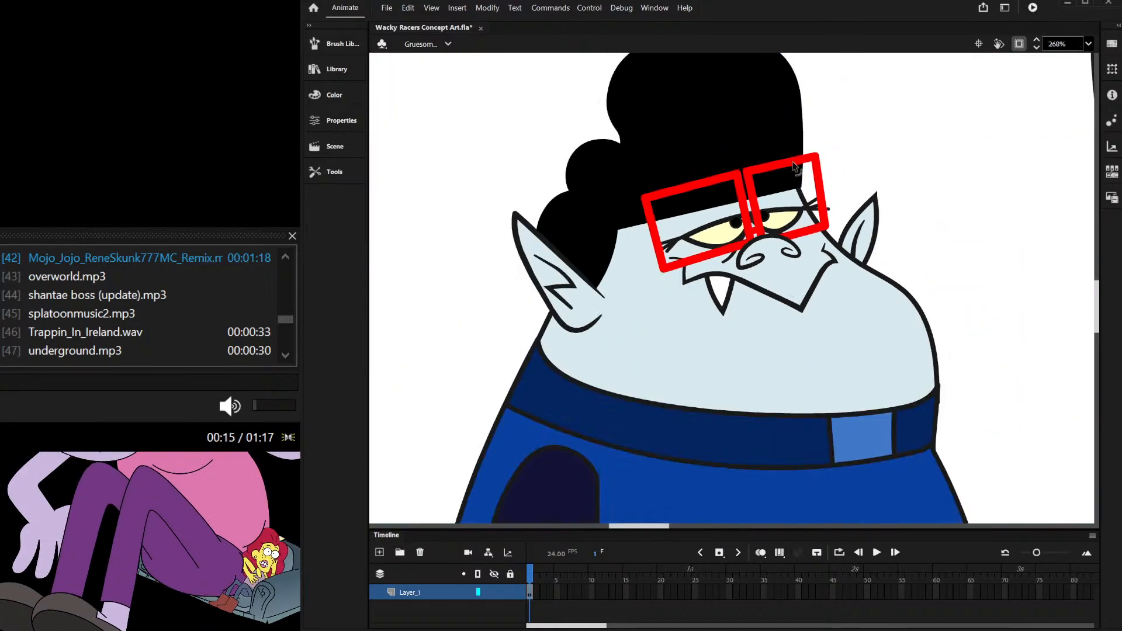
scroll(724, 166, up, 3)
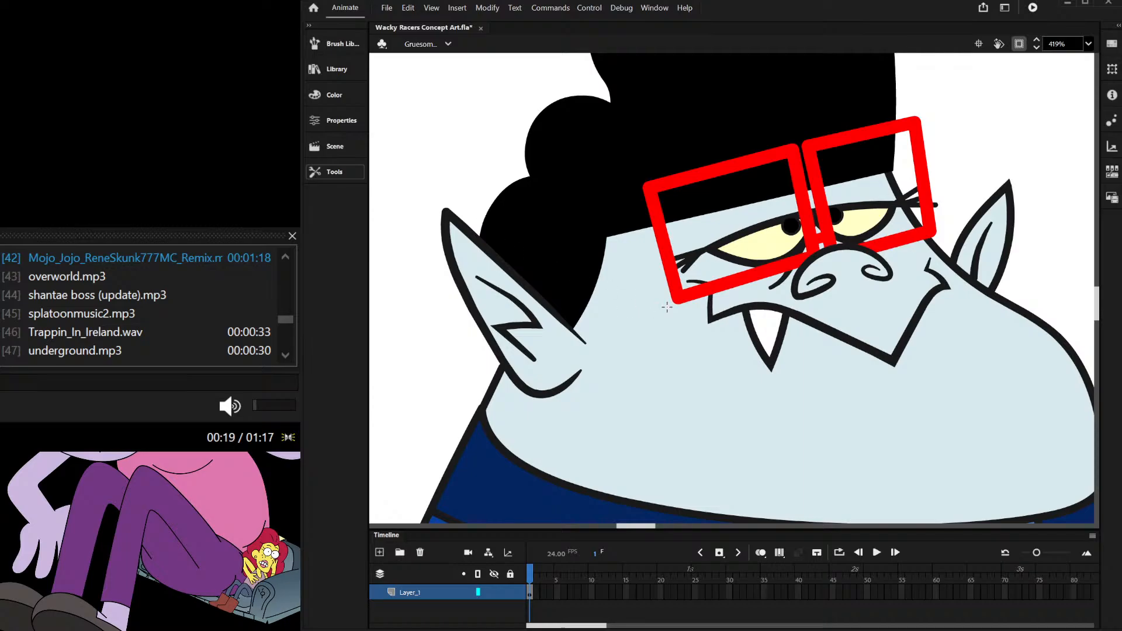
drag(674, 284, 566, 334)
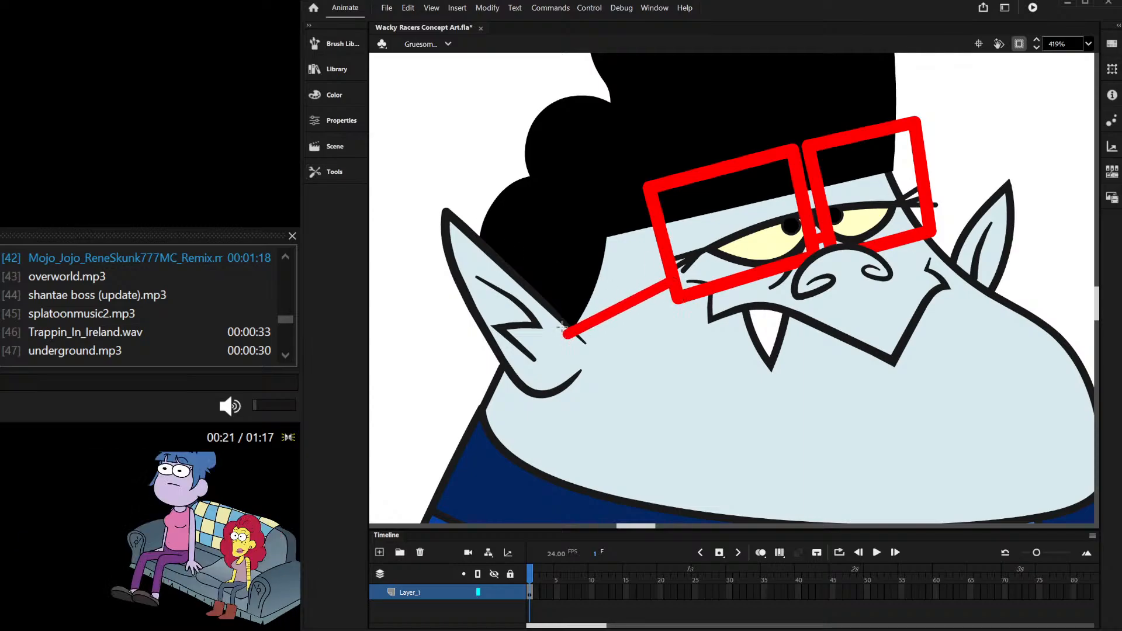
Step: Bring the near ear in front of the red temple arm to cover the arm's end
click(505, 306)
drag(487, 268, 432, 243)
key(ctrl+z)
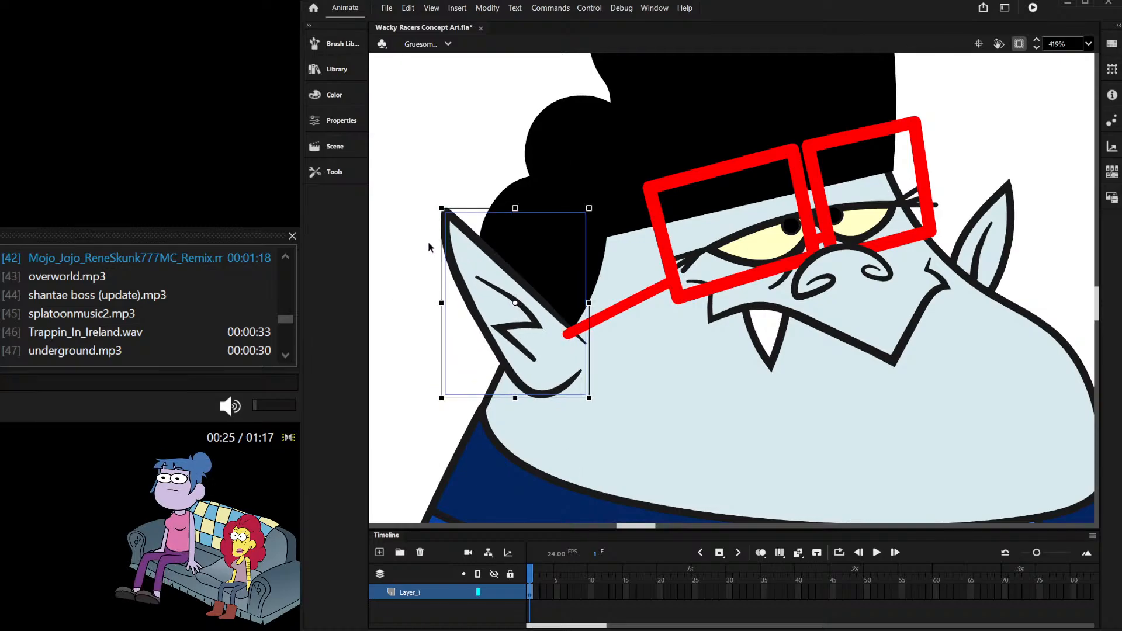
key(Delete)
key(ctrl+z)
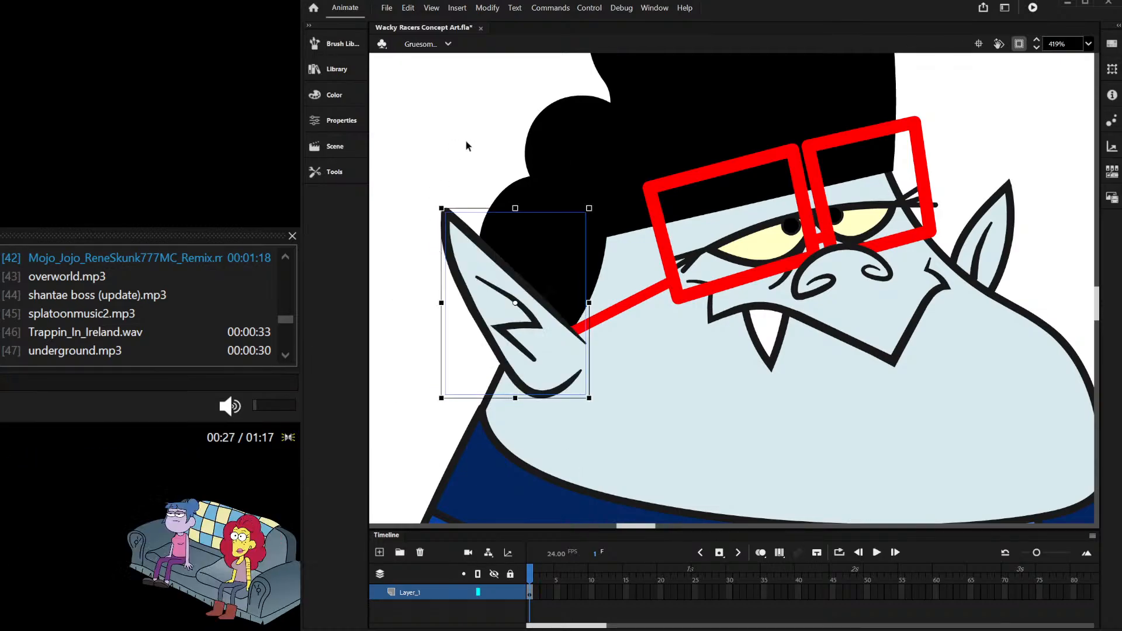
click(466, 139)
Step: Lower both upper corners of the near lens frame to make the lens shorter
scroll(570, 184, down, 2)
scroll(571, 182, down, 2)
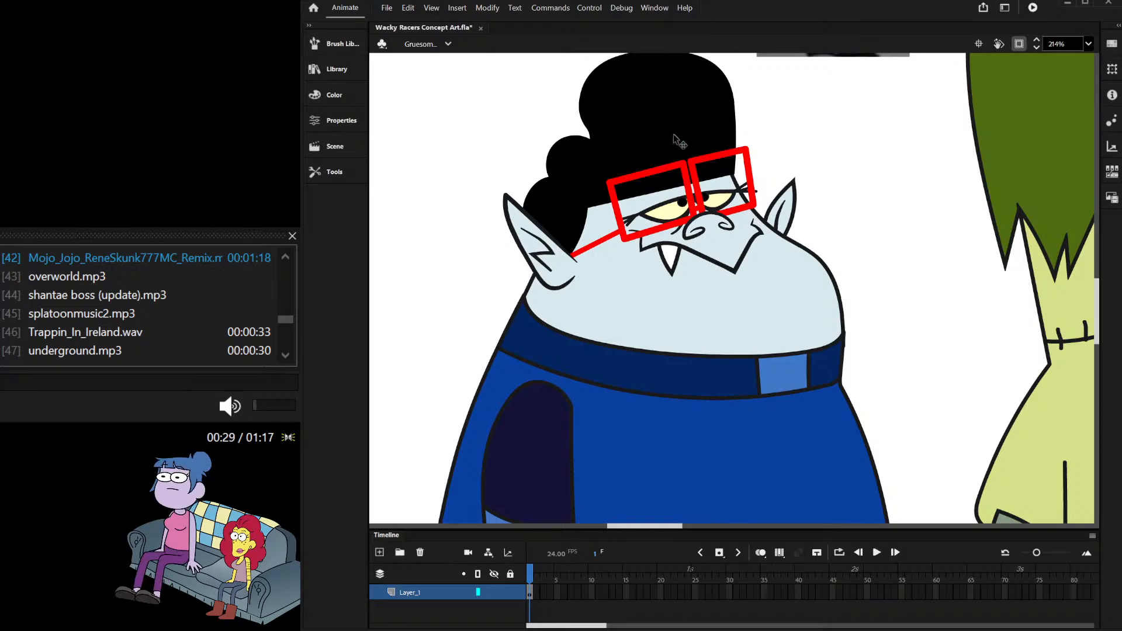
scroll(674, 134, up, 4)
click(595, 208)
double_click(595, 209)
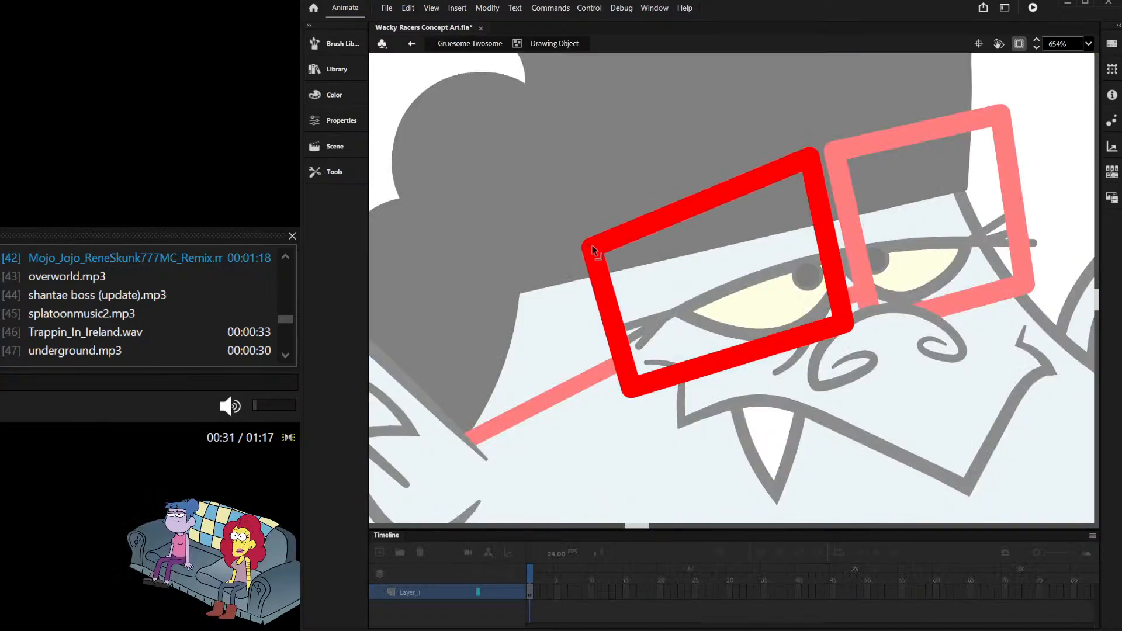
mouse_move(811, 157)
mouse_down()
mouse_move(822, 187)
mouse_move(815, 181)
mouse_up()
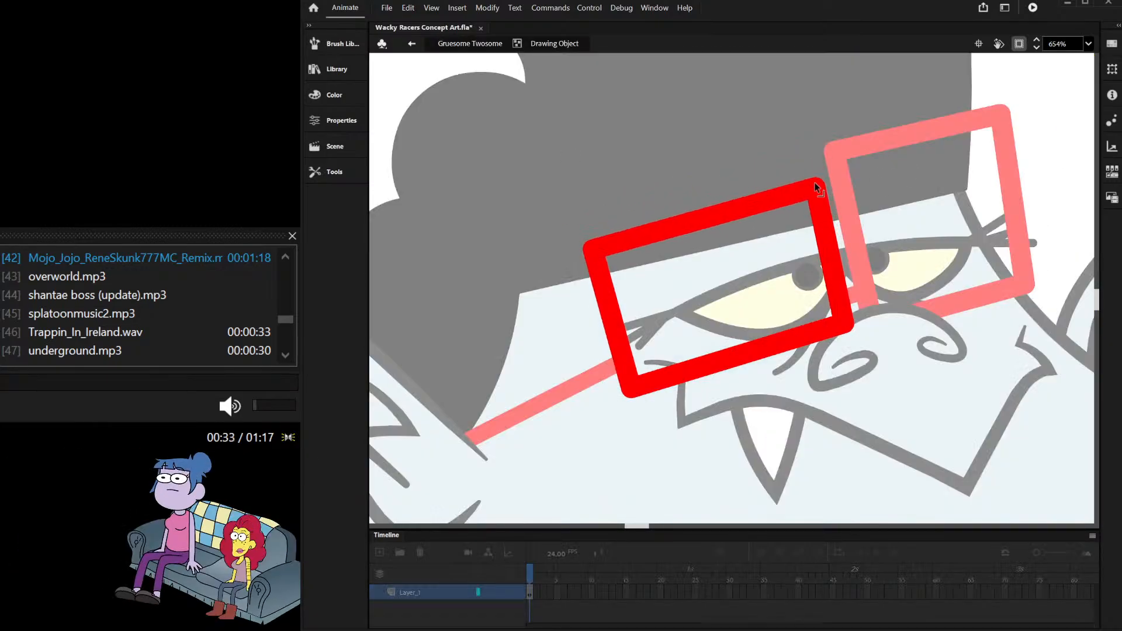
Step: Lower both upper corners of the far lens frame to match the near lens, and leave the drawing object
click(831, 147)
double_click(832, 147)
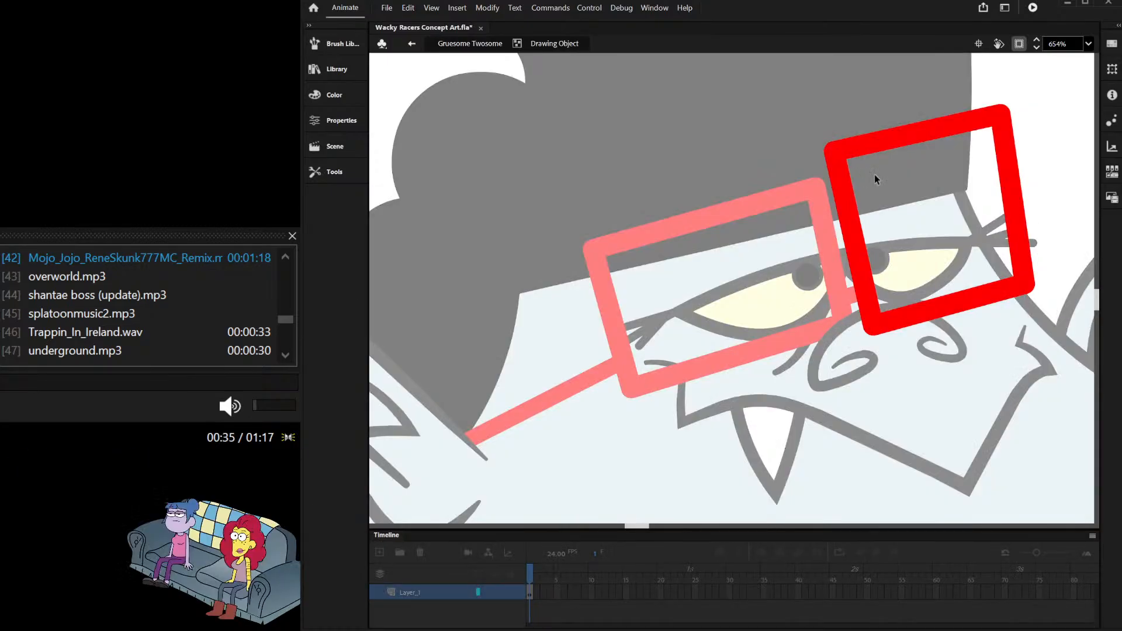
drag(839, 152, 845, 175)
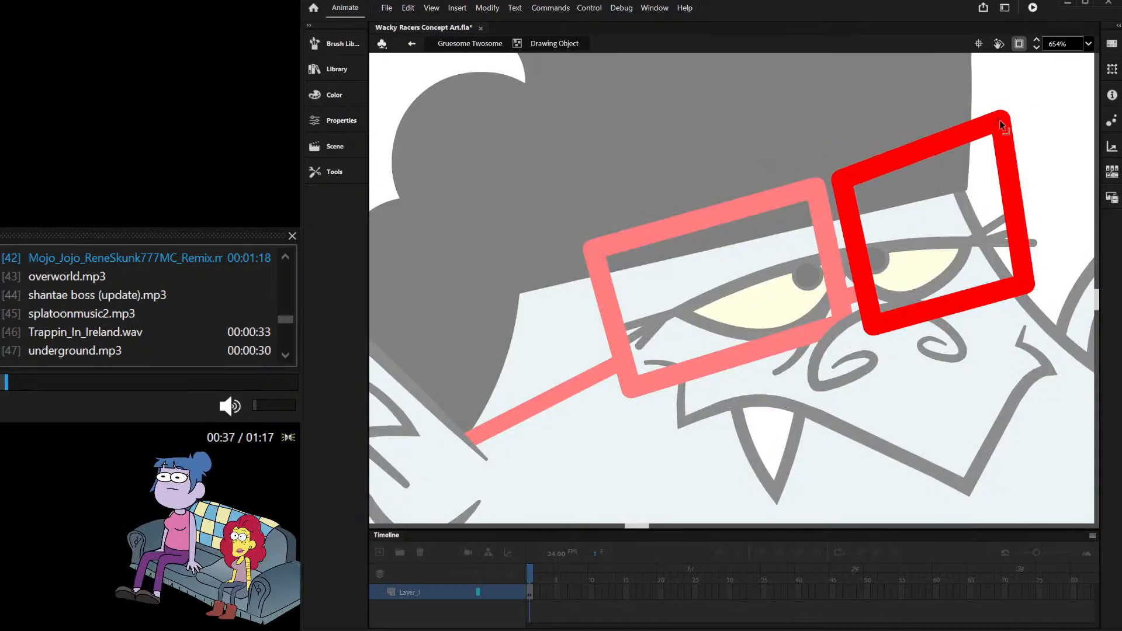
drag(999, 120, 1001, 139)
double_click(1008, 94)
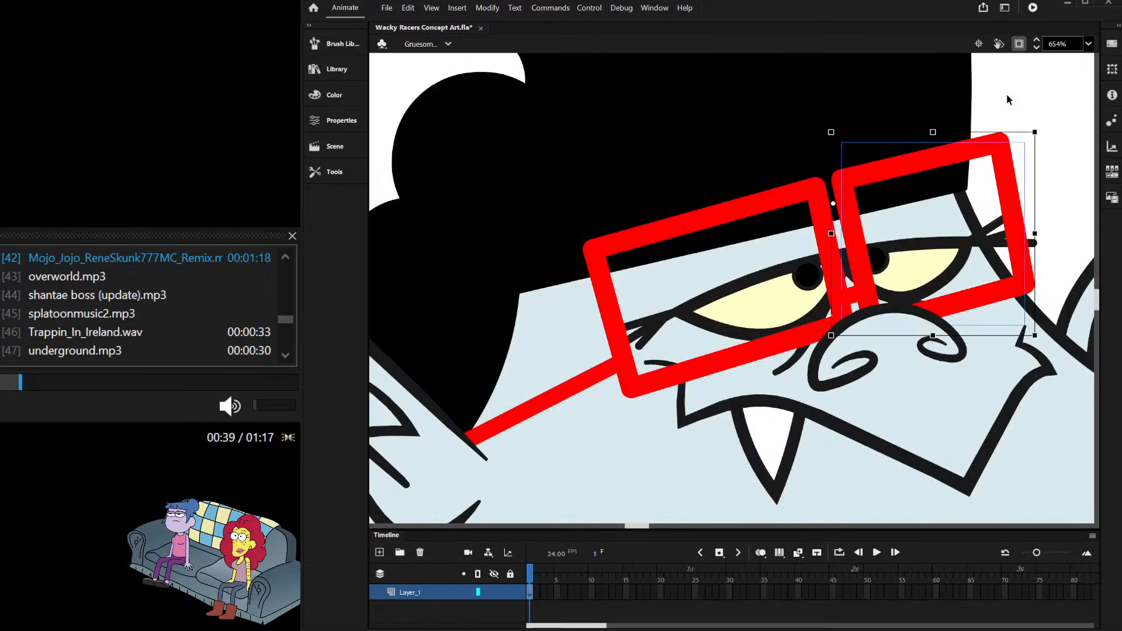
Step: Compare the vampire's hair, glasses, collar and coat with the rough reference sketches above him
scroll(617, 233, down, 5)
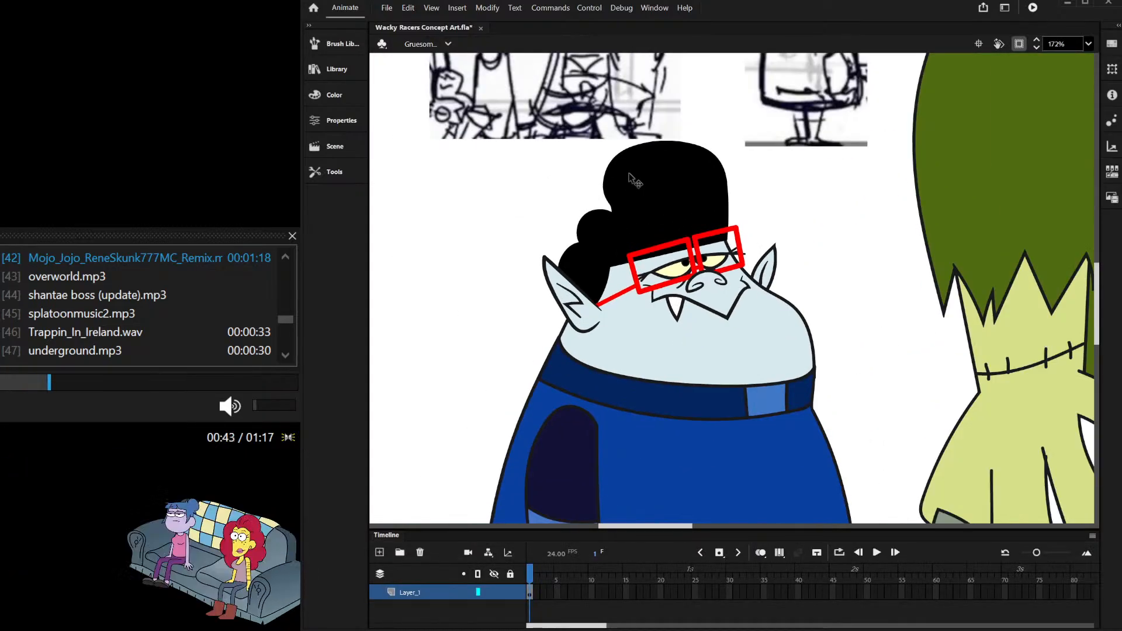
scroll(646, 196, down, 4)
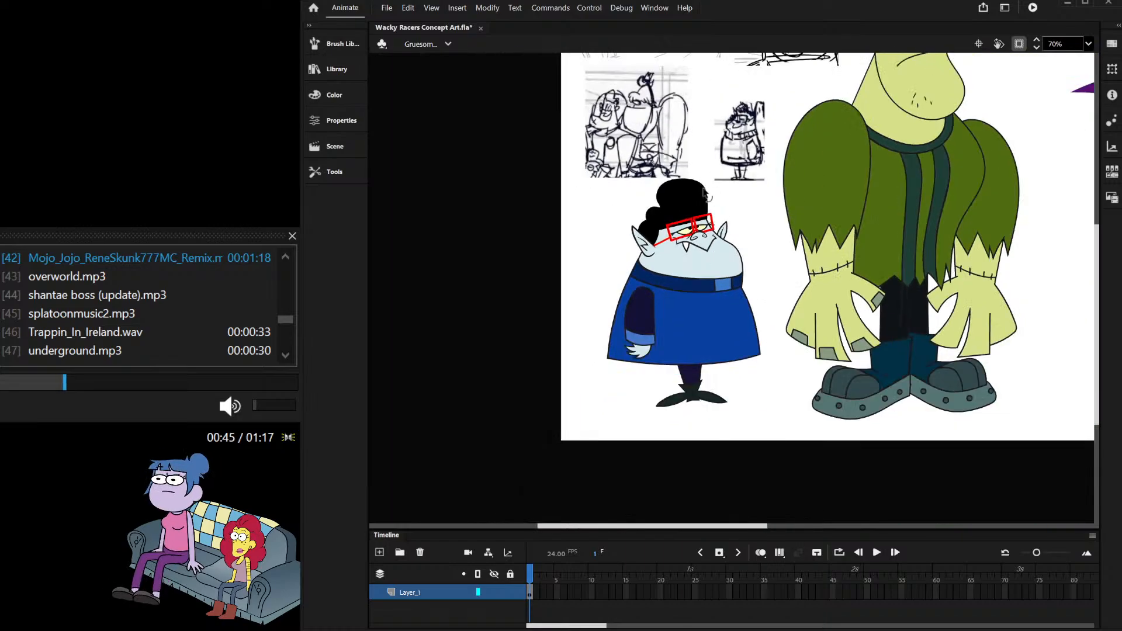
scroll(714, 205, up, 3)
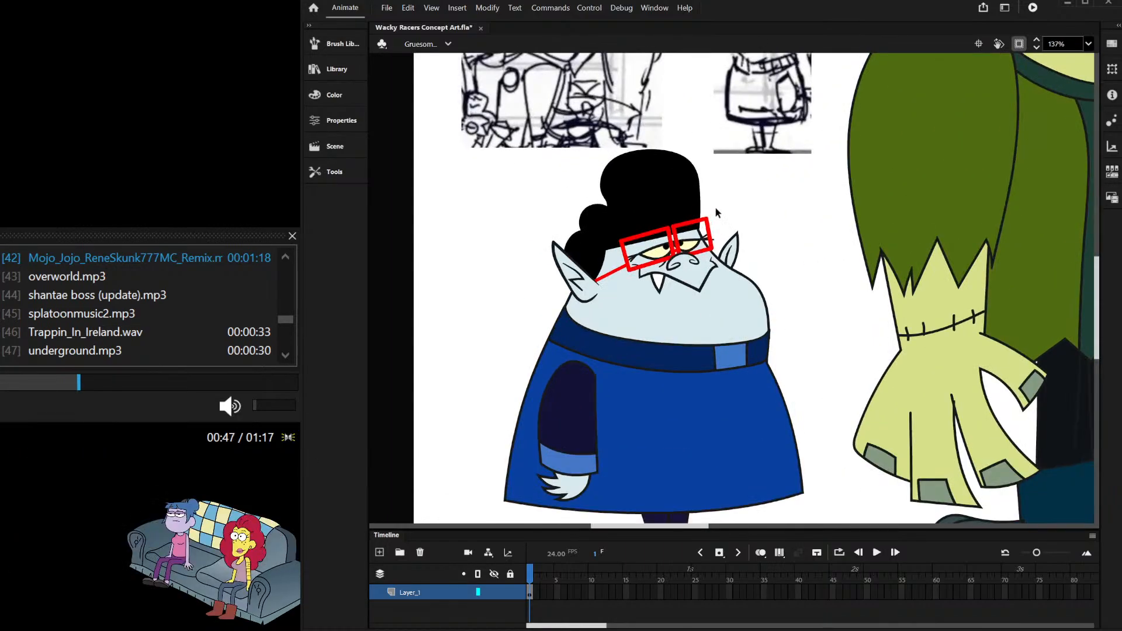
scroll(715, 208, down, 3)
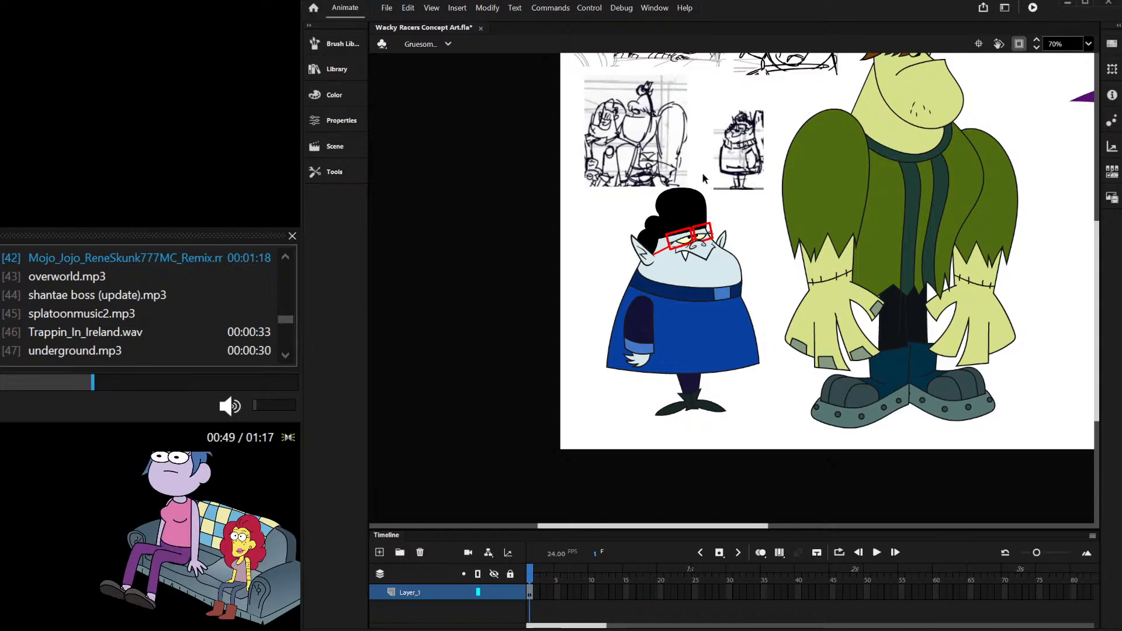
scroll(643, 270, up, 5)
double_click(643, 270)
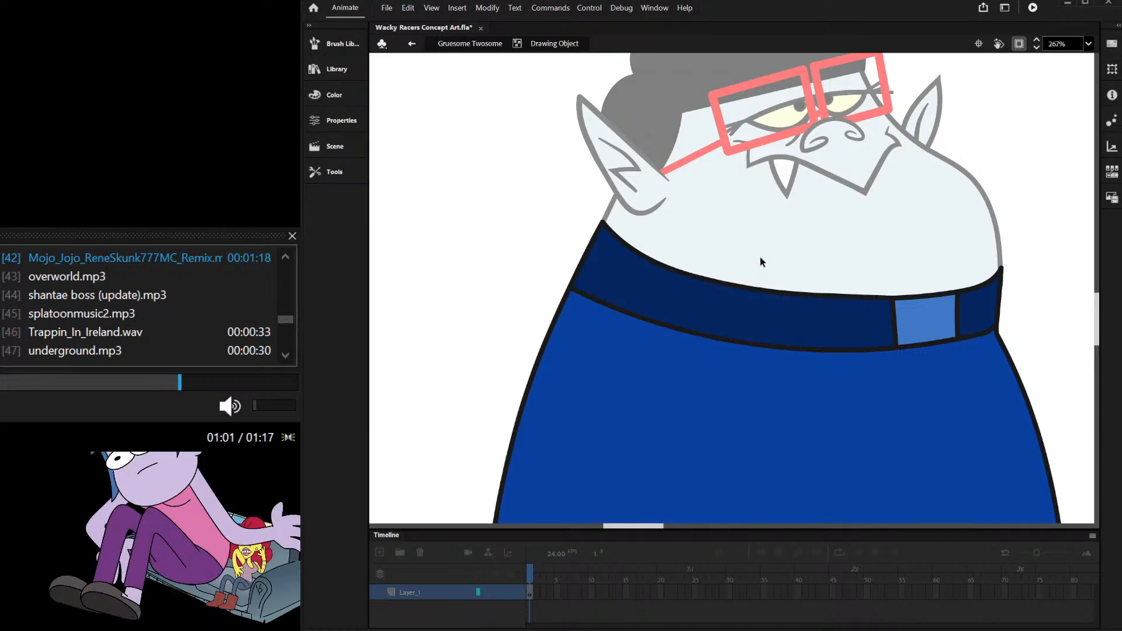
scroll(527, 320, down, 1)
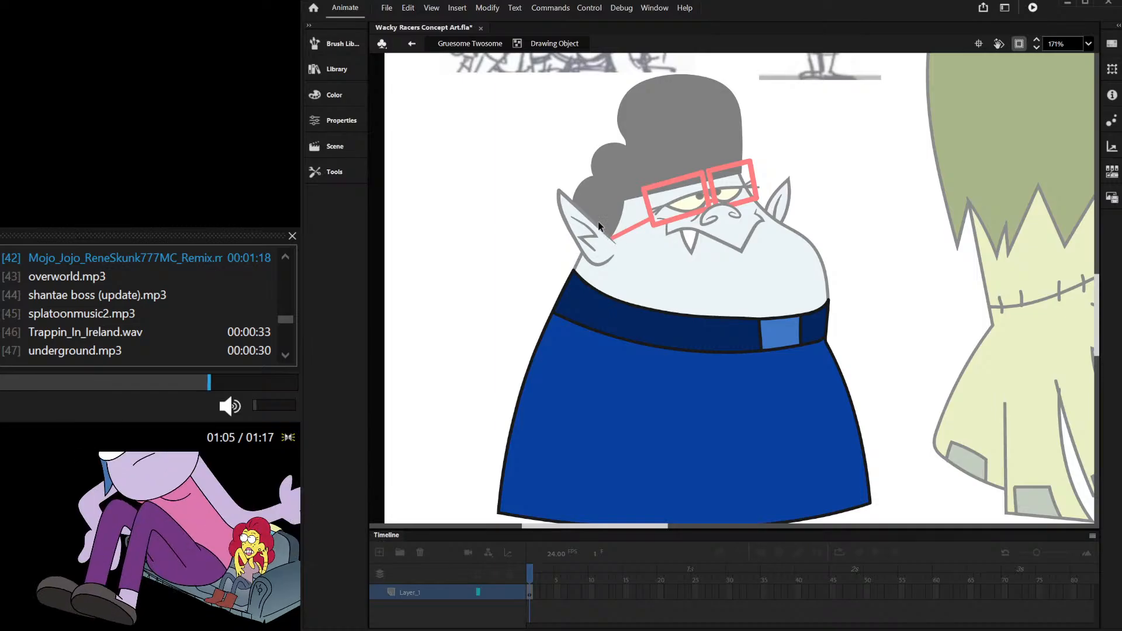
scroll(673, 269, up, 1)
scroll(760, 187, down, 1)
double_click(822, 124)
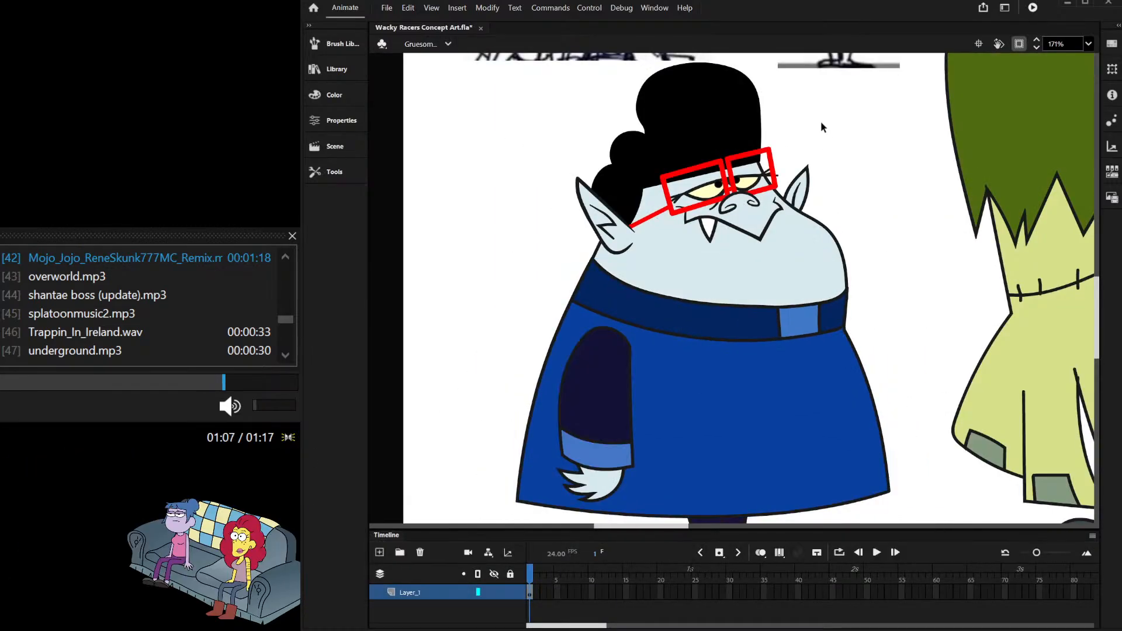
scroll(714, 240, down, 4)
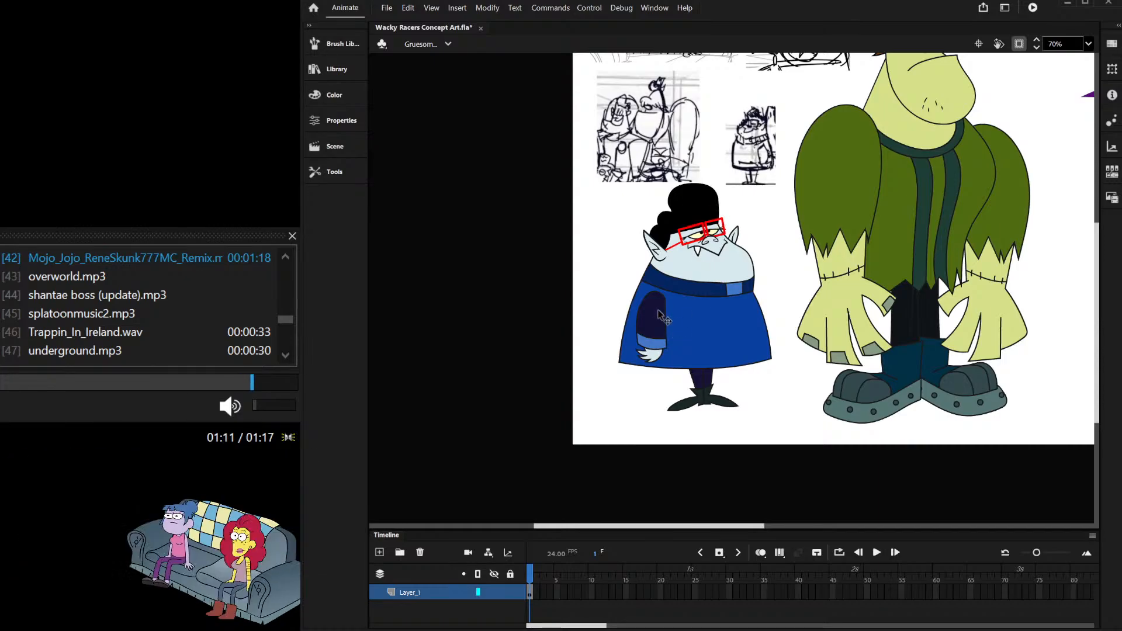
scroll(702, 320, down, 1)
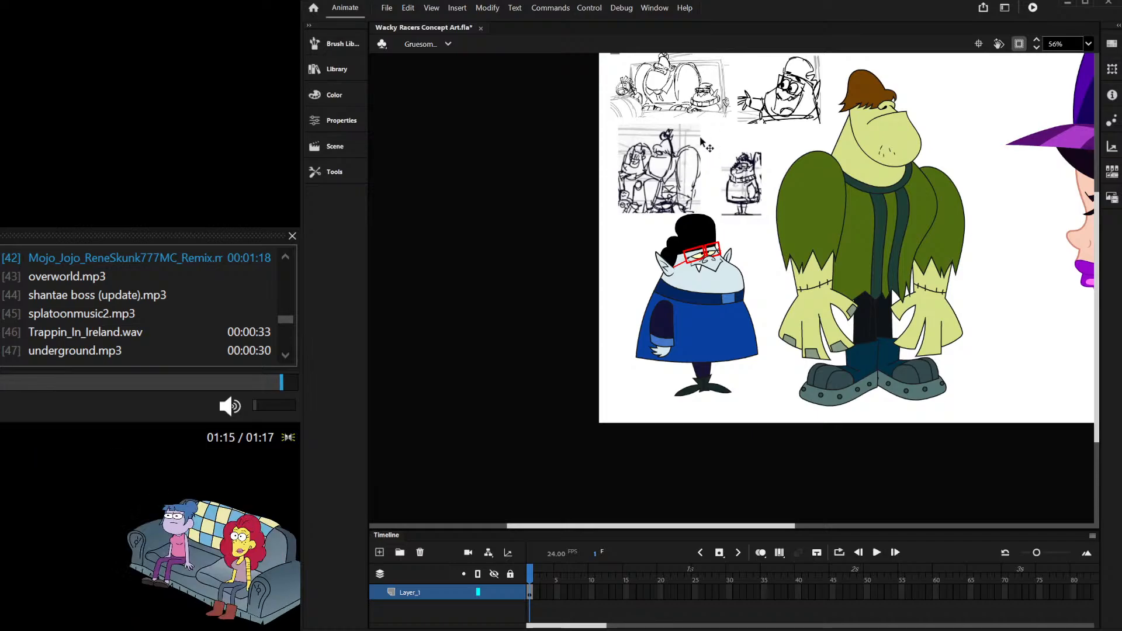
scroll(701, 139, up, 5)
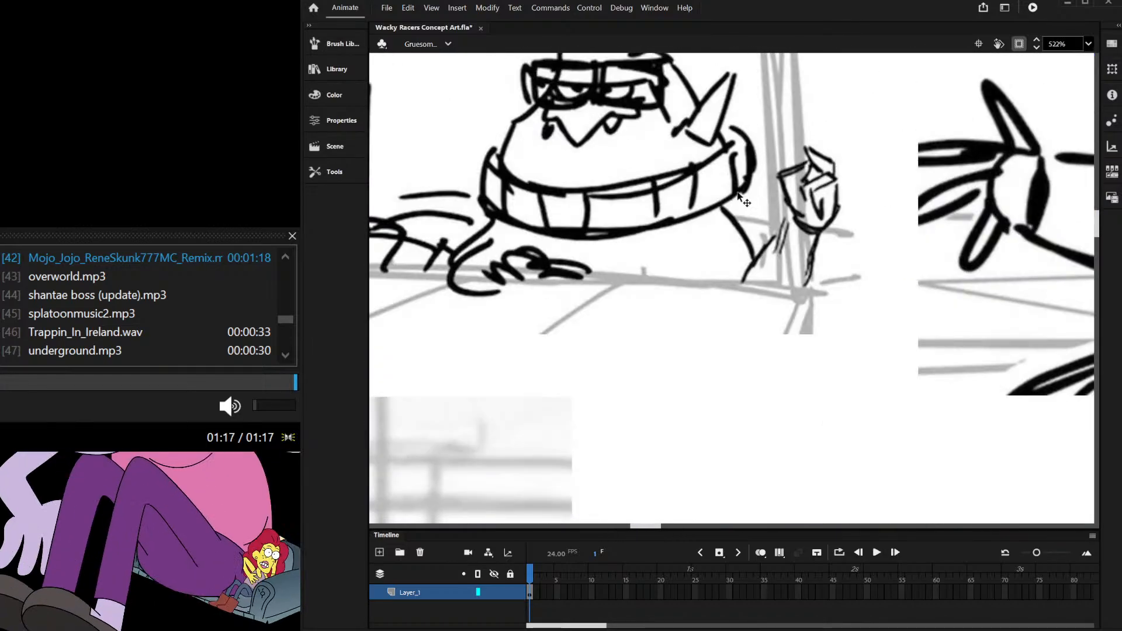
scroll(623, 164, down, 3)
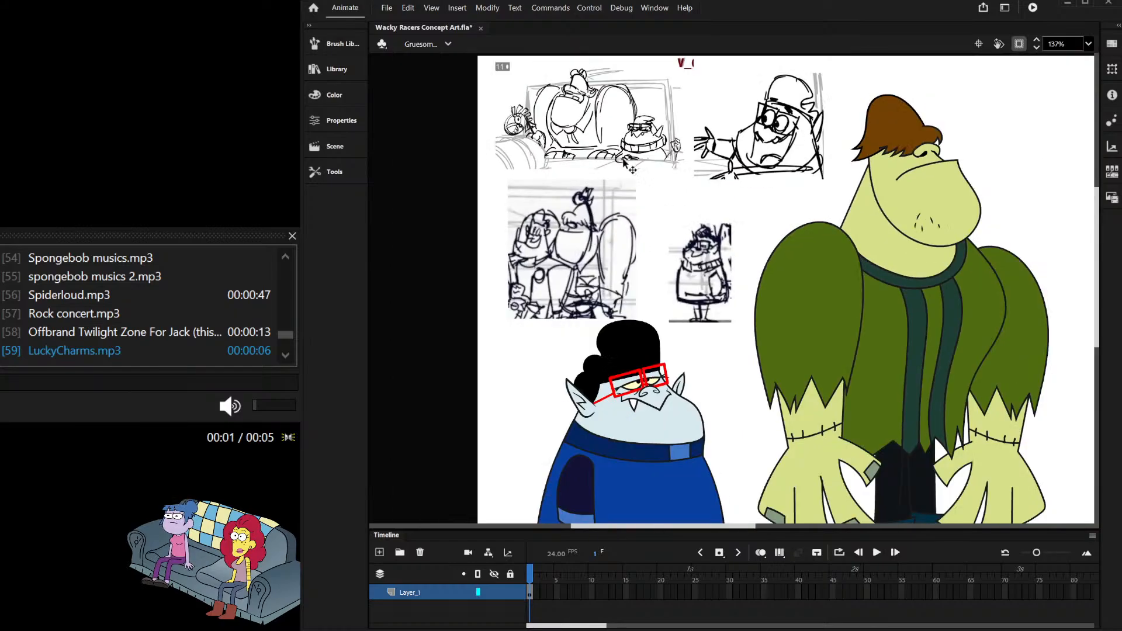
Step: Open the vampire's coat shape and pull the collar's lower corner below the near ear outward past the body outline
scroll(573, 482, up, 4)
double_click(545, 448)
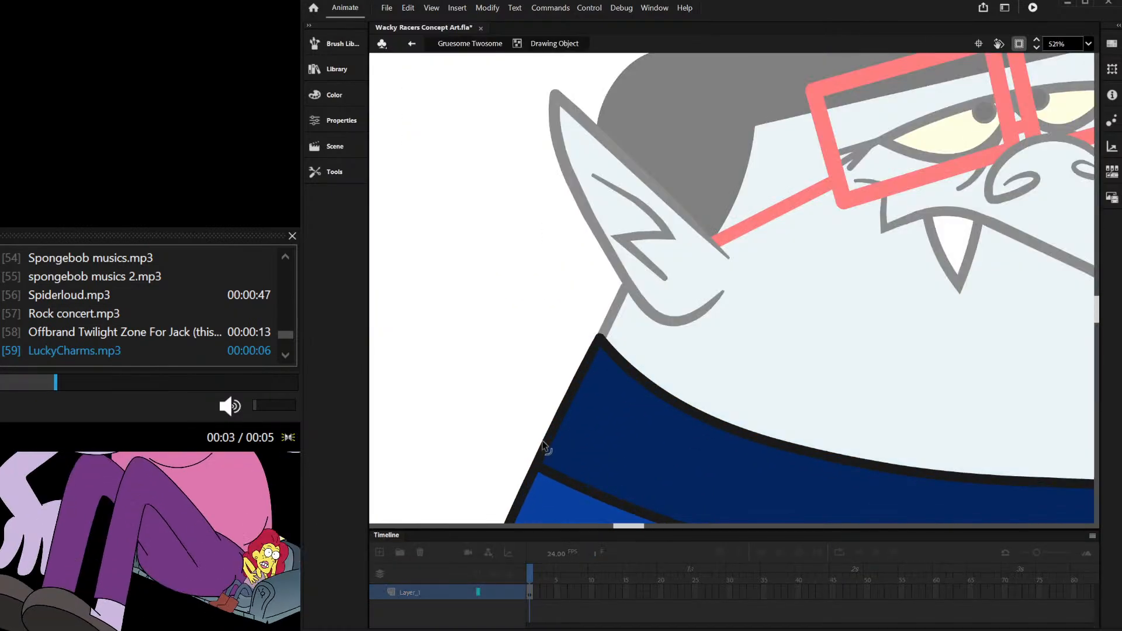
drag(544, 447, 527, 458)
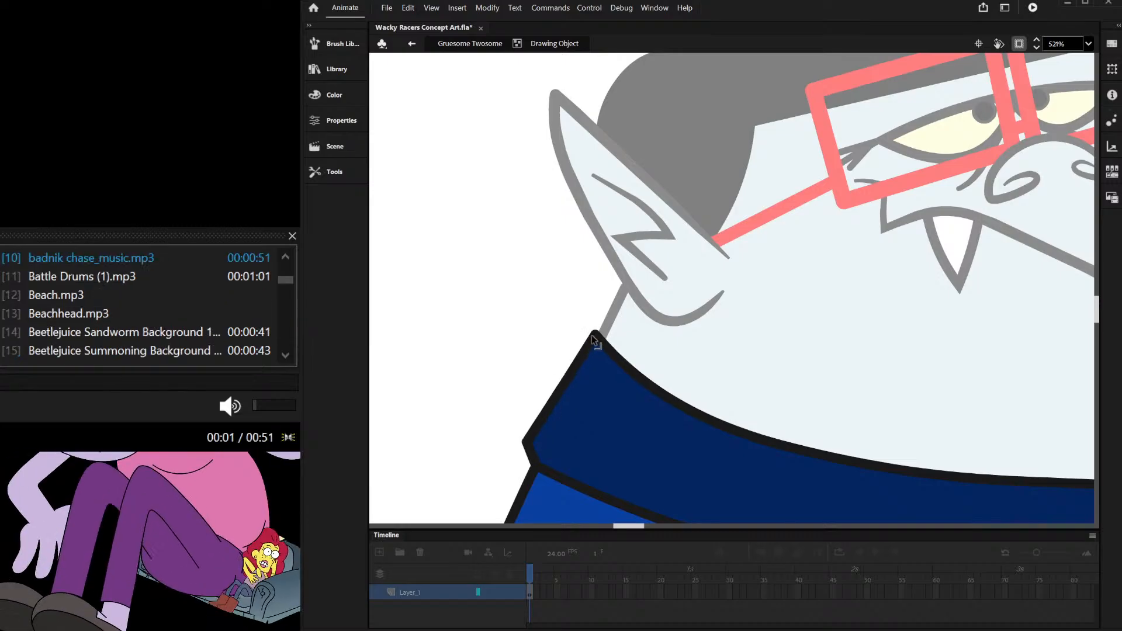
Step: Flare the collar's far end outward at its lower corner, raise its upper edge into an angled tip, and leave the drawing object
scroll(543, 357, down, 3)
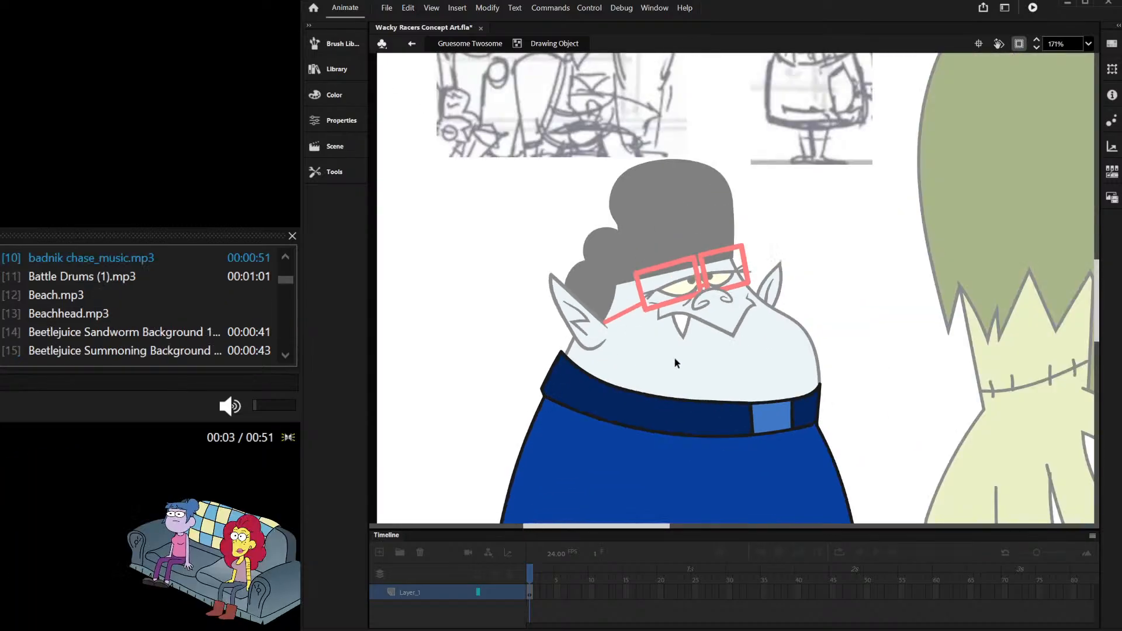
scroll(804, 442, up, 3)
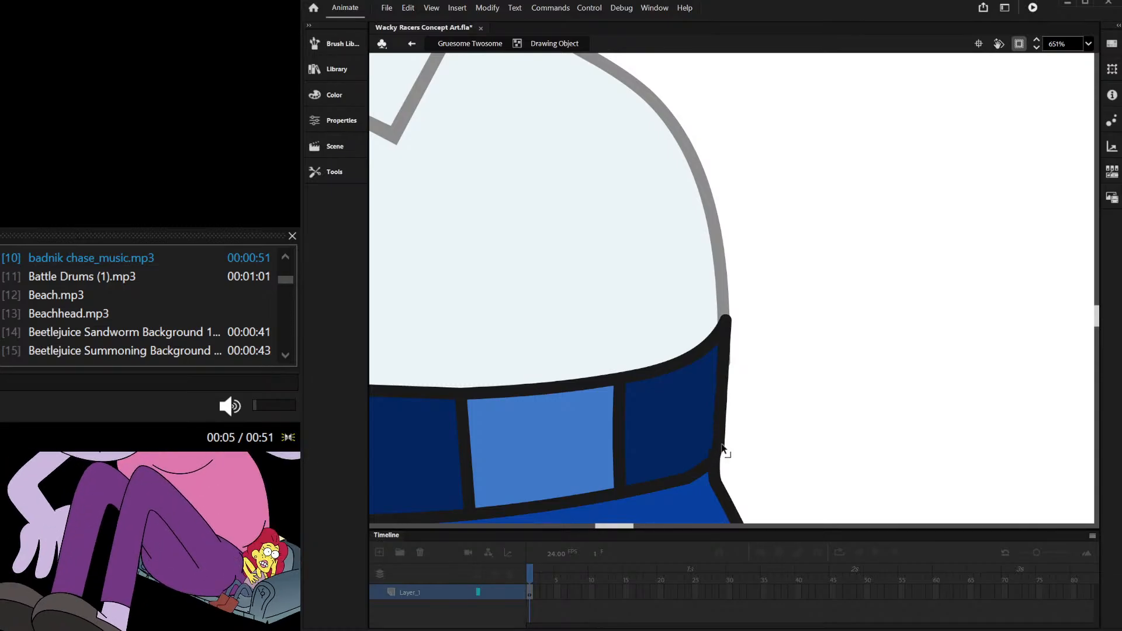
drag(724, 451, 734, 447)
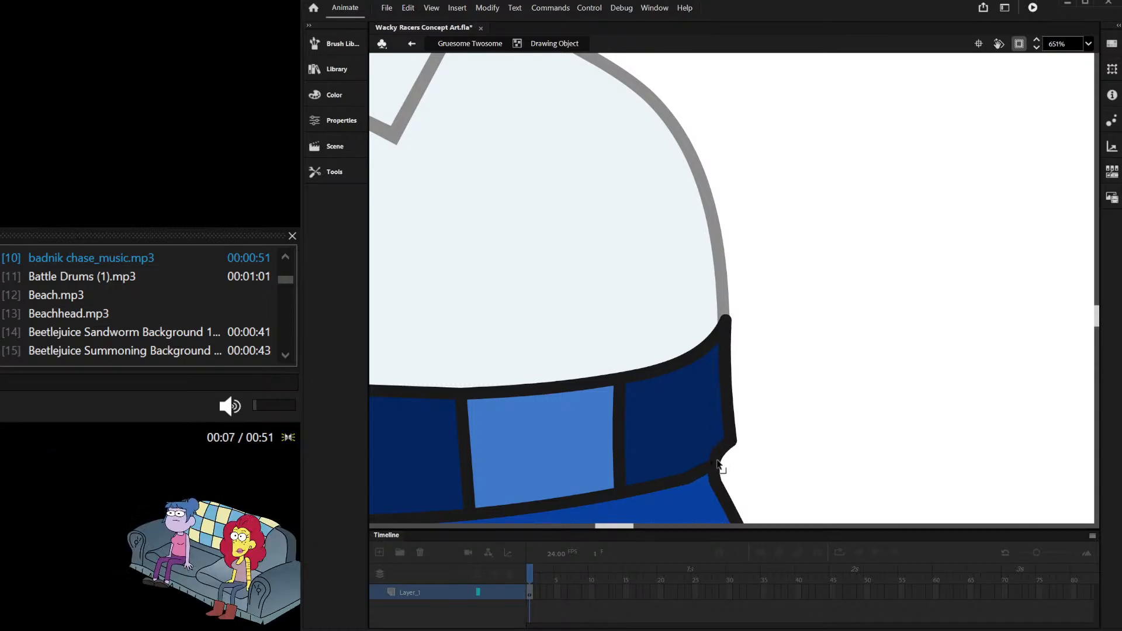
drag(691, 479, 725, 461)
drag(725, 349, 742, 313)
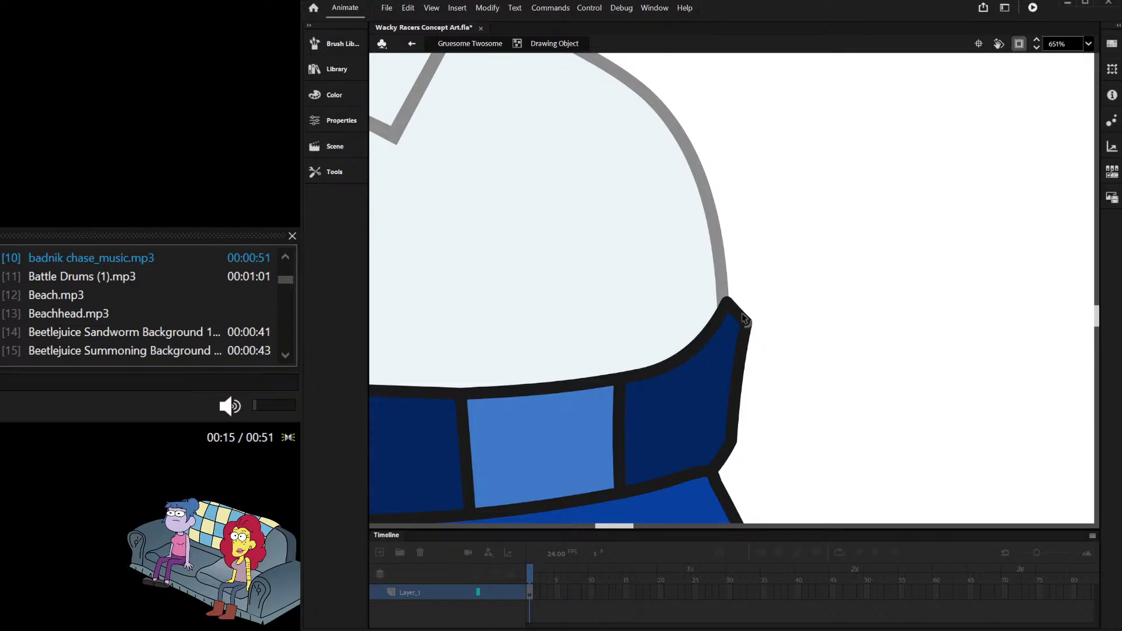
scroll(746, 325, down, 5)
double_click(797, 306)
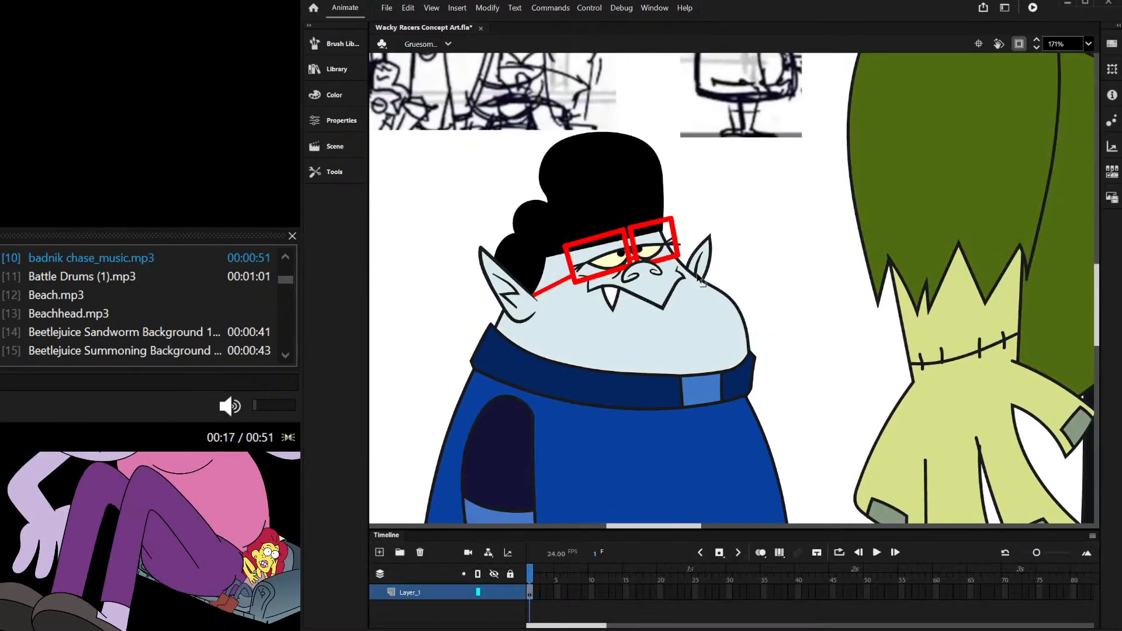
Step: Delete the two vertical outlines on either side of the light blue collar patch
scroll(702, 346, up, 2)
double_click(686, 363)
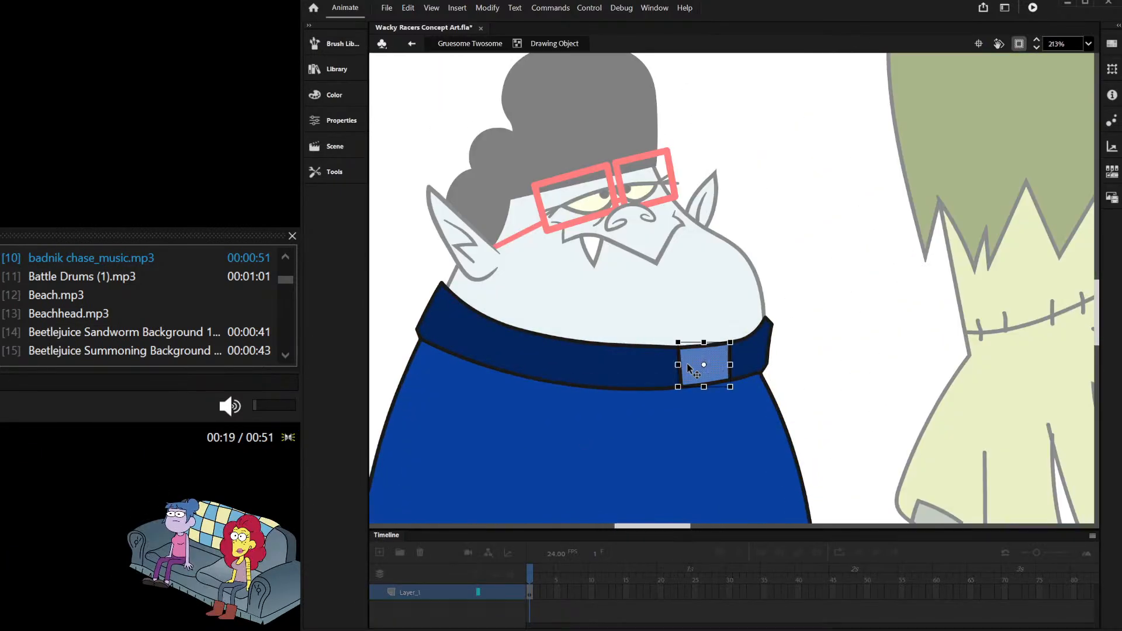
click(825, 357)
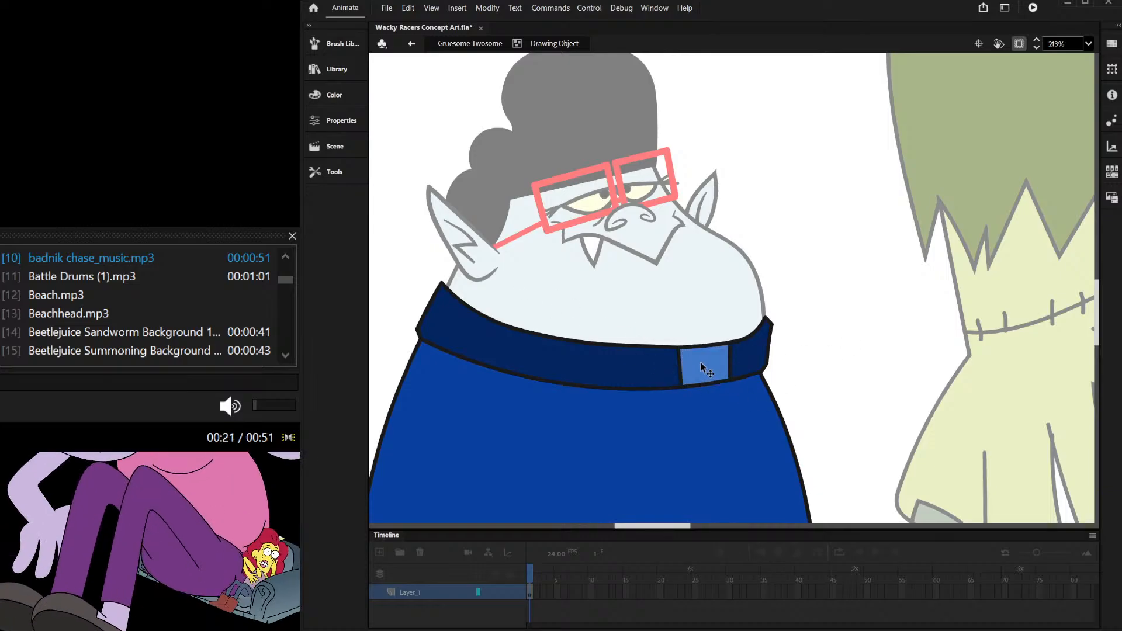
click(679, 363)
click(725, 364)
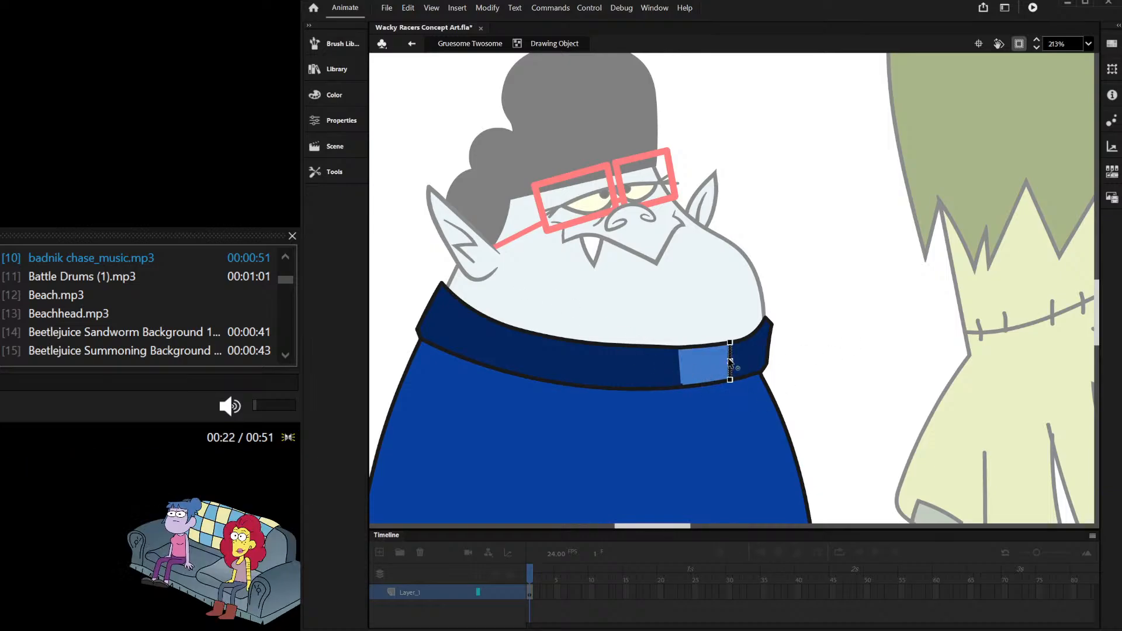
click(811, 217)
Step: Fill the light blue collar patch with the collar's dark navy color and leave the drawing object
scroll(678, 387, up, 2)
scroll(678, 386, up, 1)
scroll(702, 397, down, 2)
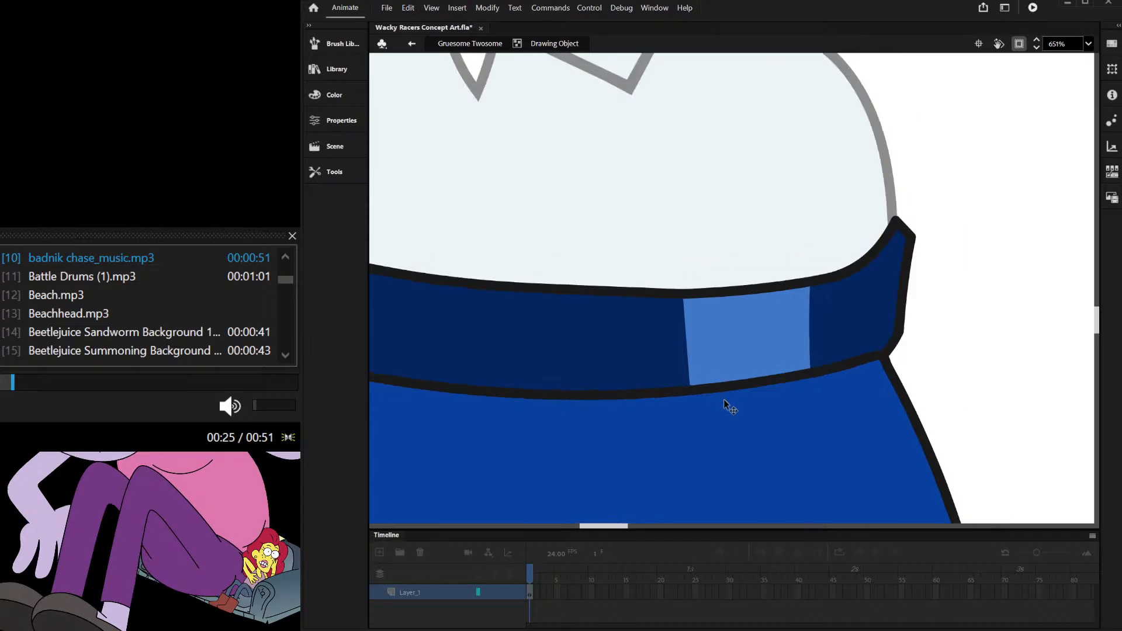
scroll(671, 319, down, 2)
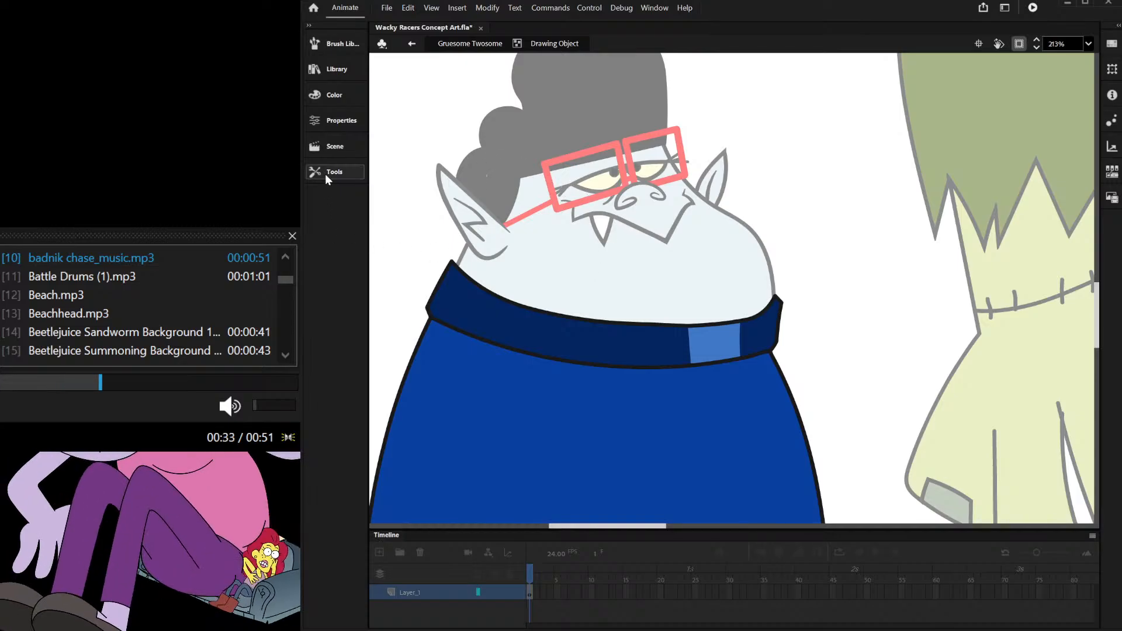
click(583, 329)
click(719, 344)
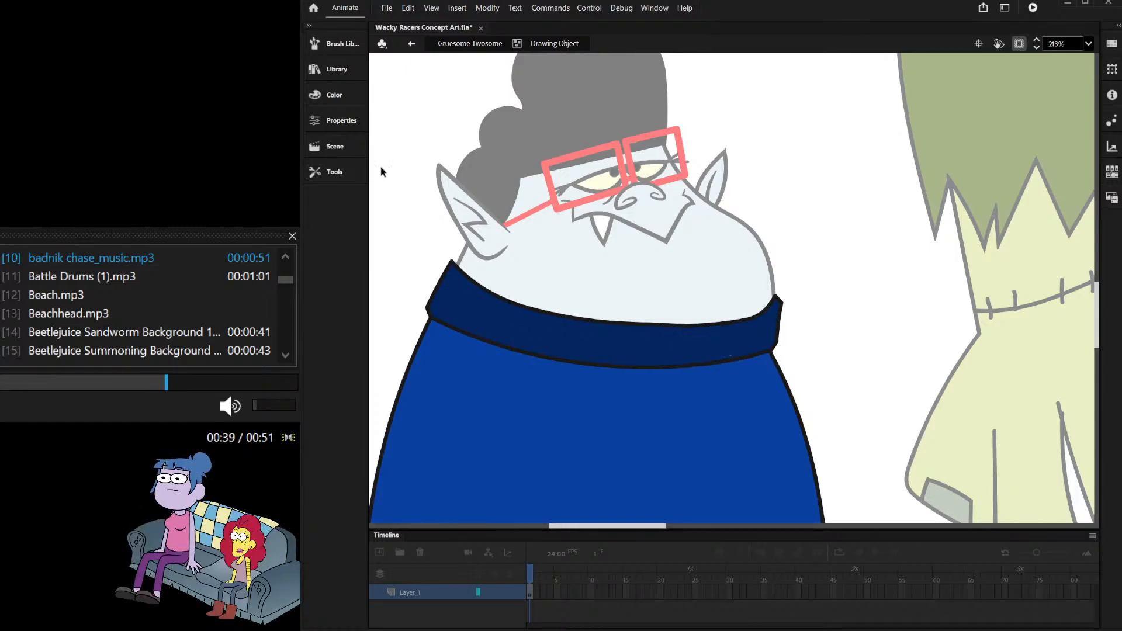
double_click(423, 94)
Step: Move the red temple arm's transform point to its lens end and skew the arm so its ear end sits higher
scroll(704, 261, down, 4)
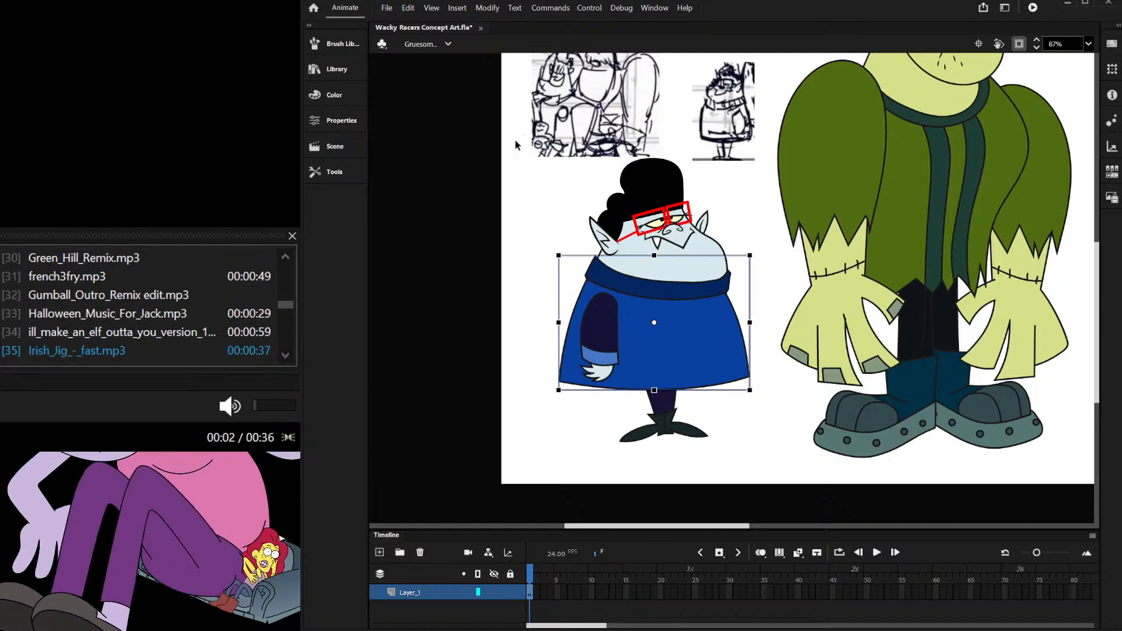
scroll(615, 235, up, 10)
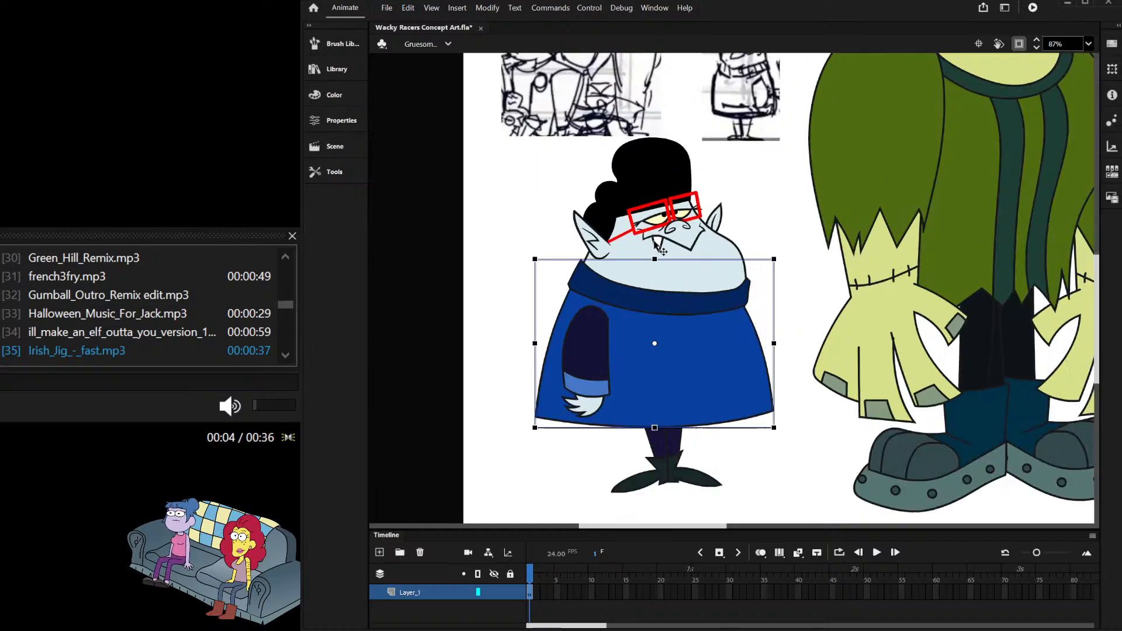
click(595, 253)
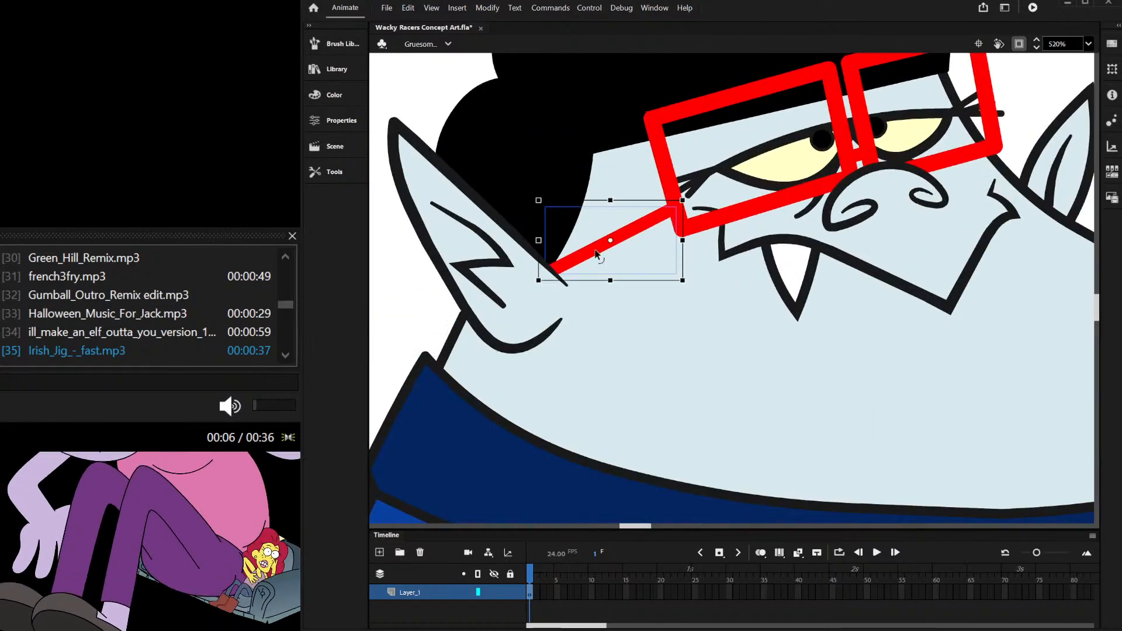
drag(610, 240, 676, 207)
drag(538, 269, 525, 227)
scroll(617, 322, down, 5)
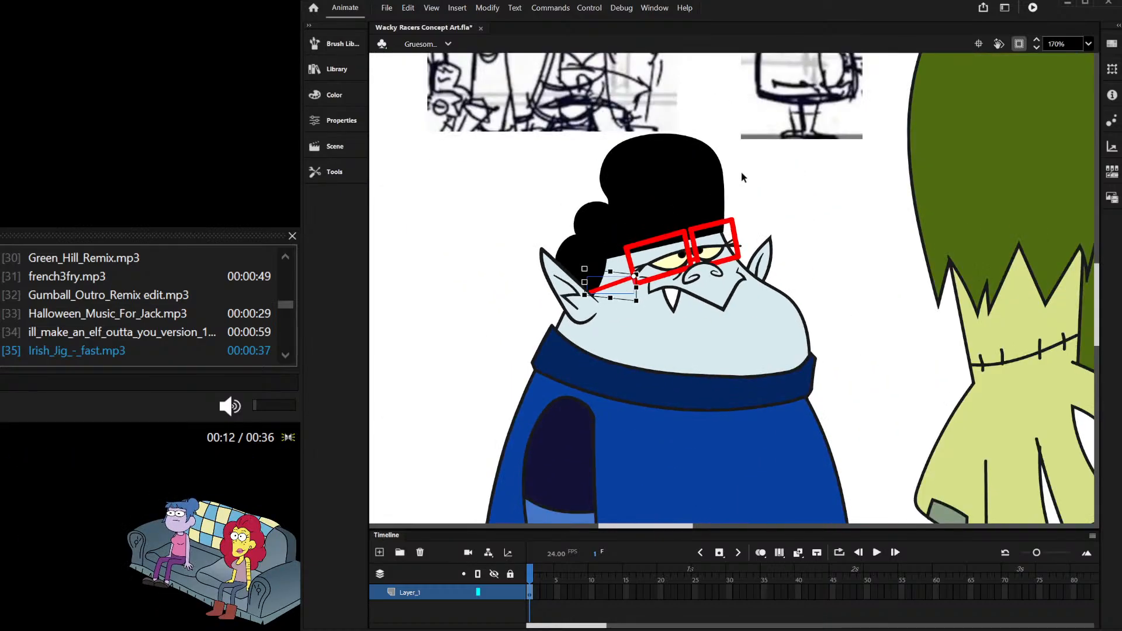
click(770, 157)
Step: Reopen the coat shape and lower the collar's outer corner below the near ear for a sharper fold
scroll(644, 221, down, 2)
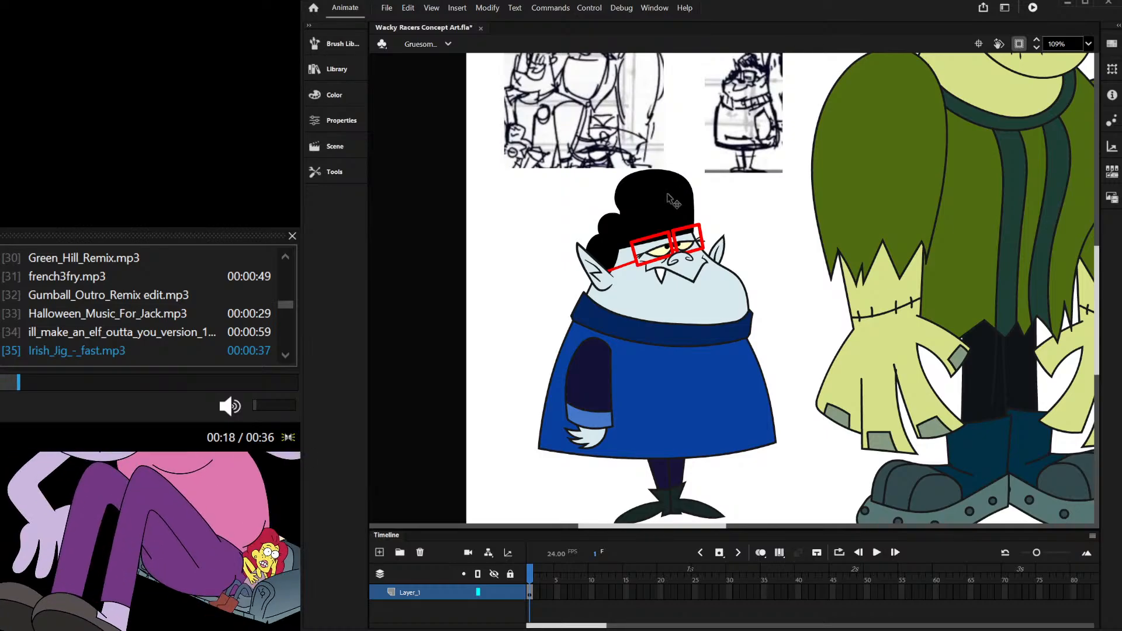
scroll(643, 198, up, 3)
scroll(639, 285, down, 5)
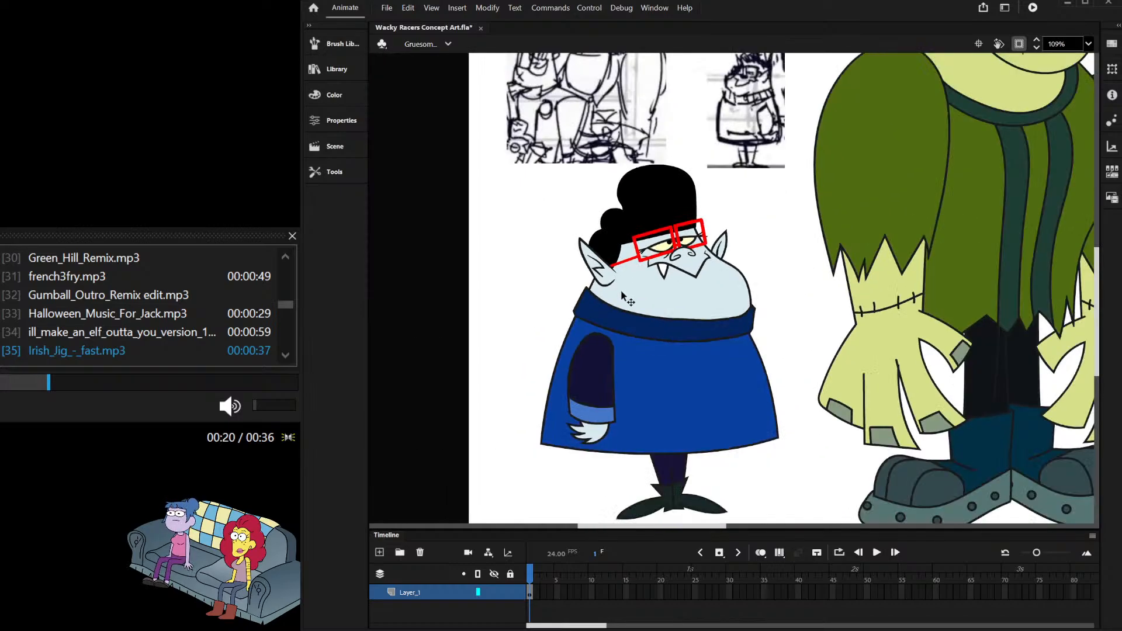
scroll(636, 283, up, 3)
scroll(590, 275, down, 4)
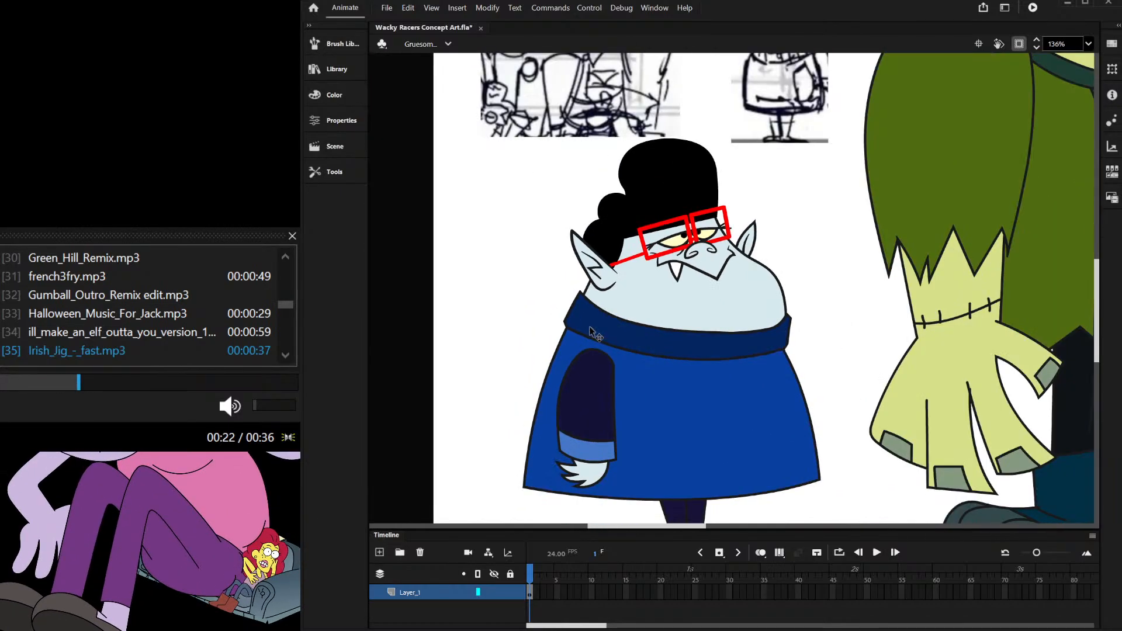
scroll(596, 292, up, 6)
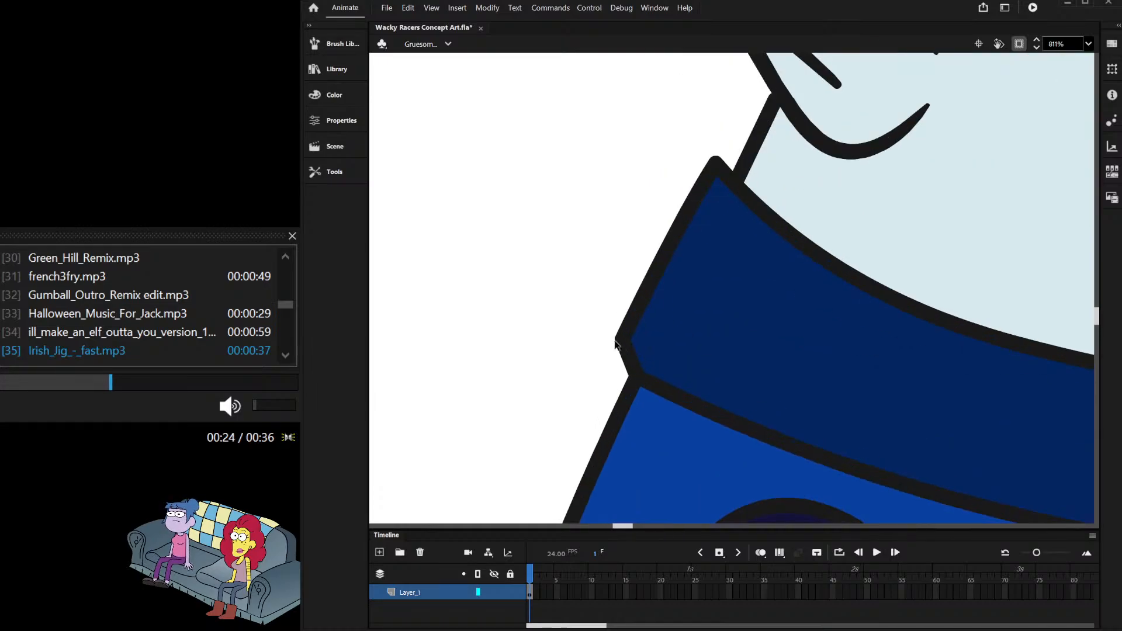
double_click(622, 339)
mouse_move(622, 339)
mouse_down()
mouse_move(636, 304)
mouse_move(646, 314)
mouse_move(657, 306)
mouse_move(618, 356)
mouse_up()
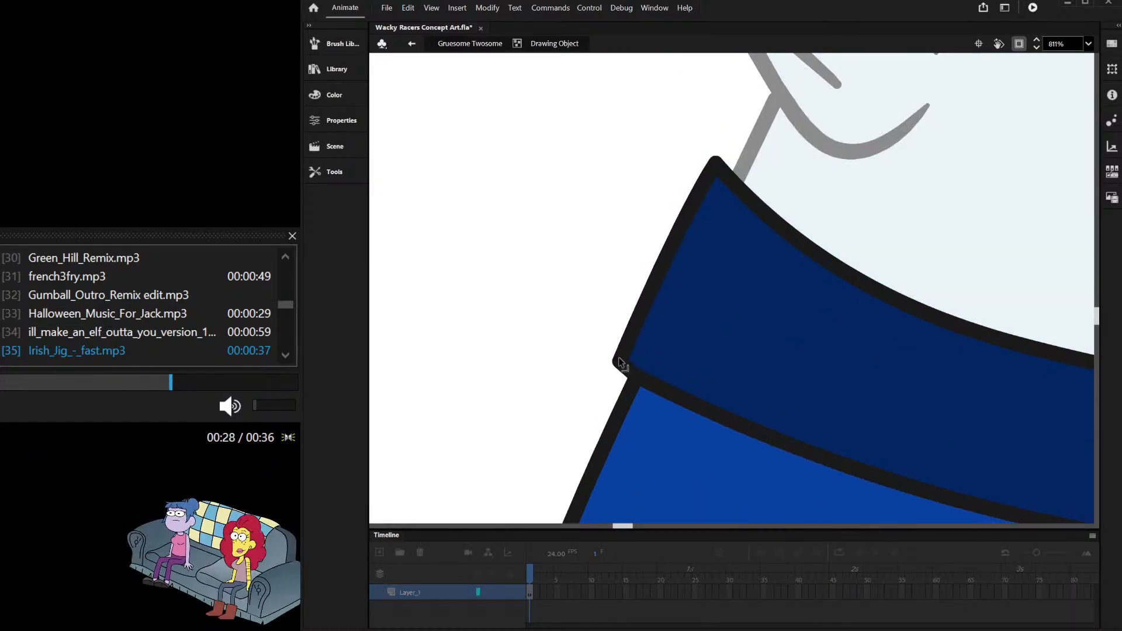
Step: Reshape the collar's upper edge beneath the chin so it curves up toward its far end
scroll(683, 263, down, 5)
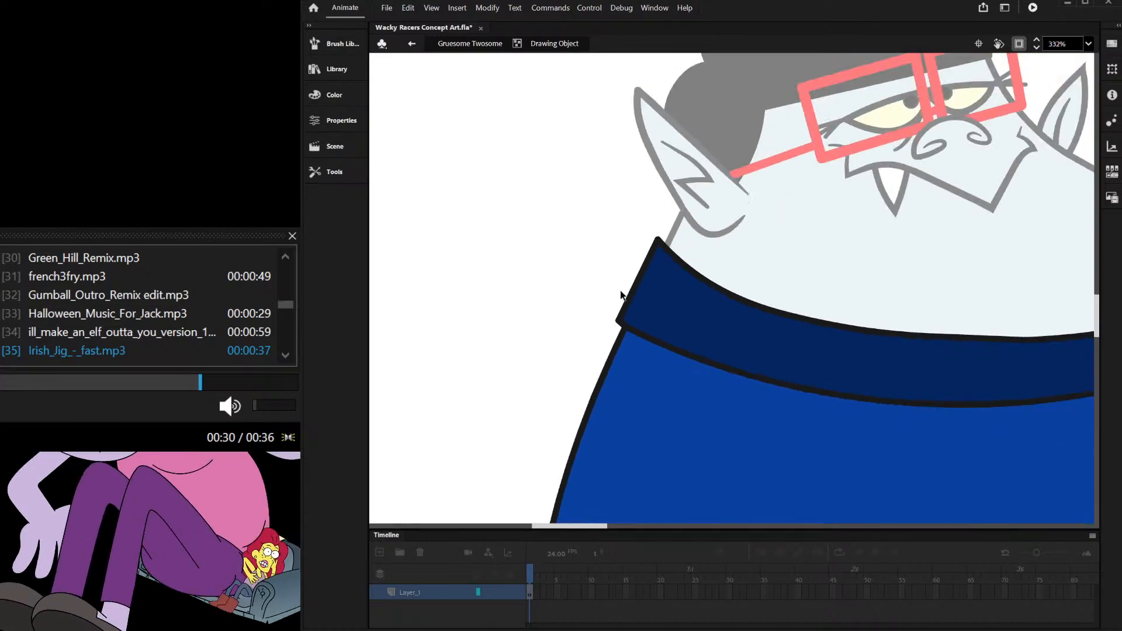
scroll(869, 317, up, 4)
mouse_move(857, 308)
mouse_down()
mouse_move(832, 304)
mouse_move(846, 290)
mouse_up()
drag(644, 331, 640, 326)
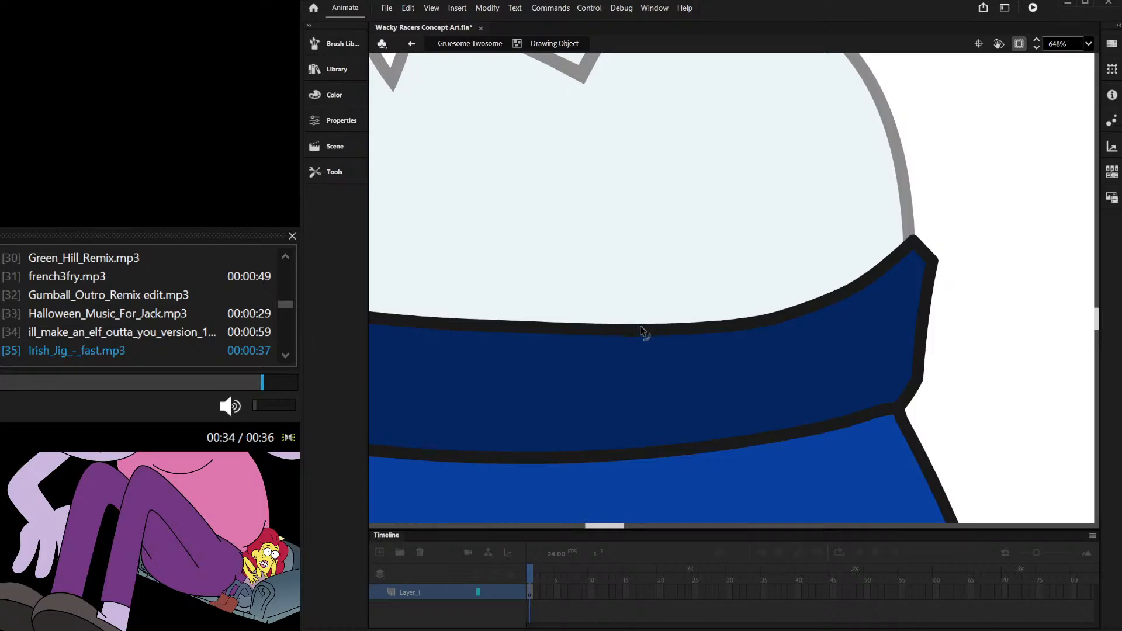
drag(750, 329, 801, 295)
Step: Smooth the collar's upper outline and lift its far half into a shallower curve under the chin
scroll(801, 295, down, 2)
click(741, 306)
scroll(731, 292, down, 1)
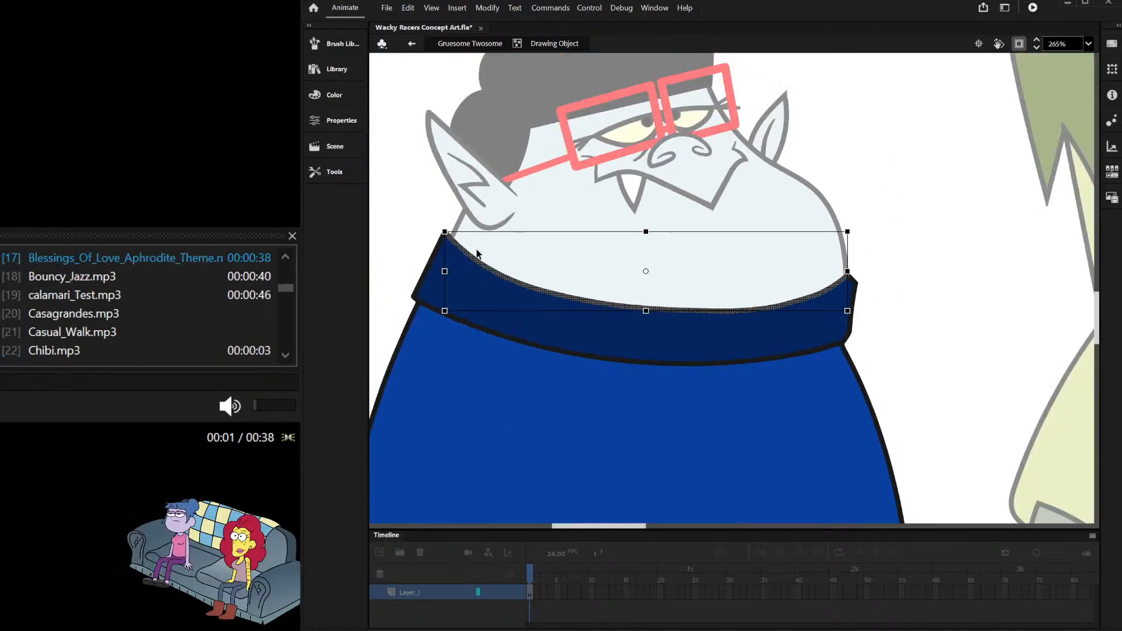
click(383, 181)
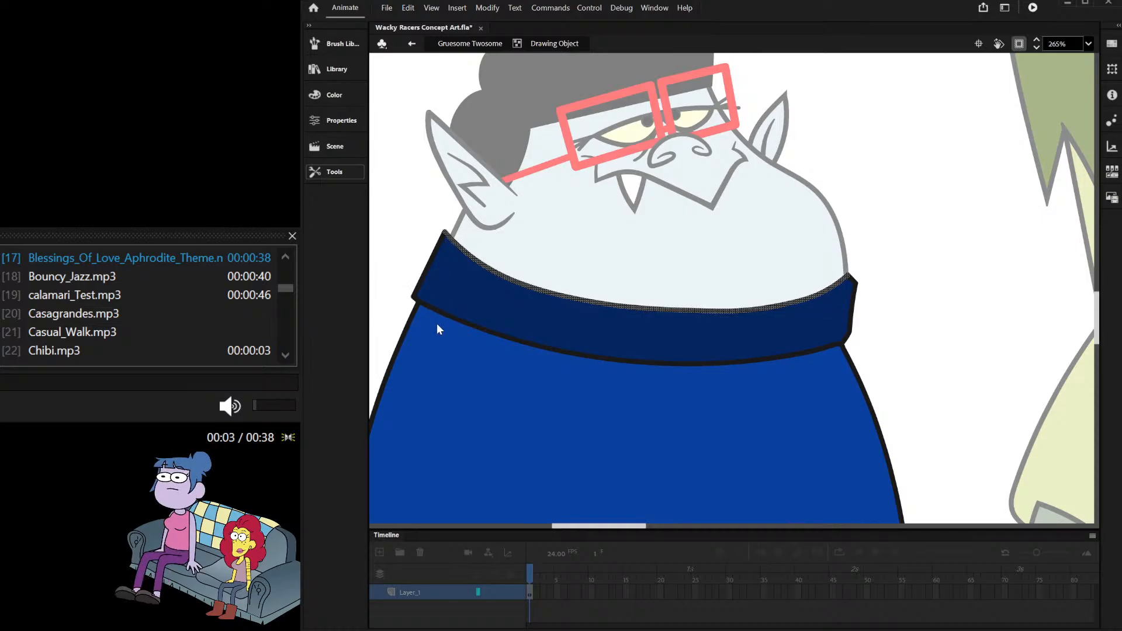
click(774, 230)
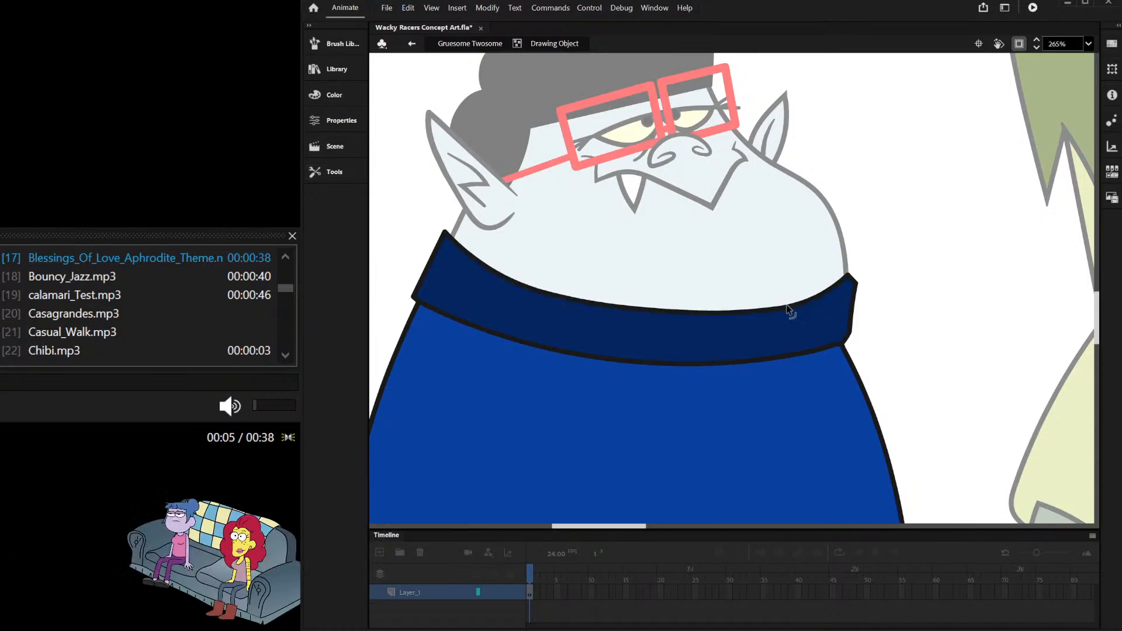
drag(786, 305, 784, 304)
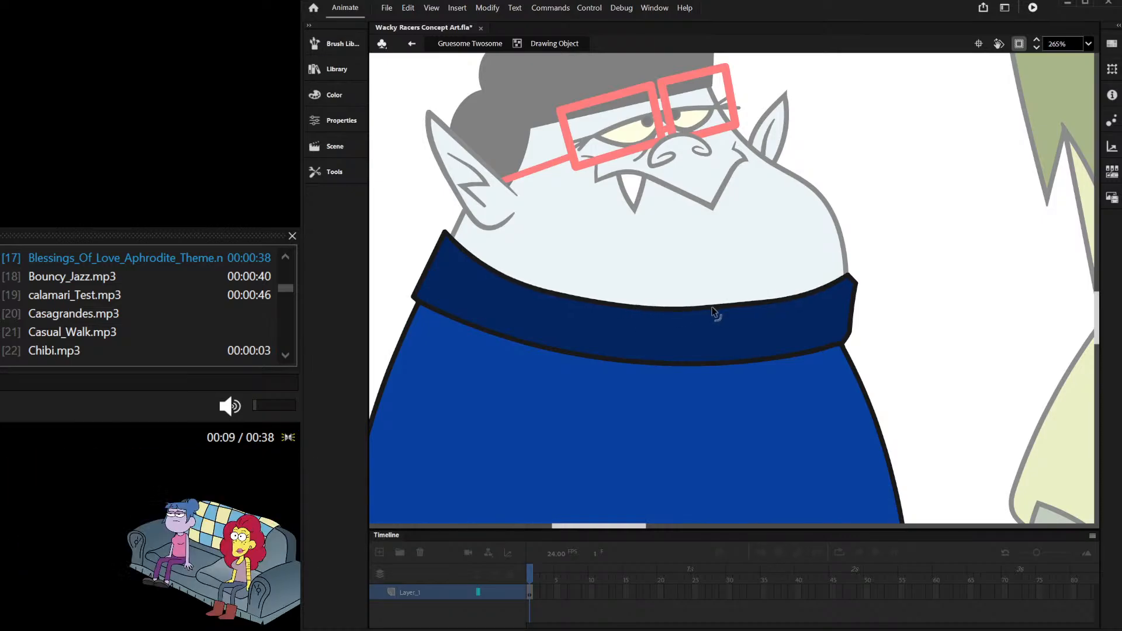
Step: Raise the collar's far outer top corner level with the neck edge and pull the lower corner slightly outward
scroll(834, 306, up, 3)
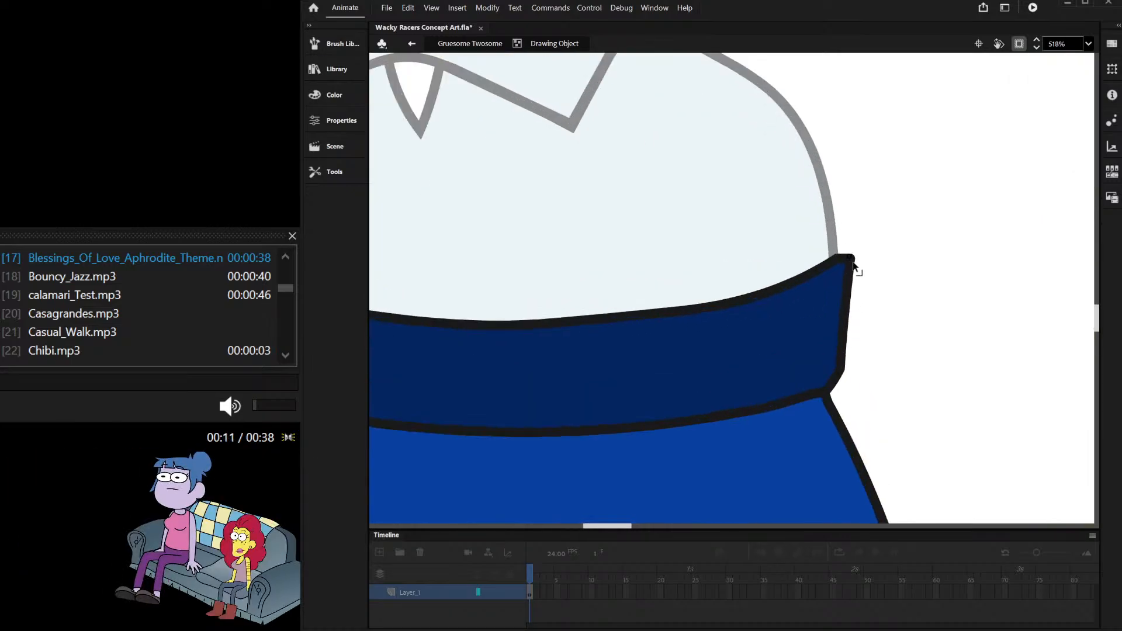
scroll(850, 383, up, 3)
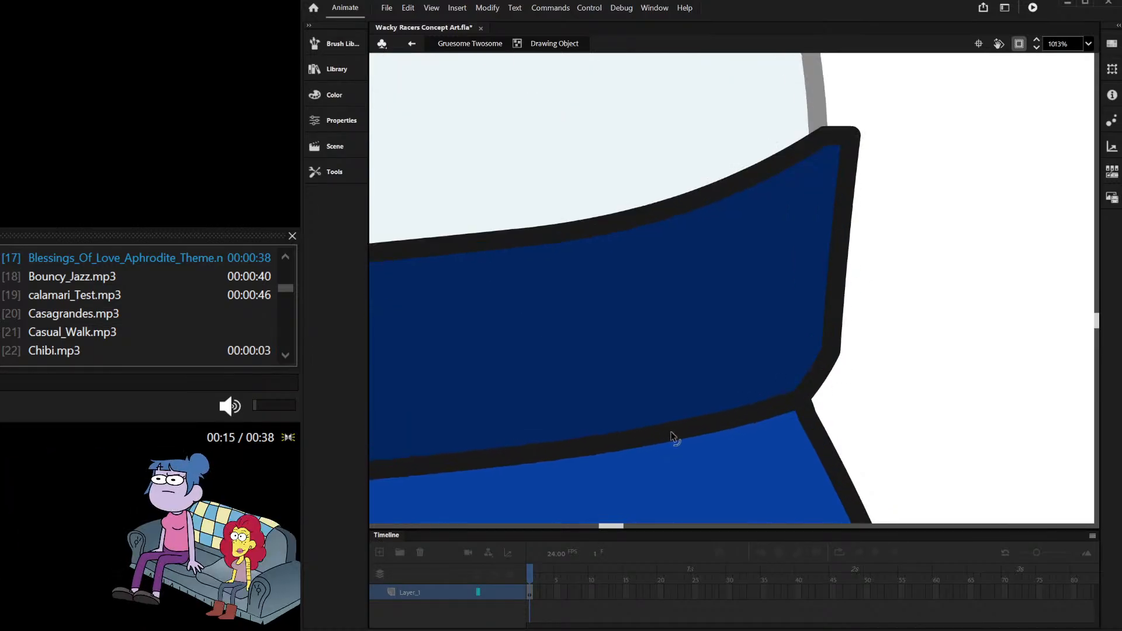
mouse_move(839, 353)
mouse_down()
mouse_move(841, 333)
mouse_move(844, 362)
mouse_up()
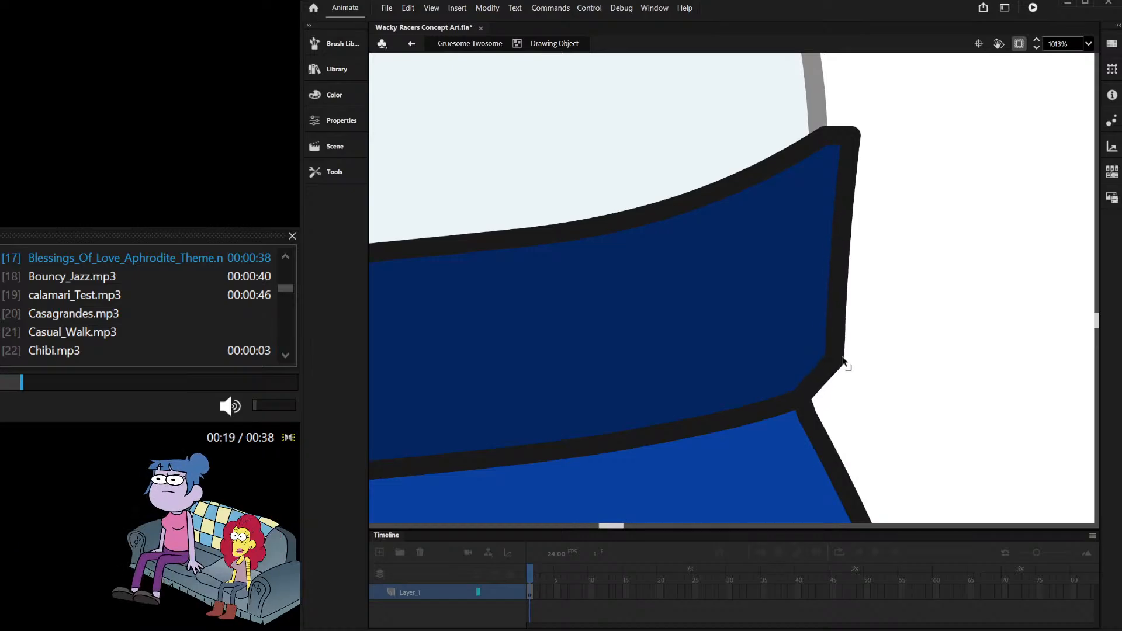
drag(845, 314, 847, 315)
scroll(872, 346, down, 2)
scroll(873, 346, down, 3)
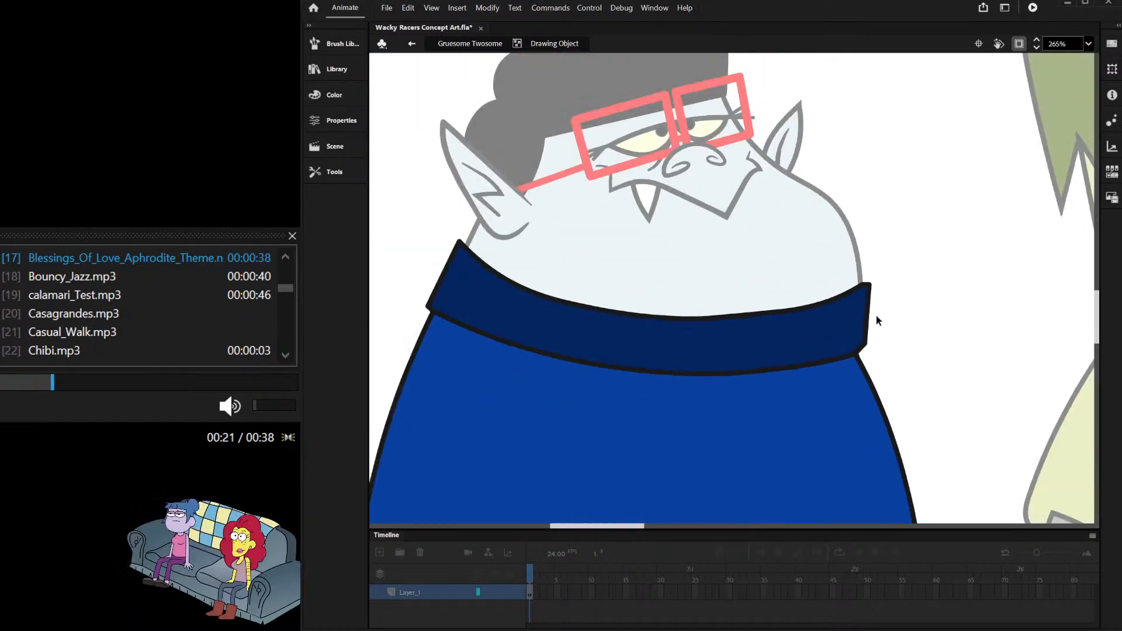
Step: Taper the collar's far side edge inward toward the coat's shoulder so the top corner flares outward
scroll(850, 345, up, 3)
drag(806, 406, 819, 318)
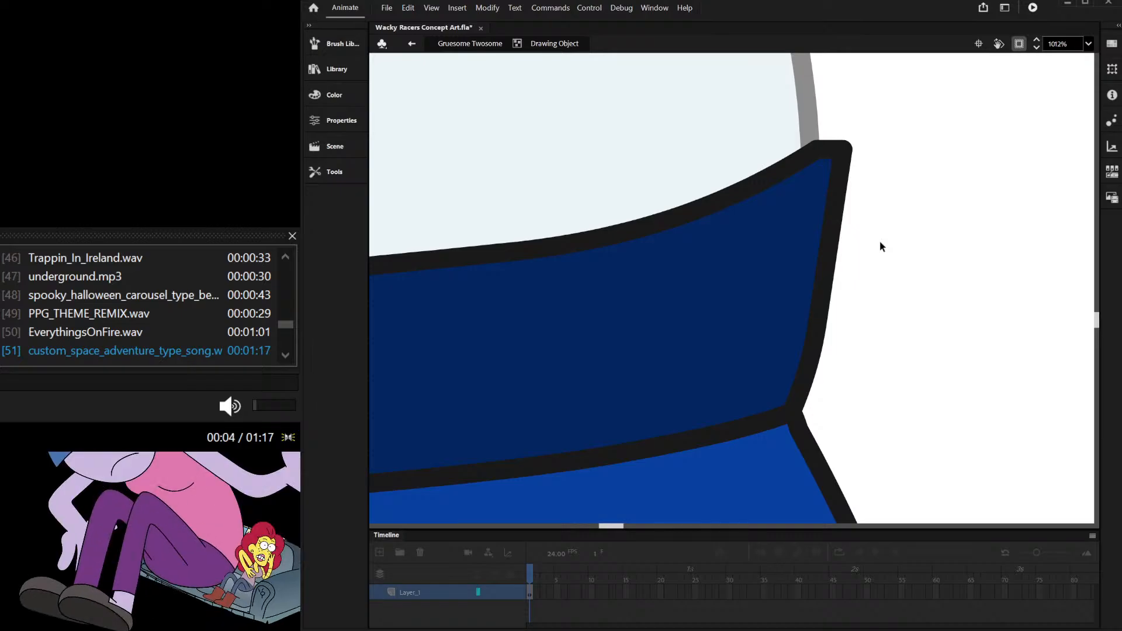
scroll(874, 300, down, 2)
scroll(801, 265, down, 3)
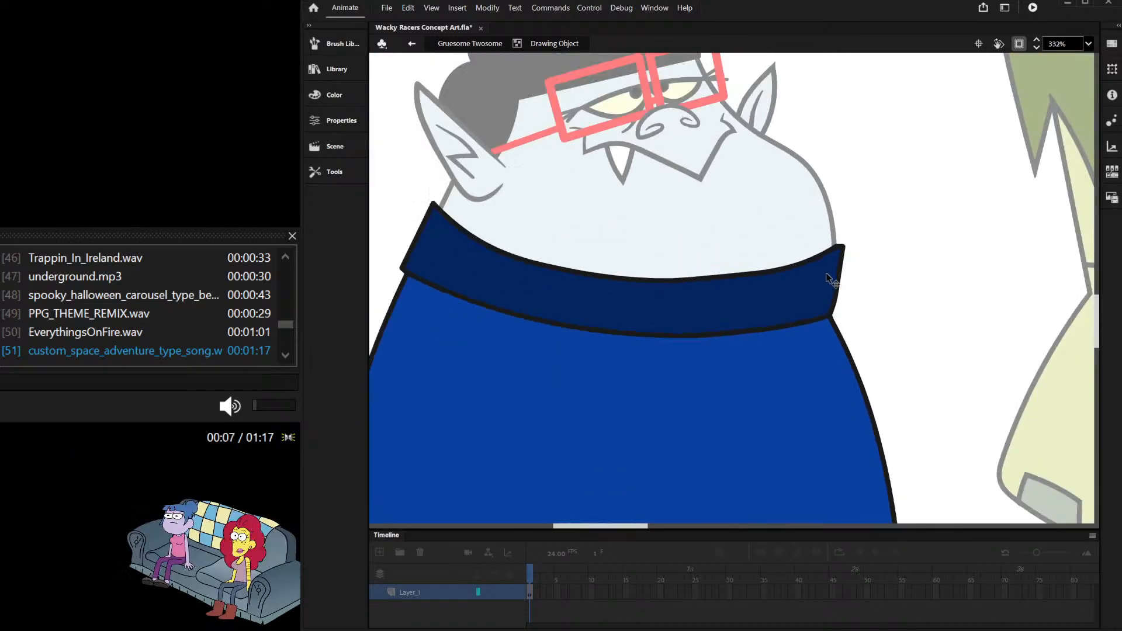
Step: Select the collar's upper outline, smooth out its uneven bends and deselect it
scroll(493, 238, up, 3)
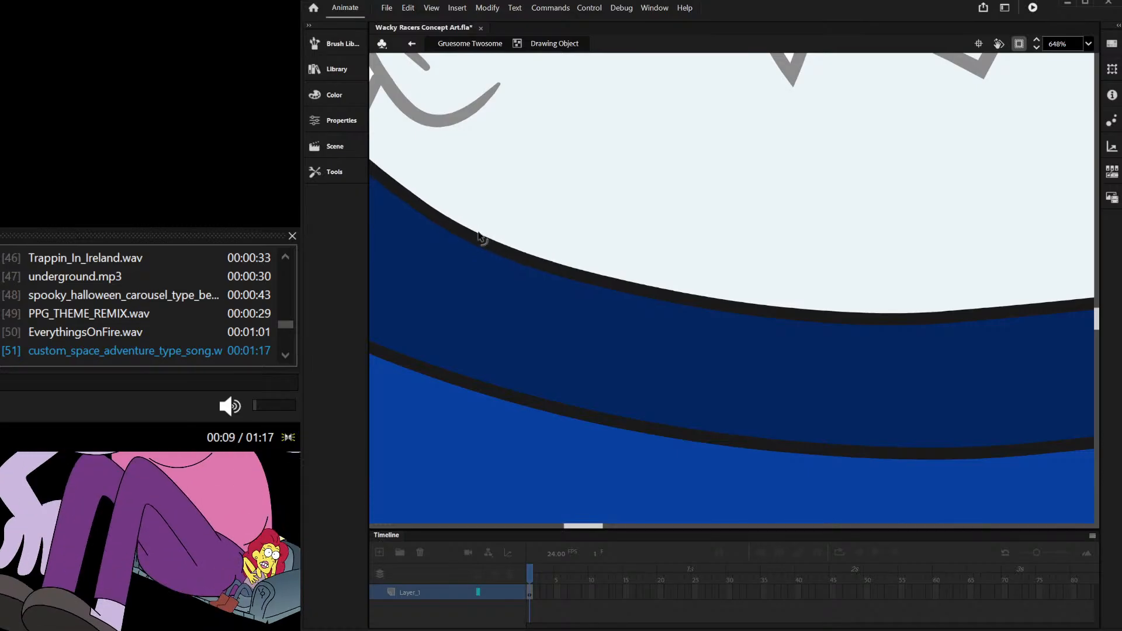
scroll(626, 268, down, 1)
scroll(626, 268, down, 2)
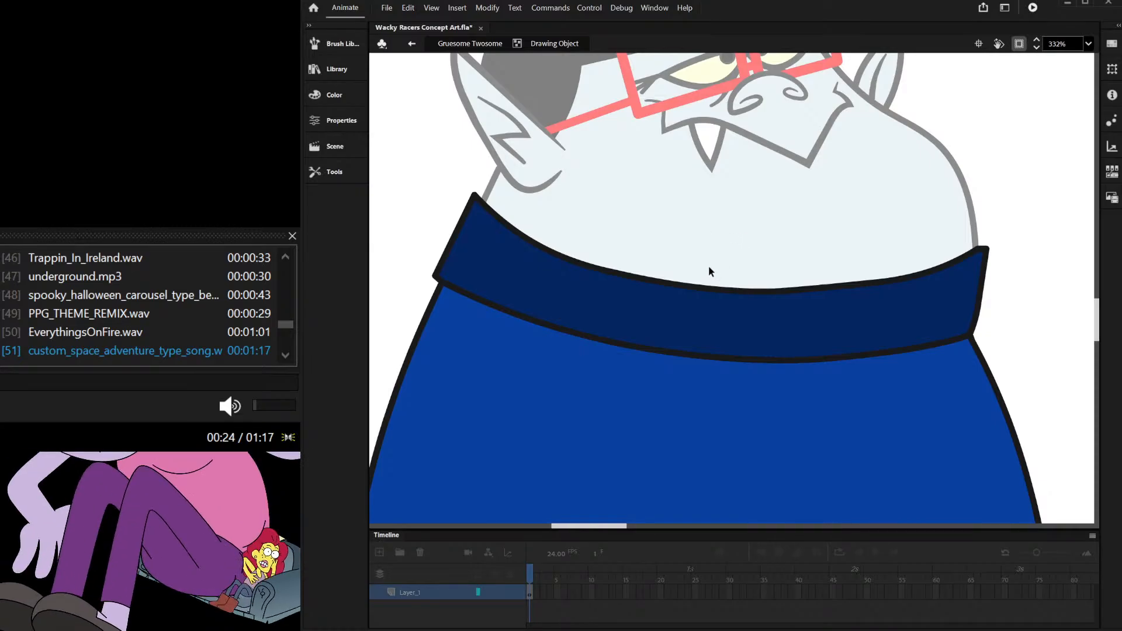
scroll(659, 214, down, 3)
scroll(721, 201, up, 3)
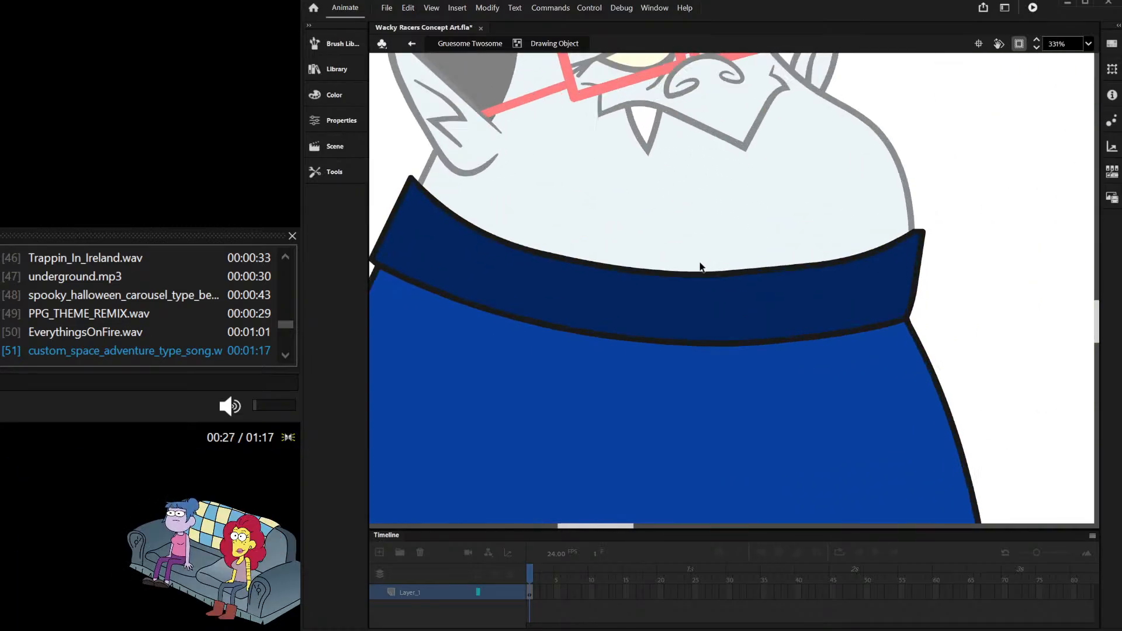
click(681, 279)
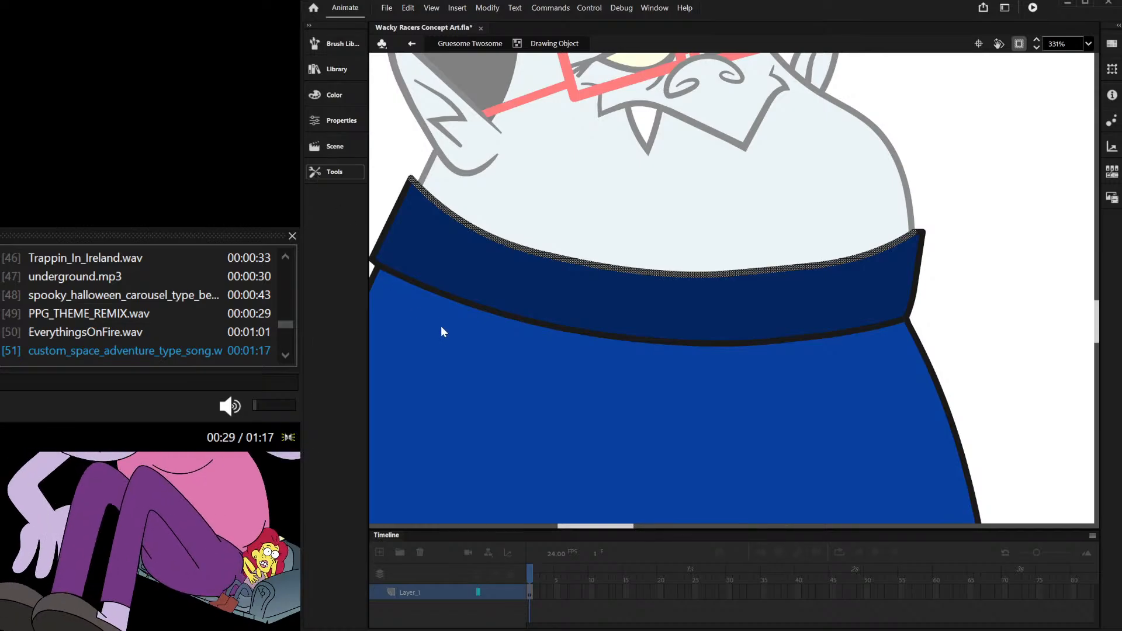
click(1047, 107)
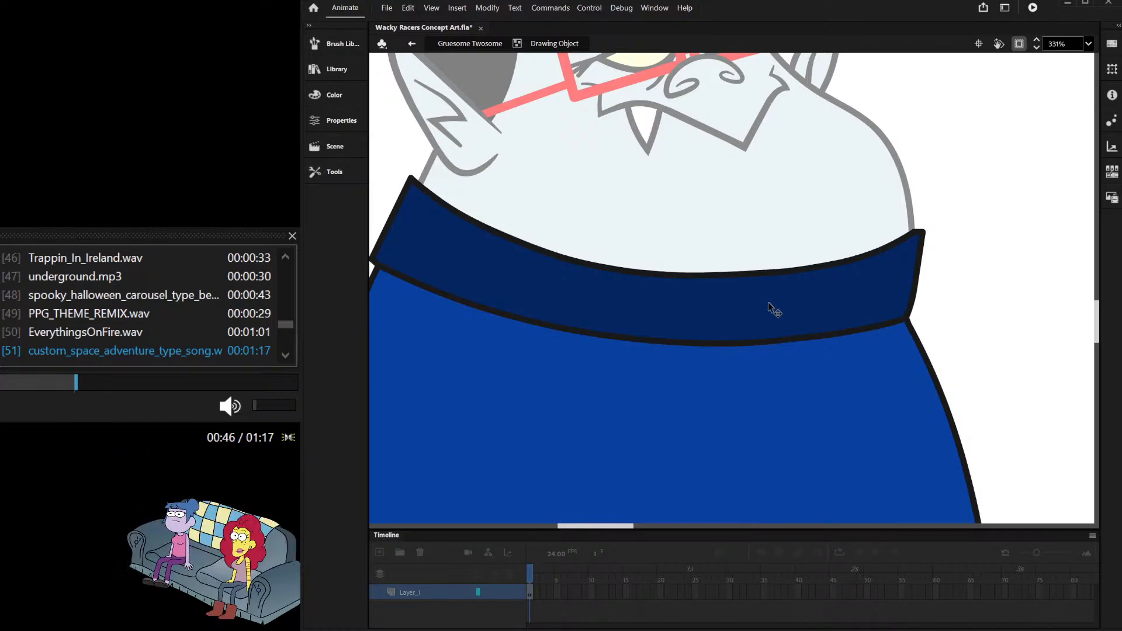
Step: Round the dip in the middle of the collar's upper edge into an even curve below the chin
scroll(768, 303, down, 3)
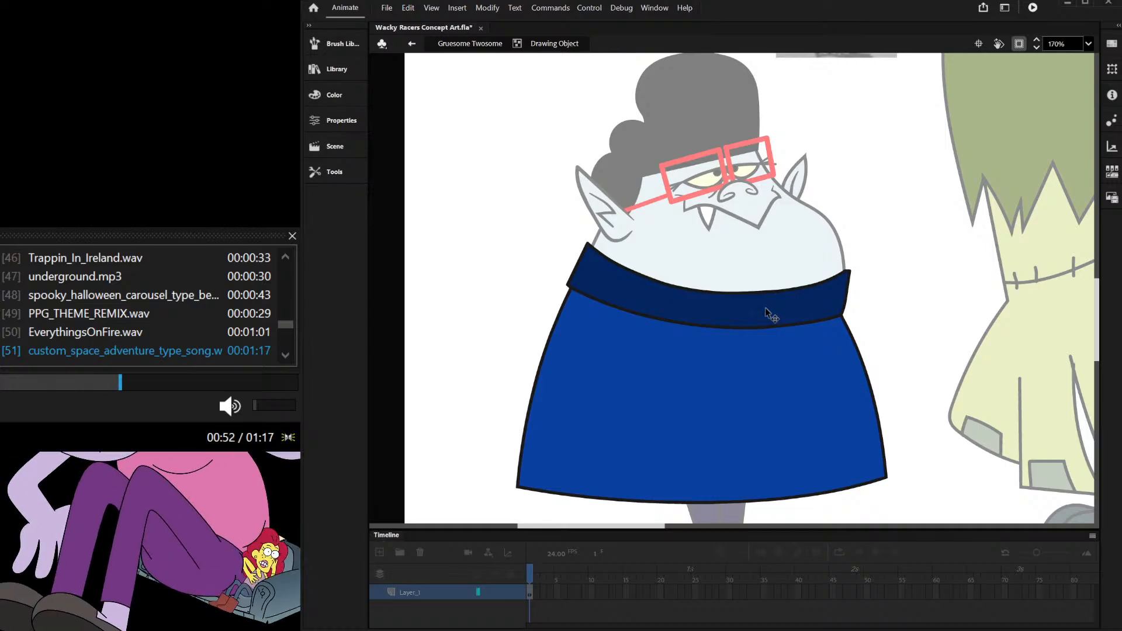
scroll(747, 304, down, 1)
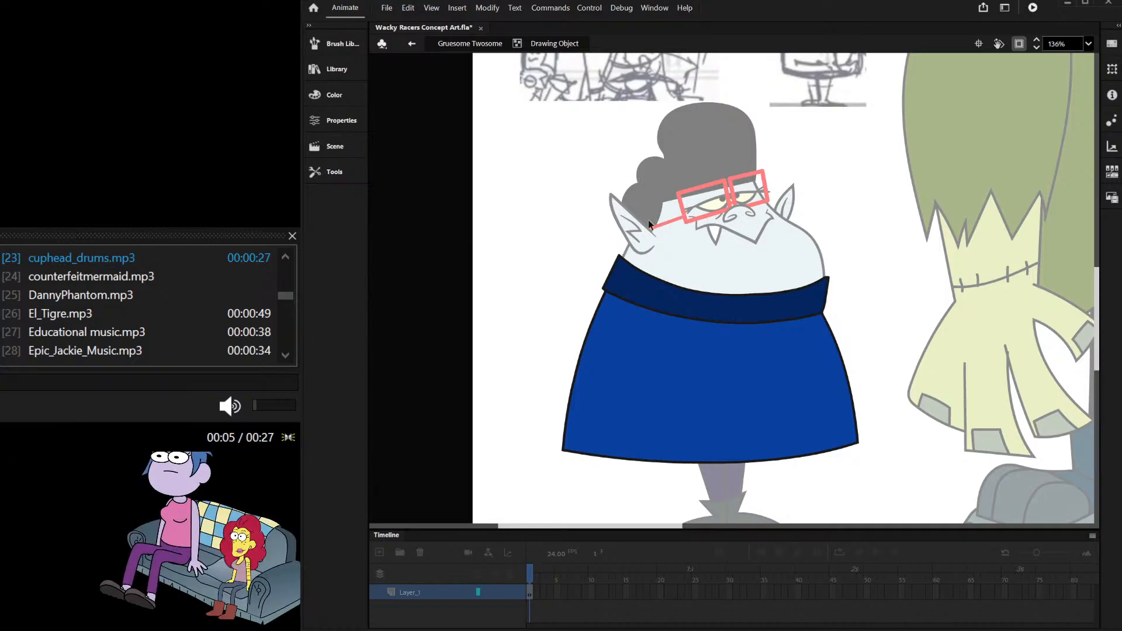
scroll(789, 298, up, 1)
scroll(789, 298, up, 2)
scroll(624, 302, up, 4)
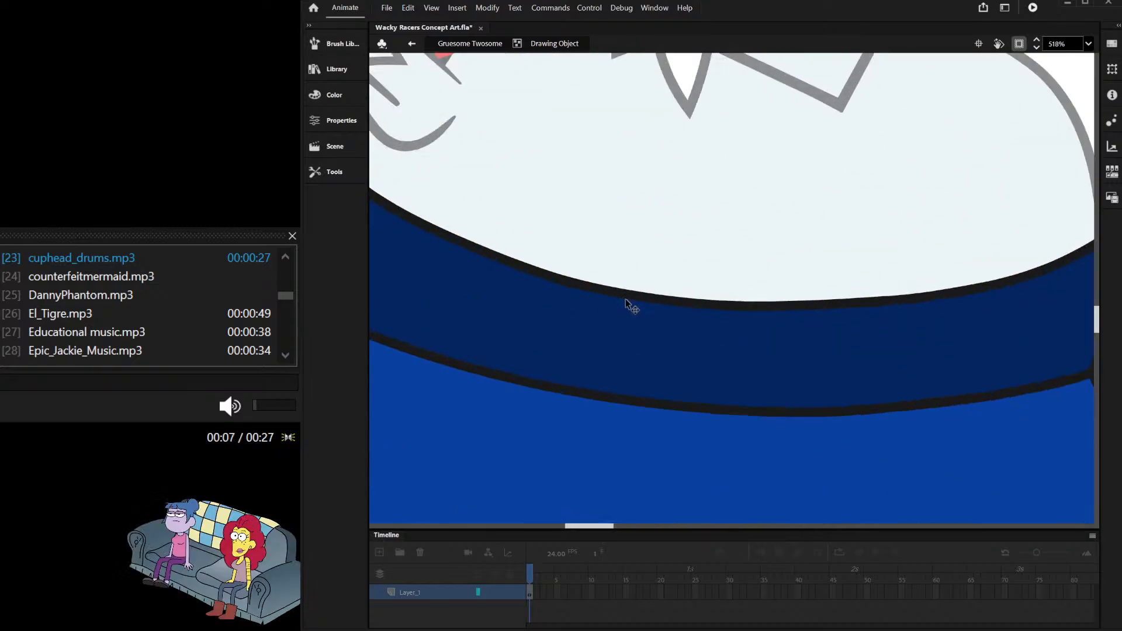
scroll(642, 299, down, 4)
scroll(854, 297, up, 4)
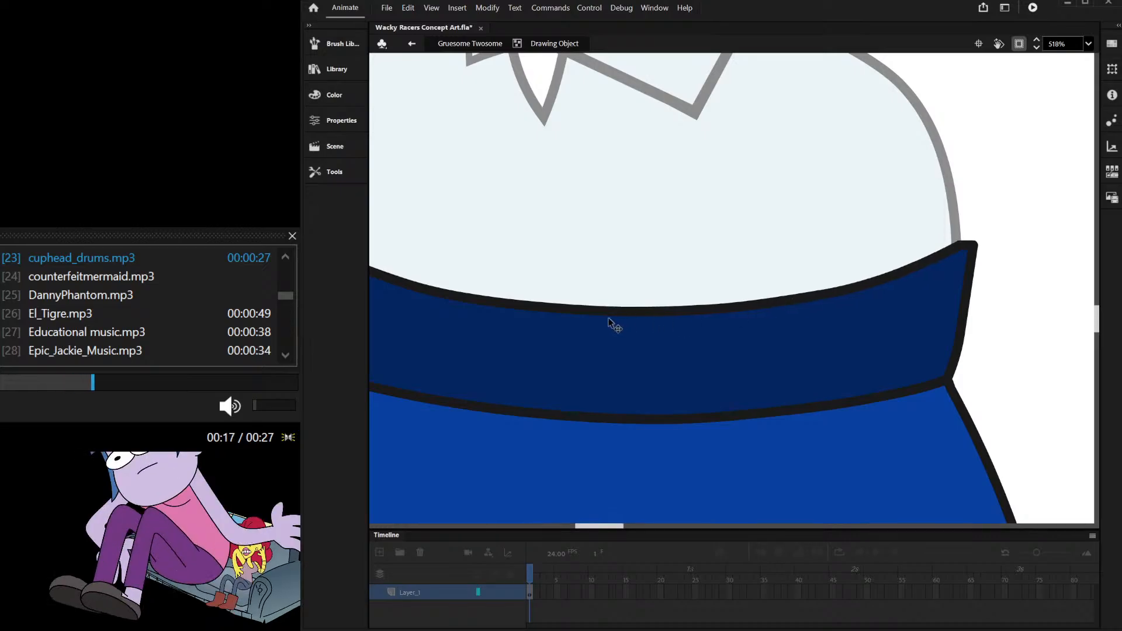
Step: Straighten the collar's upper edge below the near ear and blend it into the curve beneath the chin
scroll(497, 297, down, 2)
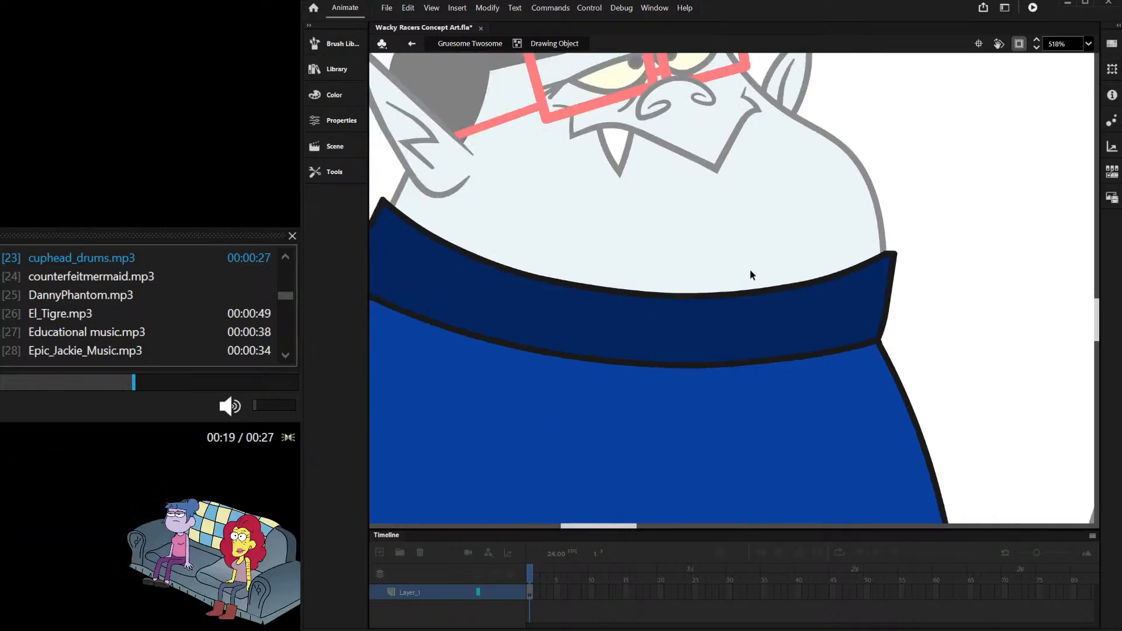
scroll(672, 295, up, 1)
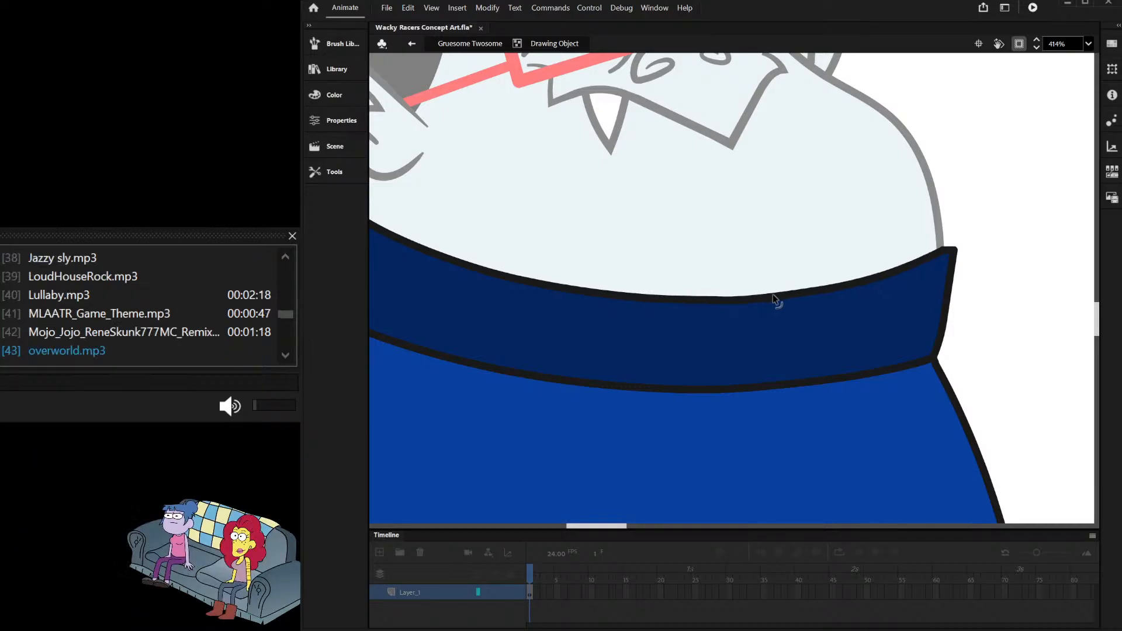
scroll(778, 287, down, 3)
scroll(697, 257, up, 3)
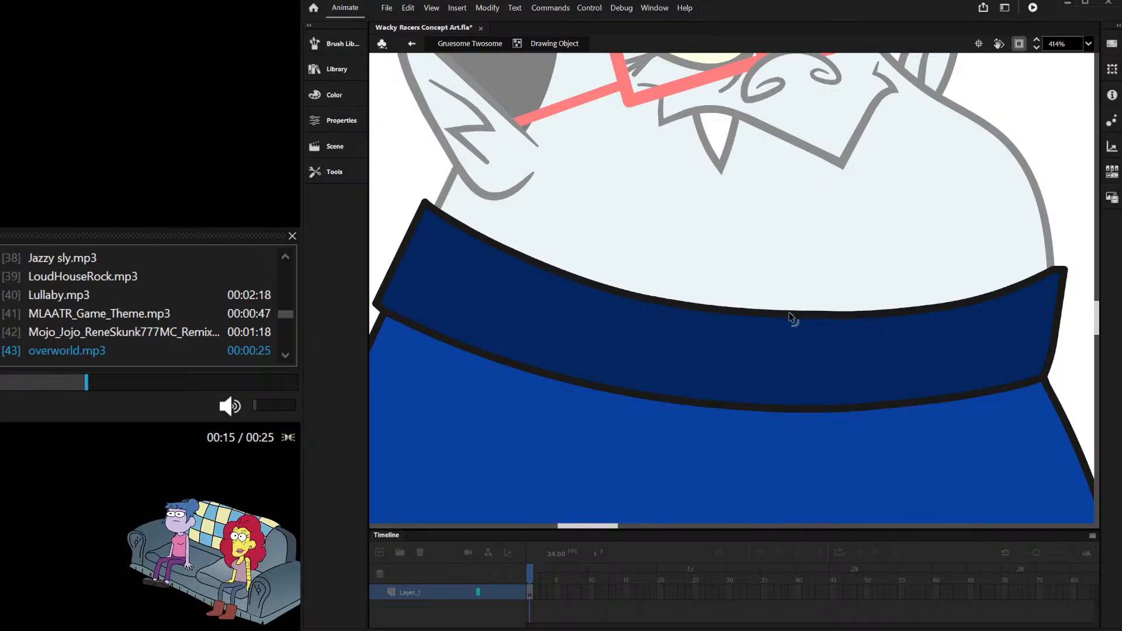
scroll(769, 313, down, 3)
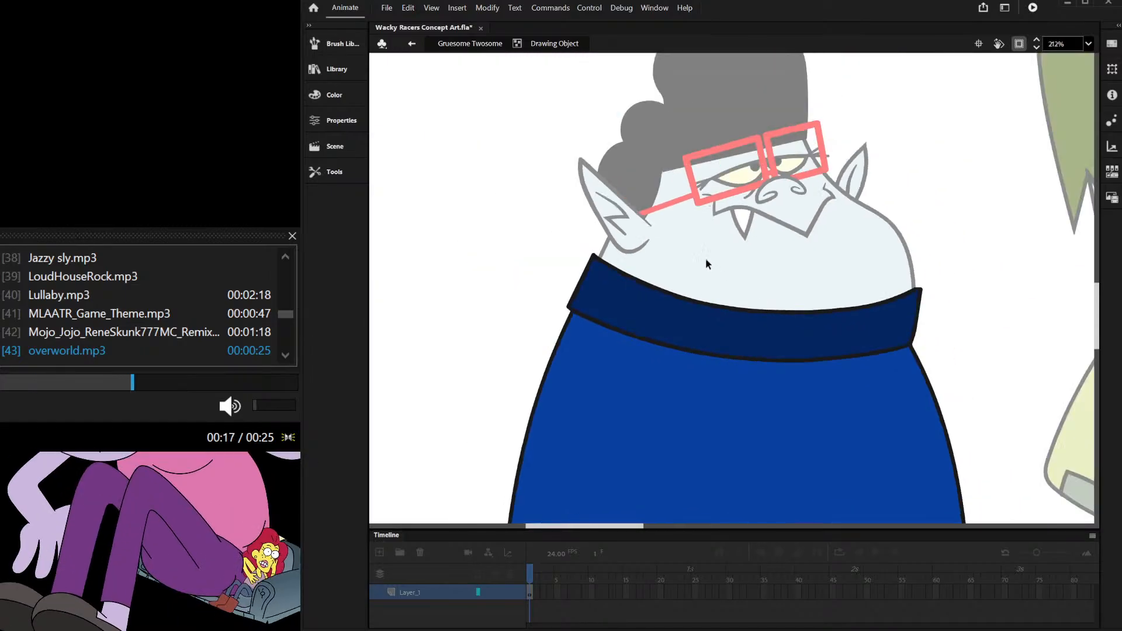
Step: Check the collar's near corner, leave the drawing object and review the vampire beside the sketches and his partner
scroll(719, 252, down, 1)
scroll(606, 248, up, 4)
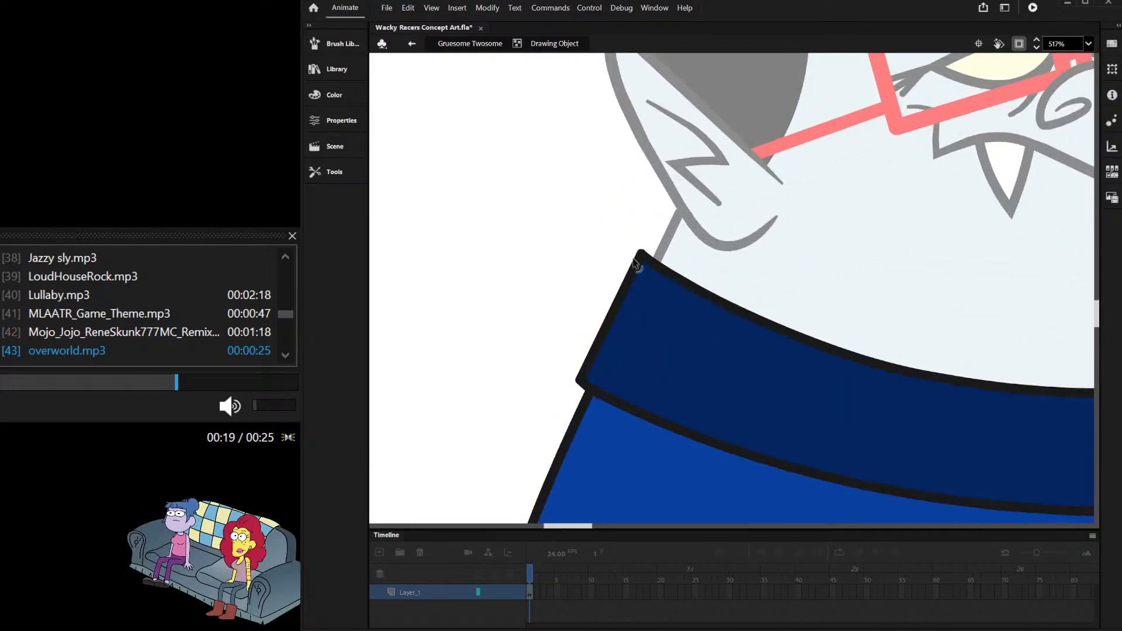
scroll(630, 271, down, 3)
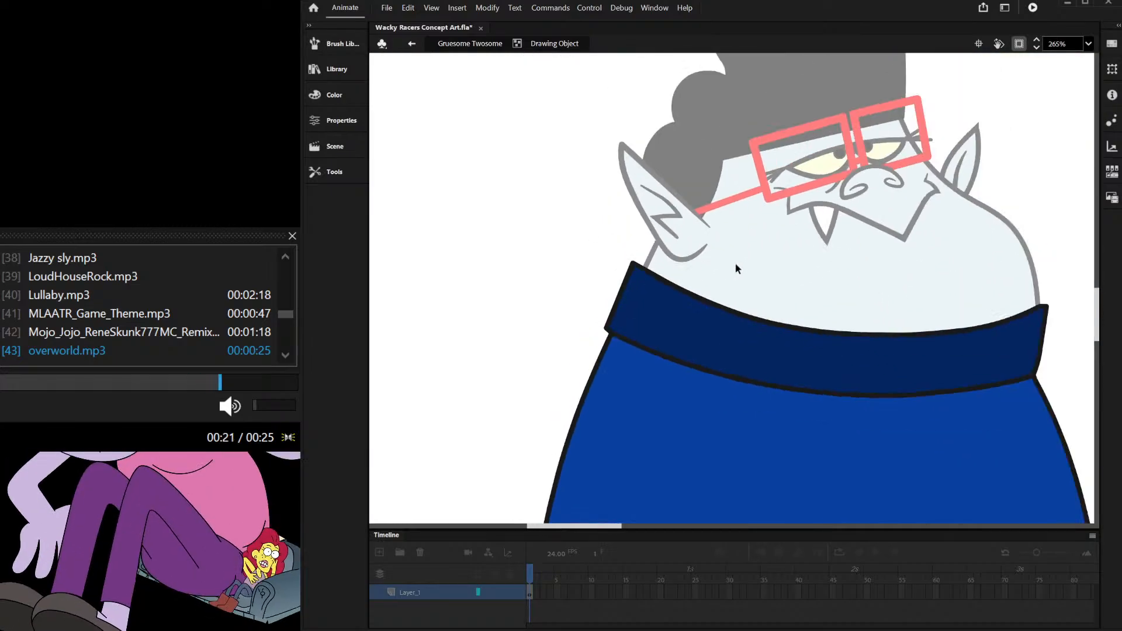
scroll(737, 269, down, 3)
double_click(932, 181)
scroll(836, 148, down, 1)
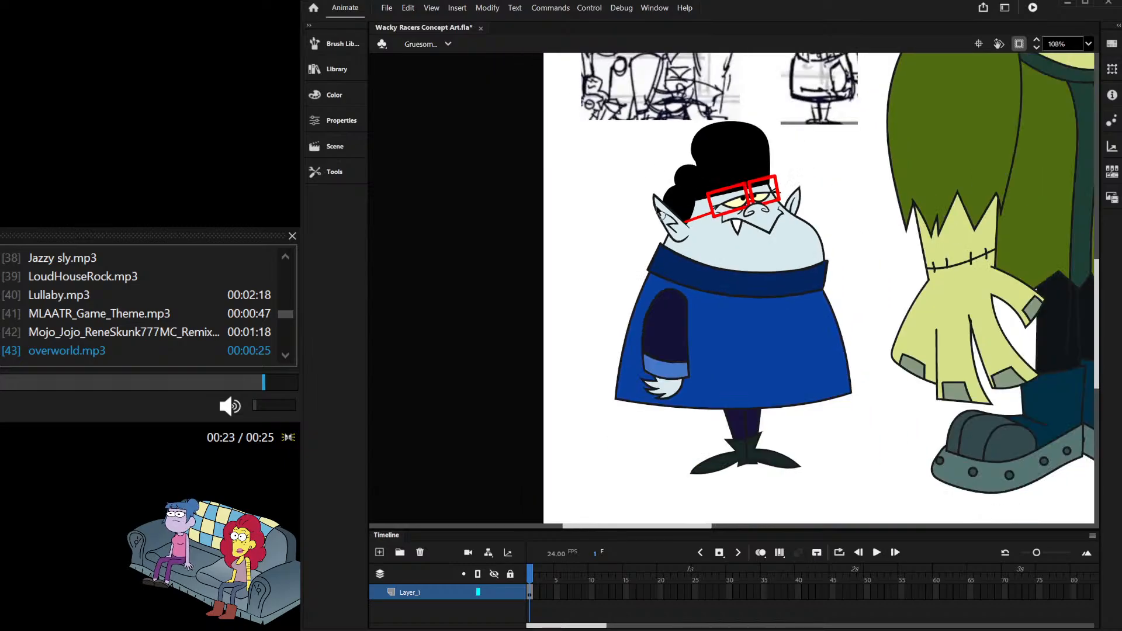
scroll(663, 279, down, 2)
scroll(662, 279, up, 4)
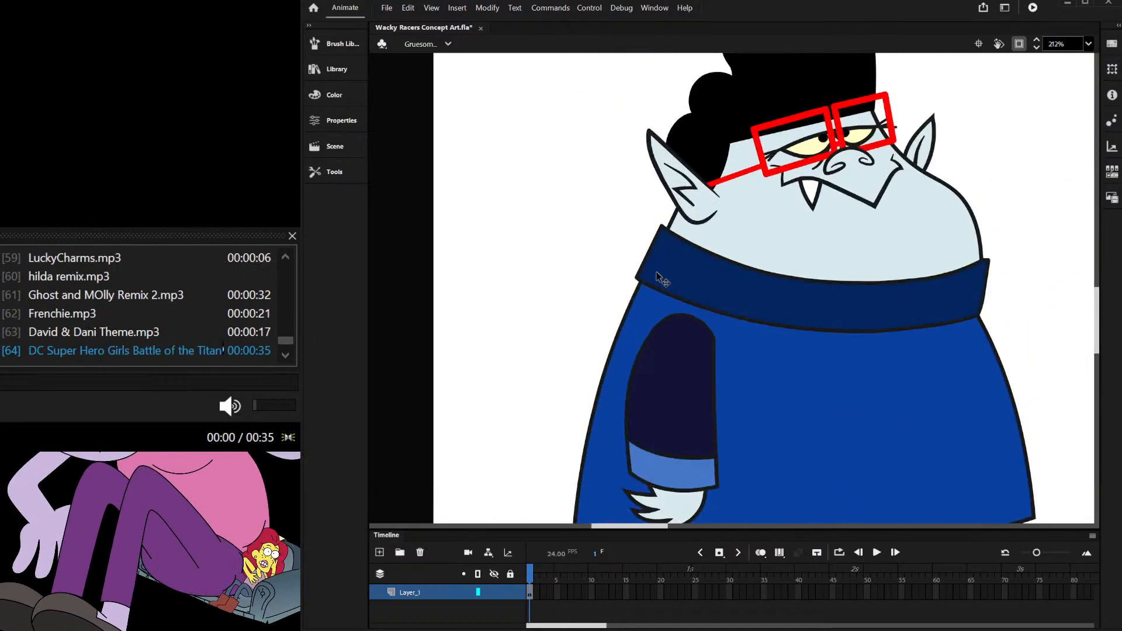
scroll(662, 280, down, 5)
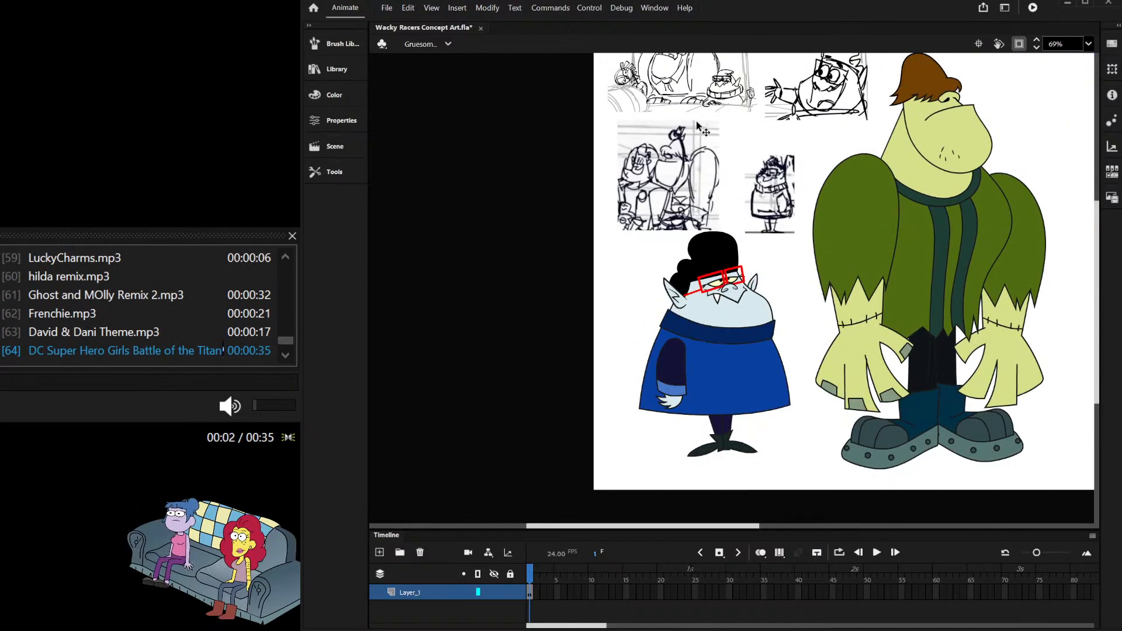
Step: Bow the collar's near side edge outward and round its top corner up behind the neck
scroll(643, 321, up, 11)
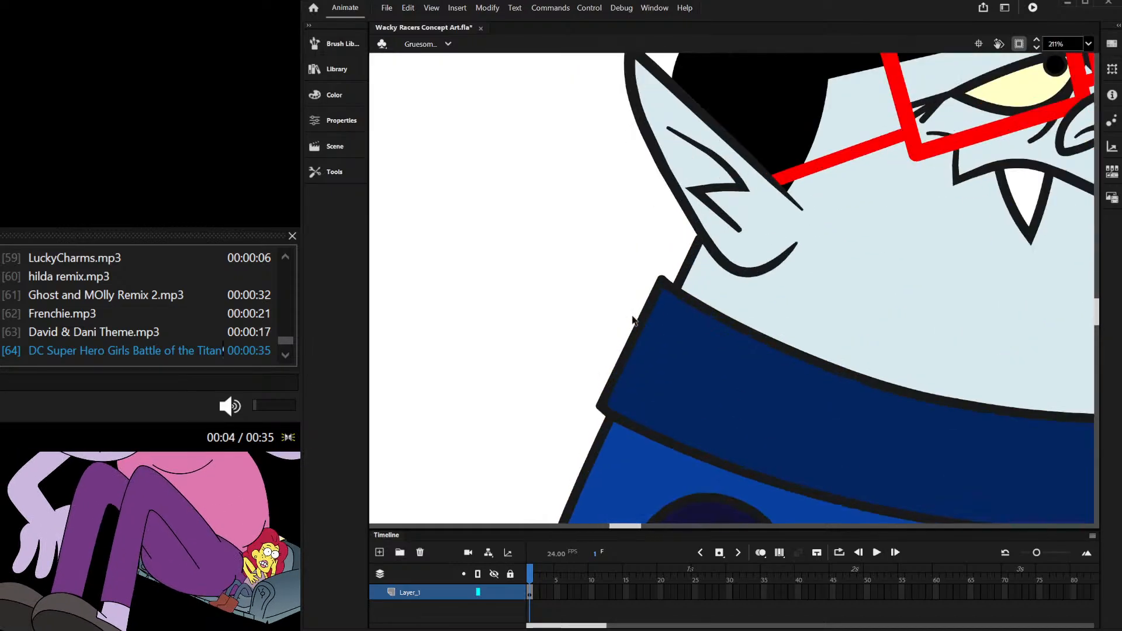
drag(641, 319, 641, 311)
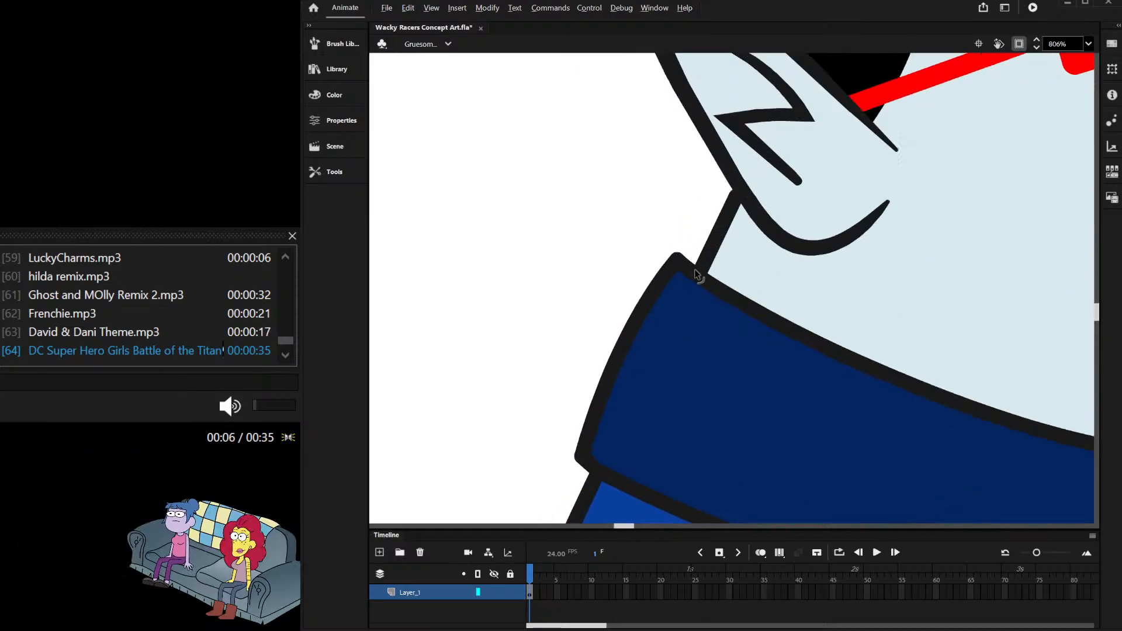
drag(697, 275, 692, 256)
drag(698, 241, 709, 266)
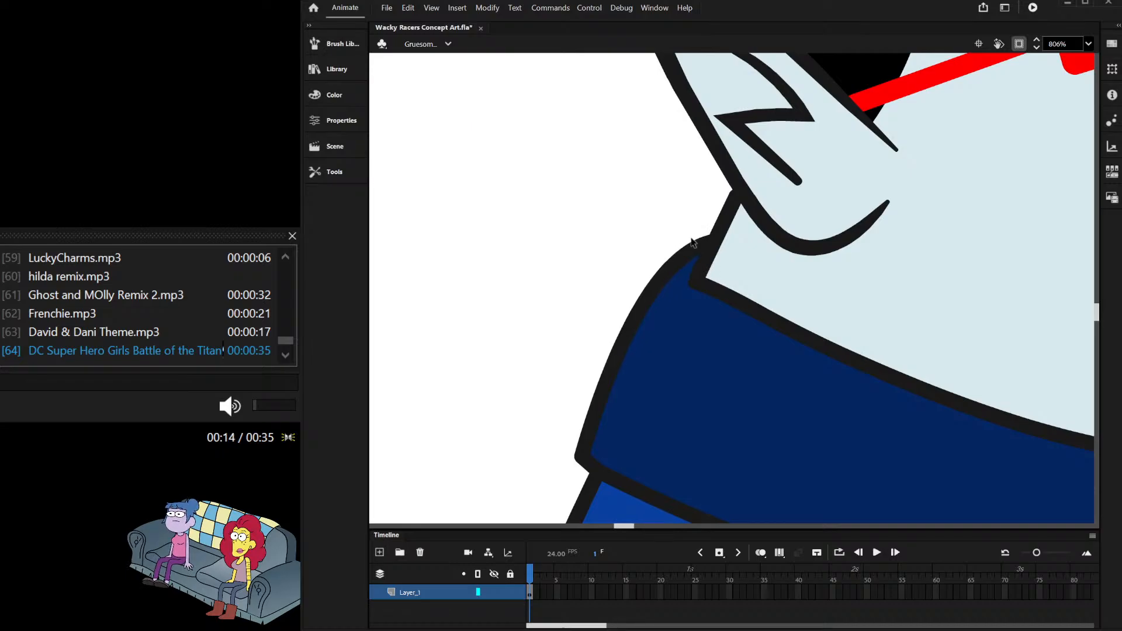
Step: Smooth the collar's rounded near top corner behind the neck and check its upper edge across to the far cheek
scroll(649, 292, down, 3)
scroll(672, 292, up, 3)
drag(674, 291, 673, 297)
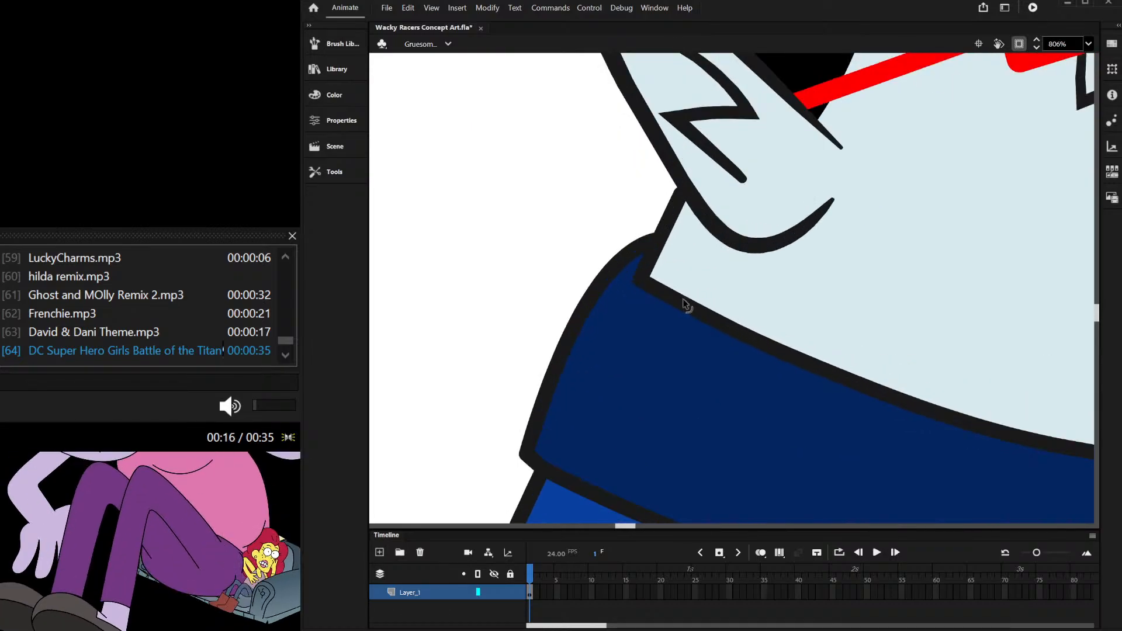
scroll(683, 299, down, 3)
scroll(769, 341, up, 2)
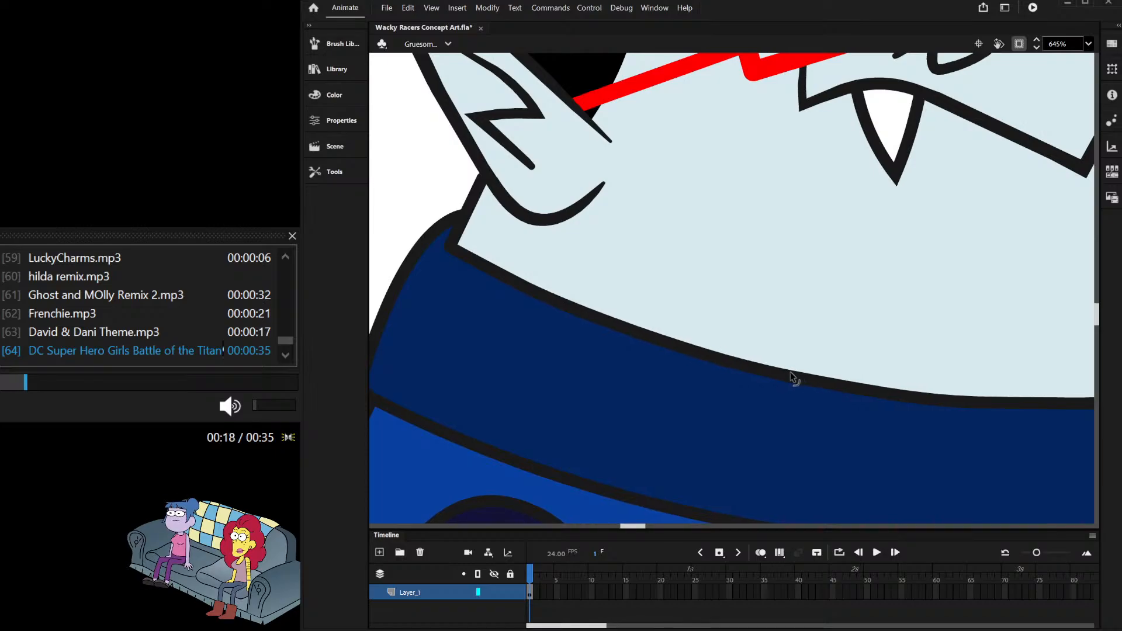
scroll(778, 362, down, 3)
scroll(767, 350, up, 3)
scroll(924, 368, down, 3)
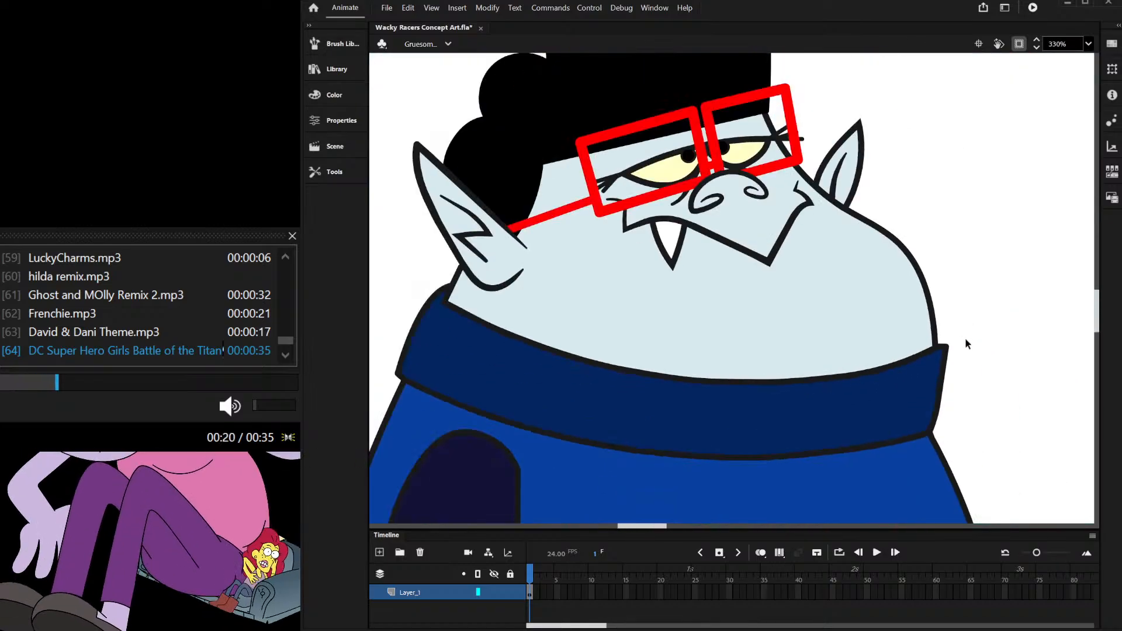
Step: Round the collar's far top corner up behind the vampire's cheek
scroll(967, 344, up, 4)
mouse_move(908, 357)
mouse_down()
mouse_move(917, 312)
mouse_move(921, 320)
mouse_up()
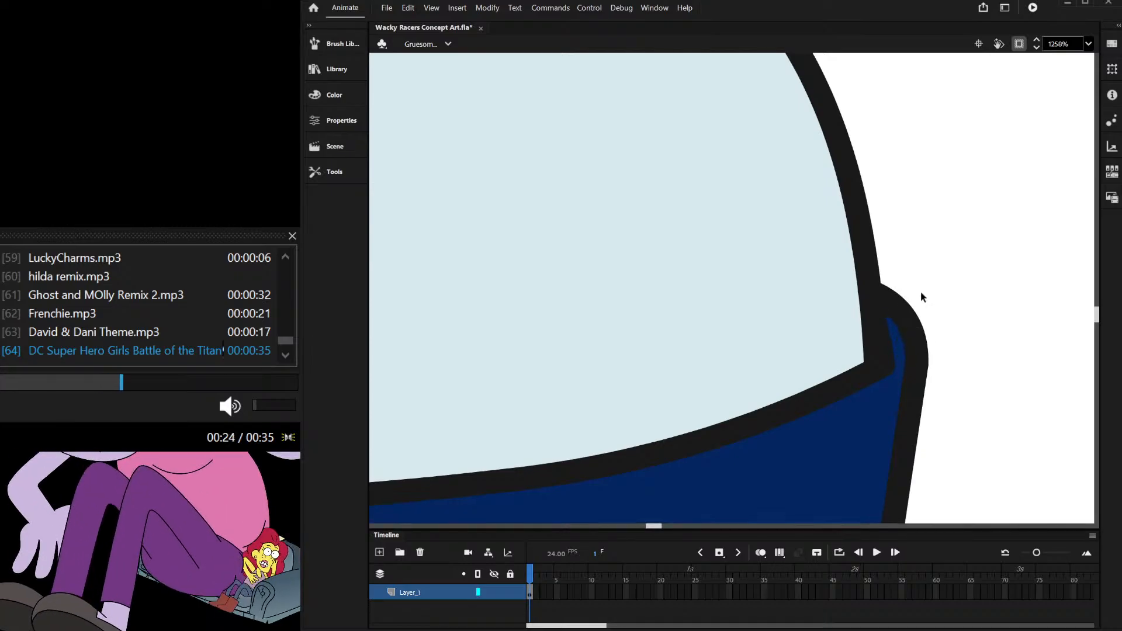
scroll(920, 292, down, 5)
Step: Check both lower ends of the collar and pull its near lower corner slightly inward above the shoulder
scroll(514, 337, up, 3)
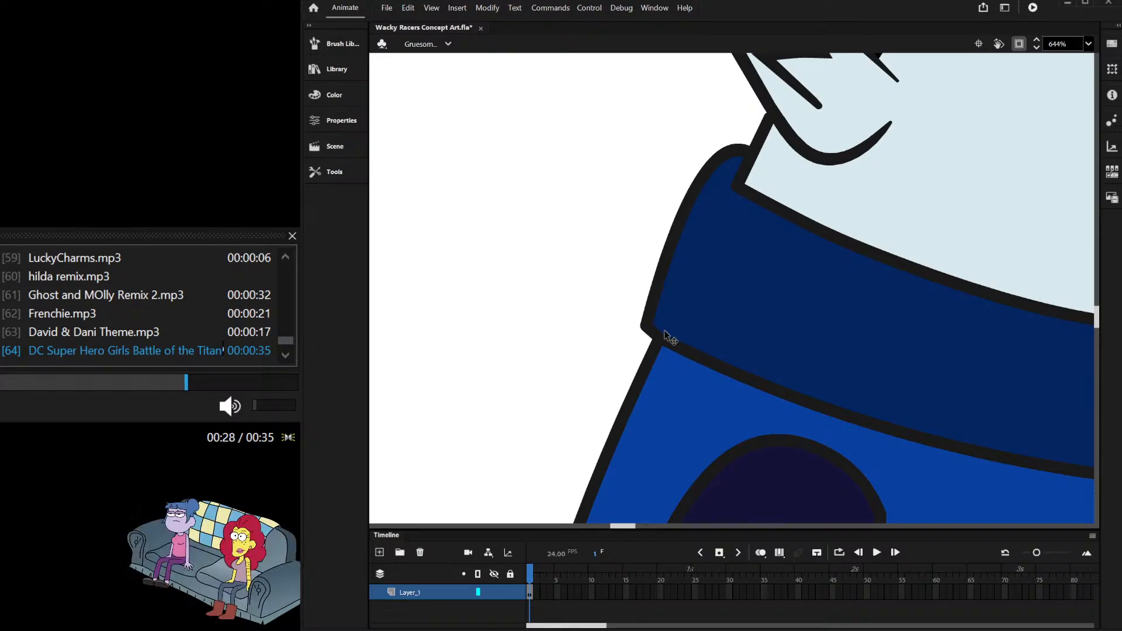
scroll(572, 265, down, 4)
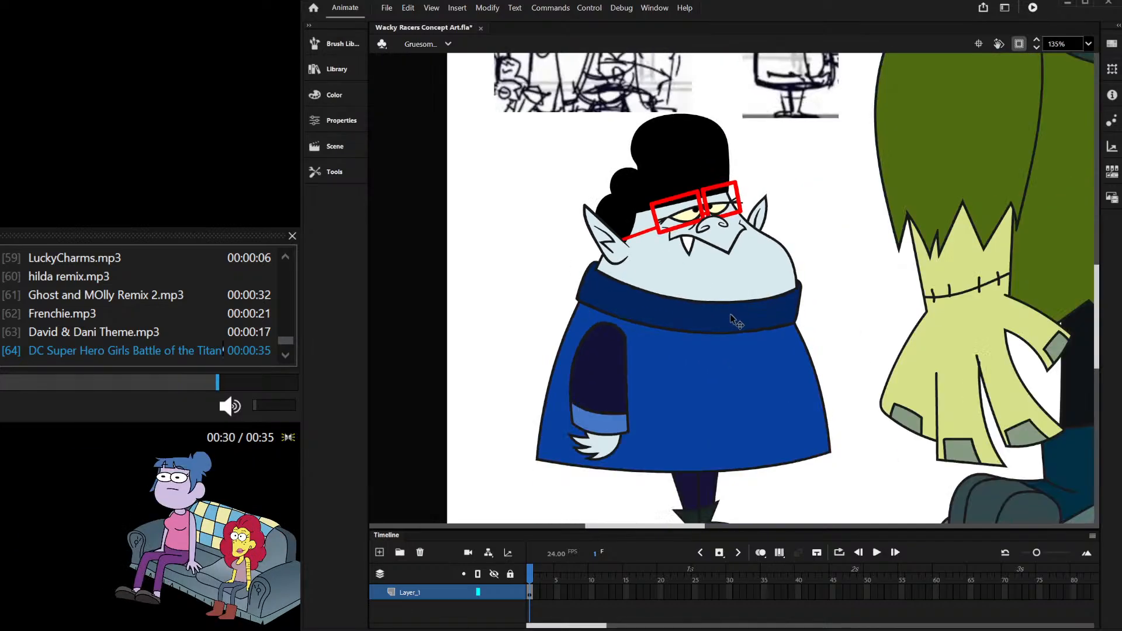
scroll(730, 314, up, 3)
scroll(881, 272, down, 3)
scroll(881, 273, up, 4)
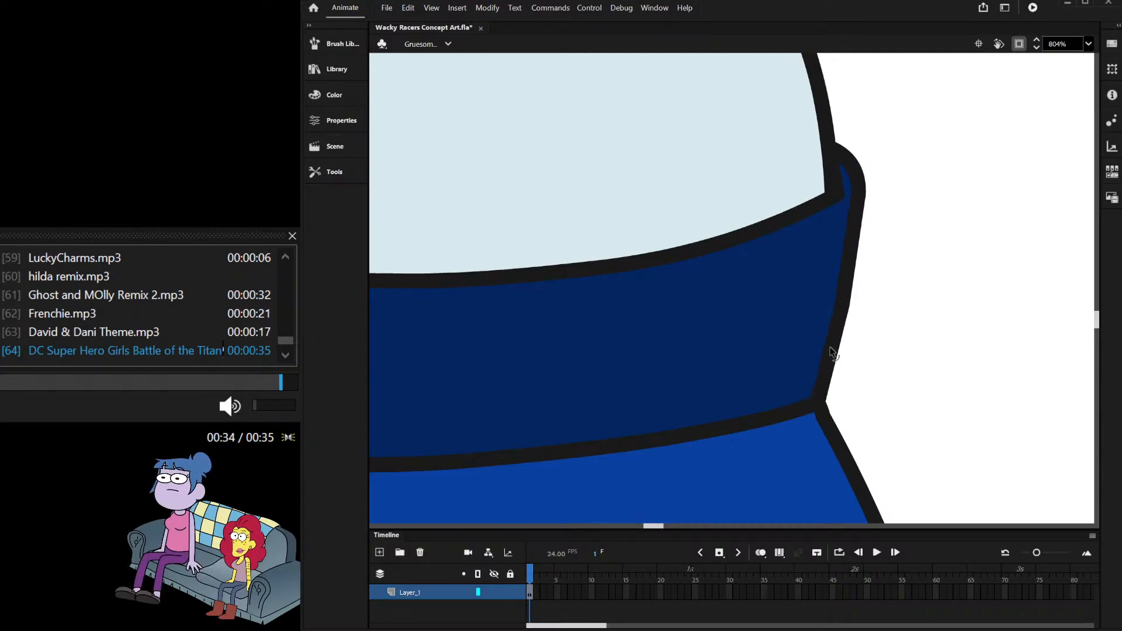
scroll(870, 321, down, 3)
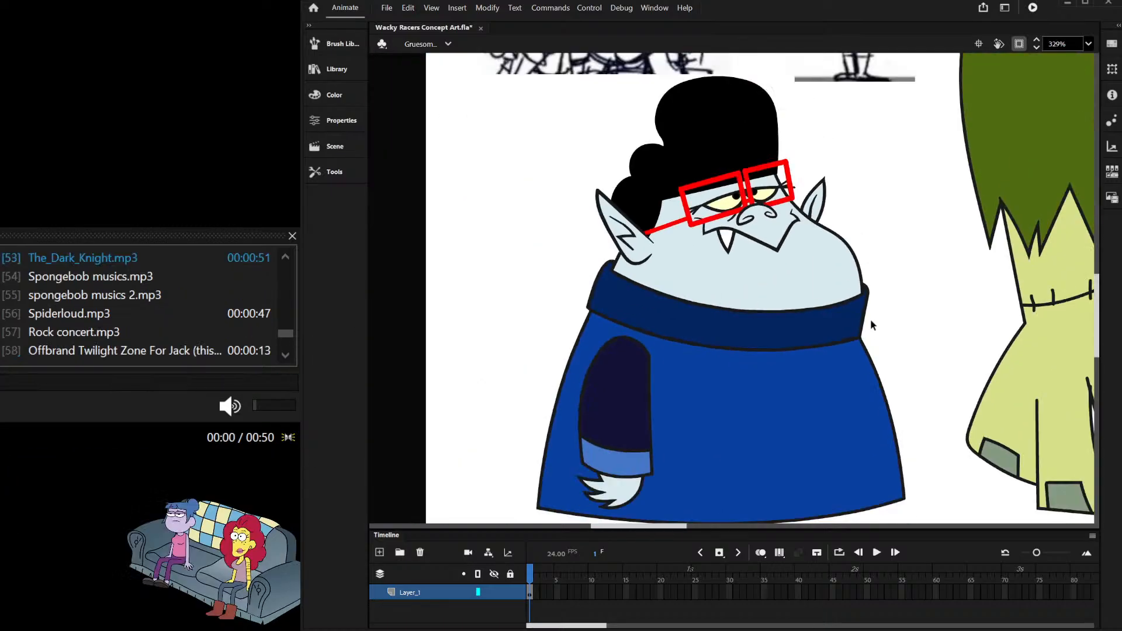
scroll(569, 281, up, 2)
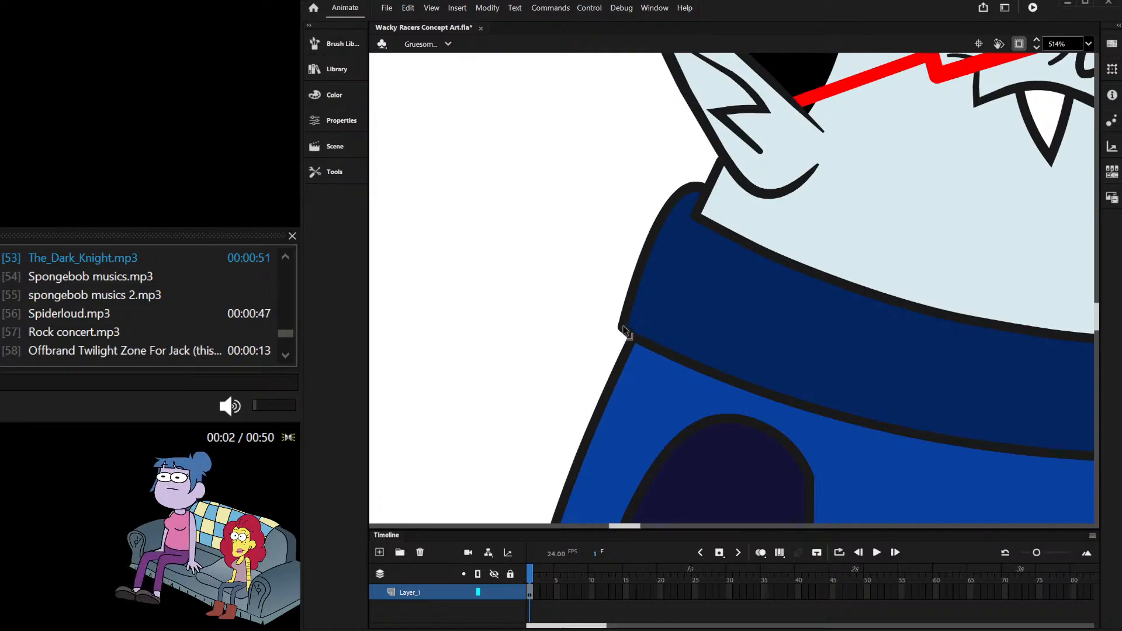
drag(624, 328, 627, 326)
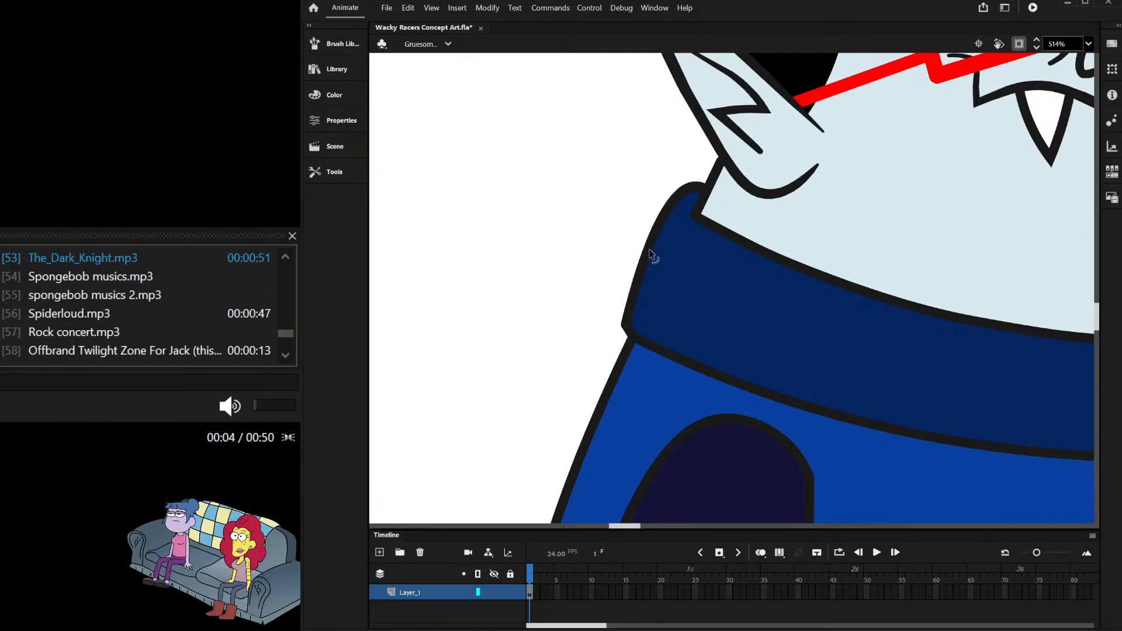
scroll(650, 244, down, 3)
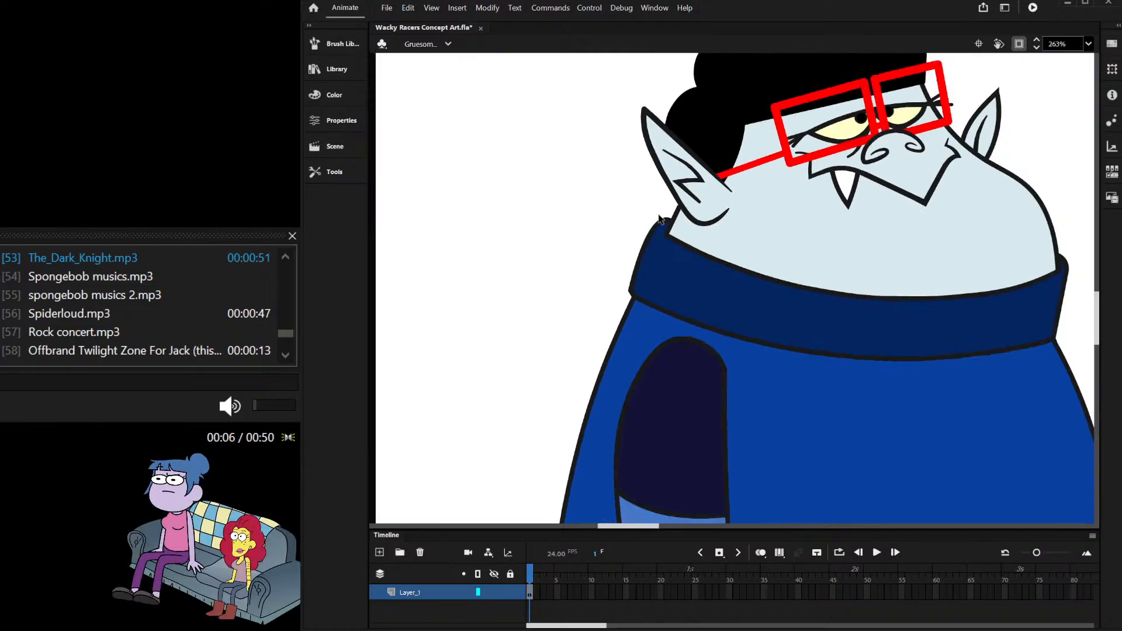
Step: Fill the vampire's sleeve, cuff, sweater body and collar with orange
scroll(659, 219, down, 4)
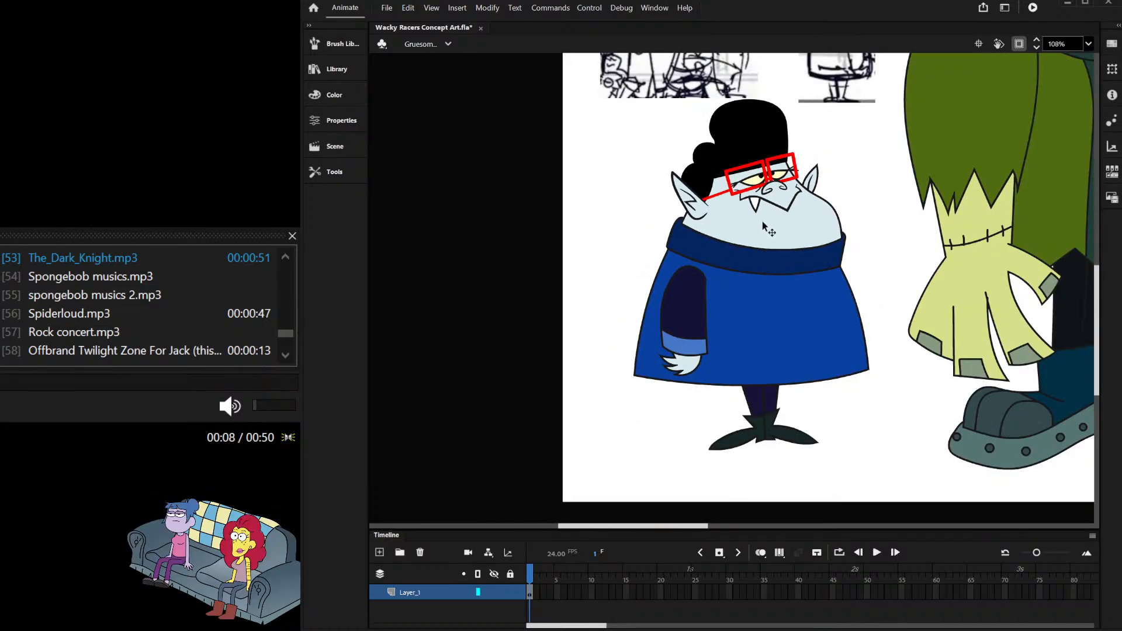
scroll(732, 235, down, 2)
scroll(821, 139, up, 2)
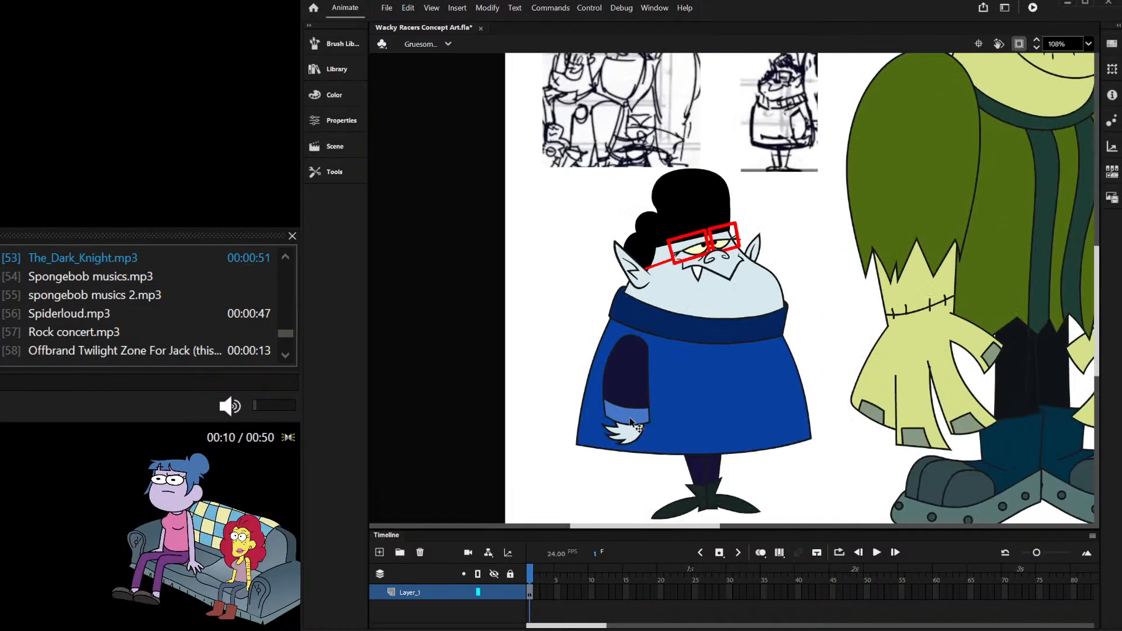
scroll(633, 423, up, 2)
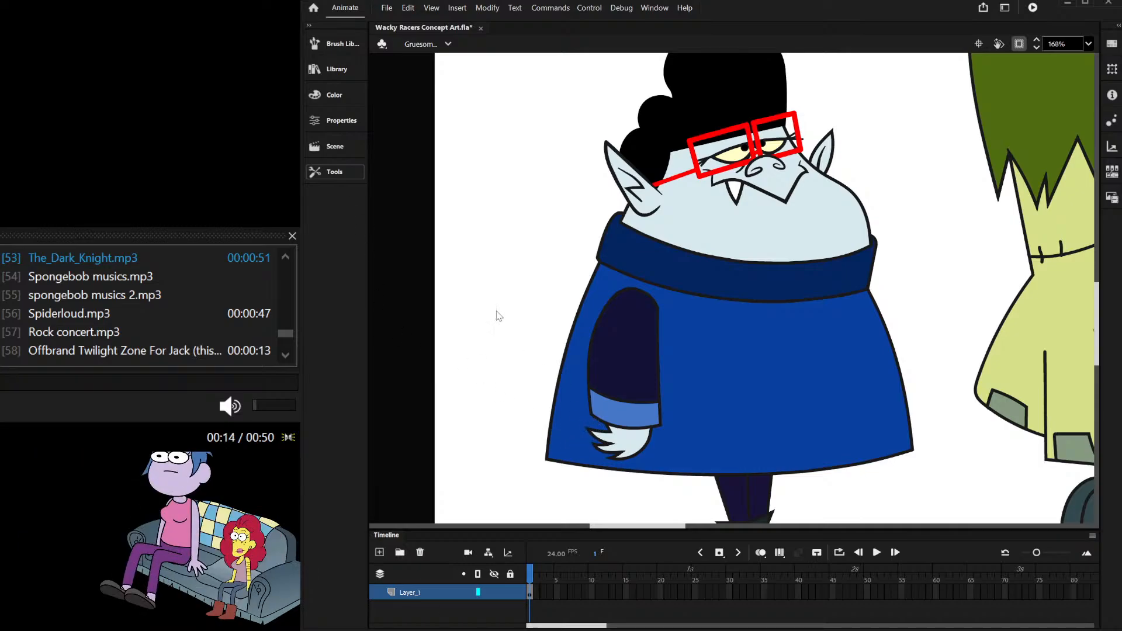
click(622, 351)
click(625, 406)
click(671, 401)
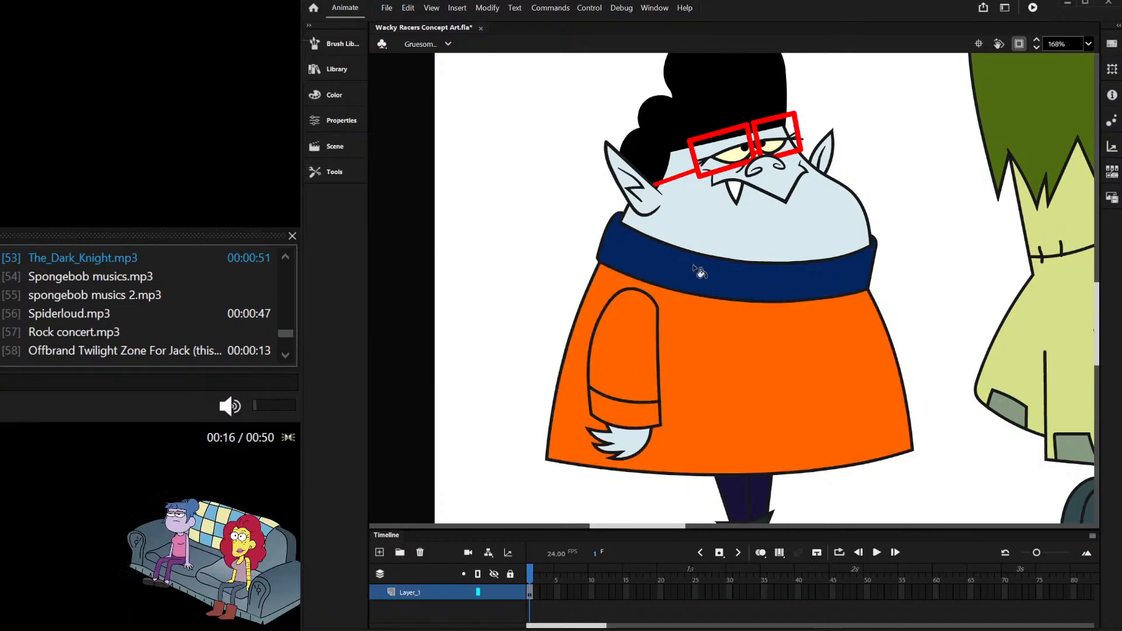
click(695, 268)
scroll(689, 255, down, 3)
scroll(675, 307, down, 1)
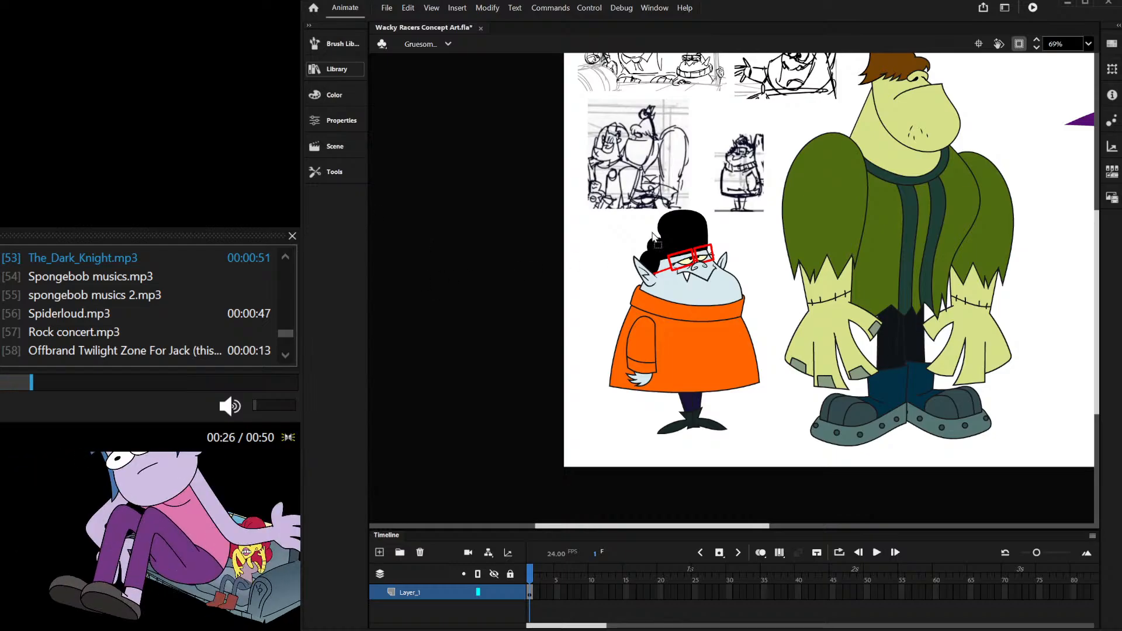
Step: Paste the yellow sweater reference photo, scale it down to fit the artboard and place it beside the vampire
key(ctrl+v)
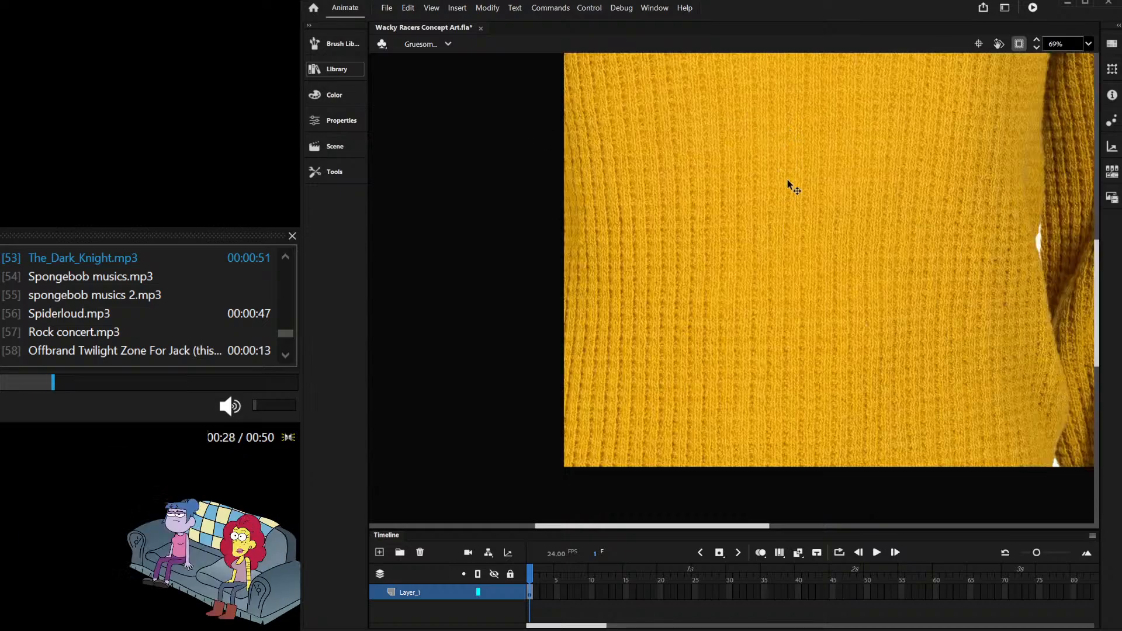
scroll(789, 182, down, 3)
click(388, 183)
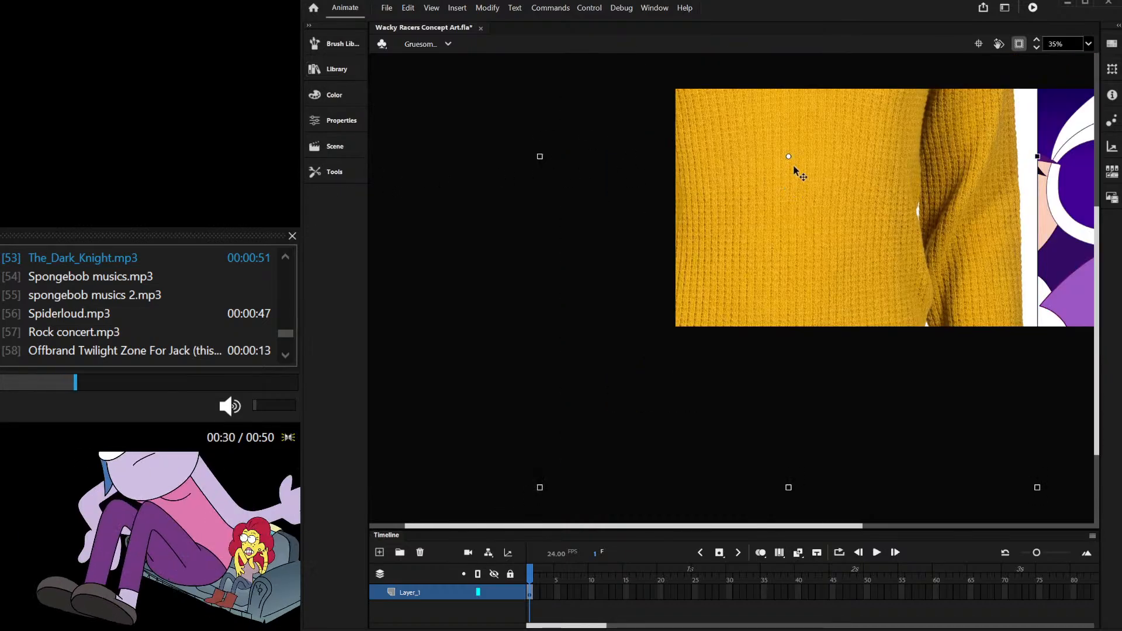
scroll(814, 183, down, 2)
scroll(847, 130, up, 2)
scroll(842, 270, down, 2)
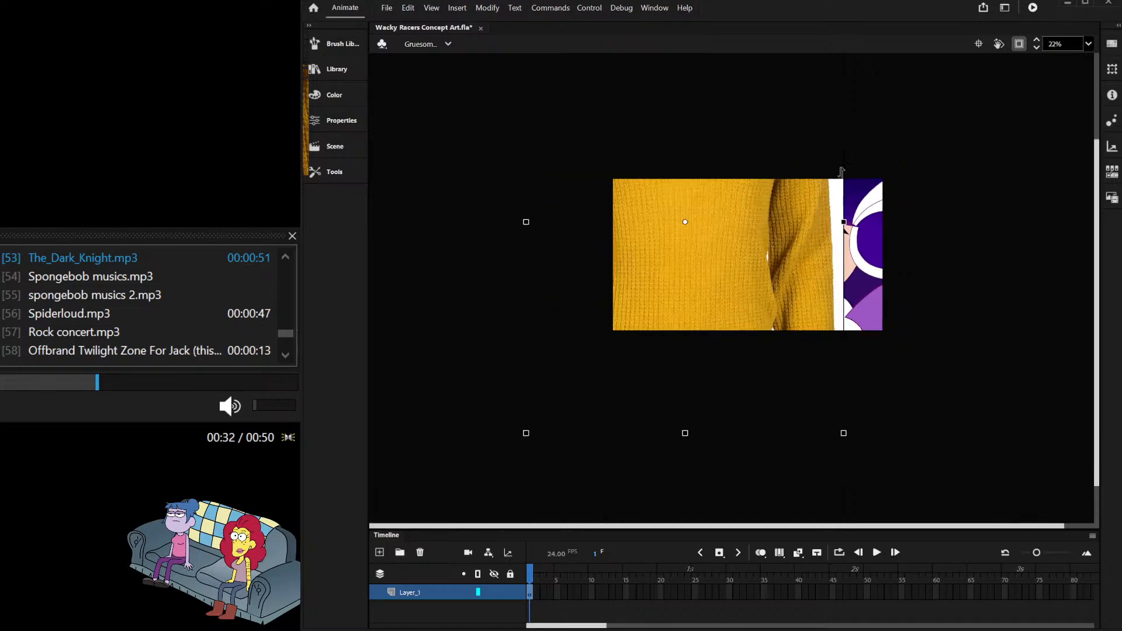
drag(844, 432, 714, 261)
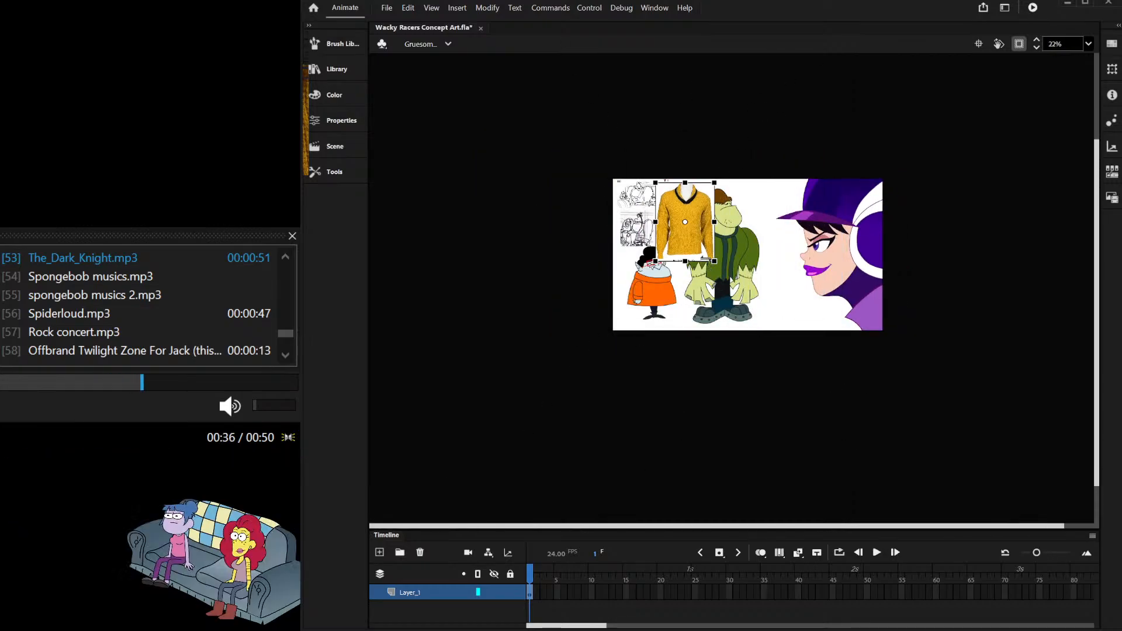
scroll(688, 258, up, 3)
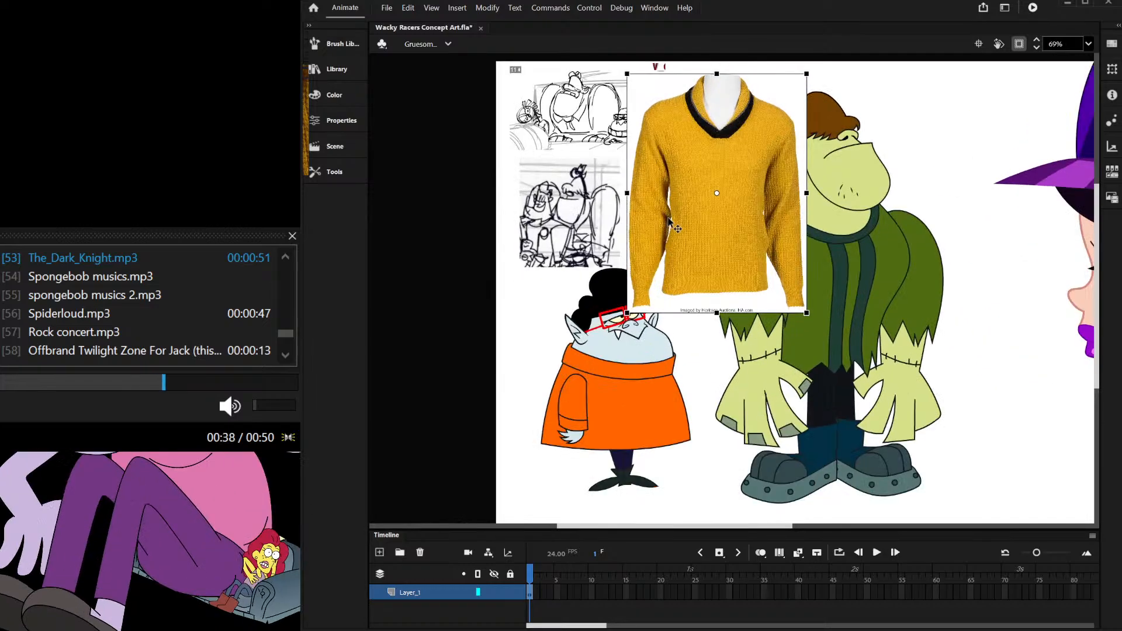
drag(694, 253, 727, 321)
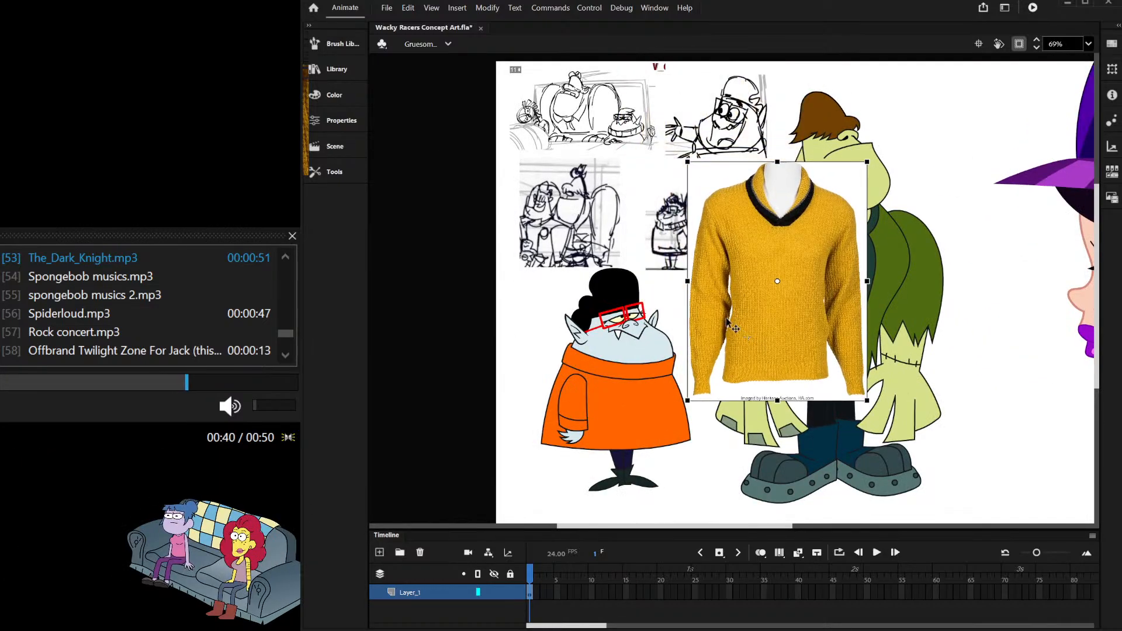
Step: Sample the golden yellow from the sweater photo and delete the photo
click(381, 206)
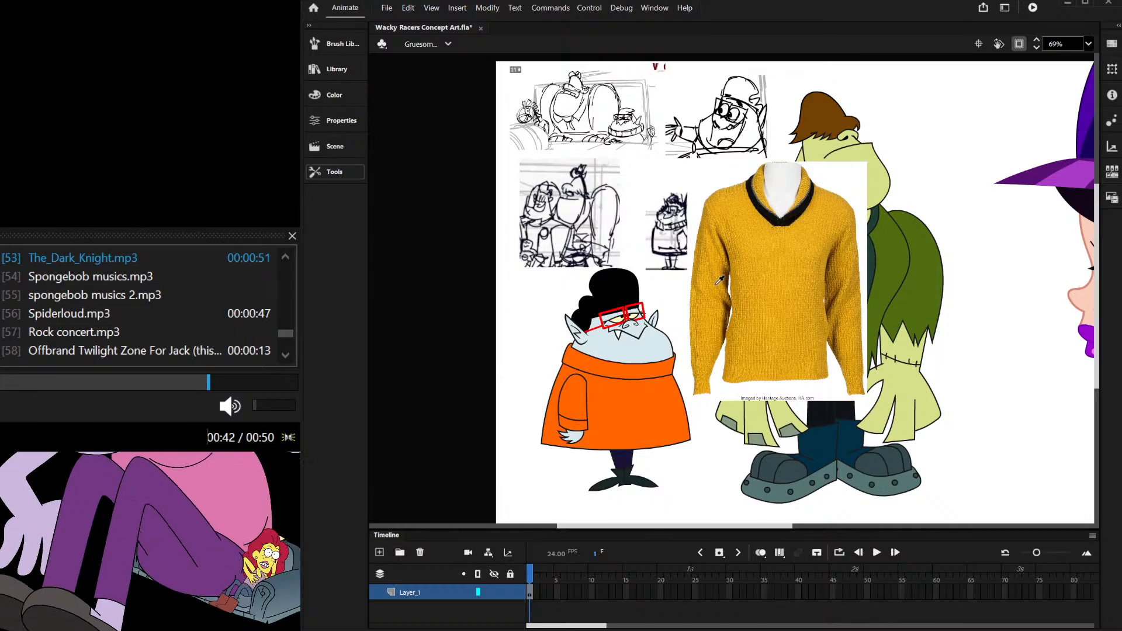
click(778, 286)
key(Delete)
Step: Examine the orange sweater and black hair against the reference sketches and the vampire's partner
scroll(579, 444, up, 2)
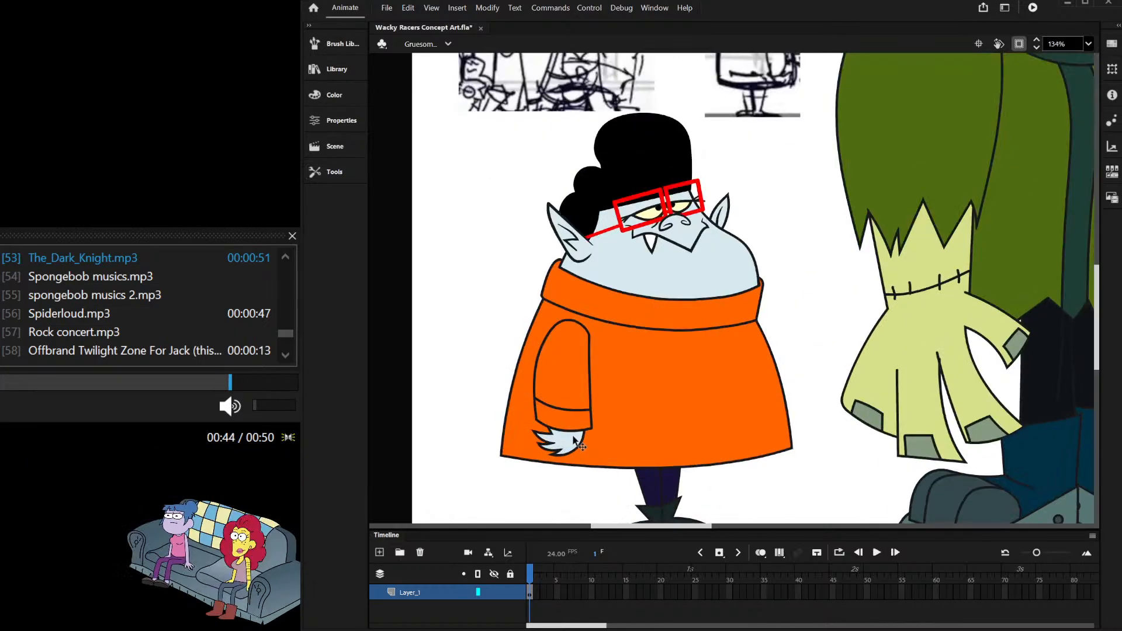
scroll(608, 363, down, 2)
scroll(602, 354, up, 1)
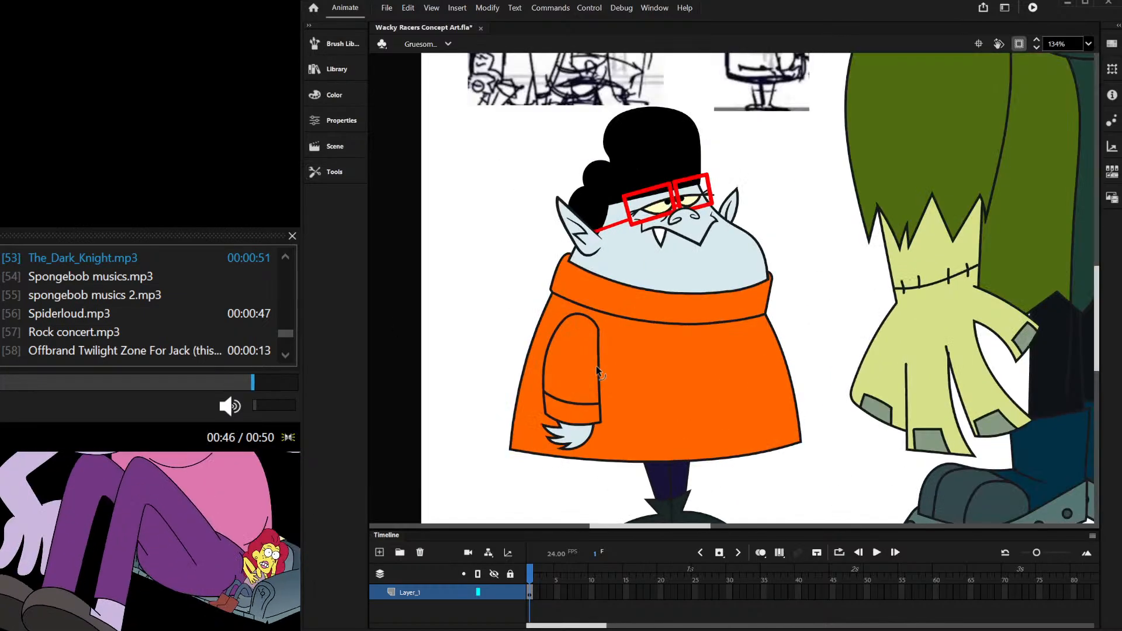
scroll(595, 341, down, 1)
scroll(595, 381, up, 1)
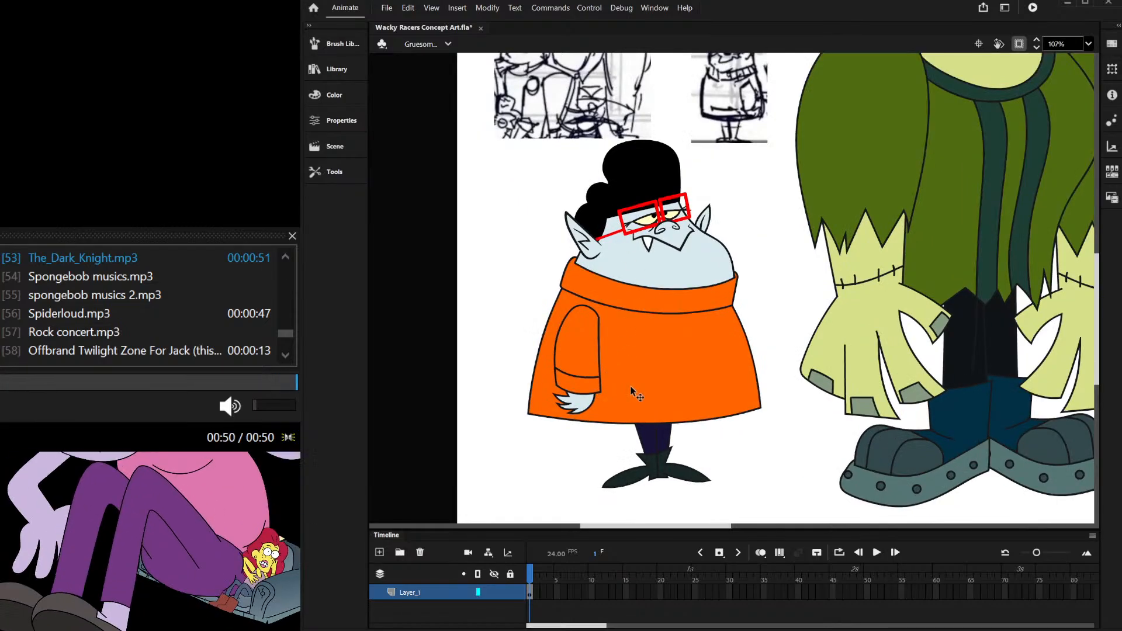
scroll(630, 386, down, 1)
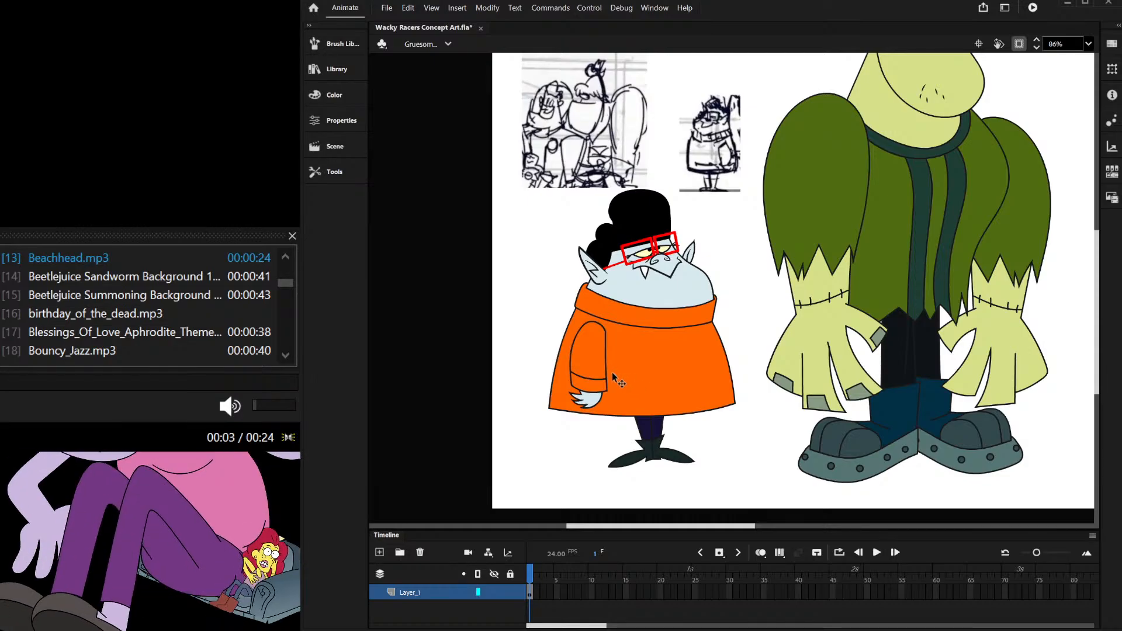
scroll(633, 247, up, 3)
scroll(633, 246, down, 2)
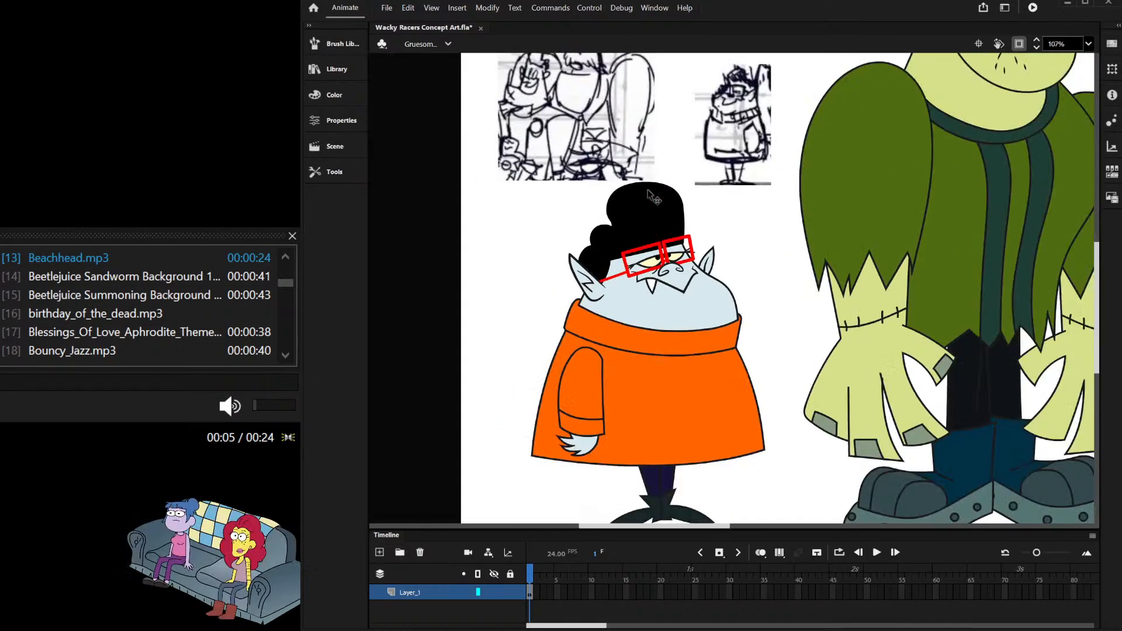
scroll(672, 209, up, 2)
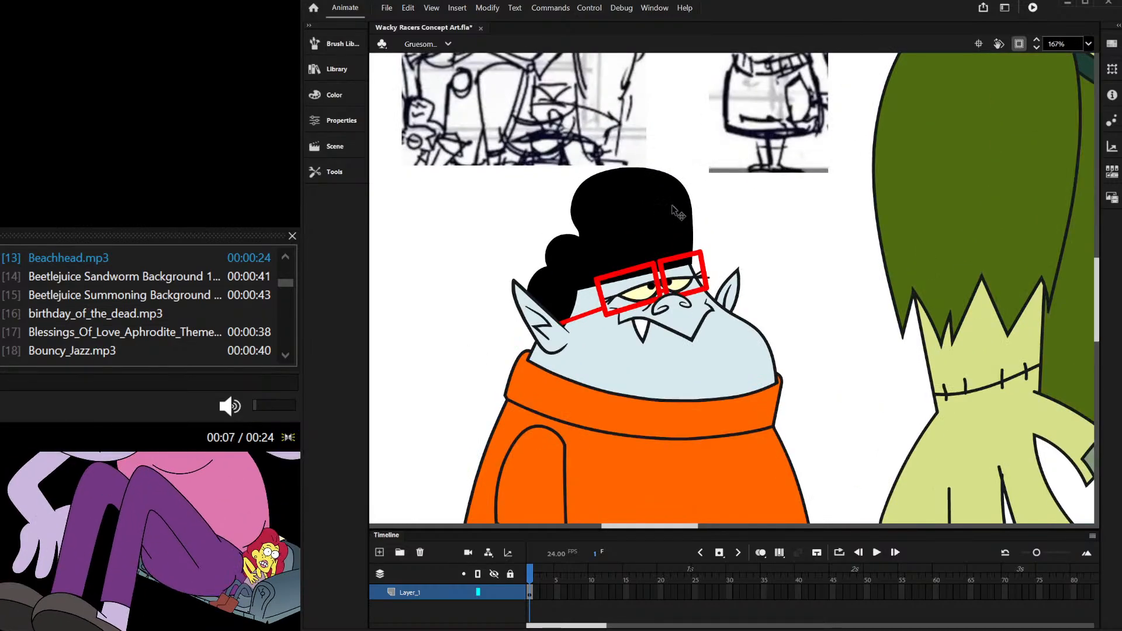
scroll(675, 213, down, 2)
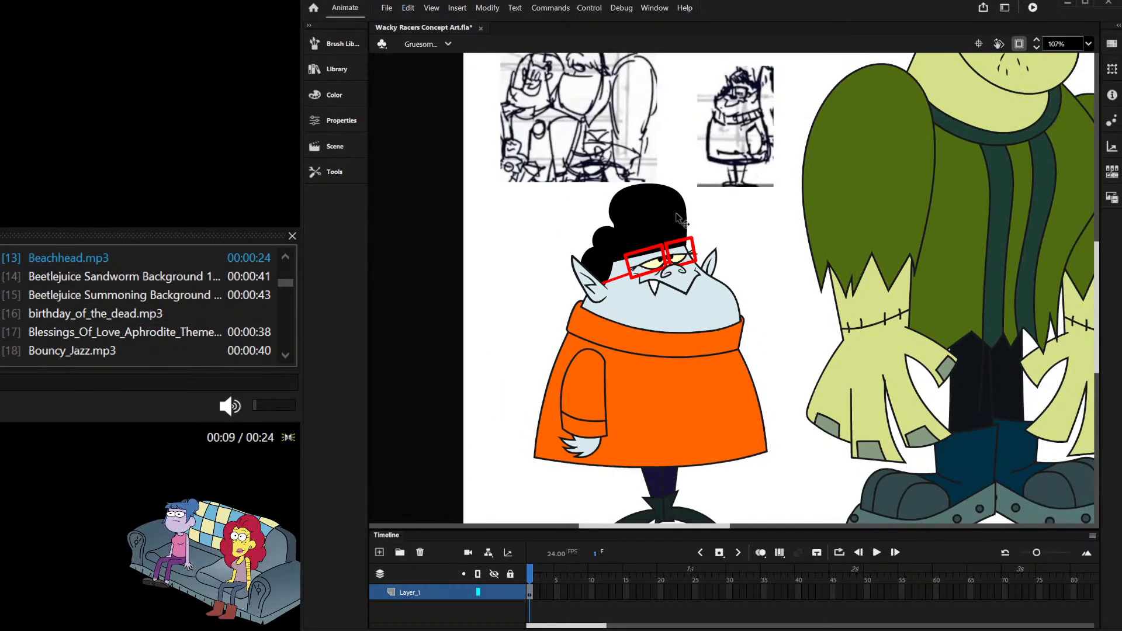
scroll(678, 220, down, 1)
scroll(661, 329, up, 2)
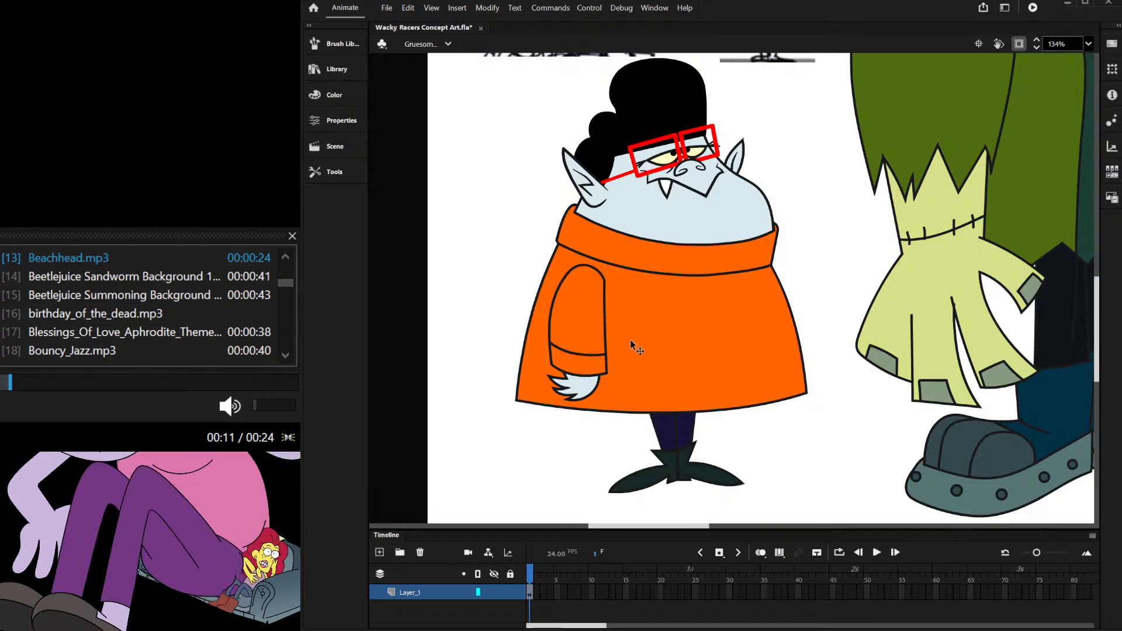
Step: Fill the sleeve, cuff, sweater body and collar with the sampled golden yellow
click(594, 339)
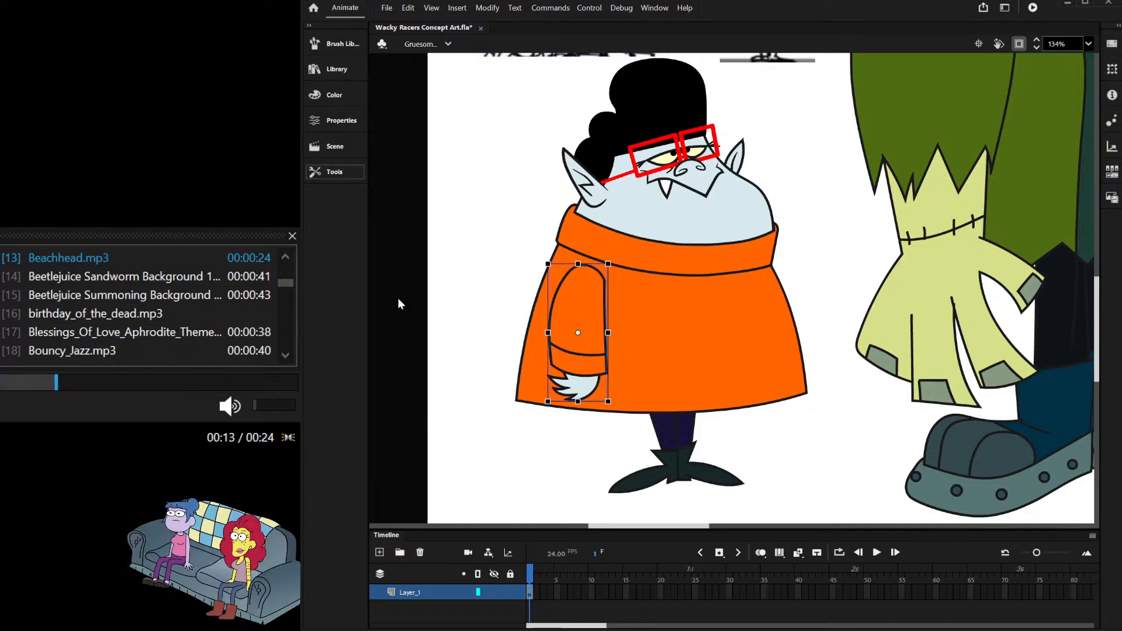
key(k)
click(595, 325)
click(630, 359)
click(591, 364)
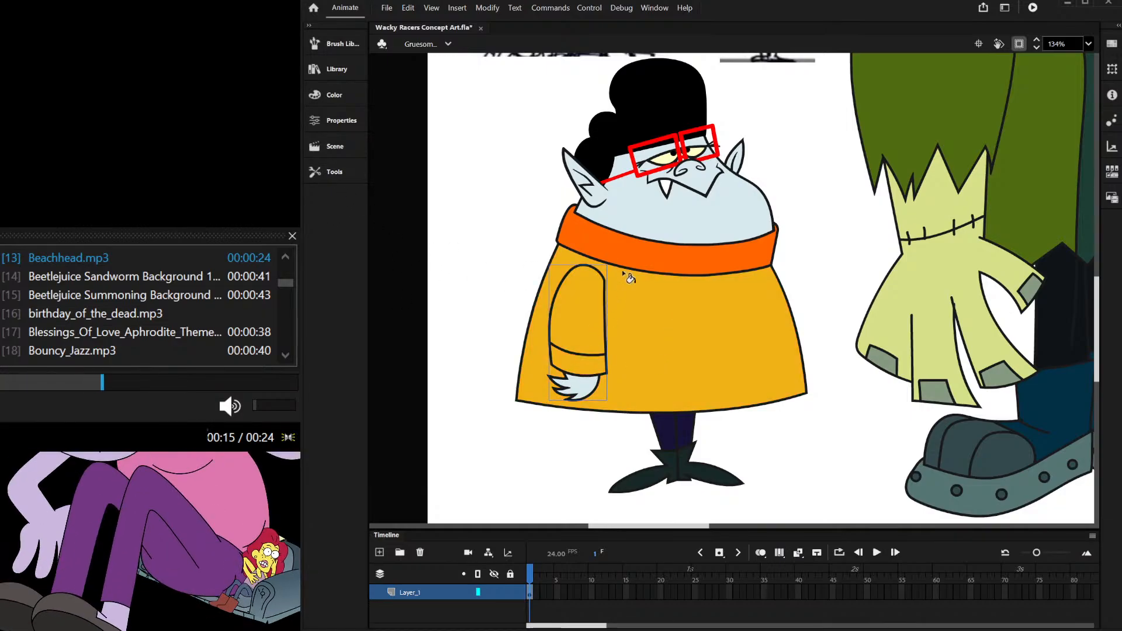
click(627, 276)
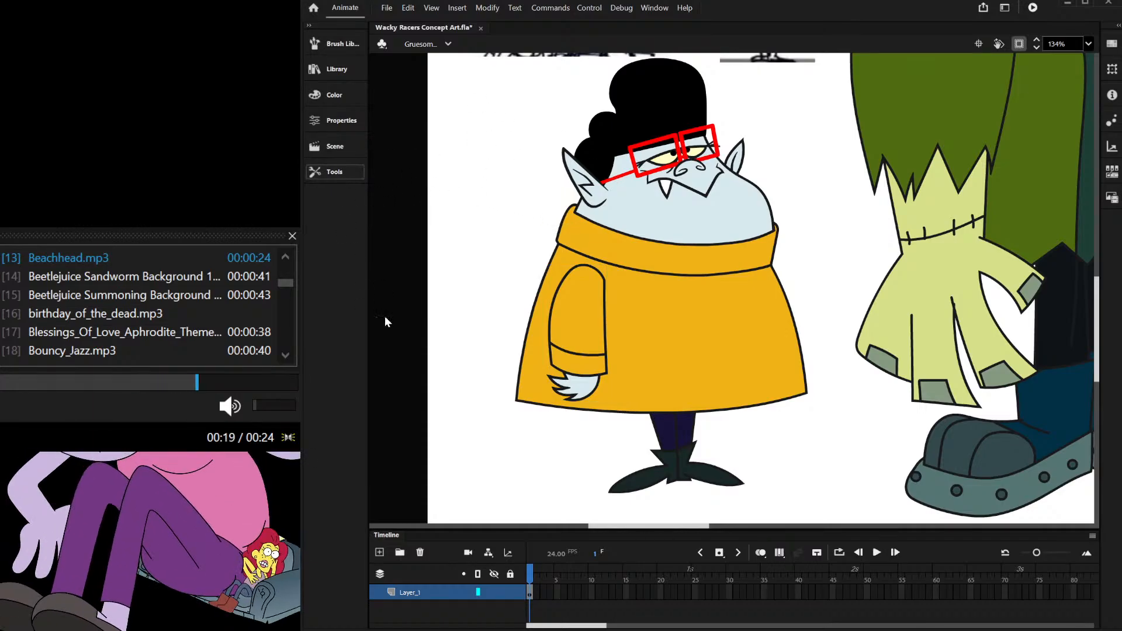
key(i)
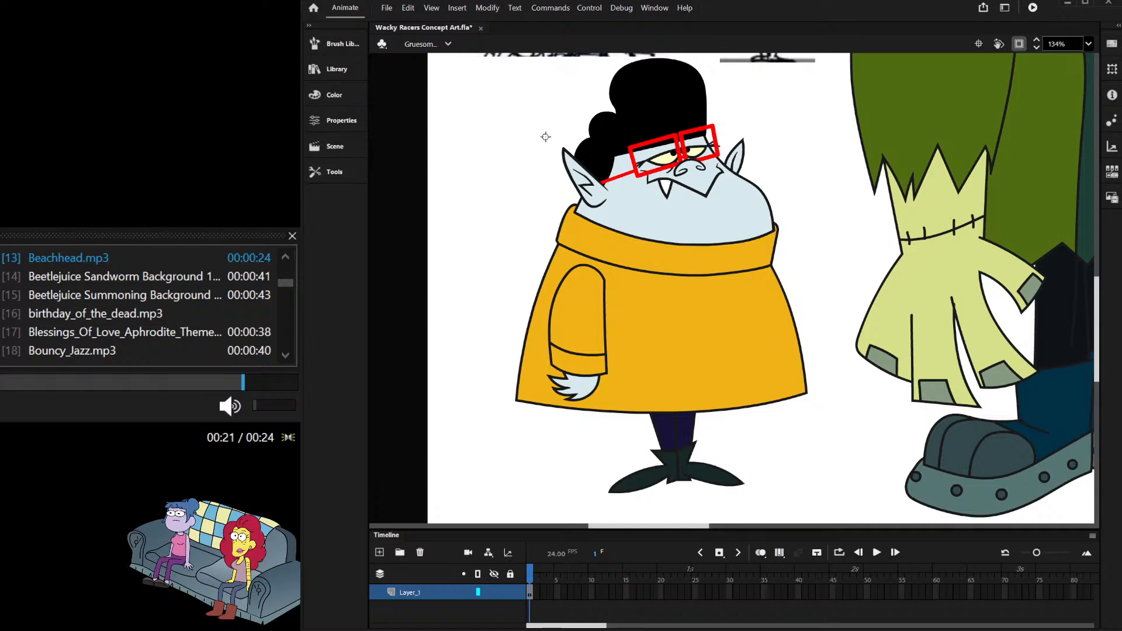
Step: Draw five spaced vertical rib lines across the vampire's yellow sweater collar, working from its left end past the middle
scroll(611, 242, up, 2)
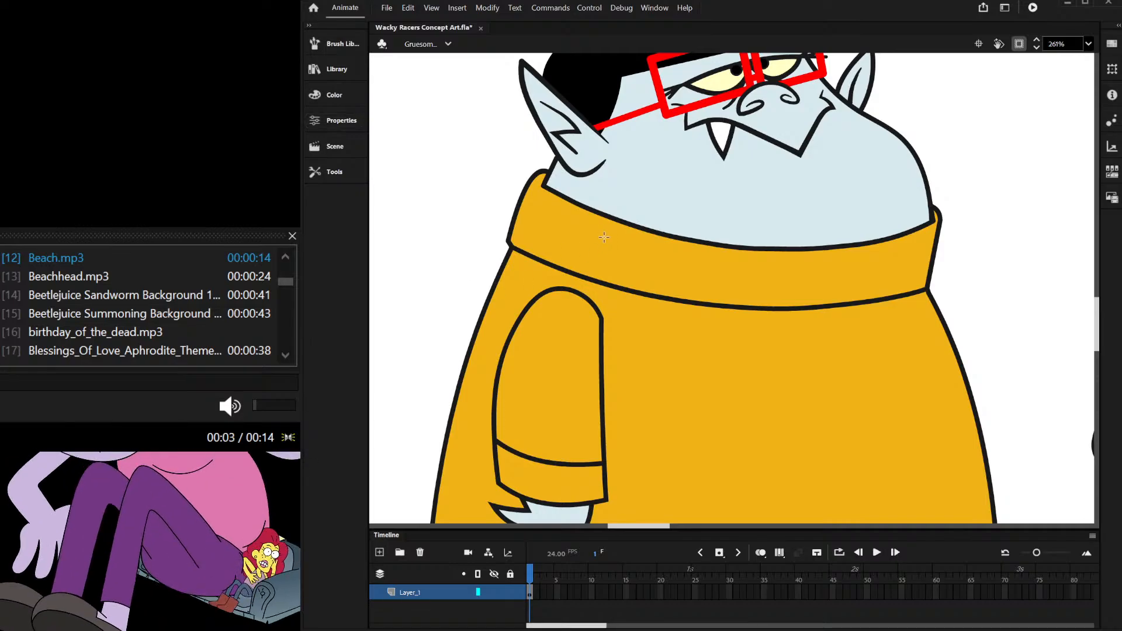
drag(557, 196, 542, 263)
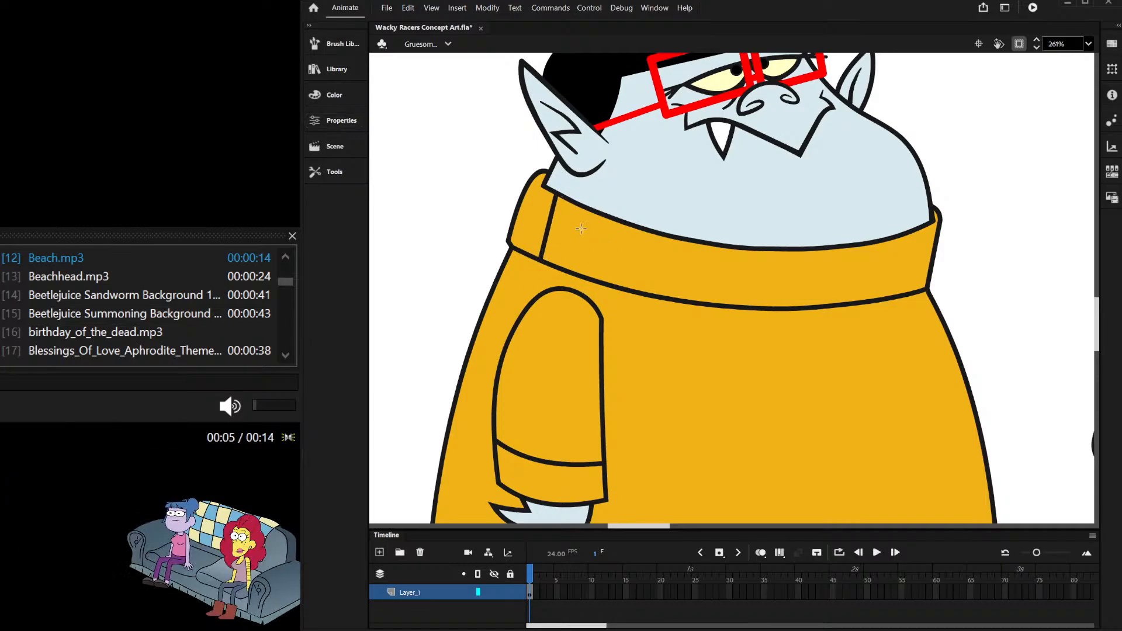
drag(605, 218, 595, 278)
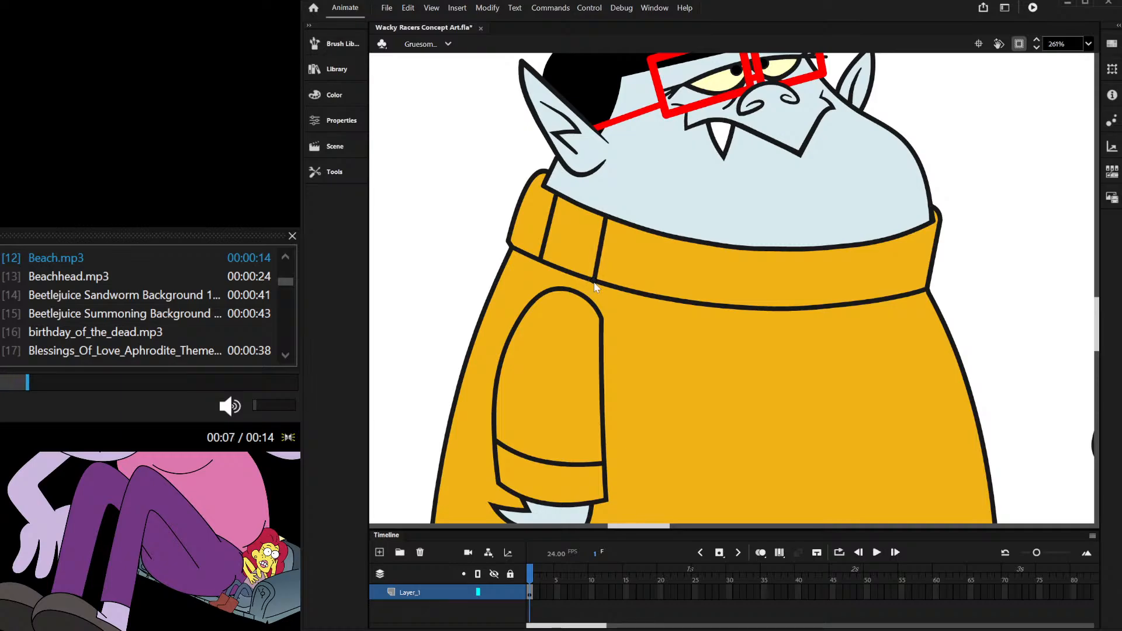
drag(666, 236, 661, 297)
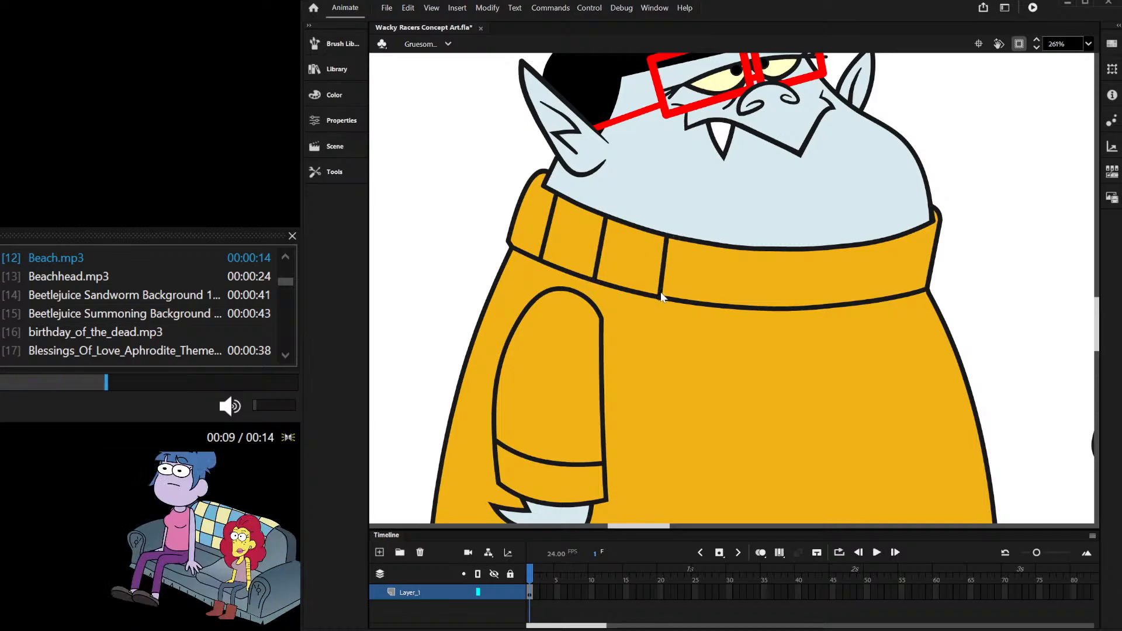
drag(737, 249, 734, 305)
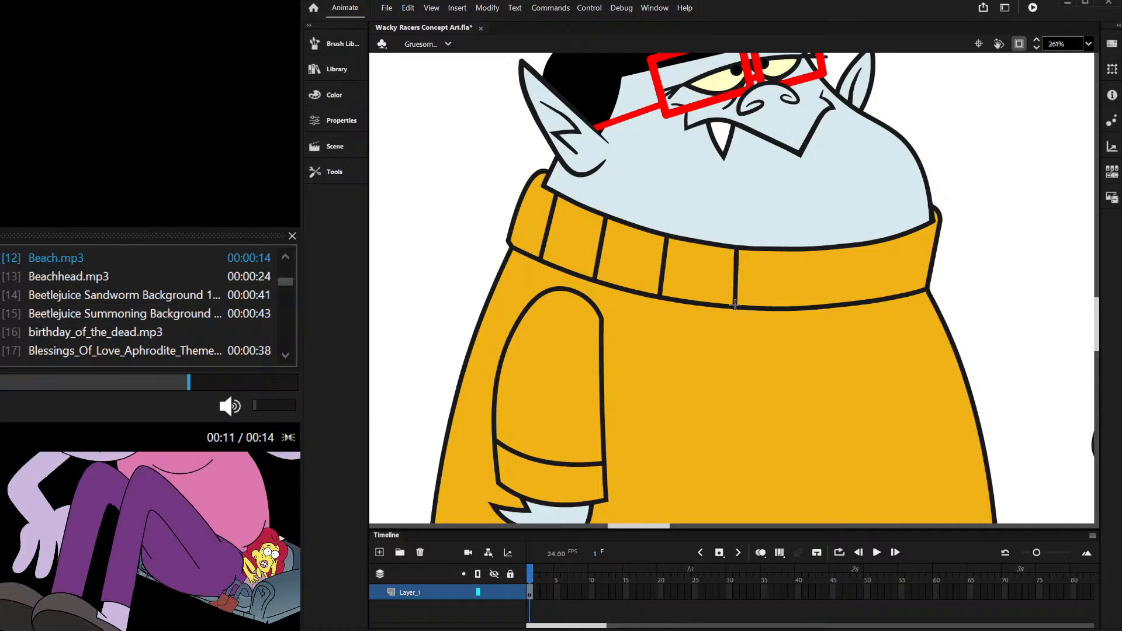
drag(820, 251, 817, 307)
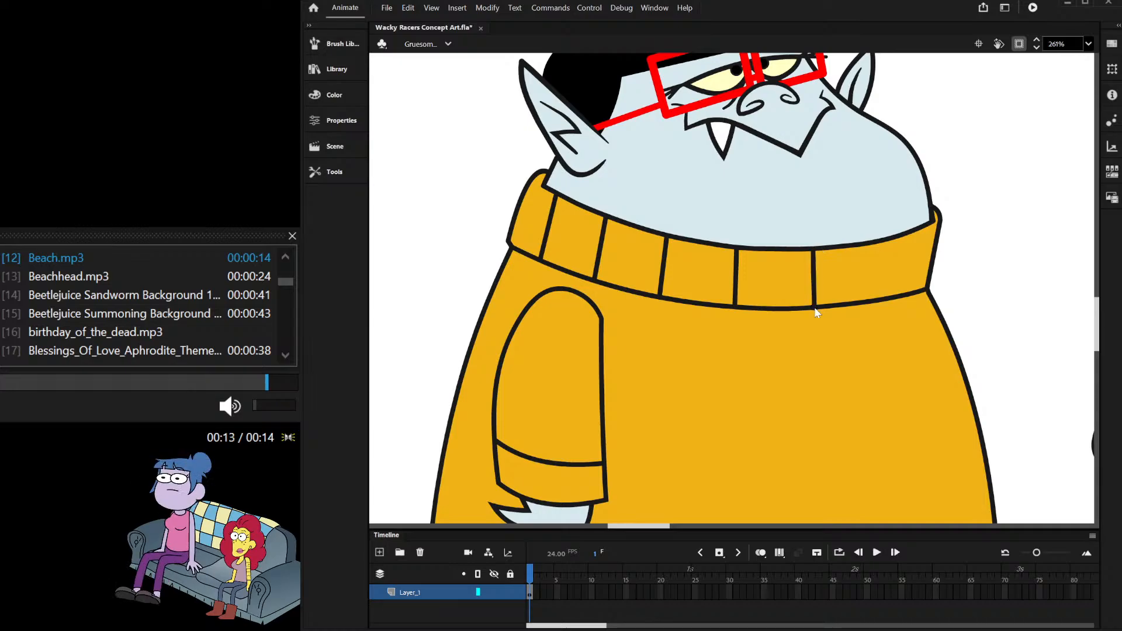
Step: Add two more vertical rib lines at the right end of the sweater collar, closer together near the edge
scroll(916, 257, up, 3)
drag(871, 225, 875, 334)
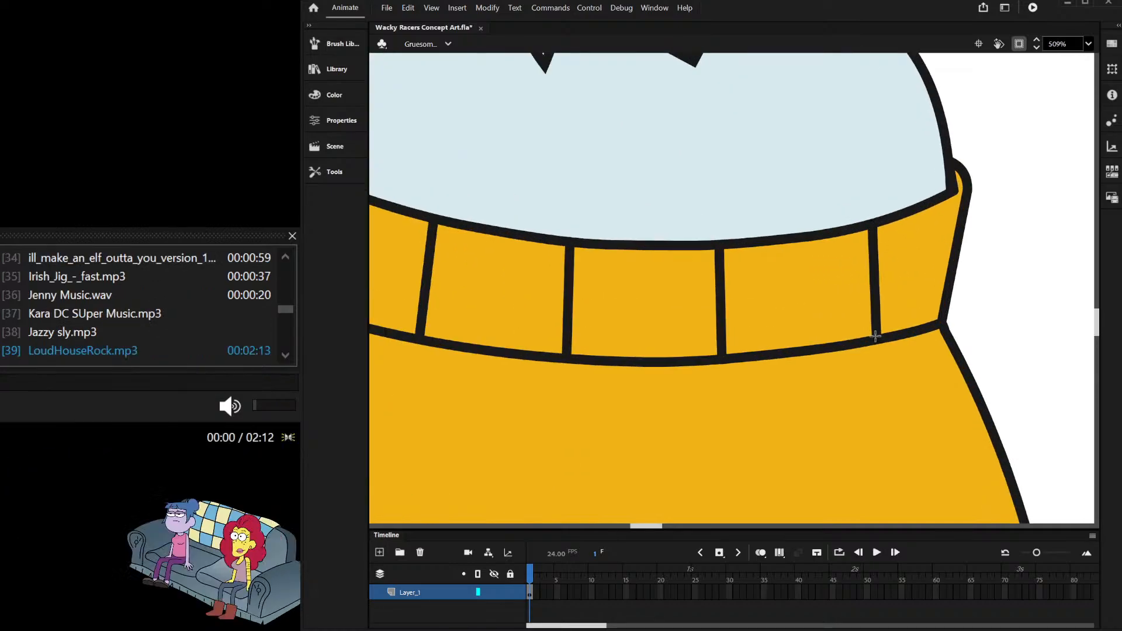
scroll(898, 204, down, 6)
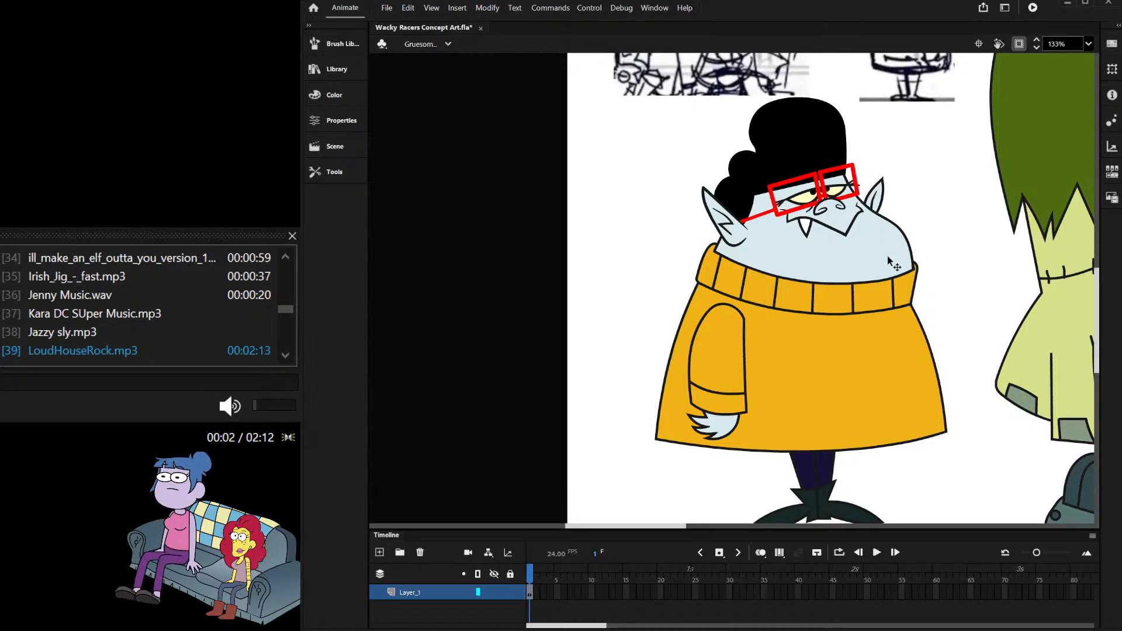
scroll(897, 263, up, 5)
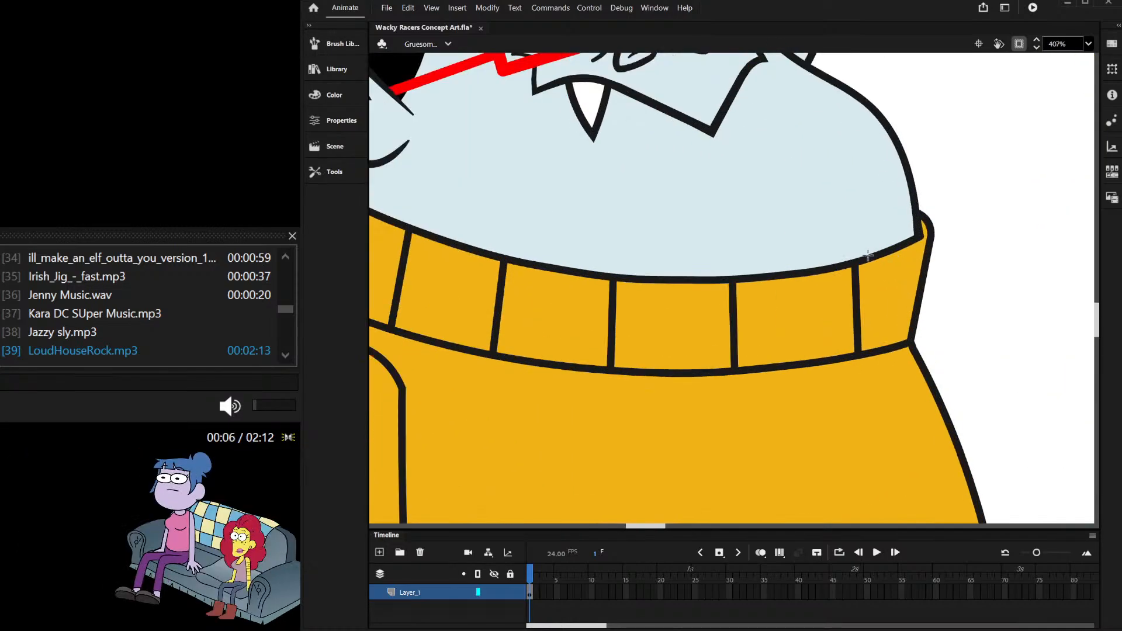
scroll(848, 263, up, 2)
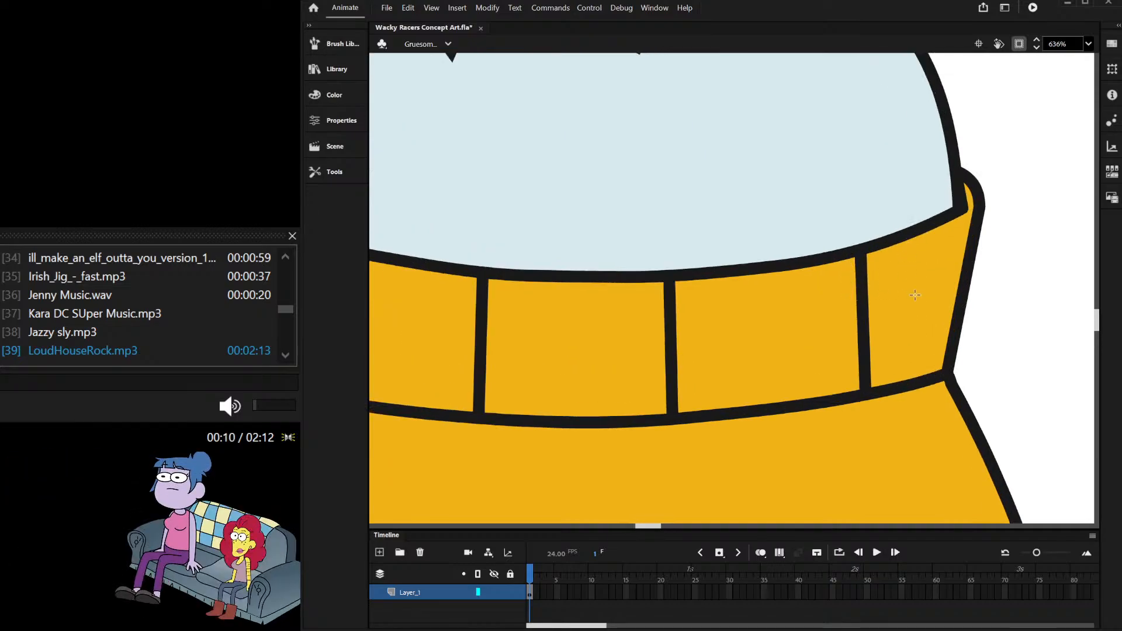
drag(924, 227, 919, 375)
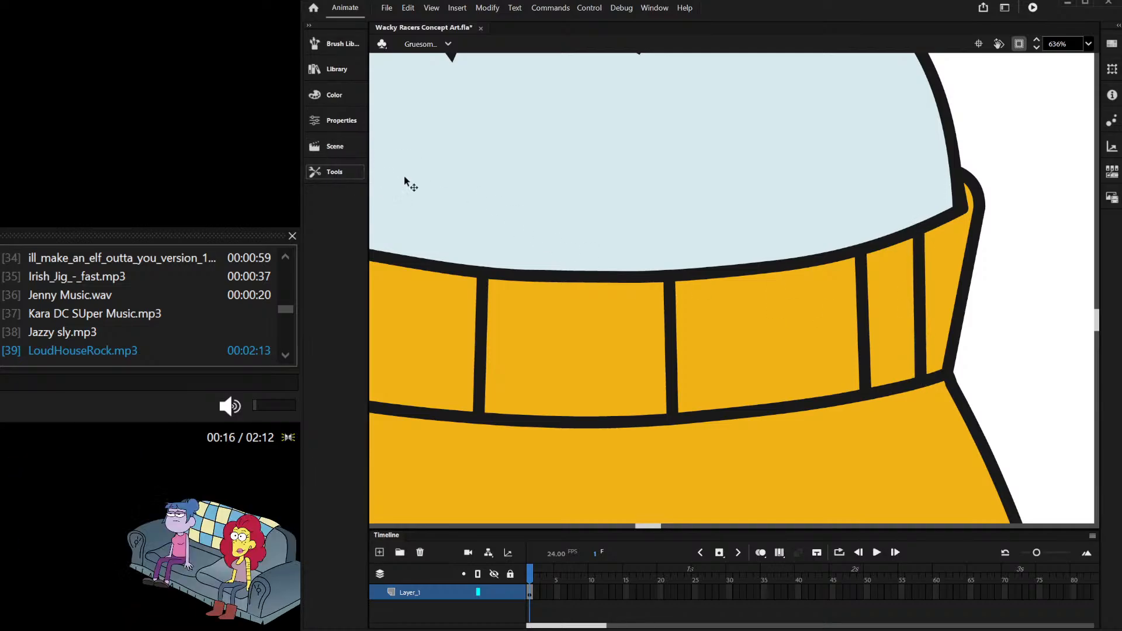
Step: Move the third rib line from the collar's right end to the left and fit its lower end to the collar edge
mouse_move(865, 305)
mouse_down()
mouse_move(780, 328)
mouse_move(796, 319)
mouse_up()
double_click(793, 366)
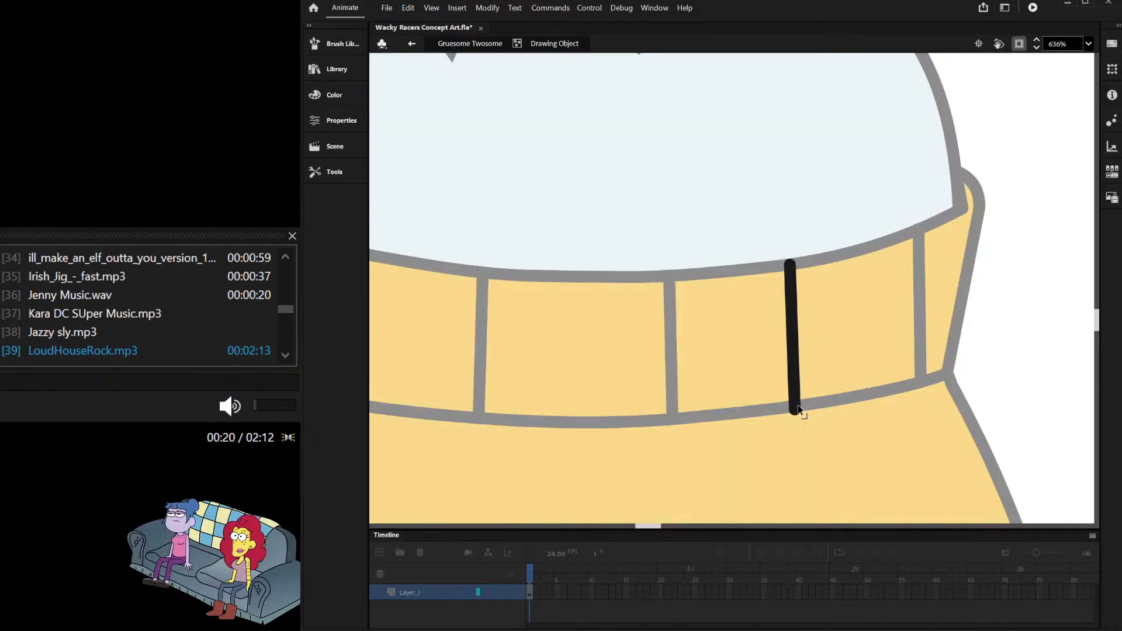
drag(796, 410, 797, 403)
double_click(754, 356)
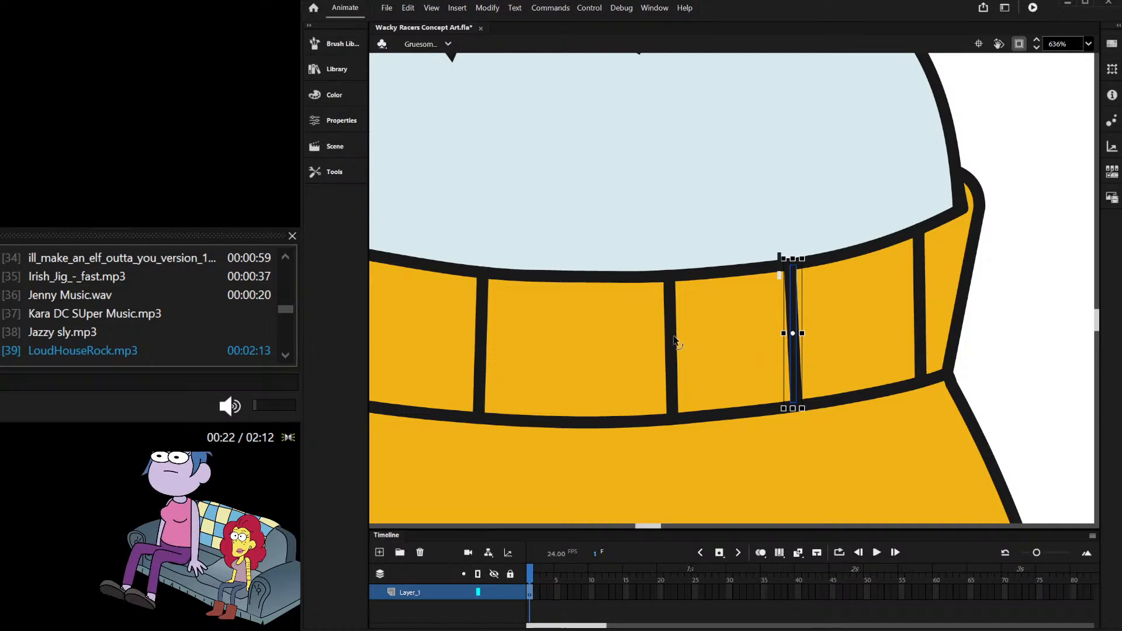
Step: Shift the two rib lines at the middle of the collar to the left to even out the spacing
drag(672, 343, 620, 336)
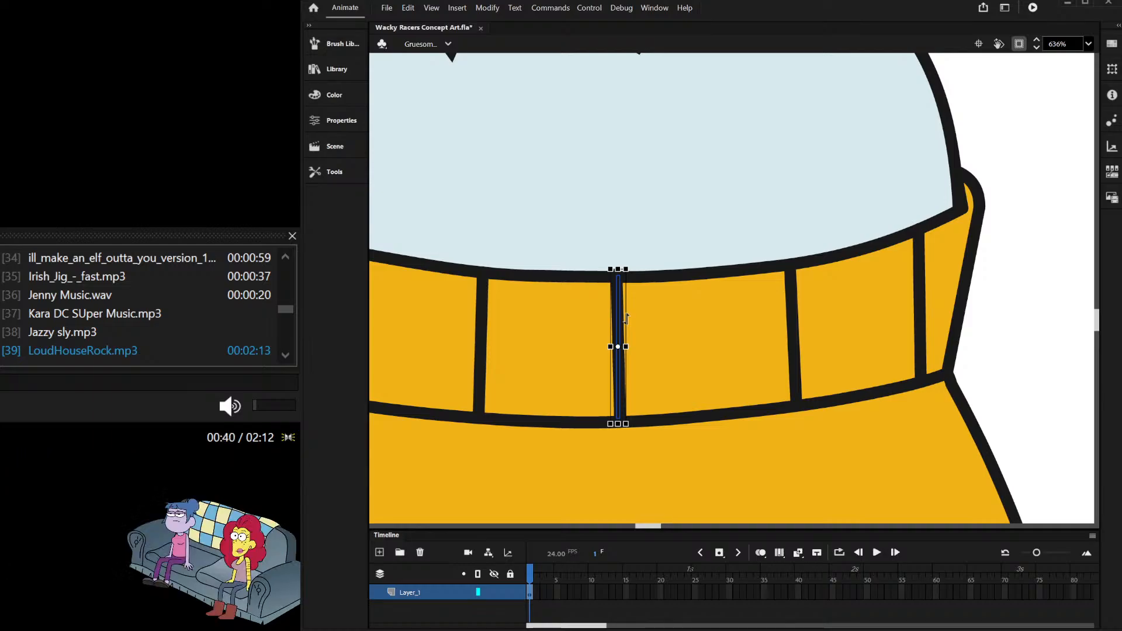
scroll(679, 293, down, 3)
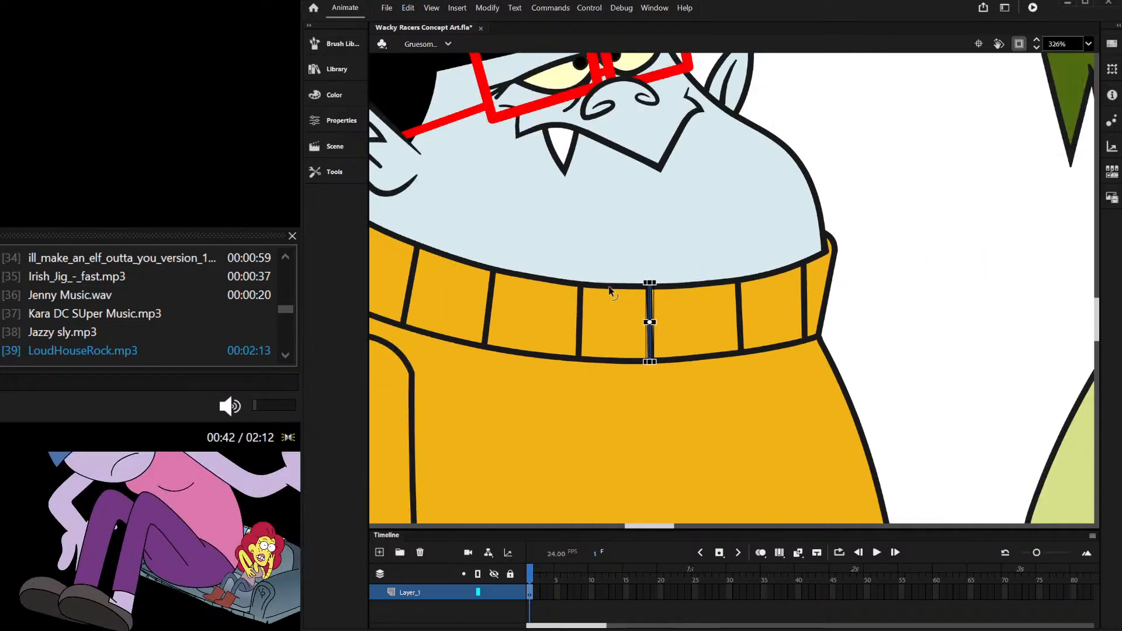
scroll(555, 300, up, 3)
drag(616, 321, 588, 317)
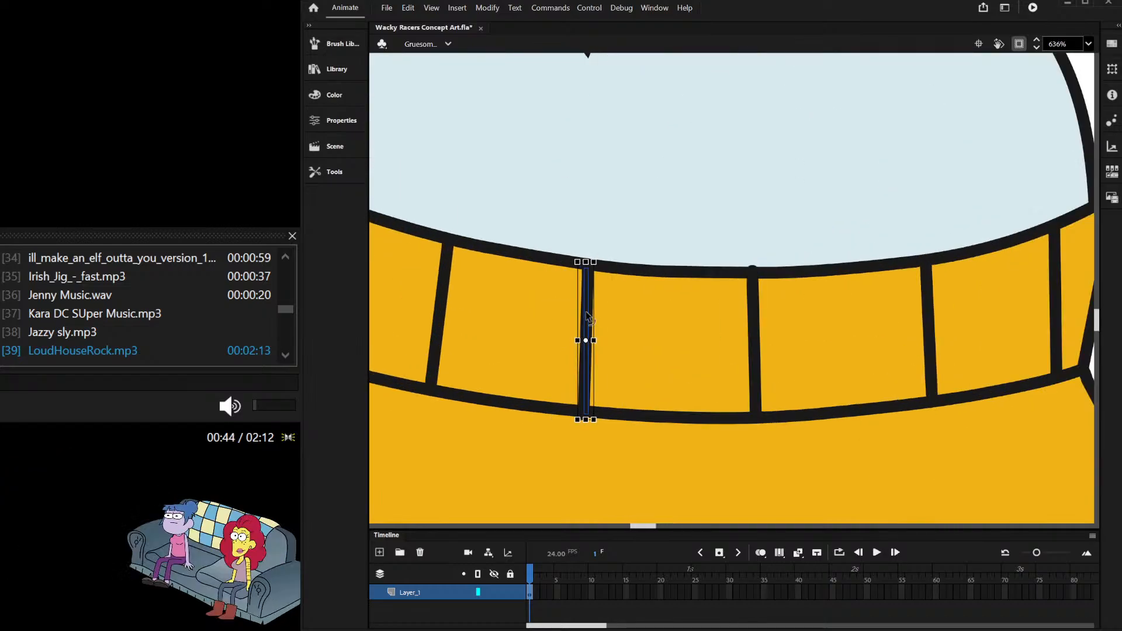
Step: Adjust the ends of the two moved middle rib lines to meet the collar's edges, and deselect the sweater
double_click(756, 302)
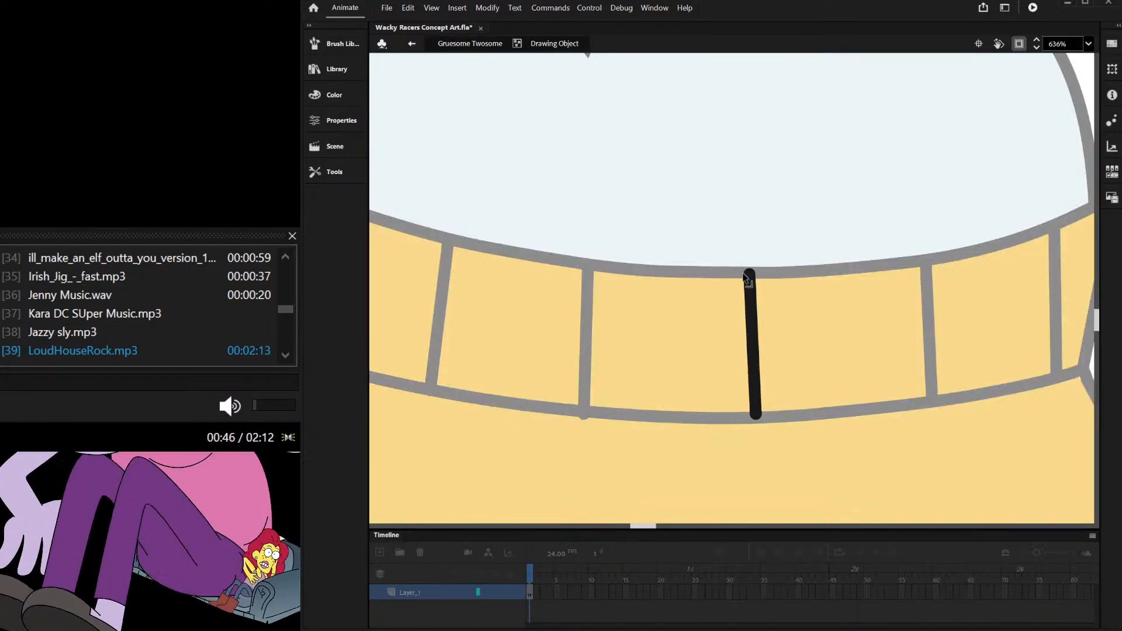
double_click(589, 417)
double_click(586, 412)
drag(586, 412, 577, 412)
double_click(638, 403)
scroll(723, 313, down, 5)
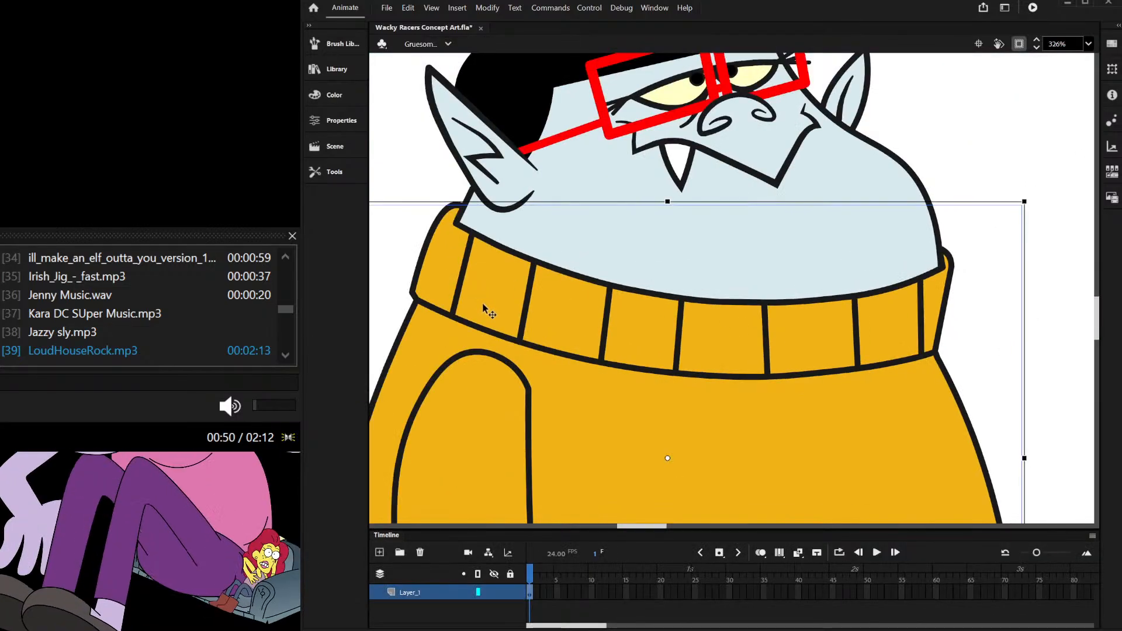
scroll(488, 308, up, 5)
scroll(523, 303, down, 5)
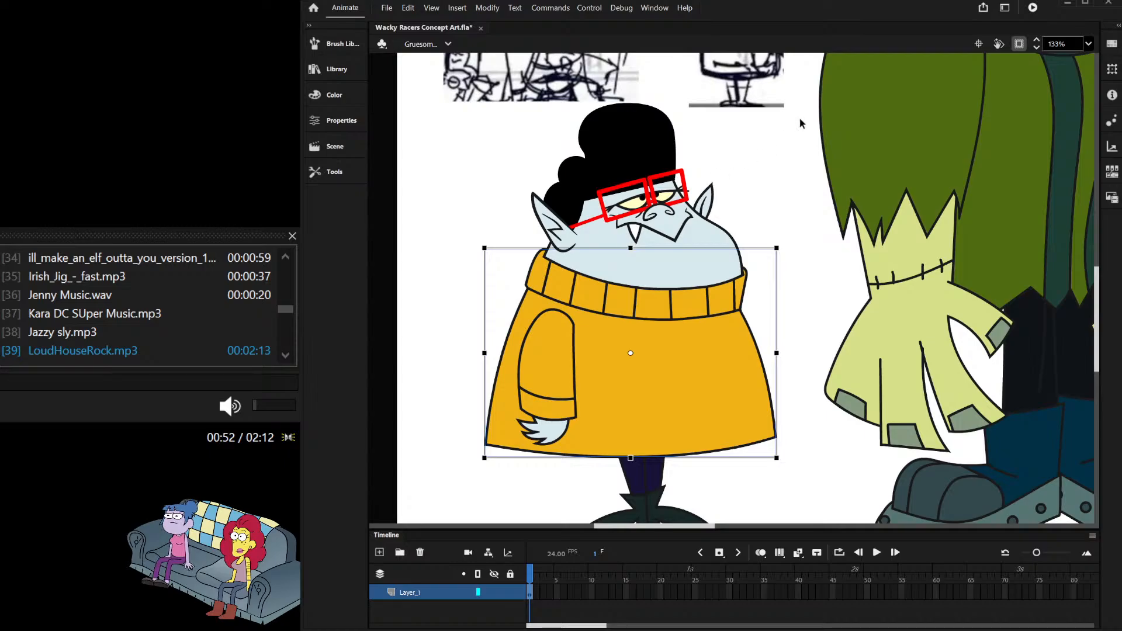
click(767, 137)
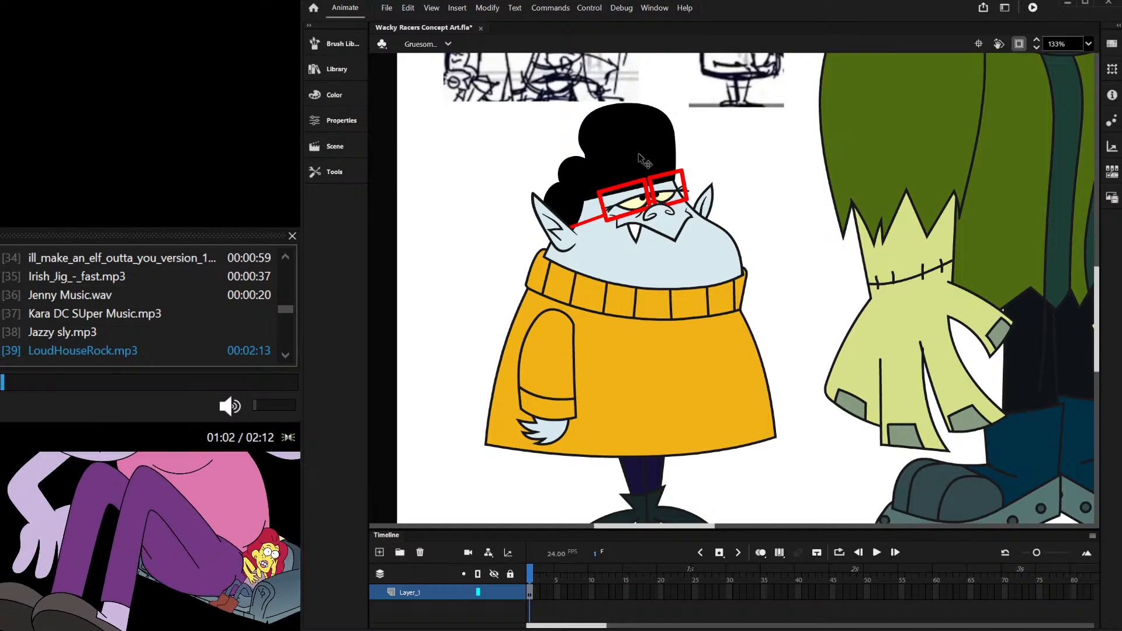
Step: Recolour the vampire's hair dark red and give it a thicker black outline
scroll(569, 200, down, 1)
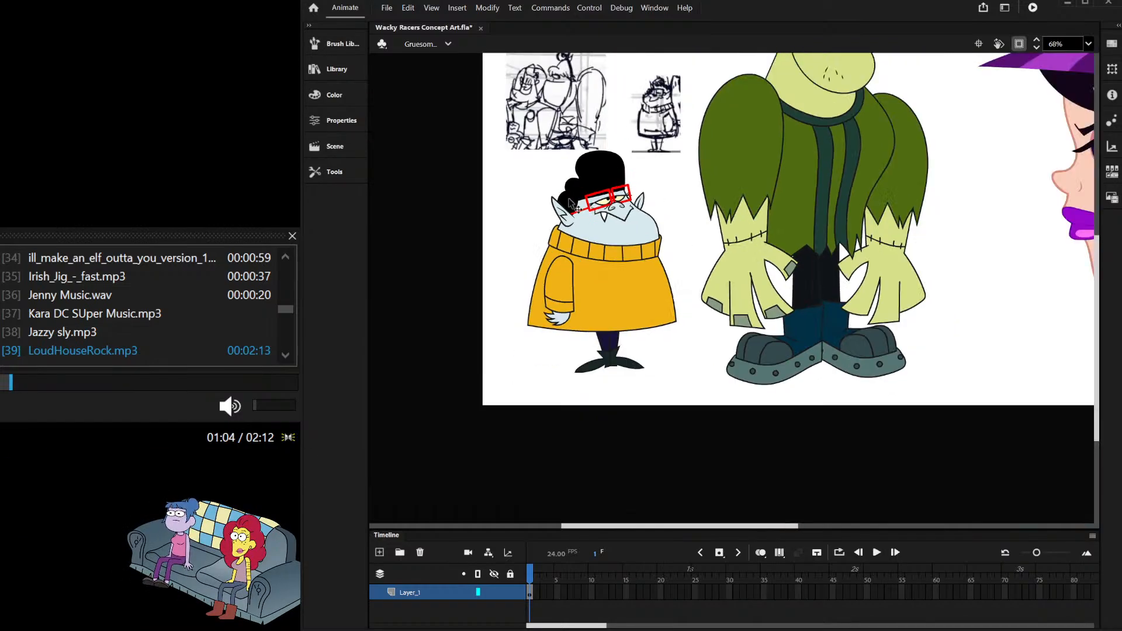
scroll(533, 146, up, 1)
scroll(640, 181, up, 2)
click(656, 201)
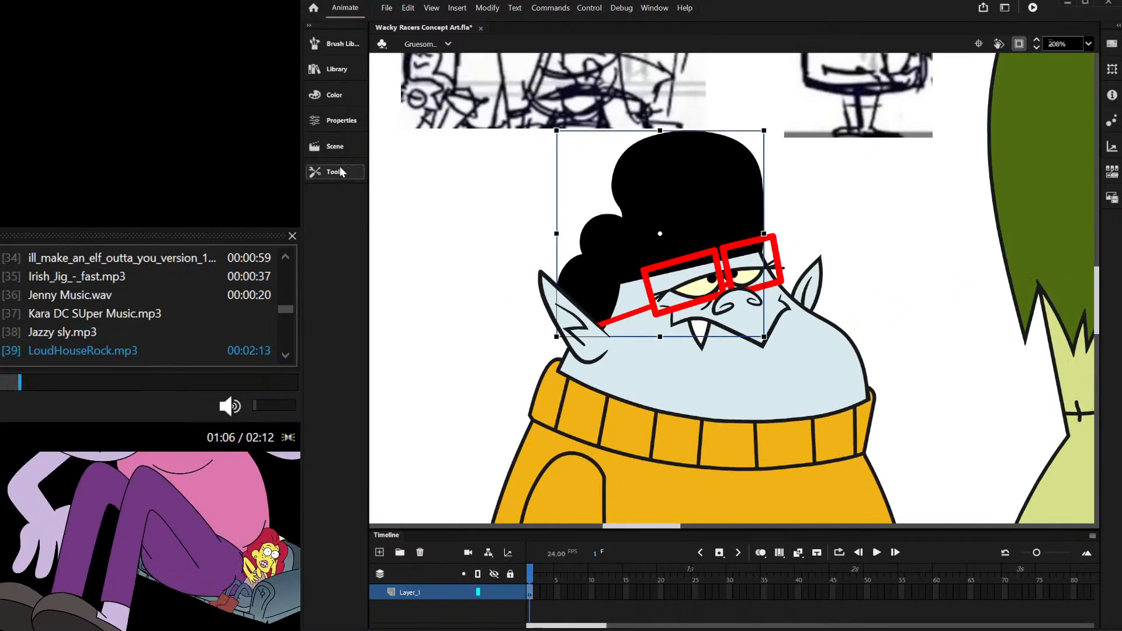
click(390, 322)
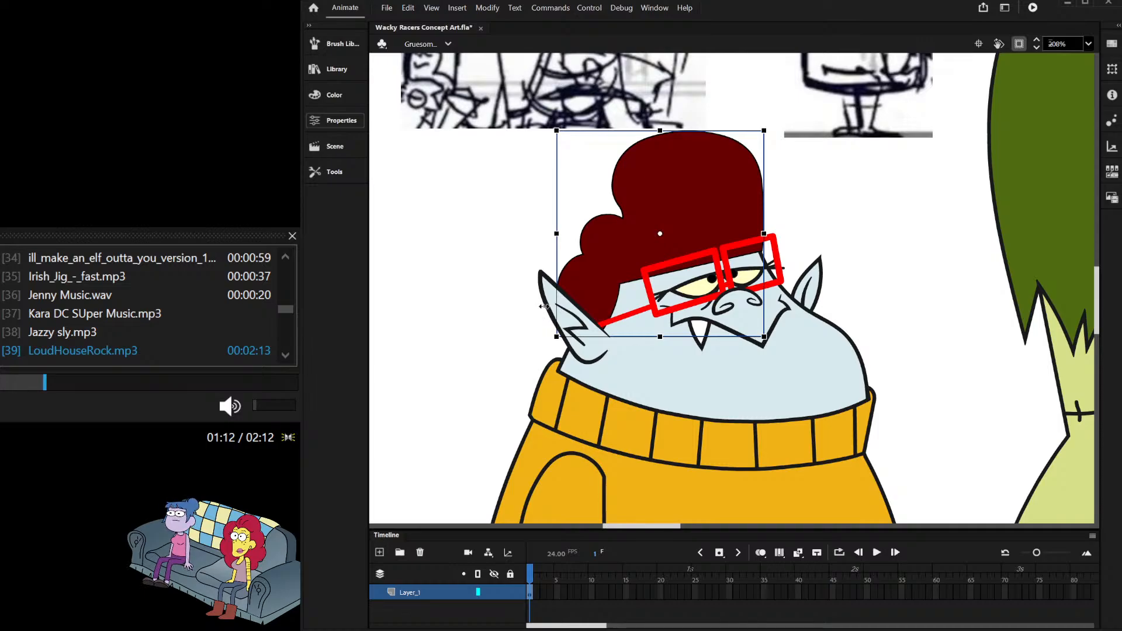
click(854, 164)
Step: Select all parts of the vampire's red glasses and recolour their outlines black
click(667, 299)
scroll(666, 299, up, 2)
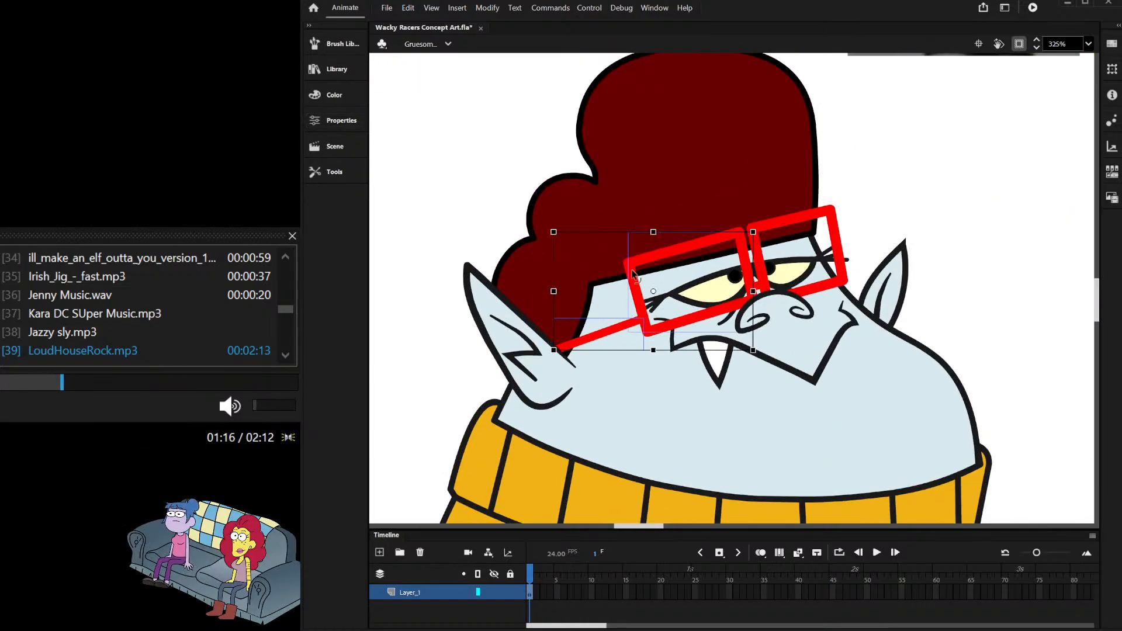
scroll(758, 269, up, 4)
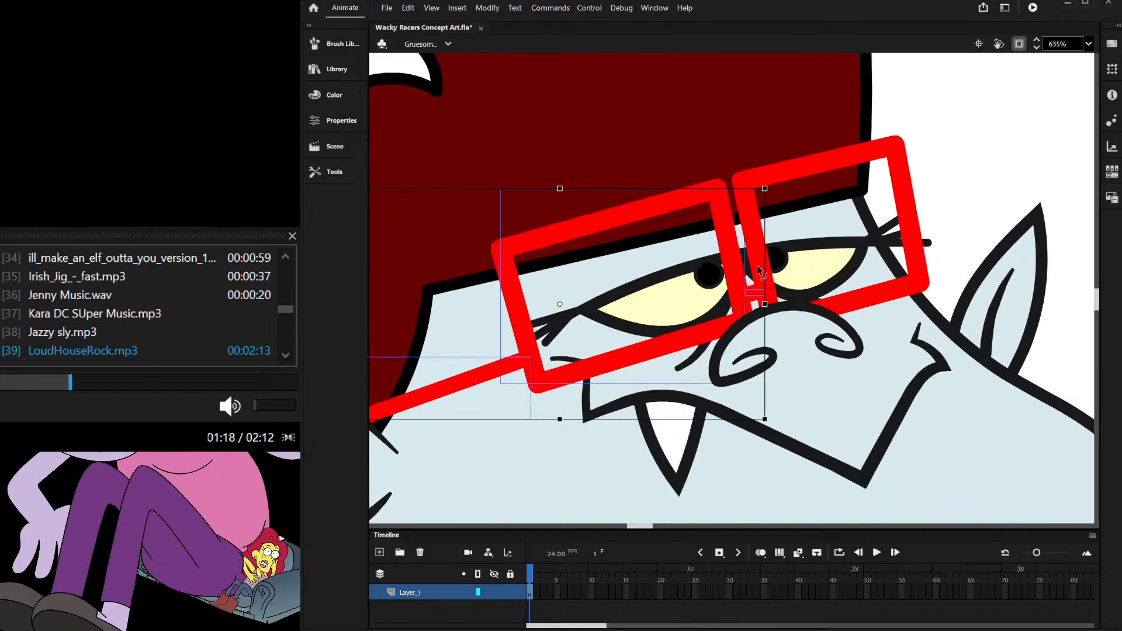
scroll(781, 221, down, 2)
scroll(576, 217, down, 2)
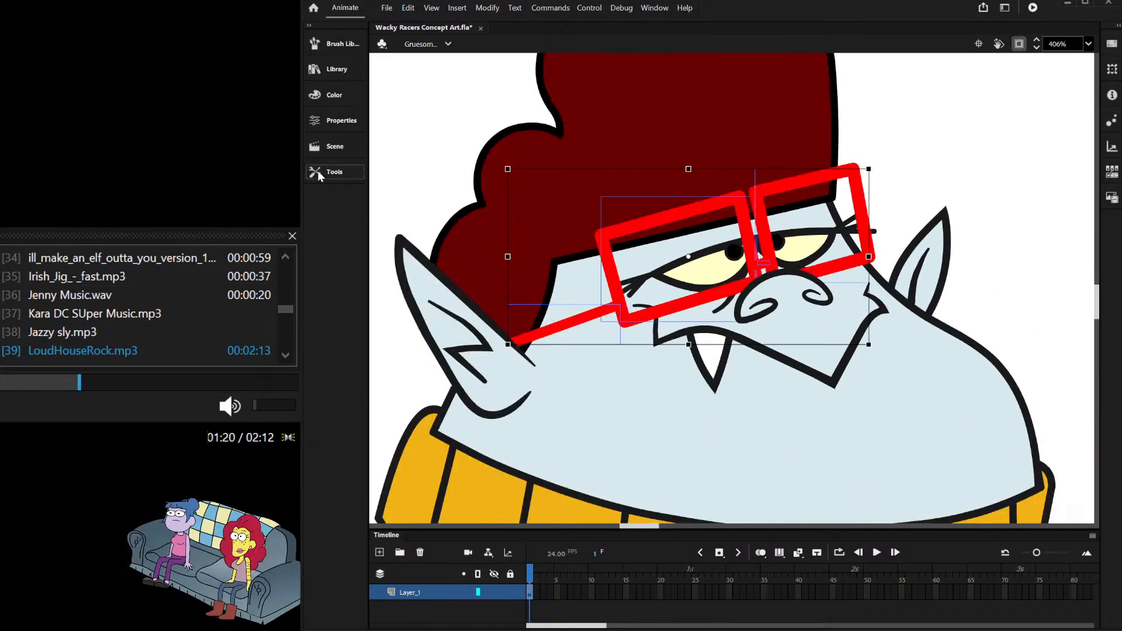
click(406, 339)
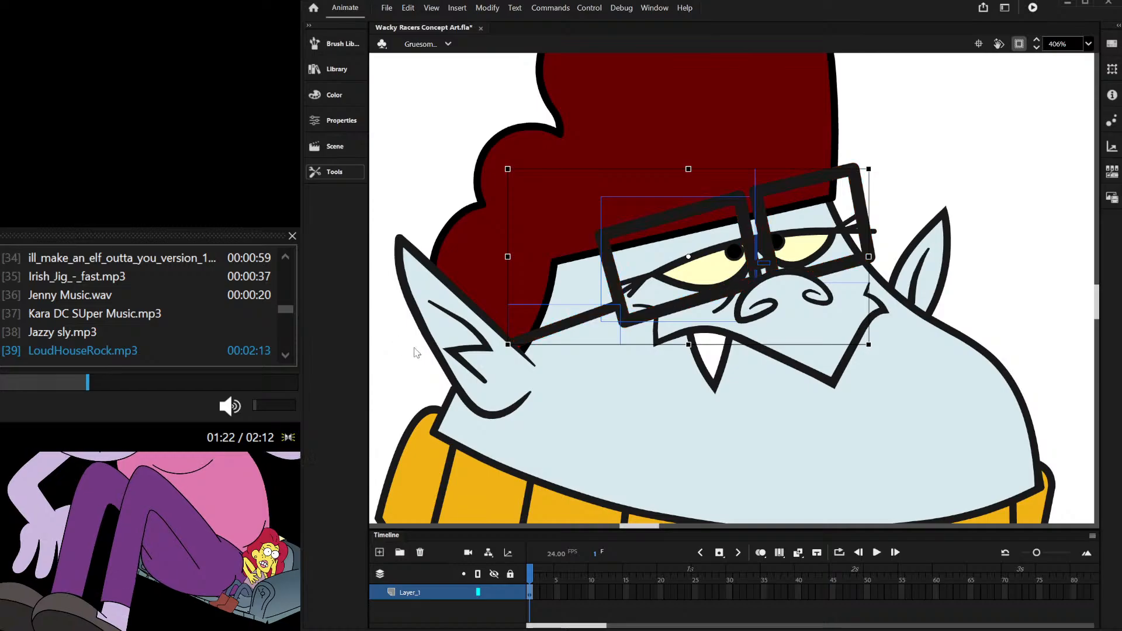
click(937, 116)
Step: Compare the vampire's glasses with the reference sketches and select the right-hand lens frame
scroll(766, 193, down, 6)
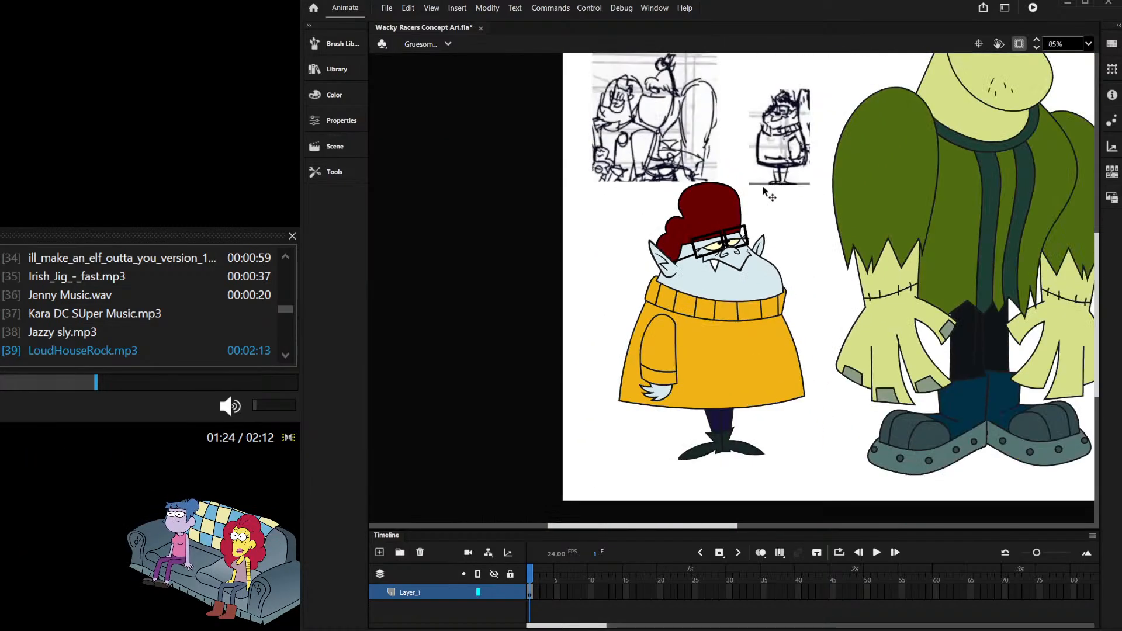
scroll(759, 200, up, 5)
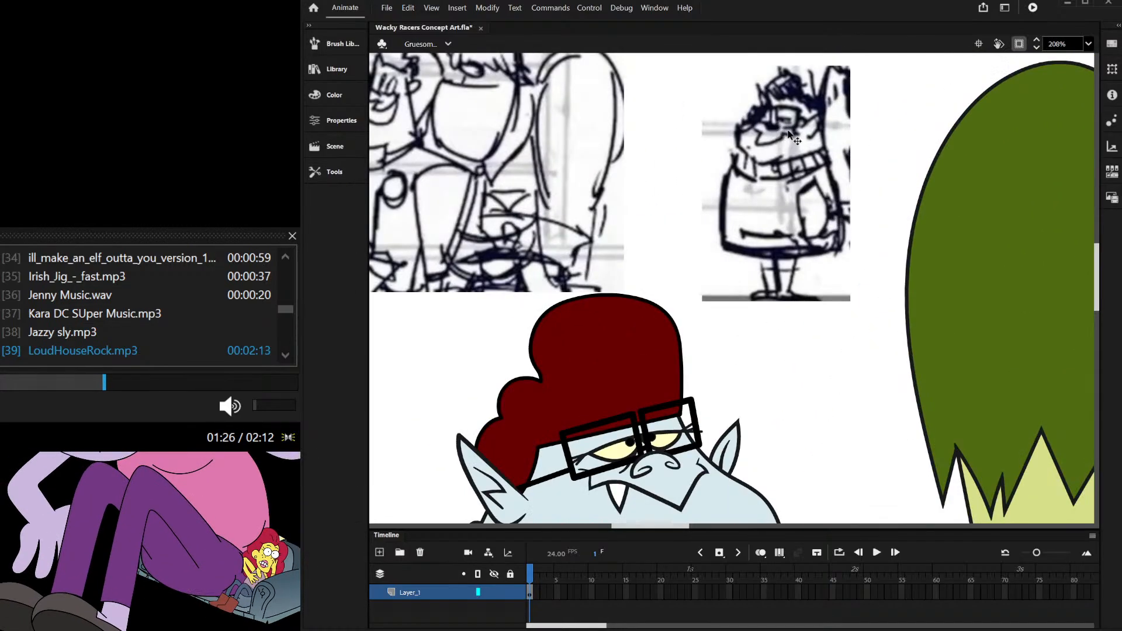
scroll(614, 327, down, 5)
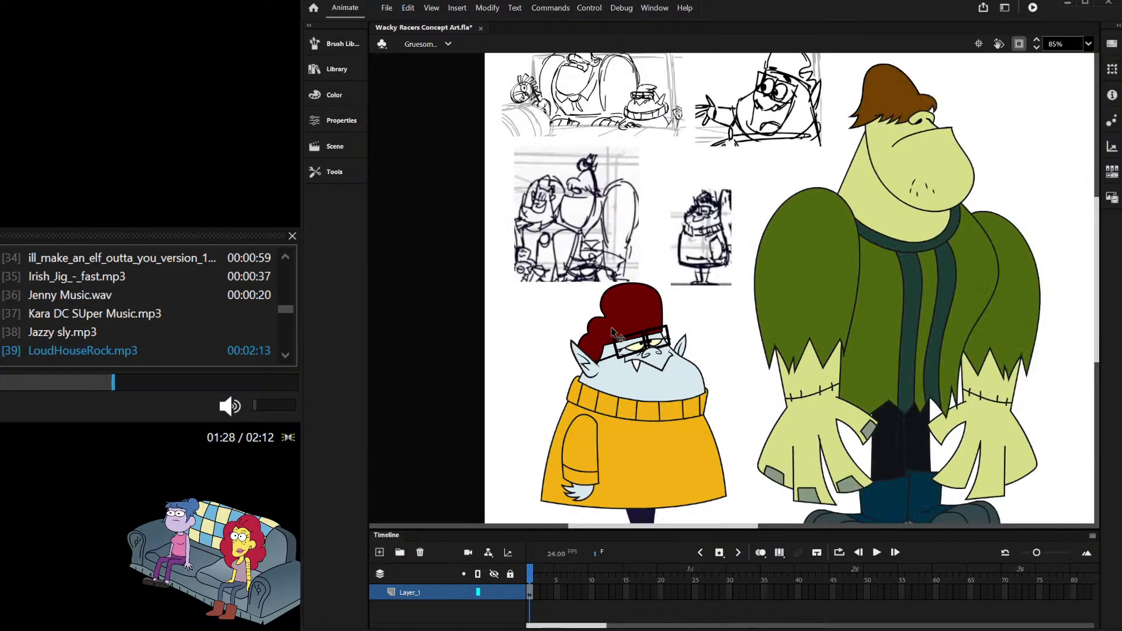
scroll(680, 113, up, 1)
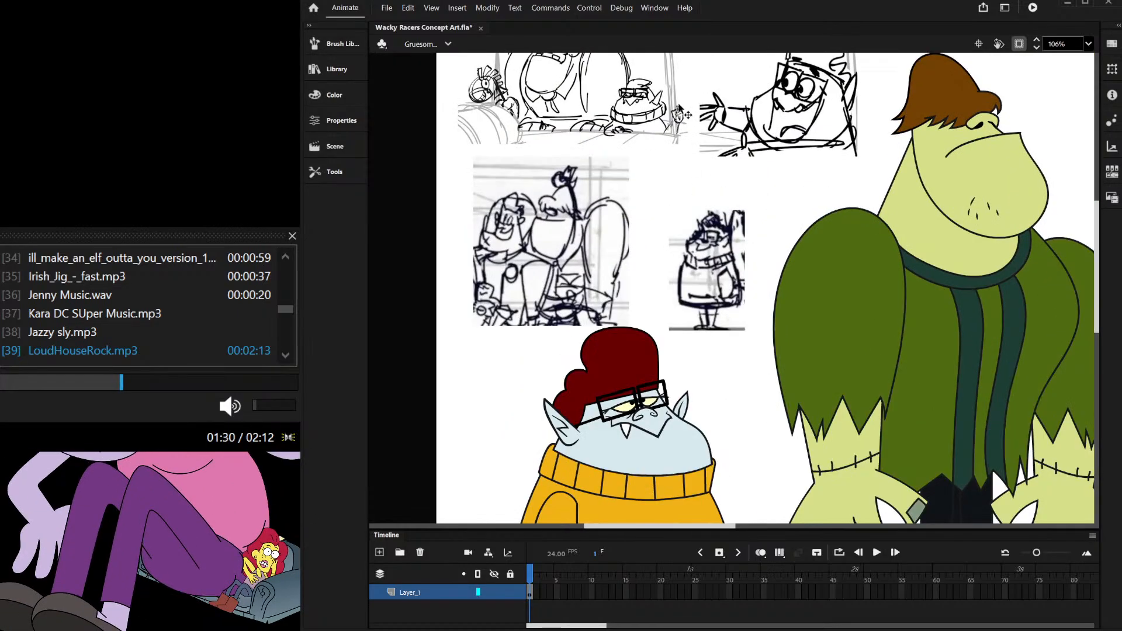
scroll(636, 427, up, 5)
click(696, 359)
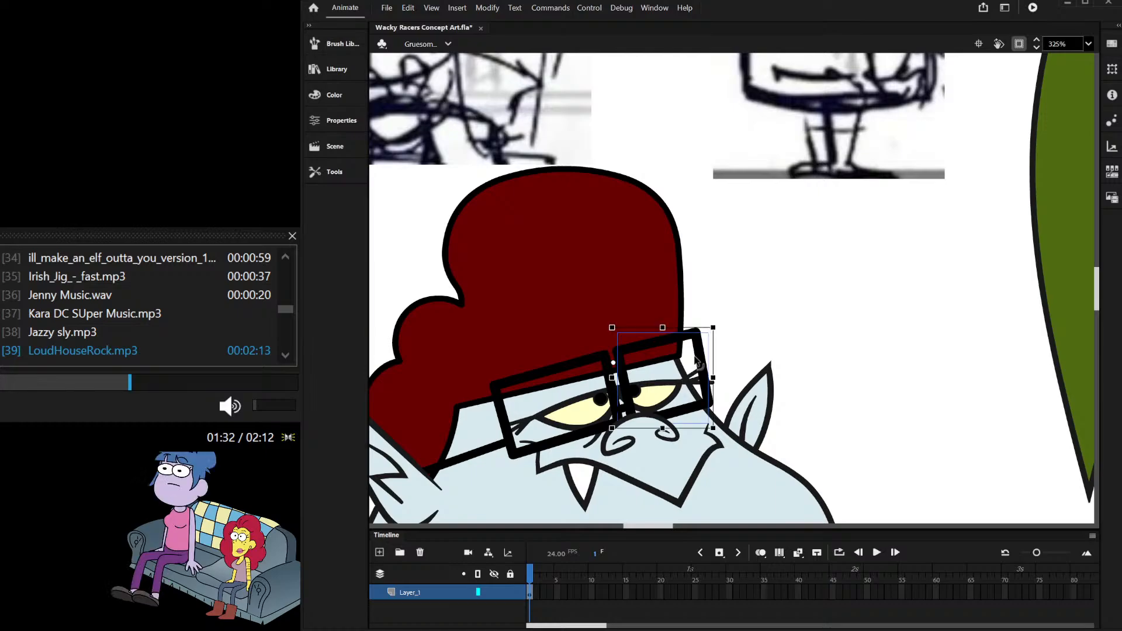
scroll(544, 401, up, 1)
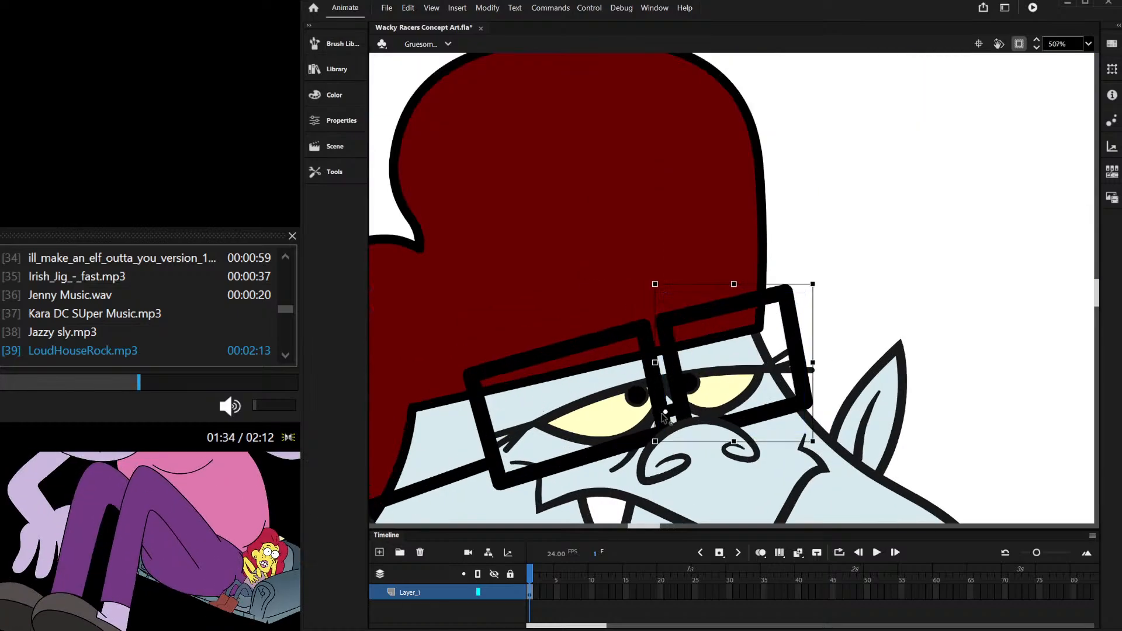
scroll(552, 405, up, 2)
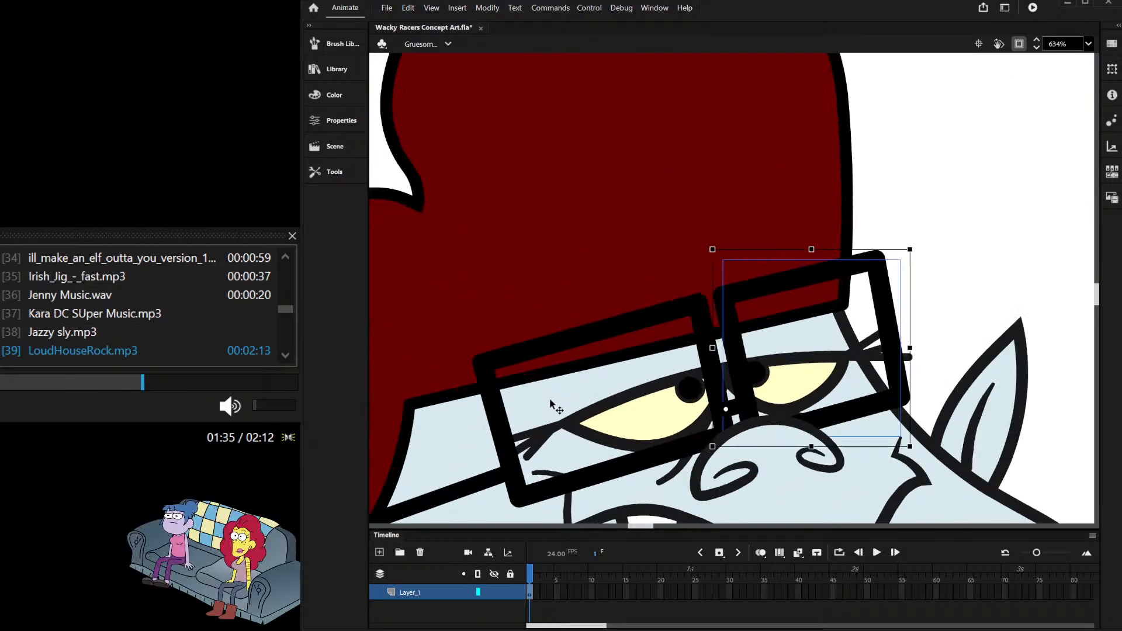
Step: Widen the glasses' left lens frame, shift it away from the right lens, and shorten the temple arm to meet its edge
click(508, 406)
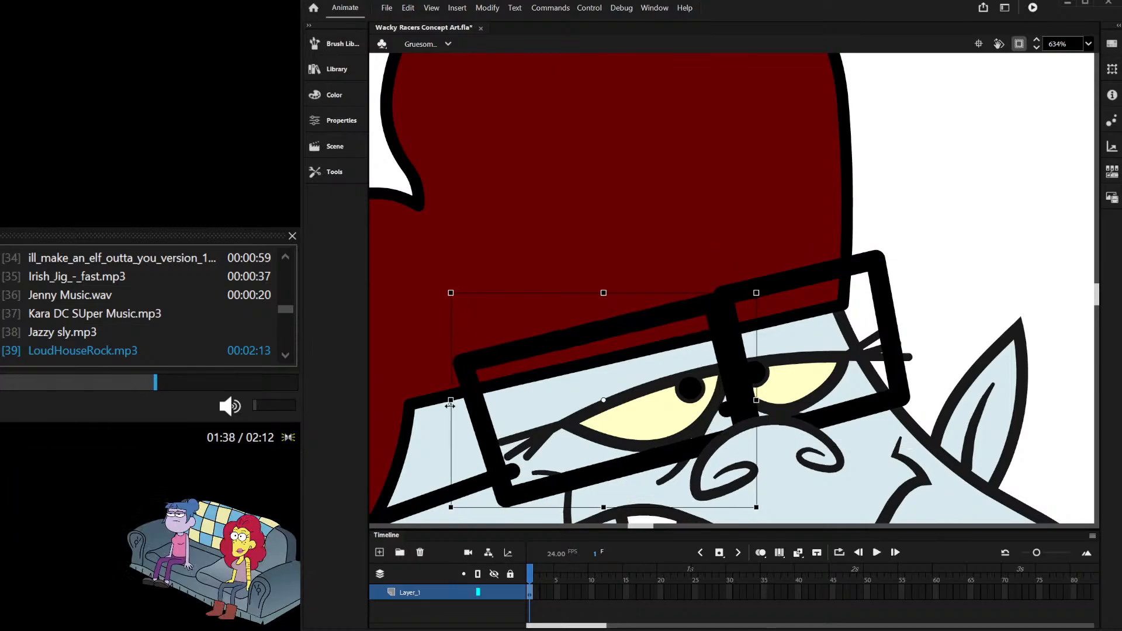
drag(592, 343, 571, 342)
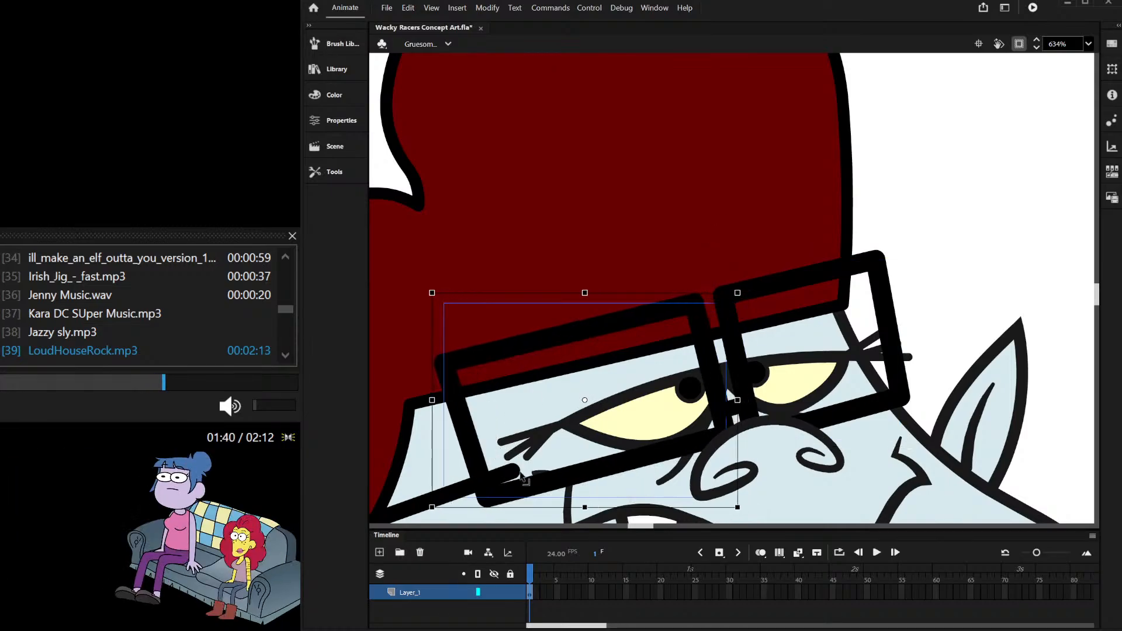
double_click(497, 478)
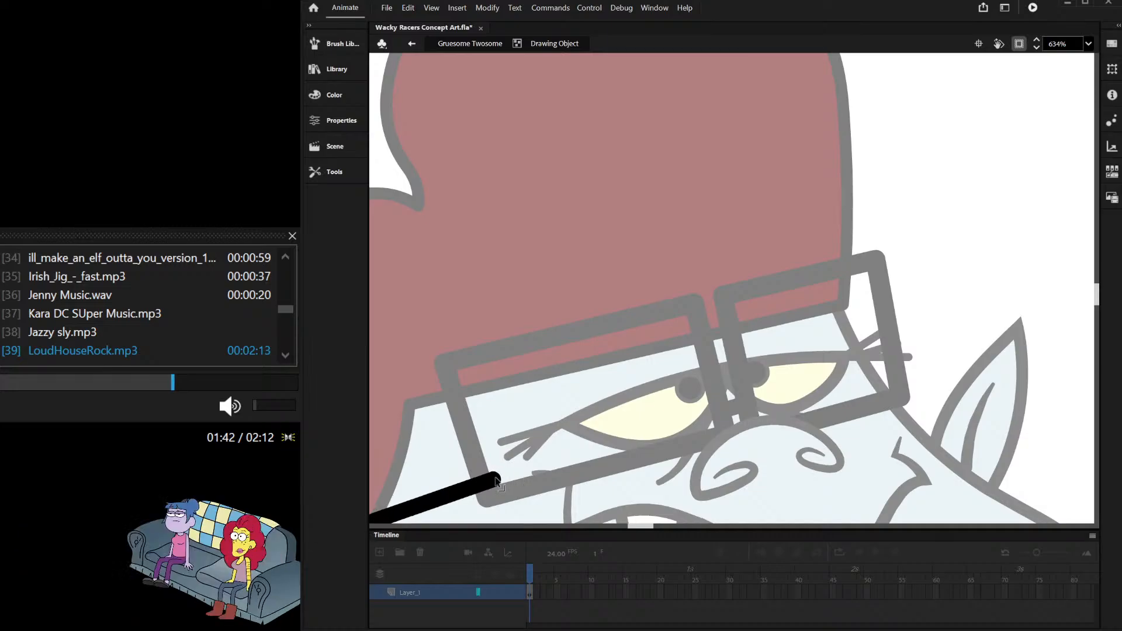
drag(496, 479, 480, 483)
double_click(563, 336)
scroll(622, 402, down, 6)
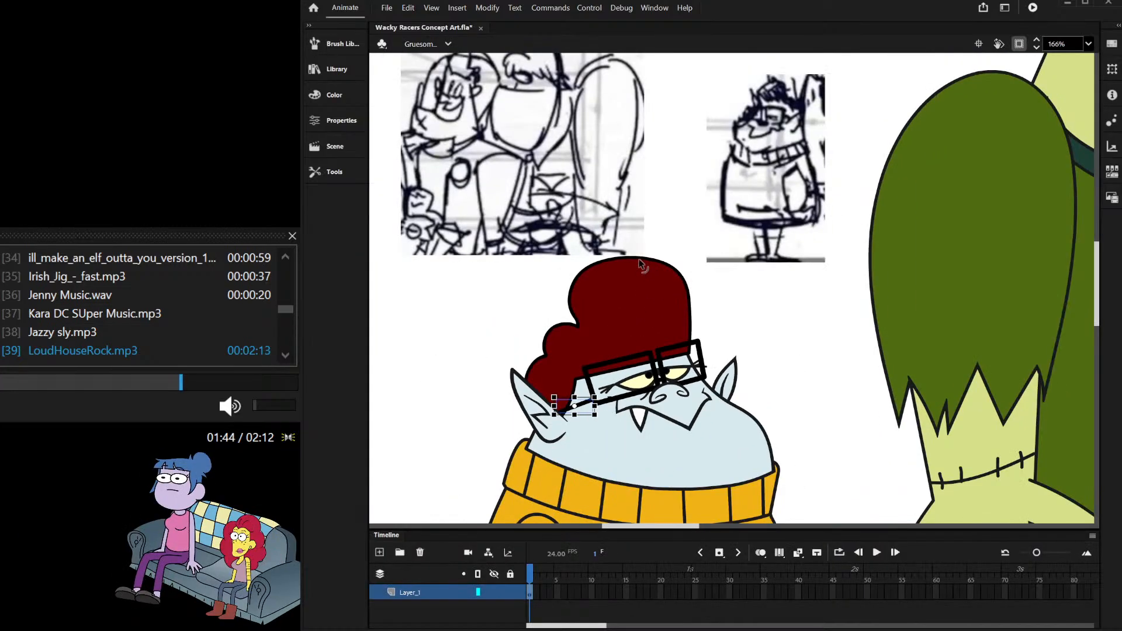
scroll(642, 266, down, 2)
scroll(657, 187, up, 2)
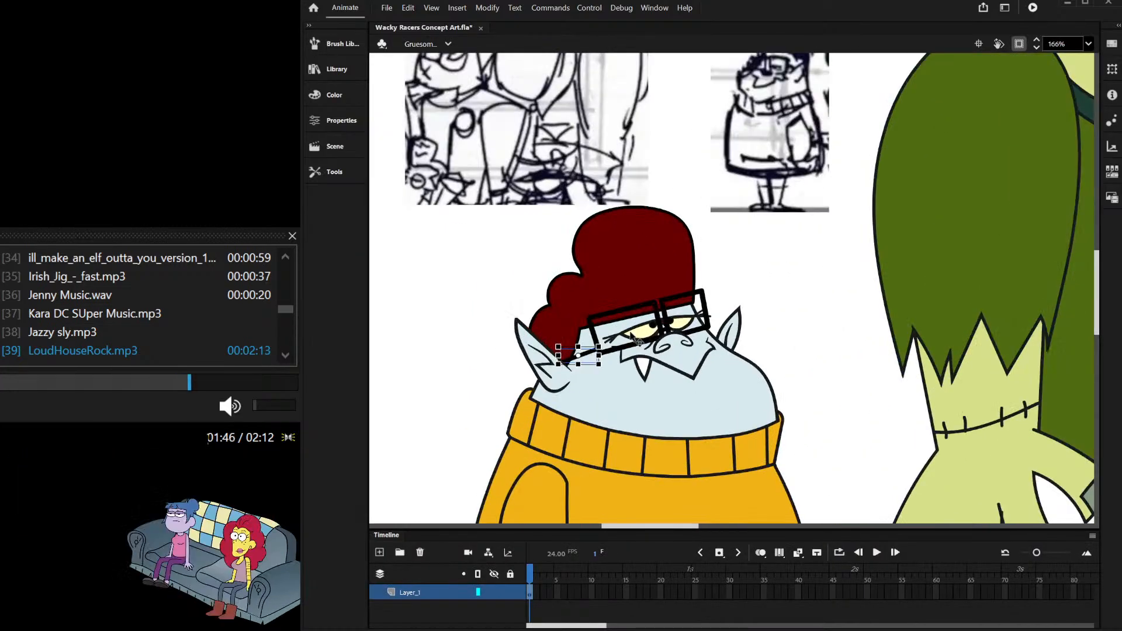
Step: Move both lens frames of the short character's glasses slightly down together over the eyes
scroll(658, 327, up, 4)
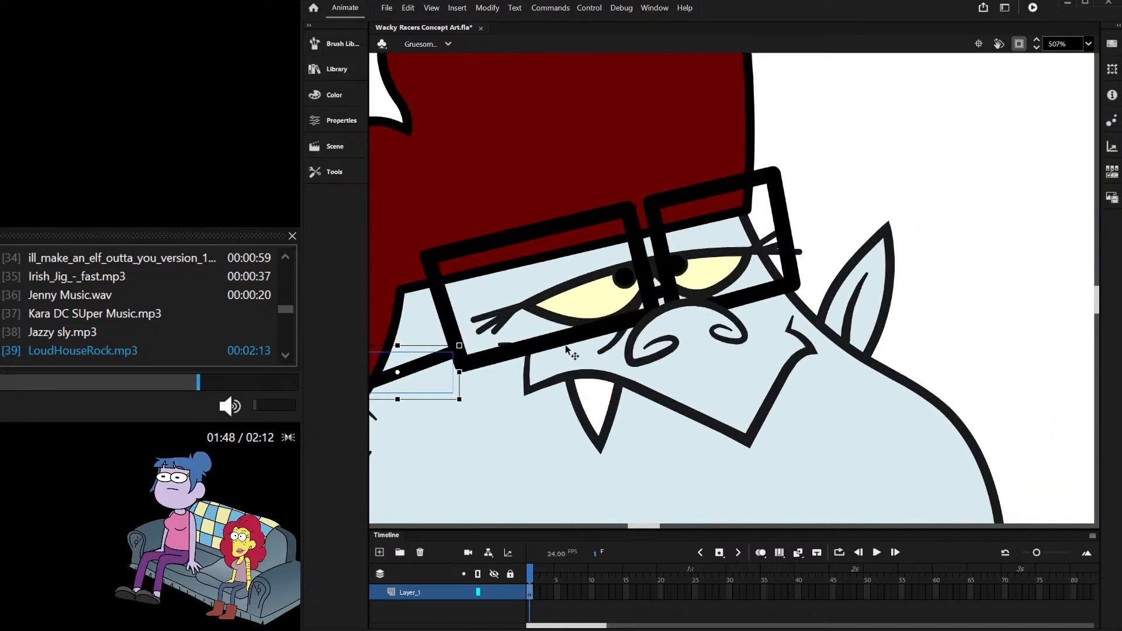
click(741, 310)
click(730, 308)
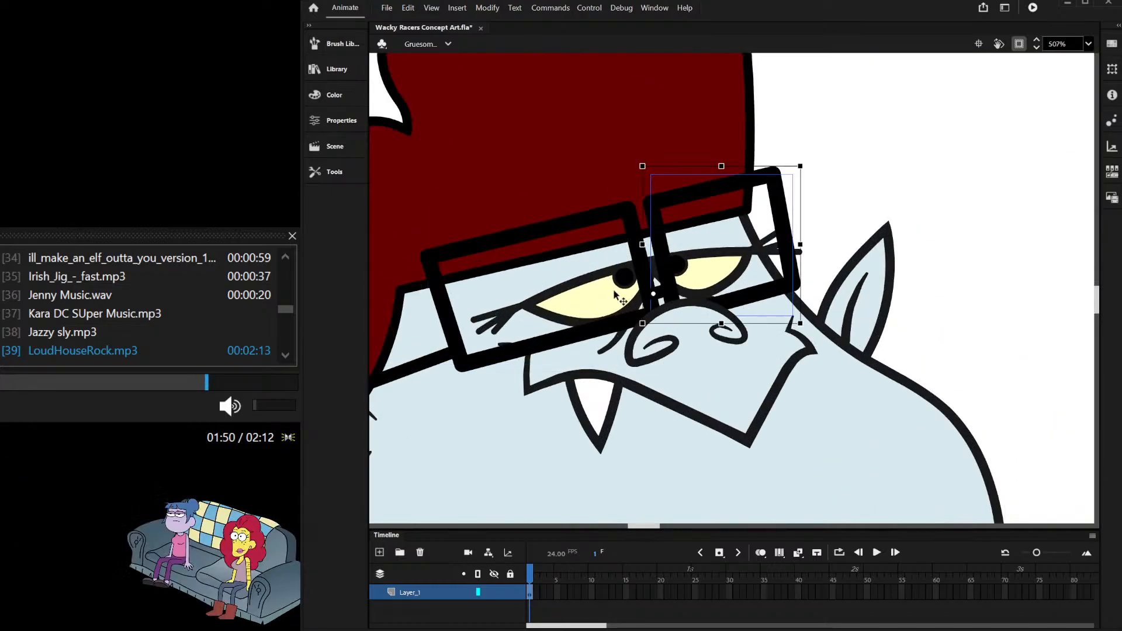
shift+click(536, 237)
drag(538, 238, 539, 249)
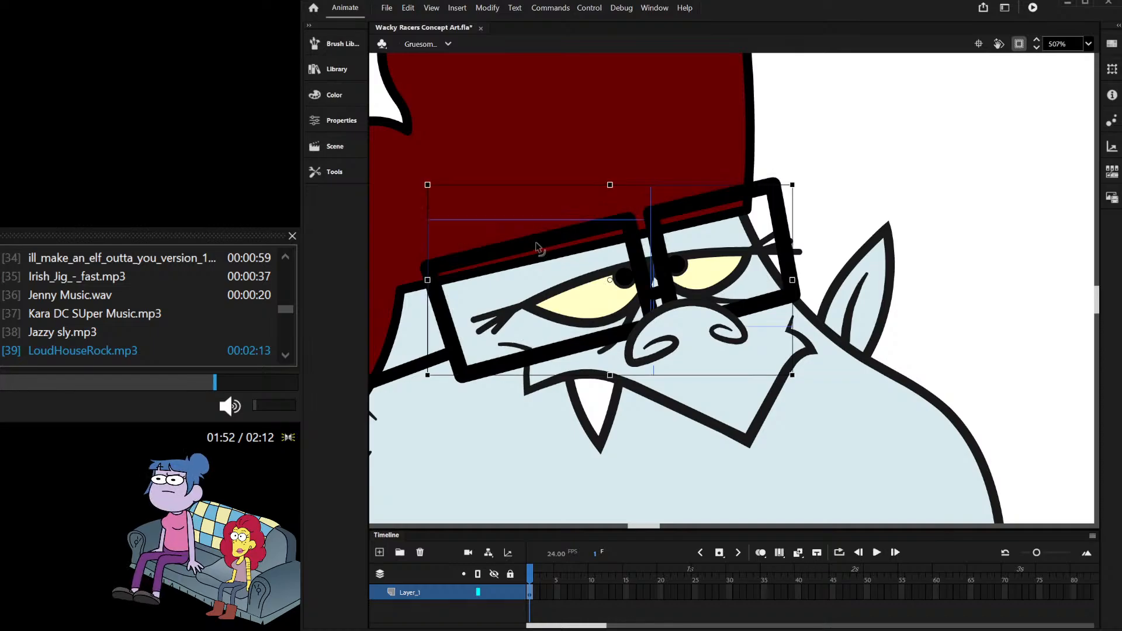
scroll(657, 276, down, 2)
scroll(671, 269, down, 5)
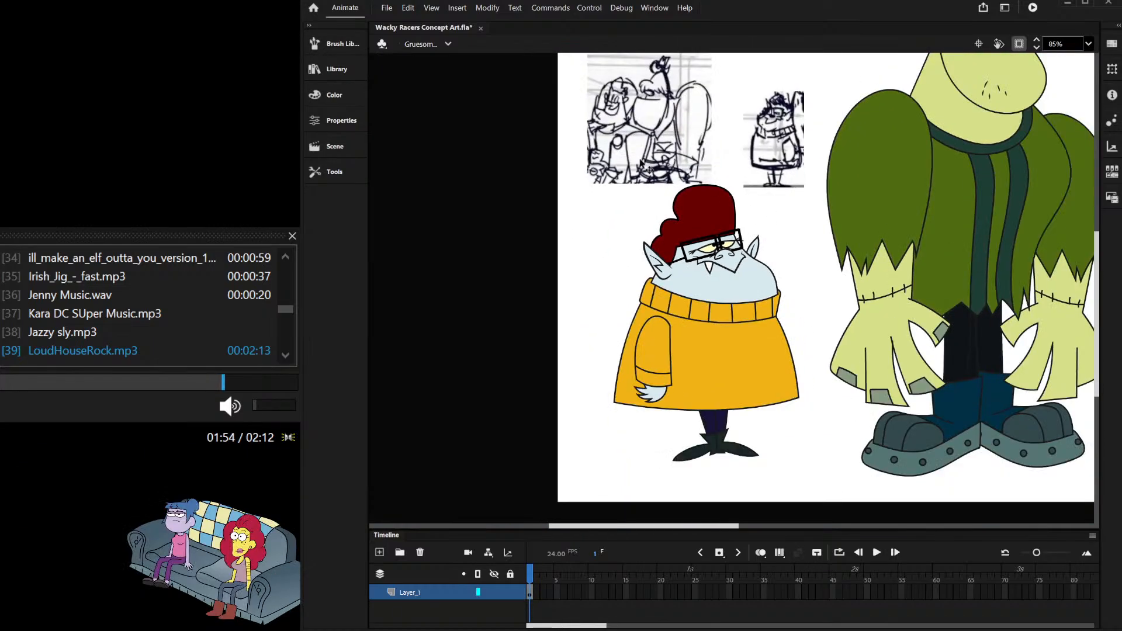
scroll(637, 157, down, 2)
scroll(722, 172, up, 1)
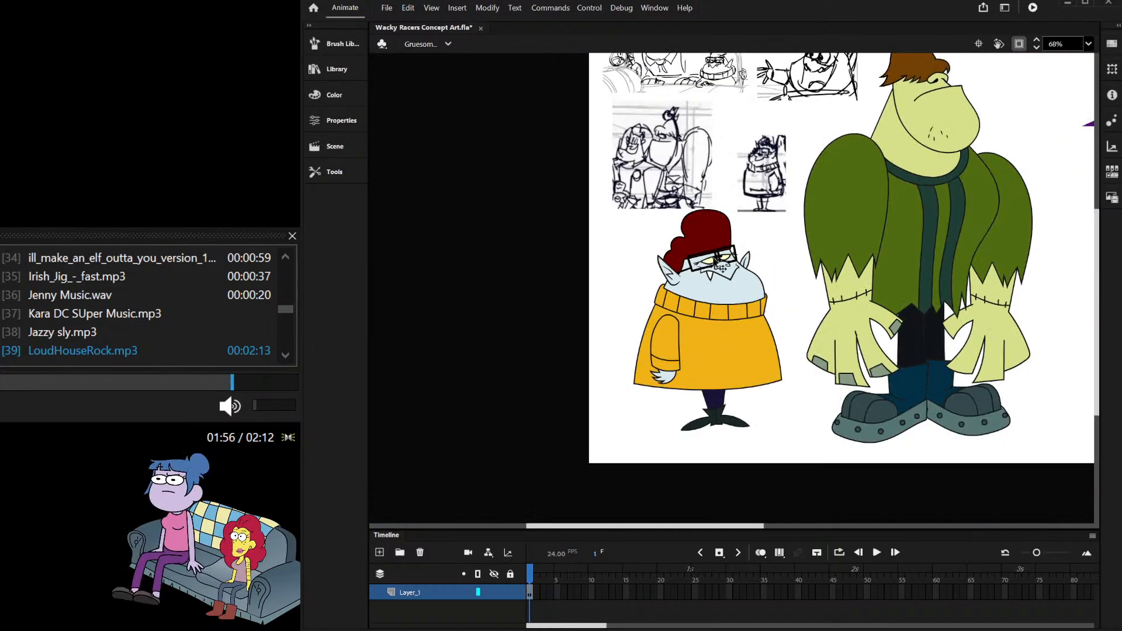
Step: Draw three near-vertical ribbing lines across the sweater's sleeve cuff, from its upper seam to its lower edge
scroll(722, 266, up, 2)
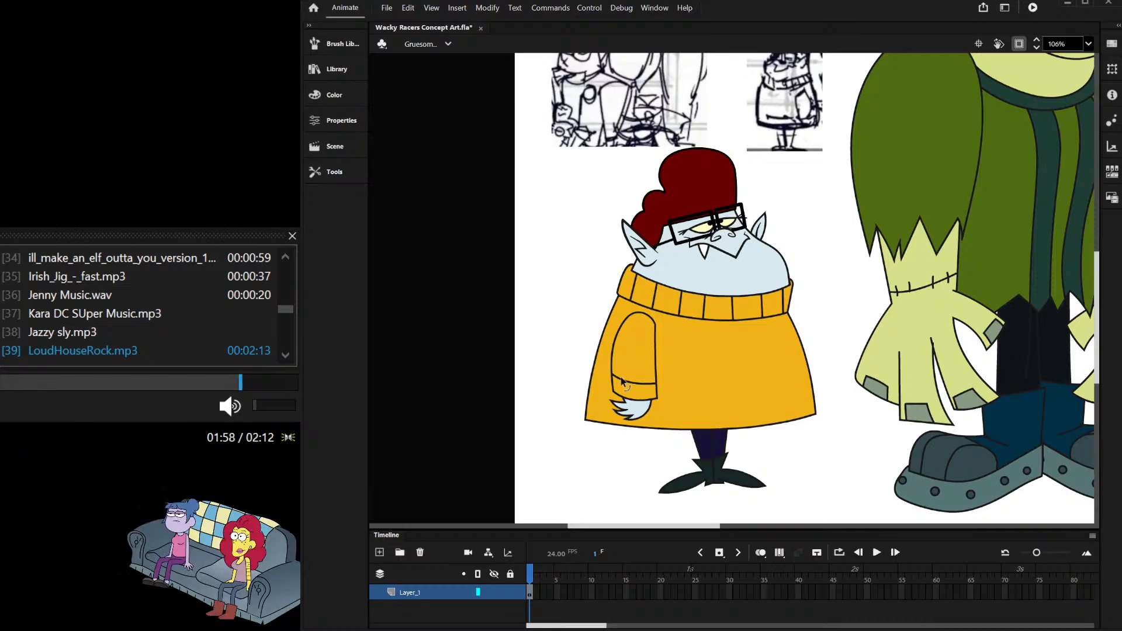
scroll(622, 353, up, 3)
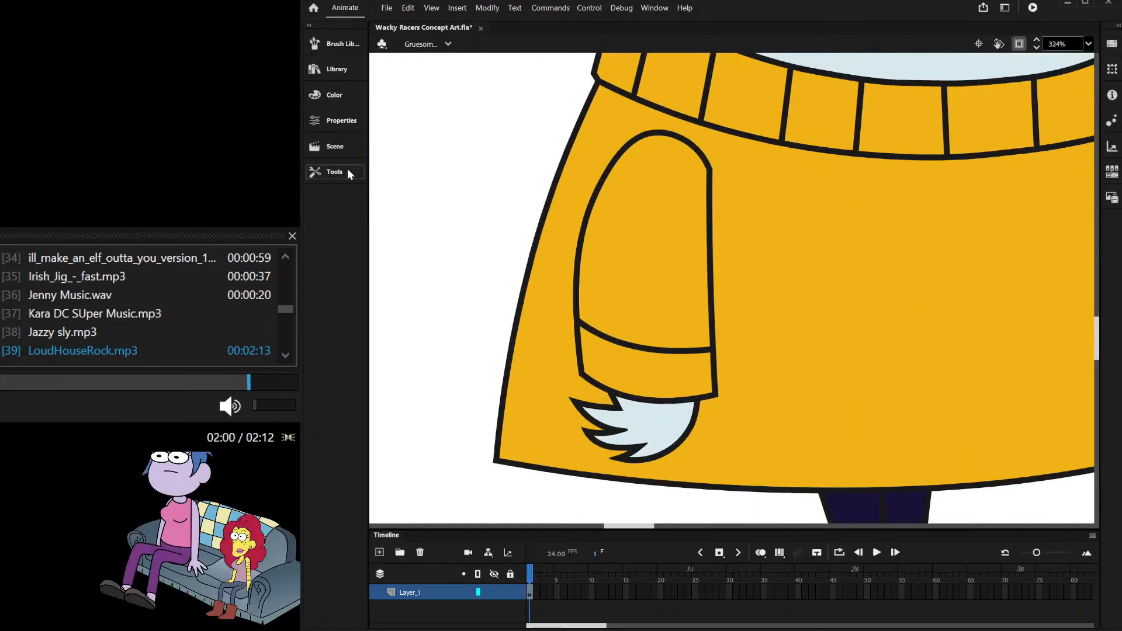
scroll(595, 323, up, 2)
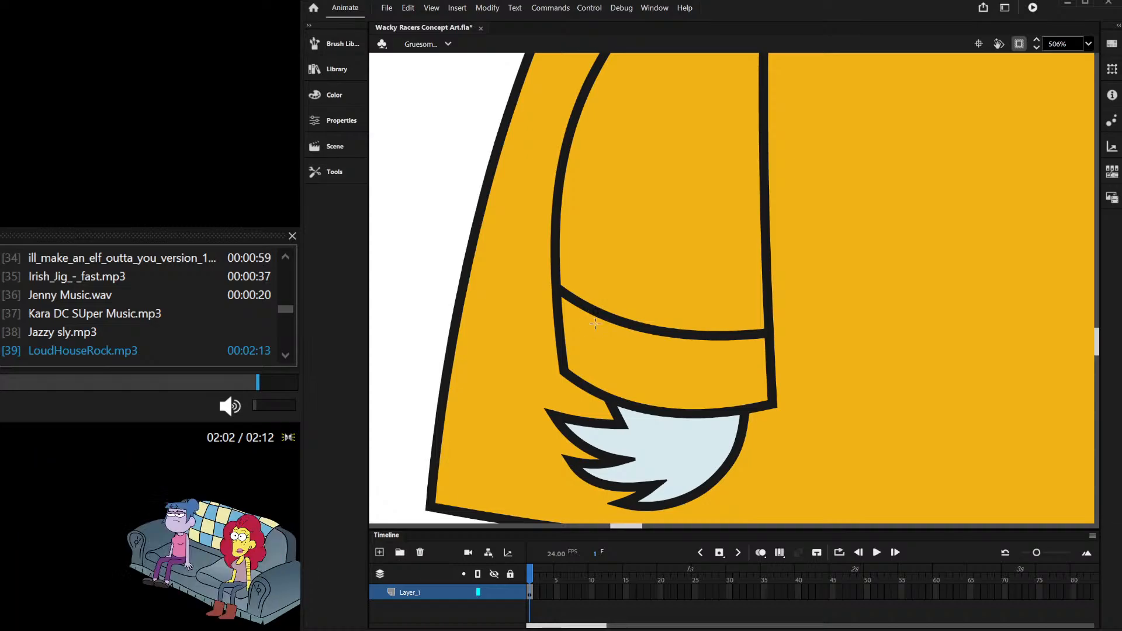
drag(594, 308, 600, 390)
drag(659, 329, 670, 412)
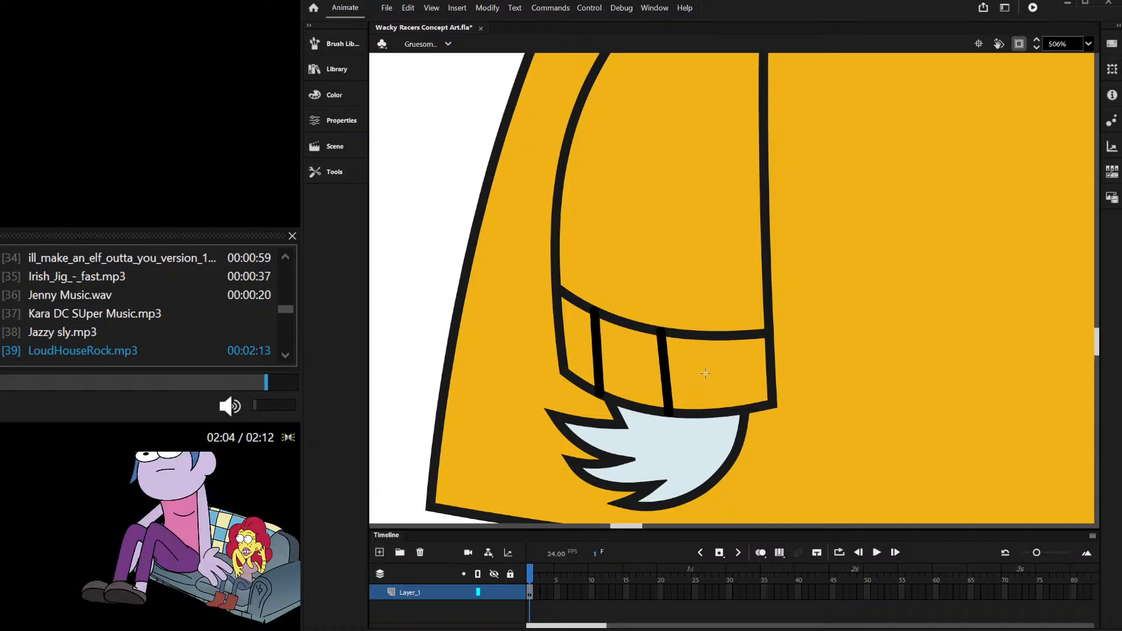
drag(737, 335, 747, 412)
scroll(747, 413, down, 8)
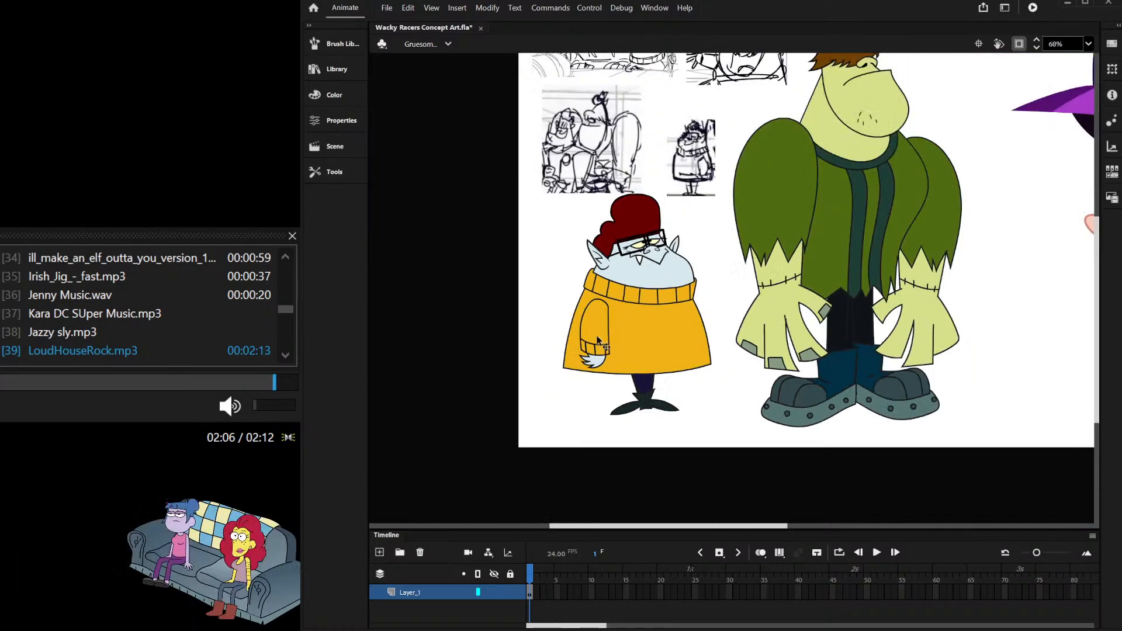
scroll(653, 308, down, 1)
scroll(566, 288, up, 1)
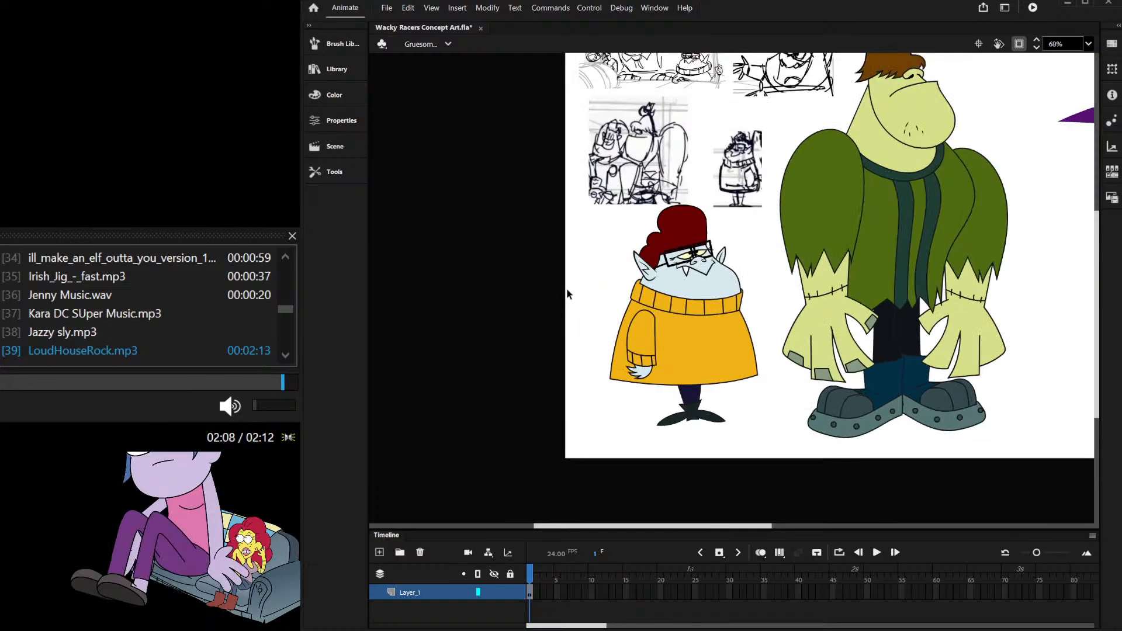
Step: Fill the sweater's body, sleeve and cuff with the dark blue sampled from the small caped vampire's coat
scroll(582, 298, up, 2)
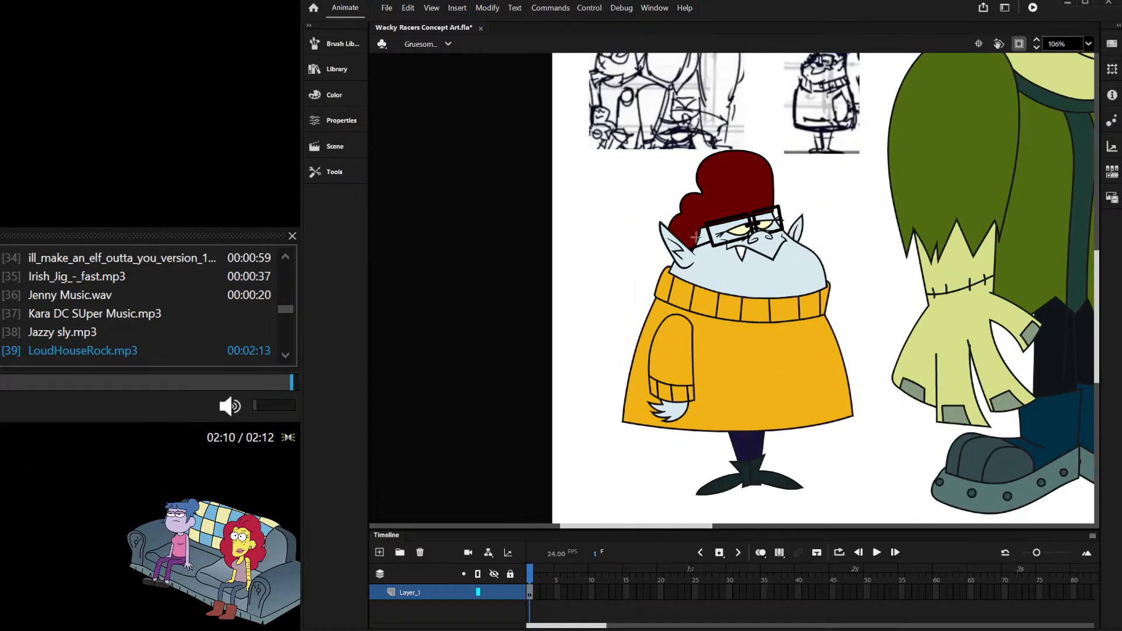
scroll(577, 229, down, 3)
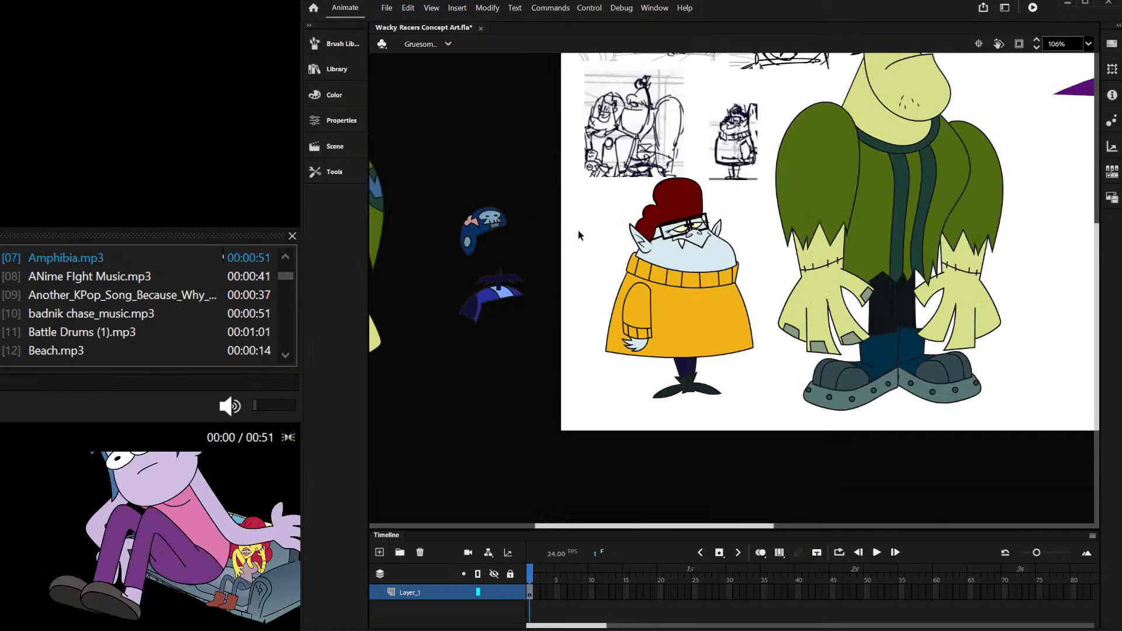
scroll(597, 234, down, 2)
scroll(373, 282, up, 1)
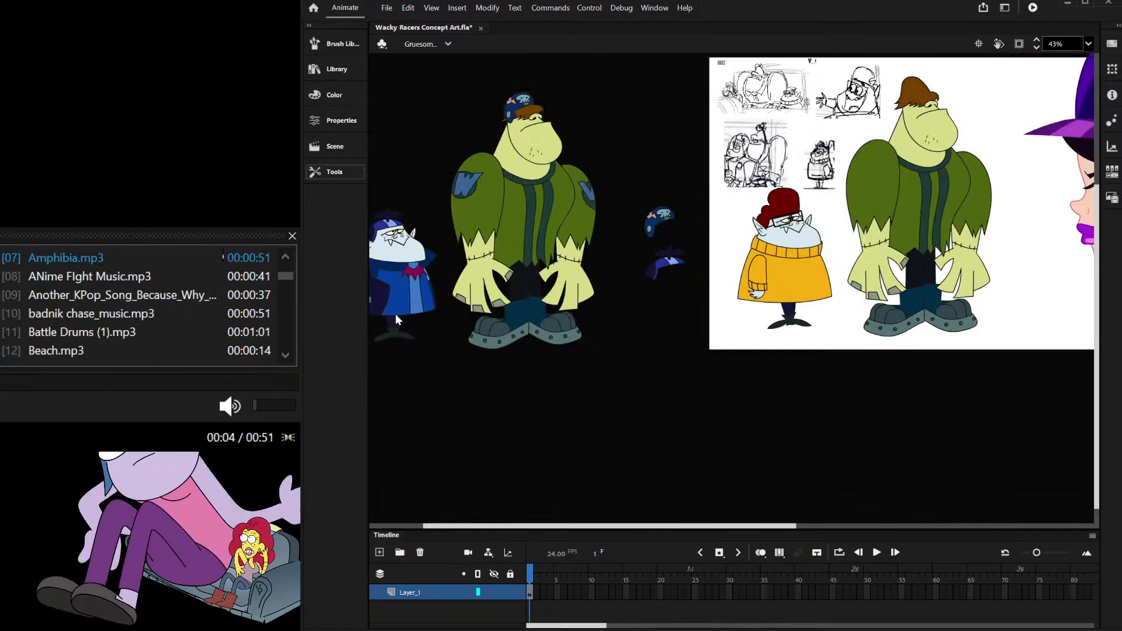
scroll(388, 102, up, 2)
scroll(425, 81, down, 5)
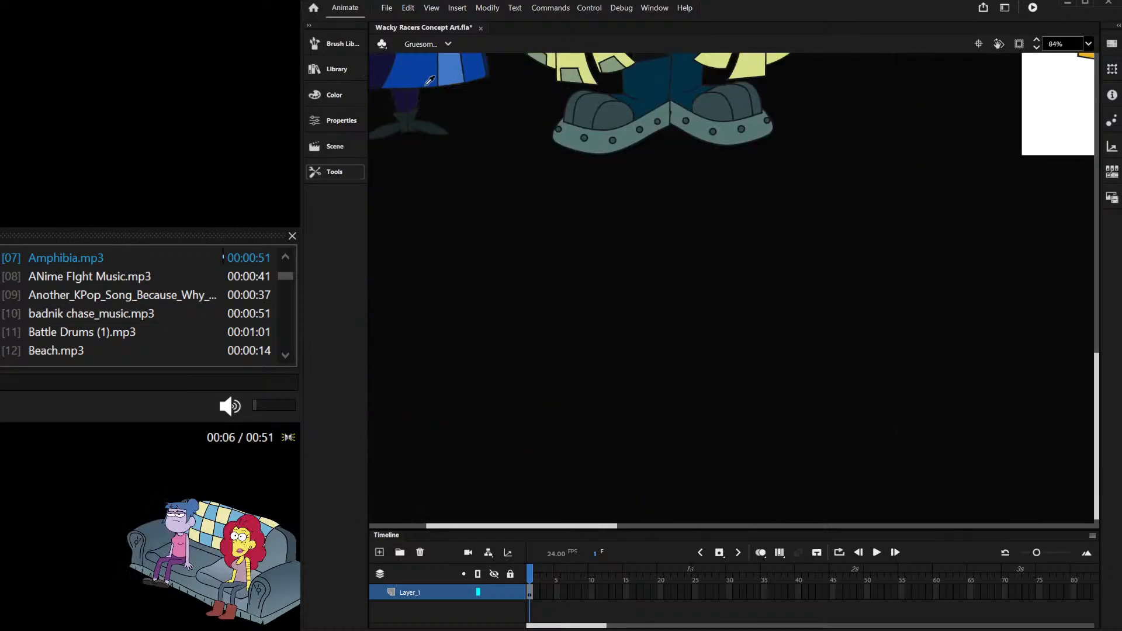
scroll(675, 267, down, 3)
scroll(730, 259, up, 5)
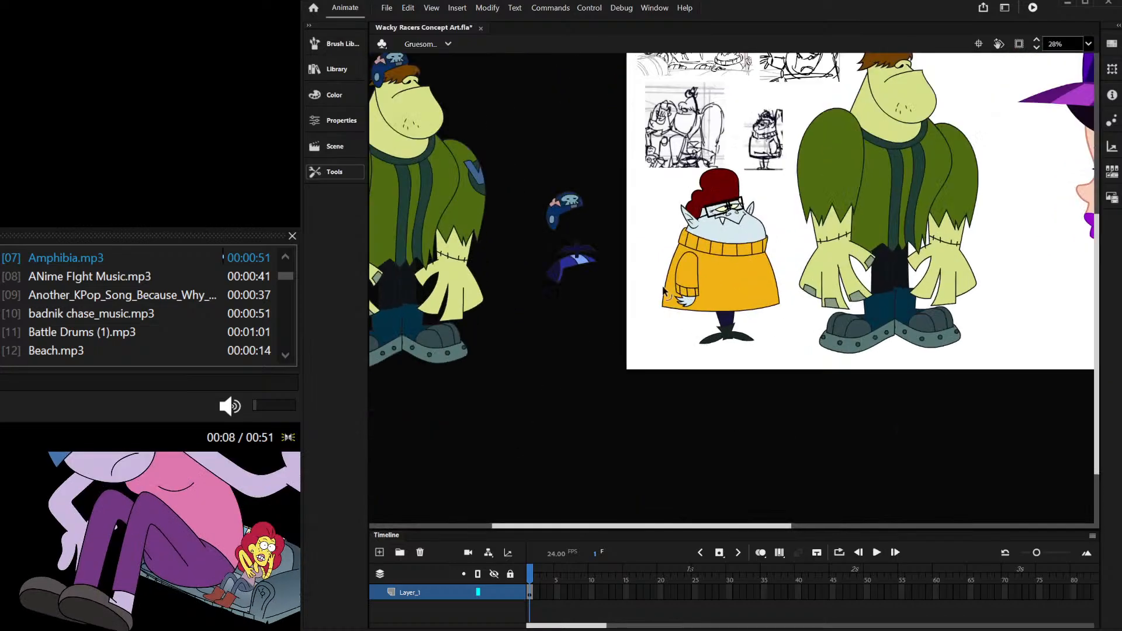
key(k)
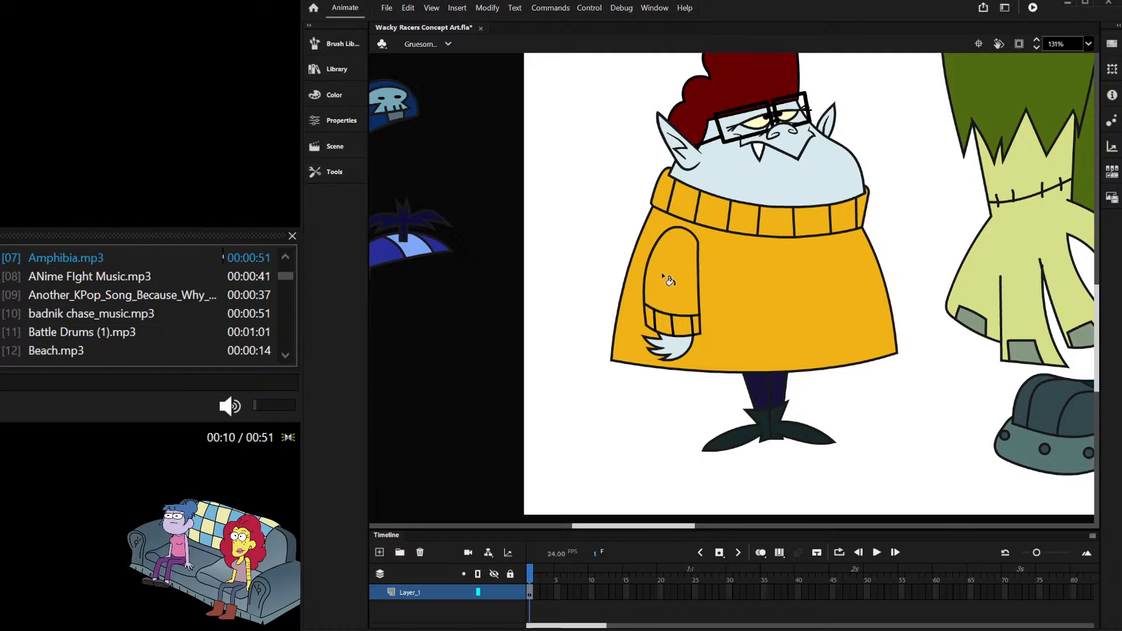
click(669, 278)
click(655, 324)
click(770, 320)
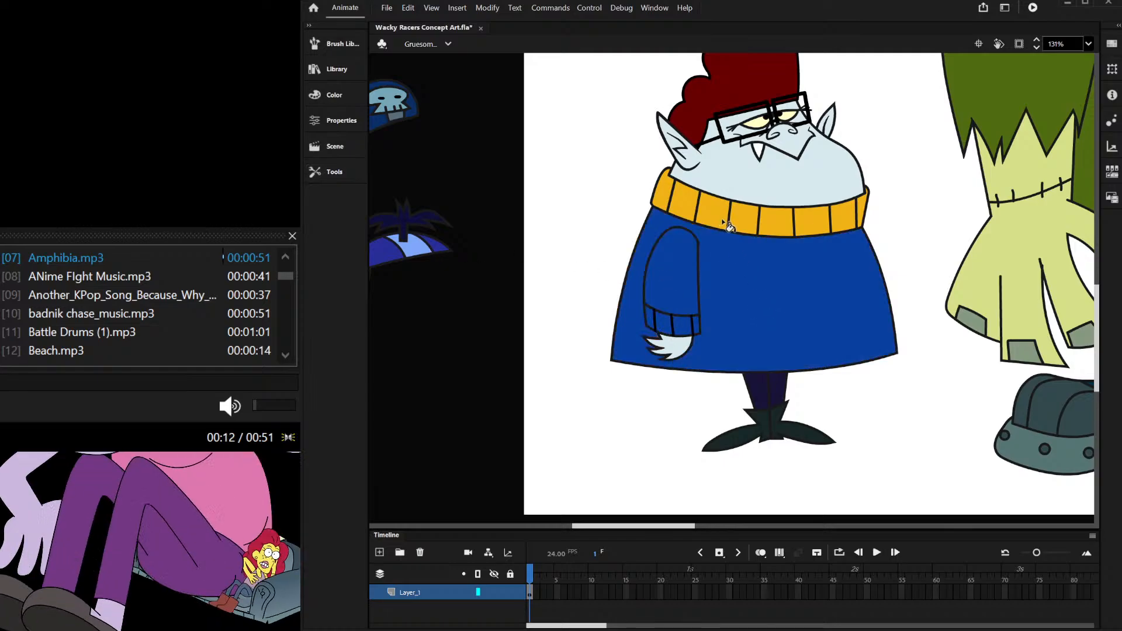
Step: Recolour the turtleneck collar and sleeve cuff with the lighter blue sampled from the caped vampire's coat
scroll(809, 243, down, 5)
scroll(405, 275, up, 2)
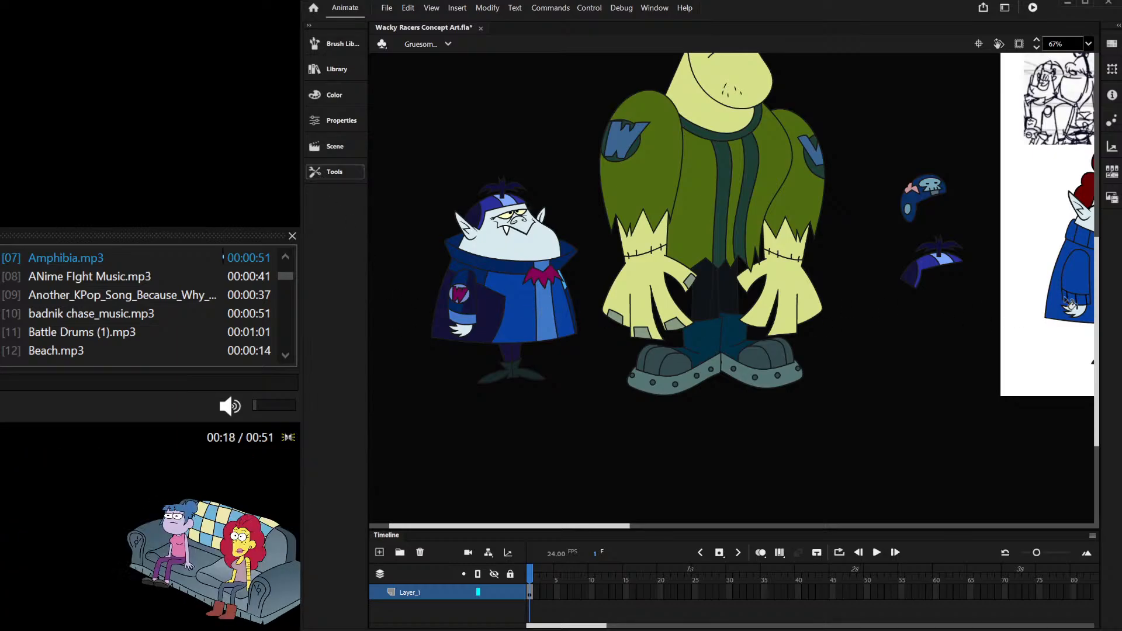
scroll(514, 297, down, 2)
scroll(941, 263, up, 4)
click(811, 270)
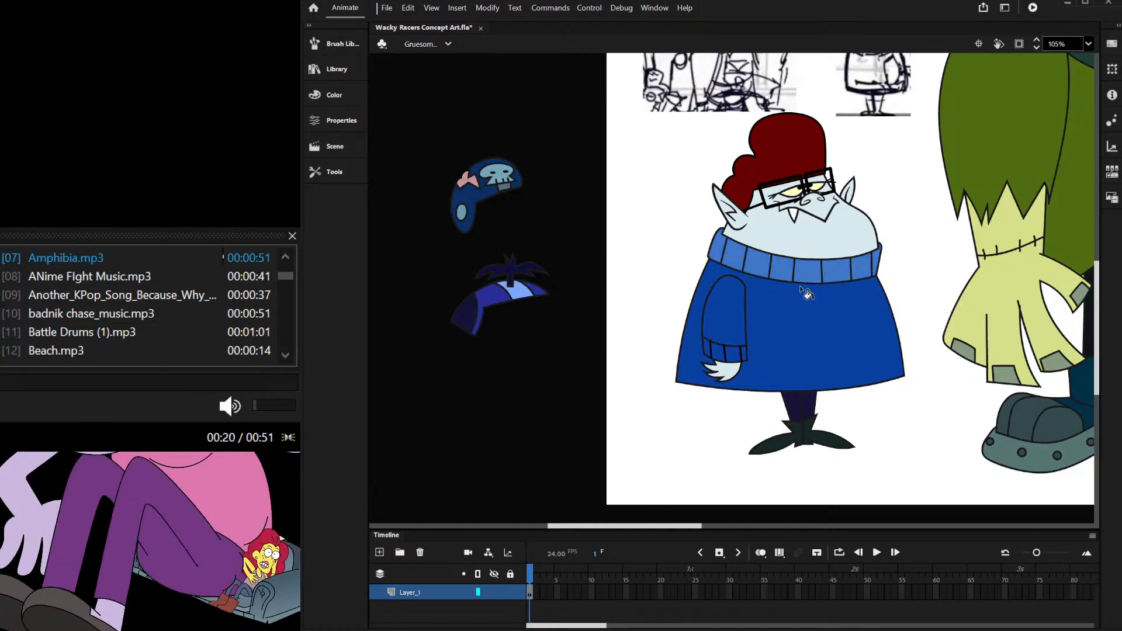
scroll(775, 329, down, 2)
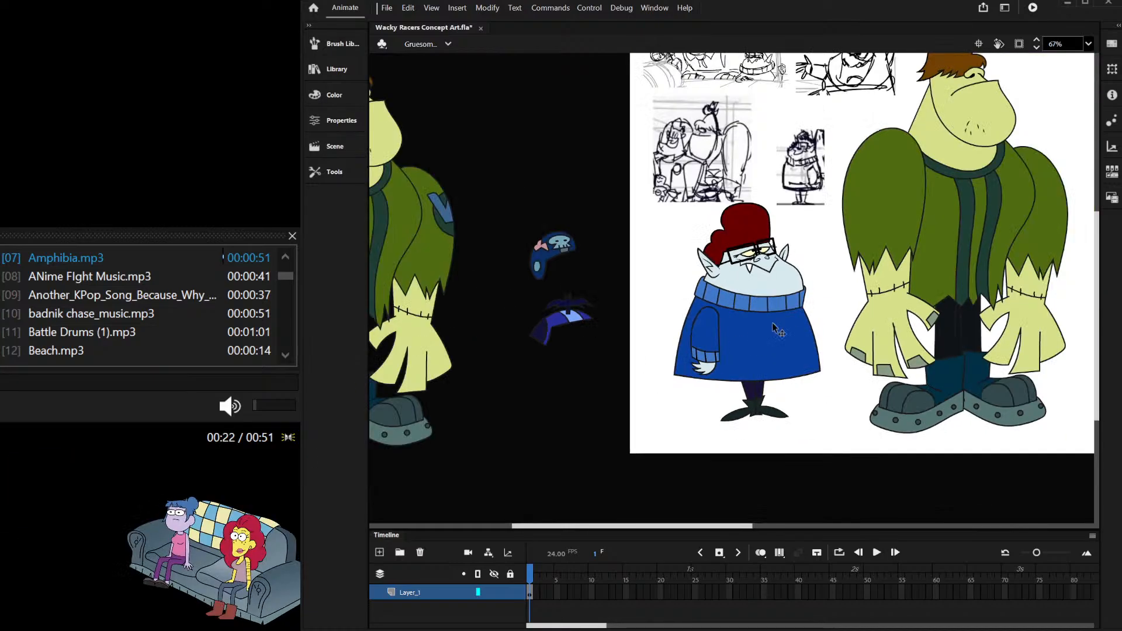
scroll(692, 317, down, 1)
scroll(699, 216, up, 3)
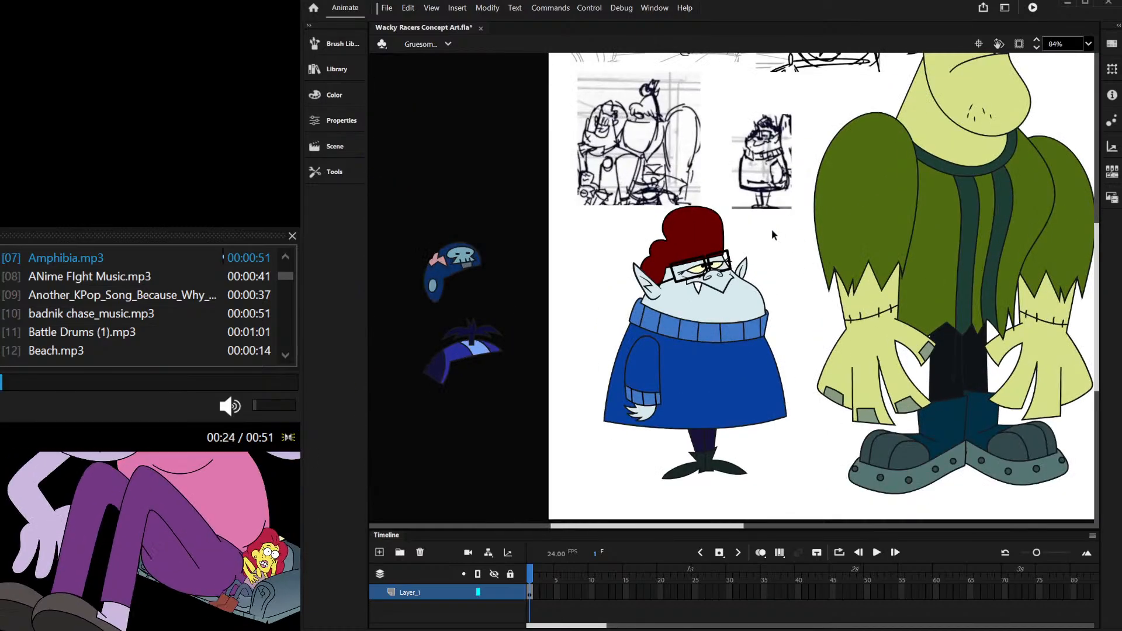
scroll(752, 210, down, 2)
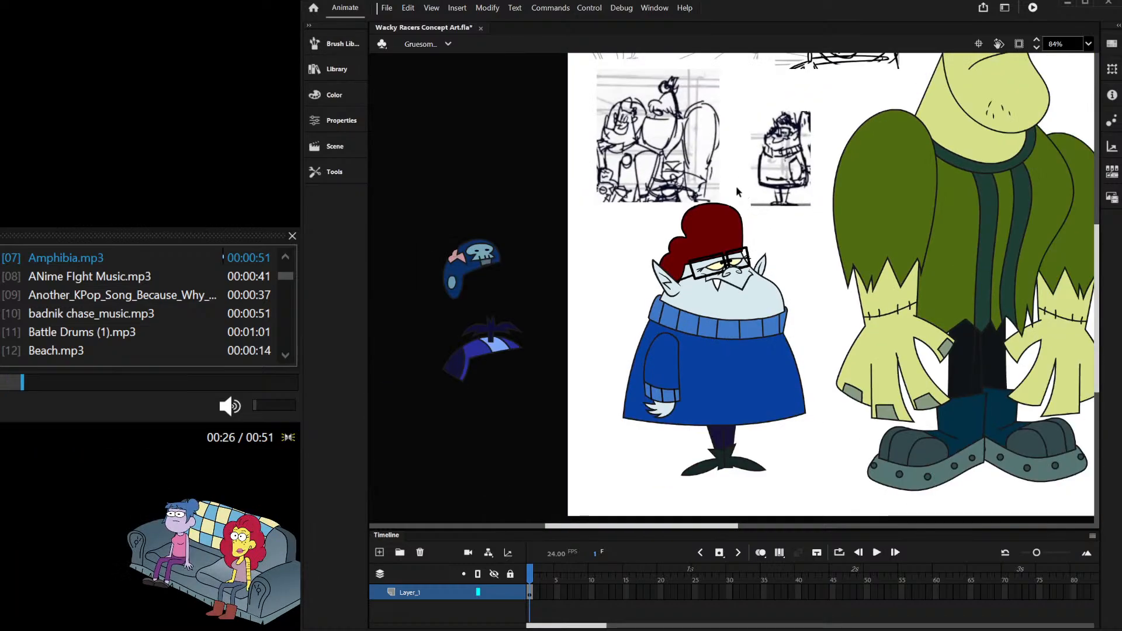
scroll(735, 186, down, 2)
scroll(597, 227, up, 2)
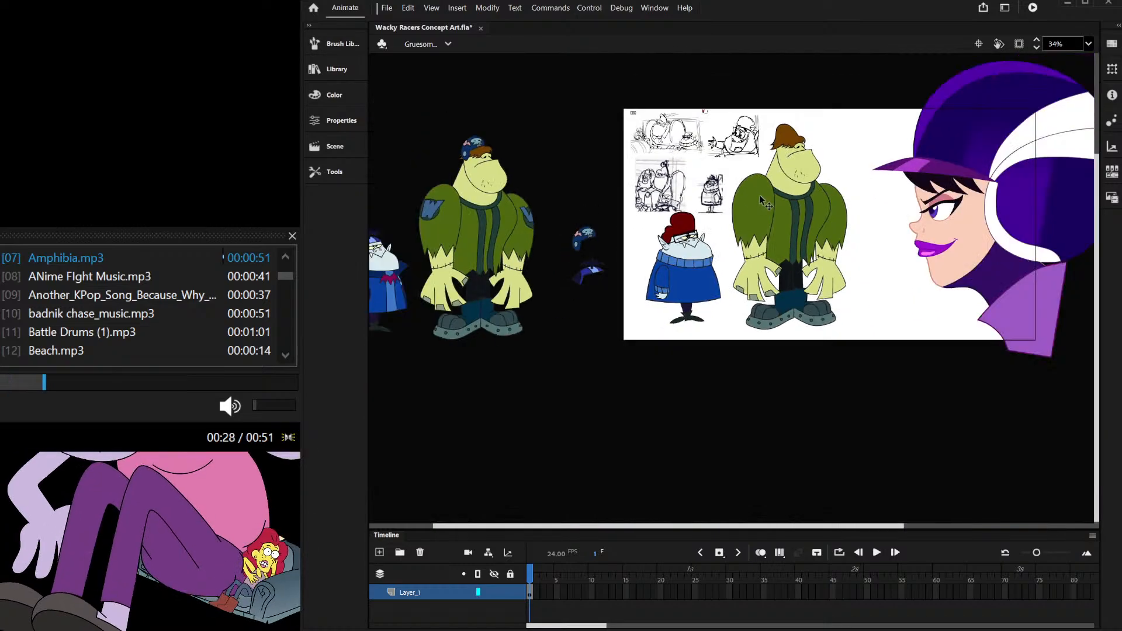
Step: Delete the black outline along the red hair's lower edge where it borders the forehead
scroll(602, 263, up, 6)
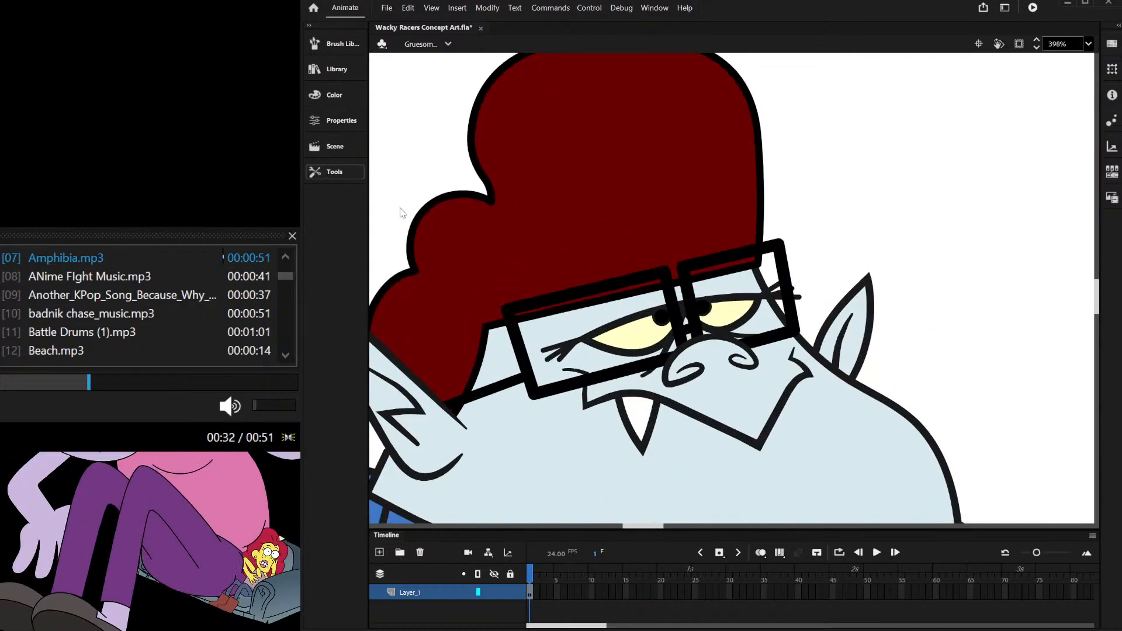
double_click(628, 300)
click(629, 300)
key(Delete)
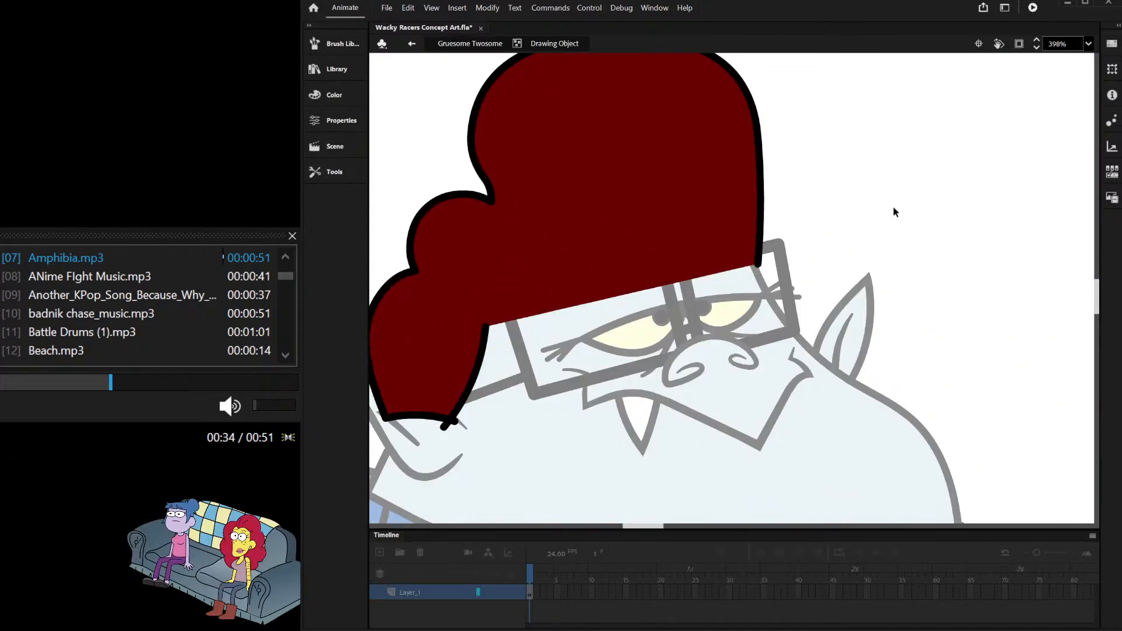
double_click(864, 195)
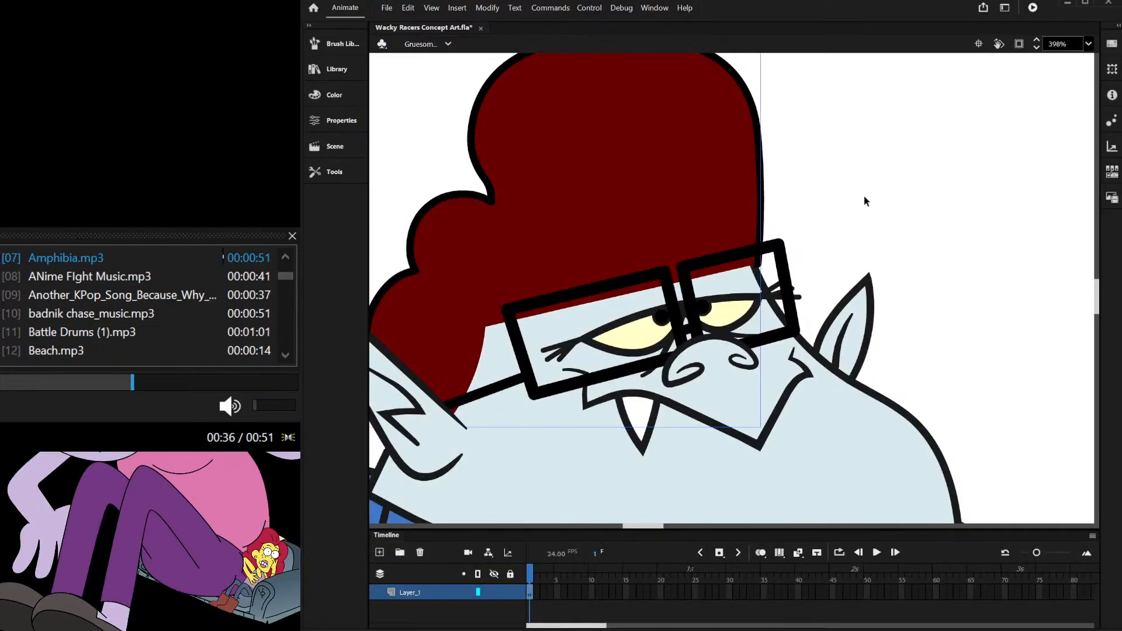
scroll(692, 202, down, 3)
scroll(637, 241, up, 5)
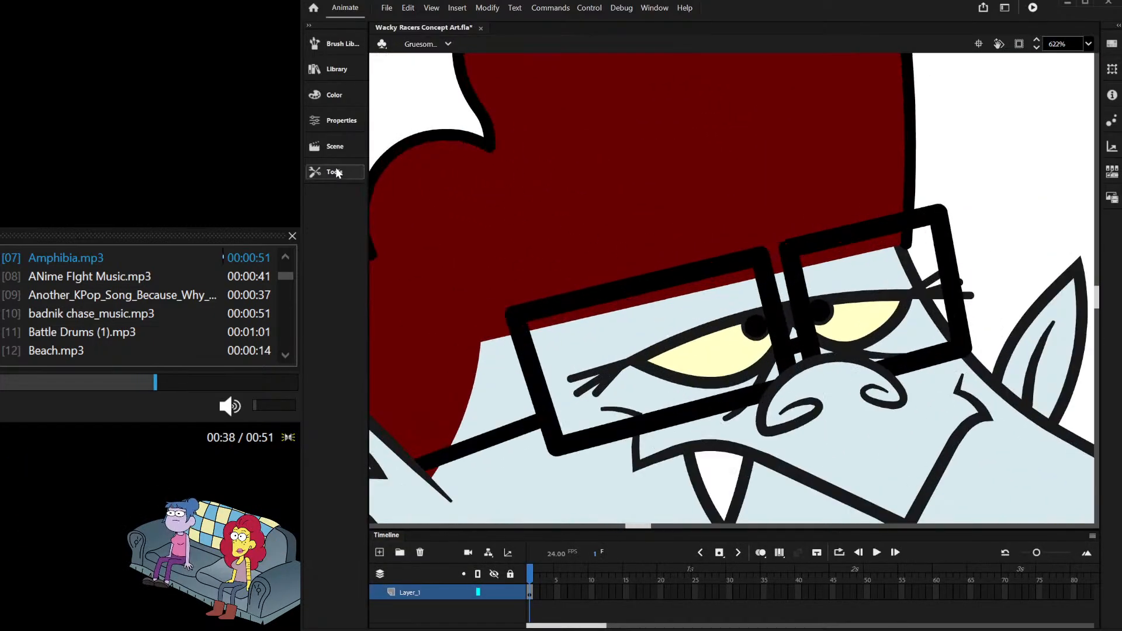
scroll(659, 293, up, 2)
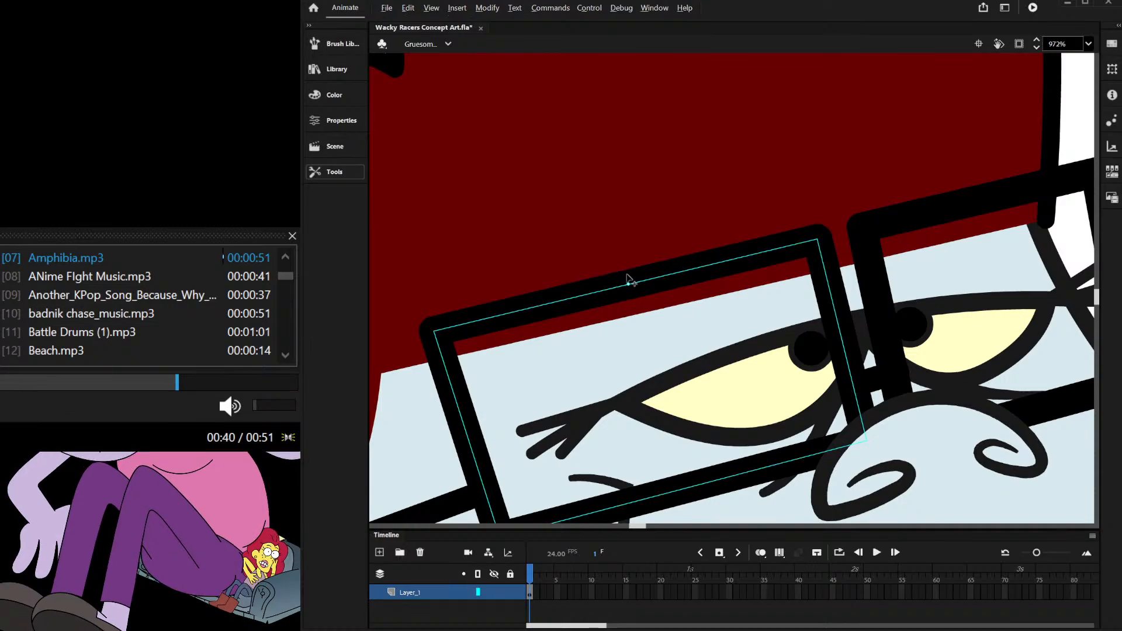
click(623, 259)
drag(622, 258, 622, 257)
key(ctrl+z)
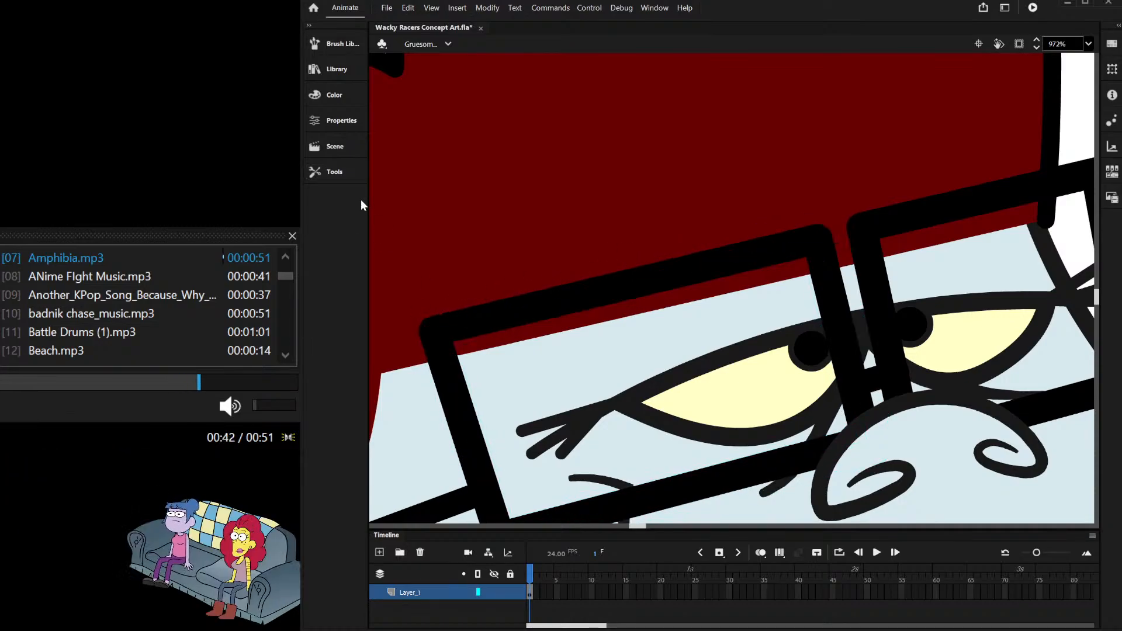
Step: Reduce the duplicate of the wider lens frame to its top edge by deleting its two side edges and bottom edge
key(q)
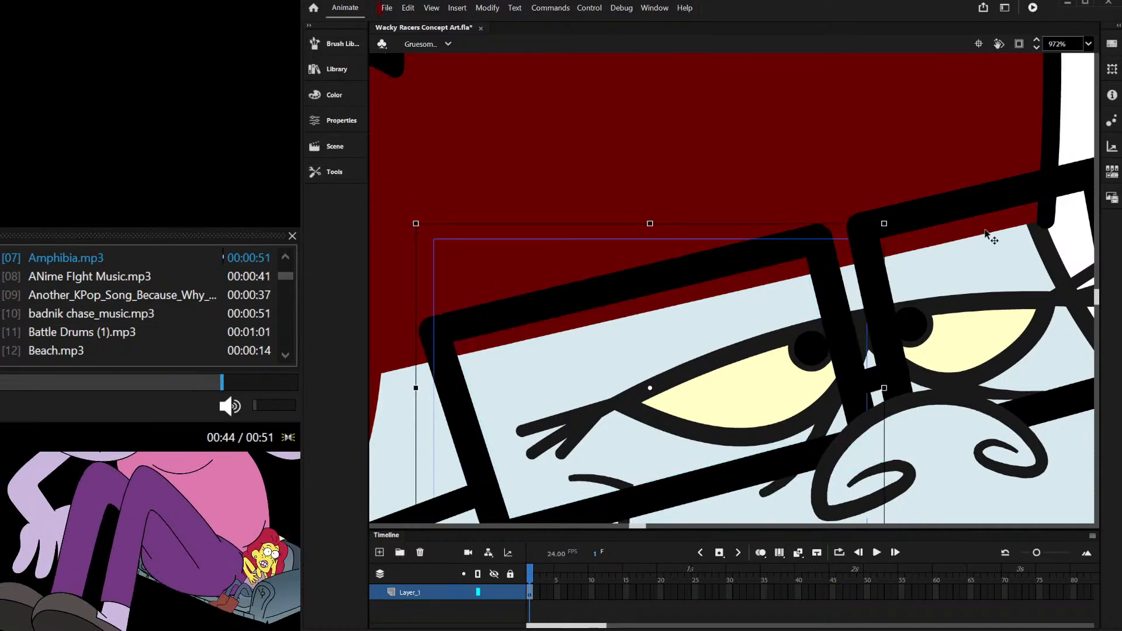
scroll(804, 244, down, 2)
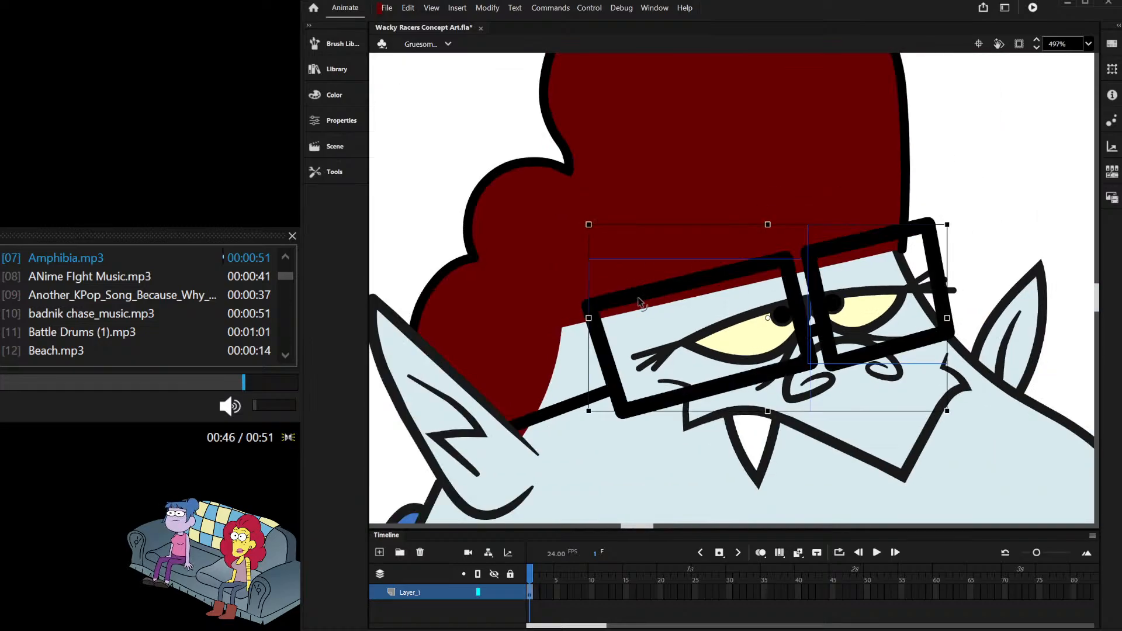
double_click(624, 323)
click(602, 356)
key(Delete)
click(719, 389)
key(Delete)
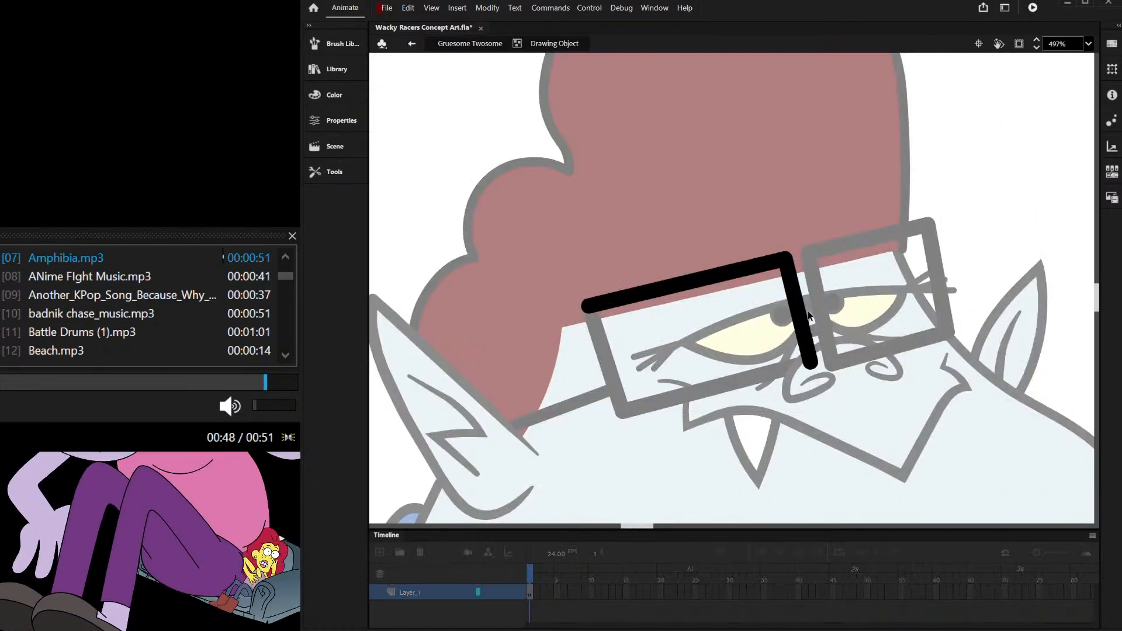
click(799, 314)
key(Delete)
Step: Reduce the duplicate of the narrower lens frame to its top edge by deleting its two side edges and bottom edge
double_click(818, 300)
double_click(819, 299)
click(819, 300)
key(Delete)
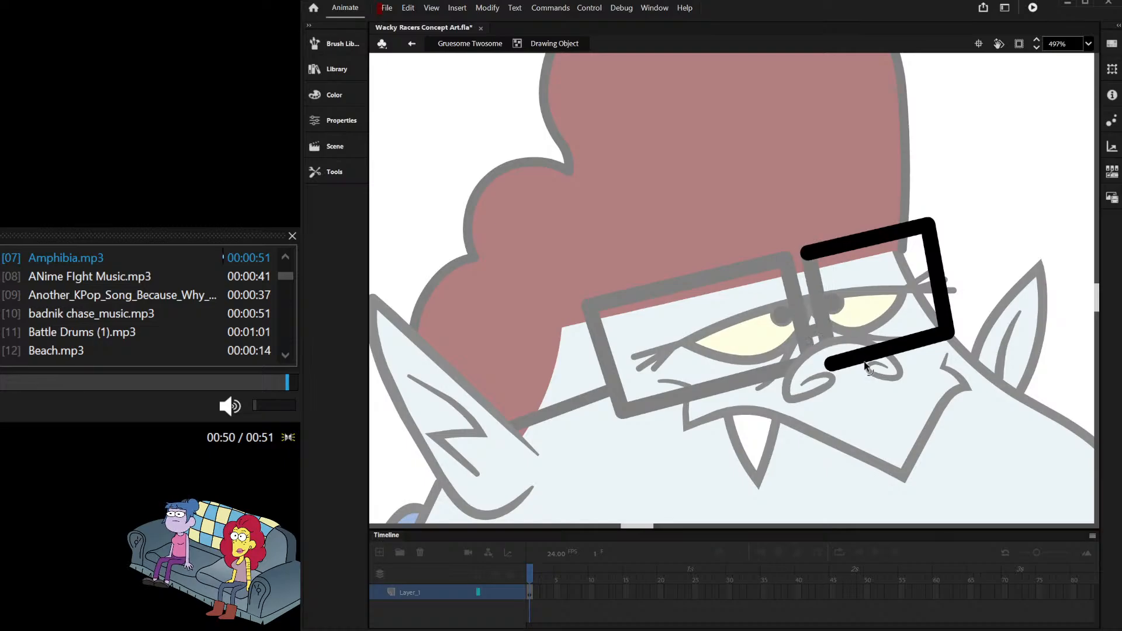
click(892, 350)
key(Delete)
click(947, 292)
key(Delete)
double_click(834, 175)
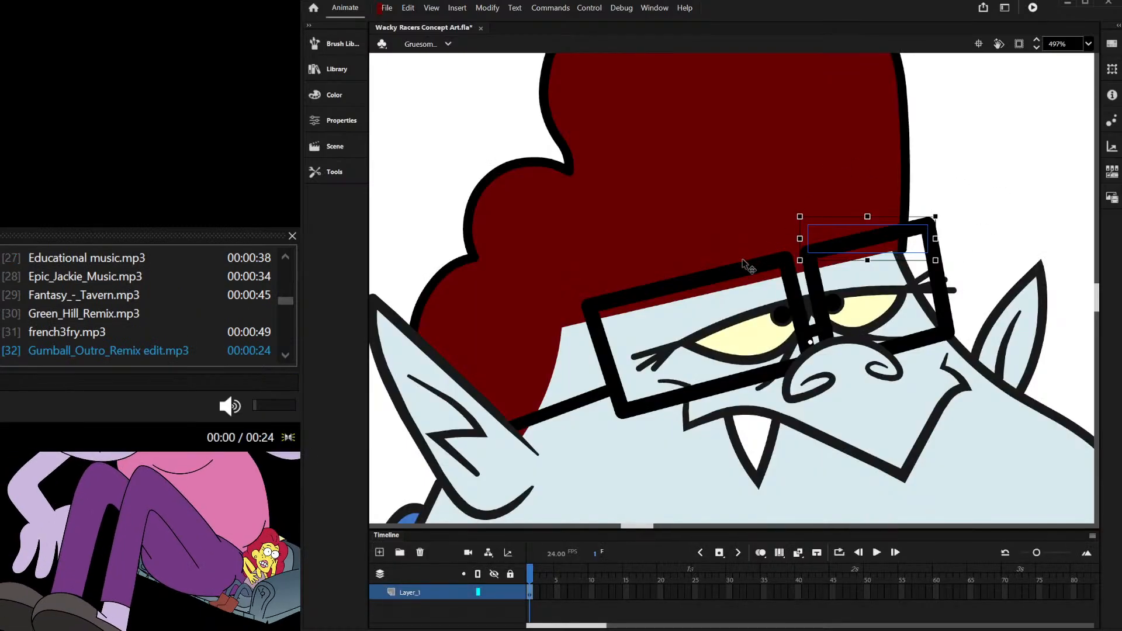
Step: Thicken the stroke of both lens frames' top edges to give the glasses a heavy brow line
click(742, 264)
shift+click(832, 249)
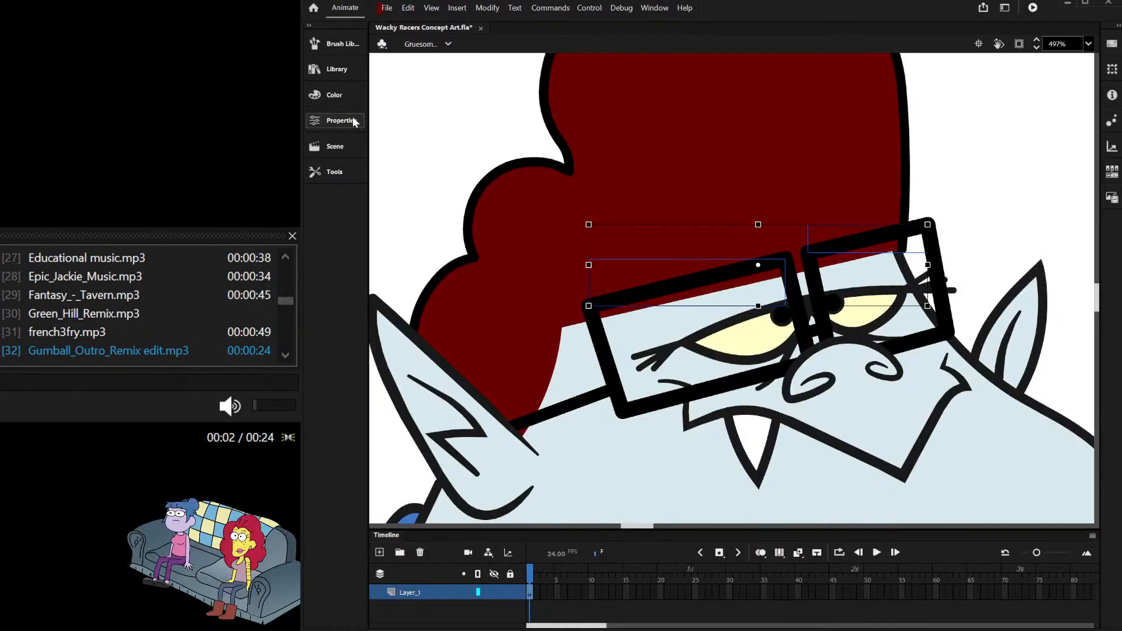
drag(393, 316, 397, 316)
scroll(591, 270, down, 8)
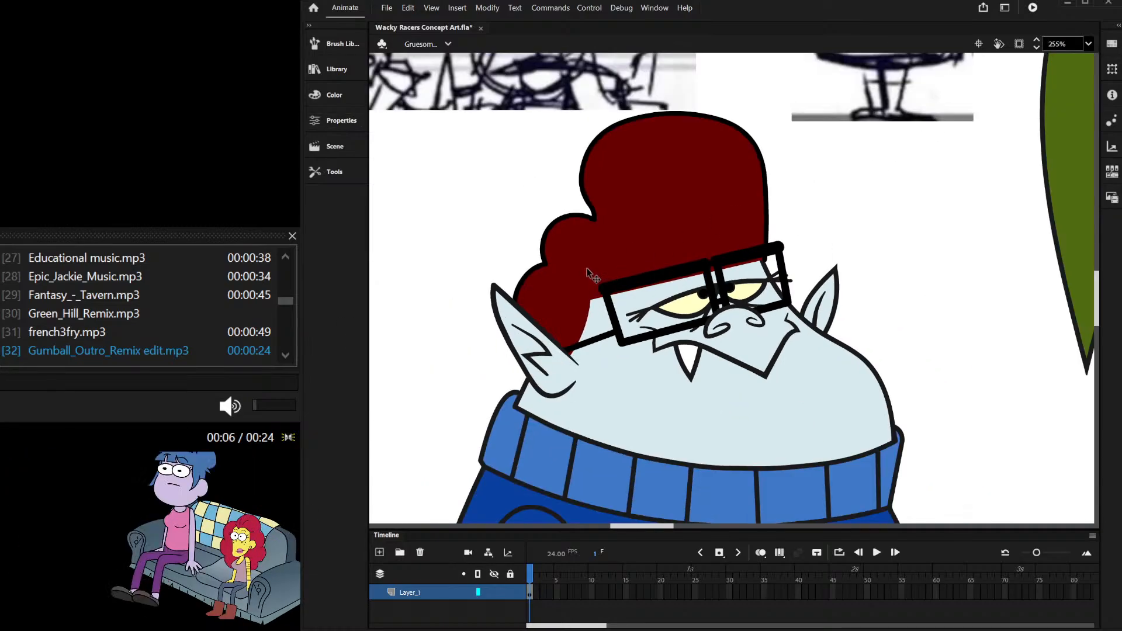
Step: Reshape the lower edge of the red hair into a rounded arch across the forehead, above the top rims of the glasses
scroll(599, 266, up, 7)
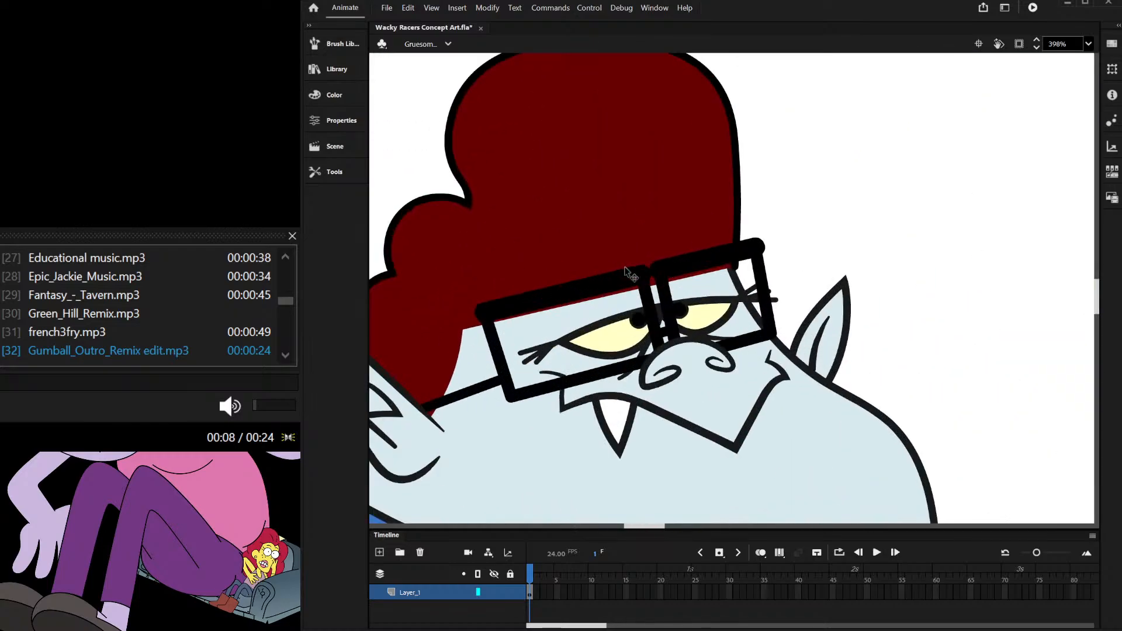
double_click(600, 301)
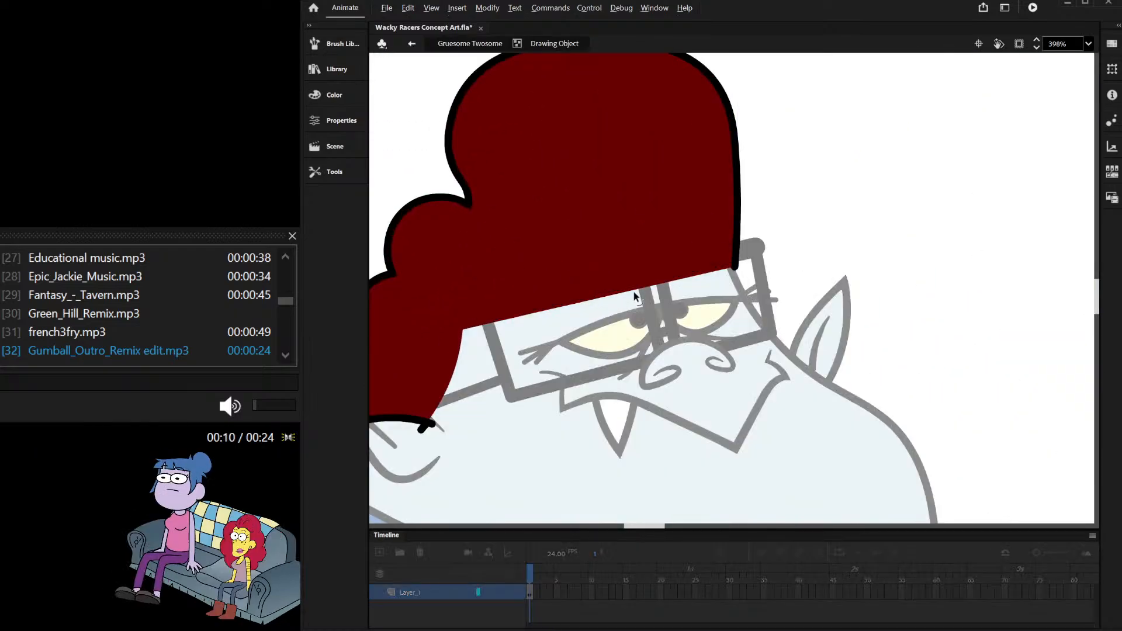
drag(634, 293, 677, 245)
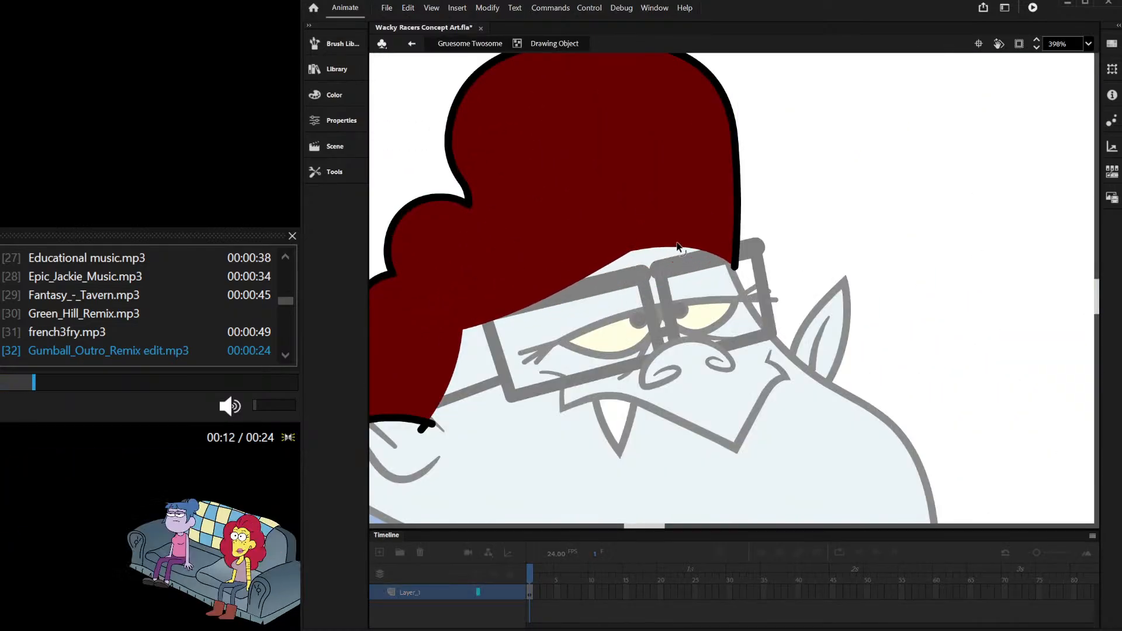
drag(584, 279, 523, 266)
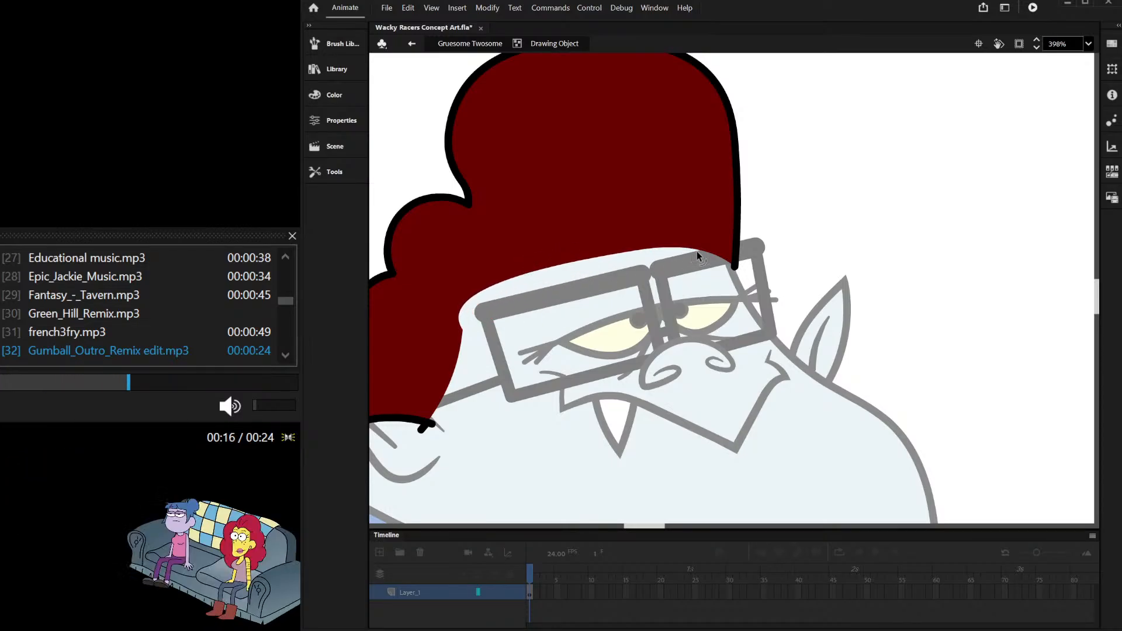
mouse_move(697, 251)
mouse_down()
mouse_move(682, 243)
mouse_move(699, 251)
mouse_up()
double_click(873, 195)
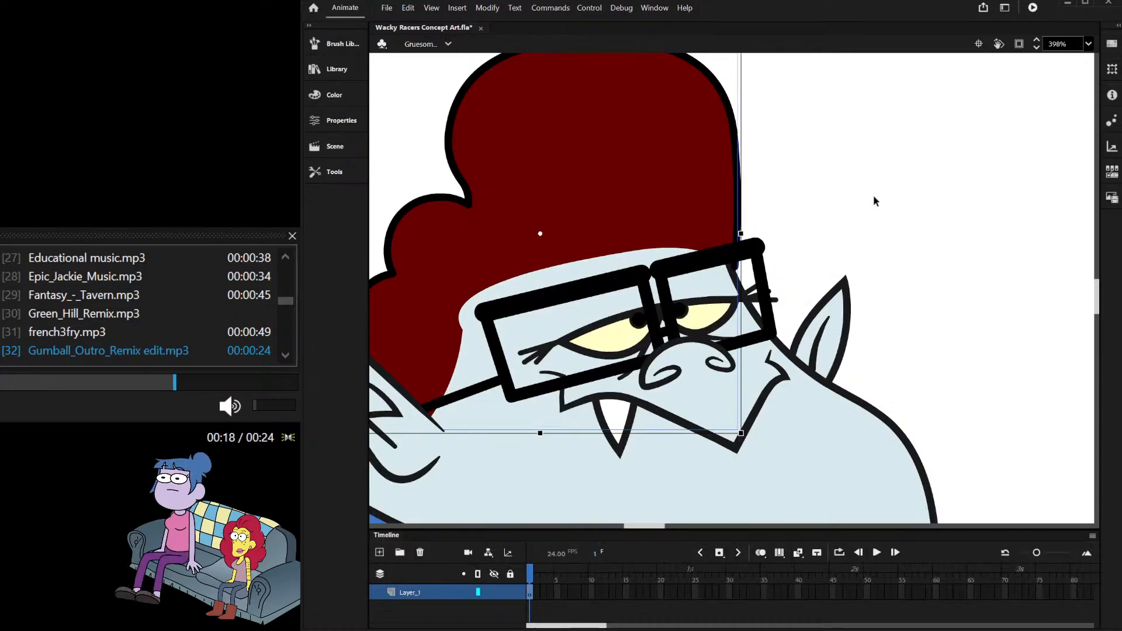
click(873, 195)
Step: Review the finished vampire beside the tall green monster and the reference sketches for proportions and colours
scroll(676, 212, down, 6)
scroll(745, 181, down, 3)
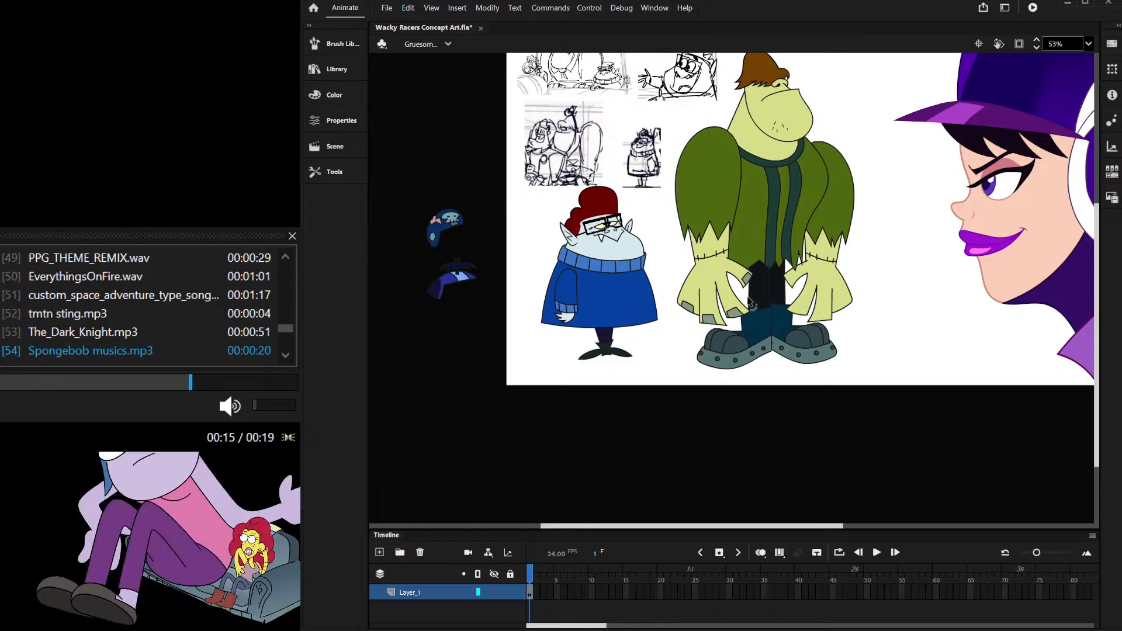
scroll(666, 261, down, 2)
scroll(826, 218, up, 2)
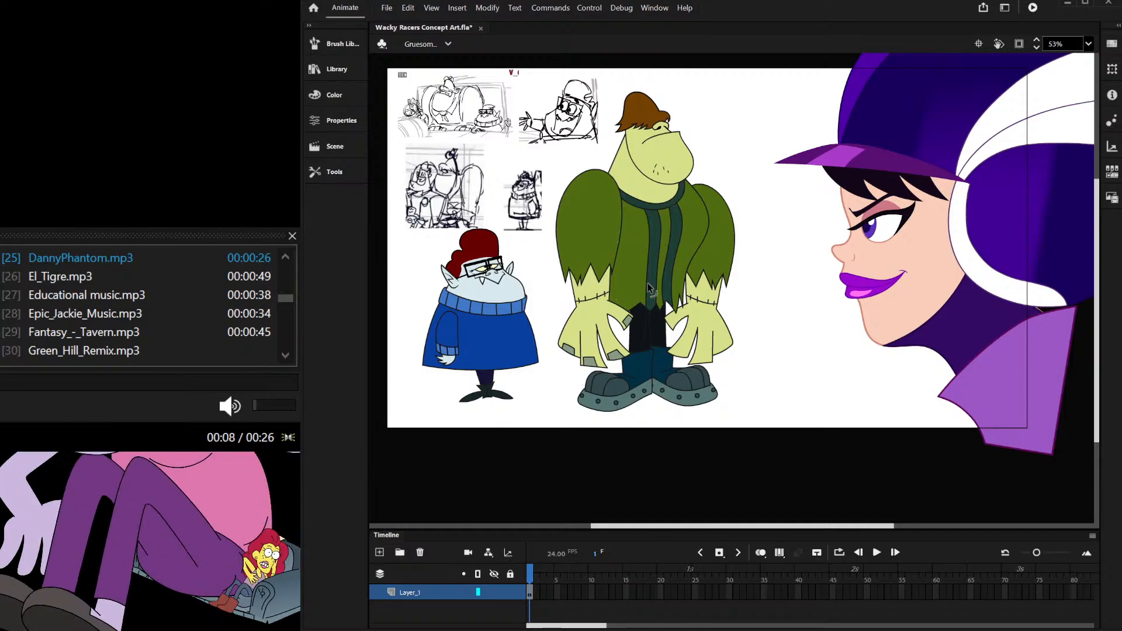
scroll(647, 283, down, 2)
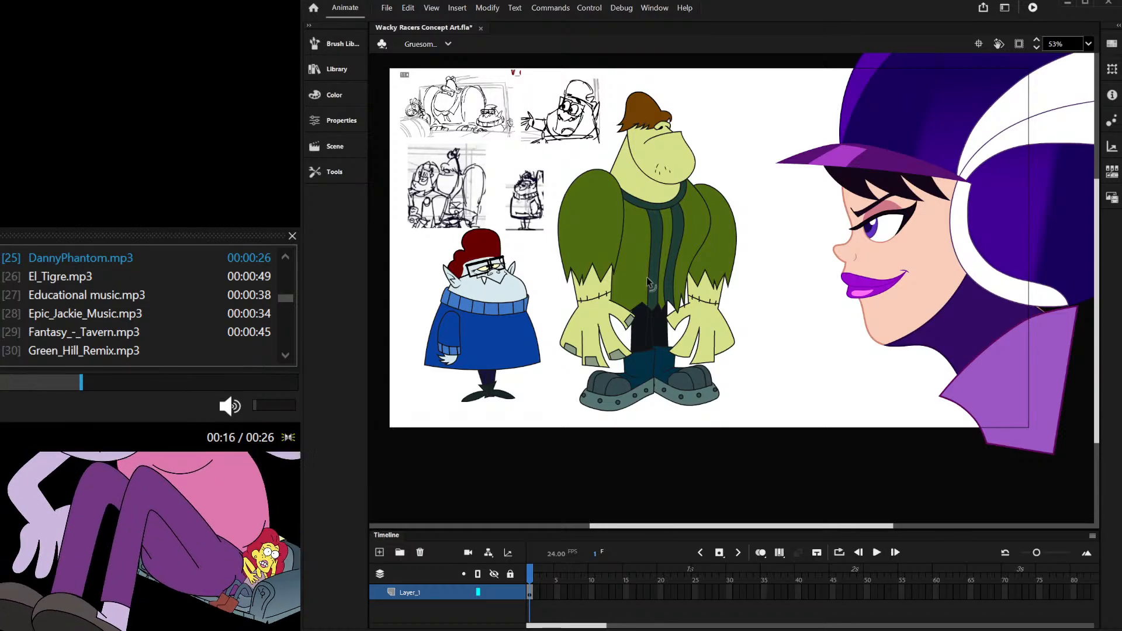
scroll(641, 273, down, 2)
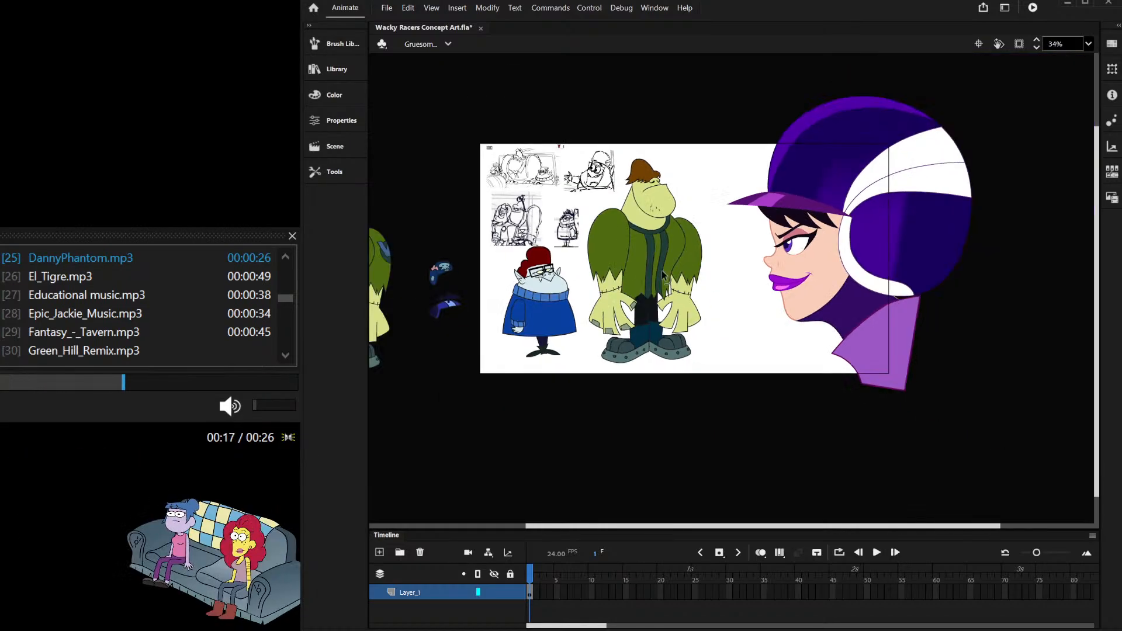
scroll(675, 267, up, 2)
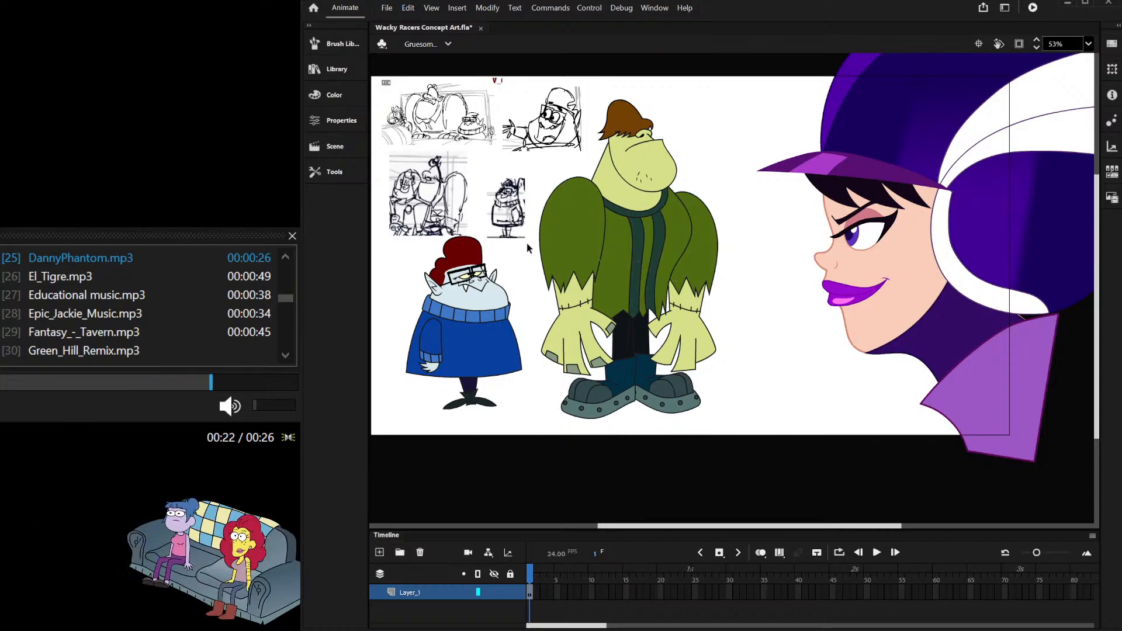
scroll(523, 95, up, 2)
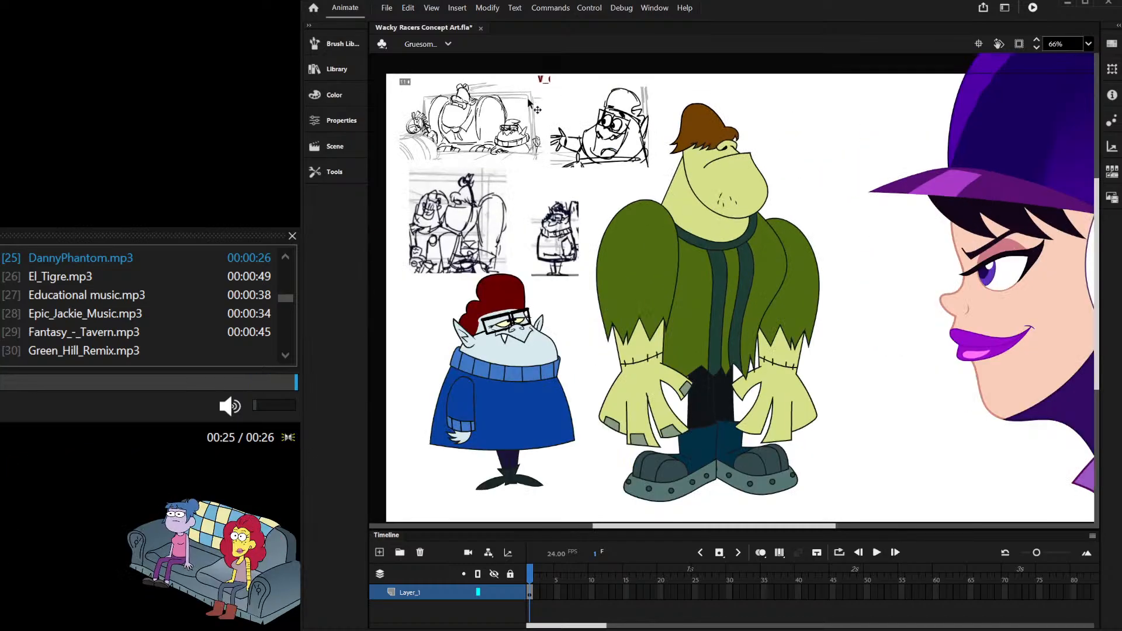
scroll(691, 141, down, 3)
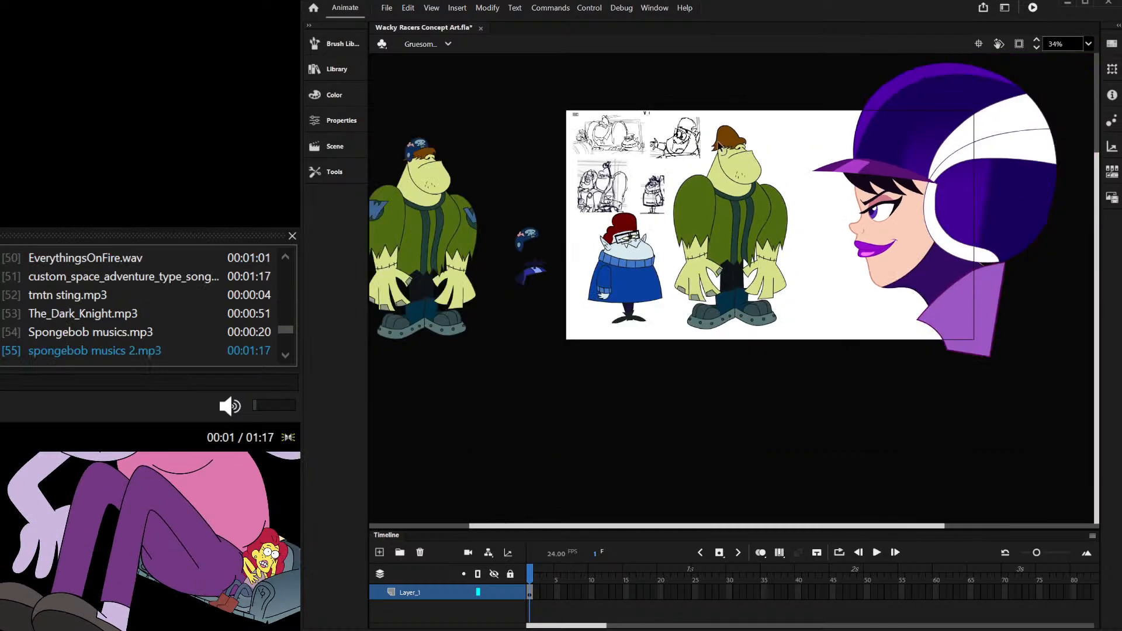
scroll(691, 140, up, 1)
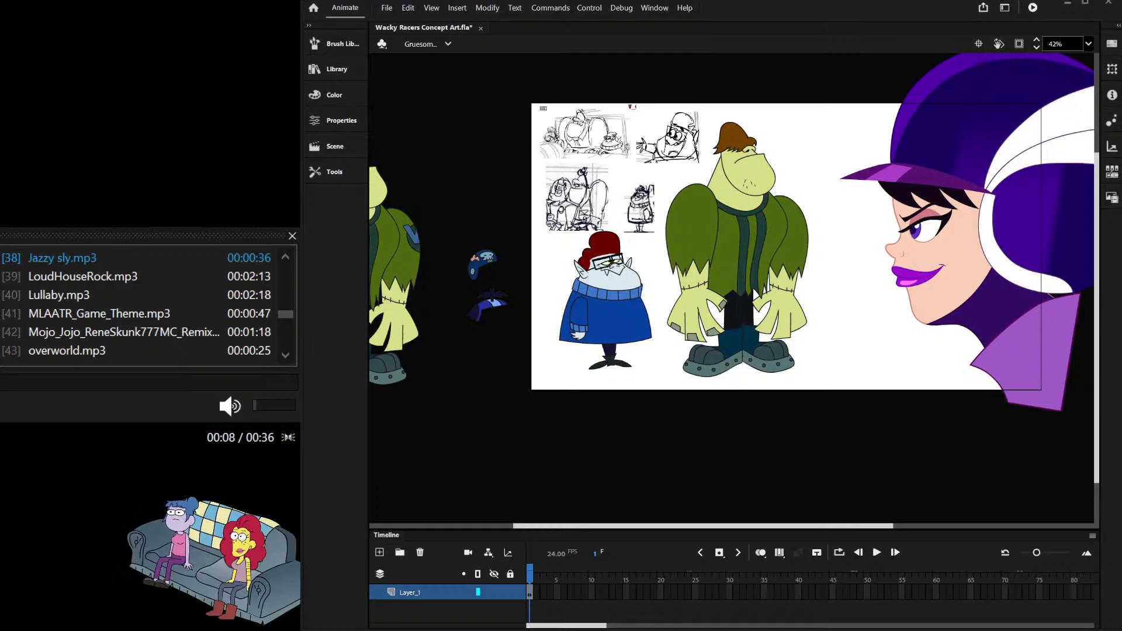
scroll(688, 187, up, 2)
scroll(583, 177, down, 2)
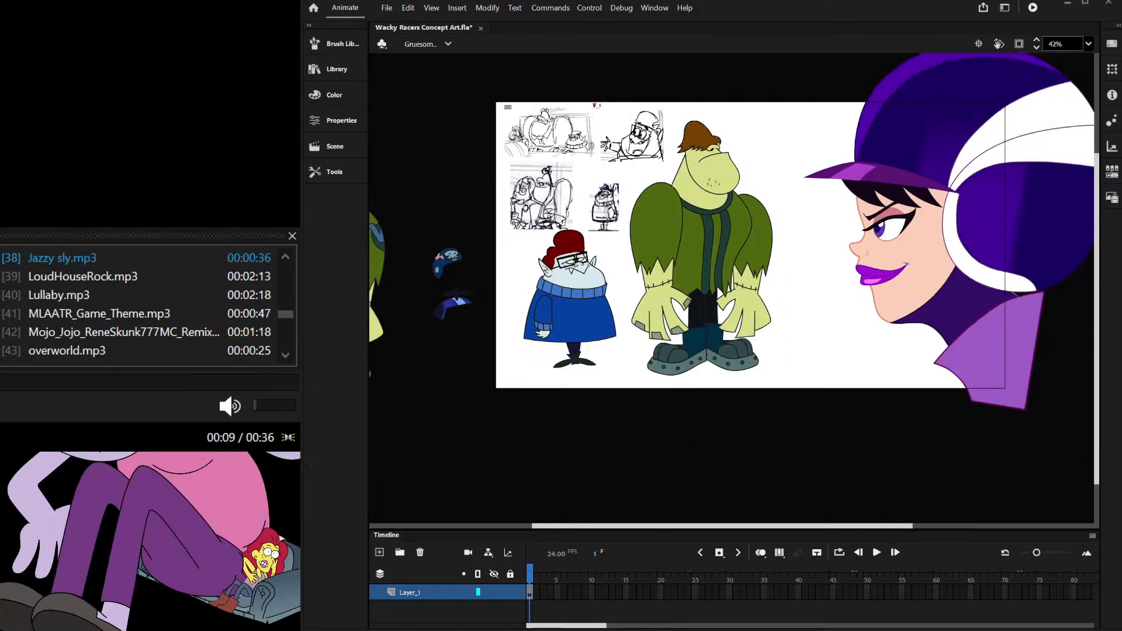
scroll(700, 226, up, 2)
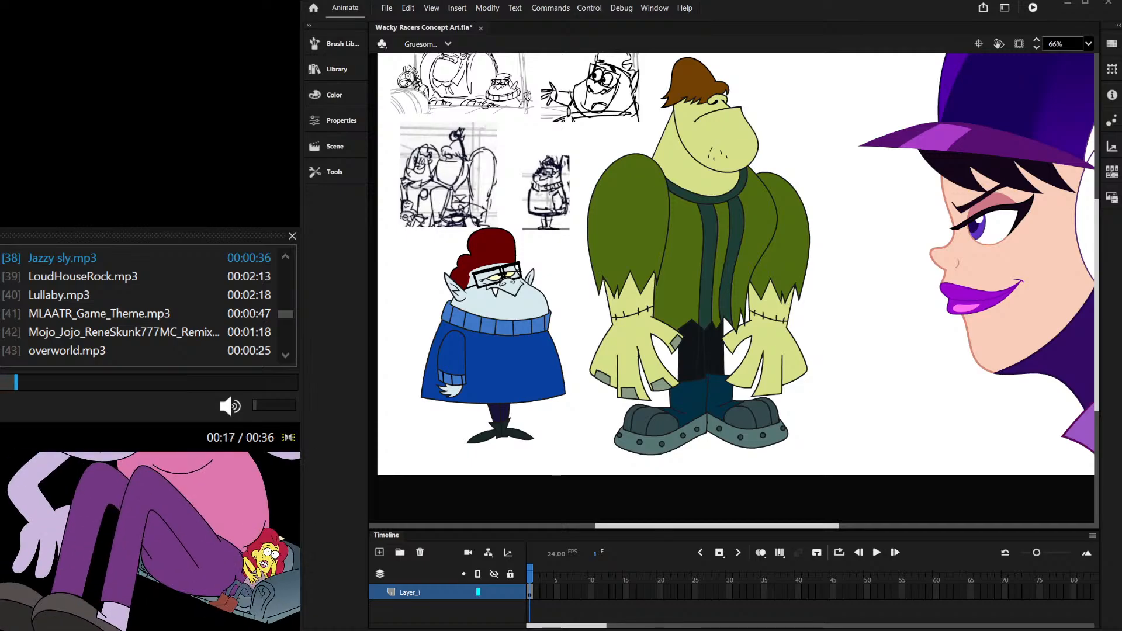
scroll(765, 264, down, 3)
scroll(932, 240, up, 2)
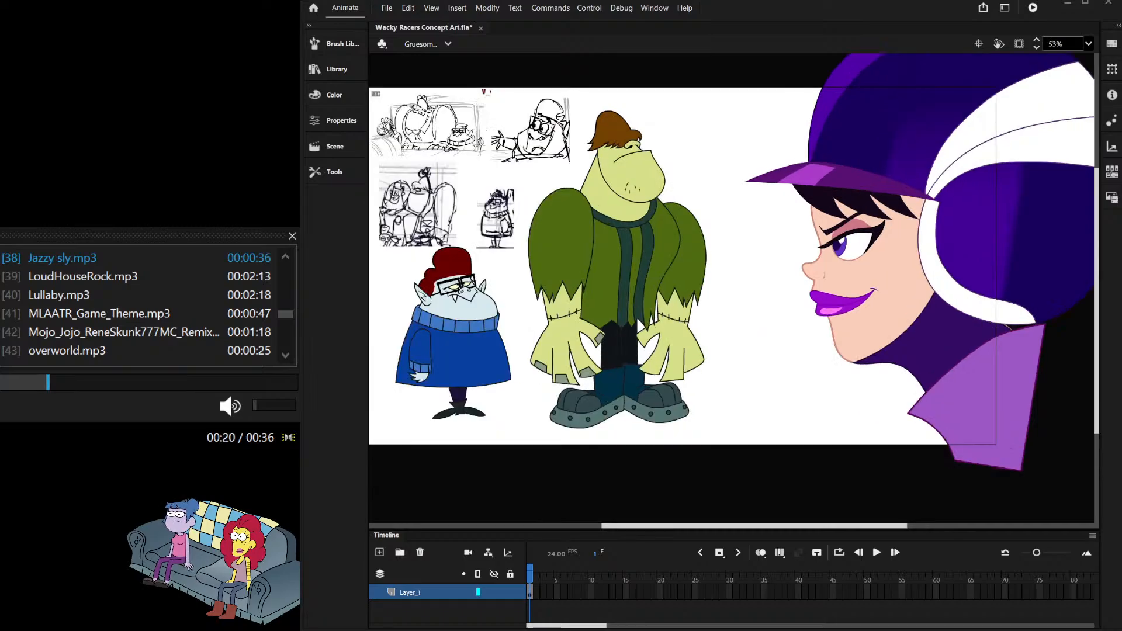
Step: Clip the view to the stage so that artwork outside its edges is hidden
click(1019, 44)
scroll(784, 233, up, 2)
scroll(604, 258, down, 2)
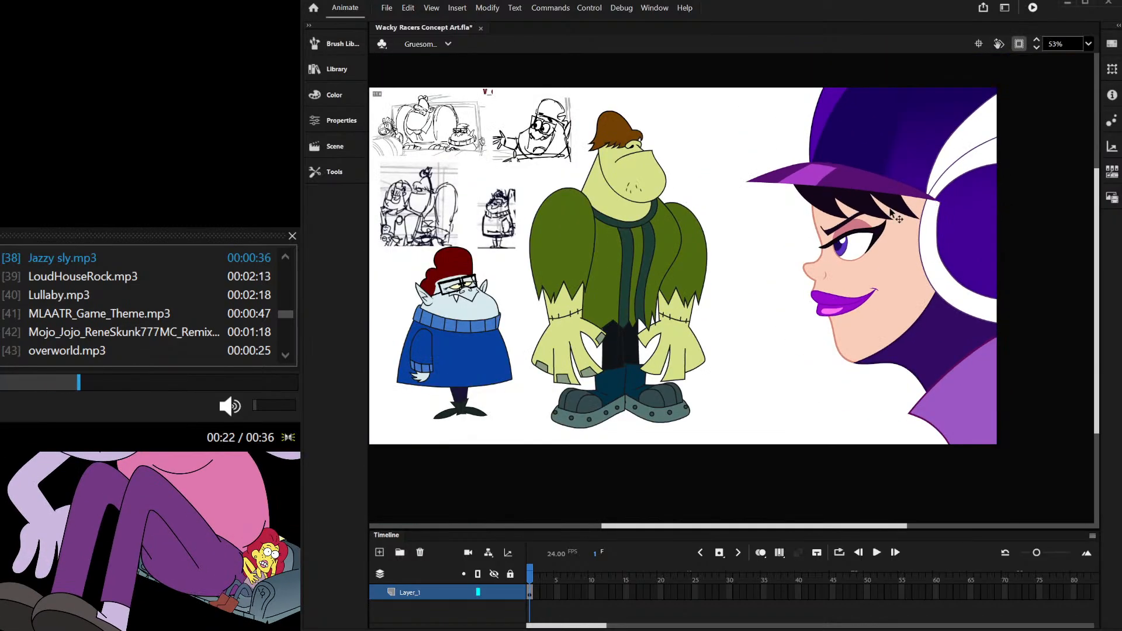
scroll(619, 229, down, 1)
scroll(617, 228, up, 1)
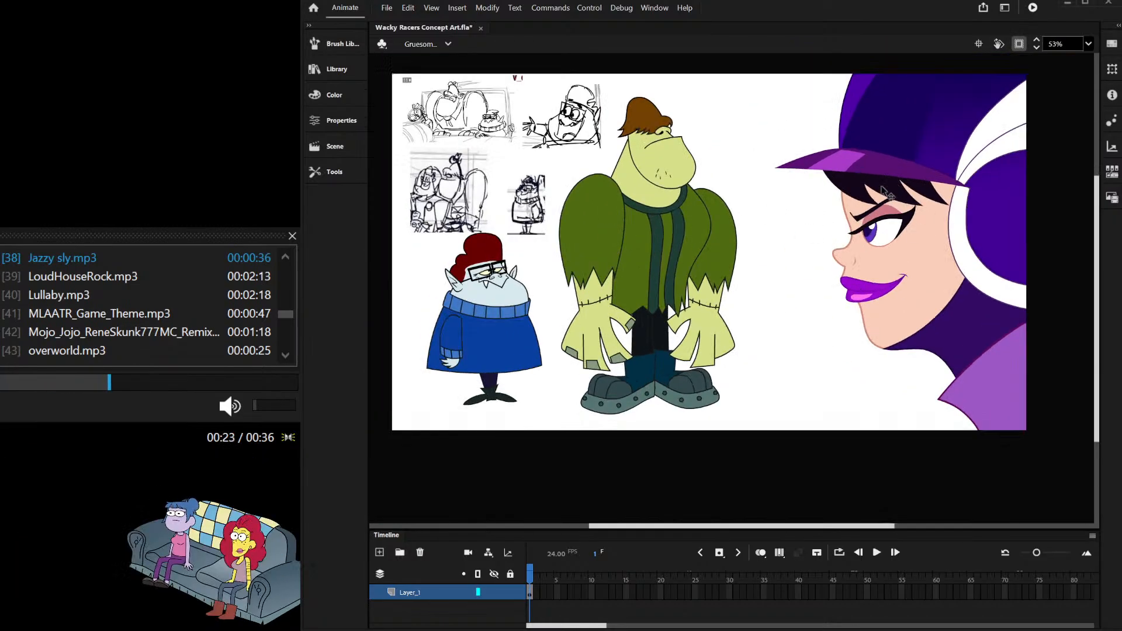
scroll(939, 239, up, 1)
scroll(702, 181, down, 1)
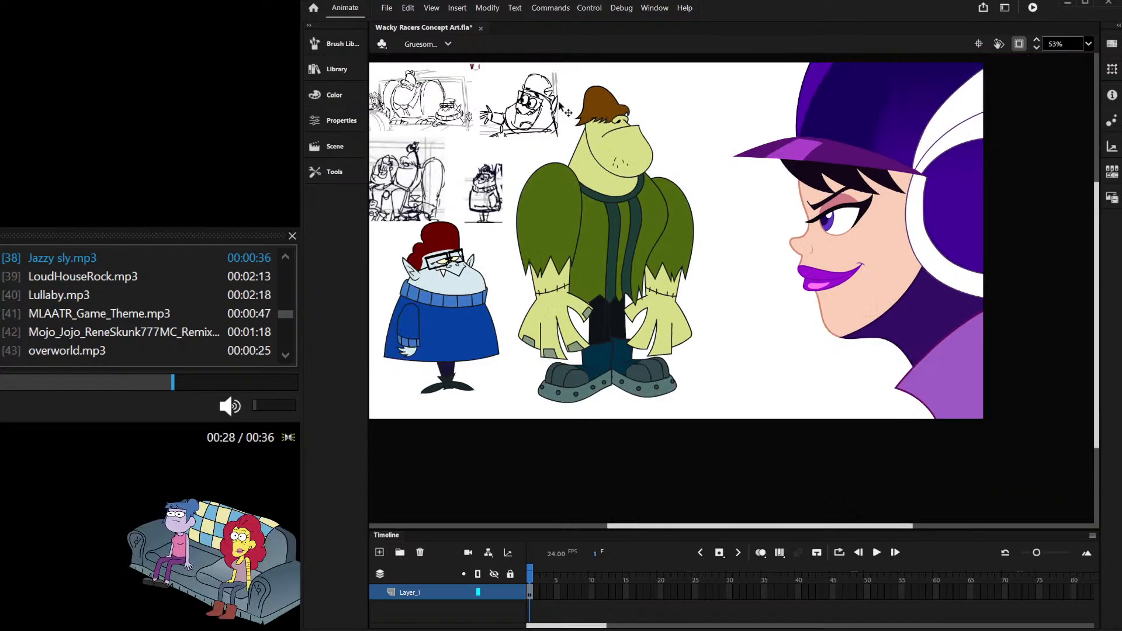
scroll(585, 108, down, 1)
scroll(588, 95, up, 1)
scroll(584, 88, down, 1)
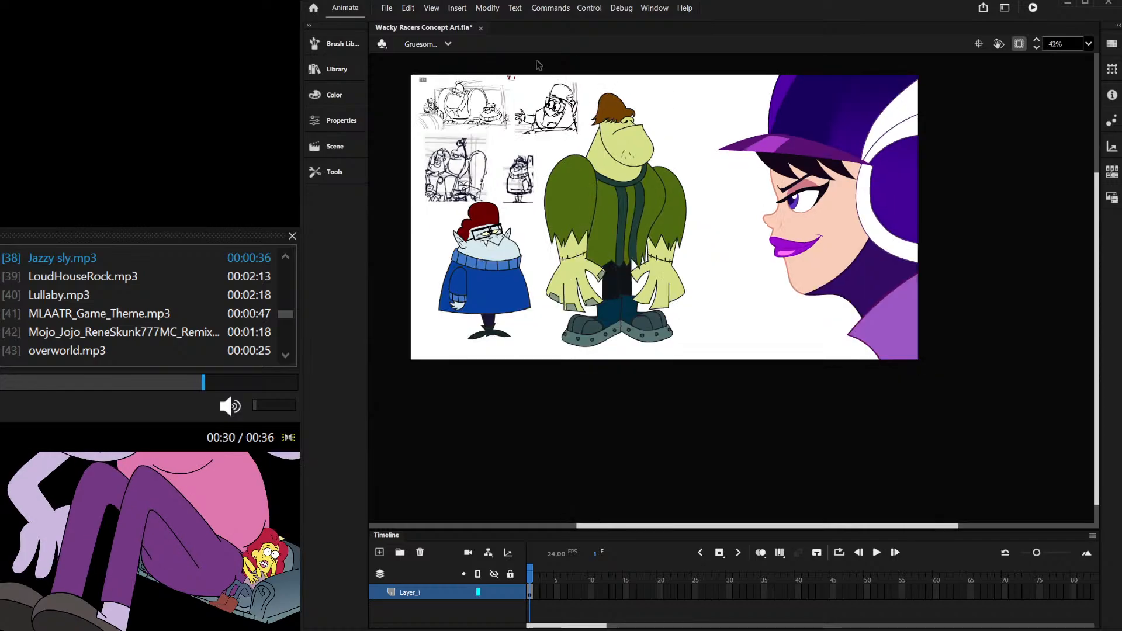
Step: Draw a black-outlined bean shape across the top of the tall monster's brown hair and fill it with dark red
scroll(538, 64, up, 2)
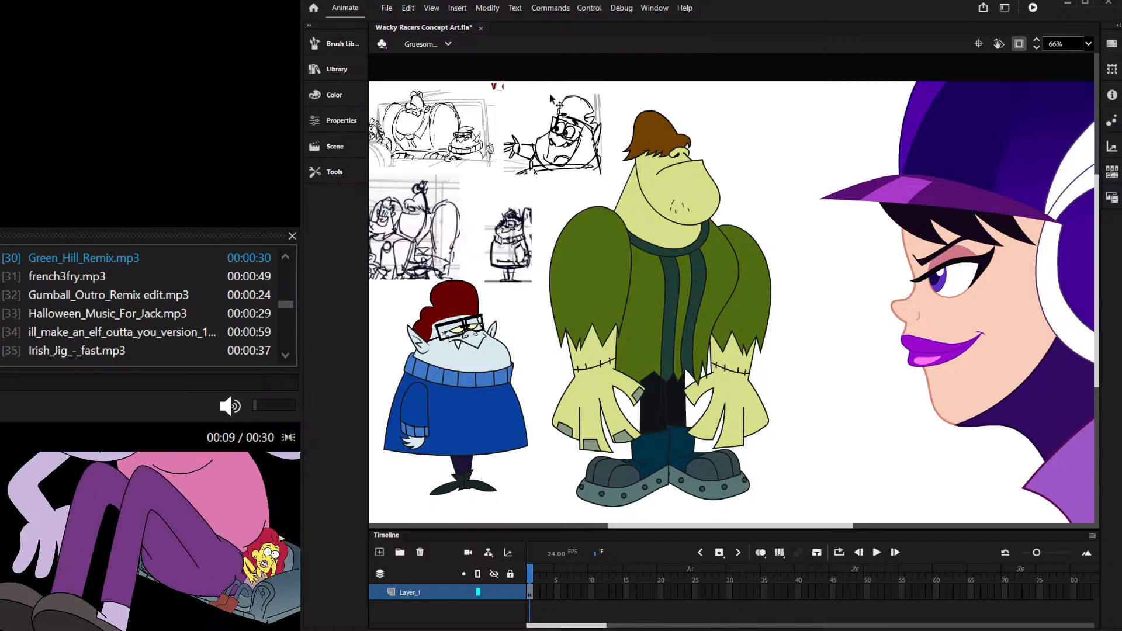
scroll(615, 91, up, 4)
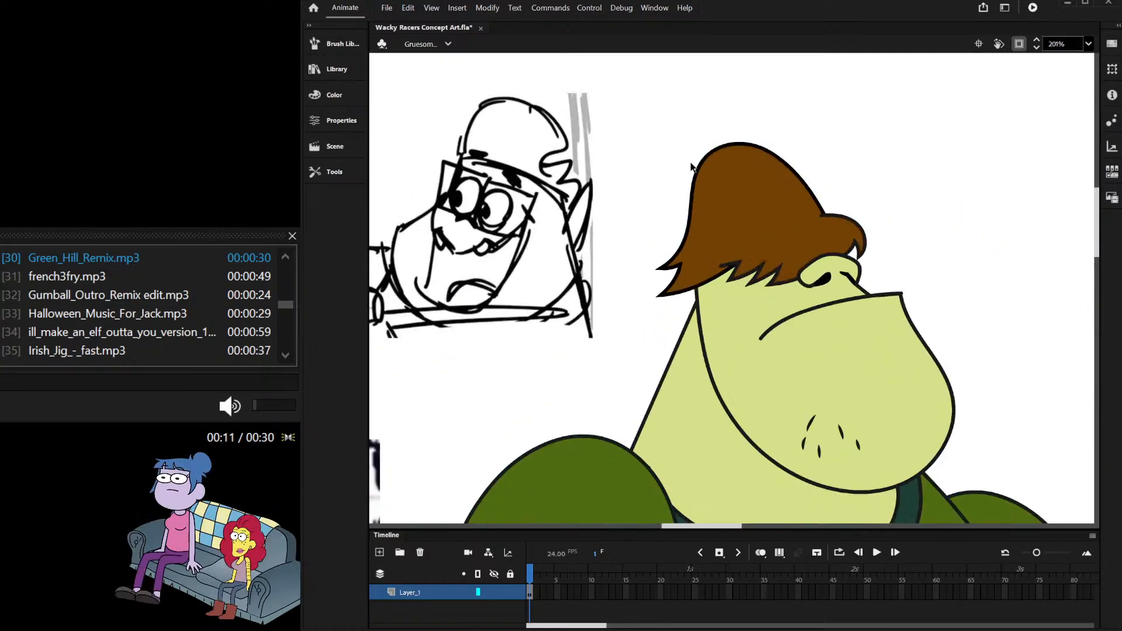
mouse_move(709, 190)
mouse_down()
mouse_move(659, 192)
mouse_move(649, 147)
mouse_move(684, 129)
mouse_move(727, 130)
mouse_move(795, 95)
mouse_move(814, 132)
mouse_move(769, 175)
mouse_move(694, 185)
mouse_up()
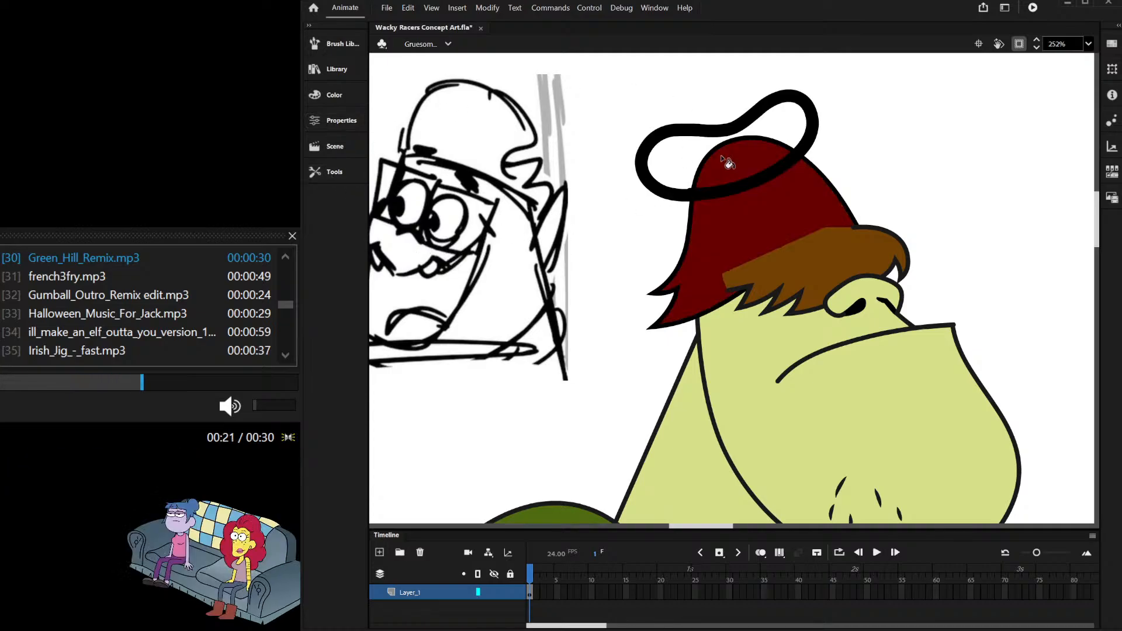
click(667, 164)
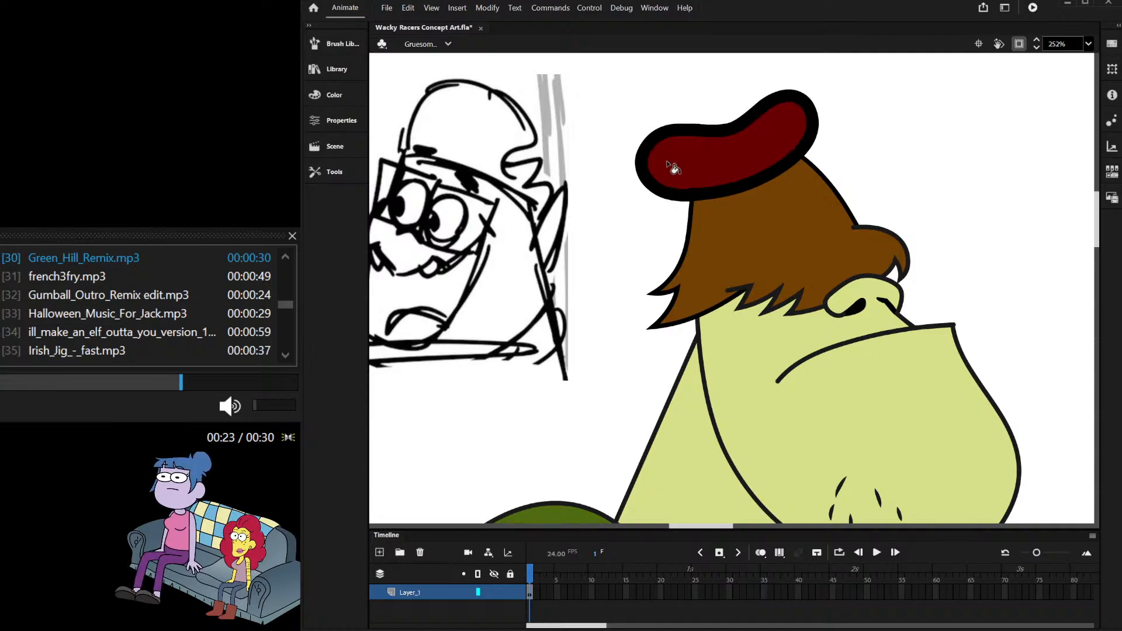
Step: Set the outline stroke of the red bean shape on the monster's head to 5
key(q)
click(777, 133)
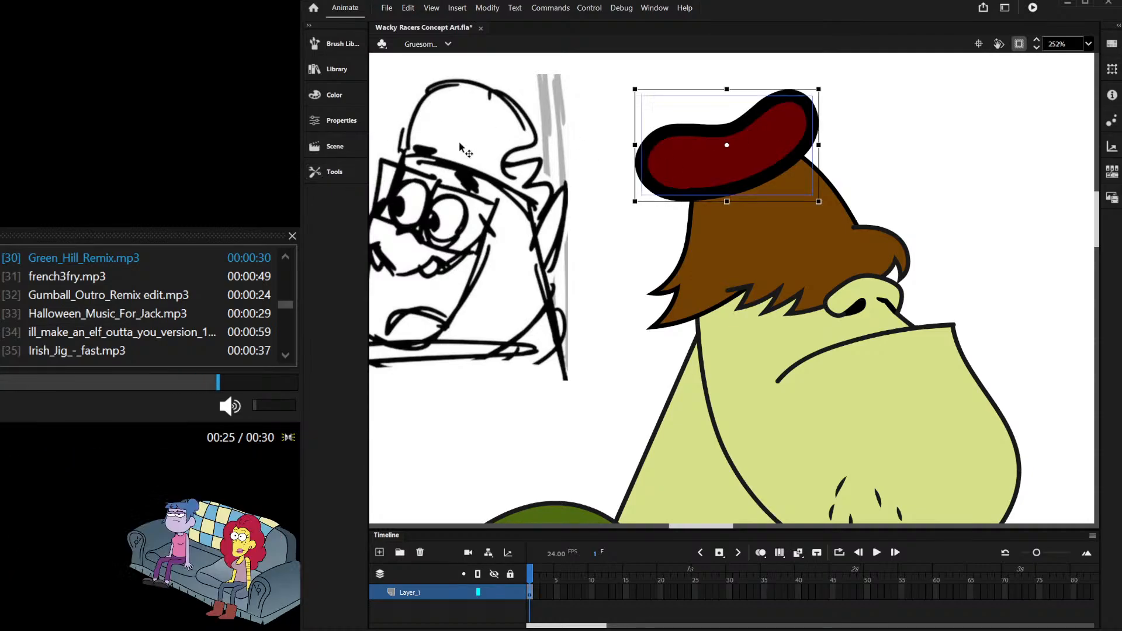
click(547, 314)
text(5)
key(Return)
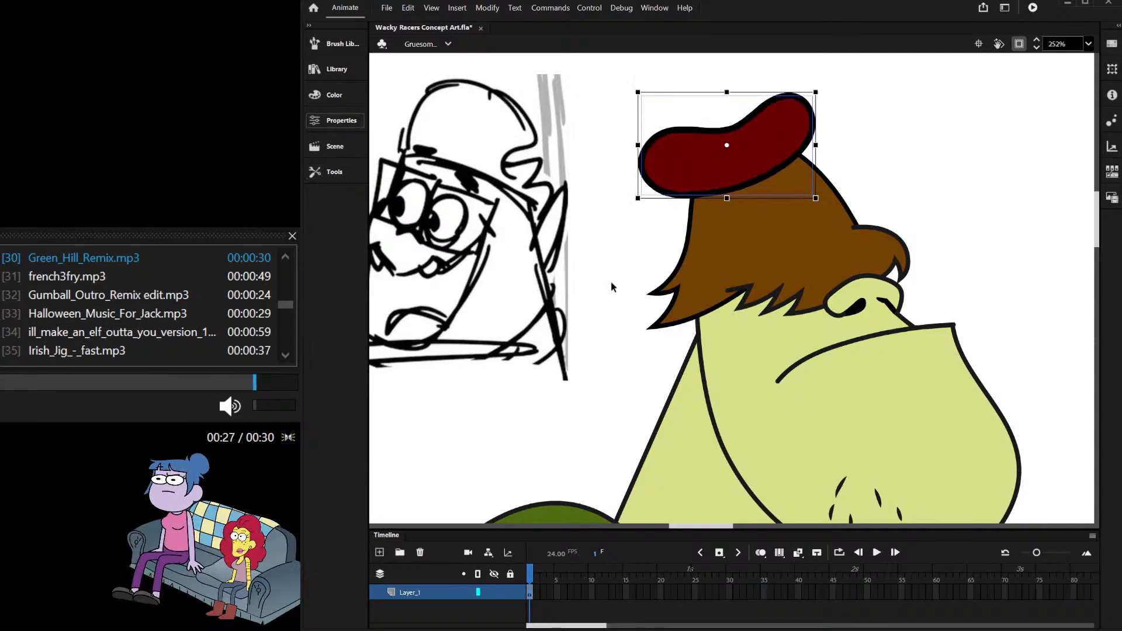
Step: Send the red bean shape behind the monster's brown hair and rotate it counterclockwise to a steeper tilt
click(698, 185)
key(ctrl+shift+Down)
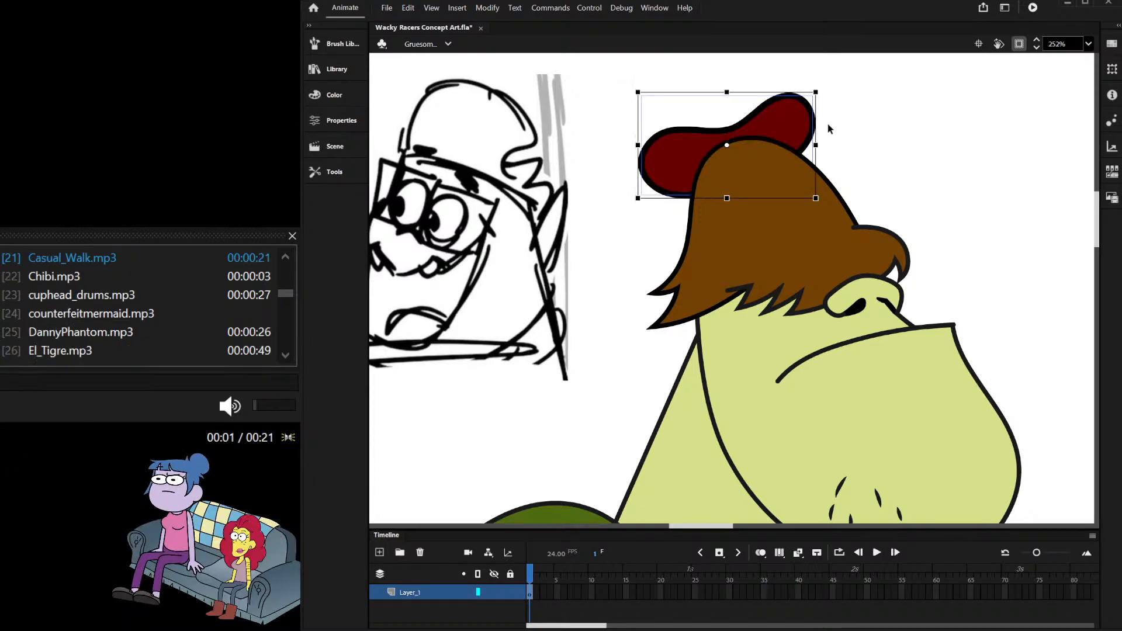
drag(829, 128, 797, 76)
click(789, 73)
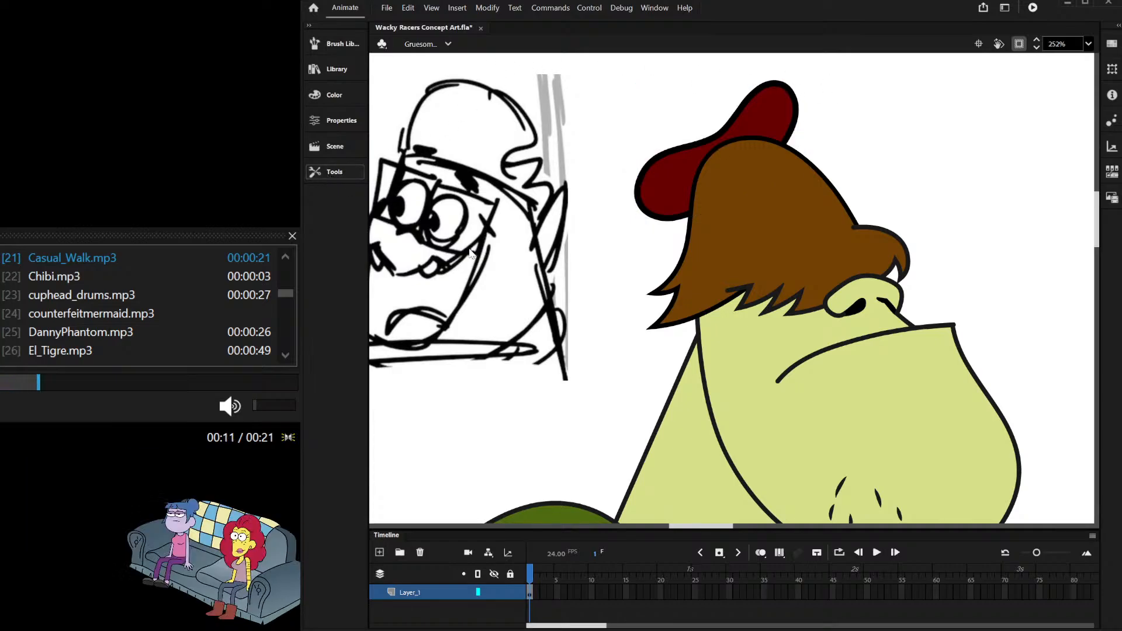
Step: Draw a black-outlined upright lobe above the red bean shape on the monster's head and fill it with dark red
mouse_move(687, 161)
mouse_down()
mouse_move(665, 115)
mouse_move(675, 80)
mouse_move(754, 128)
mouse_up()
drag(674, 169, 672, 166)
scroll(666, 146, down, 2)
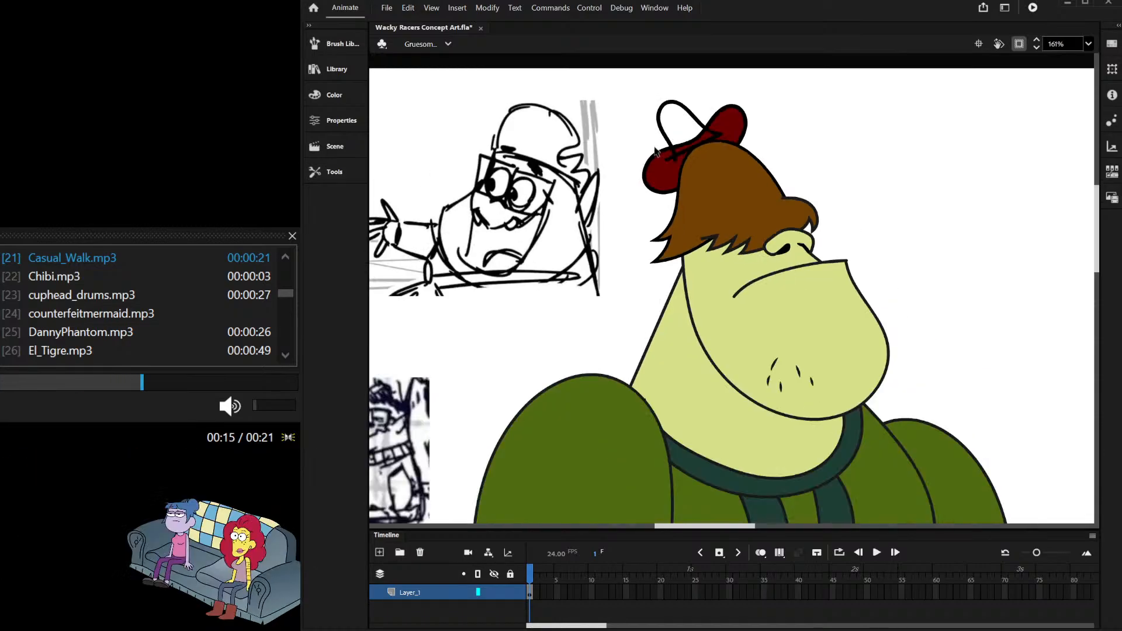
scroll(661, 93, up, 3)
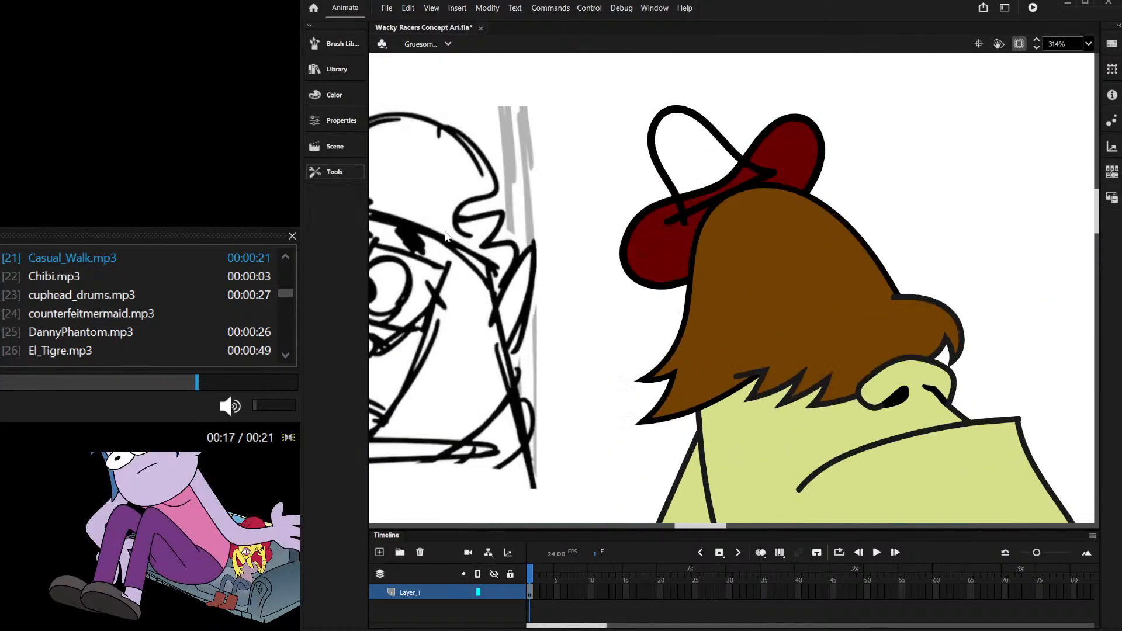
click(681, 151)
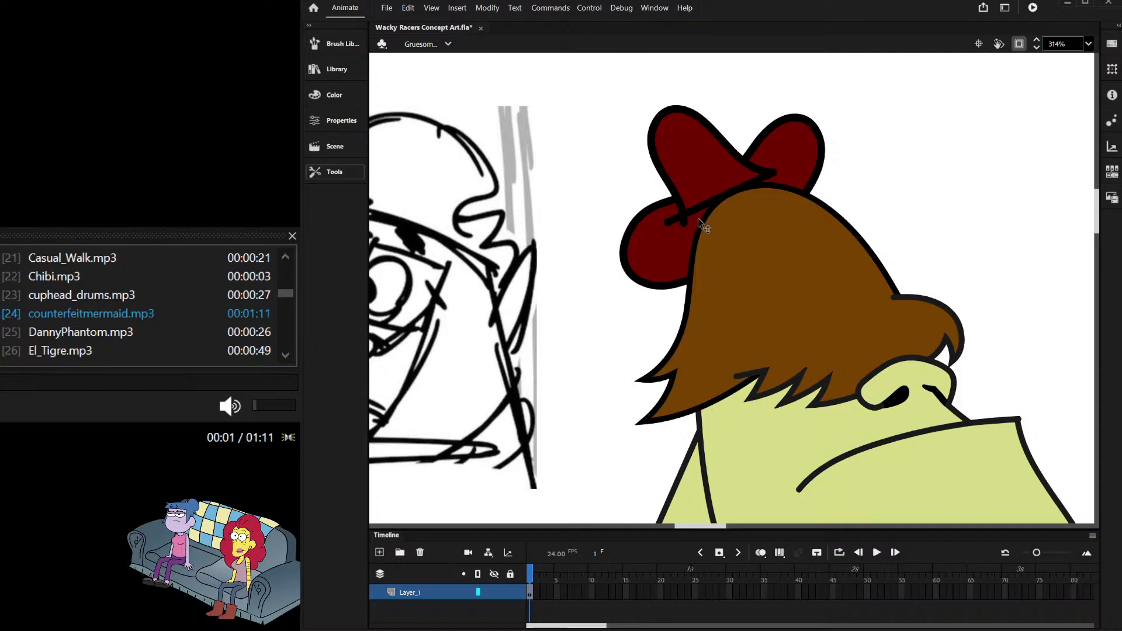
Step: Trim the overshooting line ends at the new red lobe's lower corner and send the lobe behind the bean shape
double_click(684, 223)
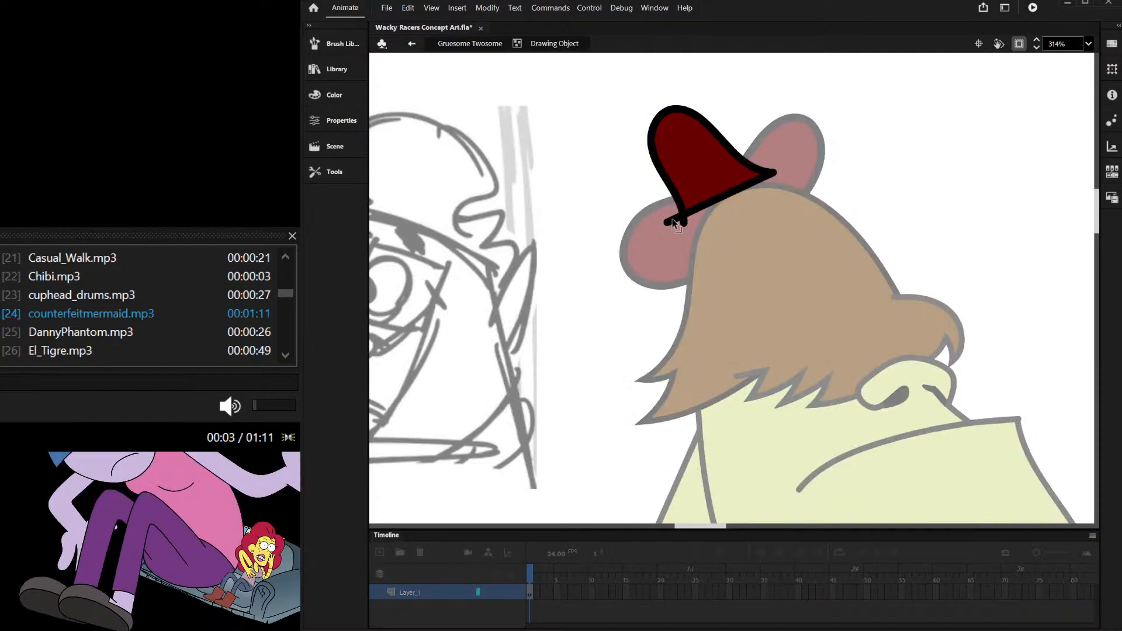
double_click(621, 155)
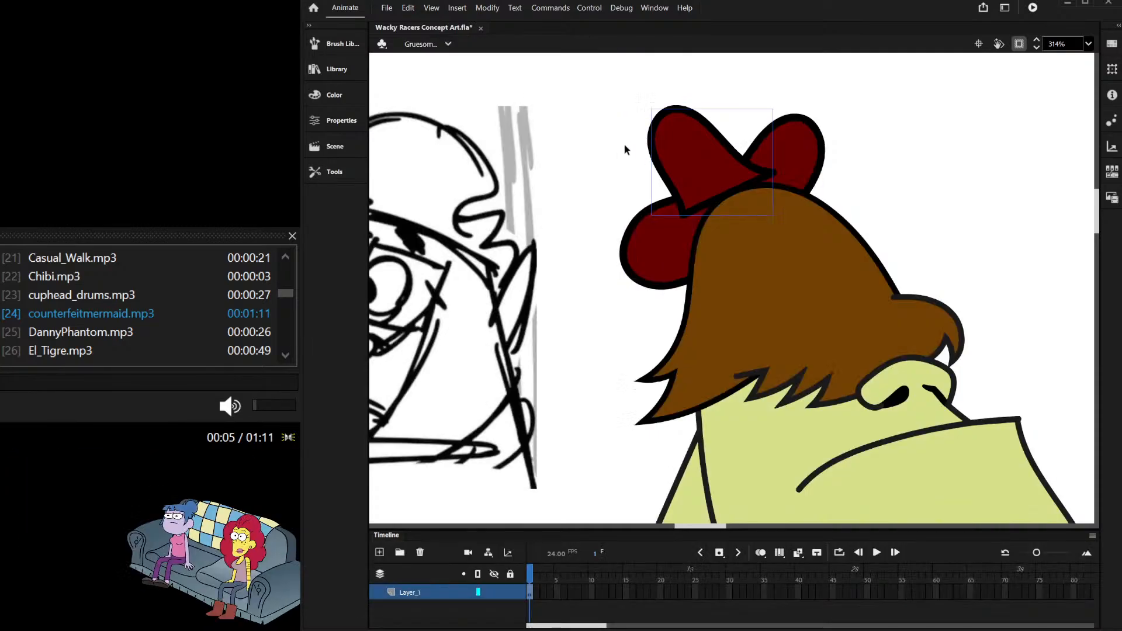
key(ctrl+shift+Down)
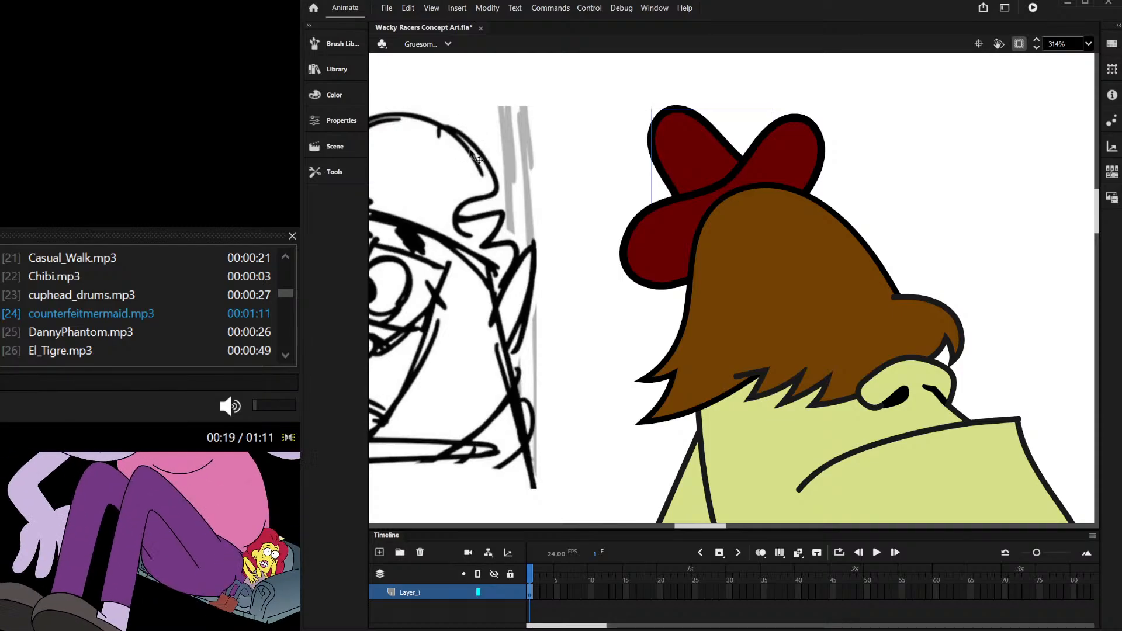
Step: Compare the tall monster's red head shapes with the topknot in the reference sketches
scroll(520, 184, down, 3)
scroll(643, 134, up, 3)
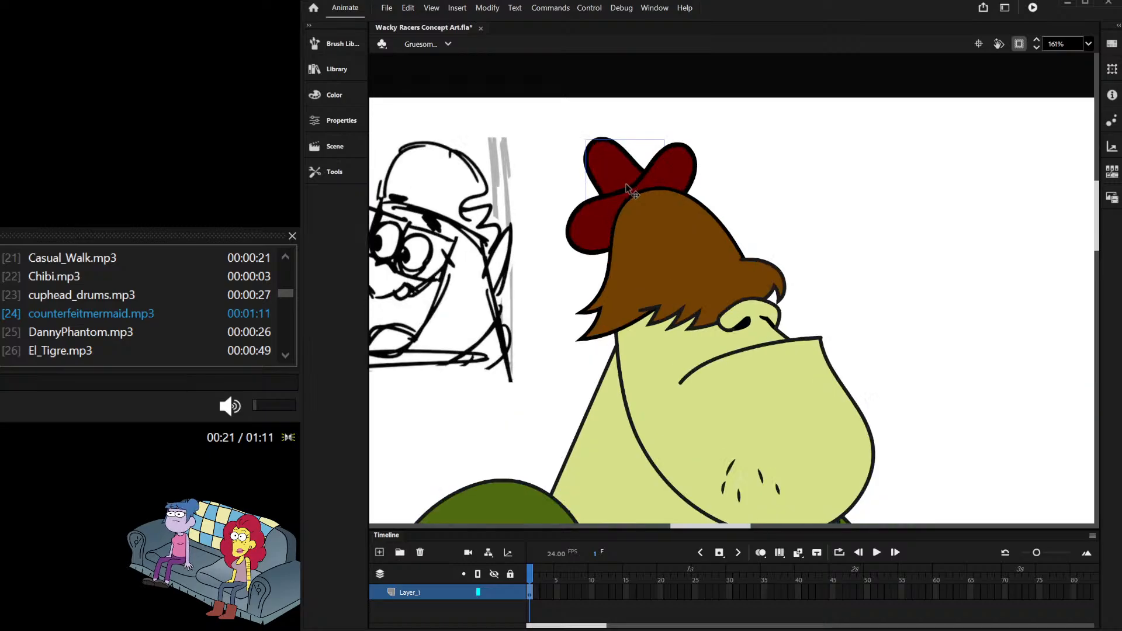
scroll(611, 143, up, 3)
scroll(612, 137, down, 3)
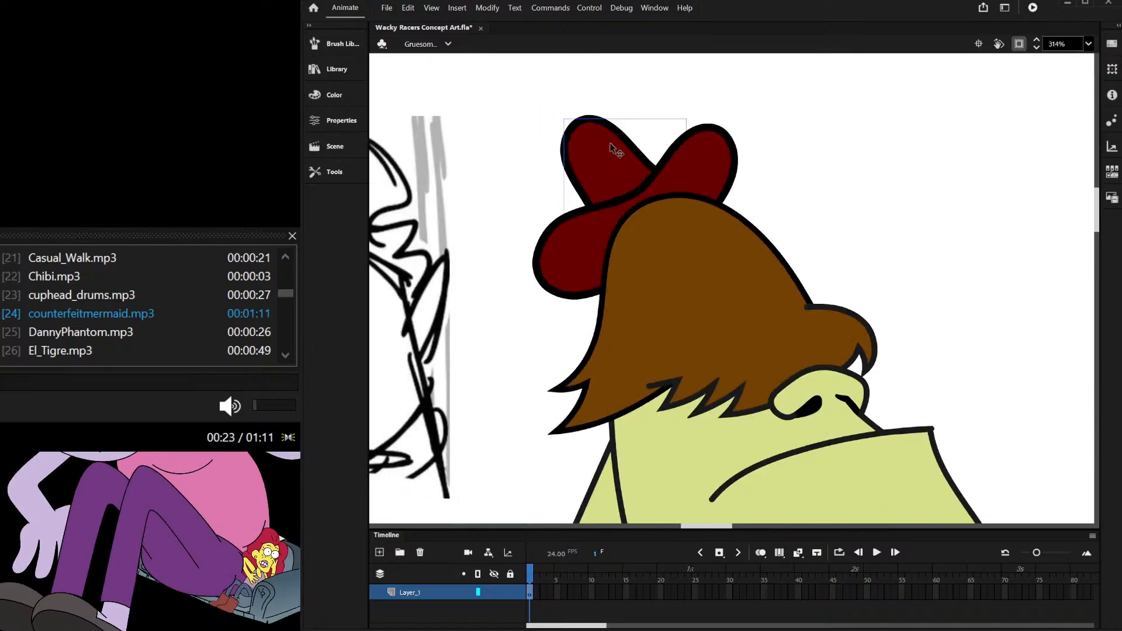
scroll(609, 140, down, 6)
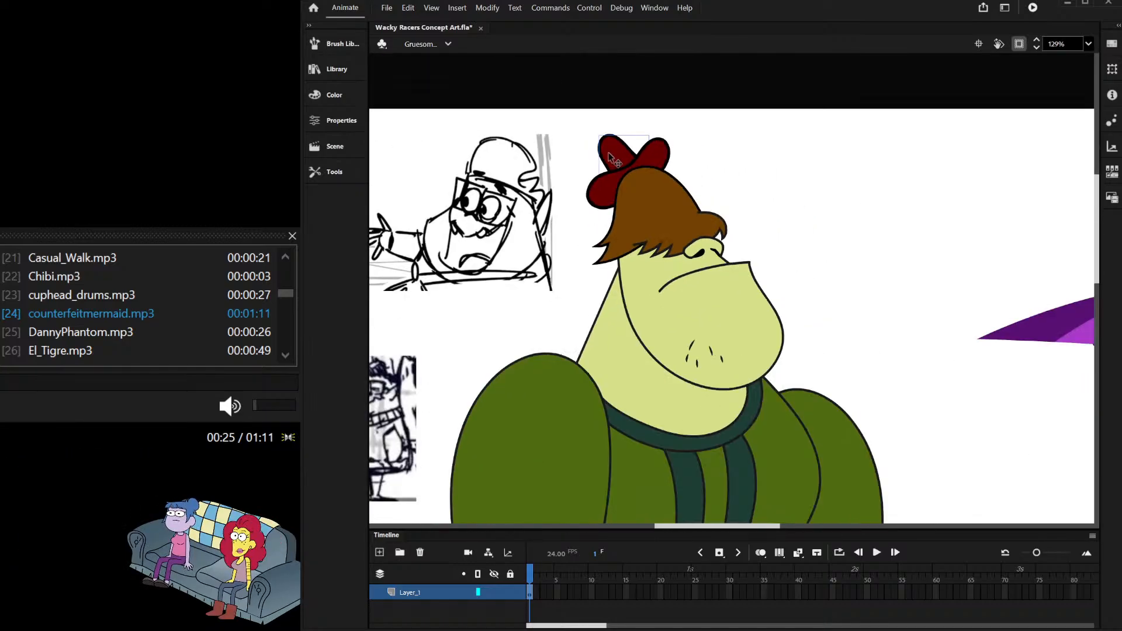
scroll(801, 102, up, 2)
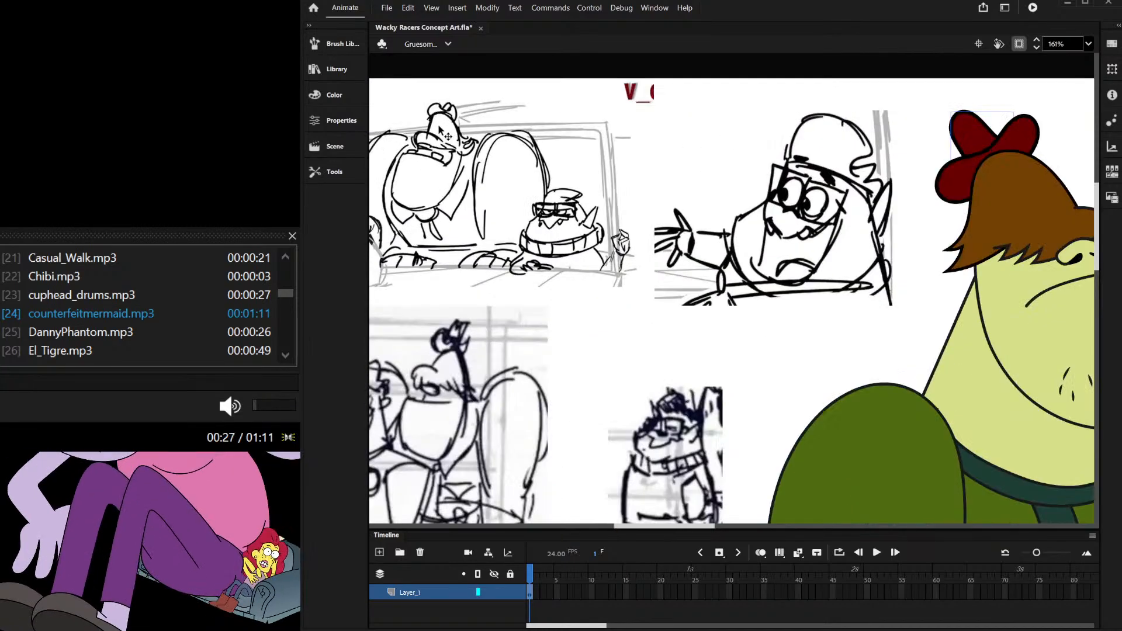
scroll(801, 103, down, 2)
scroll(801, 102, up, 4)
scroll(790, 113, down, 2)
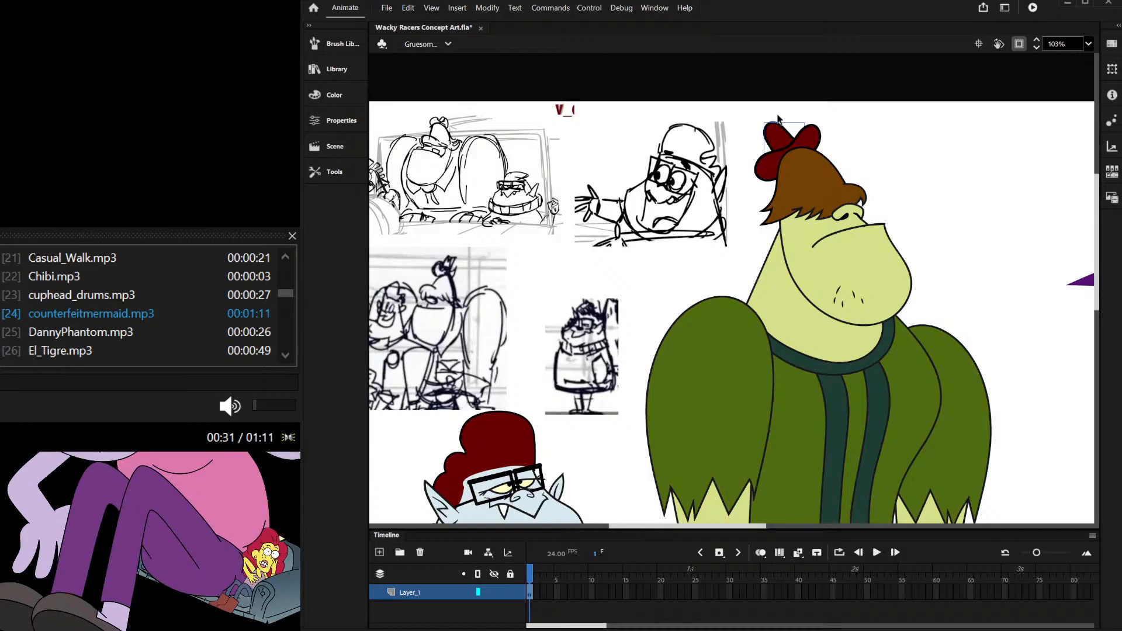
Step: Reshape the left end of the red bean shape into a fuller, squarer lobe and lower its upper edge
scroll(768, 143, up, 5)
double_click(726, 197)
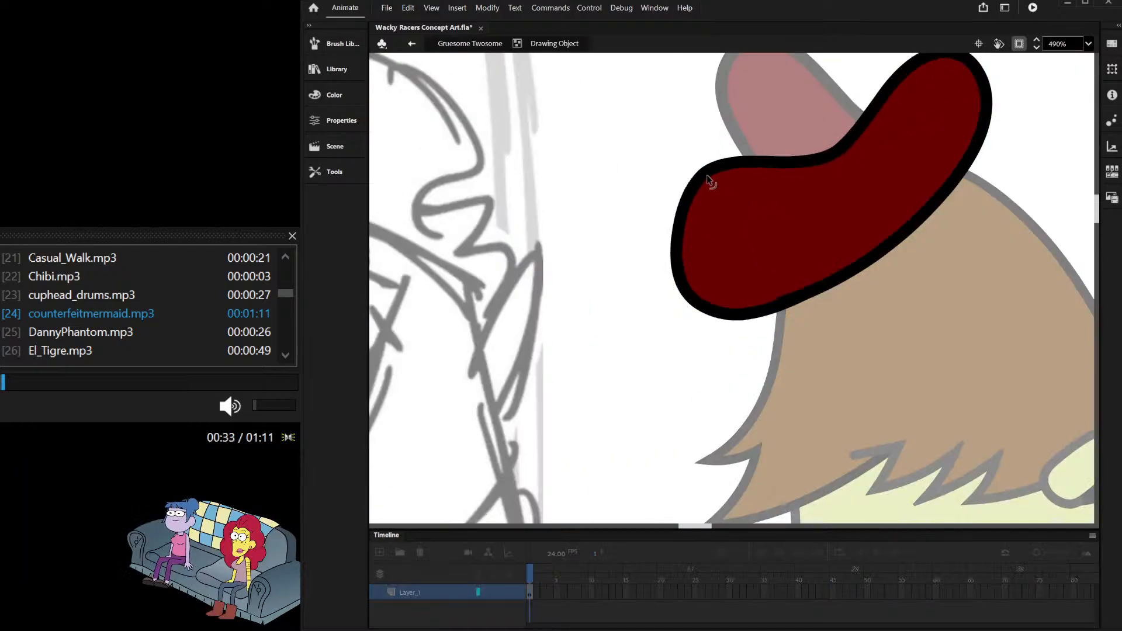
drag(690, 166, 693, 170)
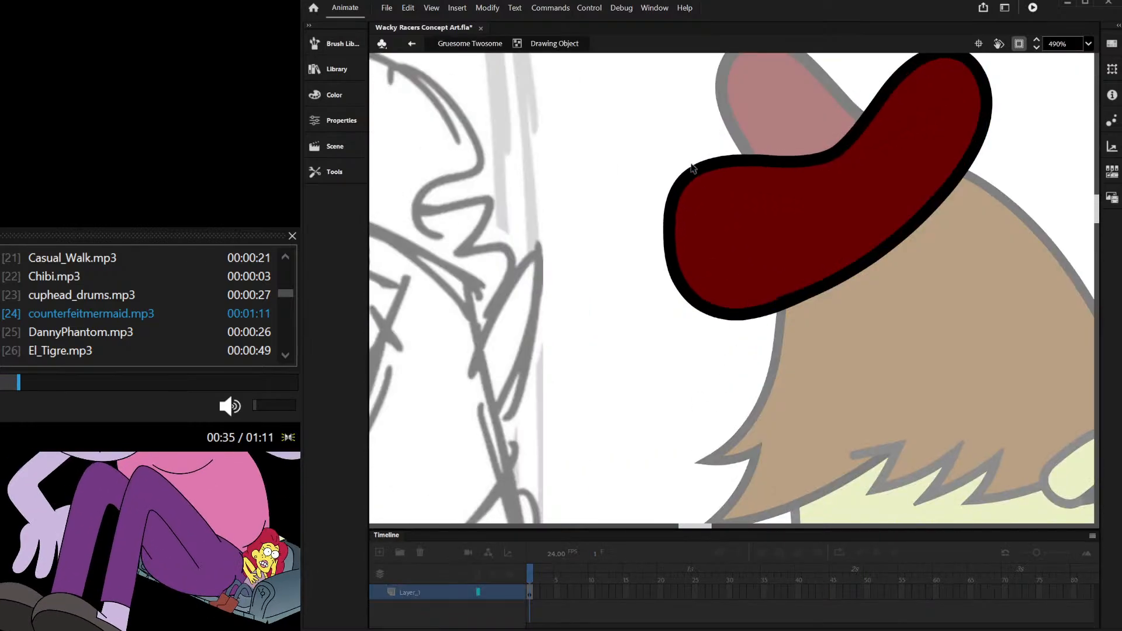
drag(798, 158, 795, 174)
key(ctrl+z)
drag(700, 166, 700, 175)
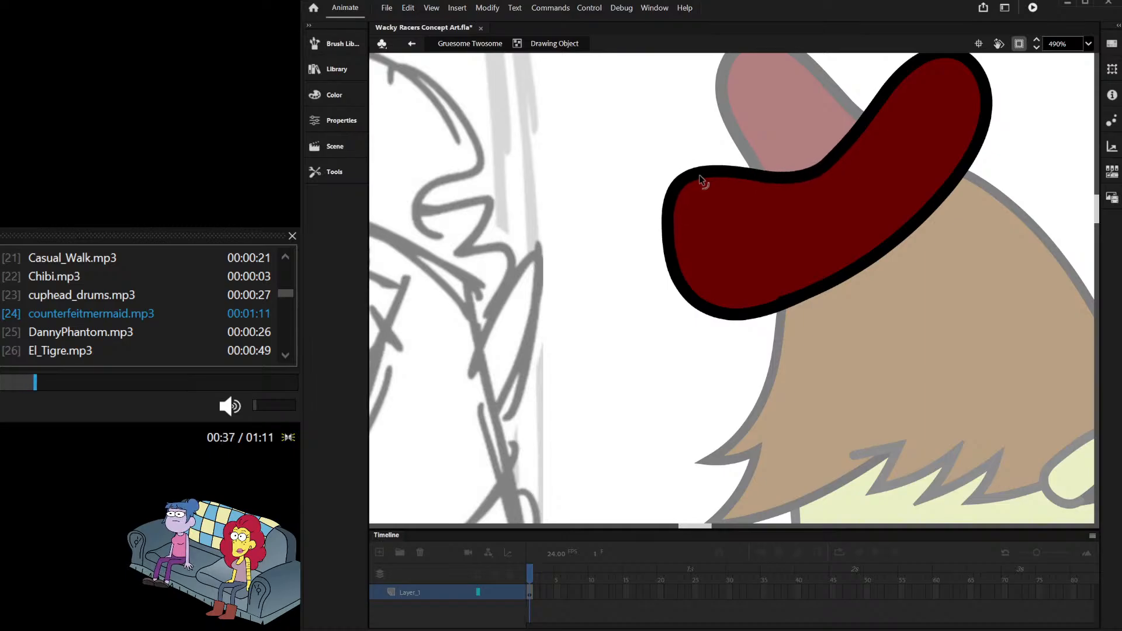
drag(667, 237, 662, 236)
drag(678, 192, 675, 173)
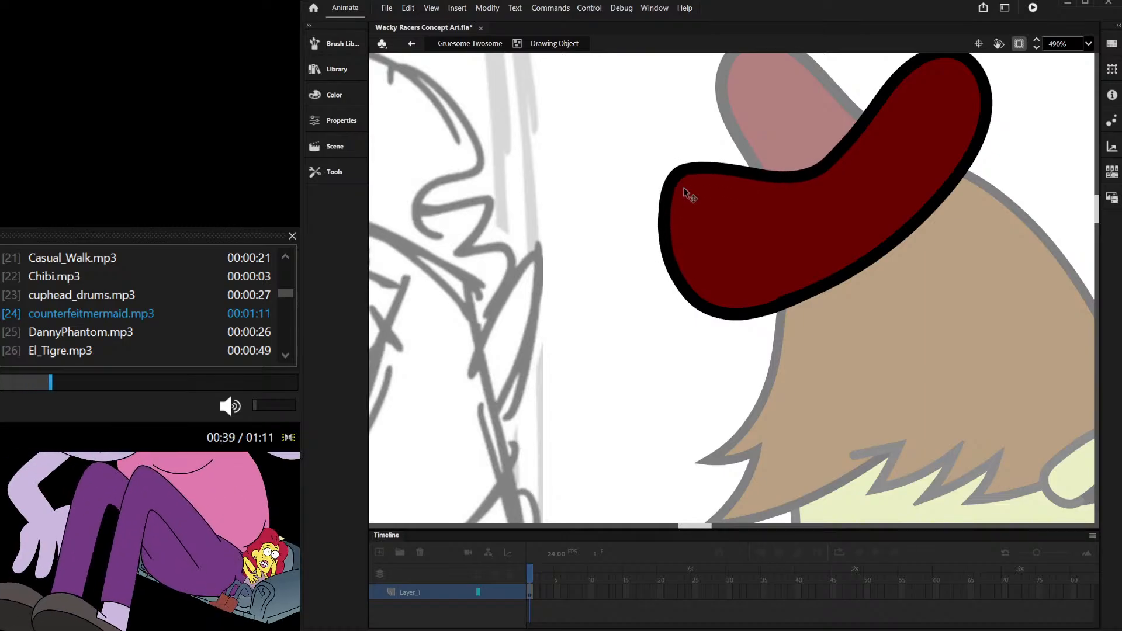
Step: Bend the right end of the red bean shape upward into a rounded lobe with a deeper inner notch
scroll(684, 189, down, 3)
scroll(810, 123, up, 3)
drag(818, 160, 787, 149)
mouse_move(785, 193)
mouse_down()
mouse_move(780, 210)
mouse_move(775, 201)
mouse_up()
mouse_move(836, 142)
mouse_down()
mouse_move(827, 131)
mouse_move(840, 146)
mouse_up()
drag(779, 166, 759, 152)
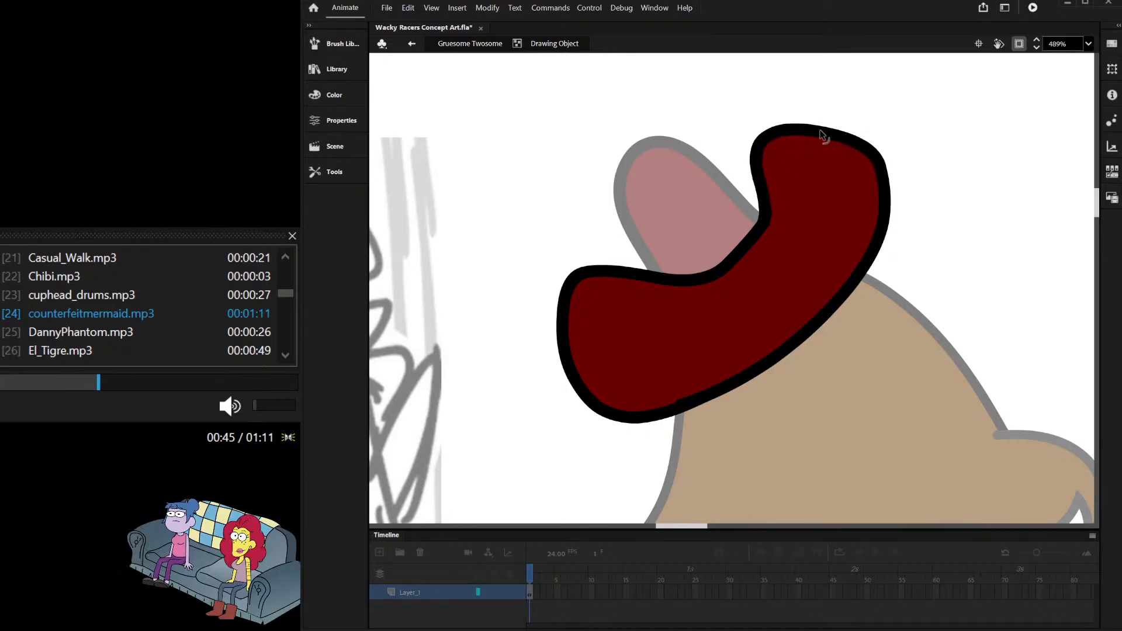
drag(821, 132, 860, 153)
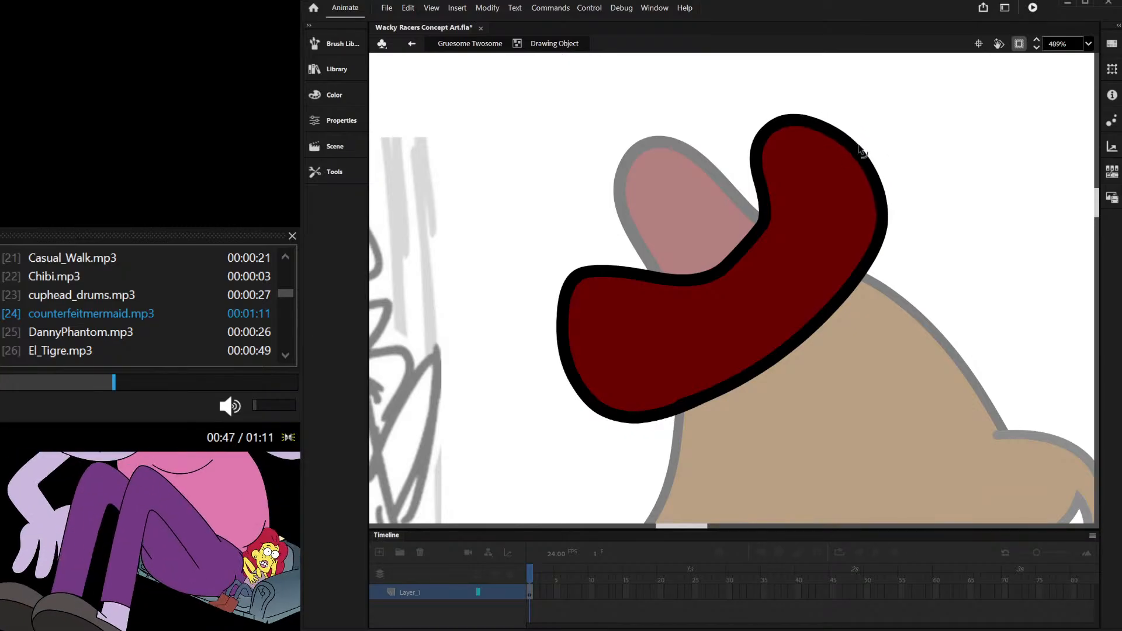
scroll(883, 138, down, 2)
double_click(928, 101)
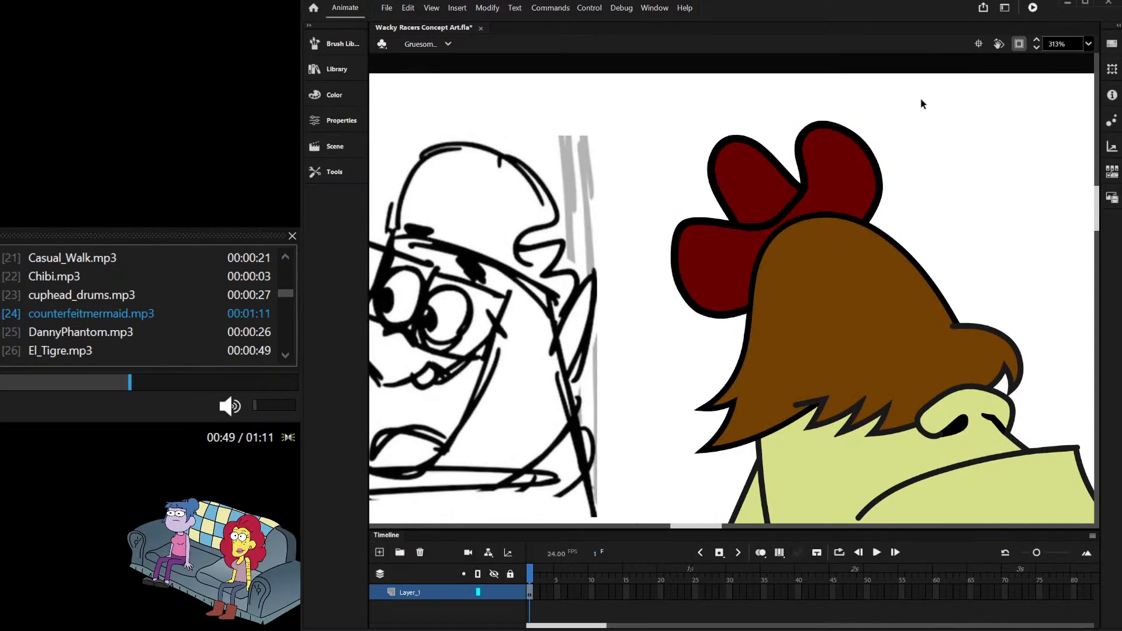
Step: Move both red shapes slightly down and left against the monster's hair and rotate them together slightly counterclockwise
scroll(780, 154, down, 2)
scroll(768, 136, up, 2)
drag(747, 284, 749, 285)
scroll(819, 213, up, 3)
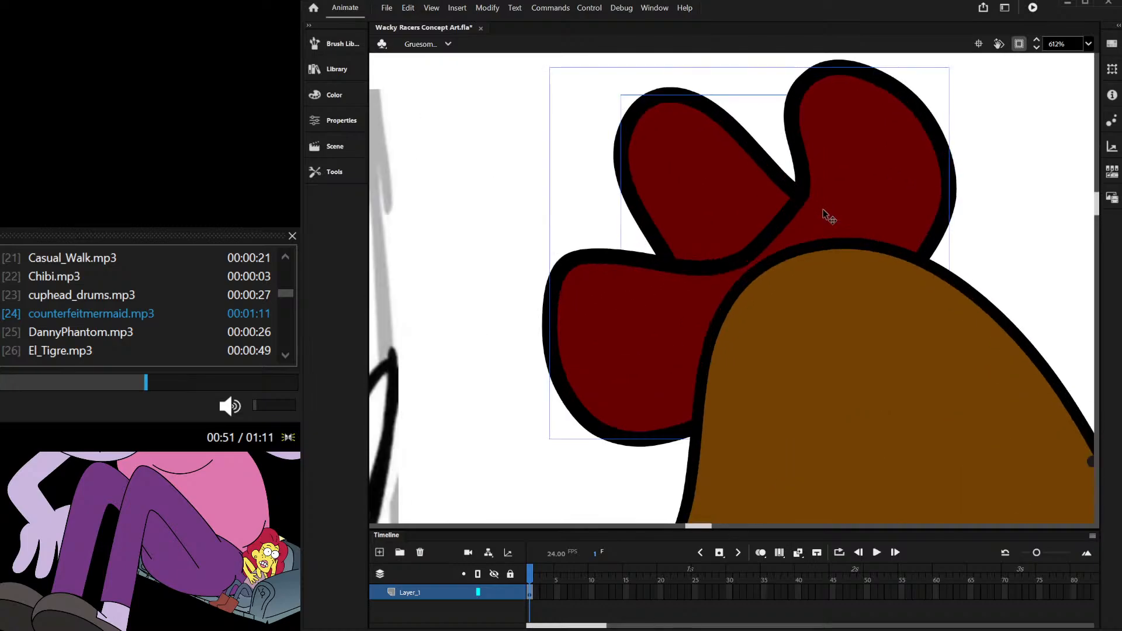
drag(829, 177, 819, 192)
scroll(693, 194, down, 2)
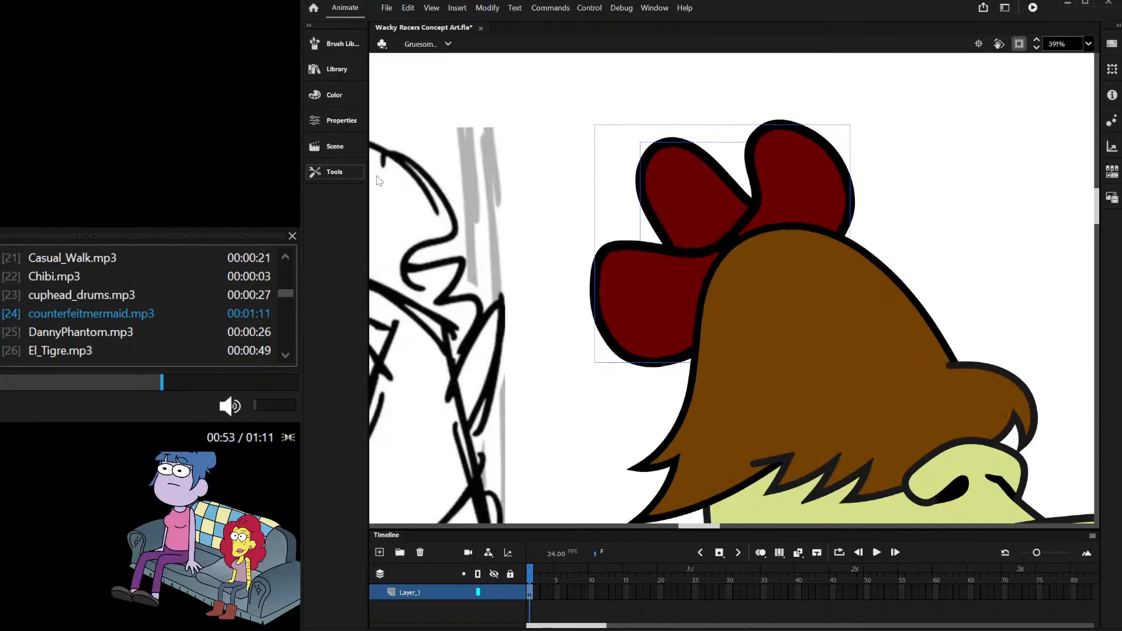
key(q)
drag(857, 118, 837, 101)
drag(780, 158, 771, 167)
click(859, 139)
scroll(853, 112, down, 3)
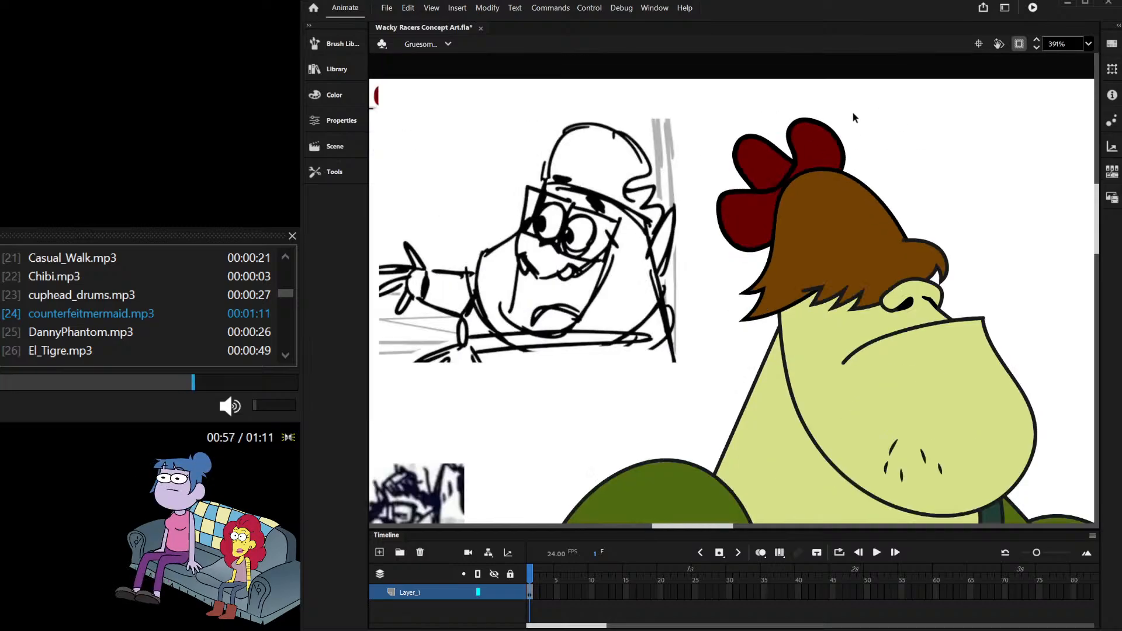
Step: Bend the left end of the tall monster's mouth line upward into a short, hooked smile corner
scroll(852, 117, down, 5)
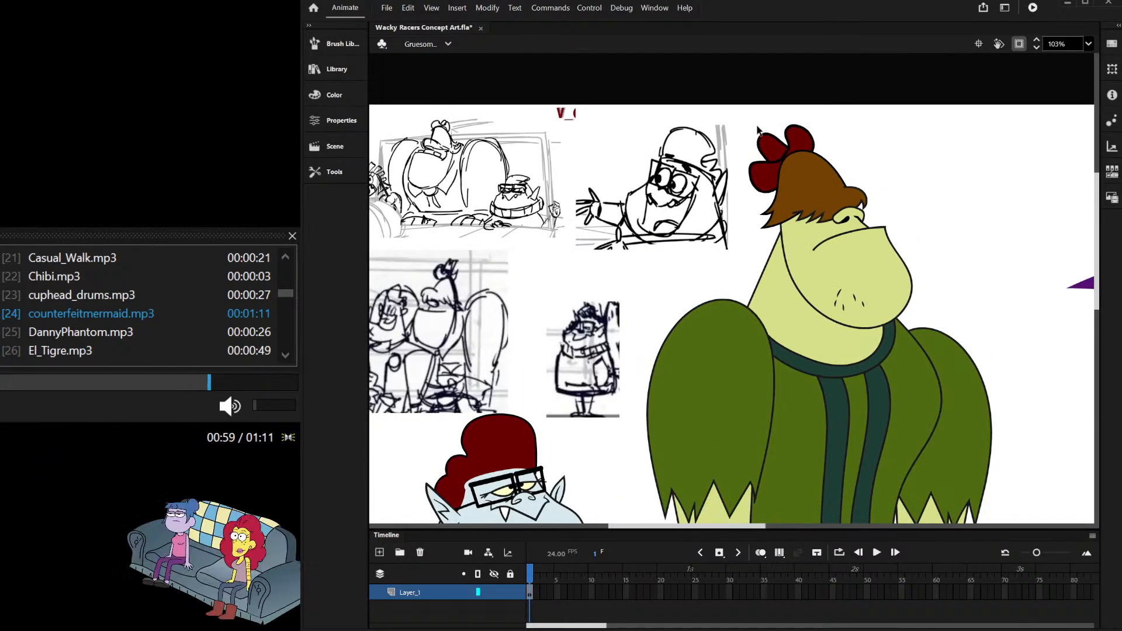
scroll(758, 128, down, 1)
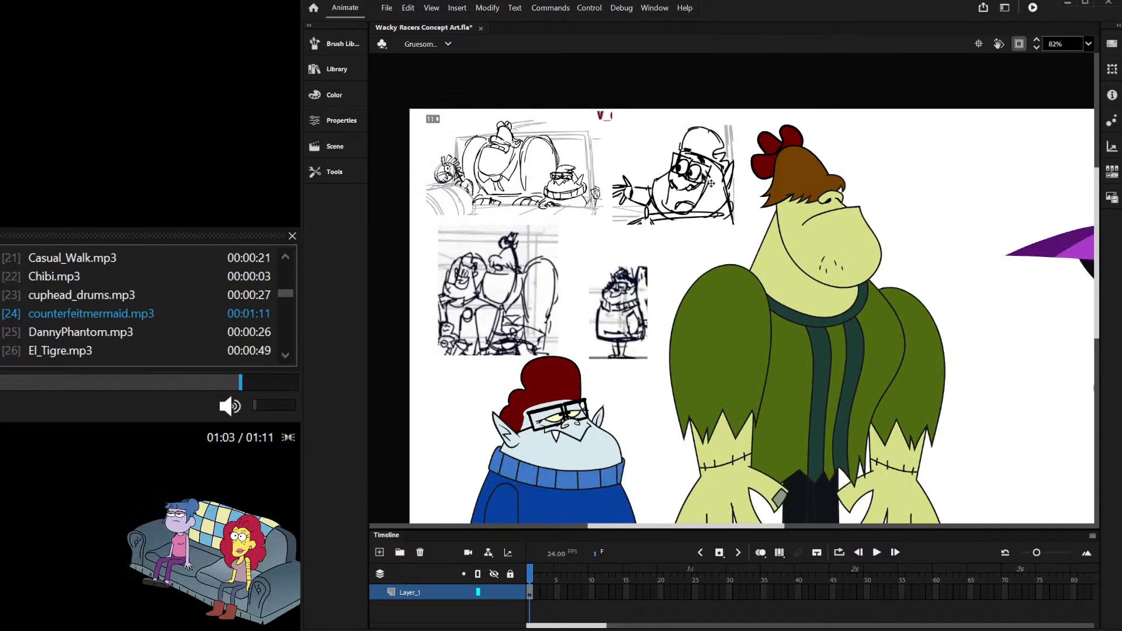
scroll(716, 181, down, 2)
scroll(751, 152, up, 1)
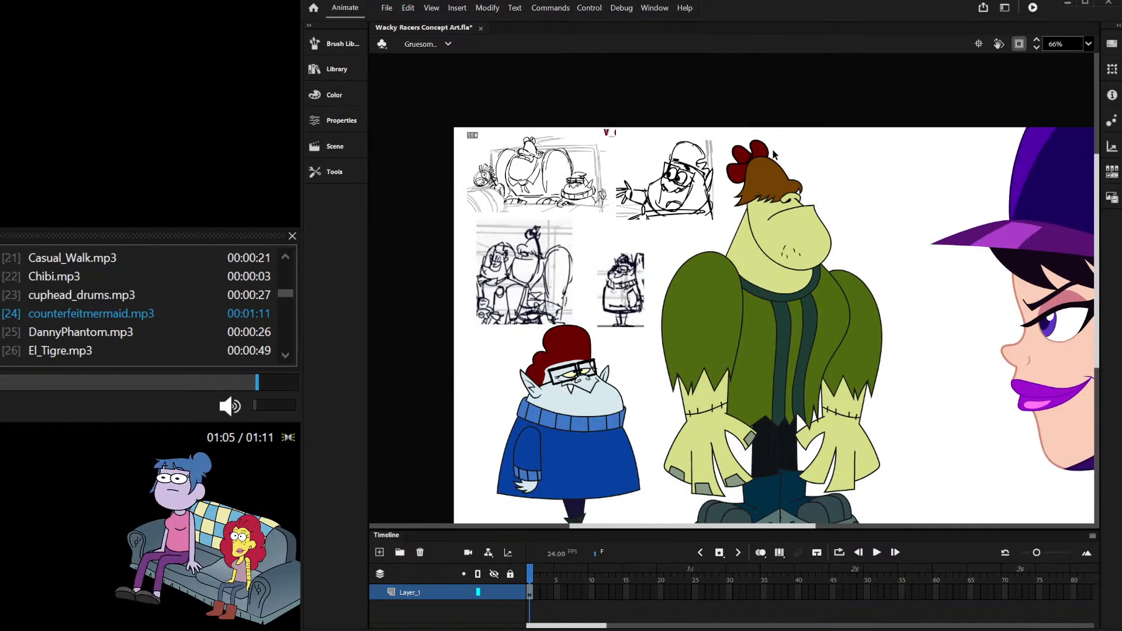
scroll(816, 321, up, 5)
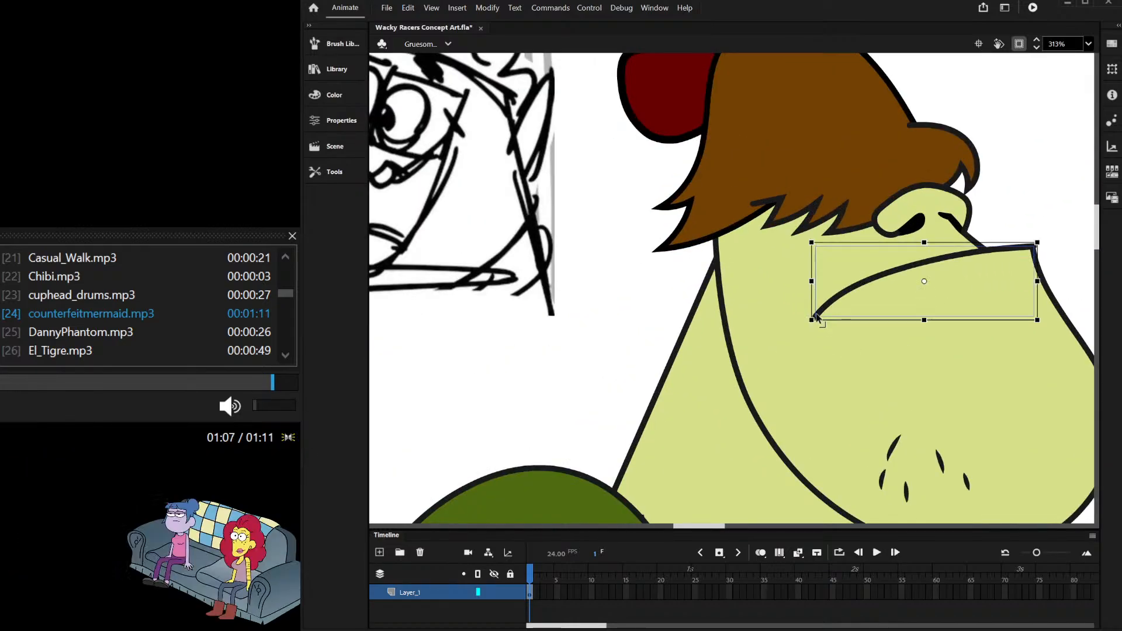
double_click(816, 320)
mouse_move(817, 320)
mouse_down()
mouse_move(820, 291)
mouse_move(811, 290)
mouse_up()
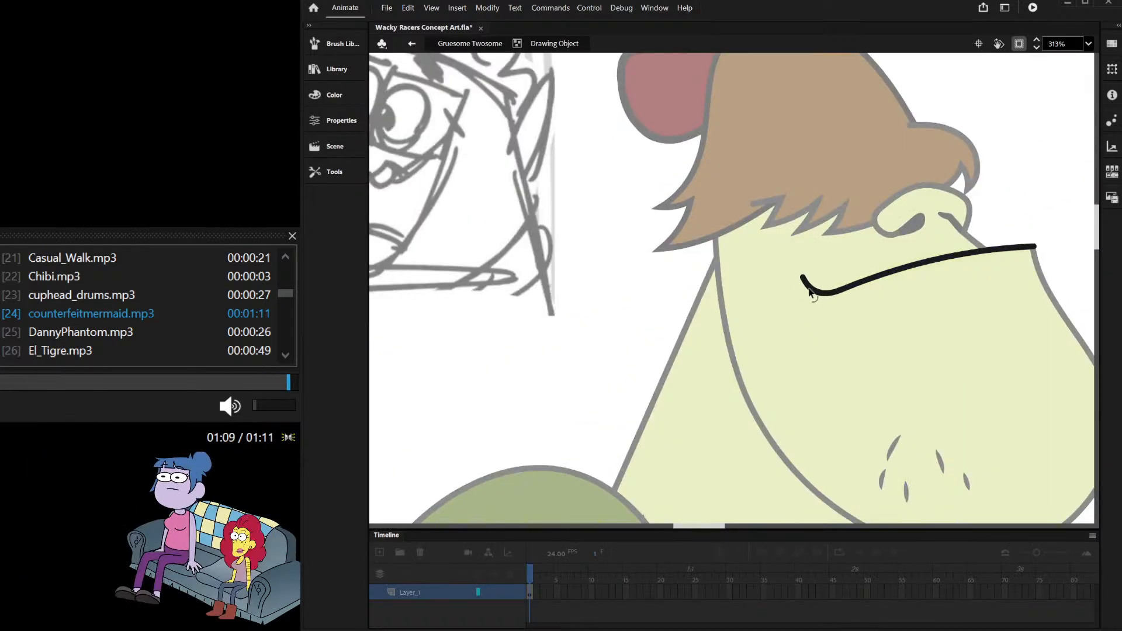
scroll(791, 268, down, 6)
double_click(867, 183)
Step: Delete both edge lines of the left dark stripe on the tall monster's green shirt
scroll(662, 193, down, 2)
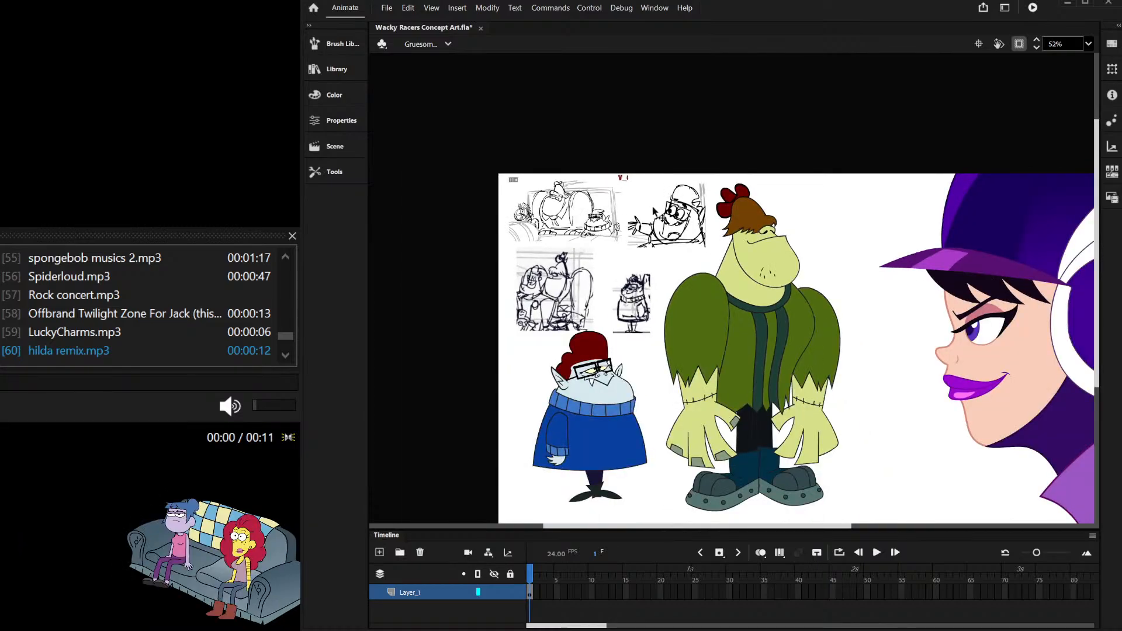
scroll(709, 383, up, 1)
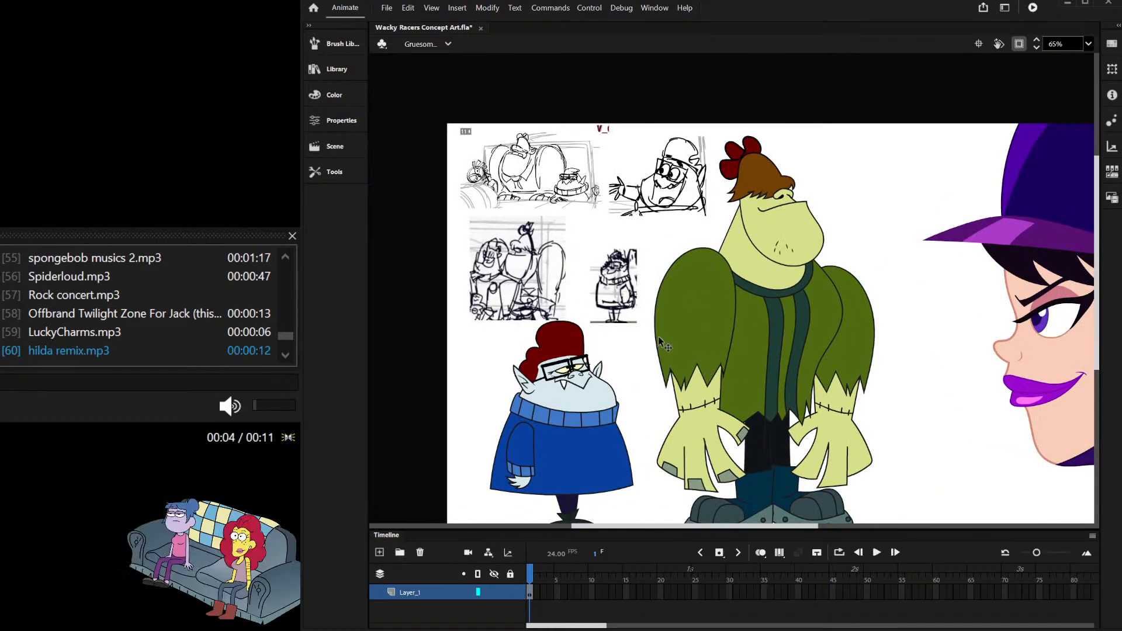
scroll(662, 340, up, 2)
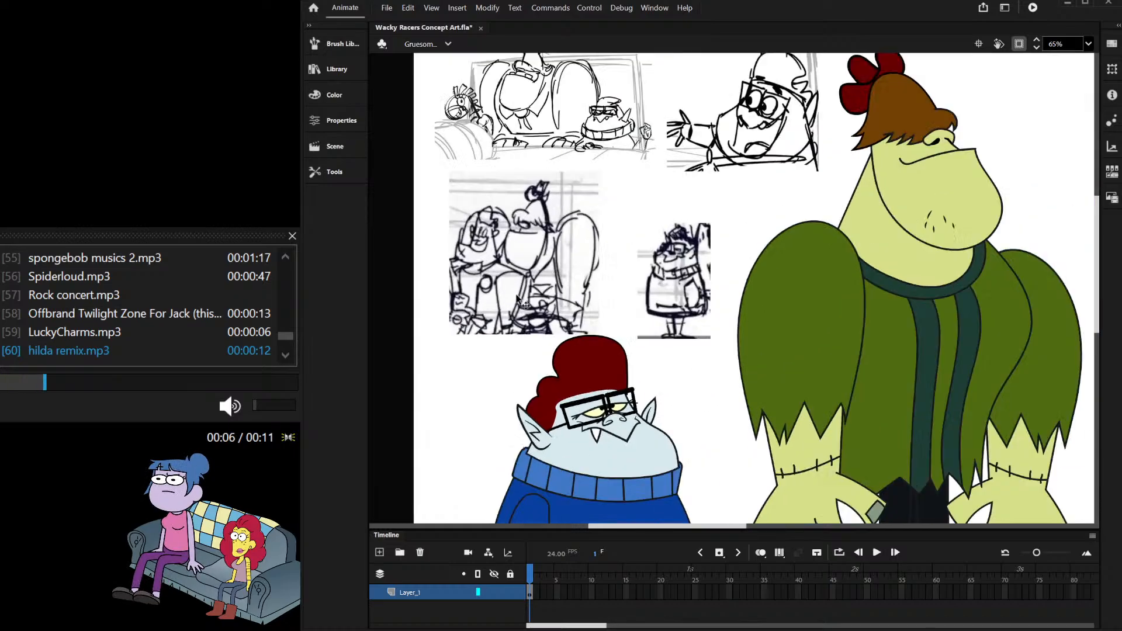
scroll(810, 311, down, 2)
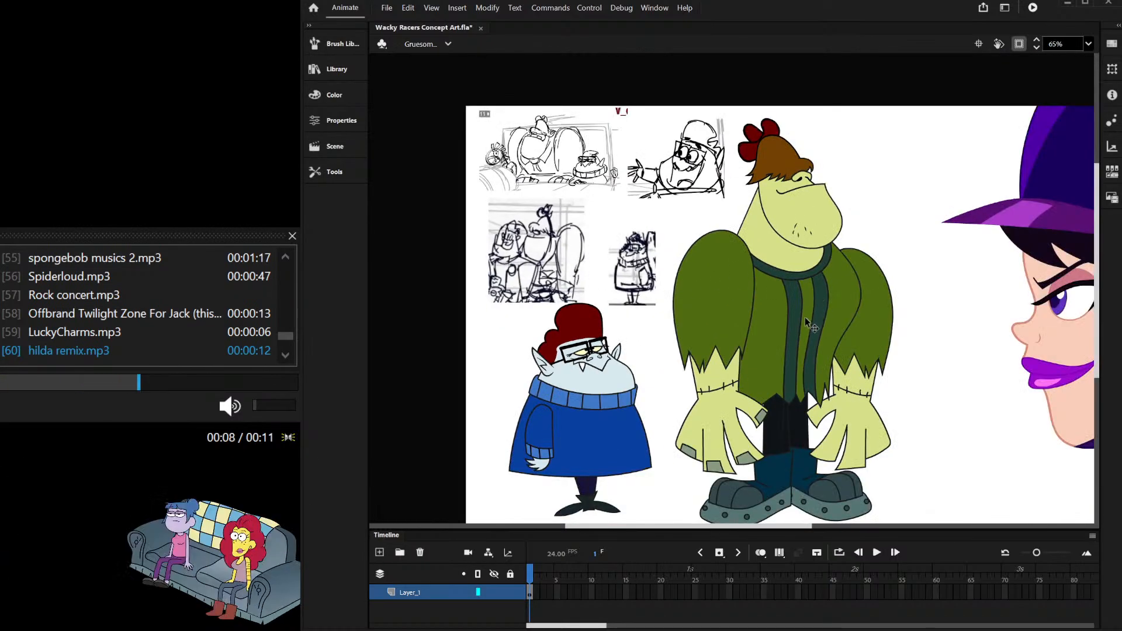
scroll(807, 307, up, 3)
click(778, 314)
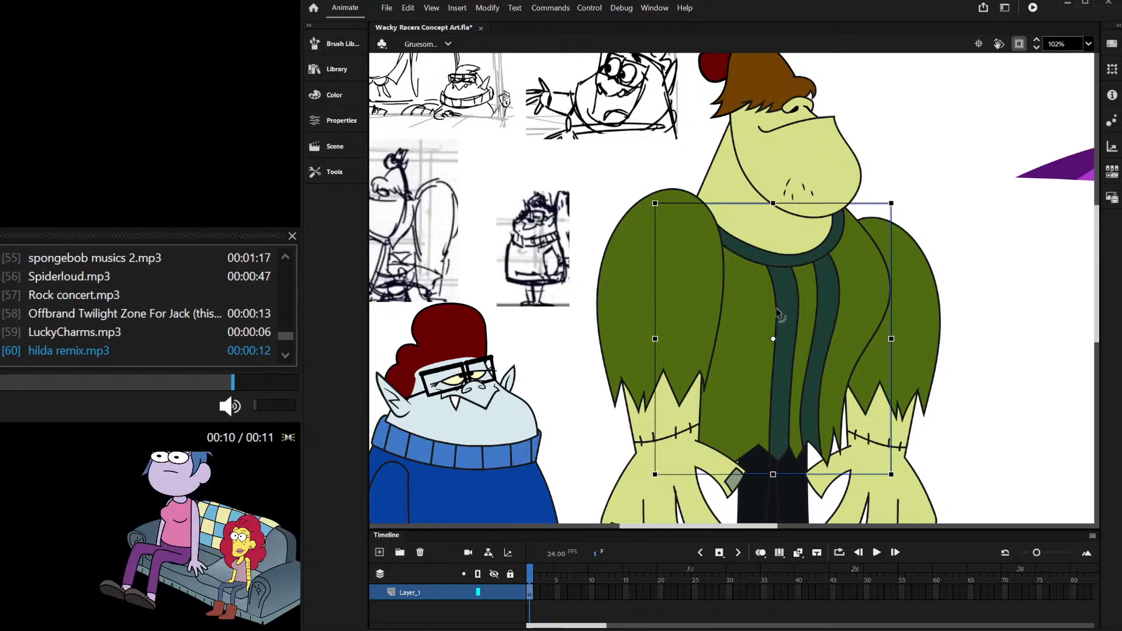
double_click(778, 316)
click(776, 303)
key(Delete)
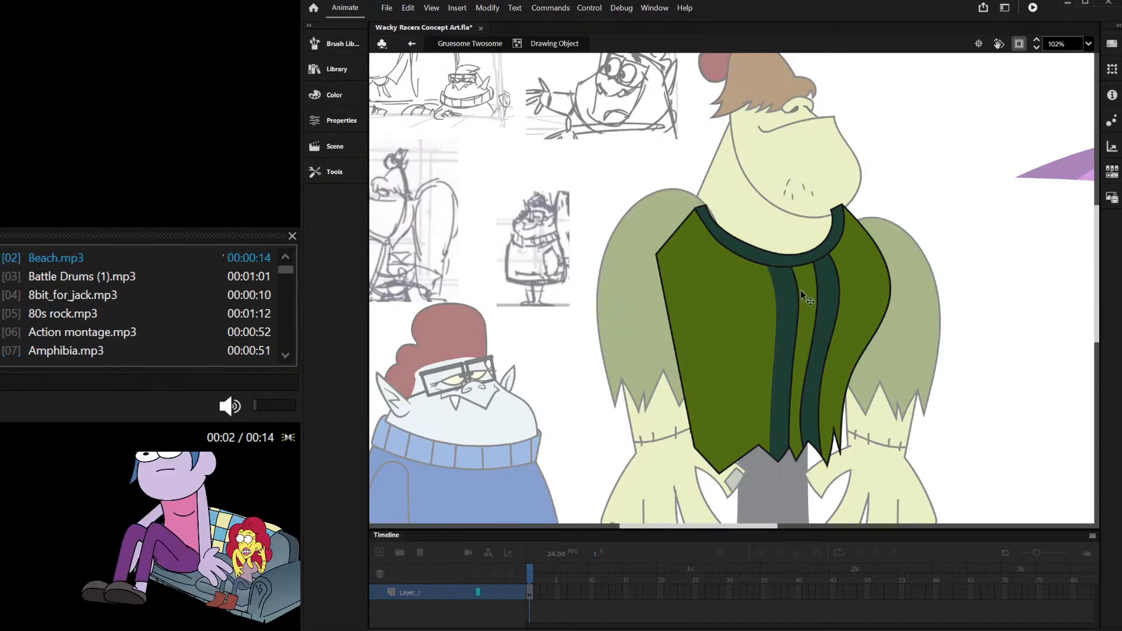
click(799, 296)
click(798, 293)
key(Delete)
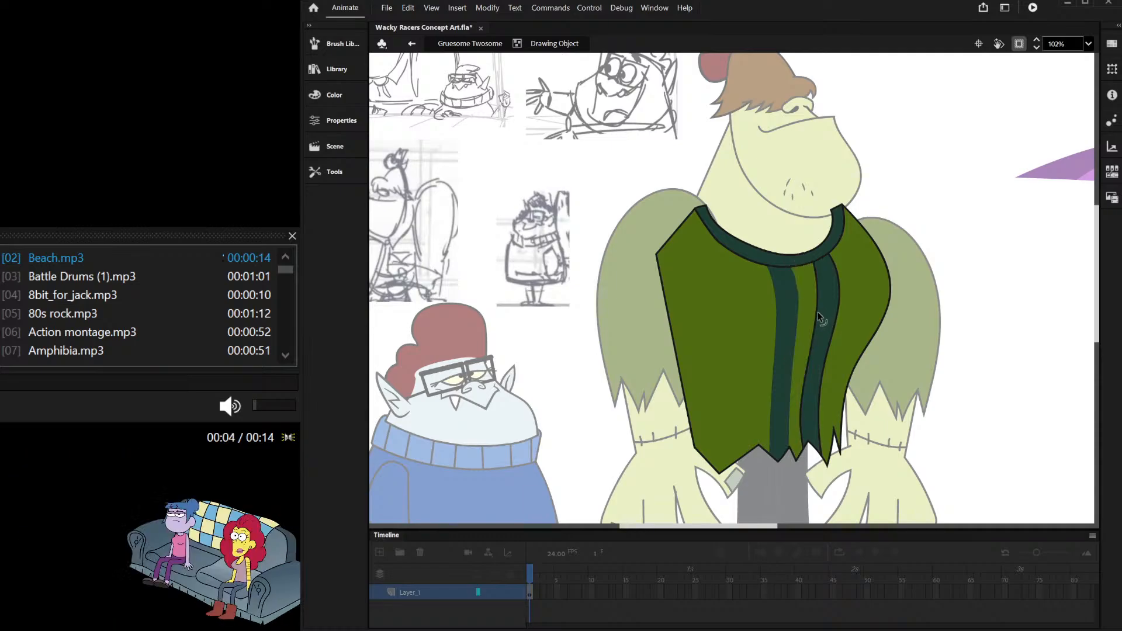
Step: Delete both edge lines of the shirt's right dark stripe and fill both stripes with the shirt's green
click(818, 316)
key(Delete)
click(840, 301)
key(Delete)
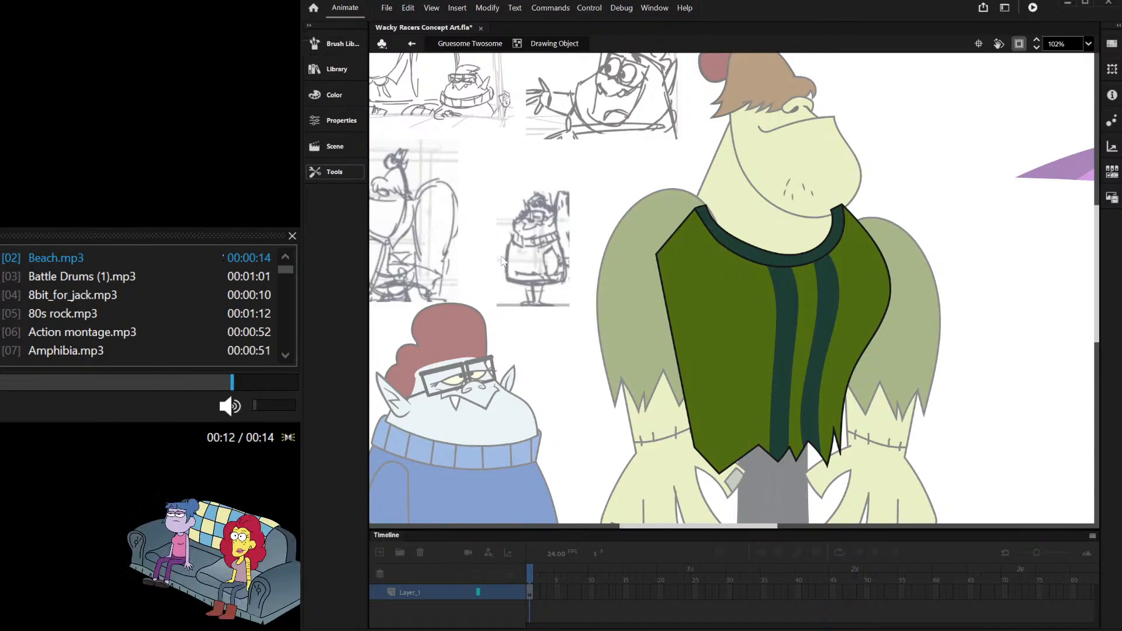
click(777, 311)
click(829, 290)
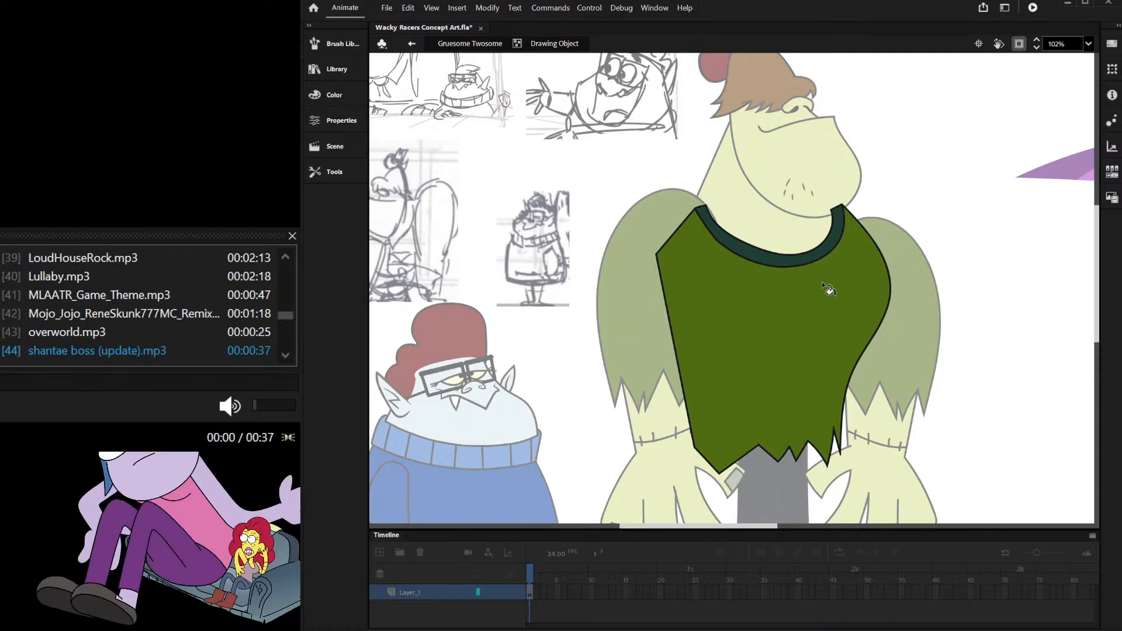
Step: Fill the dark collar band with the shirt's green, delete its lower edge line and leave the shirt's drawing object
click(741, 244)
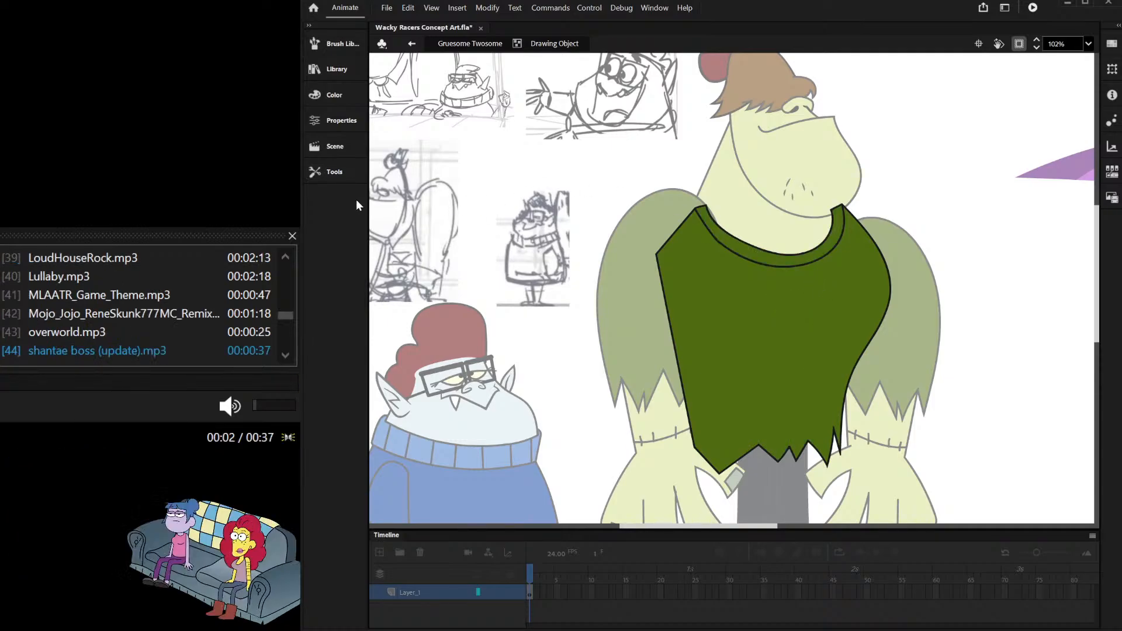
click(719, 245)
click(739, 258)
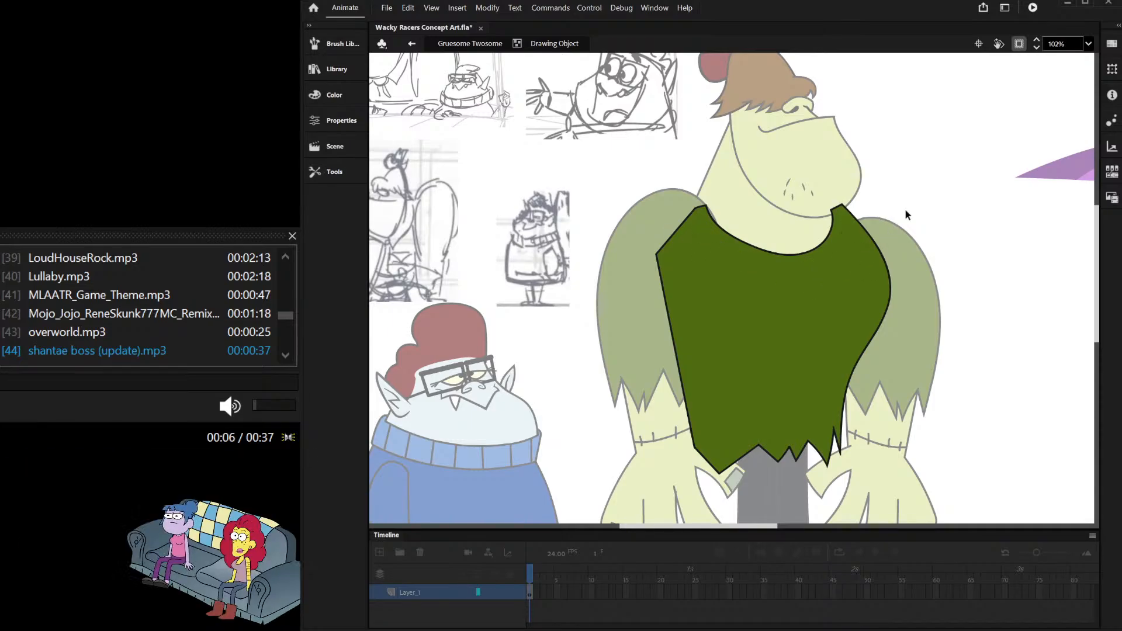
double_click(935, 181)
scroll(865, 199, down, 3)
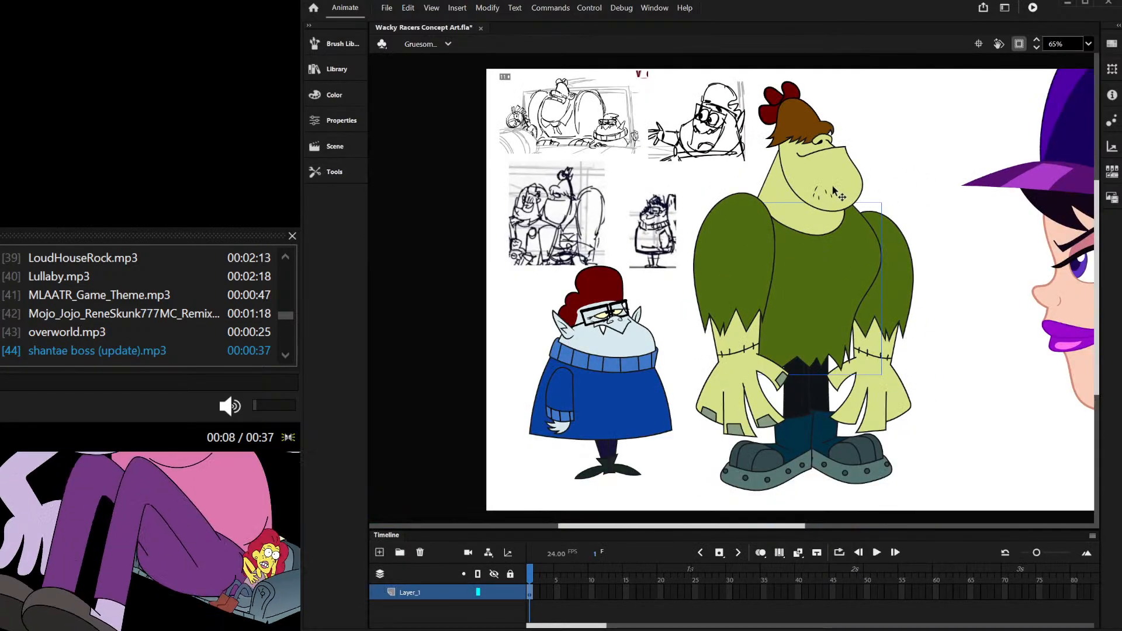
Step: Try to paint a thick curved crease across the left end of the tall monster's mouth line
scroll(833, 185, up, 2)
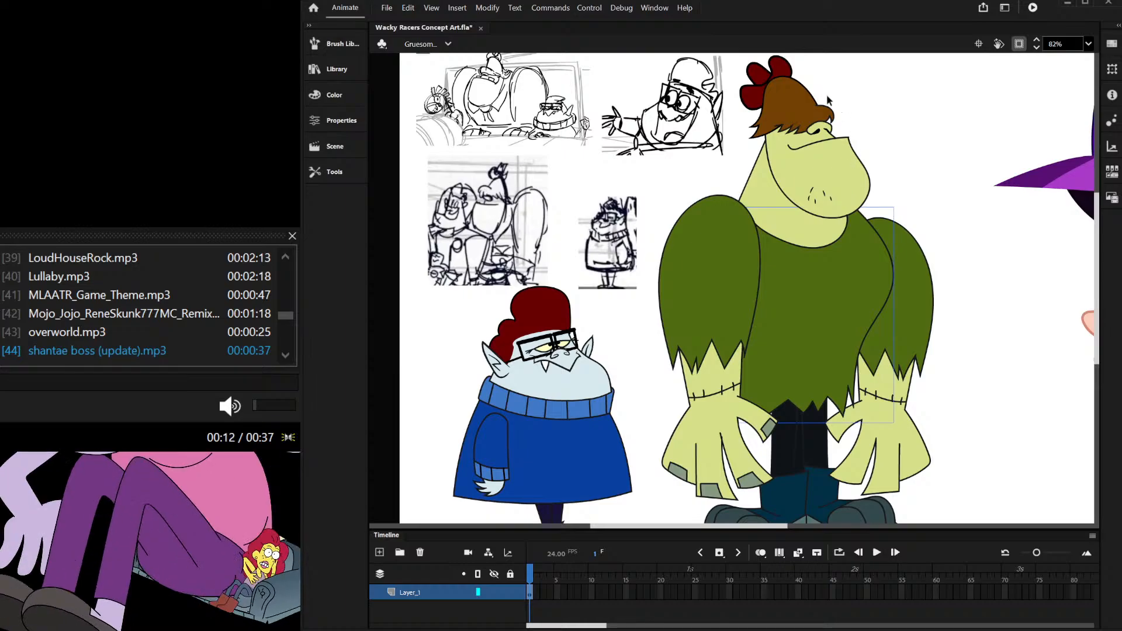
scroll(800, 131, up, 2)
scroll(798, 129, up, 3)
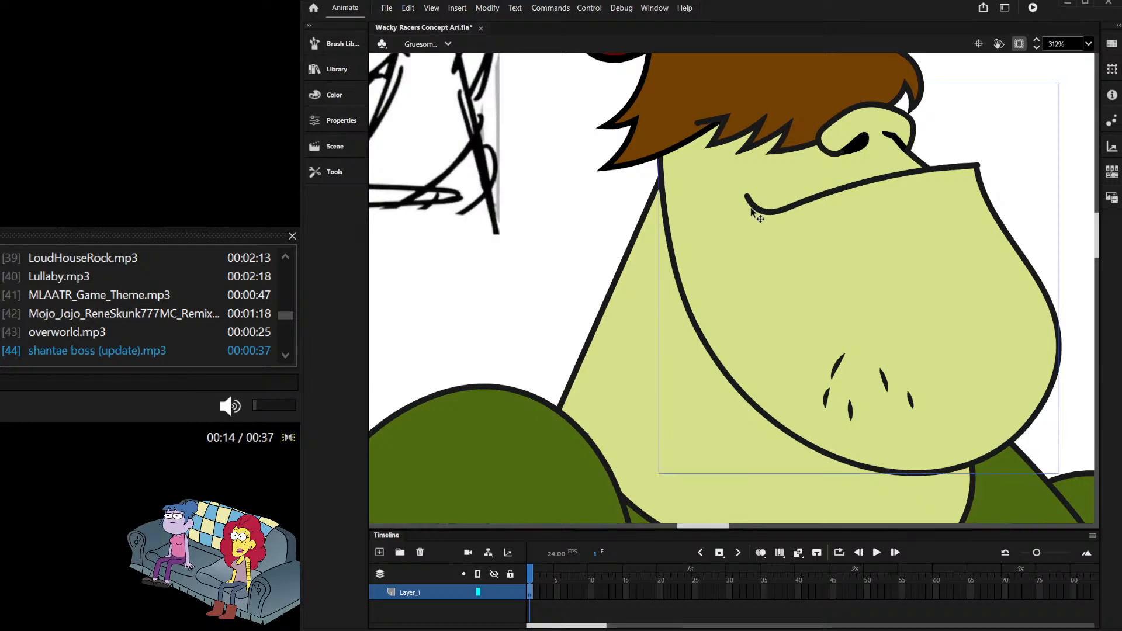
double_click(754, 211)
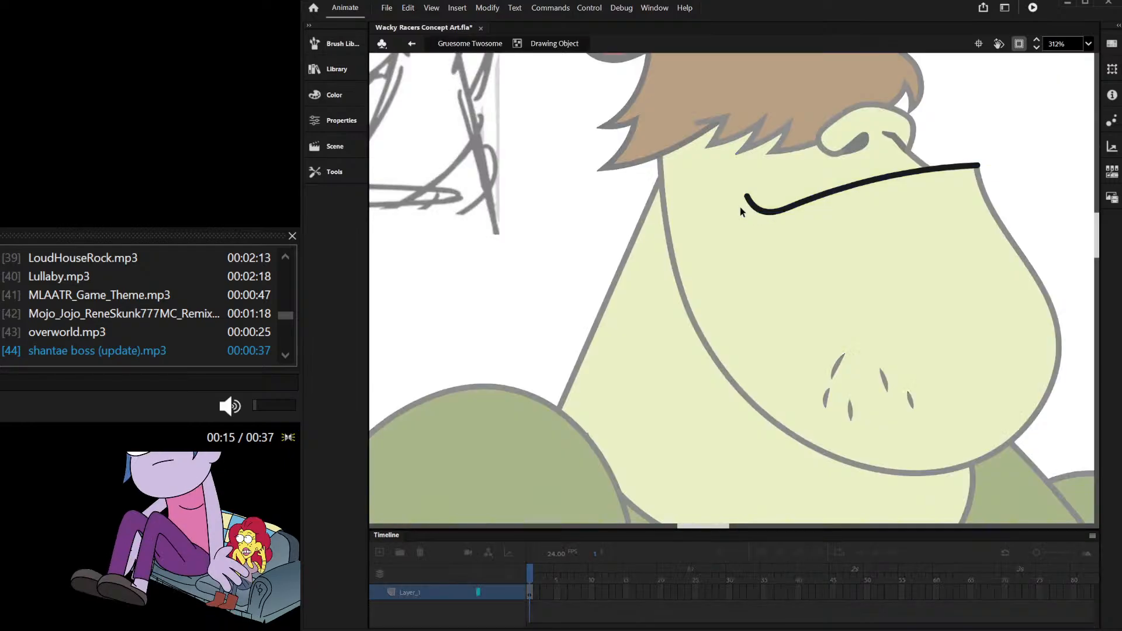
double_click(481, 235)
click(448, 224)
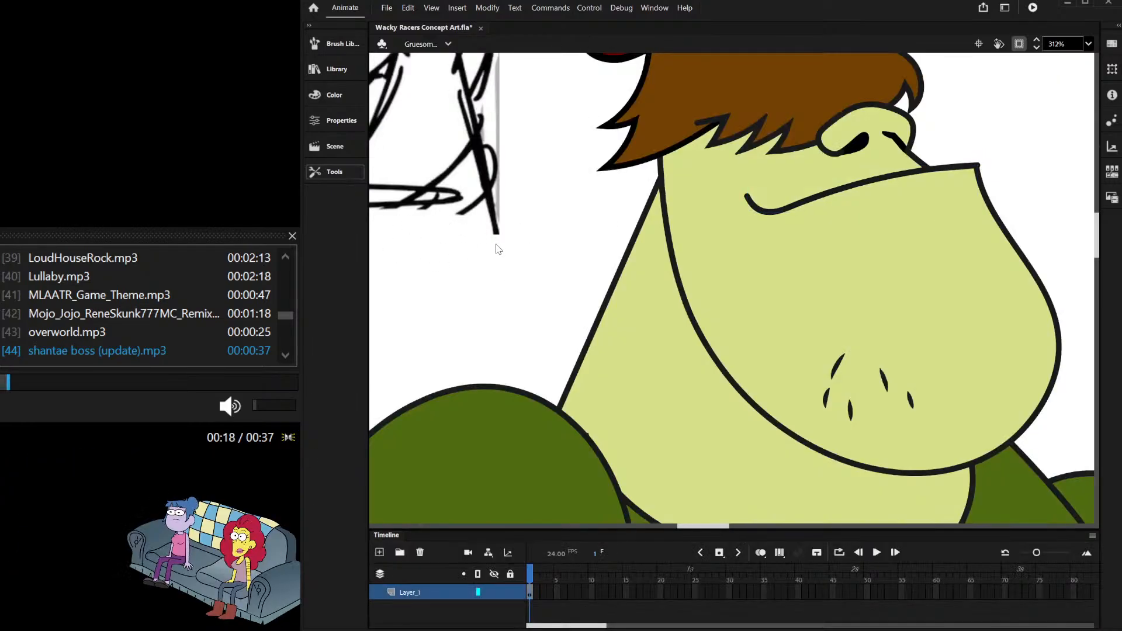
scroll(758, 187, up, 4)
drag(703, 233, 768, 201)
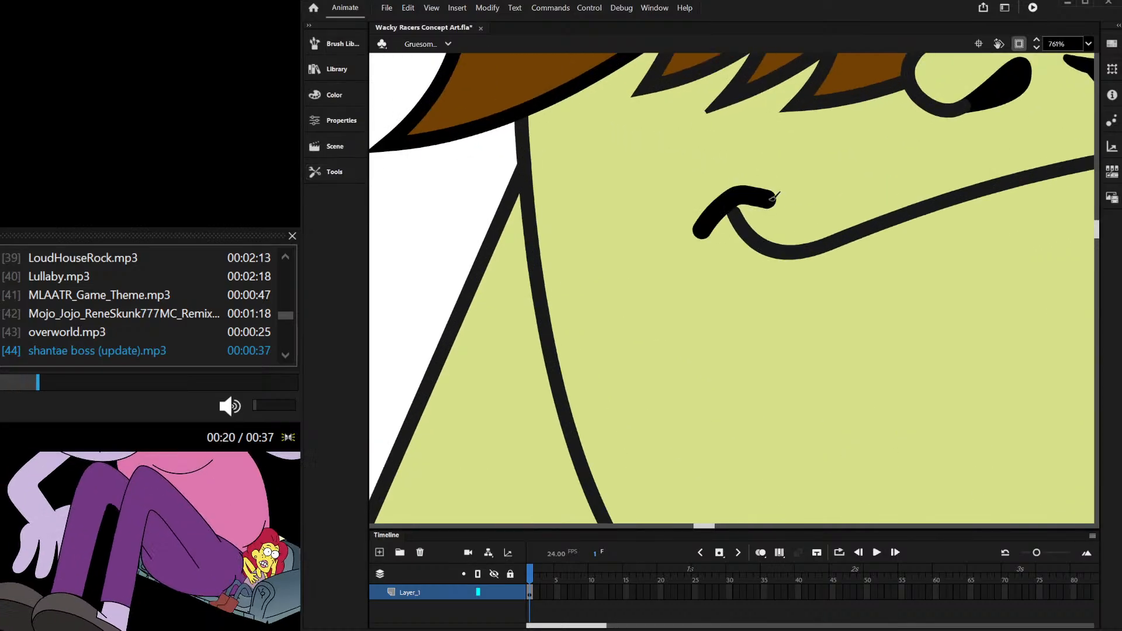
scroll(719, 209, down, 3)
scroll(719, 214, down, 2)
scroll(749, 183, up, 4)
key(ctrl+z)
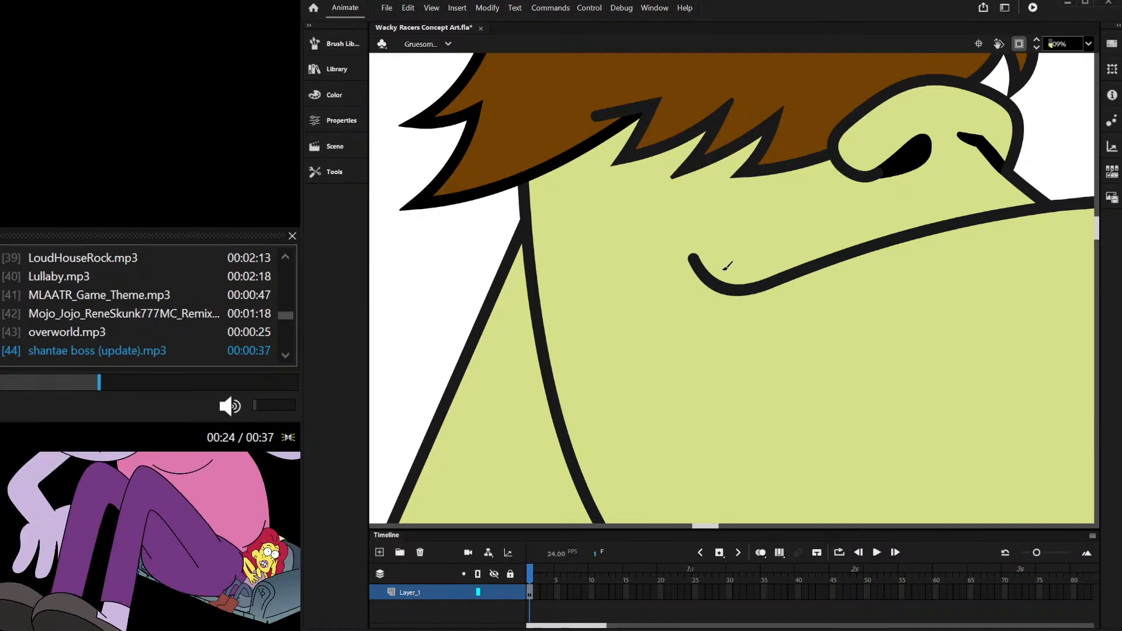
Step: Paint a short, thinner curved cheek crease across the left end of the tall monster's mouth line
scroll(694, 258, up, 2)
drag(698, 243, 666, 290)
scroll(703, 241, down, 6)
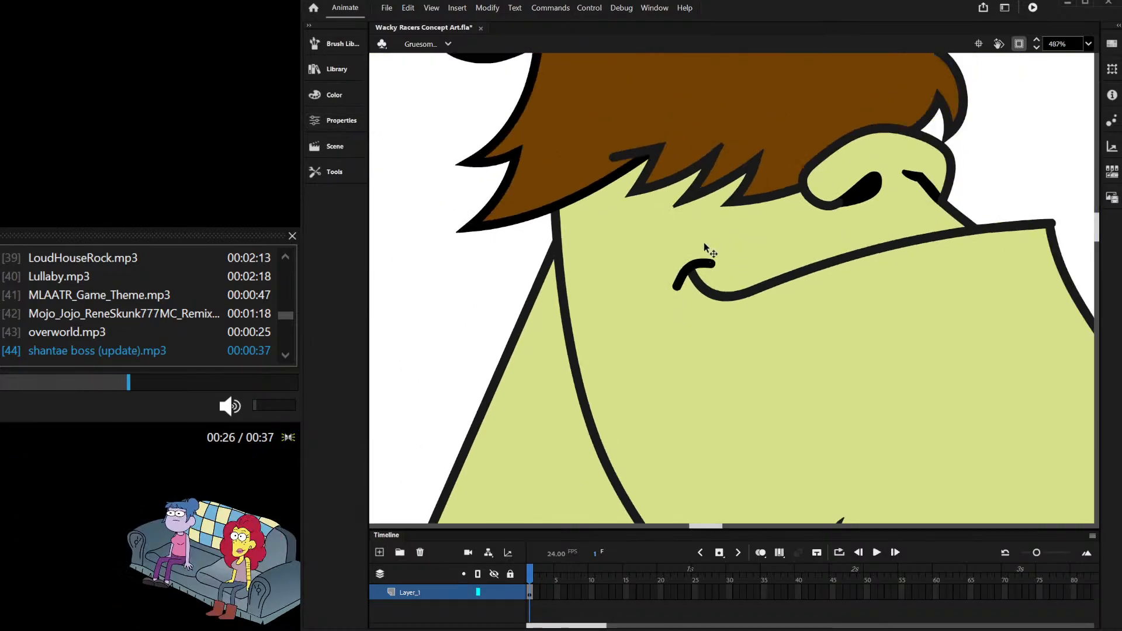
scroll(718, 229, down, 1)
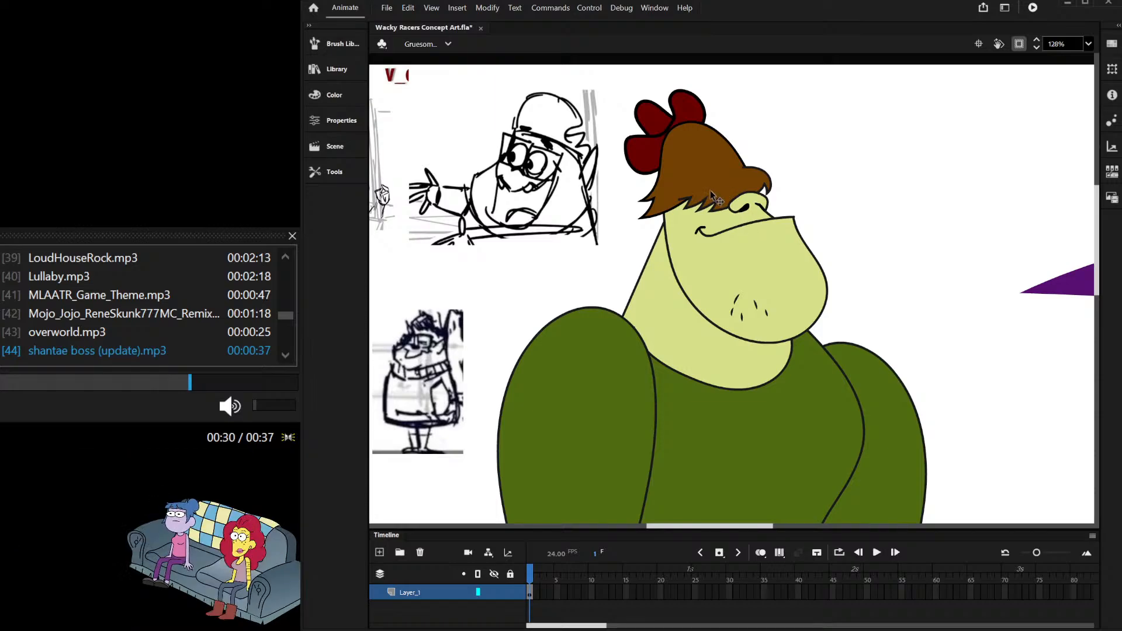
Step: Examine the tall monster's face, shirt and arms beside the short character and the reference sketches
scroll(710, 193, up, 3)
scroll(712, 201, down, 3)
scroll(715, 213, down, 2)
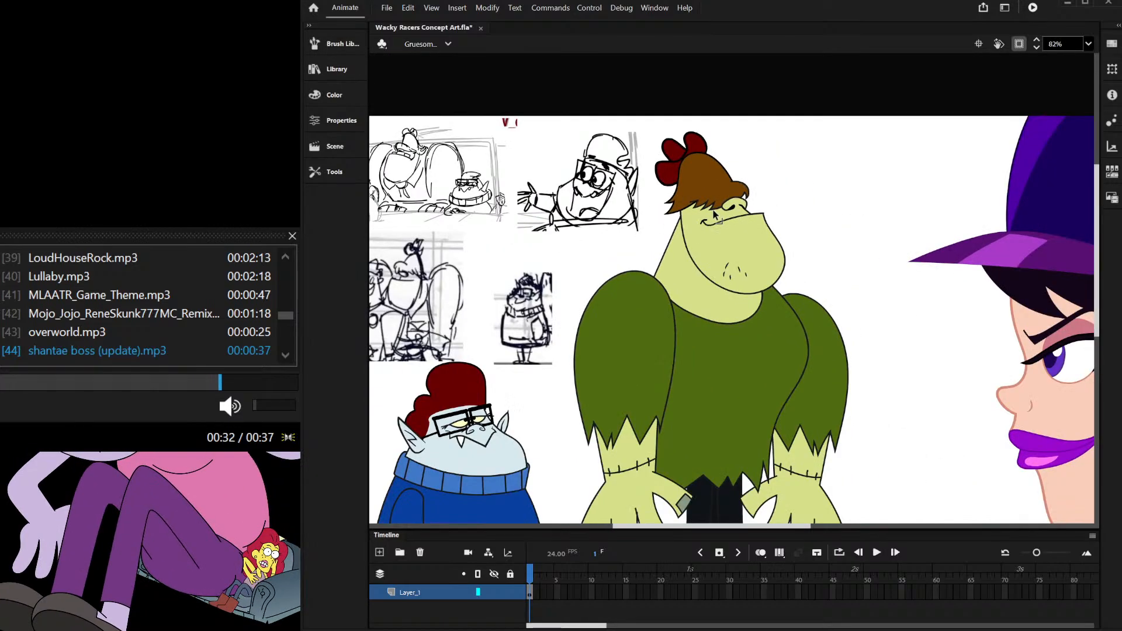
scroll(714, 214, down, 2)
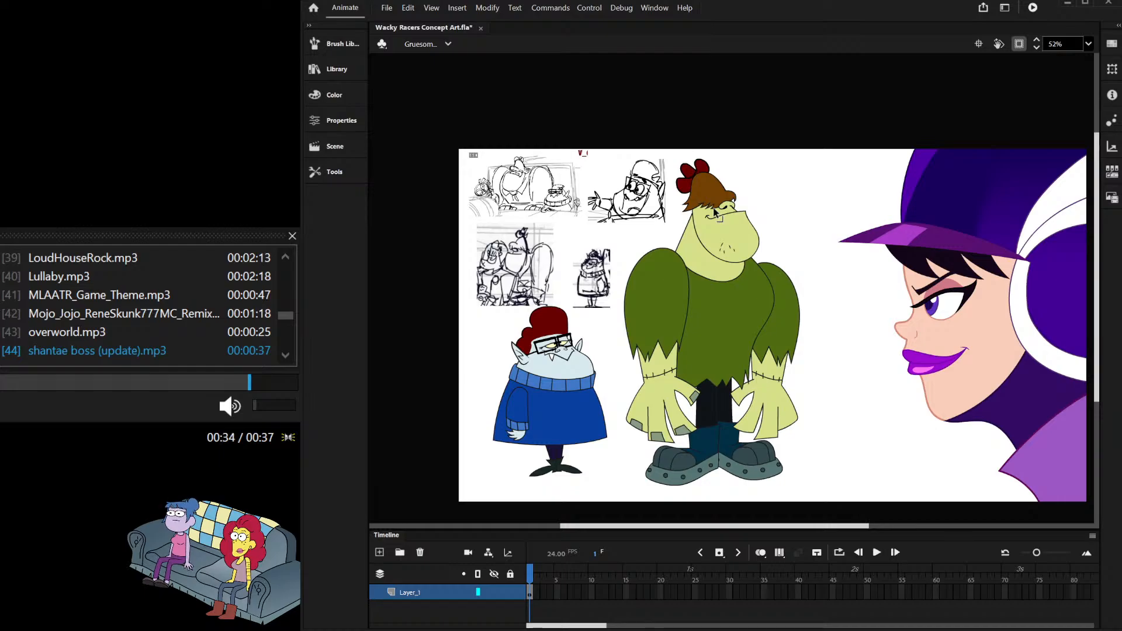
scroll(734, 285, up, 2)
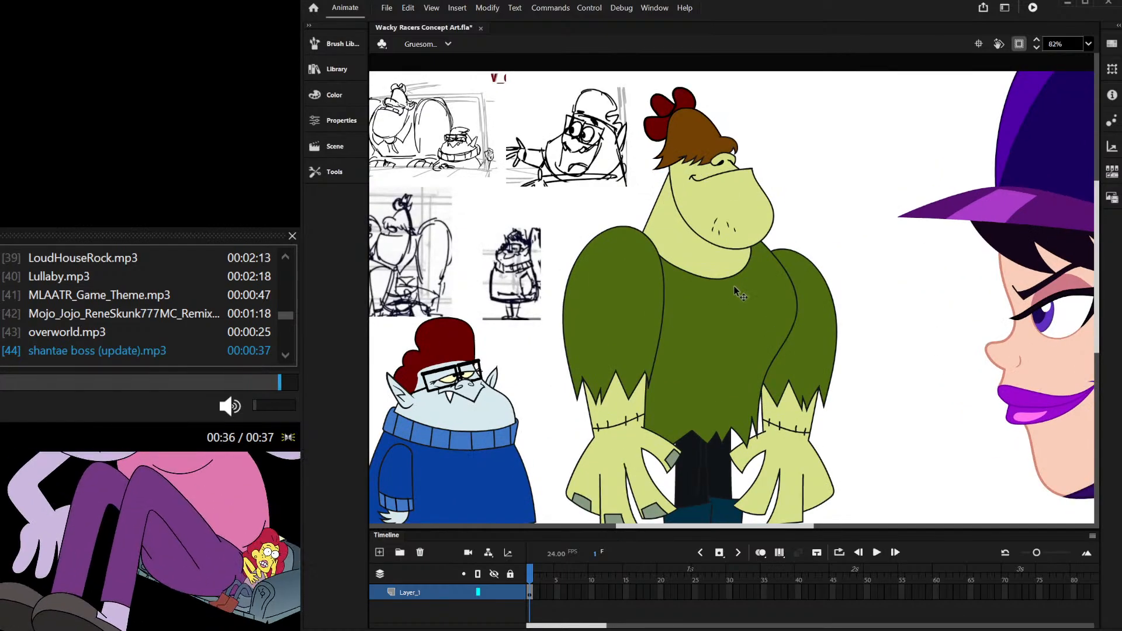
scroll(734, 286, down, 2)
scroll(738, 324, up, 2)
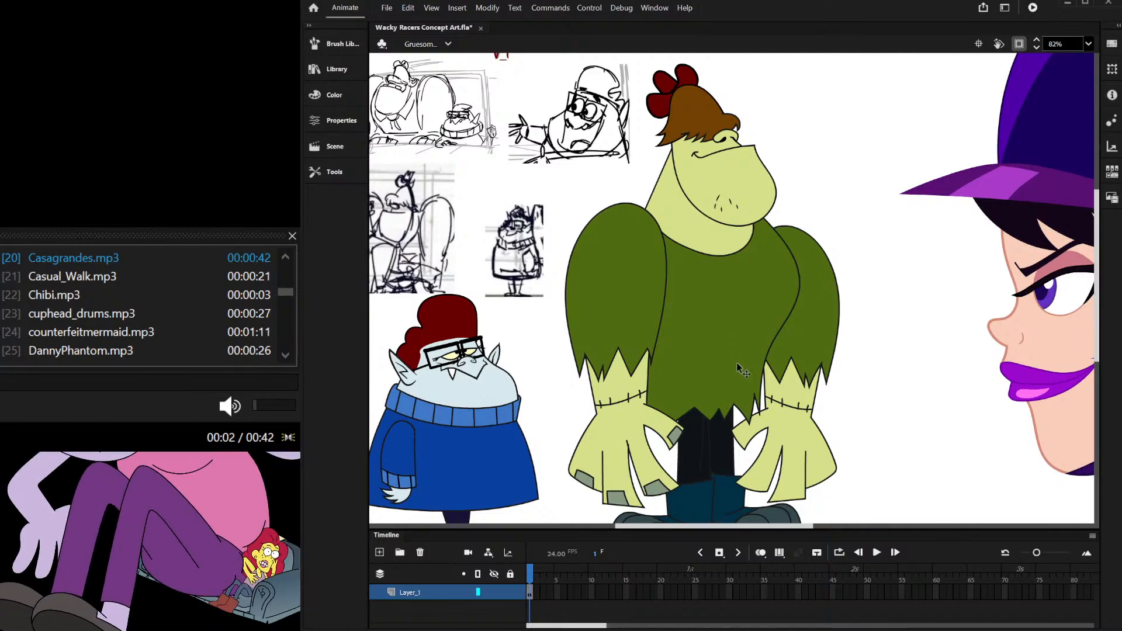
scroll(742, 400, up, 2)
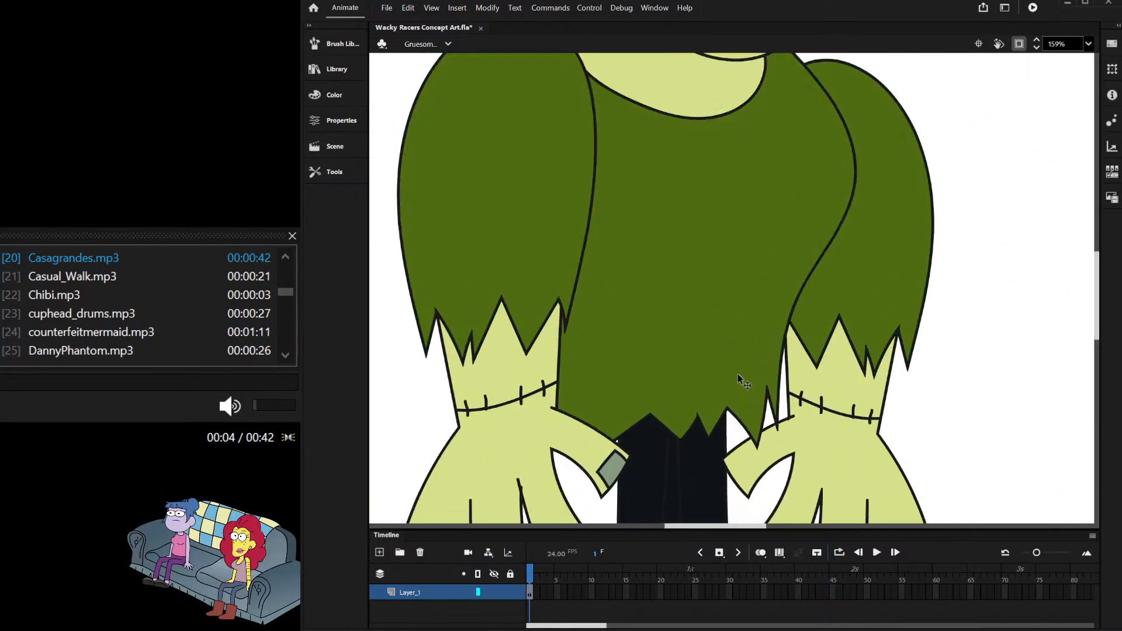
scroll(738, 375, down, 2)
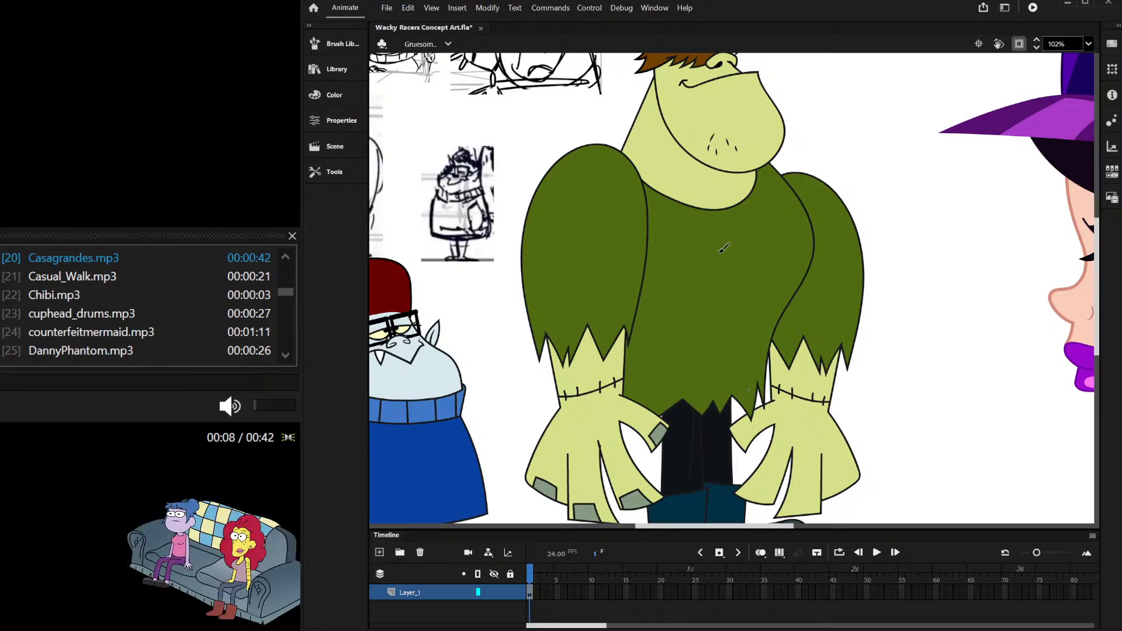
scroll(724, 247, down, 3)
scroll(556, 232, up, 2)
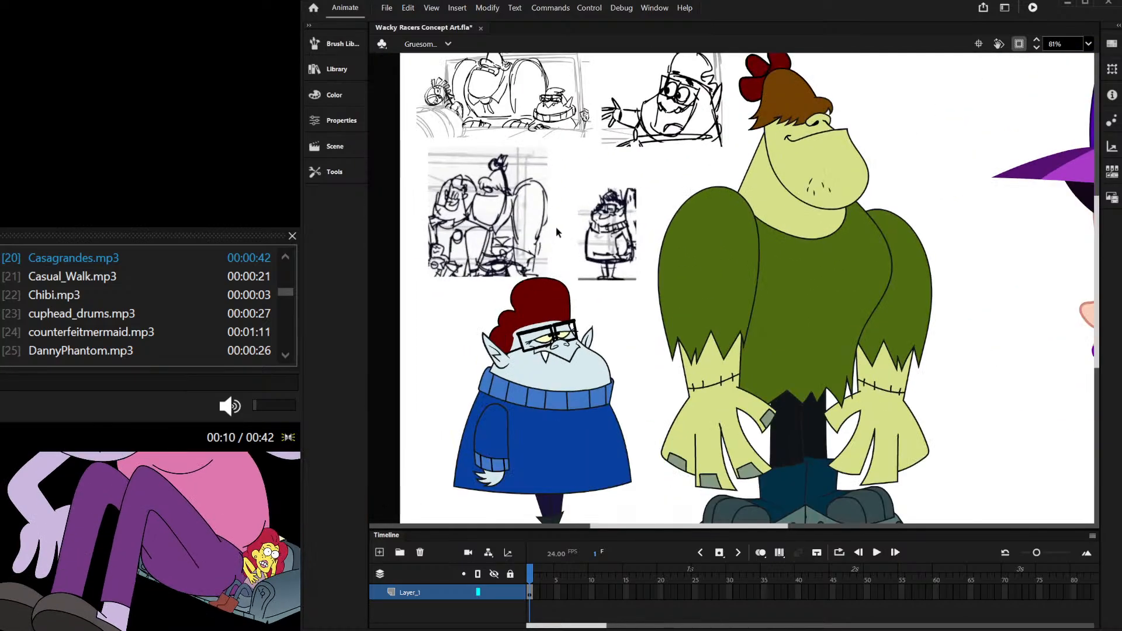
scroll(592, 275, down, 2)
scroll(725, 333, up, 1)
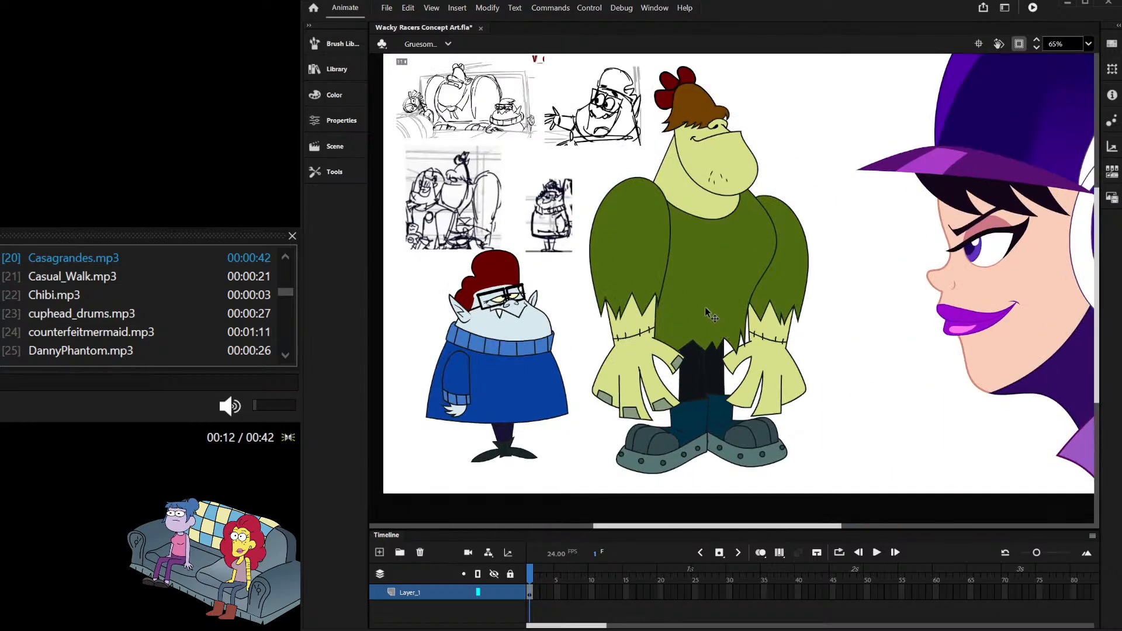
scroll(708, 314, up, 1)
scroll(663, 306, down, 1)
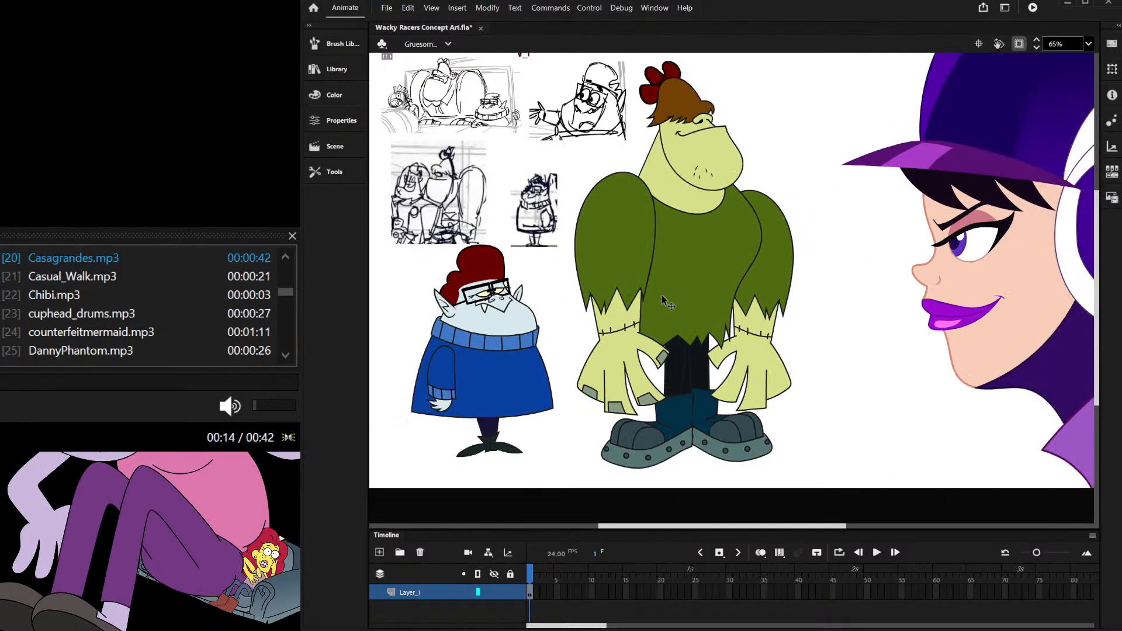
scroll(599, 274, up, 2)
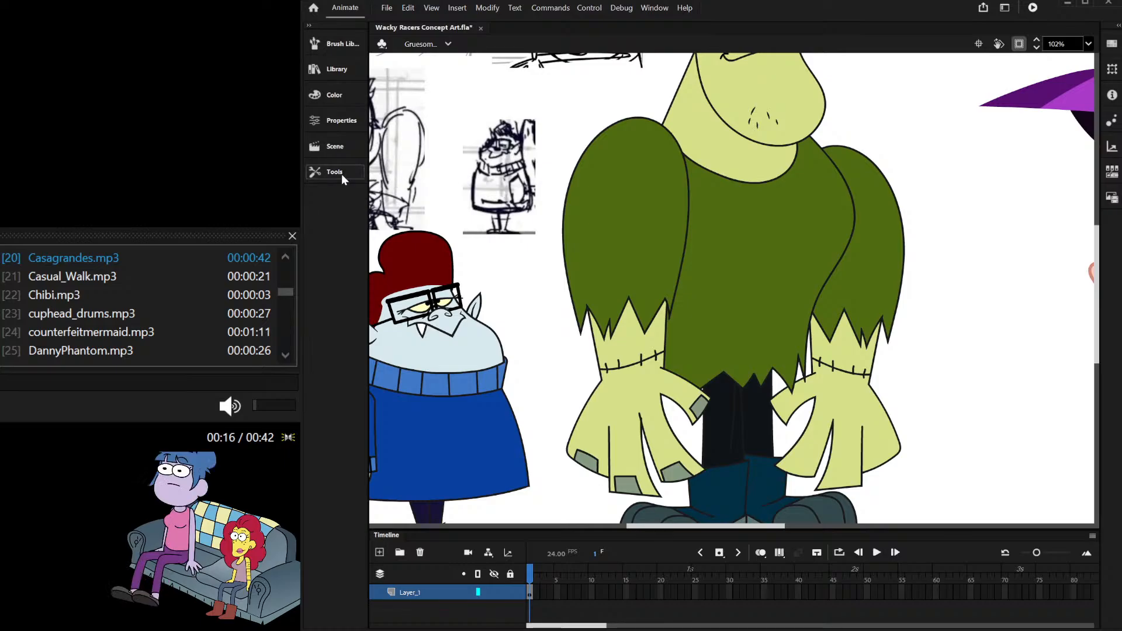
scroll(696, 244, down, 2)
Step: Open the group of the tall monster's arm nearest the short character for editing
click(647, 233)
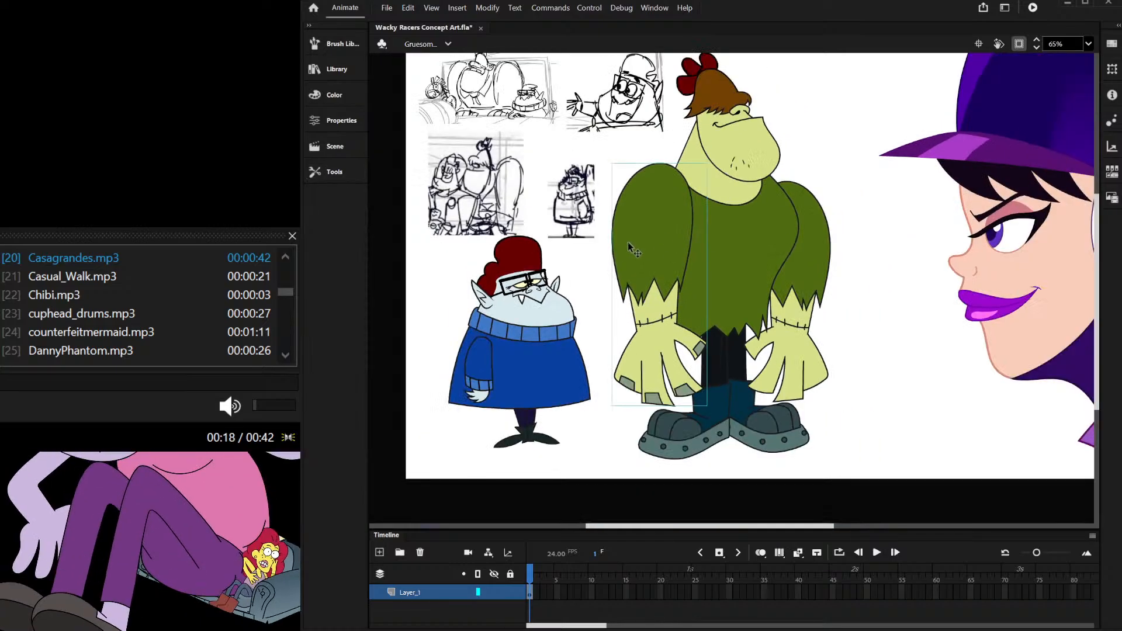
scroll(627, 242, up, 2)
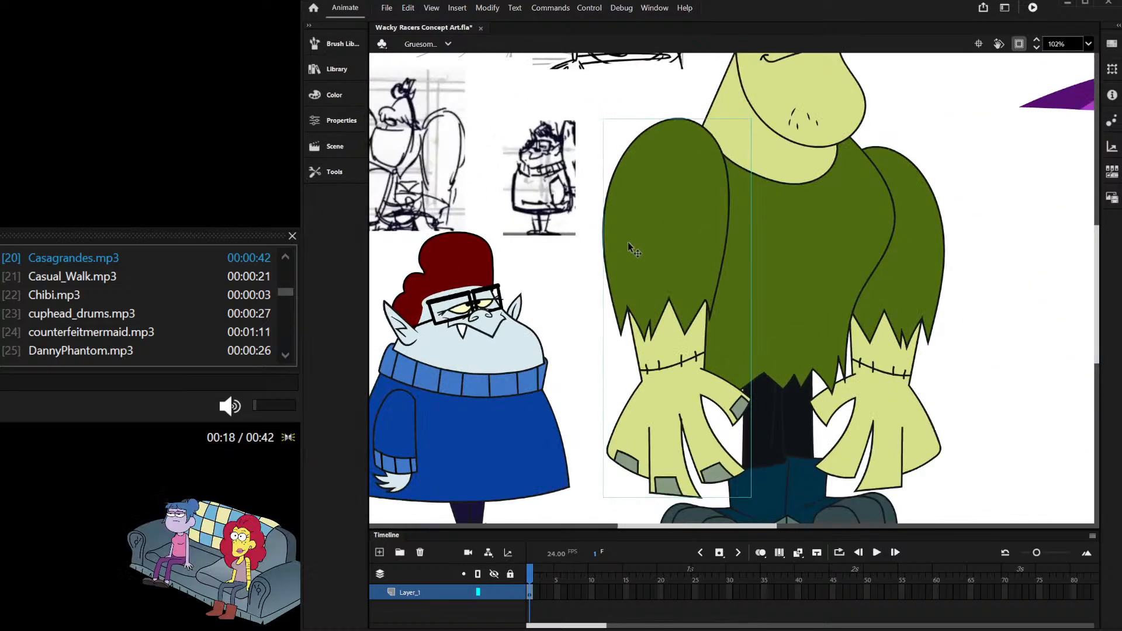
double_click(637, 286)
scroll(636, 269, up, 2)
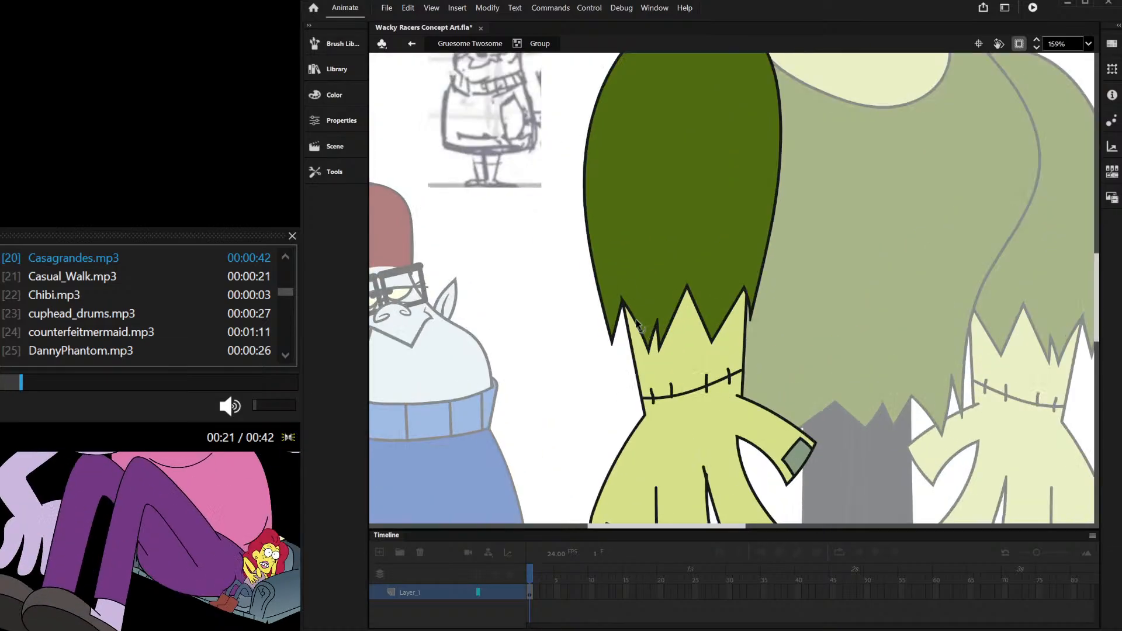
click(635, 263)
click(591, 372)
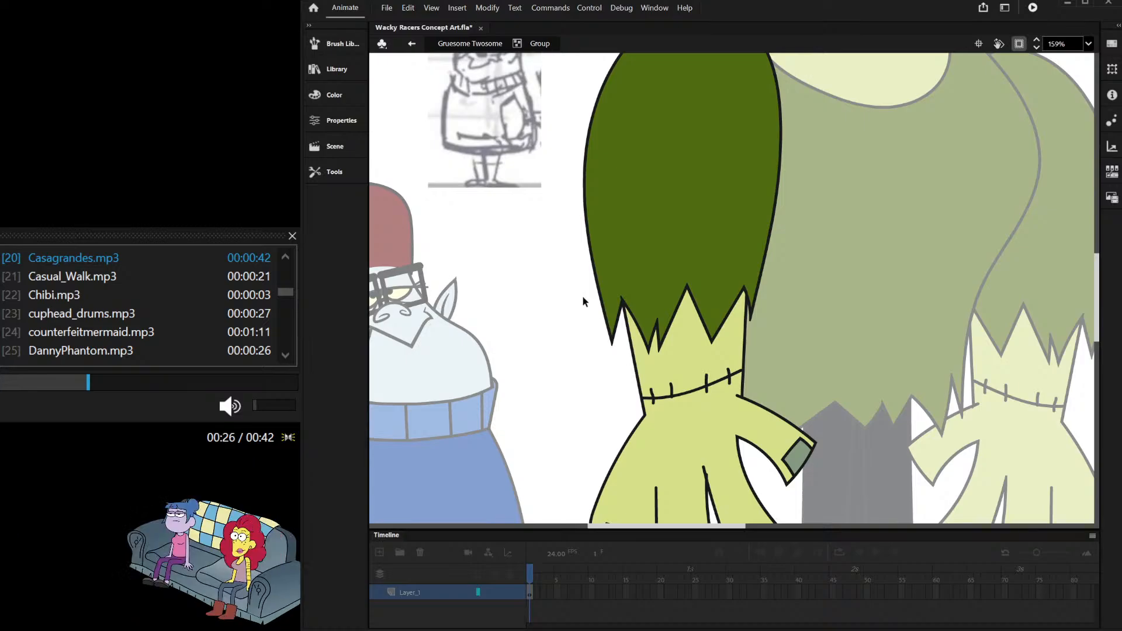
Step: Try to delete the band of sleeve and forearm around the arm's jagged hem
drag(536, 255, 811, 353)
key(Delete)
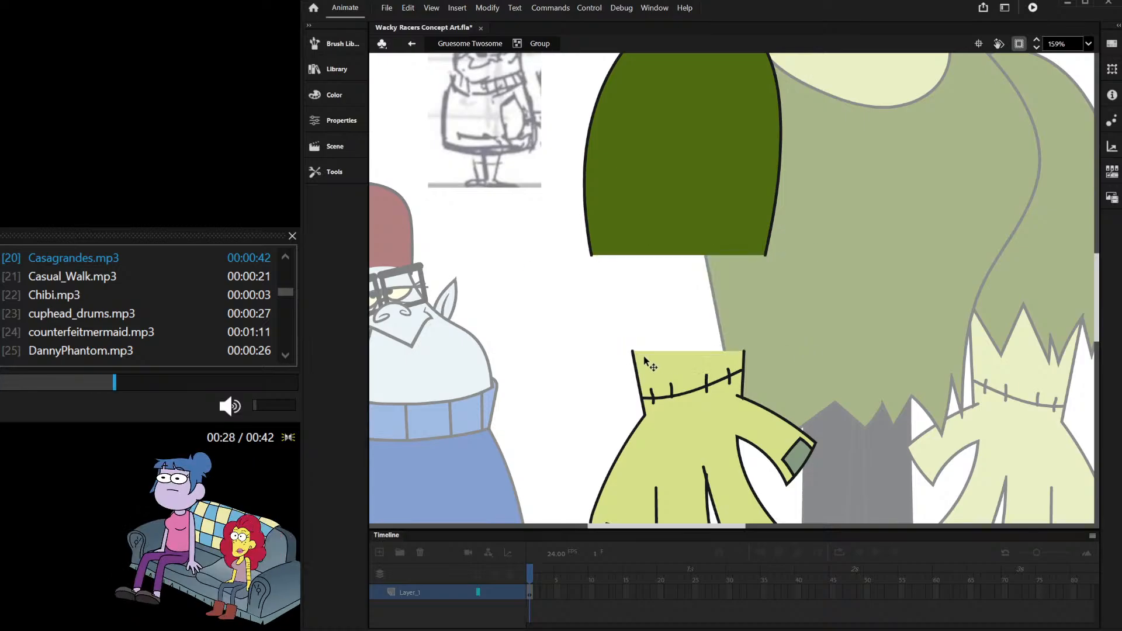
key(ctrl+z)
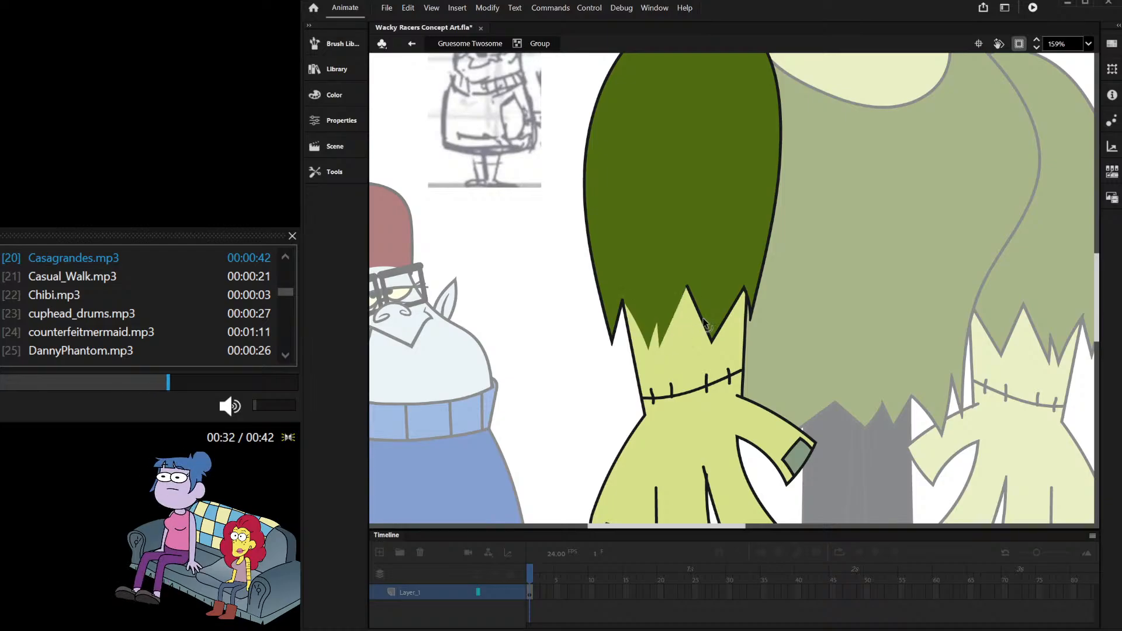
Step: Delete the outline of the arm's jagged sleeve hem and pull the sleeve's left tip up into a blunt corner
click(749, 297)
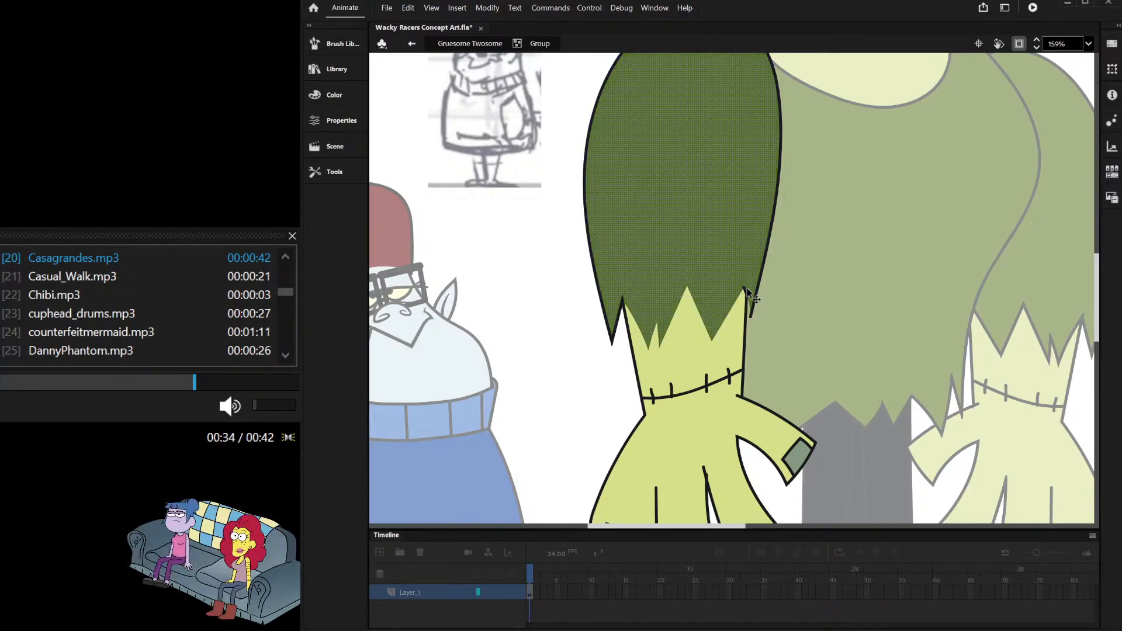
click(745, 291)
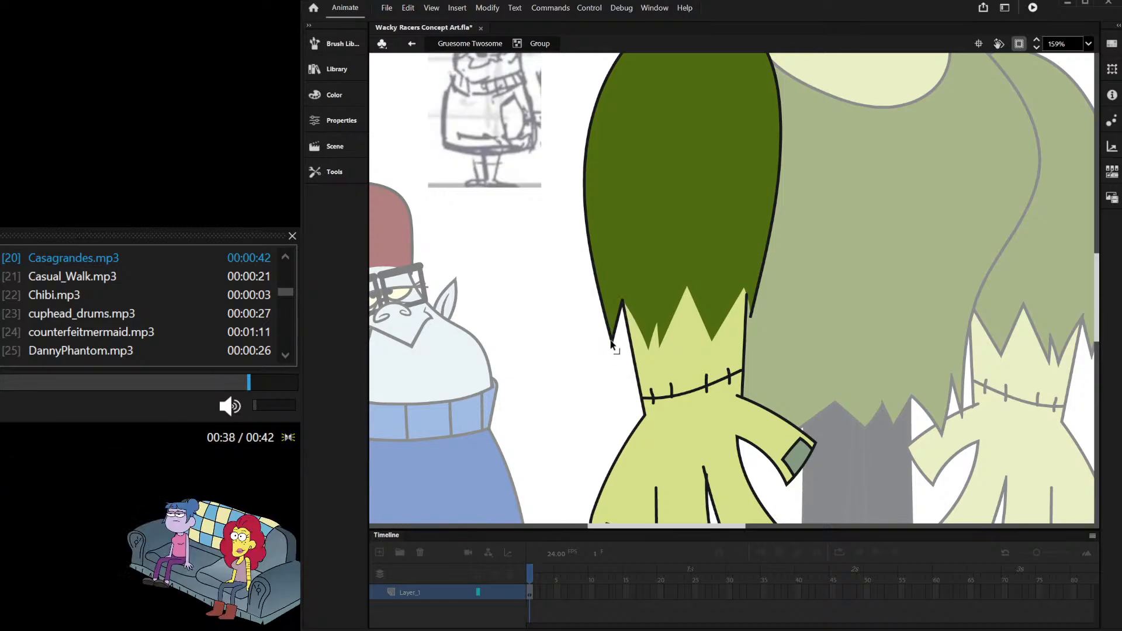
drag(620, 315, 574, 296)
click(592, 311)
key(Delete)
click(582, 309)
key(Delete)
click(607, 320)
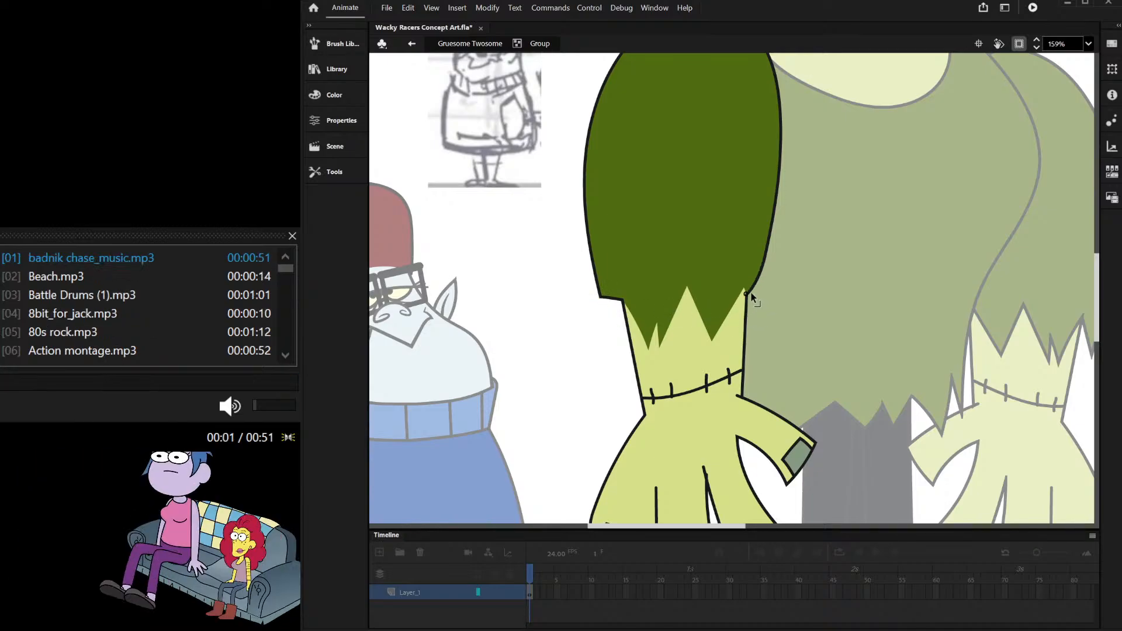
Step: Pull the sleeve's right tip up and bend its outline into a short blunt corner meeting the forearm line
scroll(754, 304, up, 3)
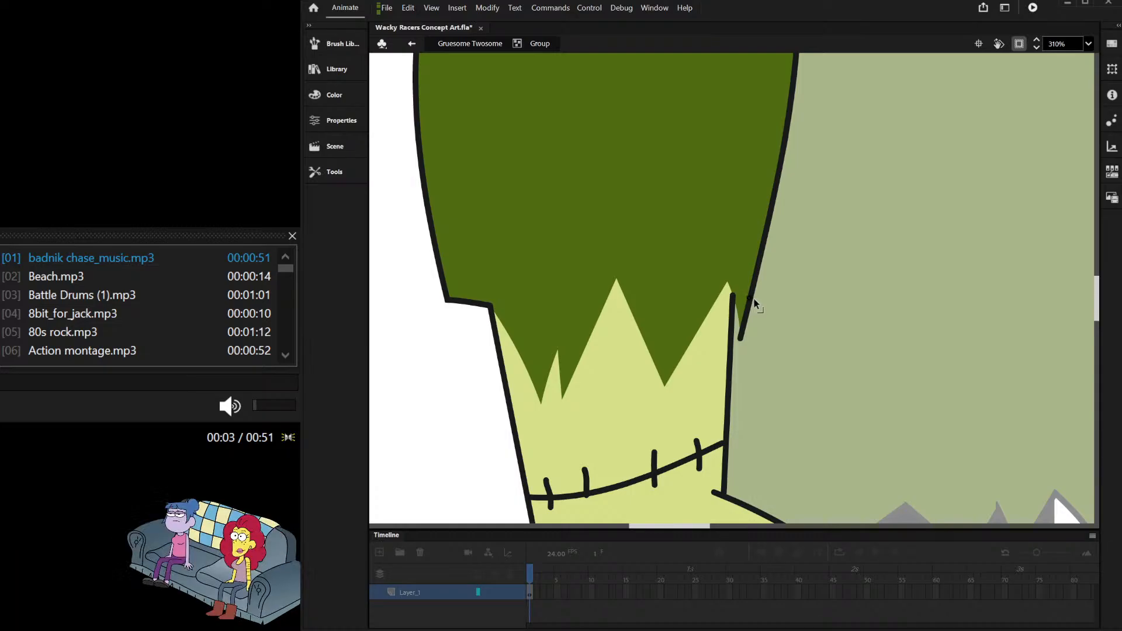
drag(752, 299, 758, 301)
drag(738, 344, 735, 293)
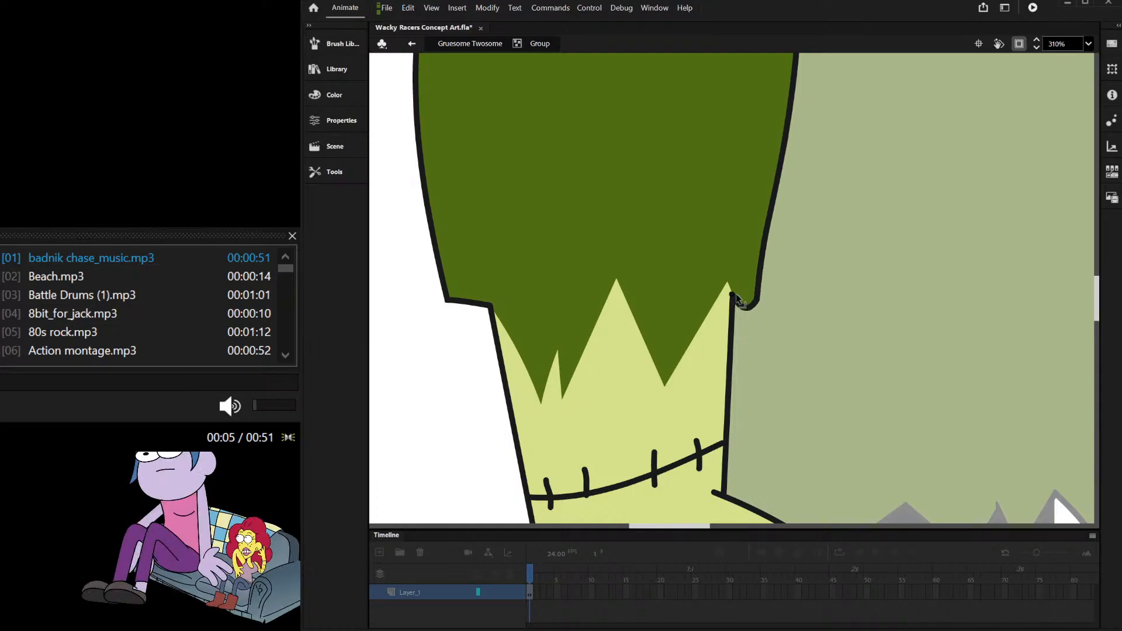
scroll(678, 300, down, 6)
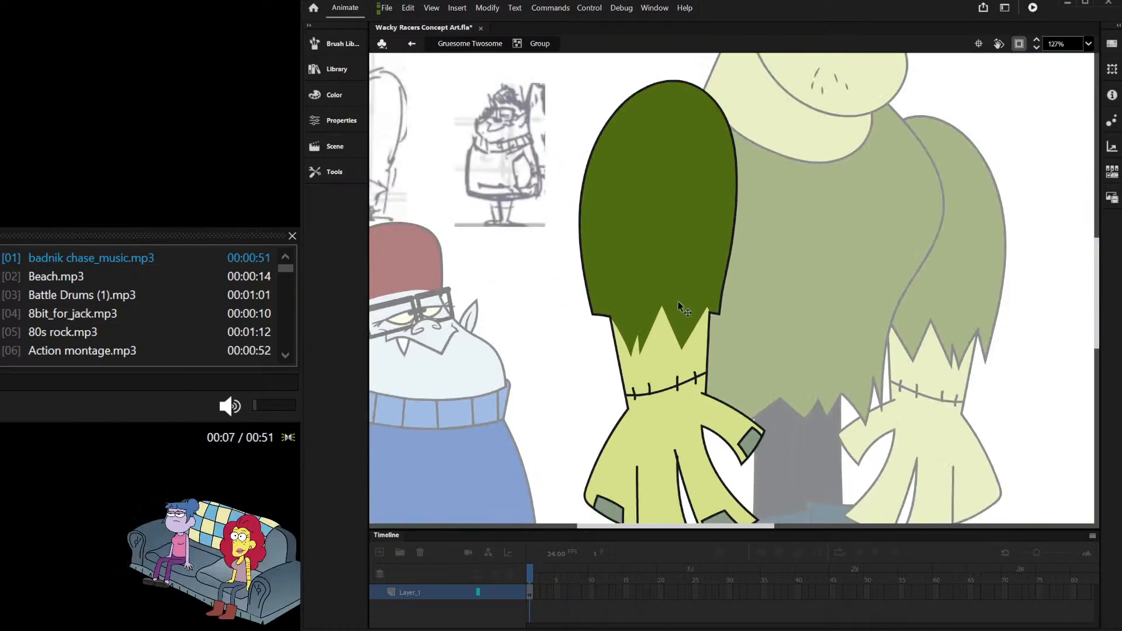
Step: Delete the arm's green sleeve above the forearm and leave the arm group
drag(569, 143, 767, 316)
key(Delete)
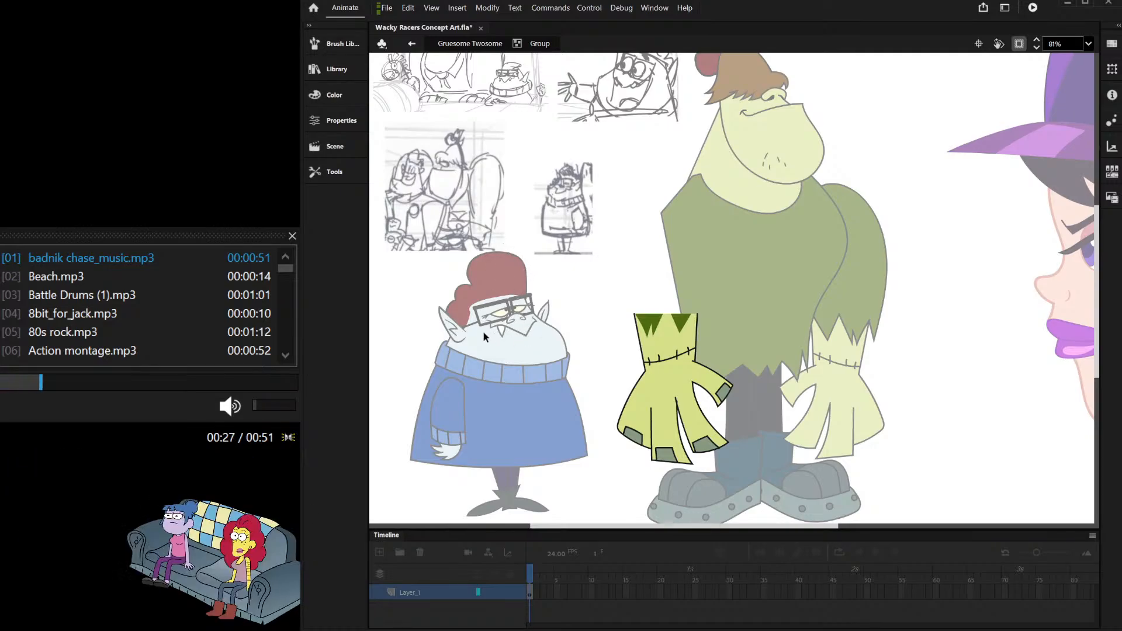
double_click(615, 272)
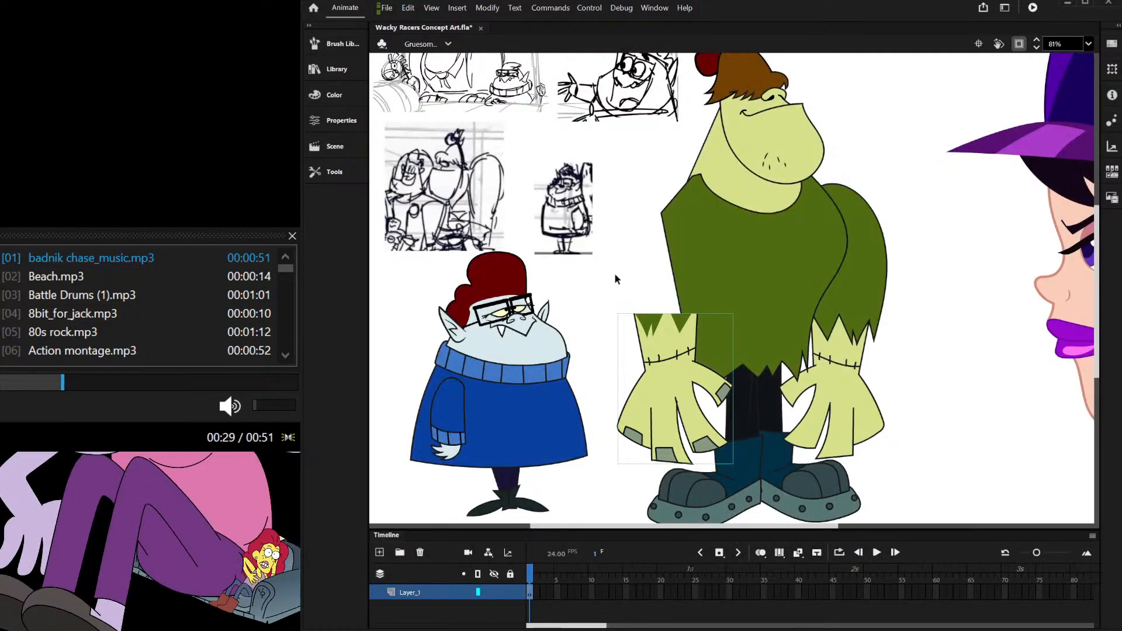
Step: Paste the left arm's green sleeve back in place, make it its own drawing object and open it for editing
key(ctrl+shift+v)
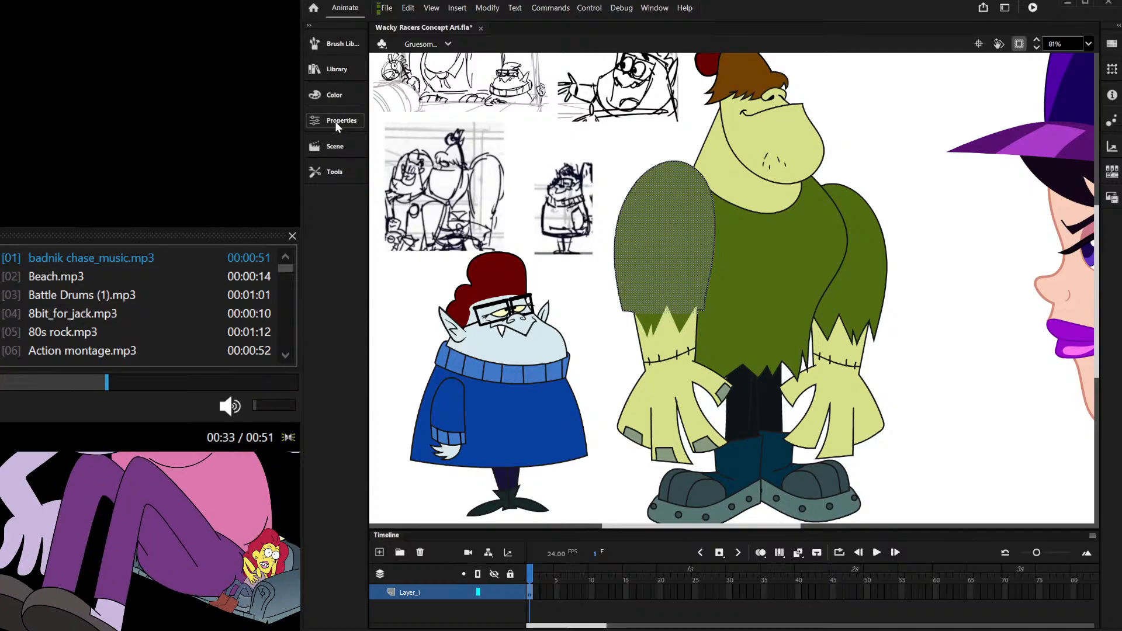
key(ctrl+g)
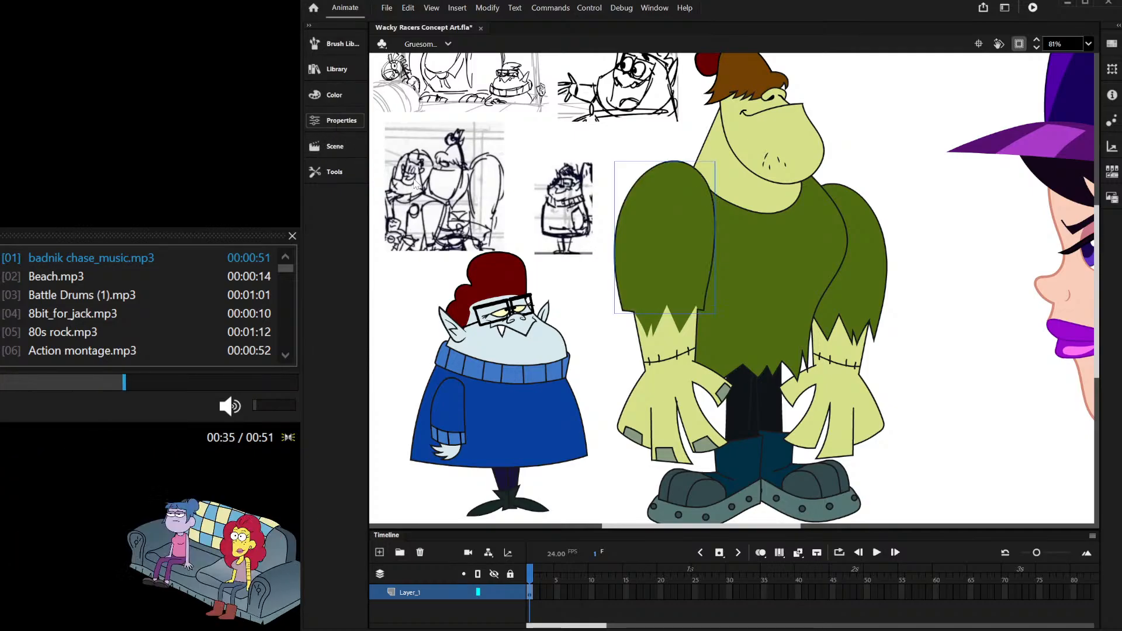
double_click(678, 272)
scroll(643, 315, up, 5)
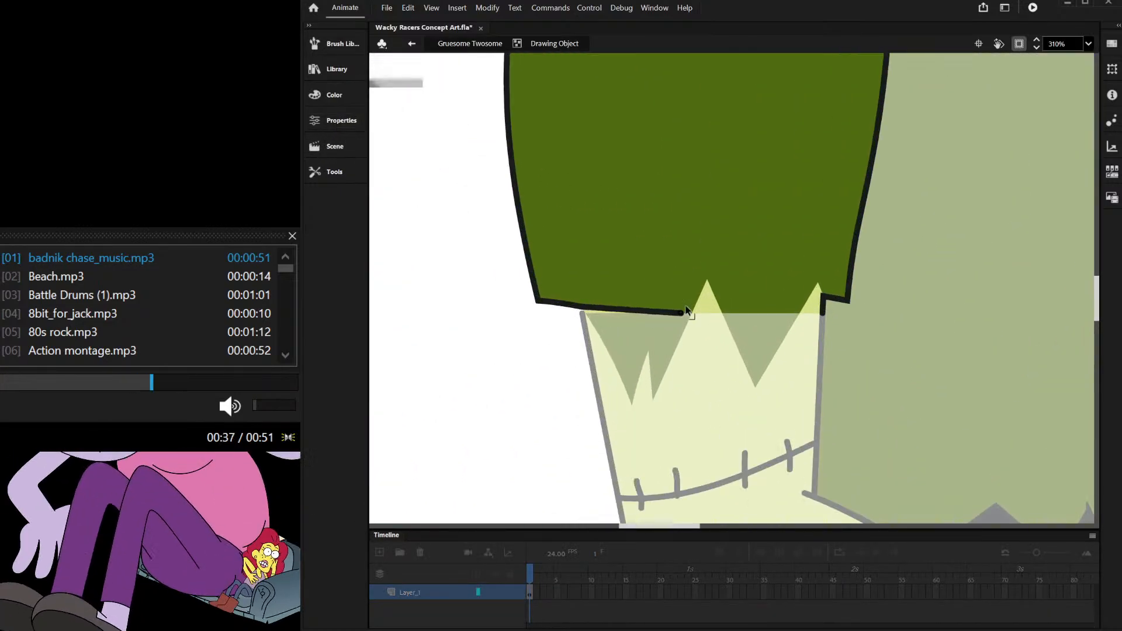
Step: Cut off the uneven strip along the left sleeve's hem, including its outline, to leave a straight open lower edge
drag(687, 311, 821, 299)
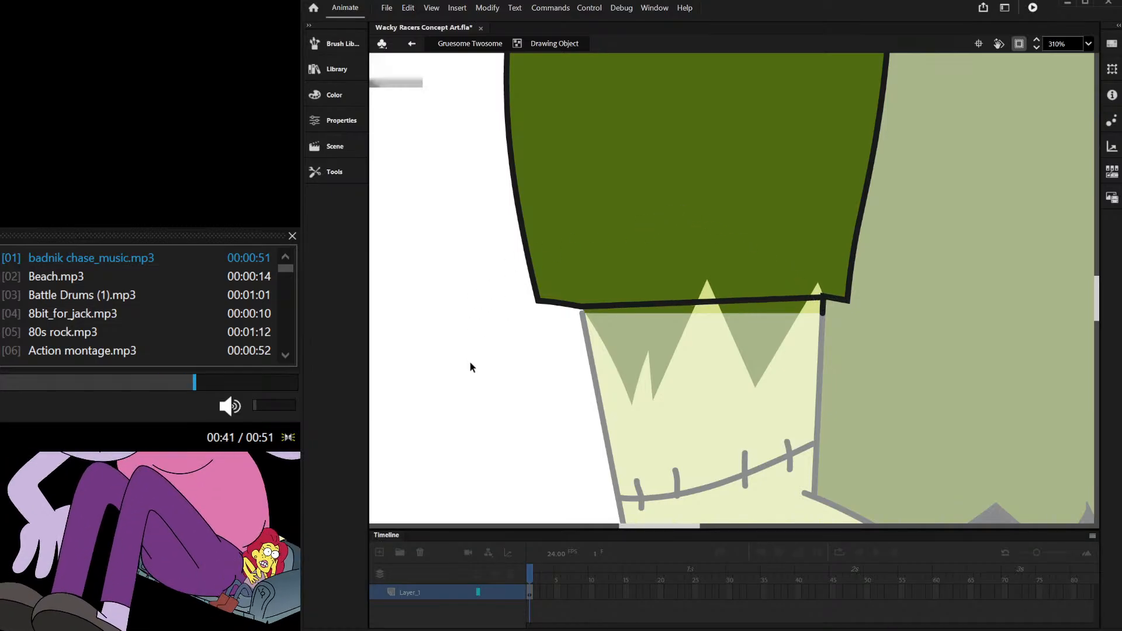
drag(470, 362, 883, 284)
key(Delete)
scroll(541, 257, up, 5)
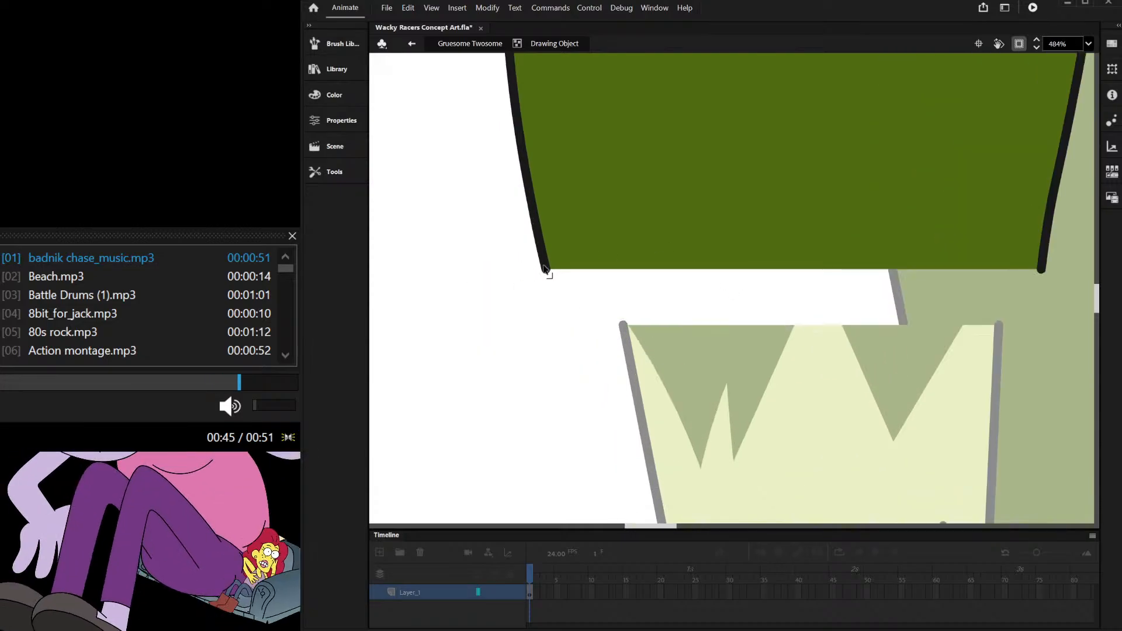
Step: Draw a straight hem line across the left sleeve's open lower edge and delete the line ends sticking out past the corner
scroll(541, 254, down, 5)
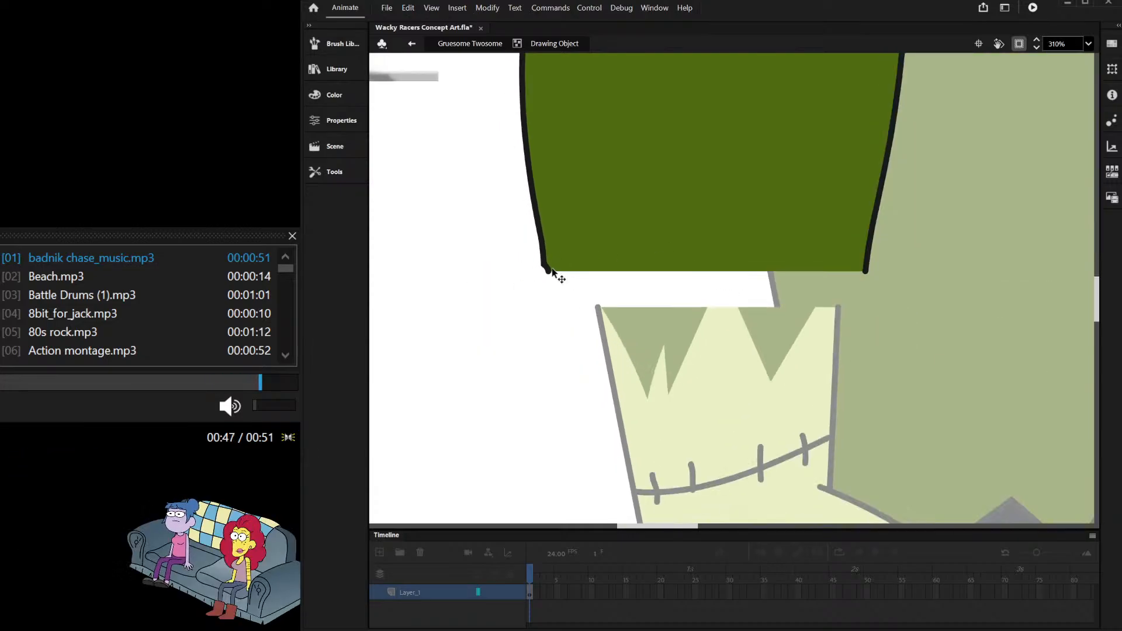
drag(551, 269, 871, 264)
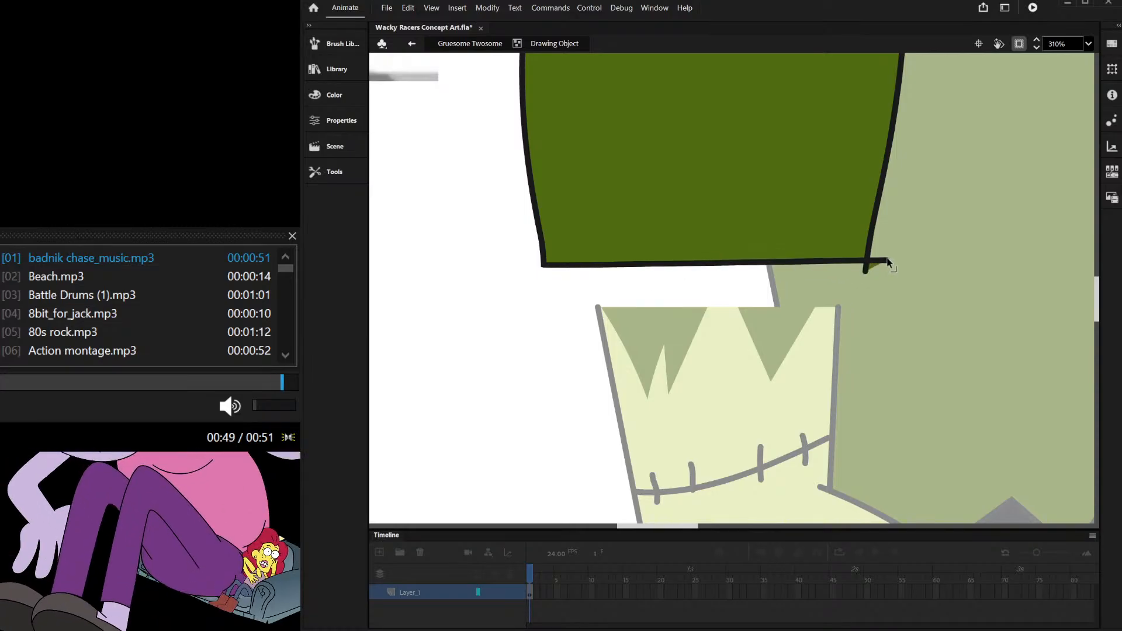
click(877, 261)
key(Delete)
click(866, 269)
key(Delete)
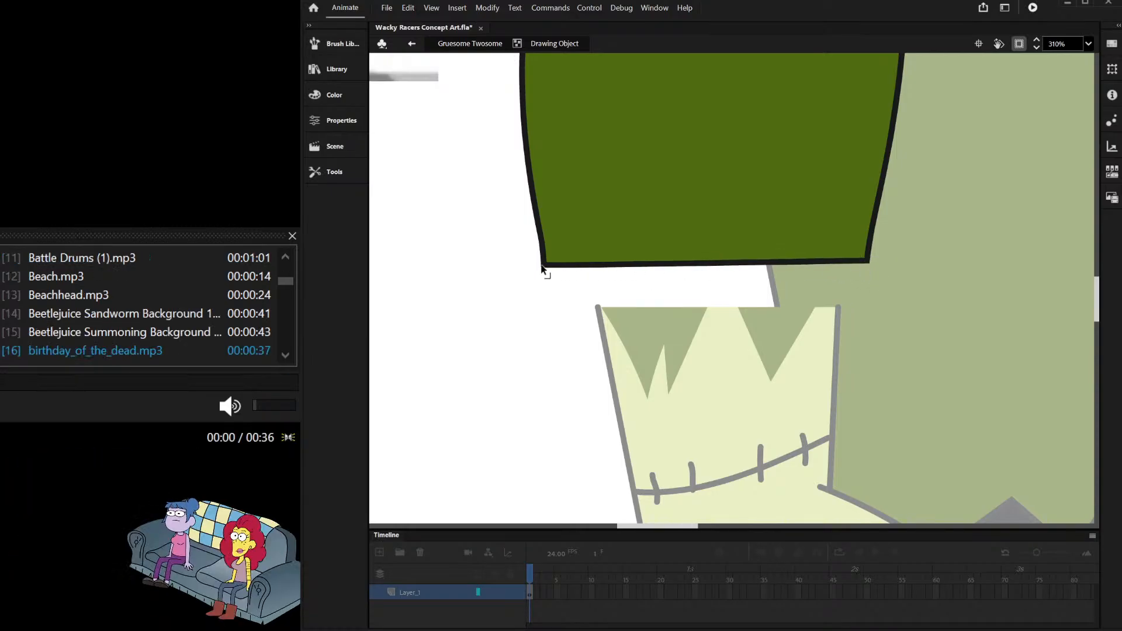
Step: Lower both bottom corners of the left sleeve to a level hem over the forearm, and leave the drawing object
drag(543, 270, 558, 311)
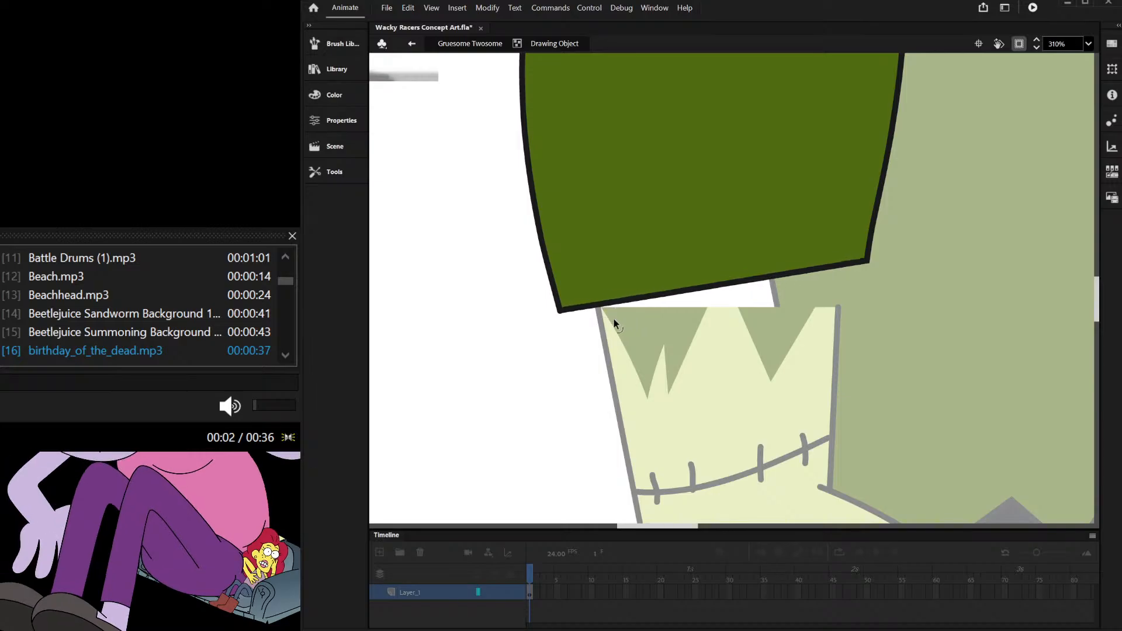
drag(869, 262, 865, 312)
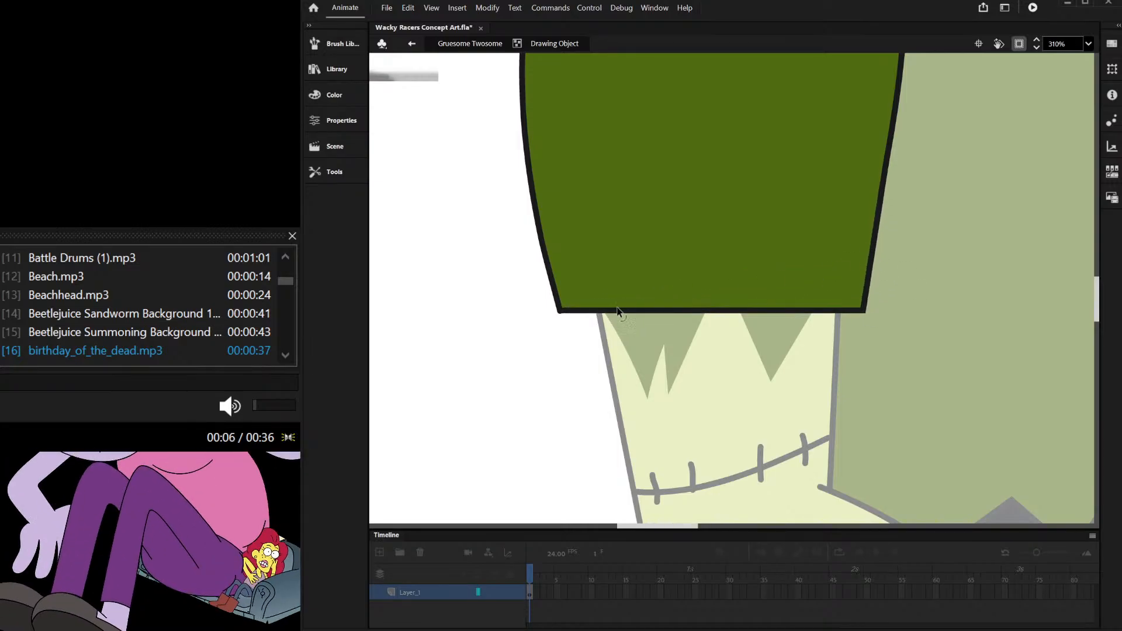
scroll(564, 333, down, 4)
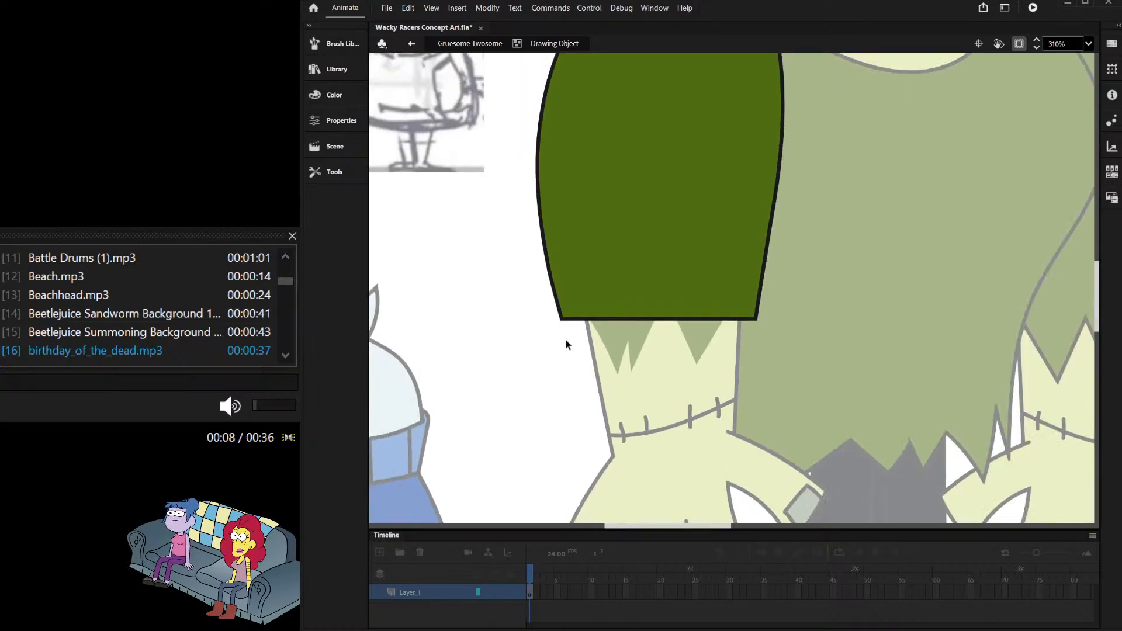
scroll(590, 312, up, 2)
drag(575, 329, 579, 351)
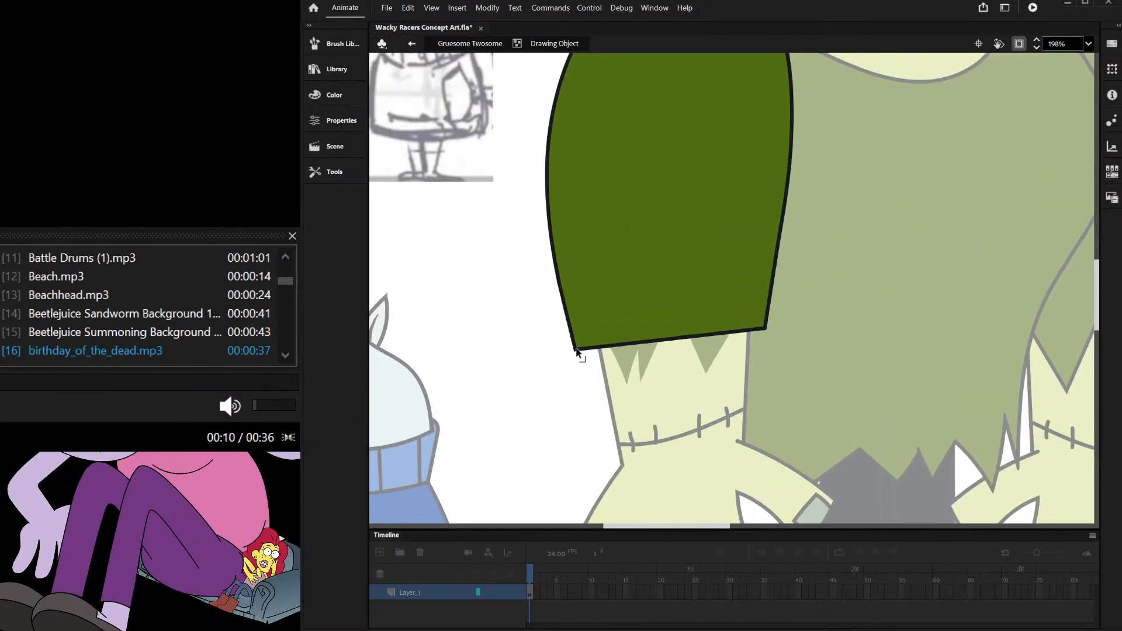
drag(766, 330, 762, 349)
scroll(764, 338, down, 3)
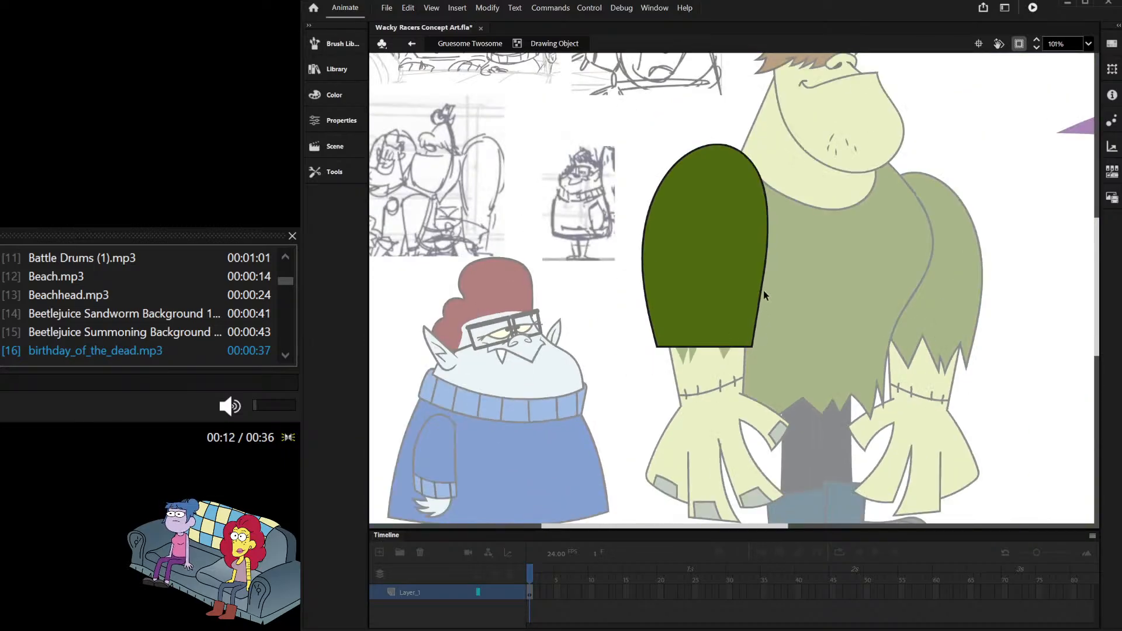
scroll(764, 258, up, 1)
double_click(538, 242)
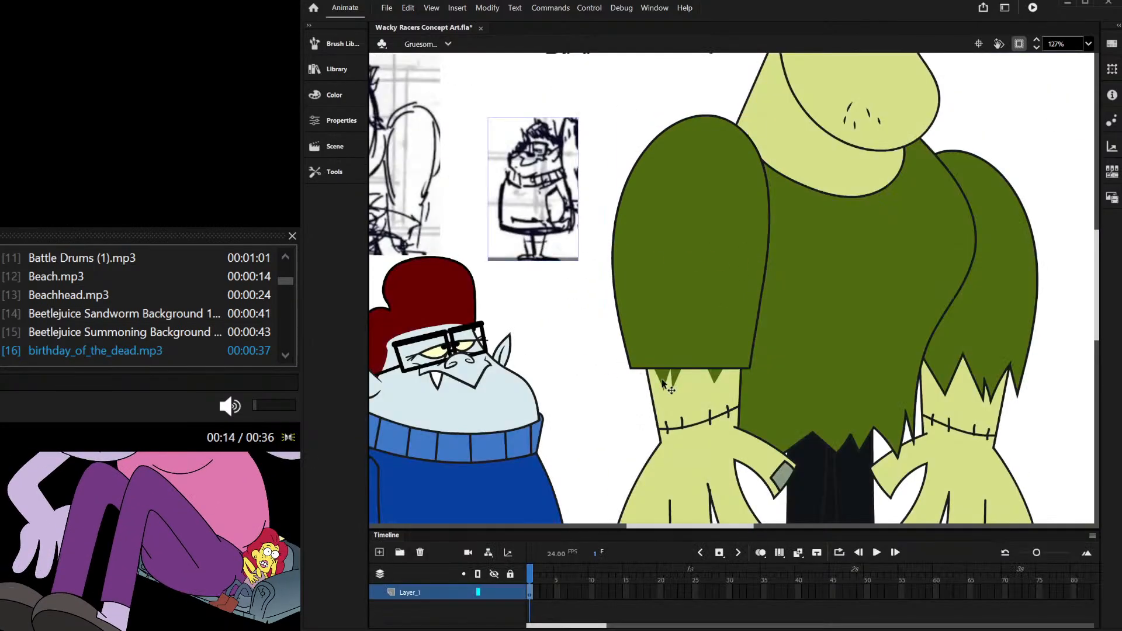
Step: Remove the leftover green scraps from the left forearm and fill its notches to give the skin a straight upper edge
double_click(670, 387)
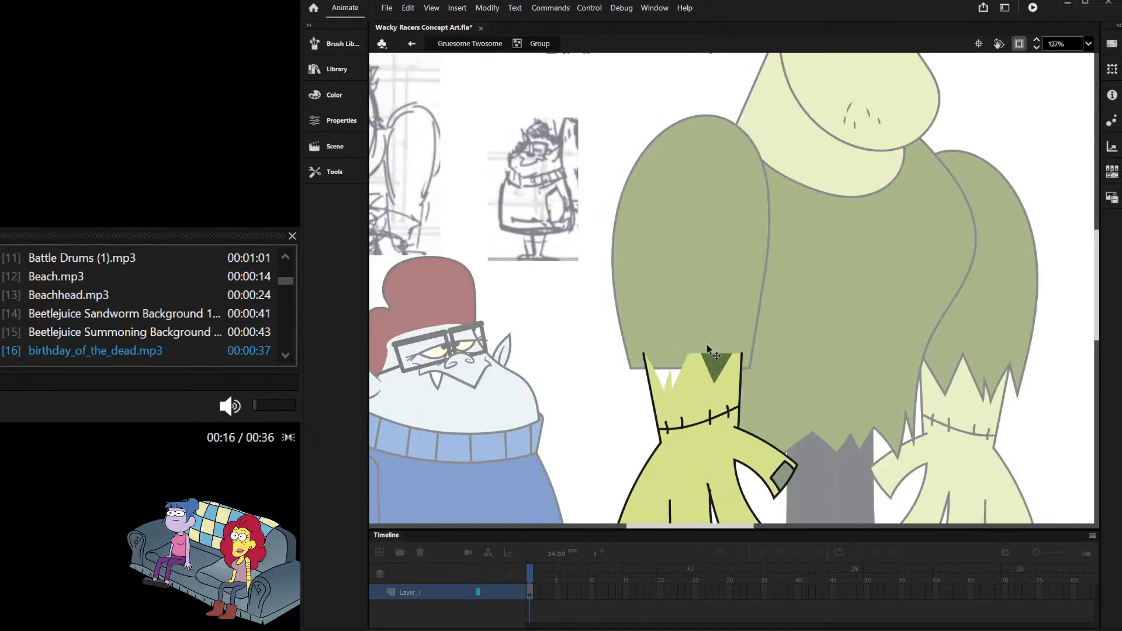
scroll(686, 357, up, 2)
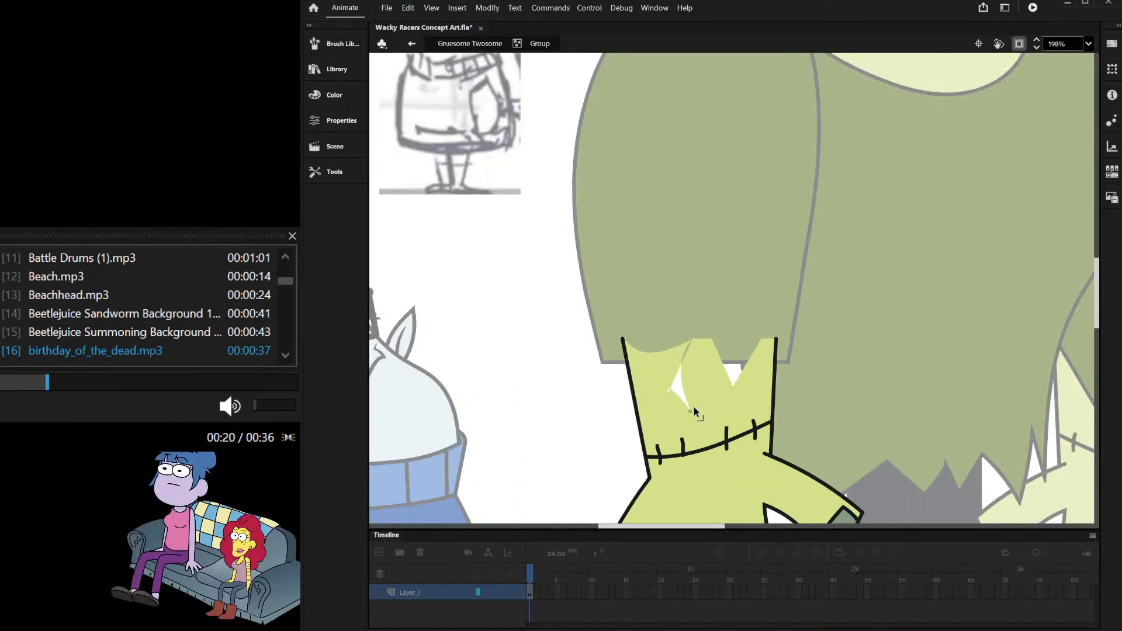
drag(693, 407, 672, 393)
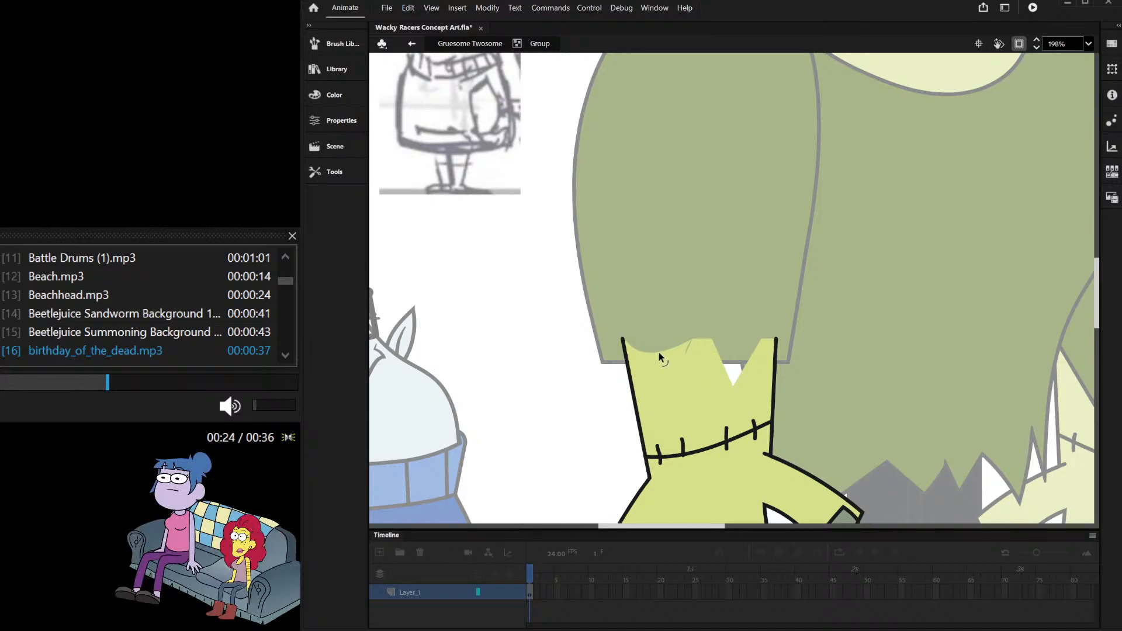
drag(732, 383, 712, 339)
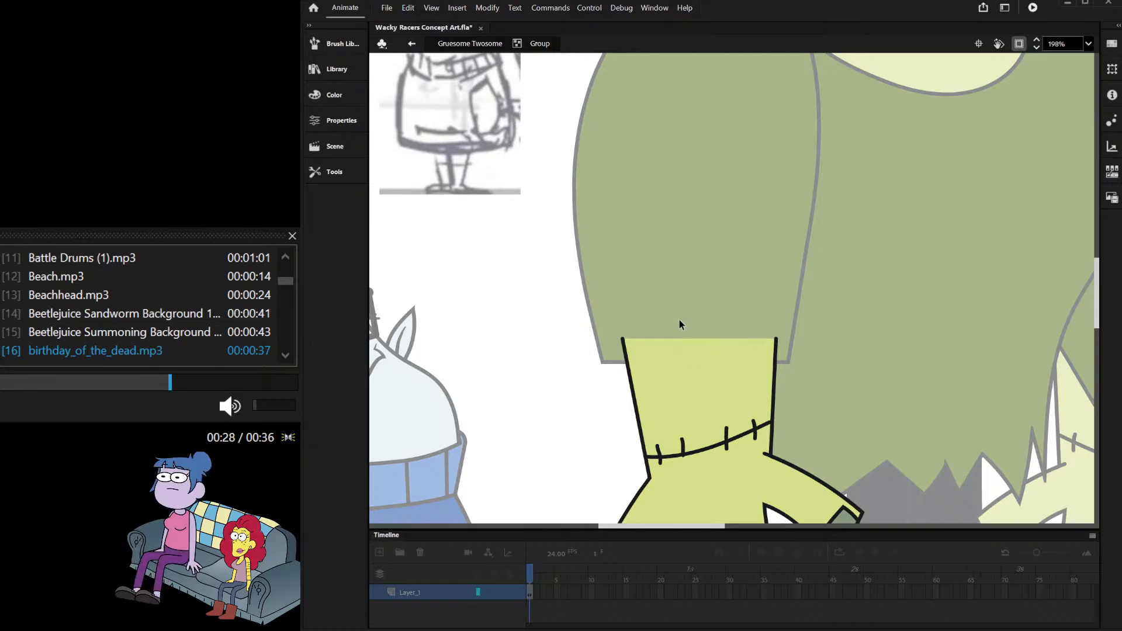
scroll(679, 318, down, 1)
double_click(877, 350)
scroll(628, 357, down, 3)
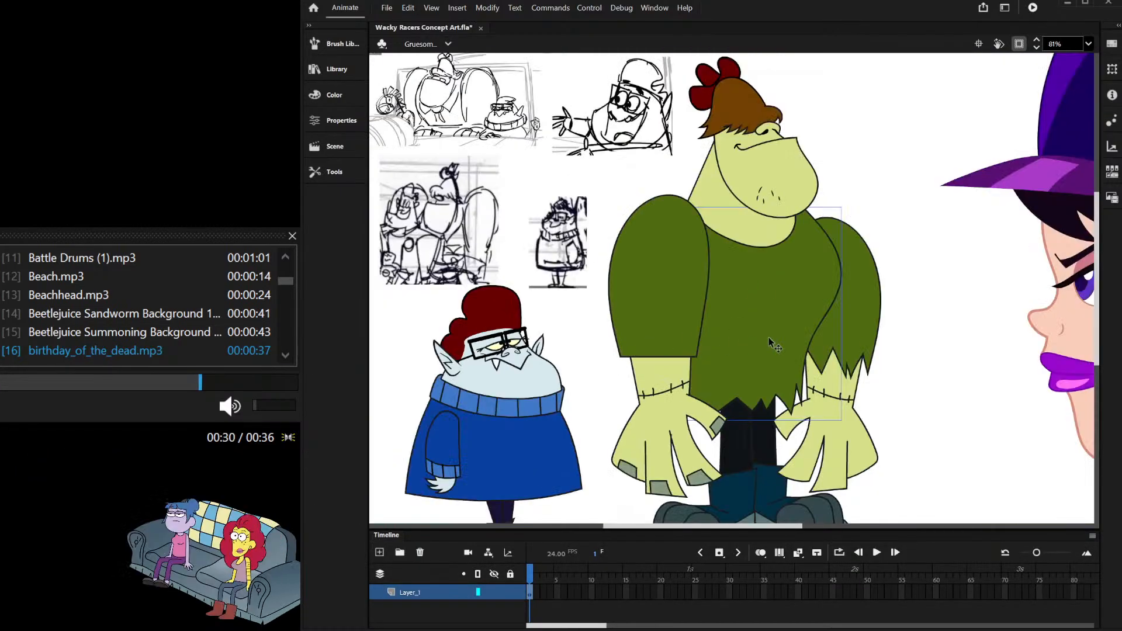
Step: Open the right arm's group and delete the band of sleeve and forearm around its jagged hem
scroll(826, 334, up, 2)
double_click(825, 333)
click(825, 332)
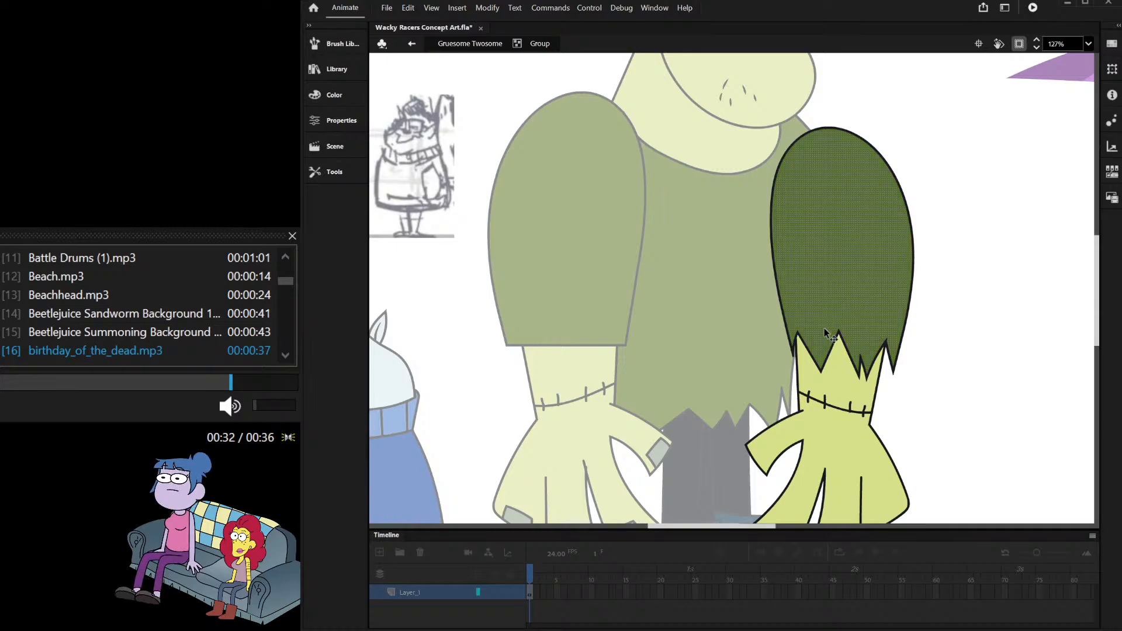
click(733, 318)
drag(754, 320, 914, 381)
key(Delete)
Step: Pull both upper corners of the right forearm up to a nearly level edge just below the sleeve
scroll(813, 387, up, 3)
drag(780, 387, 781, 300)
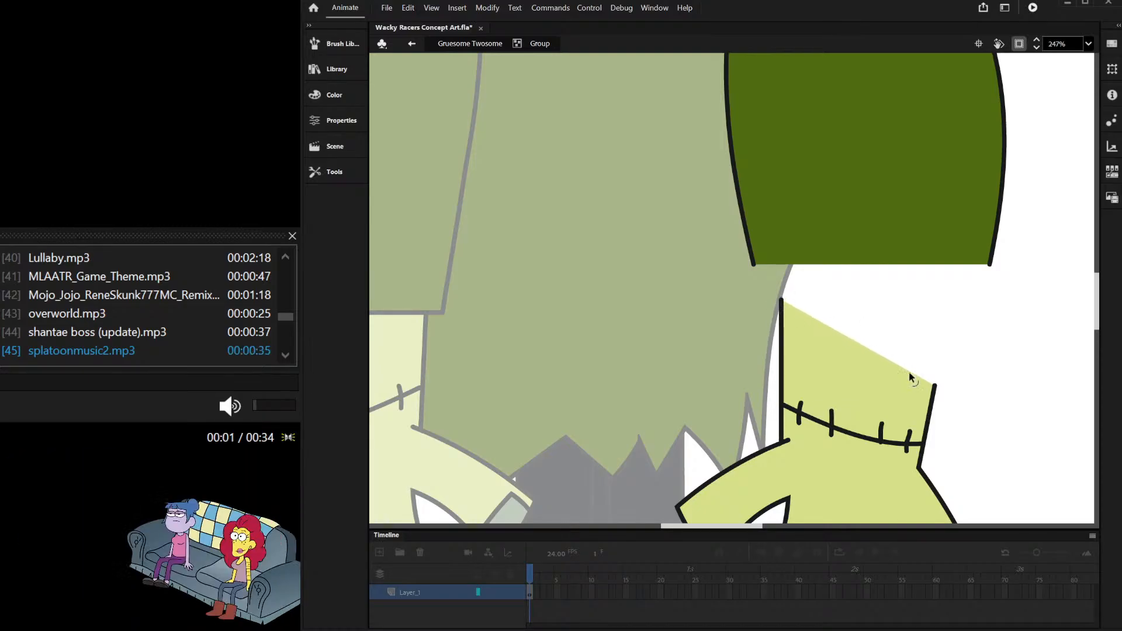
drag(934, 387, 950, 310)
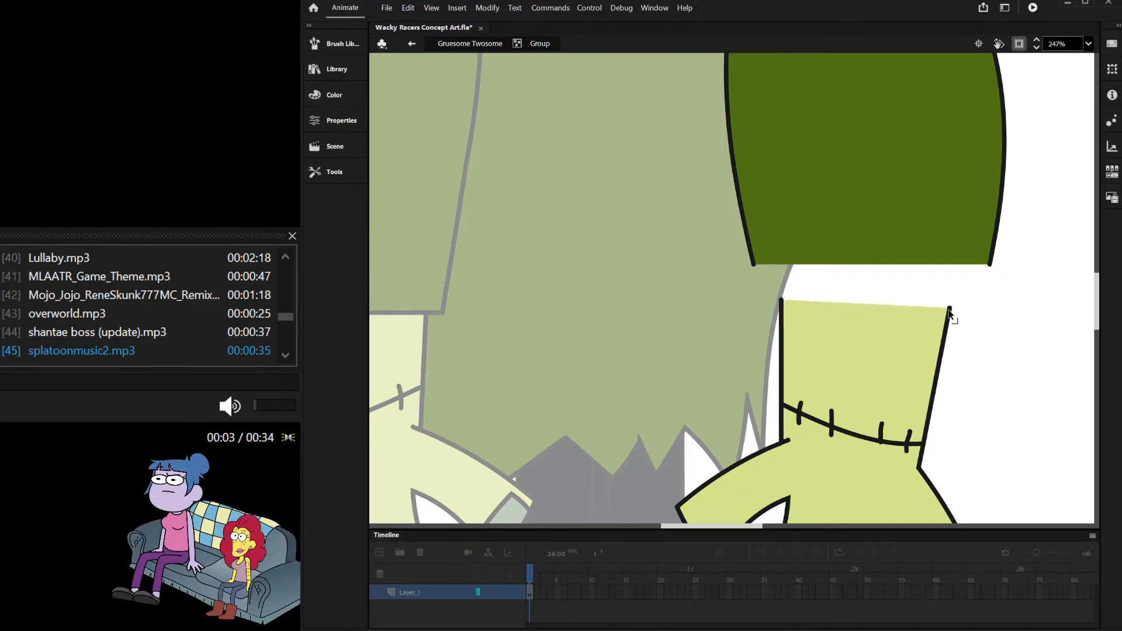
Step: Take the green sleeve out of the right arm's group and paste it in place as its own drawing object
scroll(762, 314, down, 3)
drag(682, 83, 931, 293)
key(Delete)
double_click(930, 294)
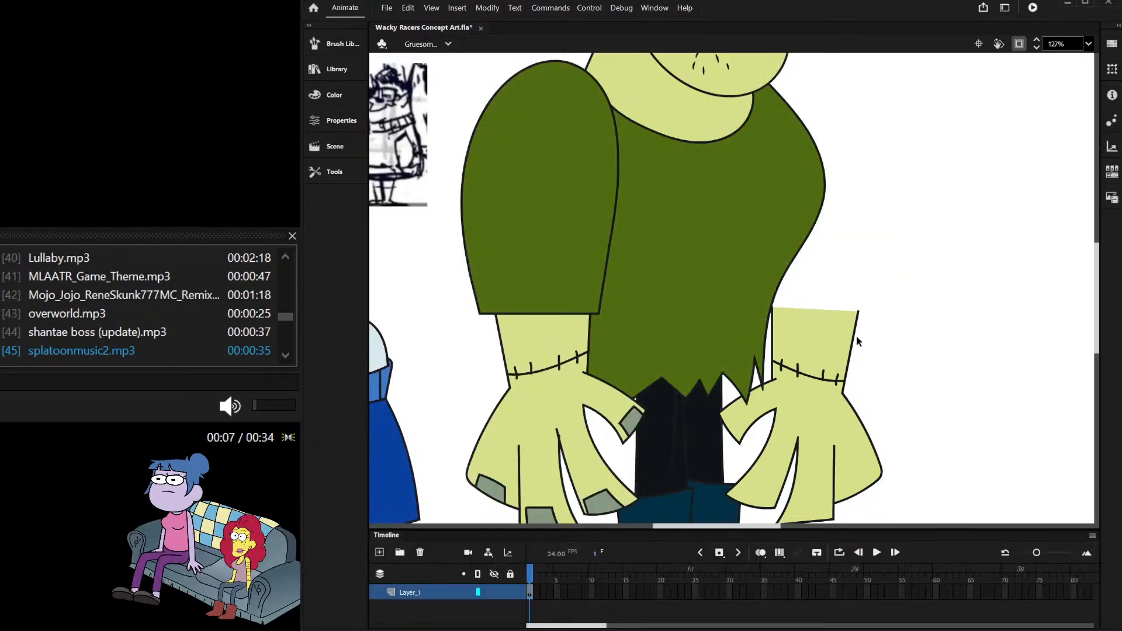
key(ctrl+z)
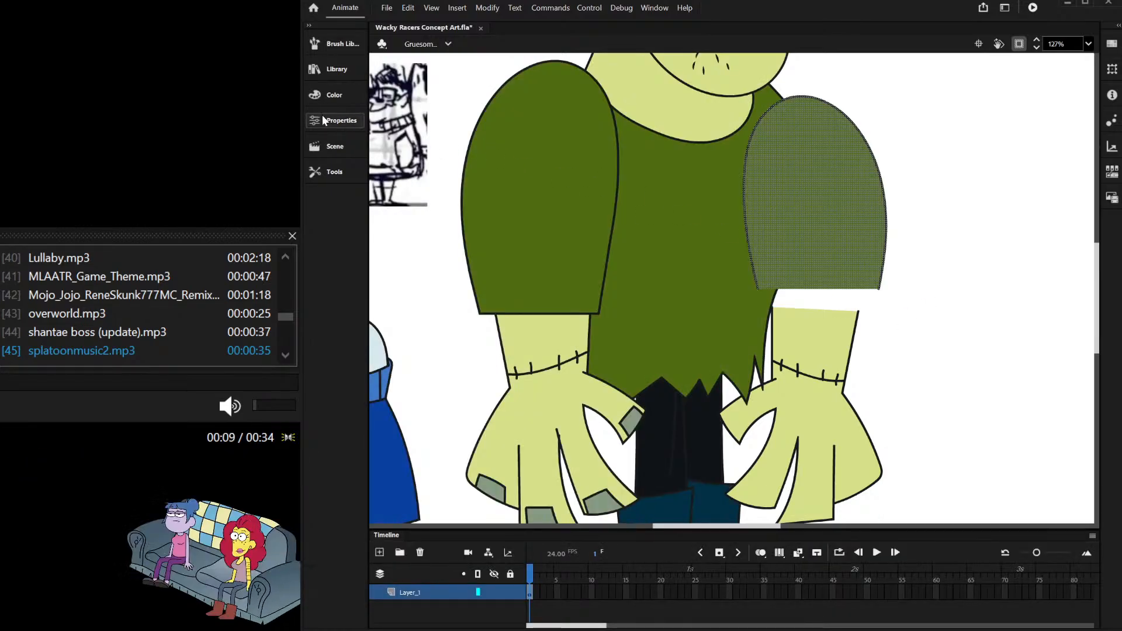
key(ctrl+g)
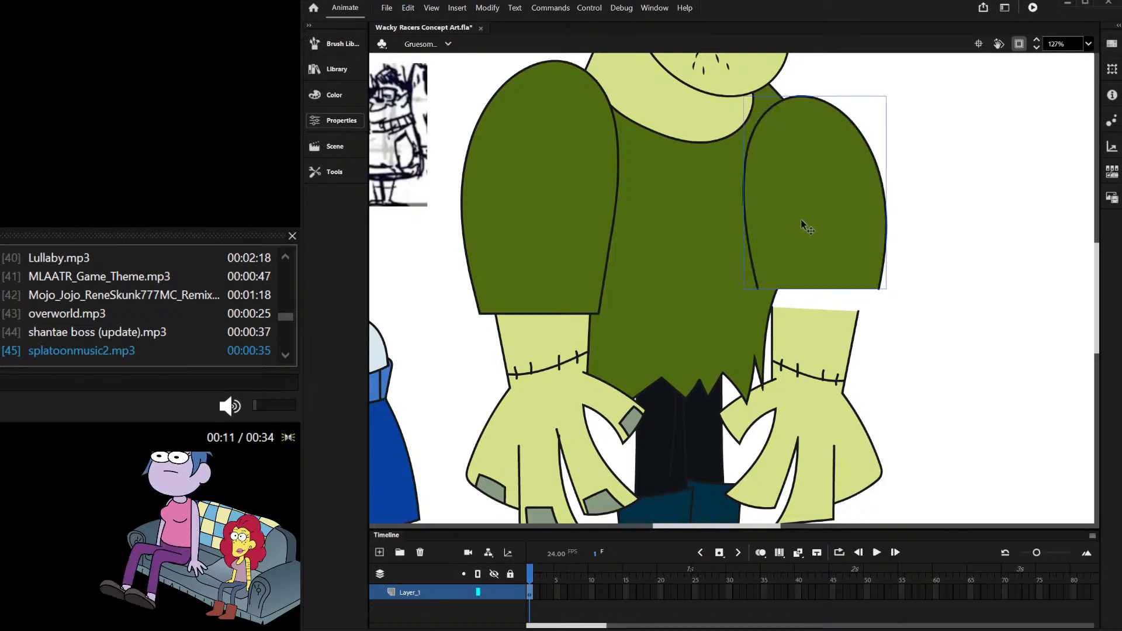
Step: Draw a straight hem line across the right sleeve's lower edge, delete the overhanging line ends and leave the drawing object
double_click(807, 228)
scroll(836, 253, up, 5)
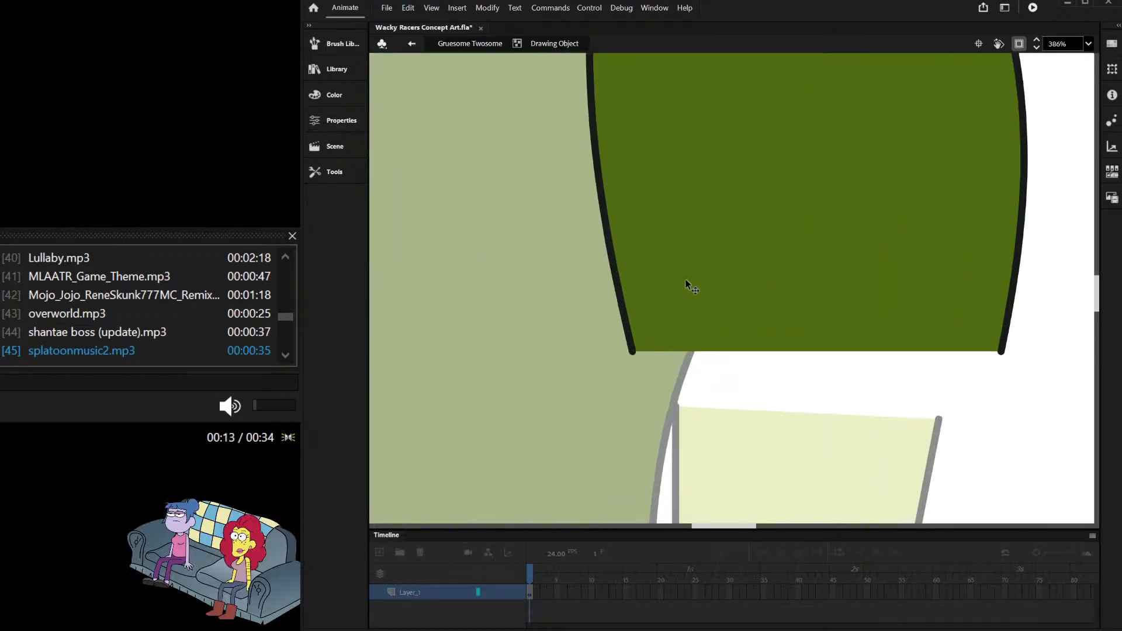
scroll(685, 281, up, 2)
mouse_move(588, 331)
mouse_down()
mouse_move(590, 350)
mouse_move(619, 358)
mouse_move(763, 331)
mouse_move(1044, 328)
mouse_move(1055, 318)
mouse_up()
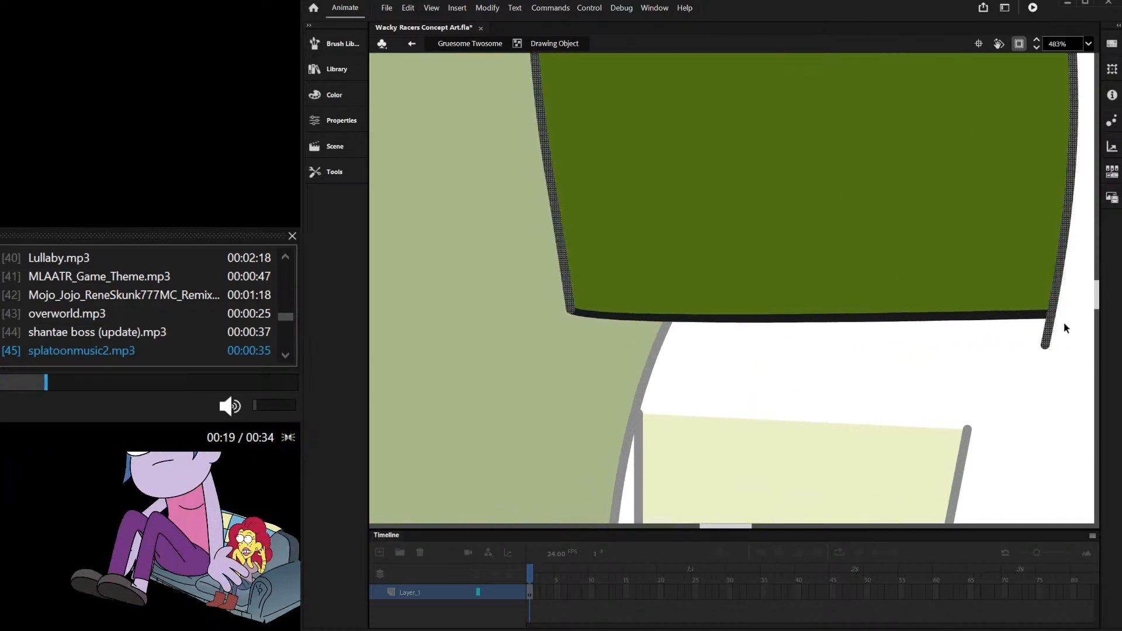
scroll(1064, 321, up, 2)
drag(1039, 312, 1085, 311)
click(1067, 312)
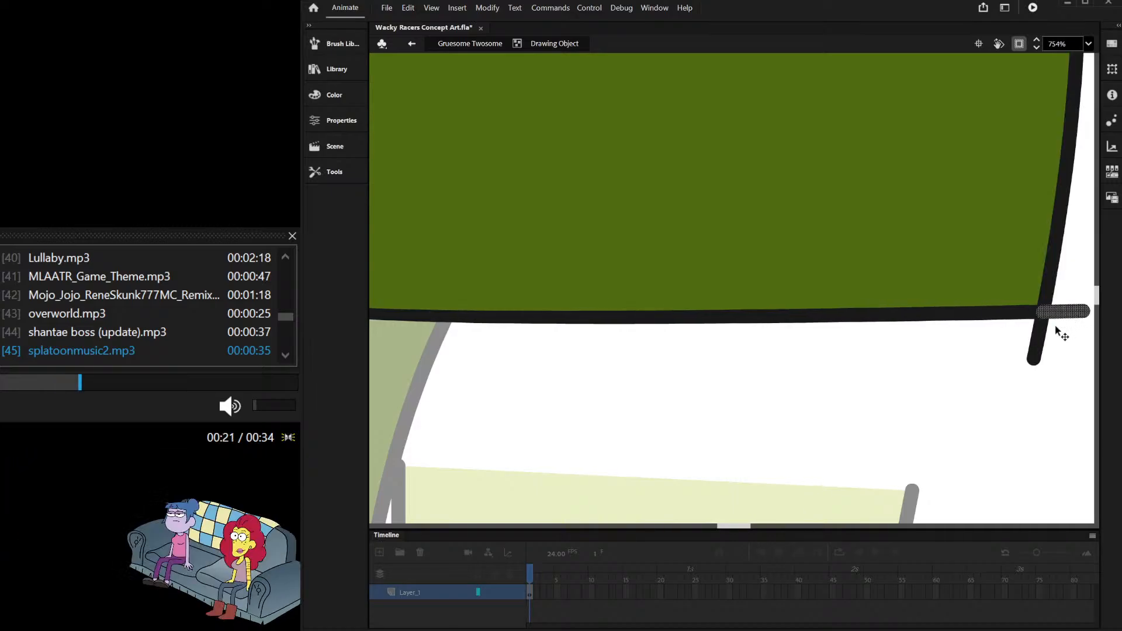
key(Delete)
click(1039, 334)
key(Delete)
scroll(948, 337, down, 4)
scroll(663, 305, up, 1)
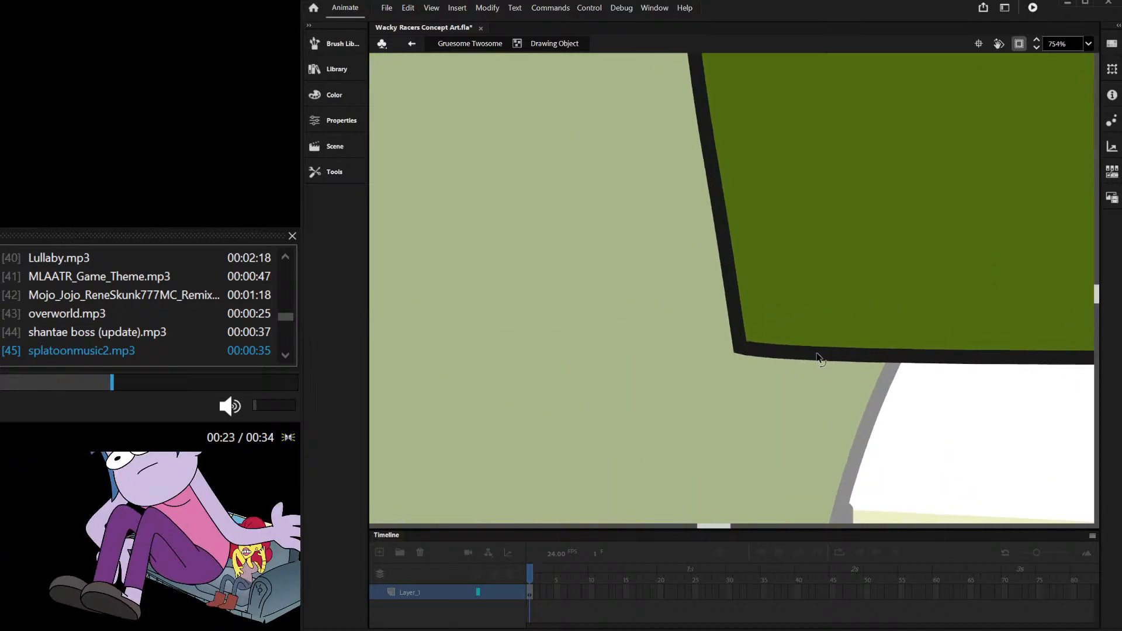
scroll(878, 371, down, 2)
double_click(878, 371)
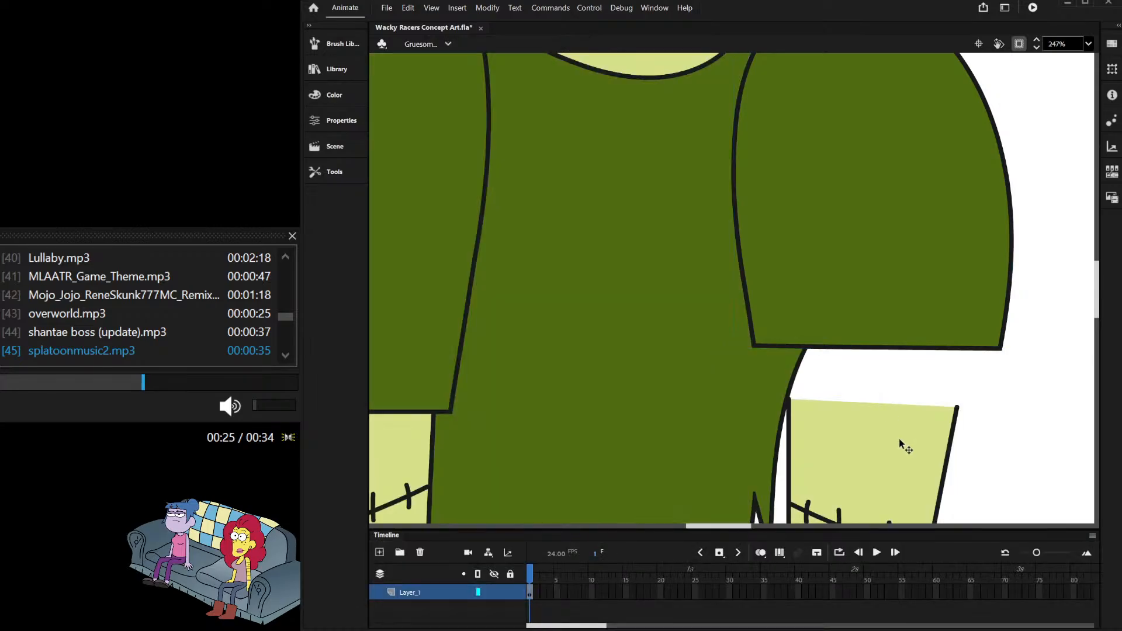
Step: Extend both upper corners of the right forearm up under the sleeve's hem and leave the arm group
double_click(899, 438)
drag(963, 390, 979, 326)
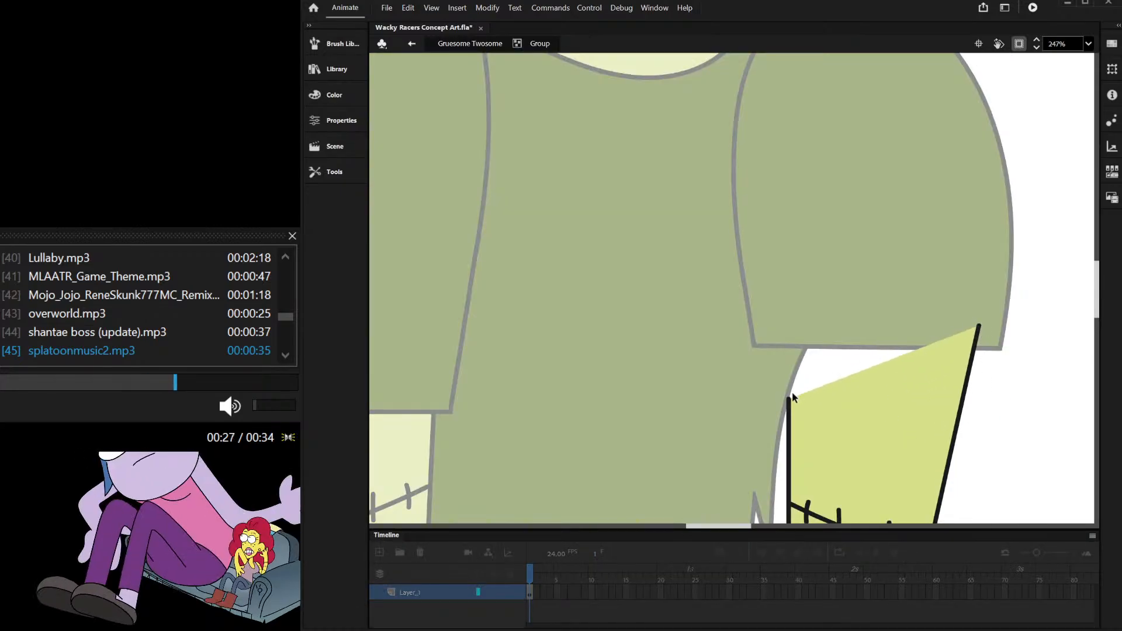
drag(791, 391, 777, 326)
scroll(770, 314, down, 4)
double_click(916, 264)
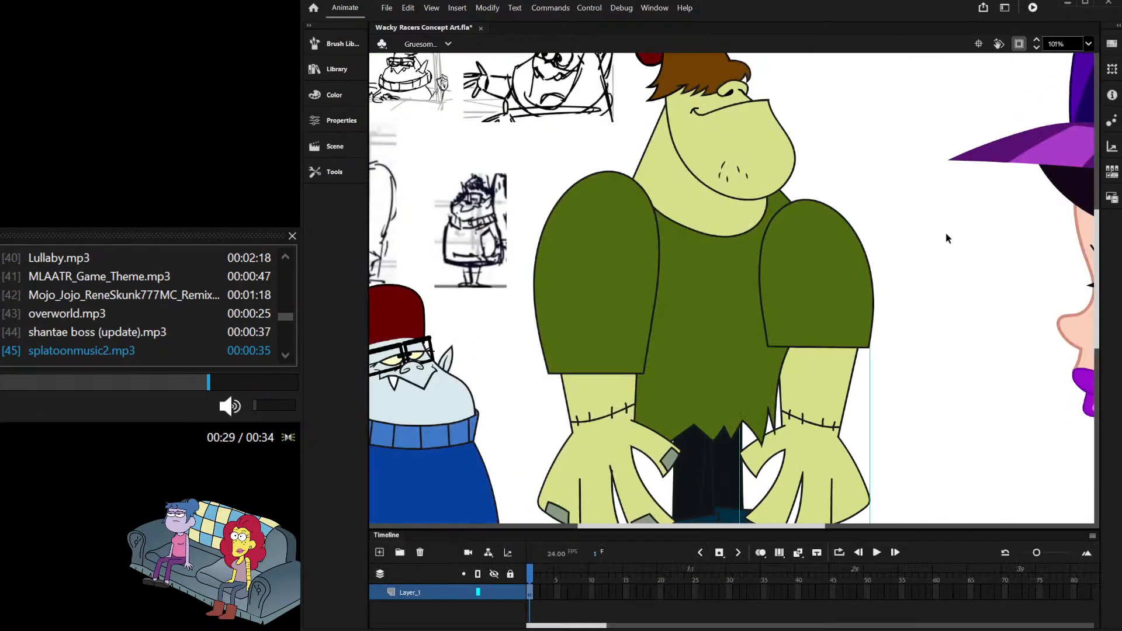
Step: Send the right arm's sleeve backward behind the torso of the green shirt
click(860, 304)
drag(883, 401, 783, 481)
key(ctrl+Down)
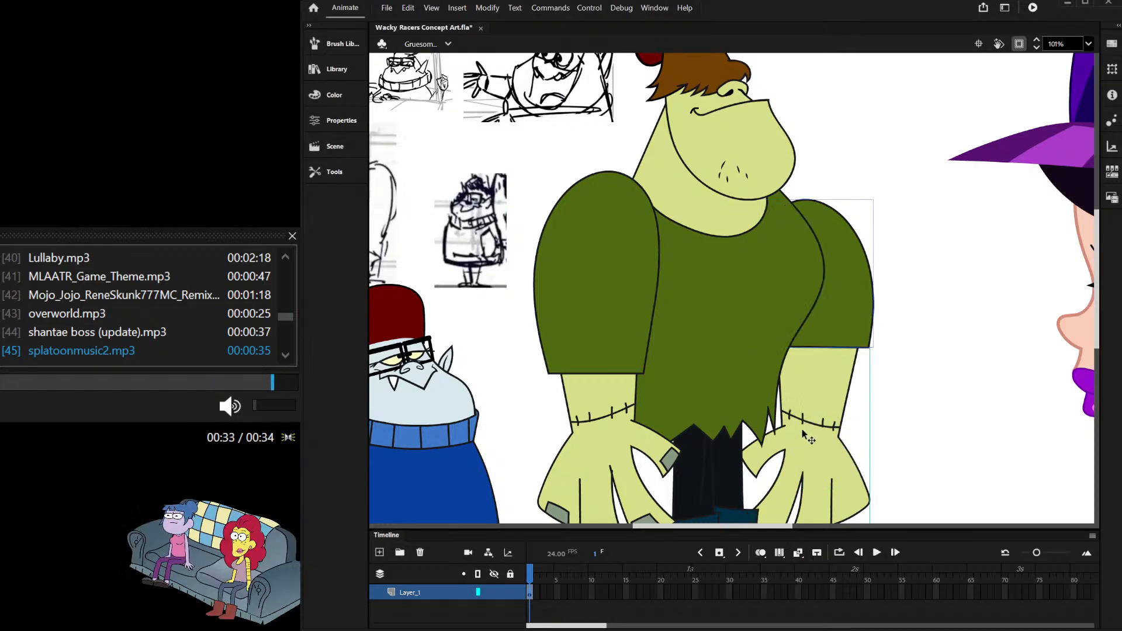
scroll(809, 439, down, 2)
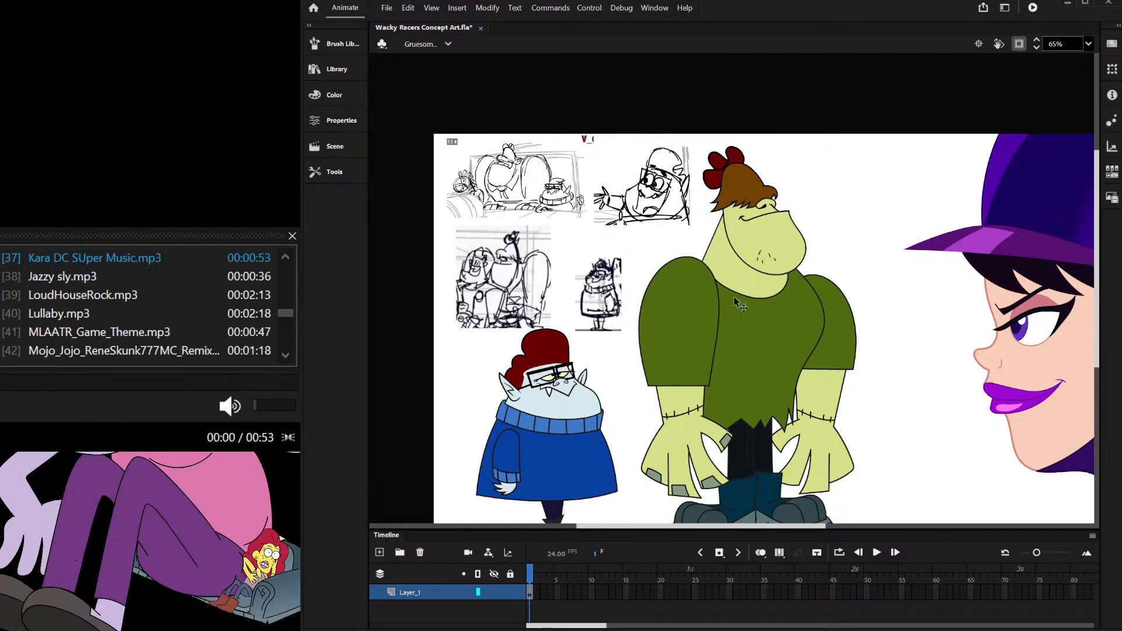
Step: Lengthen the right arm's sleeve by lowering both hem corners to about the left sleeve's hem level, keep the hem straight and leave the object
scroll(843, 359, up, 1)
double_click(816, 359)
scroll(815, 359, up, 3)
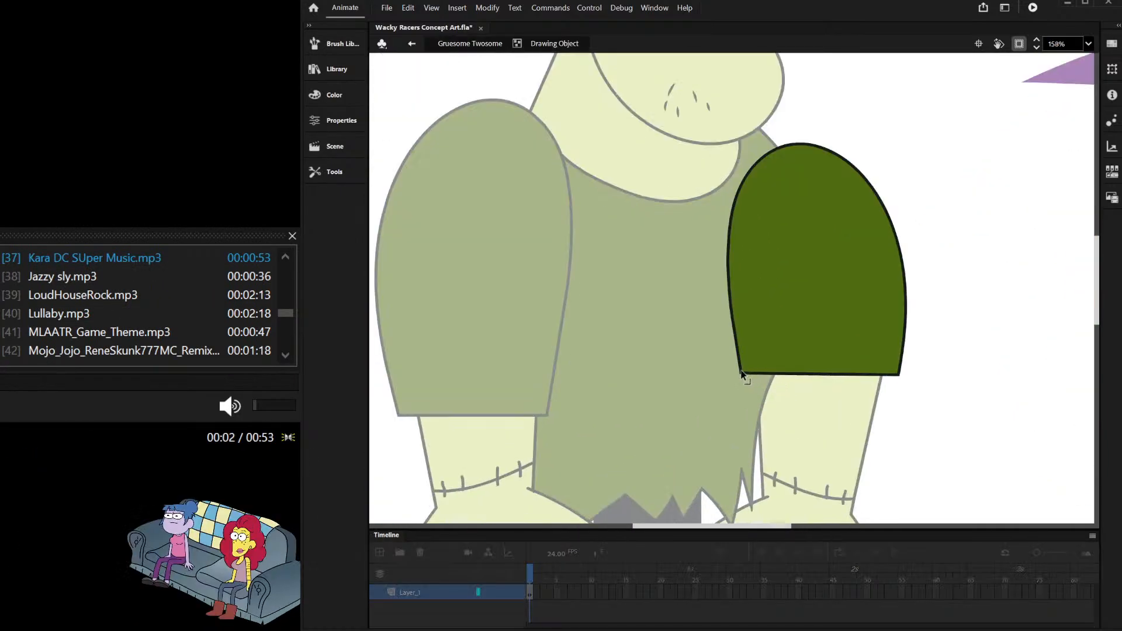
drag(745, 377, 741, 414)
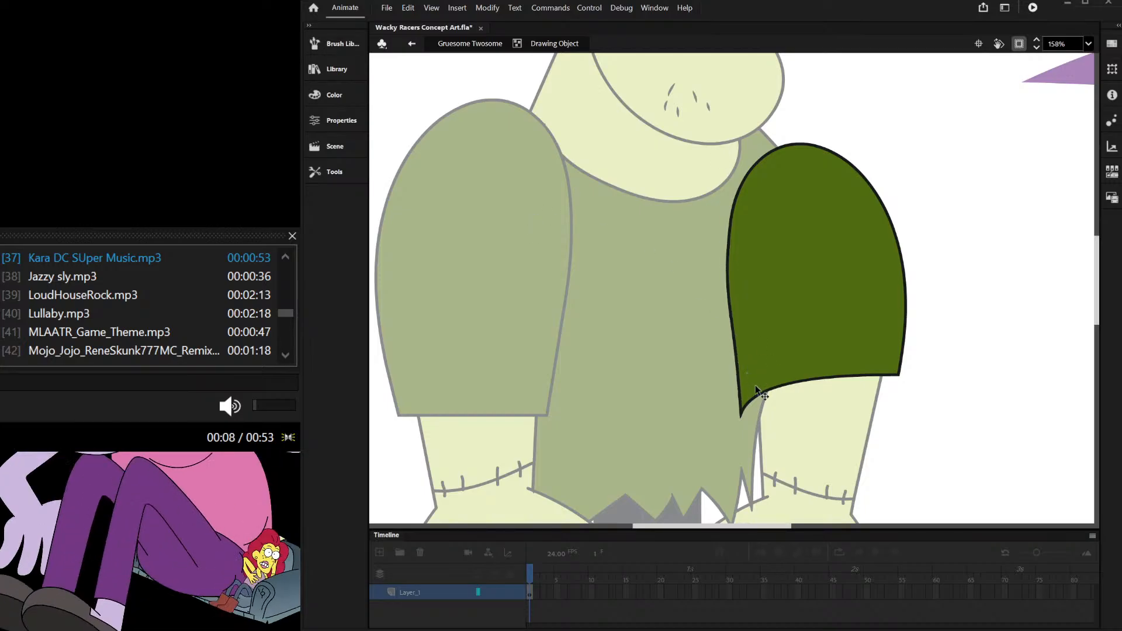
drag(766, 394, 780, 412)
drag(901, 376, 886, 421)
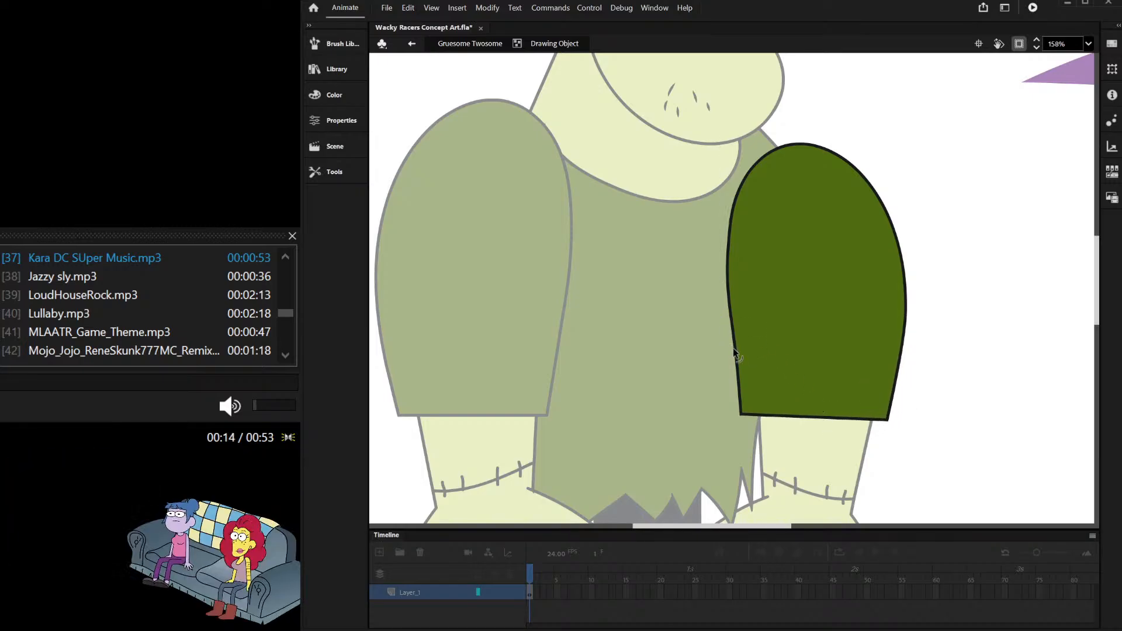
double_click(952, 155)
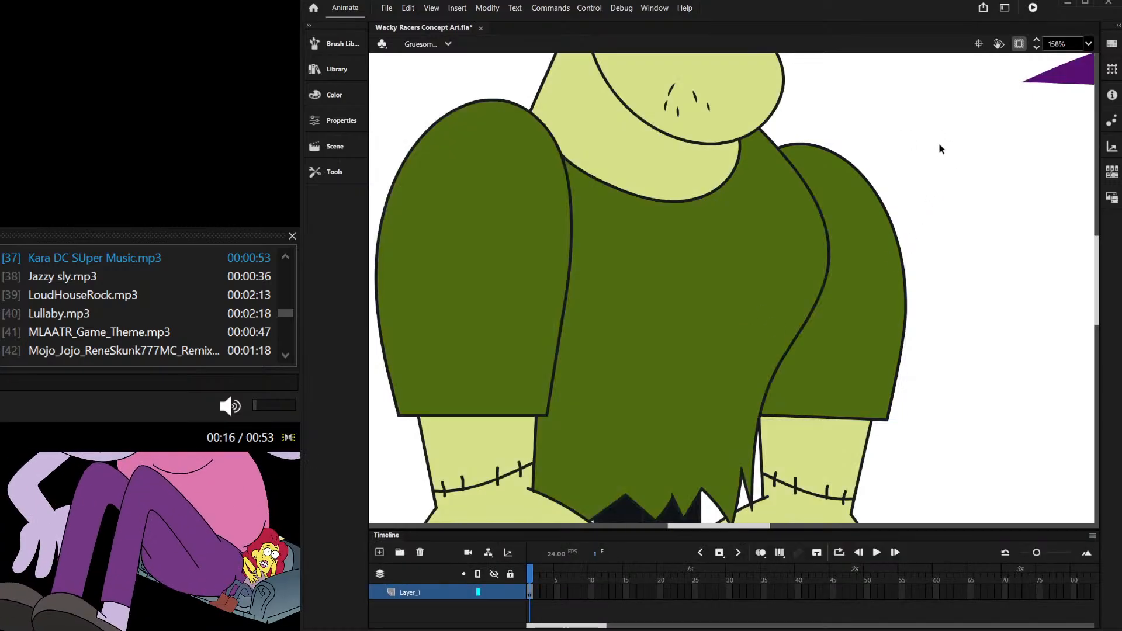
scroll(923, 140, down, 3)
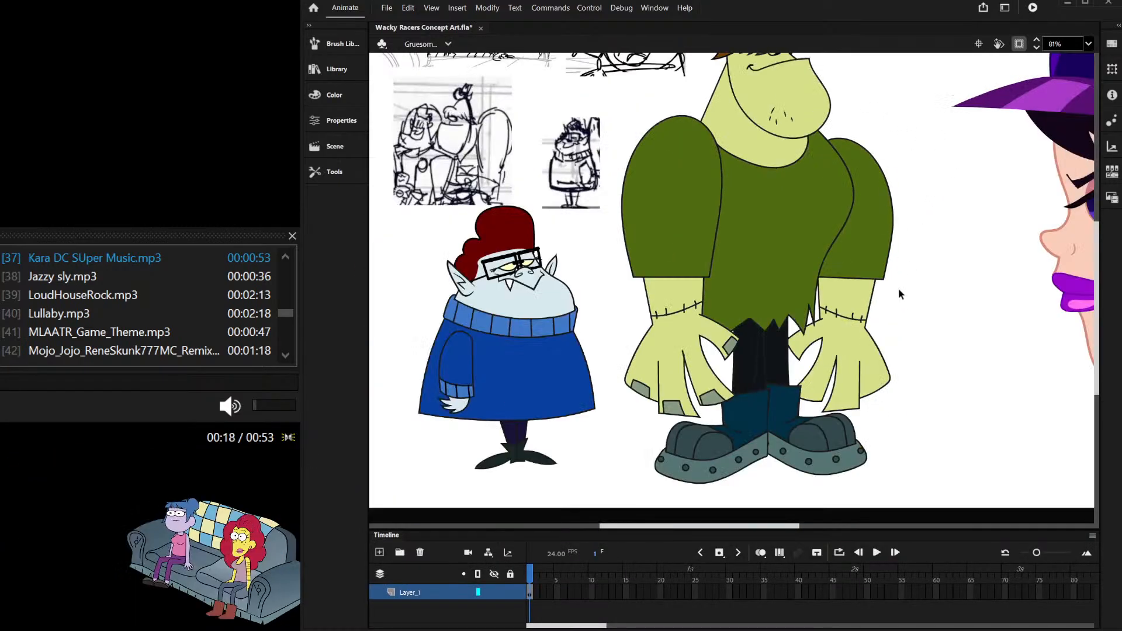
scroll(905, 280, down, 1)
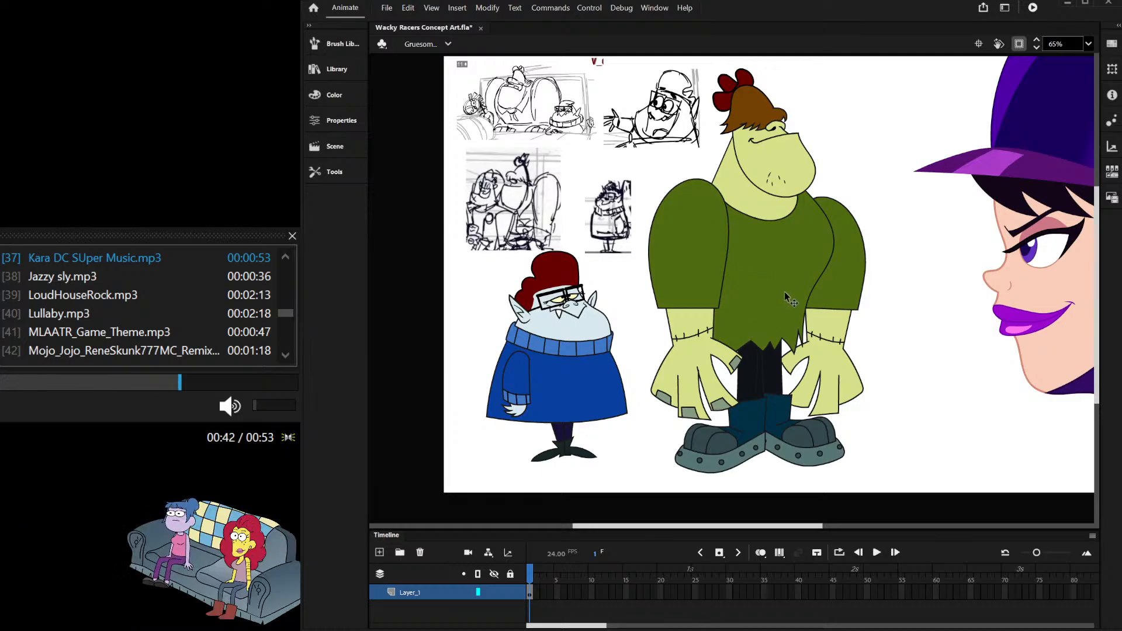
Step: Open the green shirt's torso drawing object and delete its jagged lower edge
scroll(784, 293, down, 2)
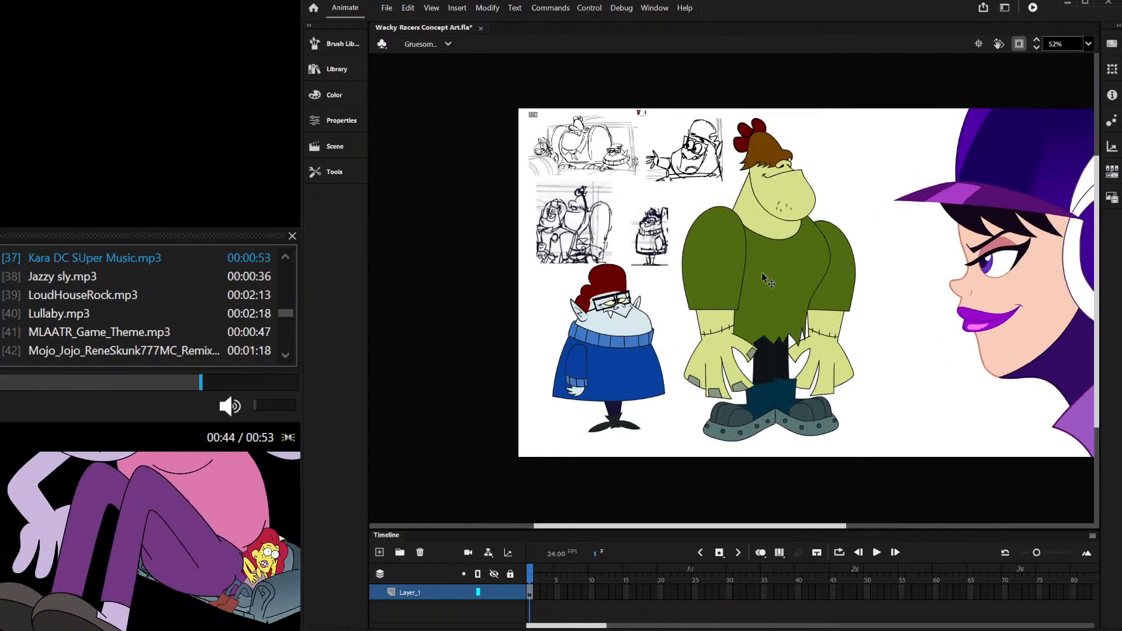
scroll(762, 273, down, 2)
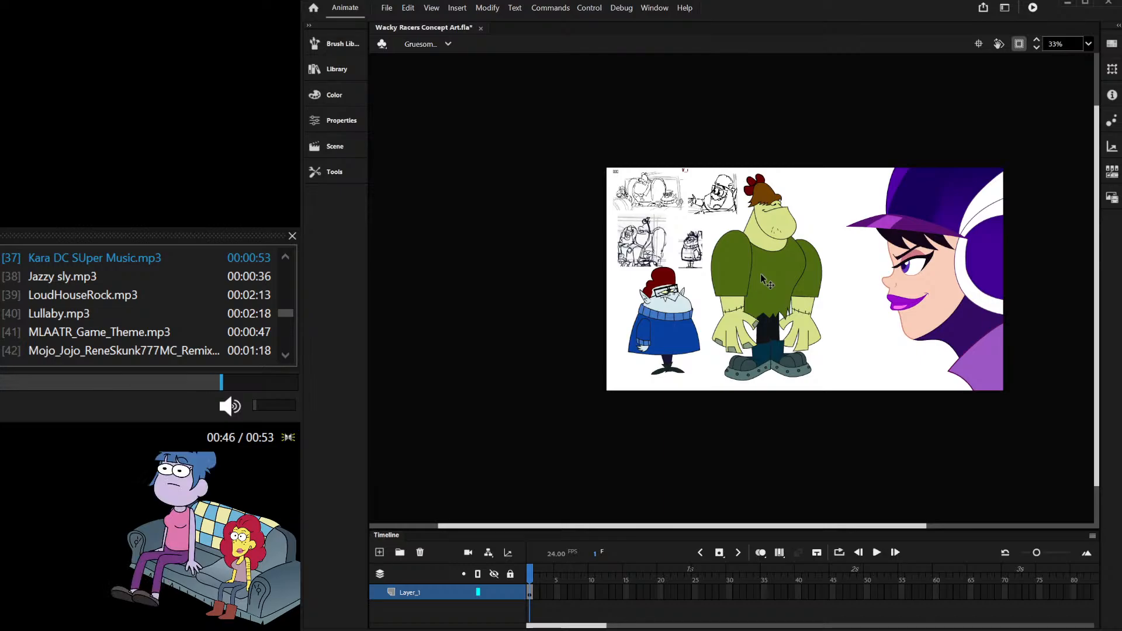
scroll(760, 295, up, 4)
double_click(766, 299)
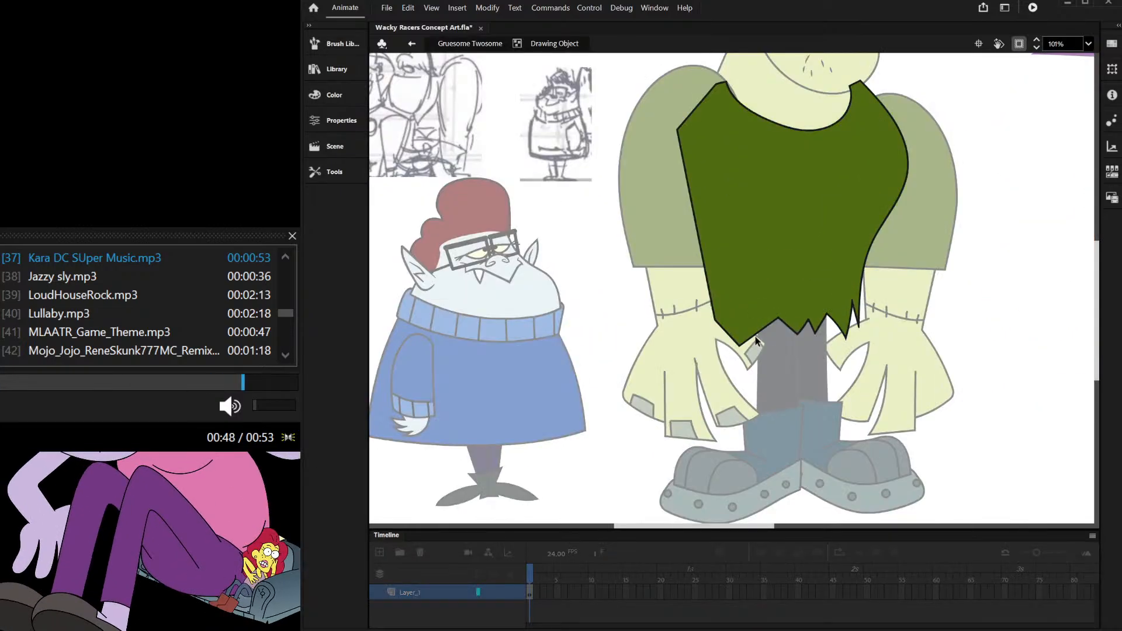
drag(738, 378, 877, 290)
key(Delete)
Step: Draw a straight hem line across the torso's cut edge, level both lower corners slightly further down and leave the drawing object
scroll(741, 296, up, 3)
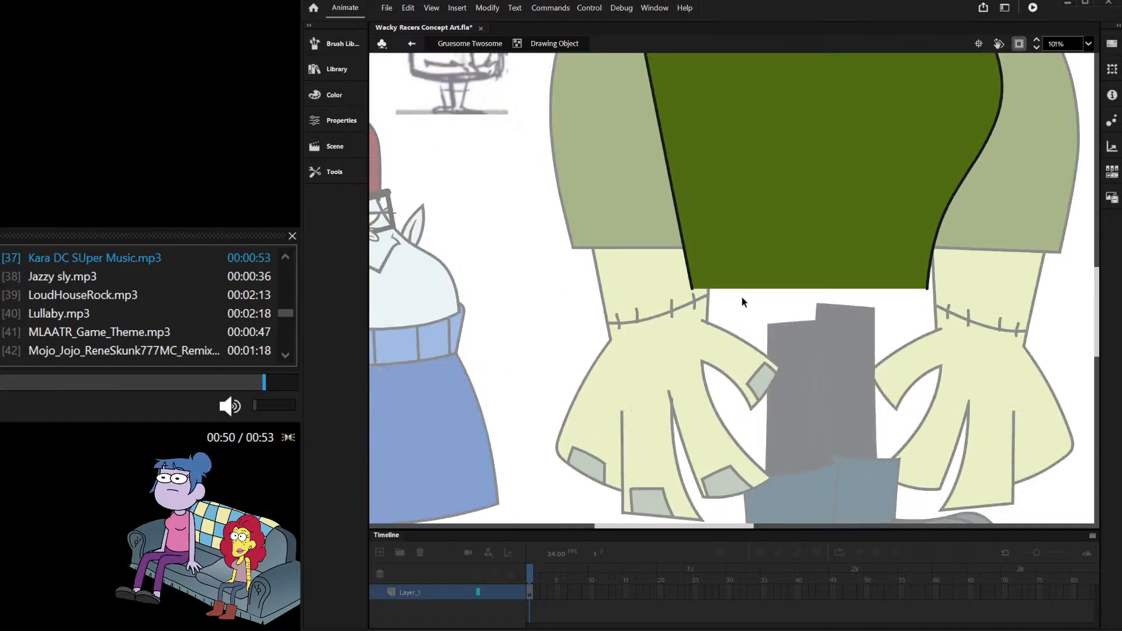
drag(661, 270, 1033, 286)
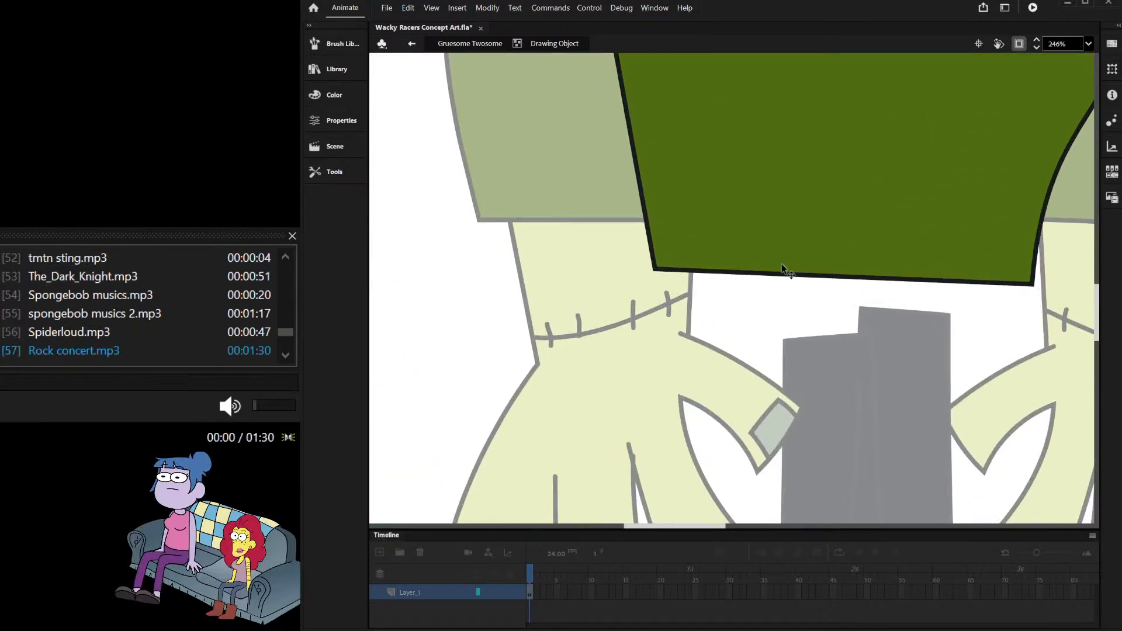
drag(654, 271, 685, 320)
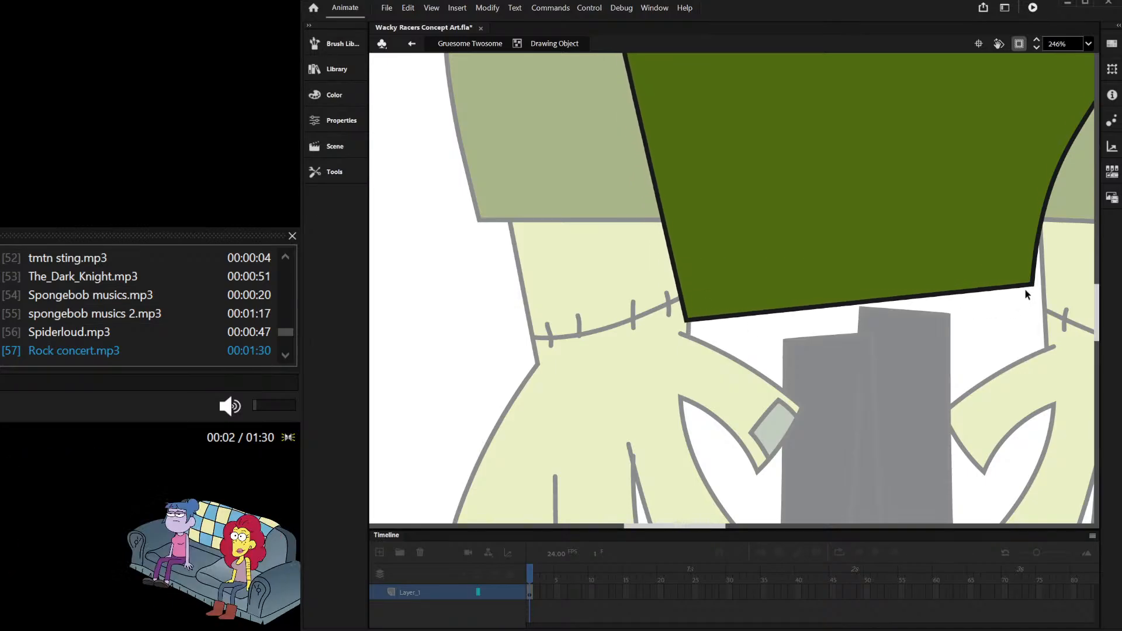
drag(1025, 290, 1021, 319)
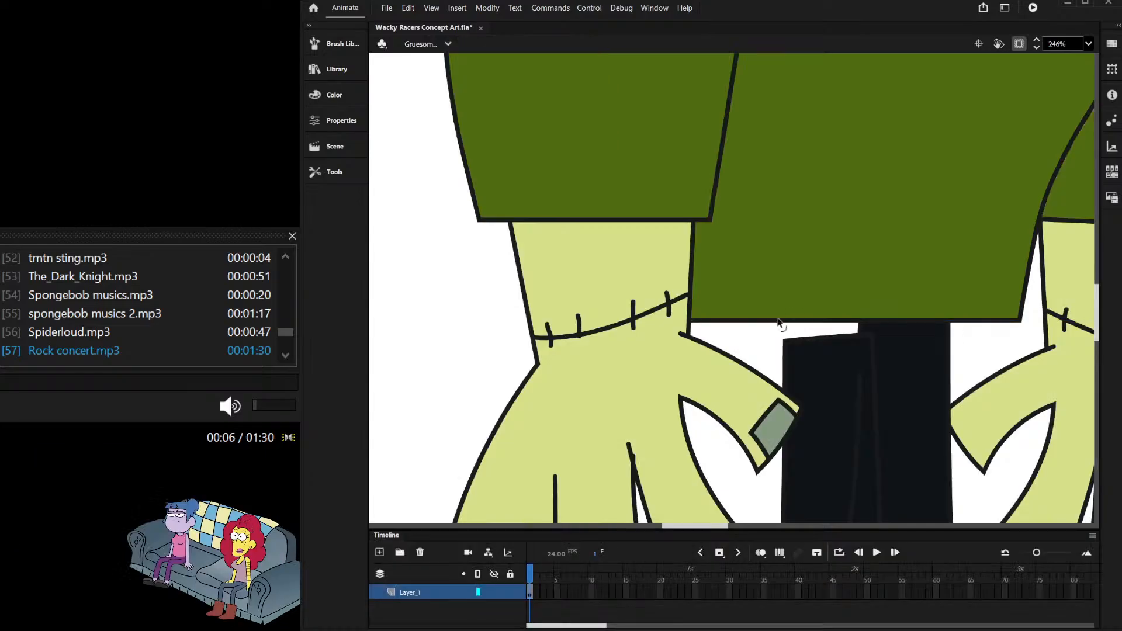
Step: Extend the left black trouser leg's upper corners up under the shirt's hem and leave the drawing object
scroll(787, 335, down, 3)
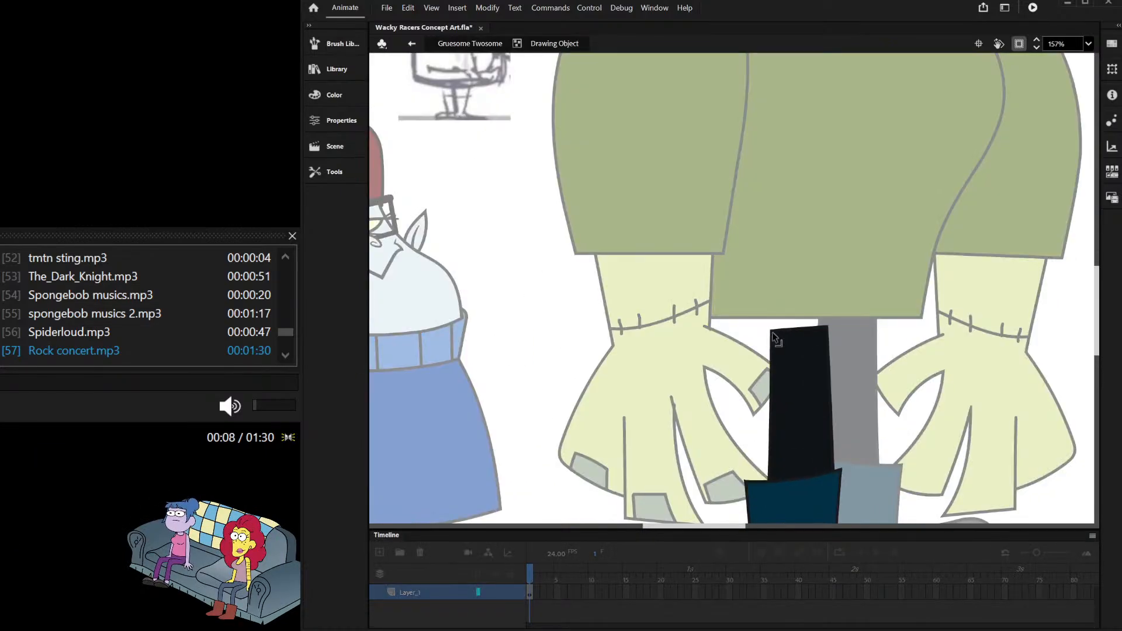
drag(773, 332, 833, 304)
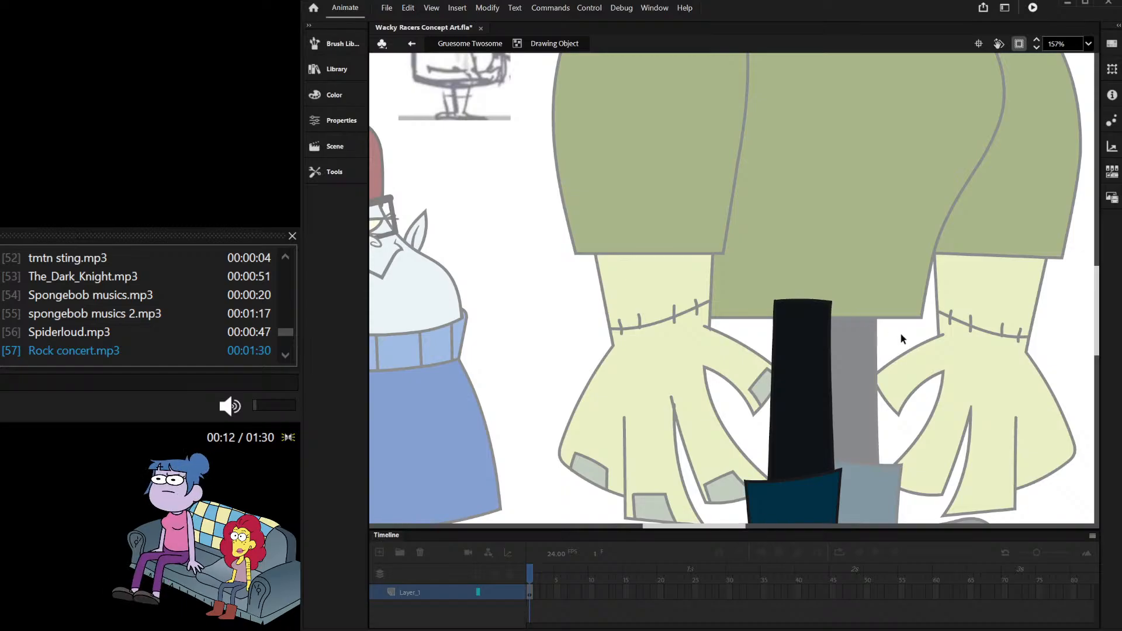
double_click(901, 334)
scroll(819, 313, down, 3)
scroll(819, 319, up, 2)
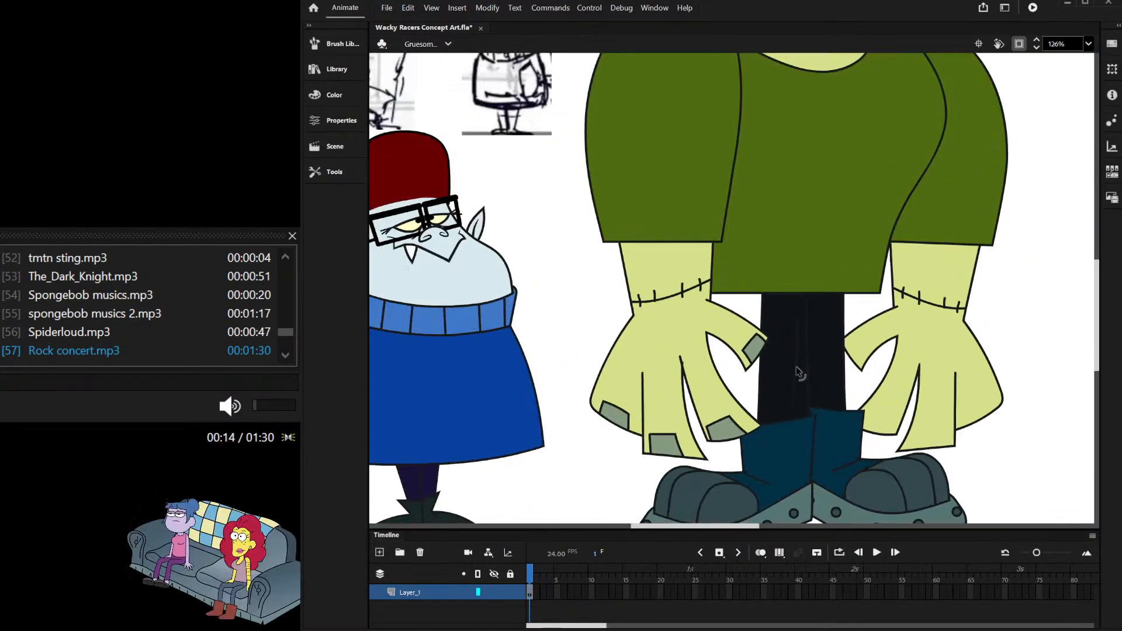
double_click(798, 372)
double_click(851, 359)
scroll(847, 336, down, 3)
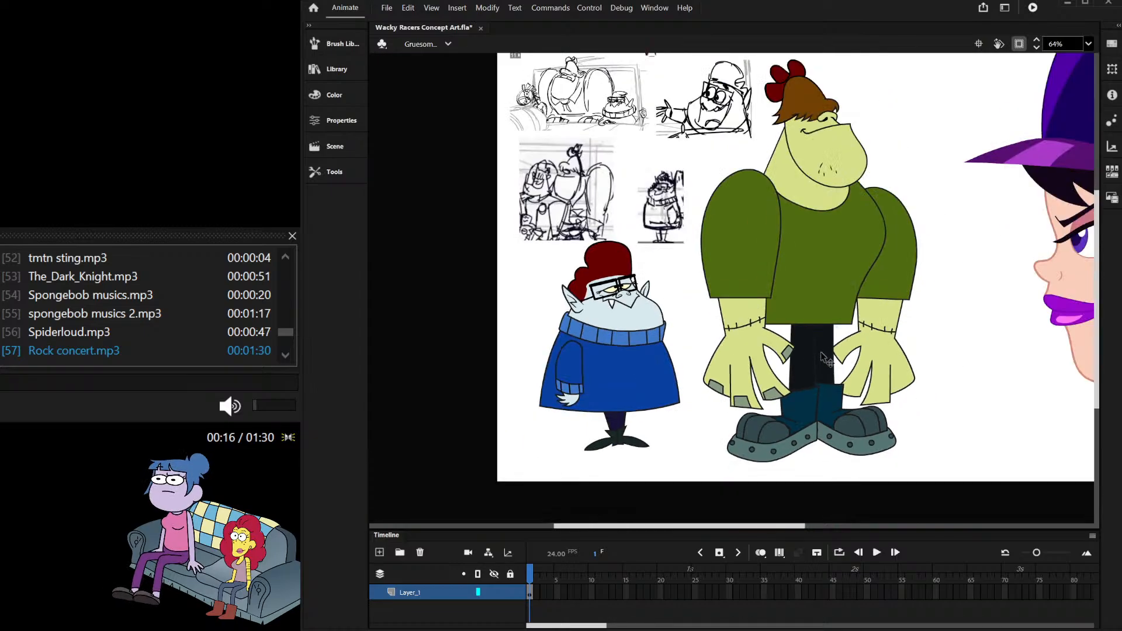
Step: Narrow the green shirt's waist by moving both lower hem corners inward, then leave the torso object
scroll(837, 304, up, 1)
scroll(770, 327, up, 2)
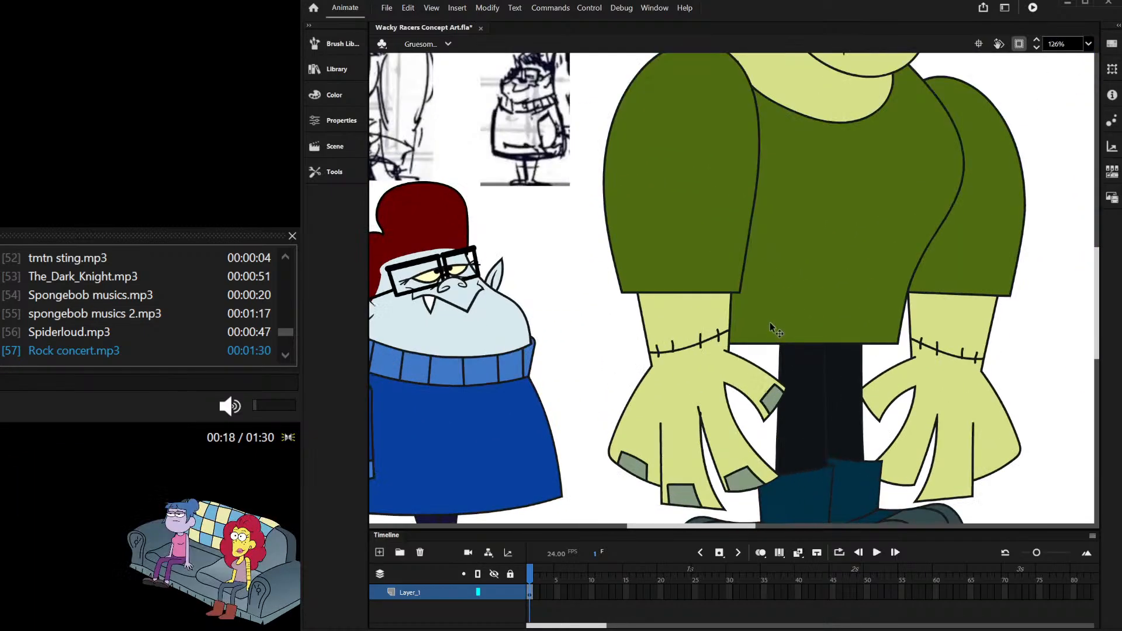
double_click(769, 321)
drag(740, 348, 757, 349)
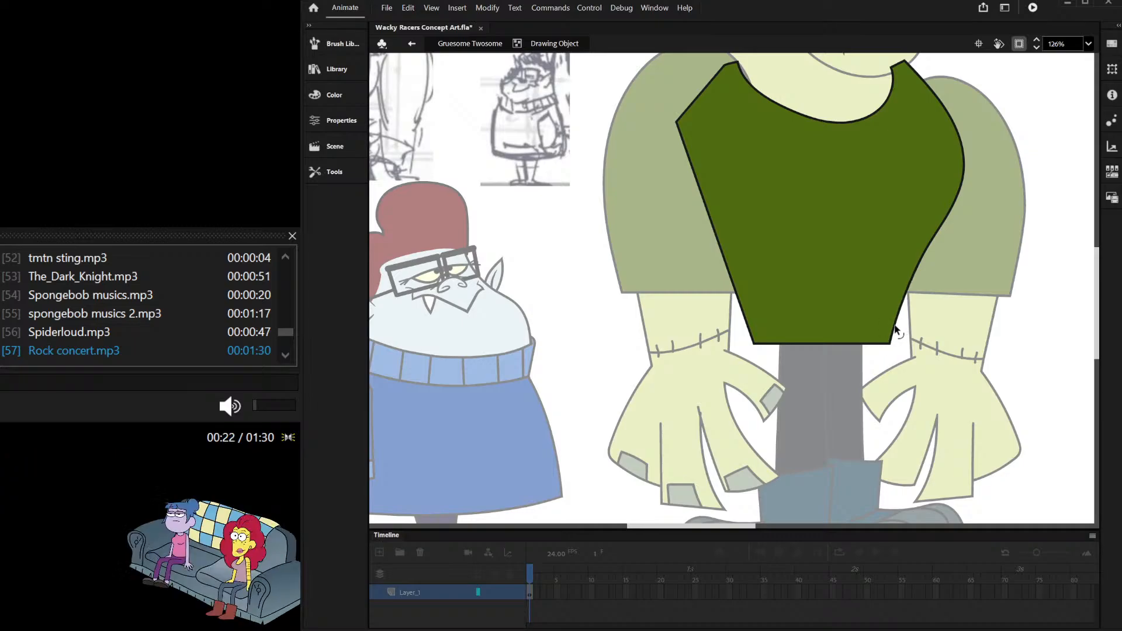
double_click(954, 315)
scroll(790, 309, down, 3)
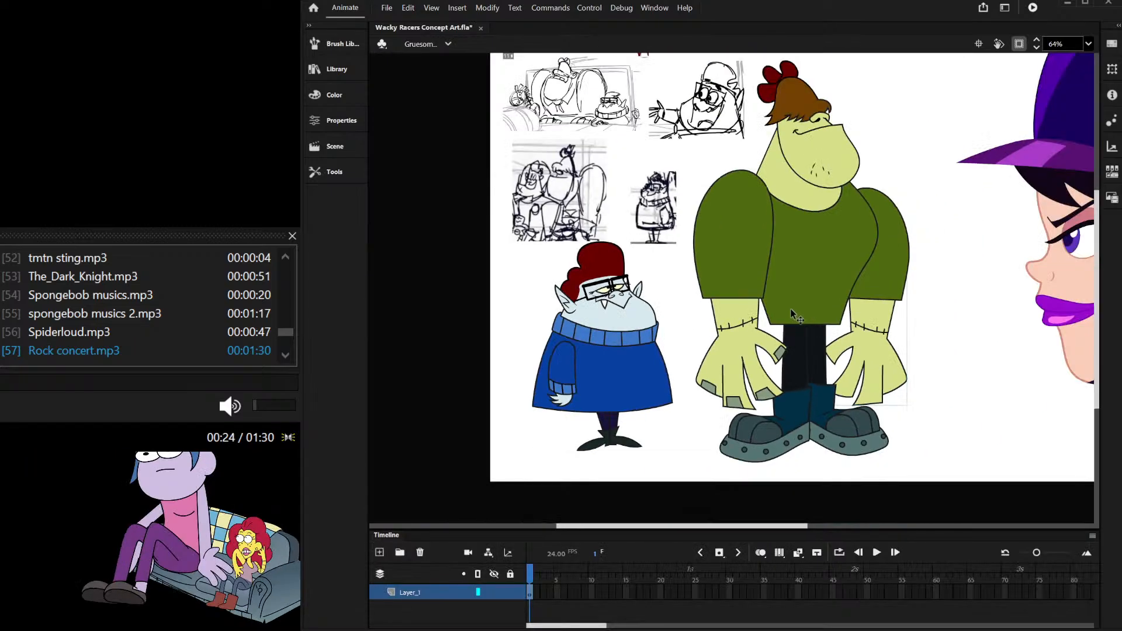
Step: Add a notch to each lower side of the torso above the hem and bend the right one outward into a rounded fold
scroll(791, 308, up, 3)
scroll(786, 315, down, 1)
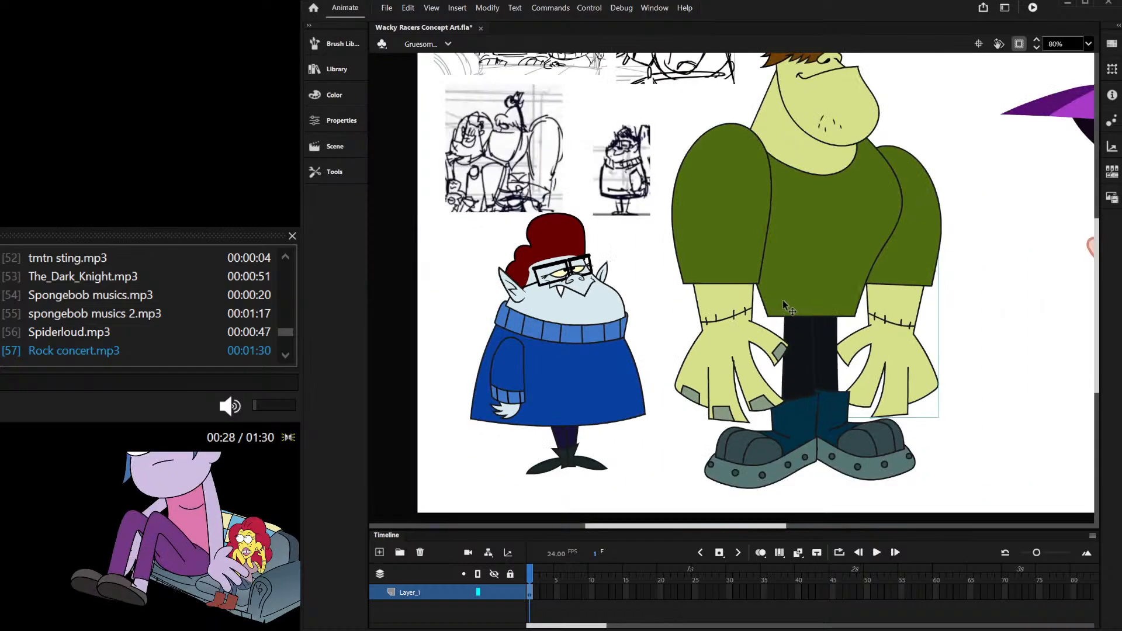
scroll(774, 292, up, 5)
double_click(737, 305)
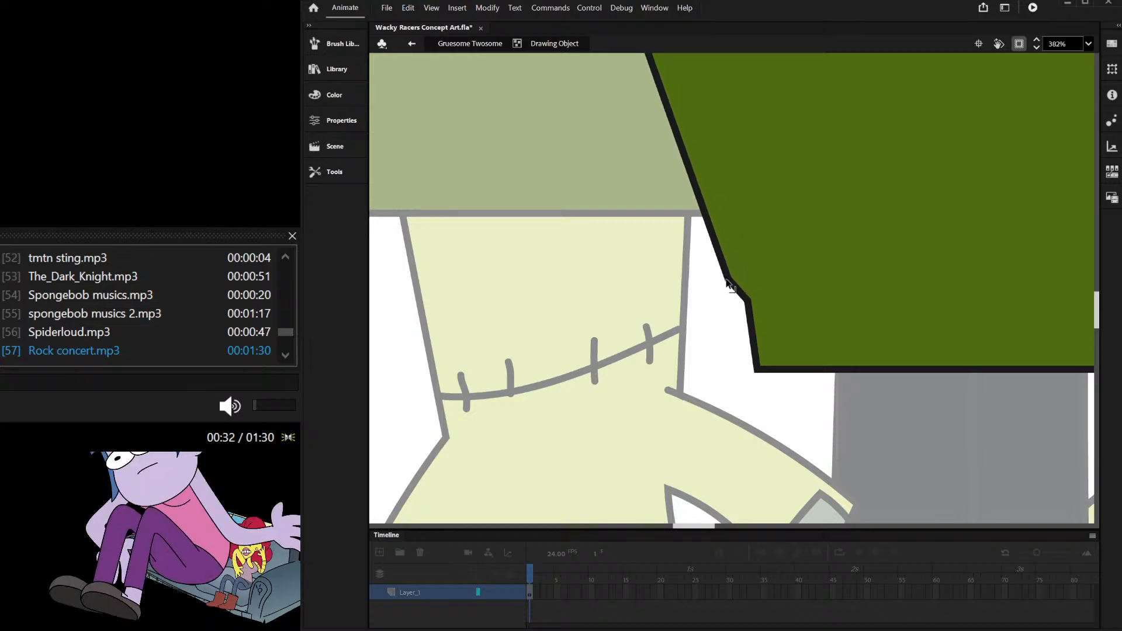
scroll(911, 299, down, 3)
scroll(935, 292, up, 1)
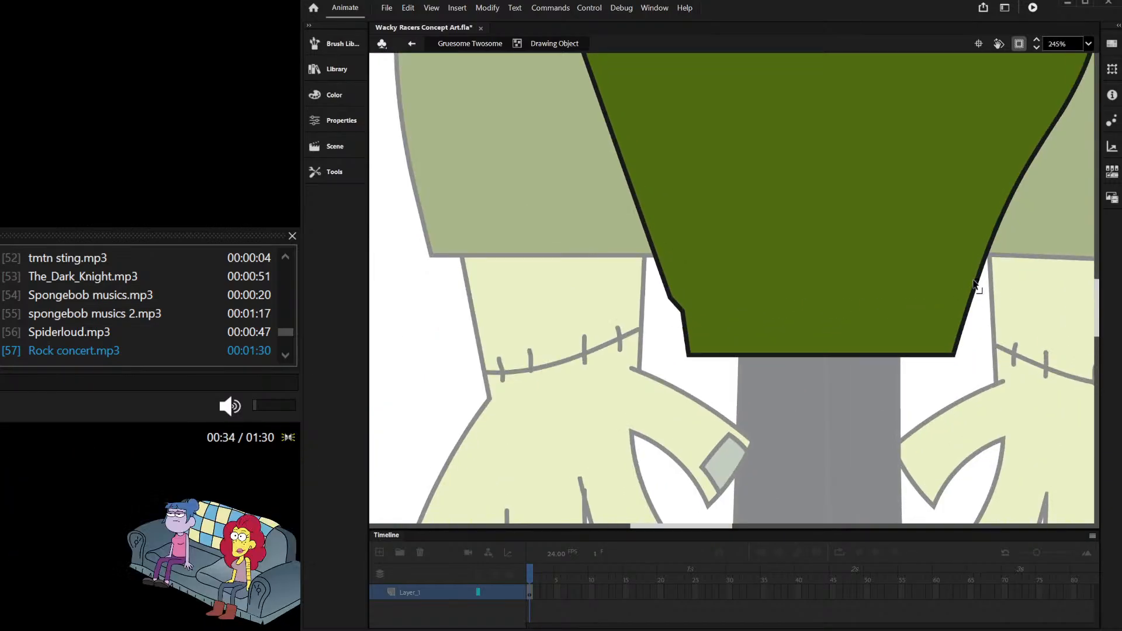
drag(972, 286, 962, 306)
scroll(964, 308, up, 2)
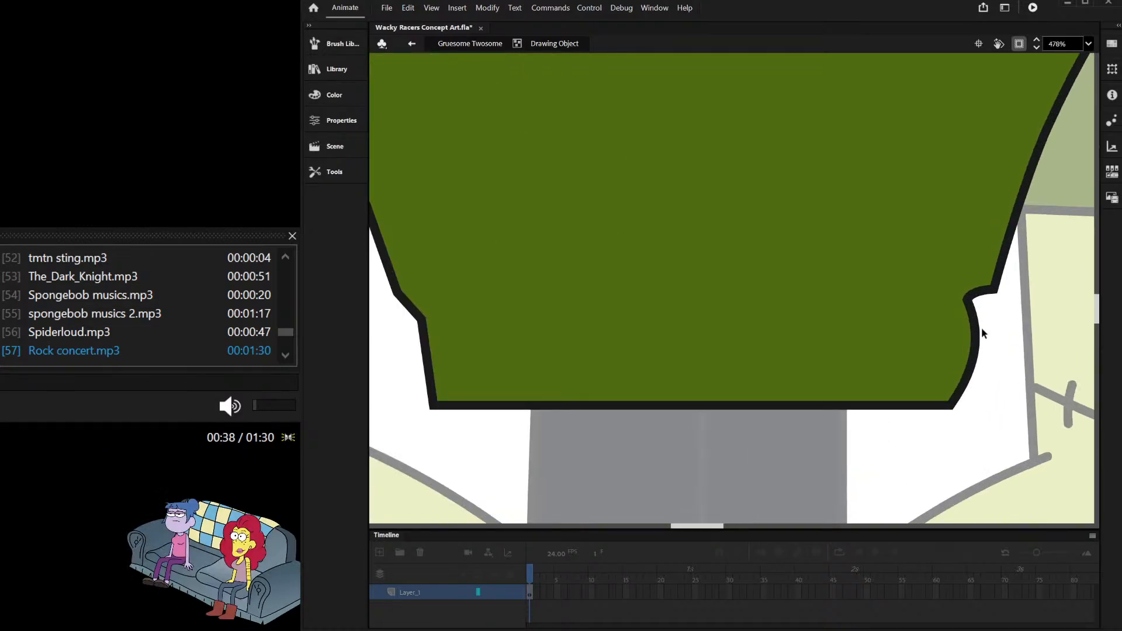
drag(976, 350, 966, 354)
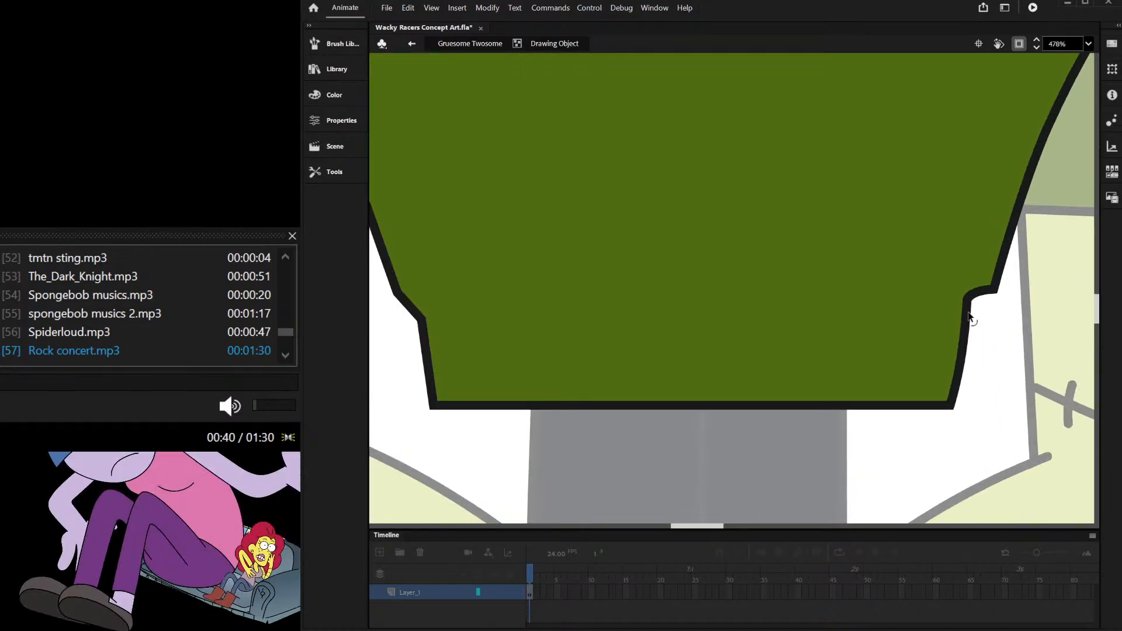
drag(968, 305, 988, 322)
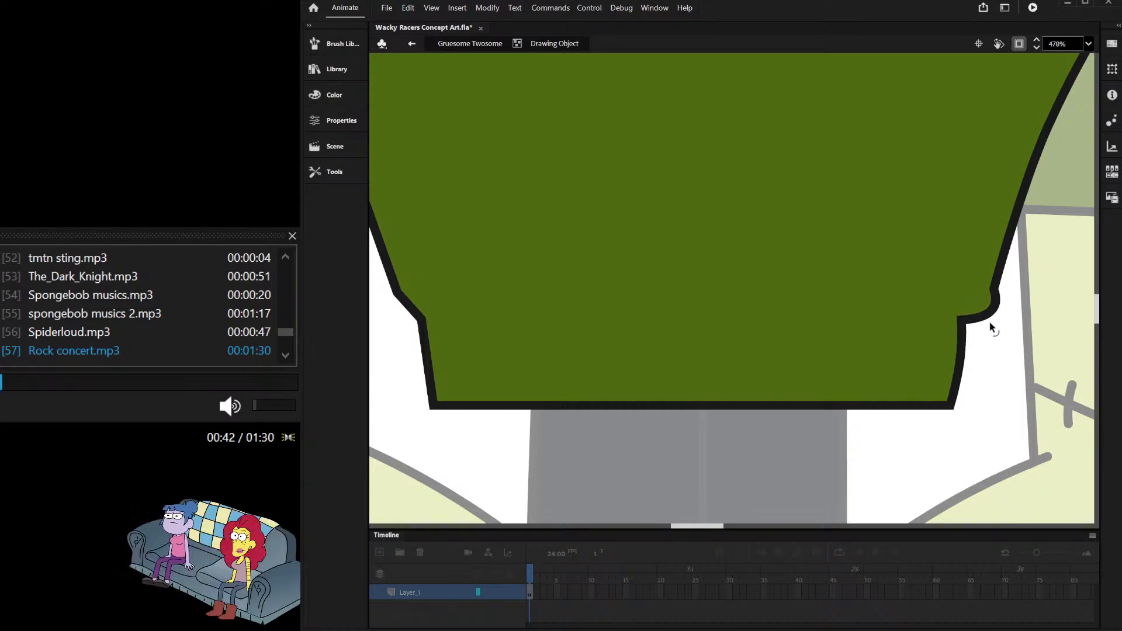
Step: Bend the left notch above the shirt's hem outward into a matching rounded fold and leave the drawing object
scroll(989, 322, down, 2)
scroll(653, 289, up, 2)
drag(607, 325, 619, 360)
scroll(715, 331, right, 6)
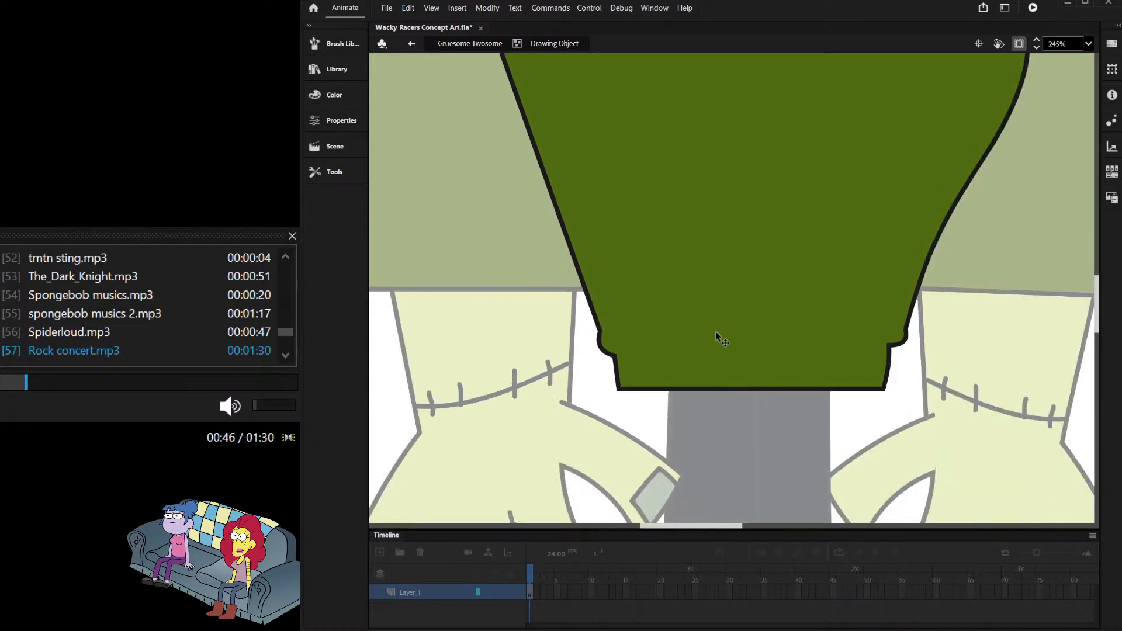
drag(860, 369, 856, 358)
scroll(826, 352, down, 7)
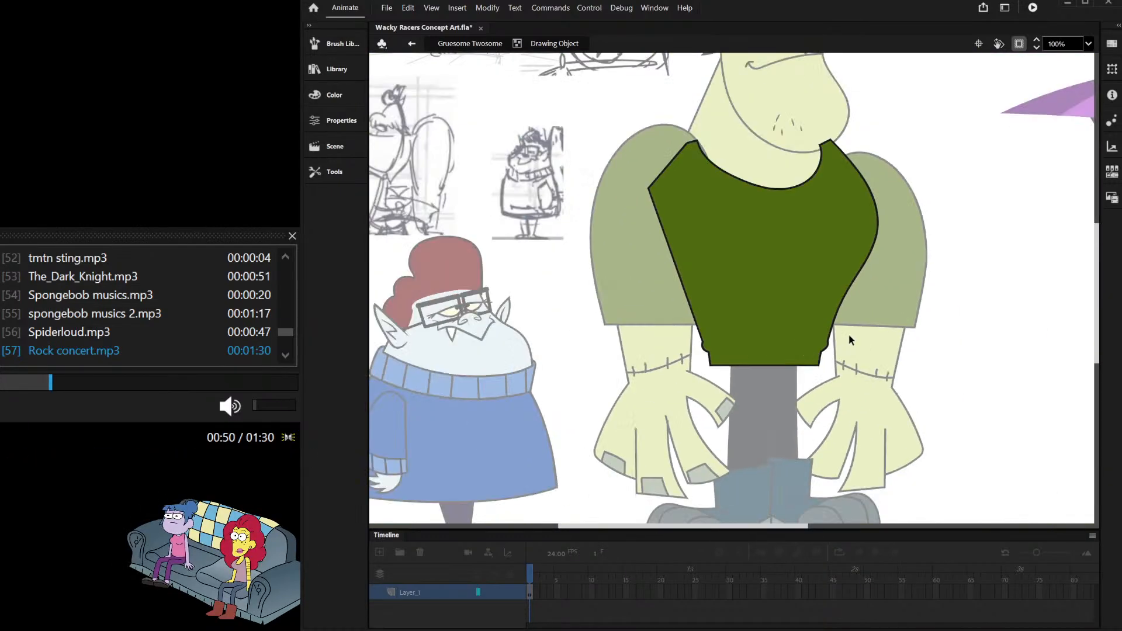
double_click(914, 318)
scroll(792, 260, down, 1)
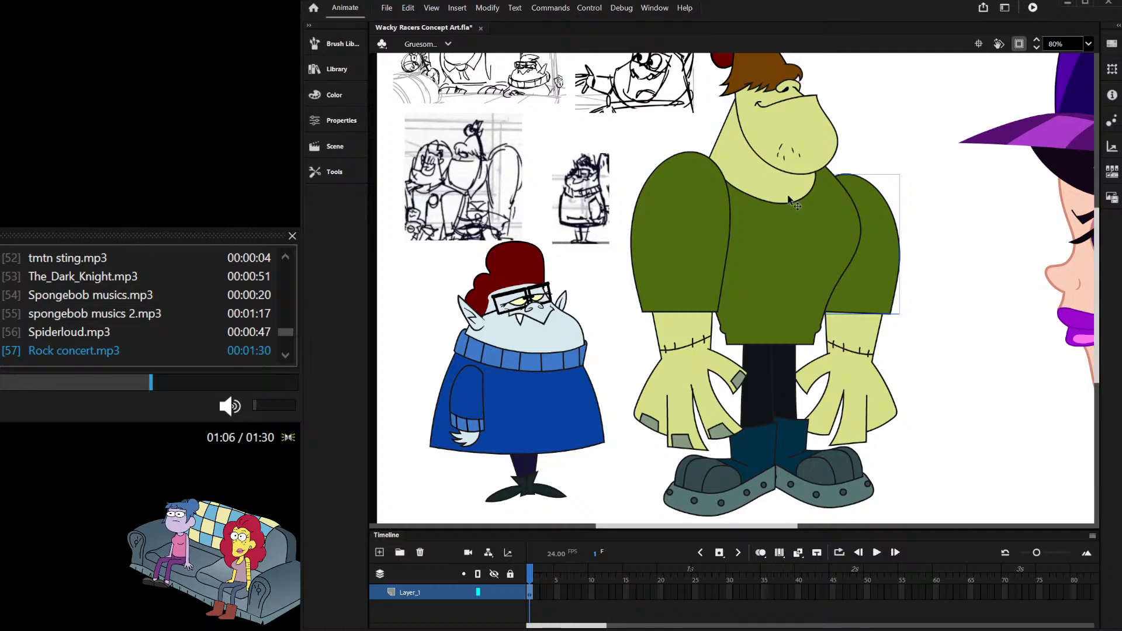
Step: Lower the rounded fold on the shirt's left side closer to the hem by moving its upper and lower points down
scroll(836, 286, up, 3)
scroll(736, 304, down, 1)
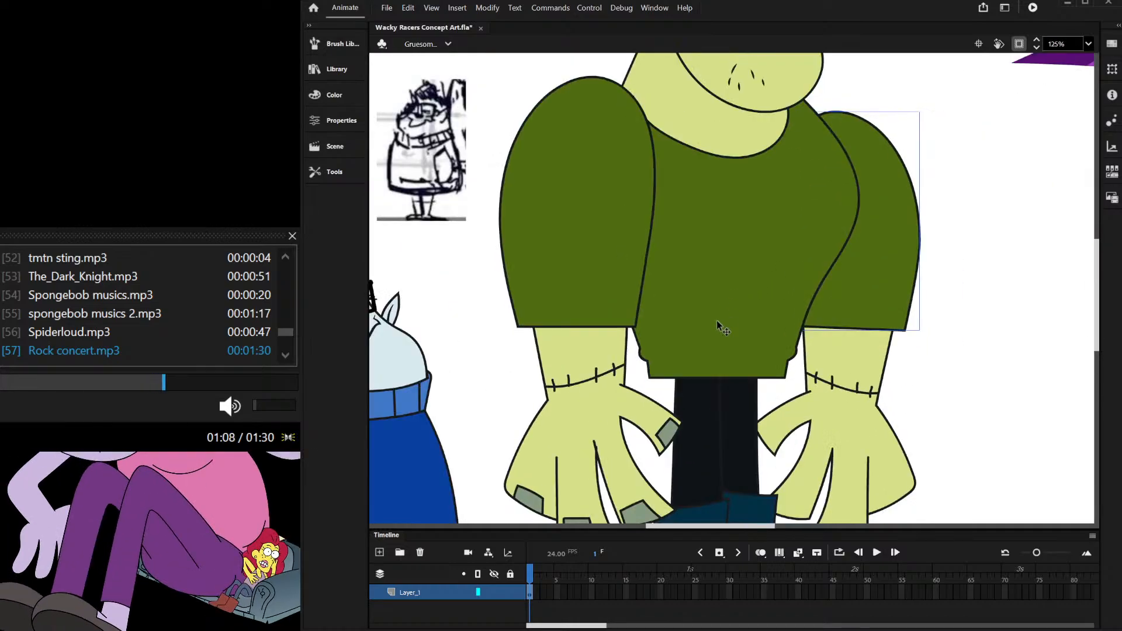
scroll(716, 320, up, 2)
scroll(643, 348, up, 3)
drag(514, 379, 474, 377)
drag(466, 304, 492, 417)
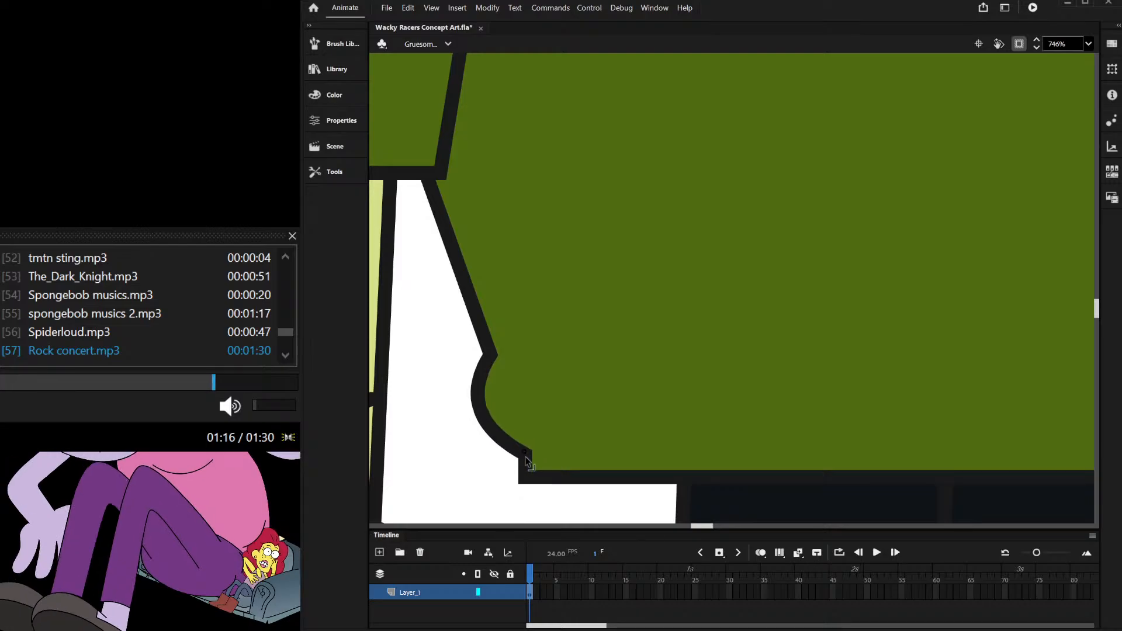
Step: Lower the right side's fold to match, moving its end points down toward the hem and rounding its curve
scroll(524, 401, down, 4)
scroll(862, 412, up, 3)
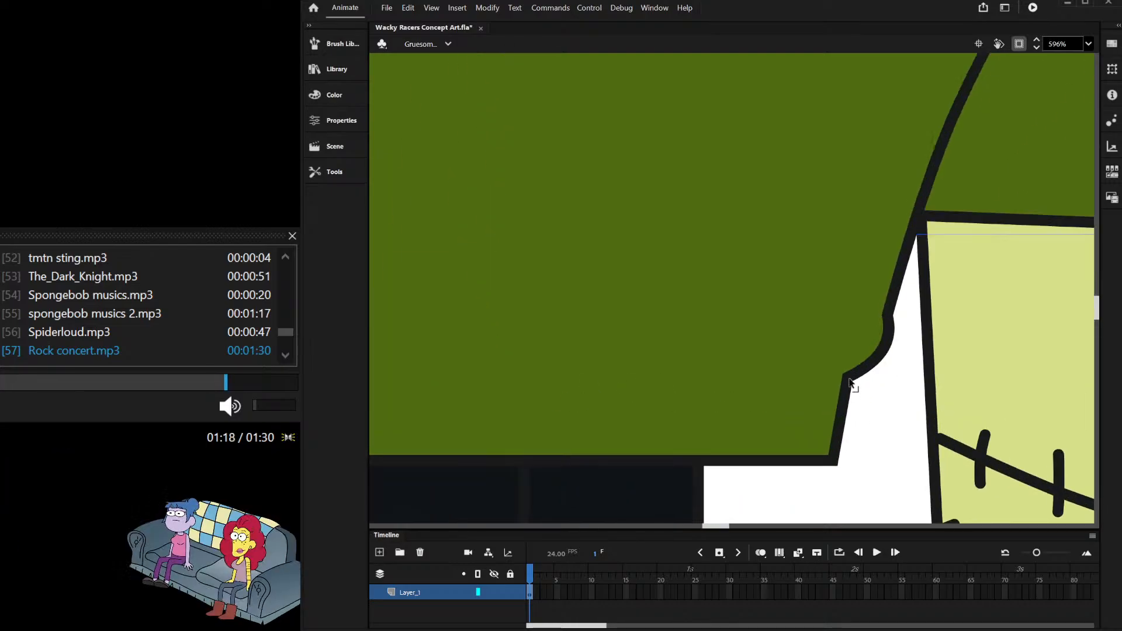
drag(848, 409, 881, 409)
drag(887, 317, 878, 361)
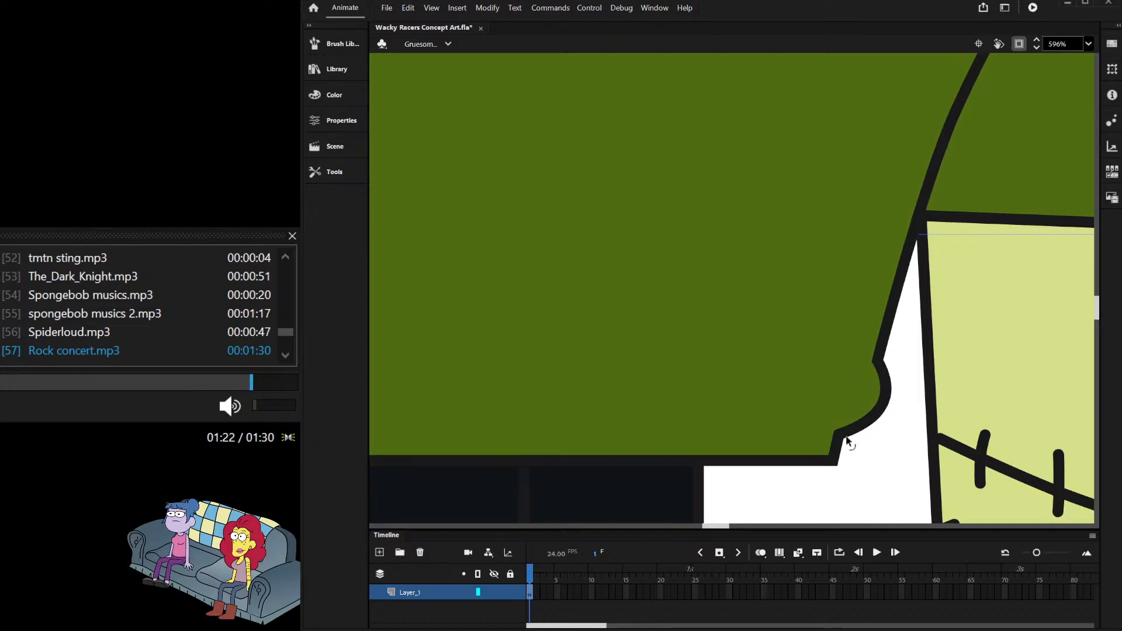
drag(839, 435, 878, 436)
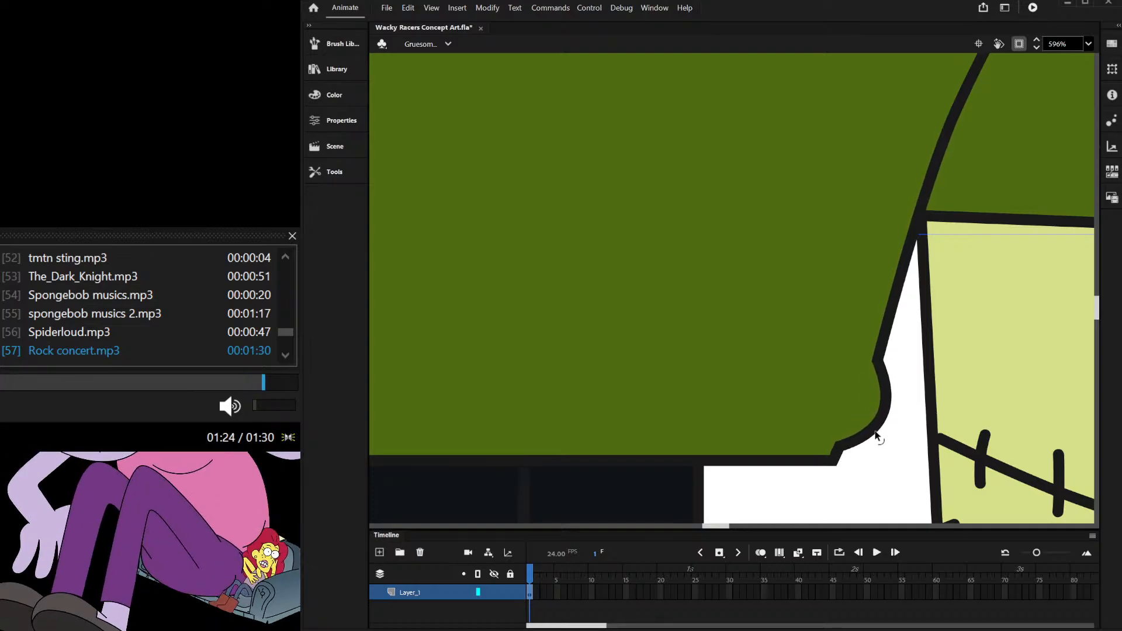
scroll(812, 350, down, 4)
scroll(712, 281, down, 3)
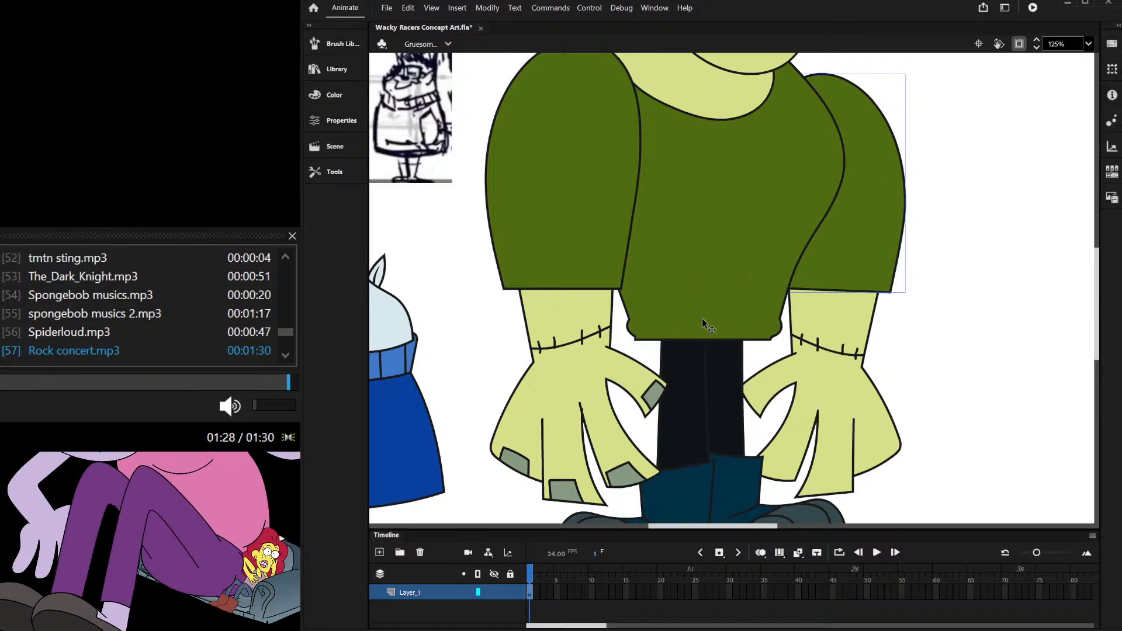
Step: Pull the two bottom corners of the shirt's hem inward and slightly down so both side folds slope into the hem
scroll(710, 328, down, 3)
scroll(589, 369, up, 6)
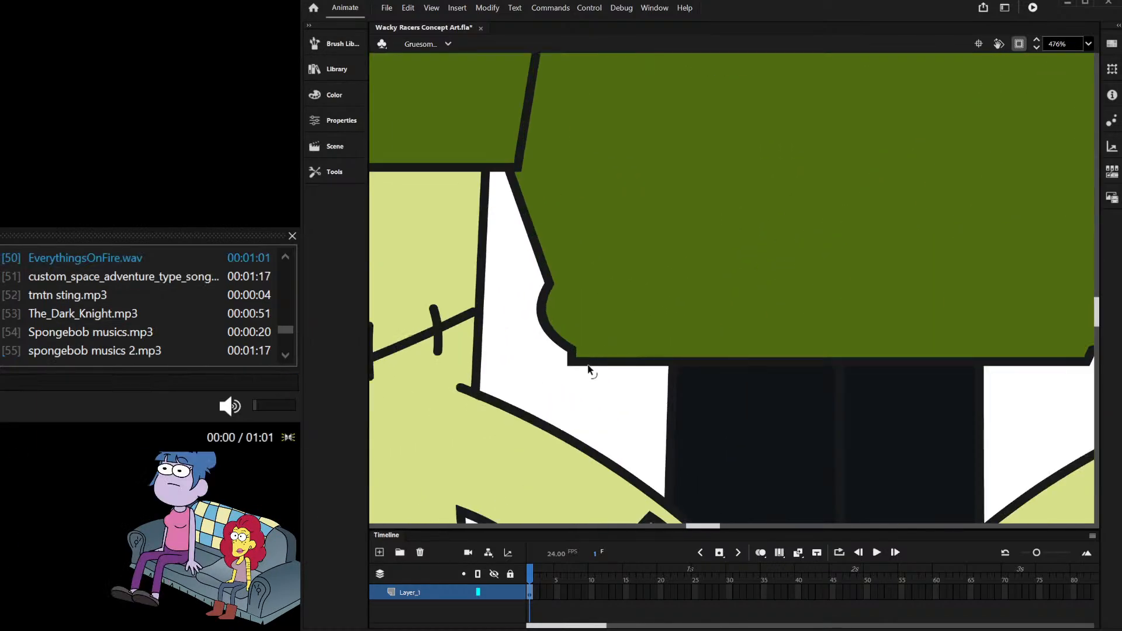
drag(611, 367, 659, 374)
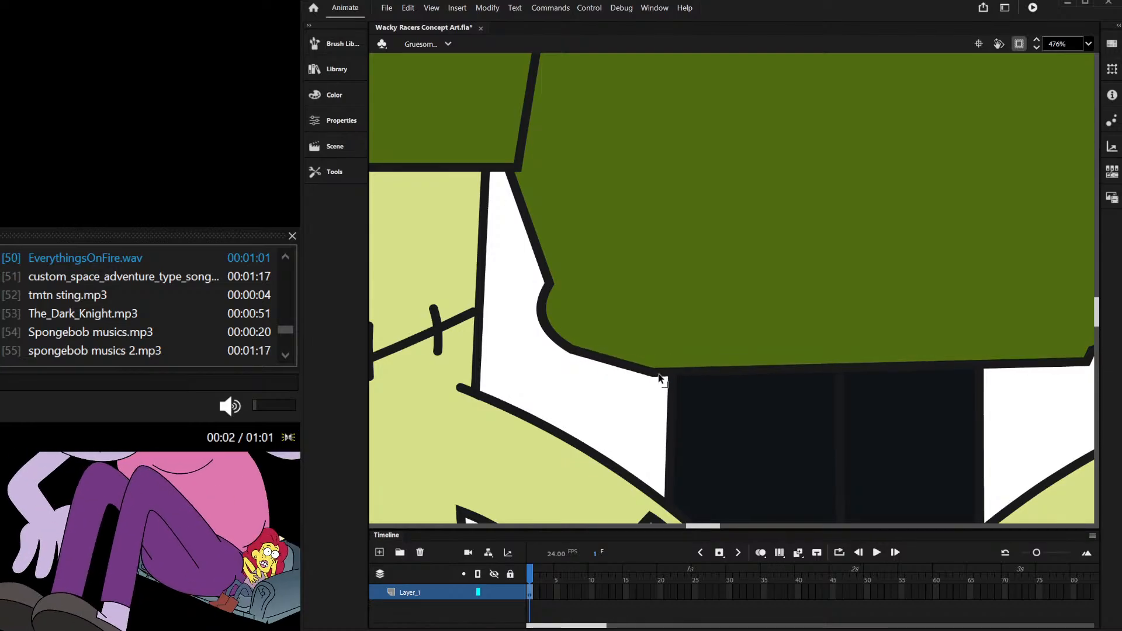
drag(572, 352, 585, 351)
scroll(588, 352, right, 3)
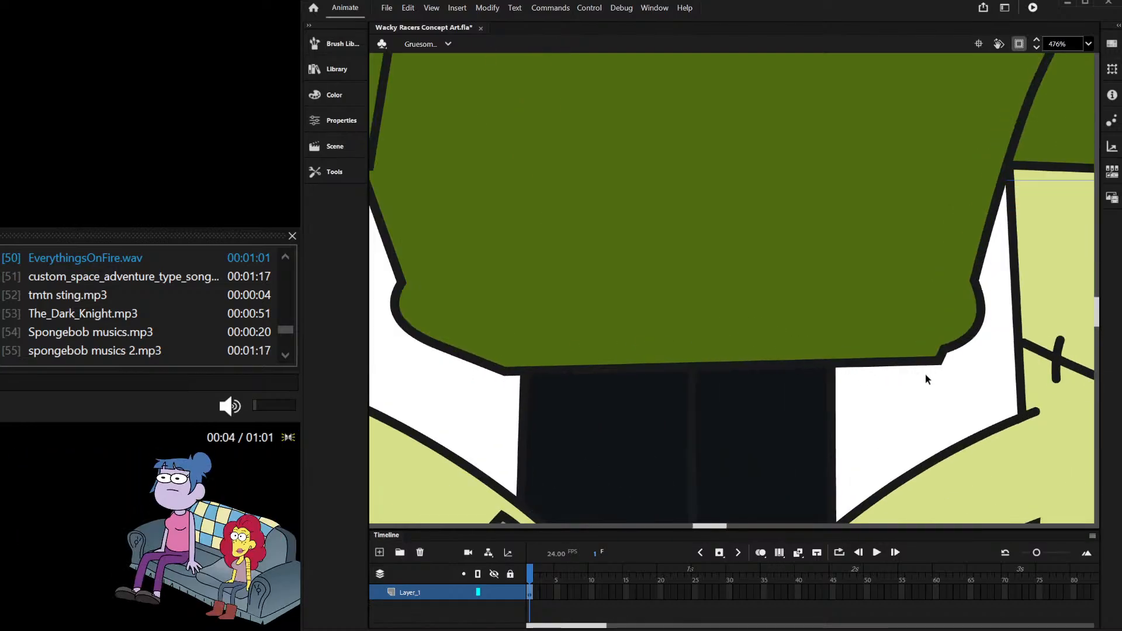
drag(937, 358, 937, 371)
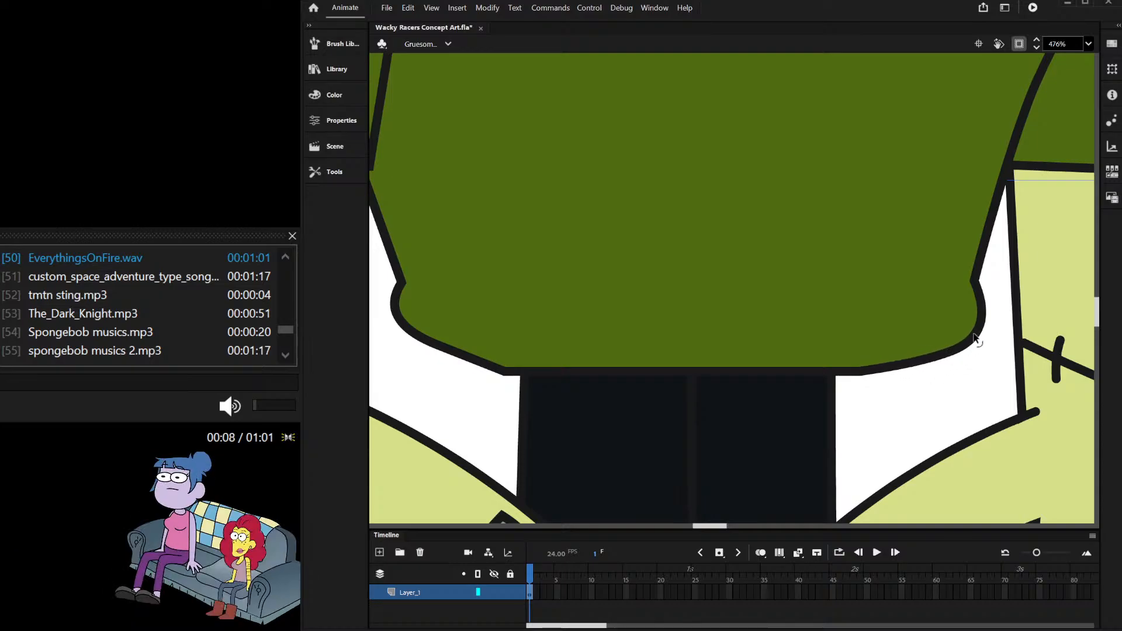
Step: Move the notch above the shirt's right fold inward and reshape the fold into a compact rounded bulge
drag(975, 338, 959, 336)
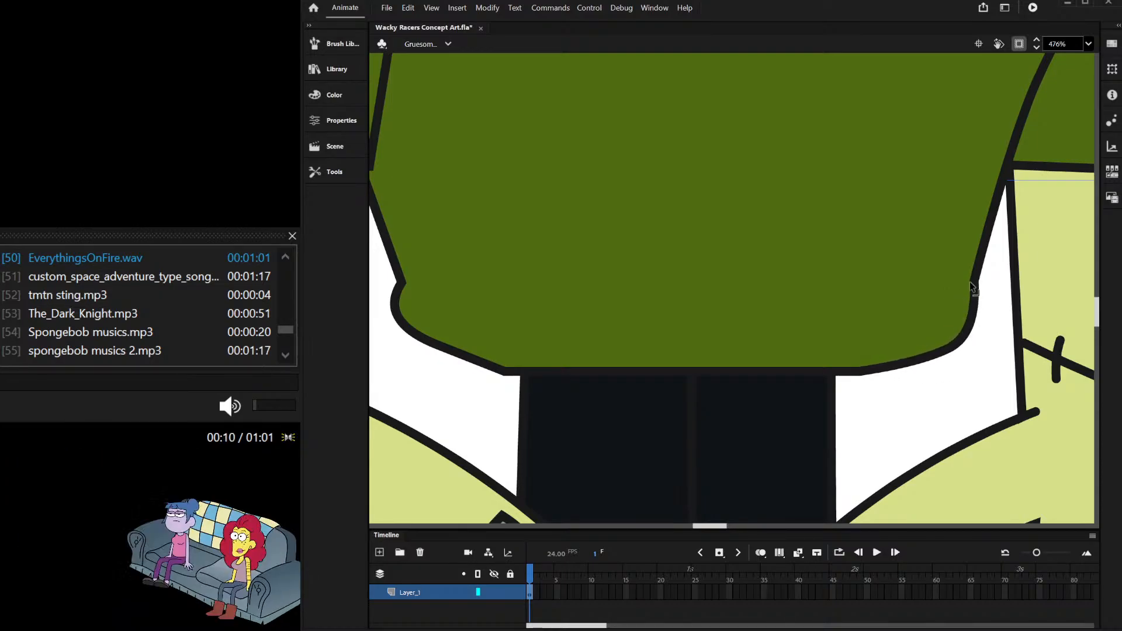
drag(971, 283, 943, 289)
drag(963, 329, 955, 322)
Step: Move the left fold's notch inward to match and raise the hem's two bottom corners, flattening the curves beneath the folds
drag(401, 284, 404, 321)
drag(503, 376, 445, 329)
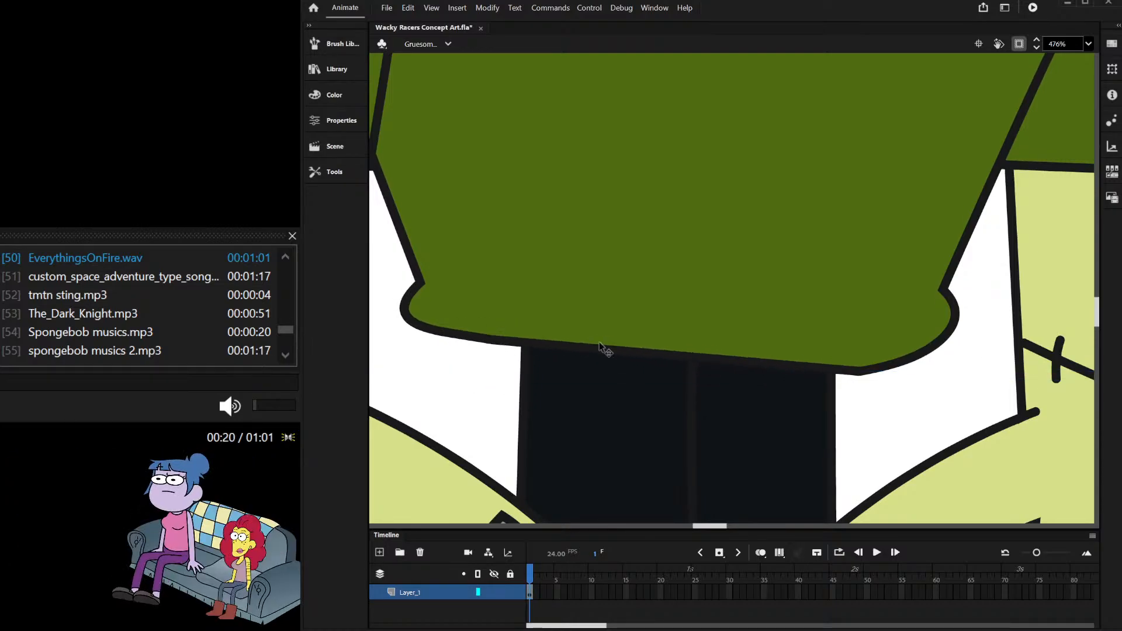
drag(864, 370, 853, 352)
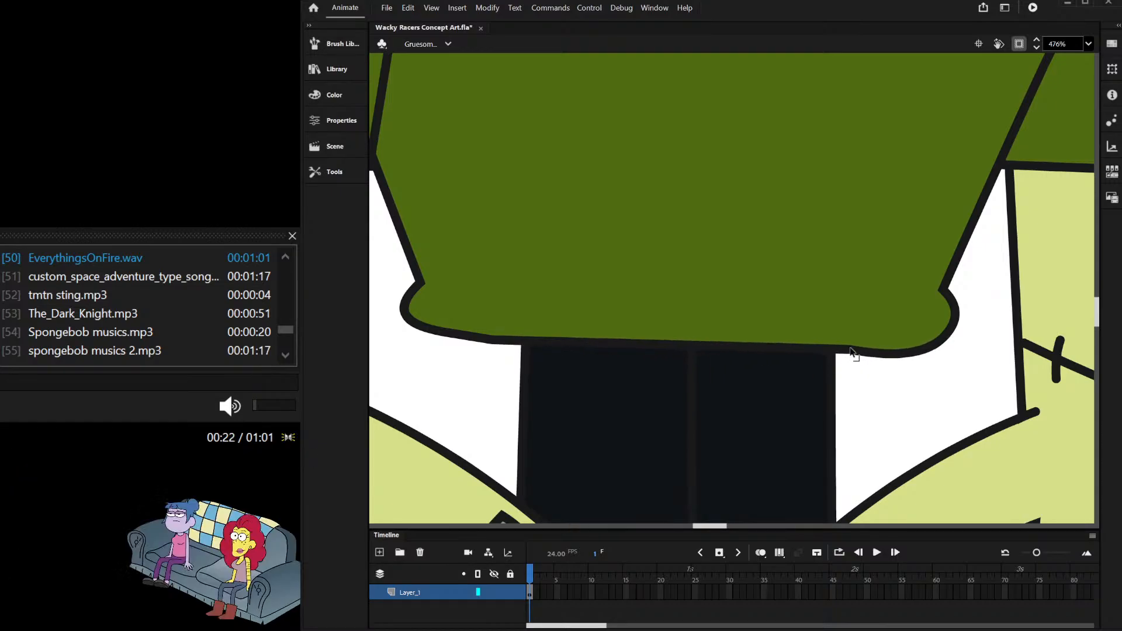
drag(935, 347, 932, 324)
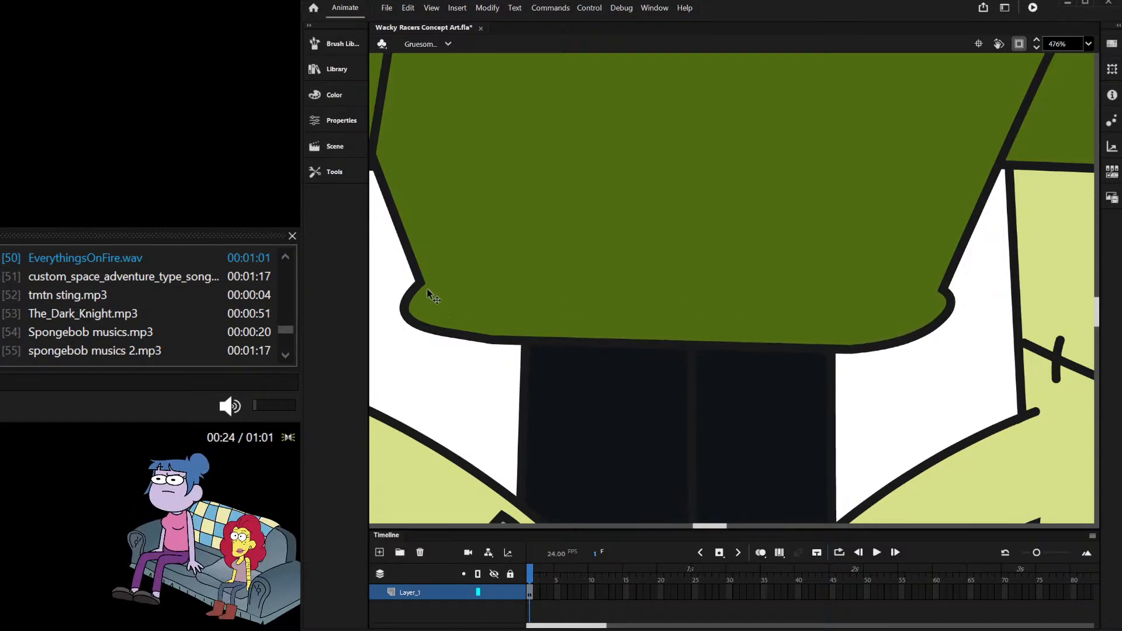
Step: Raise the left fold's notch slightly and fine-tune the lower curves and hem corners of both folds
drag(410, 305, 408, 297)
key(ctrl+z)
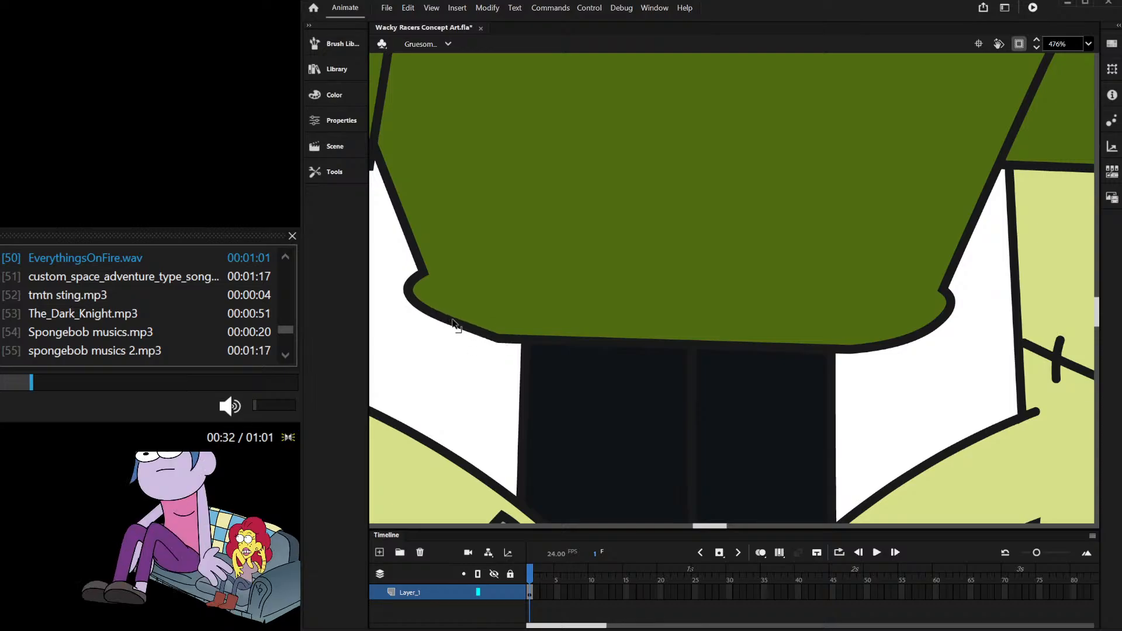
drag(424, 319, 433, 322)
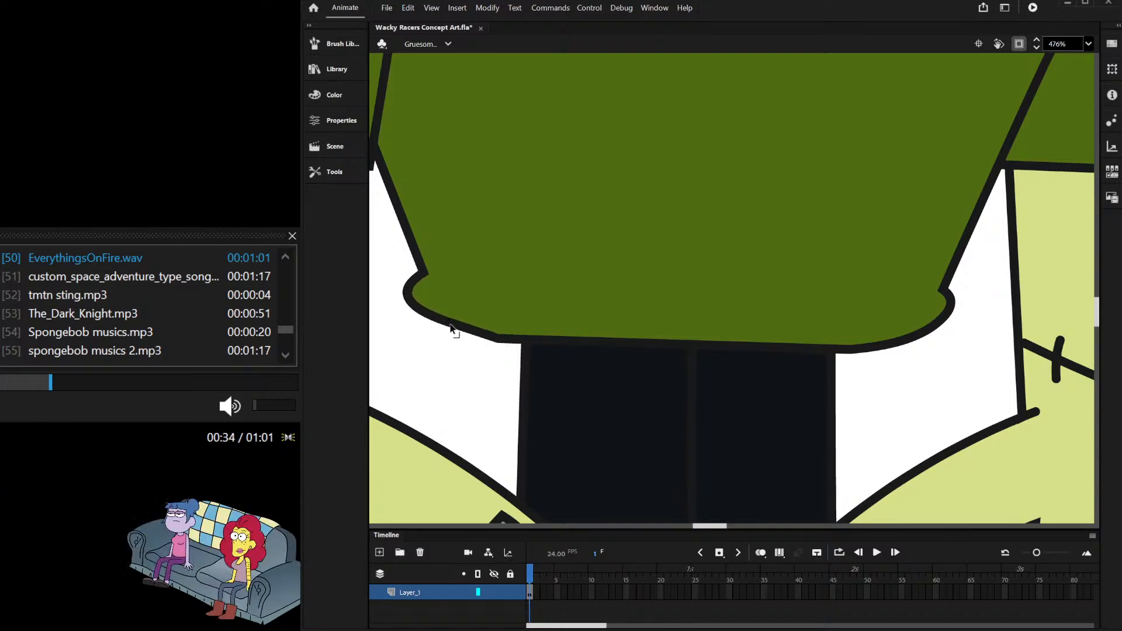
mouse_move(940, 323)
mouse_down()
mouse_move(924, 341)
mouse_move(936, 333)
mouse_up()
drag(819, 362, 858, 360)
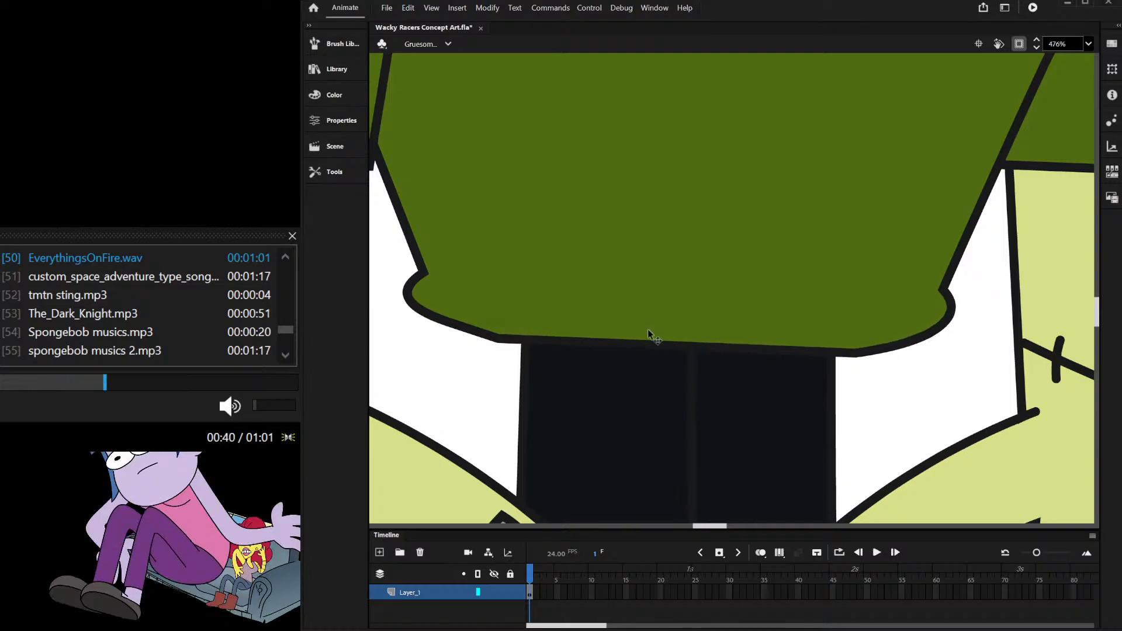
drag(501, 339, 459, 338)
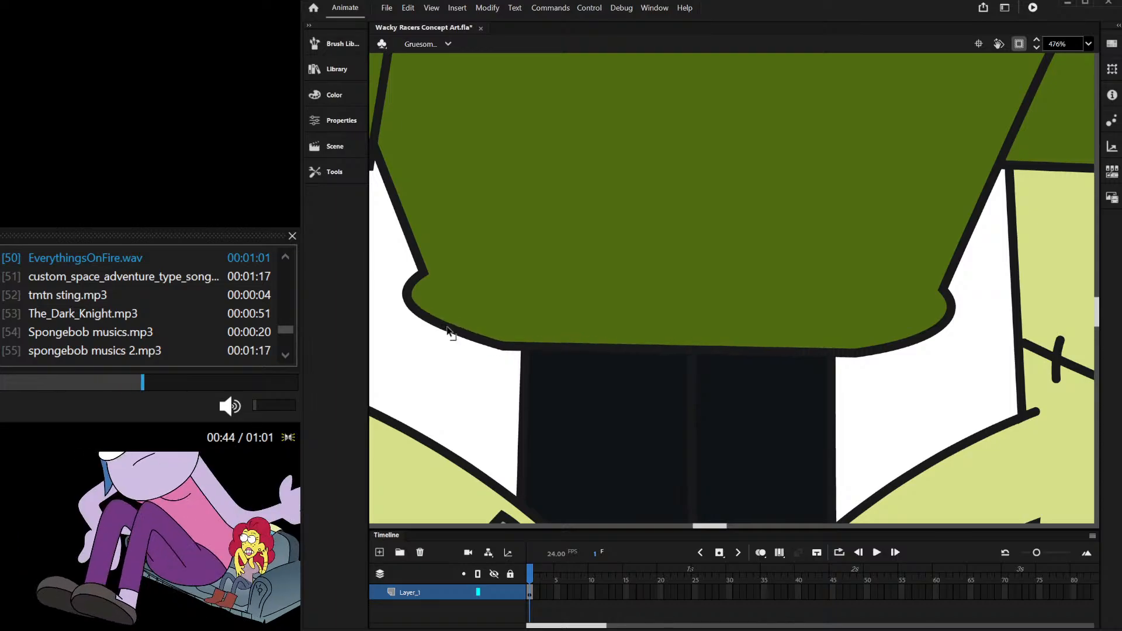
Step: Smooth the lower curve of the shirt's left fold so it flows evenly into the hem
scroll(667, 340, down, 5)
scroll(681, 329, down, 3)
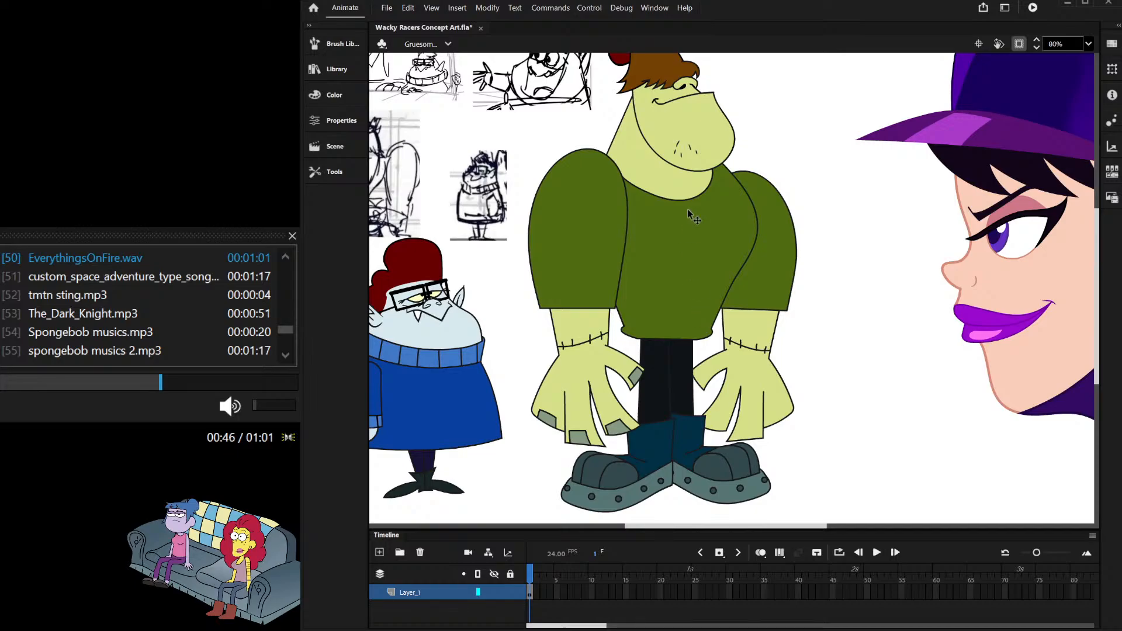
scroll(634, 309, up, 8)
drag(586, 369, 621, 389)
key(ctrl+z)
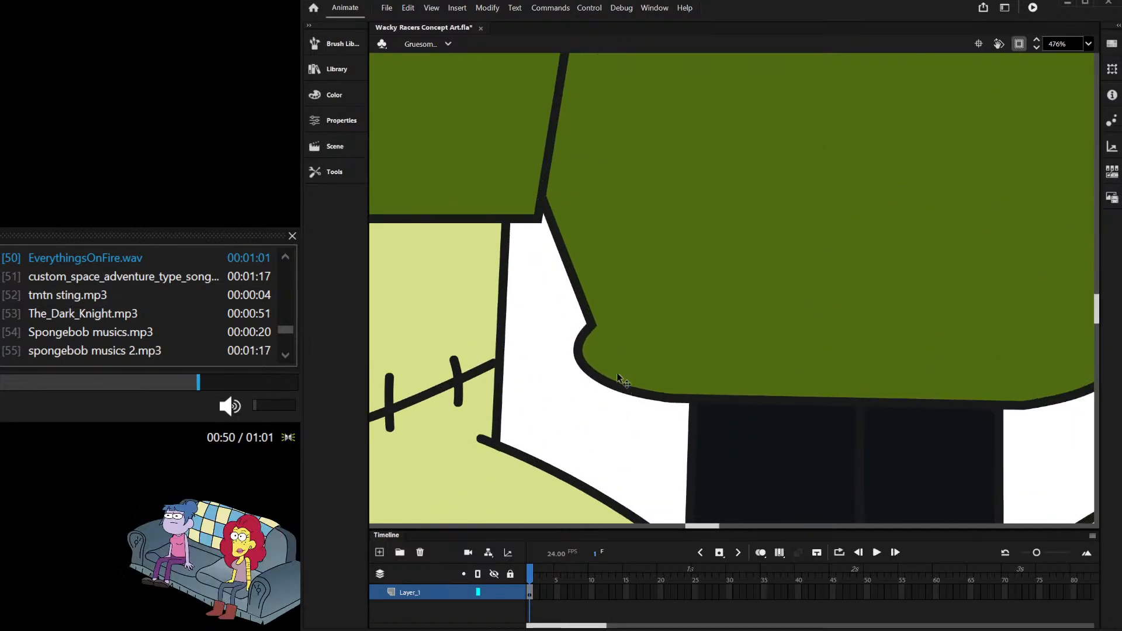
Step: Adjust the bulge of the shirt's left fold and try a fuller lower curve on the right fold
scroll(618, 376, down, 5)
scroll(789, 385, down, 3)
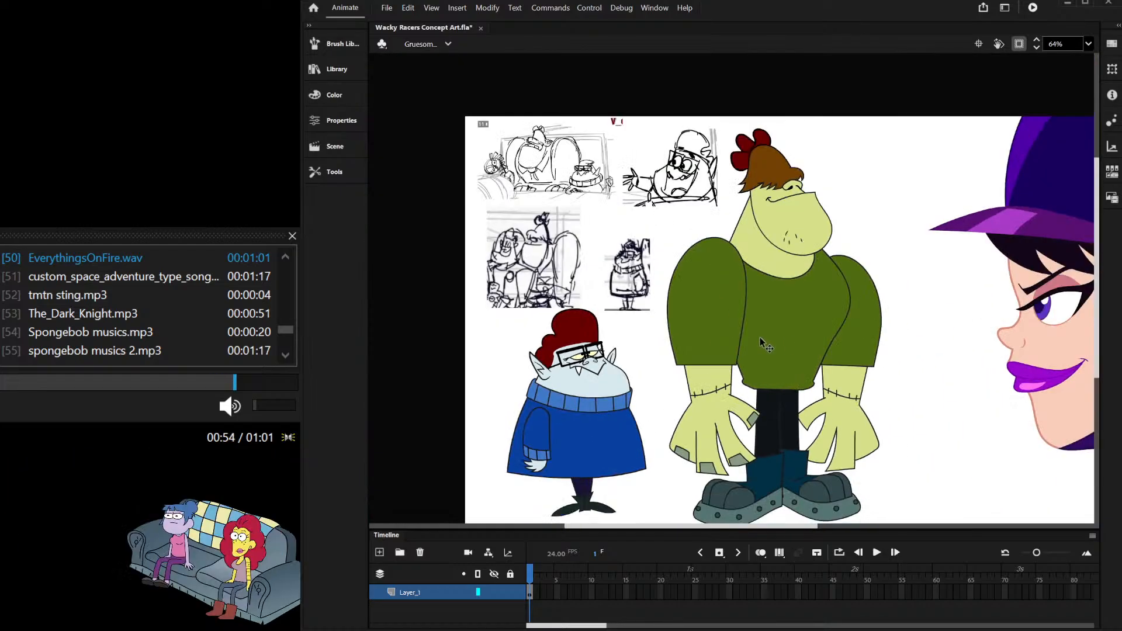
scroll(761, 336, up, 6)
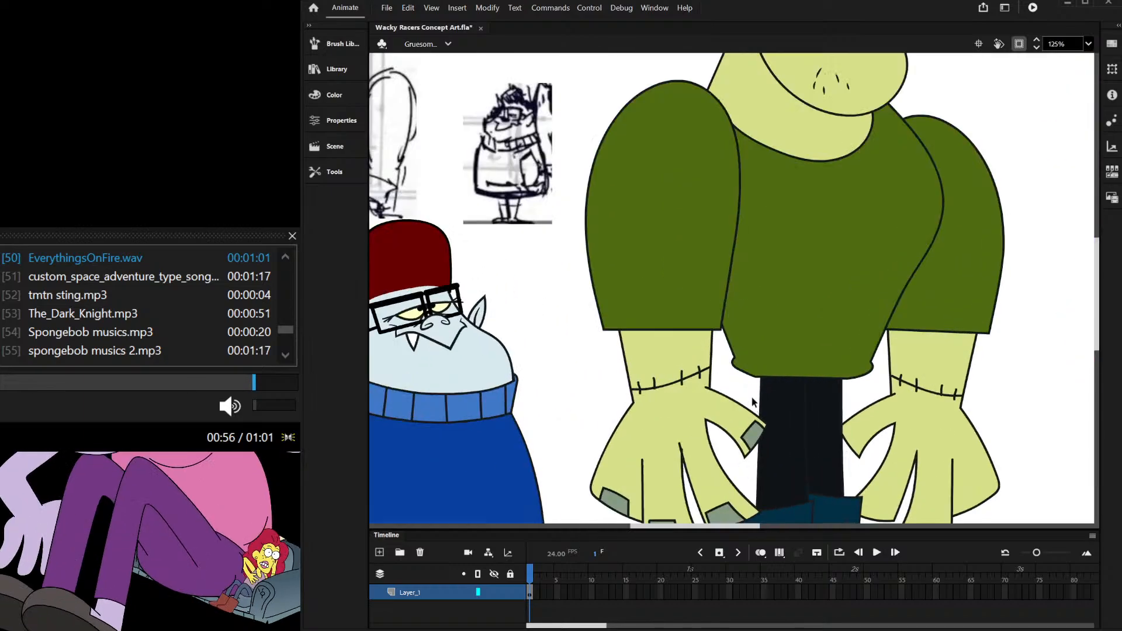
drag(729, 359, 743, 371)
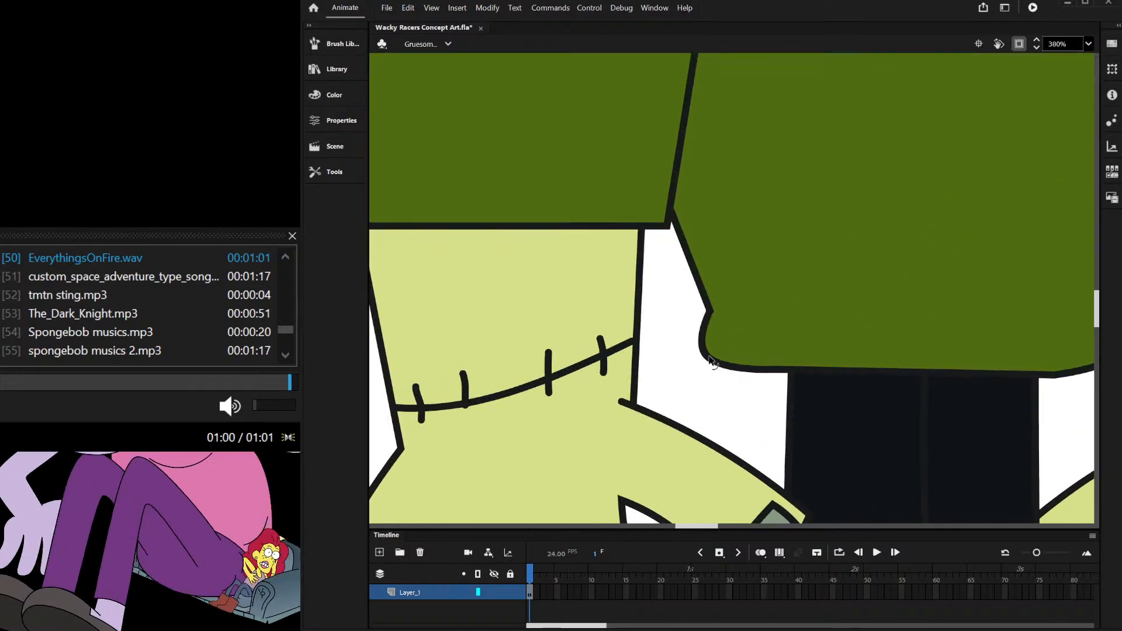
scroll(711, 357, down, 2)
scroll(850, 341, up, 2)
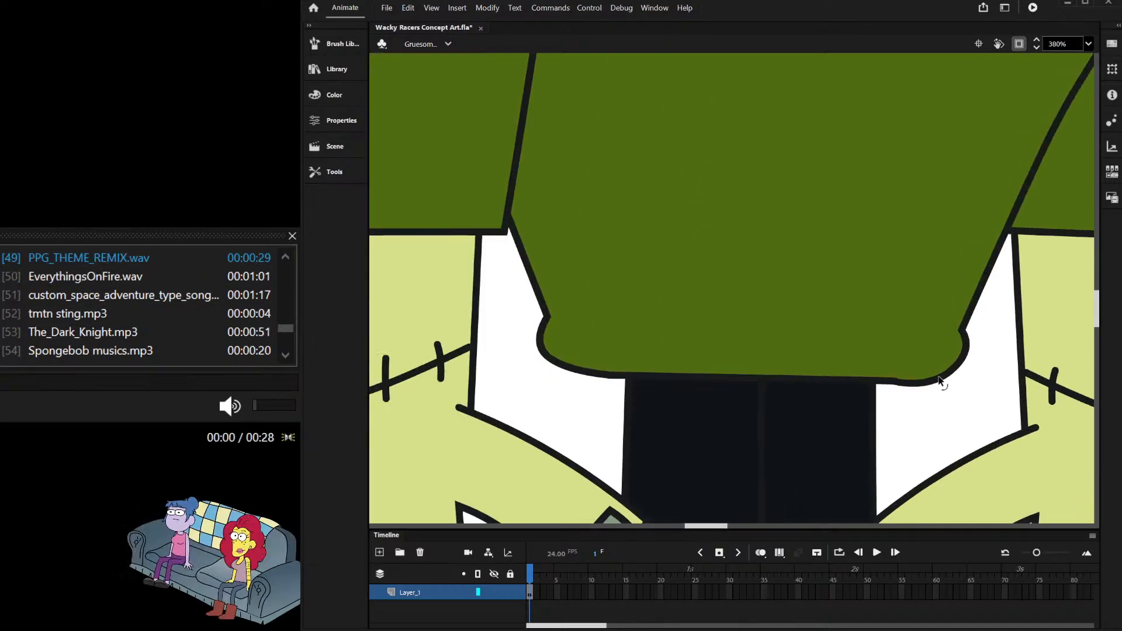
scroll(753, 267, down, 4)
scroll(752, 265, down, 2)
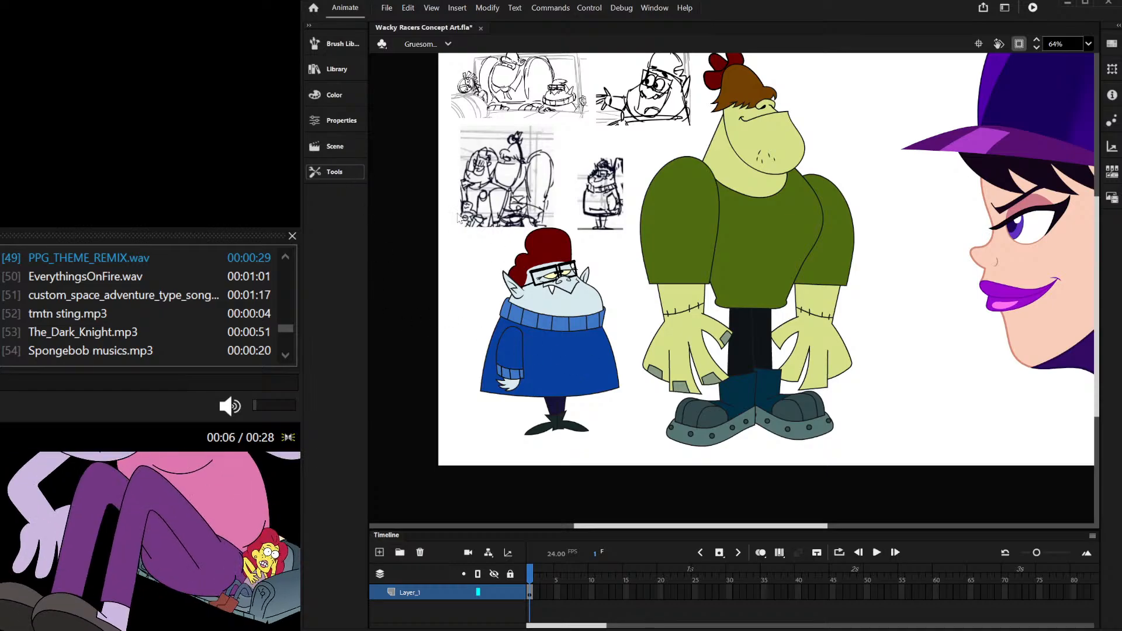
Step: Draw a brown belt rectangle with a dark outline across the waist, overlapping the hem and the top of the trousers
scroll(721, 279, up, 3)
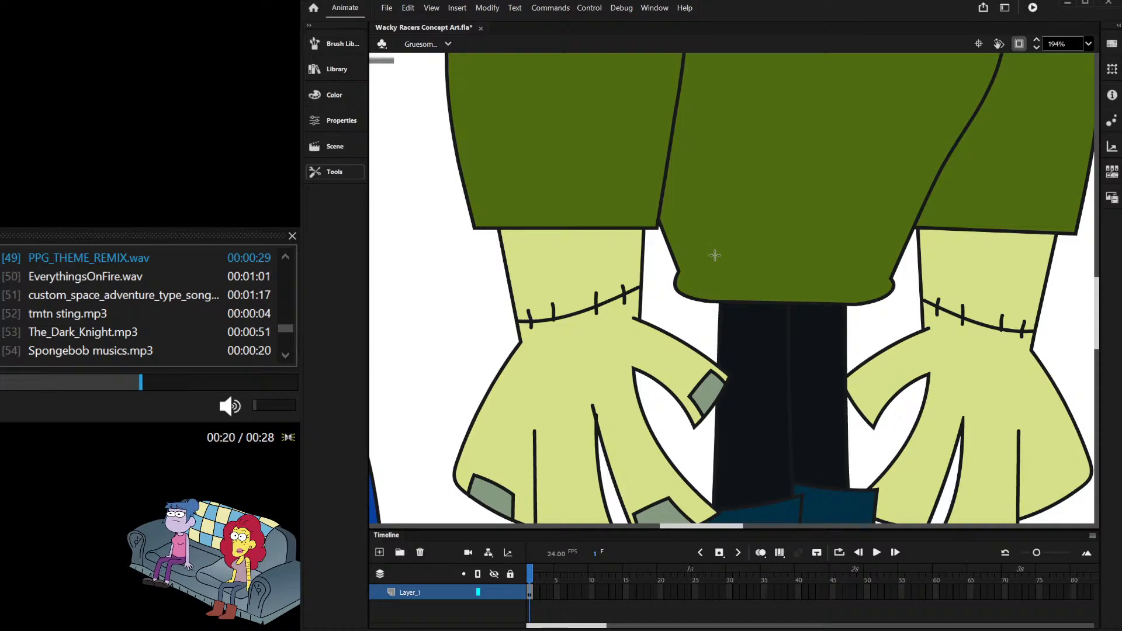
scroll(715, 256, up, 2)
mouse_move(662, 260)
mouse_down()
mouse_move(841, 322)
mouse_move(975, 336)
mouse_up()
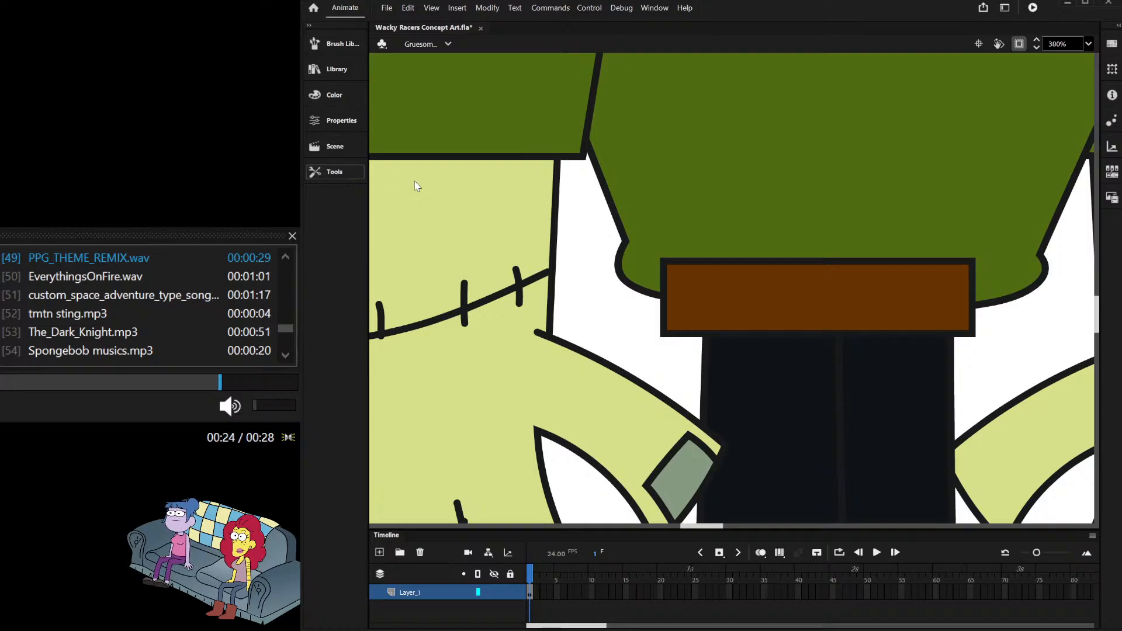
Step: Send the brown belt behind the shirt together with the legs and the right hand, keeping it in front of the trousers
click(651, 177)
scroll(667, 185, down, 6)
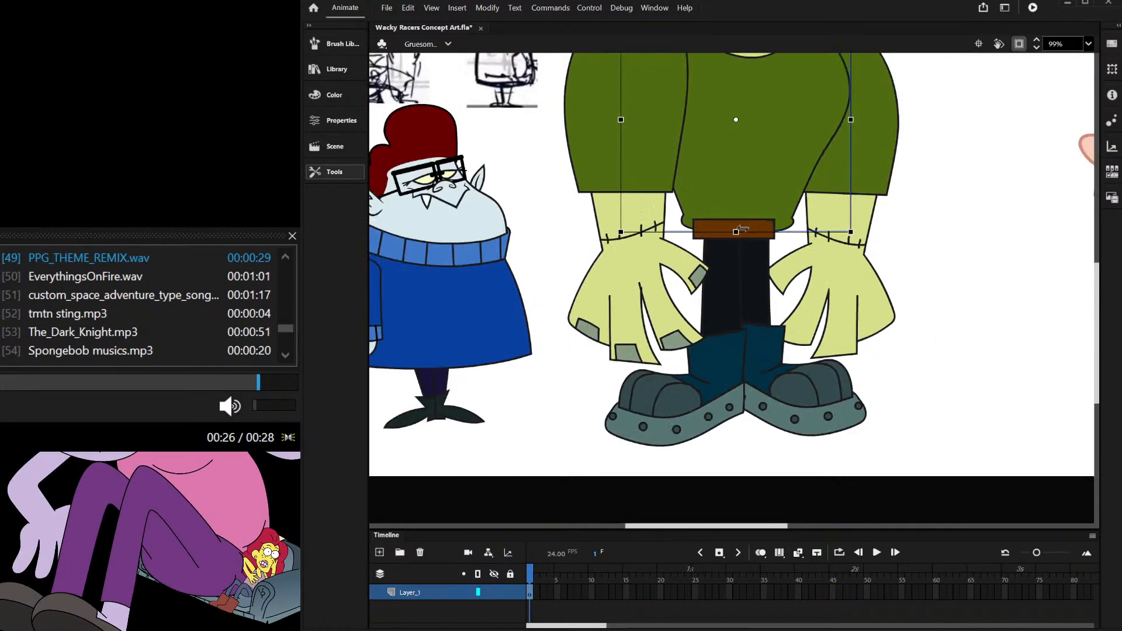
drag(712, 449, 877, 236)
key(Delete)
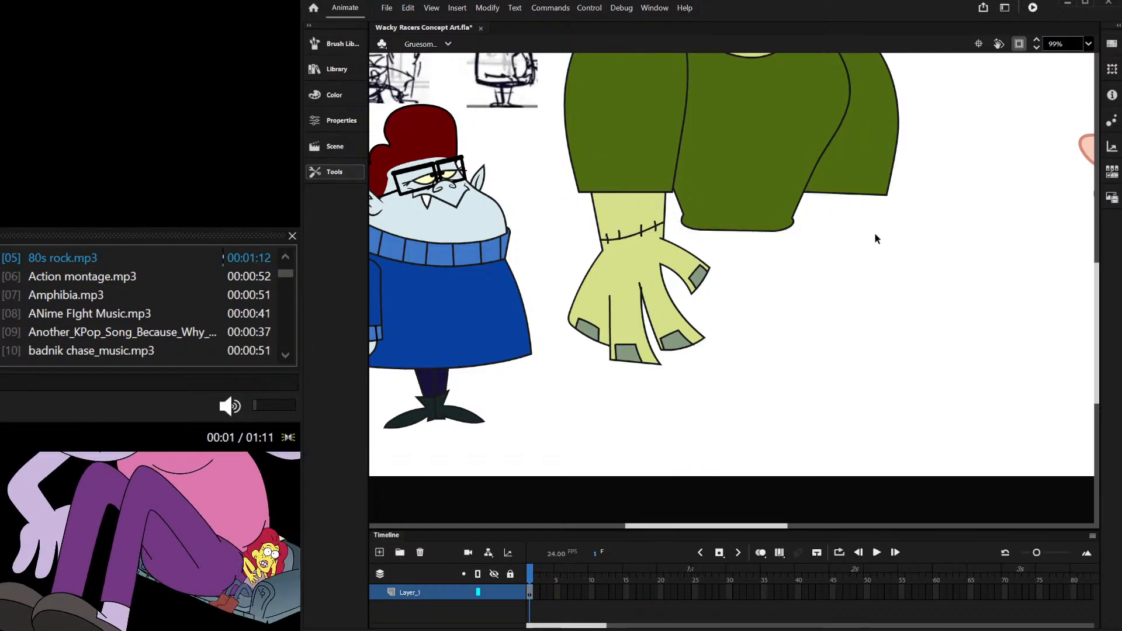
key(ctrl+z)
key(ctrl+shift+Down)
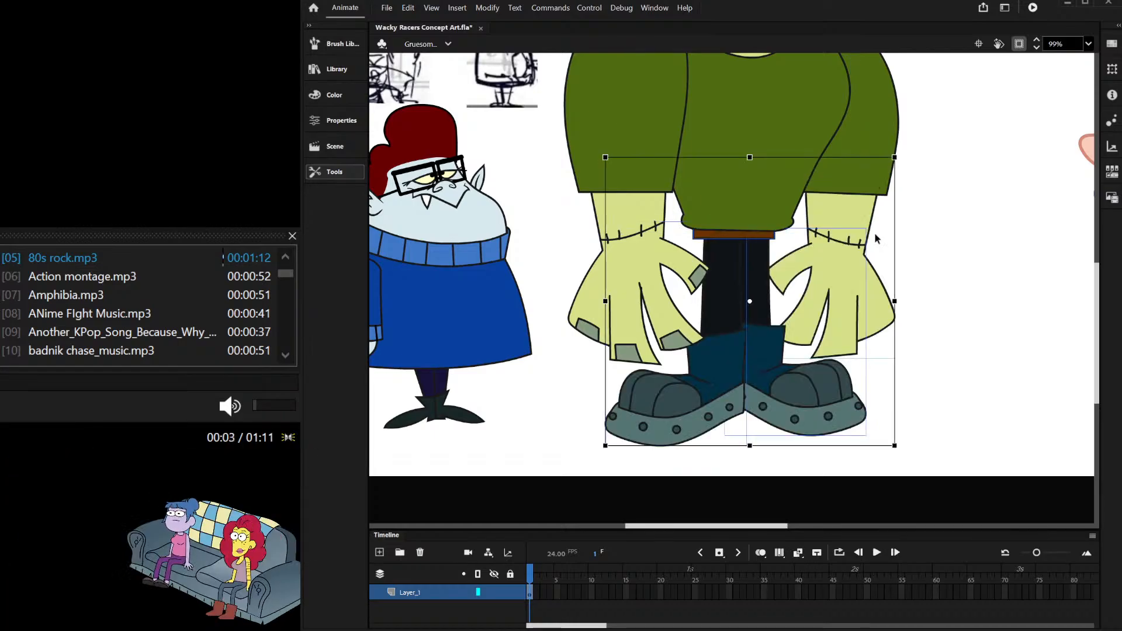
click(959, 212)
Step: Move the belt's two lower corners inward and slightly down so it narrows toward the trousers
scroll(689, 250, up, 5)
double_click(641, 254)
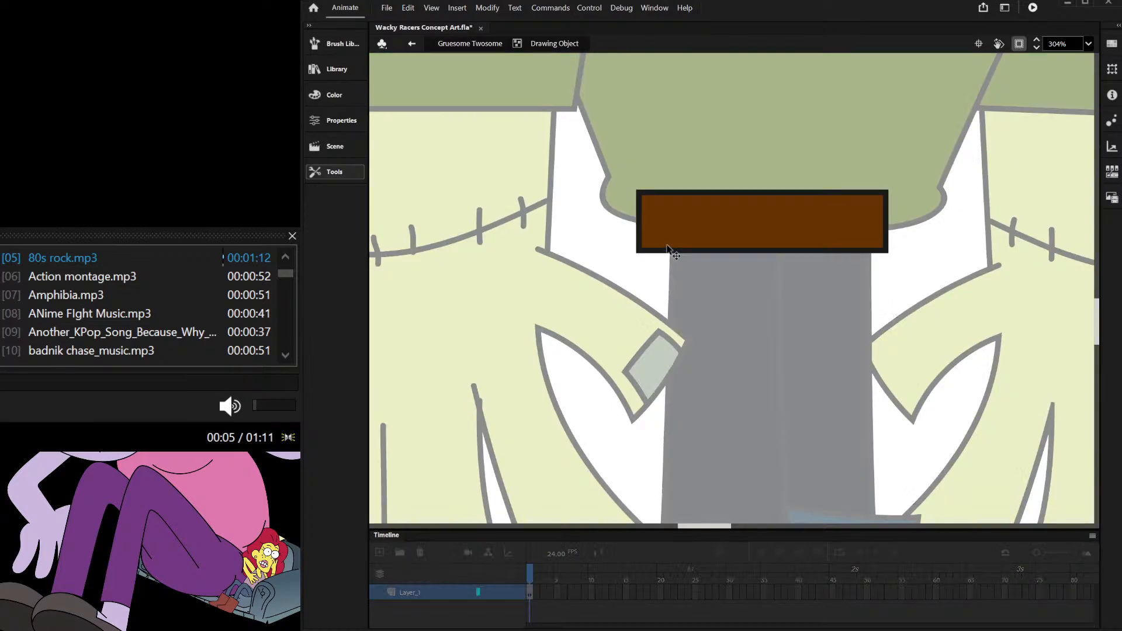
drag(641, 255, 667, 261)
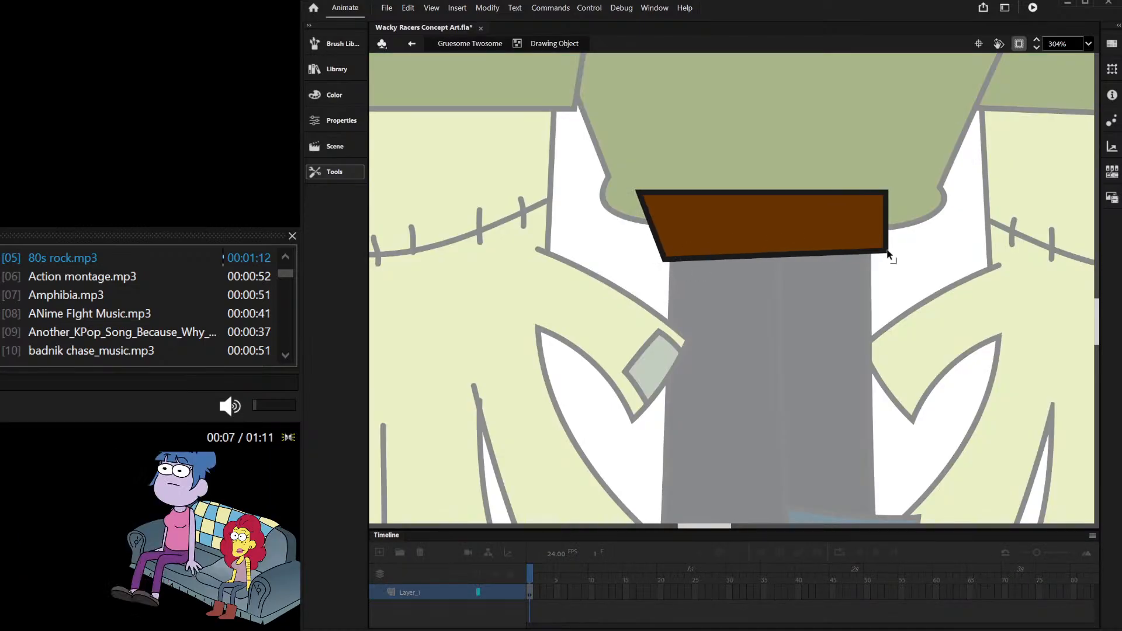
drag(887, 255, 878, 263)
double_click(917, 244)
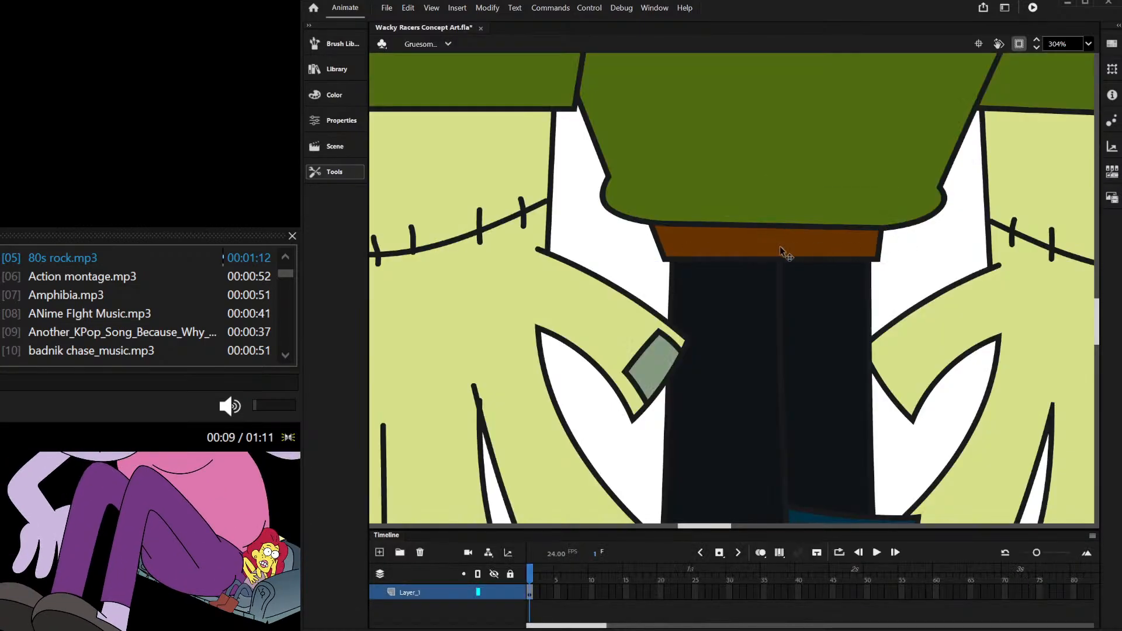
Step: Move the belt's upper right corner outward so its right side slants like the left one
scroll(780, 247, down, 3)
scroll(804, 244, up, 4)
double_click(808, 242)
drag(883, 186, 899, 187)
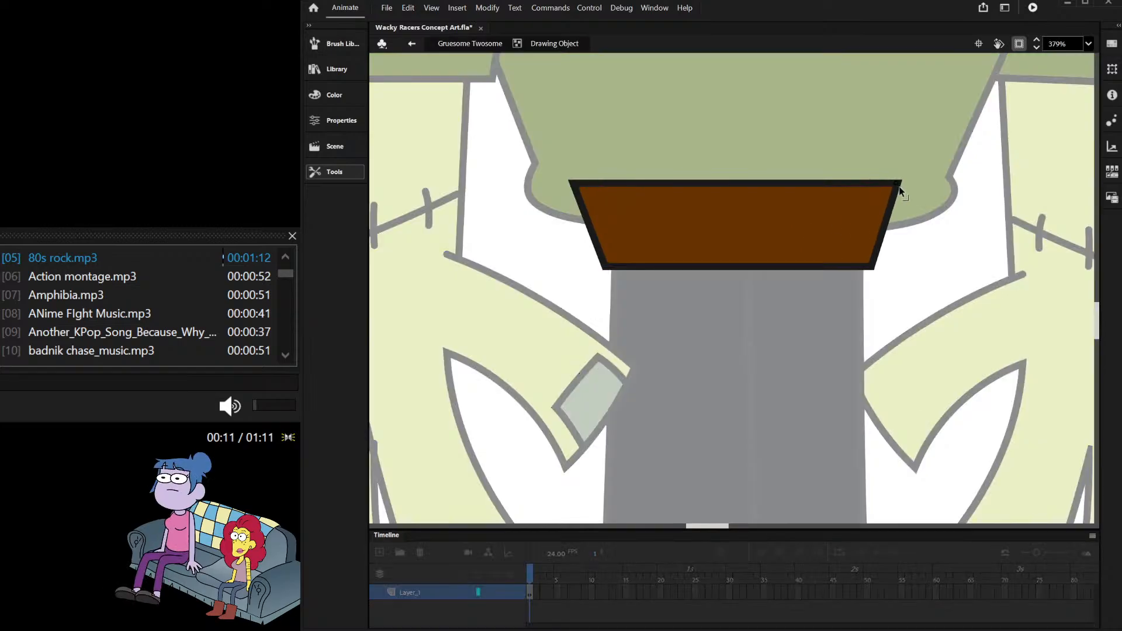
double_click(934, 244)
scroll(907, 240, down, 8)
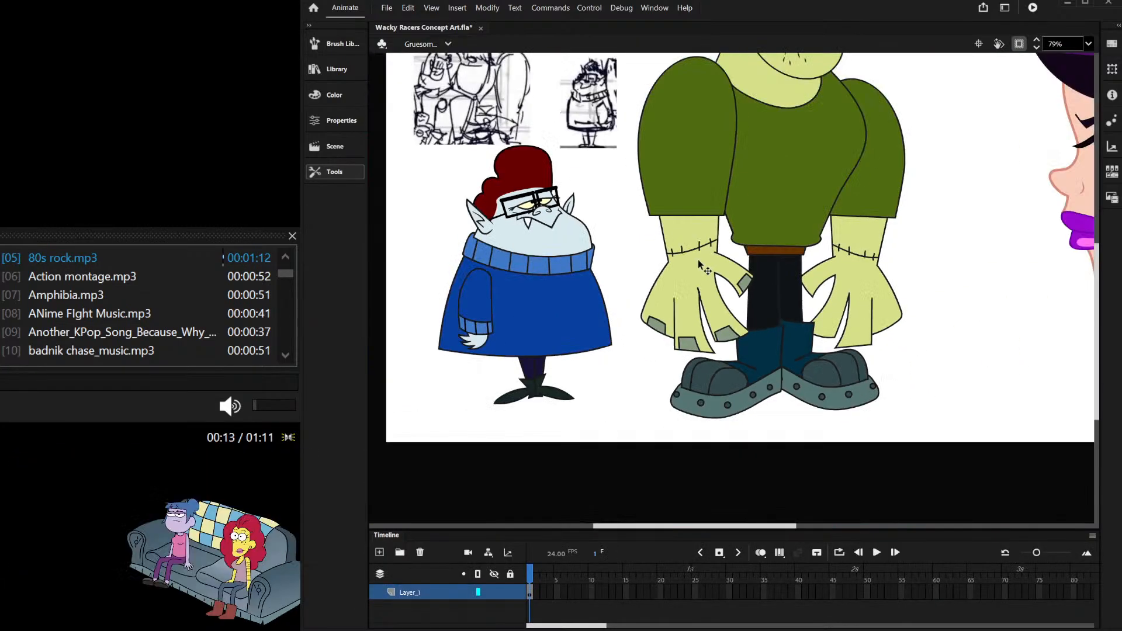
Step: Shift the belt slightly lower on the waist so that more of it shows beneath the shirt's hem
scroll(741, 244, up, 9)
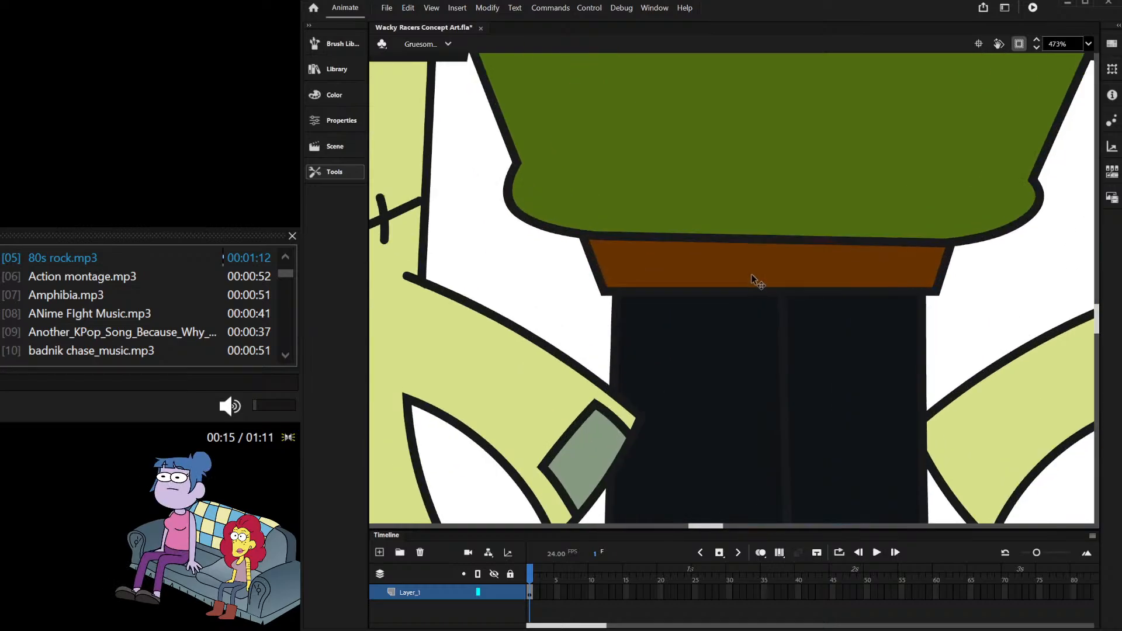
click(755, 299)
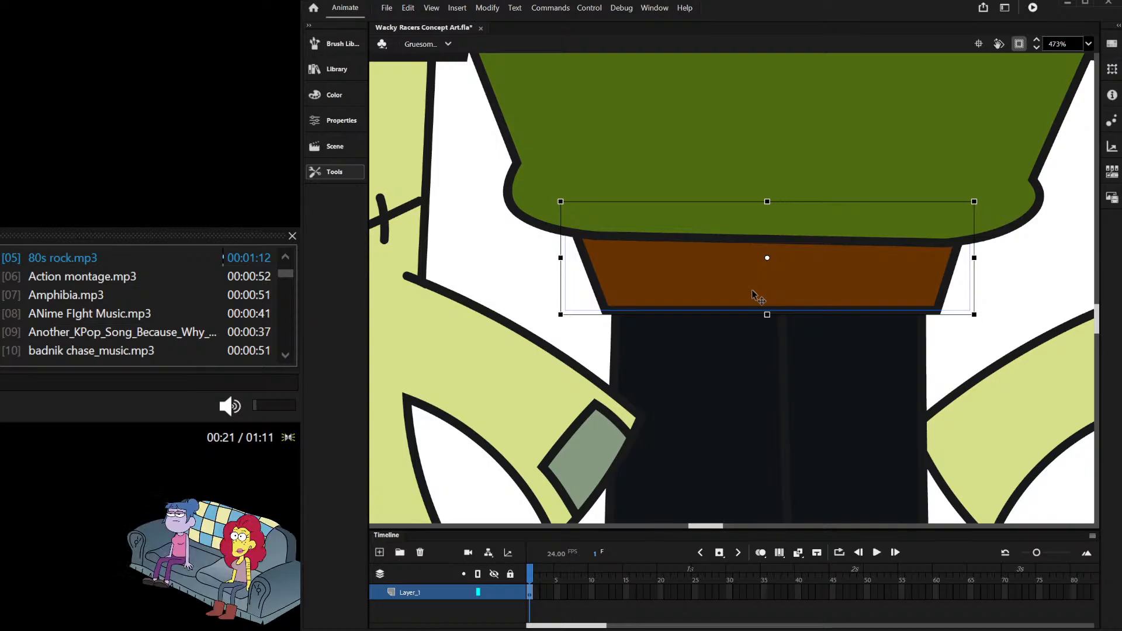
scroll(644, 300, down, 7)
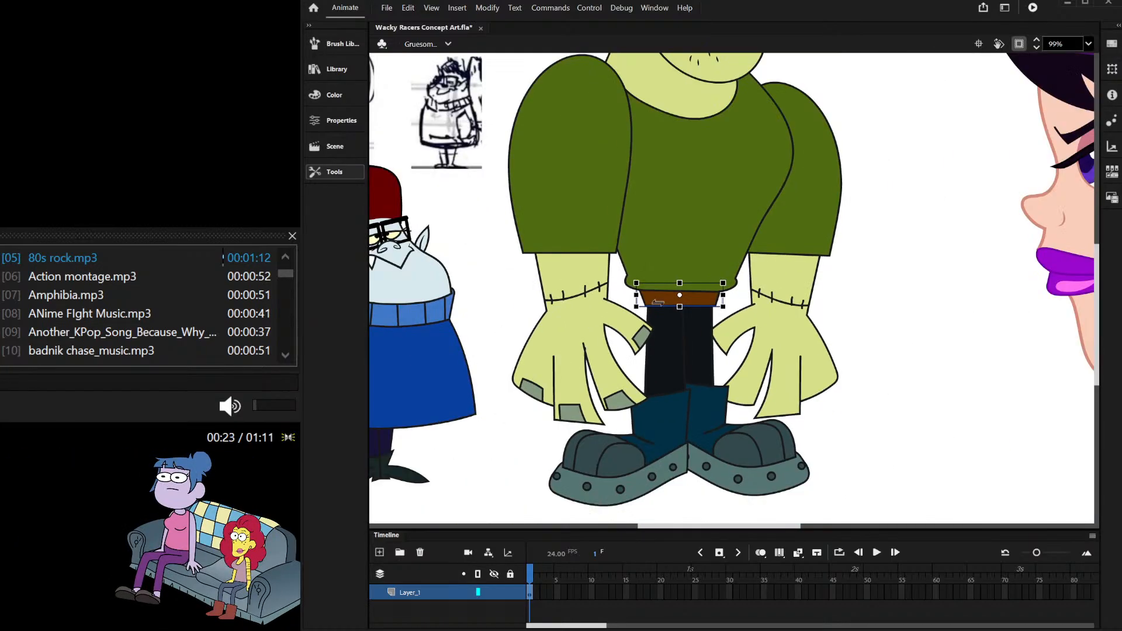
scroll(658, 302, down, 5)
scroll(594, 266, up, 2)
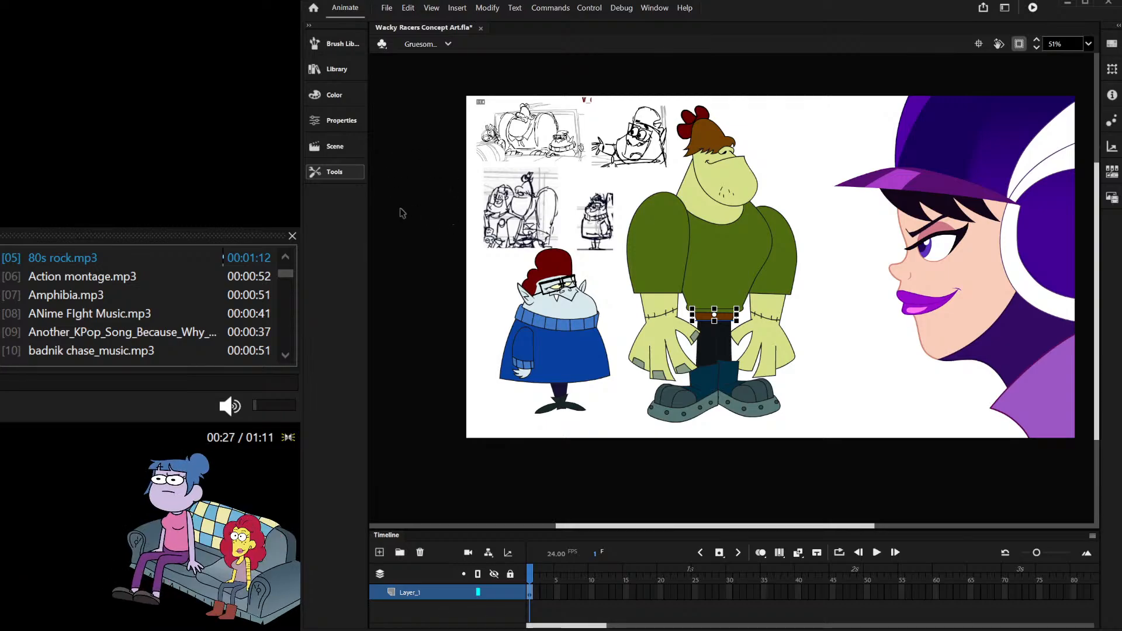
scroll(697, 304, up, 5)
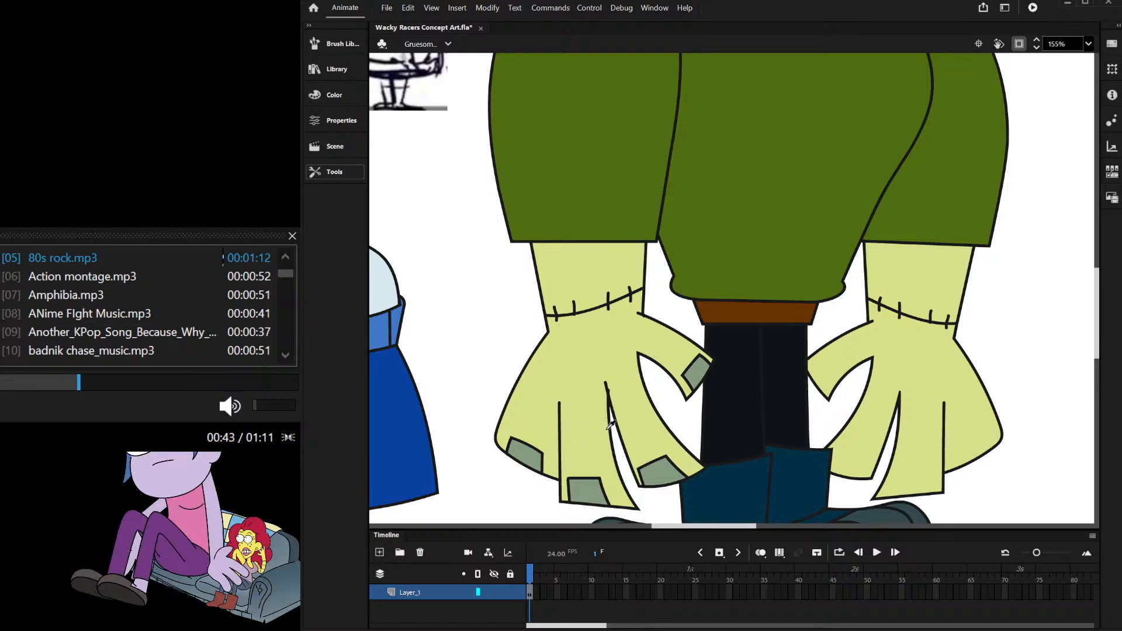
scroll(741, 302, up, 5)
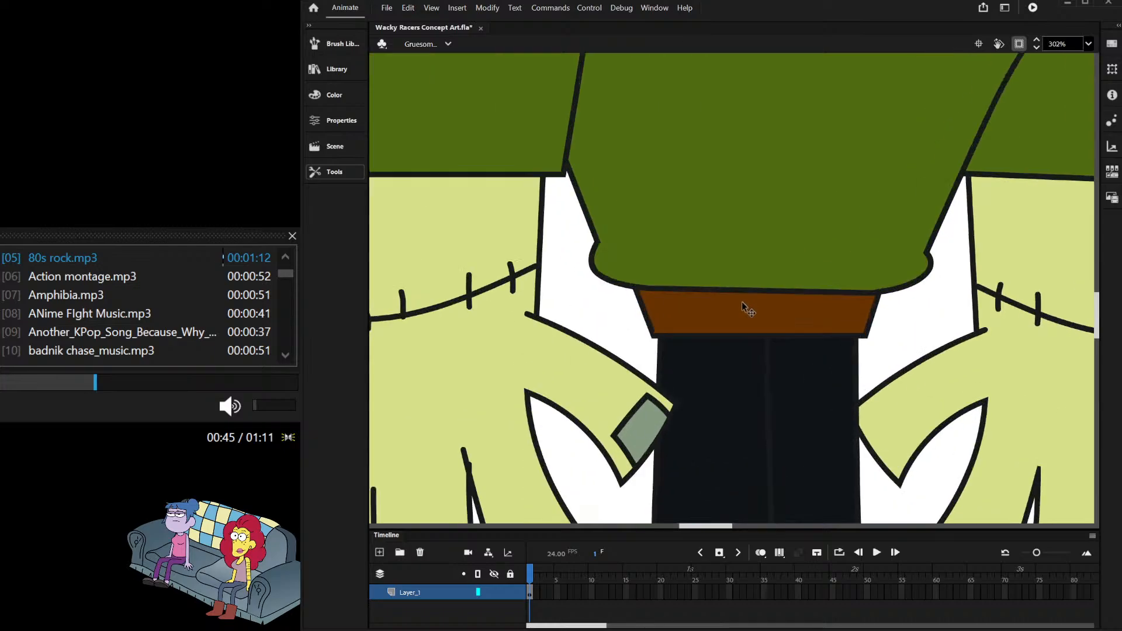
Step: Draw a yellow, dark-outlined rectangular buckle at the middle of the brown belt and place a smaller copy centred inside it
drag(731, 276, 829, 345)
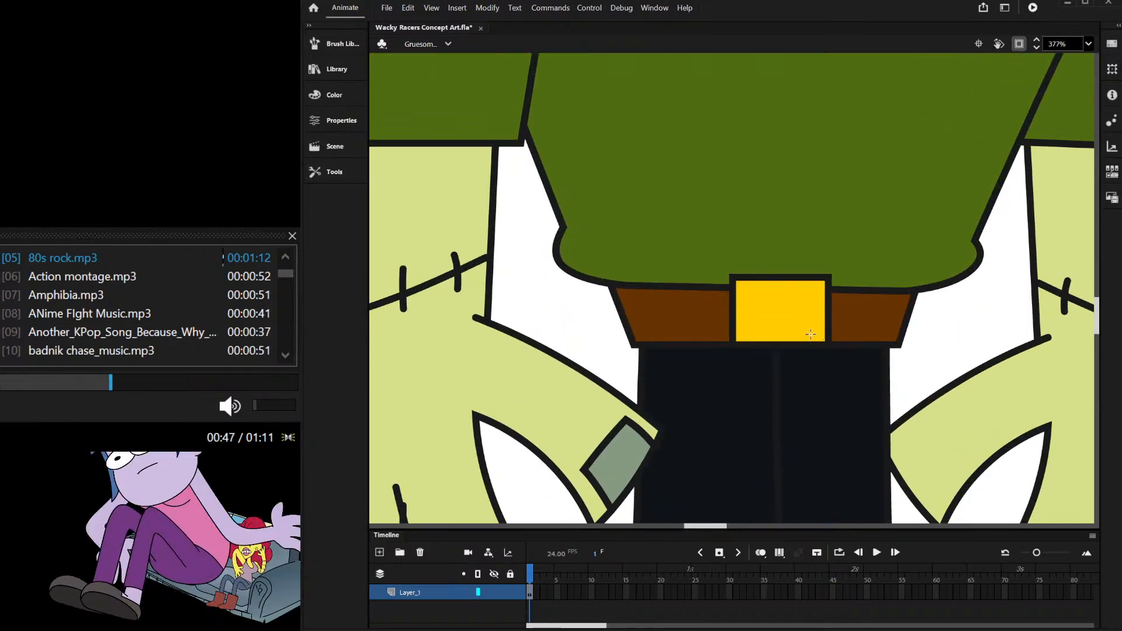
click(789, 283)
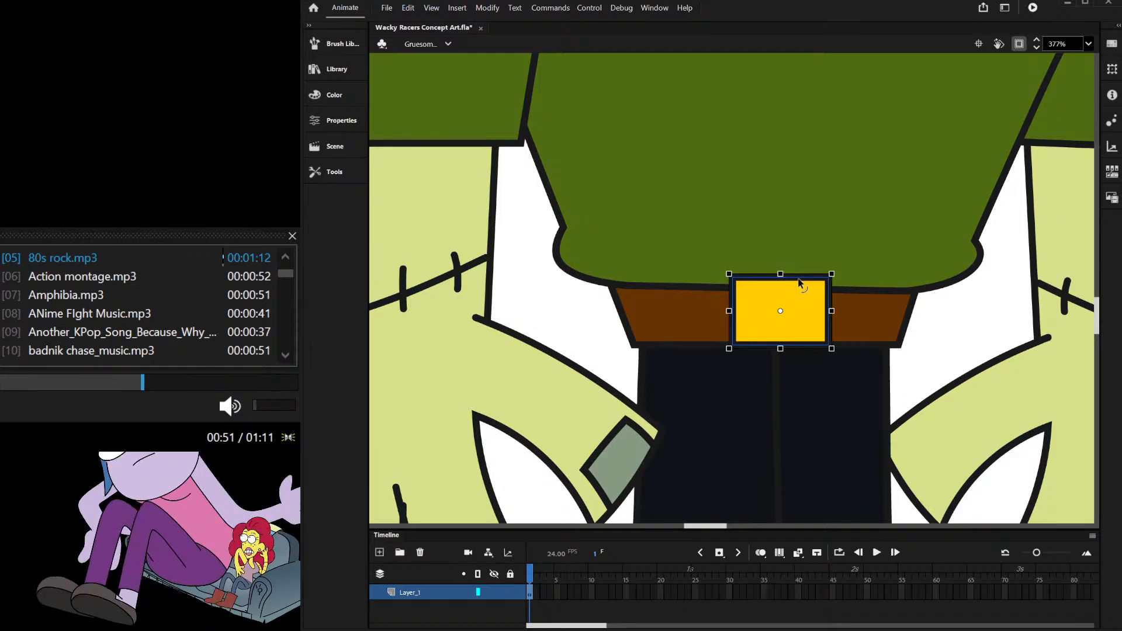
scroll(836, 280, up, 3)
drag(827, 268, 793, 298)
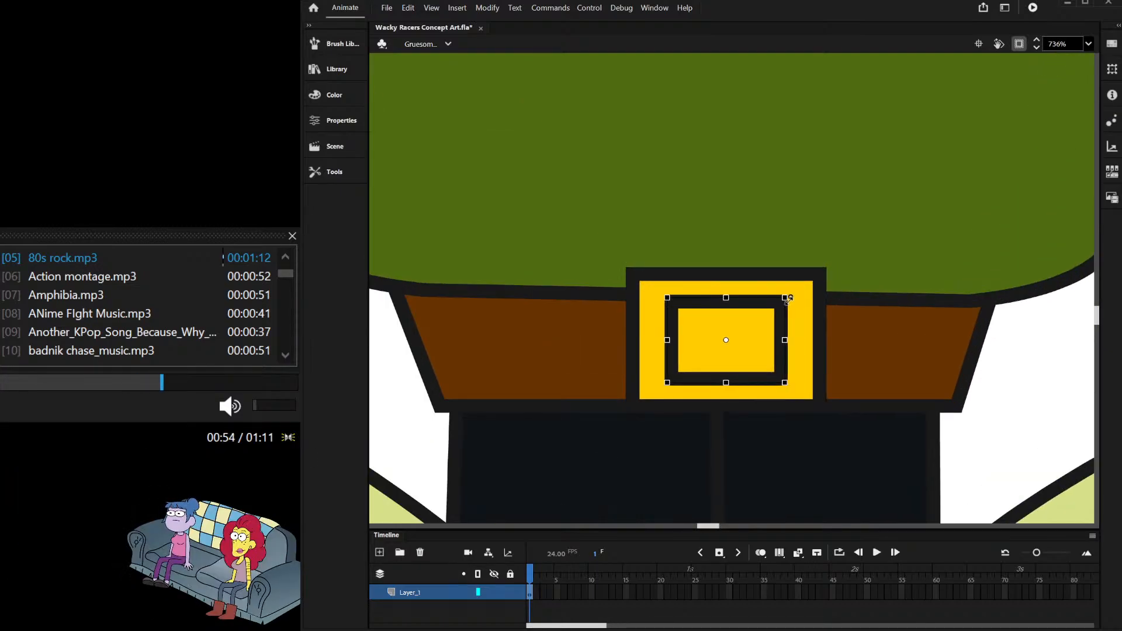
click(646, 291)
key(Delete)
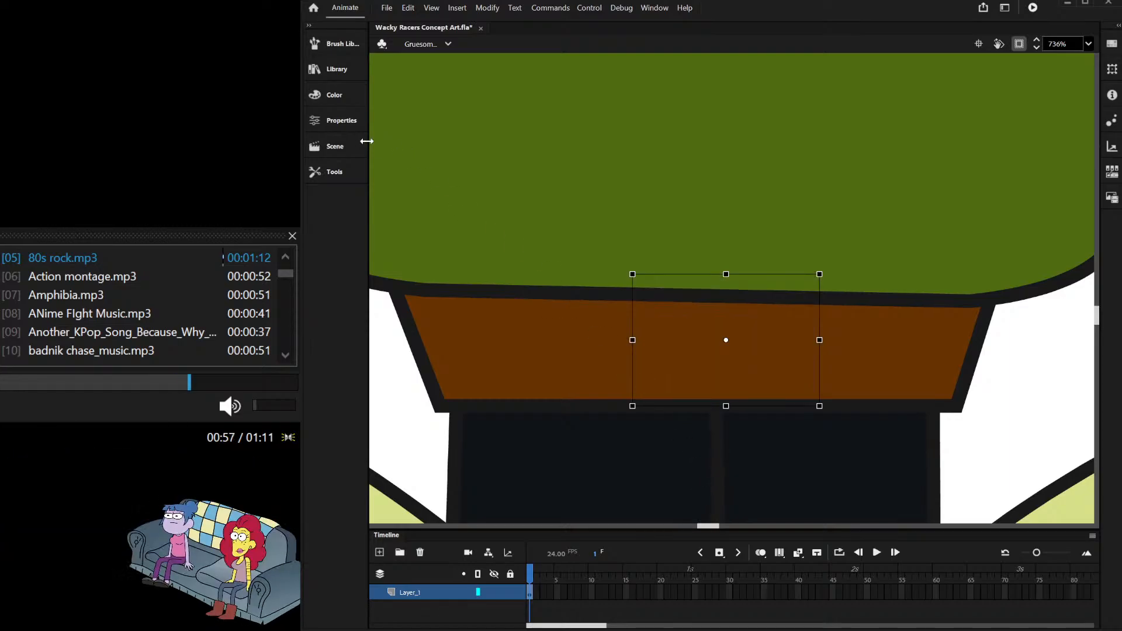
key(ctrl+z)
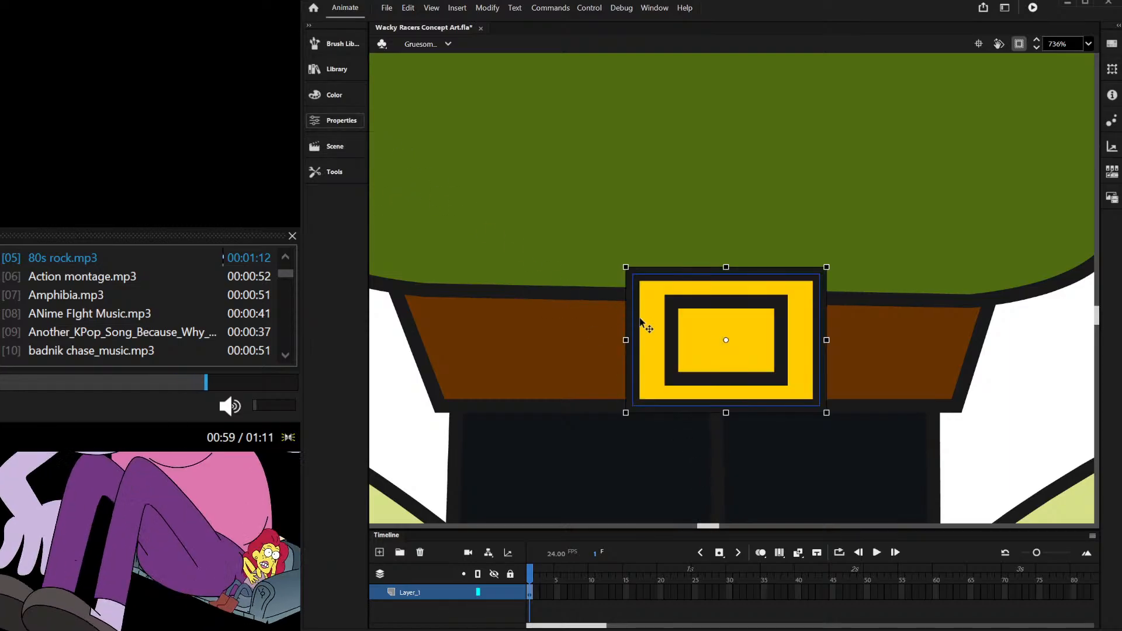
Step: Delete the yellow fill within the buckle's inner frame so the brown belt shows through
double_click(720, 311)
click(720, 319)
key(Delete)
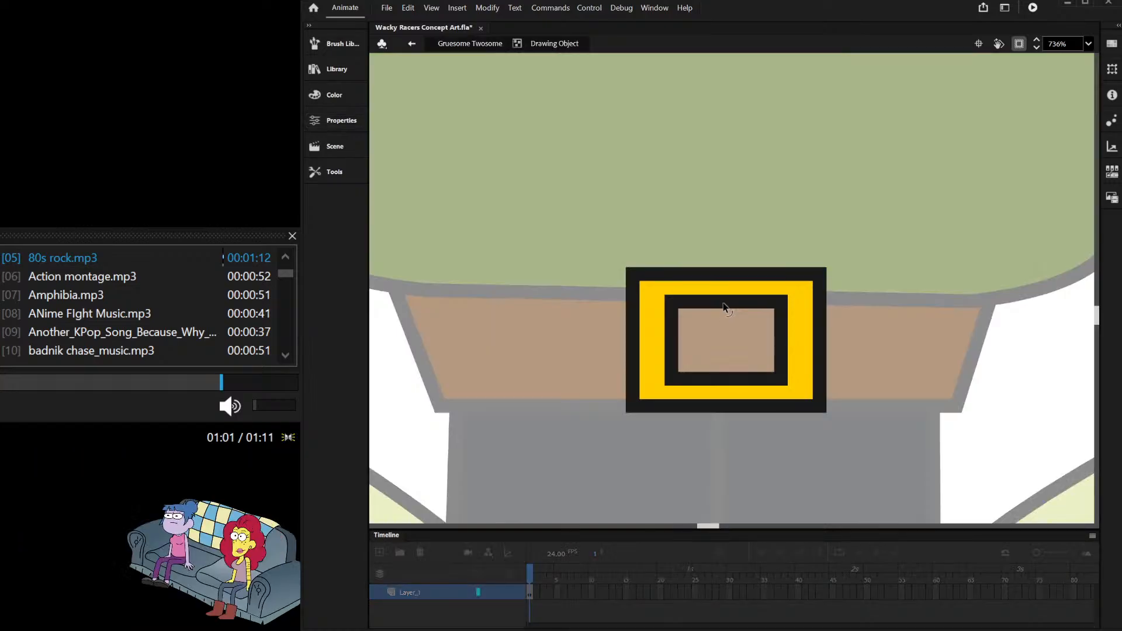
double_click(732, 213)
Step: Shift the finished buckle slightly to the right along the belt
scroll(732, 251, down, 8)
scroll(798, 294, up, 10)
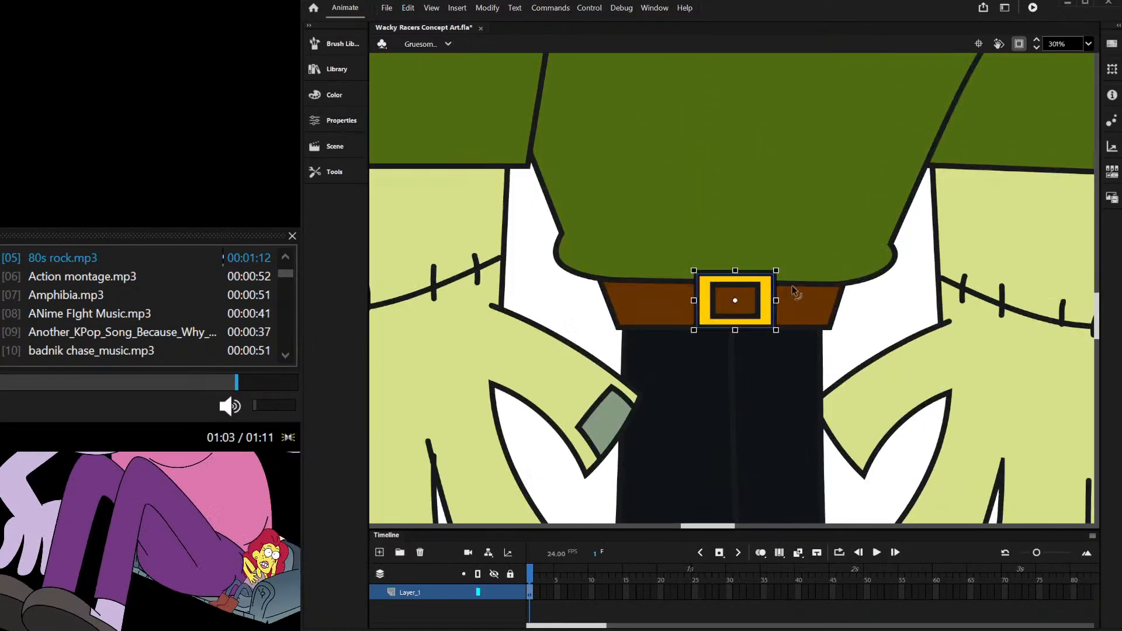
scroll(731, 328, down, 10)
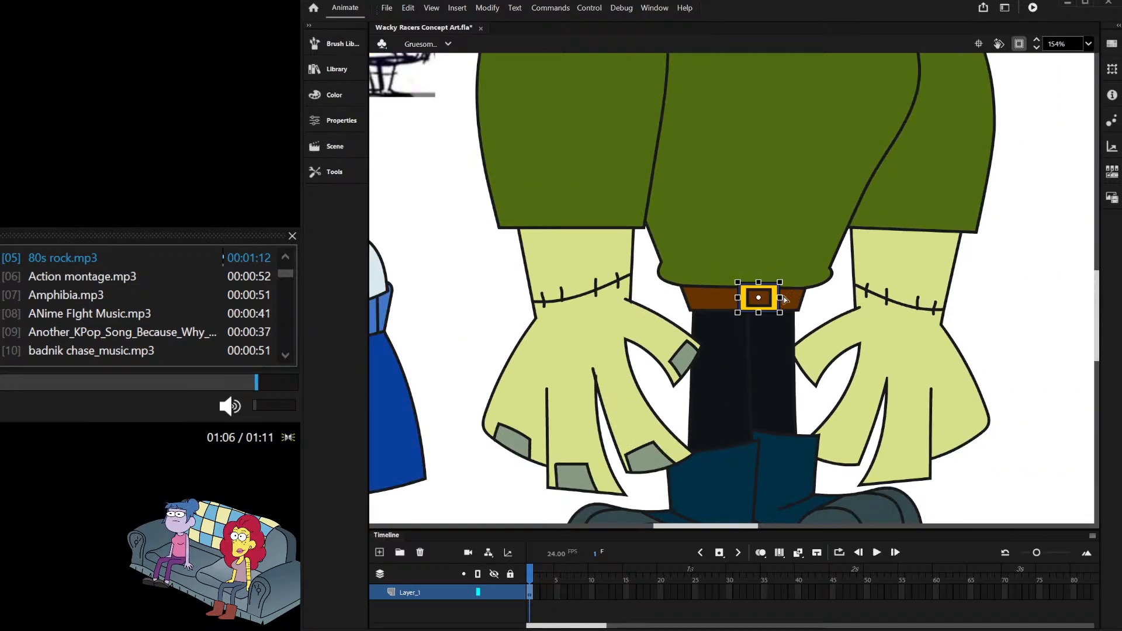
scroll(771, 296, up, 5)
drag(774, 285, 766, 284)
scroll(795, 301, down, 3)
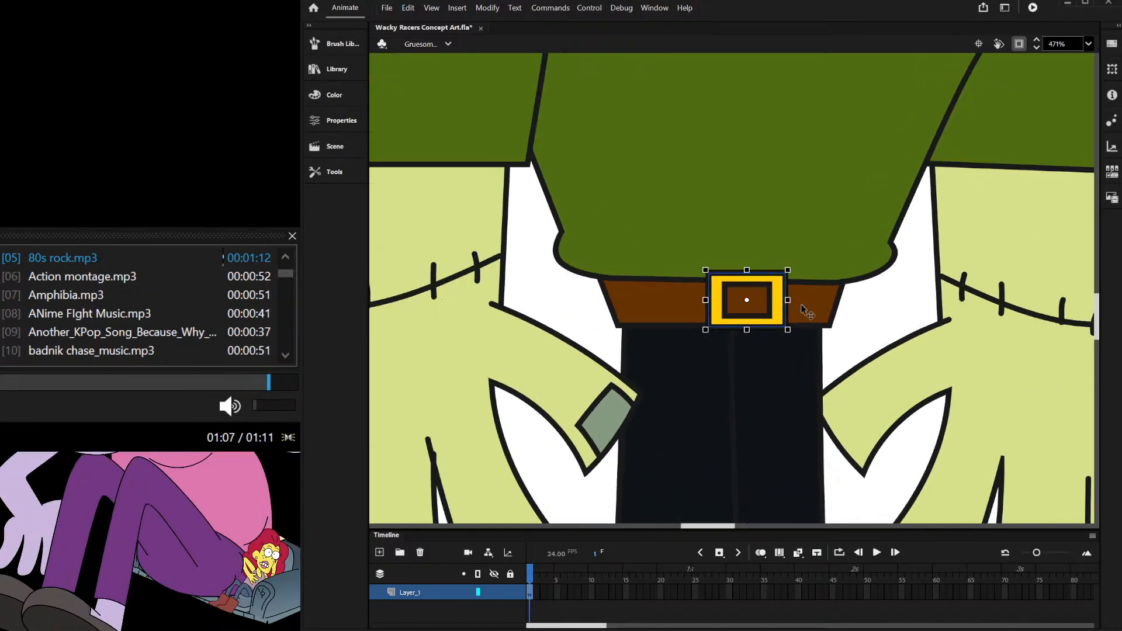
click(830, 298)
scroll(830, 299, down, 5)
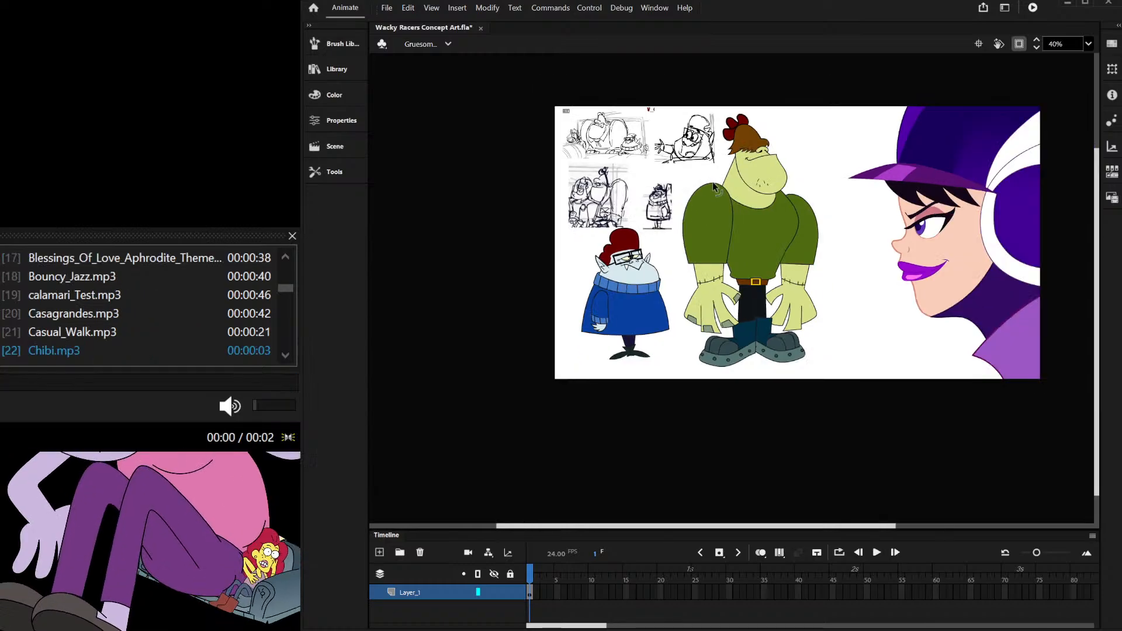
Step: Draw a green, dark-outlined rectangle over the tall monster's left-hand wrist as a sleeve cuff overlapping the sleeve's end
scroll(711, 300, up, 2)
scroll(710, 300, up, 1)
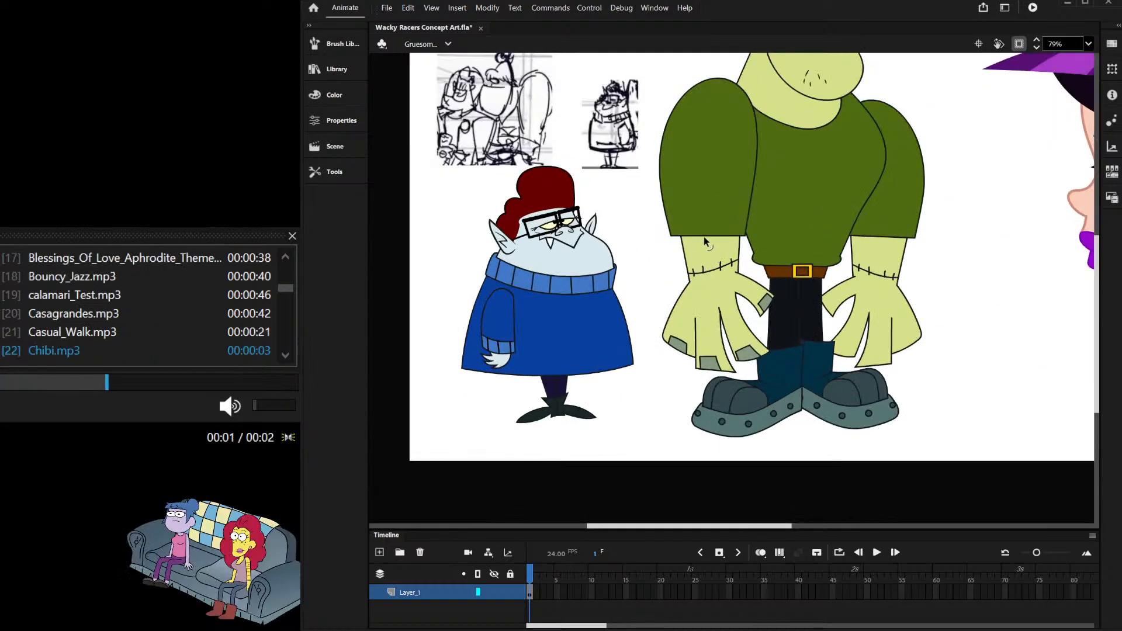
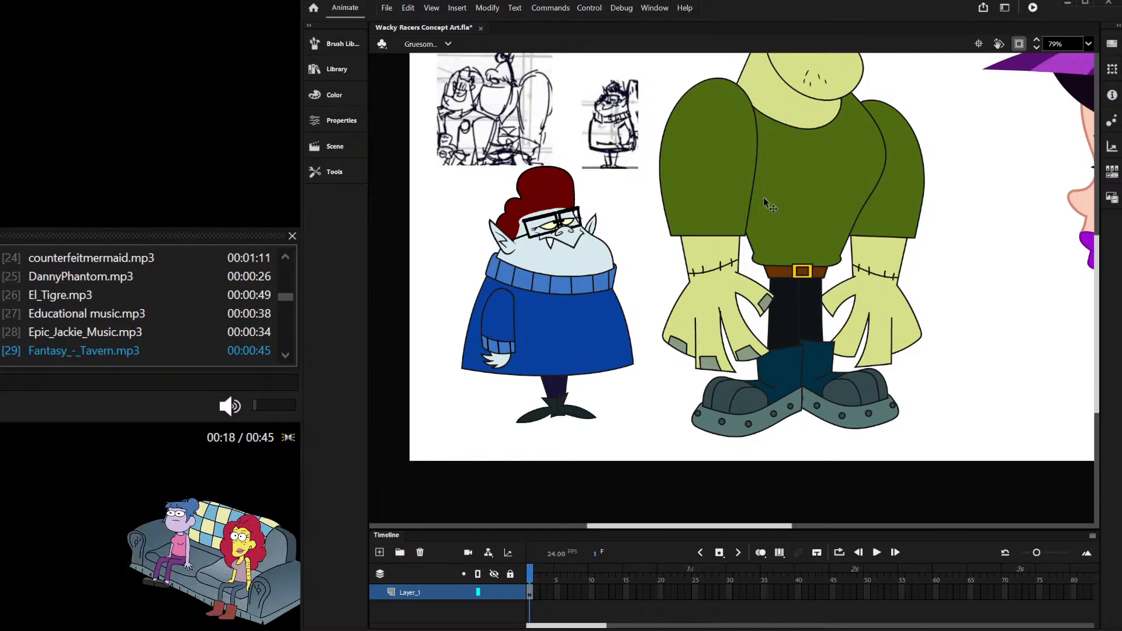
scroll(770, 228, up, 4)
scroll(782, 226, down, 6)
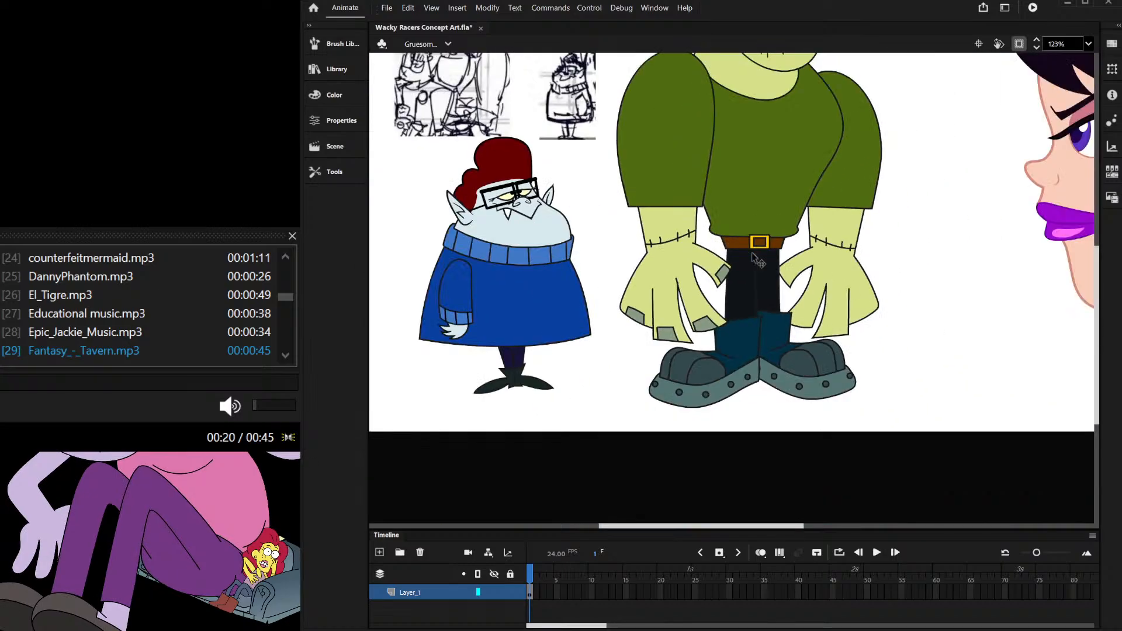
scroll(735, 186, up, 1)
scroll(690, 201, up, 3)
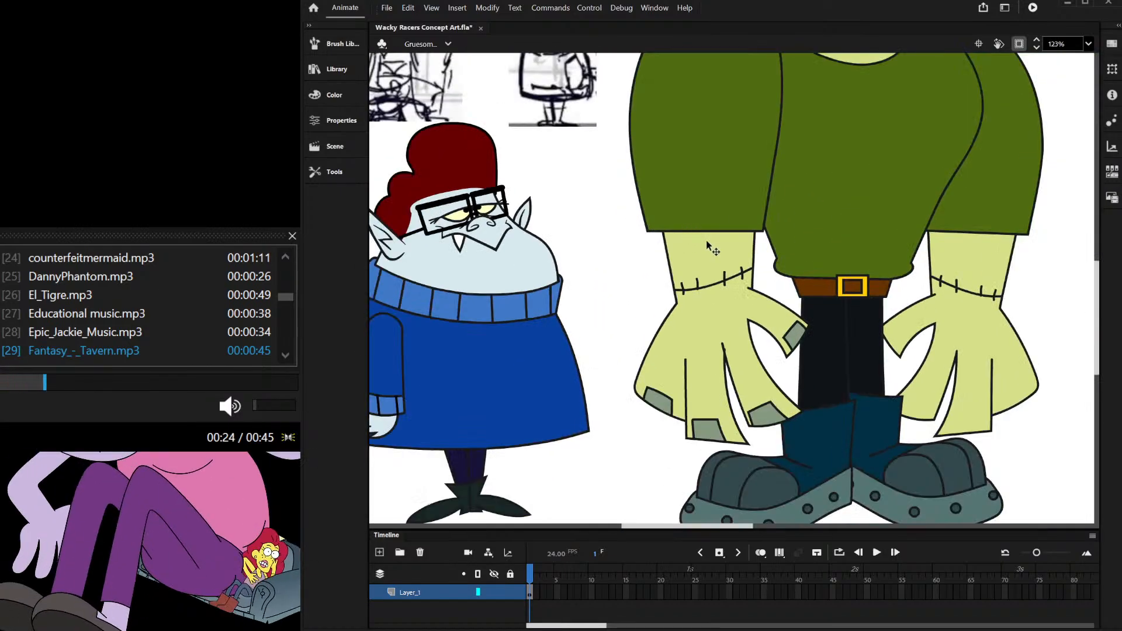
scroll(701, 245, up, 3)
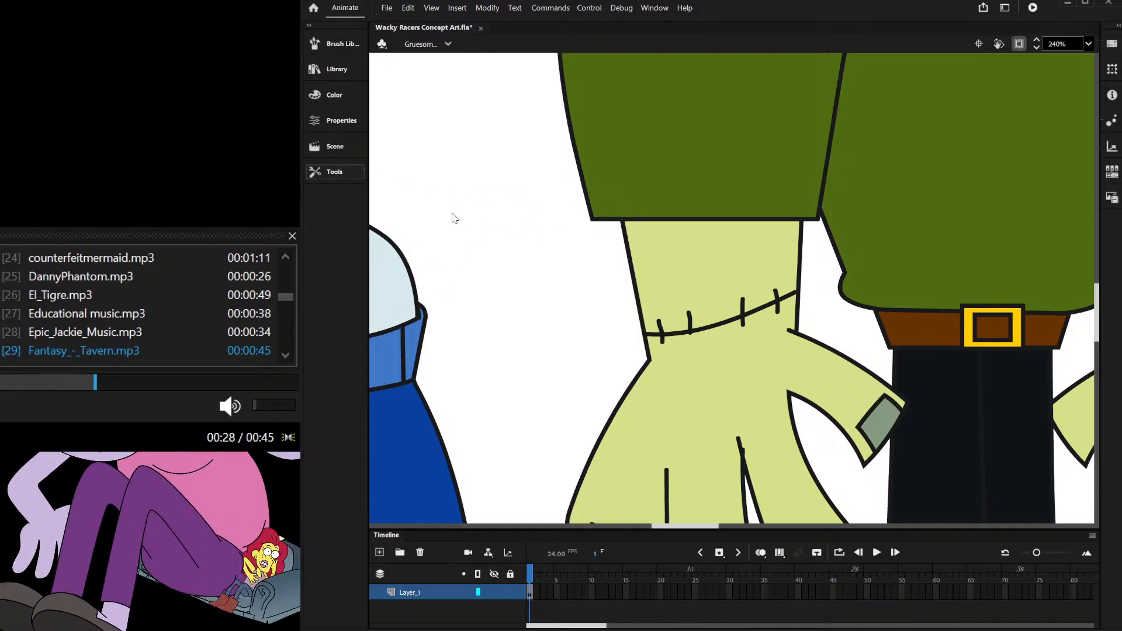
drag(614, 181, 807, 280)
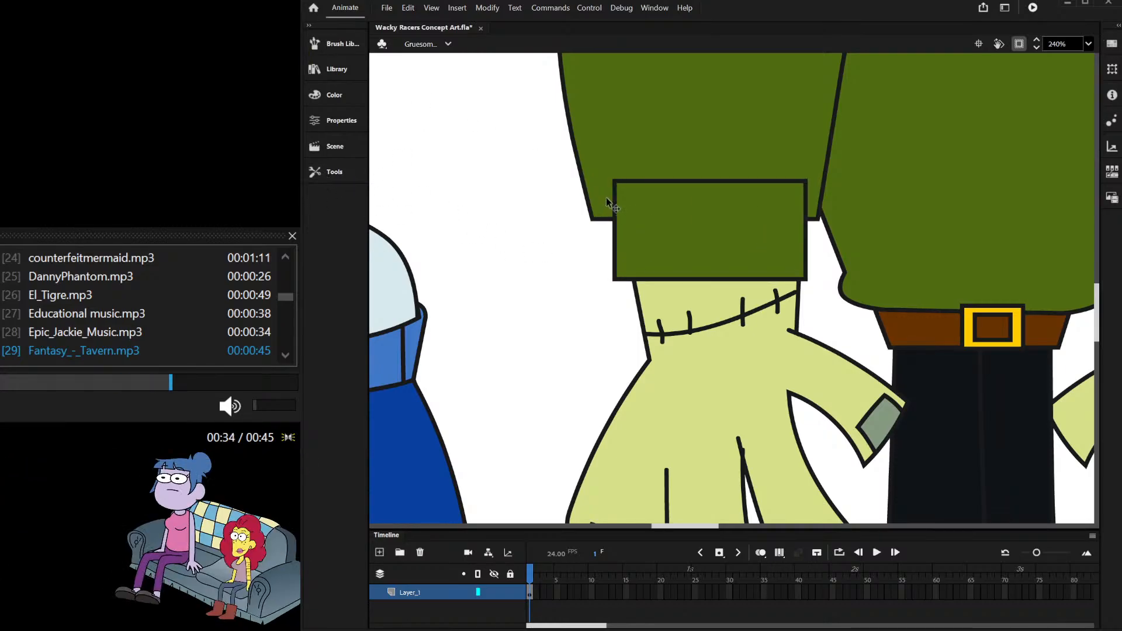
Step: Lower the cuff's two upper corners to just above the sleeve's hem and bow its upper edge upward
scroll(605, 197, up, 1)
drag(612, 177, 609, 215)
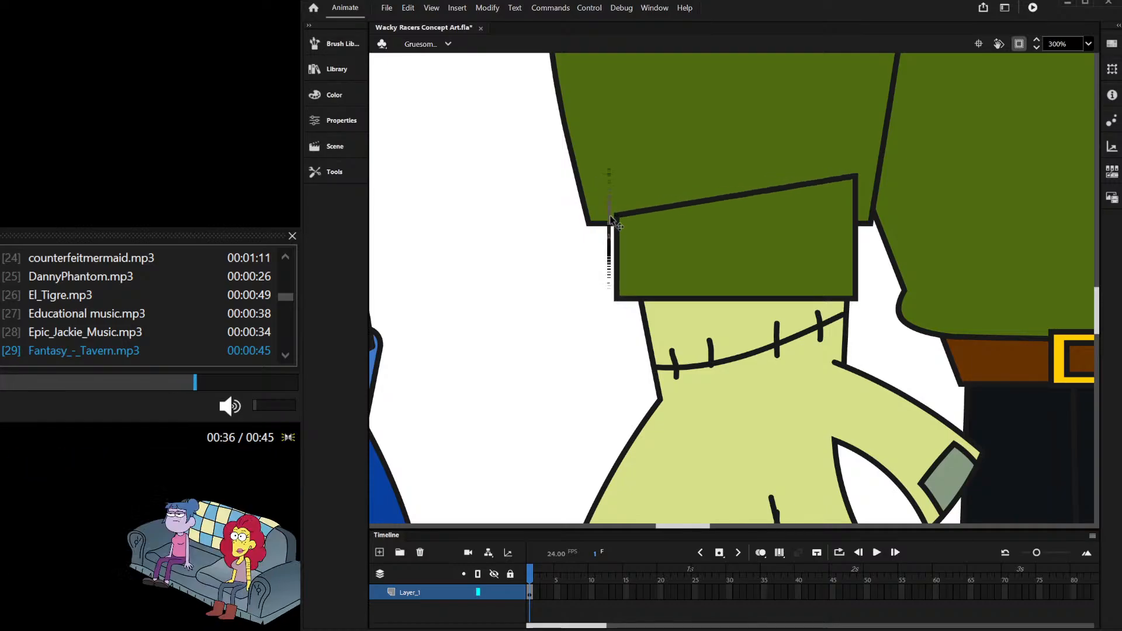
drag(851, 178, 845, 216)
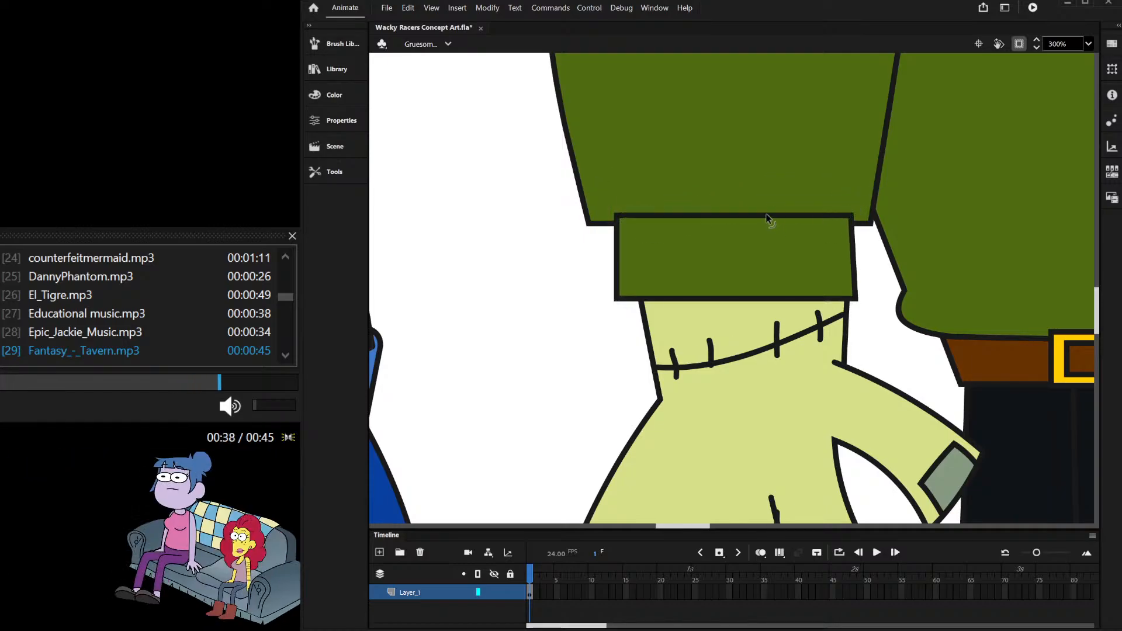
scroll(589, 287, down, 3)
scroll(587, 281, up, 5)
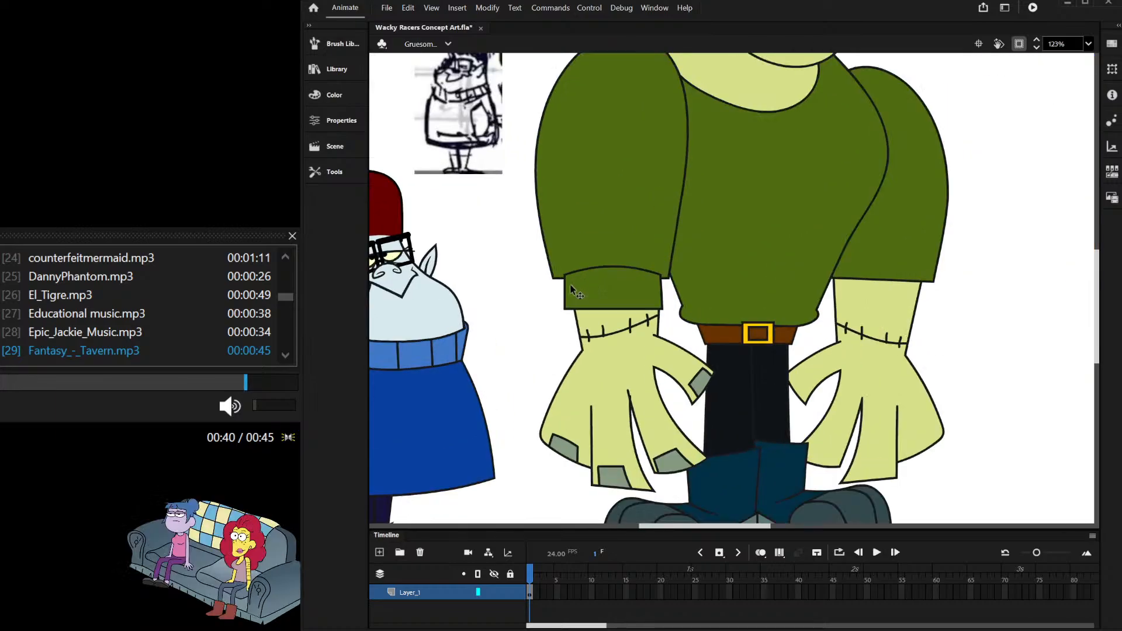
Step: Slant the cuff's sides to follow the forearm and bow its lower edge upward over the wrist
drag(560, 337, 575, 354)
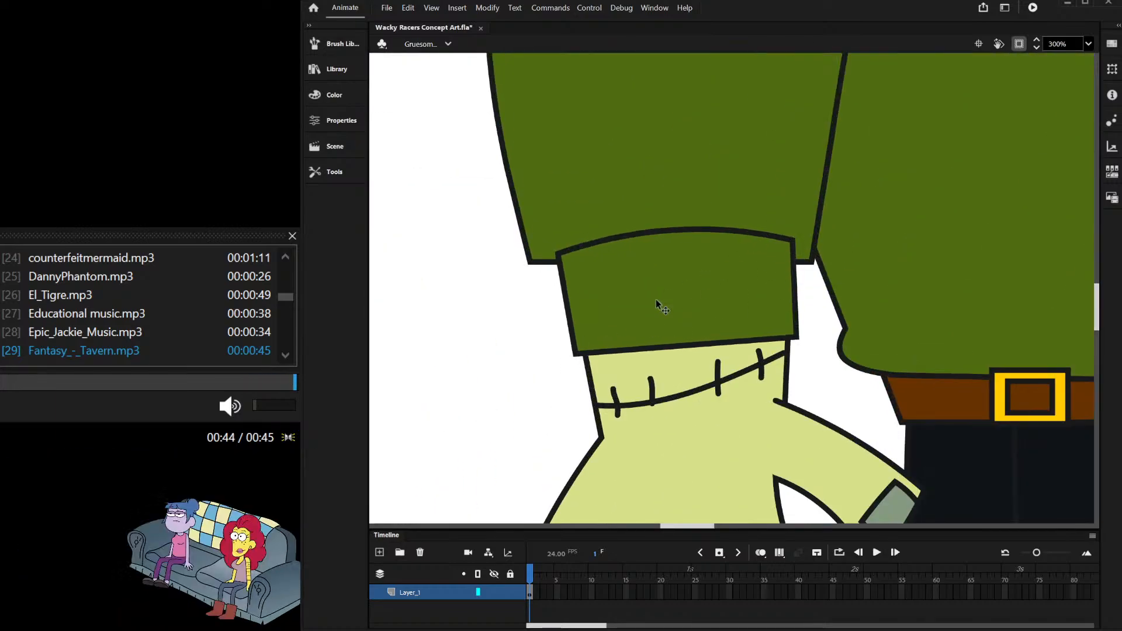
scroll(656, 300, down, 6)
scroll(633, 278, up, 4)
scroll(665, 313, up, 2)
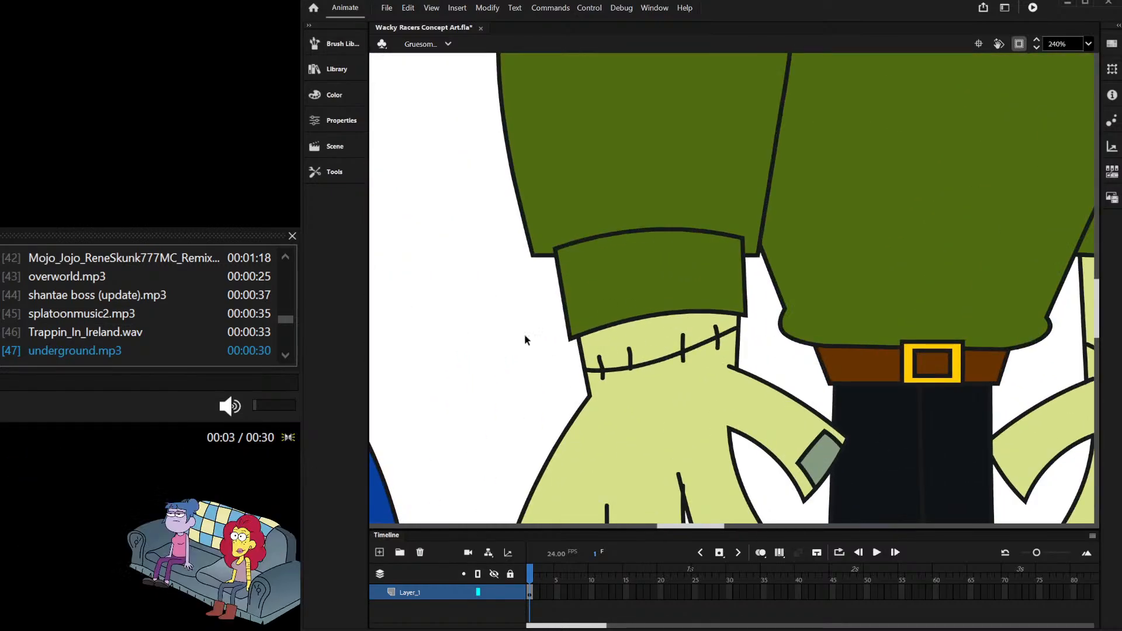
scroll(585, 311, down, 6)
scroll(569, 325, up, 5)
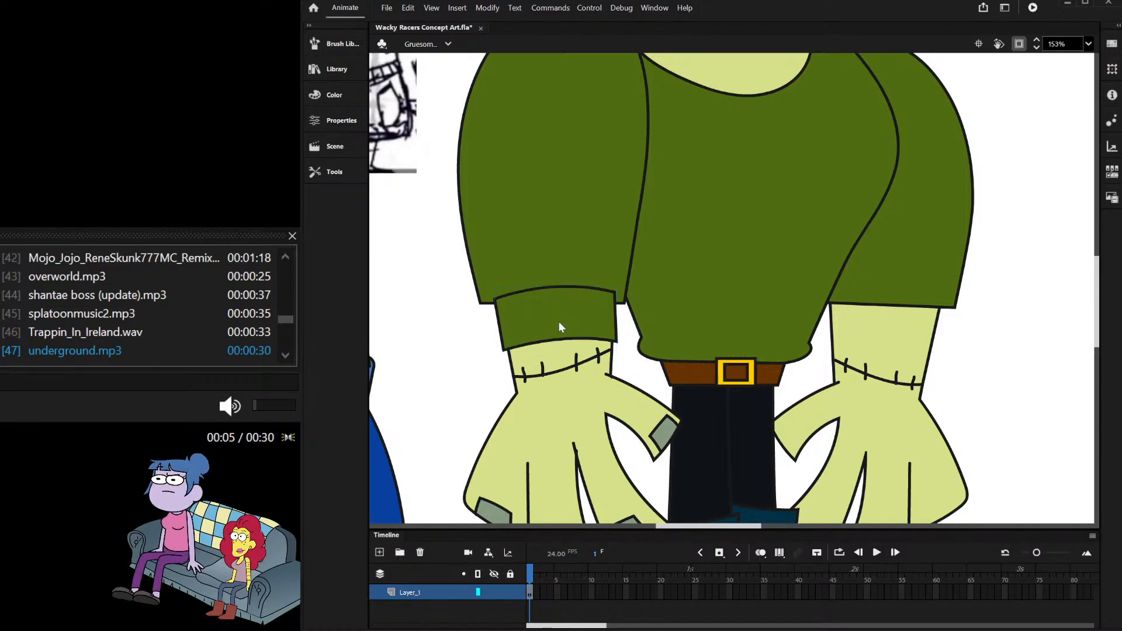
Step: Paste a copy of the cuff and fit it, mirrored, onto the end of the monster's other sleeve
key(ctrl+shift+v)
drag(527, 297, 869, 301)
scroll(920, 301, down, 2)
drag(965, 311, 864, 364)
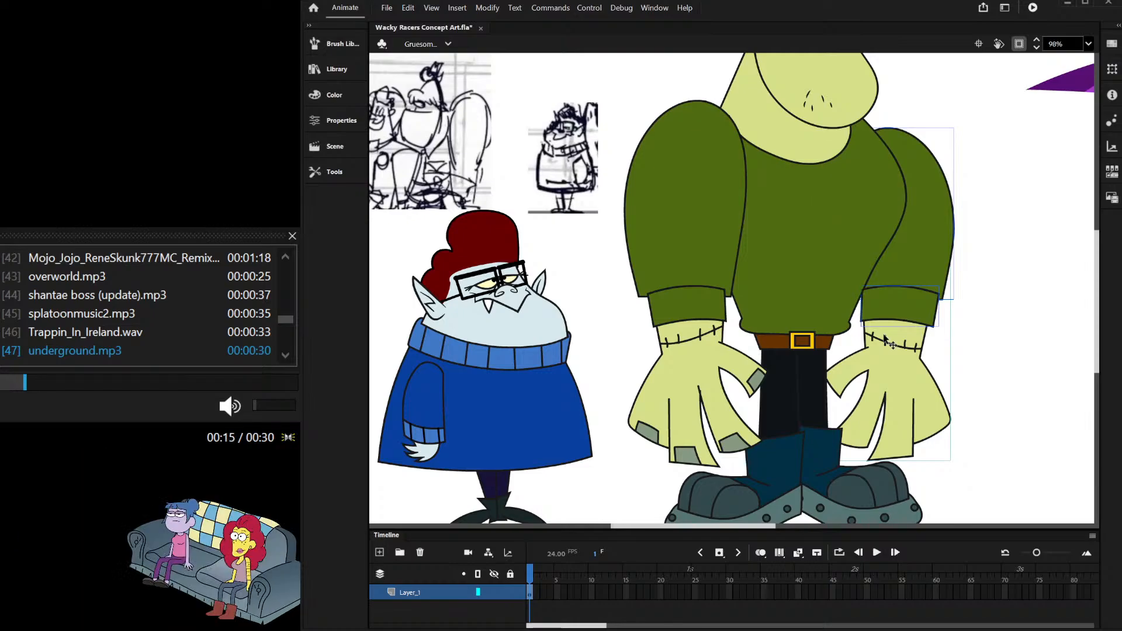
Step: Show the artwork outside the stage and examine the earlier monster design with its striped shirt, torn sleeves and patches
scroll(903, 263, down, 3)
scroll(646, 188, down, 2)
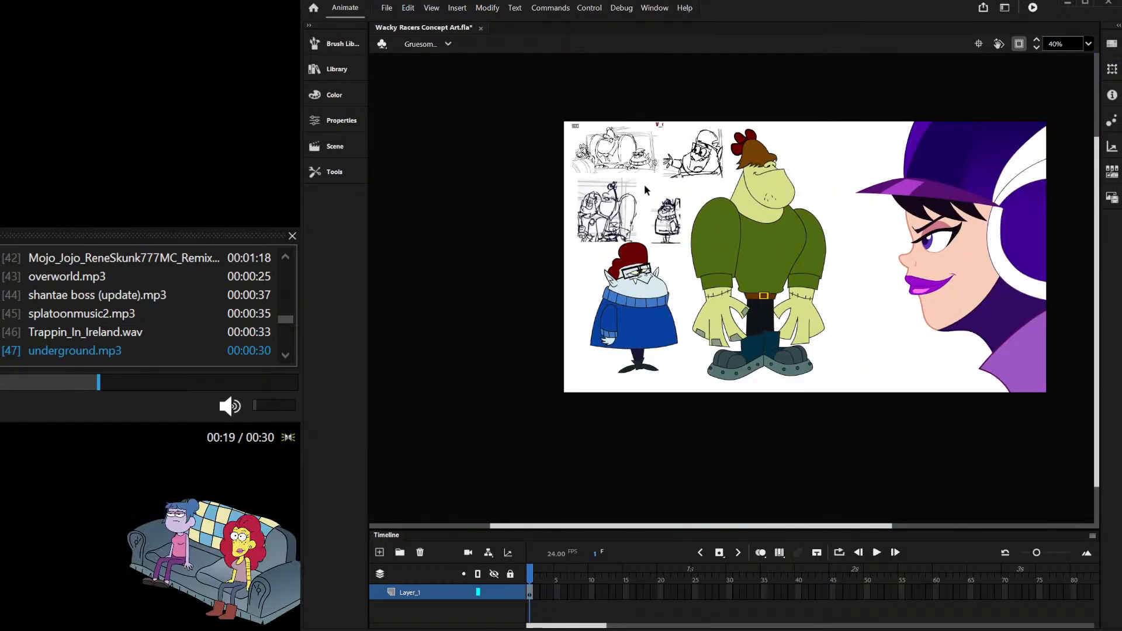
scroll(532, 228, down, 1)
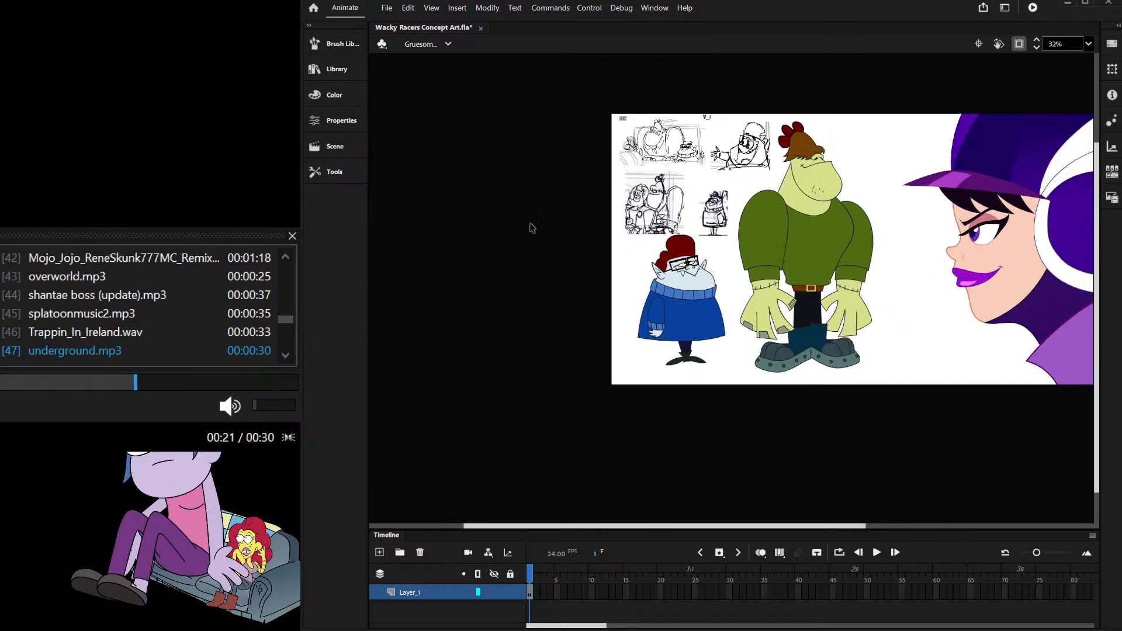
scroll(573, 175, up, 2)
click(1019, 44)
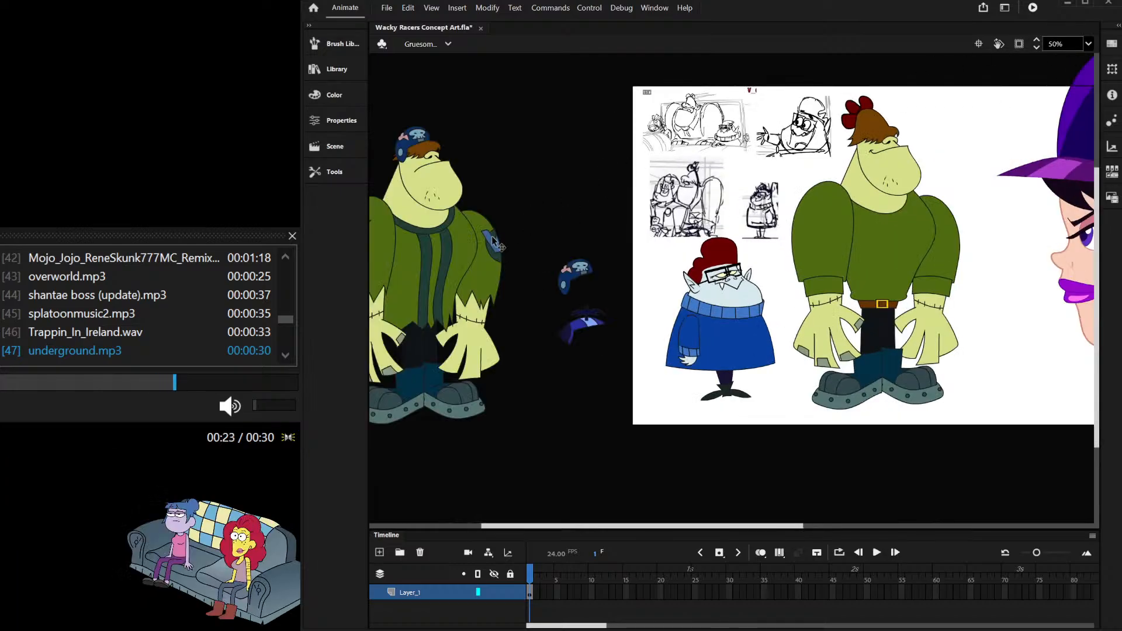
scroll(407, 267, up, 2)
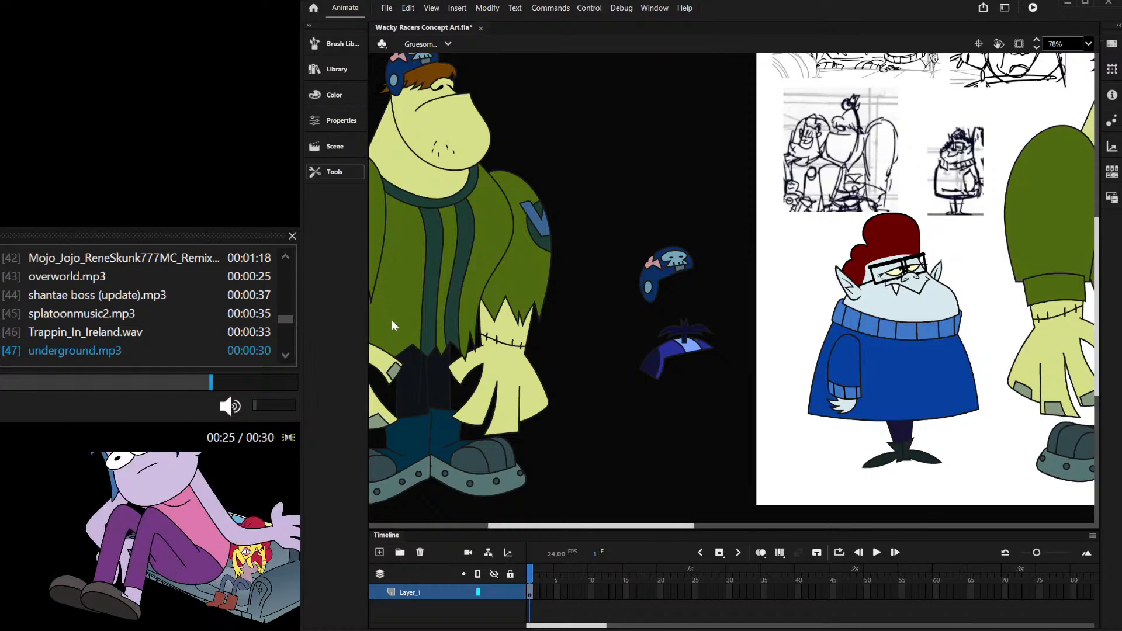
scroll(396, 112, up, 3)
scroll(538, 310, down, 4)
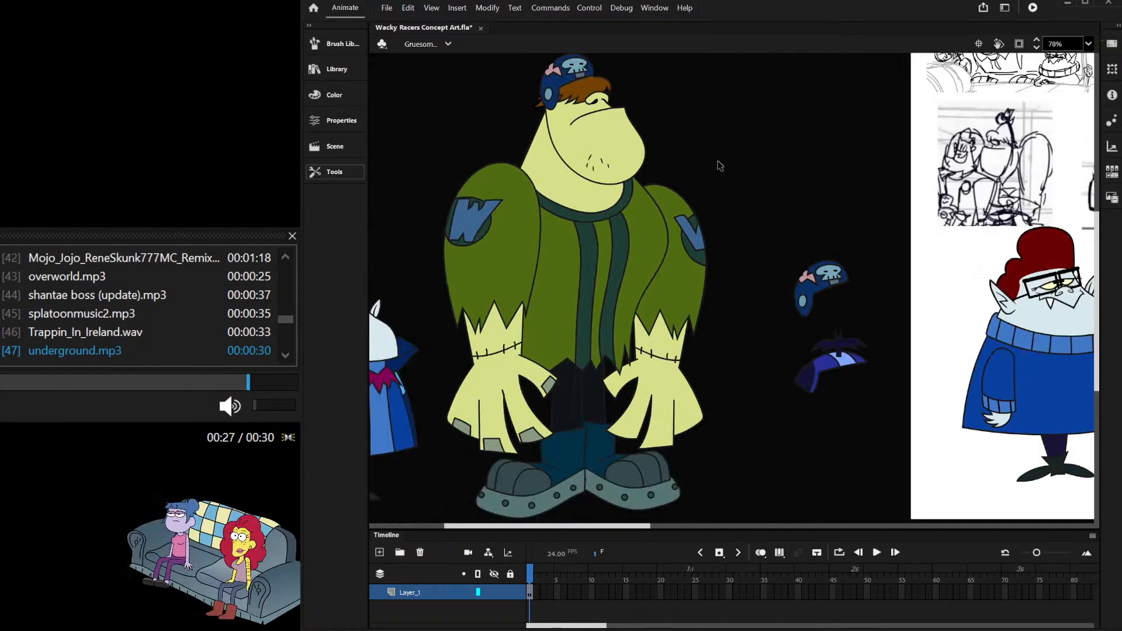
scroll(797, 206, up, 3)
Step: Examine the tall monster's plain green shirt, cuffs and belt beside the reference sketches
click(801, 209)
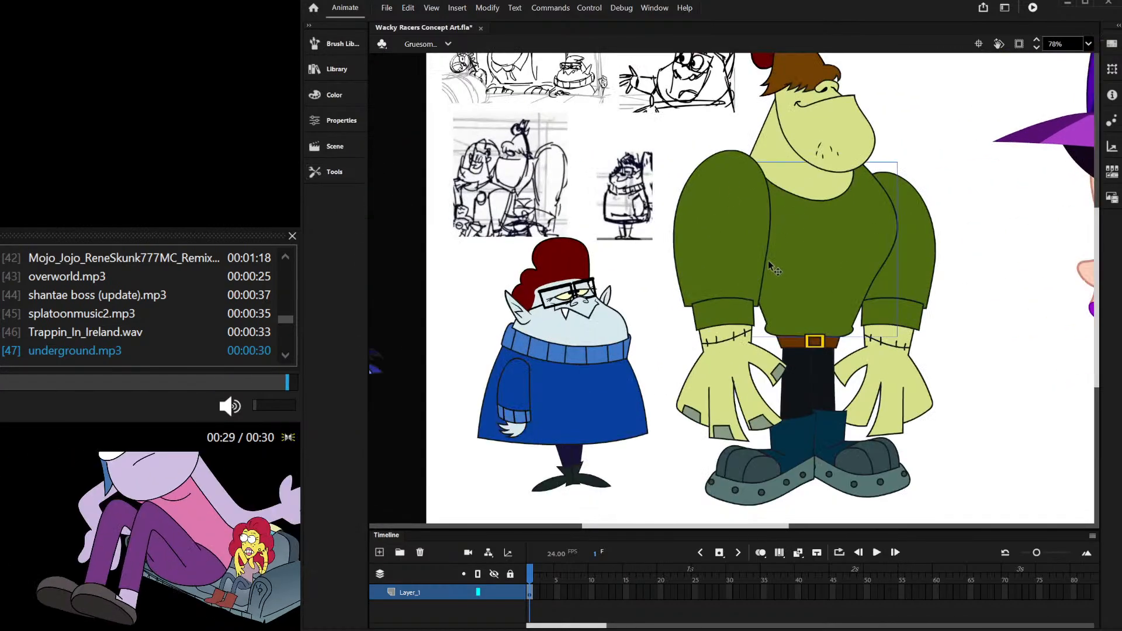
drag(772, 266, 863, 327)
scroll(726, 154, down, 2)
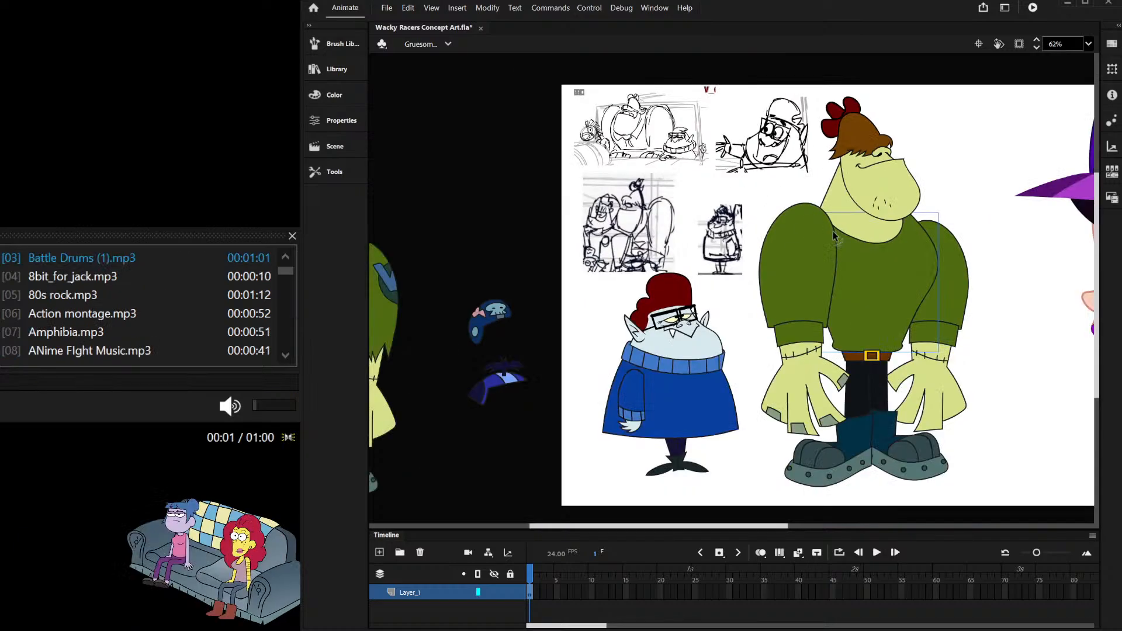
scroll(924, 180, up, 1)
scroll(847, 233, up, 1)
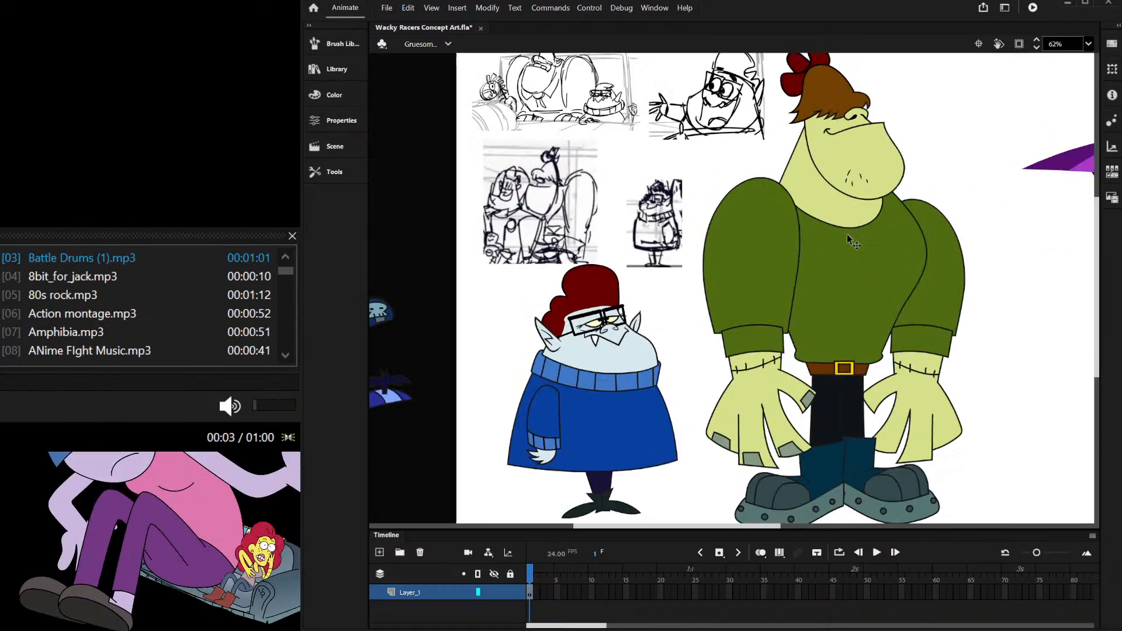
scroll(768, 257, down, 1)
scroll(783, 255, up, 1)
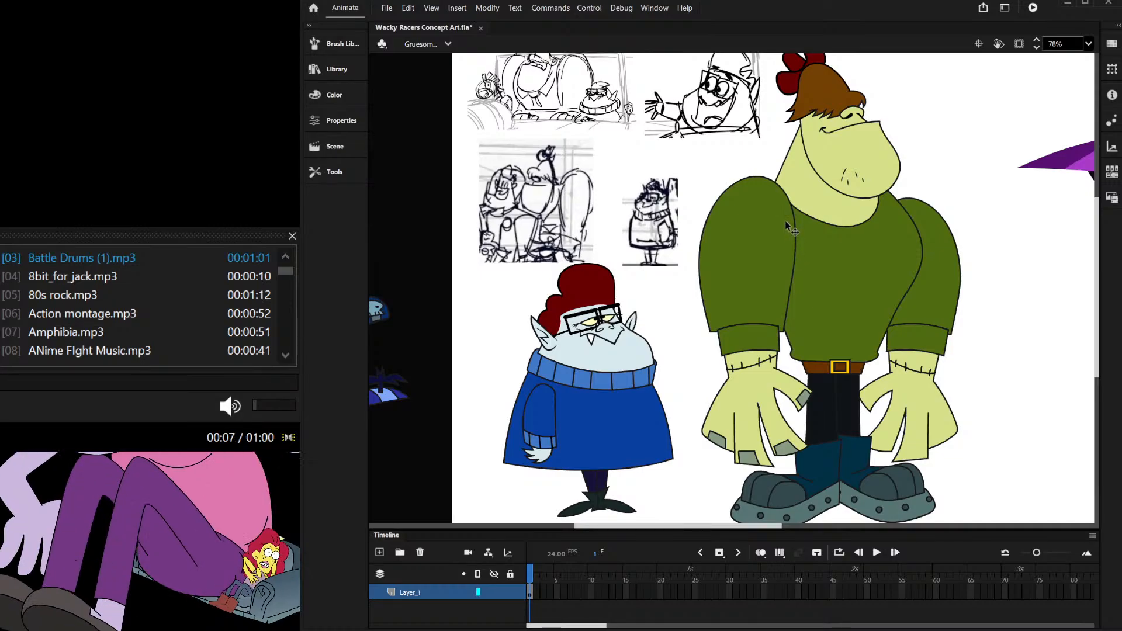
scroll(852, 230, up, 1)
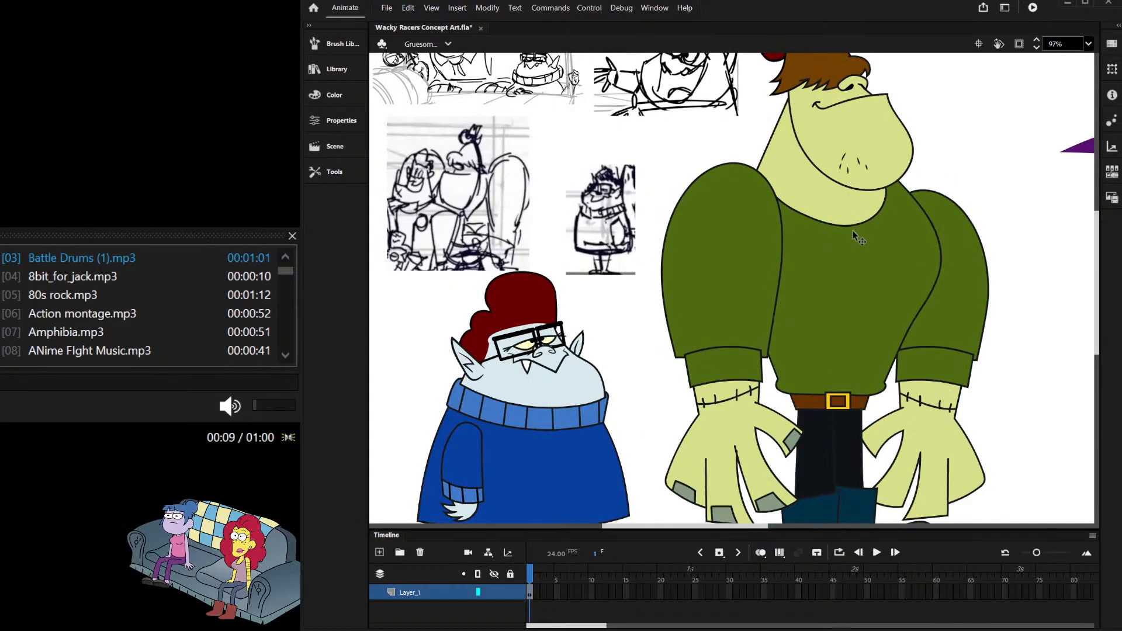
scroll(852, 230, down, 2)
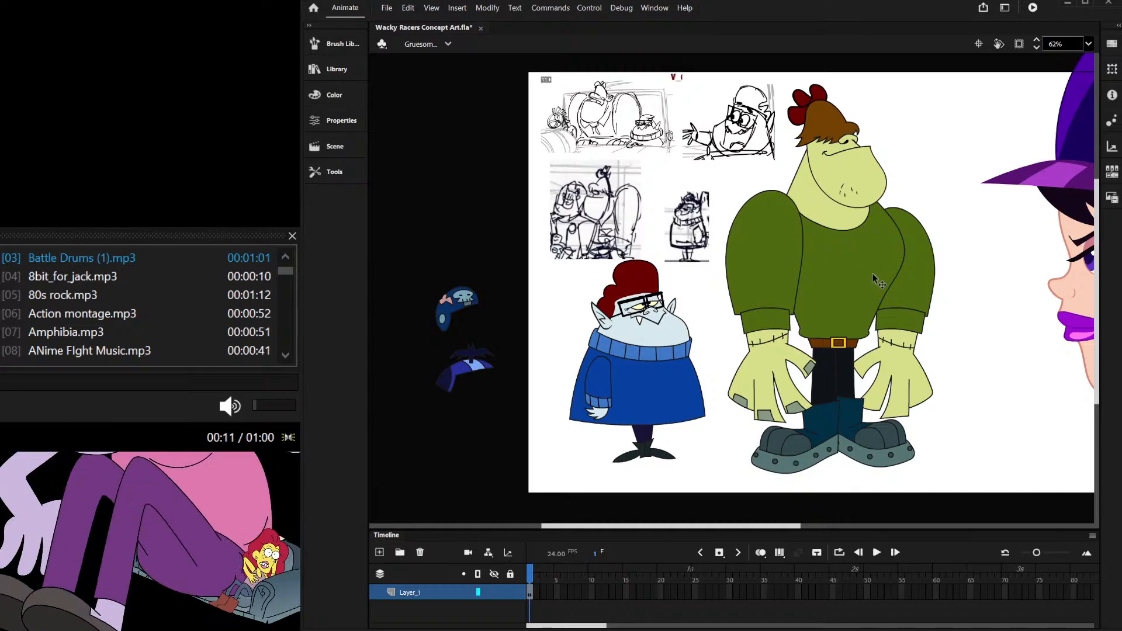
scroll(873, 273, up, 1)
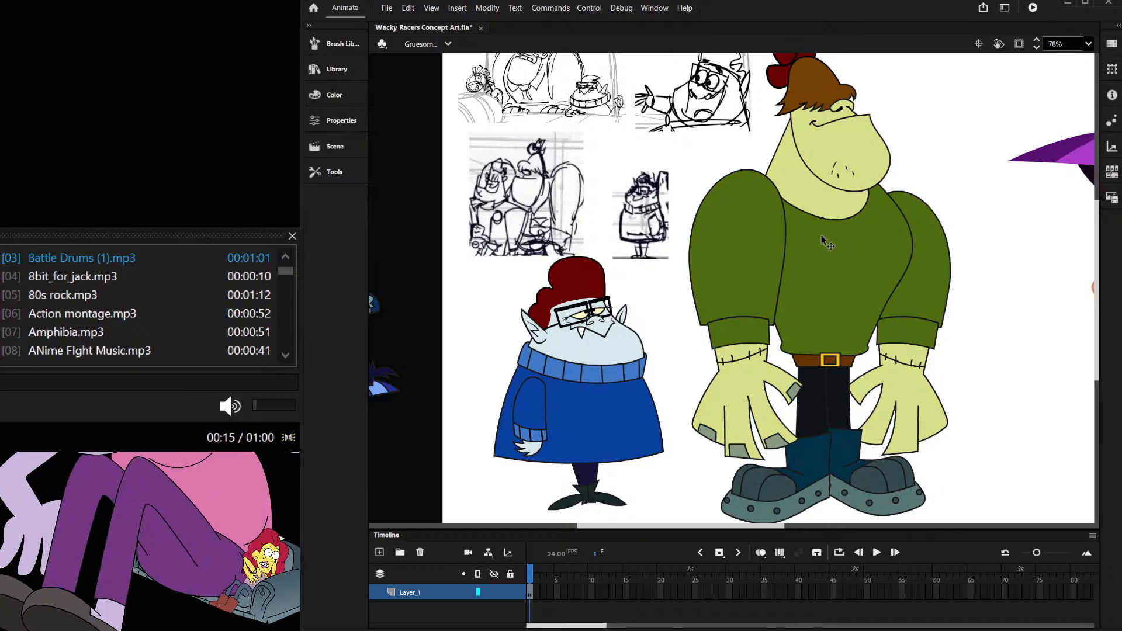
Step: Draw a tapered open-vest panel beside the monster's near sleeve, over the shirt, and fill it with dark teal
scroll(821, 235, down, 1)
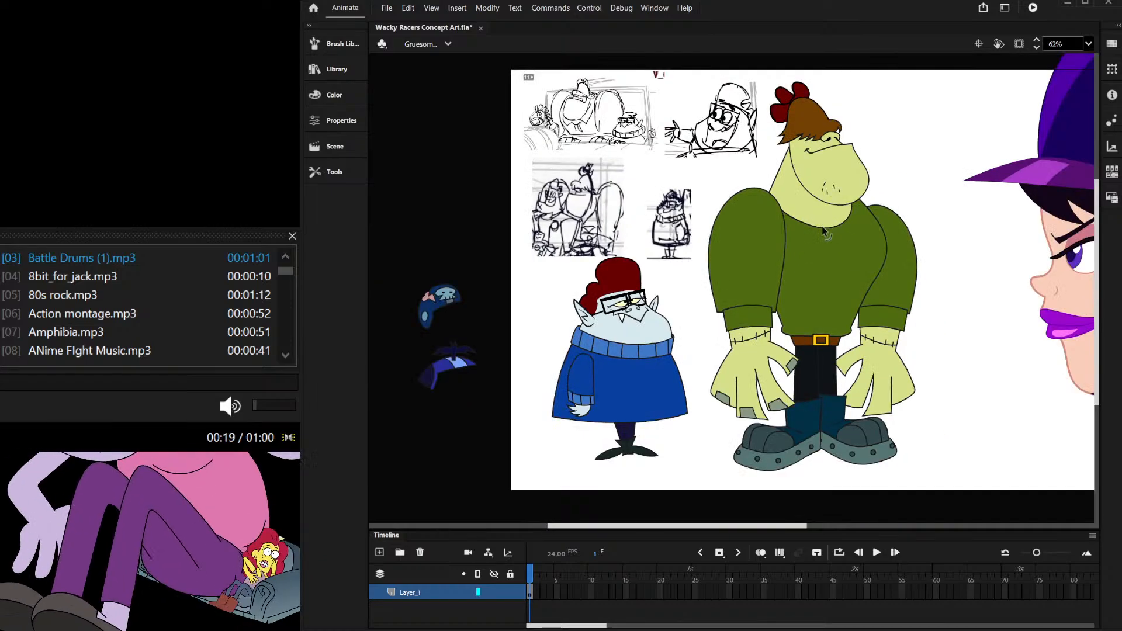
scroll(819, 239, up, 2)
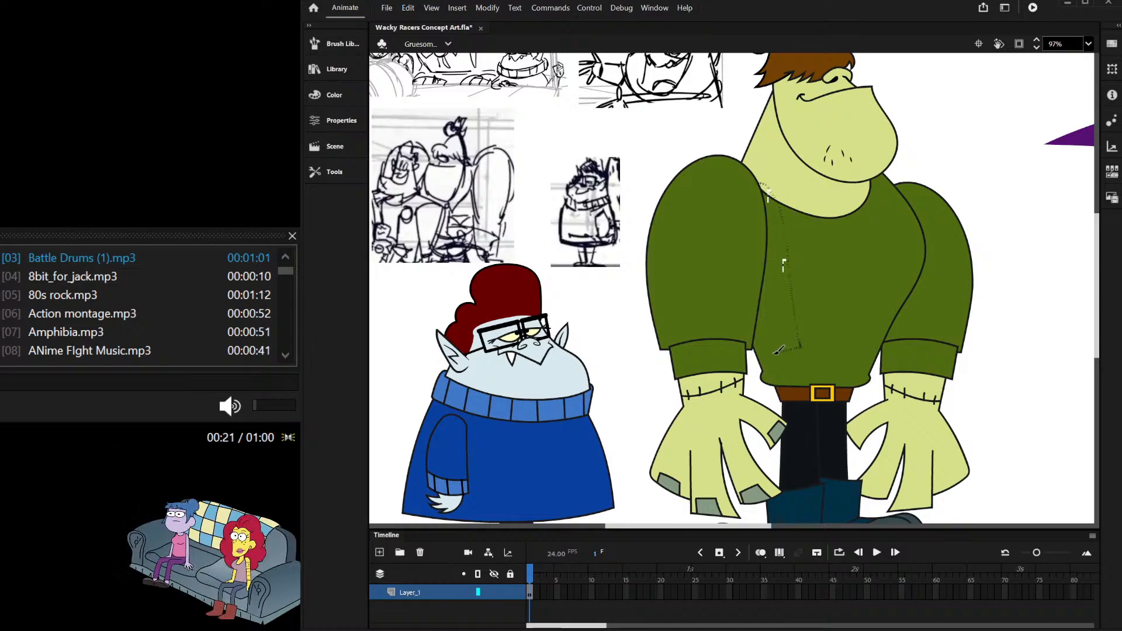
scroll(763, 316, up, 1)
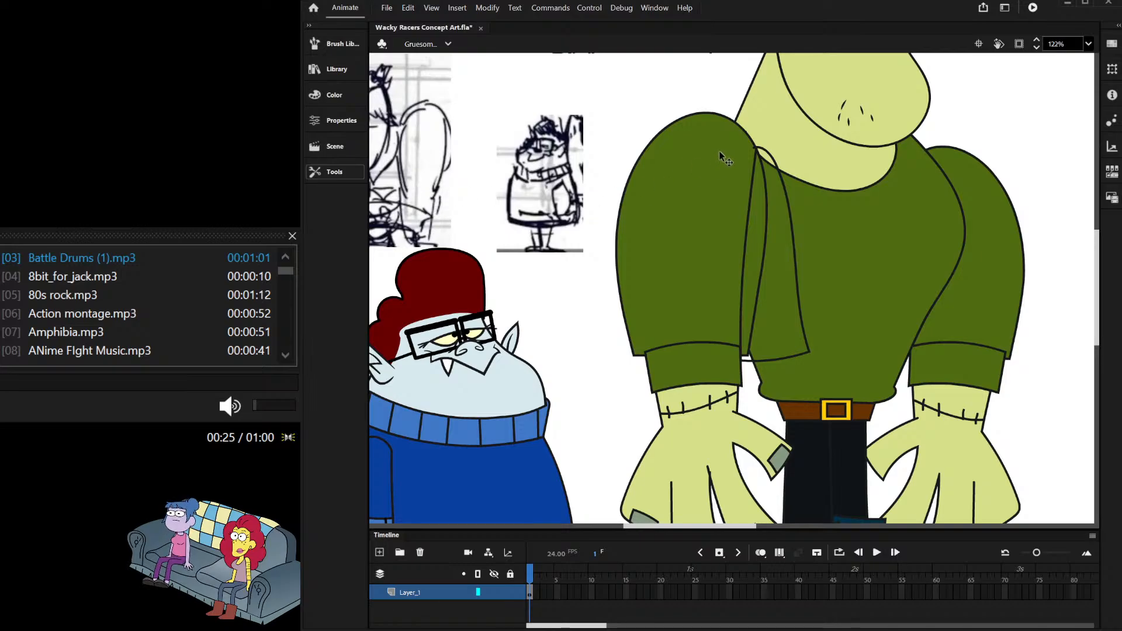
click(754, 157)
double_click(755, 154)
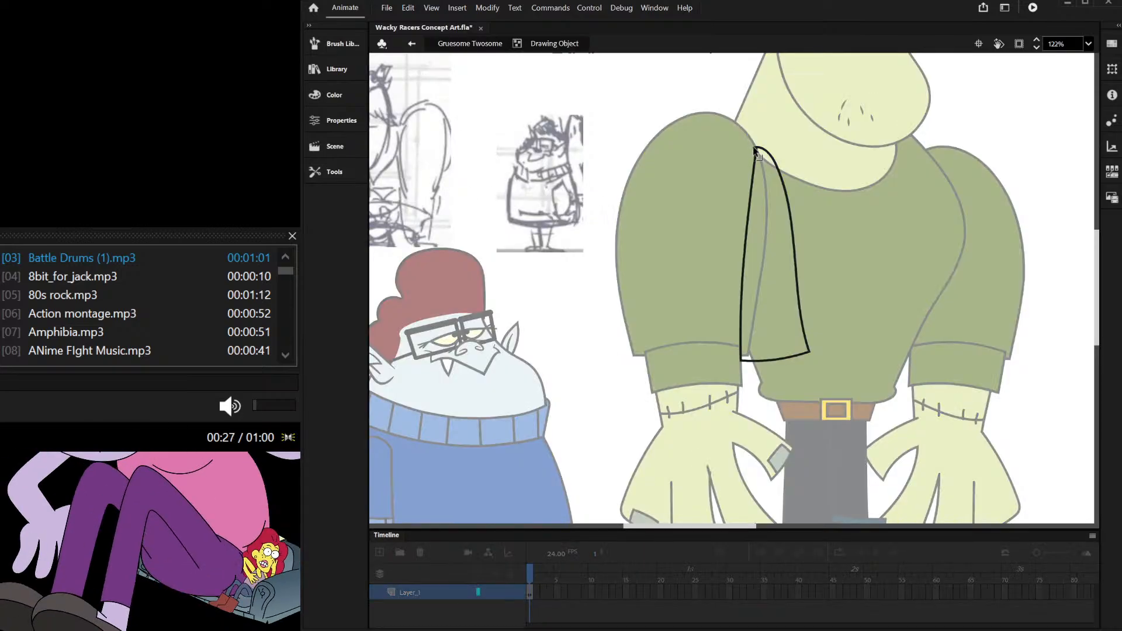
double_click(782, 118)
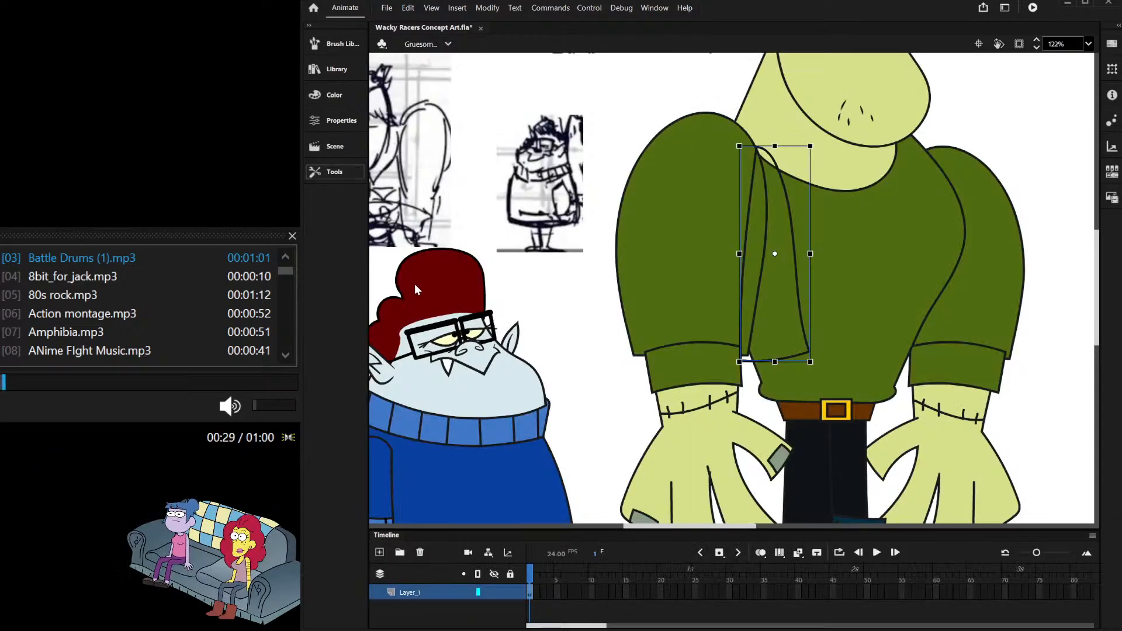
click(394, 325)
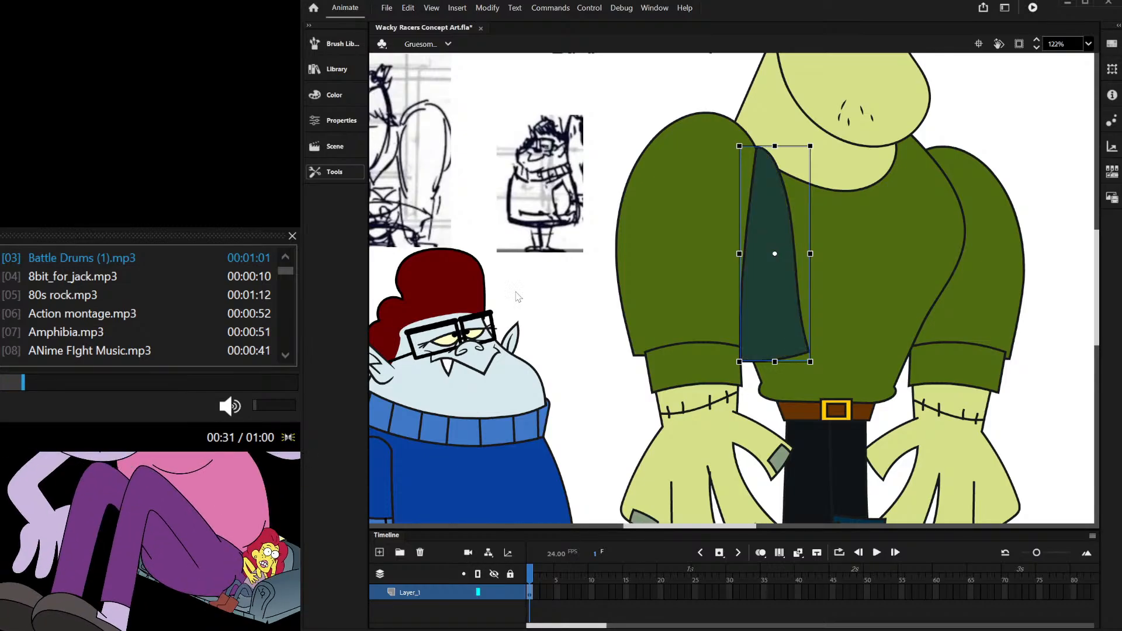
Step: Bring the near arm with its sleeve, cuff and hand in front of the dark teal vest panel
click(643, 211)
scroll(642, 209, down, 2)
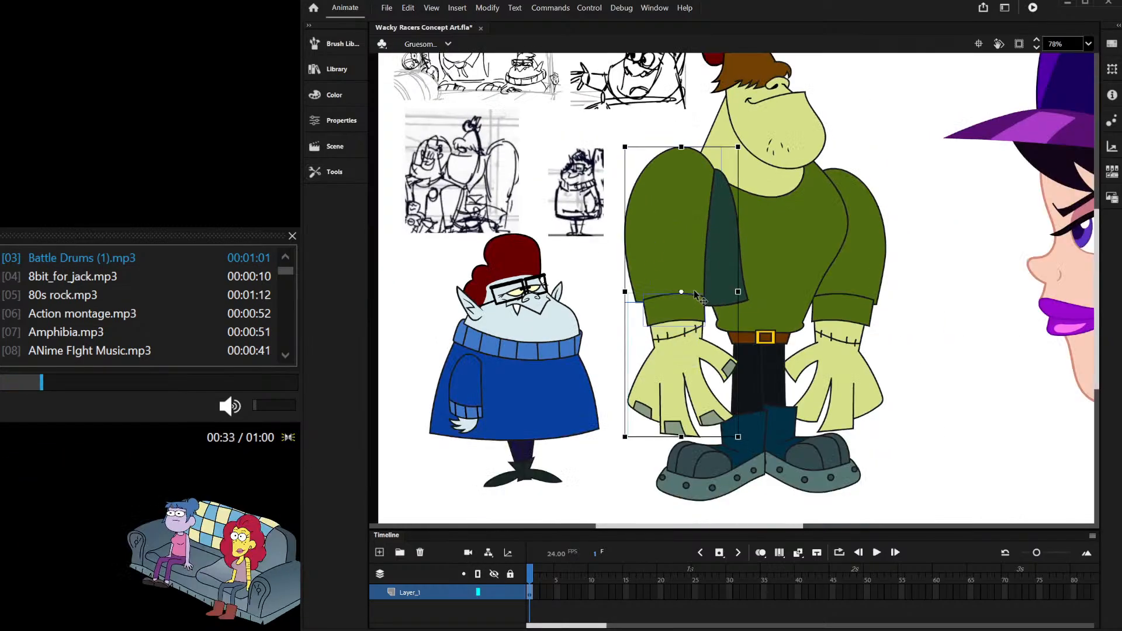
key(Delete)
key(ctrl+shift+v)
click(897, 196)
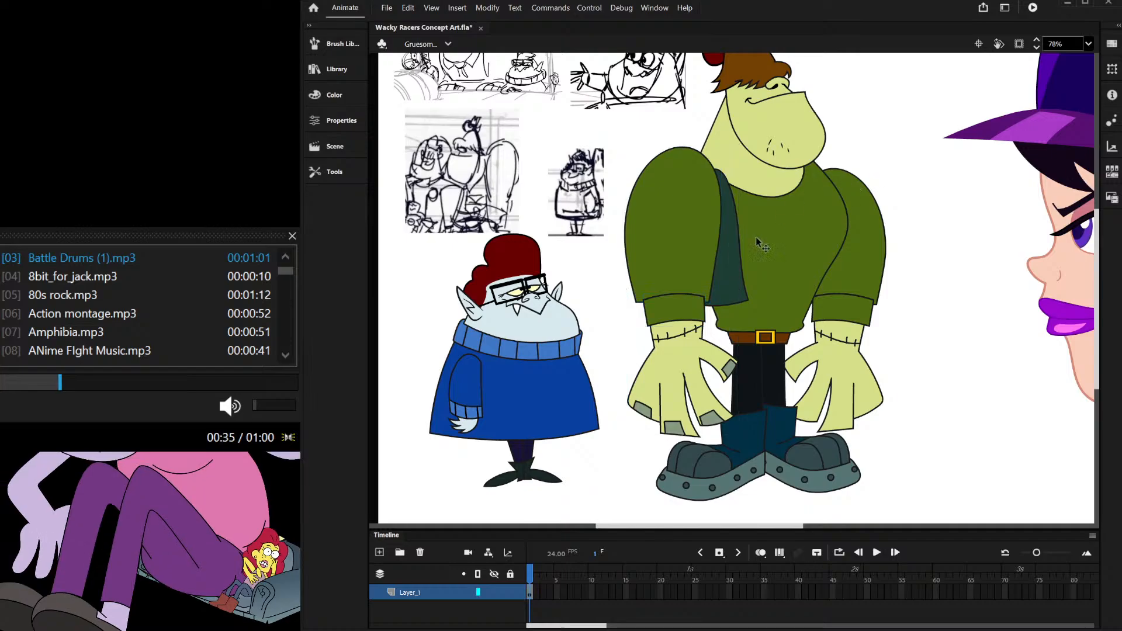
Step: Place a copy of the dark teal vest panel on the other side of the monster's chest, over the far sleeve
scroll(792, 217, down, 2)
scroll(847, 168, up, 2)
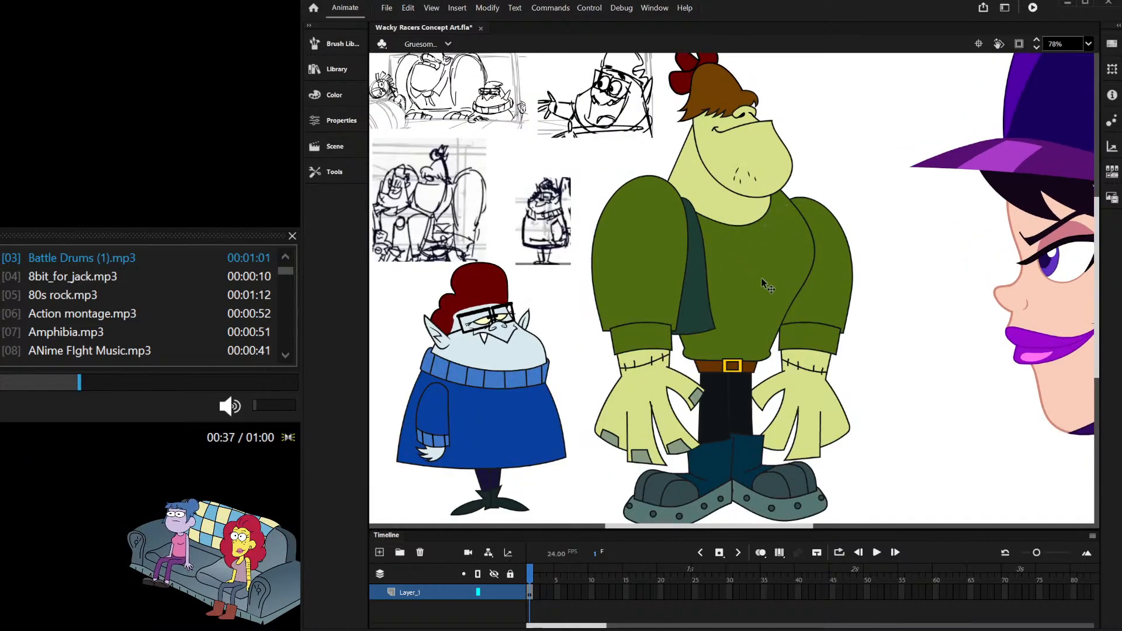
scroll(763, 281, up, 1)
scroll(754, 279, up, 2)
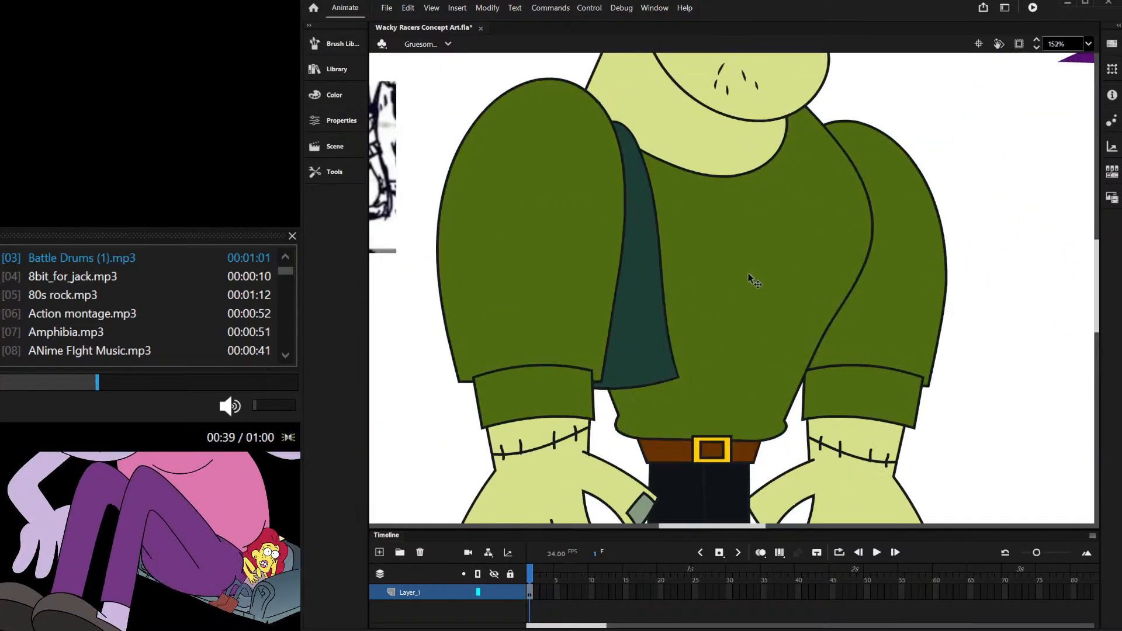
scroll(750, 276, up, 1)
click(637, 322)
key(Delete)
key(ctrl+z)
mouse_move(640, 349)
mouse_down()
mouse_move(927, 360)
mouse_move(894, 367)
mouse_move(916, 367)
mouse_up()
Step: Reshape the copied vest panel by widening its upper end toward the neck and curving its inner and shoulder edges
double_click(852, 397)
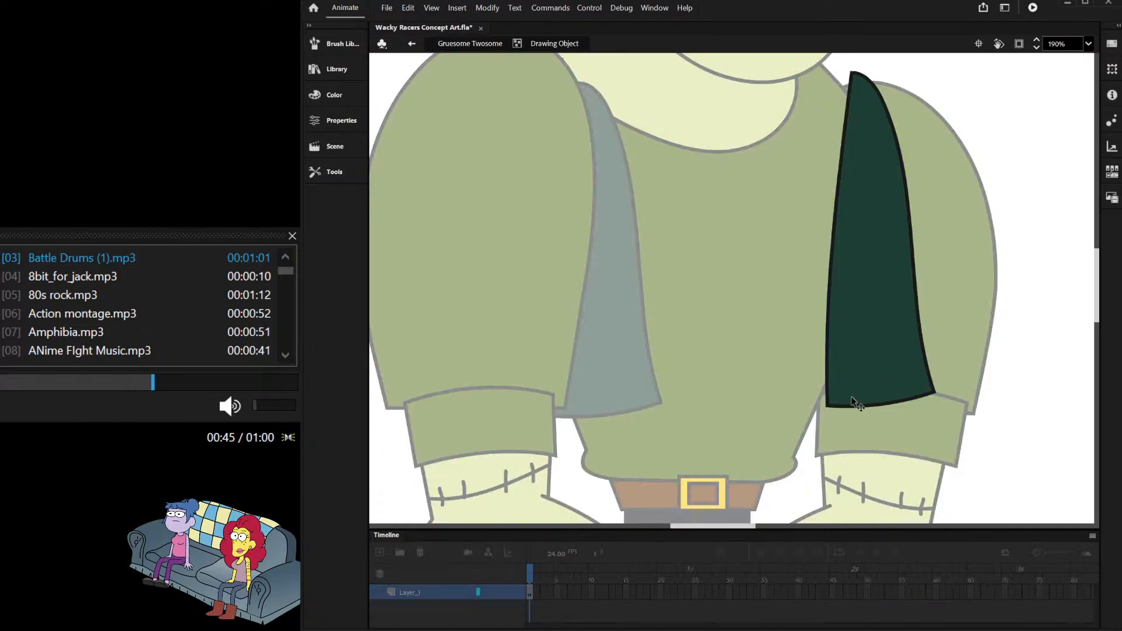
scroll(818, 328, down, 2)
scroll(838, 177, up, 4)
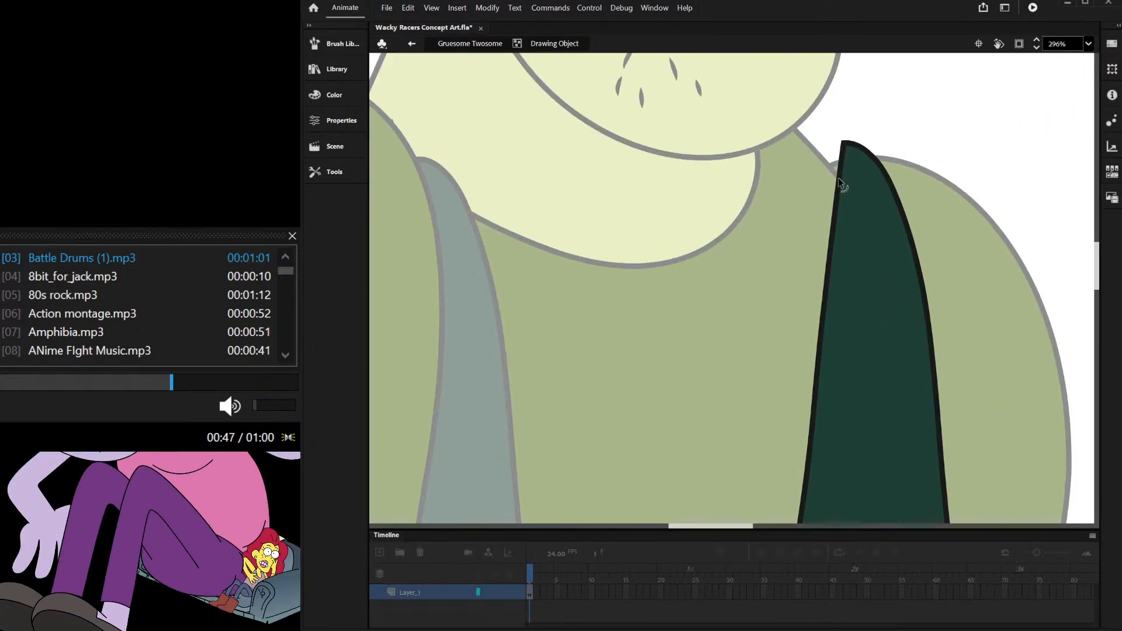
mouse_move(844, 143)
mouse_down()
mouse_move(762, 114)
mouse_move(862, 141)
mouse_up()
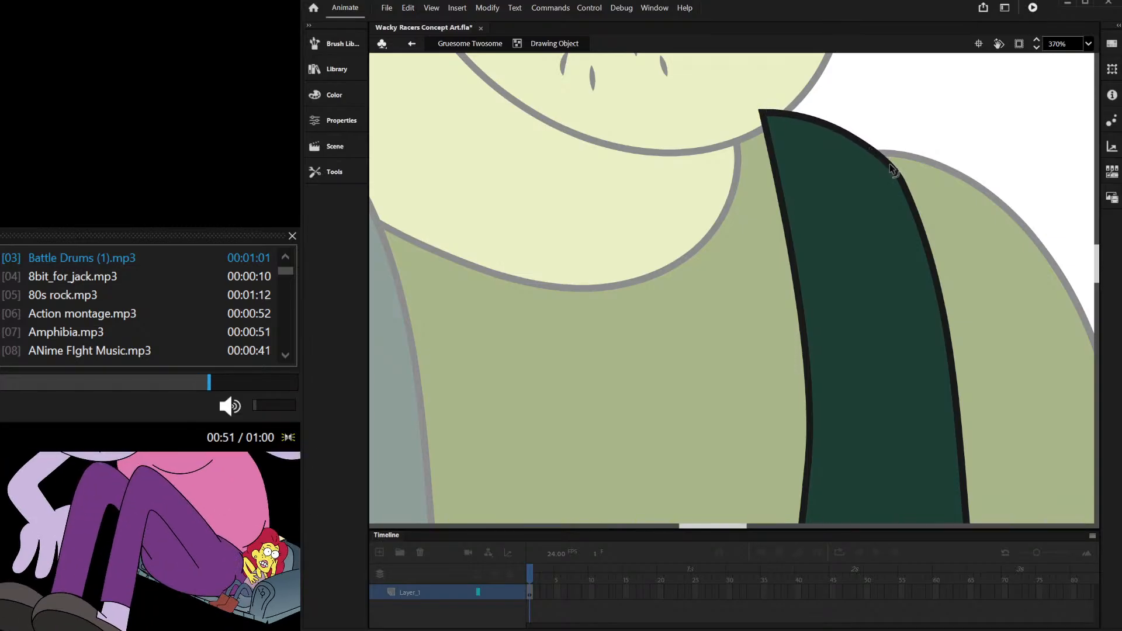
double_click(896, 120)
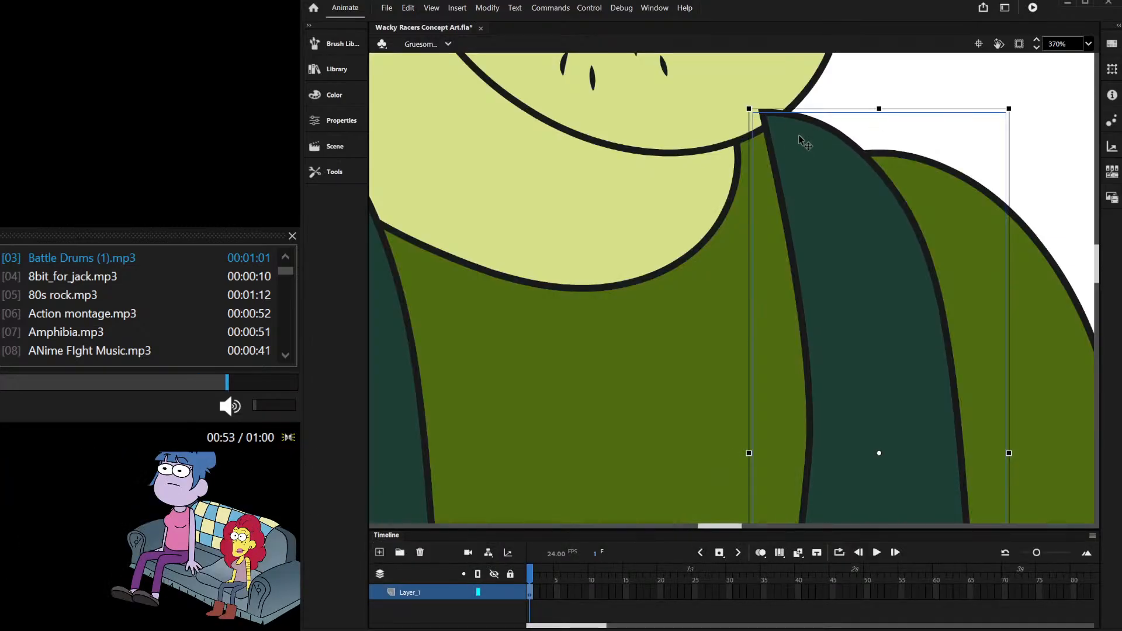
Step: Send the copied vest panel and the far arm with its cuff and hand behind the monster's torso
scroll(814, 158, down, 5)
scroll(871, 333, down, 2)
scroll(901, 355, up, 2)
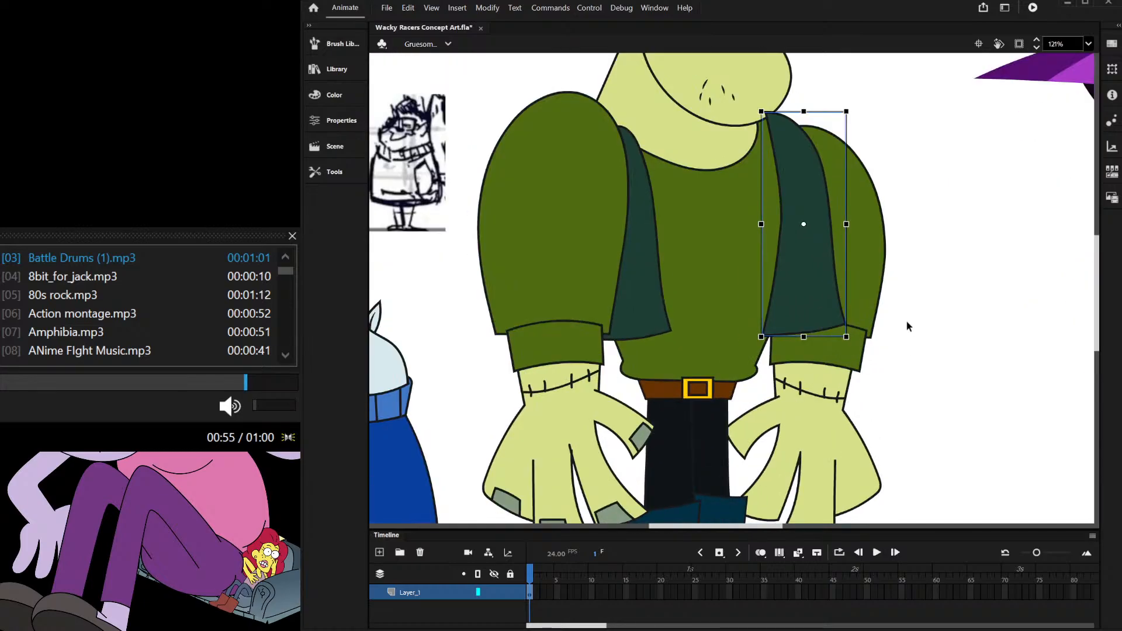
drag(907, 322, 783, 412)
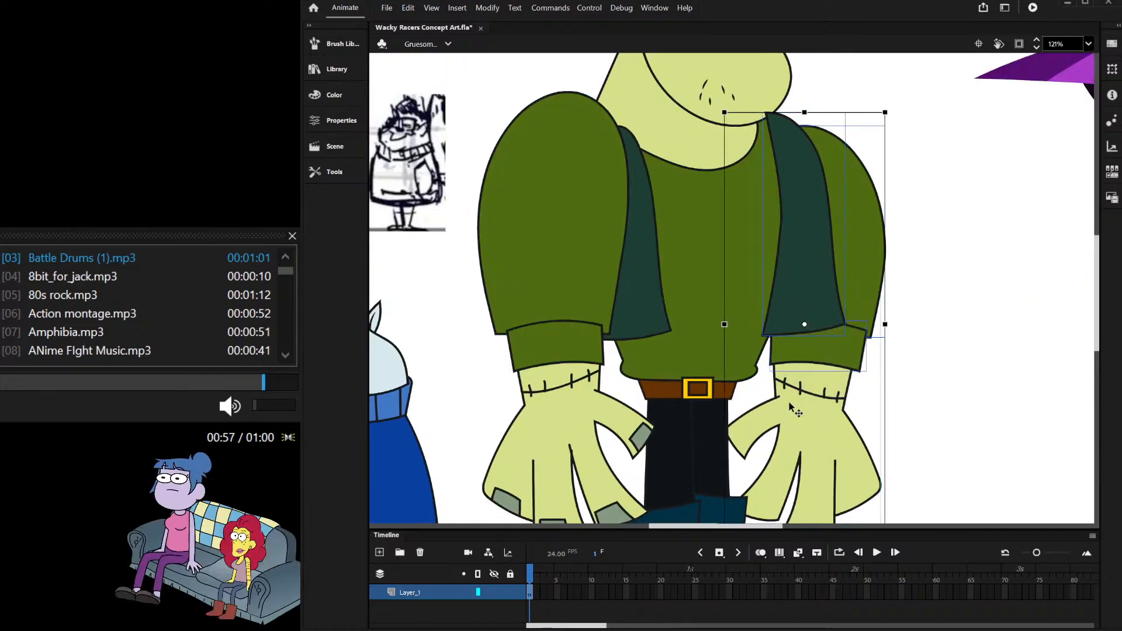
key(ctrl+shift+Down)
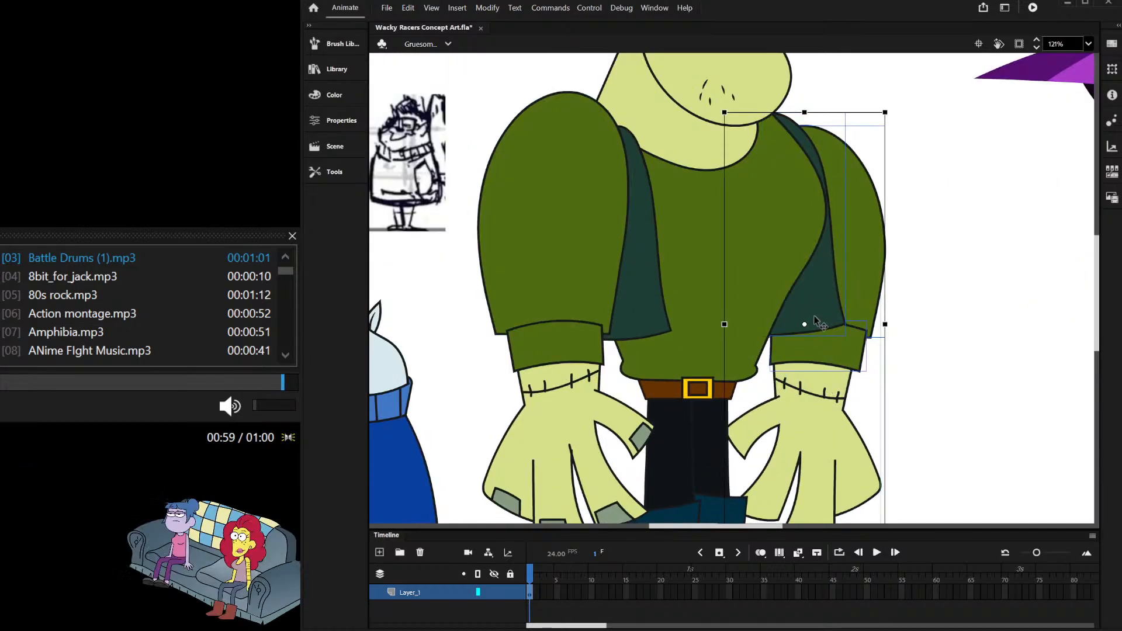
Step: Shift the copied vest panel inward behind the torso so only its lower corner peeks out beside the waist
scroll(805, 310, up, 2)
click(919, 329)
drag(812, 336, 766, 338)
click(941, 298)
Step: Move the far arm with its cuff and hand up and inward toward the torso, and rotate it slightly
scroll(814, 281, down, 4)
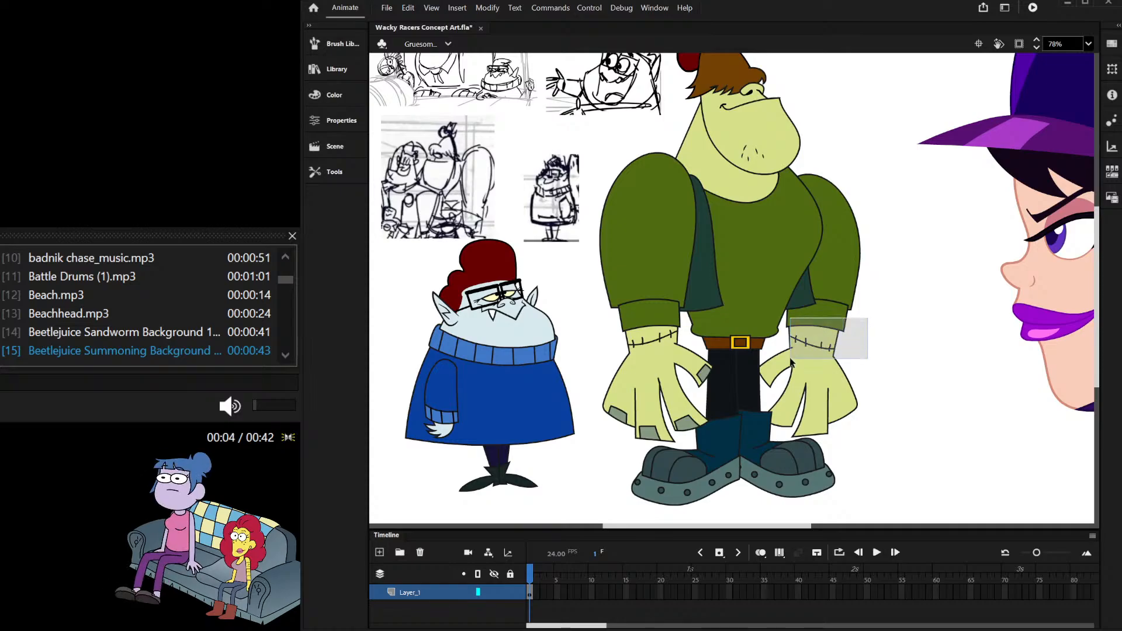
click(849, 318)
drag(844, 268, 841, 270)
scroll(827, 203, up, 3)
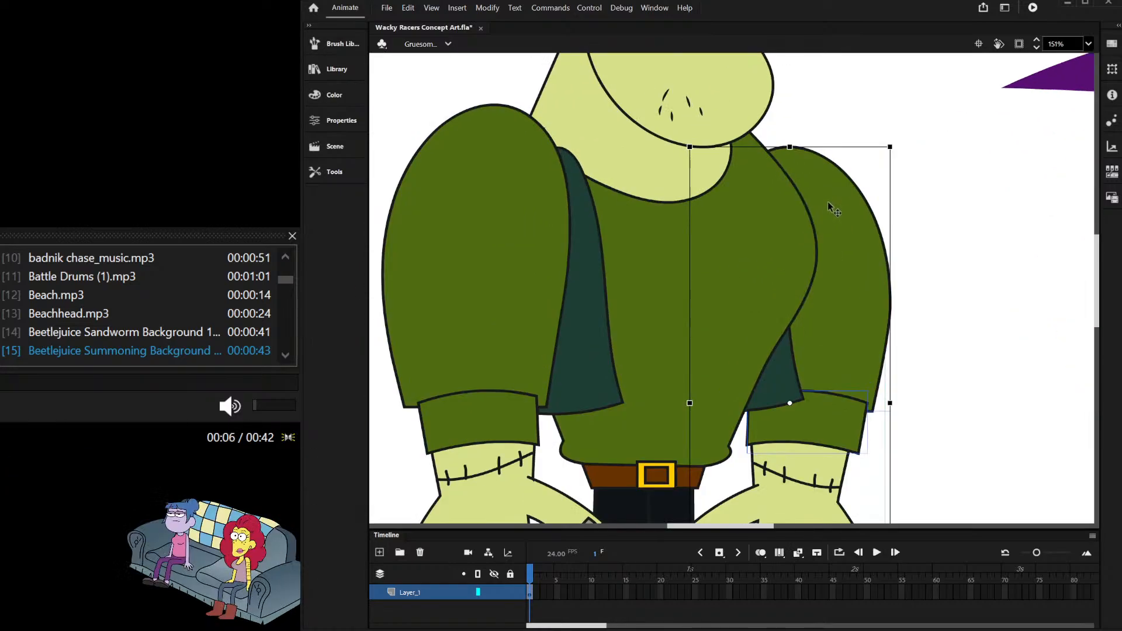
drag(828, 201, 822, 170)
scroll(835, 169, down, 2)
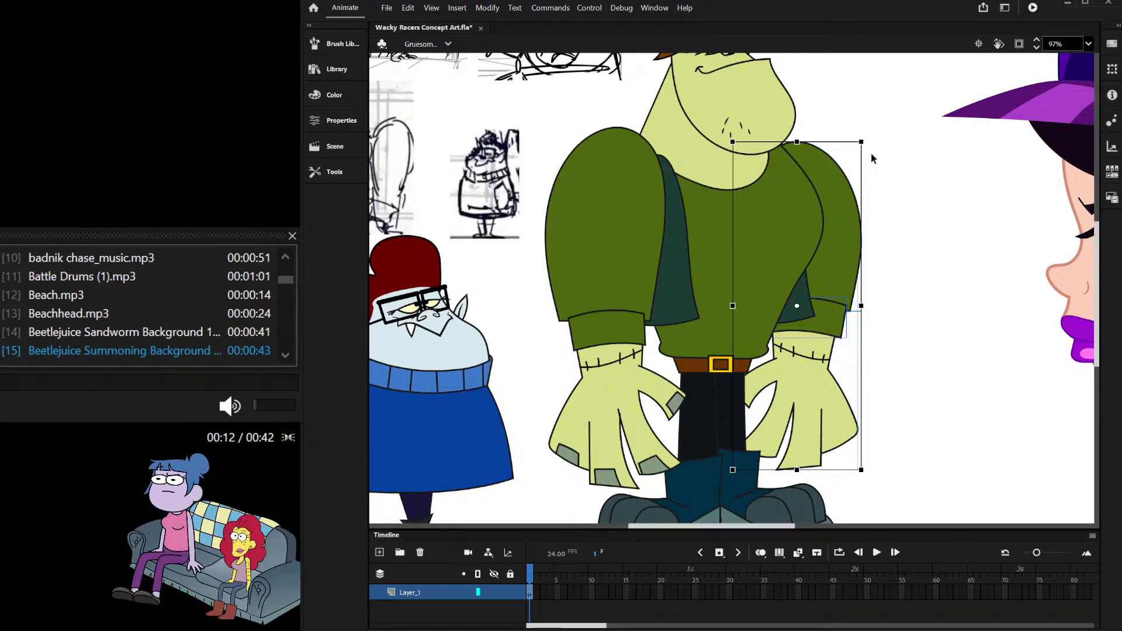
drag(864, 147, 847, 135)
click(899, 168)
Step: Bulge the upper outer edge of the far vest panel so a sliver shows between the torso and the far shoulder
scroll(850, 187, down, 2)
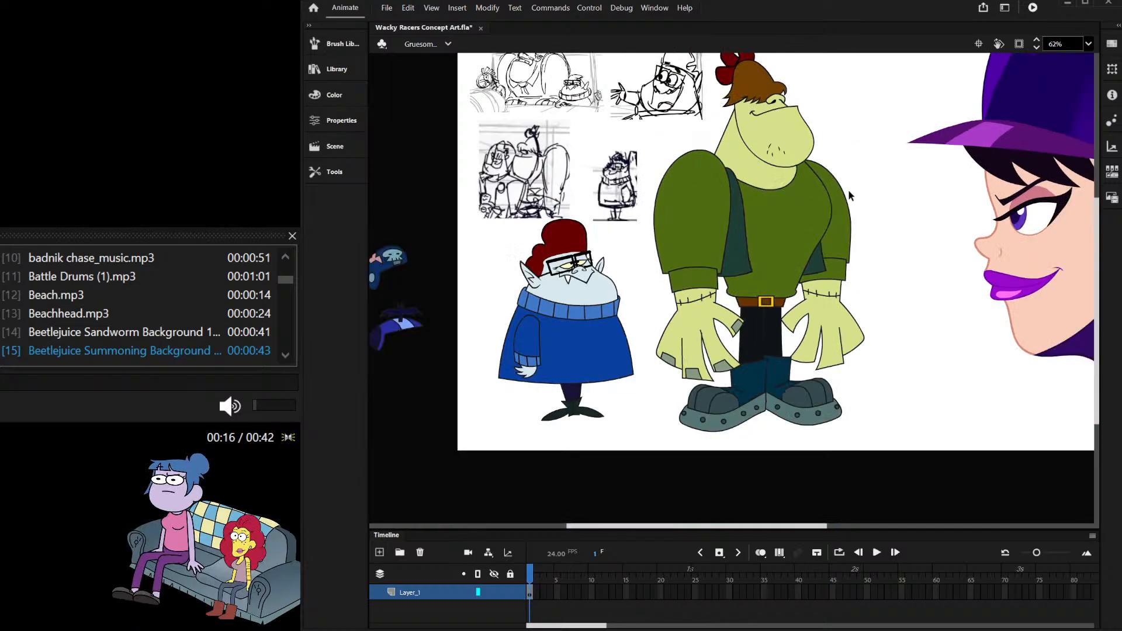
scroll(796, 230, up, 2)
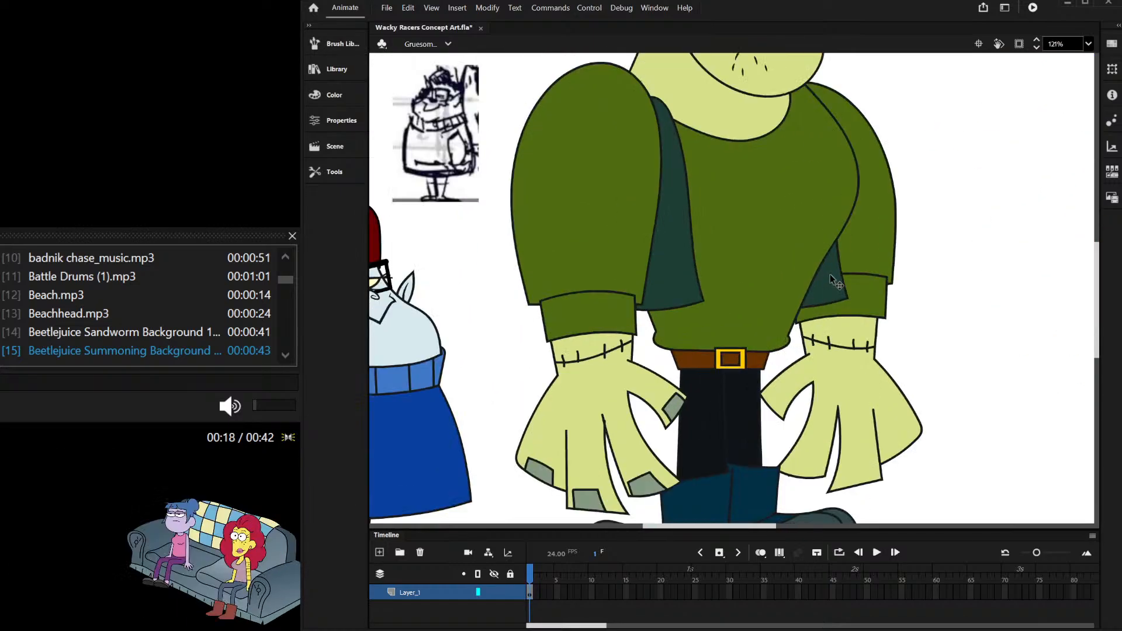
click(830, 275)
scroll(846, 132, down, 2)
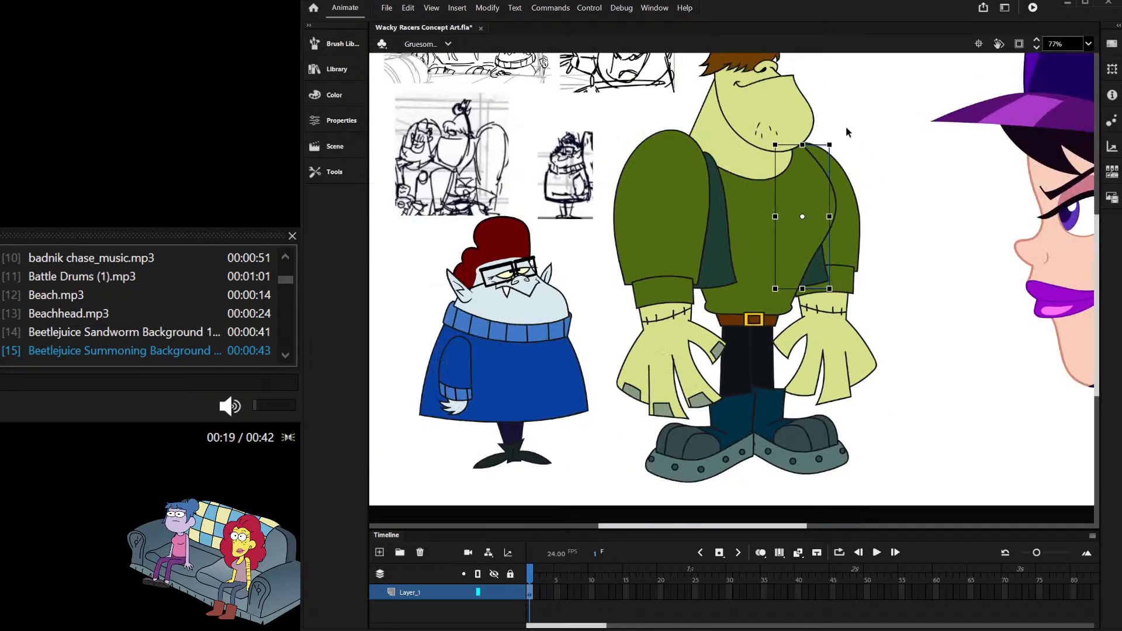
scroll(830, 193, up, 2)
double_click(819, 222)
scroll(795, 146, up, 2)
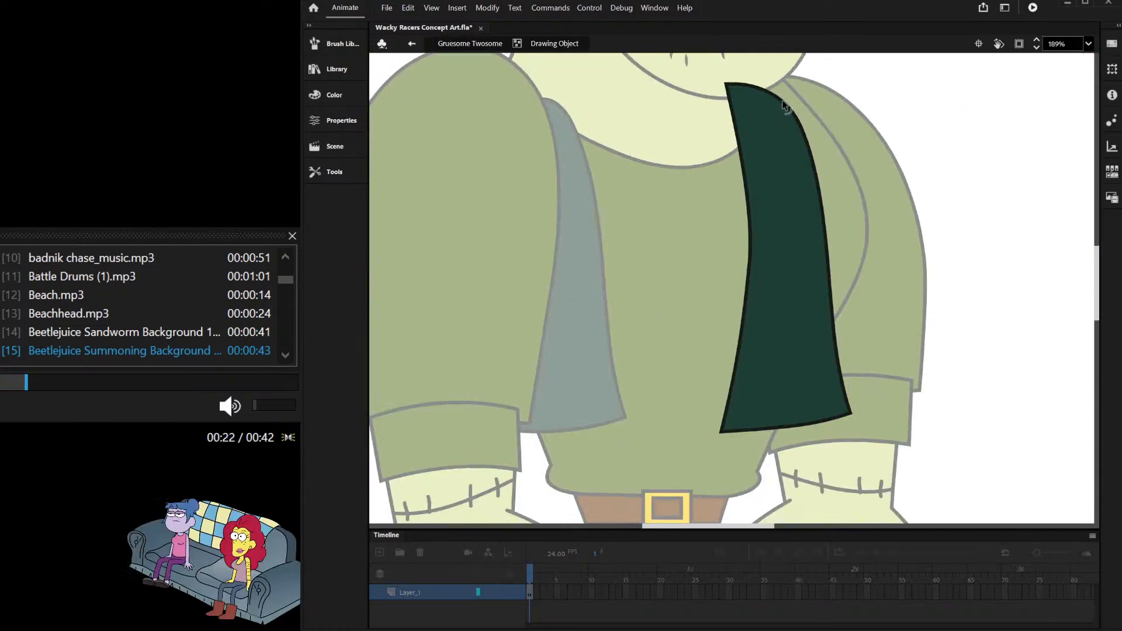
drag(809, 125, 833, 140)
double_click(886, 85)
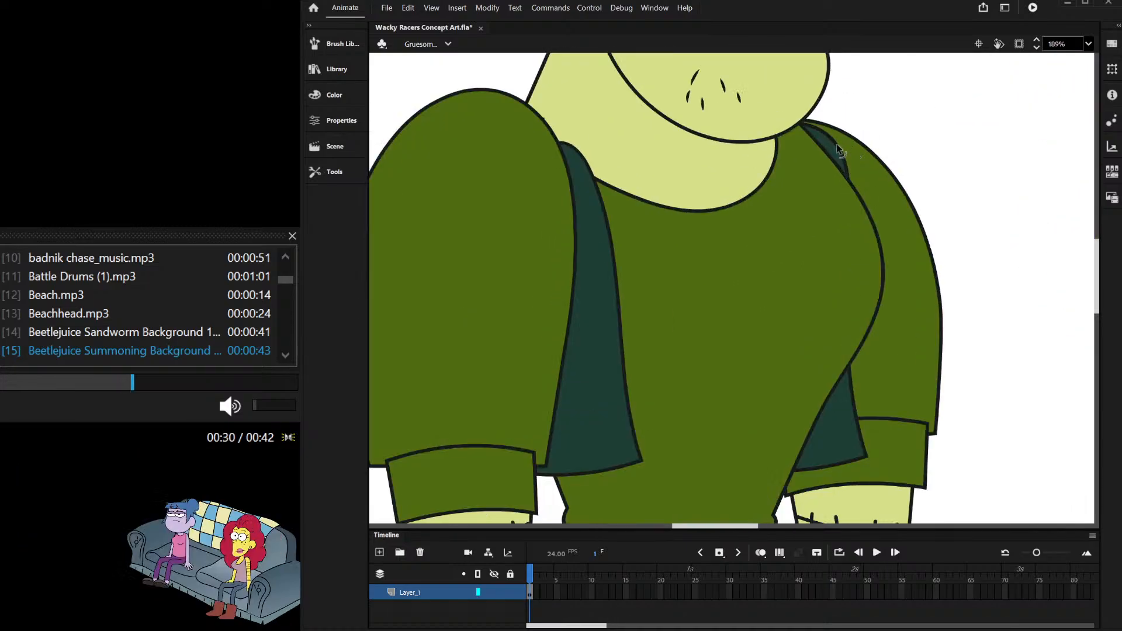
Step: Undo the latest adjustments to the far vest panel's upper outer edge
double_click(837, 144)
key(ctrl+z)
key(ctrl+z)
key(ctrl+z)
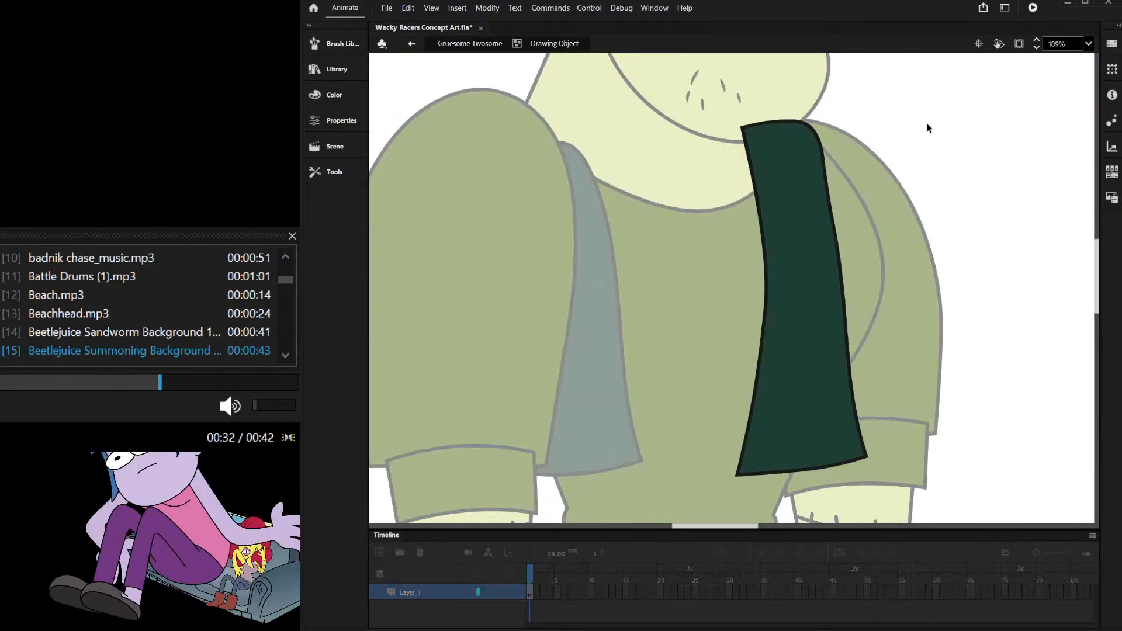
Step: Undo the last reshape of the dark teal vest panel and return to the full character artwork
key(ctrl+z)
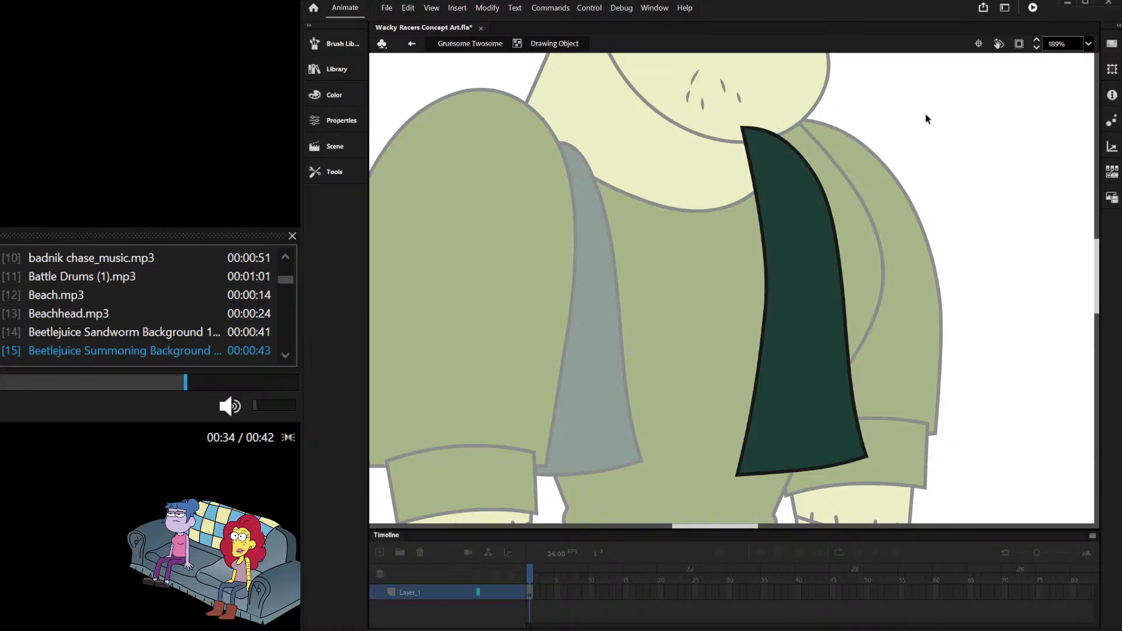
double_click(926, 119)
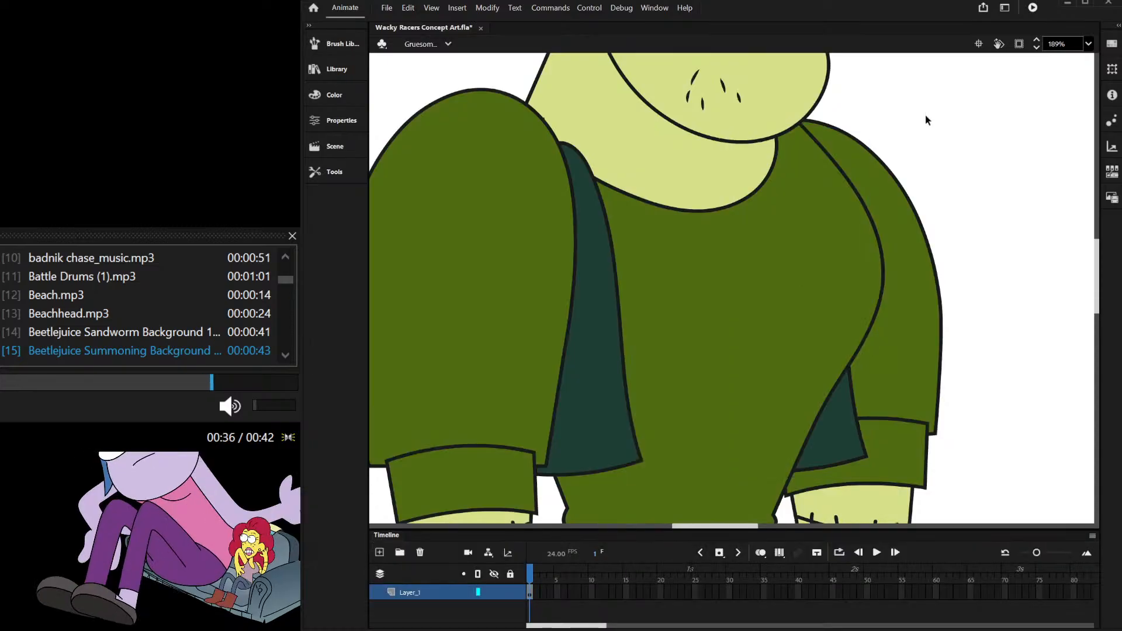
scroll(892, 155, down, 3)
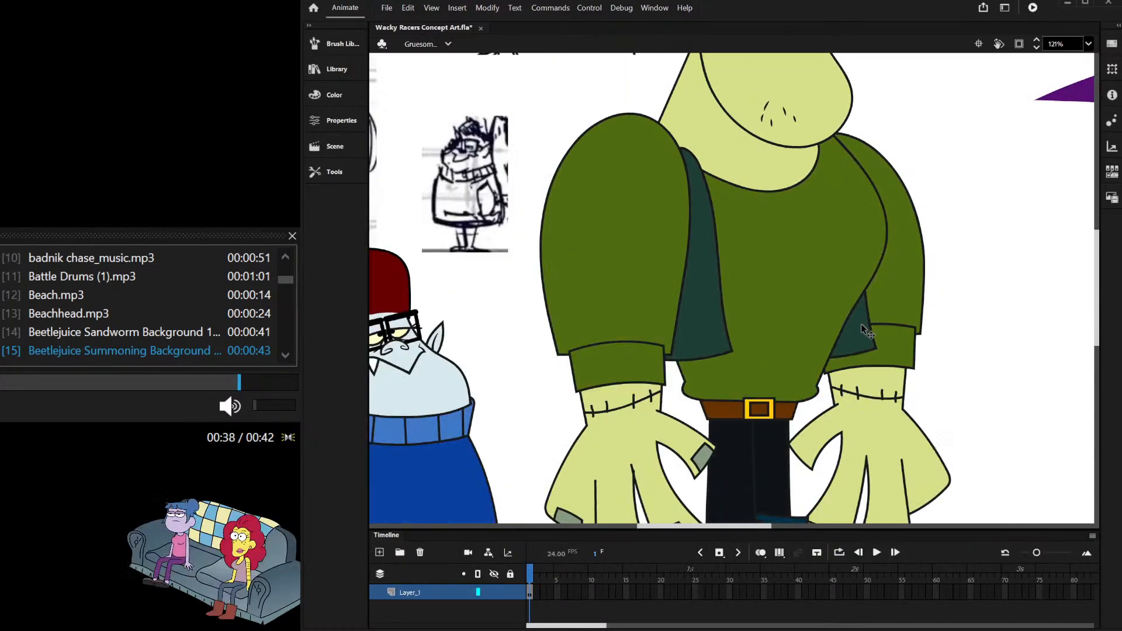
Step: Duplicate the green torso in place and delete all of the copy except the sliver along its right edge
click(861, 323)
click(853, 290)
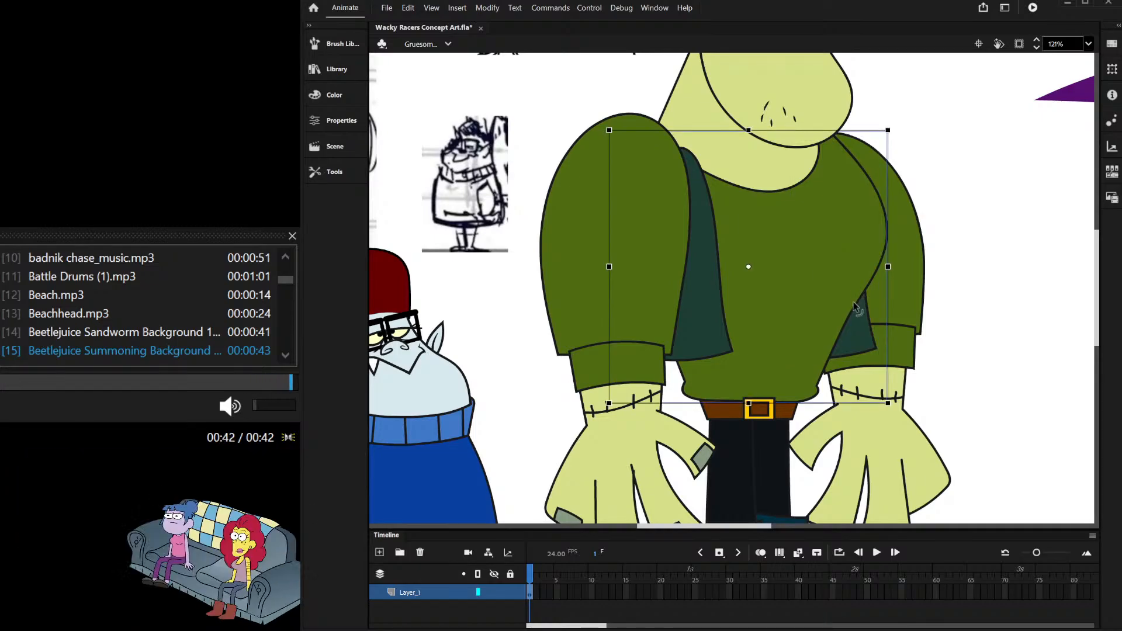
key(ctrl+shift+Up)
double_click(852, 302)
mouse_move(551, 94)
mouse_down()
mouse_move(628, 151)
mouse_move(860, 467)
mouse_up()
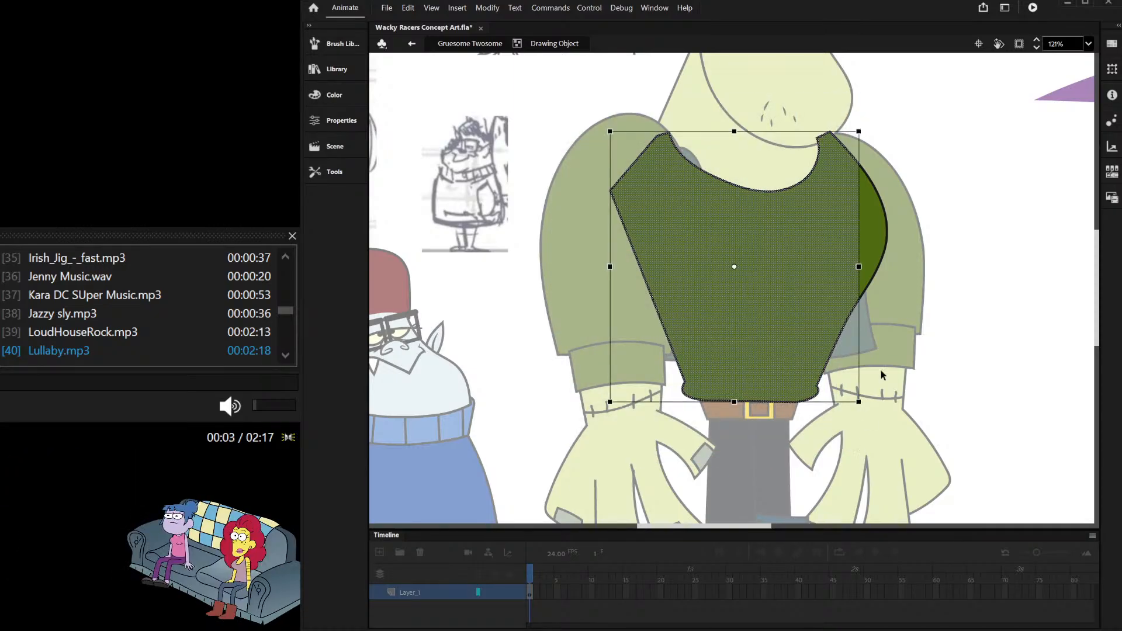
click(881, 369)
mouse_move(577, 84)
mouse_down()
mouse_move(824, 408)
mouse_move(830, 444)
mouse_up()
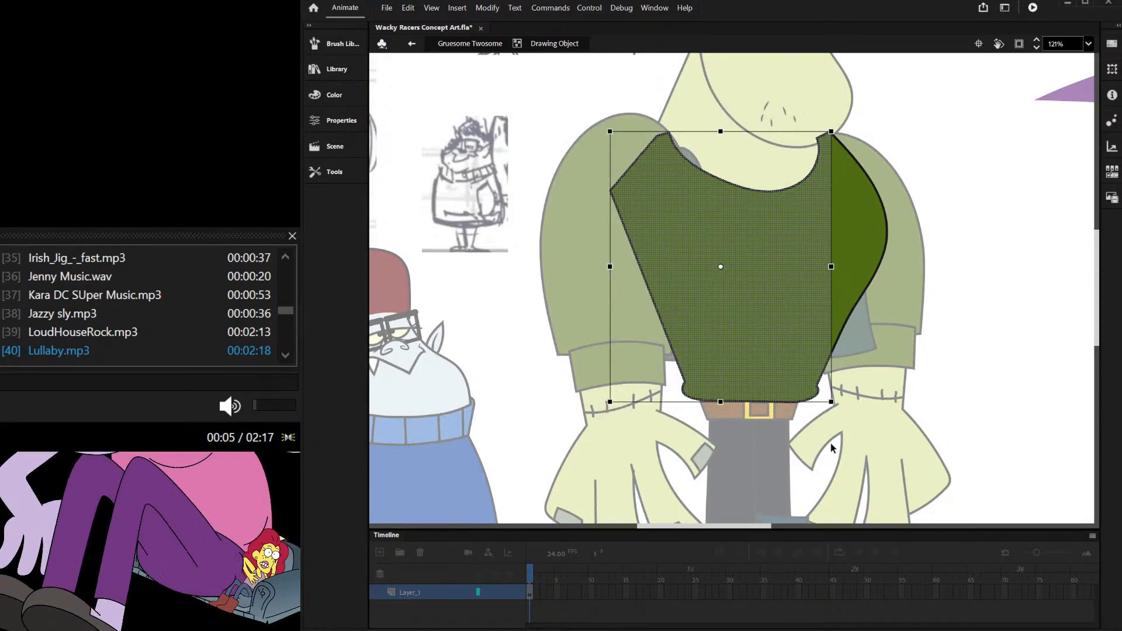
key(Delete)
double_click(913, 280)
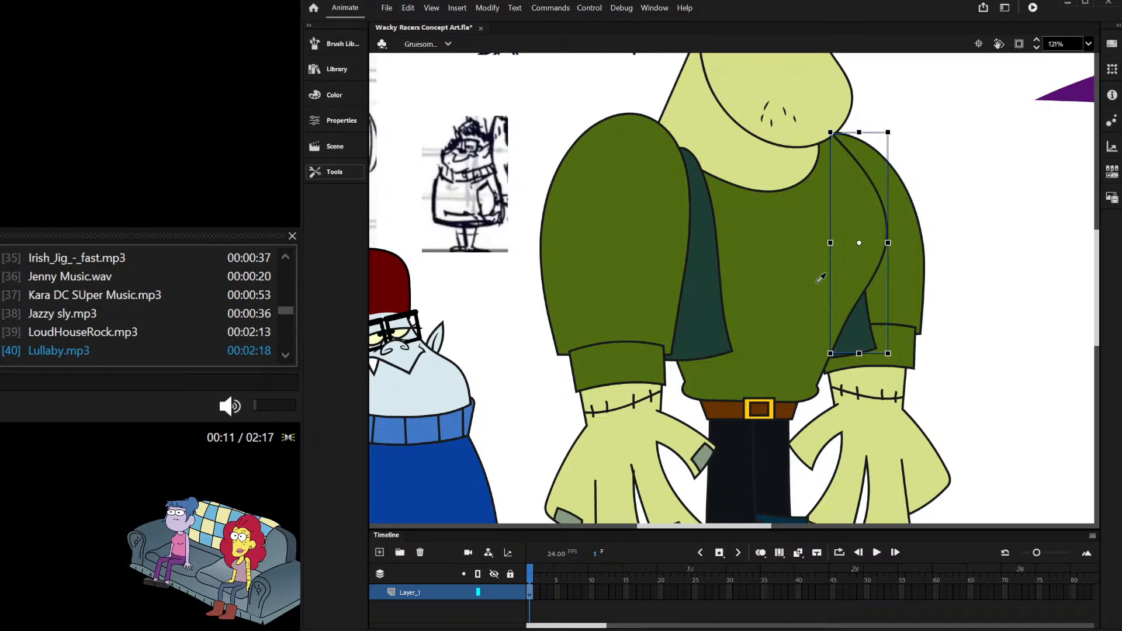
Step: Fill the trimmed torso sliver with the vest's dark teal and give it a black outline
click(854, 339)
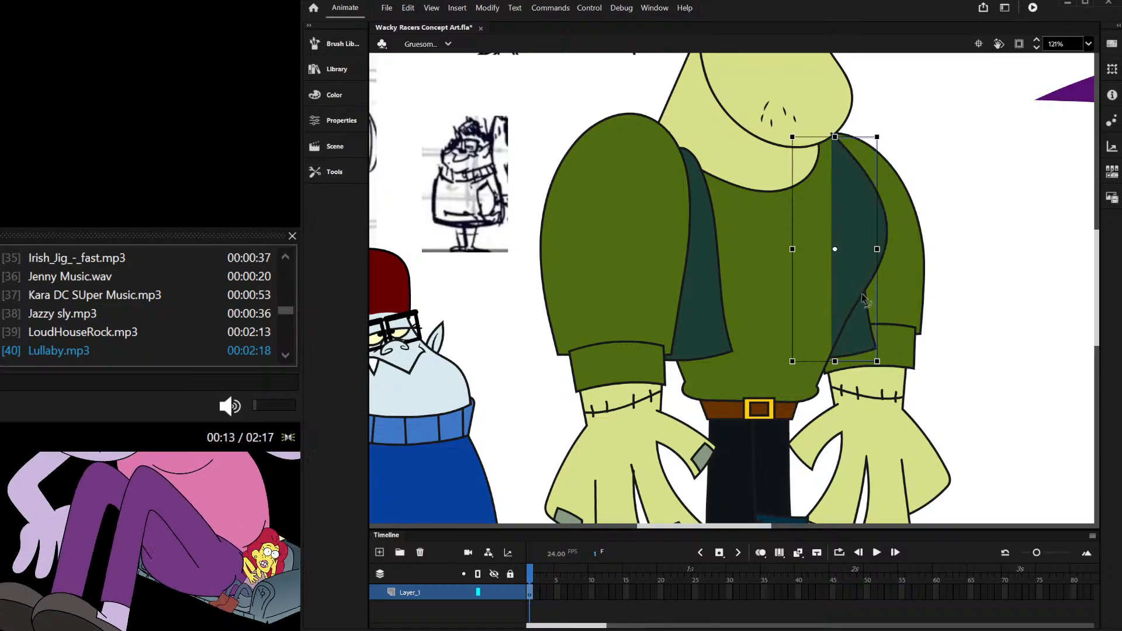
double_click(840, 252)
drag(698, 101, 992, 448)
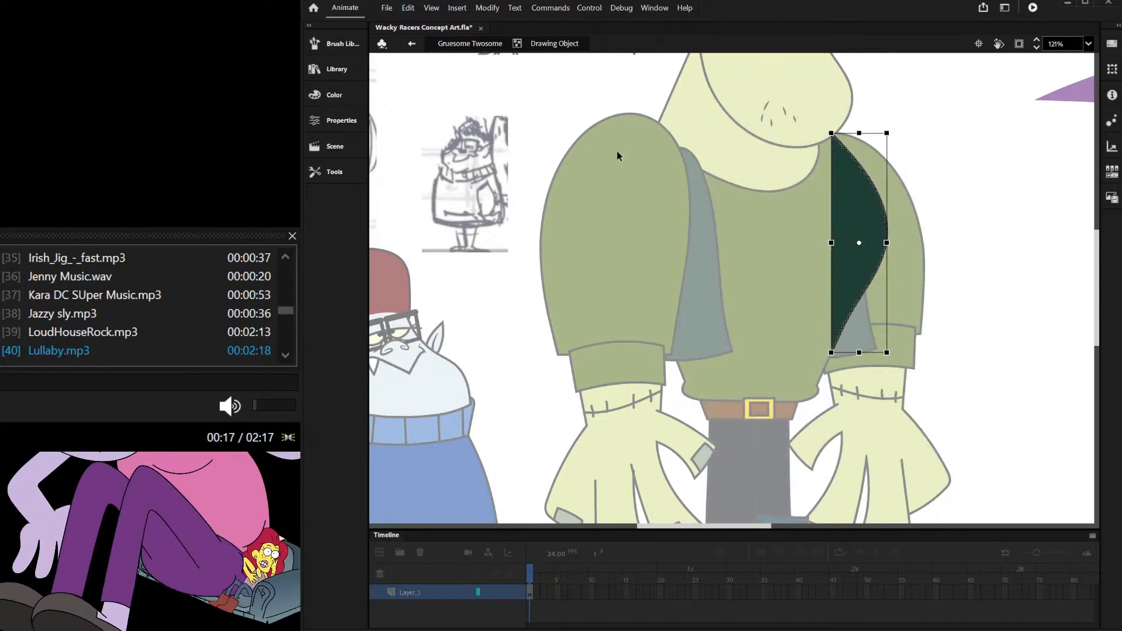
double_click(594, 152)
click(323, 178)
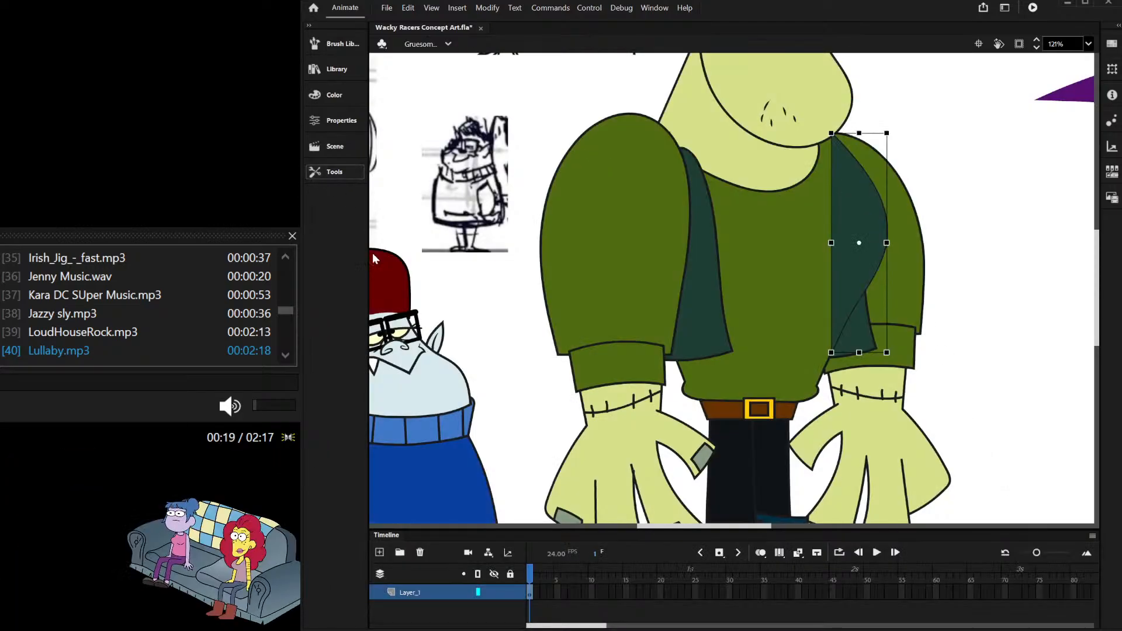
click(395, 325)
click(595, 162)
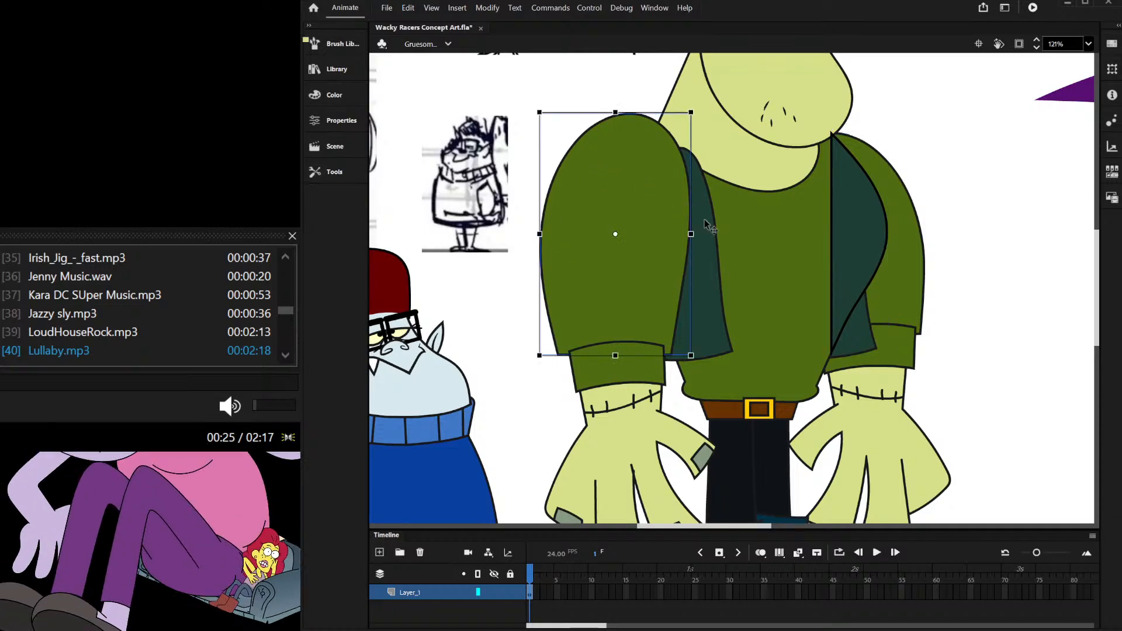
Step: Delete the sliver's lower-right outline segment and bend its fill edge outward to merge with the vest flap below
scroll(859, 317, up, 3)
double_click(839, 316)
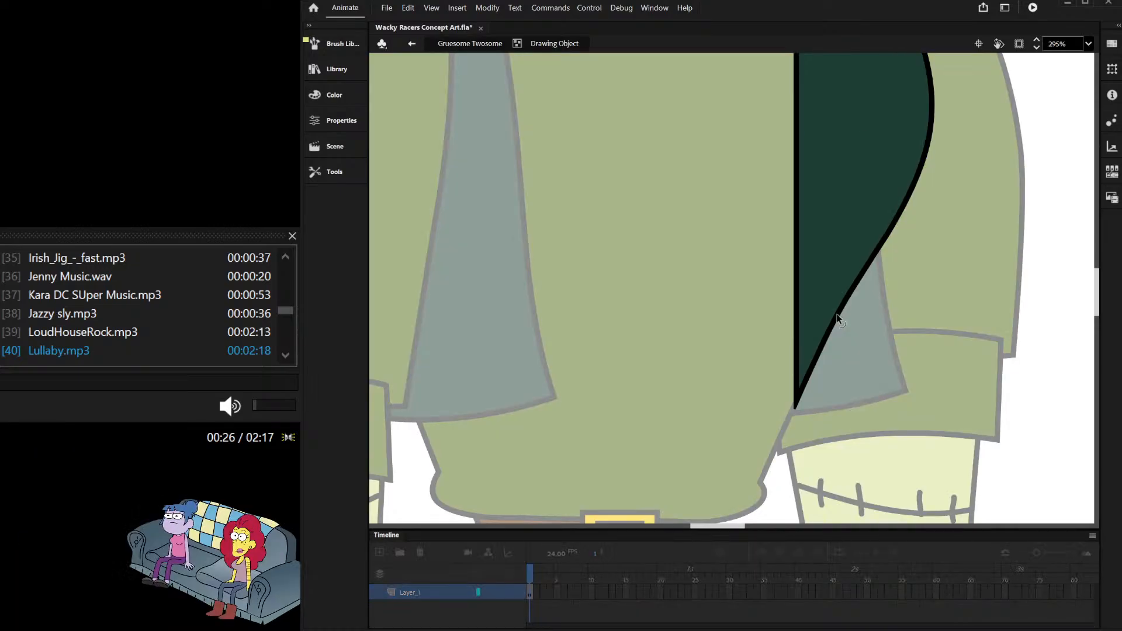
click(814, 380)
key(Delete)
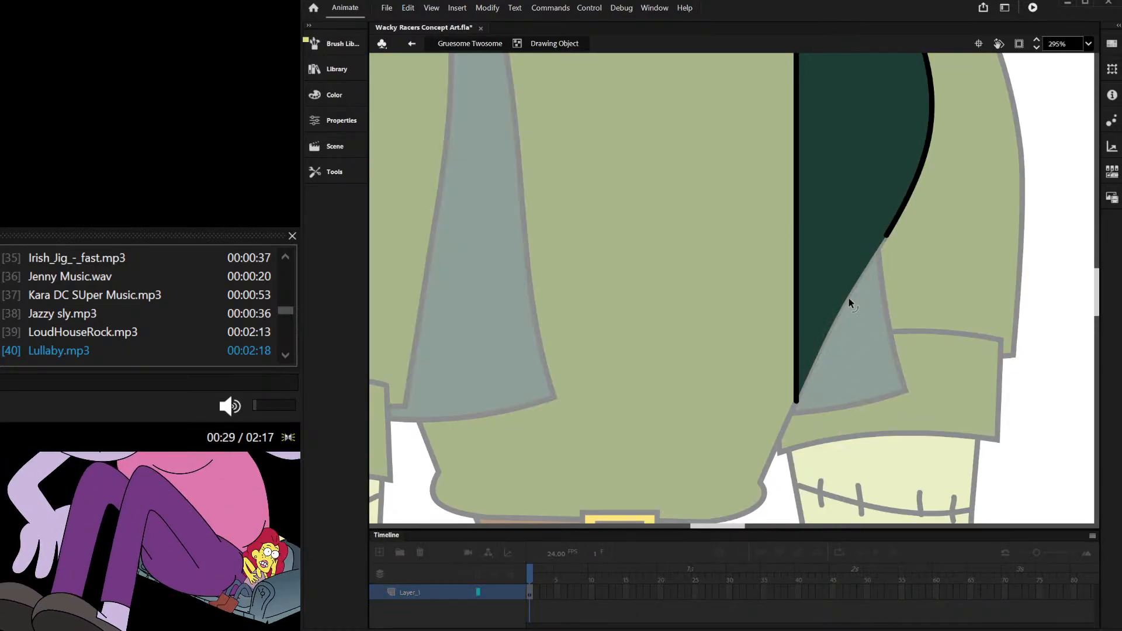
drag(850, 302, 850, 344)
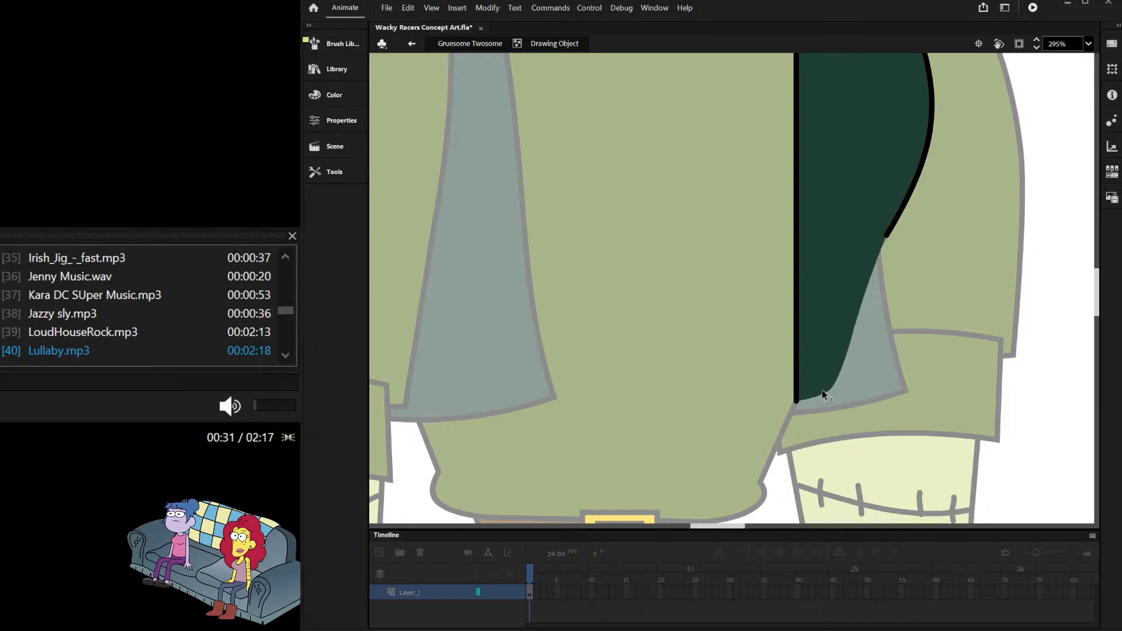
scroll(879, 281, up, 5)
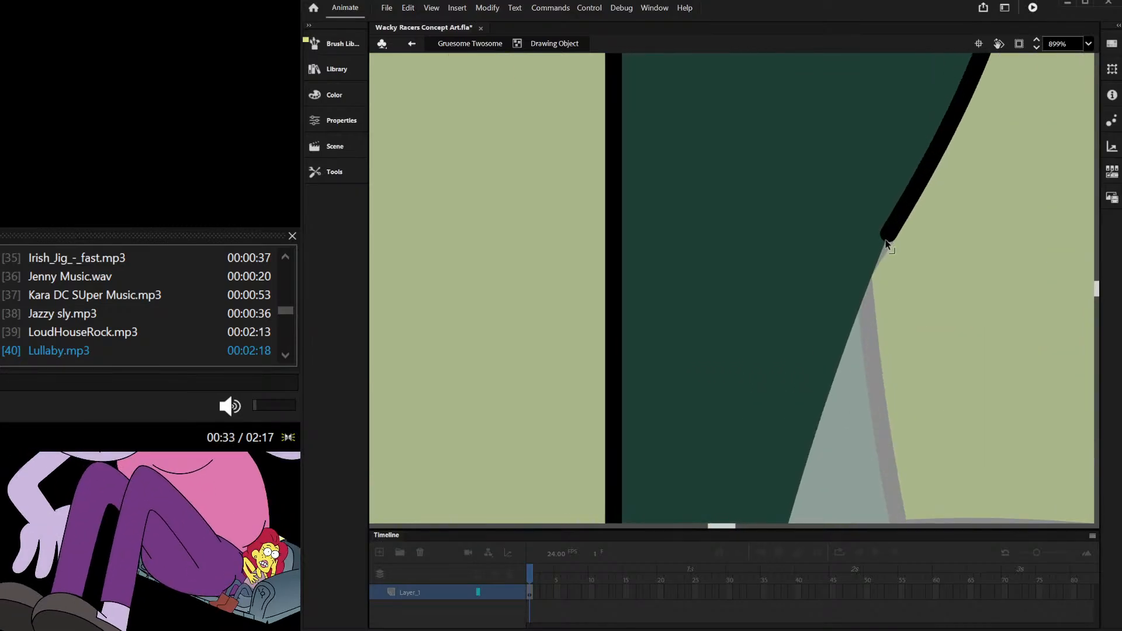
scroll(864, 313, down, 8)
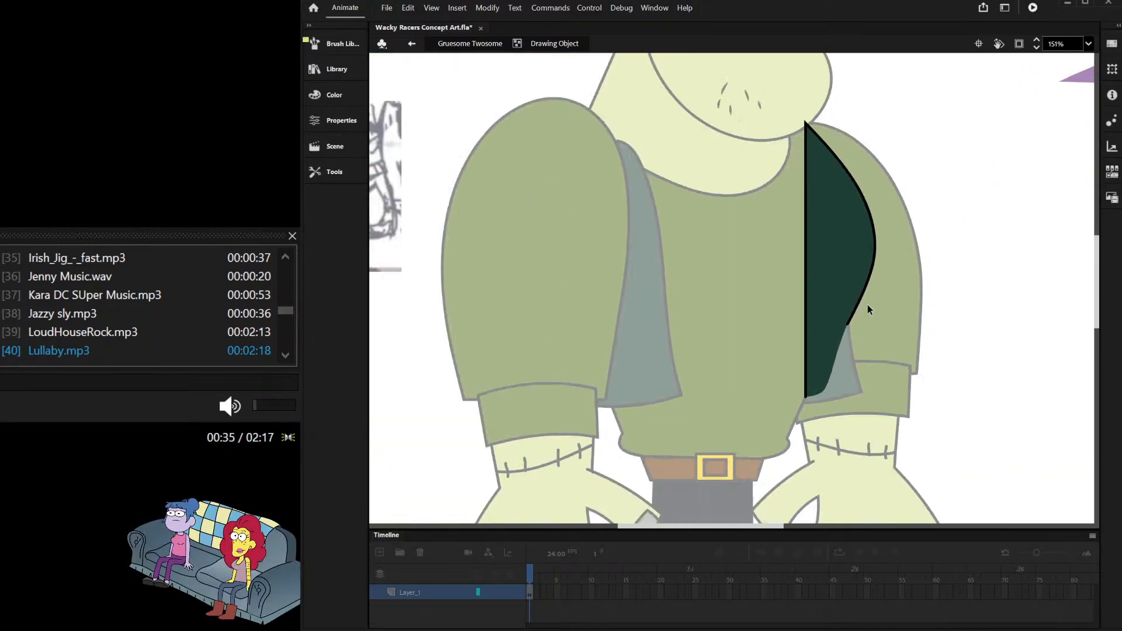
double_click(962, 190)
Step: Try to move the large character's head, hair and neck slightly up and to the right
scroll(853, 175, down, 3)
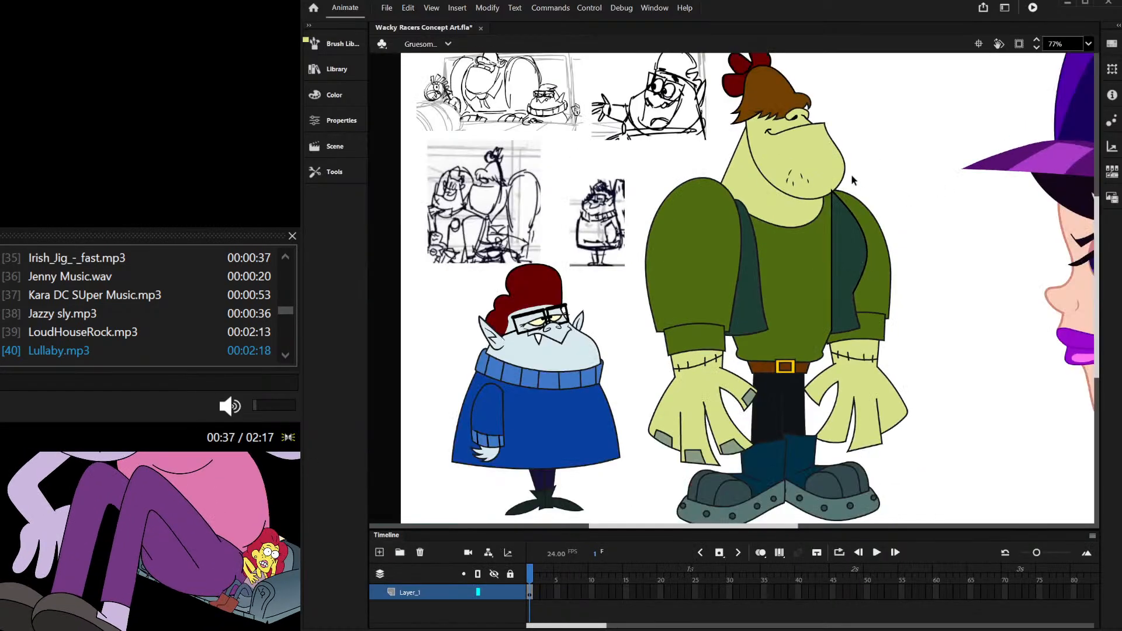
scroll(817, 139, up, 2)
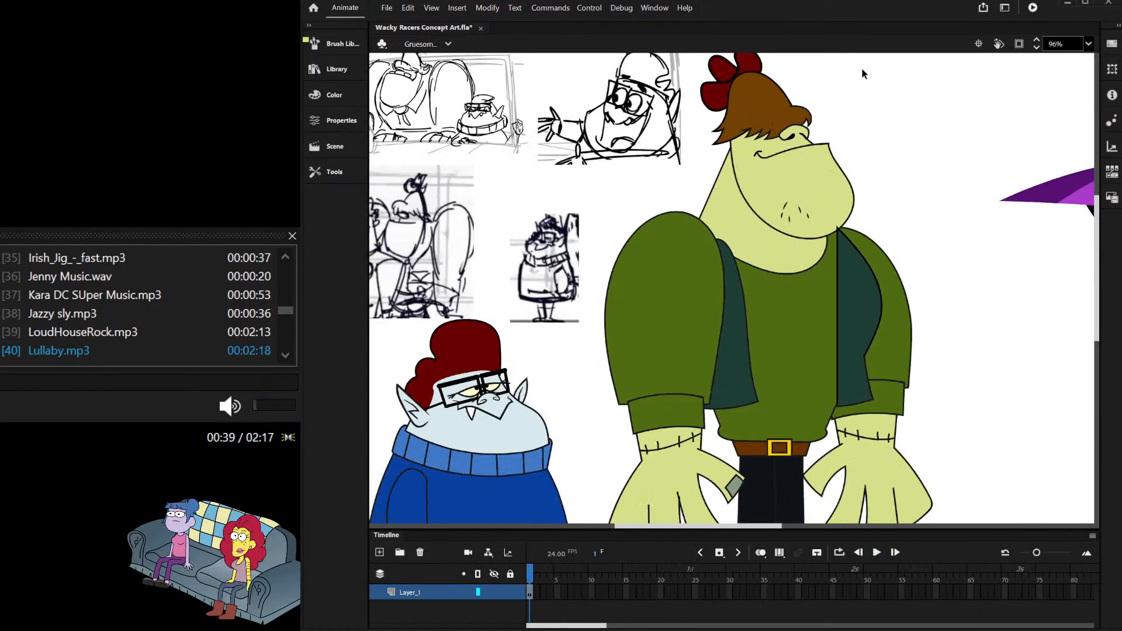
drag(862, 74, 763, 216)
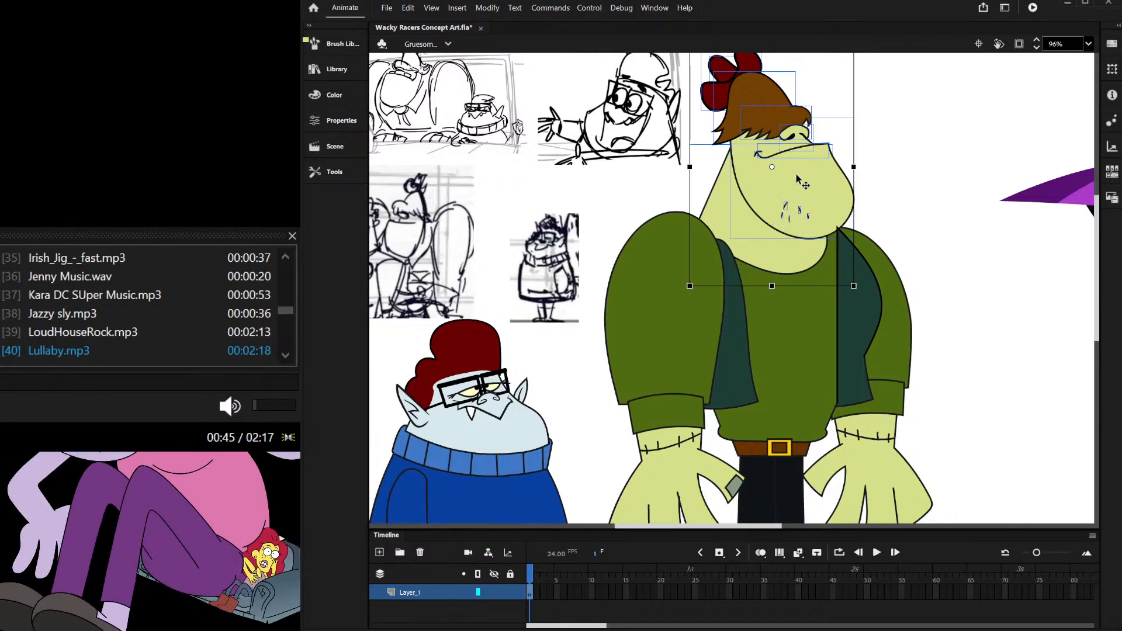
drag(797, 175, 810, 167)
key(ctrl+z)
shift+click(721, 201)
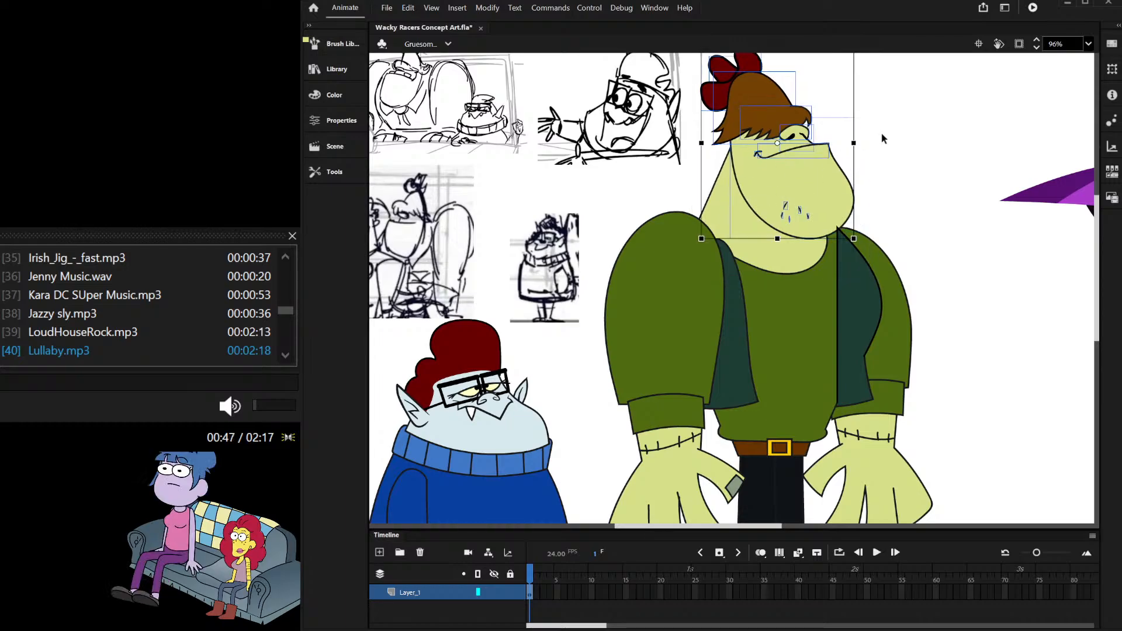
click(875, 138)
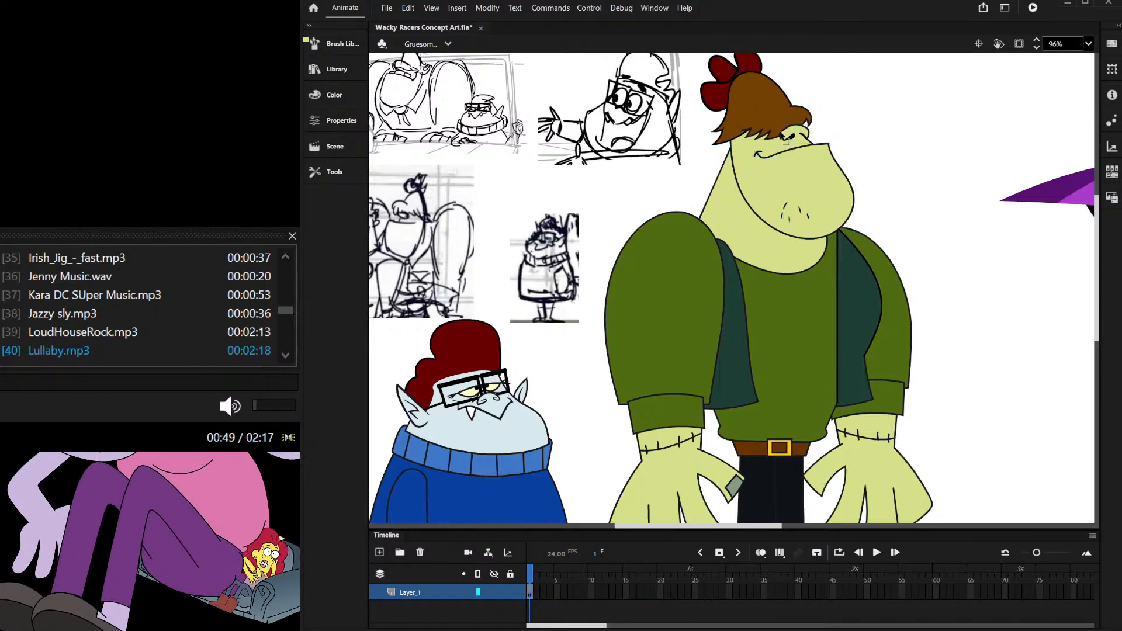
Step: Bend the straight inner edge of the right vest panel into a gentle curve following the chest
scroll(781, 156, down, 2)
scroll(812, 240, down, 5)
scroll(830, 266, up, 10)
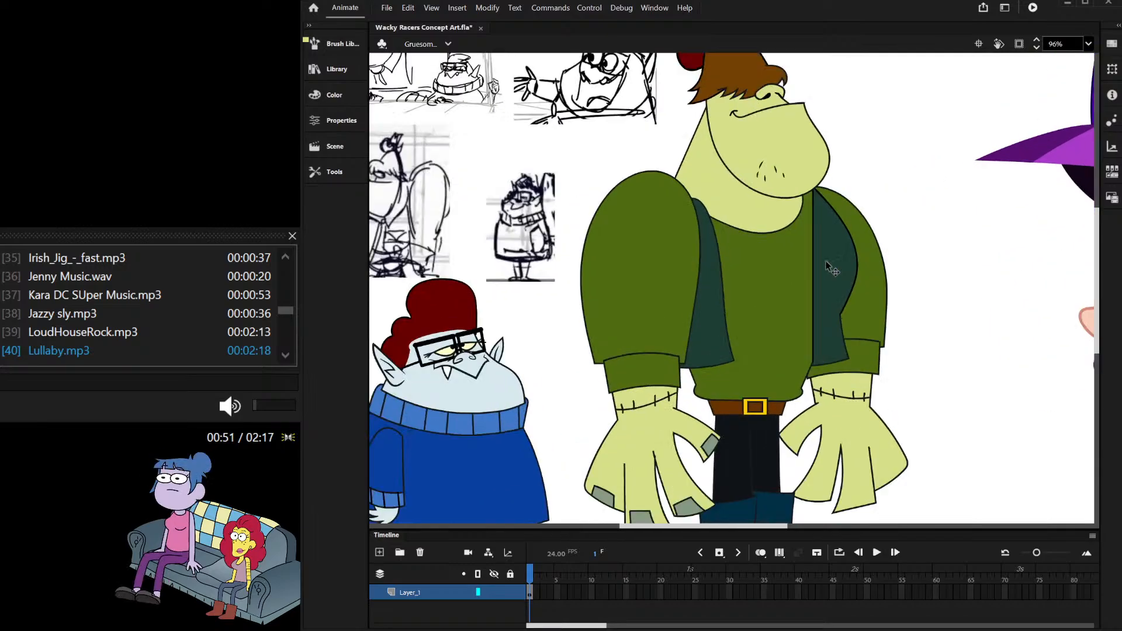
click(807, 241)
double_click(807, 241)
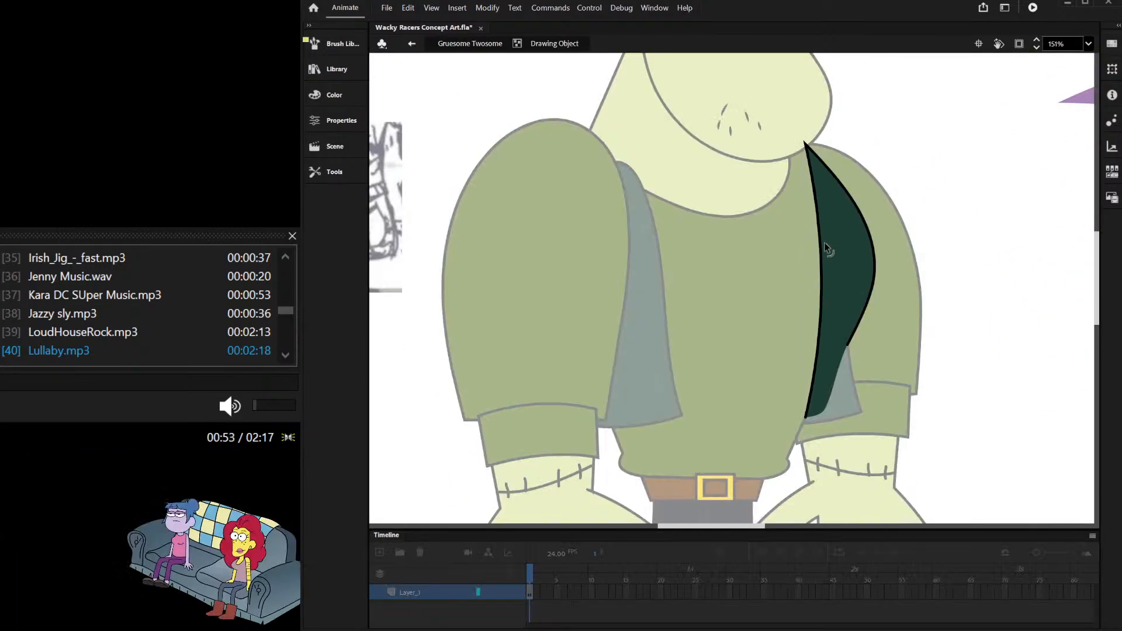
double_click(892, 125)
scroll(883, 157, down, 8)
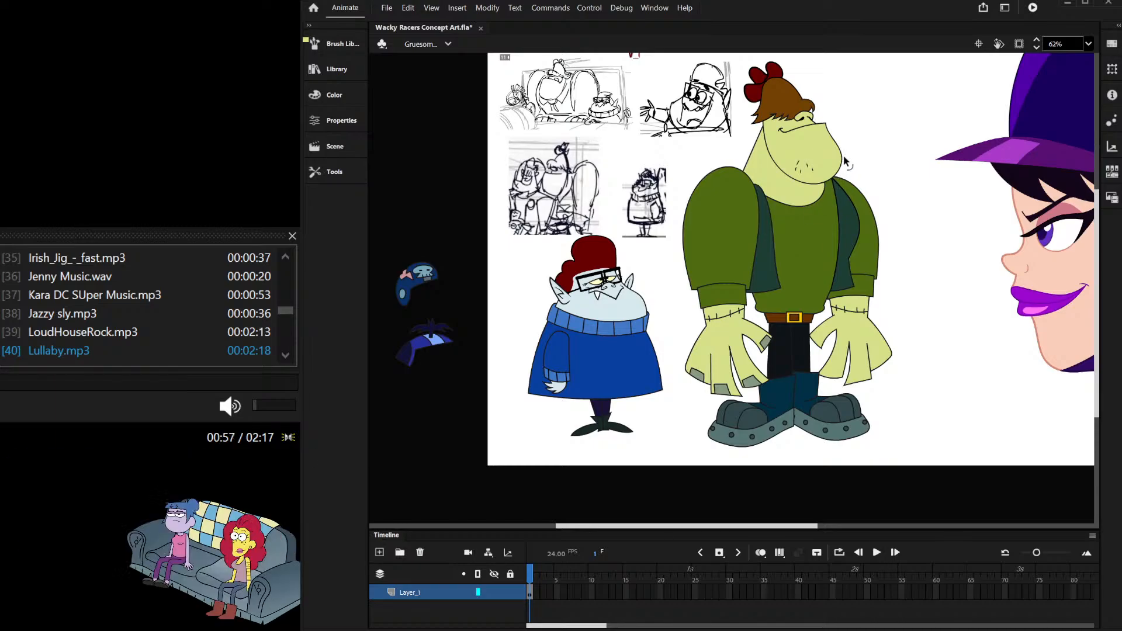
scroll(731, 171, down, 4)
scroll(730, 152, up, 4)
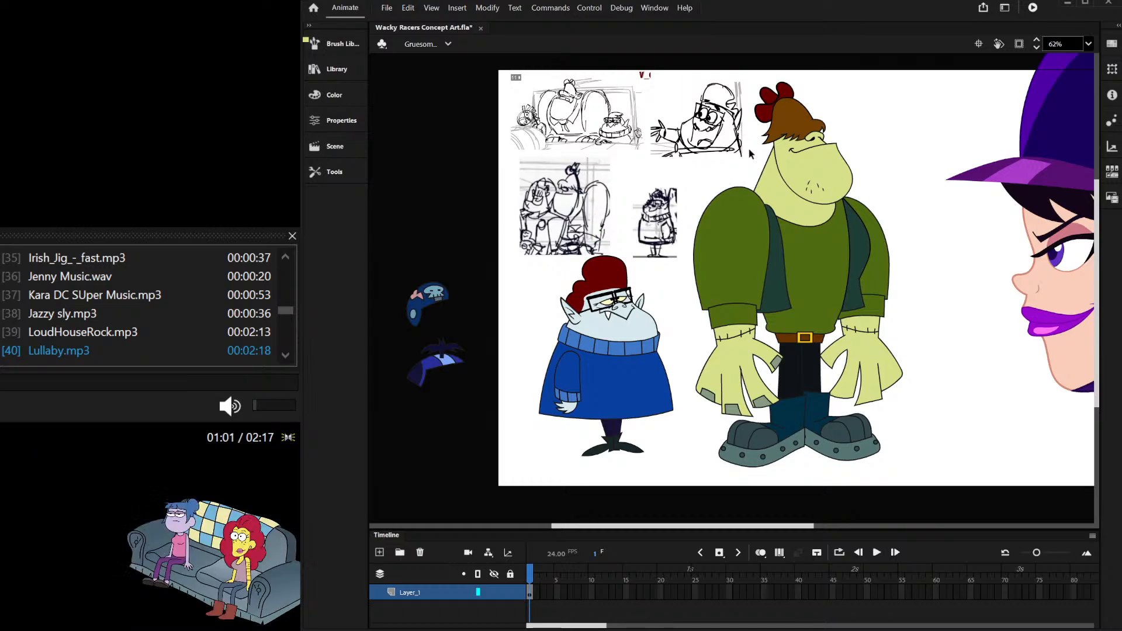
Step: Brush two curved black strokes below the neckline, one from each shoulder, leaving a small gap at the centre
scroll(837, 236, up, 2)
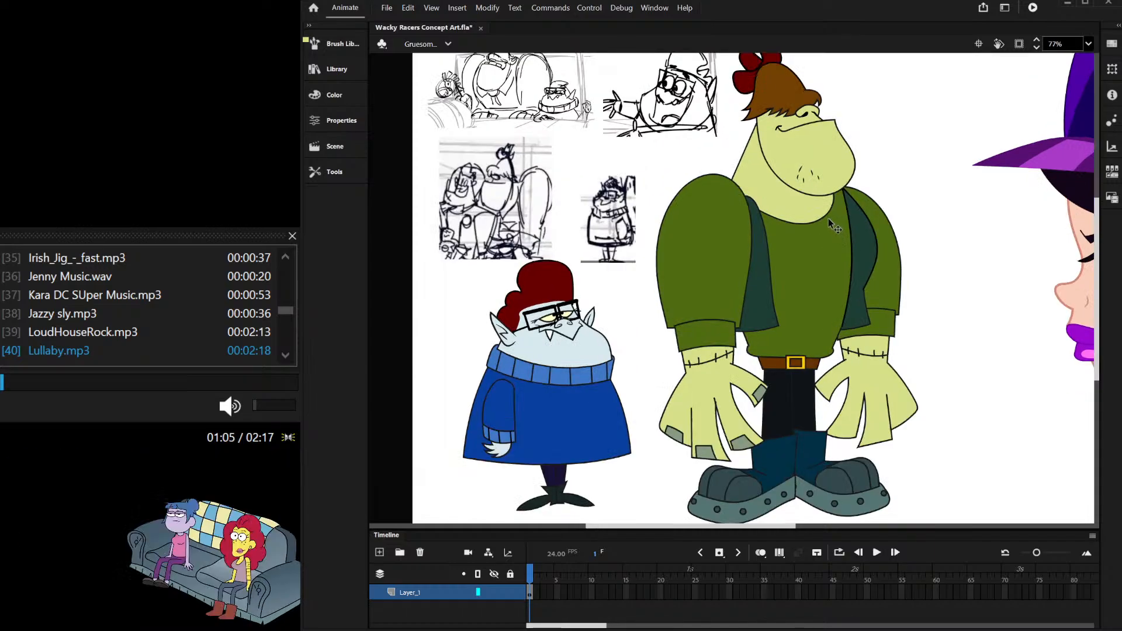
scroll(840, 244, up, 3)
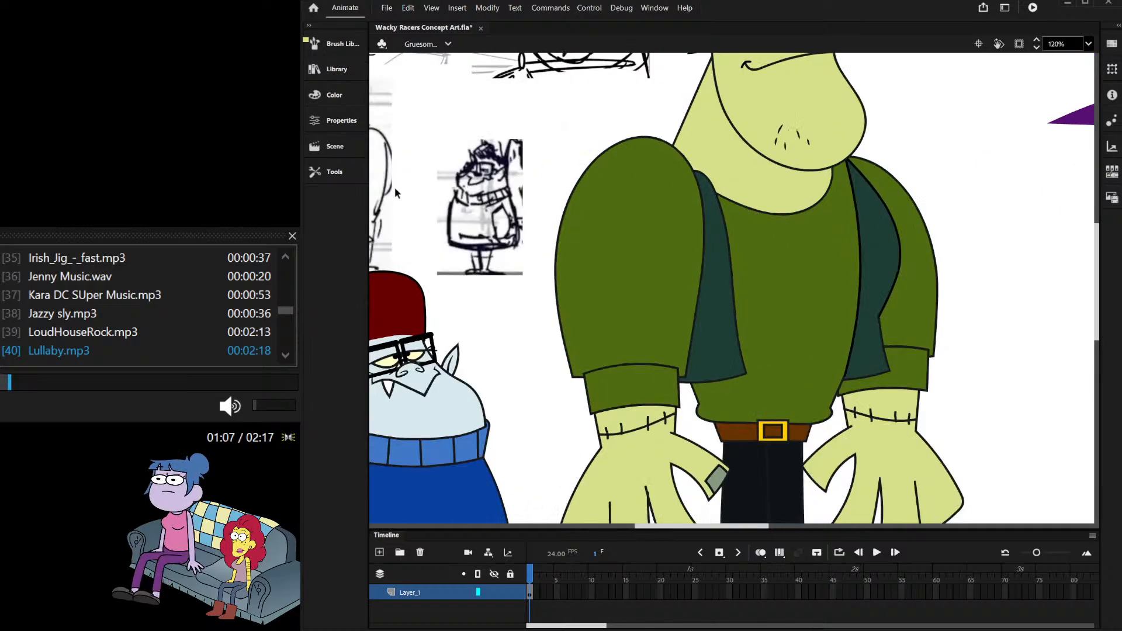
scroll(722, 209, up, 3)
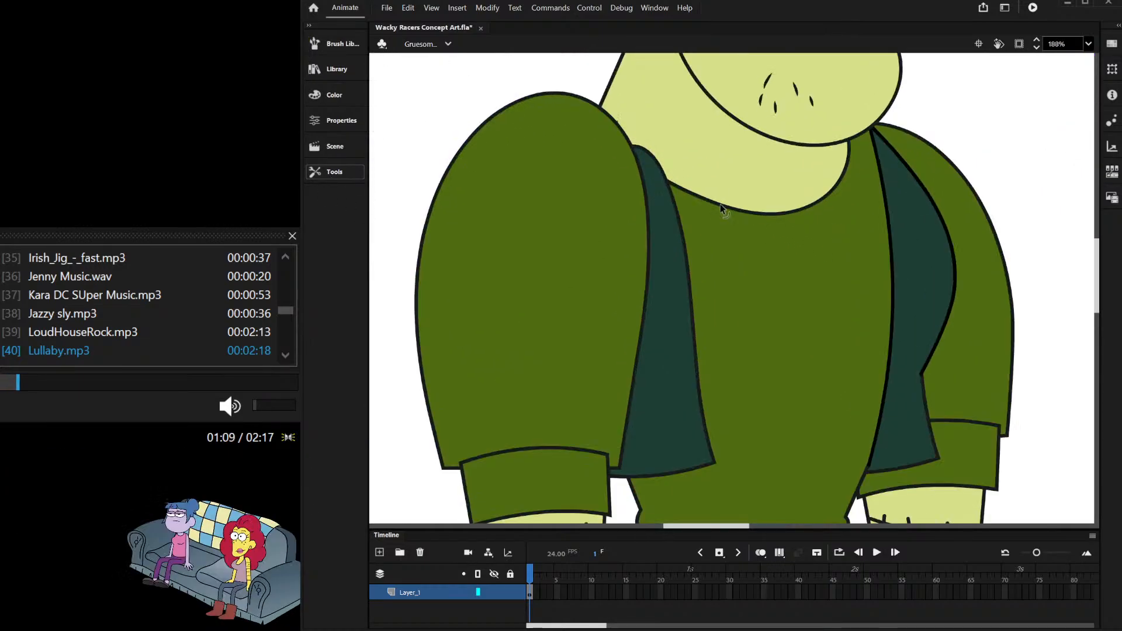
drag(705, 197, 764, 226)
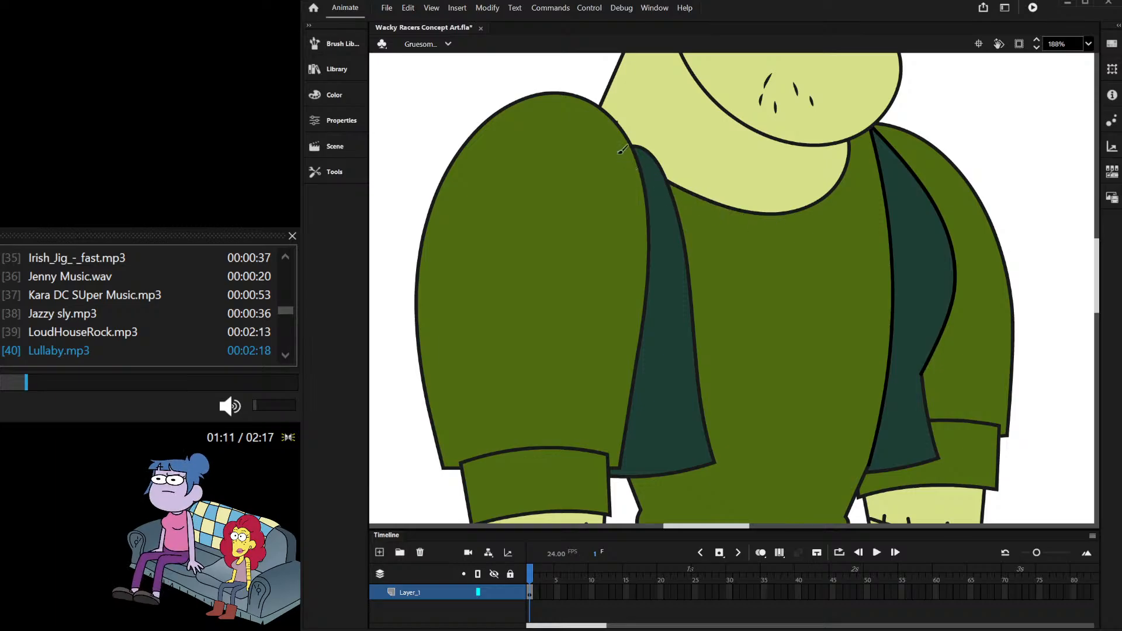
key(ctrl+z)
mouse_move(585, 146)
mouse_down()
mouse_move(621, 173)
mouse_move(763, 234)
mouse_up()
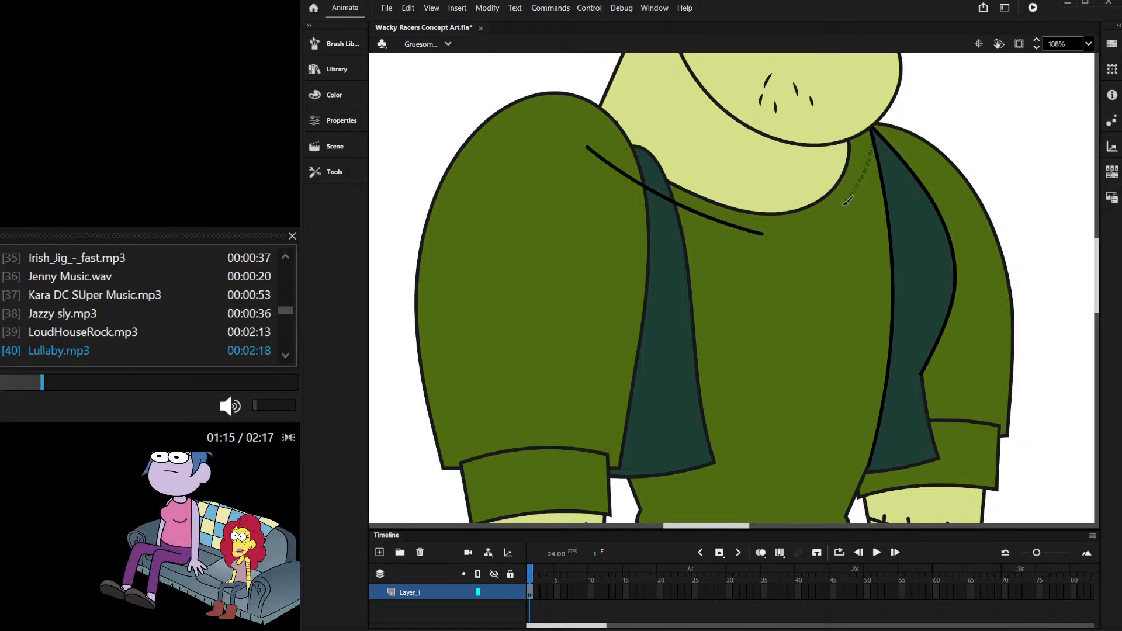
drag(845, 204, 786, 234)
Step: Draw a small dark teal circle with a black outline in the gap between the two neckline strokes
scroll(835, 229, down, 7)
scroll(825, 243, up, 7)
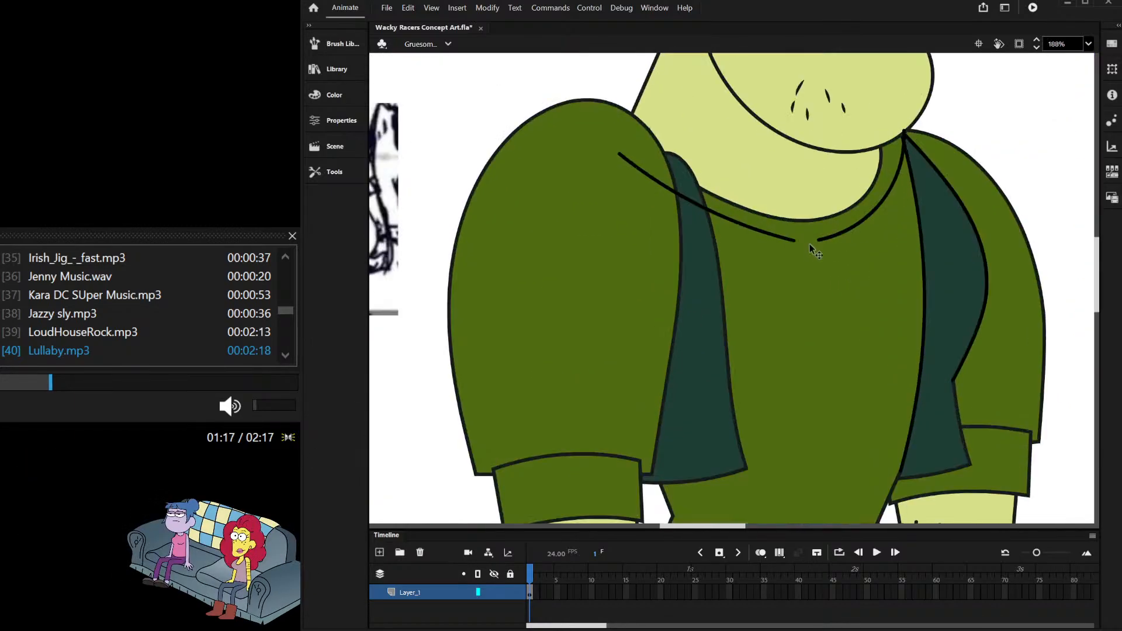
scroll(810, 246, up, 2)
scroll(799, 234, up, 3)
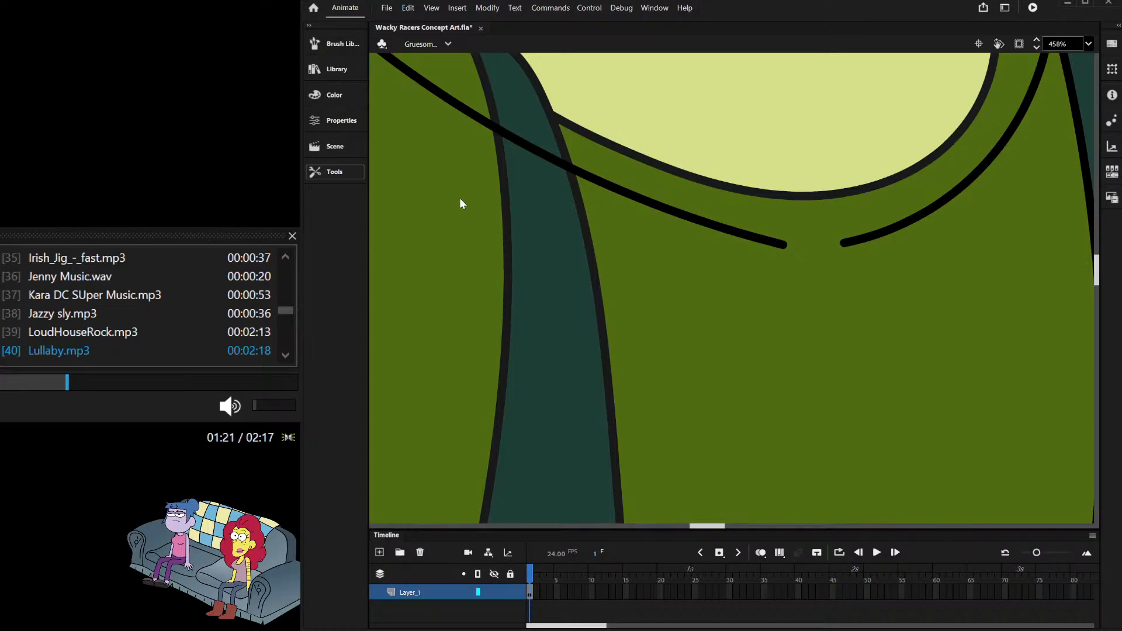
drag(776, 209, 835, 270)
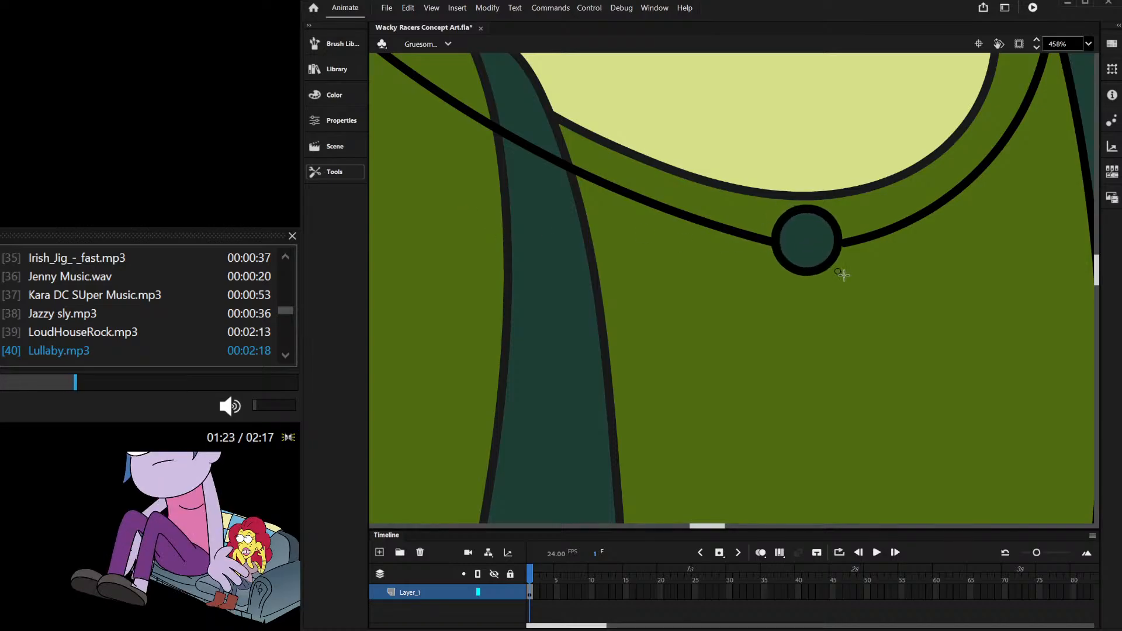
scroll(842, 280, down, 7)
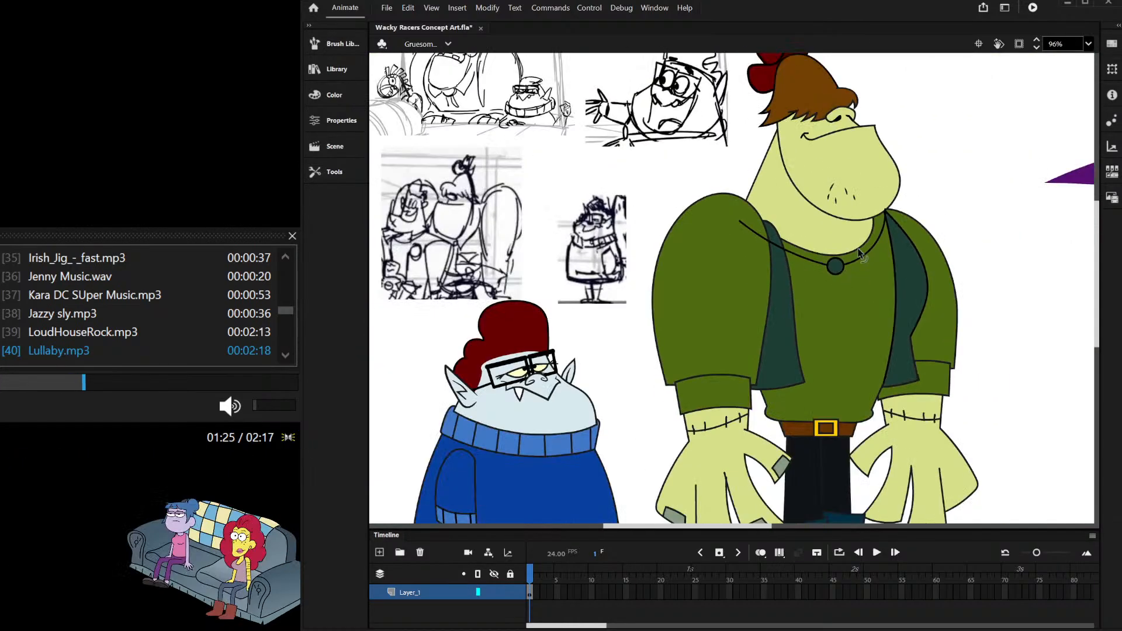
scroll(857, 228, down, 3)
scroll(538, 197, down, 1)
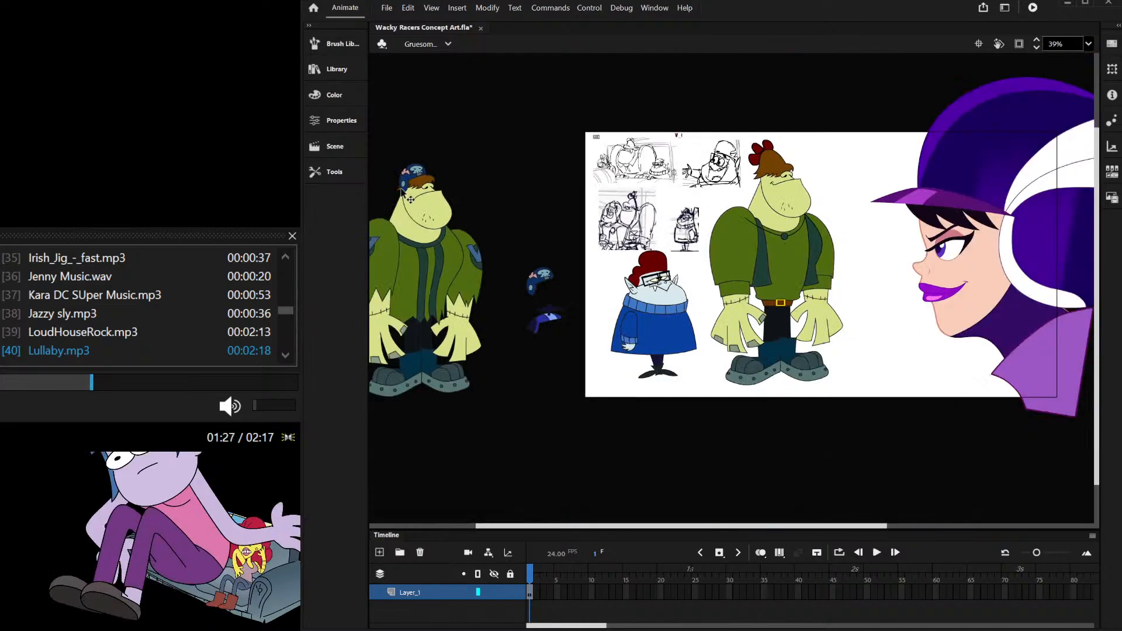
Step: Cut the skull emblem, including its eyes and teeth, from the blue helmet of the reference character beside the artboard
scroll(379, 198, up, 2)
scroll(409, 159, up, 3)
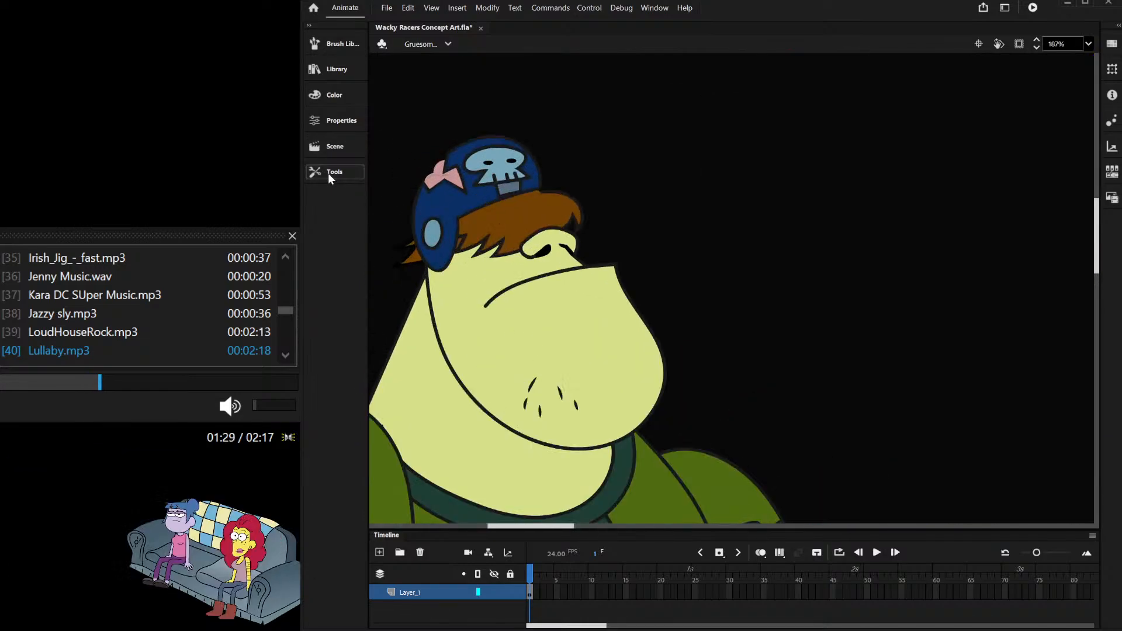
double_click(488, 154)
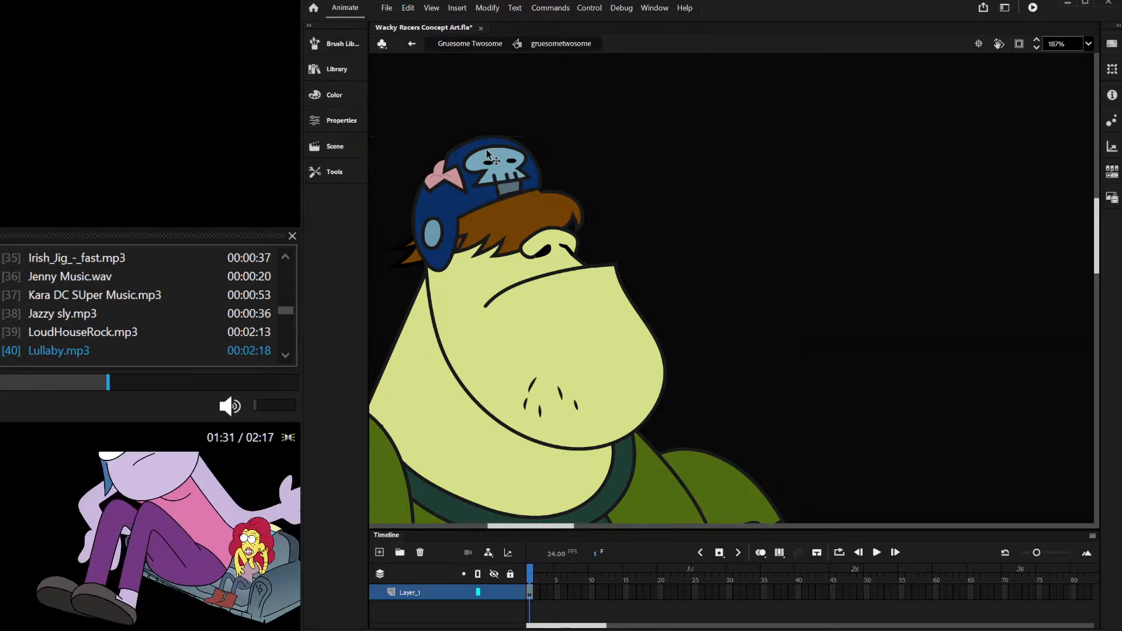
double_click(487, 154)
scroll(485, 150, up, 2)
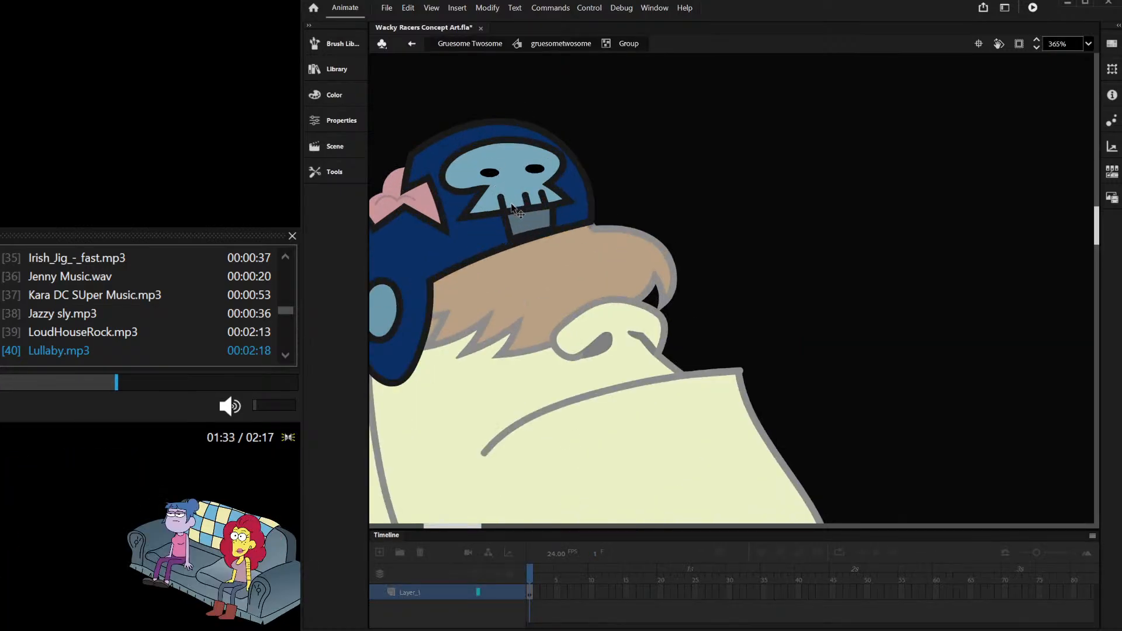
click(502, 205)
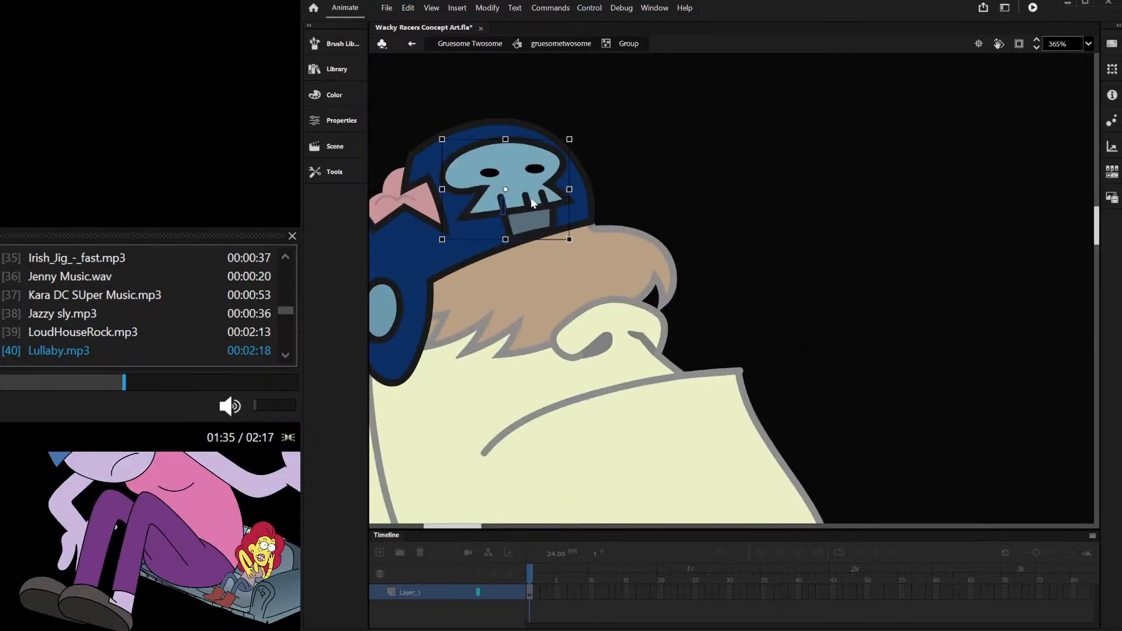
click(520, 172)
shift+click(489, 174)
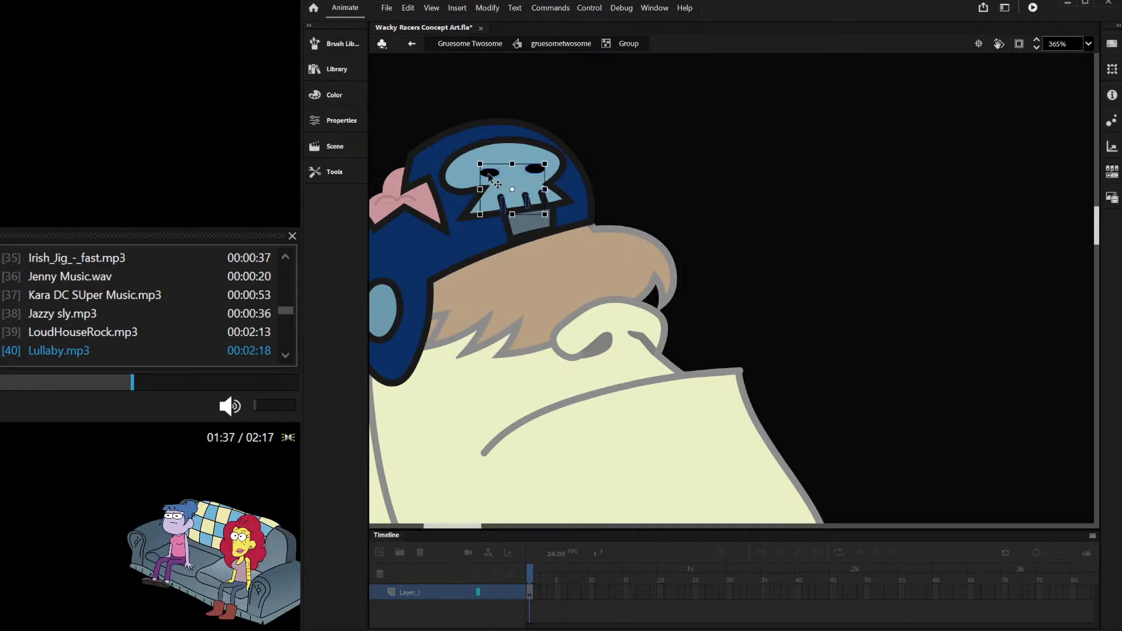
shift+click(545, 201)
scroll(547, 188, down, 8)
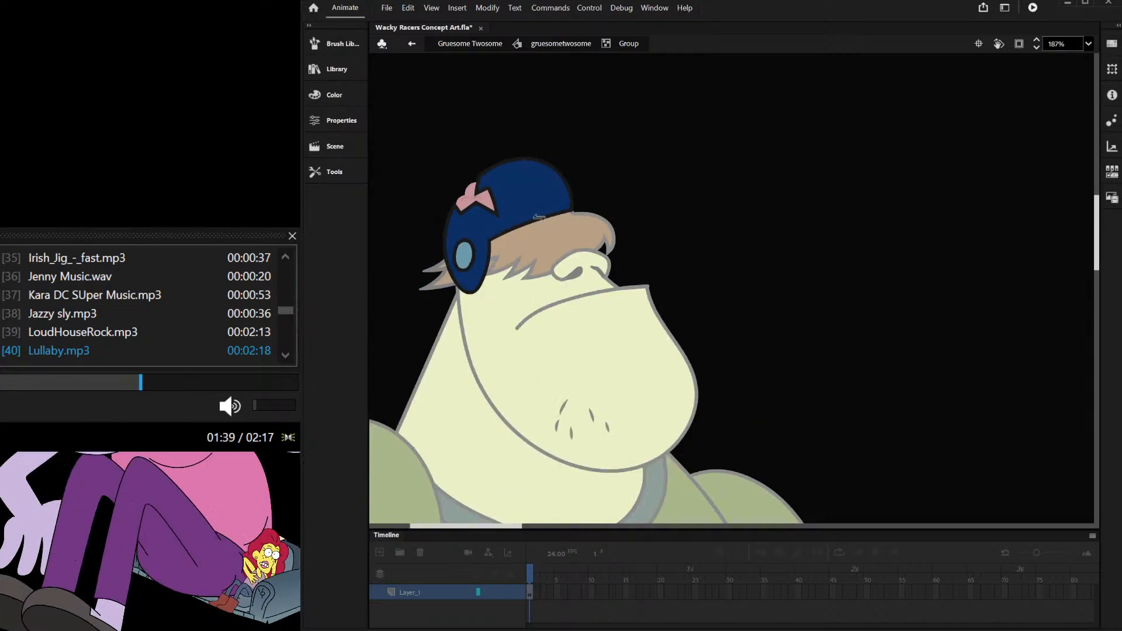
scroll(893, 279, up, 4)
double_click(892, 275)
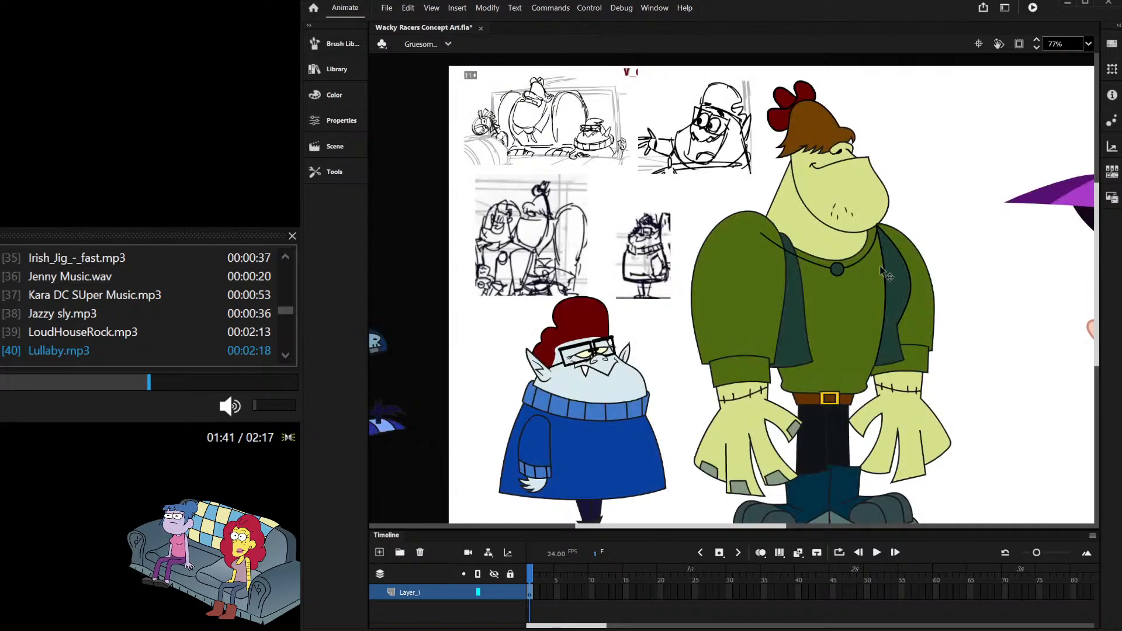
Step: Paste the skull onto the large character's chest and centre it over the teal circle where the neckline strokes meet
scroll(864, 266, up, 4)
click(793, 276)
key(ctrl+v)
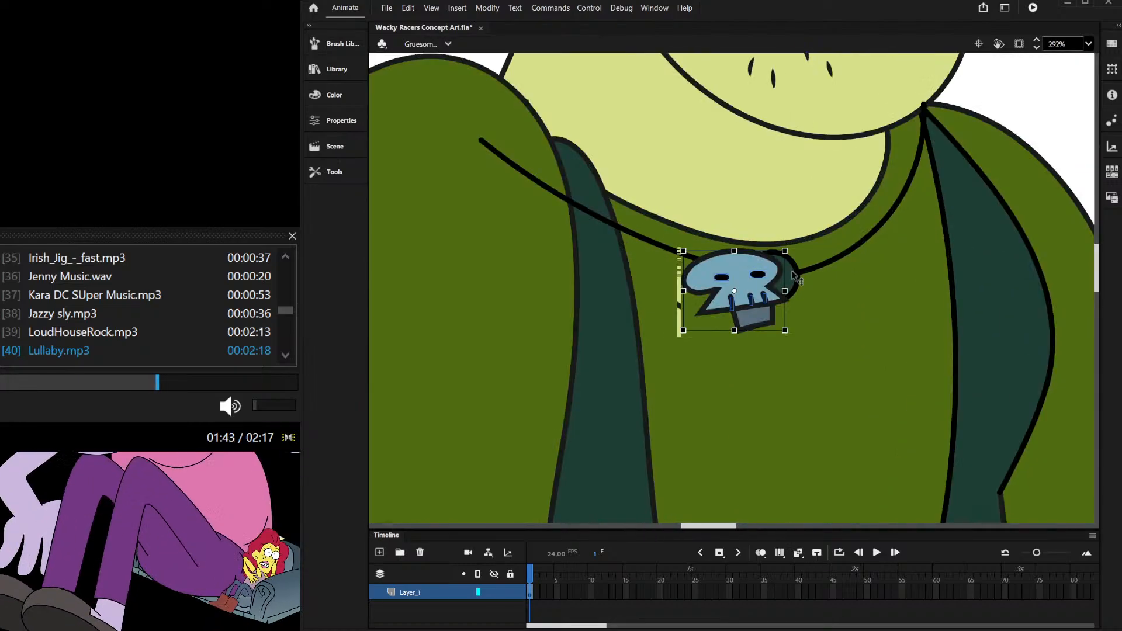
drag(713, 258, 750, 263)
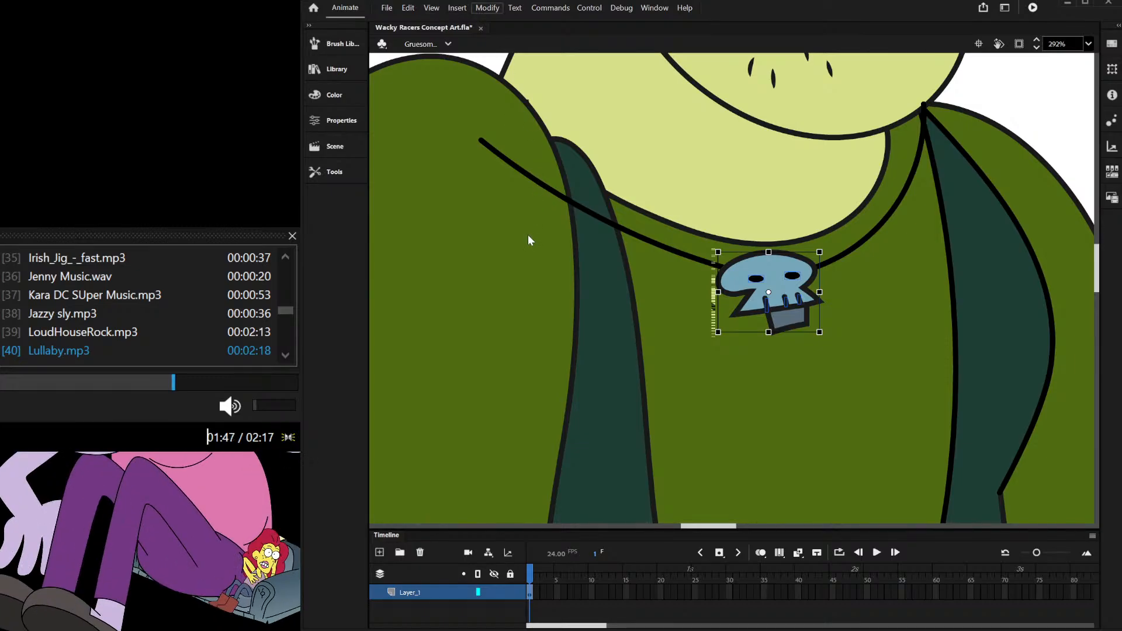
drag(777, 270, 784, 296)
Step: Brush two slightly curved, near-vertical drawstring lines hanging down the shirt from the skull's jaw
scroll(785, 299, down, 5)
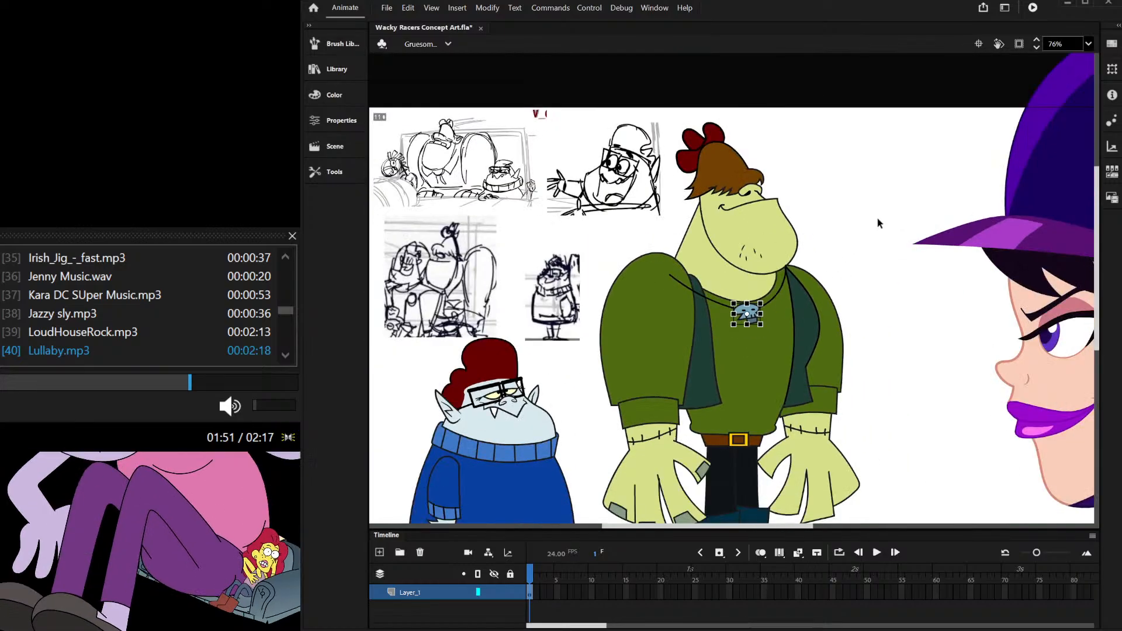
scroll(757, 325, up, 2)
scroll(735, 297, down, 2)
scroll(735, 297, up, 2)
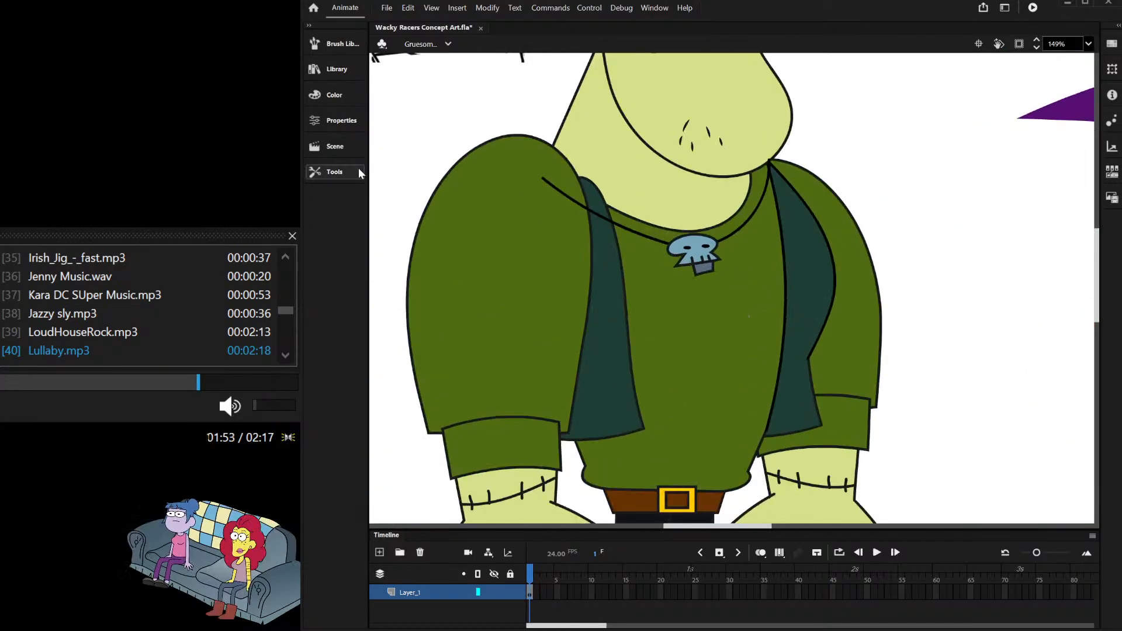
scroll(689, 305, up, 2)
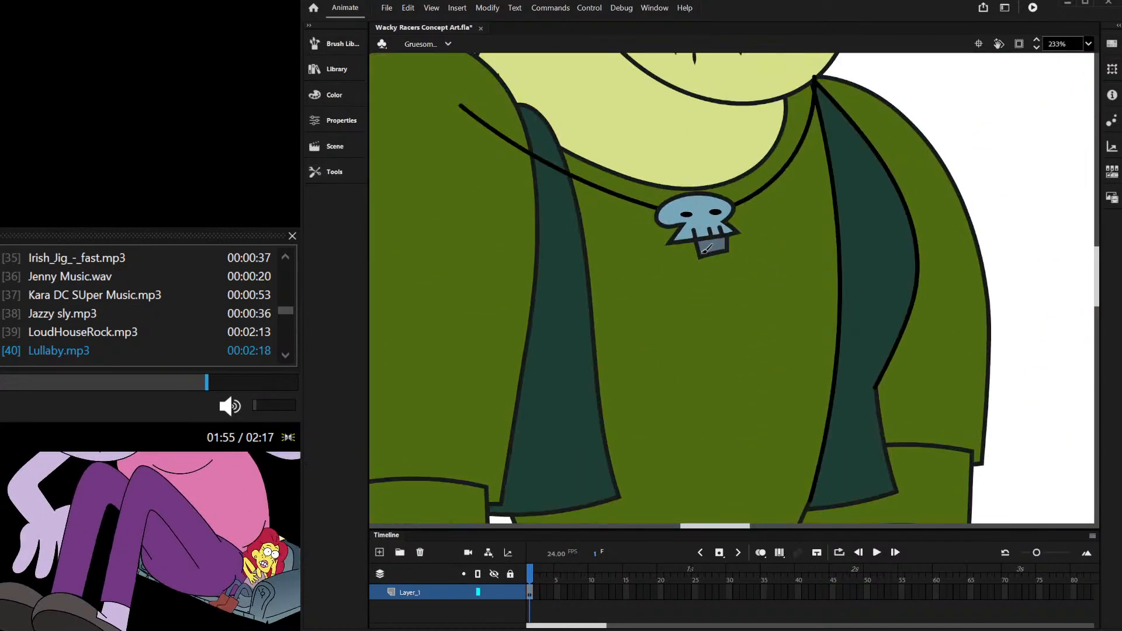
drag(697, 329, 698, 350)
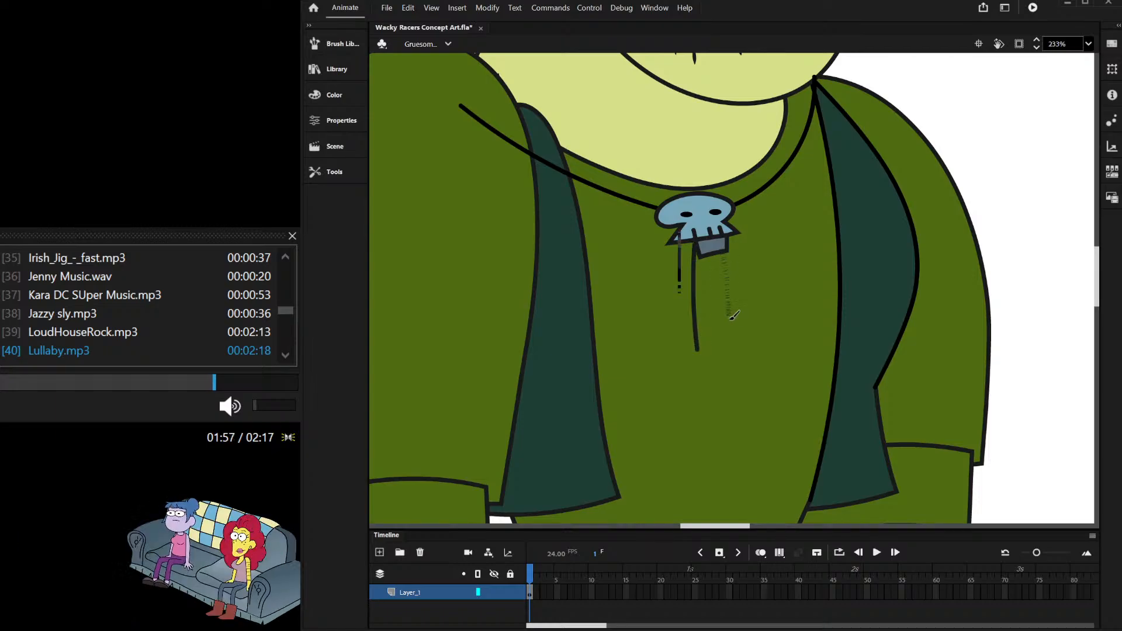
drag(733, 316, 728, 346)
Step: Bring the skull emblem in front of the two drawstring lines, keeping its position at the neckline
scroll(731, 336, down, 2)
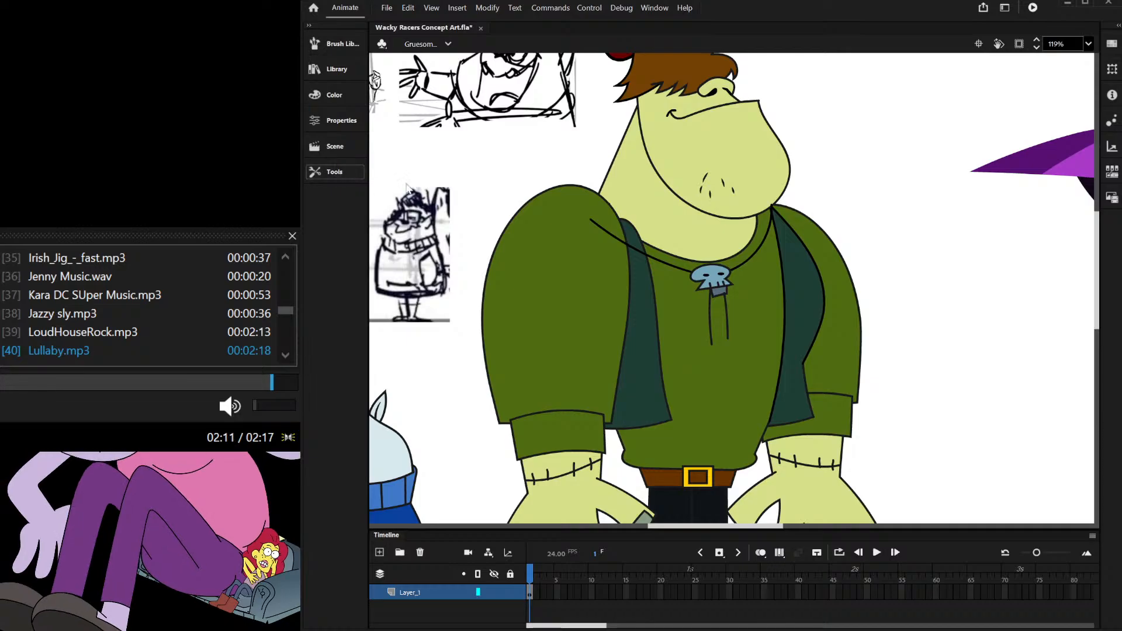
scroll(714, 285, up, 3)
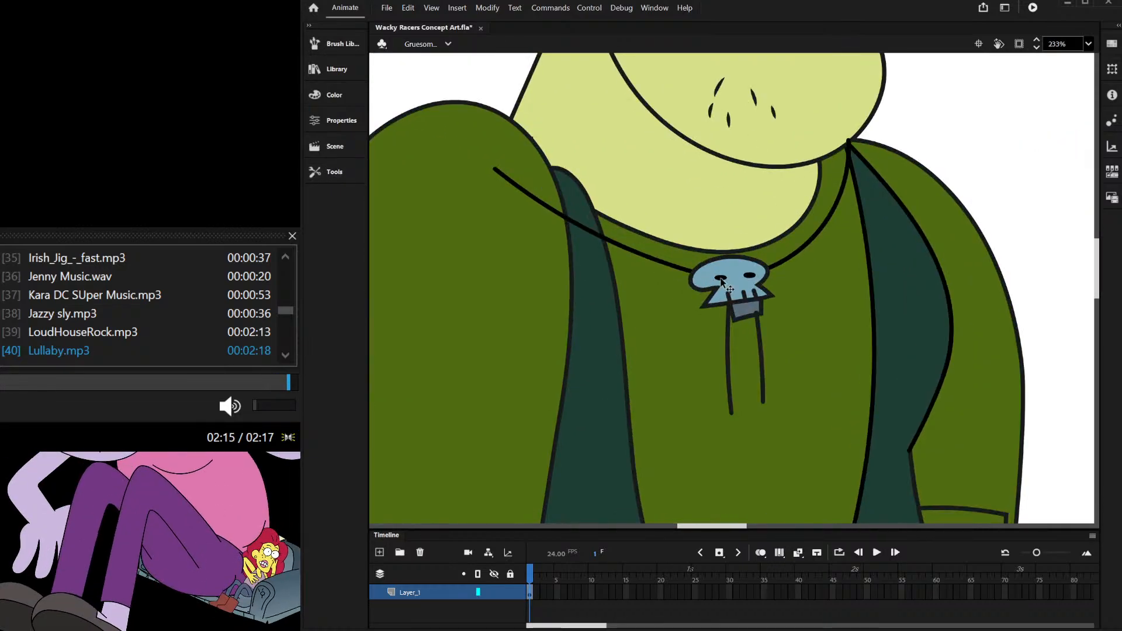
click(715, 294)
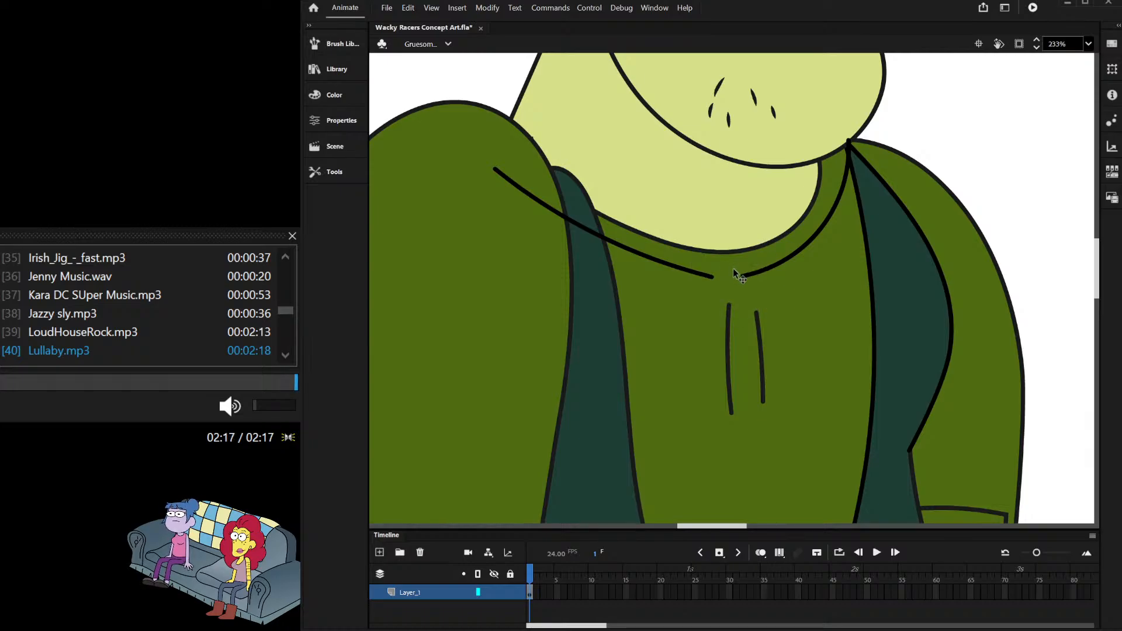
Step: Bring the large character's head, face and hair in front of the neckline strokes without moving them
scroll(915, 122, down, 6)
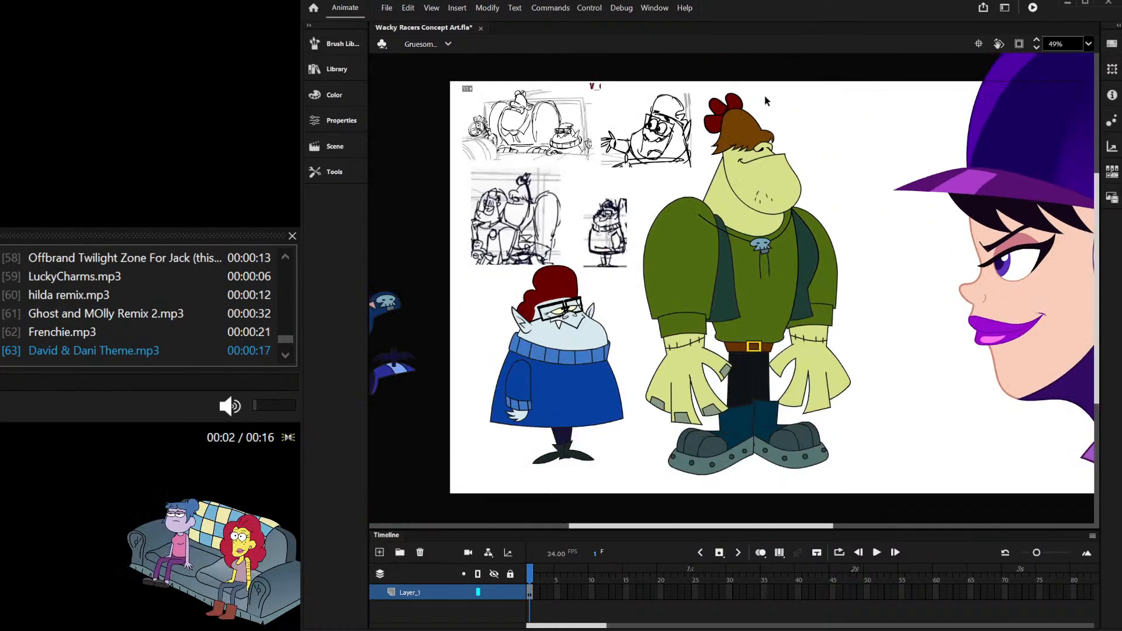
scroll(767, 100, up, 4)
click(608, 179)
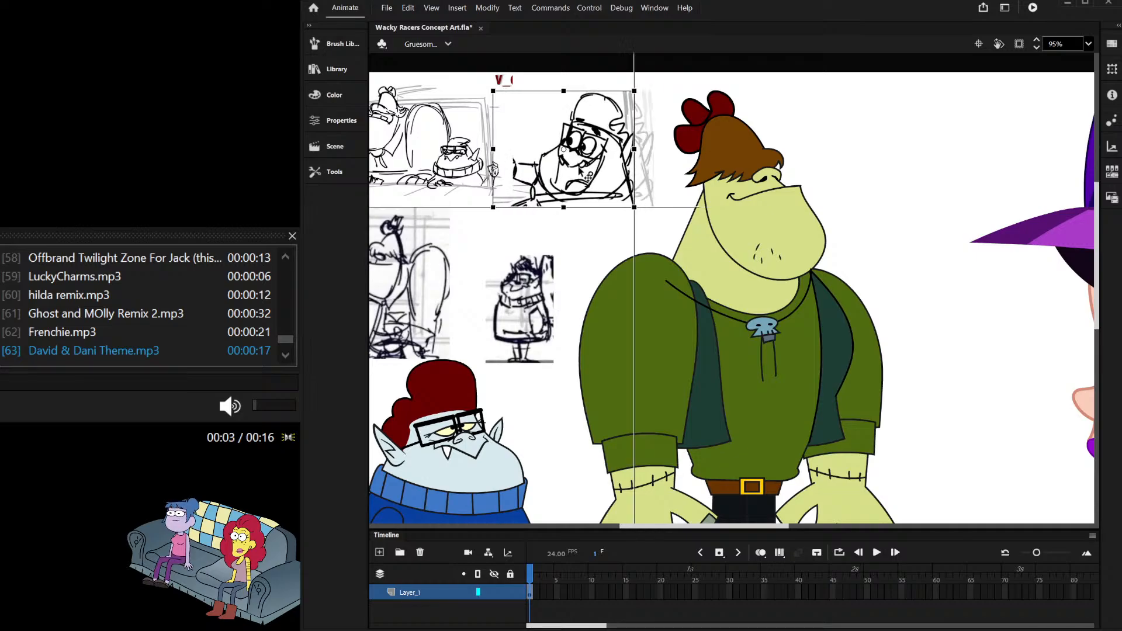
mouse_move(664, 81)
mouse_down()
mouse_move(807, 225)
mouse_move(849, 231)
mouse_up()
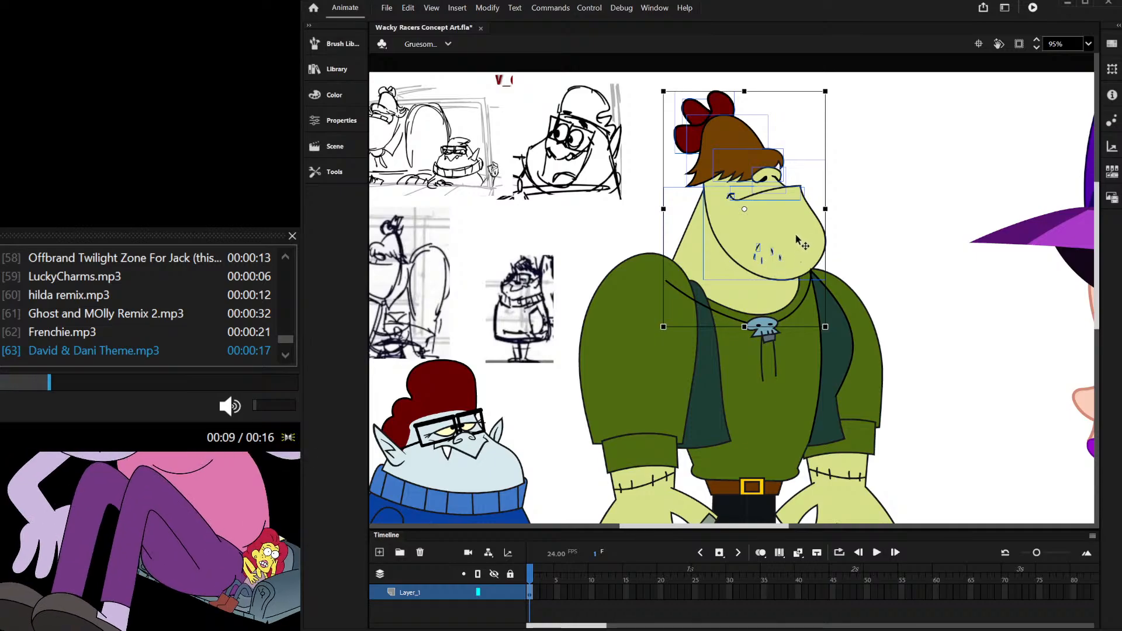
key(Delete)
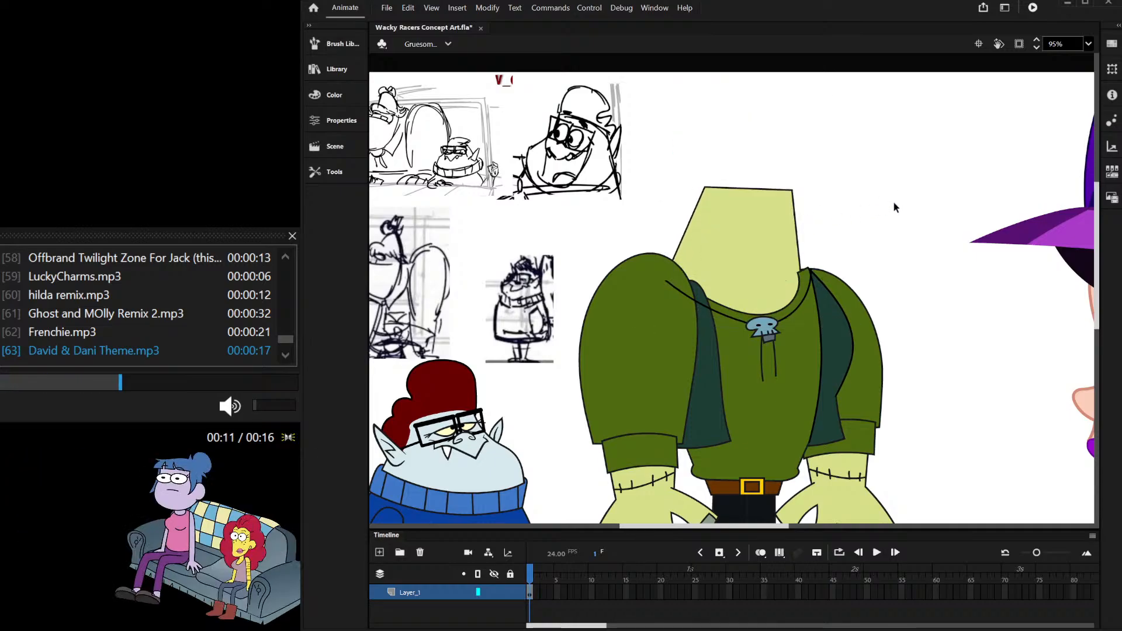
key(ctrl+z)
click(894, 200)
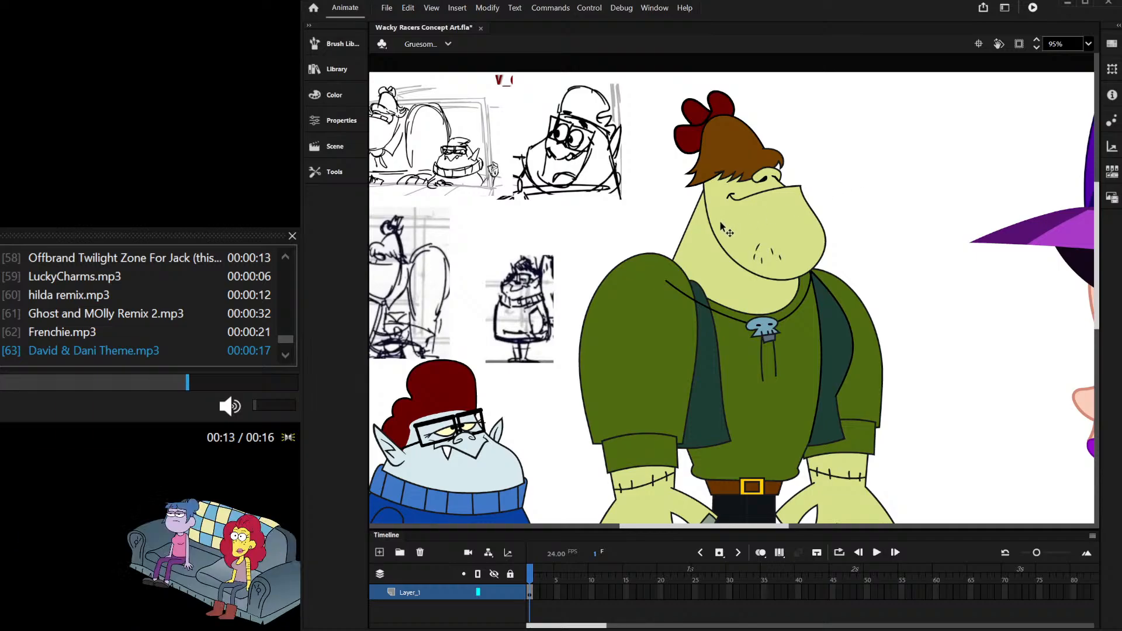
Step: Bring the large character's left-hand arm, cuff and hand in front of the neckline stroke that overlaps the shoulder
scroll(708, 254, down, 3)
scroll(657, 403, up, 3)
drag(604, 442, 686, 342)
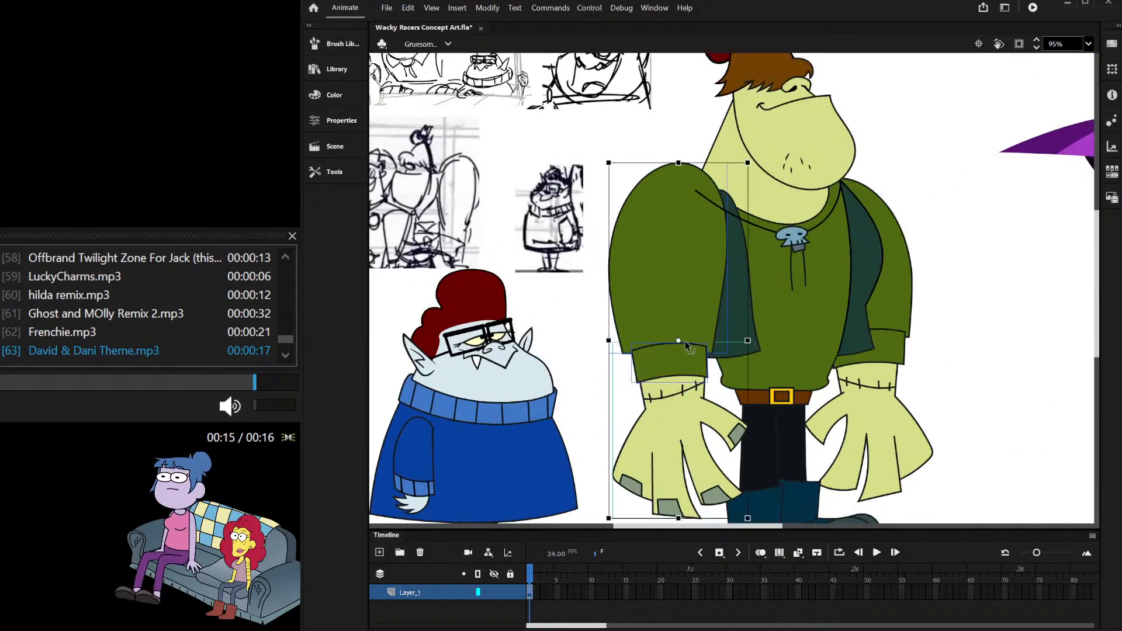
click(996, 275)
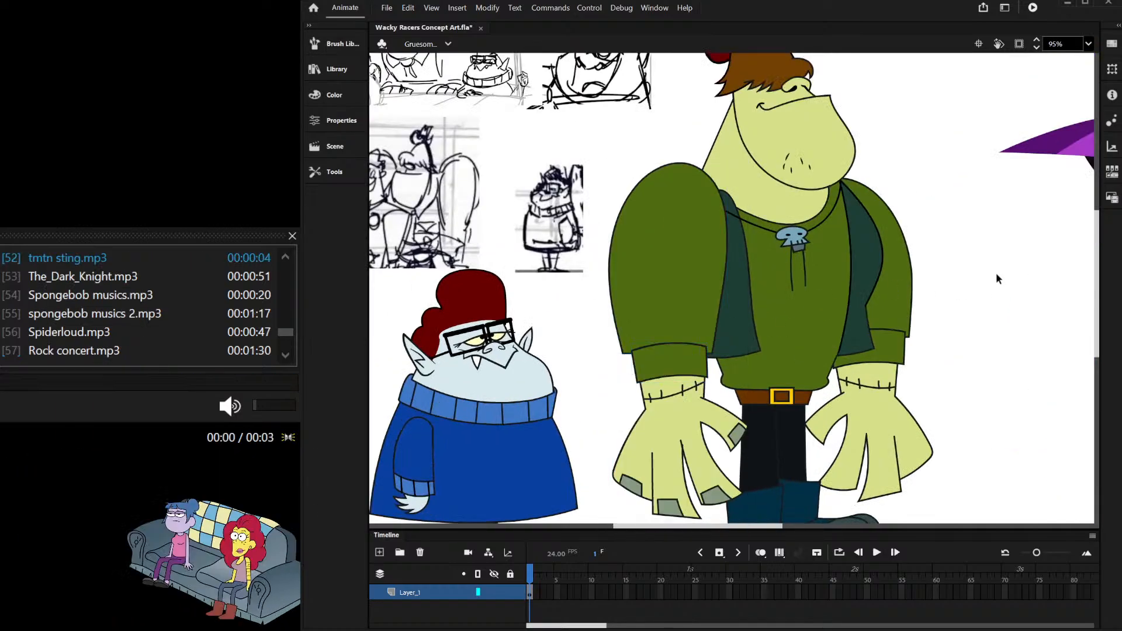
Step: Move the upper end of the right neckline stroke under the chin and bend the stroke to follow the collar
scroll(829, 181, up, 5)
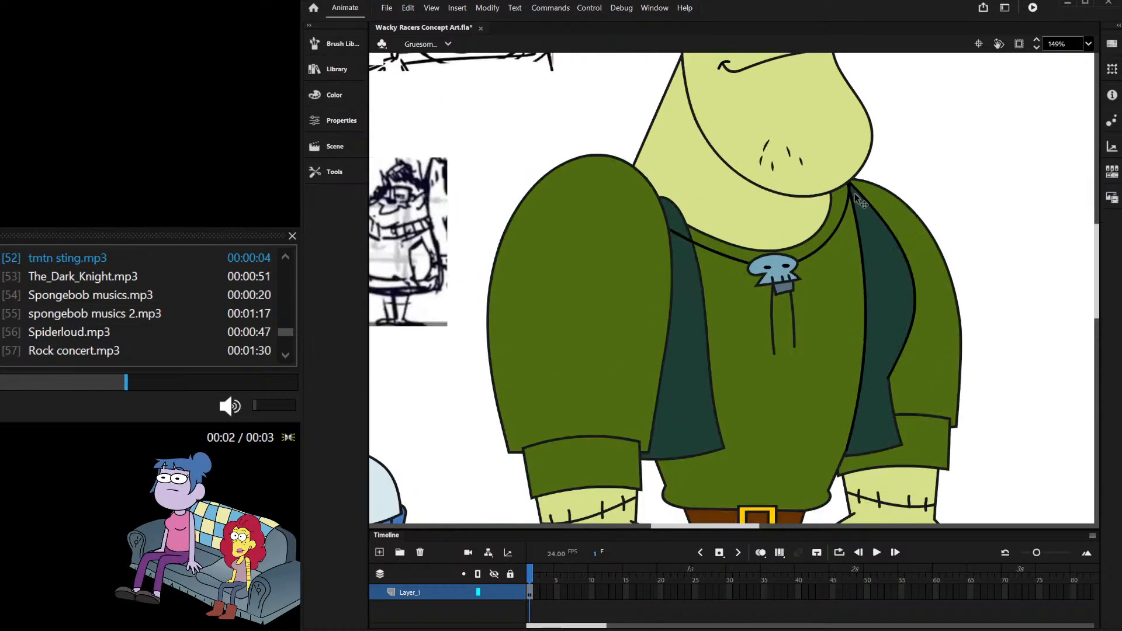
double_click(842, 209)
drag(844, 167, 824, 186)
drag(833, 235, 840, 231)
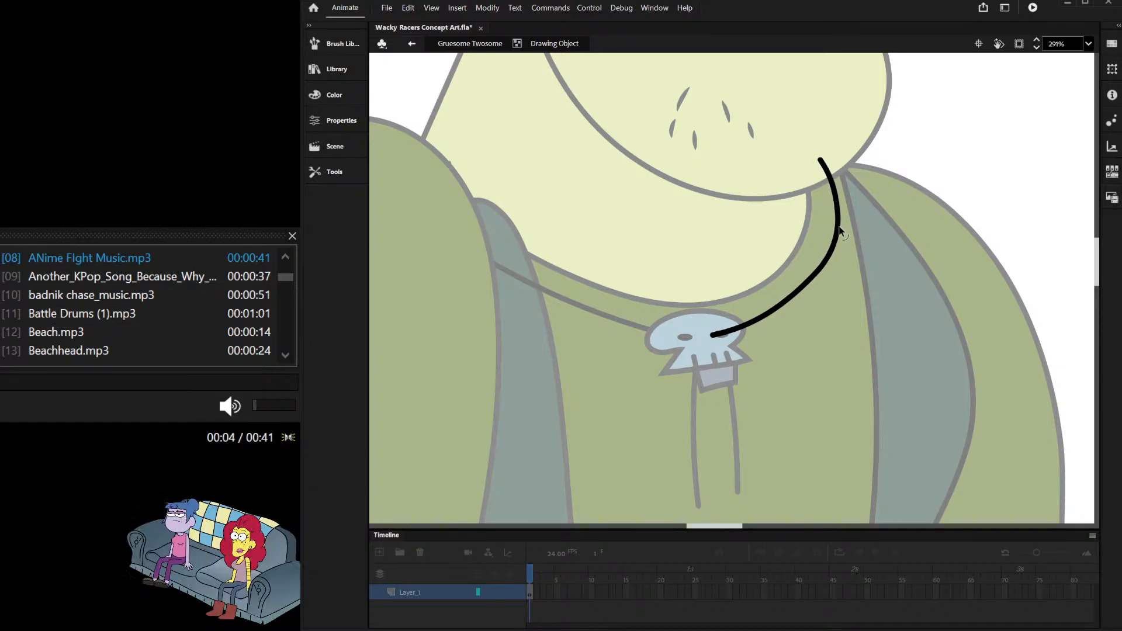
double_click(706, 281)
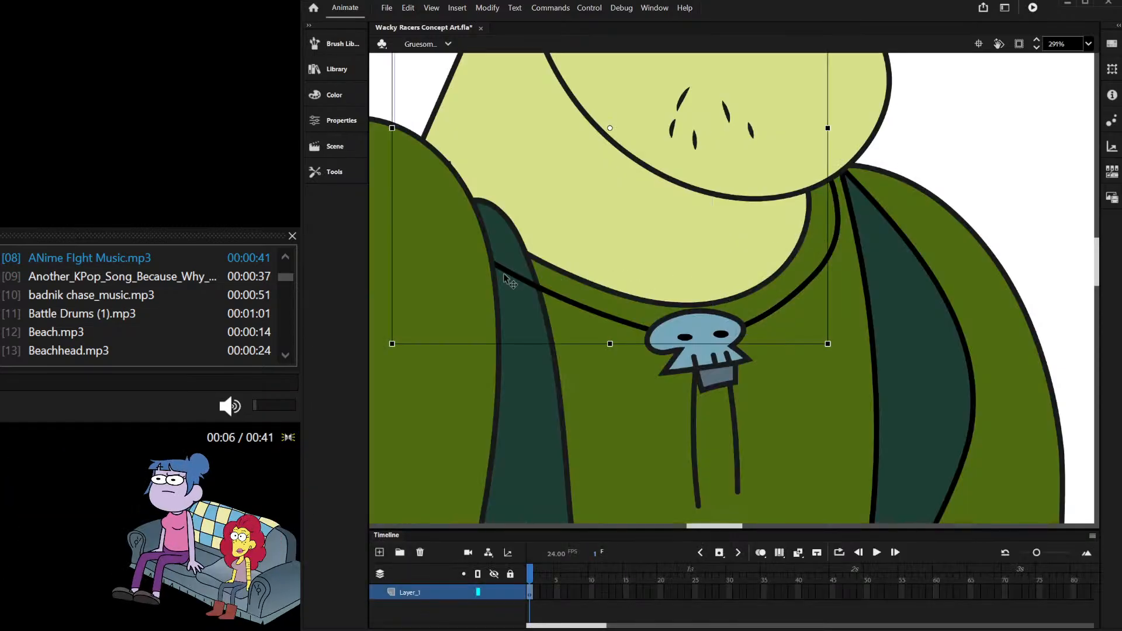
Step: Extend the left vest panel's top corner up under the shoulder and reshape its inner edge to follow the neck
double_click(496, 233)
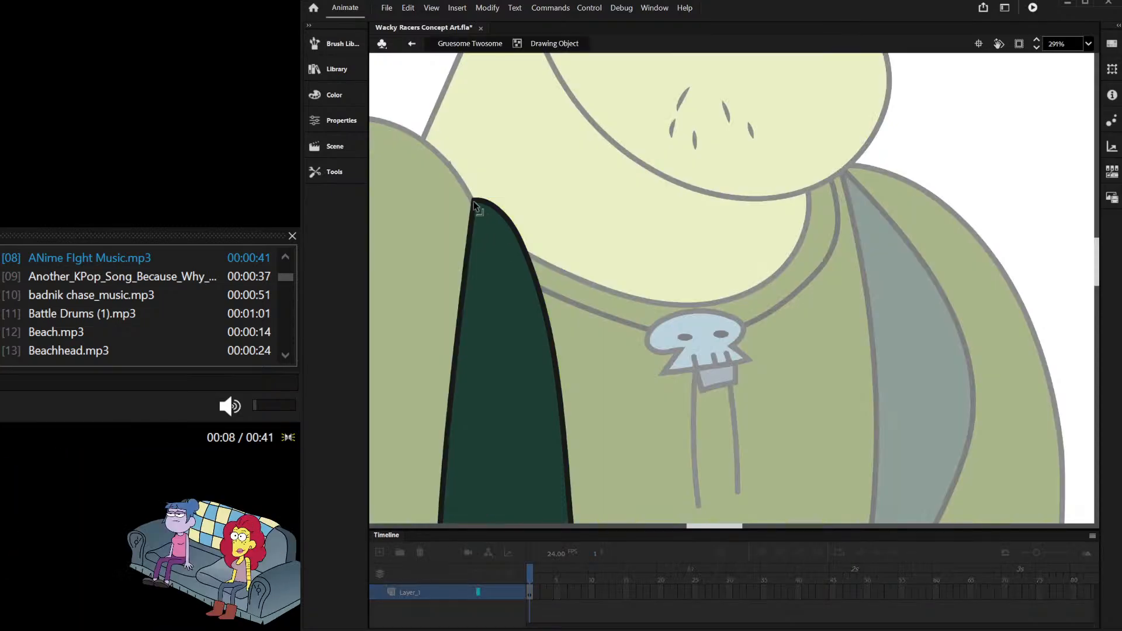
mouse_move(474, 201)
mouse_down()
mouse_move(441, 182)
mouse_move(468, 184)
mouse_up()
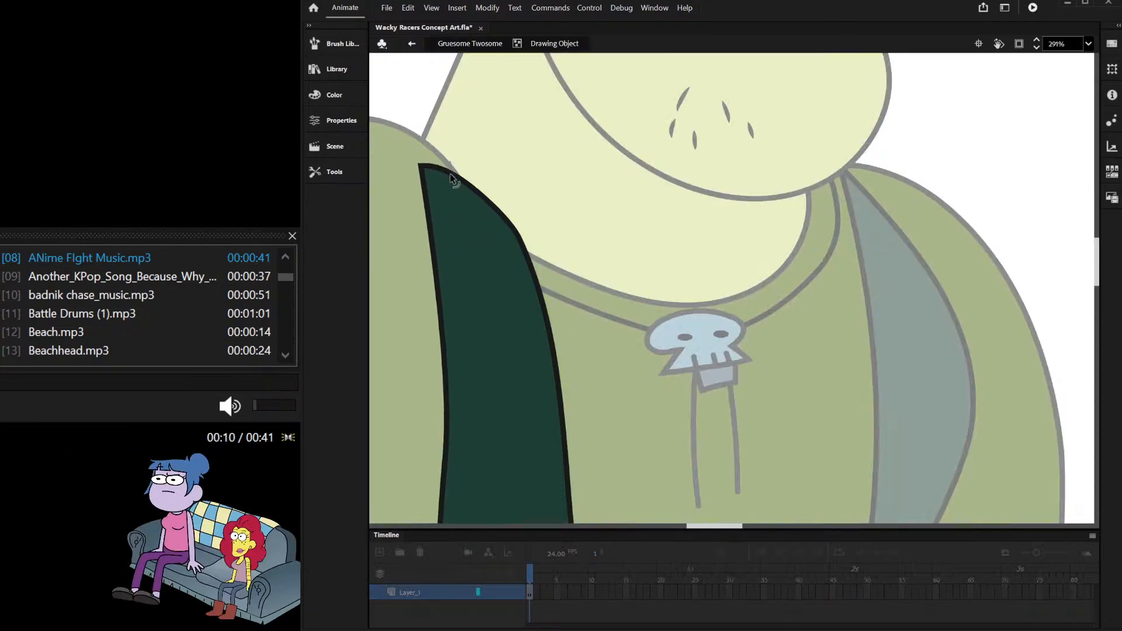
drag(518, 232, 482, 212)
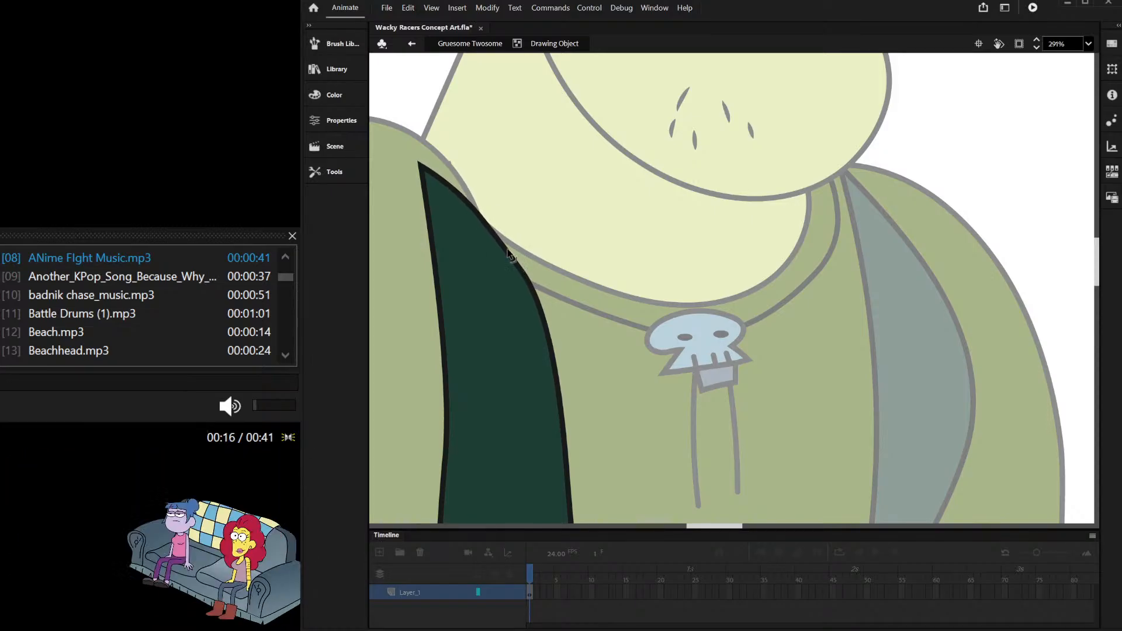
drag(507, 249, 492, 231)
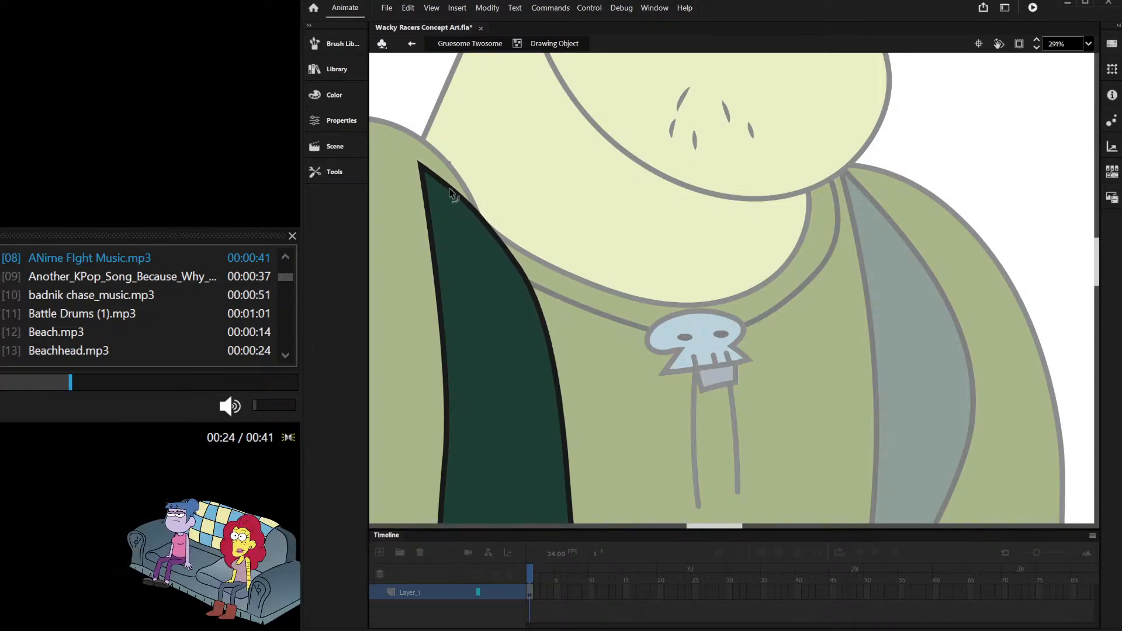
mouse_move(448, 188)
mouse_down()
mouse_move(457, 203)
mouse_move(450, 189)
mouse_up()
drag(485, 224, 495, 232)
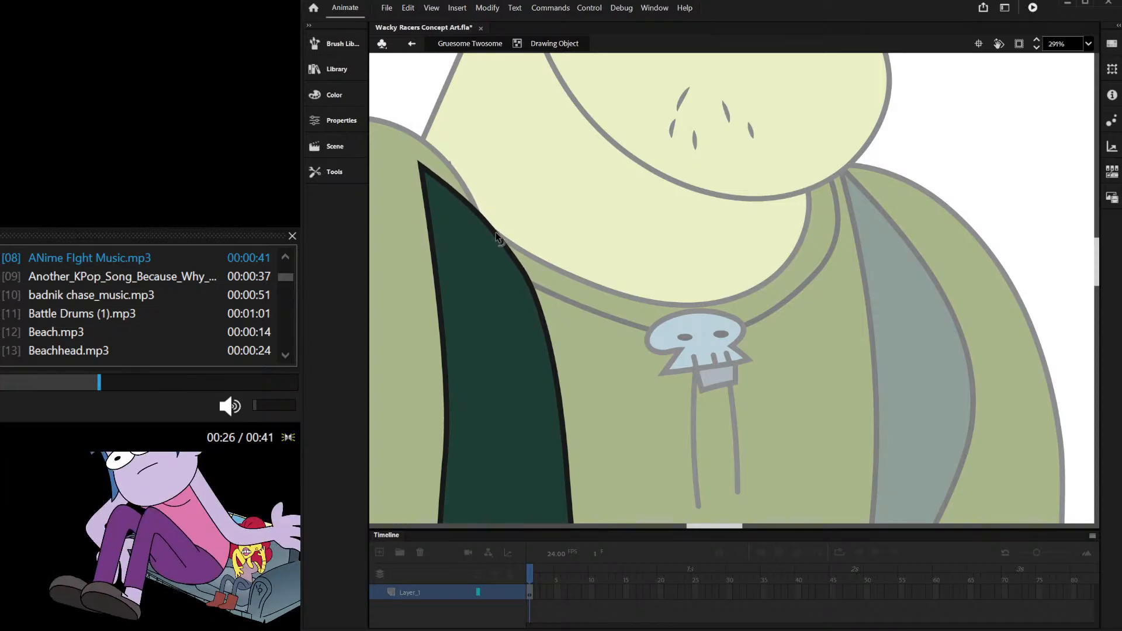
double_click(529, 201)
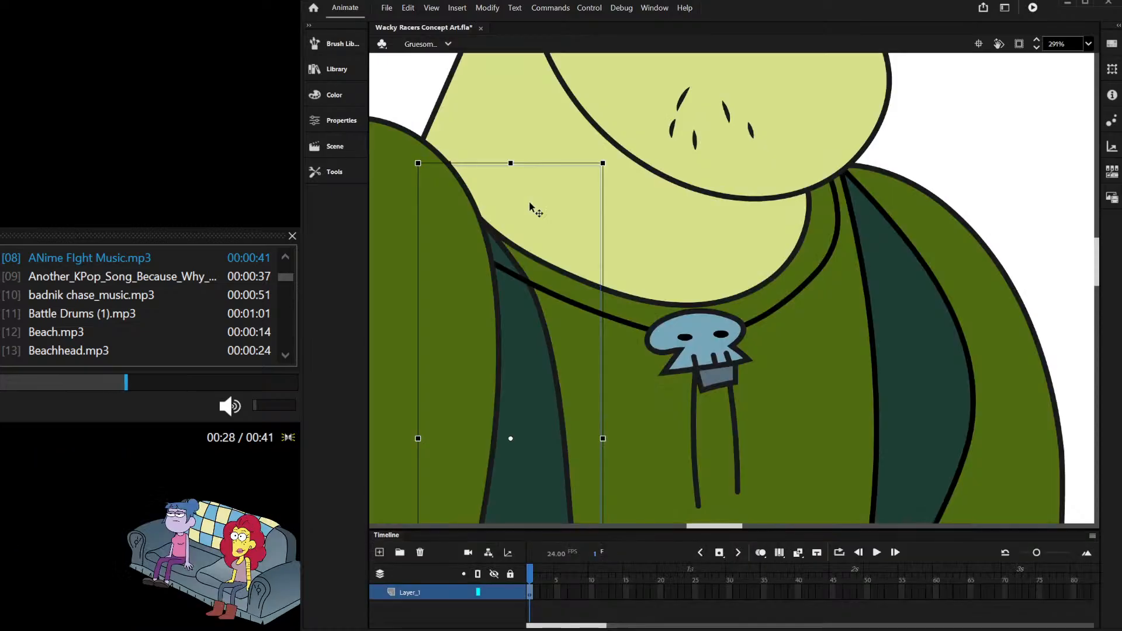
Step: Raise the outer end of the left neckline stroke behind the shoulder and adjust its curve to parallel the collar
click(529, 203)
scroll(548, 208, down, 5)
scroll(533, 218, up, 4)
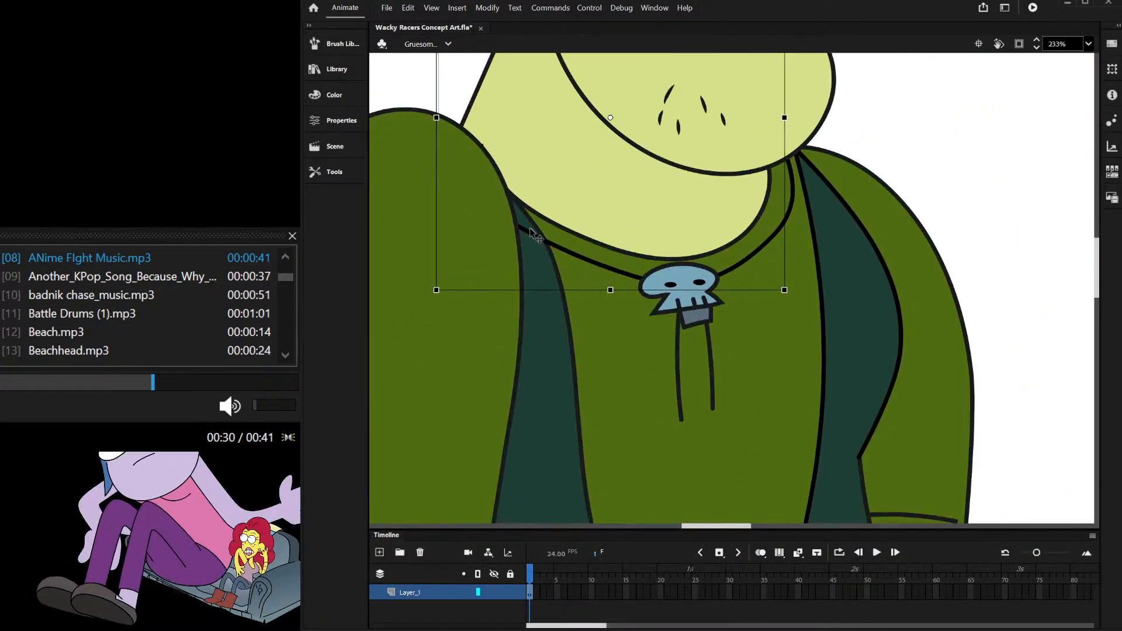
double_click(531, 233)
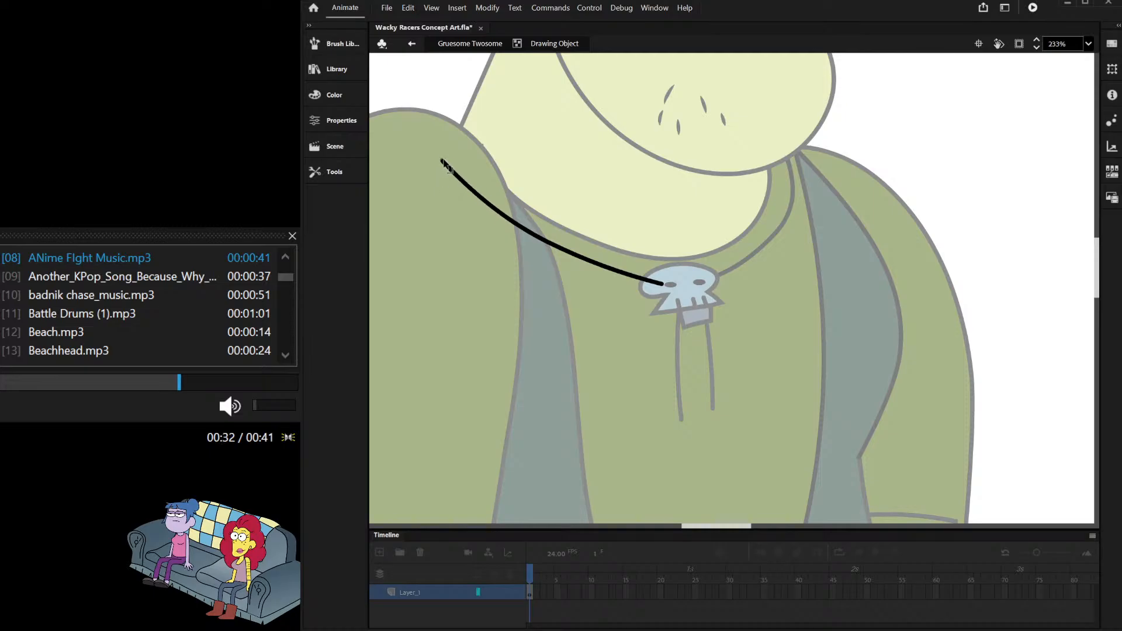
mouse_move(442, 160)
mouse_down()
mouse_move(453, 134)
mouse_move(439, 141)
mouse_up()
mouse_move(586, 258)
mouse_down()
mouse_move(573, 252)
mouse_move(576, 262)
mouse_up()
double_click(934, 138)
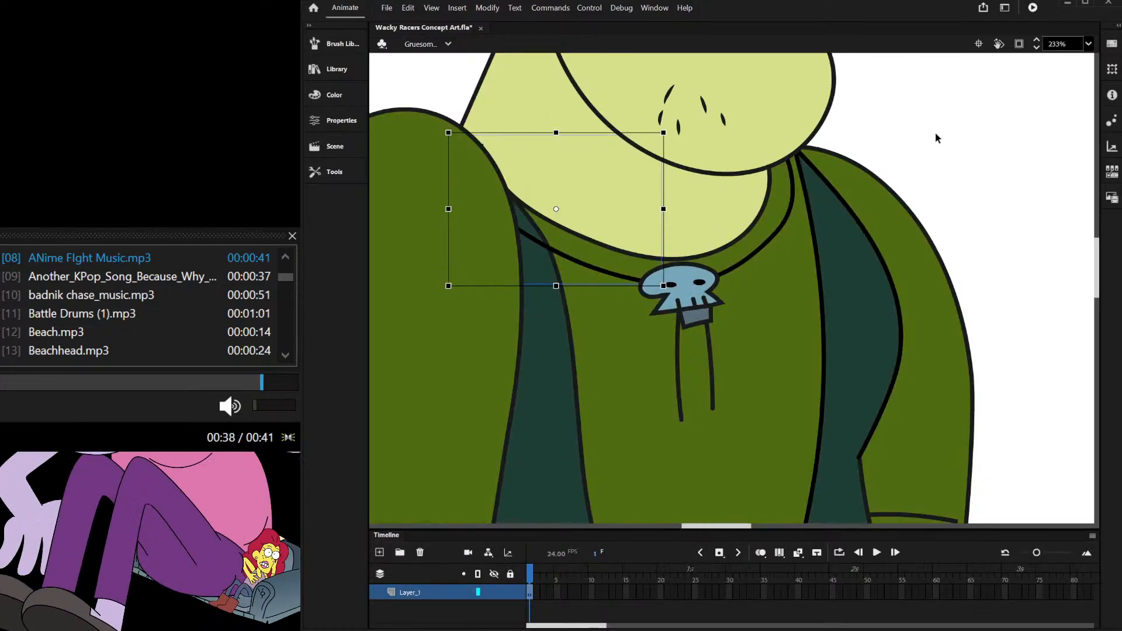
Step: Shift the left vest panel slightly outward so it tucks further behind the large character's arm
click(935, 133)
scroll(799, 146, down, 2)
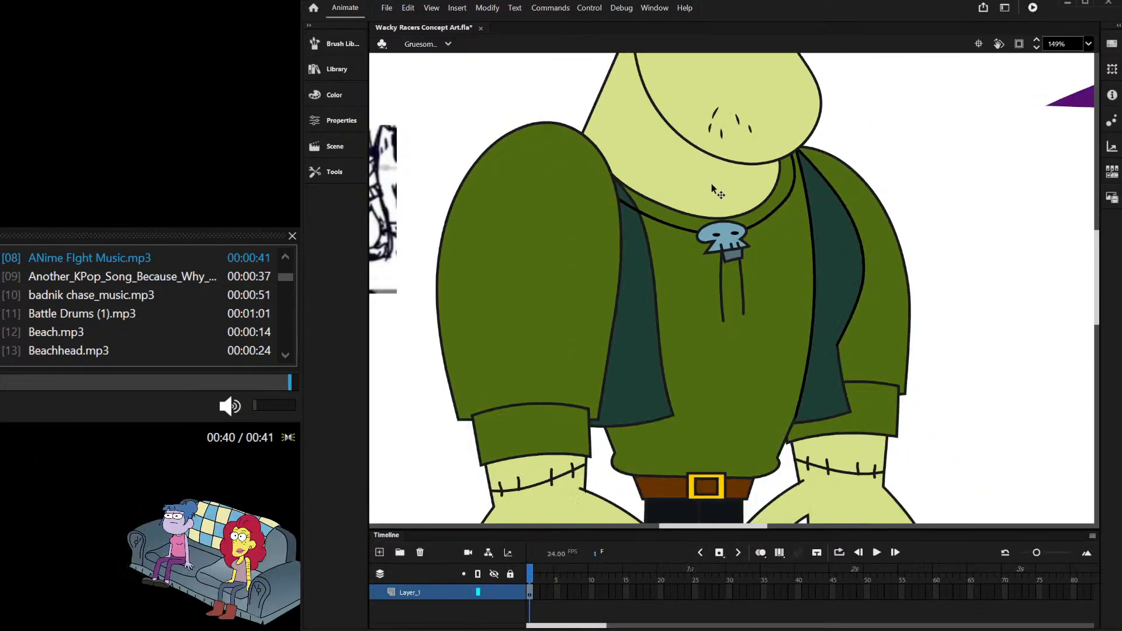
scroll(713, 189, up, 1)
click(640, 298)
drag(640, 298, 620, 296)
click(968, 151)
scroll(724, 233, down, 3)
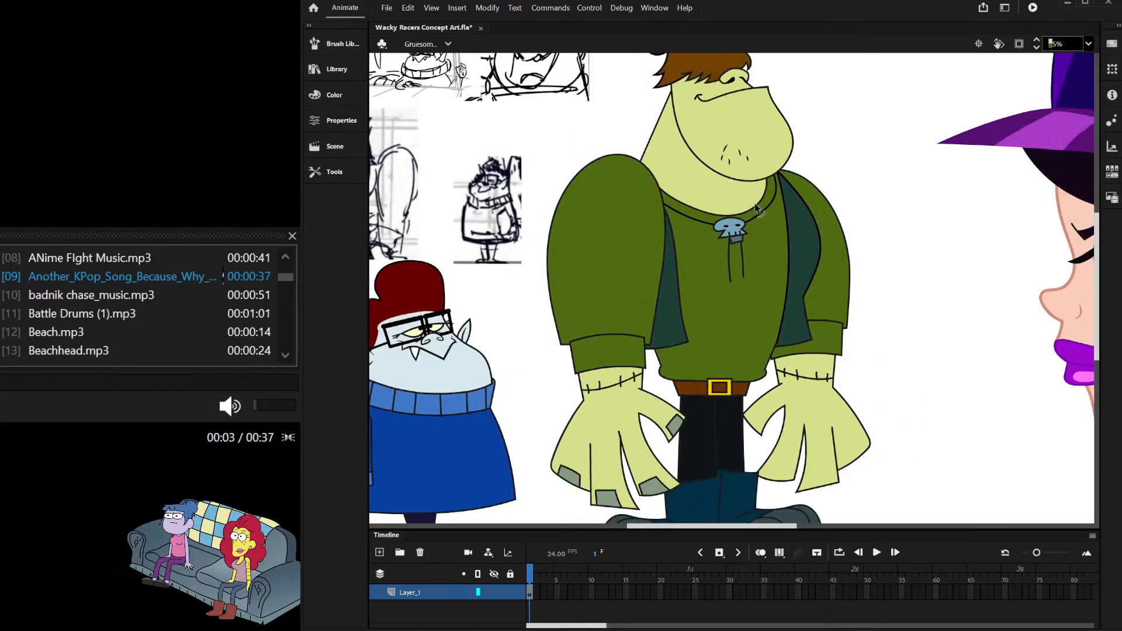
scroll(756, 208, up, 2)
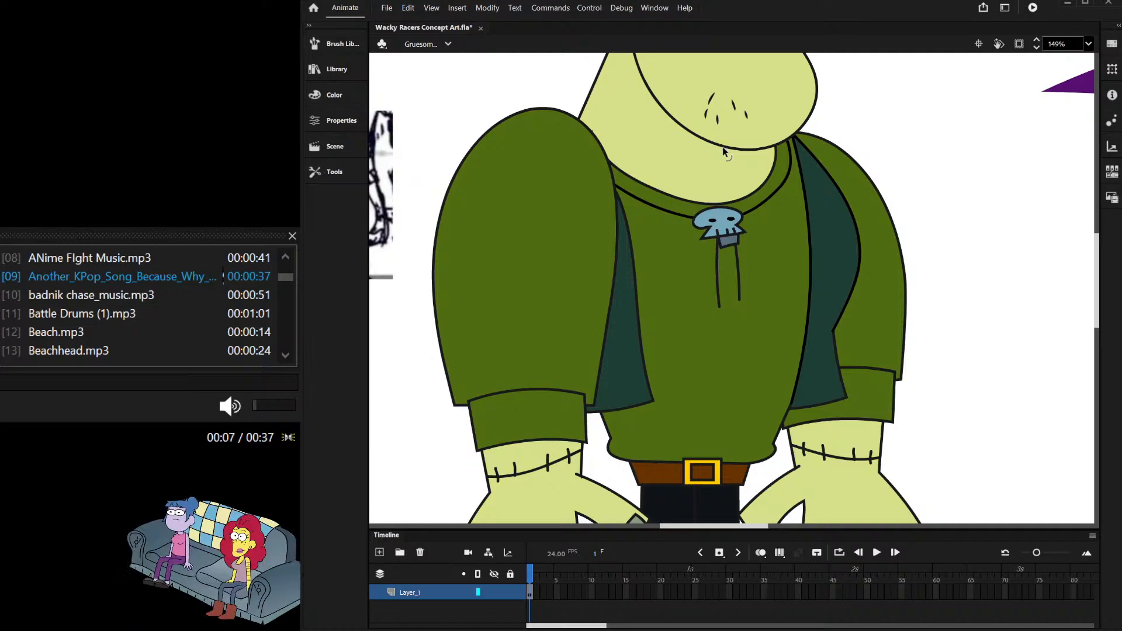
scroll(725, 210, up, 4)
click(722, 205)
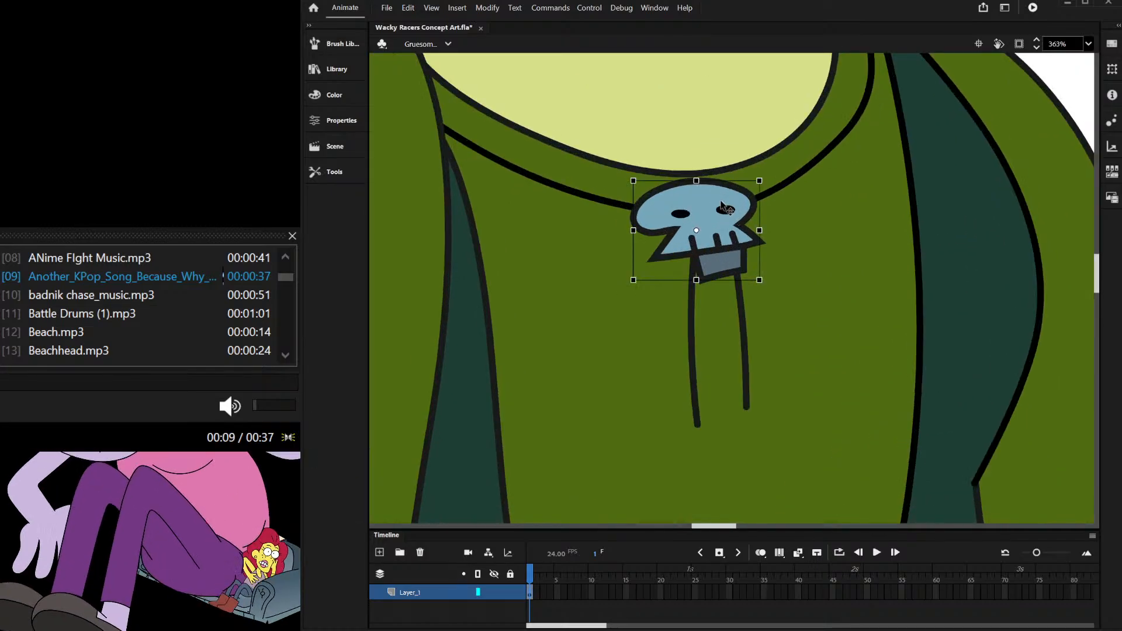
drag(758, 179, 780, 184)
scroll(780, 184, down, 6)
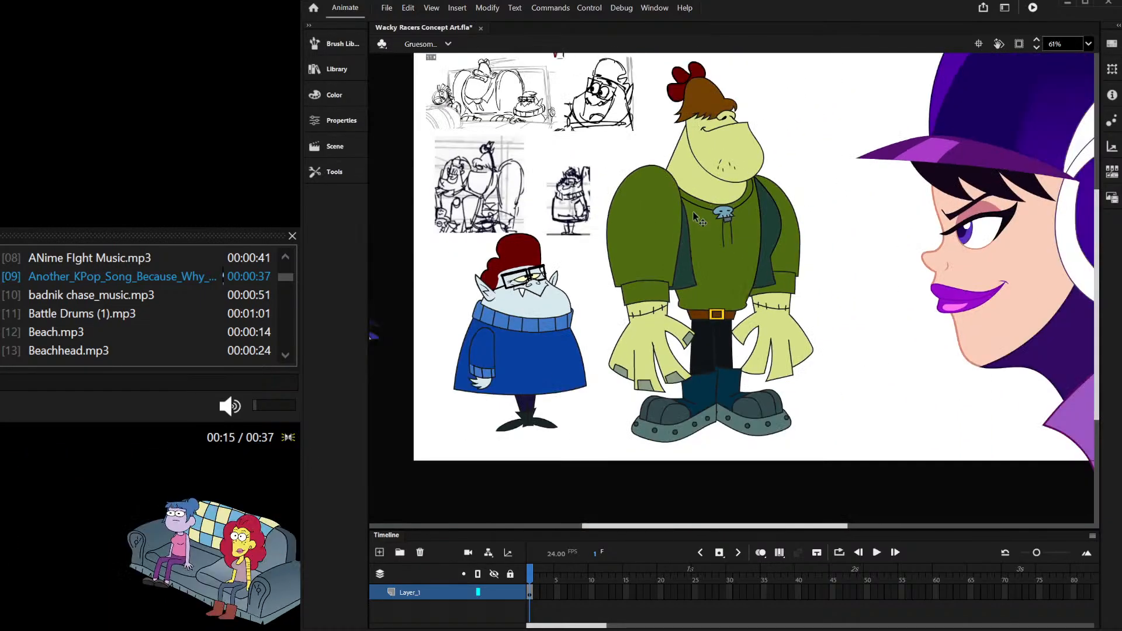
Step: Review the large character's full figure and outfit against the neighbouring reference sketches
scroll(702, 227, down, 2)
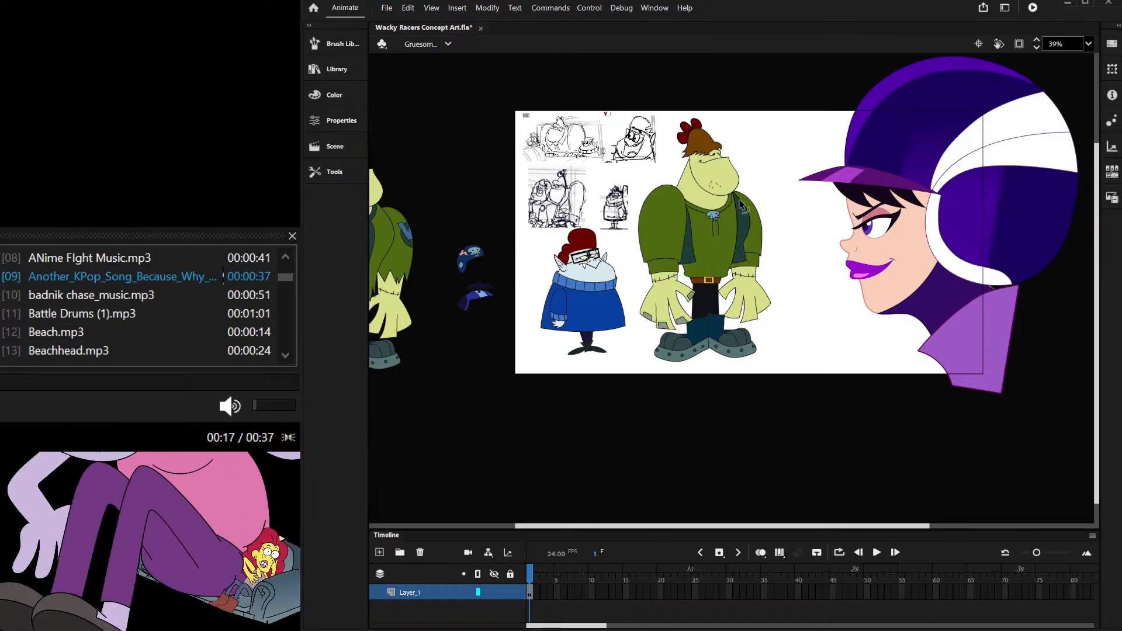
scroll(657, 154, up, 2)
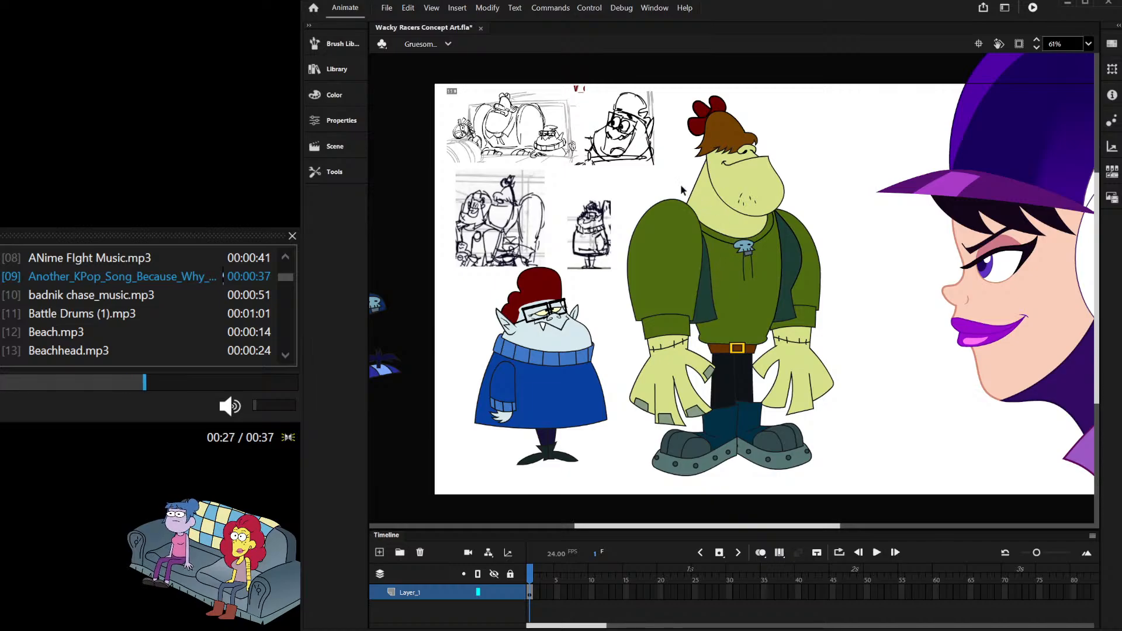
scroll(772, 232, up, 2)
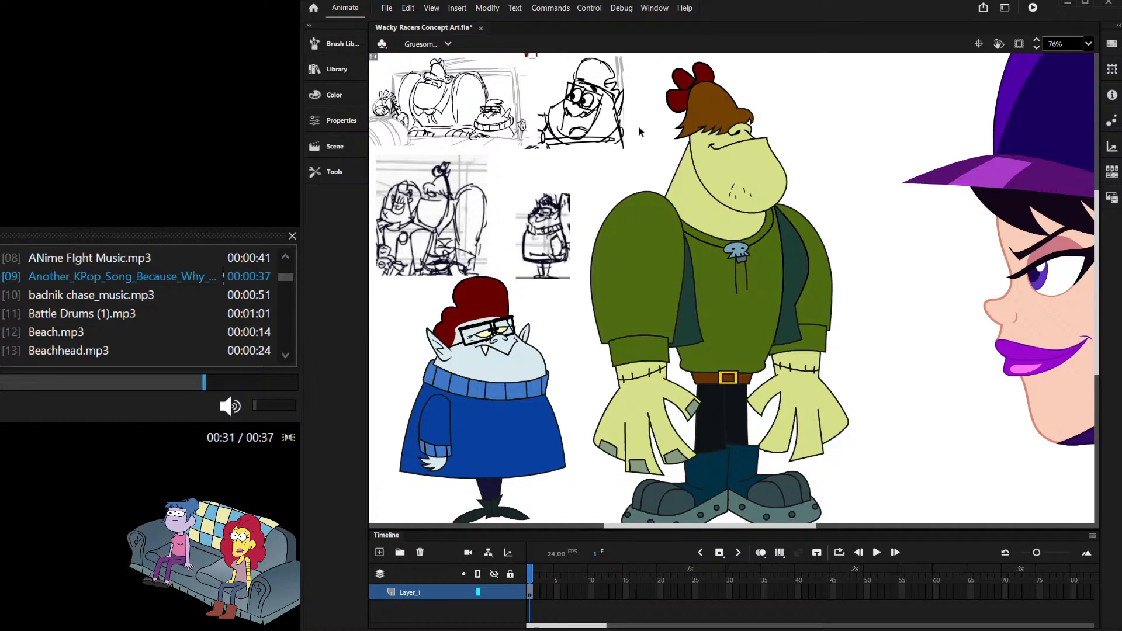
drag(636, 68, 778, 206)
click(792, 152)
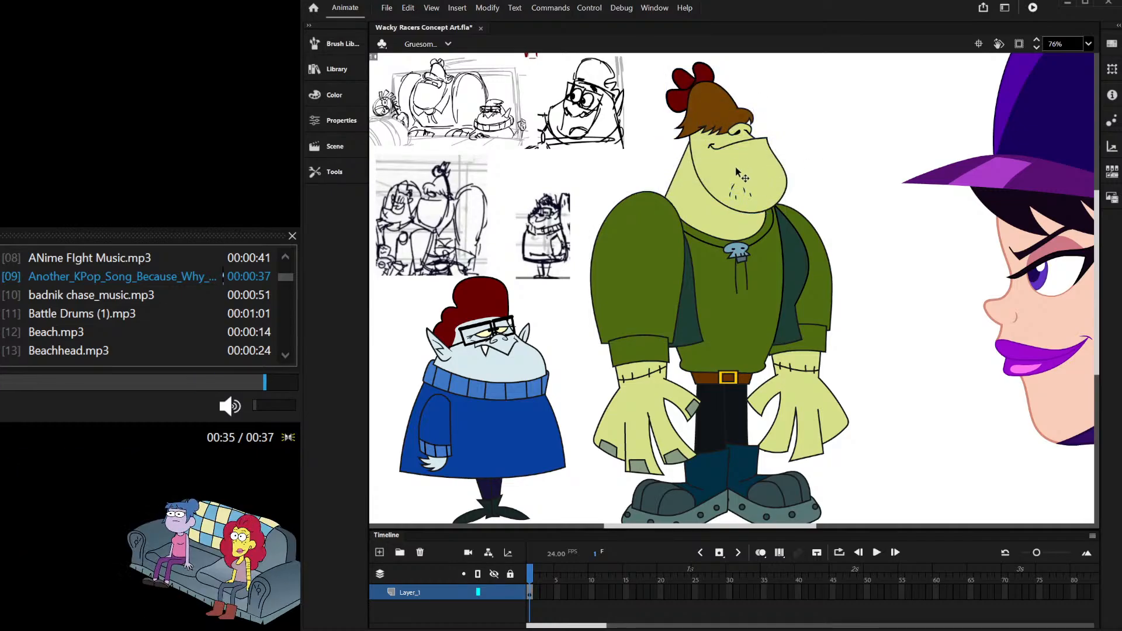
scroll(745, 197, down, 2)
scroll(734, 240, up, 1)
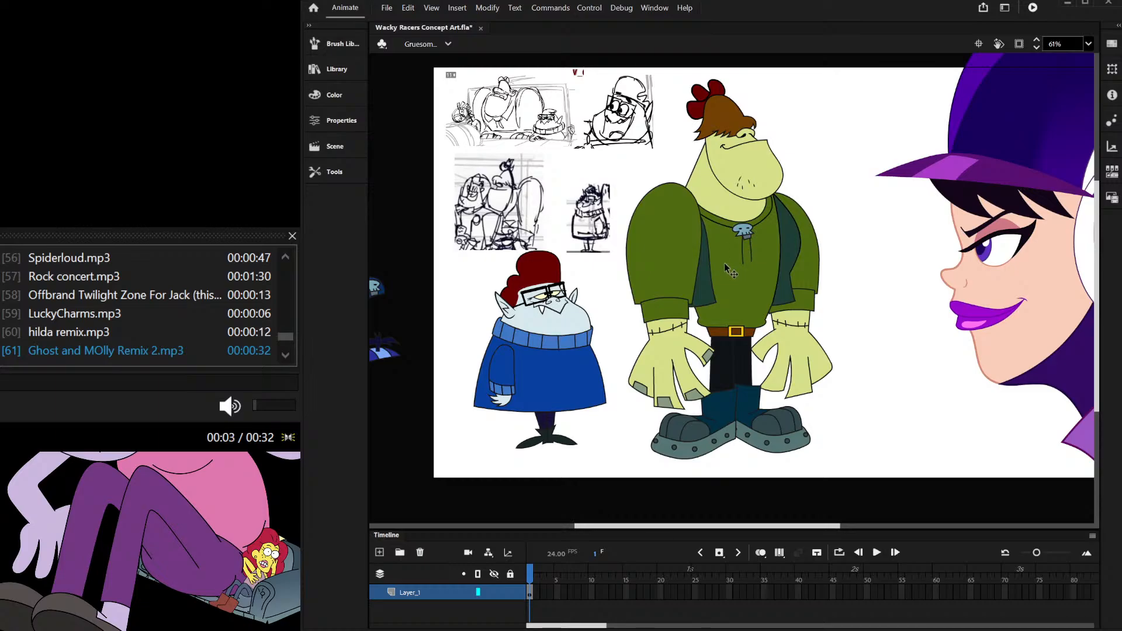
Step: Brush a slightly curved centre seam down the green shirt from the neckline to just above the belt
scroll(745, 274, up, 2)
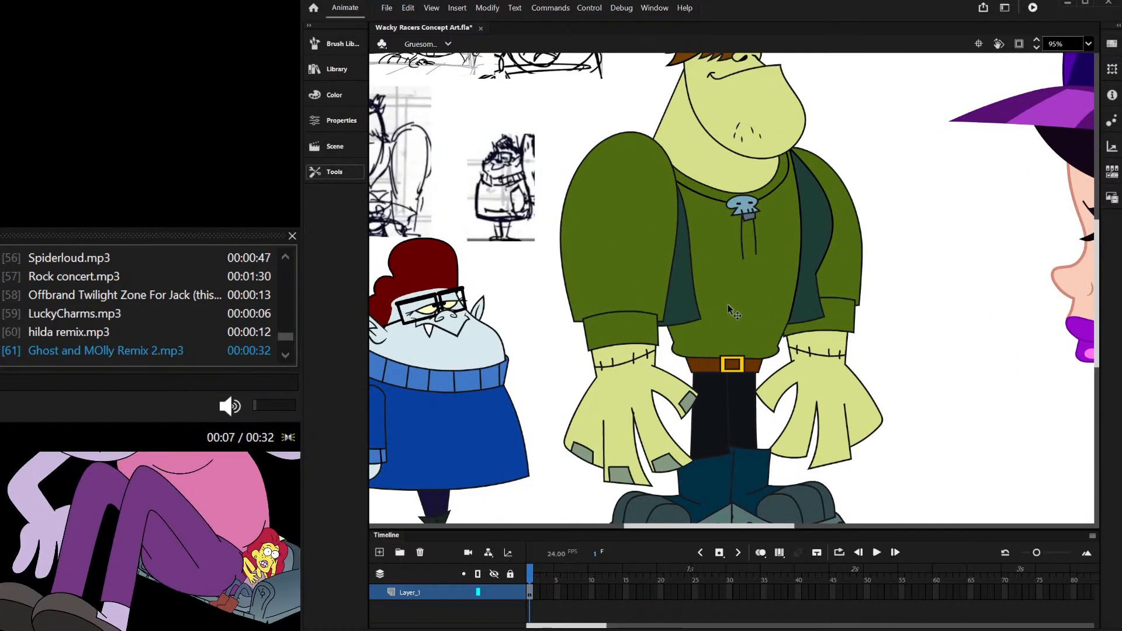
scroll(751, 278, up, 2)
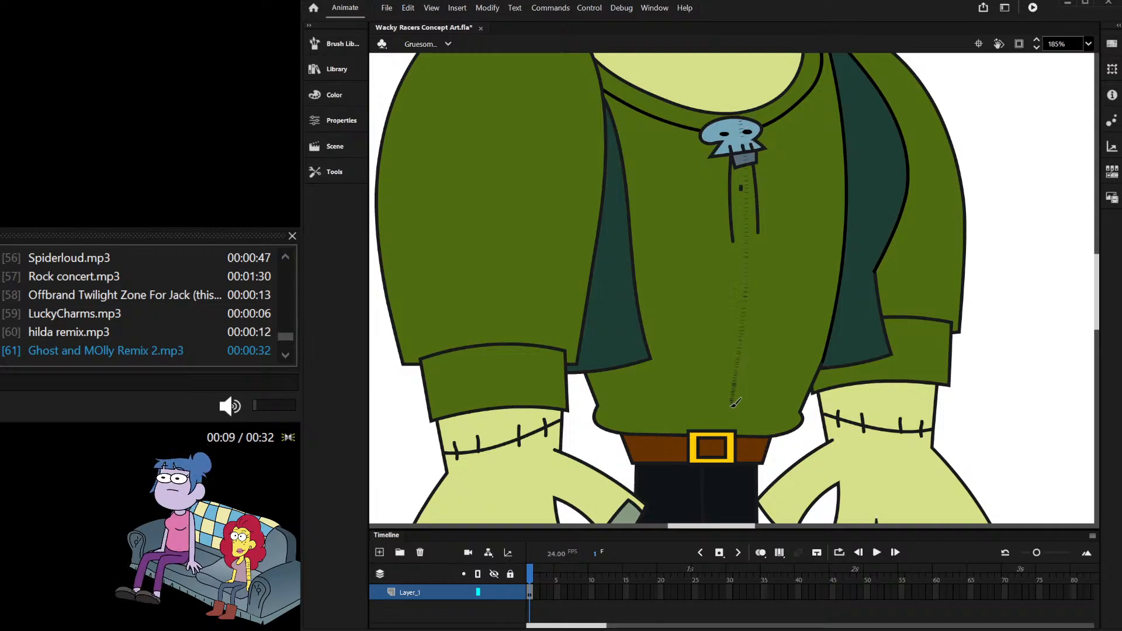
drag(735, 402, 732, 411)
scroll(719, 445, down, 3)
scroll(752, 340, up, 2)
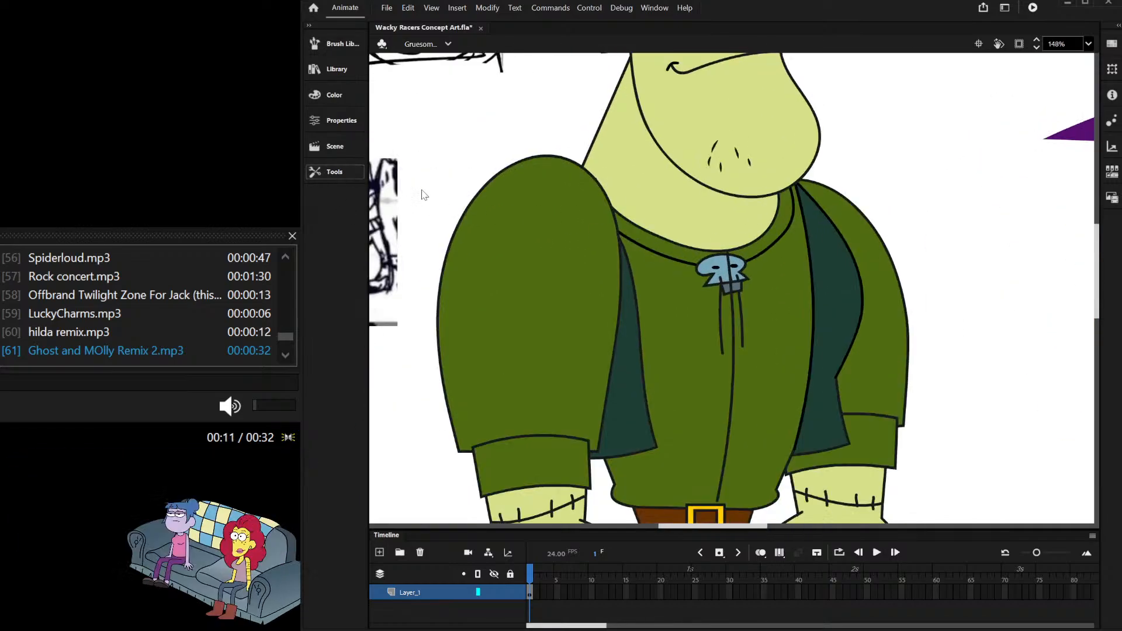
Step: Cut both drawstrings, the skull emblem and its grey toggle, and paste them in place in front of the centre seam
scroll(731, 326, up, 3)
click(714, 295)
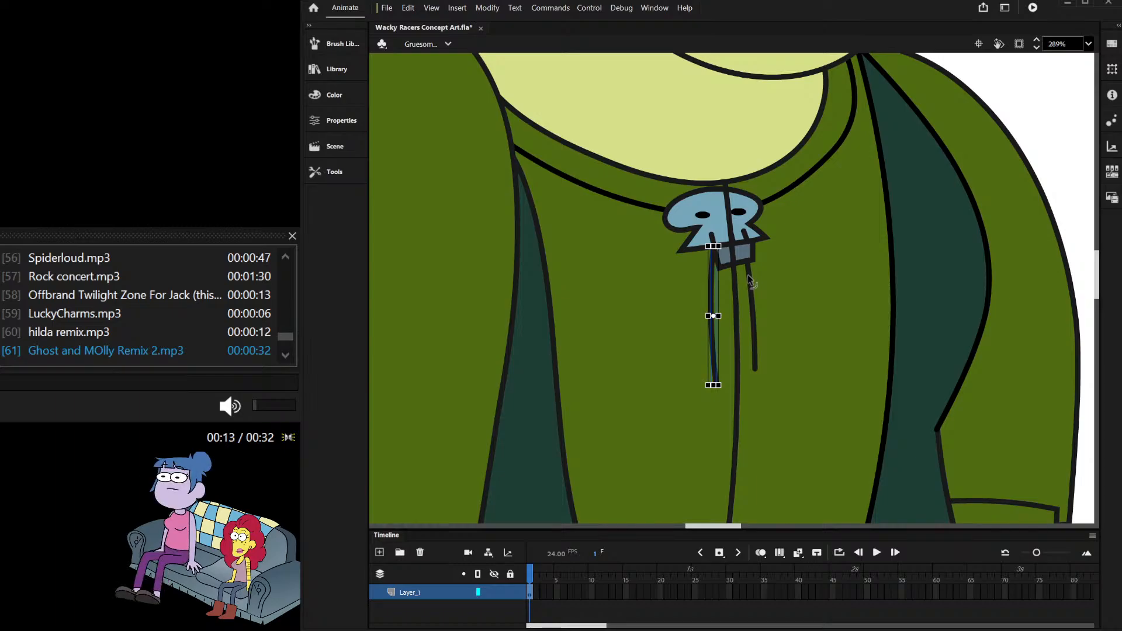
shift+click(749, 274)
shift+click(746, 255)
shift+click(745, 231)
shift+click(748, 229)
key(ctrl+x)
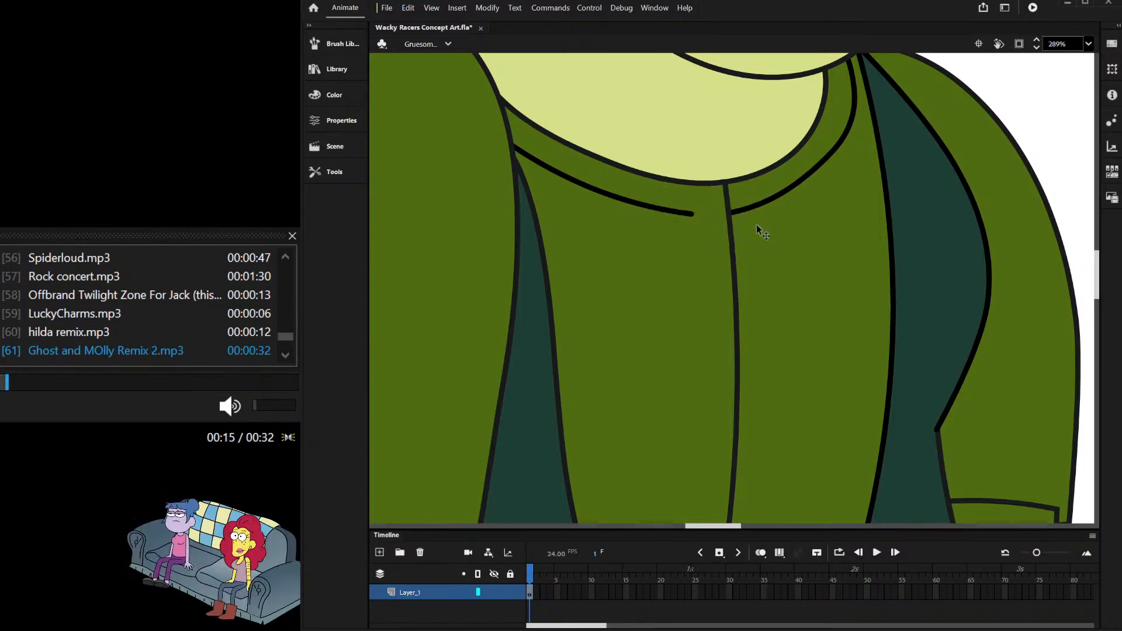
key(ctrl+shift+v)
click(832, 181)
scroll(733, 210, down, 3)
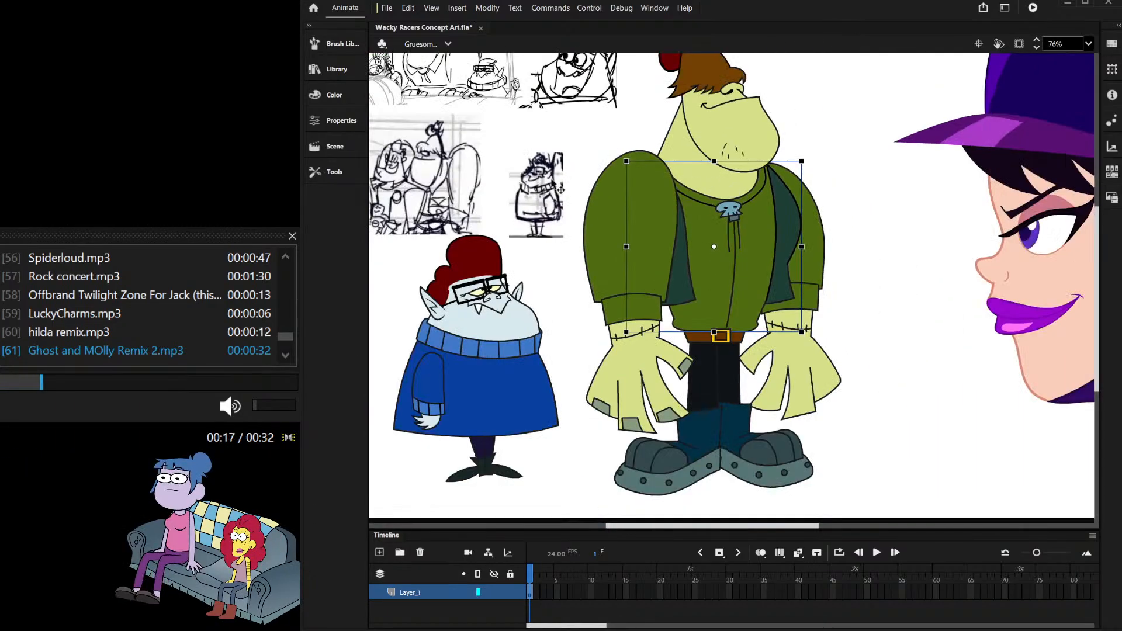
Step: Try to brush a chest pocket outline on the shirt between the drawstrings and the right vest panel
scroll(618, 198, up, 2)
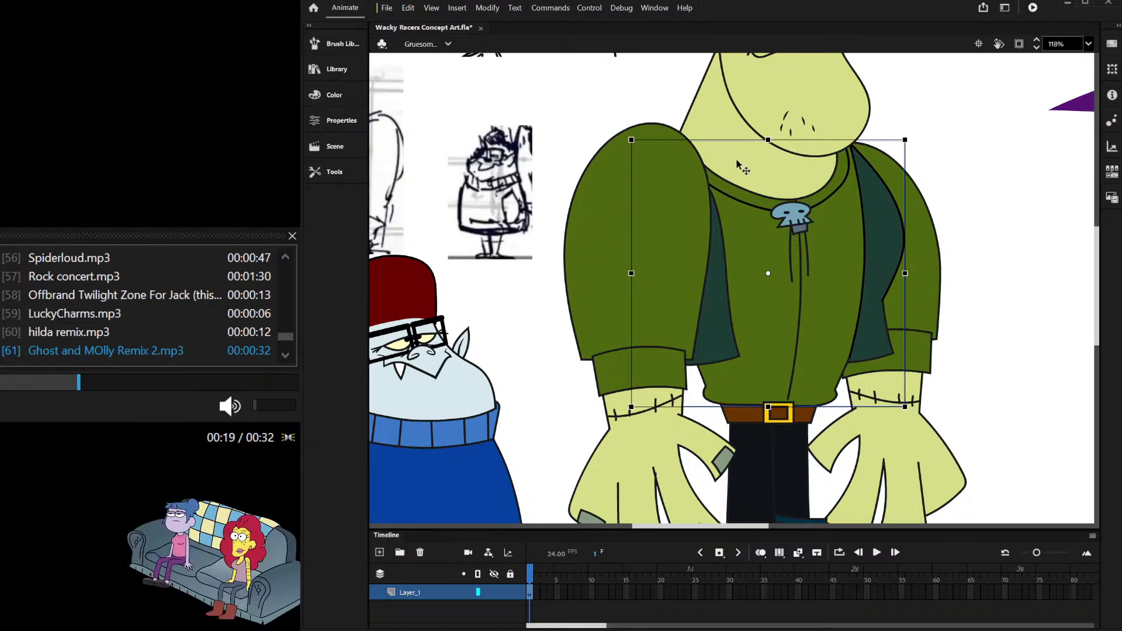
scroll(669, 187, down, 1)
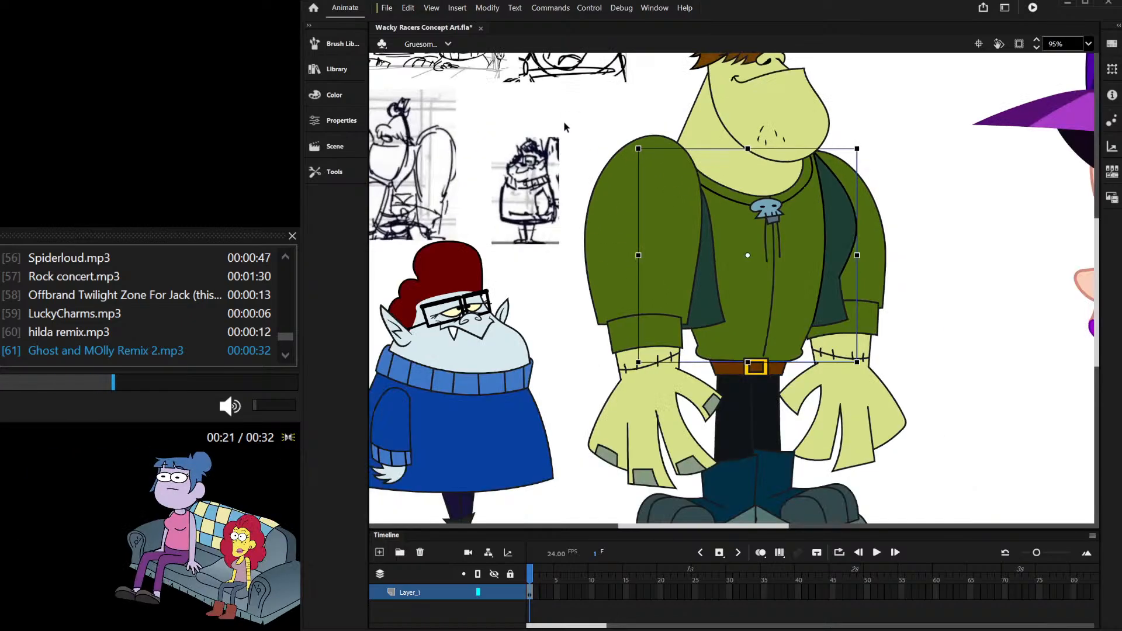
scroll(685, 192, up, 2)
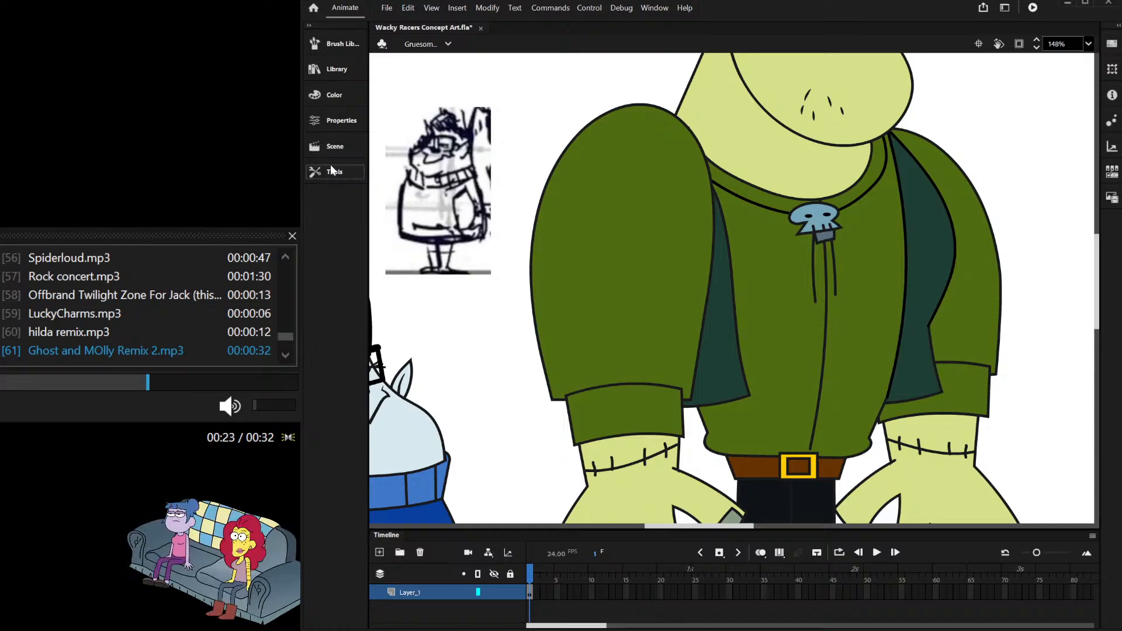
scroll(832, 220, down, 1)
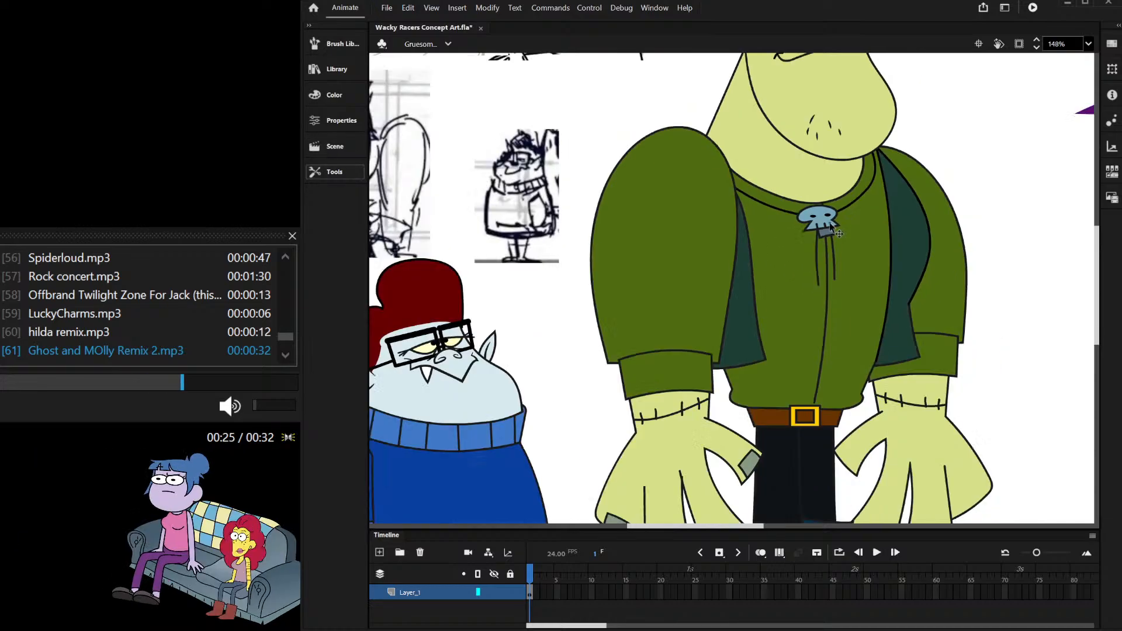
scroll(886, 262, up, 5)
key(b)
mouse_move(872, 182)
mouse_down()
mouse_move(777, 186)
mouse_move(778, 319)
mouse_up()
key(ctrl+z)
scroll(798, 211, down, 1)
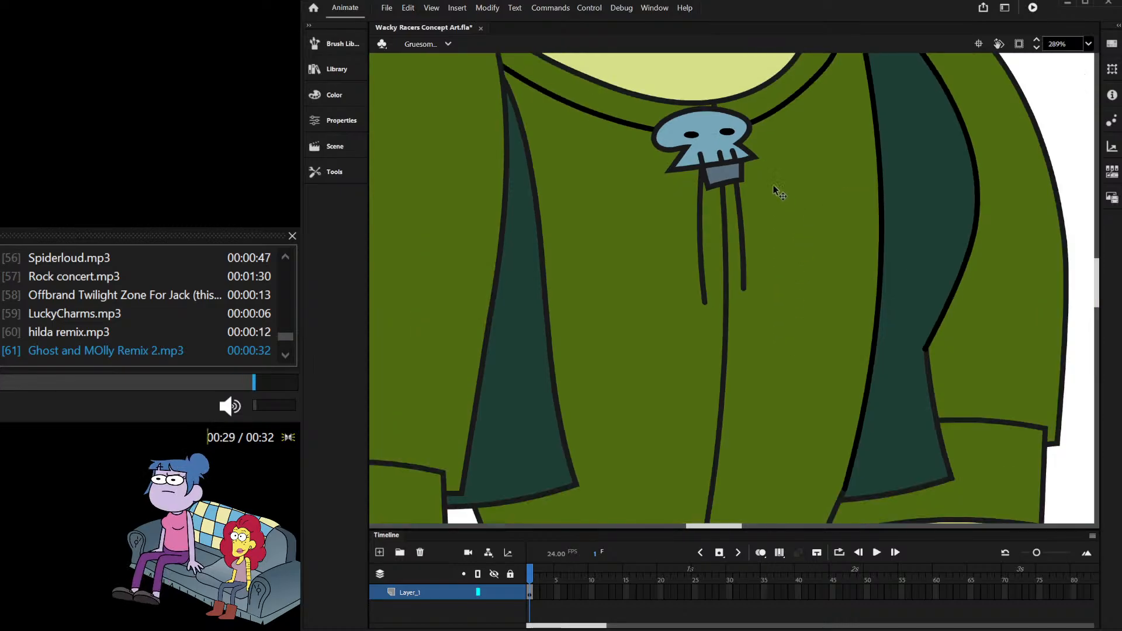
mouse_move(756, 181)
mouse_down()
mouse_move(865, 170)
mouse_move(879, 212)
mouse_move(859, 313)
mouse_move(824, 326)
mouse_move(763, 316)
mouse_up()
mouse_move(756, 202)
mouse_down()
mouse_move(755, 180)
mouse_move(774, 172)
mouse_up()
scroll(800, 307, down, 5)
scroll(818, 303, up, 6)
key(ctrl+z)
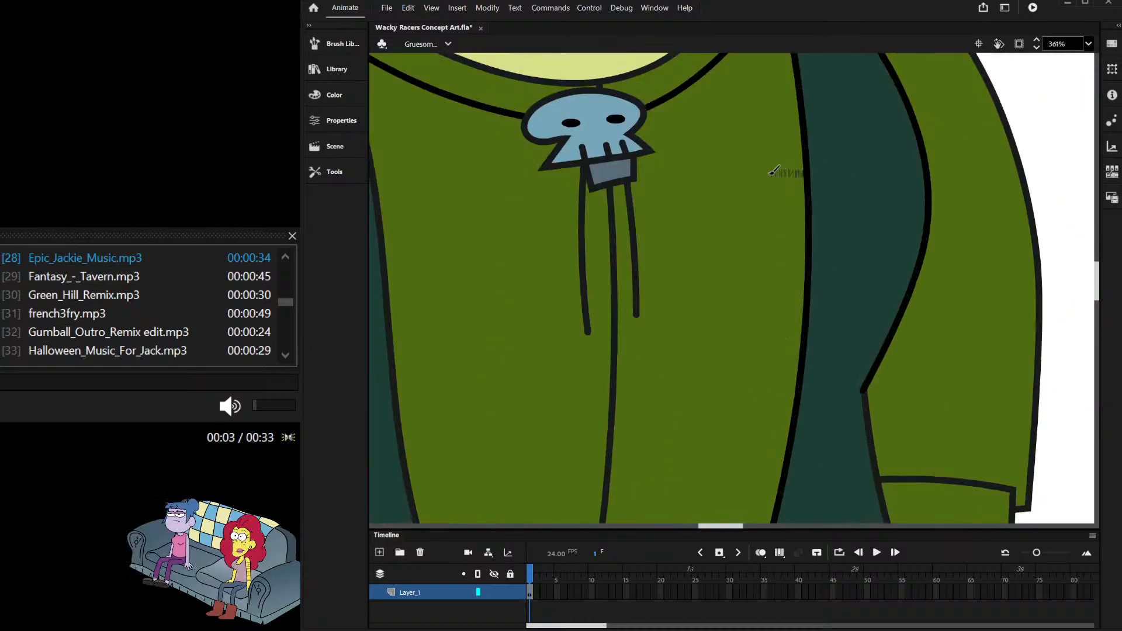
Step: Brush a roughly square pocket outline with rounded corners on the shirt between the right drawstring and the right vest panel
drag(688, 192, 669, 293)
key(ctrl+z)
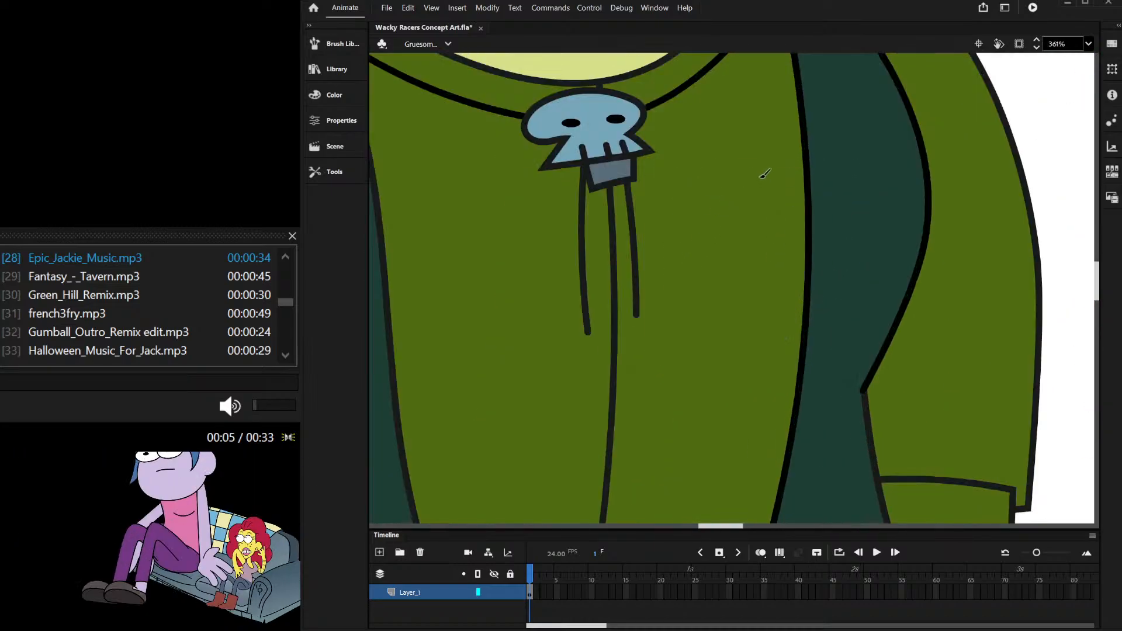
mouse_move(805, 170)
mouse_down()
mouse_move(652, 193)
mouse_move(696, 322)
mouse_up()
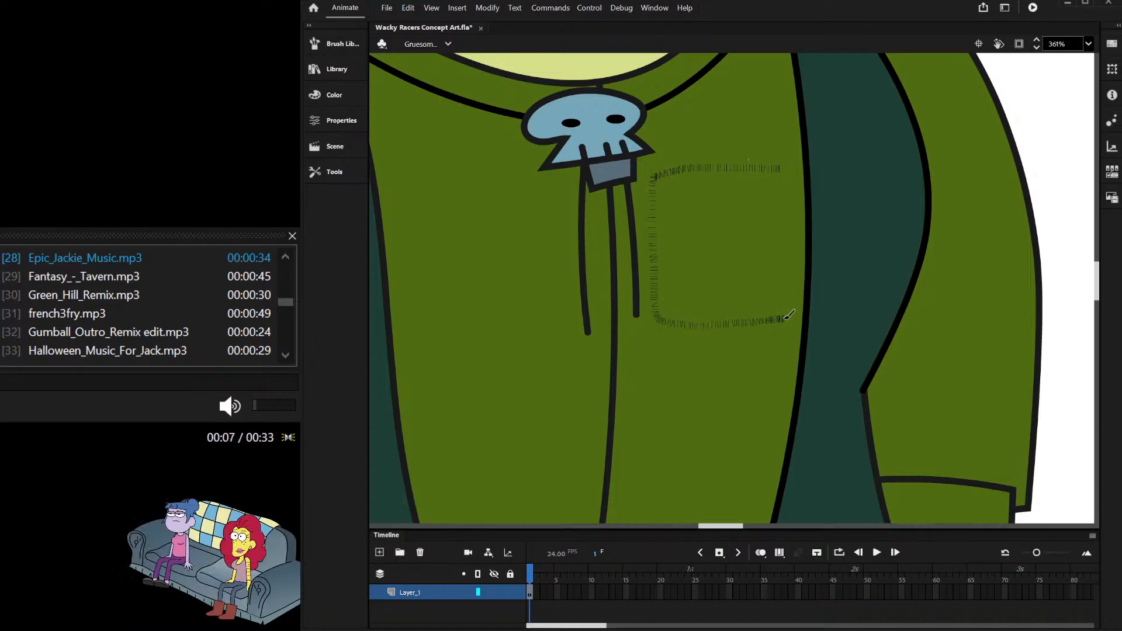
drag(776, 167, 776, 168)
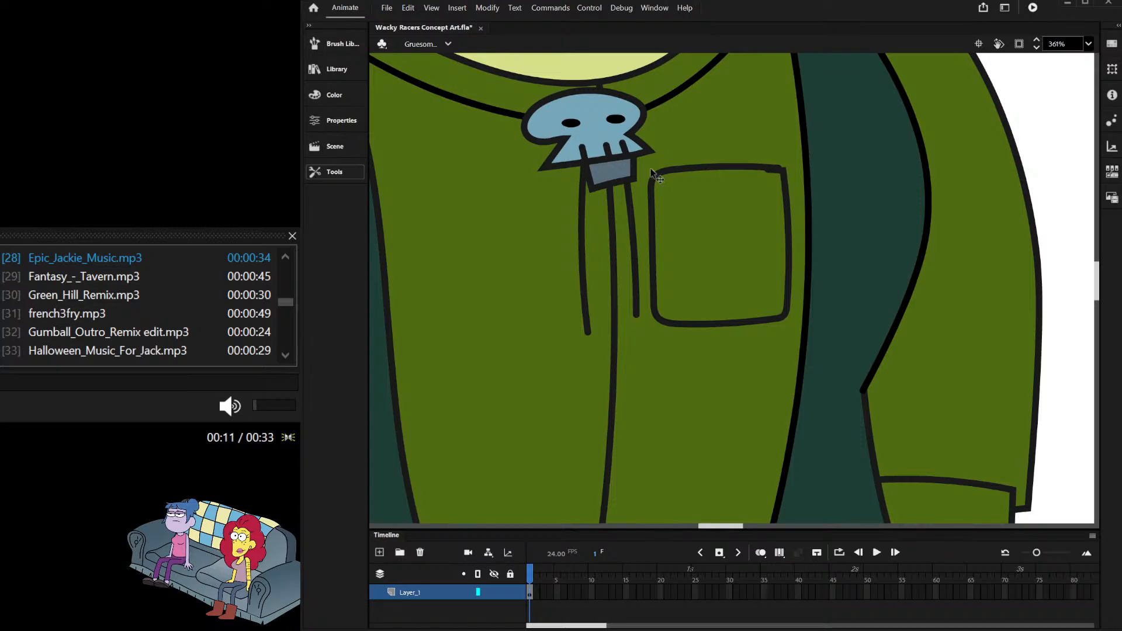
Step: Open the pocket outline's drawing object and join the overlapping stroke ends into one clean upper-right corner
scroll(652, 172, up, 3)
scroll(702, 168, down, 2)
scroll(737, 183, up, 5)
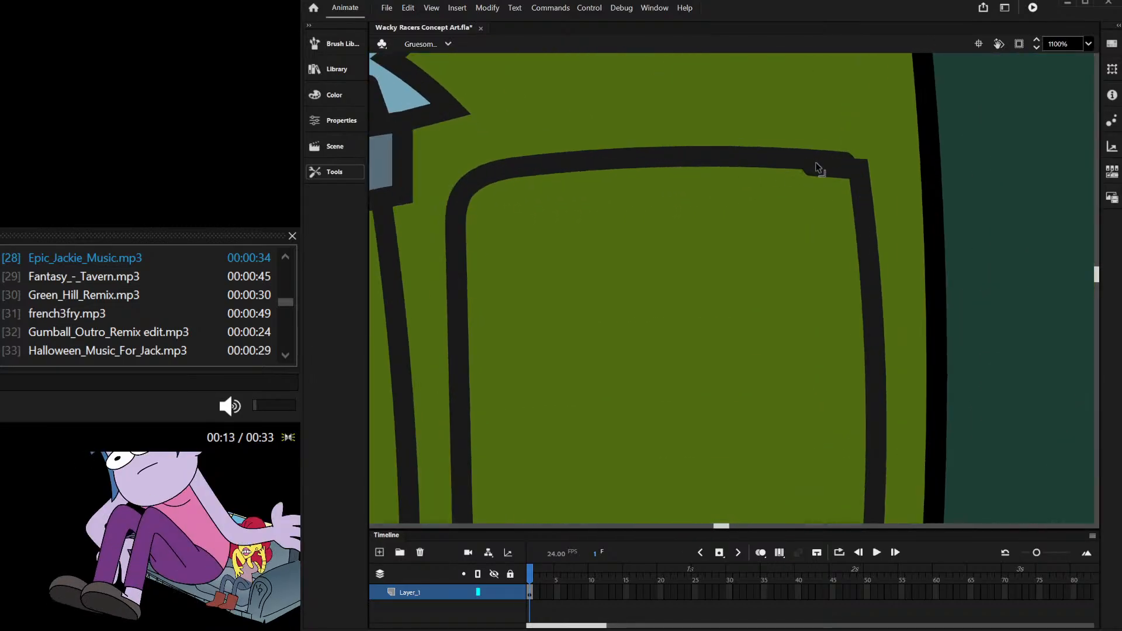
double_click(842, 159)
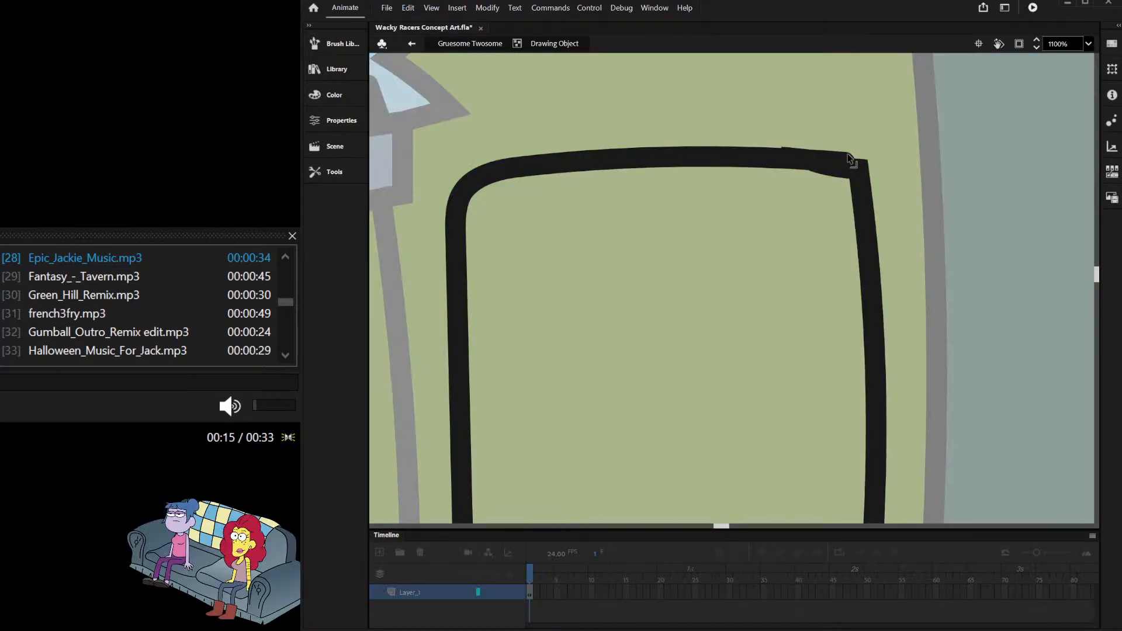
drag(843, 159, 845, 168)
key(ctrl+z)
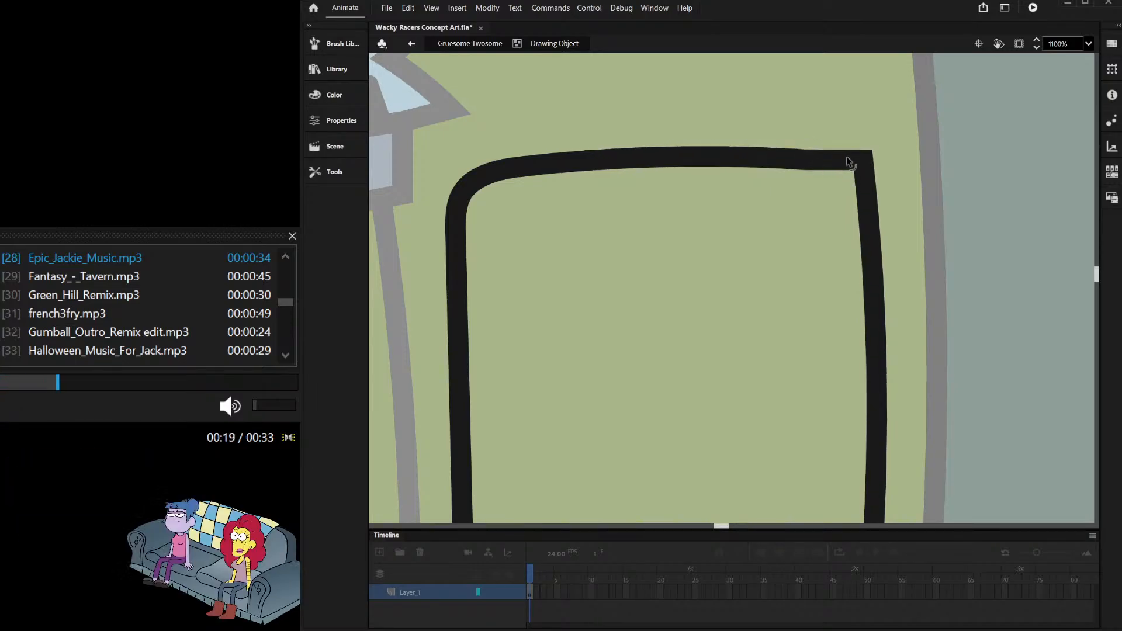
scroll(848, 162, up, 3)
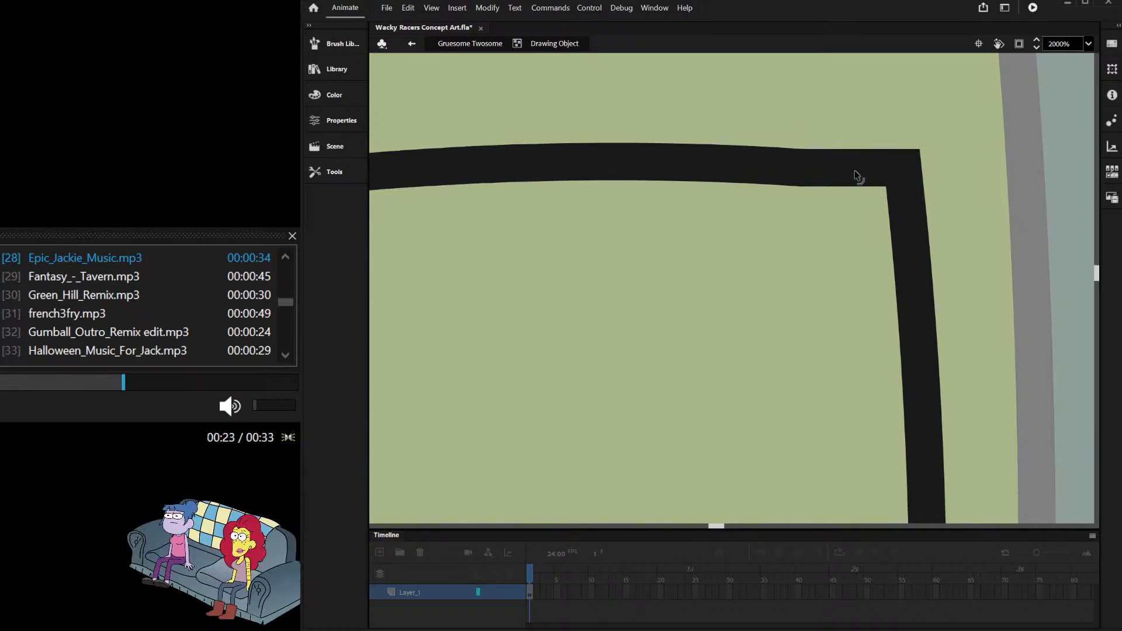
mouse_move(854, 170)
mouse_down()
mouse_move(879, 156)
mouse_move(904, 199)
mouse_move(934, 174)
mouse_up()
key(ctrl+z)
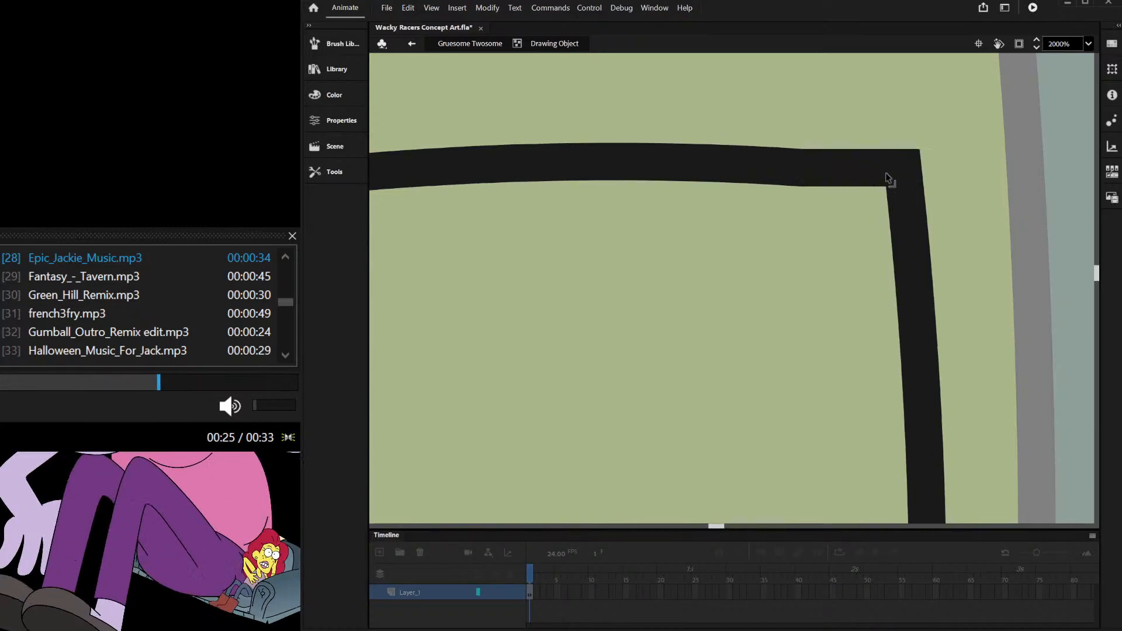
key(ctrl+z)
scroll(784, 151, down, 2)
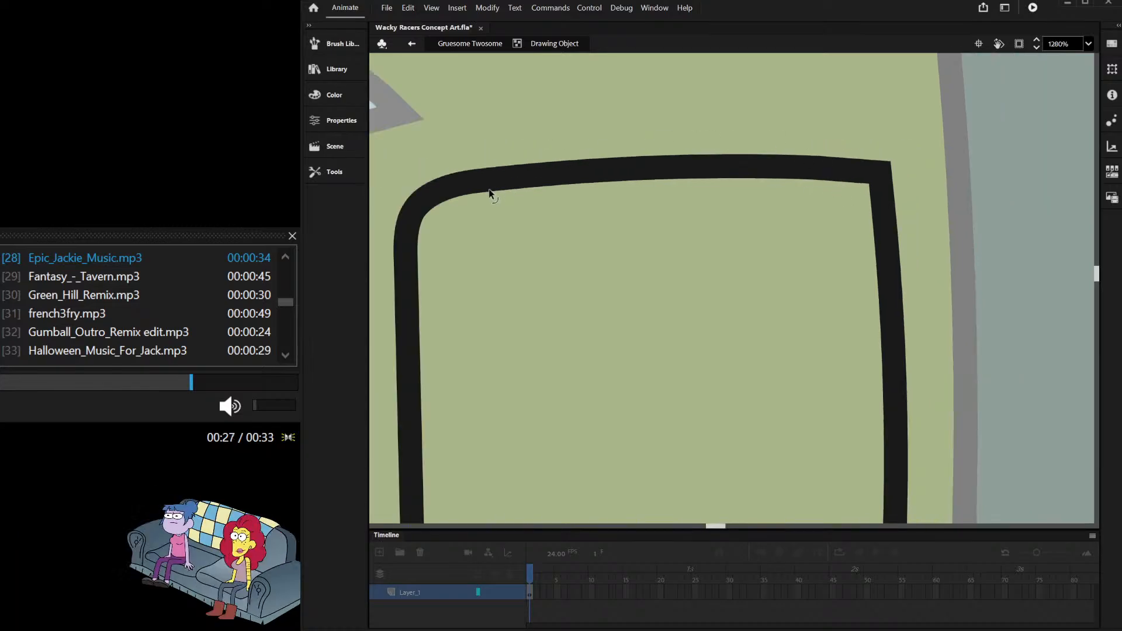
Step: Pull the pocket's upper-right corner inward, round it and bow the right side, and return to the full drawing
drag(883, 174, 860, 167)
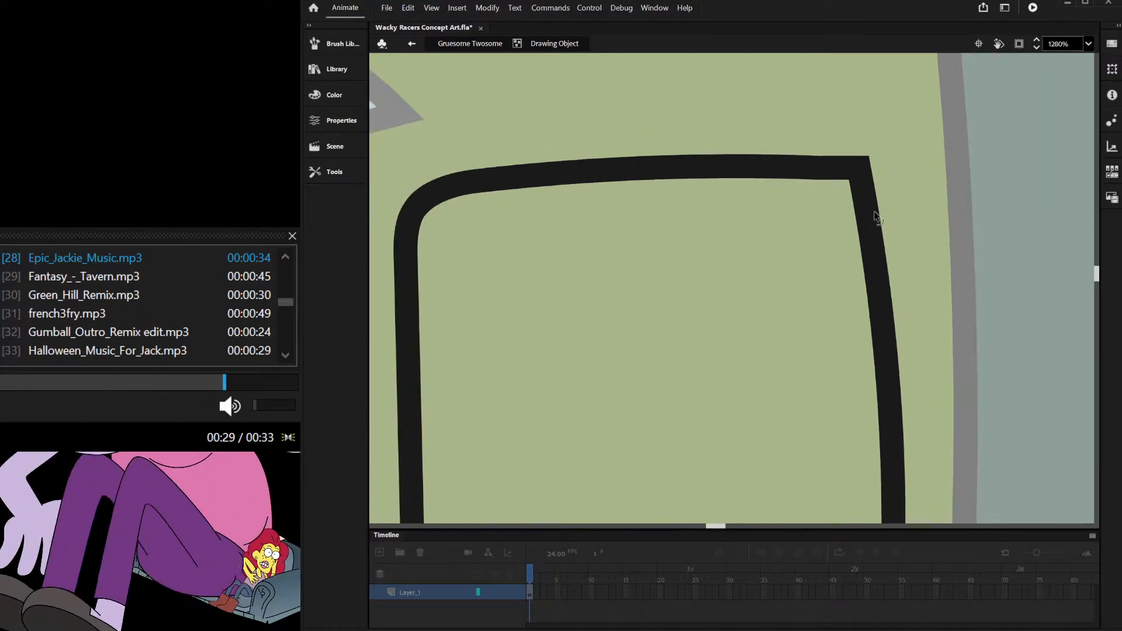
drag(875, 212, 889, 211)
mouse_move(855, 170)
mouse_down()
mouse_move(836, 170)
mouse_move(861, 188)
mouse_move(843, 174)
mouse_up()
scroll(845, 175, down, 4)
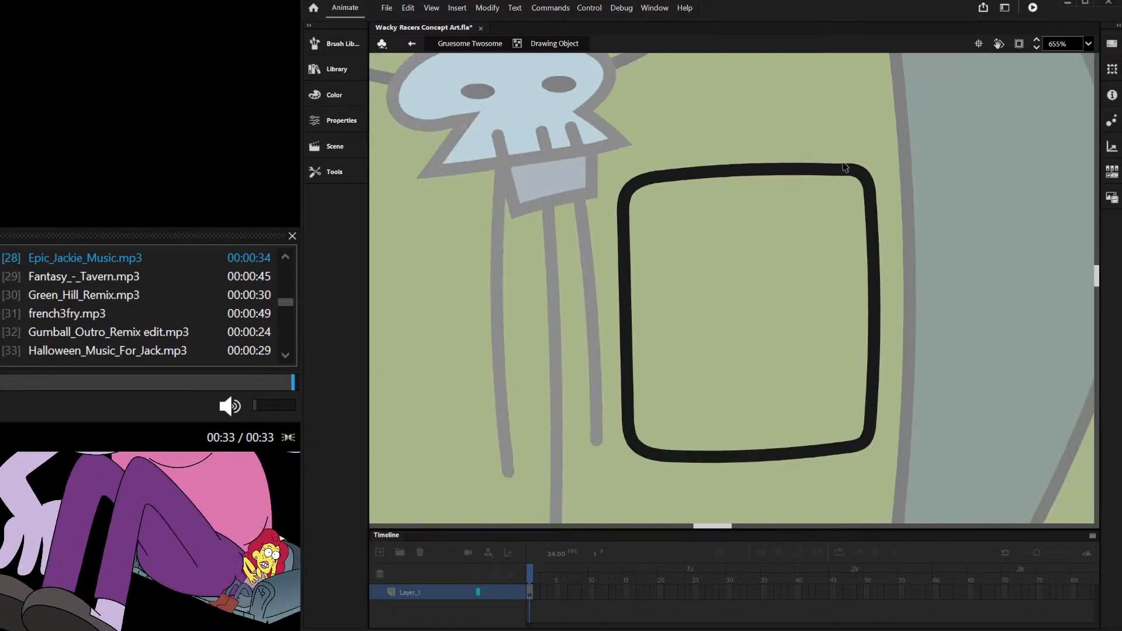
scroll(837, 180, up, 1)
scroll(820, 213, down, 2)
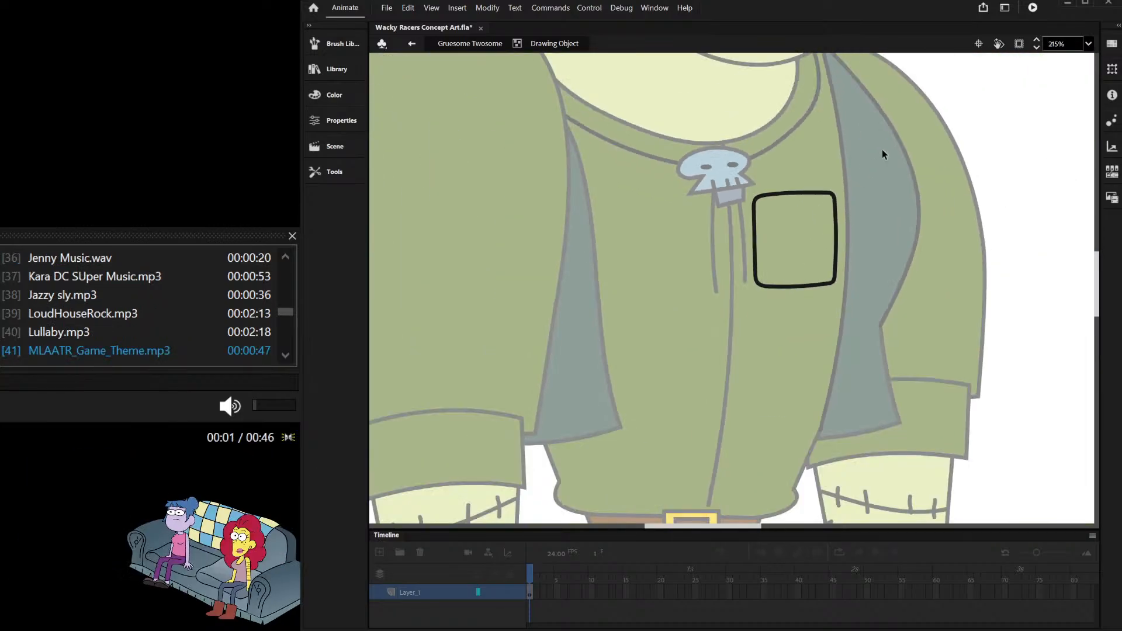
double_click(882, 149)
scroll(859, 196, up, 2)
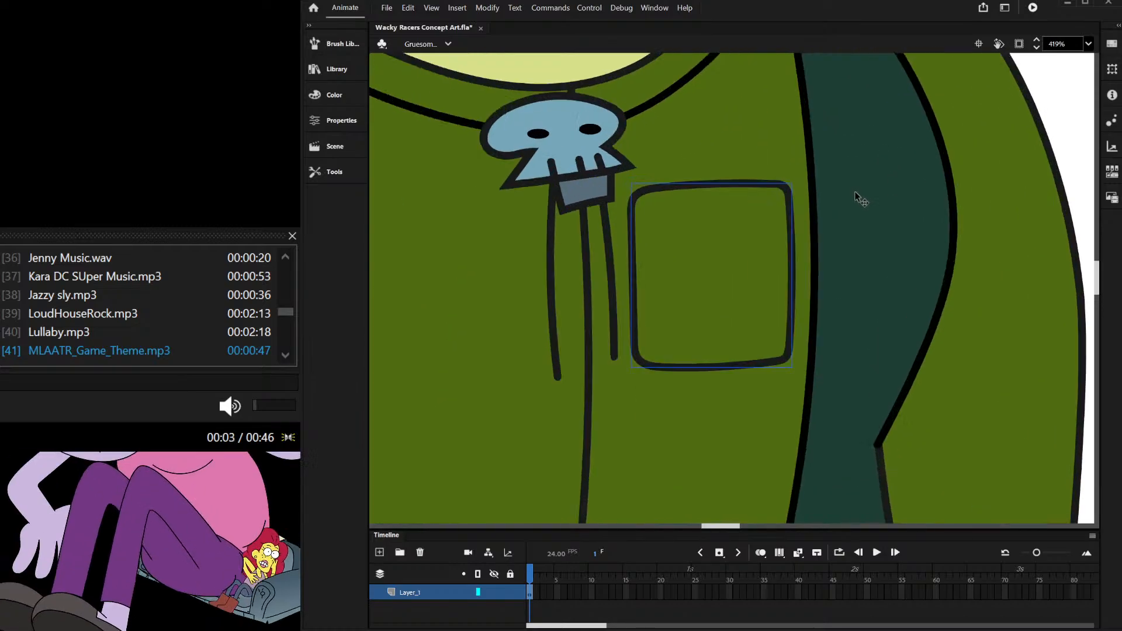
Step: Draw a thin dark teal rectangle with a thick black outline across the upper part of the chest pocket
scroll(924, 158, down, 1)
scroll(830, 144, down, 2)
scroll(812, 145, up, 4)
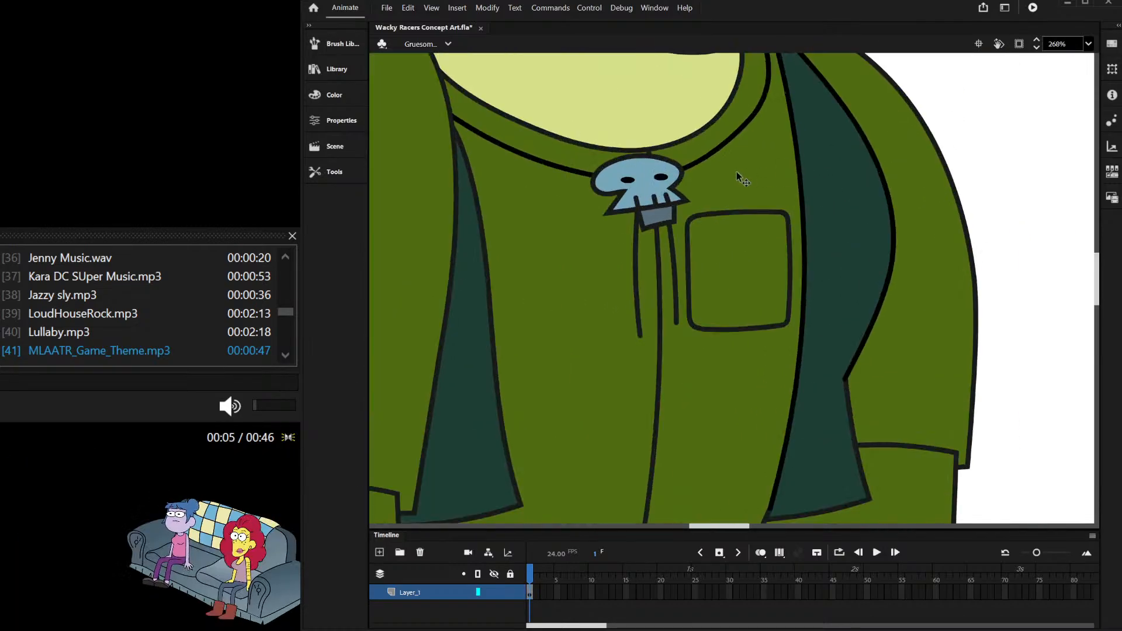
click(394, 320)
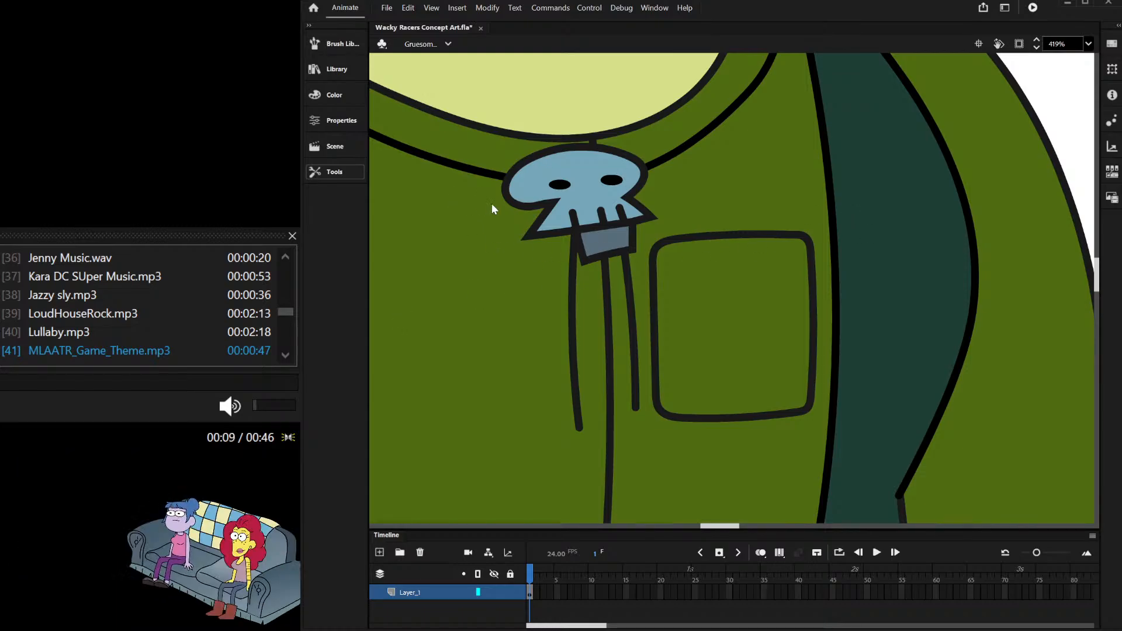
scroll(668, 291, up, 3)
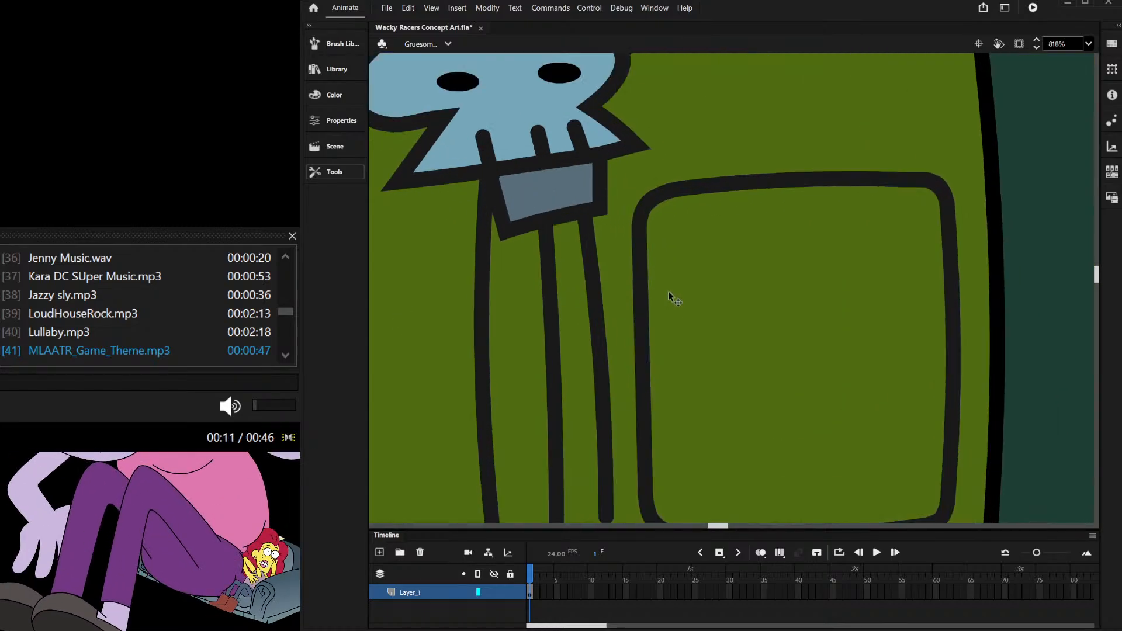
drag(757, 272, 975, 287)
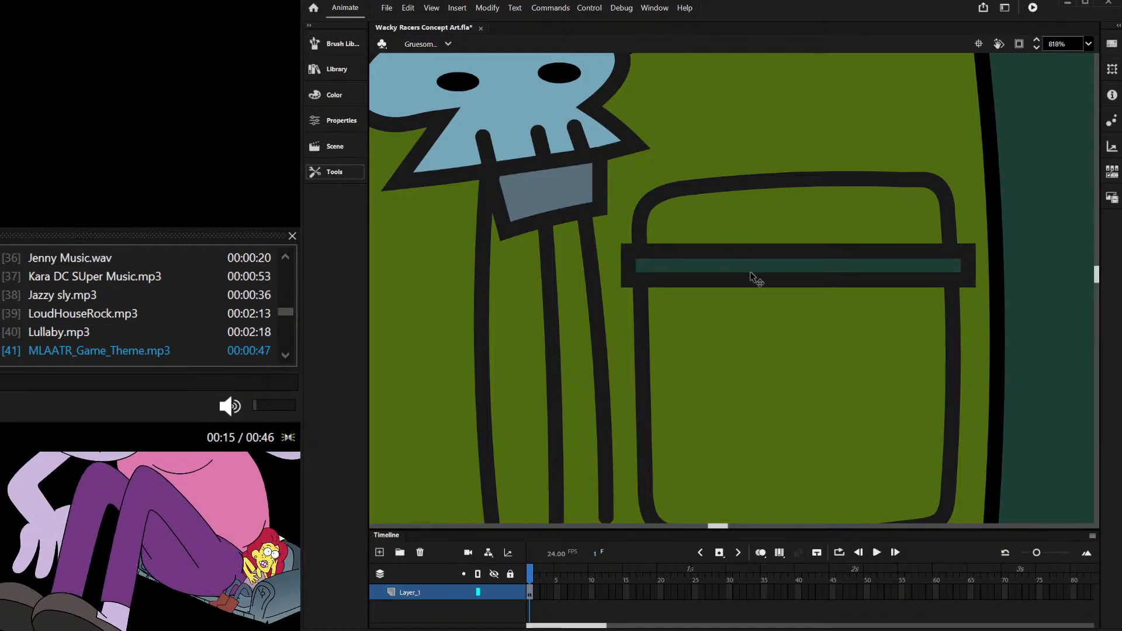
Step: Bend the pocket's teal band into a shallow V at its middle and level out both of its ends
drag(741, 277, 816, 315)
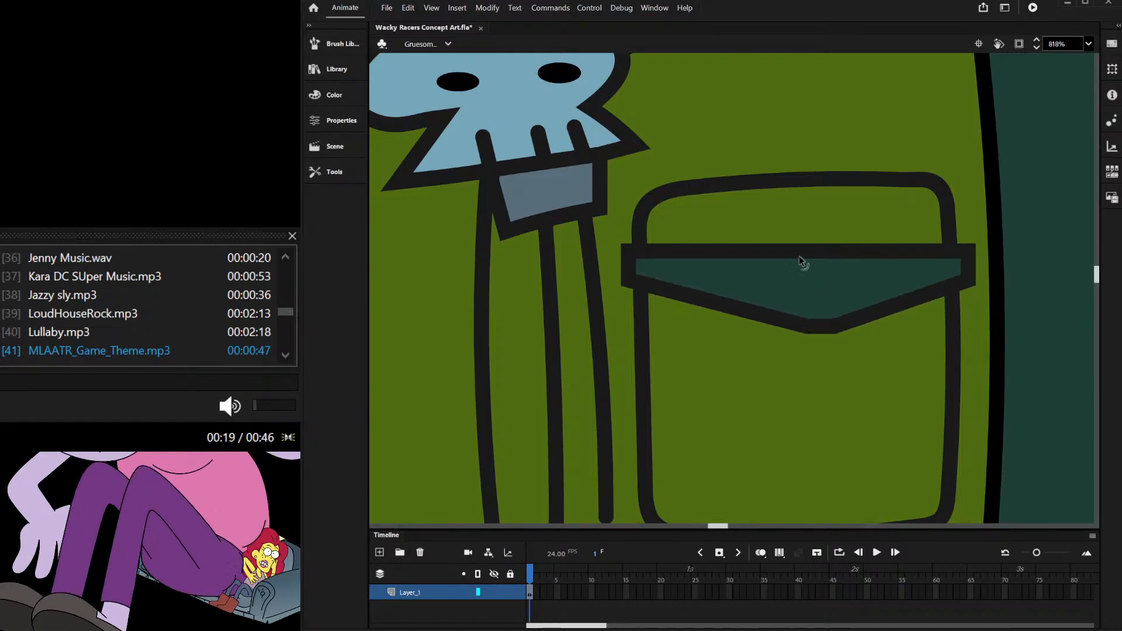
drag(799, 255, 833, 288)
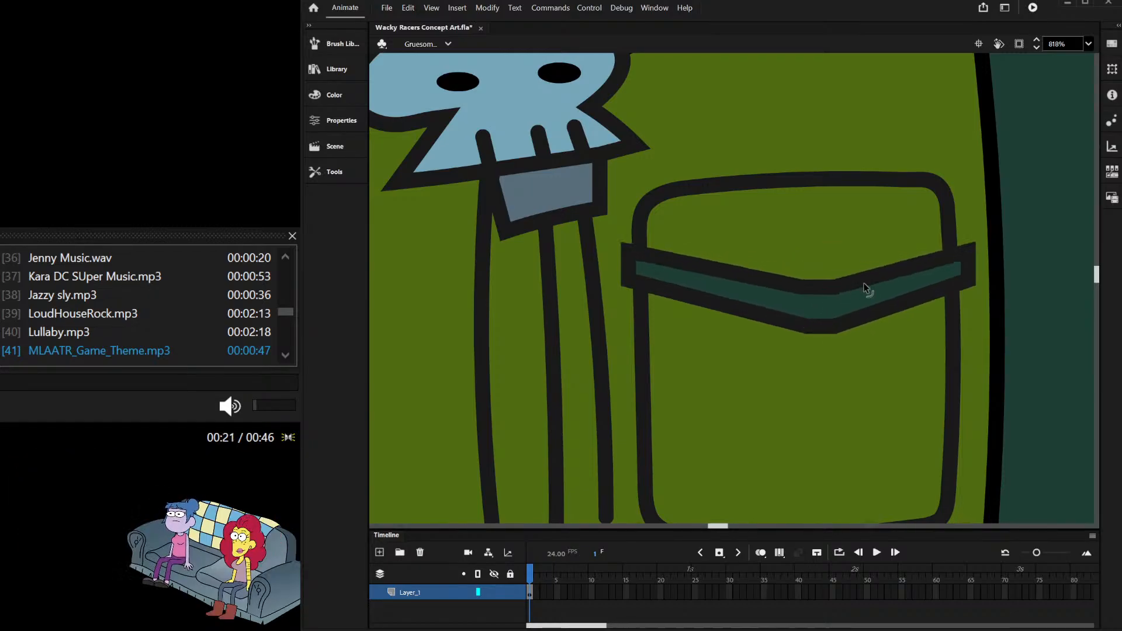
drag(668, 259, 672, 251)
drag(670, 292, 673, 285)
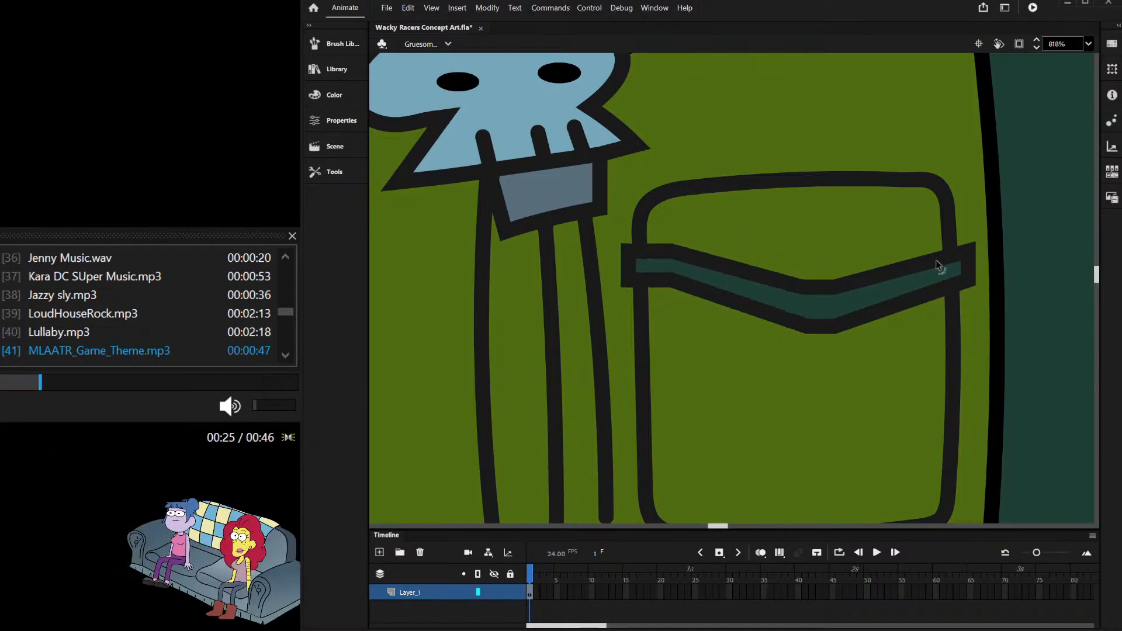
drag(937, 262, 927, 252)
scroll(788, 270, down, 3)
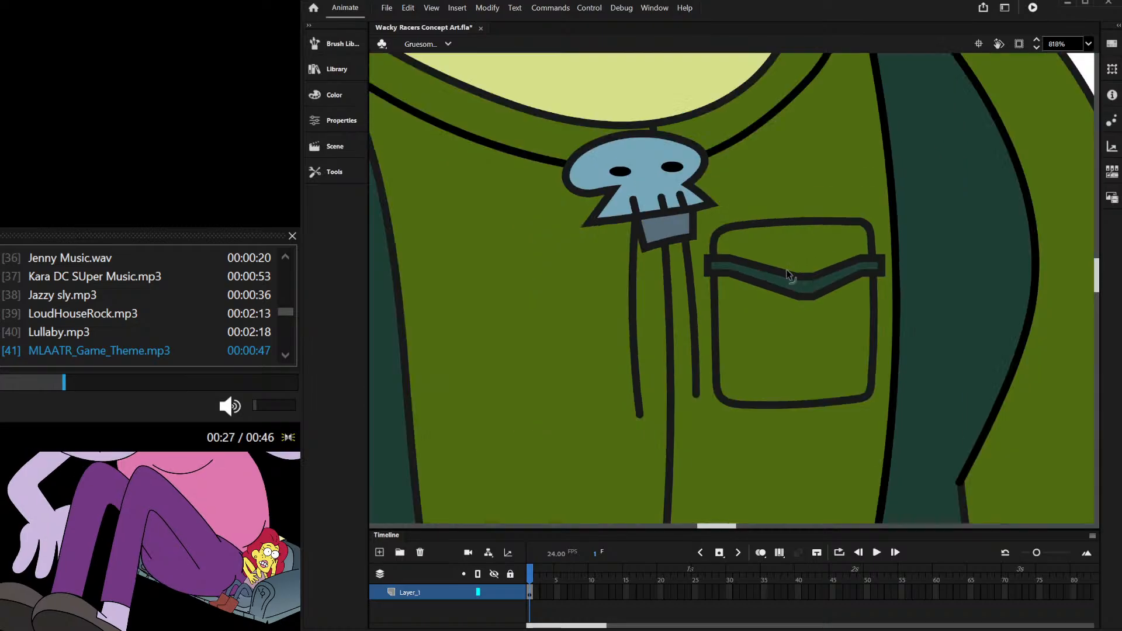
Step: Brush a wavy collar line across the upper chest from the left sleeve, over the skull, to the right vest panel
scroll(789, 274, down, 10)
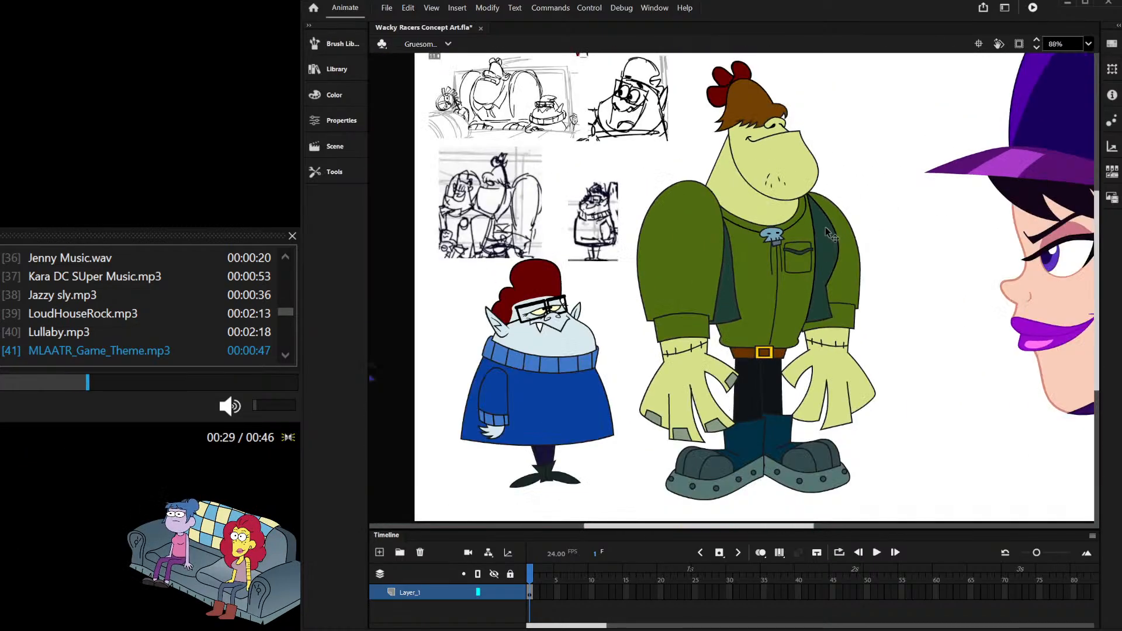
scroll(826, 228, down, 3)
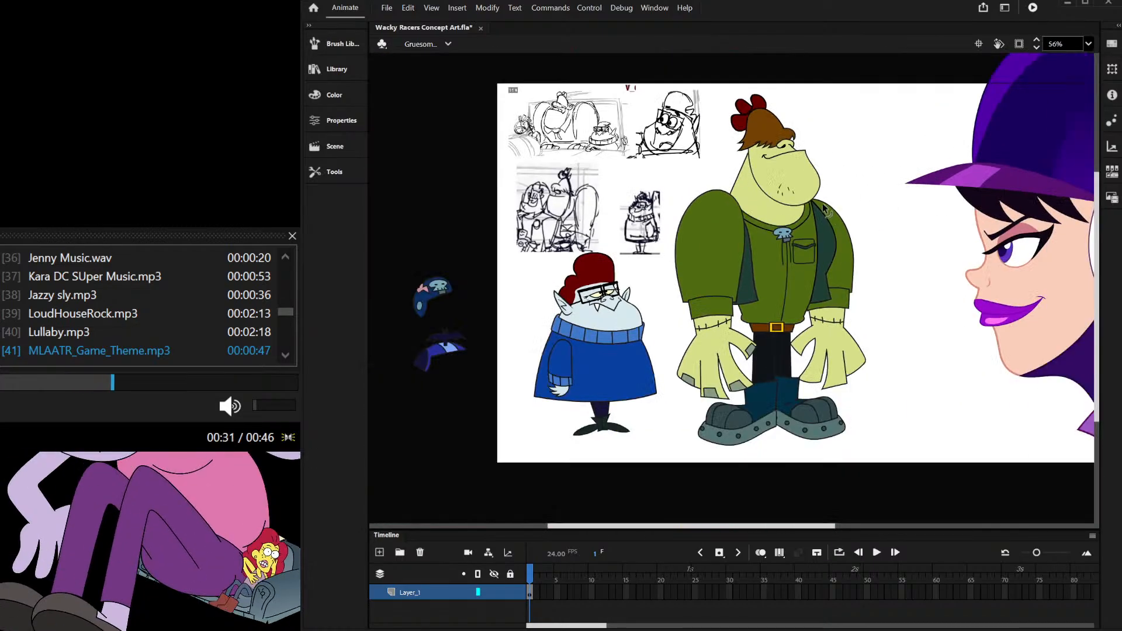
scroll(687, 198, up, 1)
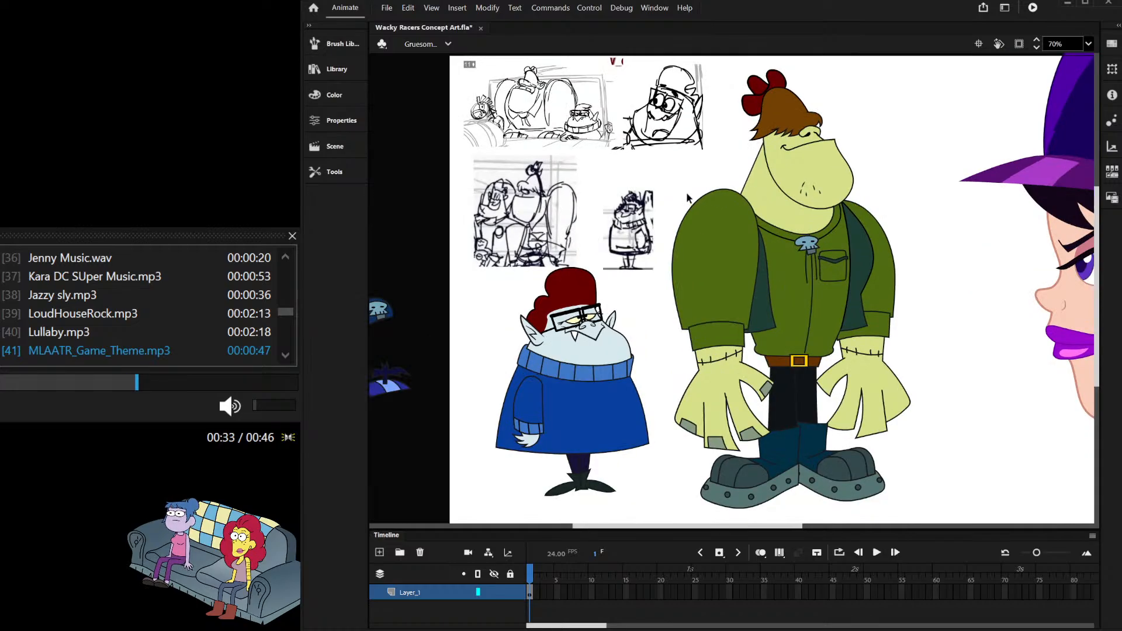
scroll(754, 231, up, 1)
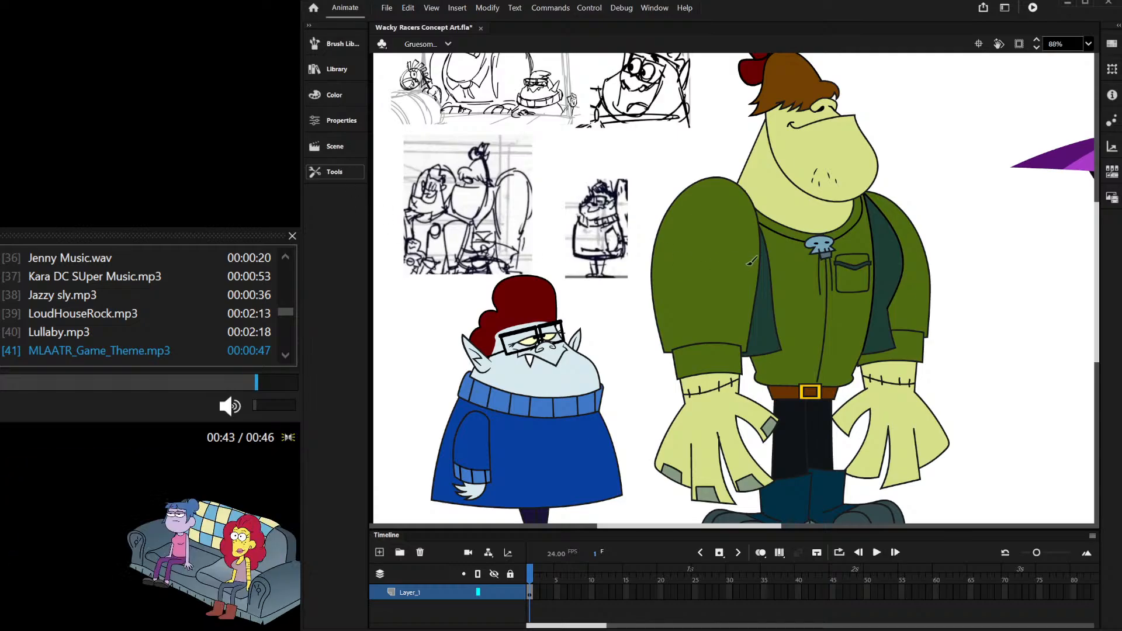
scroll(802, 253, up, 3)
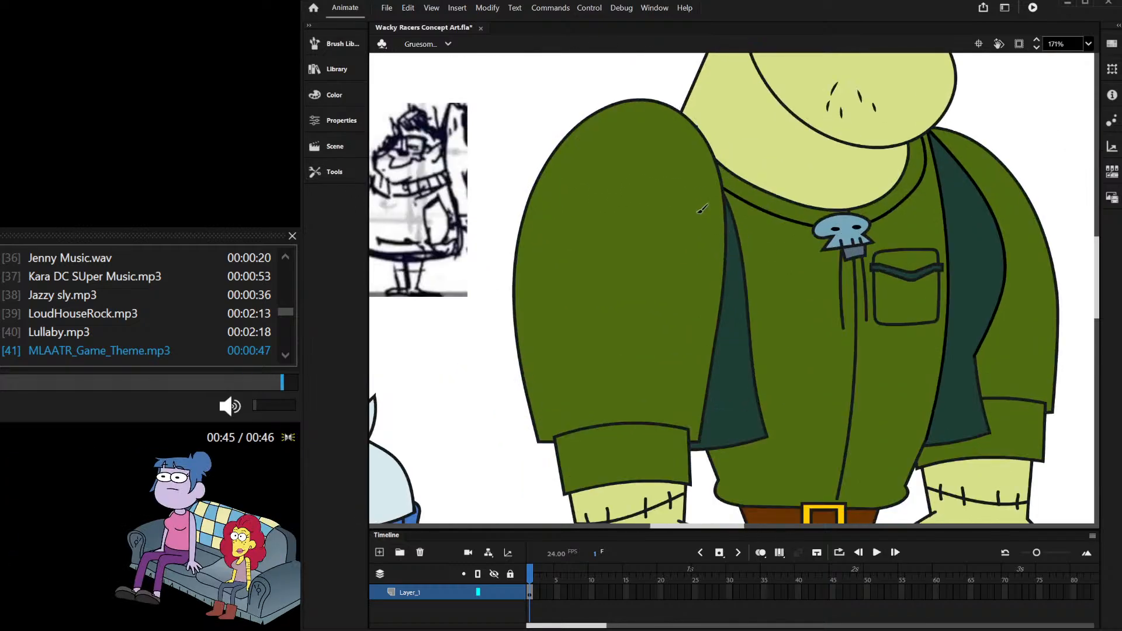
drag(681, 207, 739, 242)
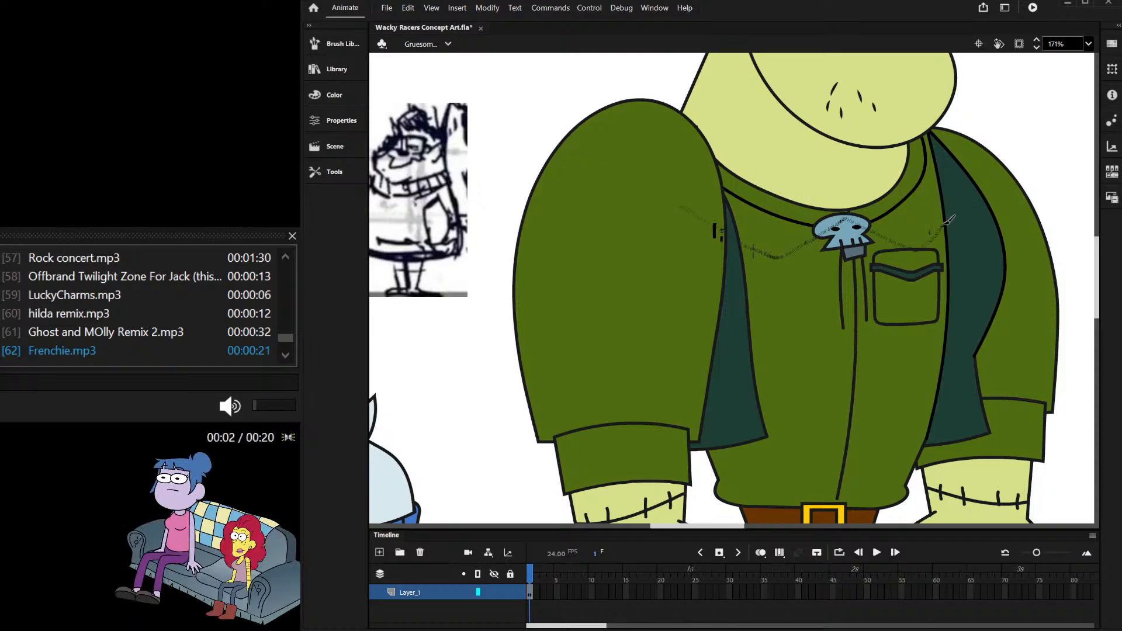
Step: Cut the large left arm and paste it in place so it sits in front of the wavy chest line
scroll(947, 221, down, 4)
scroll(947, 221, up, 1)
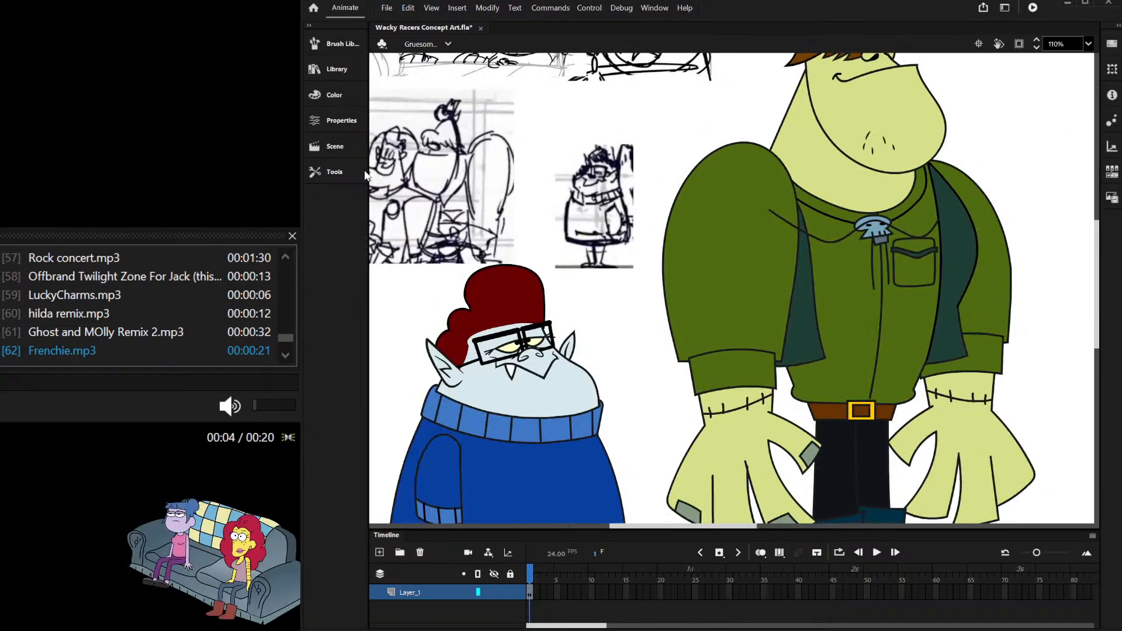
scroll(689, 247, down, 2)
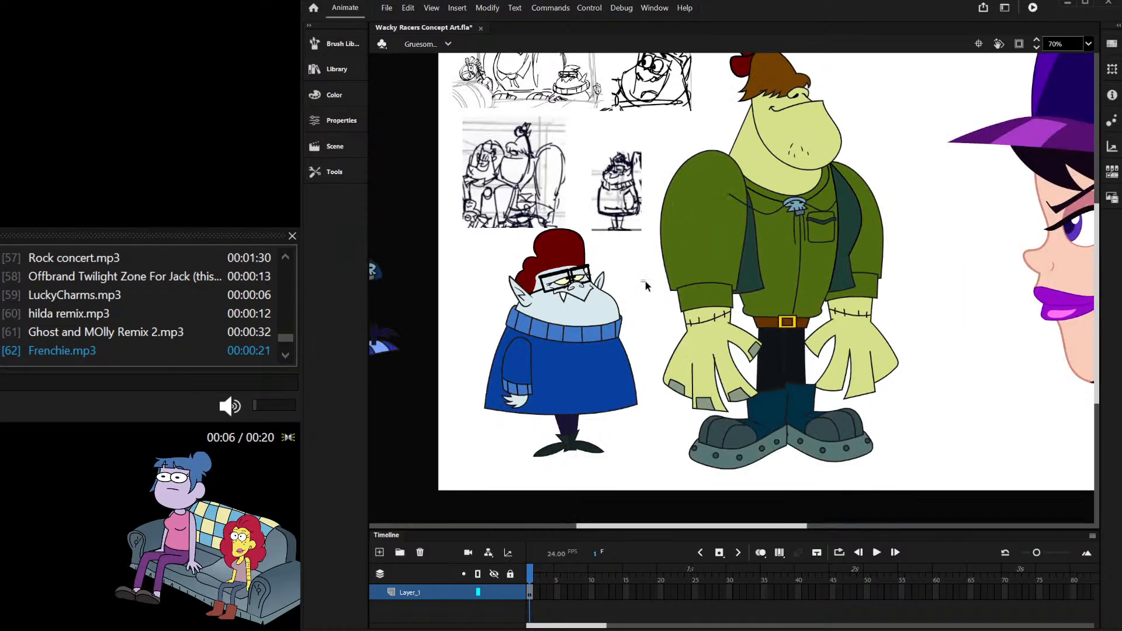
click(716, 355)
key(q)
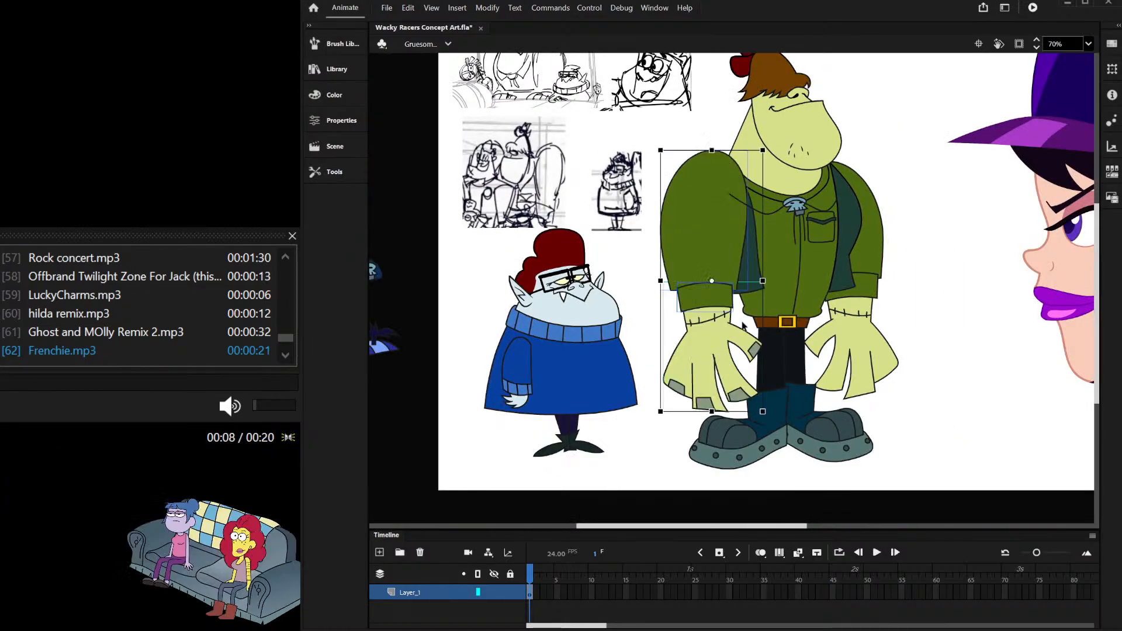
key(ctrl+x)
key(ctrl+shift+v)
click(919, 241)
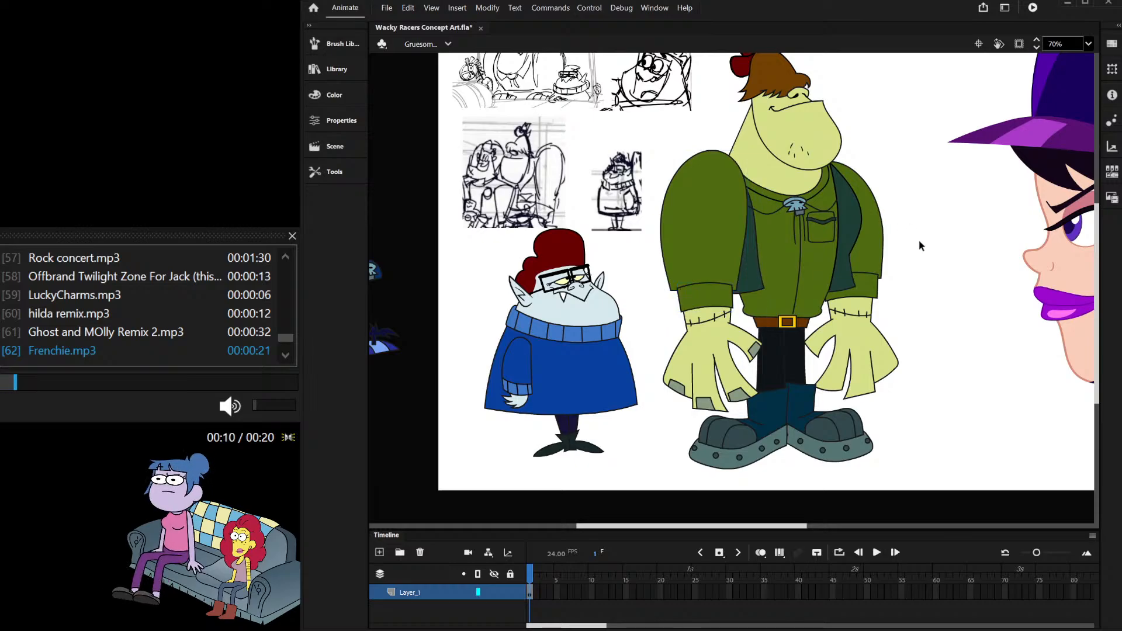
Step: Cut the skull emblem and both drawstrings and paste them in place in front of the wavy chest line
scroll(818, 202, up, 4)
click(798, 206)
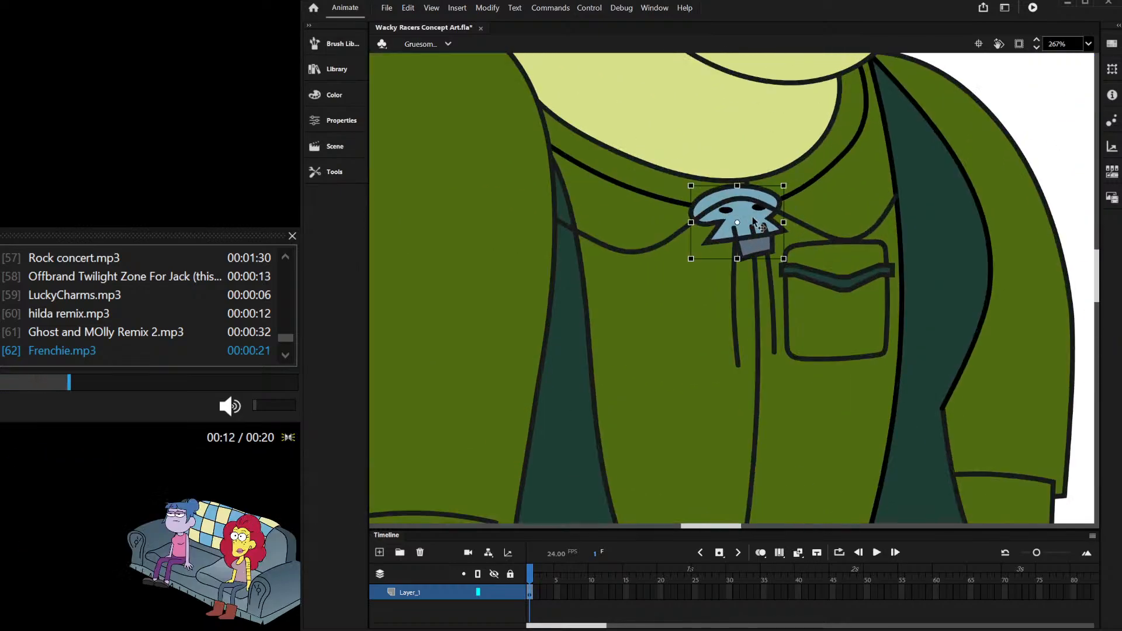
scroll(743, 242, up, 2)
shift+click(733, 319)
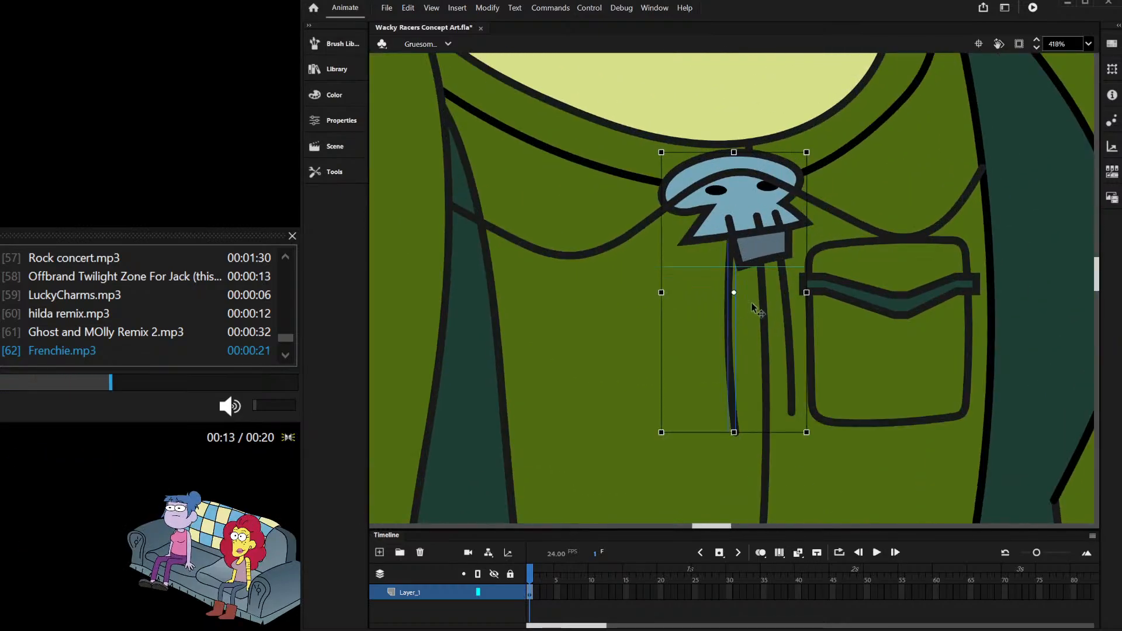
shift+click(788, 281)
key(ctrl+x)
key(ctrl+shift+v)
scroll(711, 252, down, 2)
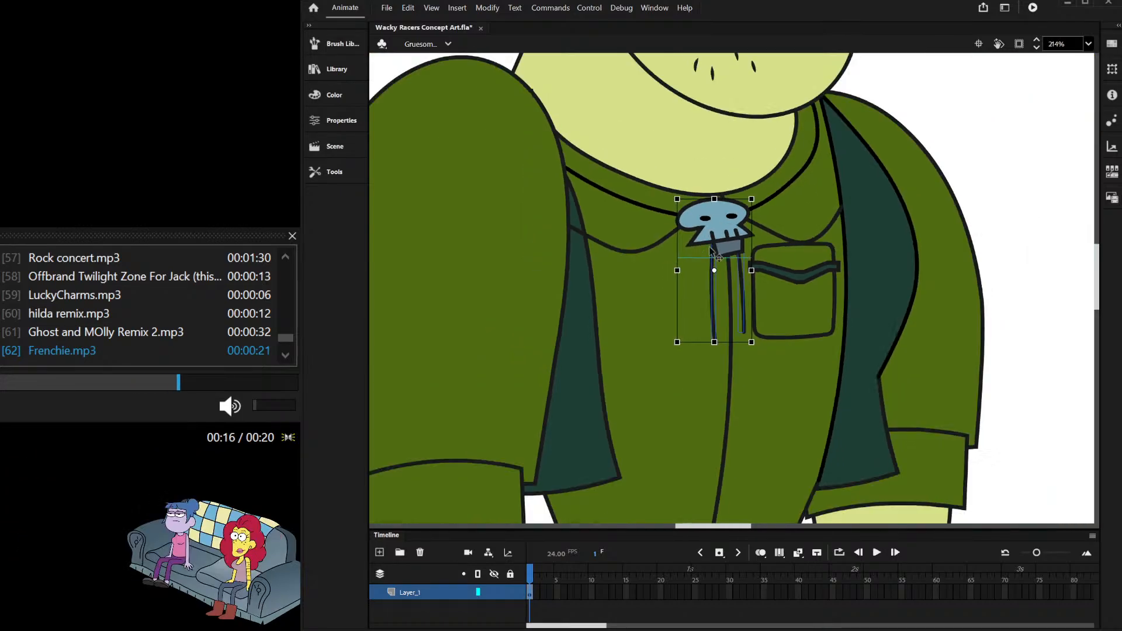
scroll(853, 180, down, 2)
click(962, 121)
scroll(818, 152, down, 2)
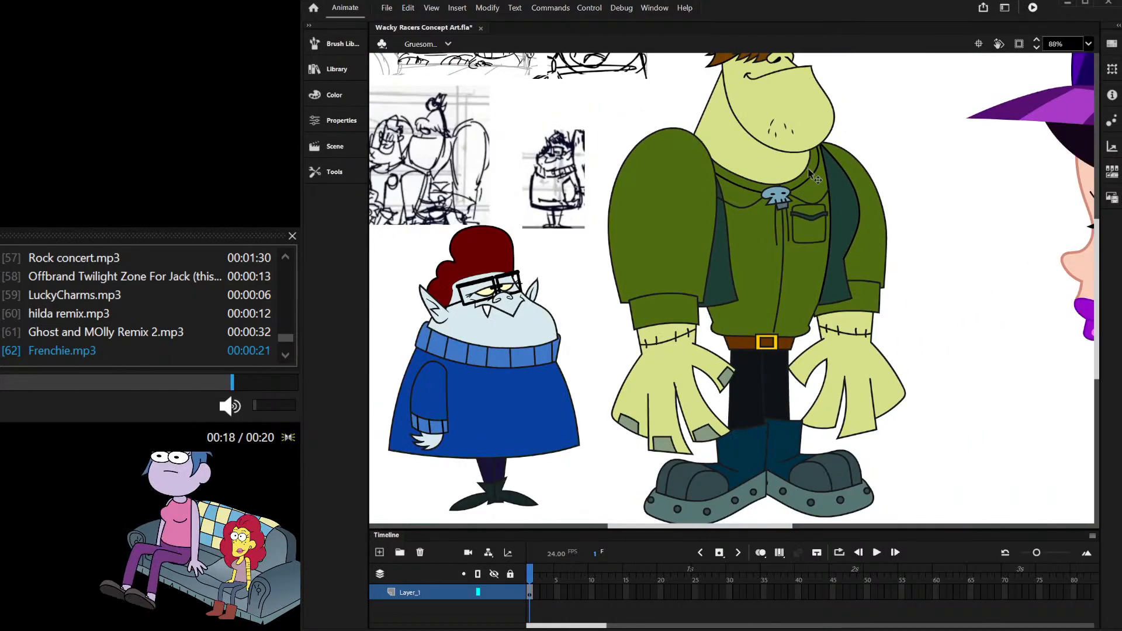
Step: Bring the left vest panel in front of the wavy chest line, keeping the left arm above it
scroll(788, 242, up, 3)
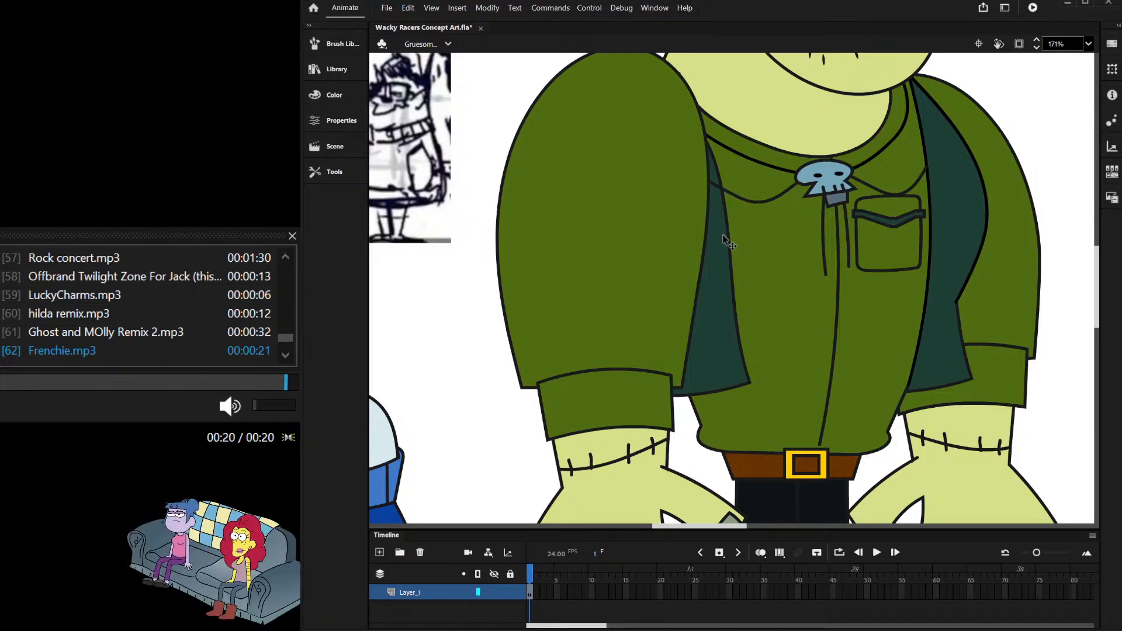
click(723, 234)
scroll(731, 222, down, 2)
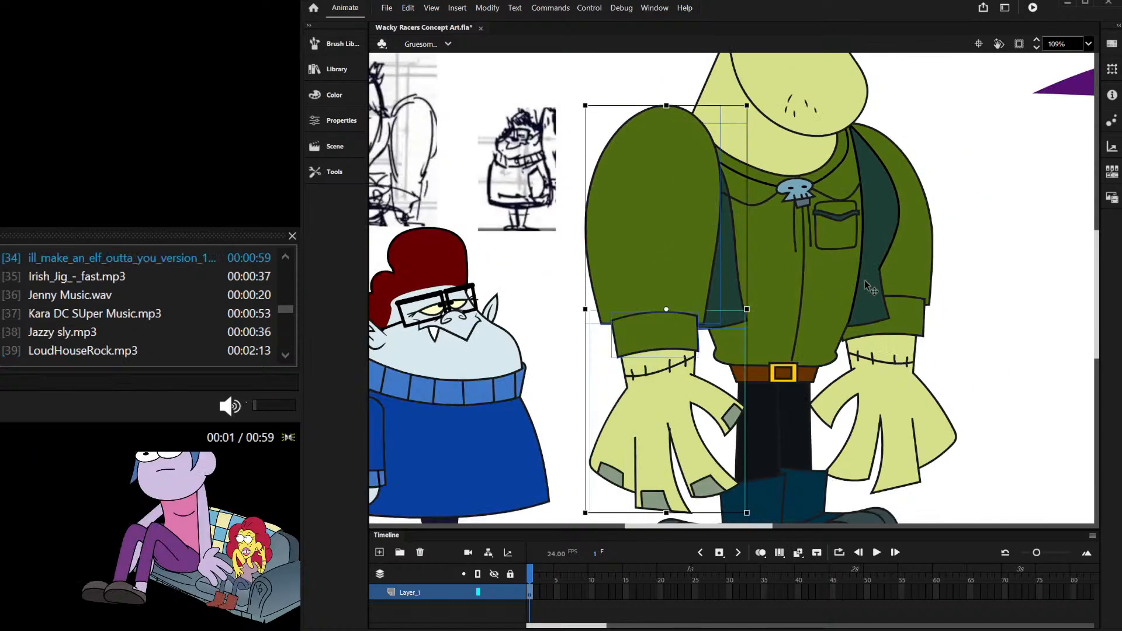
scroll(839, 195, down, 2)
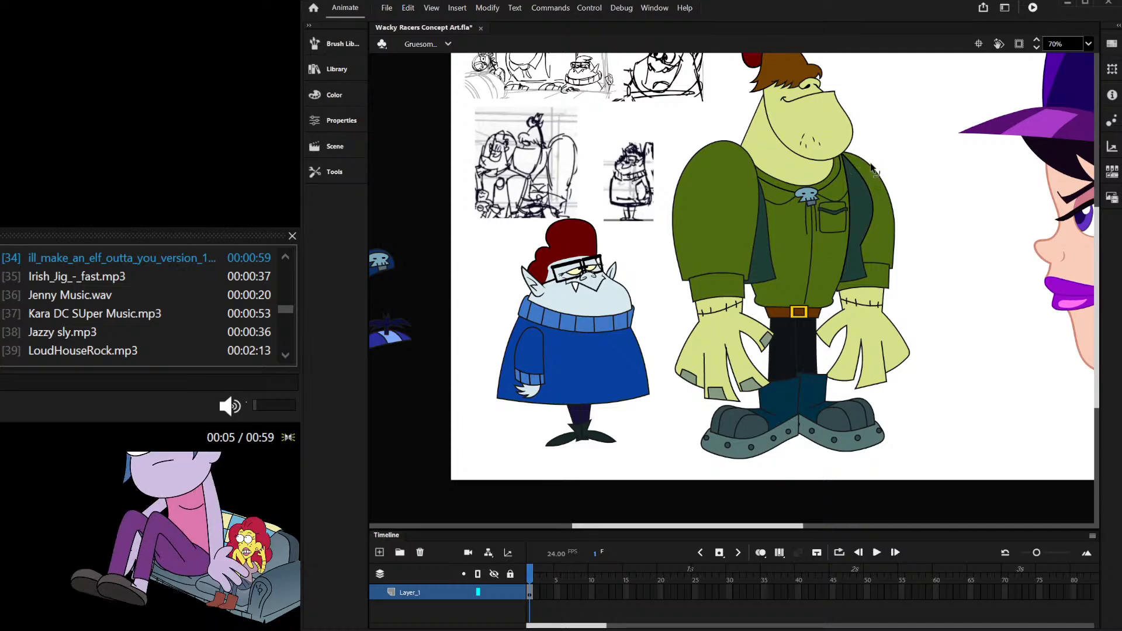
Step: Examine the skull emblem and the new chest line up close and against the whole character
scroll(789, 266, down, 1)
scroll(821, 211, up, 6)
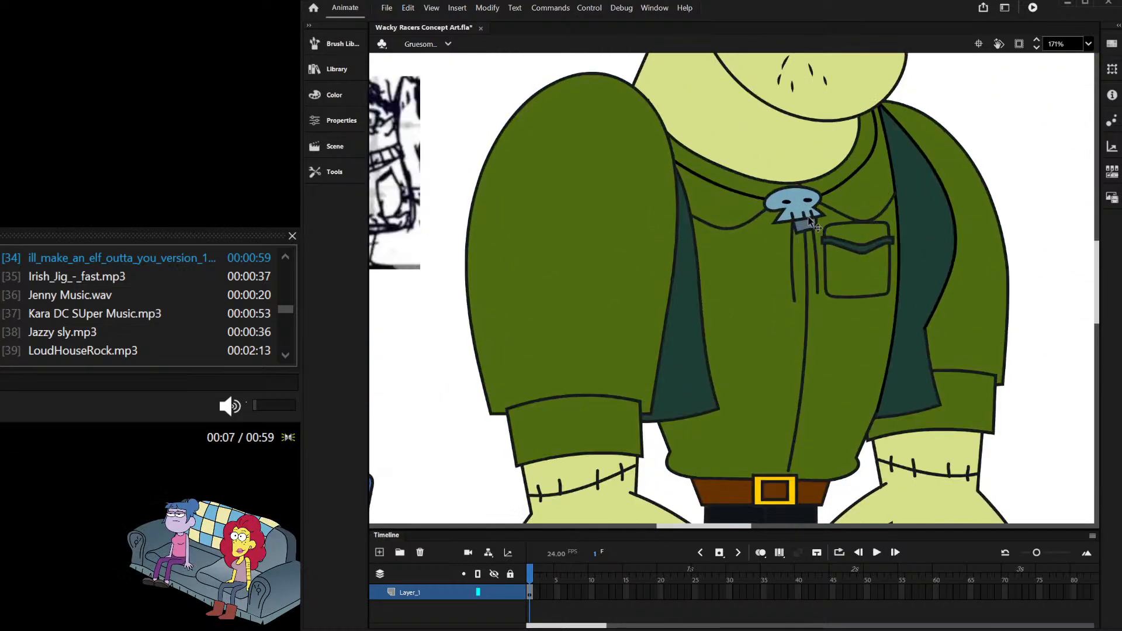
click(796, 201)
scroll(826, 182, up, 2)
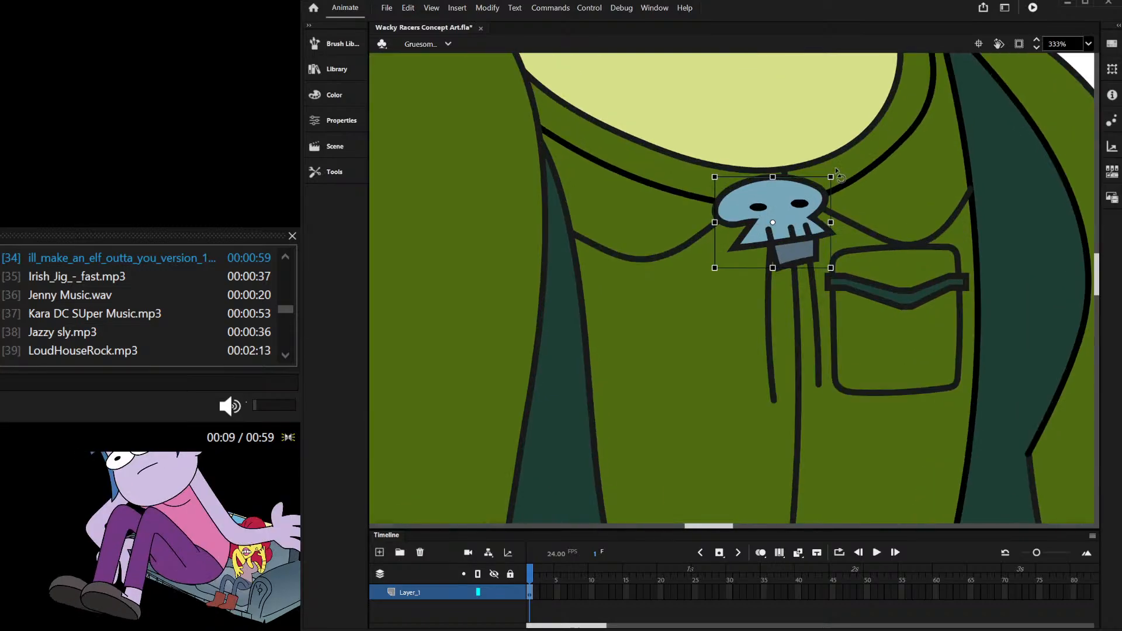
scroll(848, 169, down, 7)
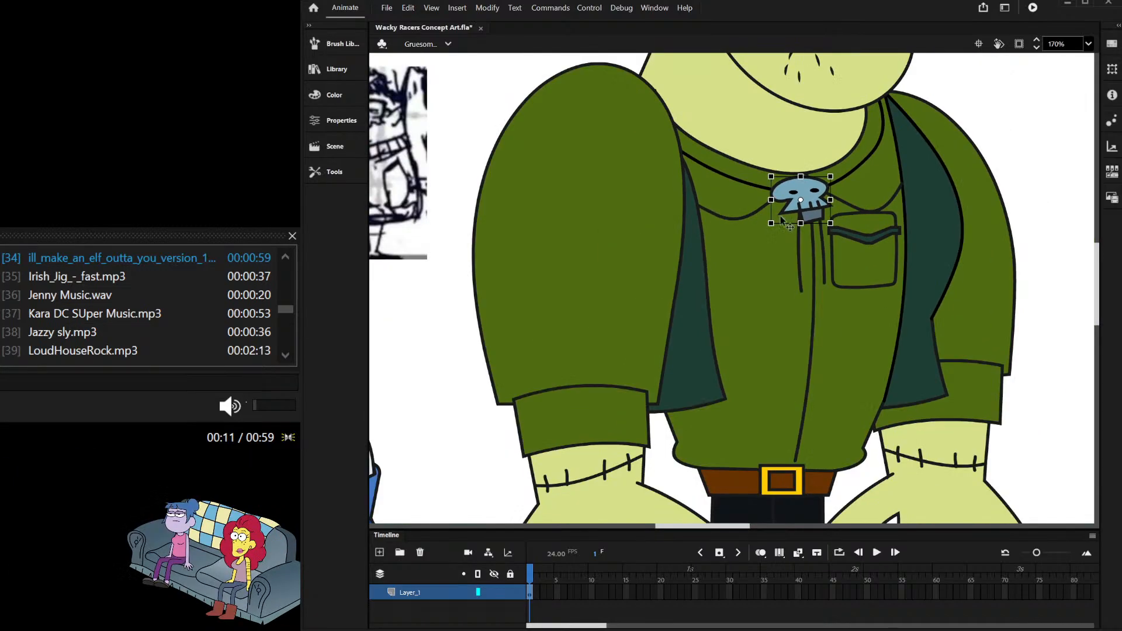
click(854, 165)
scroll(854, 157, down, 1)
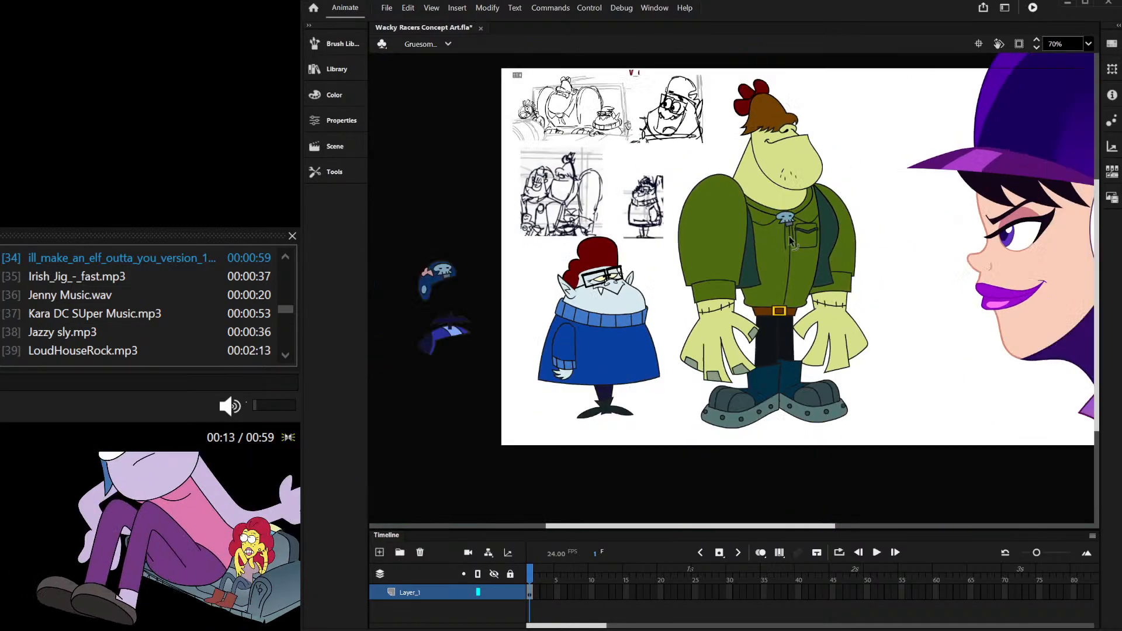
Step: Open the wavy chest line's drawing object and extend both ends up and outward over the left arm and right vest panel
scroll(819, 193, up, 2)
scroll(775, 226, up, 2)
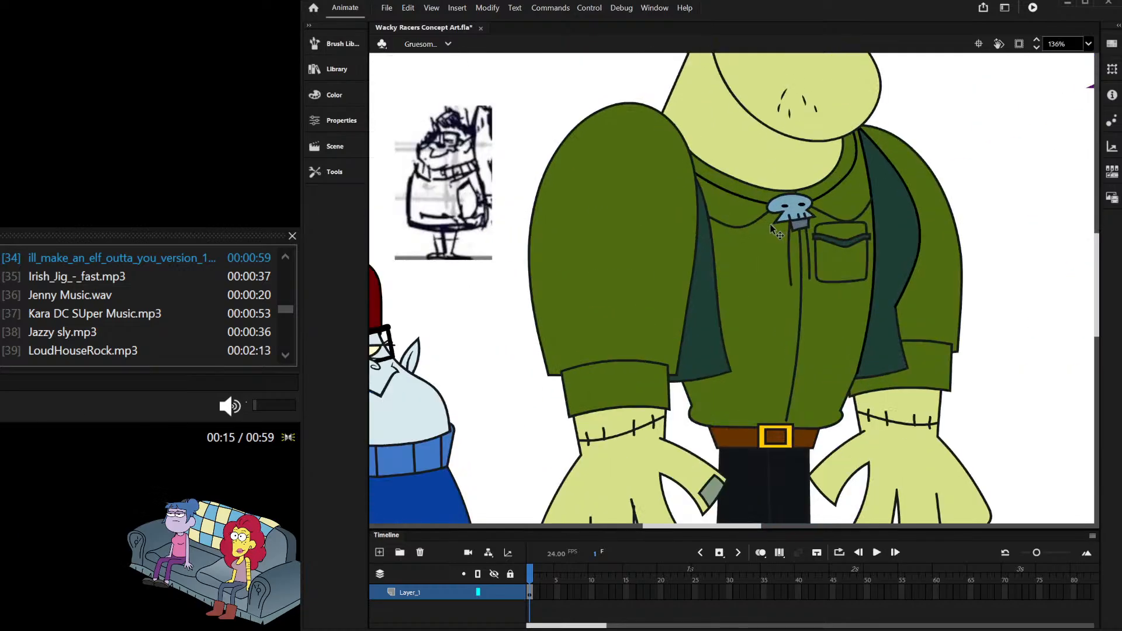
click(749, 222)
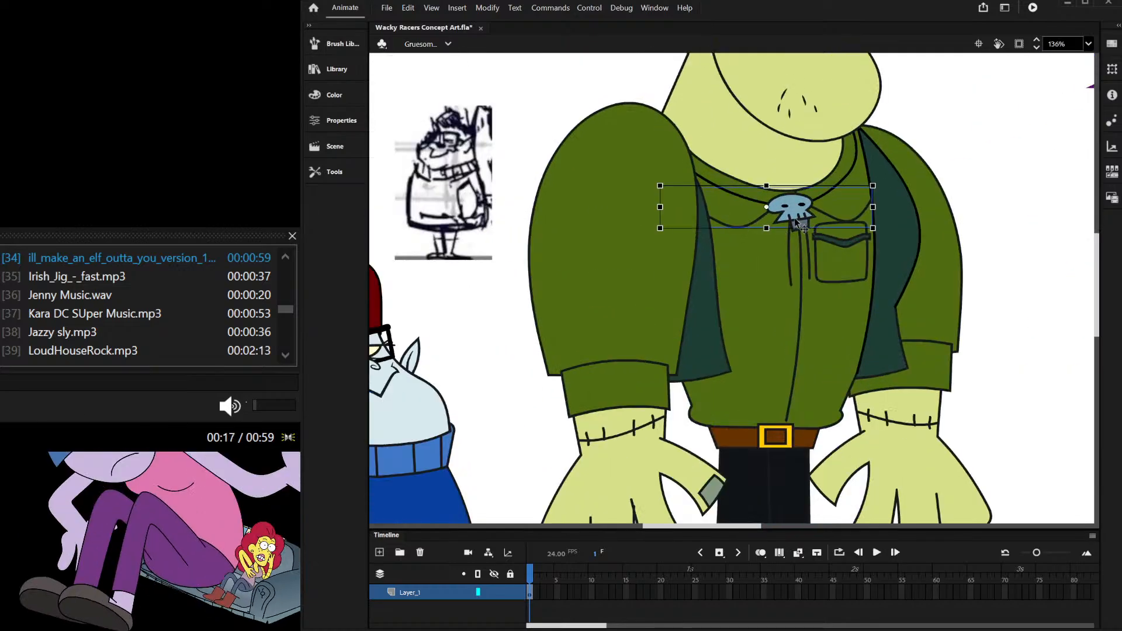
double_click(760, 219)
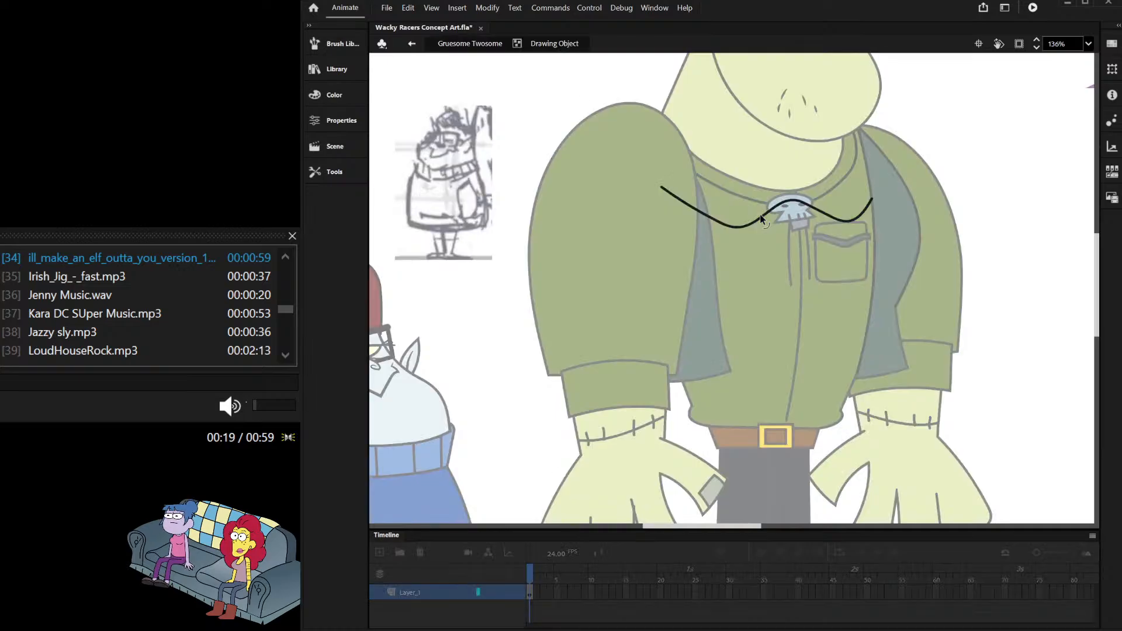
scroll(662, 174, up, 3)
drag(661, 194, 625, 145)
scroll(585, 184, down, 3)
scroll(799, 223, up, 3)
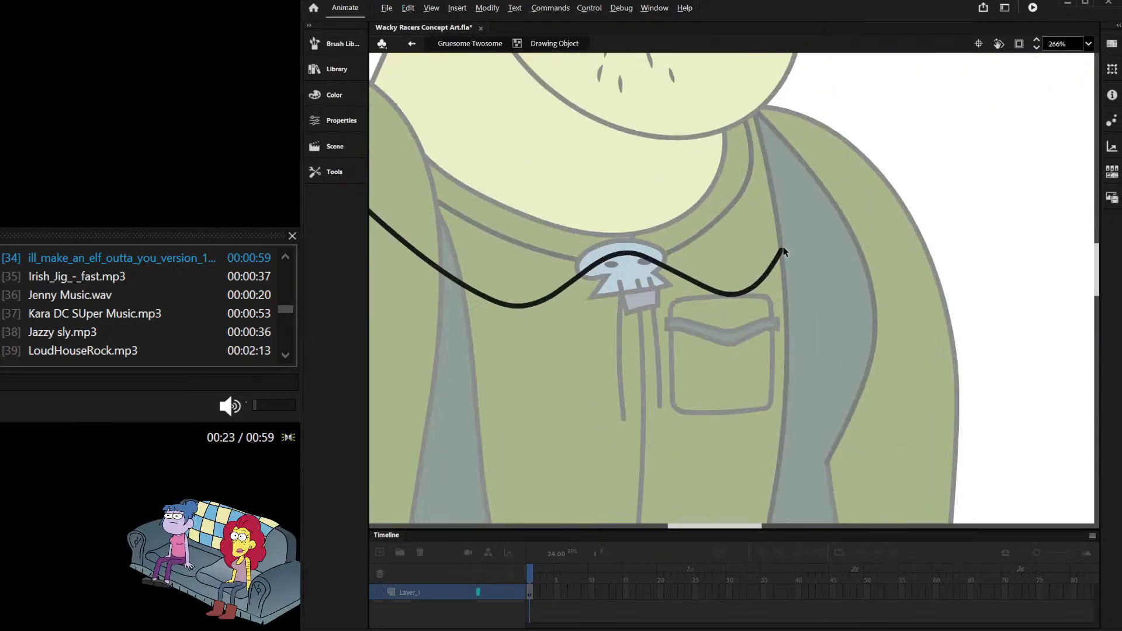
drag(782, 256, 799, 205)
scroll(798, 205, down, 2)
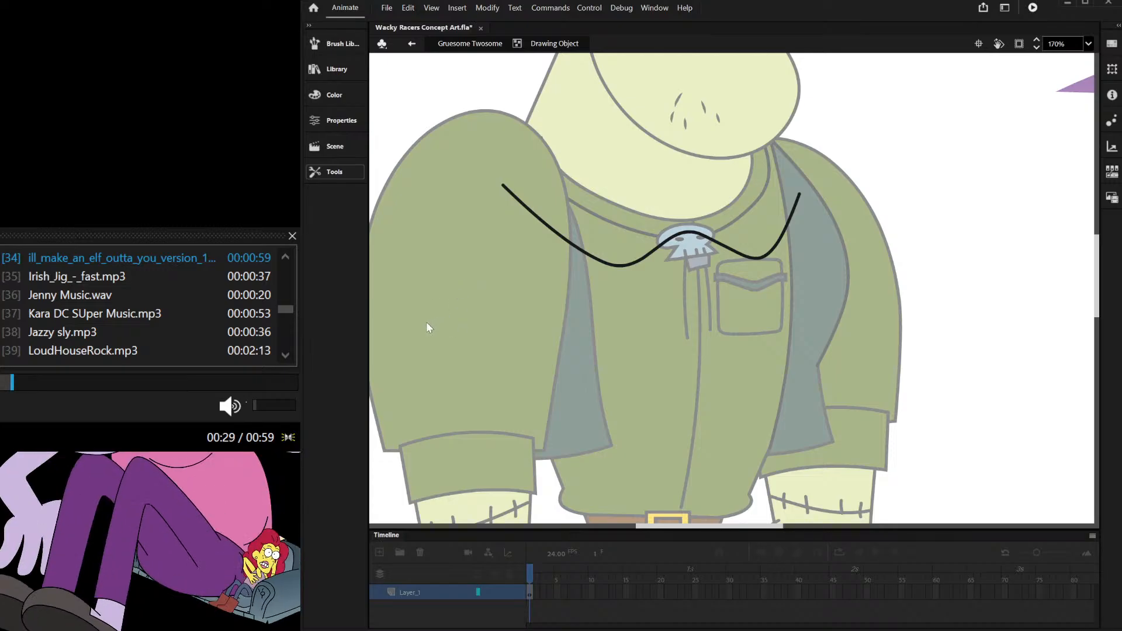
Step: Close the wavy collar outline with an upper edge curved along the neckline and a short straight end over the left arm
drag(502, 183, 800, 193)
click(338, 172)
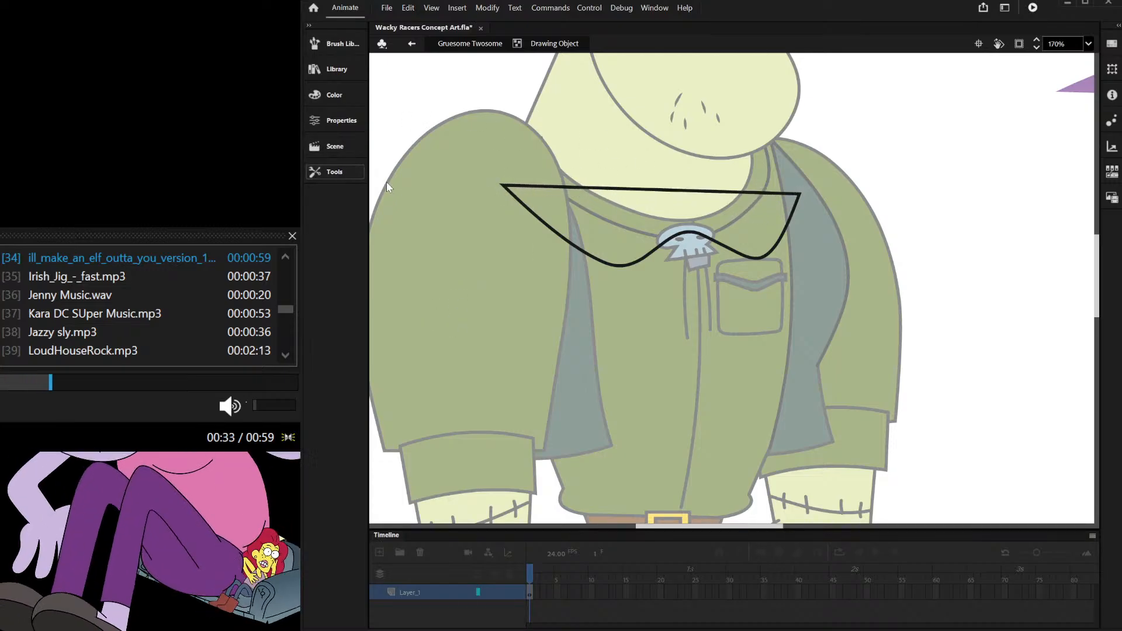
click(387, 181)
drag(666, 194, 669, 222)
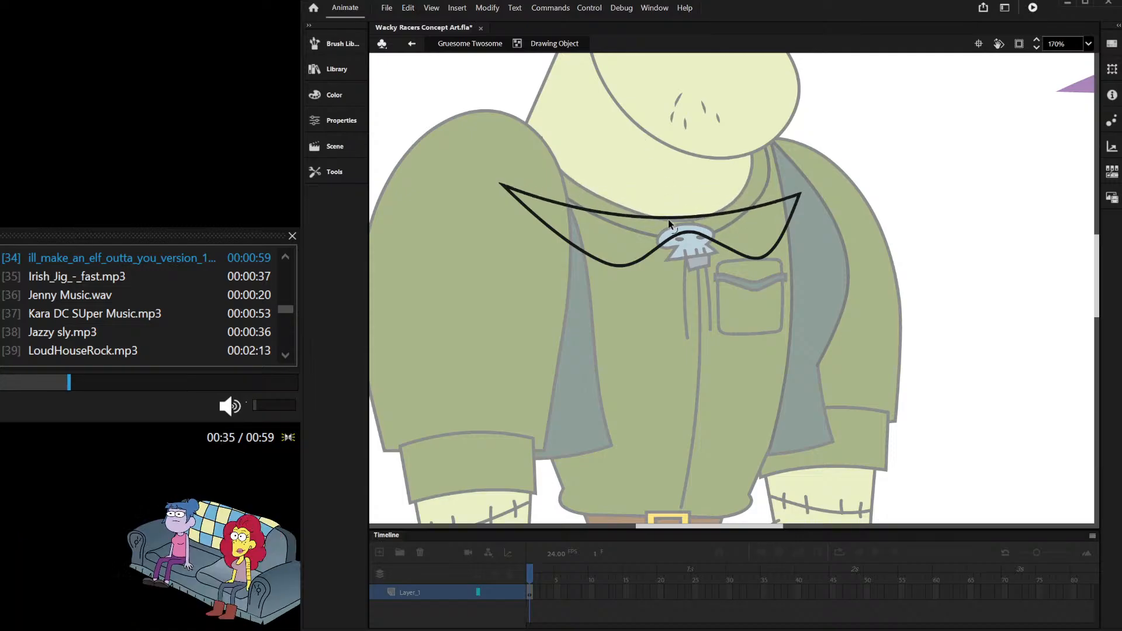
drag(508, 190, 521, 135)
key(ctrl+z)
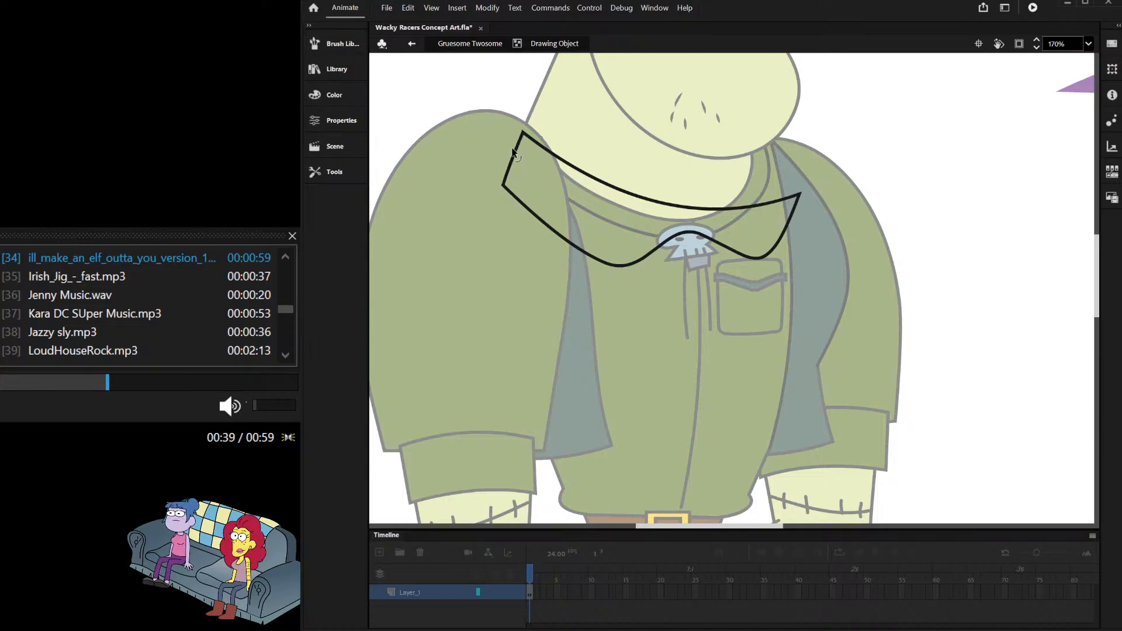
drag(571, 168, 558, 185)
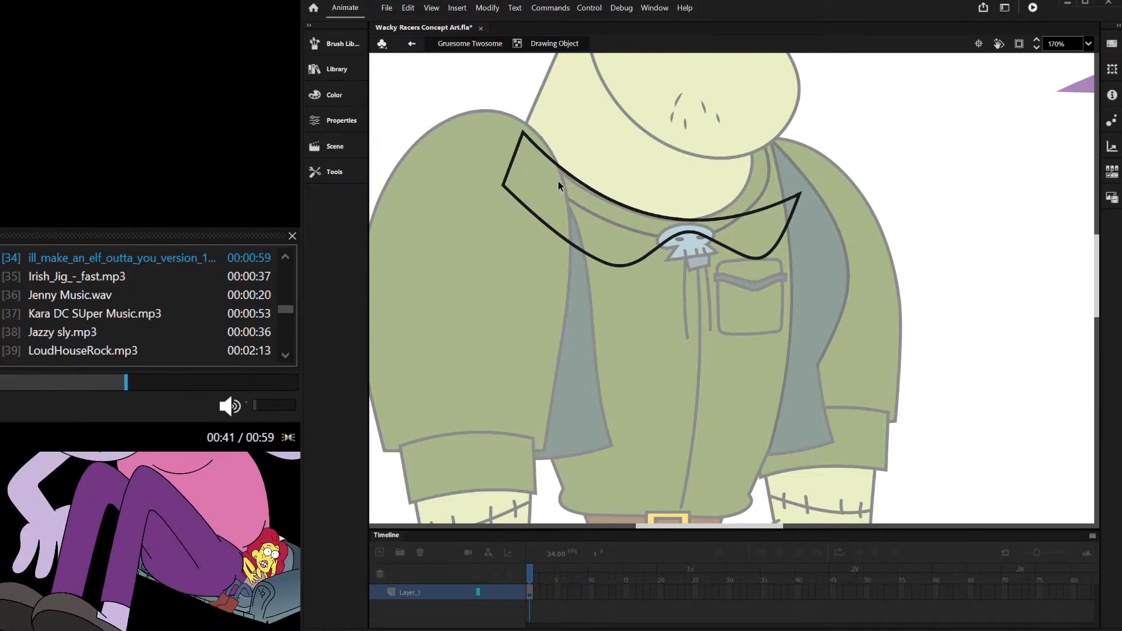
Step: Curve the collar's upper edge up around the right side of the neck and narrow its right end to meet the shoulder
drag(786, 198, 617, 206)
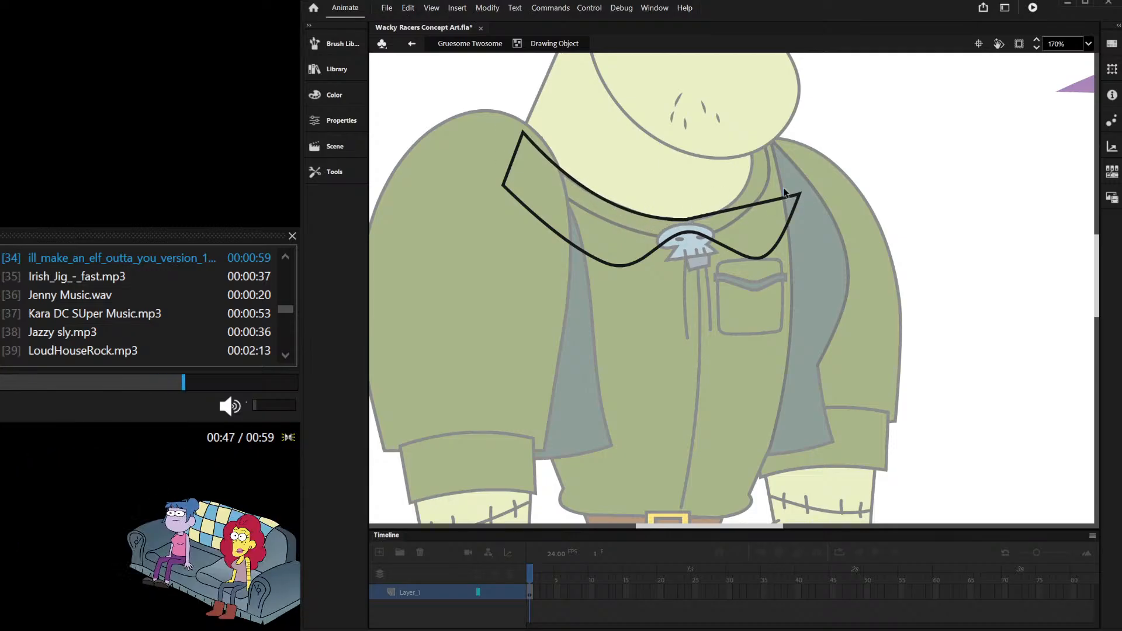
drag(753, 204, 752, 142)
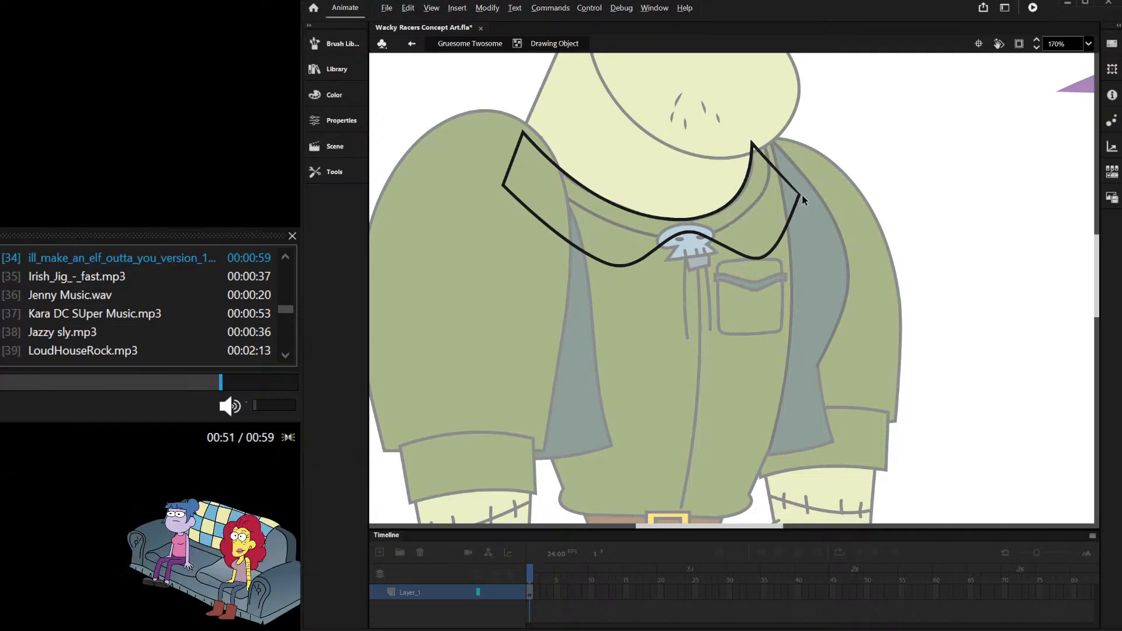
drag(795, 188, 808, 190)
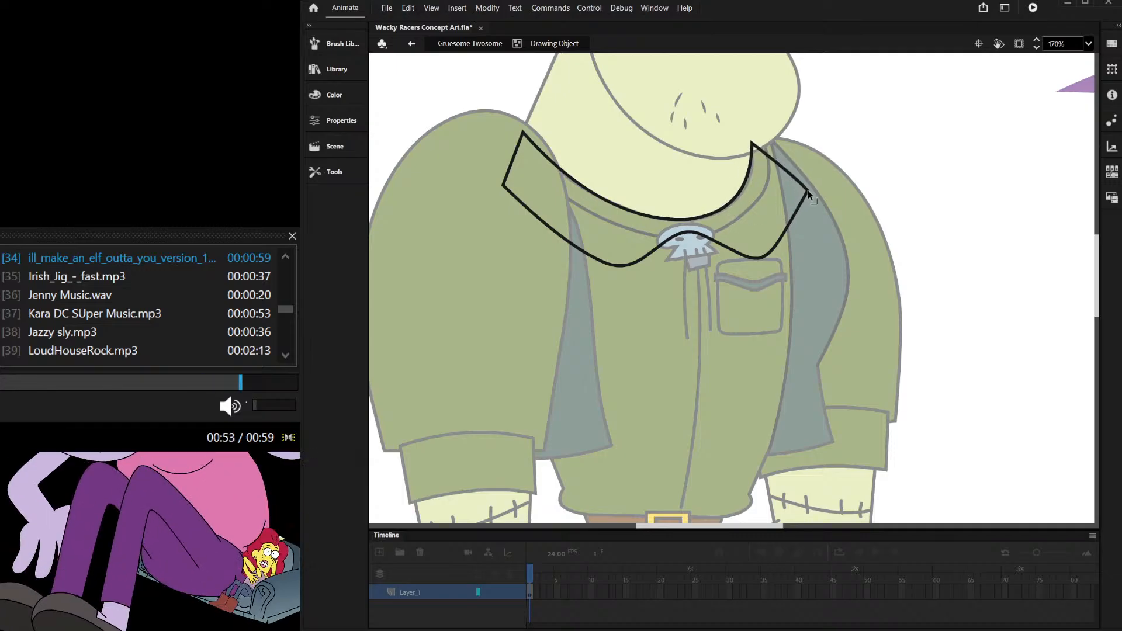
drag(808, 193, 796, 173)
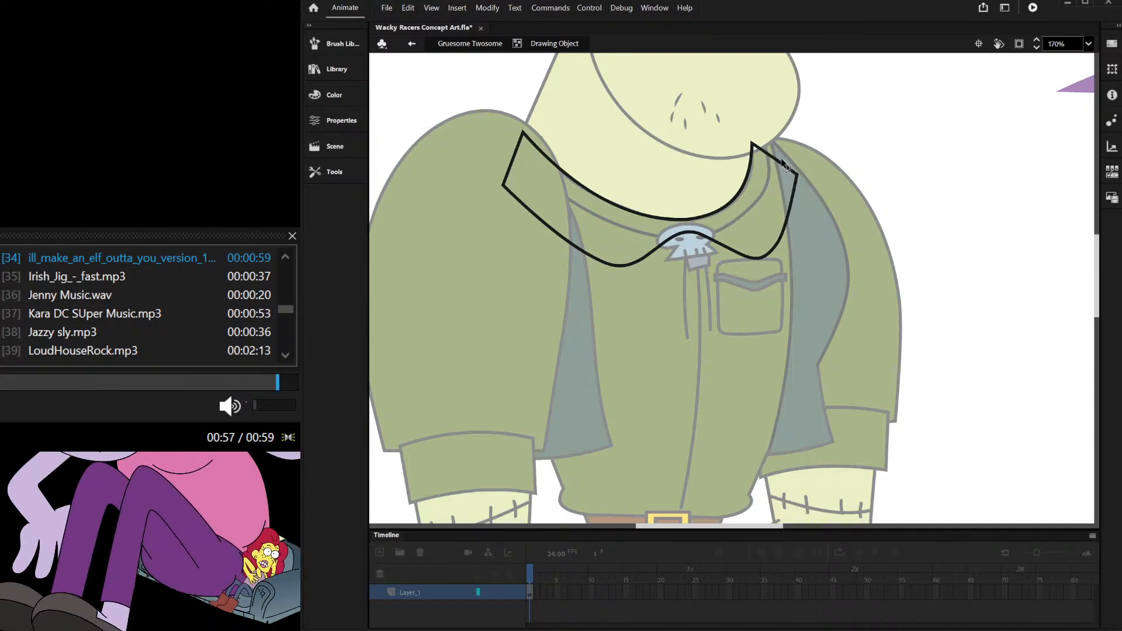
drag(792, 161, 775, 143)
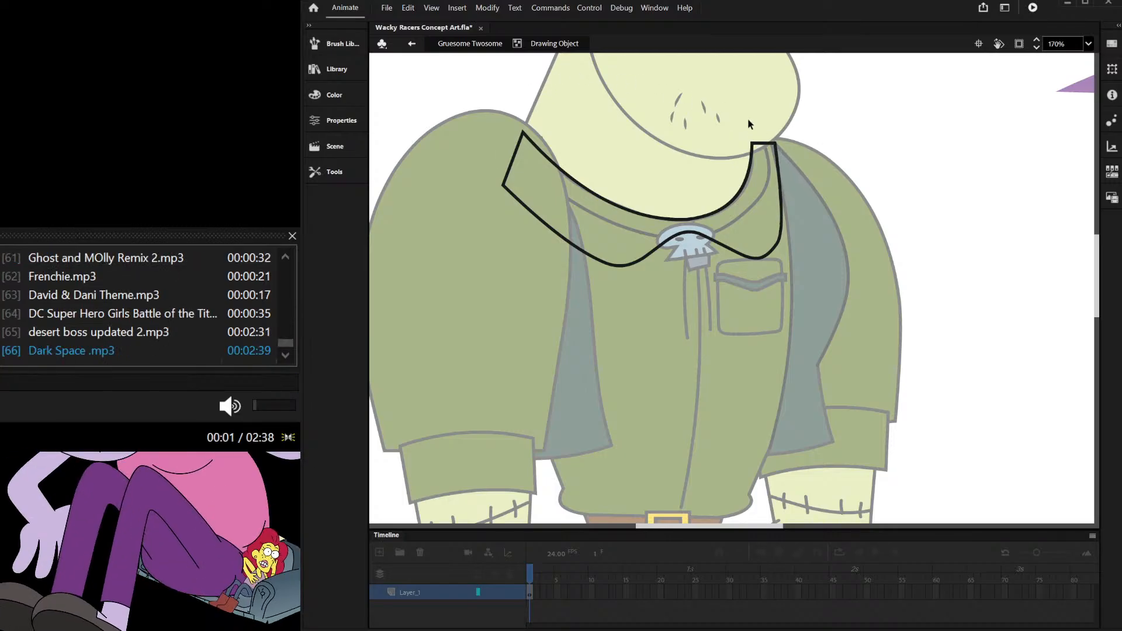
Step: Leave the collar's drawing object and fill the collar with the shirt's green
double_click(915, 127)
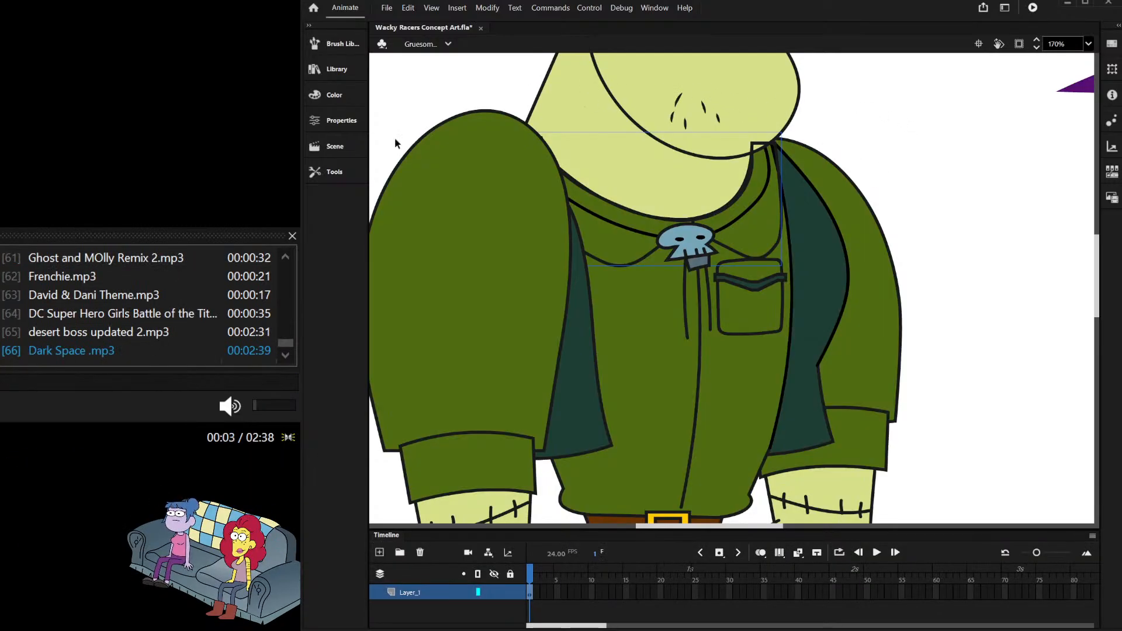
click(328, 172)
click(391, 325)
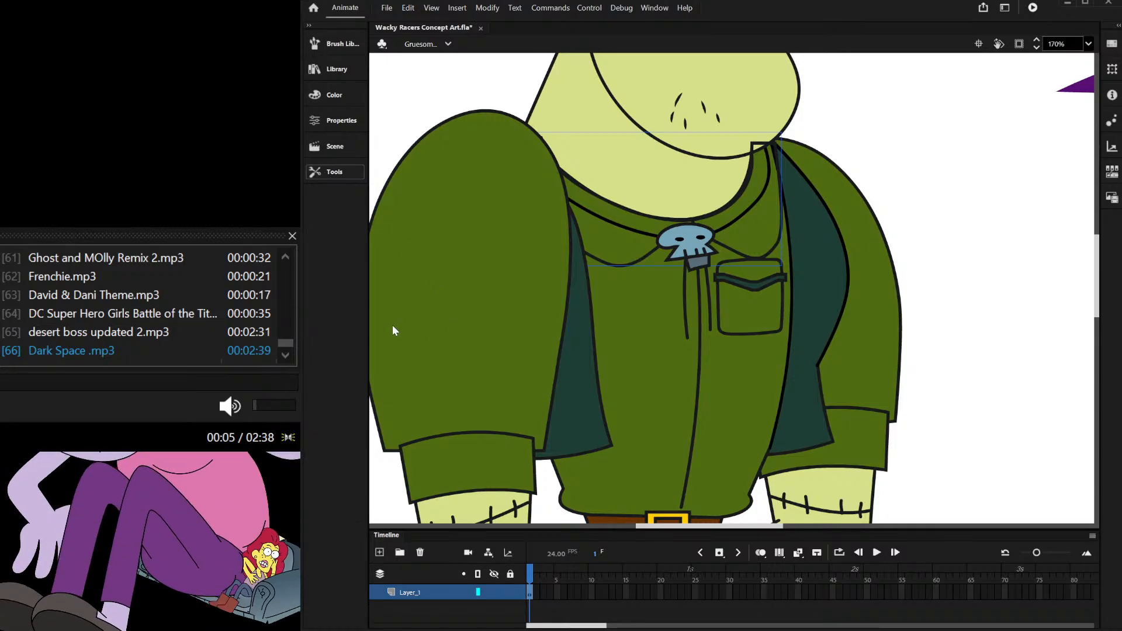
click(622, 316)
click(921, 141)
Step: Bring the head, hair and facial features in front of the collar, keeping the neck behind it
scroll(756, 227, down, 3)
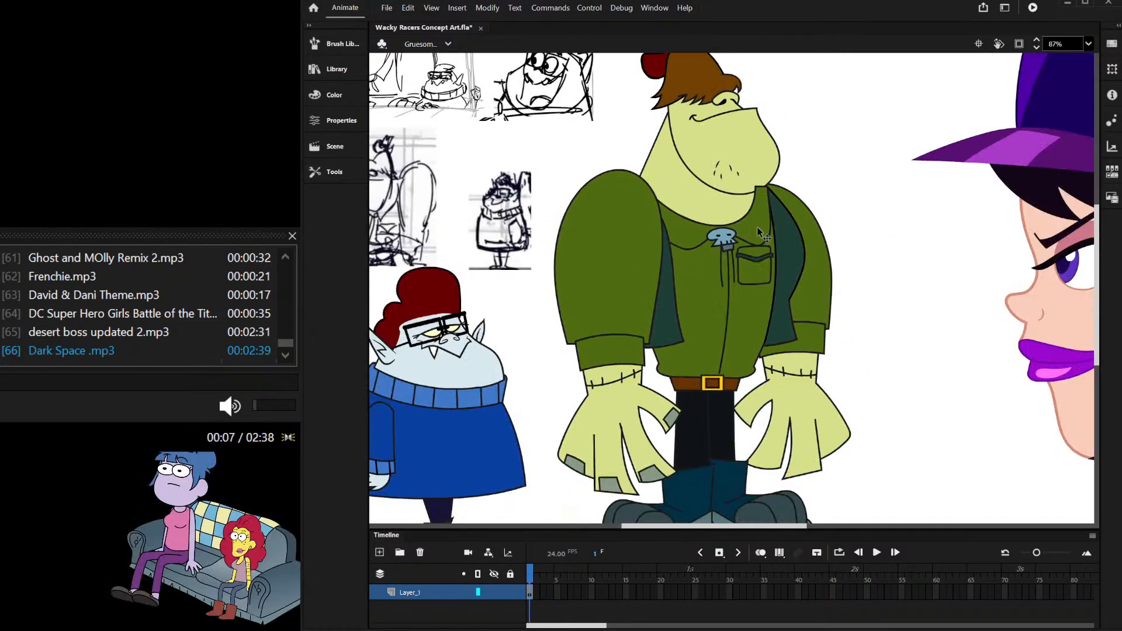
scroll(745, 198, down, 2)
scroll(702, 110, up, 2)
drag(629, 79, 815, 228)
drag(822, 163, 715, 244)
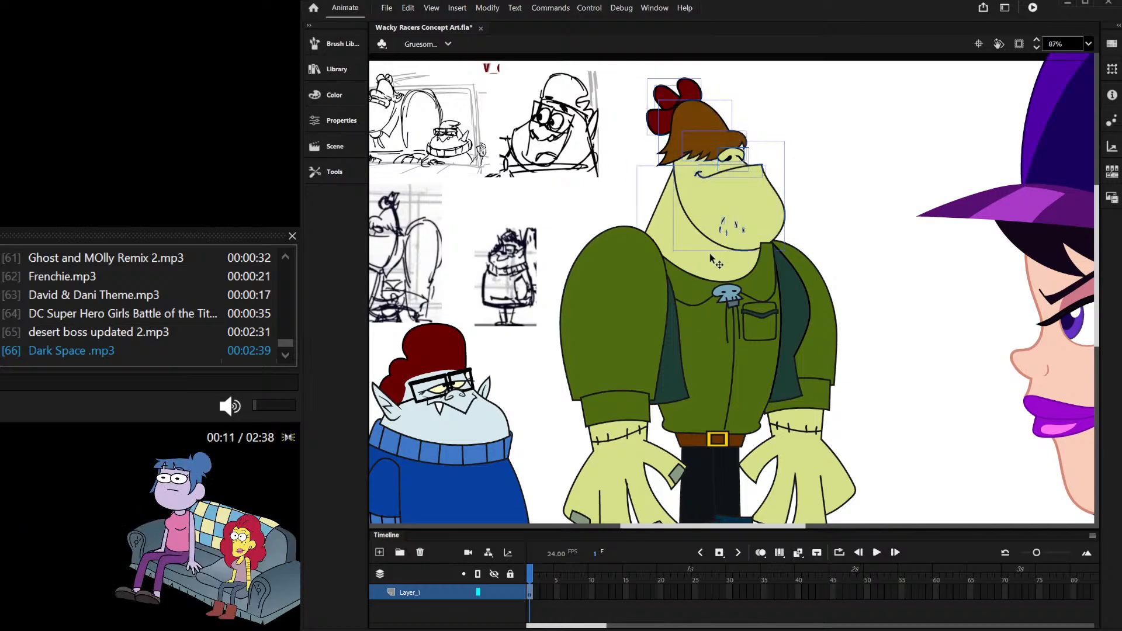
key(Delete)
key(ctrl+z)
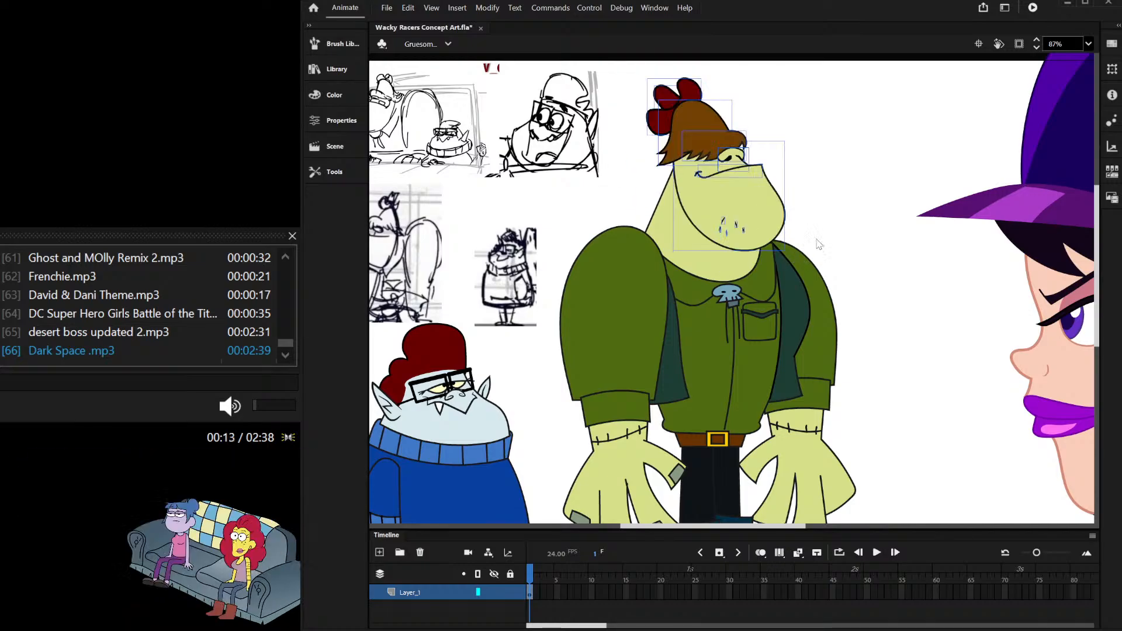
click(811, 218)
Step: Open the collar's drawing object and raise its upper right corner to where the chin meets the shoulder
scroll(767, 259, up, 3)
double_click(764, 258)
scroll(765, 248, up, 4)
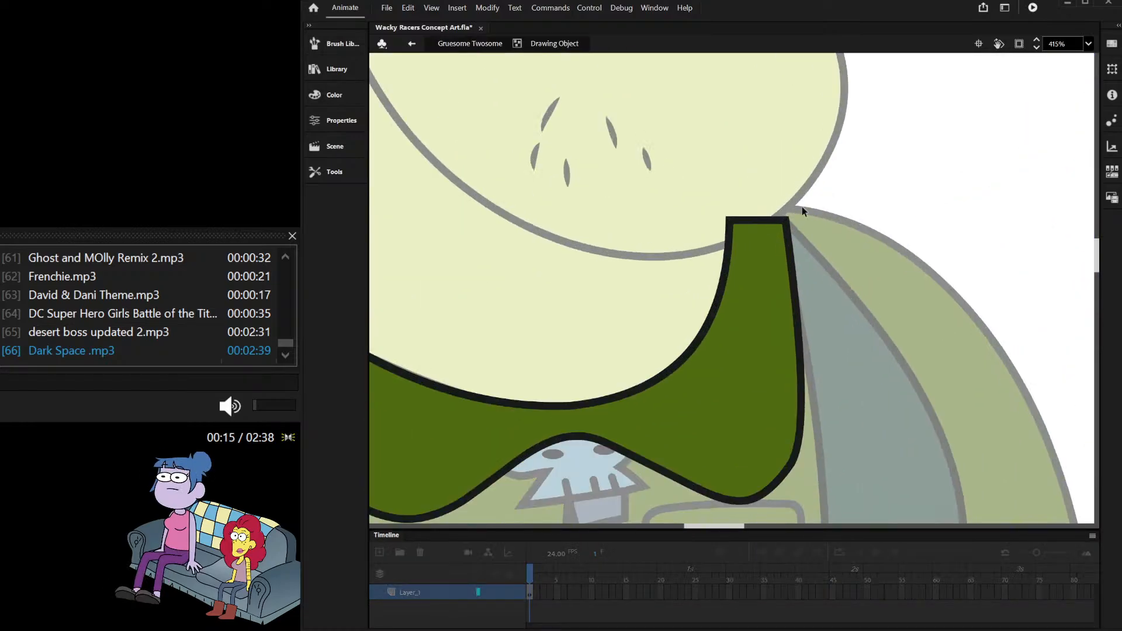
double_click(833, 203)
double_click(815, 224)
double_click(829, 174)
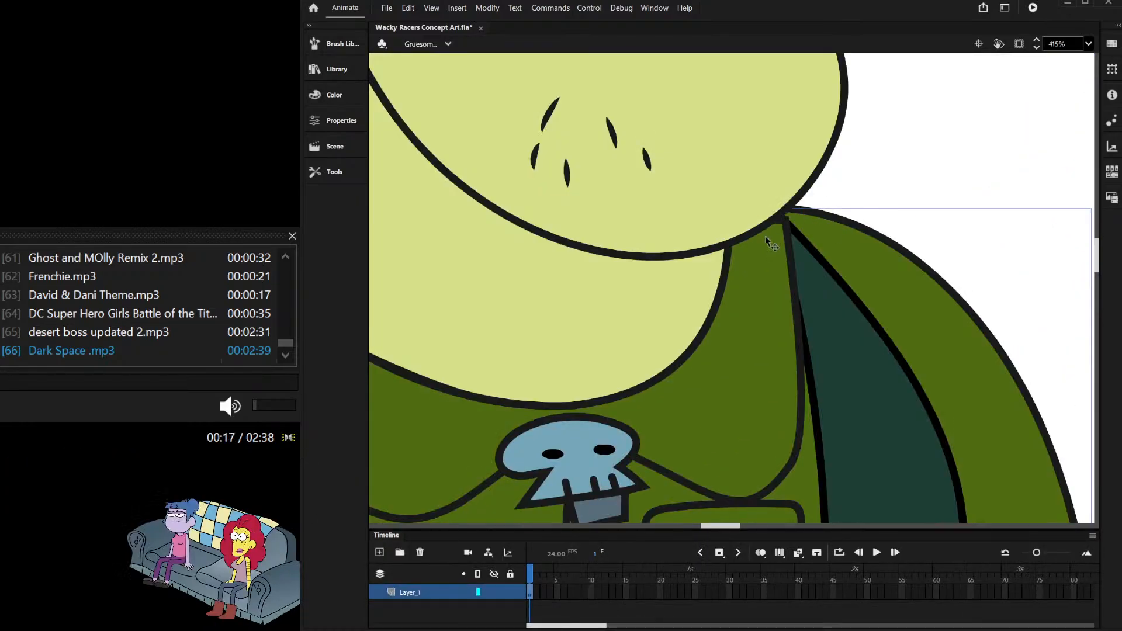
scroll(769, 238, up, 2)
click(782, 238)
double_click(782, 237)
drag(799, 208, 788, 191)
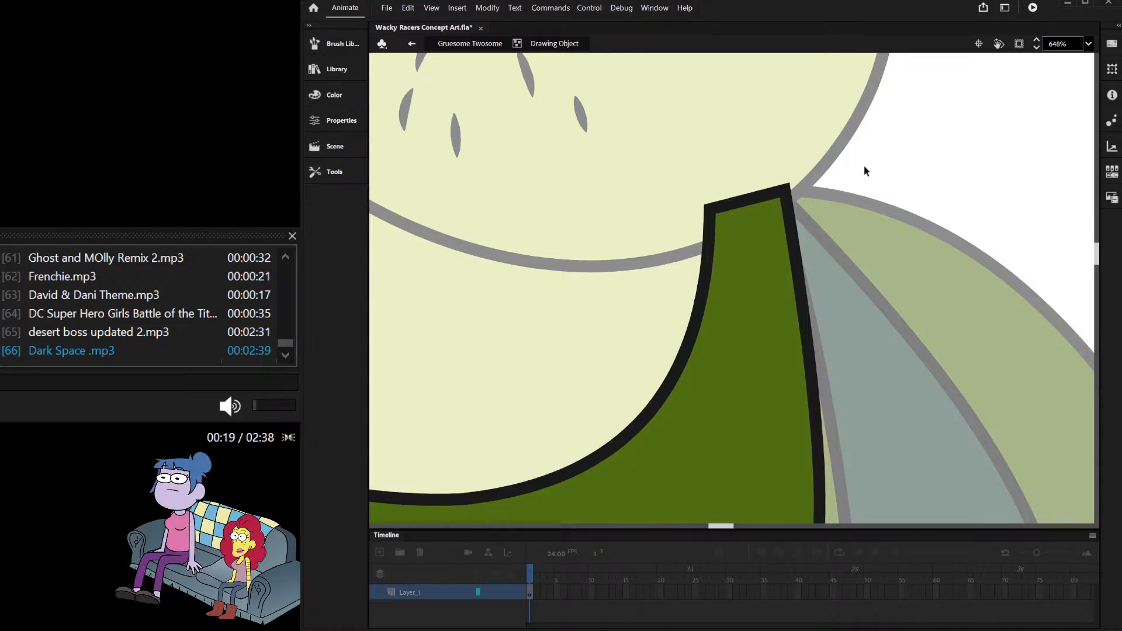
double_click(863, 163)
Step: Reshape the collar's lower right curve so that it clears the top of the chest pocket
scroll(806, 178, down, 1)
scroll(801, 187, down, 7)
scroll(797, 211, up, 5)
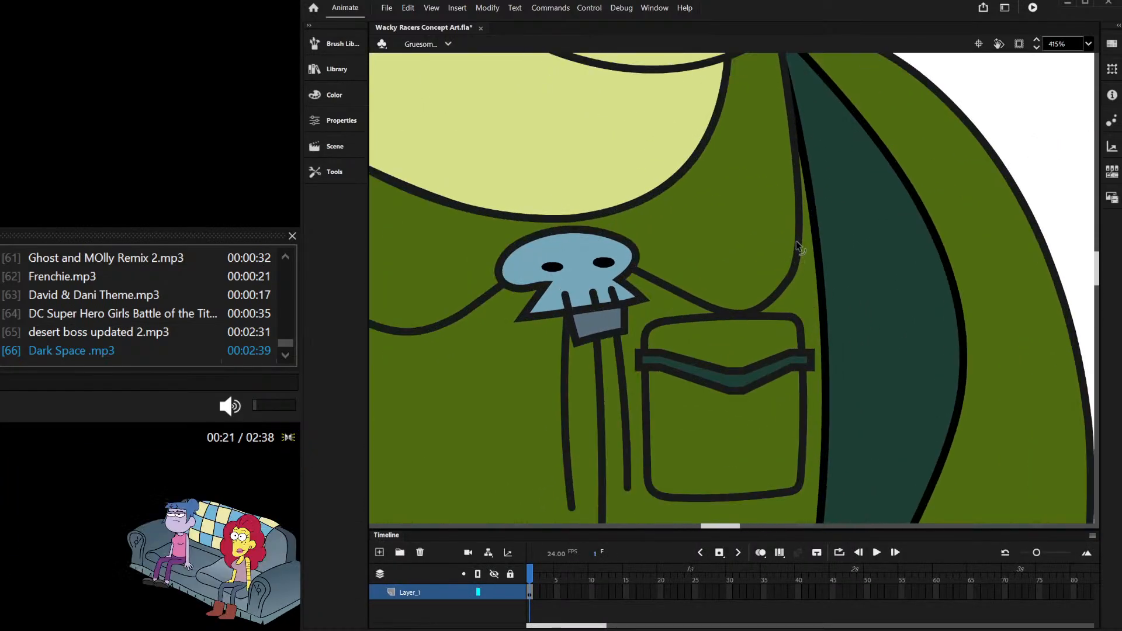
drag(797, 211, 762, 289)
scroll(759, 293, up, 1)
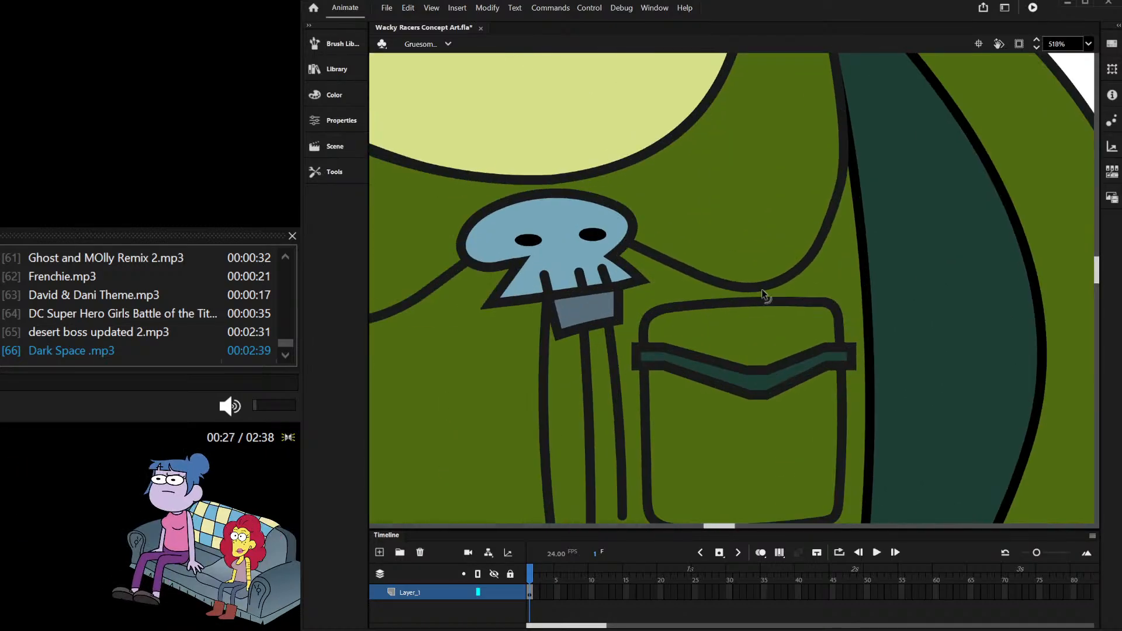
Step: Examine the collar and vest against the whole character, his shorter teammate and the reference sketches
scroll(769, 295, down, 3)
scroll(801, 232, down, 3)
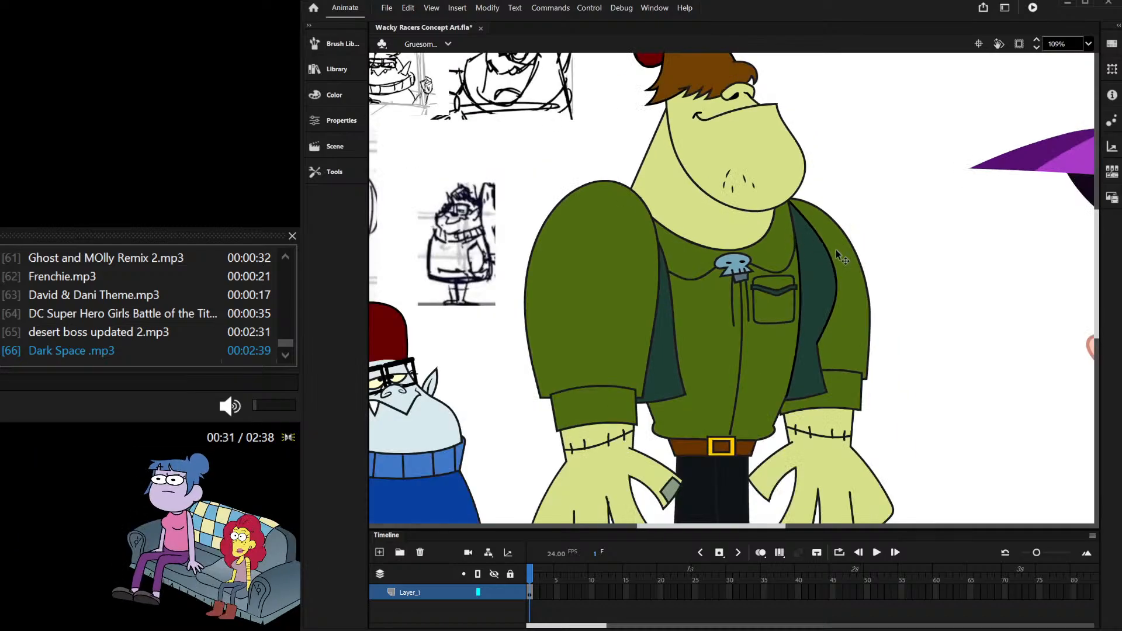
scroll(836, 251, down, 3)
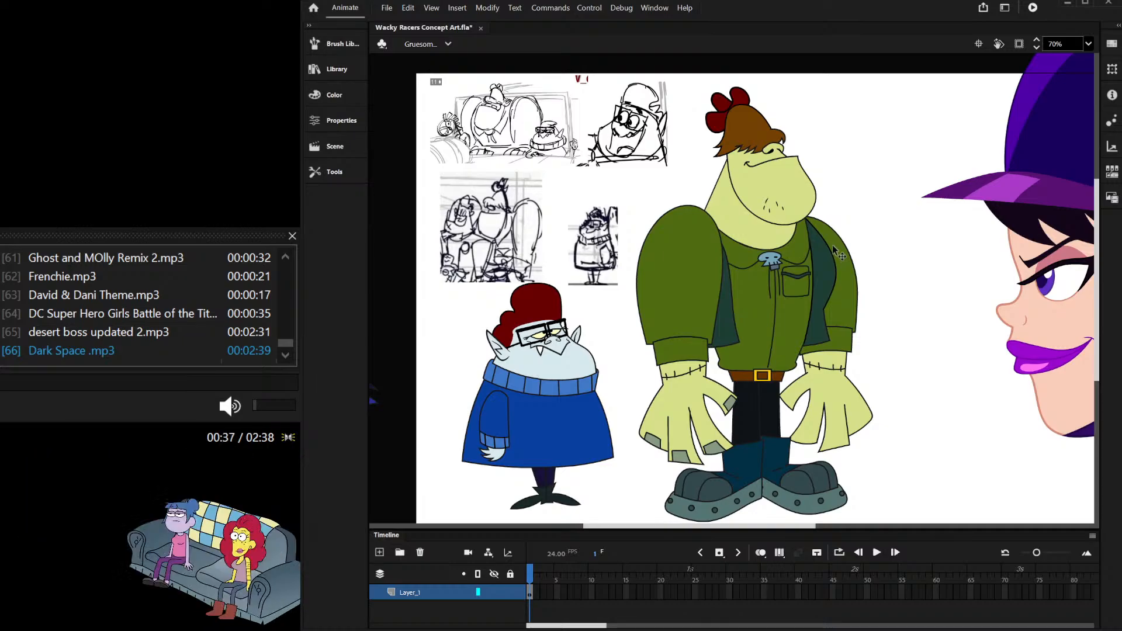
scroll(734, 240, down, 1)
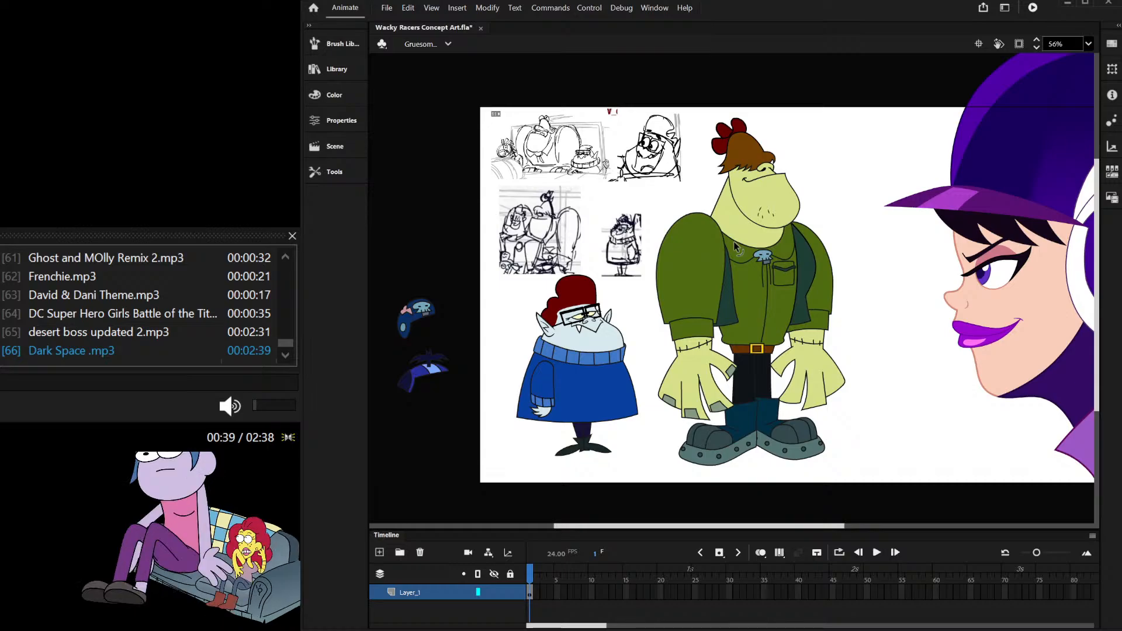
scroll(559, 241, up, 2)
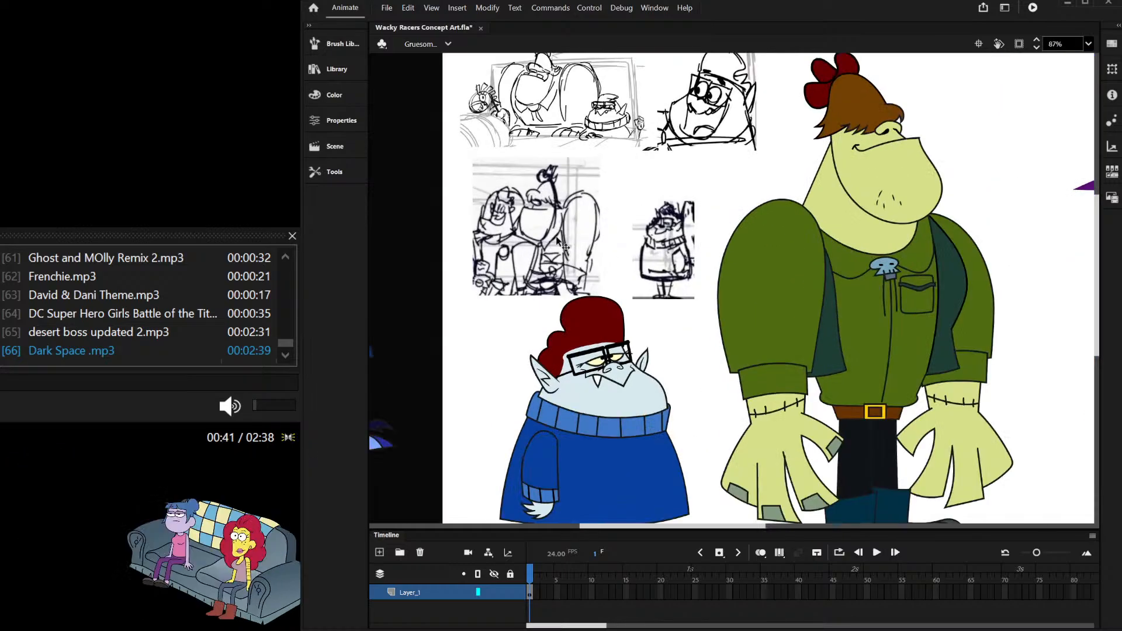
scroll(558, 241, down, 1)
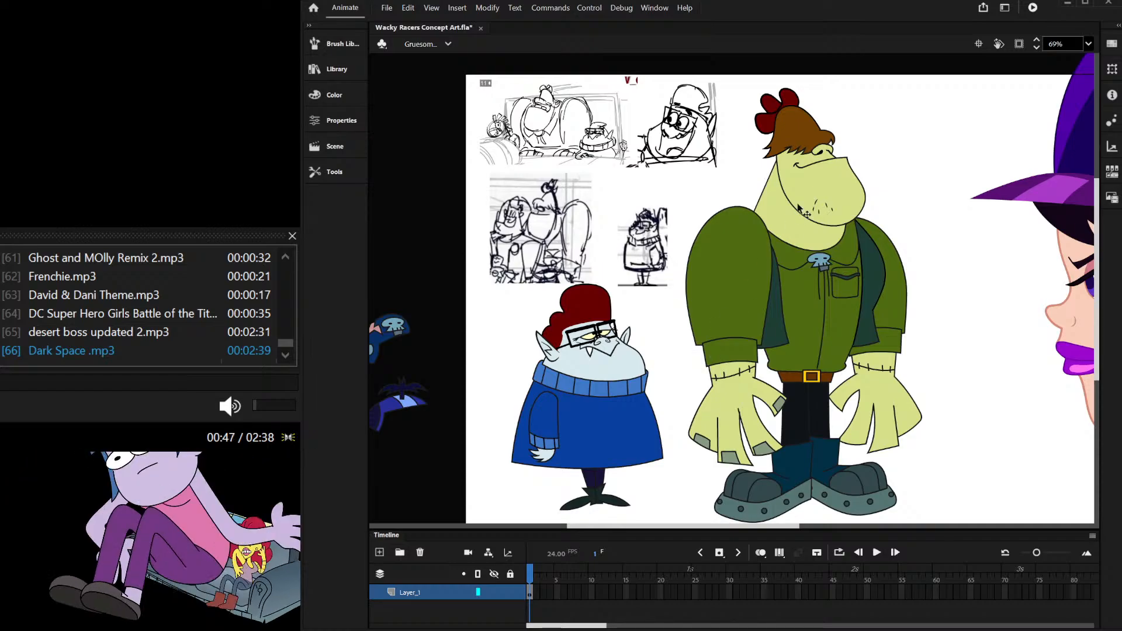
scroll(840, 199, down, 1)
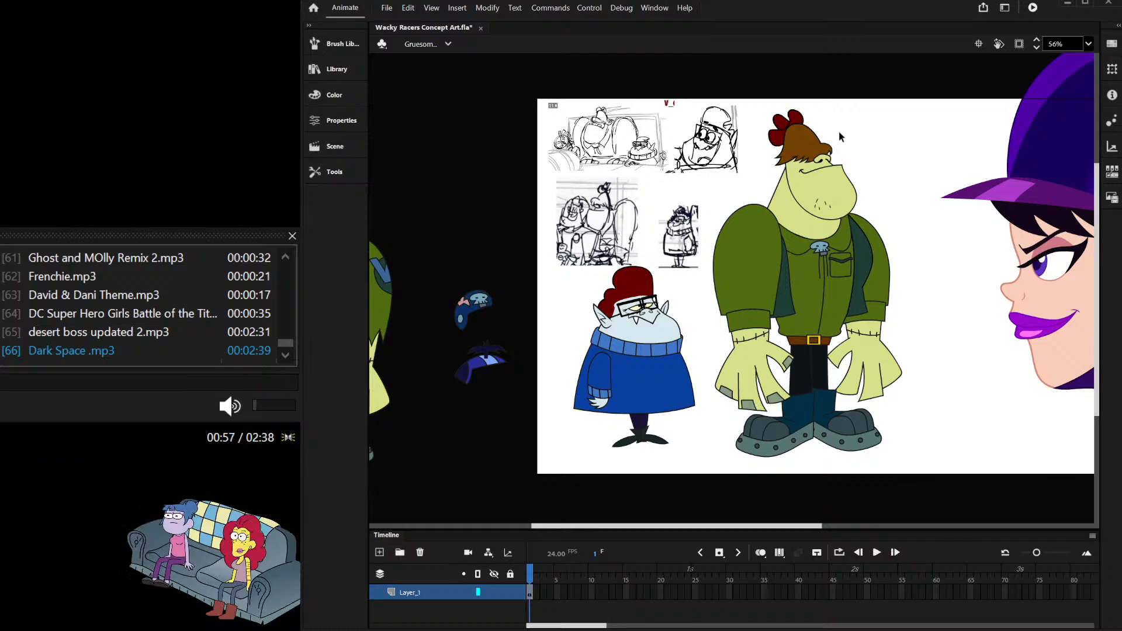
scroll(840, 136, up, 1)
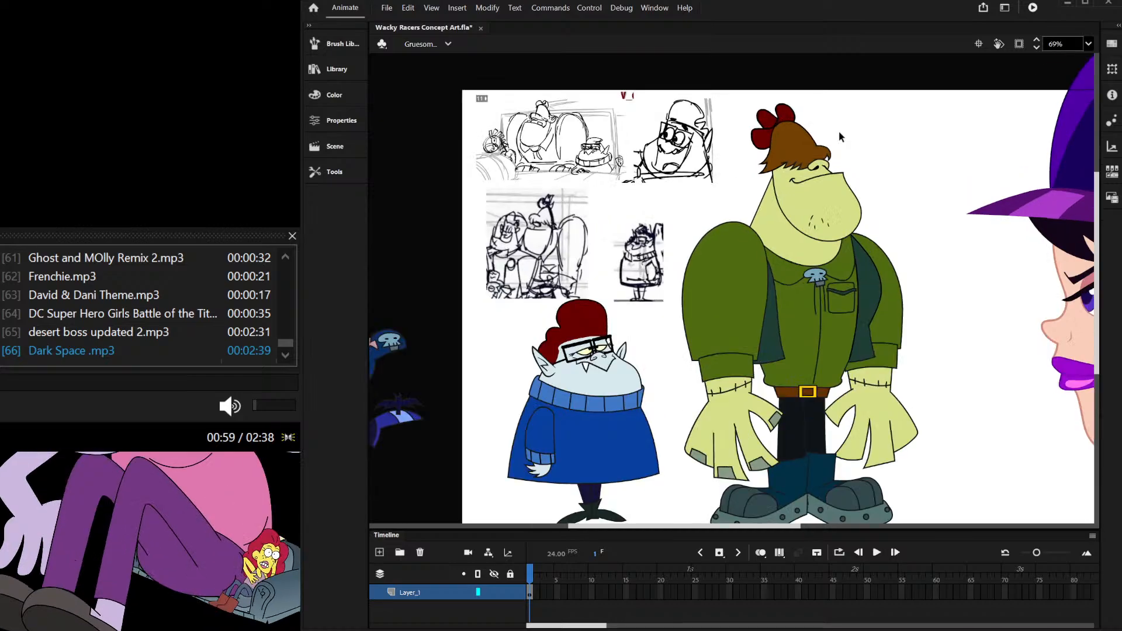
scroll(839, 134, down, 2)
scroll(803, 232, up, 1)
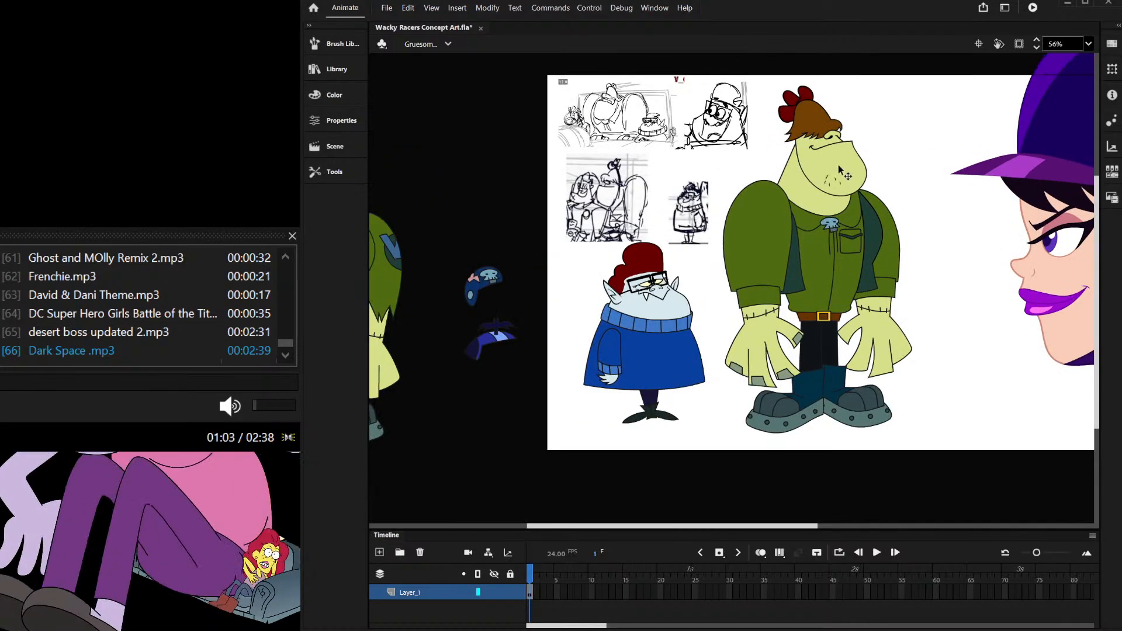
scroll(817, 221, down, 1)
scroll(817, 220, up, 3)
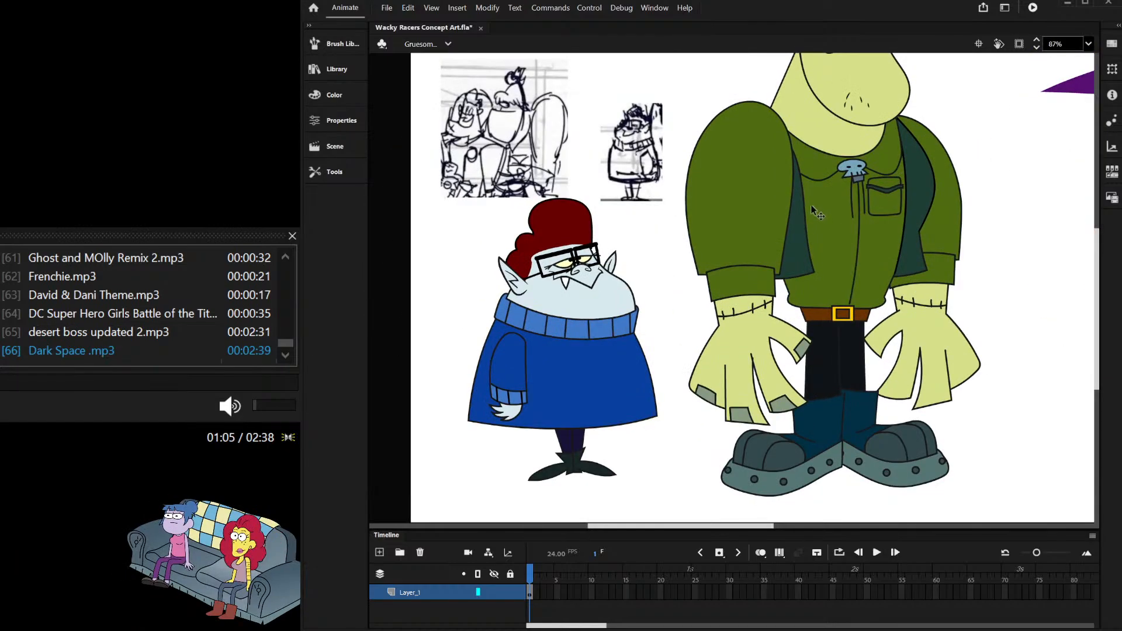
scroll(801, 244, down, 1)
Step: Try a dark red fill on both vest panels
click(804, 245)
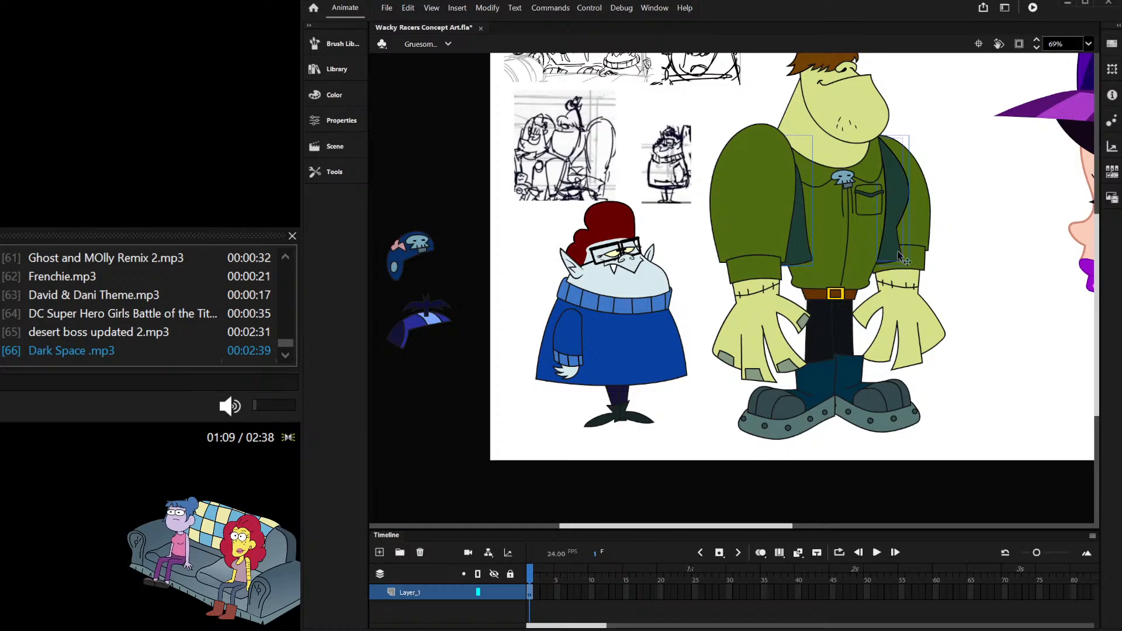
click(340, 178)
click(392, 322)
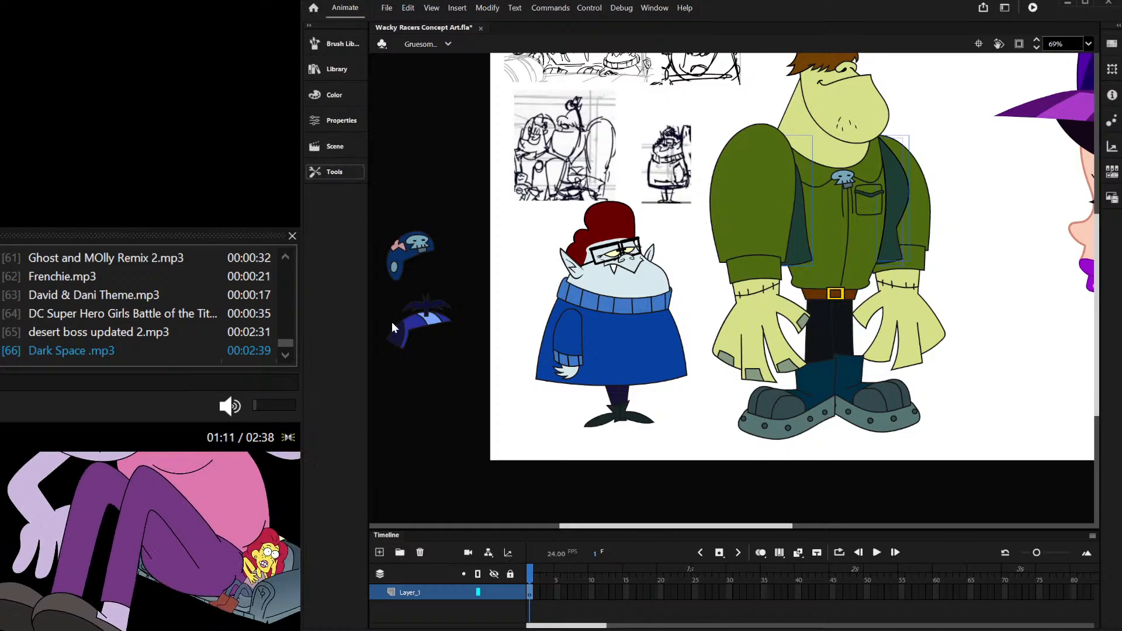
click(420, 349)
scroll(630, 221, down, 2)
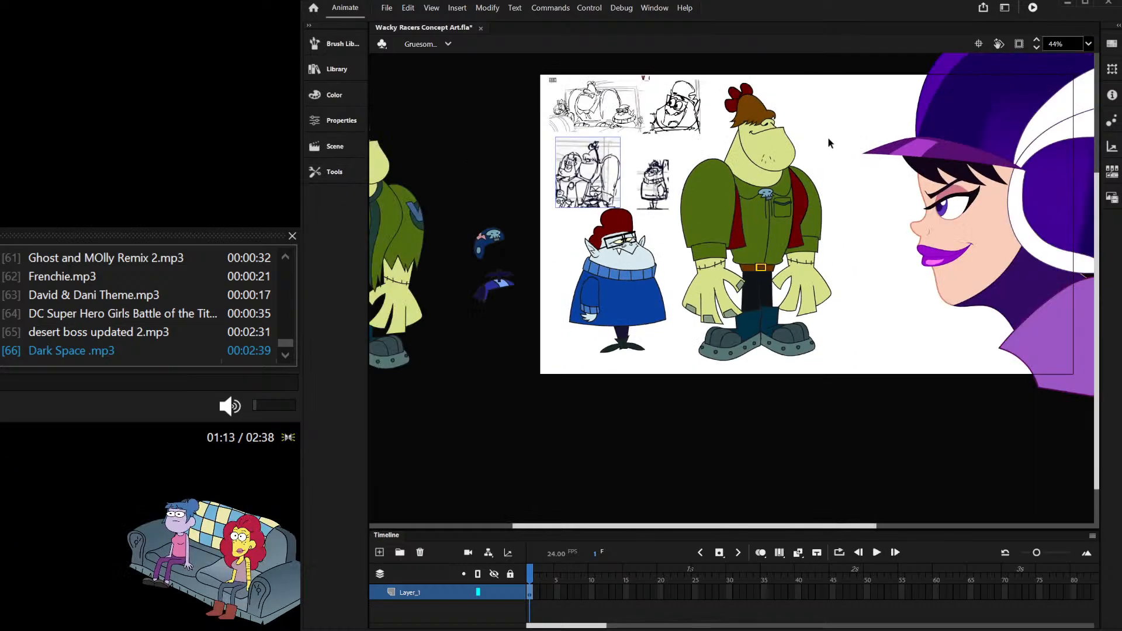
click(827, 137)
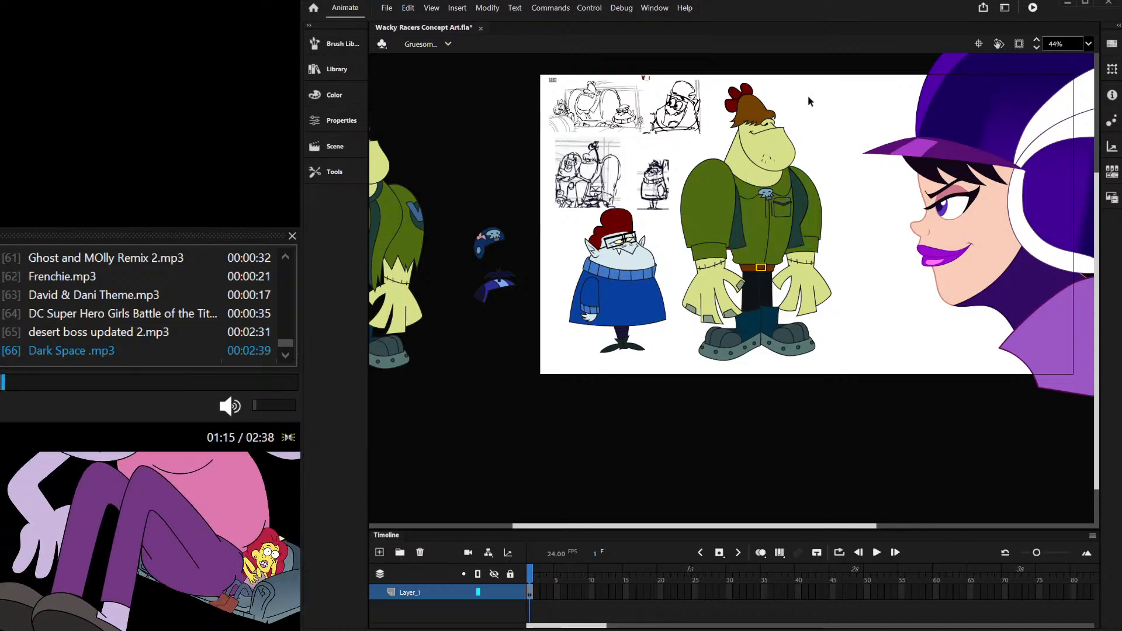
scroll(768, 212, up, 1)
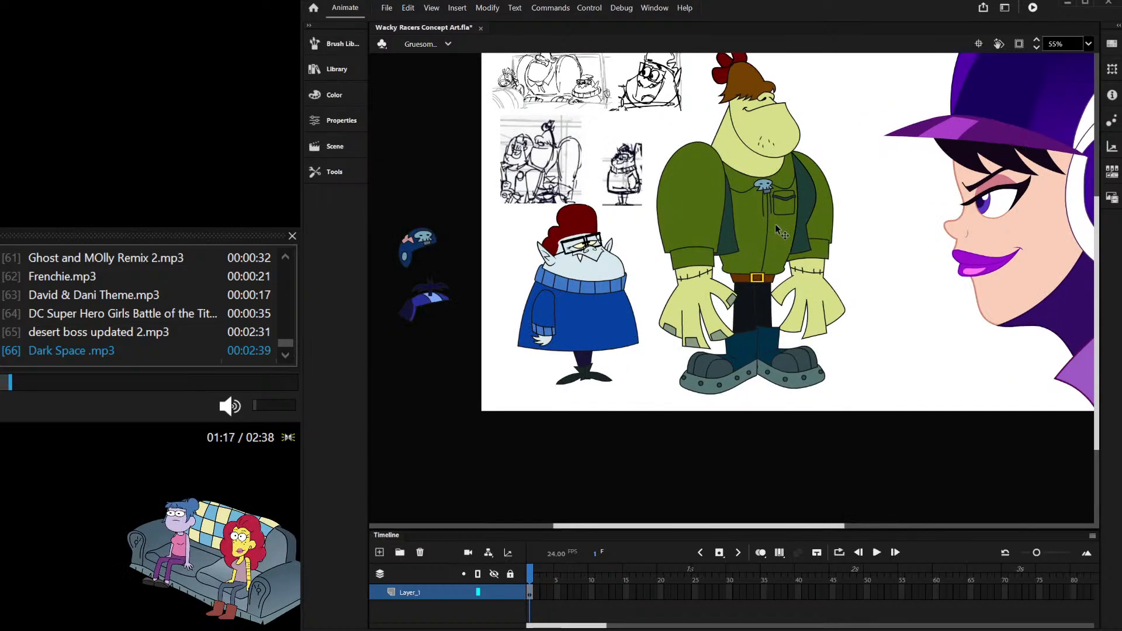
scroll(768, 217, up, 1)
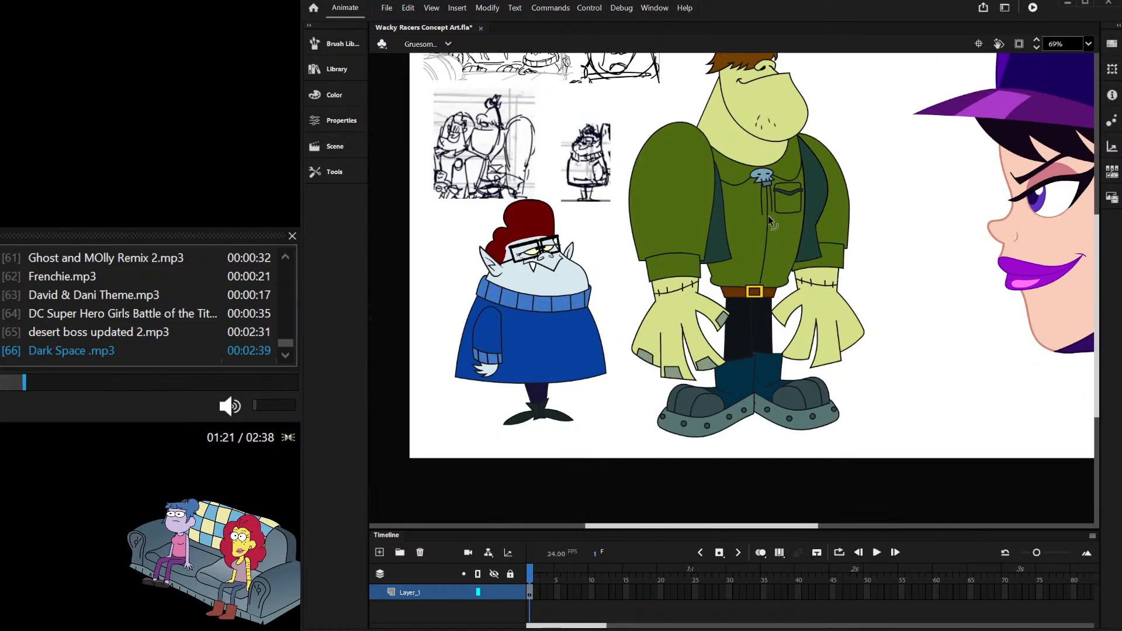
scroll(768, 216, up, 1)
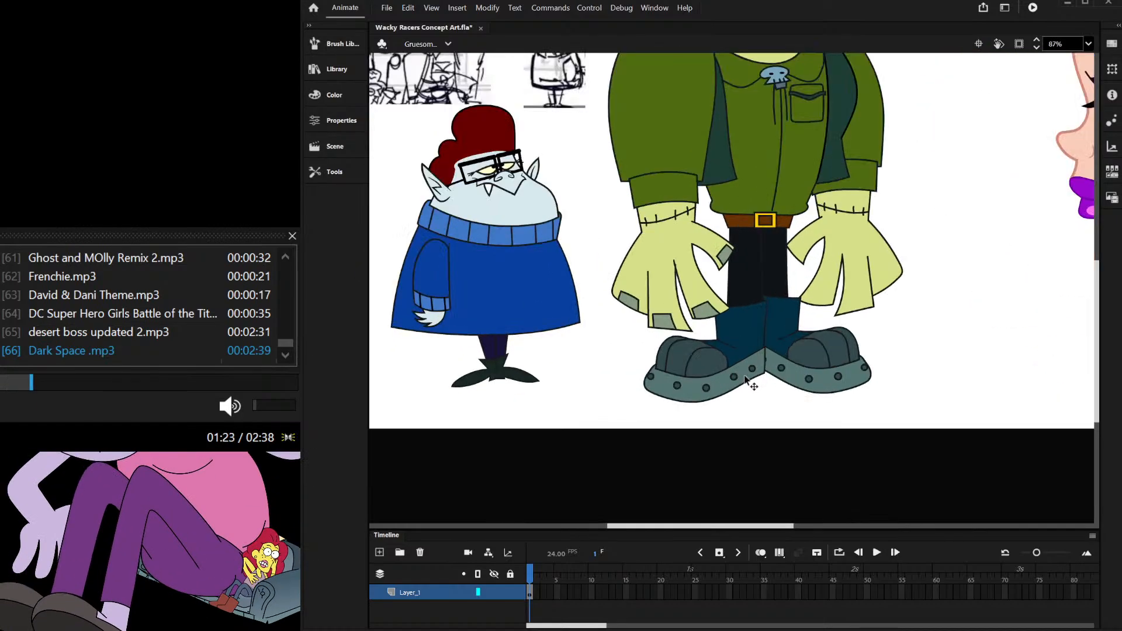
Step: Open the left leg's drawing object on the large green character and delete its studded boot, keeping the black trouser leg
click(678, 391)
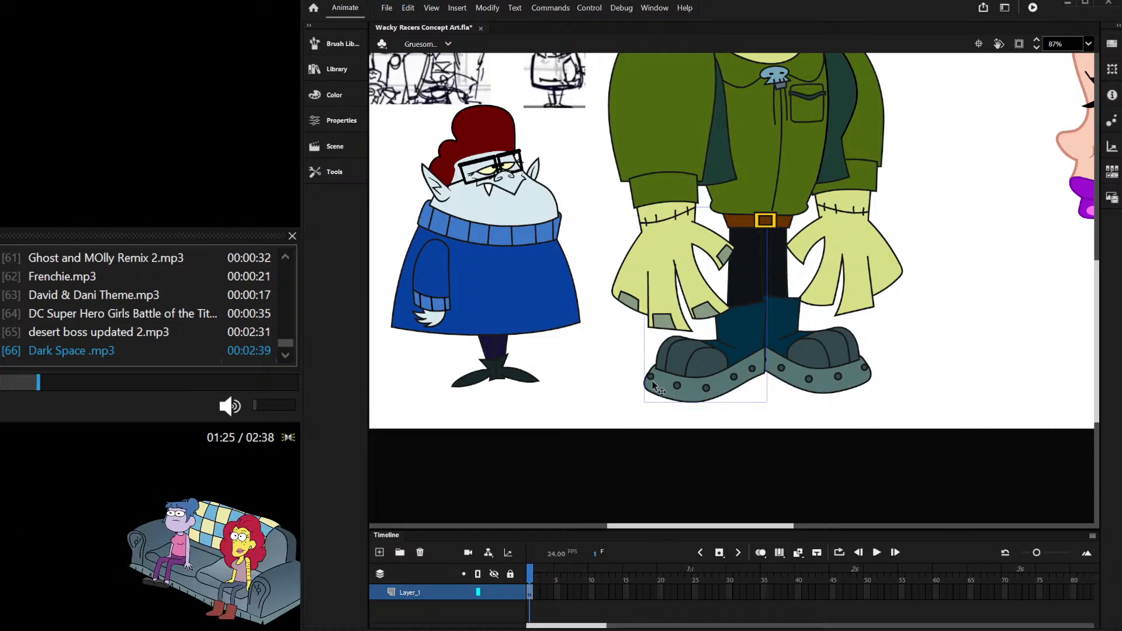
double_click(718, 398)
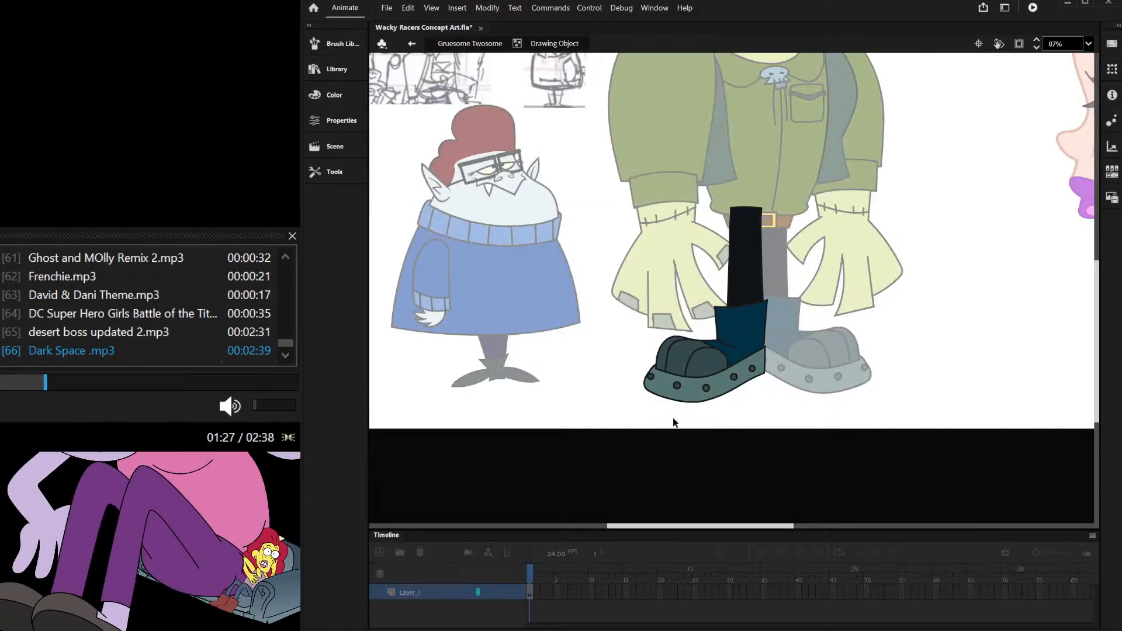
drag(625, 430, 790, 295)
shift+click(754, 282)
click(804, 289)
drag(611, 406, 792, 300)
key(Delete)
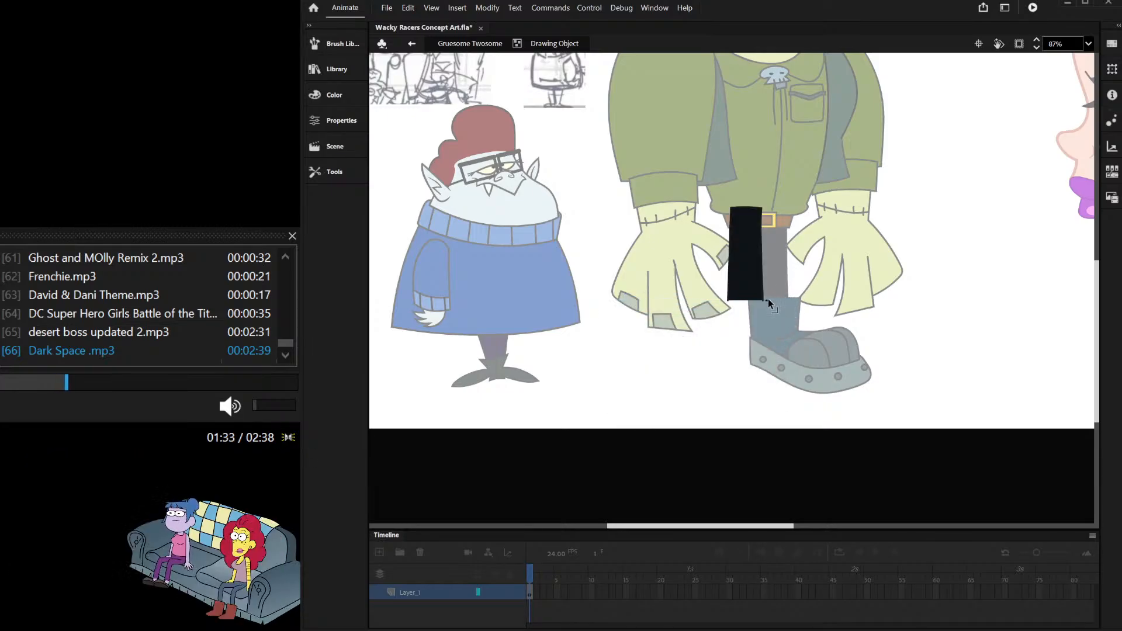
Step: Open the right leg's drawing object and delete its studded boot, leaving only the black trouser leg
scroll(789, 322, up, 3)
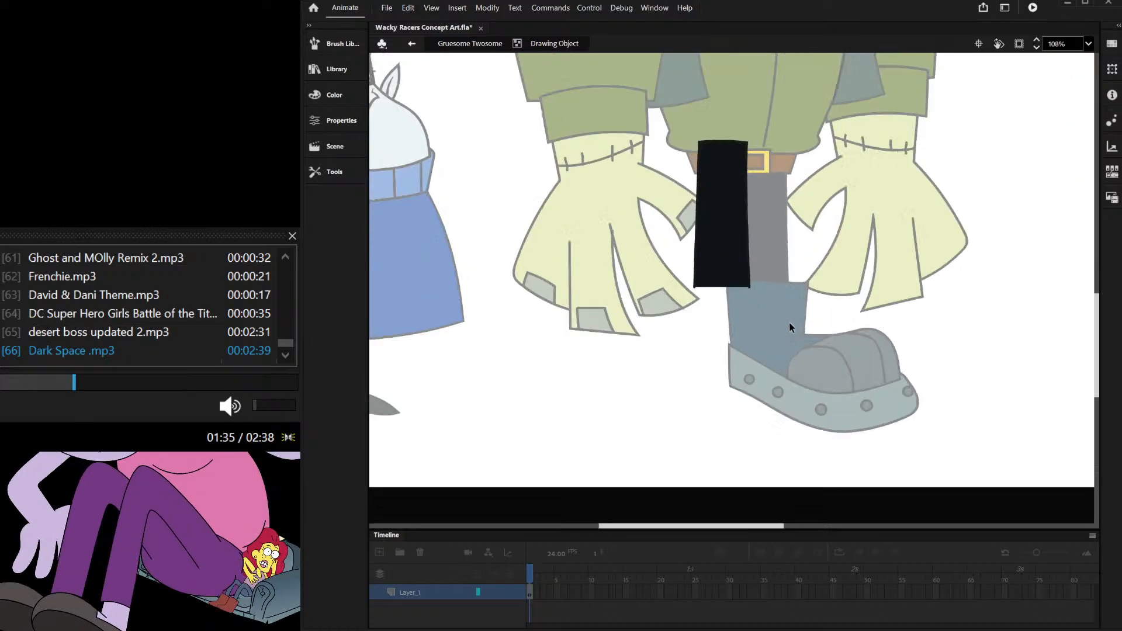
scroll(790, 328, down, 1)
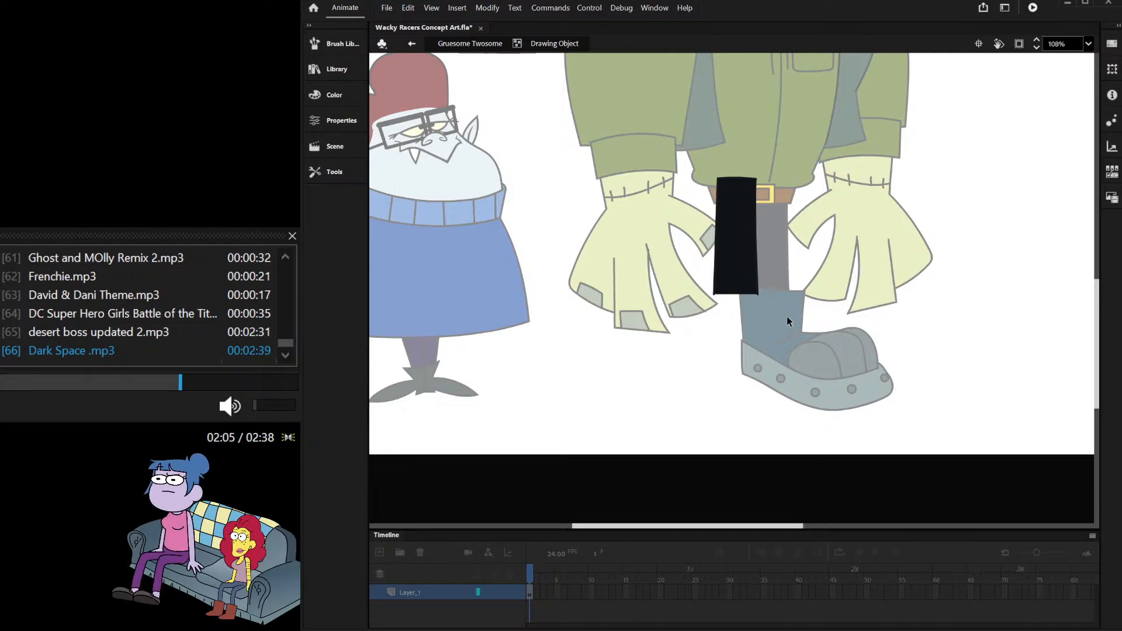
double_click(773, 272)
double_click(773, 272)
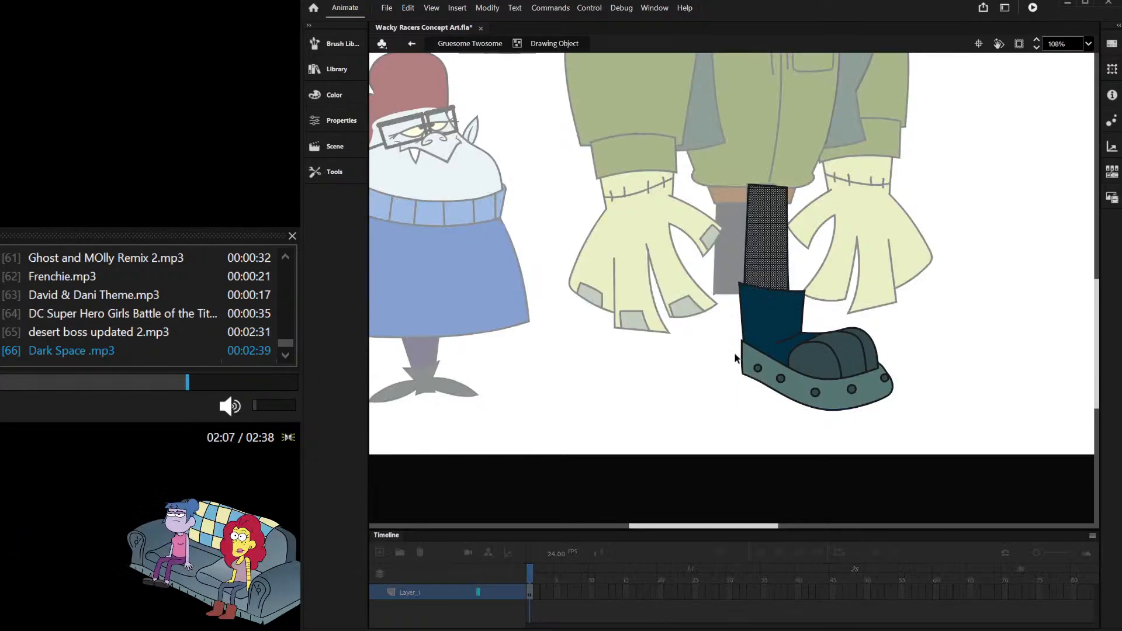
drag(682, 430, 923, 280)
key(Delete)
Step: Delete the stray speck beside the hem of the left trouser leg inside that leg's drawing object
scroll(755, 266, up, 5)
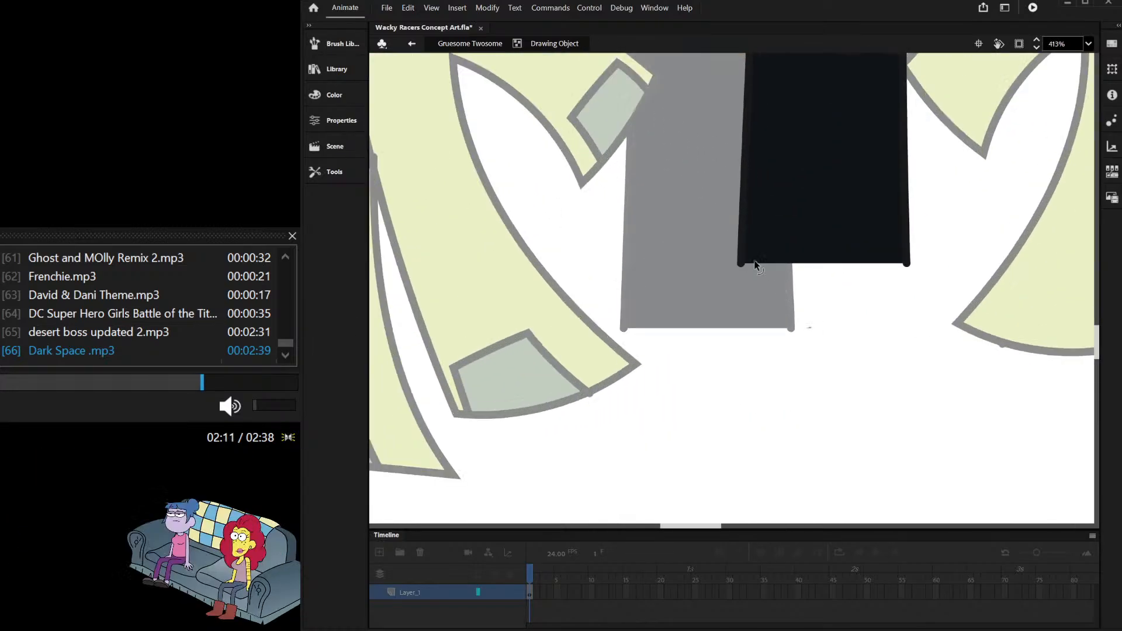
drag(760, 309, 852, 357)
double_click(750, 300)
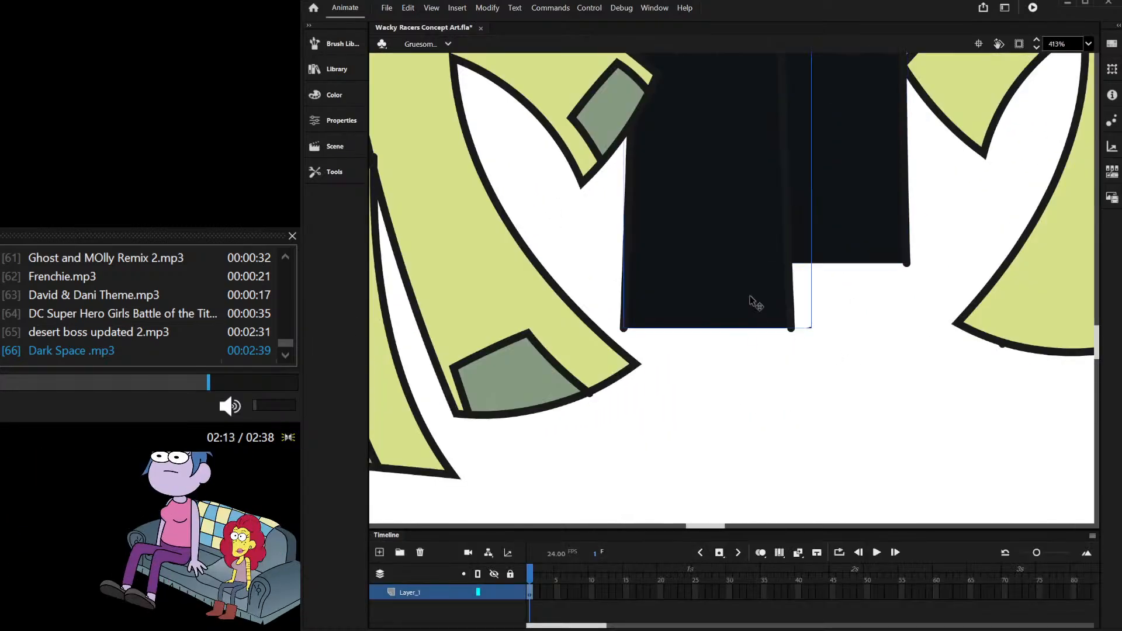
double_click(754, 302)
drag(824, 312, 805, 345)
key(Delete)
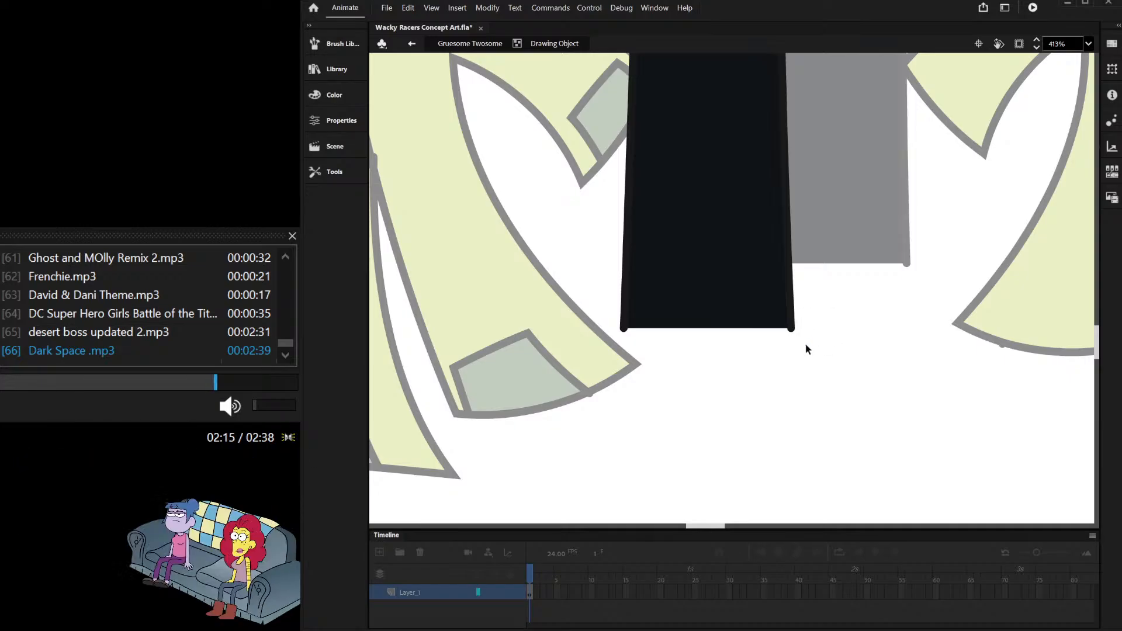
Step: Lengthen the right trouser leg by lowering both hem corners to the level of the left leg's hem
double_click(821, 245)
double_click(821, 245)
click(821, 246)
click(732, 306)
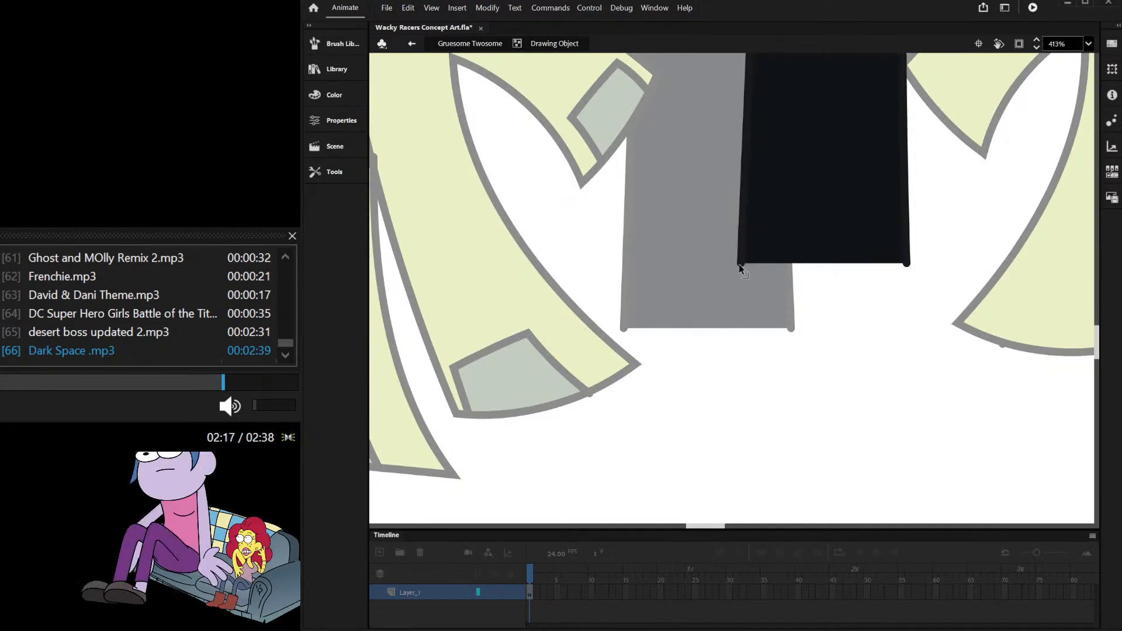
drag(740, 265, 741, 323)
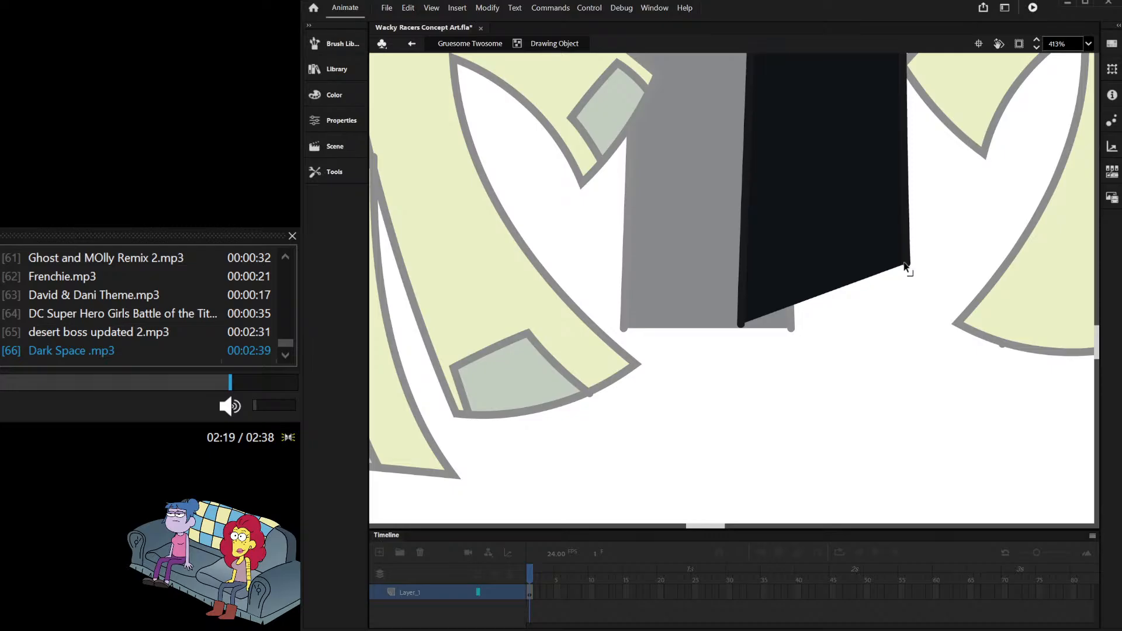
drag(904, 264, 909, 323)
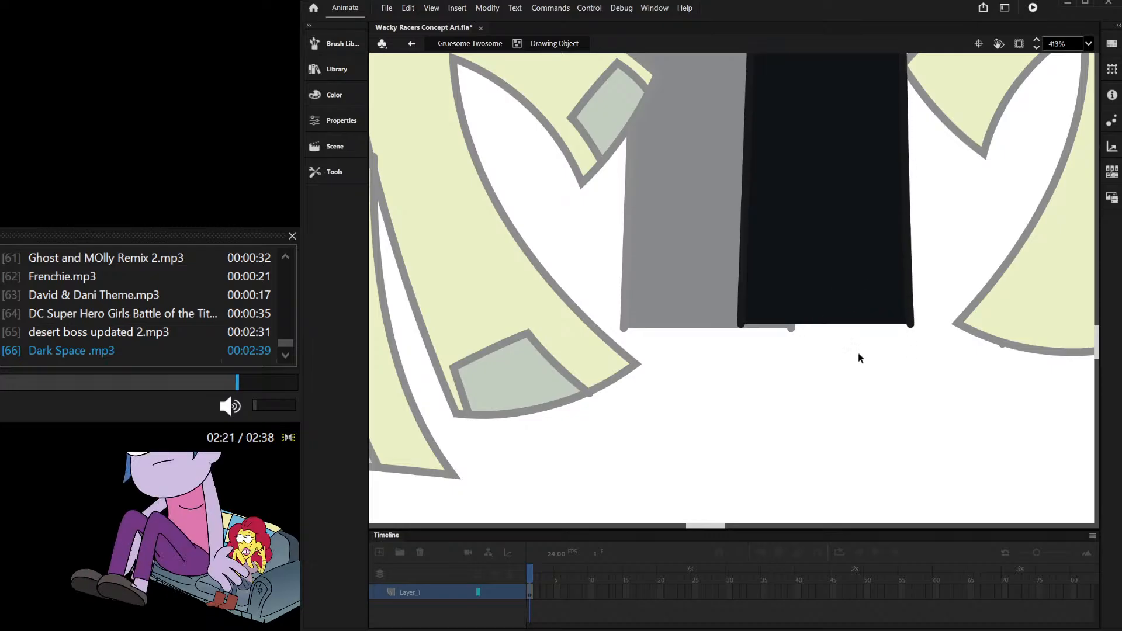
scroll(856, 349, down, 5)
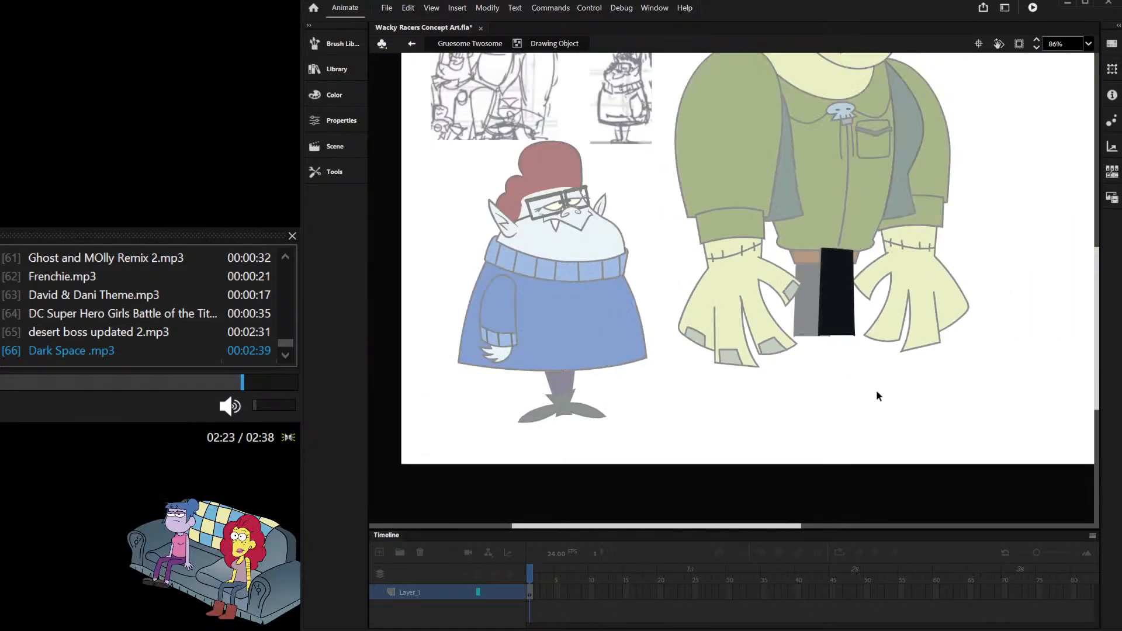
double_click(876, 390)
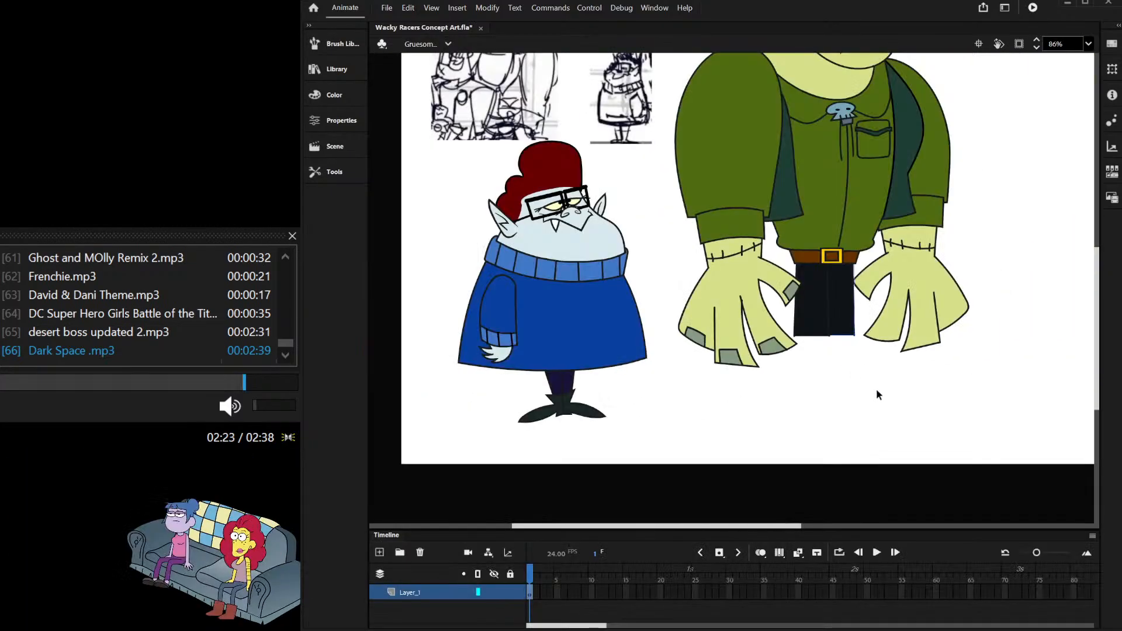
Step: Try pulling the lower outer corner of the left trouser leg outward inside its drawing object
scroll(850, 336, up, 2)
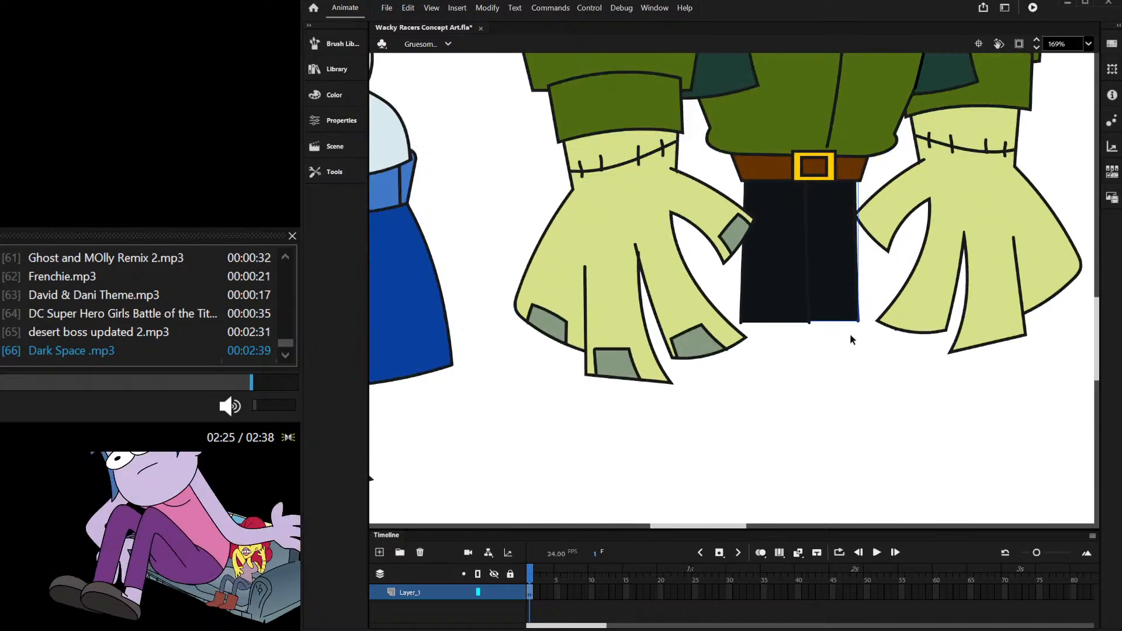
scroll(850, 330, down, 1)
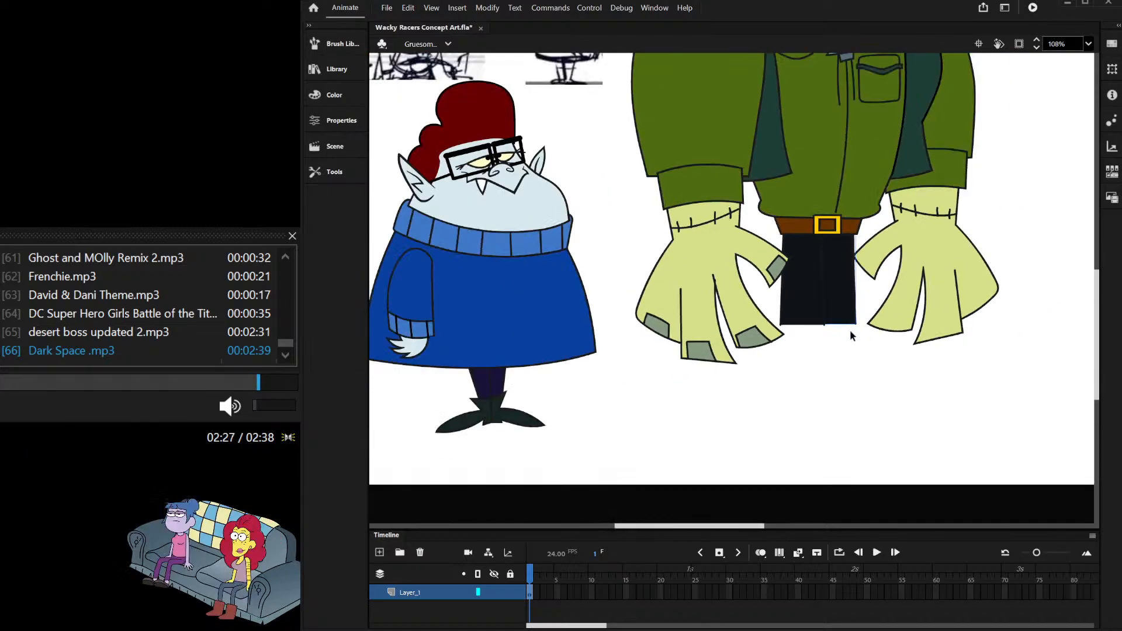
scroll(850, 330, up, 2)
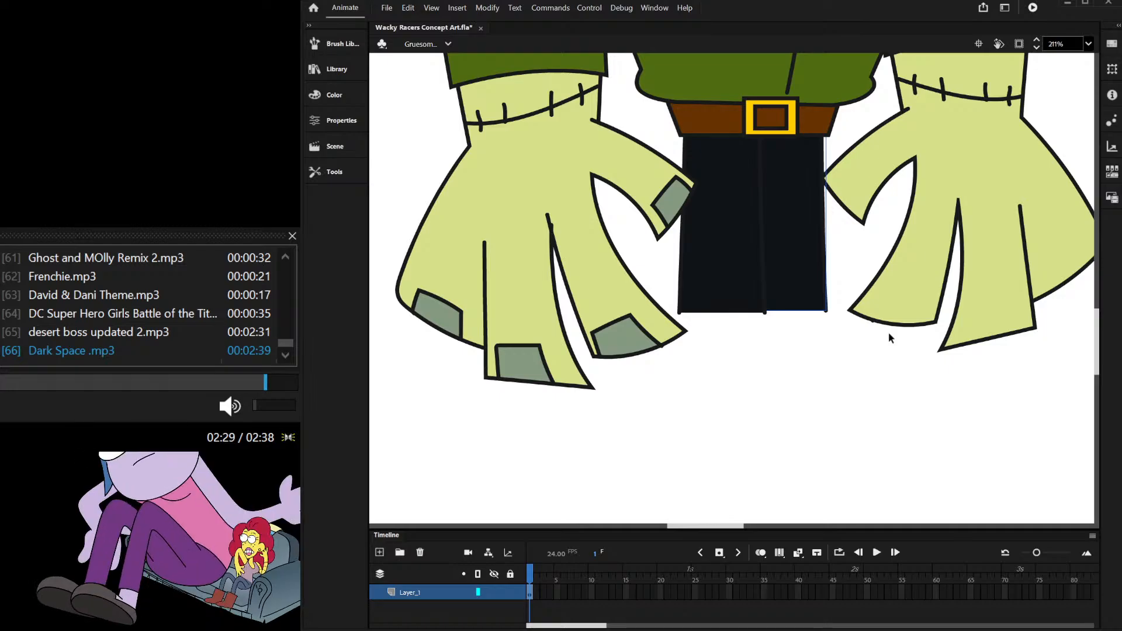
scroll(785, 345, down, 2)
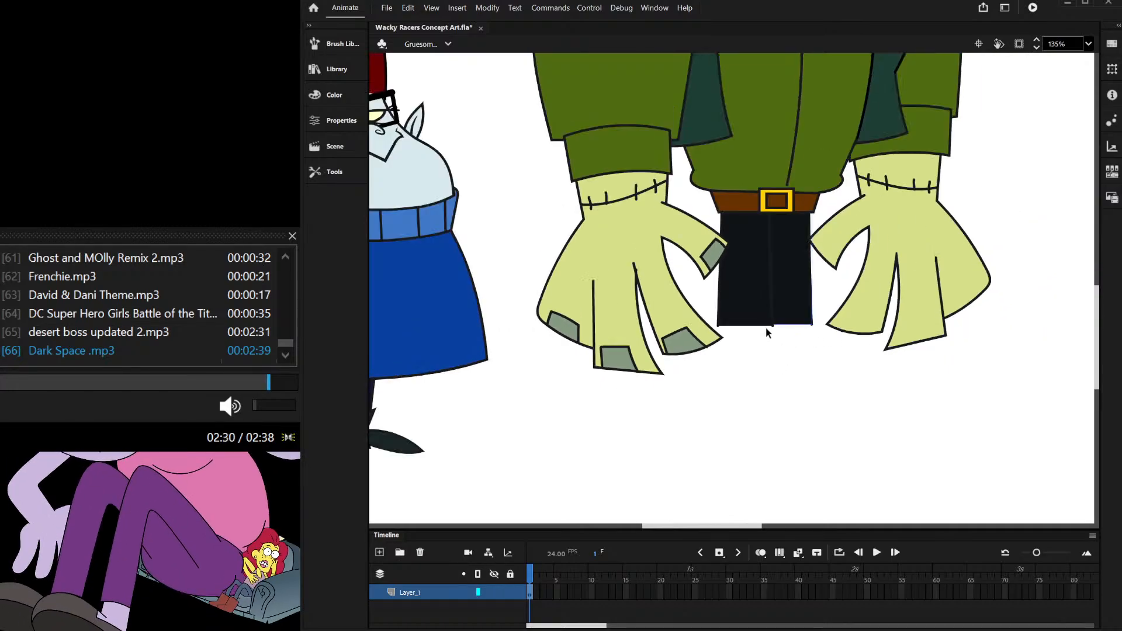
double_click(739, 309)
scroll(731, 321, up, 3)
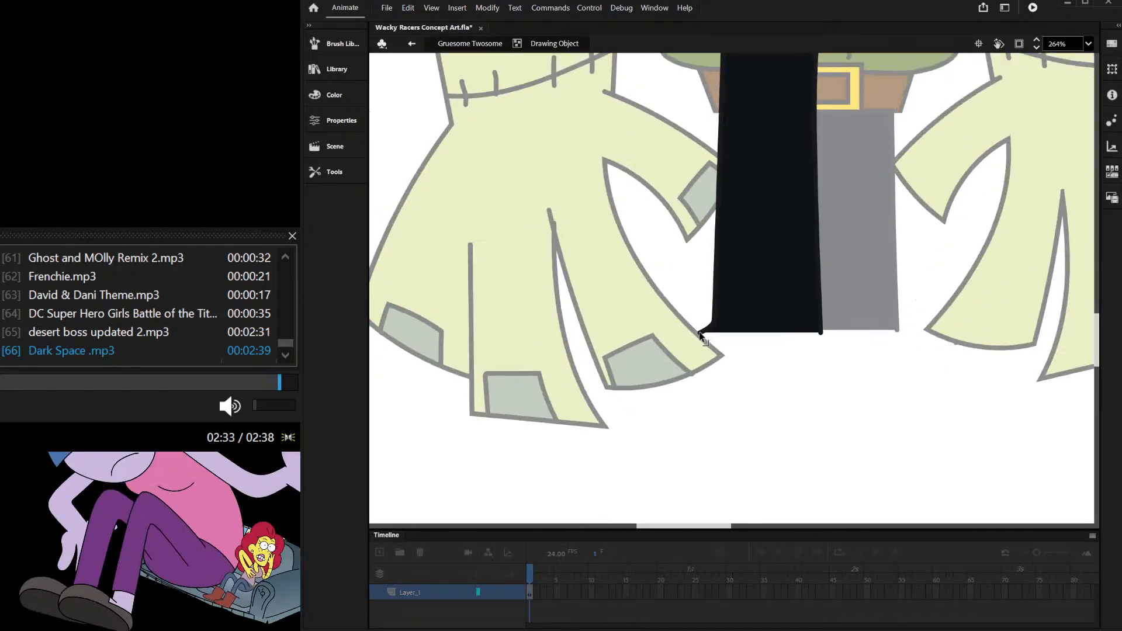
scroll(752, 352, down, 3)
double_click(816, 404)
scroll(792, 383, down, 2)
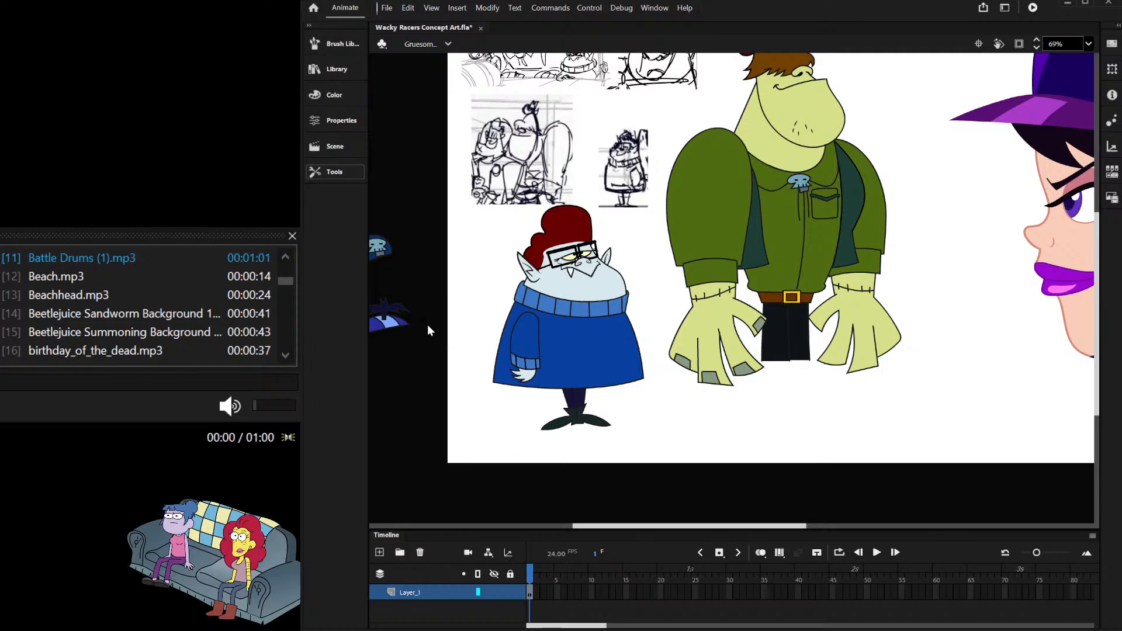
Step: Try sketching a rounded black boot outline freehand beneath the left trouser leg
scroll(799, 368, down, 1)
scroll(764, 359, up, 3)
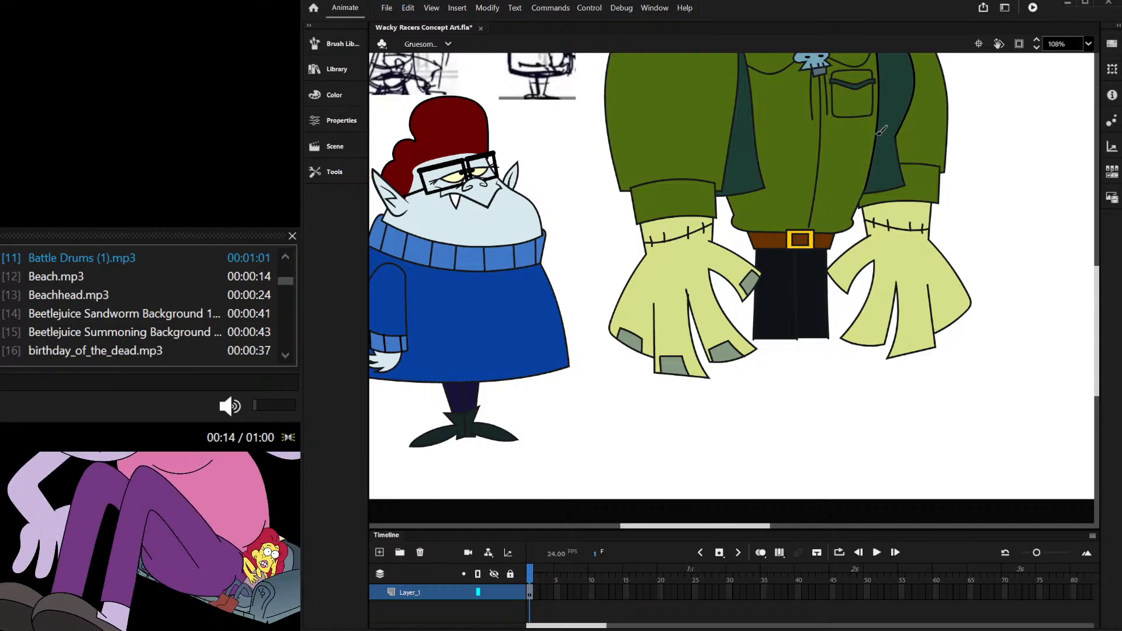
scroll(778, 359, up, 4)
scroll(776, 356, up, 1)
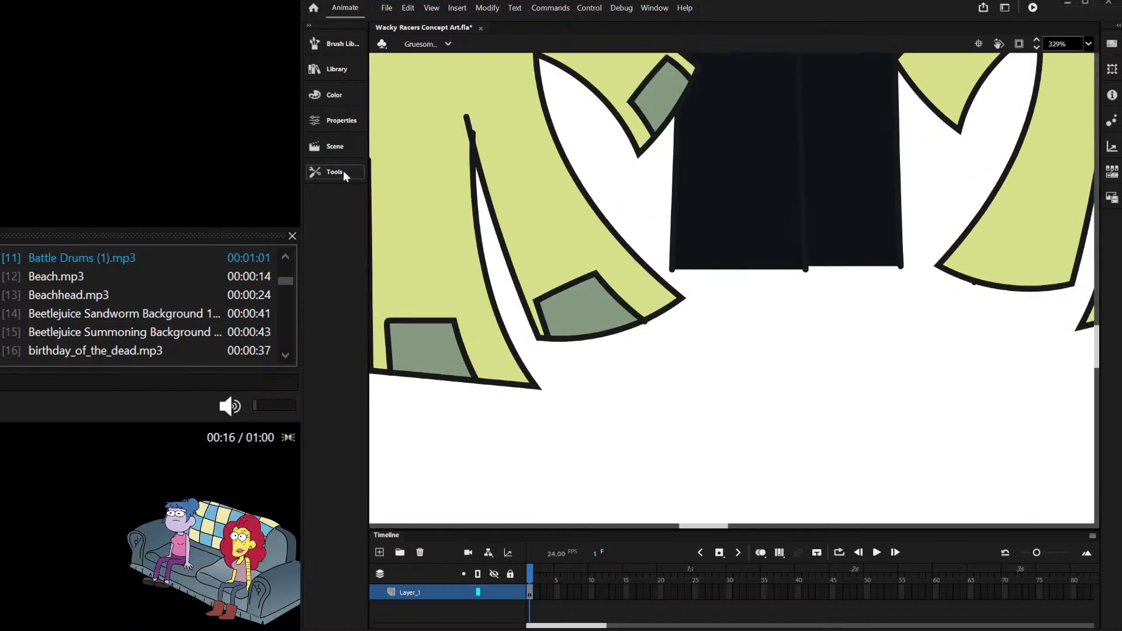
double_click(741, 215)
double_click(741, 324)
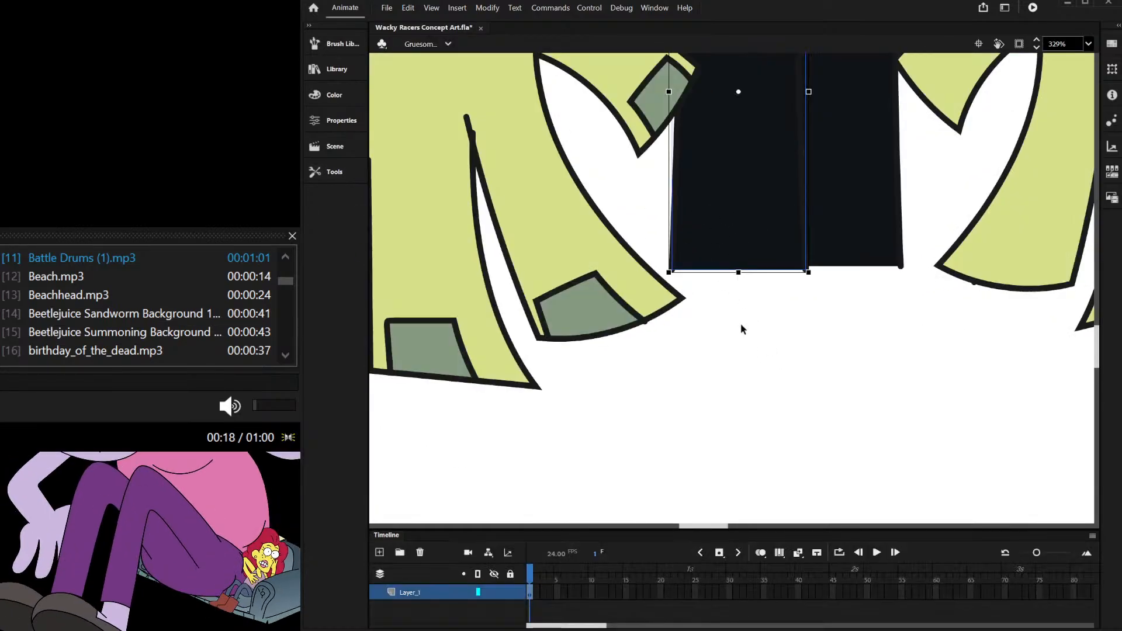
click(741, 324)
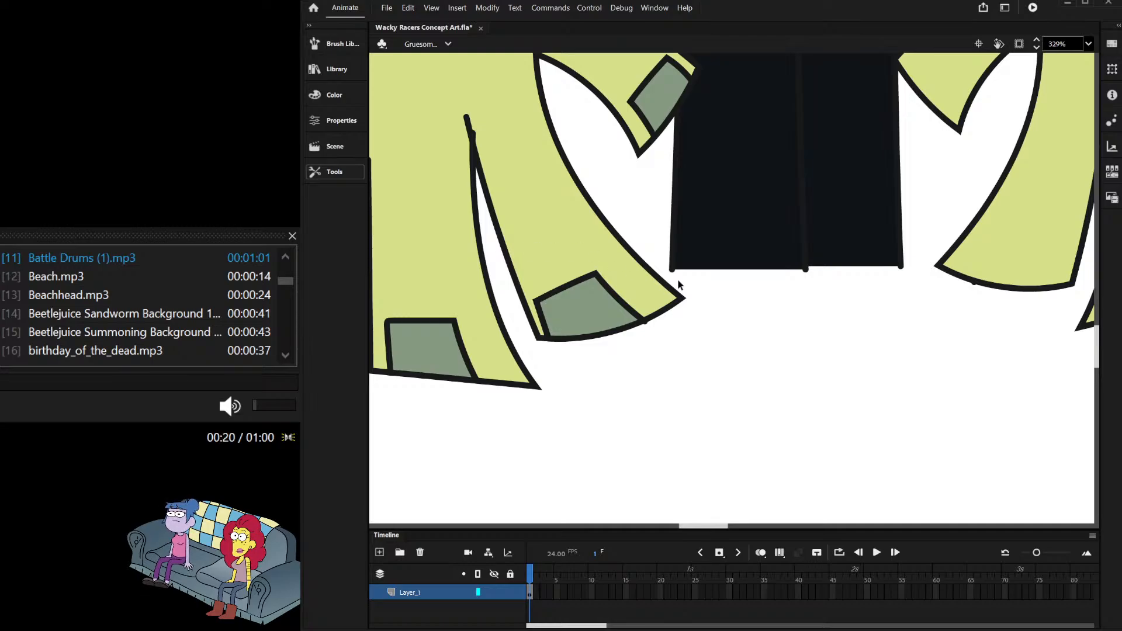
scroll(680, 286, down, 2)
key(y)
mouse_move(672, 287)
mouse_down()
mouse_move(663, 248)
mouse_move(719, 260)
mouse_move(768, 245)
mouse_move(776, 262)
mouse_move(750, 377)
mouse_move(658, 411)
mouse_move(588, 374)
mouse_move(579, 346)
mouse_move(632, 346)
mouse_move(666, 325)
mouse_move(662, 261)
mouse_up()
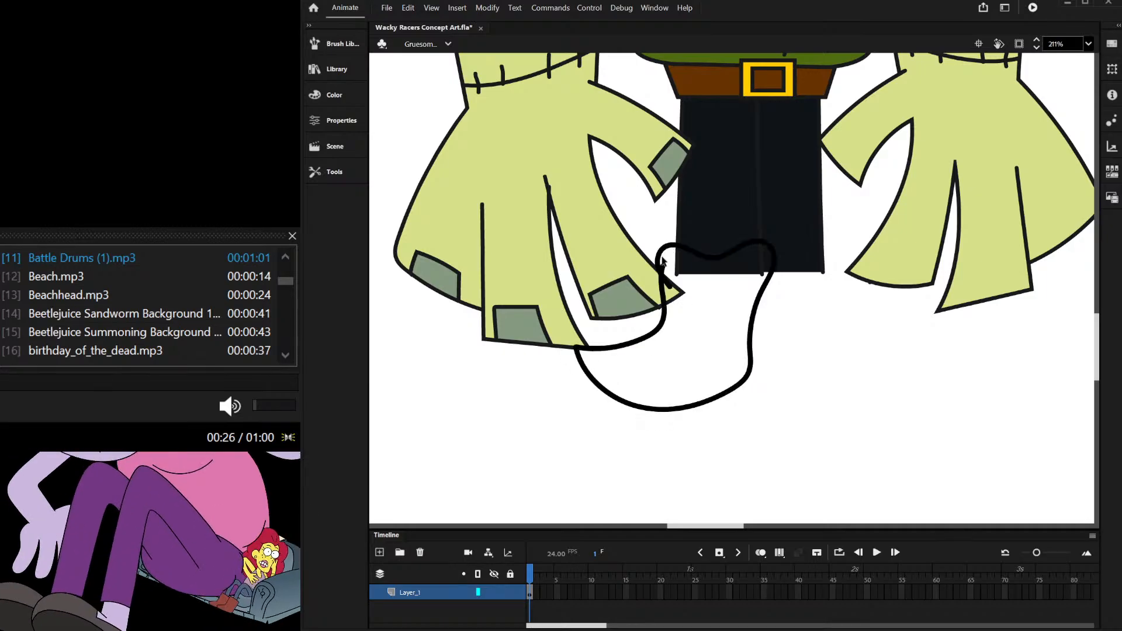
scroll(664, 263, down, 4)
key(ctrl+z)
Step: Open the gruesometwosome symbol of the earlier capped design beside the stage and enter its left leg's drawing object
scroll(678, 295, up, 4)
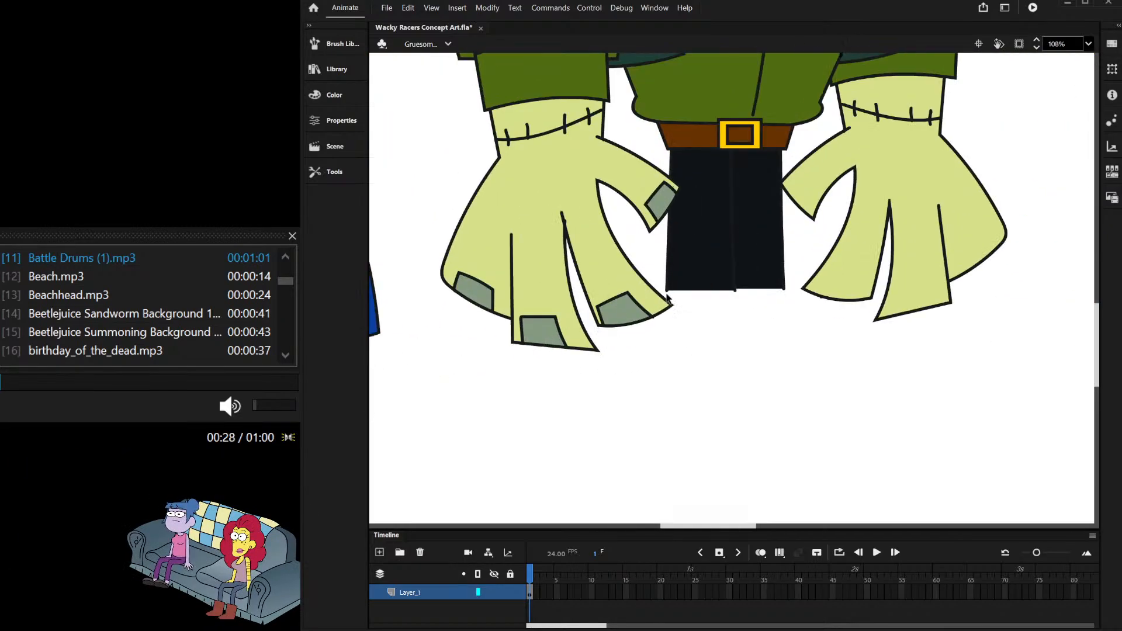
scroll(650, 353, up, 3)
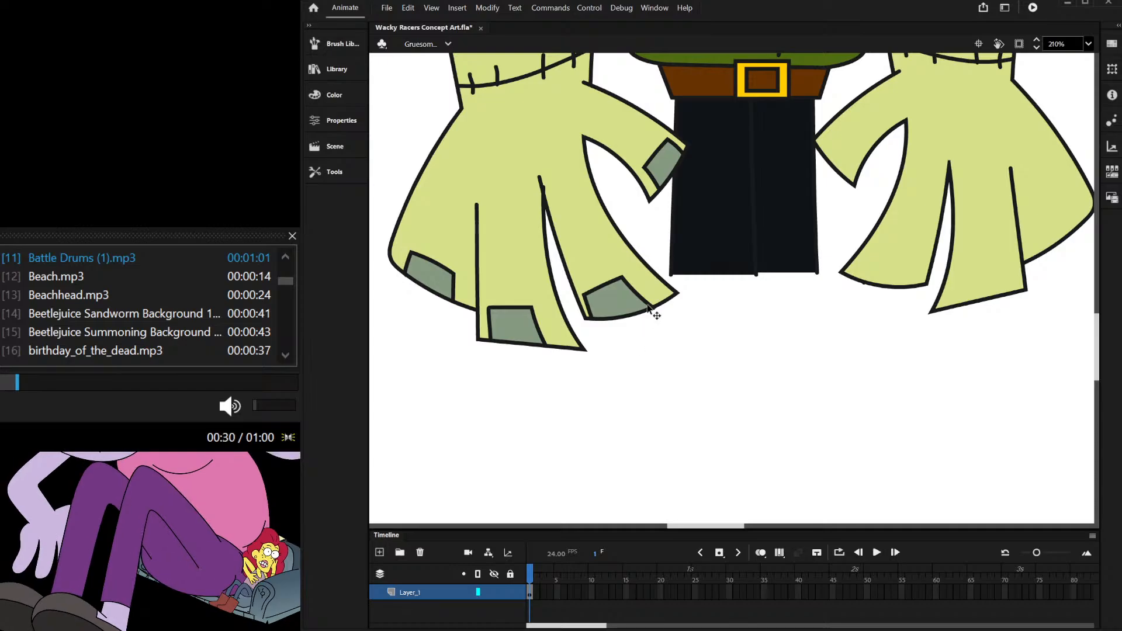
scroll(647, 306, down, 5)
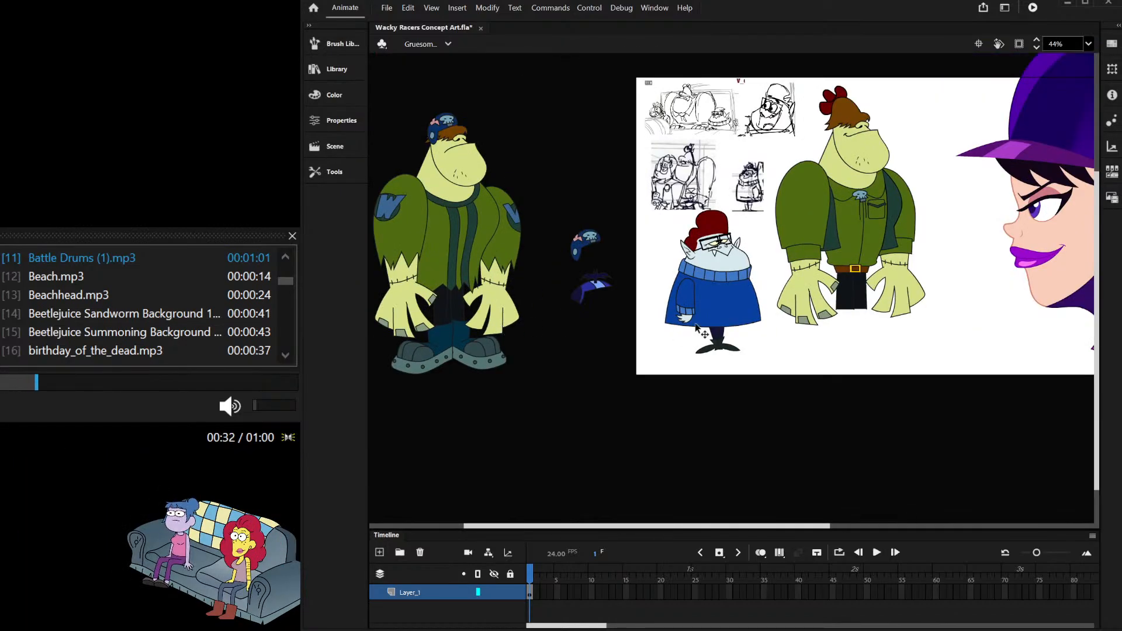
scroll(862, 323, up, 4)
scroll(818, 272, down, 5)
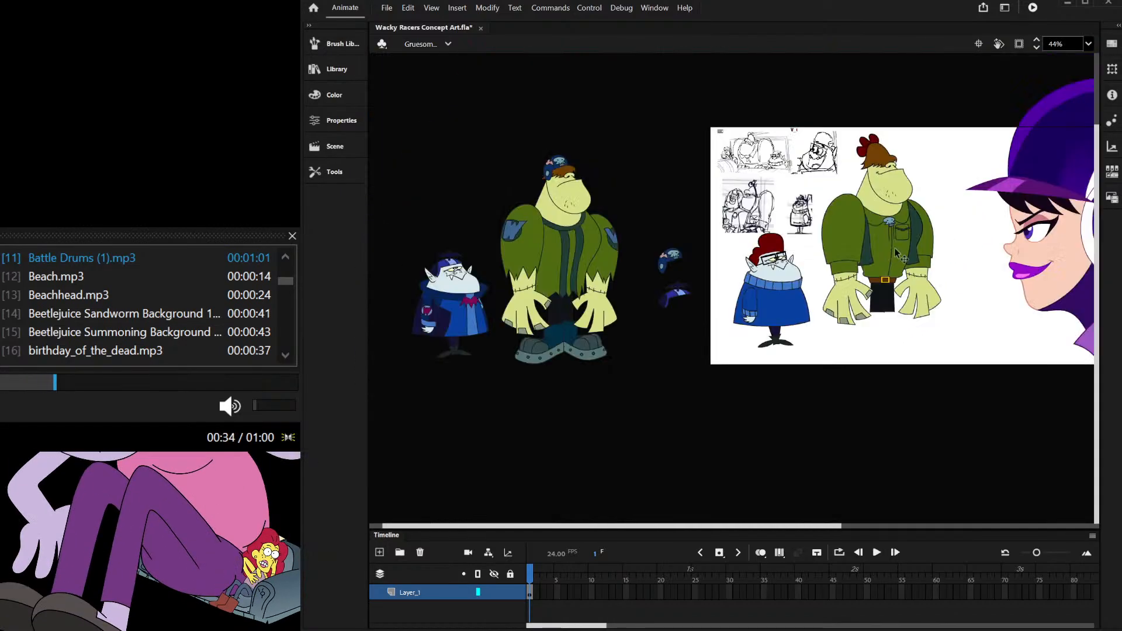
scroll(532, 333, up, 4)
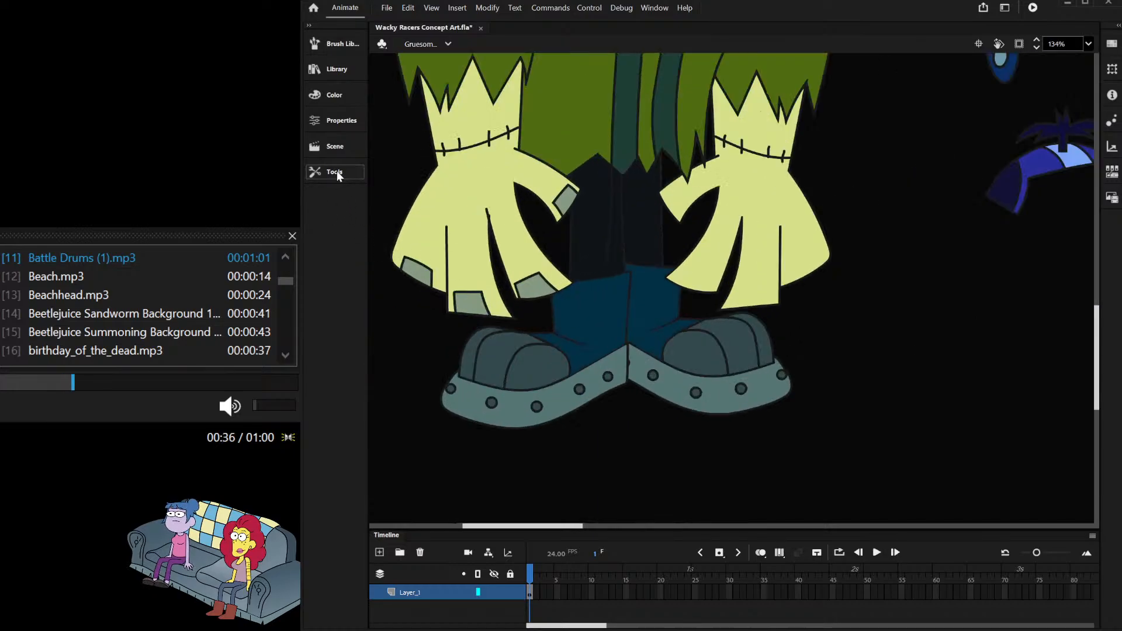
double_click(608, 302)
click(607, 303)
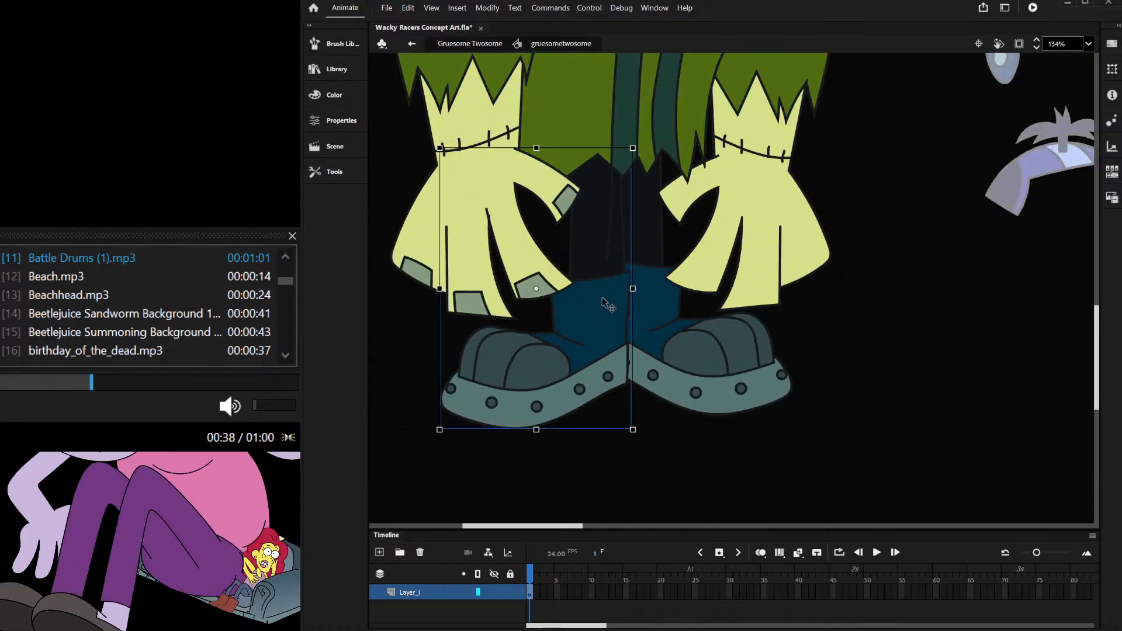
double_click(605, 303)
click(603, 303)
Step: Select only the studded boot without the trouser leg, cut it, paste it back in place and leave the drawing object
drag(437, 445, 674, 261)
shift+click(581, 246)
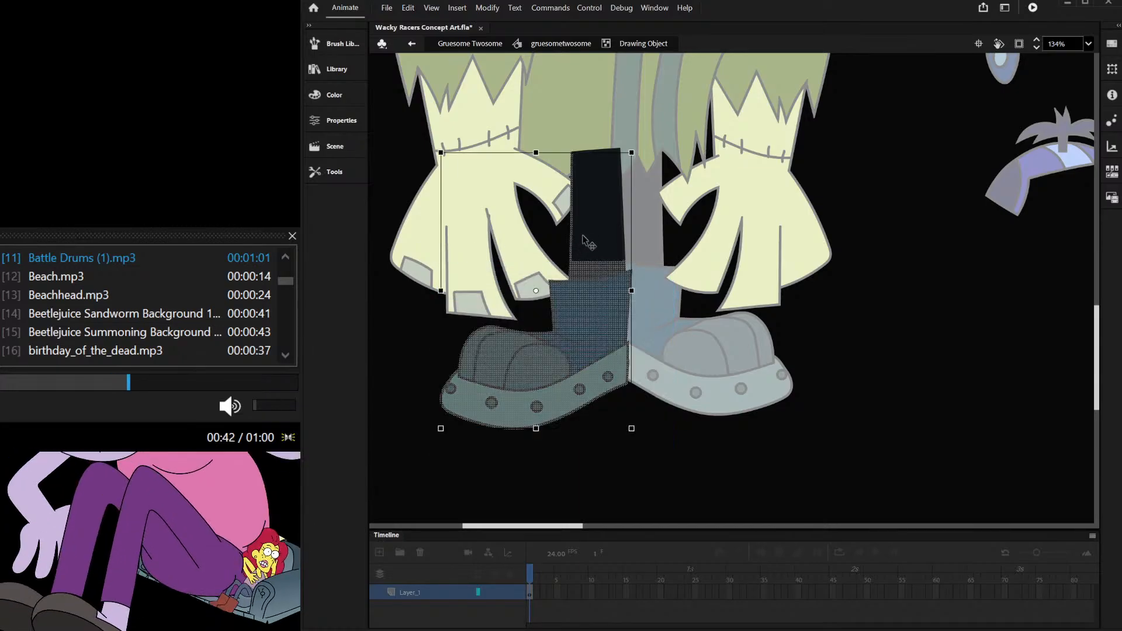
shift+click(605, 219)
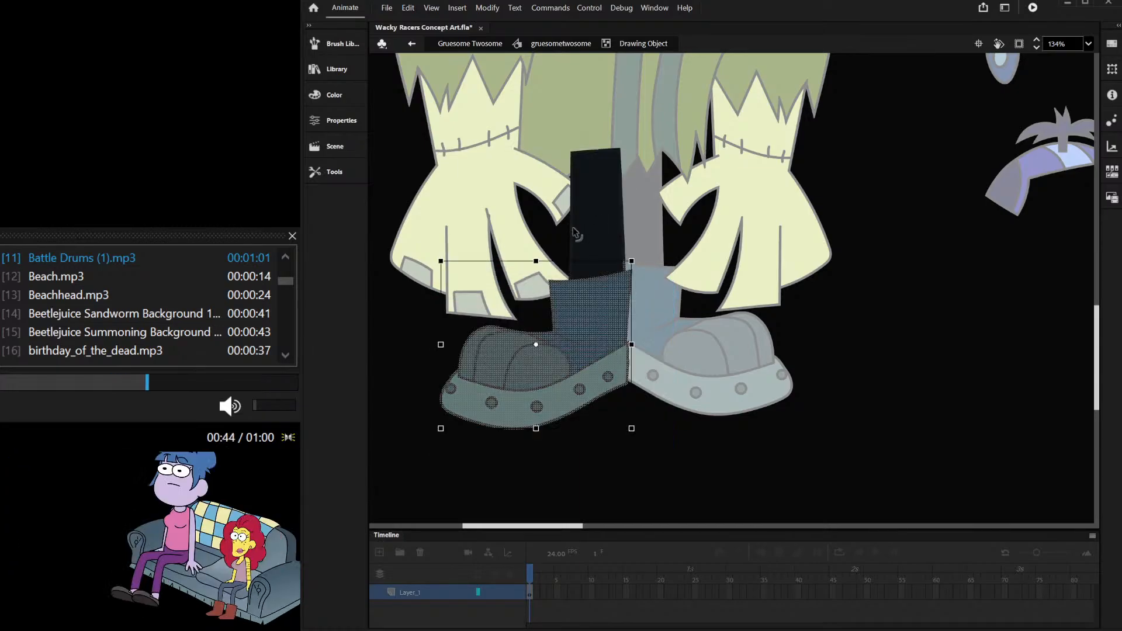
shift+click(625, 266)
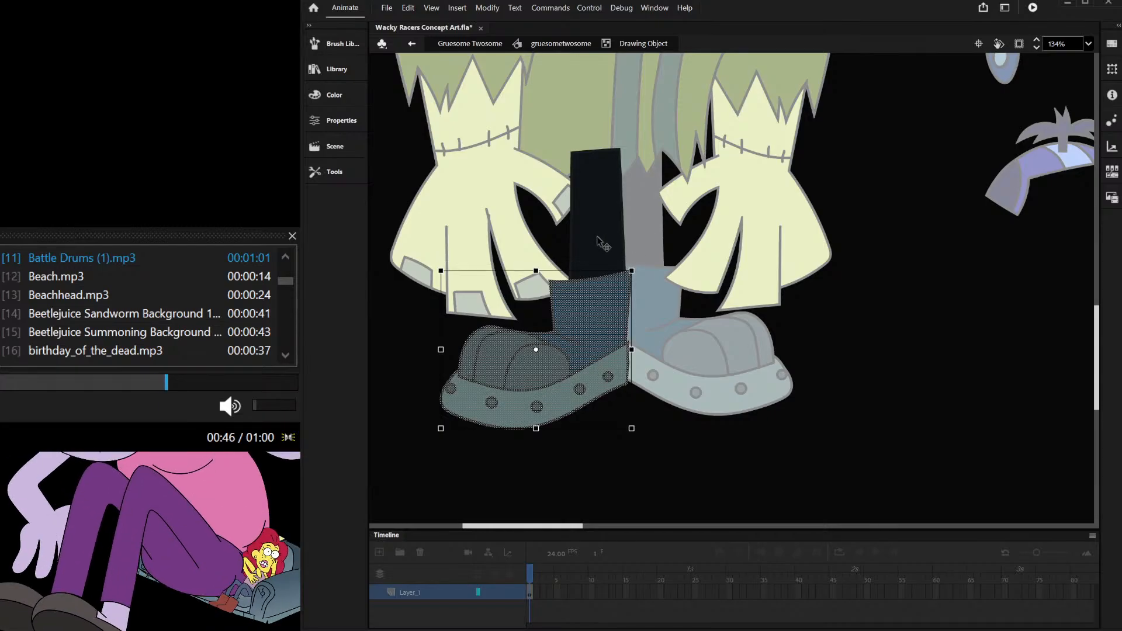
key(ctrl+x)
key(ctrl+shift+v)
scroll(602, 243, down, 6)
double_click(688, 317)
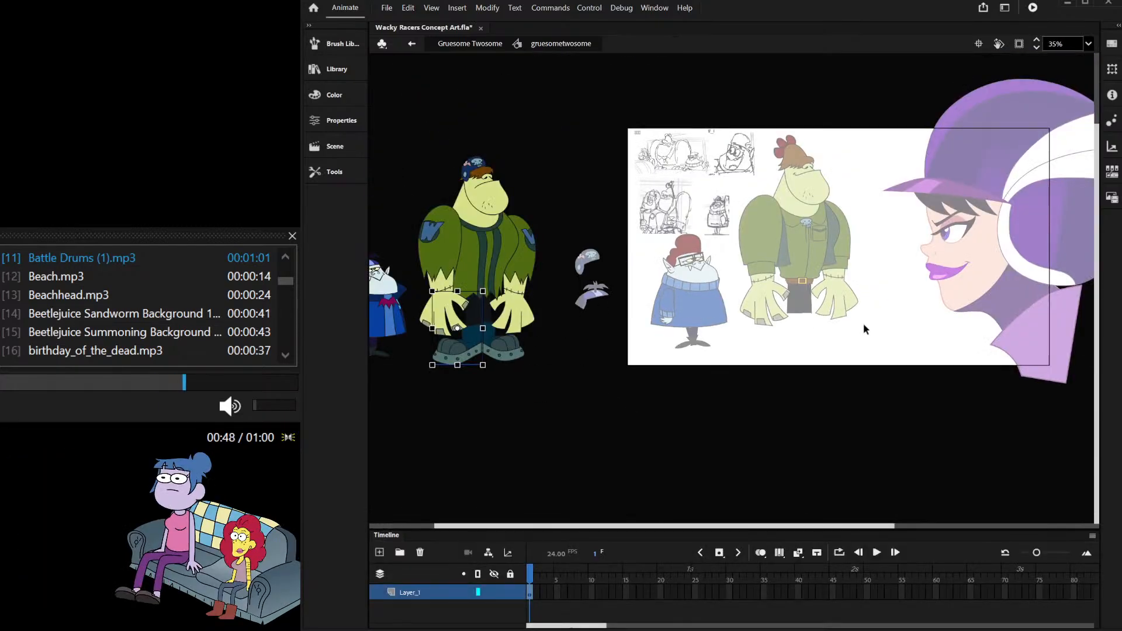
Step: Paste the copied studded boot in place in the Gruesome Twosome symbol and move it under the large character's left trouser leg
scroll(842, 325, up, 5)
double_click(732, 329)
click(702, 252)
scroll(708, 283, up, 3)
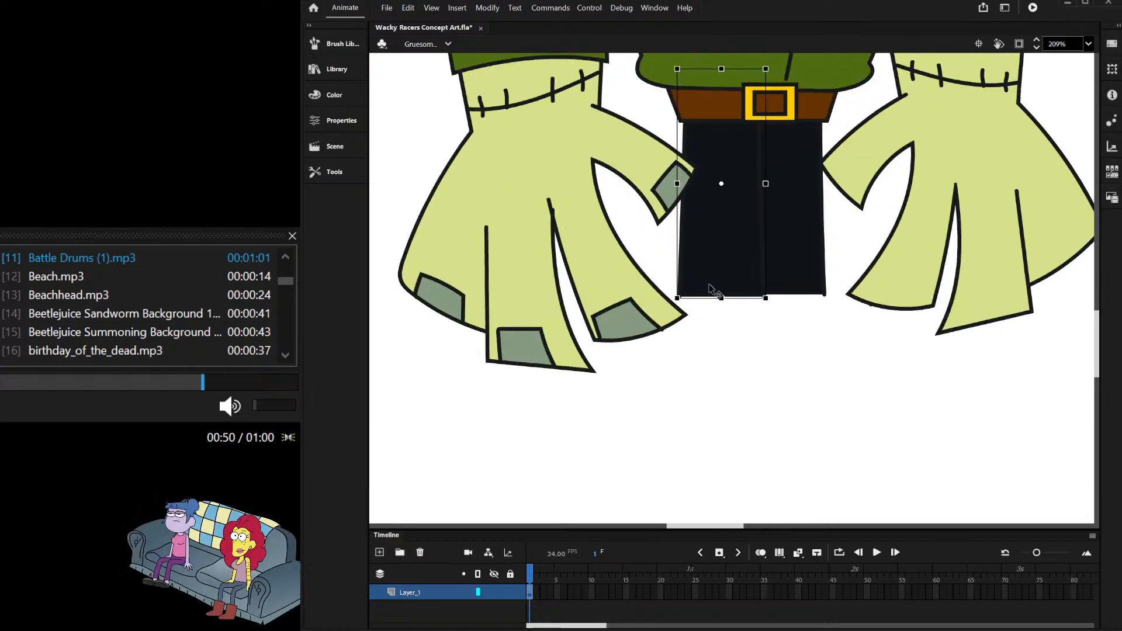
key(ctrl+shift+v)
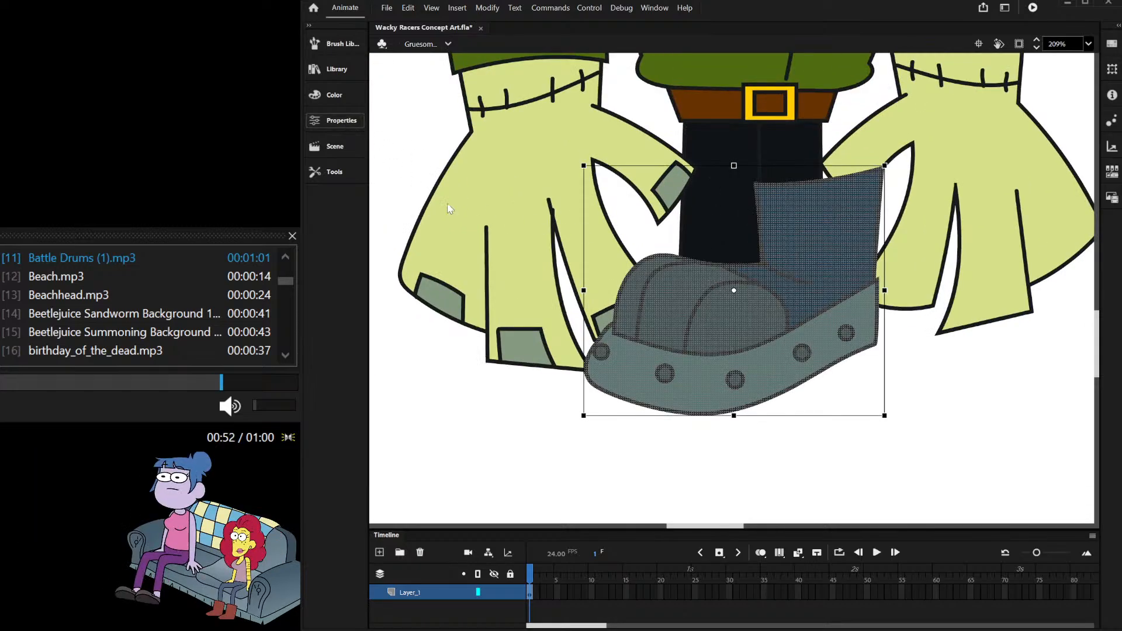
drag(766, 311, 672, 393)
scroll(679, 356, down, 5)
scroll(678, 356, up, 3)
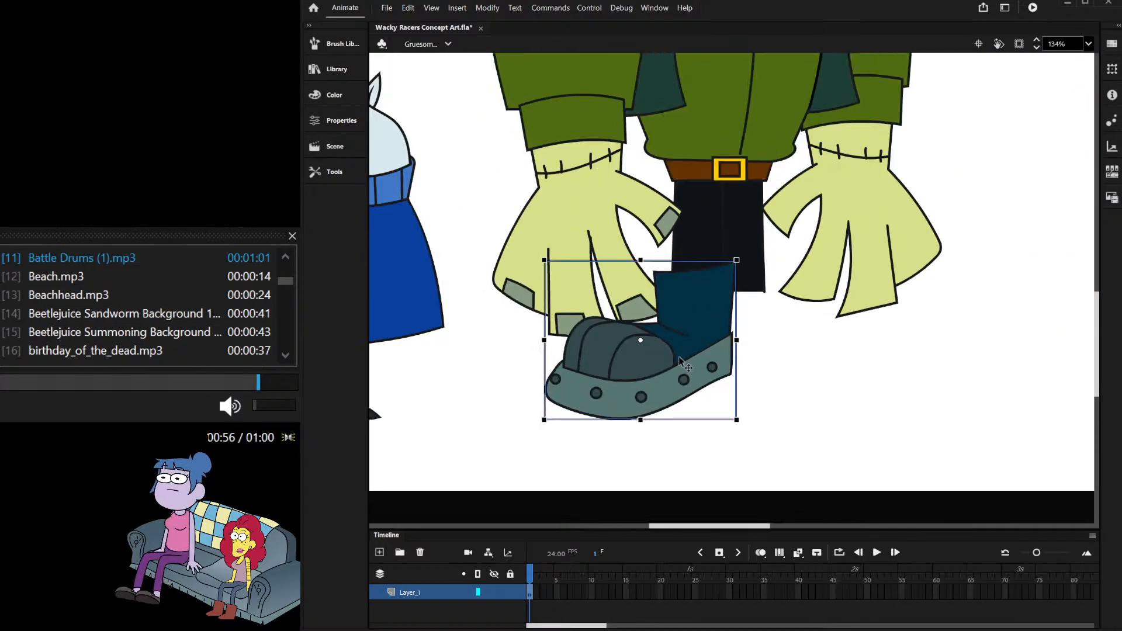
scroll(678, 356, down, 4)
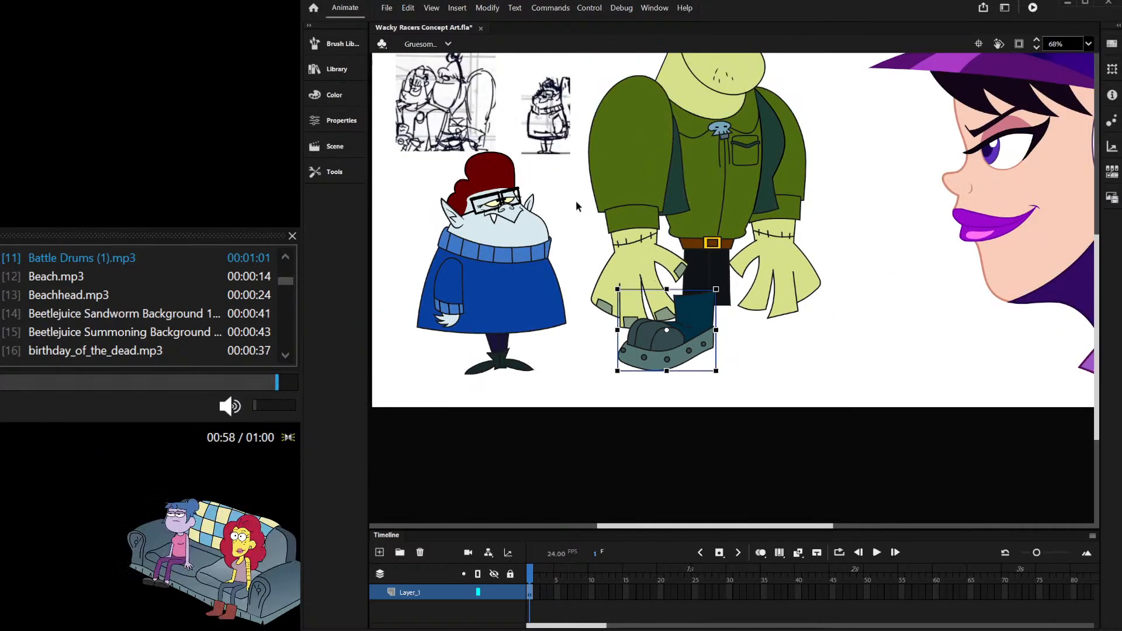
Step: Bring the large character's left arm and hand in front of the boot by cutting and pasting them in place
drag(576, 205, 640, 331)
key(Delete)
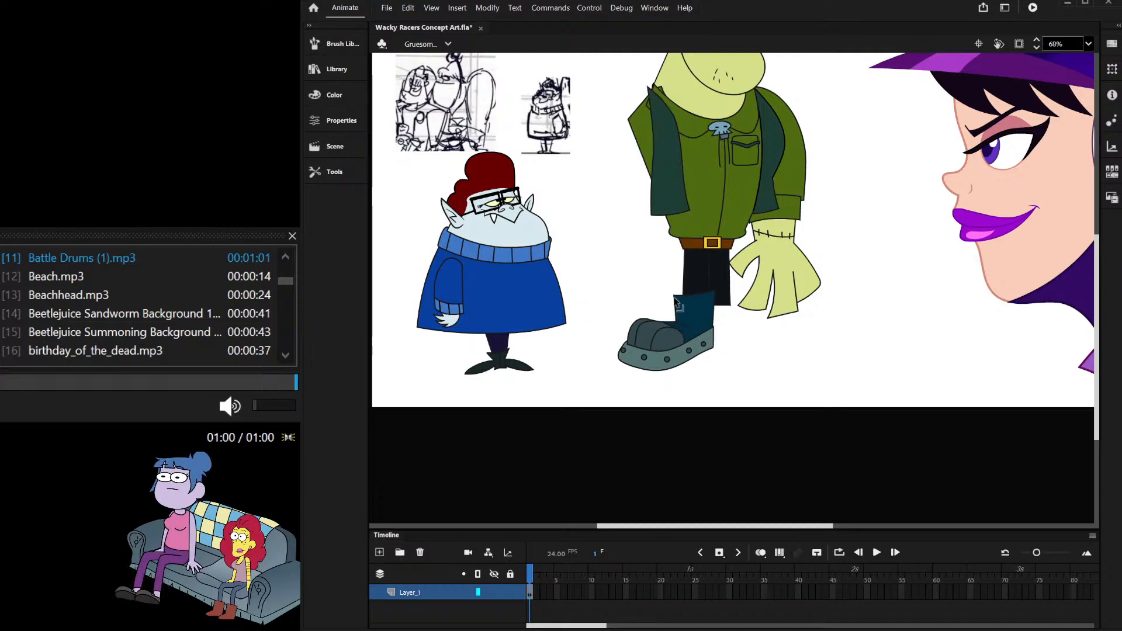
key(ctrl+z)
Step: Shift the boot slightly down and delete its toe and studded sole inside the drawing object, keeping only the upper shaft
scroll(713, 362, up, 4)
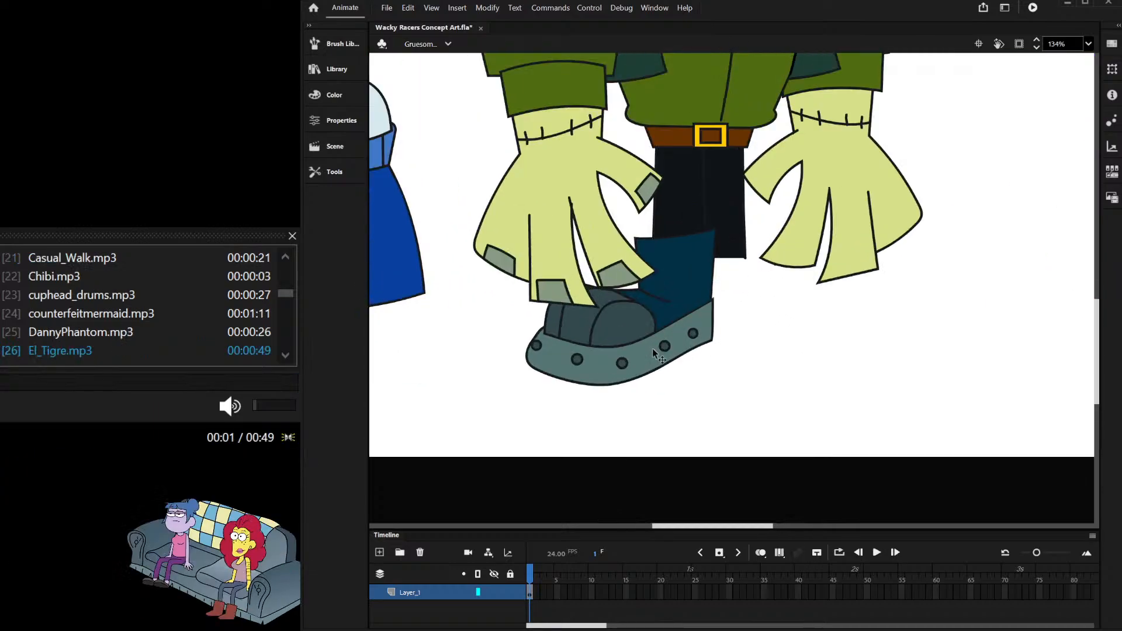
mouse_move(651, 349)
mouse_down()
mouse_move(656, 370)
mouse_move(657, 349)
mouse_up()
double_click(657, 348)
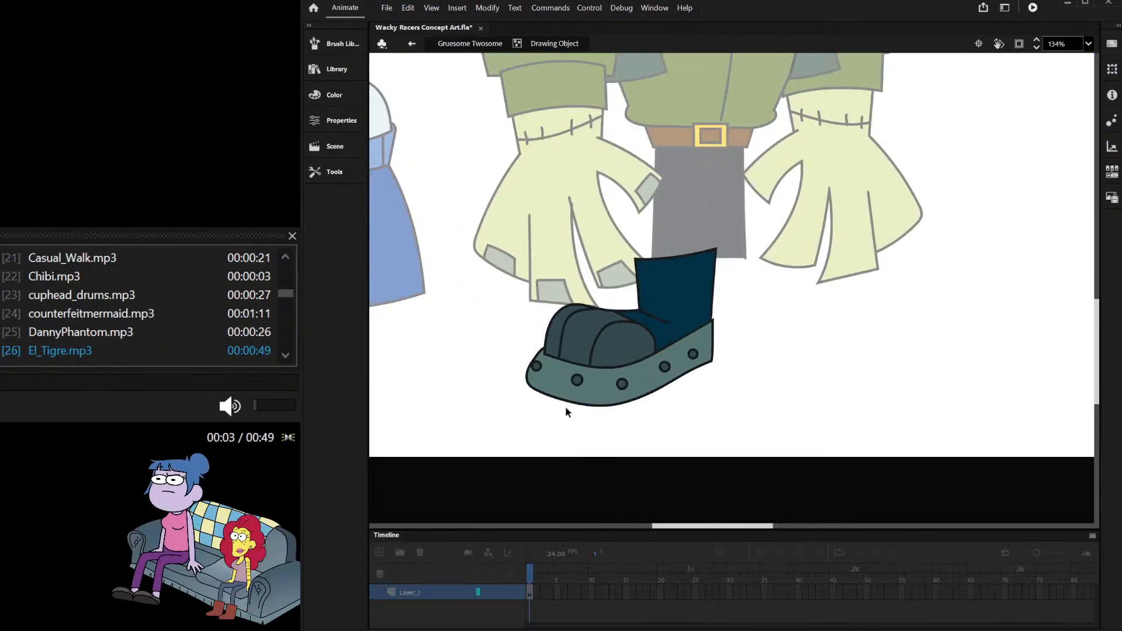
mouse_move(471, 445)
mouse_down()
mouse_move(742, 326)
mouse_move(756, 299)
mouse_up()
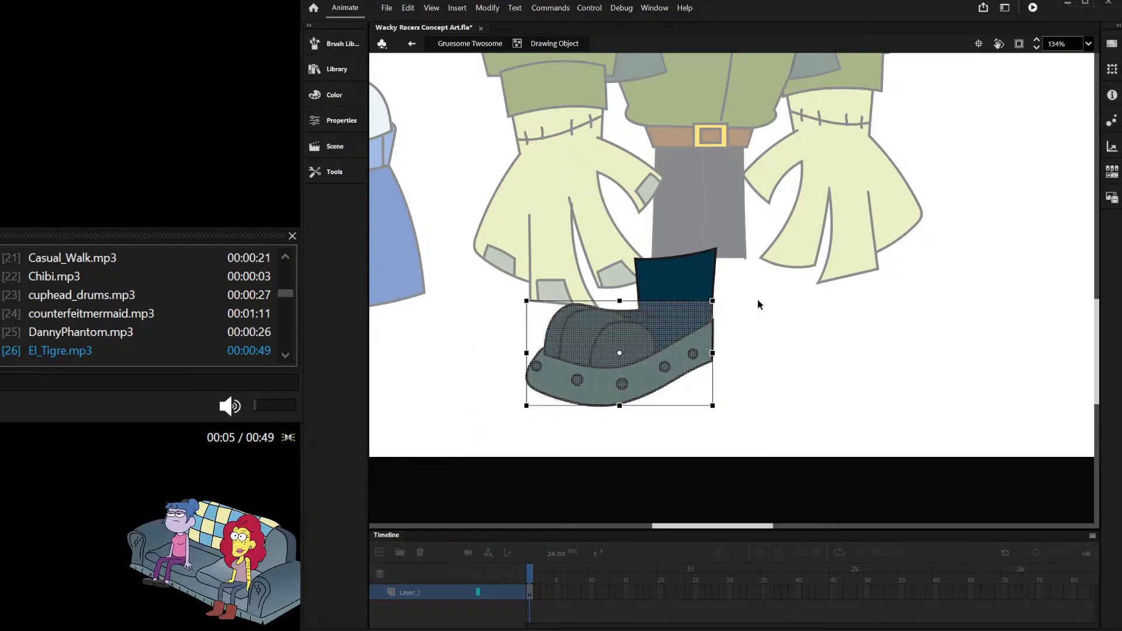
key(Delete)
double_click(752, 279)
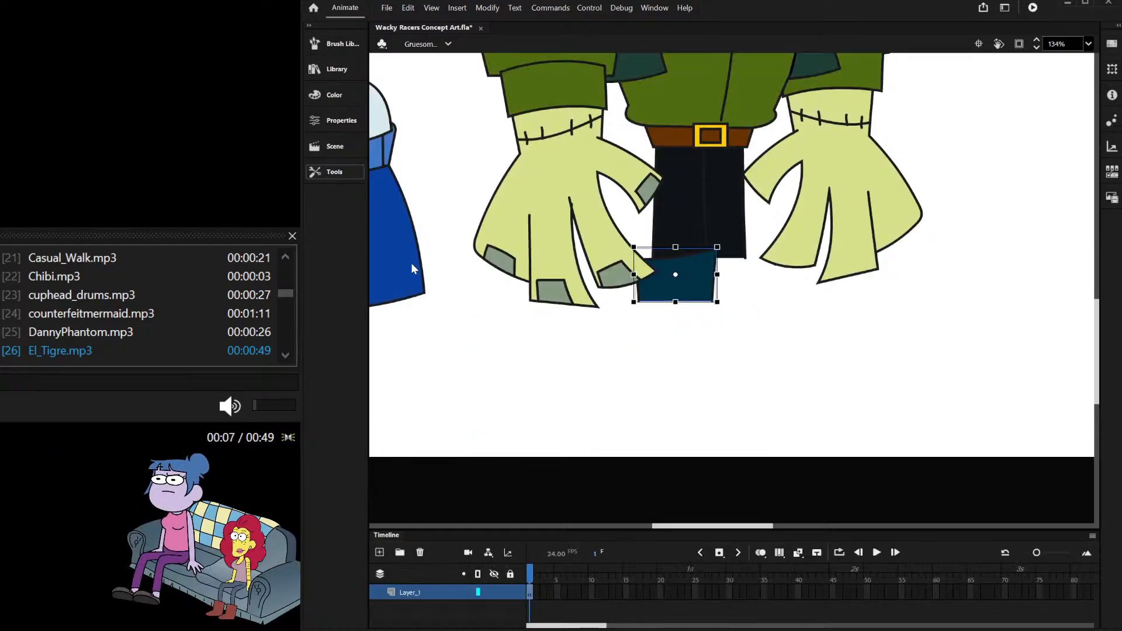
Step: Recolour the boot shaft with the belt's brown and extend its back edge down into a rounded heel
key(i)
click(610, 162)
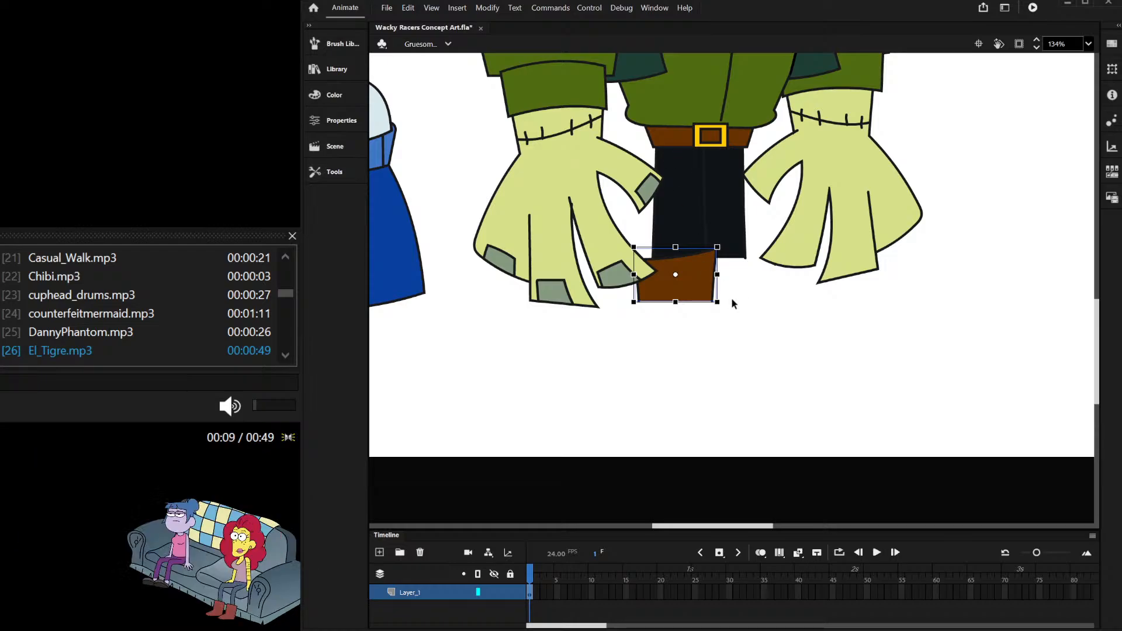
double_click(688, 288)
scroll(643, 310, up, 2)
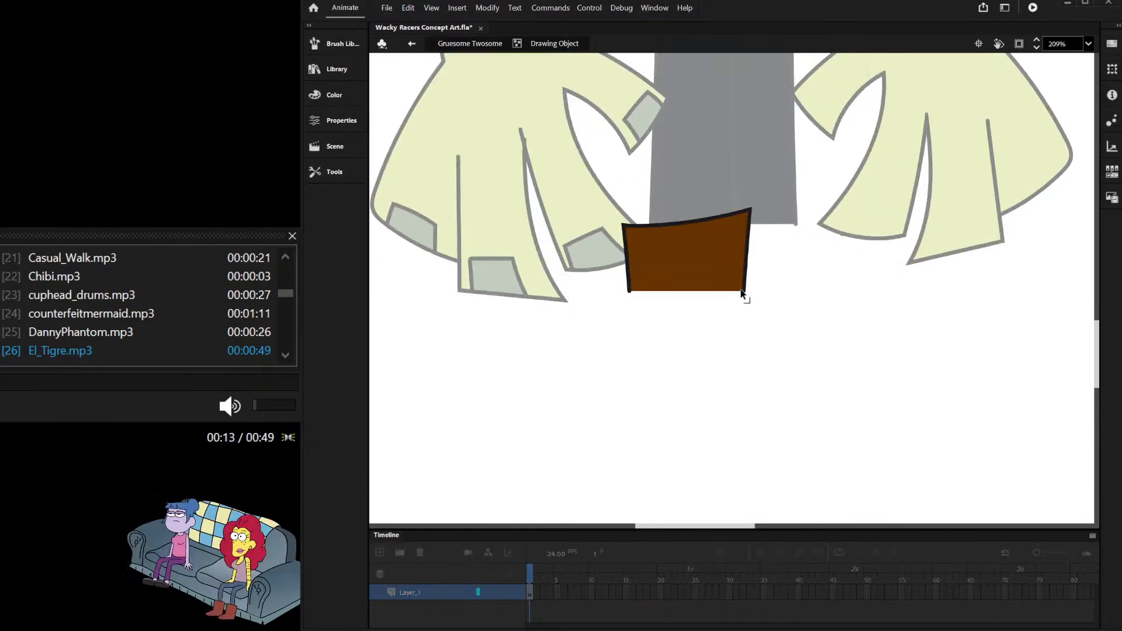
mouse_move(745, 291)
mouse_down()
mouse_move(723, 395)
mouse_move(698, 382)
mouse_up()
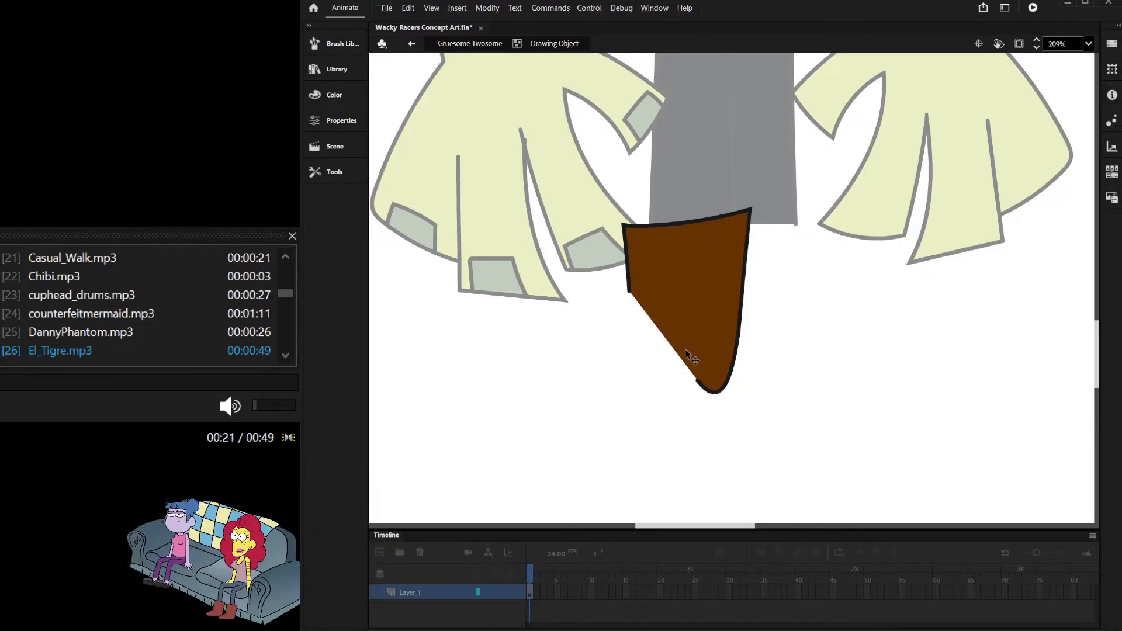
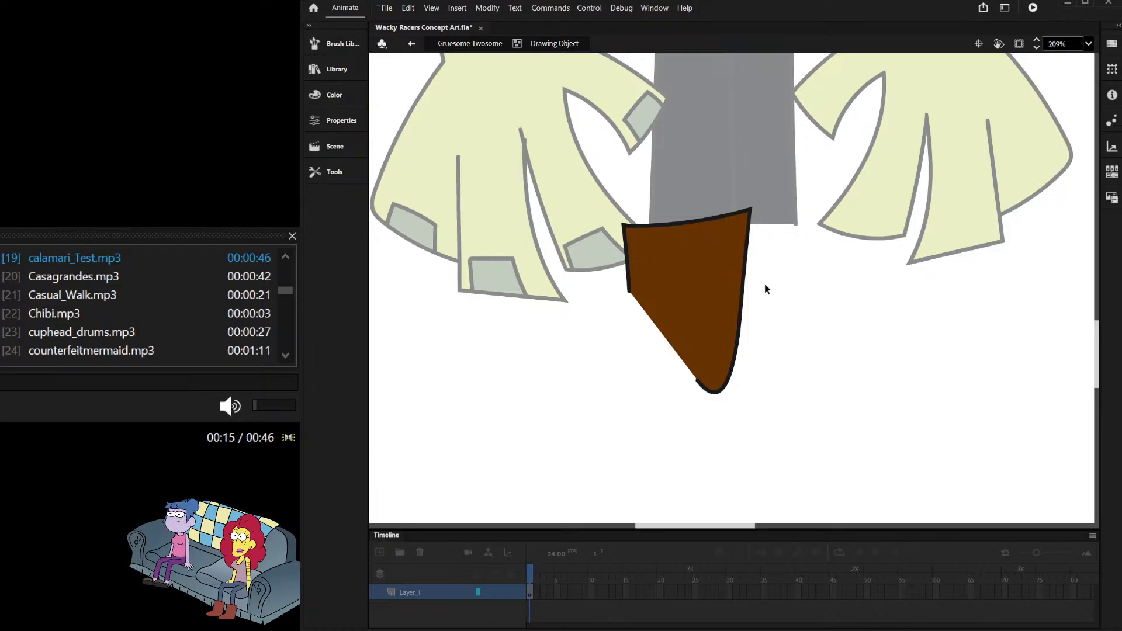
scroll(767, 289, down, 4)
scroll(789, 313, up, 3)
scroll(714, 320, down, 5)
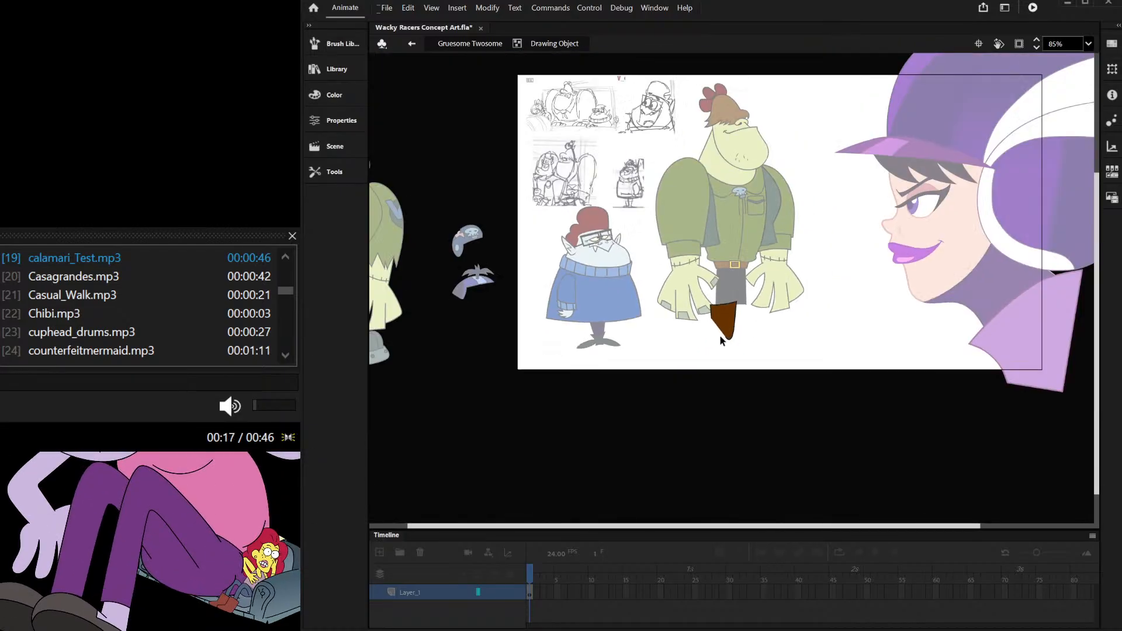
scroll(714, 329, up, 2)
scroll(715, 330, down, 2)
scroll(653, 293, up, 1)
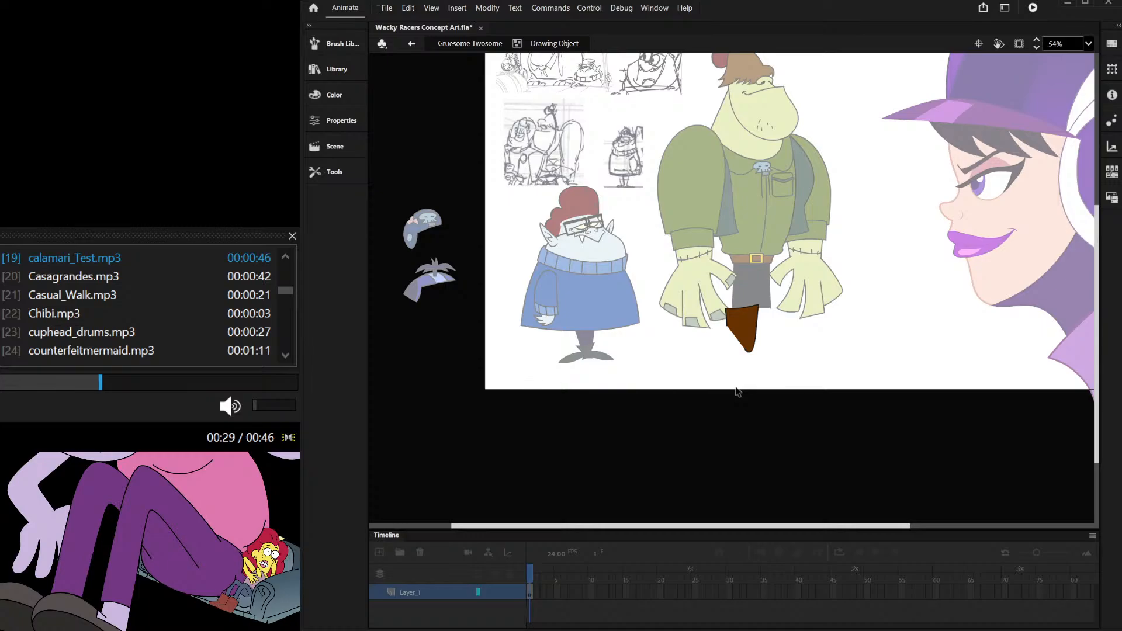
Step: Stretch the rounded heel tip of the brown boot slightly further down
scroll(747, 375, up, 10)
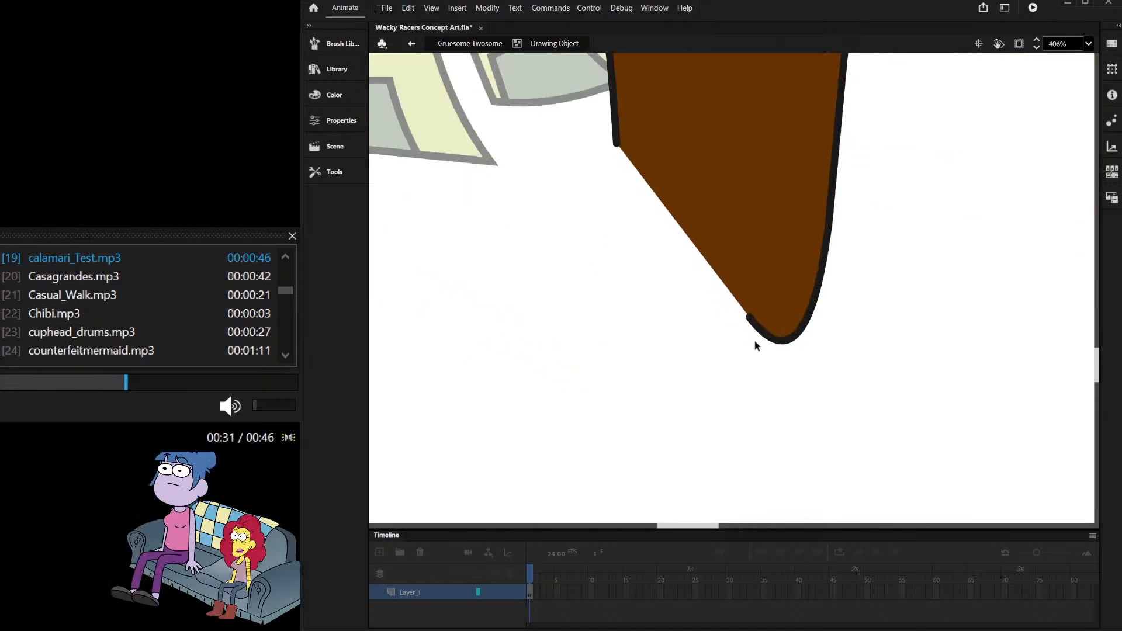
drag(742, 311, 781, 378)
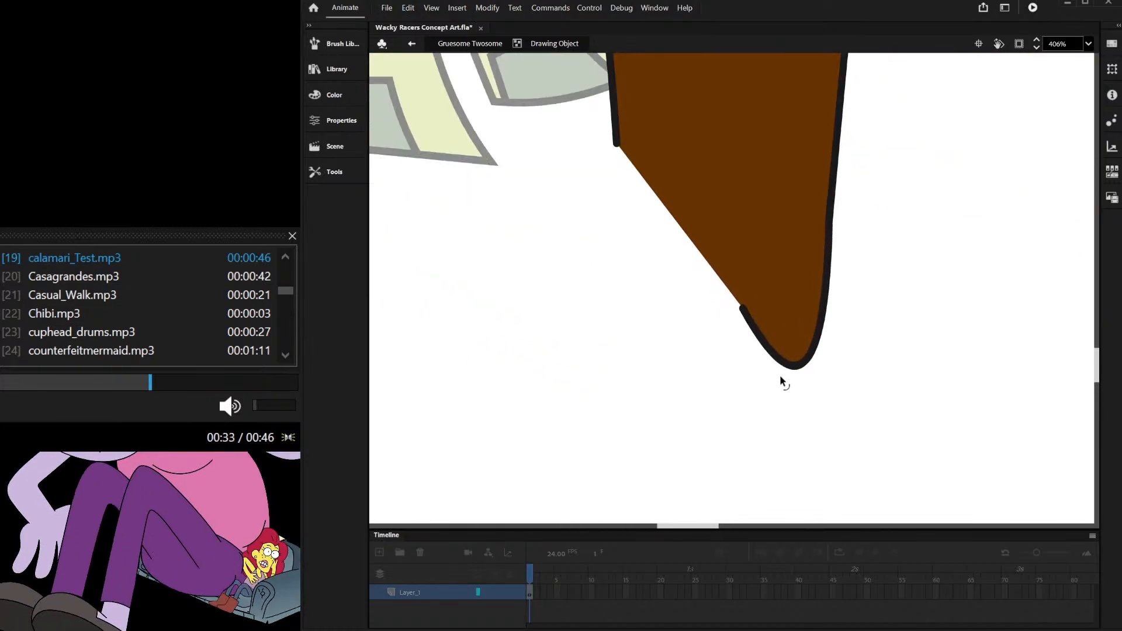
scroll(777, 390, down, 5)
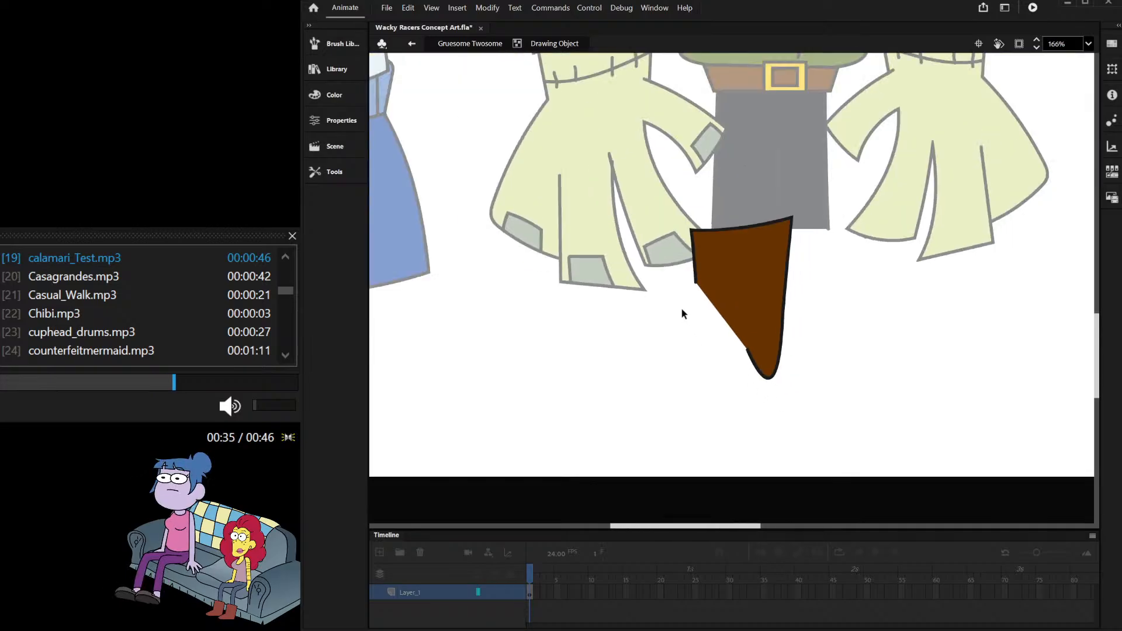
Step: Extend the boot's front edge down and outward into a foot and bend it into an inward curve
scroll(696, 290, up, 6)
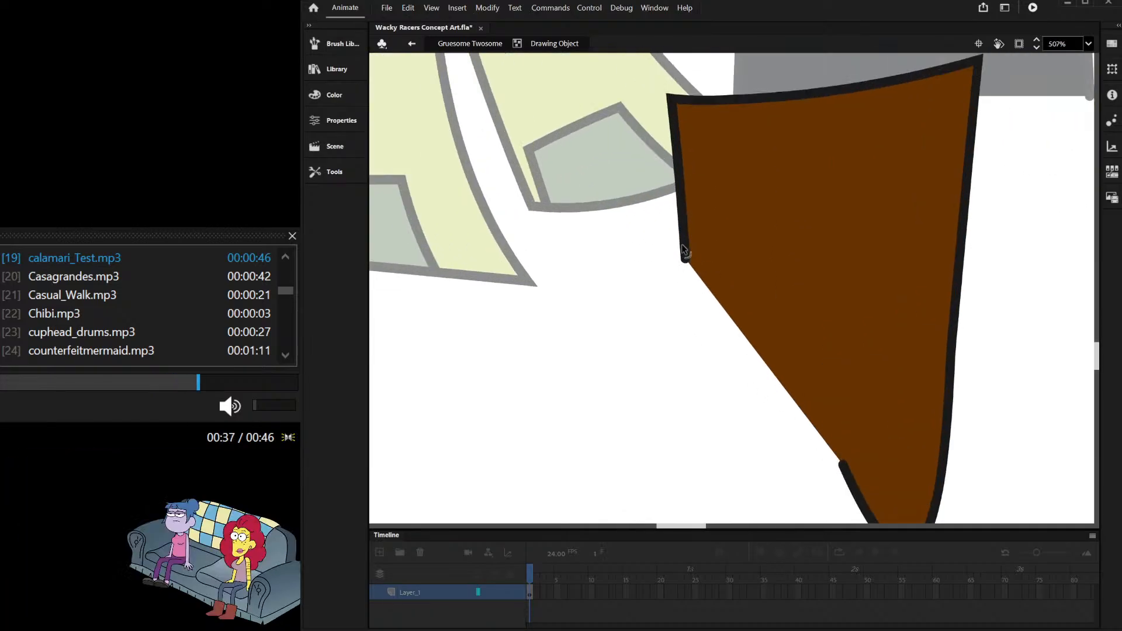
scroll(691, 248, down, 3)
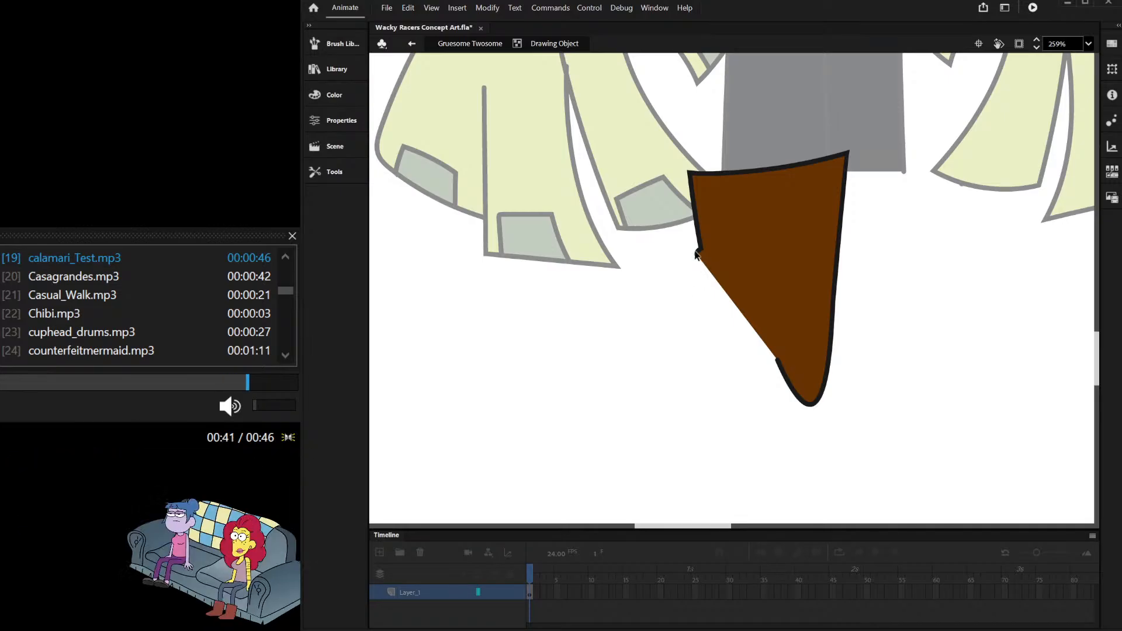
mouse_move(696, 252)
mouse_down()
mouse_move(686, 325)
mouse_move(643, 318)
mouse_up()
drag(697, 258, 611, 377)
drag(671, 302, 672, 329)
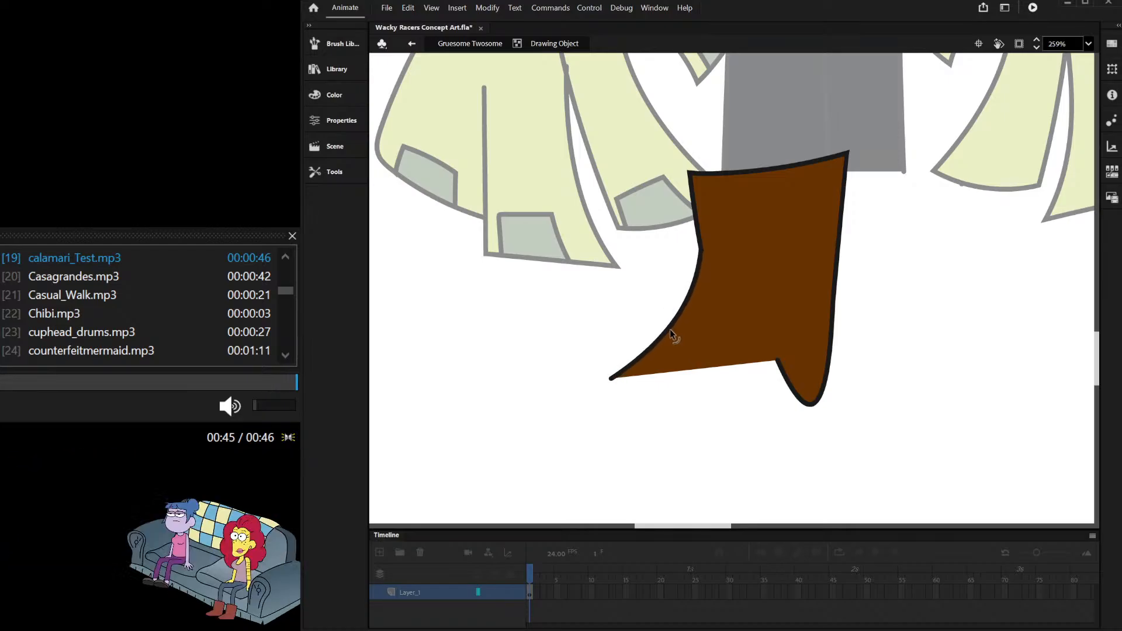
Step: Close the boot's underside with an outline from toe to heel and pull it down into a sole corner with a curved arch
scroll(648, 353, up, 3)
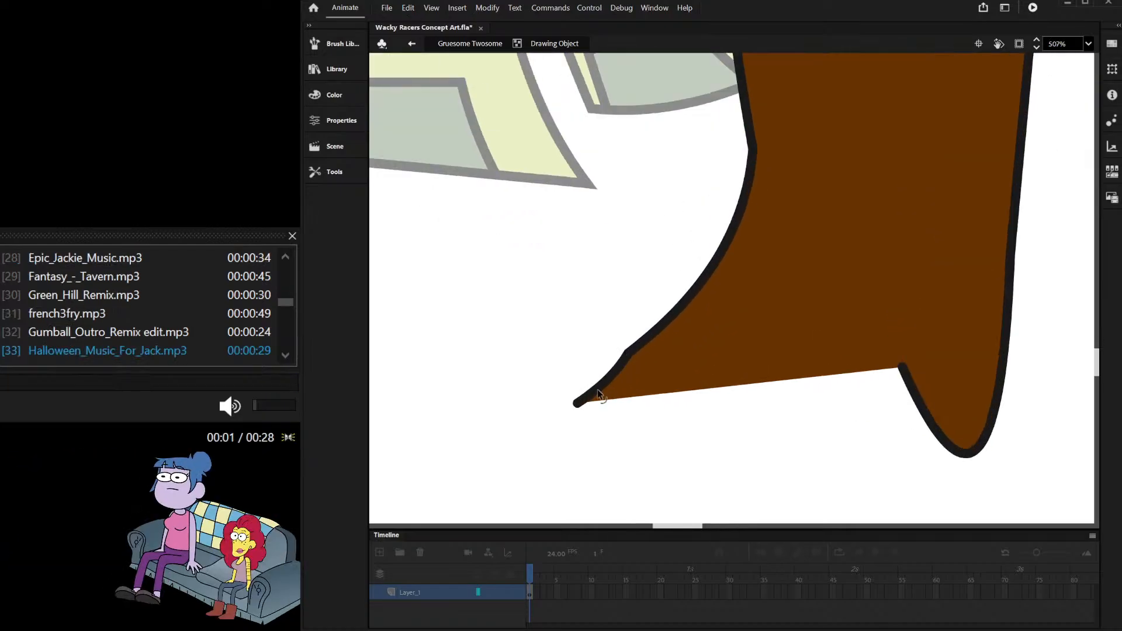
drag(580, 404, 908, 368)
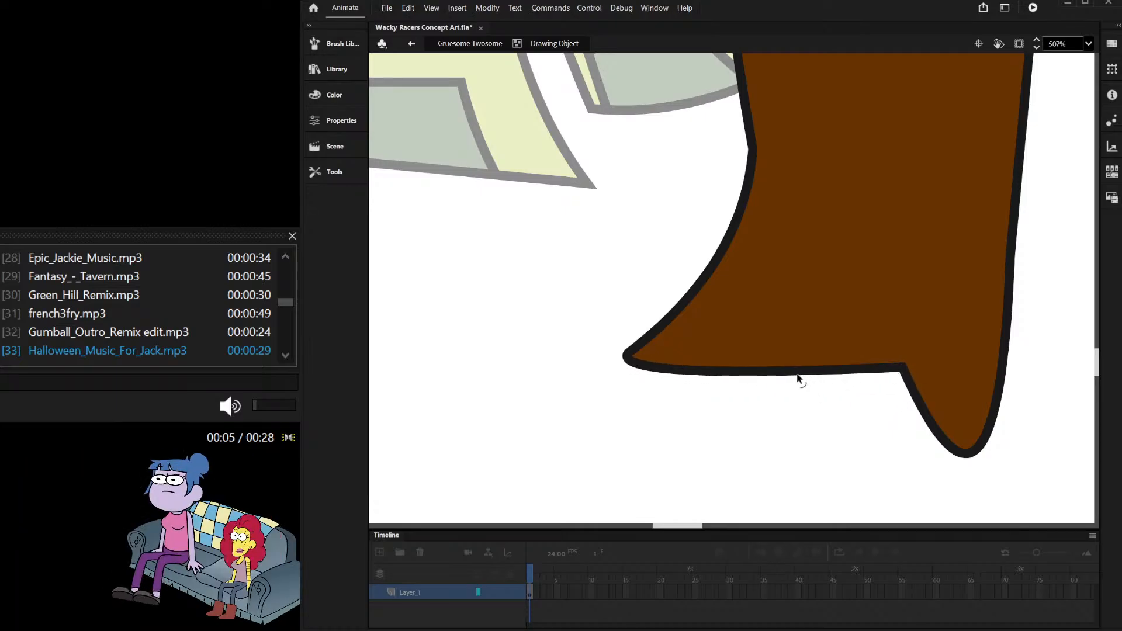
drag(802, 374, 783, 459)
drag(829, 401, 838, 424)
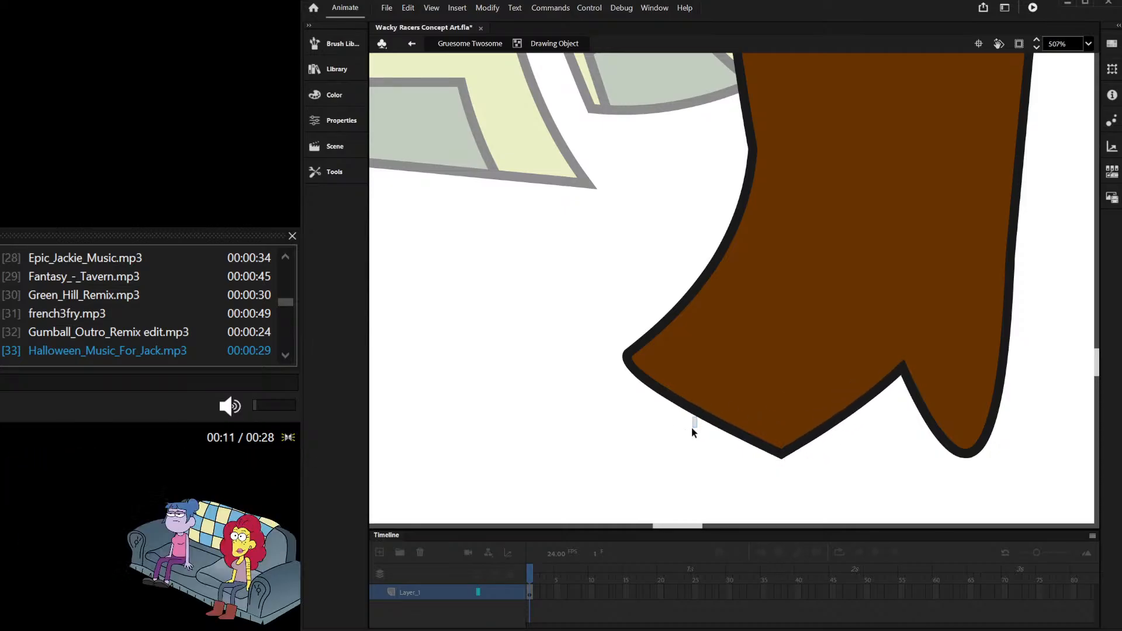
Step: Pull the toe forward into a long rounded tip, reshape the instep above it and leave the drawing object
drag(692, 426, 561, 476)
drag(630, 352, 681, 362)
drag(570, 412, 593, 367)
key(ctrl+z)
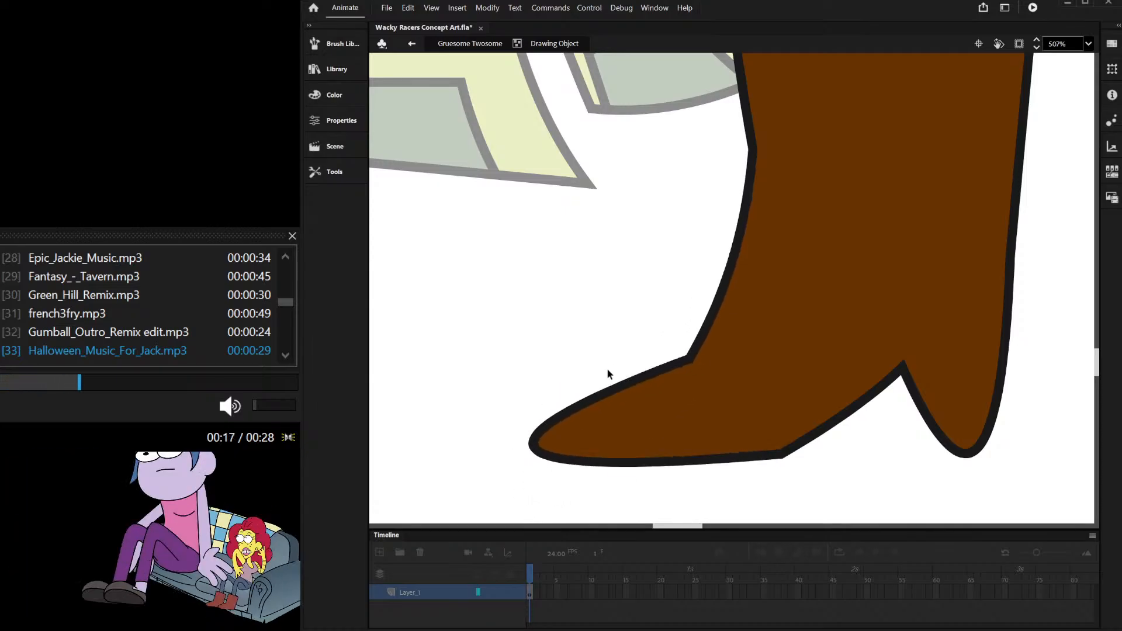
scroll(668, 399, down, 4)
scroll(667, 399, down, 2)
double_click(816, 353)
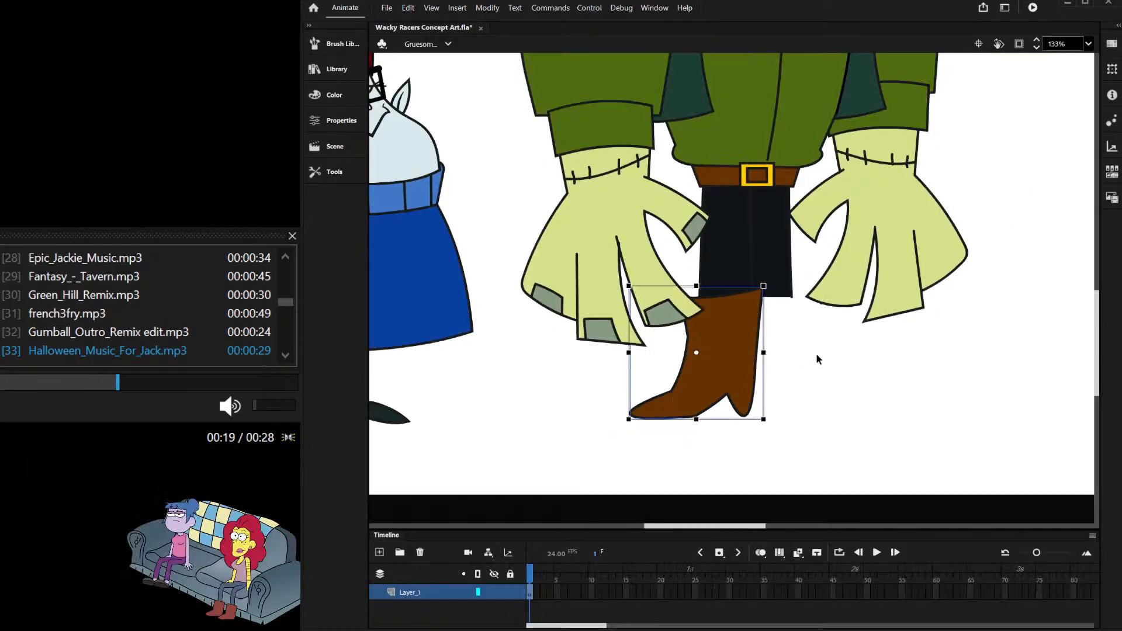
Step: Reopen the boot's drawing object and move the instep corner up and outward for a fuller foot
click(787, 330)
scroll(660, 395, up, 2)
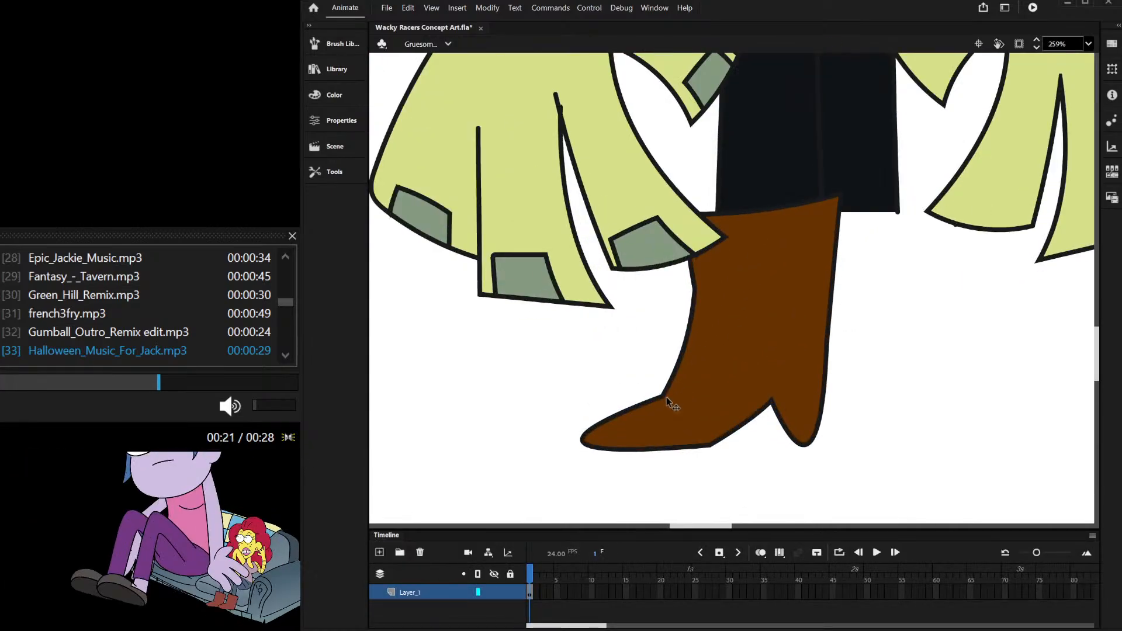
drag(660, 395, 651, 379)
key(ctrl+z)
key(ctrl+z)
double_click(664, 393)
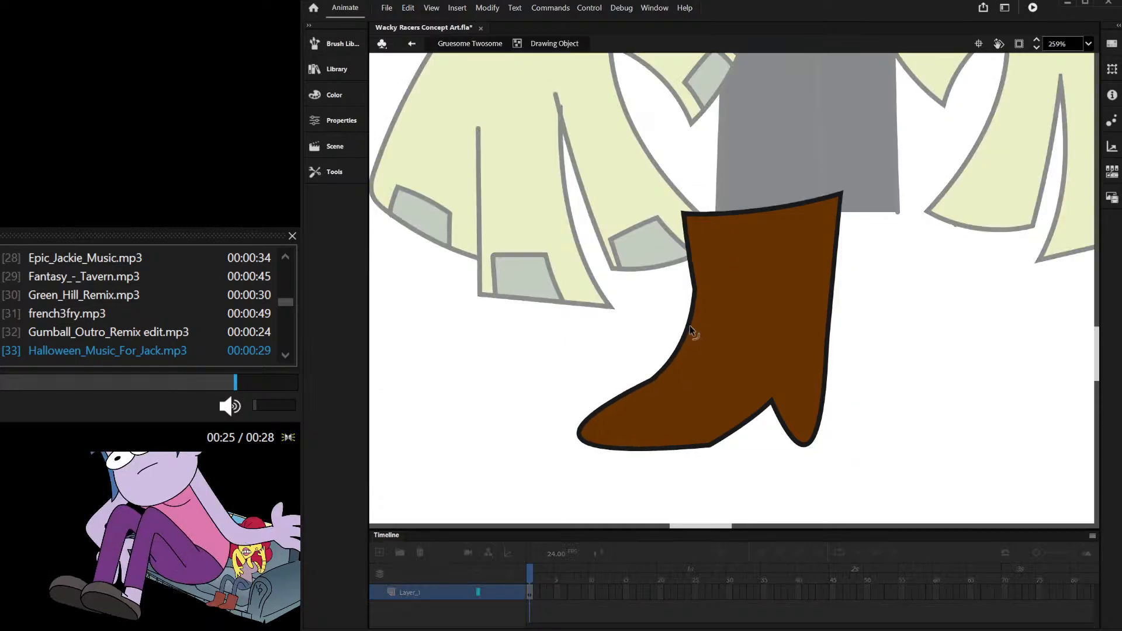
Step: Straighten the curved top edge of the boot shaft and raise its front upper corner slightly
scroll(759, 368, down, 2)
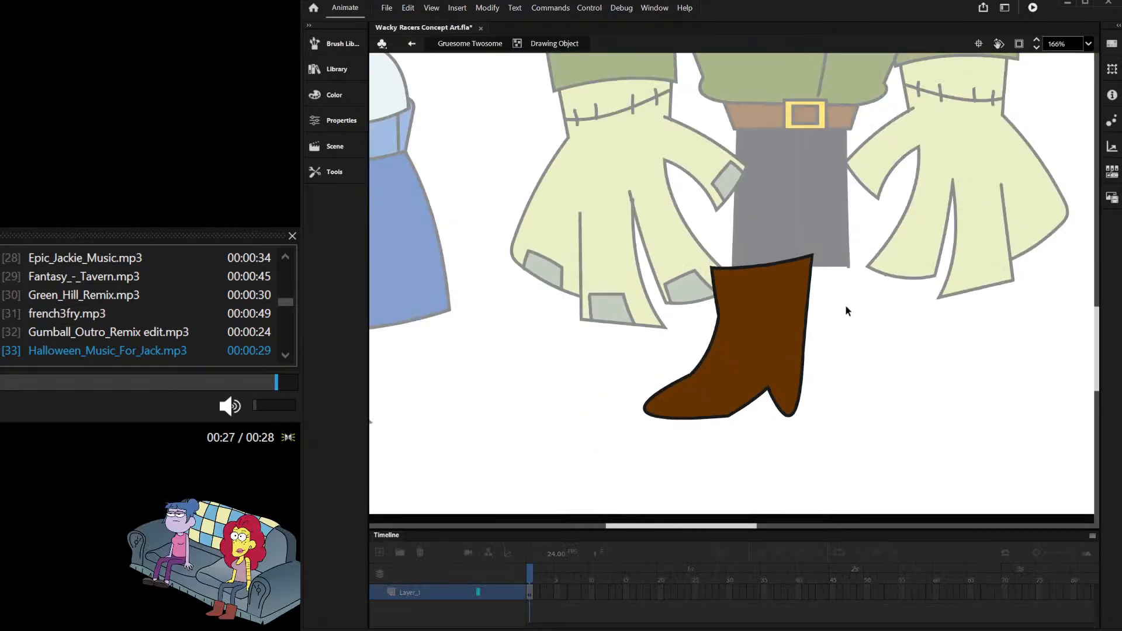
scroll(686, 248, up, 3)
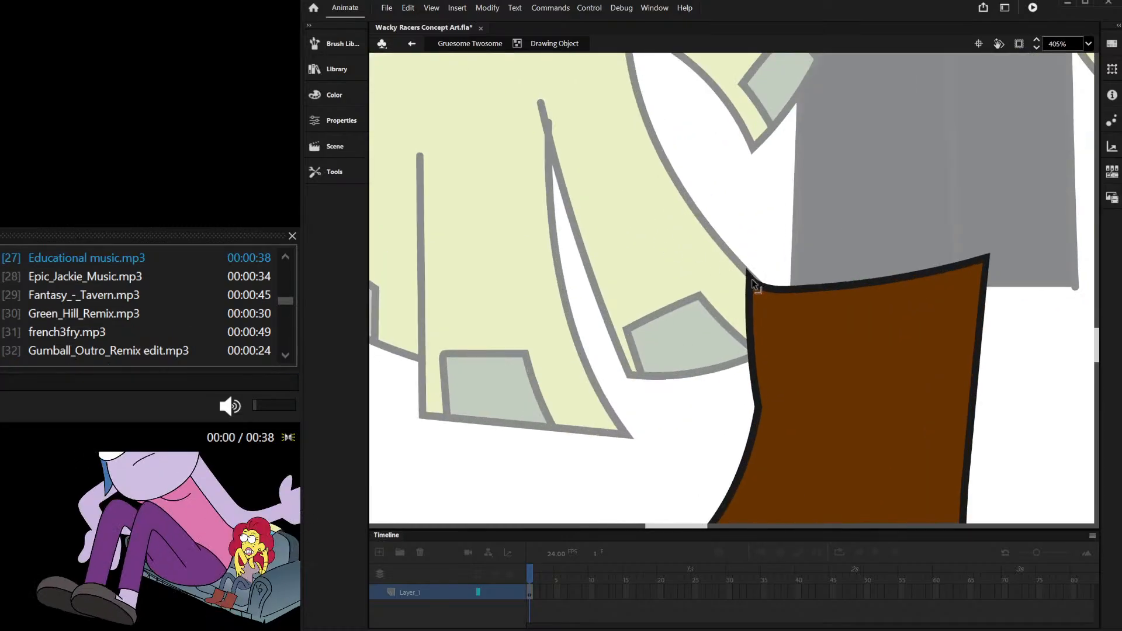
drag(778, 272, 788, 283)
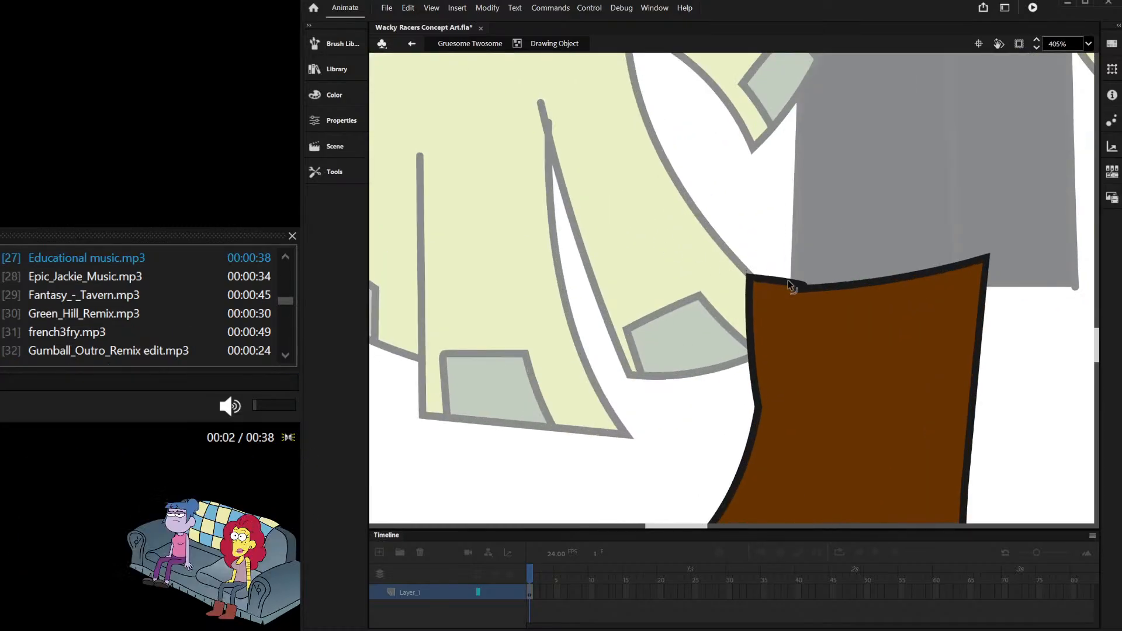
click(809, 283)
key(q)
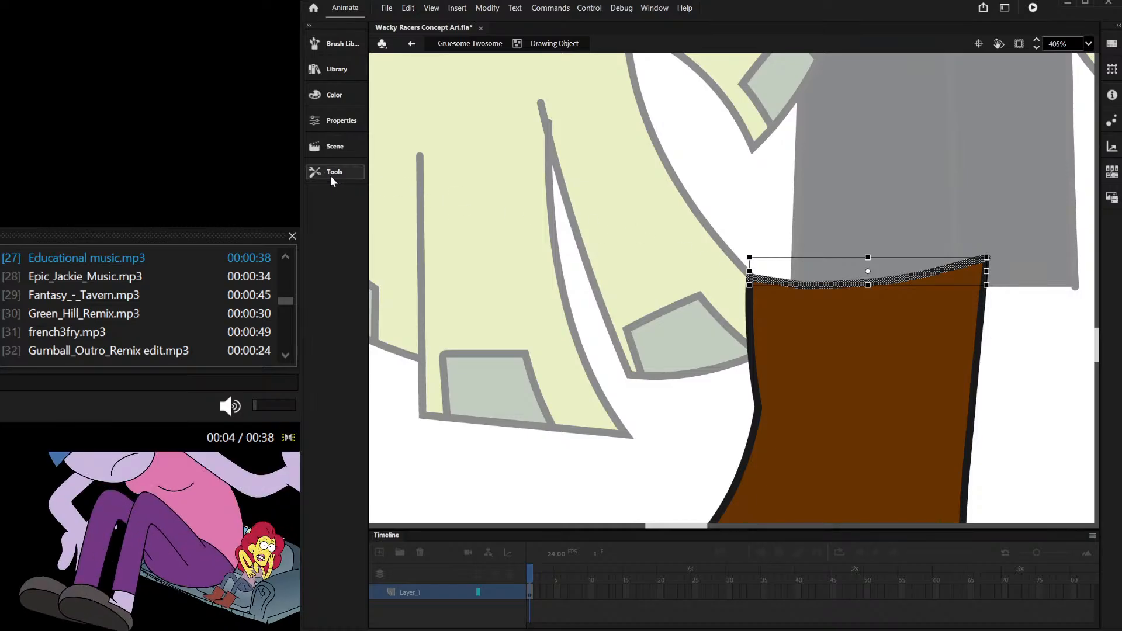
key(Escape)
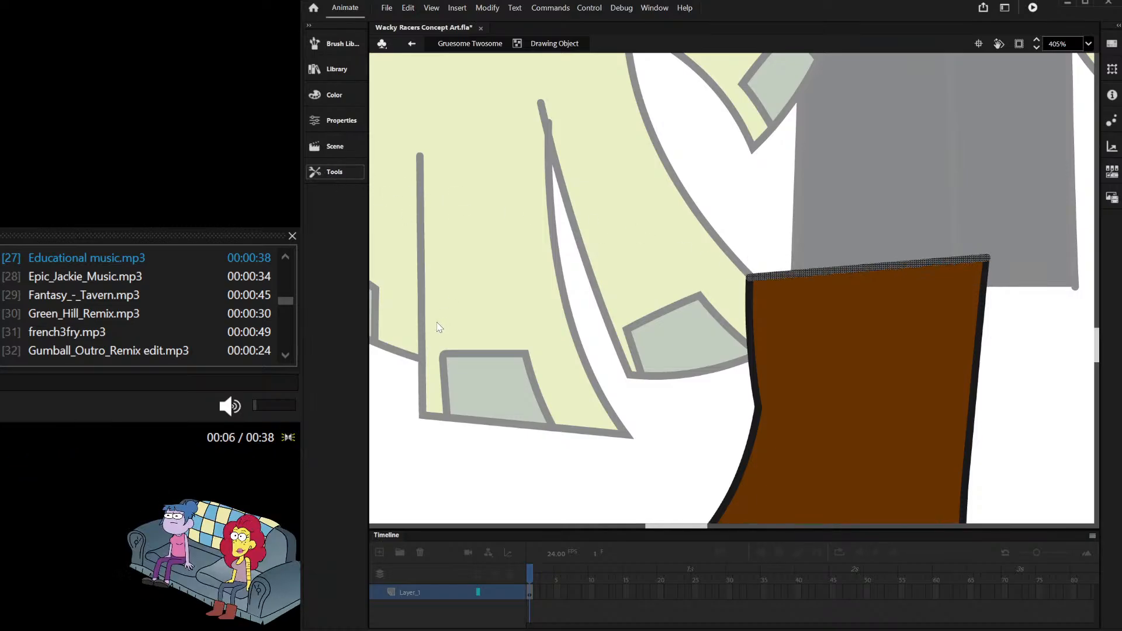
drag(749, 276, 752, 269)
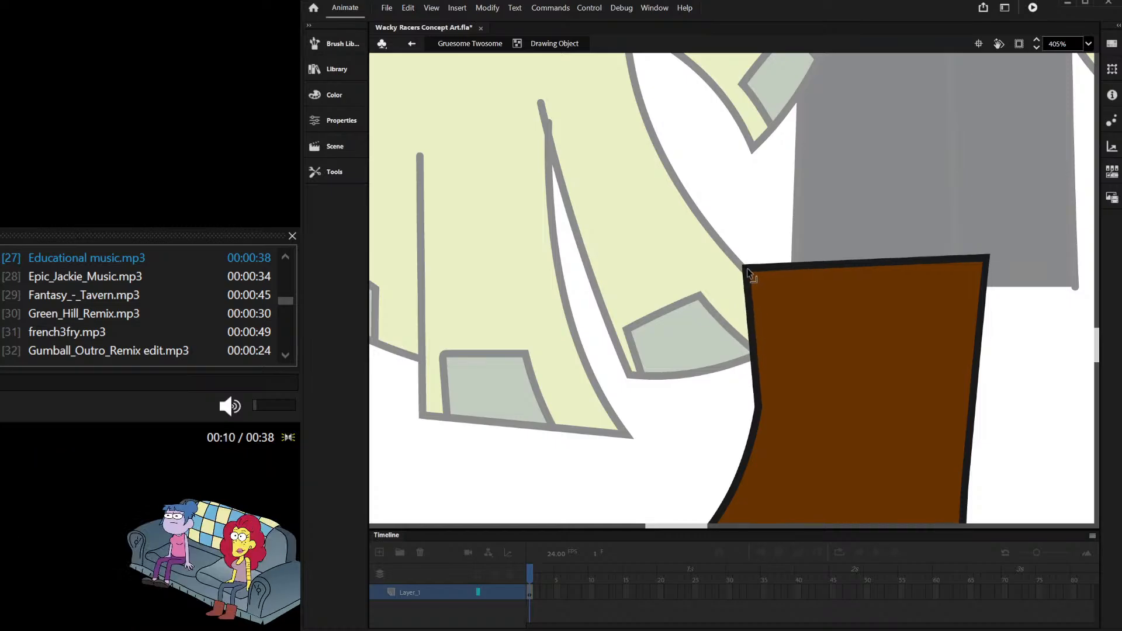
scroll(757, 351, down, 3)
scroll(758, 353, up, 2)
scroll(755, 338, down, 2)
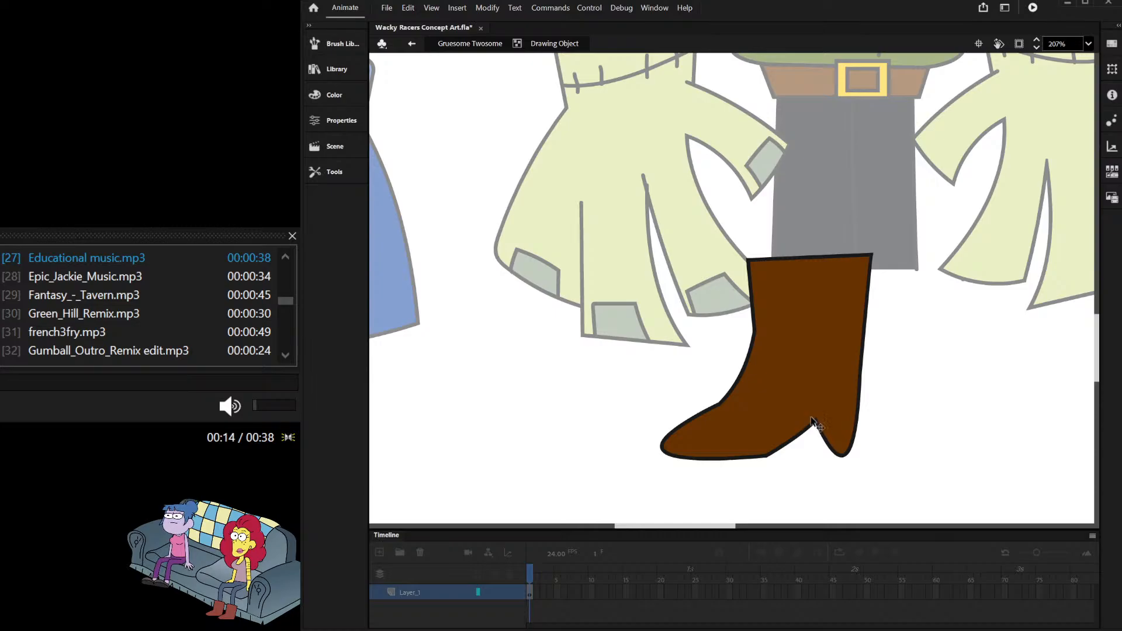
Step: Pull in the boot's back edge above the heel and shorten the heel tip, then leave the drawing object
scroll(813, 419, up, 3)
scroll(714, 414, down, 1)
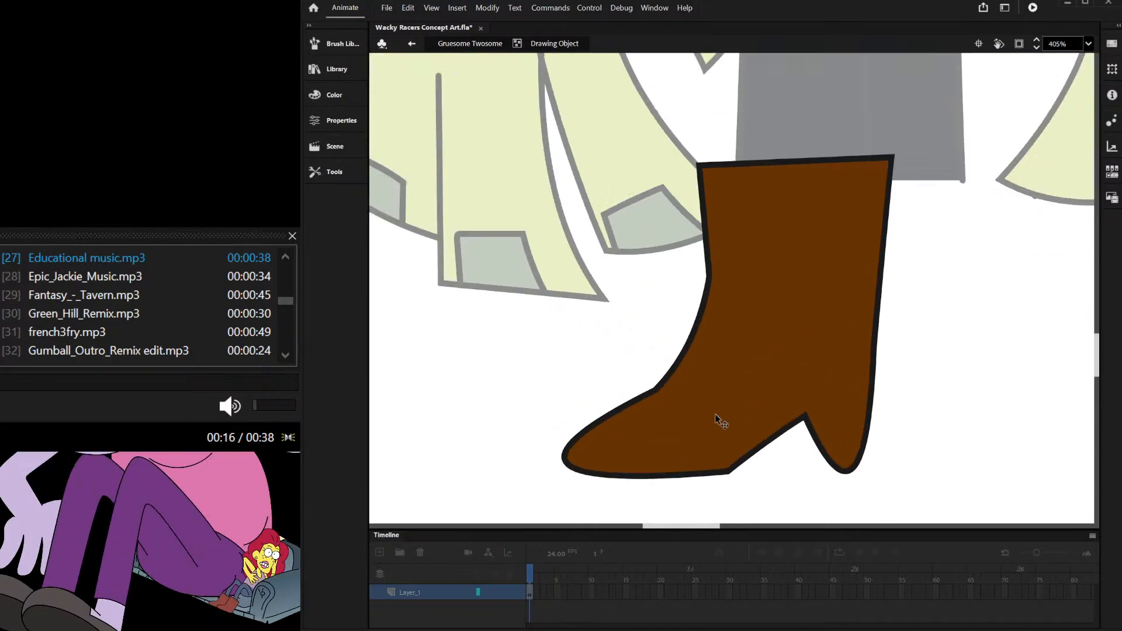
scroll(714, 414, down, 3)
double_click(825, 370)
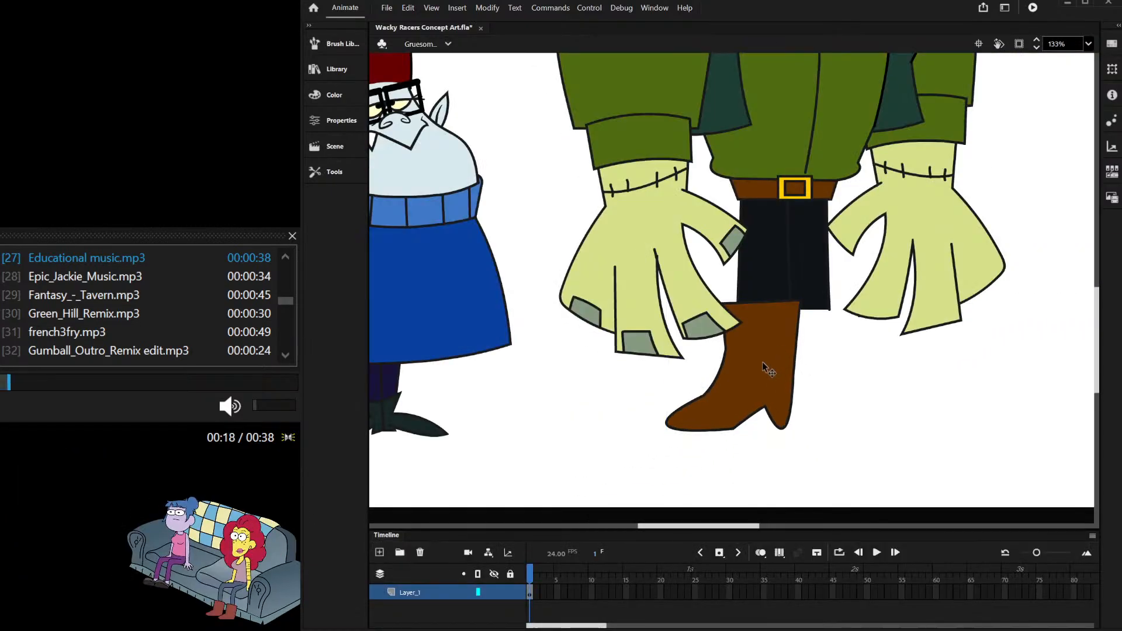
scroll(793, 391, up, 2)
double_click(787, 381)
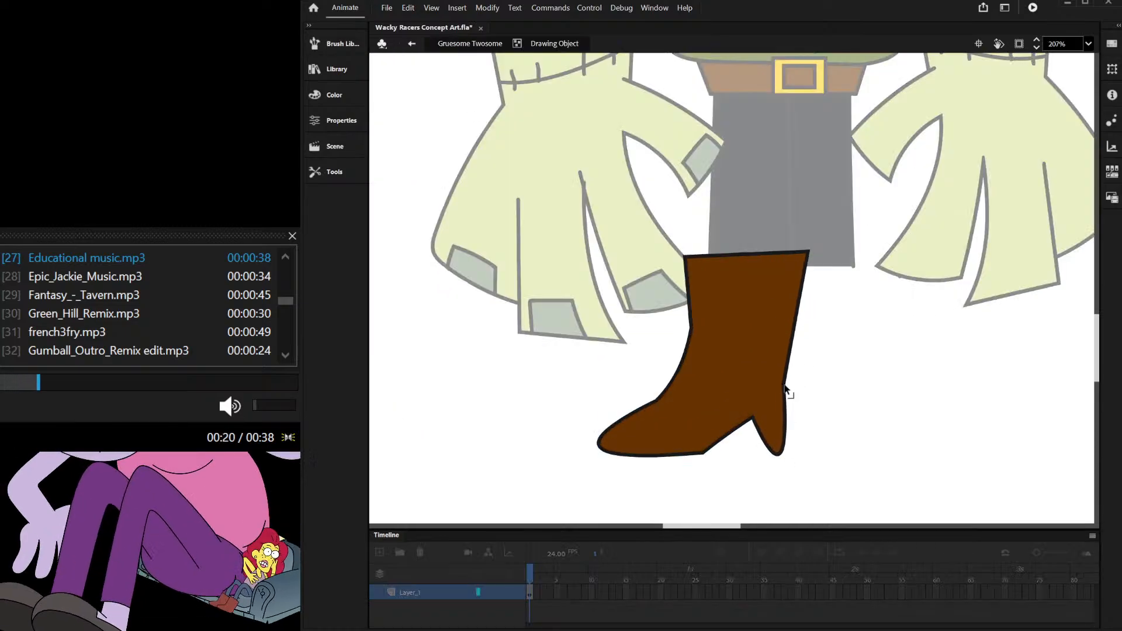
drag(784, 385, 781, 394)
drag(779, 457, 771, 448)
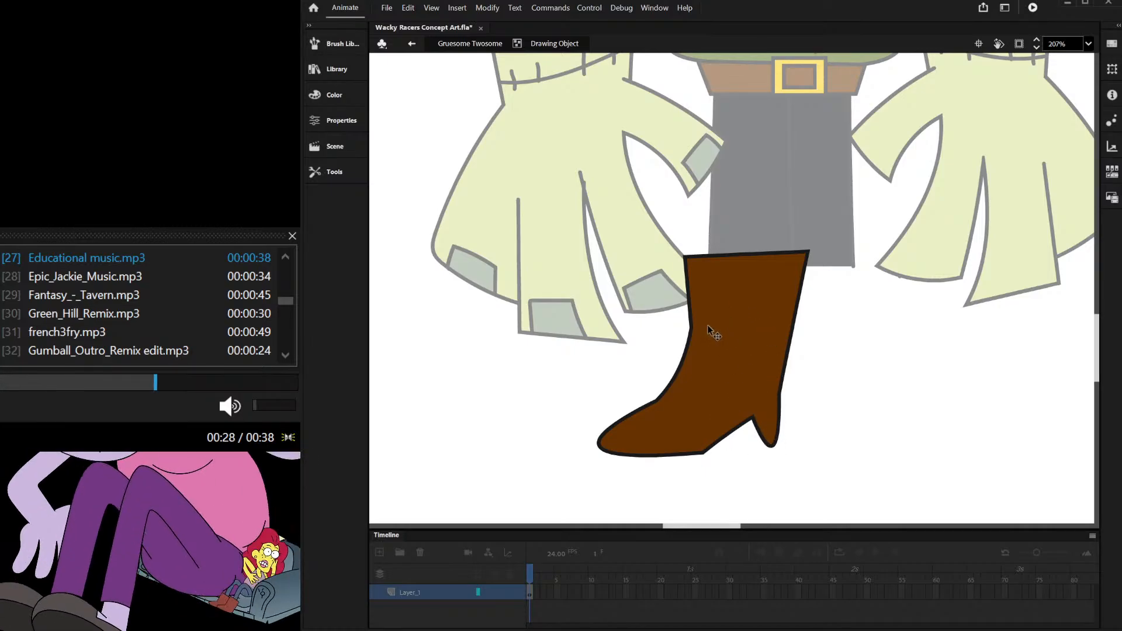
double_click(841, 369)
click(840, 356)
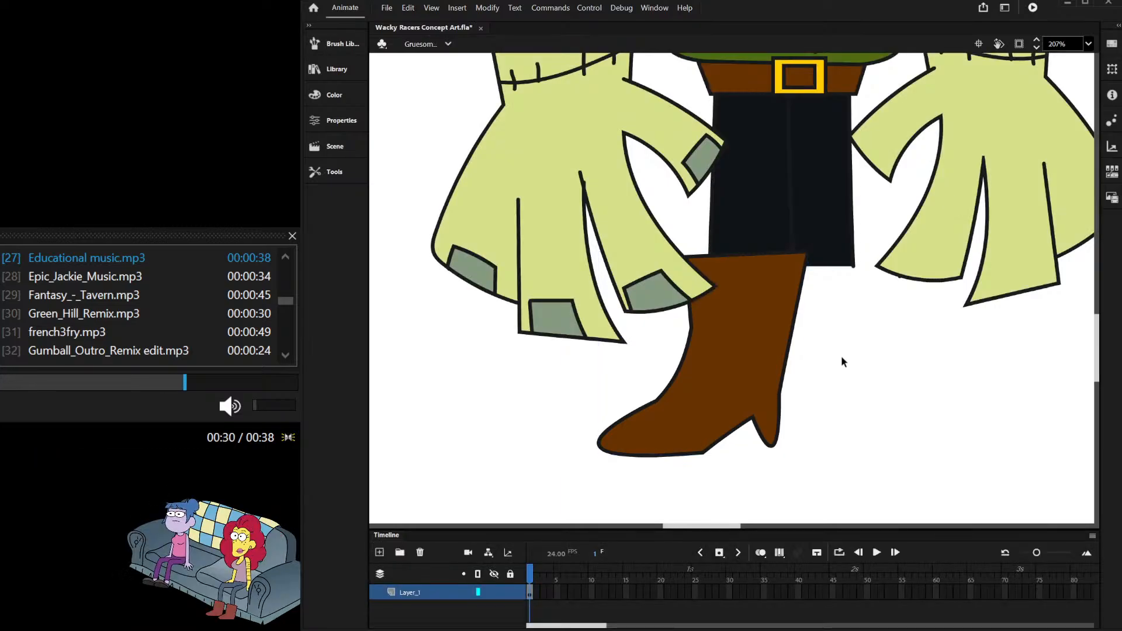
scroll(784, 268, down, 5)
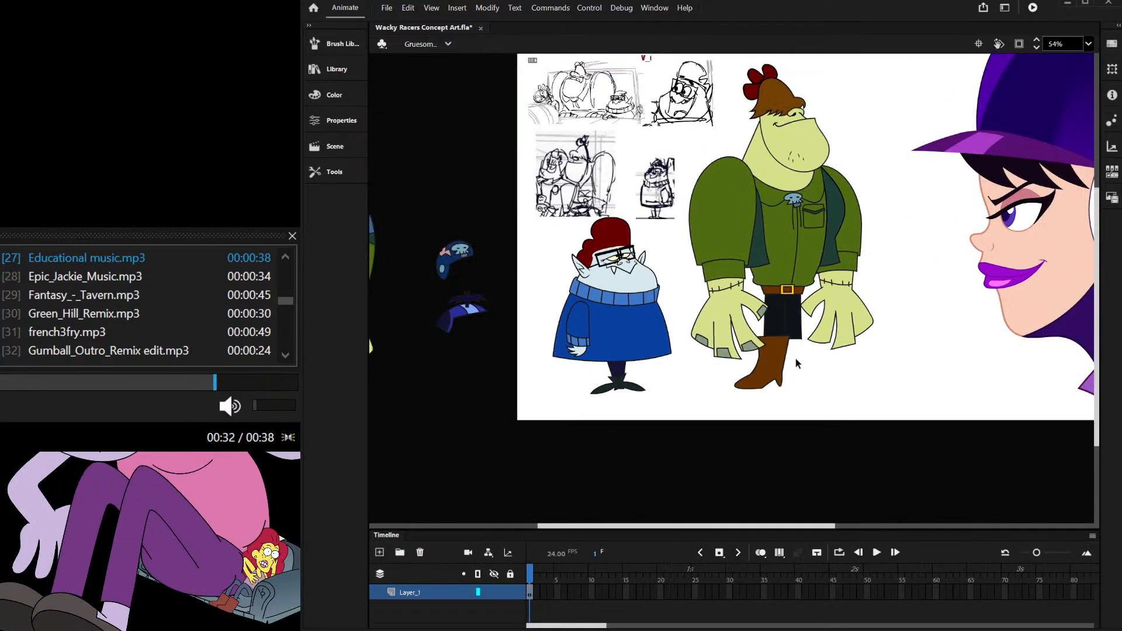
Step: Reopen the boot's drawing object and reshape the pointed toe into a tall rounded toe cap with a lowered front sole corner
scroll(727, 394, up, 6)
double_click(723, 394)
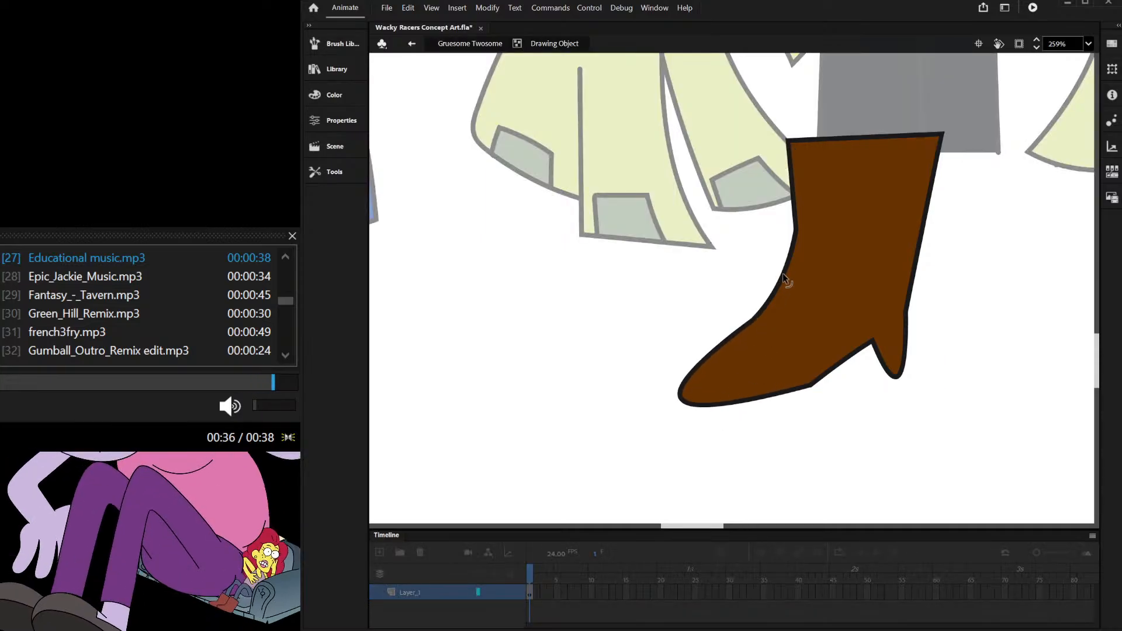
drag(719, 350, 718, 403)
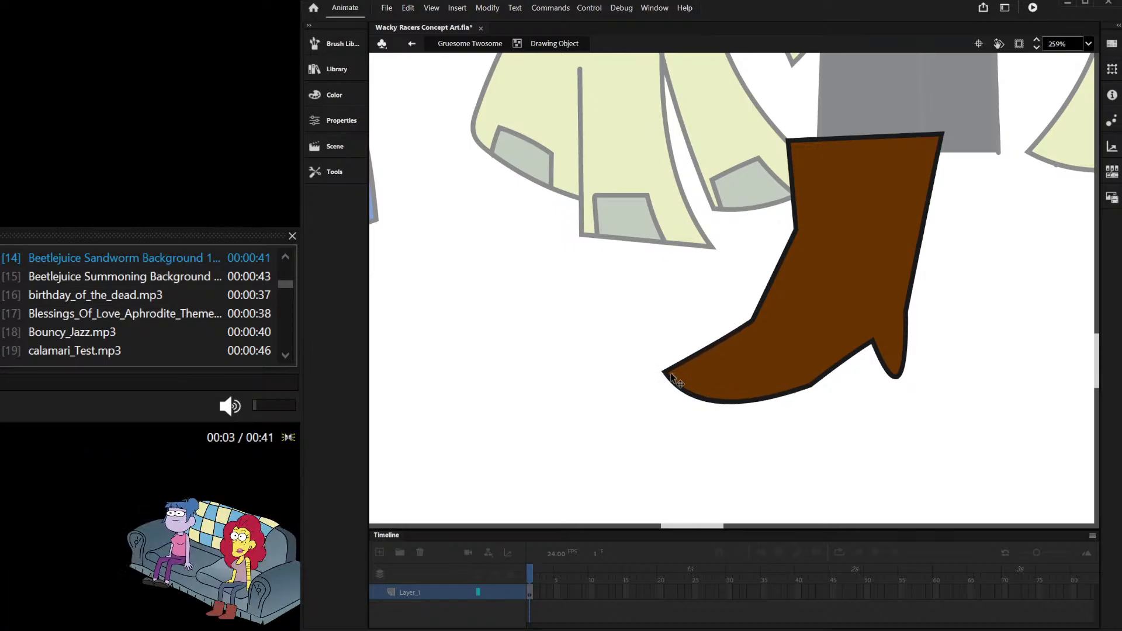
drag(668, 374, 665, 318)
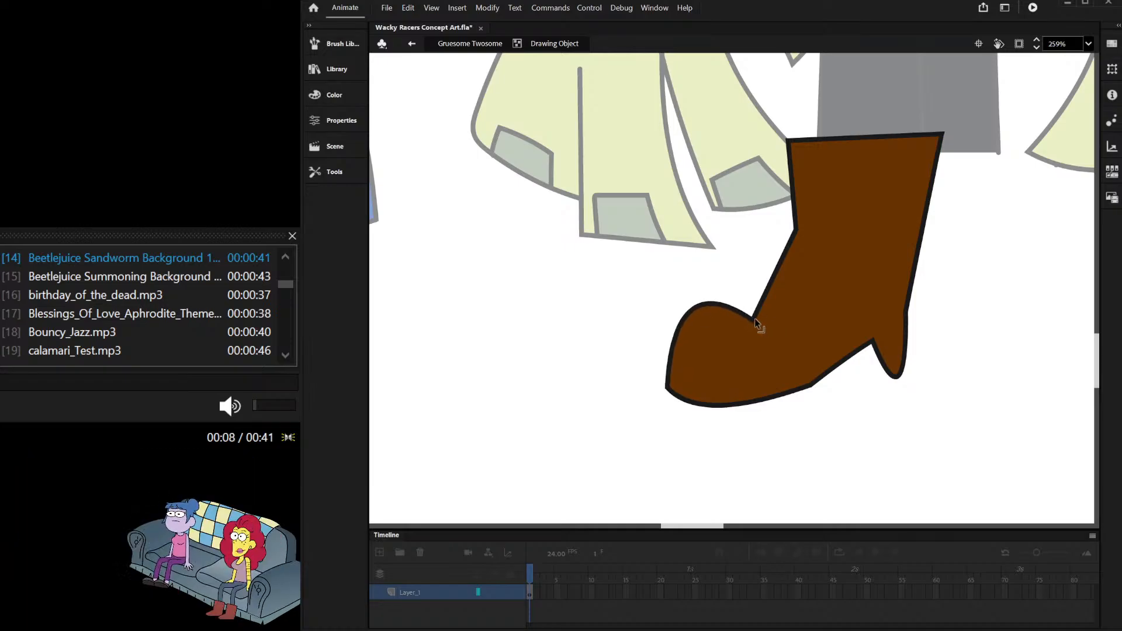
drag(754, 320, 767, 301)
drag(727, 405, 754, 403)
drag(671, 393, 669, 400)
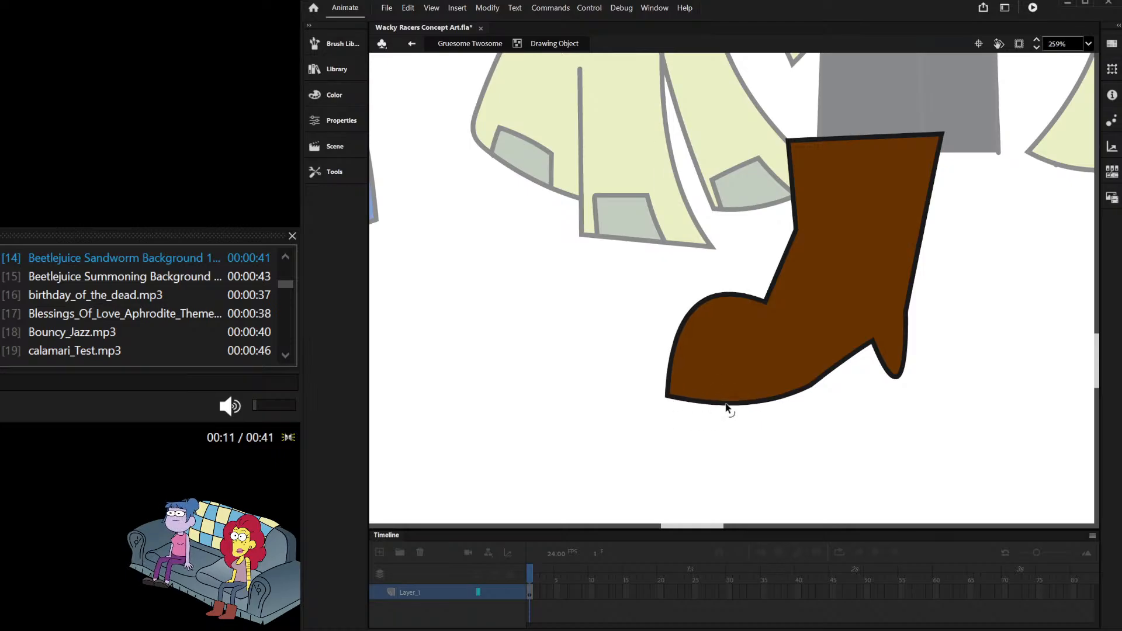
drag(806, 392, 814, 396)
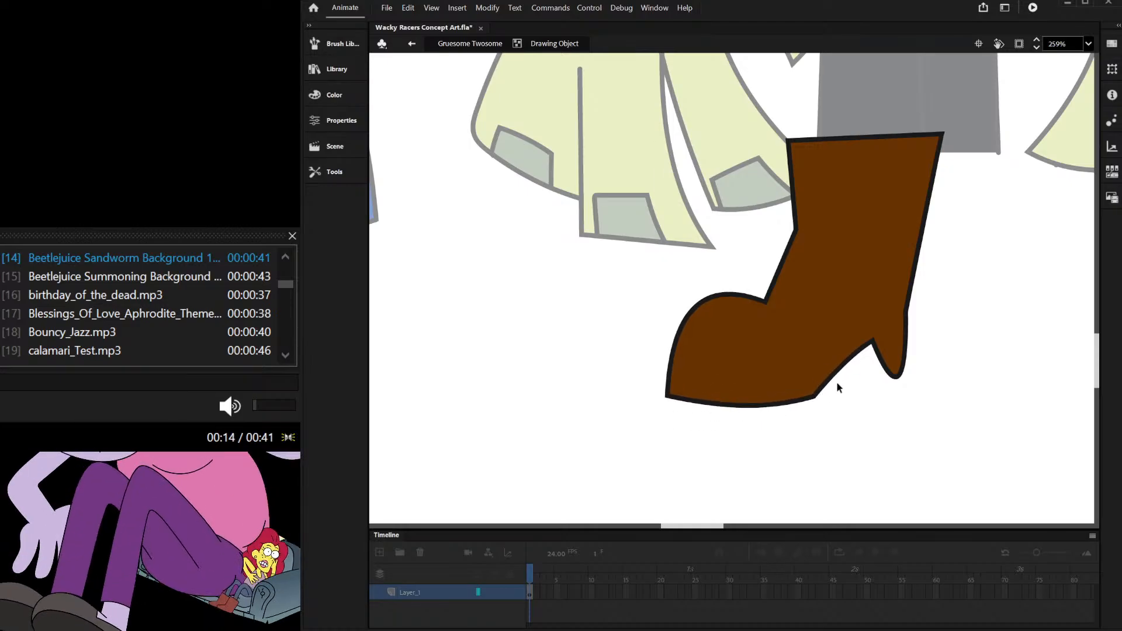
Step: Thicken the heel by bulging its front edge and moving the arch notch down toward the toe
scroll(840, 371, up, 1)
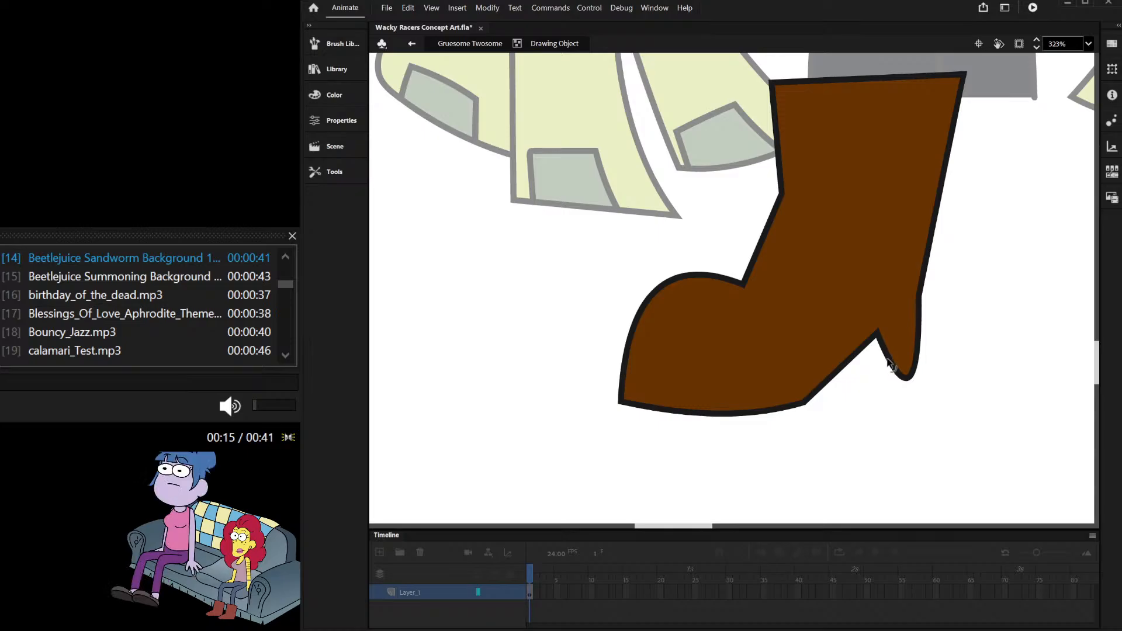
drag(889, 361, 886, 380)
drag(878, 333, 867, 348)
drag(737, 413, 762, 396)
scroll(749, 414, down, 5)
scroll(795, 398, up, 5)
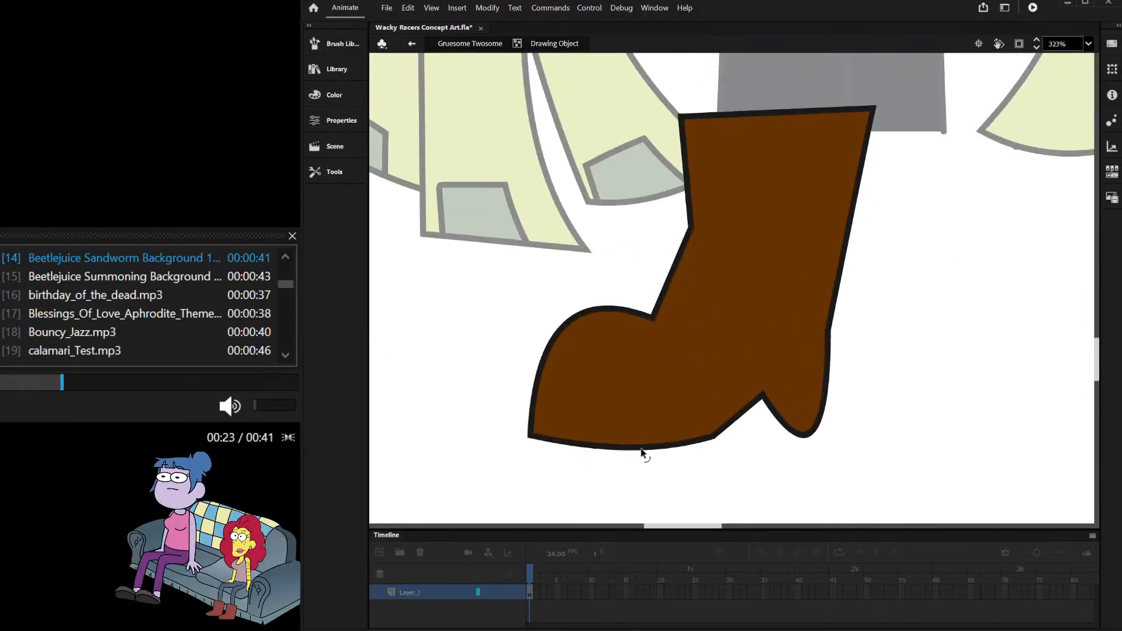
scroll(722, 394, down, 5)
scroll(748, 379, up, 5)
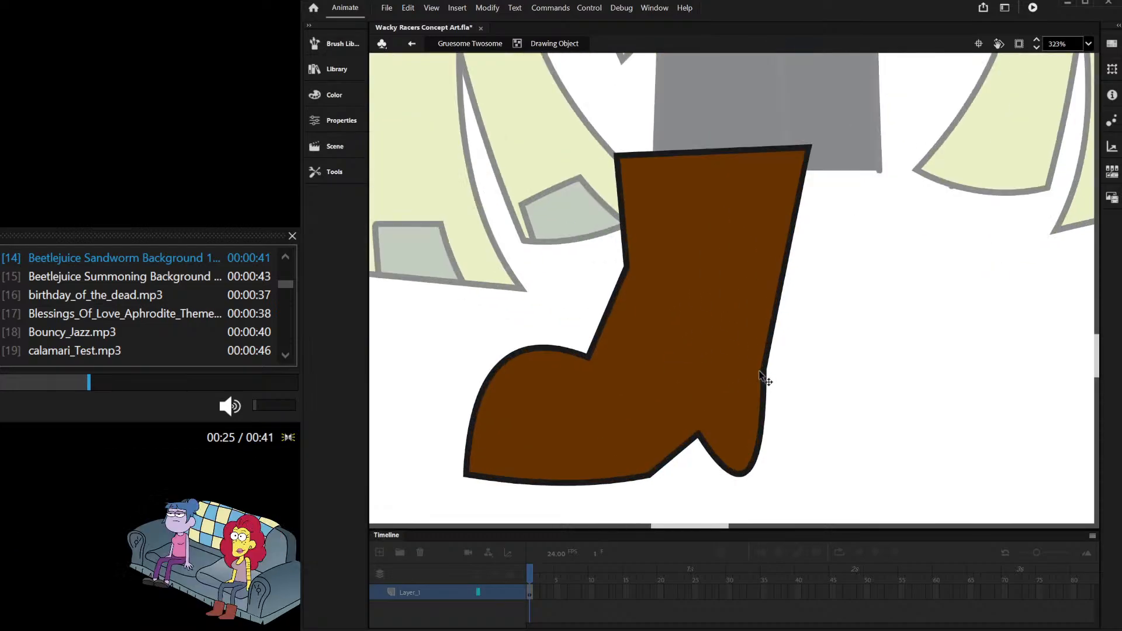
Step: Lower the corner on the shaft's front edge toward the instep and adjust the arch notch beside the heel
drag(624, 267, 670, 350)
scroll(757, 324, down, 4)
scroll(680, 323, up, 3)
drag(581, 359, 575, 351)
mouse_move(752, 412)
mouse_down()
mouse_move(772, 401)
mouse_move(774, 434)
mouse_move(795, 432)
mouse_move(767, 419)
mouse_up()
key(ctrl+z)
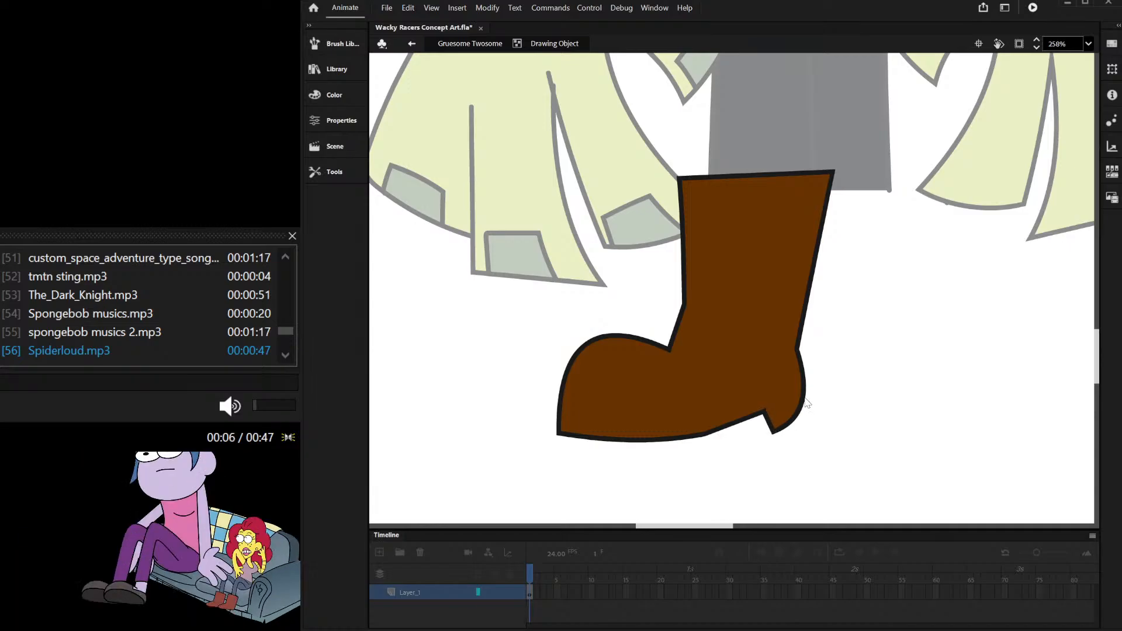
Step: Square the heel into a short block and smooth the boot's back edge into one line from the shaft
drag(806, 403, 798, 450)
scroll(786, 411, down, 5)
scroll(760, 431, up, 7)
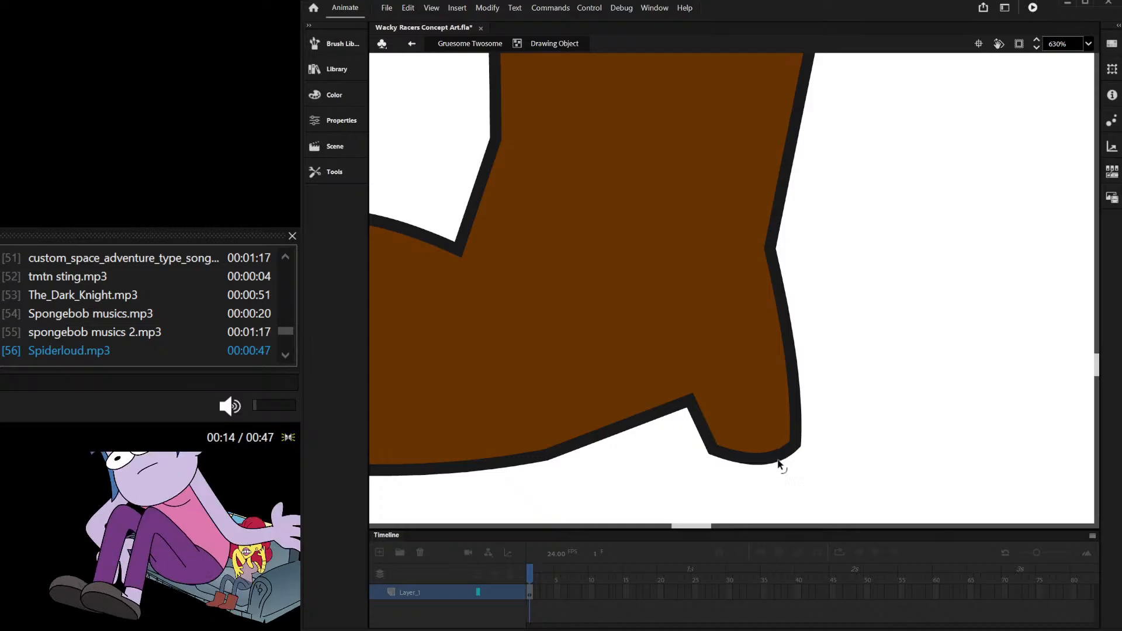
mouse_move(781, 462)
mouse_down()
mouse_move(738, 452)
mouse_move(782, 444)
mouse_up()
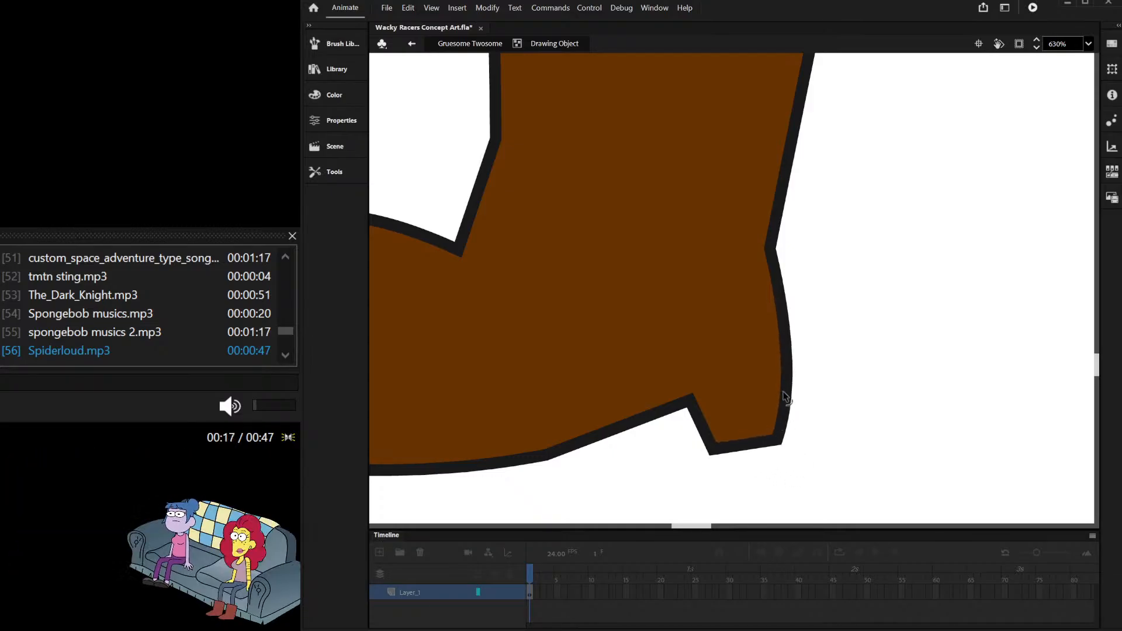
drag(787, 387, 774, 376)
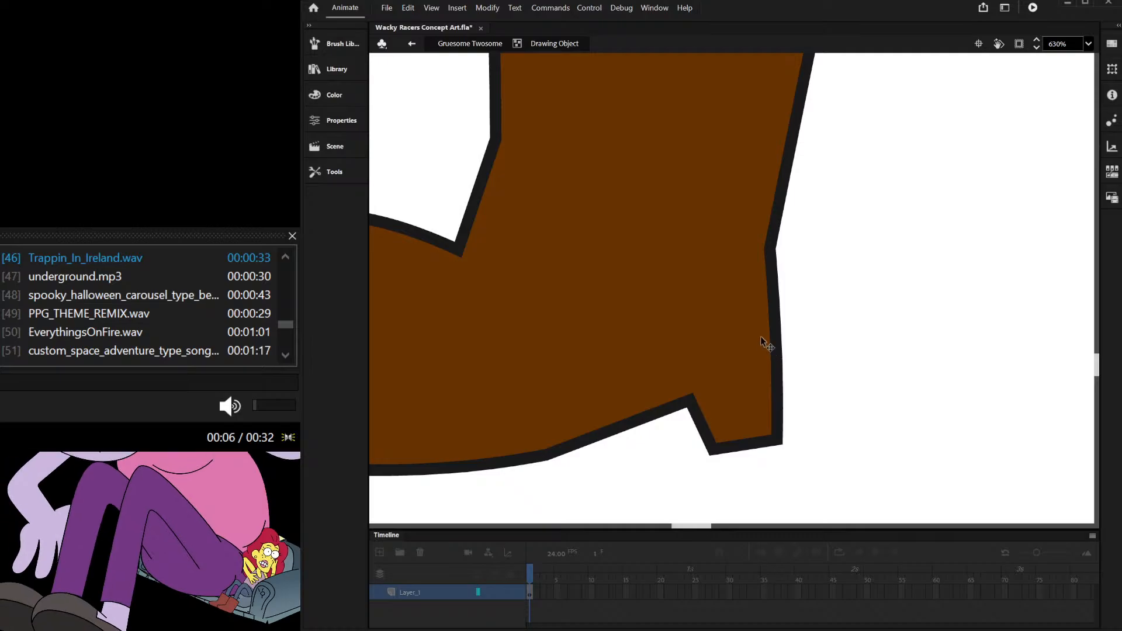
scroll(760, 336, down, 3)
scroll(783, 318, up, 3)
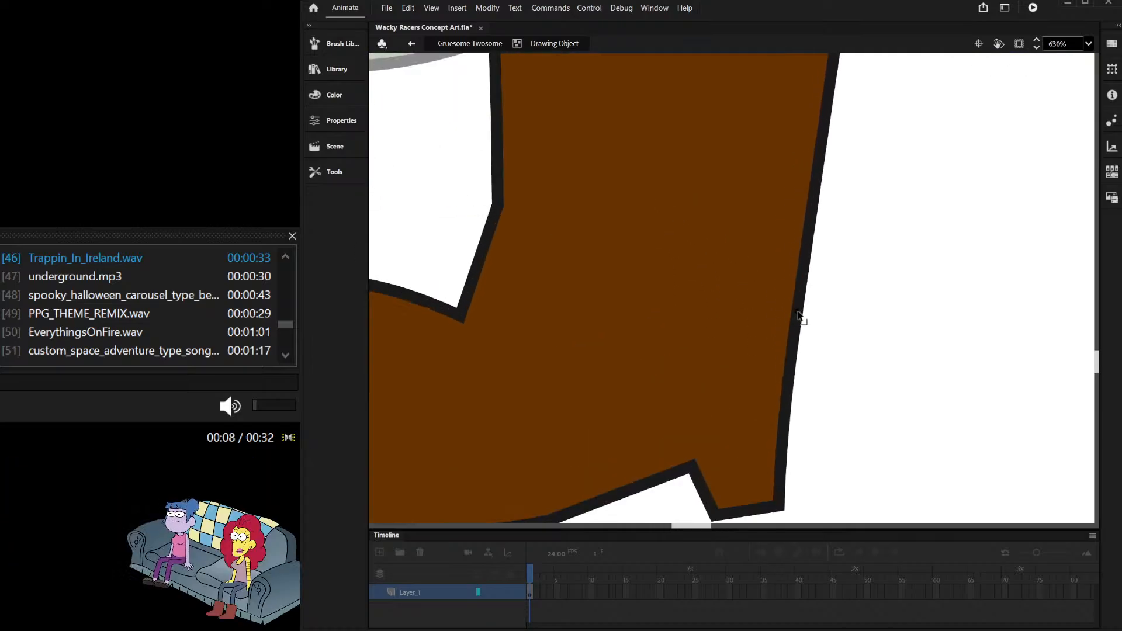
scroll(794, 344, down, 1)
scroll(794, 344, down, 3)
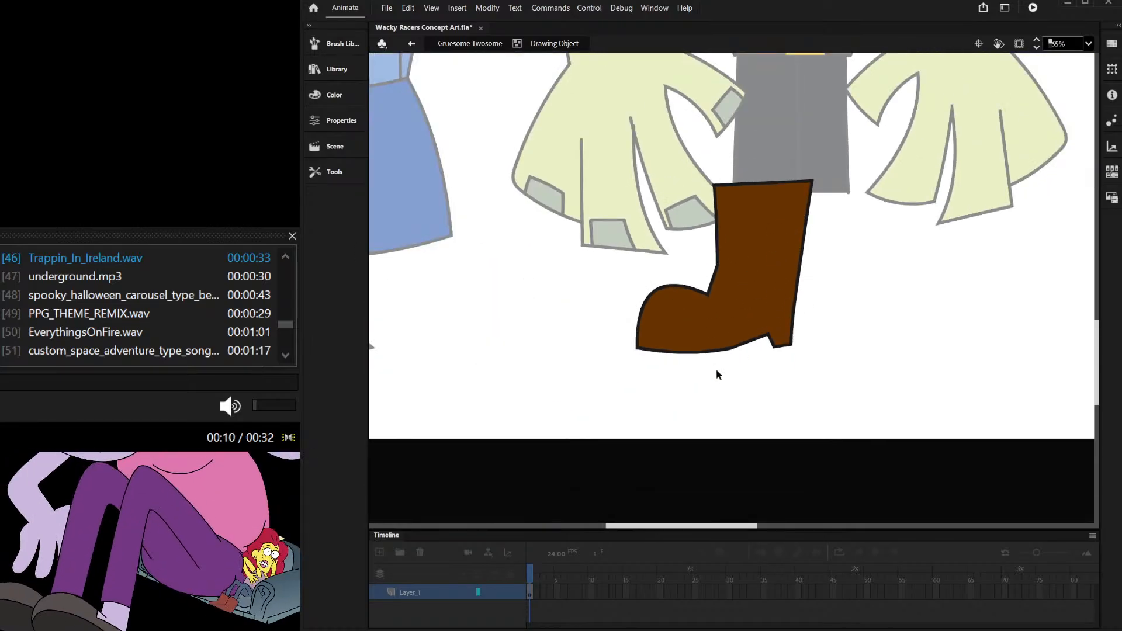
Step: Flatten the sole back to the heel notch and straighten the shaft's front edge down to the instep
scroll(672, 344, up, 1)
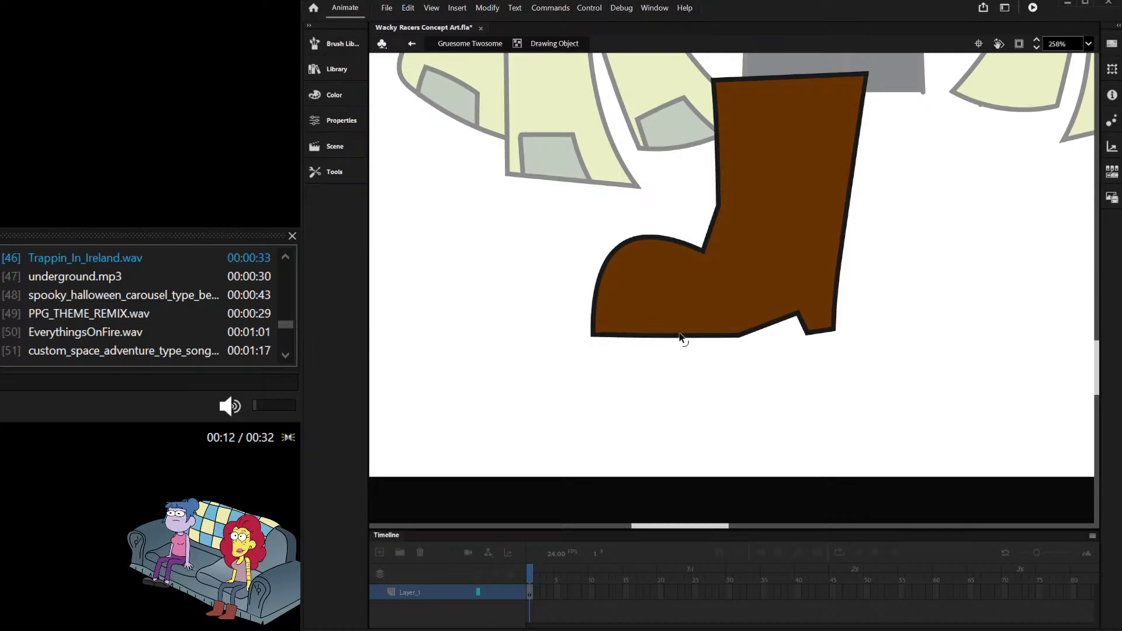
scroll(774, 354, down, 3)
scroll(774, 351, up, 3)
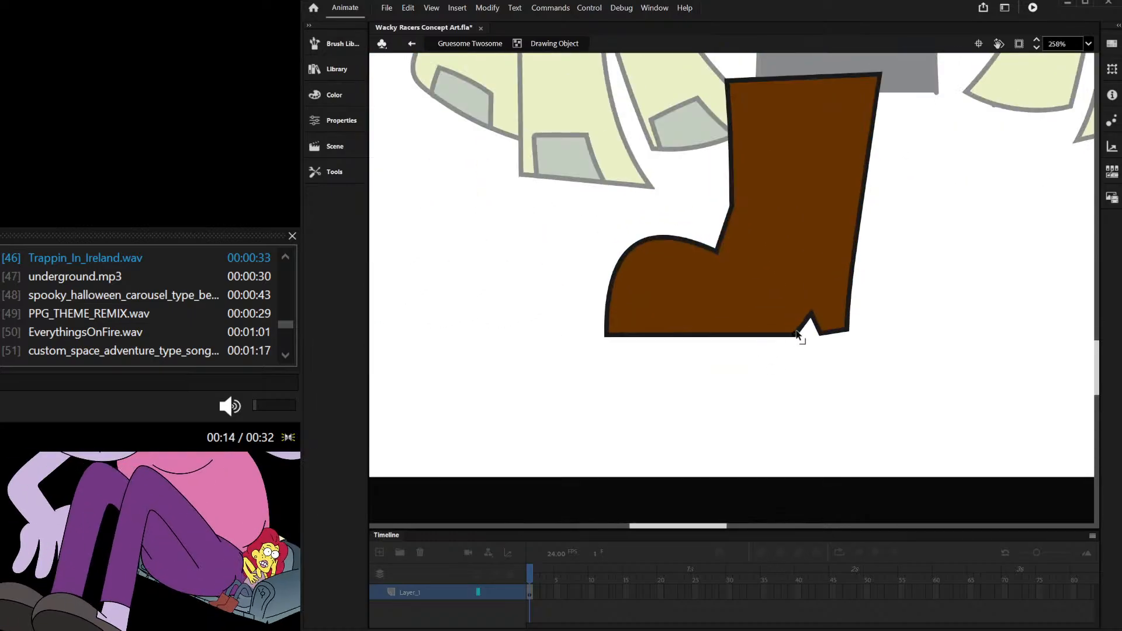
scroll(754, 357, down, 2)
scroll(743, 359, up, 2)
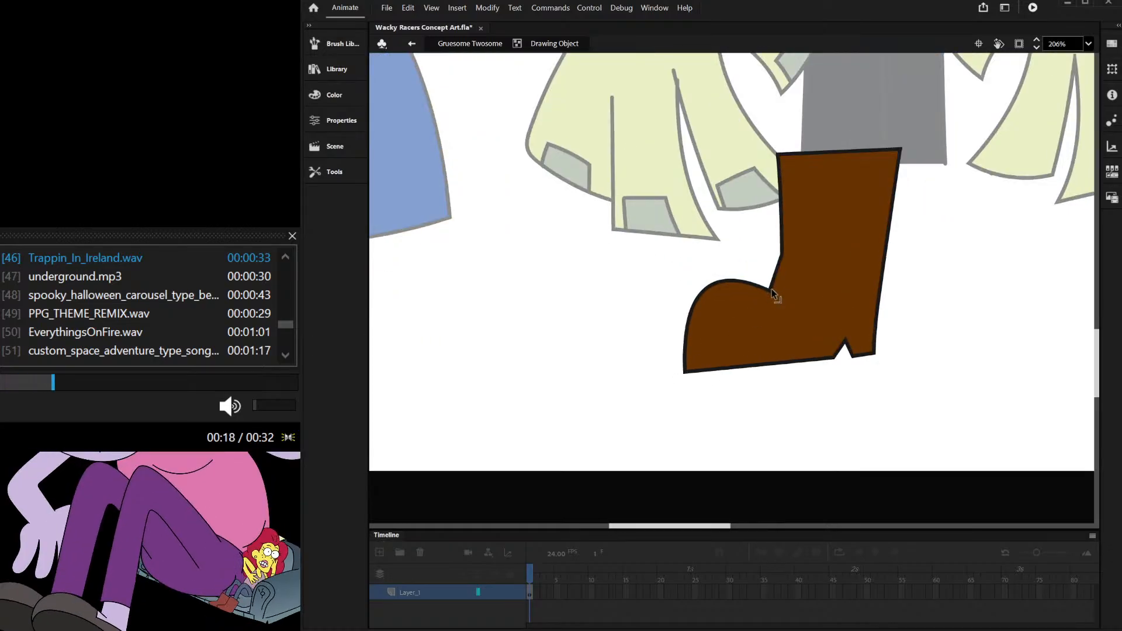
drag(773, 294, 783, 288)
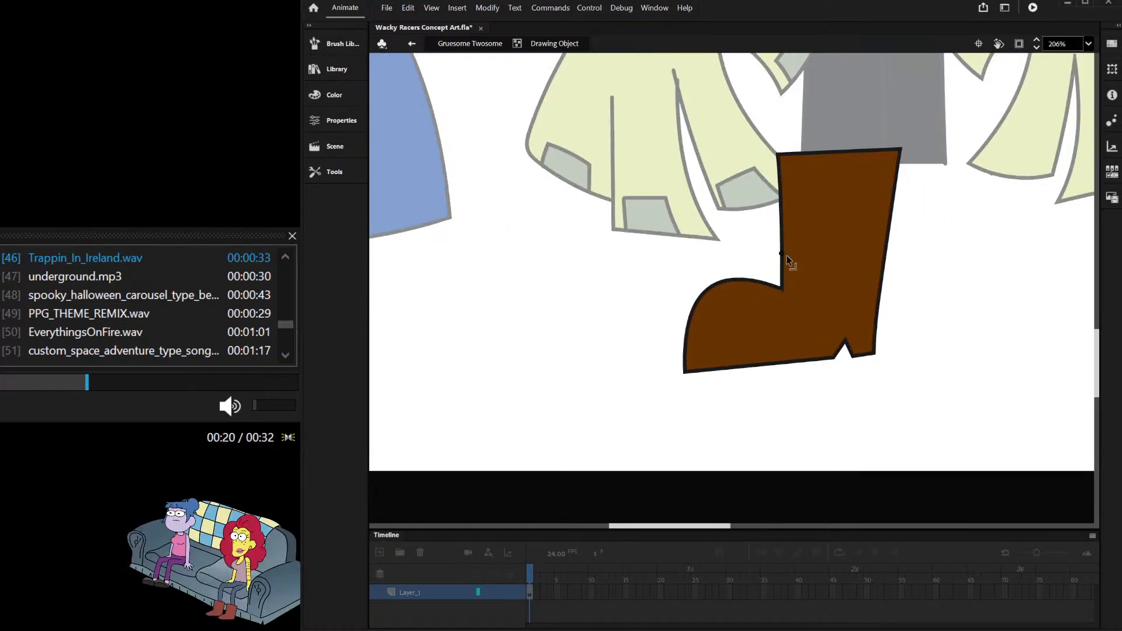
scroll(788, 260, down, 2)
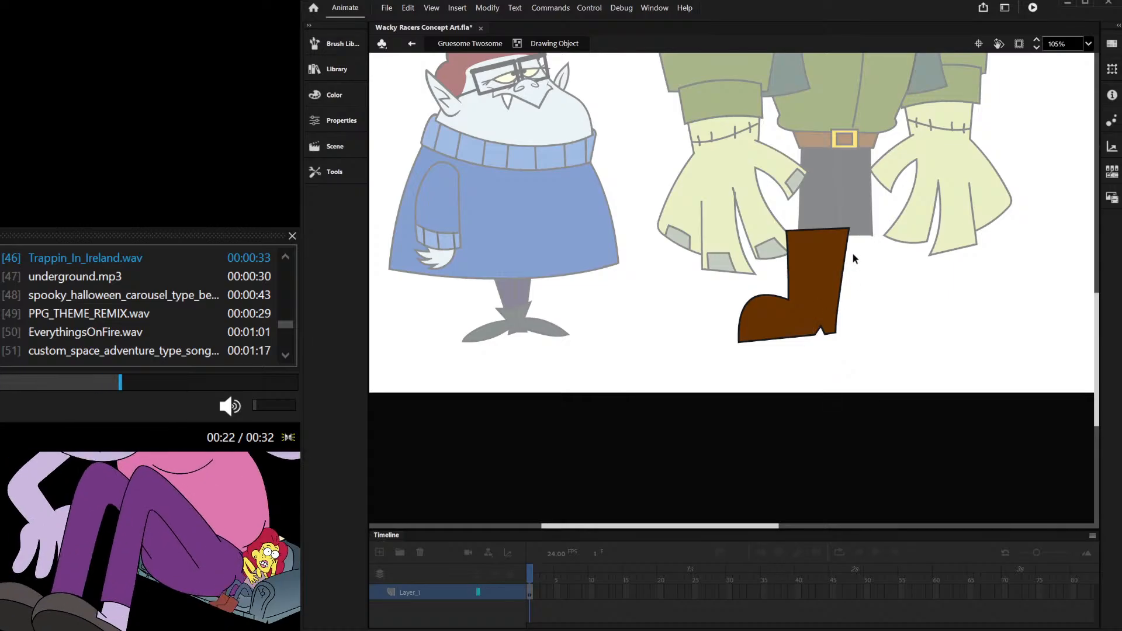
drag(849, 228, 840, 245)
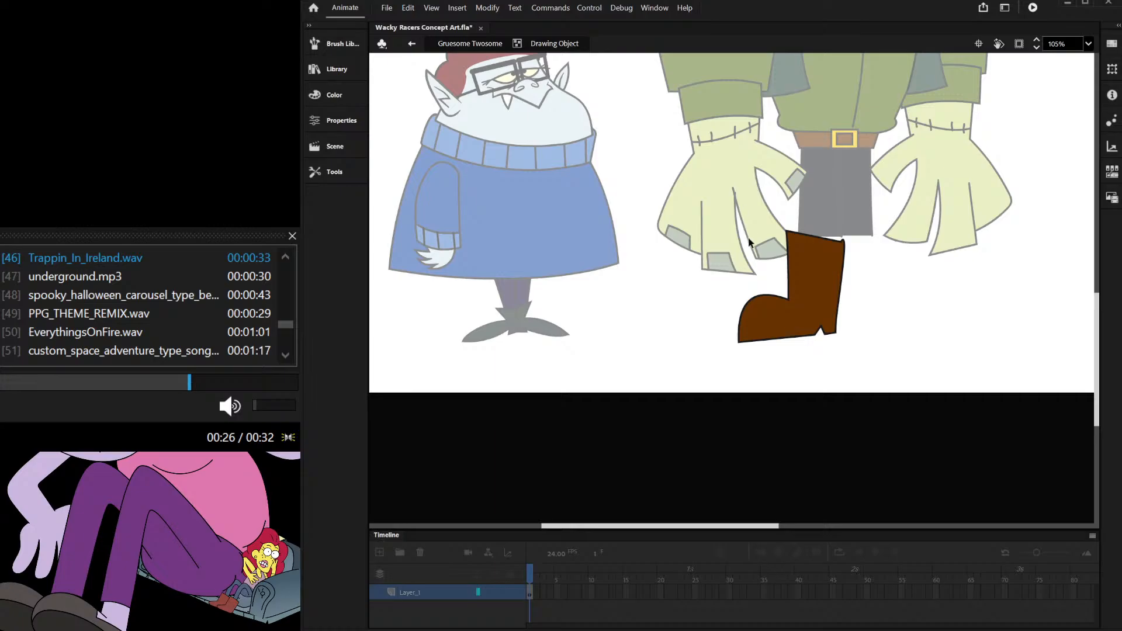
scroll(839, 241, up, 2)
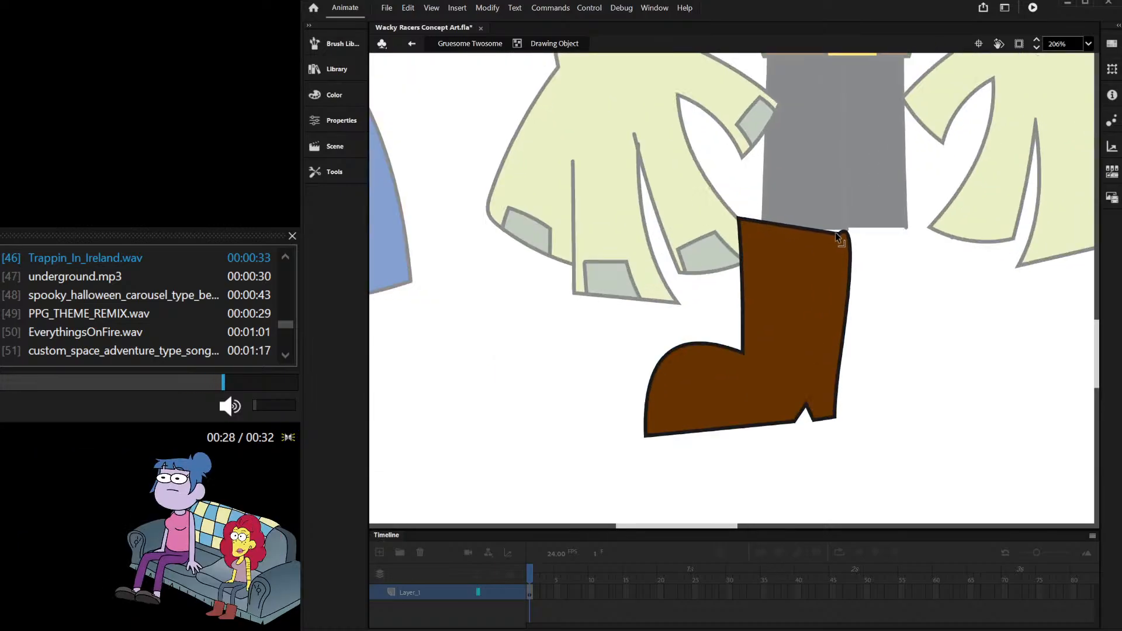
drag(836, 233, 846, 236)
key(ctrl+z)
key(ctrl+z)
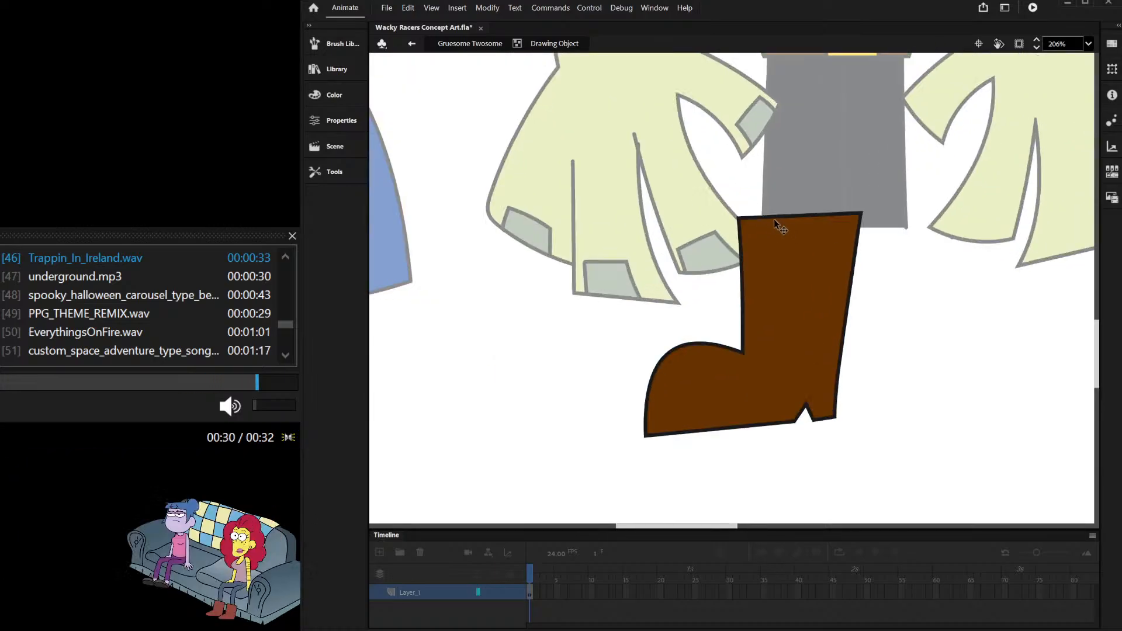
Step: Reshape the shaft's top into a tall rounded front peak and a narrow back peak with a V-shaped dip, and straighten the back edge
drag(773, 216, 754, 186)
drag(862, 214, 838, 268)
click(836, 334)
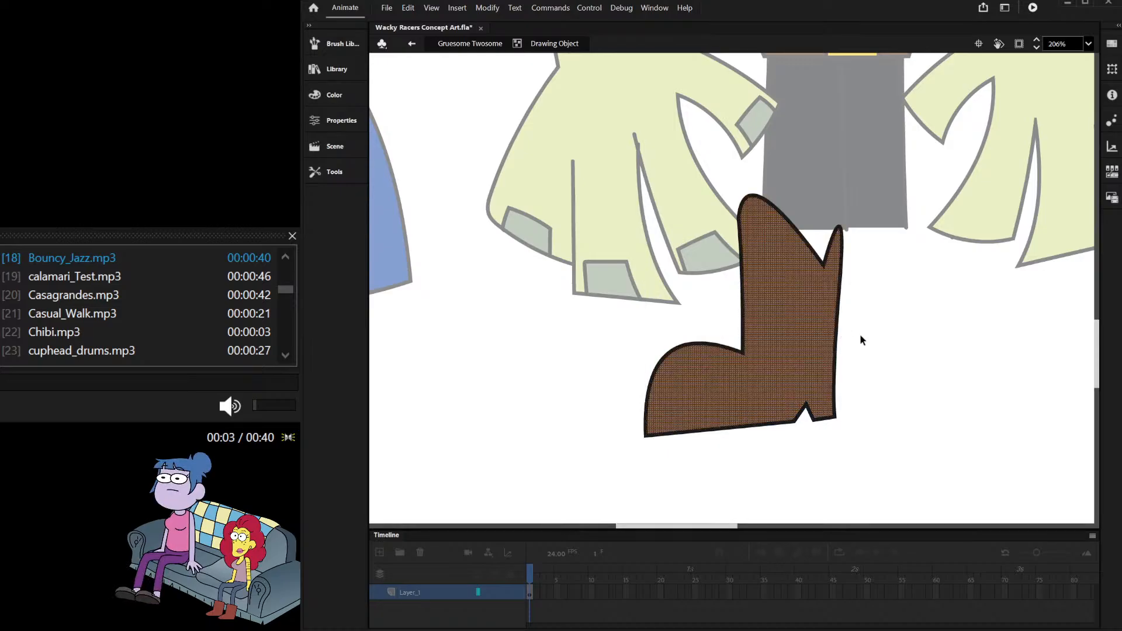
click(861, 334)
drag(839, 332, 840, 317)
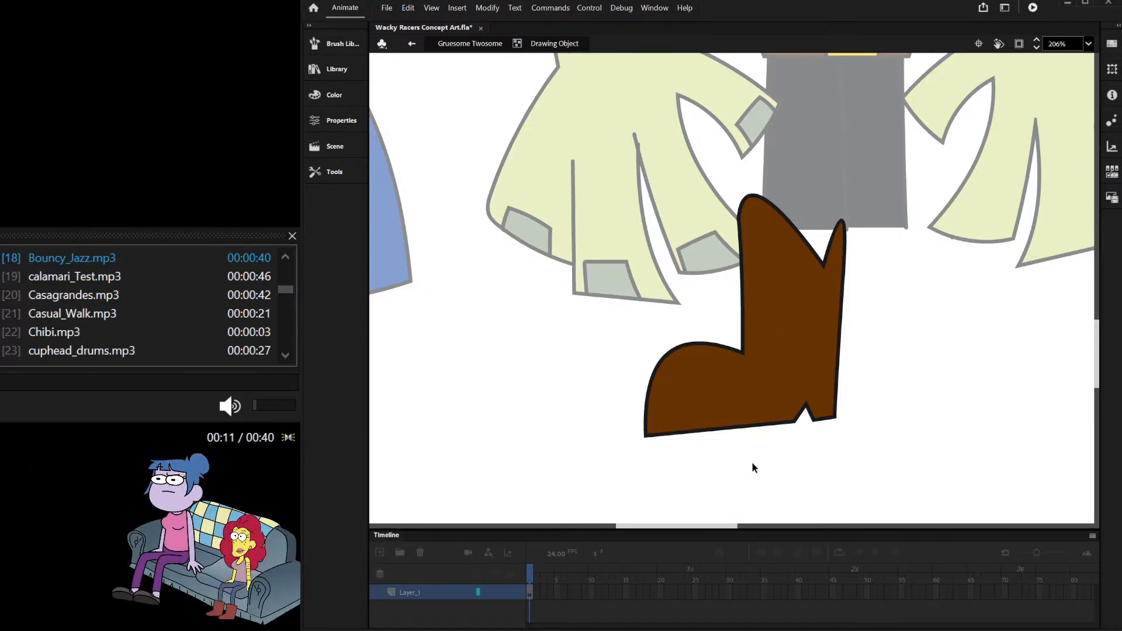
drag(746, 430, 760, 468)
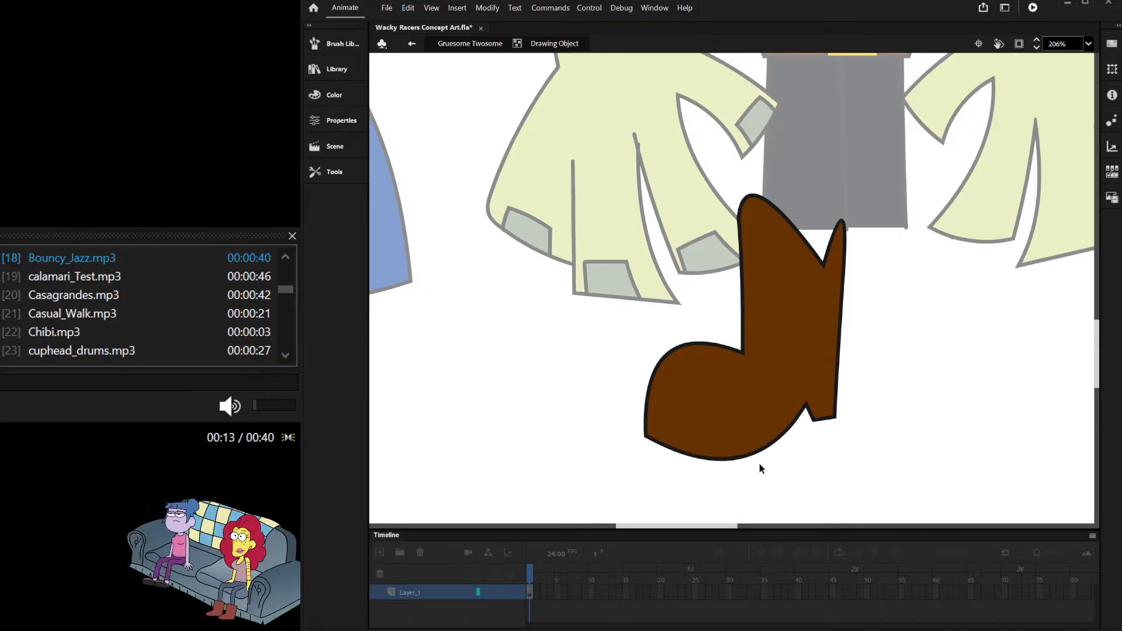
scroll(758, 461, down, 3)
key(ctrl+z)
Step: Leave the drawing object, cut and paste the boot in place, and move it up over the front trouser leg
double_click(830, 421)
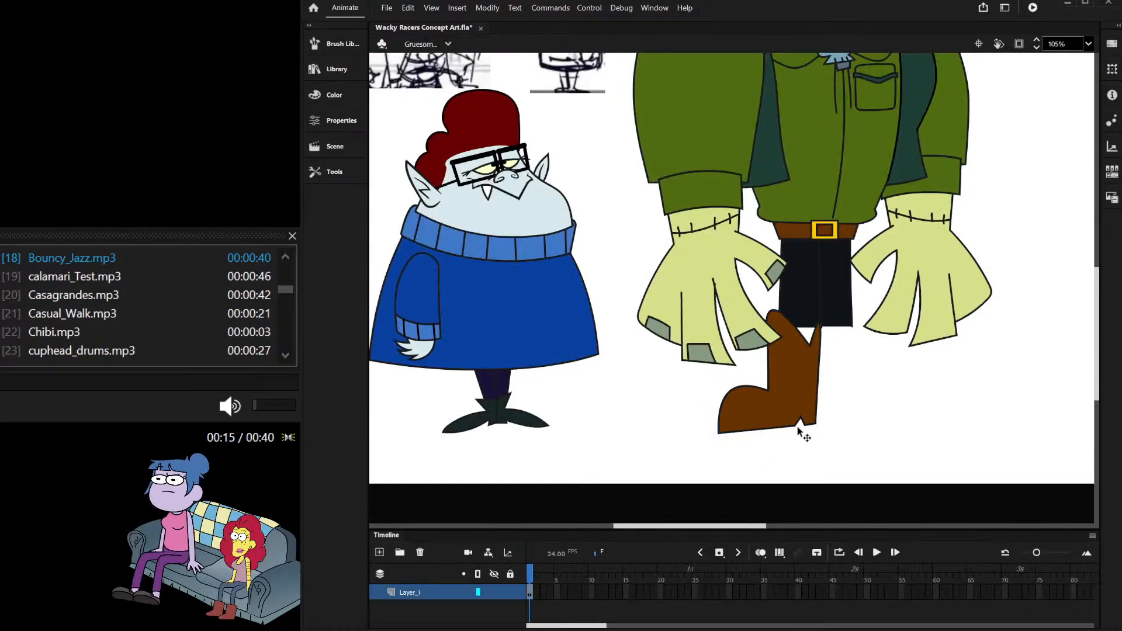
scroll(816, 423, down, 4)
scroll(815, 422, up, 3)
click(801, 417)
key(ctrl+x)
key(ctrl+shift+v)
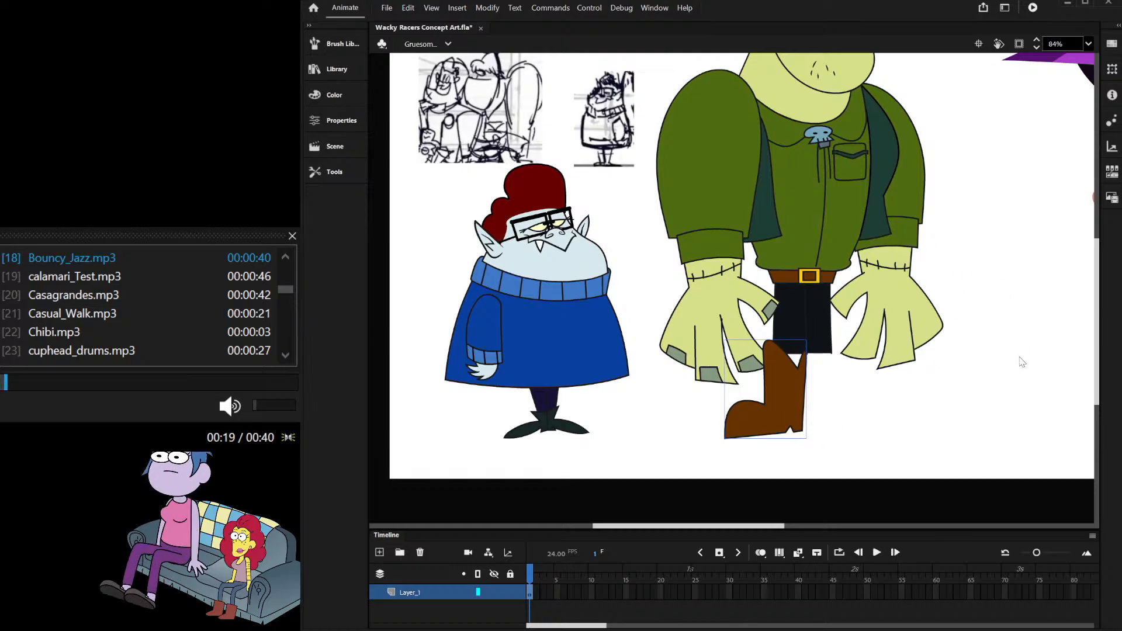
click(824, 401)
scroll(824, 402, up, 2)
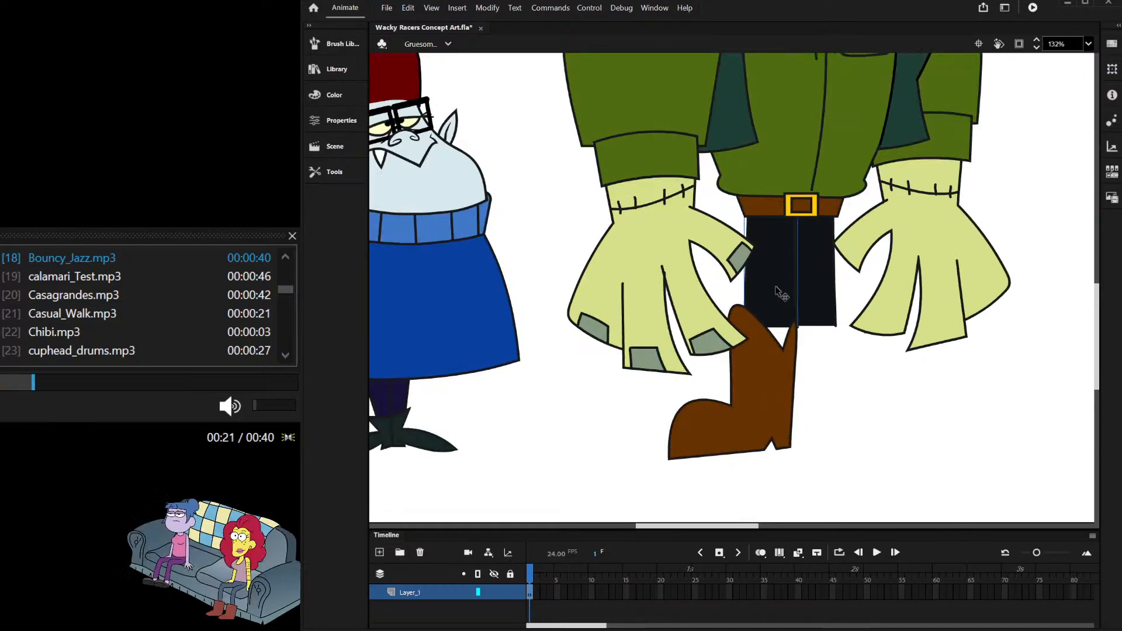
drag(774, 417, 781, 395)
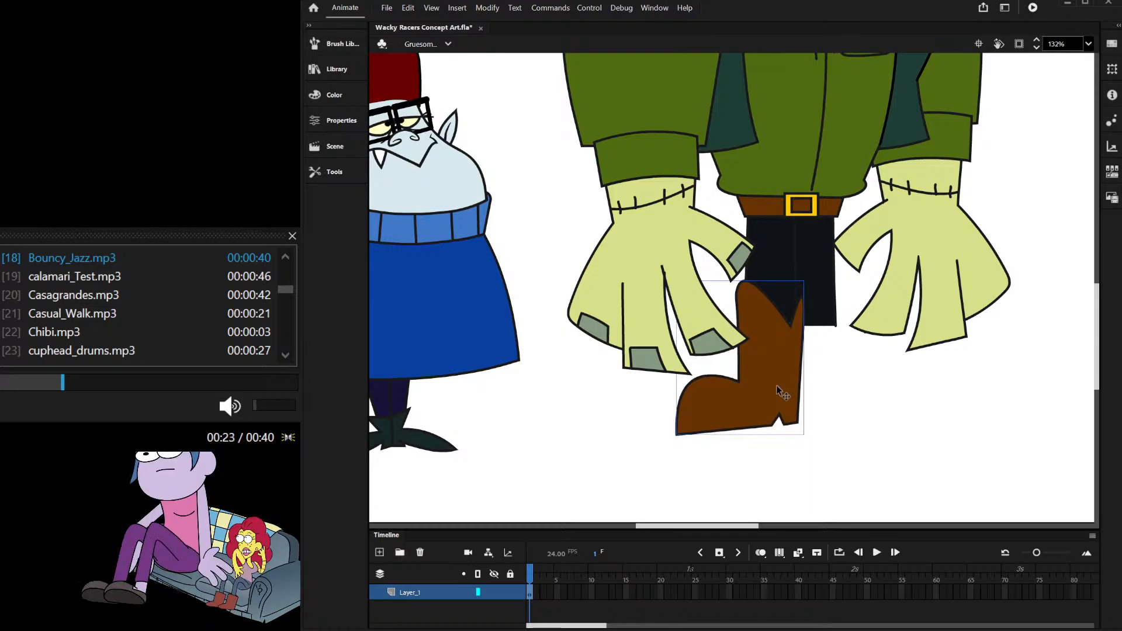
Step: Draw a line along the boot just above the sole, running from the toe to the back of the heel
scroll(810, 394, down, 3)
scroll(812, 380, up, 1)
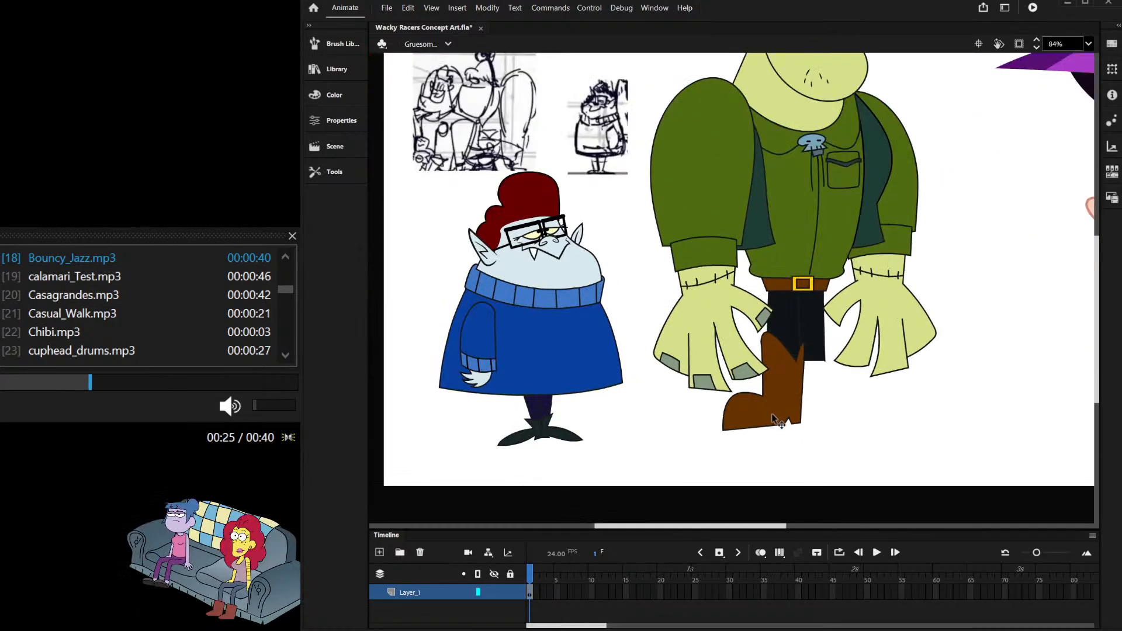
scroll(772, 414, up, 2)
scroll(784, 360, up, 1)
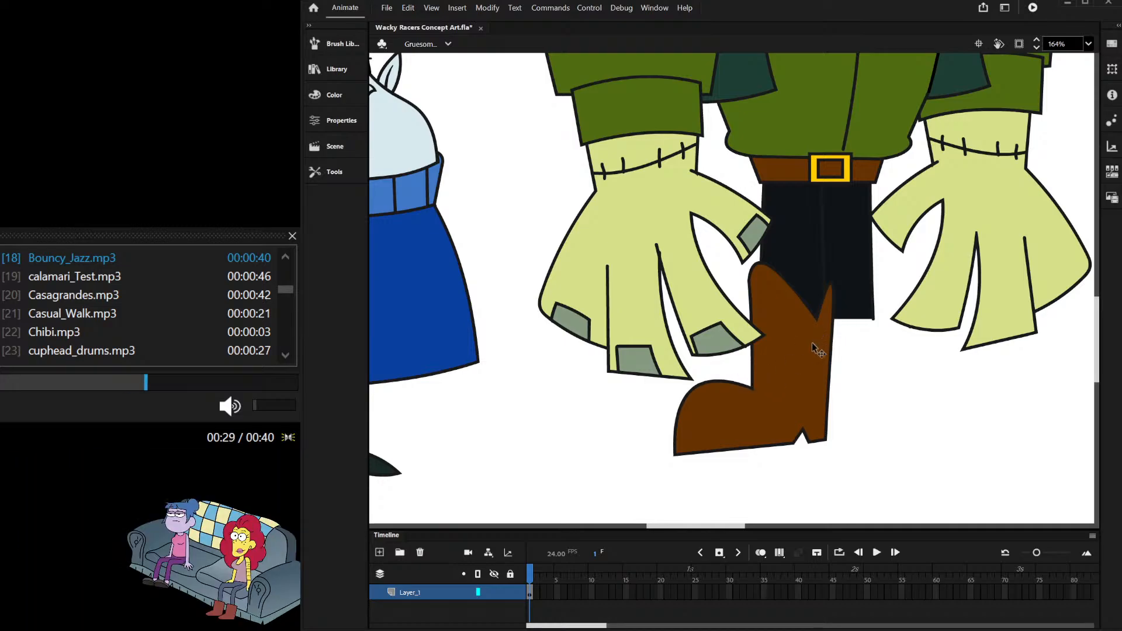
scroll(774, 415, up, 1)
scroll(770, 408, down, 6)
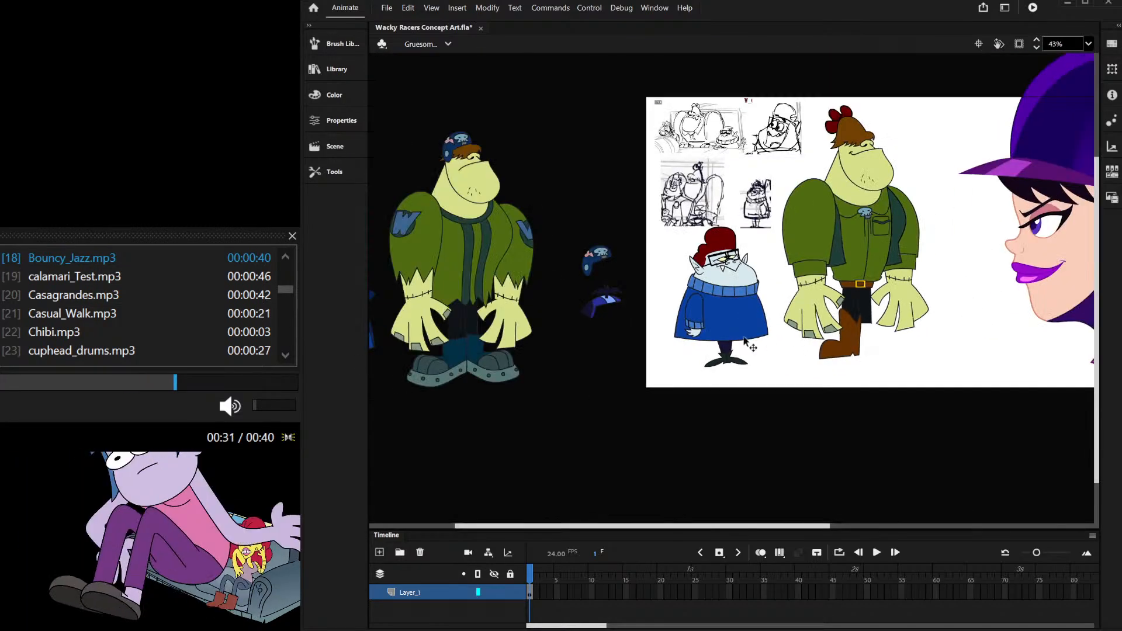
scroll(881, 331, up, 6)
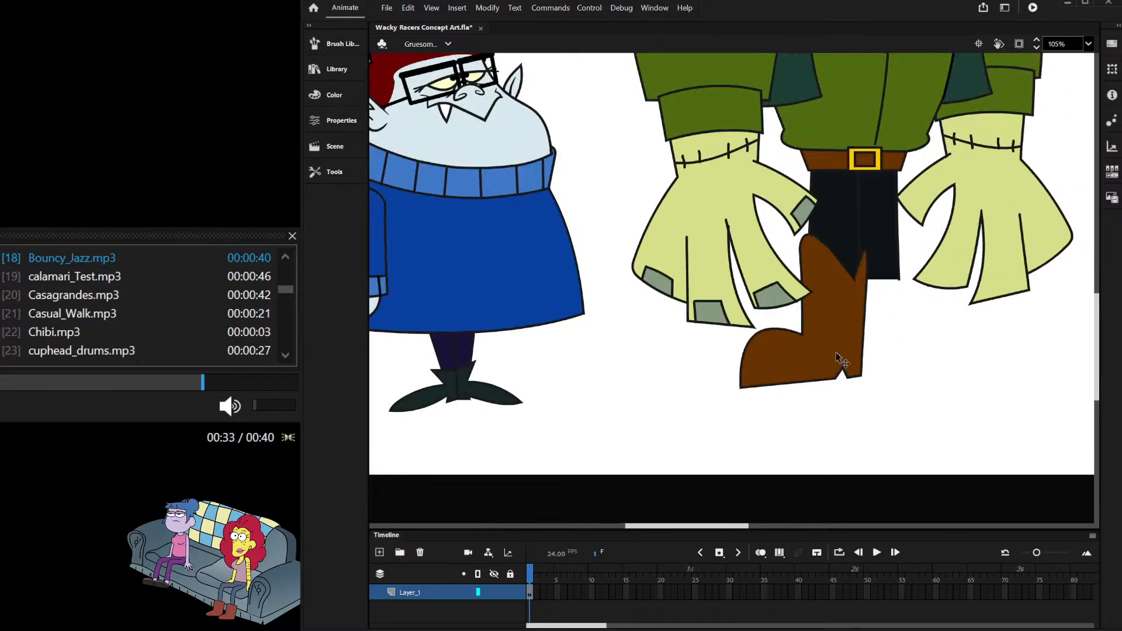
click(820, 351)
click(826, 418)
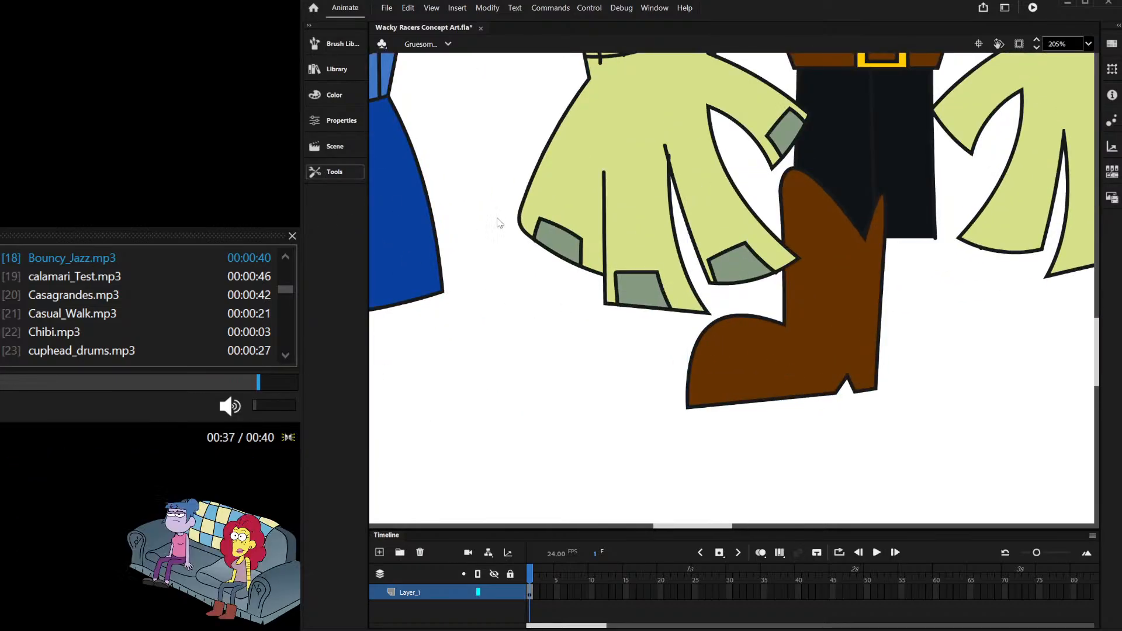
scroll(722, 380, up, 2)
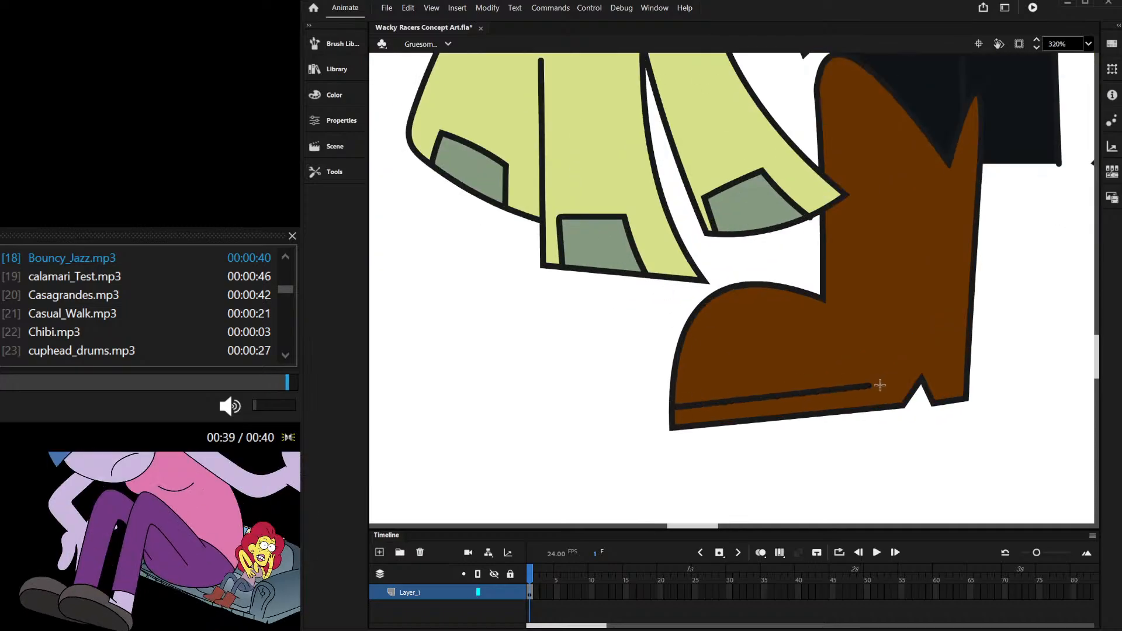
drag(915, 389, 966, 373)
Step: Draw two converging seam lines down the boot shaft from its V-shaped opening and join their lower ends with a short line
scroll(876, 403, down, 3)
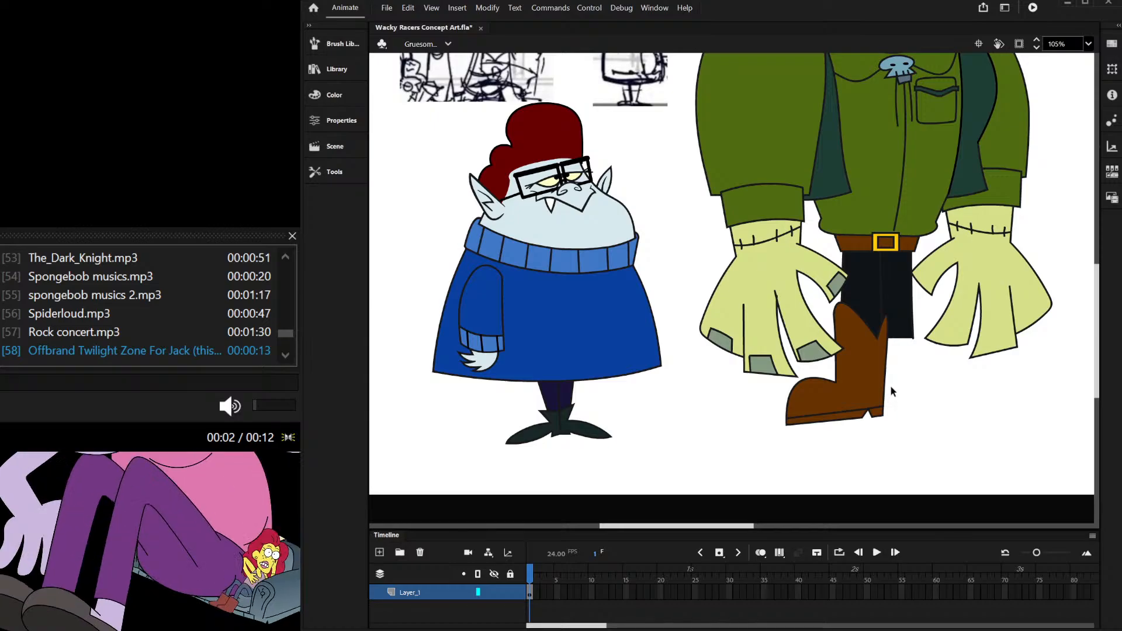
scroll(860, 351, up, 2)
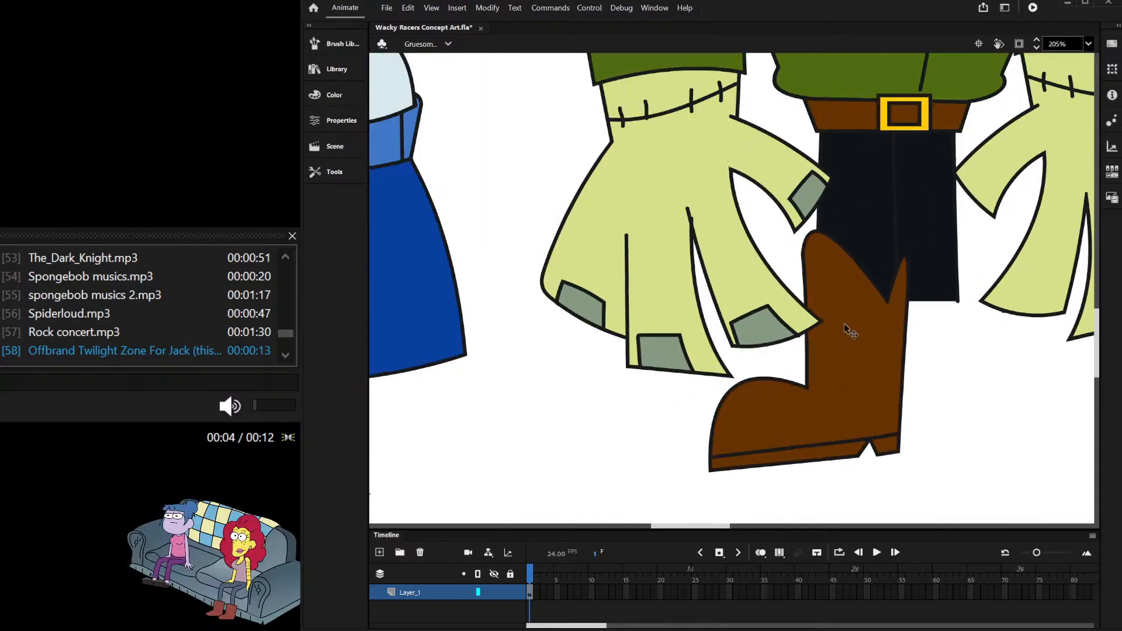
scroll(845, 325, up, 1)
drag(857, 249, 875, 421)
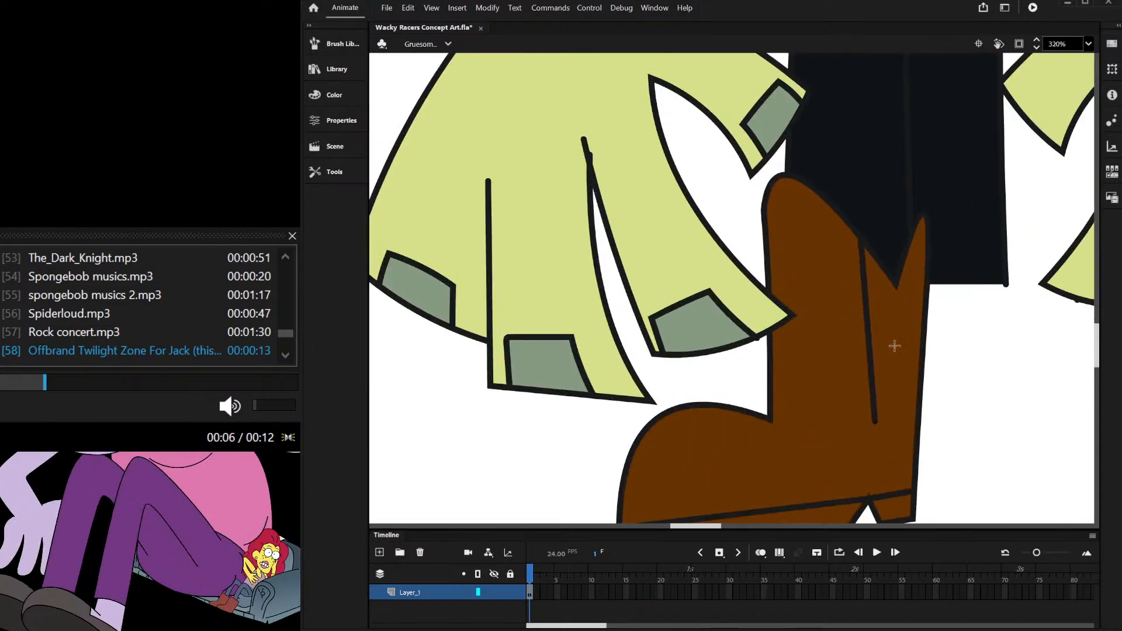
drag(904, 270, 889, 425)
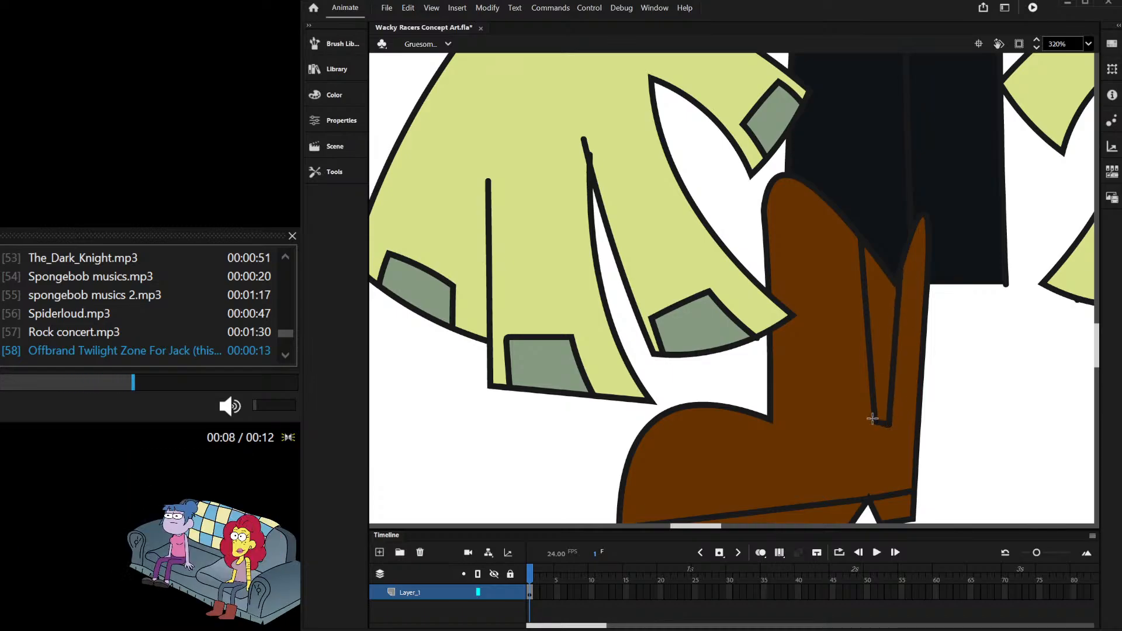
scroll(880, 291, down, 2)
scroll(880, 291, down, 1)
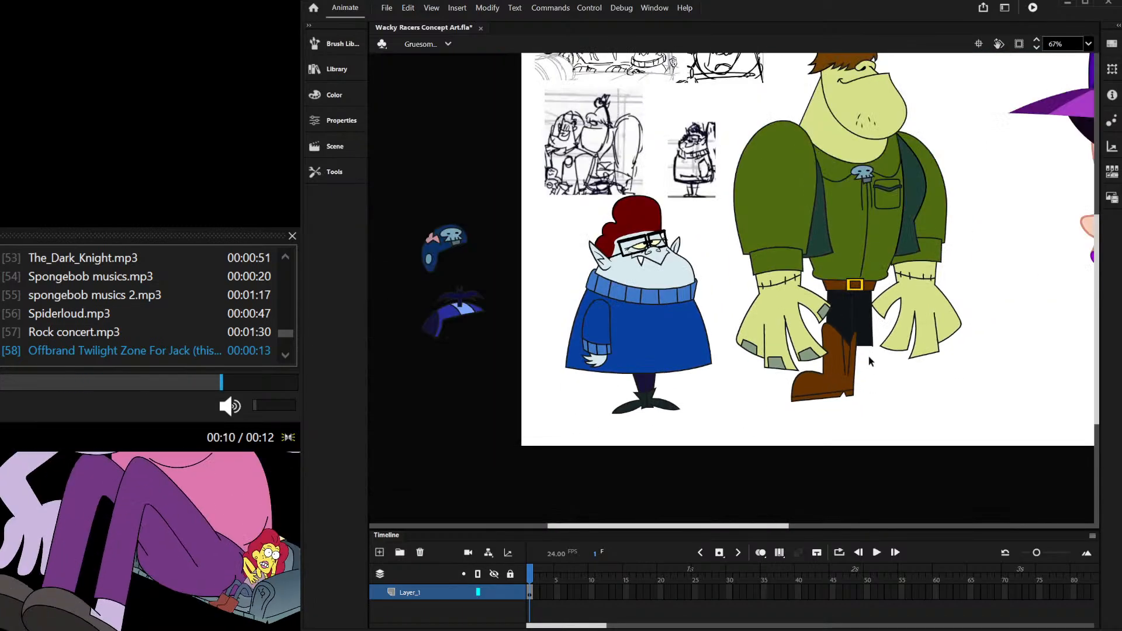
Step: Select the whole boot with its detail lines, cut it and paste it back in place
scroll(879, 298, down, 1)
scroll(879, 298, up, 1)
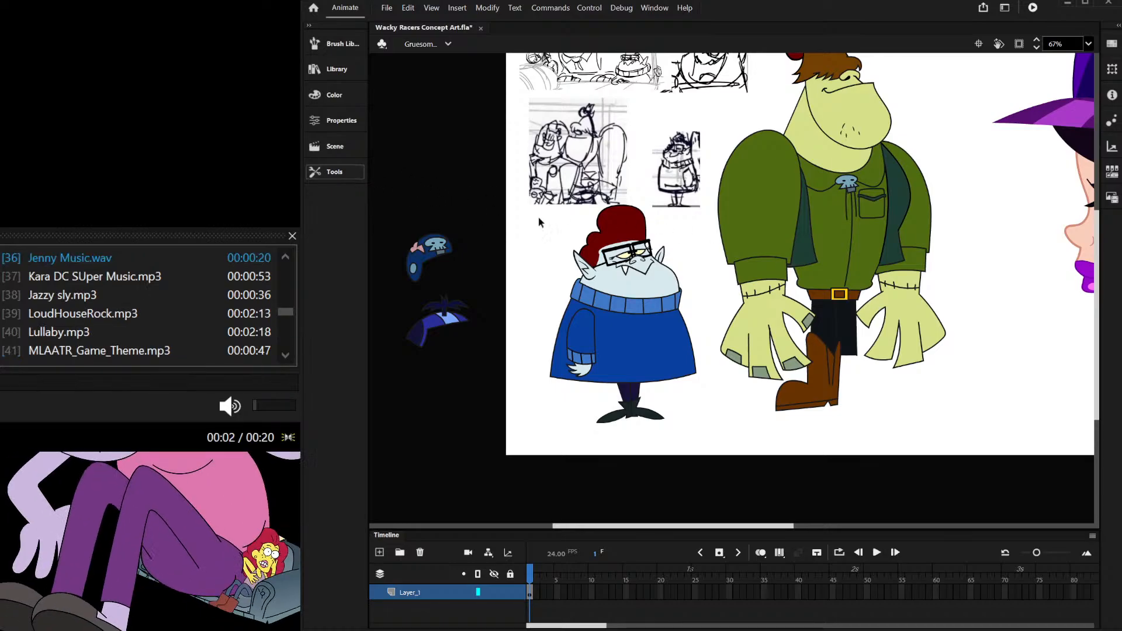
drag(783, 414, 844, 381)
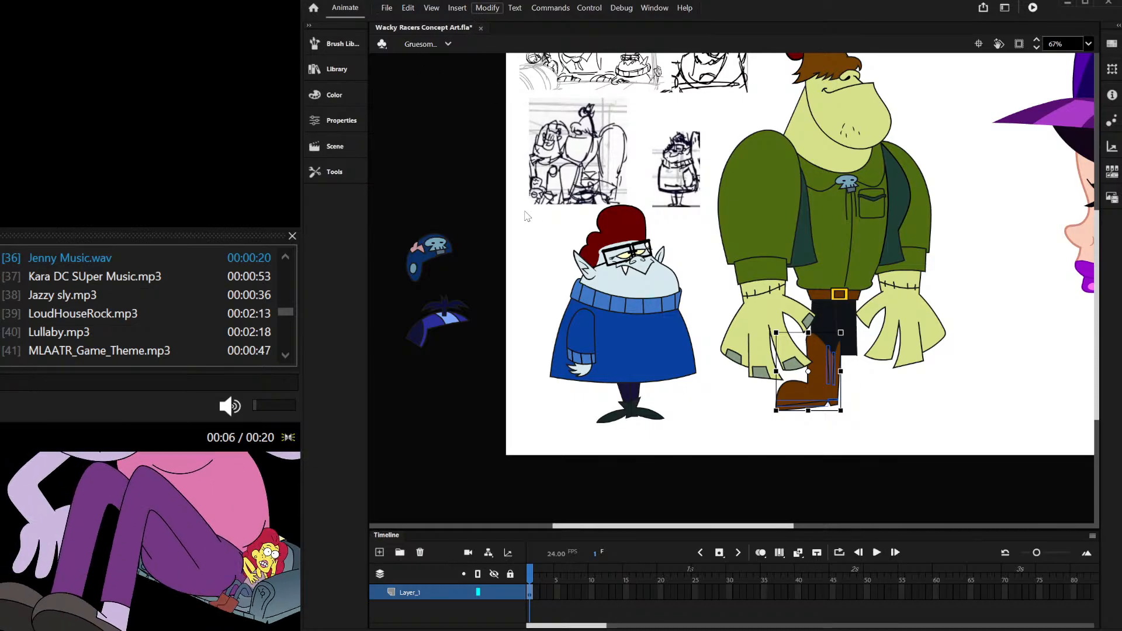
click(852, 383)
click(837, 380)
key(ctrl+x)
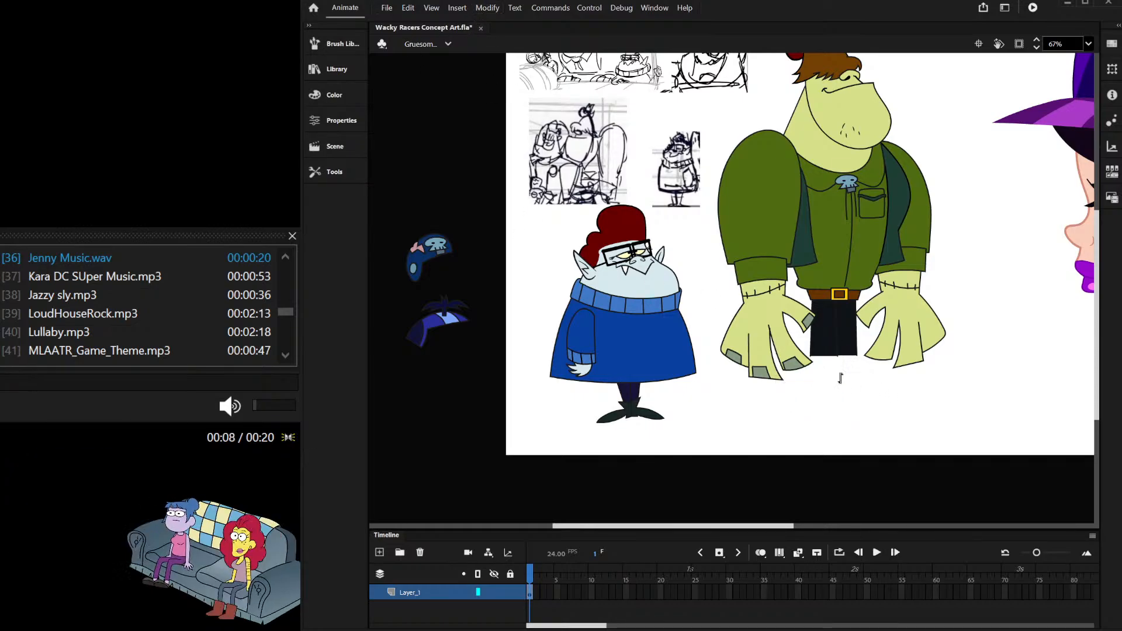
key(ctrl+shift+v)
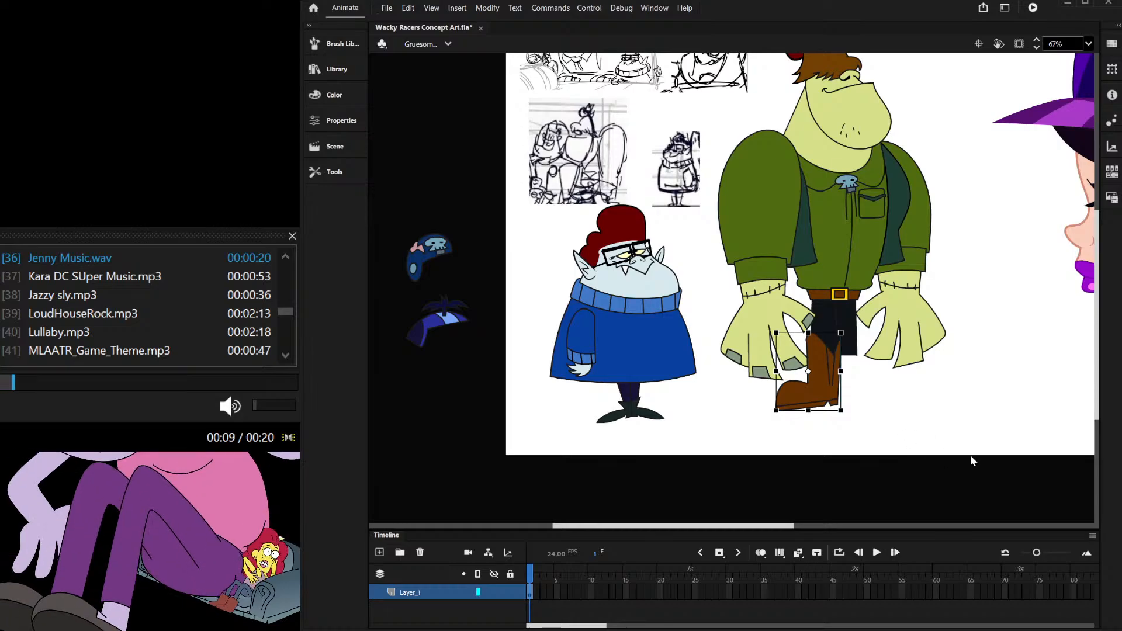
Step: Paste a horizontally mirrored copy of the boot onto the other trouser leg and arrange it behind the hand
key(ctrl+shift+v)
key(shift+h)
drag(820, 406, 880, 406)
click(944, 400)
scroll(857, 344, up, 3)
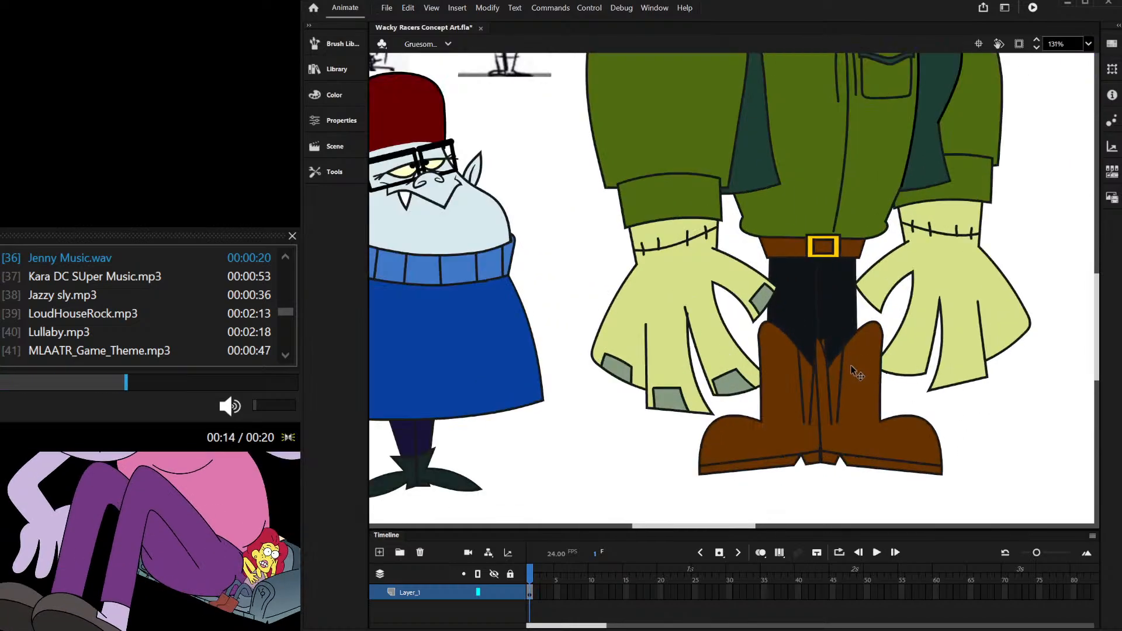
click(846, 333)
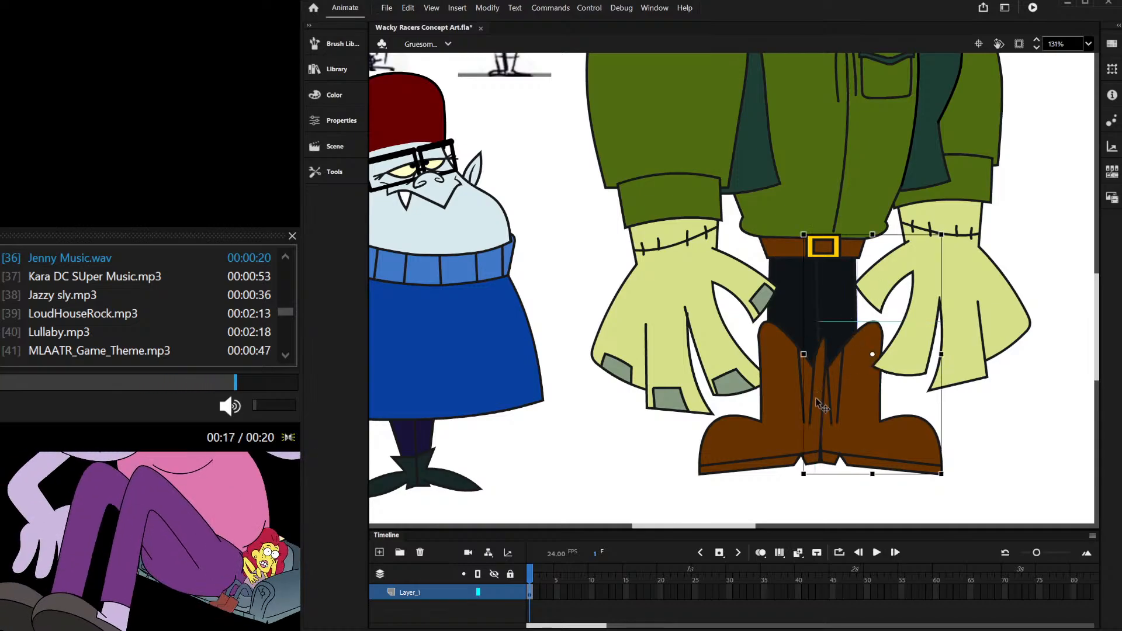
Step: Move the front boot slightly outward and down to separate the pair, and skew it so its toe slopes lower
scroll(816, 397, down, 3)
scroll(798, 422, up, 5)
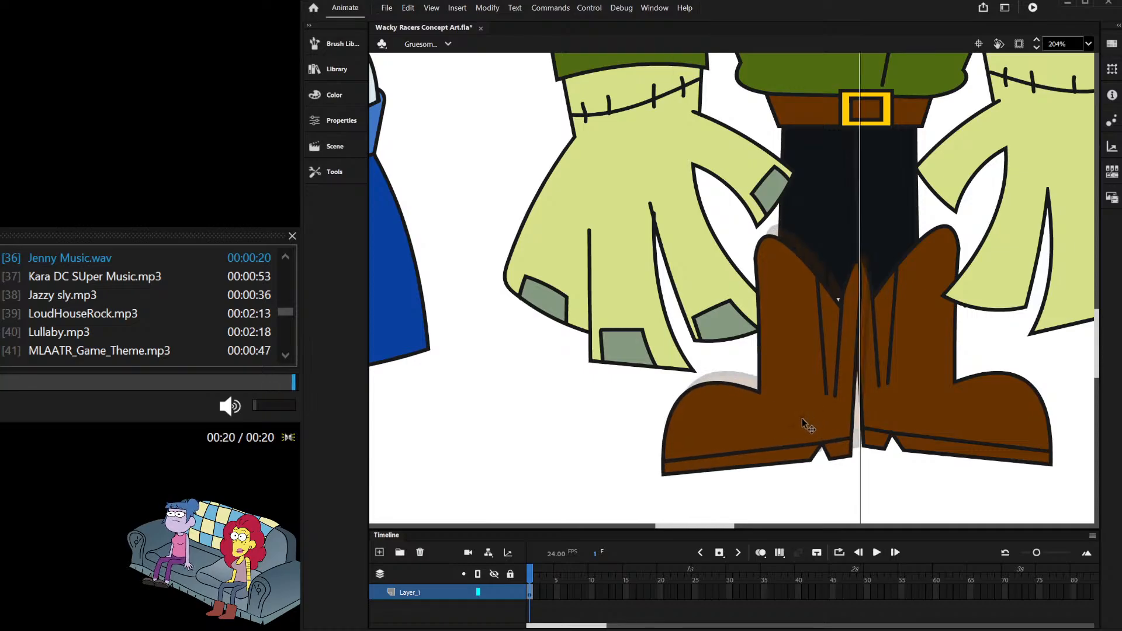
click(802, 419)
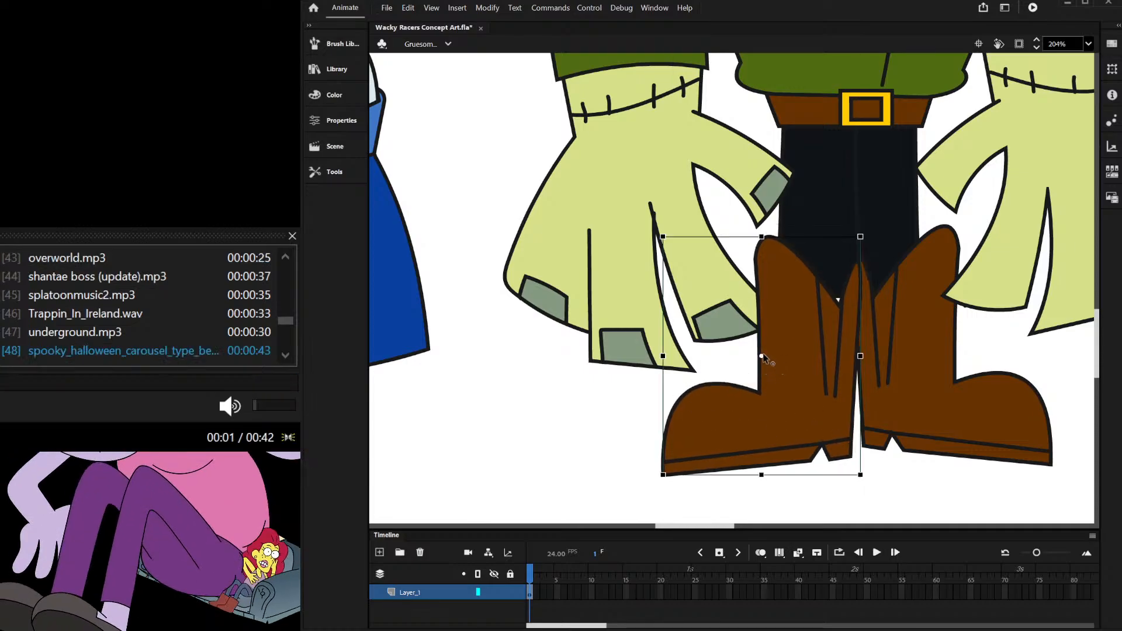
drag(664, 377, 664, 399)
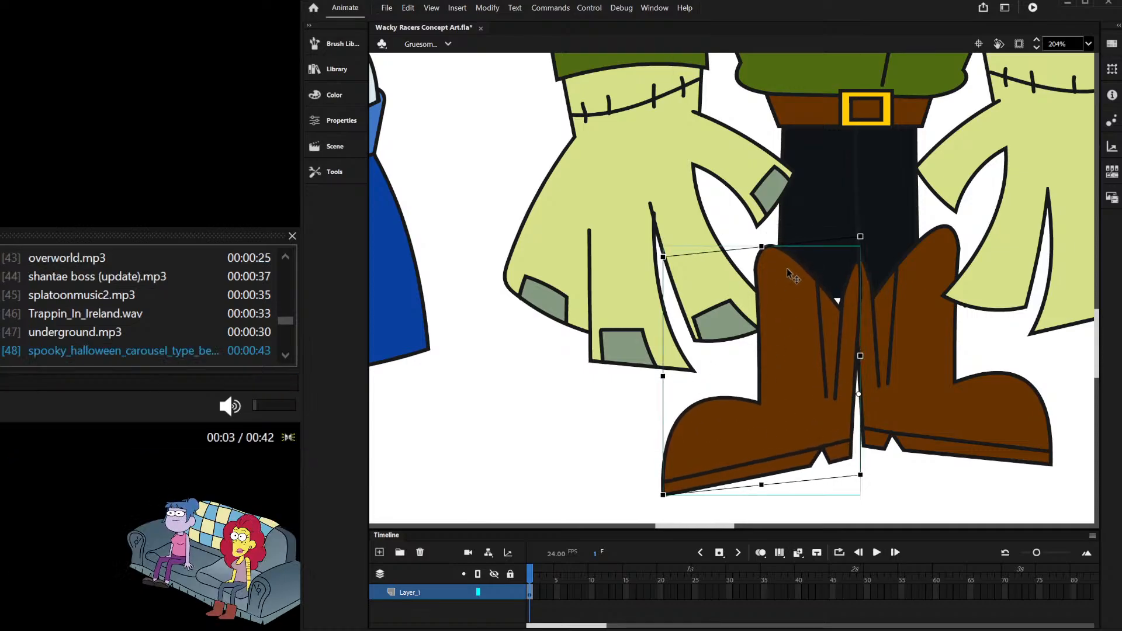
Step: Edit the front trouser leg's shape, pulling its inner lower corner down into the boot opening, and leave the drawing object
double_click(814, 196)
key(v)
drag(860, 300, 857, 311)
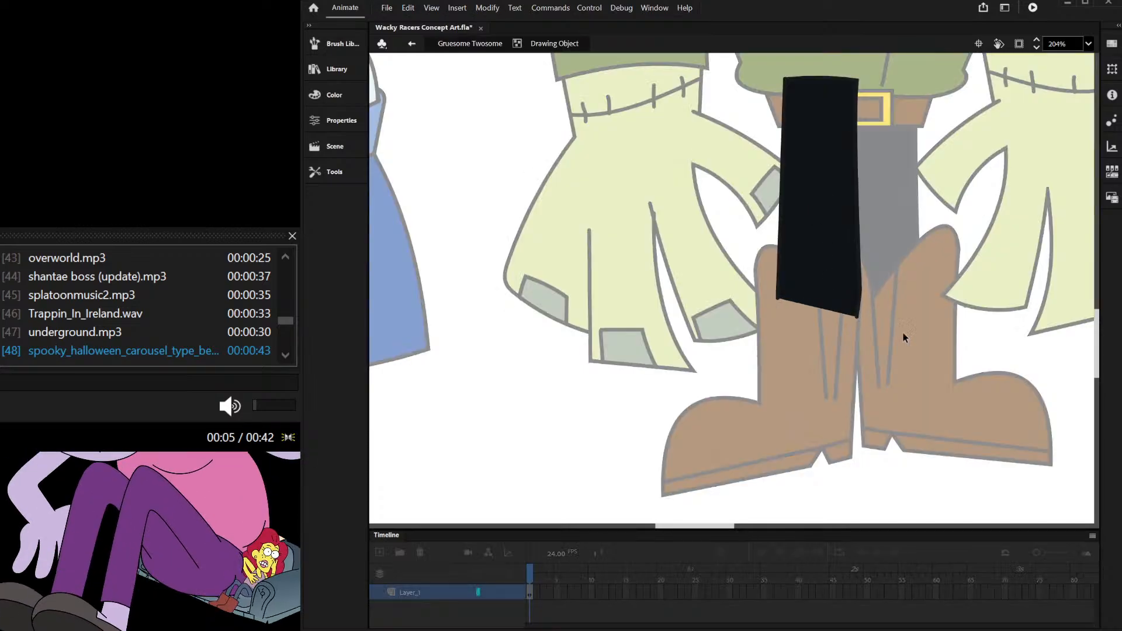
double_click(934, 334)
key(q)
Step: Compare the booted character with the original design beside the stage and with the reference sketches
scroll(865, 377, down, 4)
scroll(871, 386, down, 2)
scroll(948, 274, down, 2)
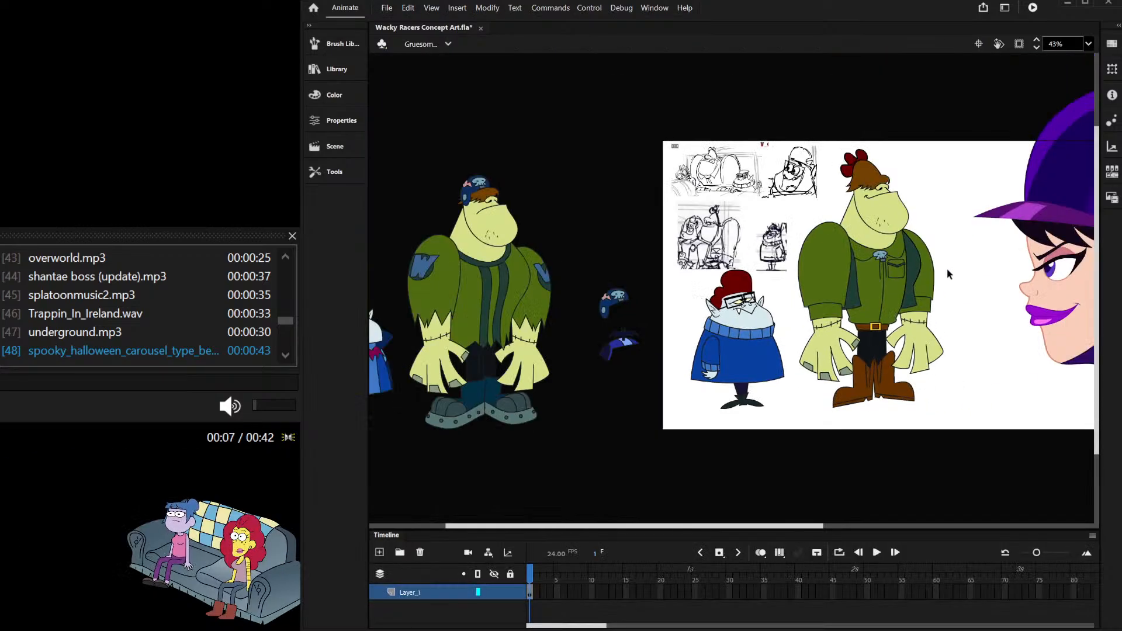
scroll(724, 199, up, 4)
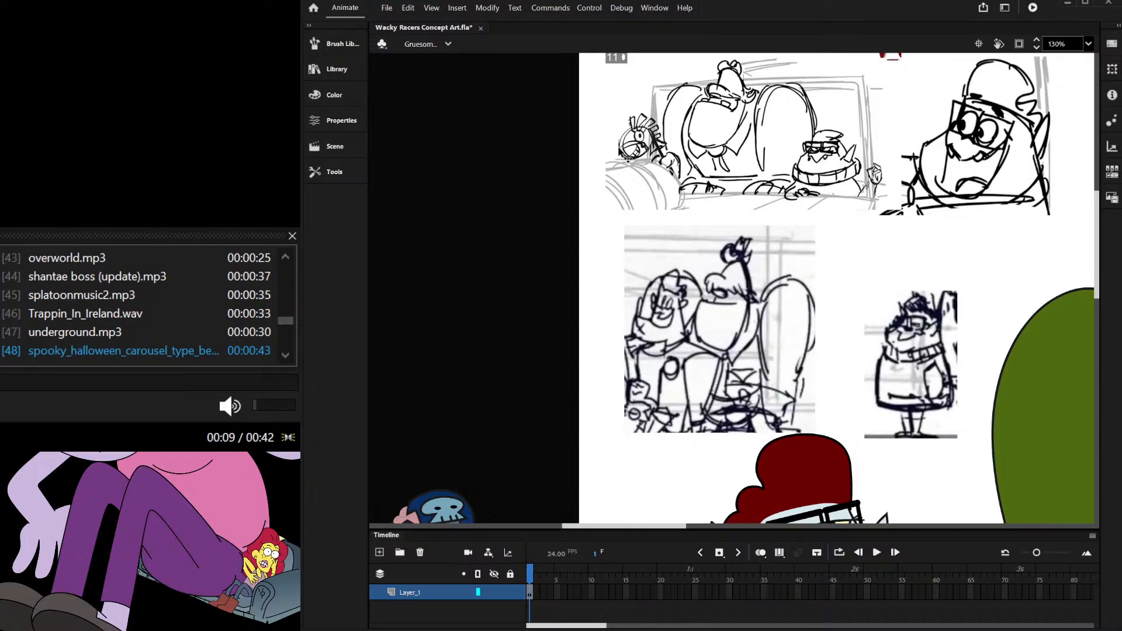
scroll(621, 151, down, 4)
scroll(908, 308, down, 1)
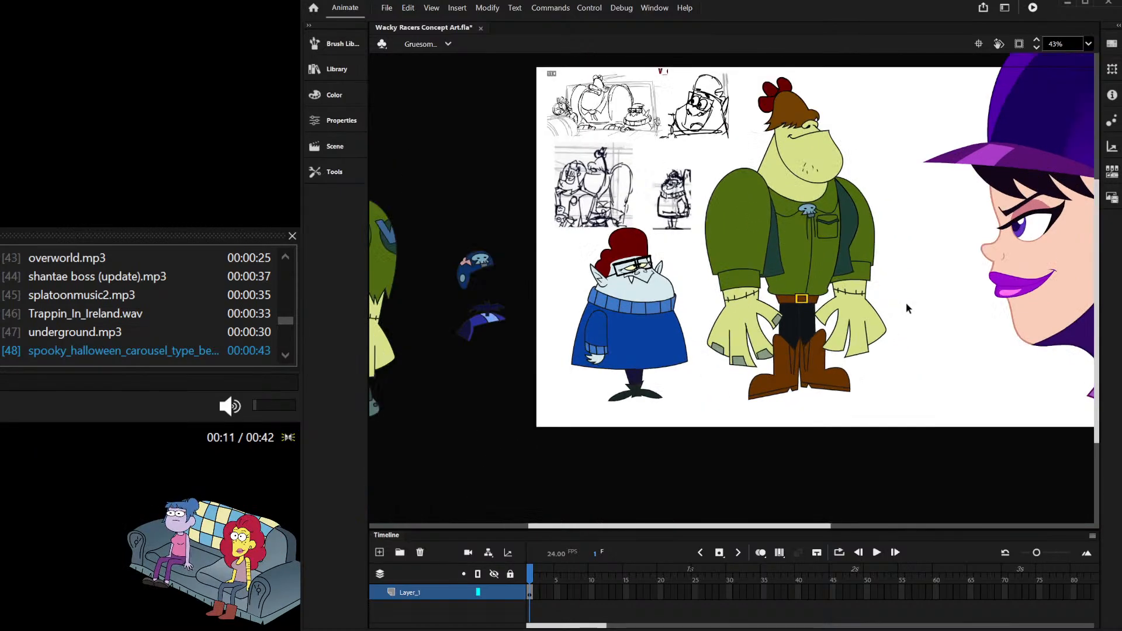
Step: Select the large character's patchless hand beside the mirrored boot
scroll(874, 271, up, 1)
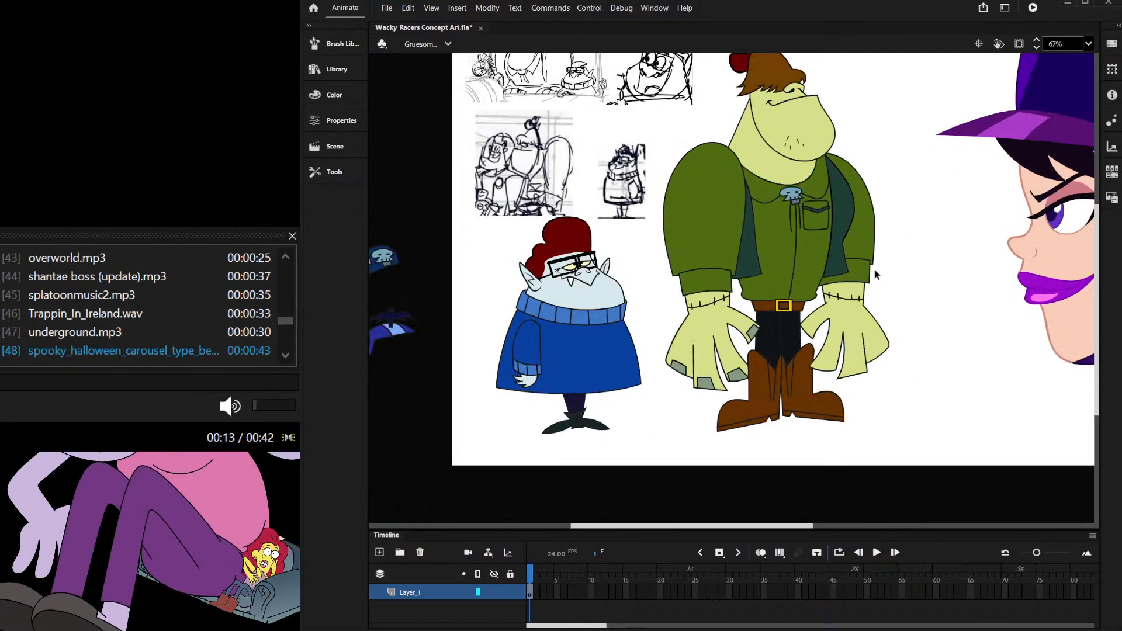
scroll(871, 313, up, 1)
click(850, 310)
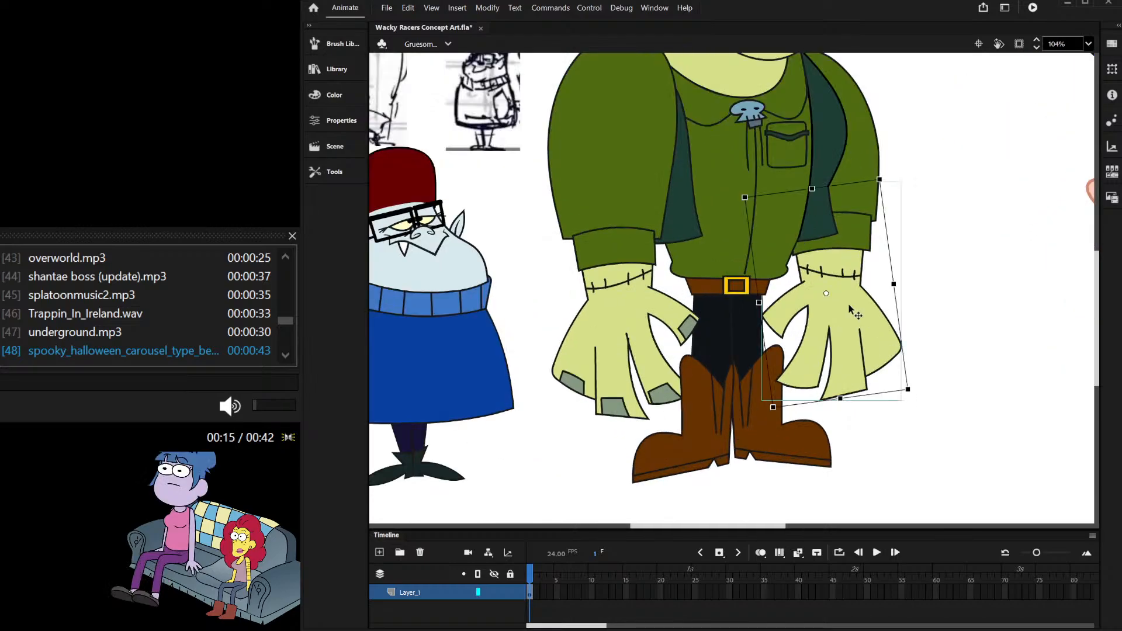
Step: Delete the open hand below the stitched wrist on the green character's arm next to the shirt pocket
double_click(844, 331)
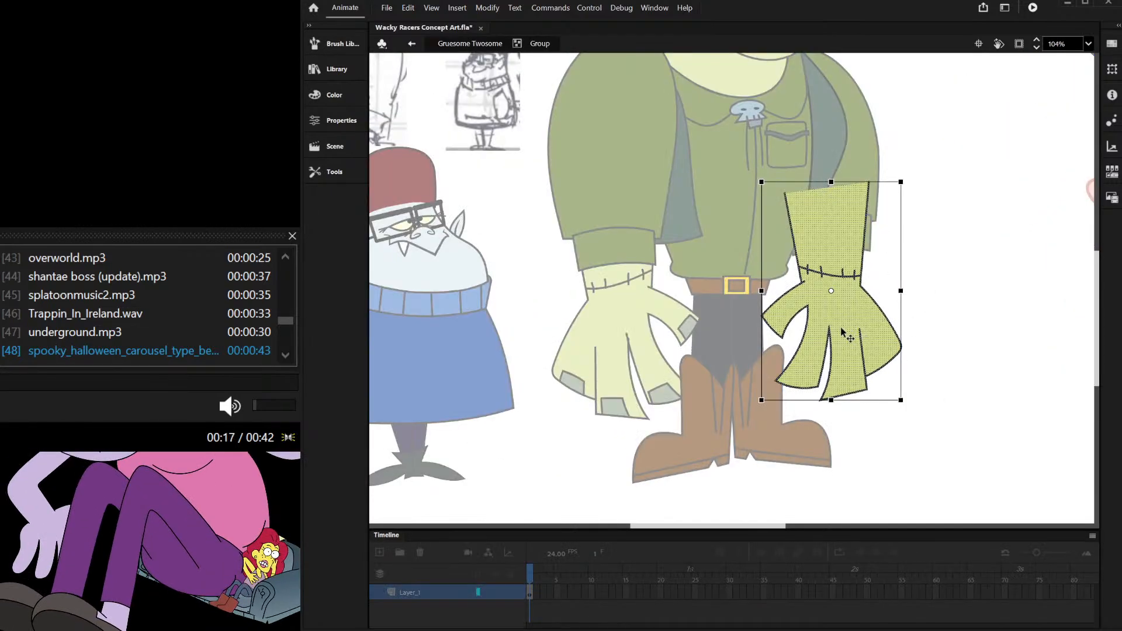
drag(656, 458, 951, 279)
key(Delete)
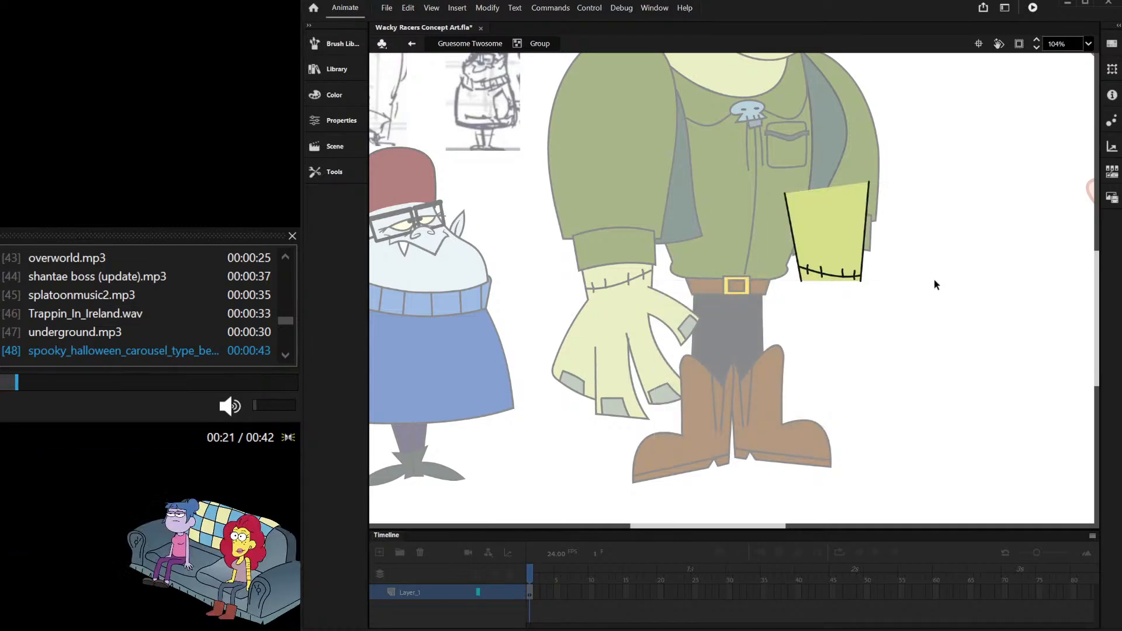
scroll(903, 277, down, 1)
double_click(904, 248)
Step: Rotate that arm's cuff and wrist outward, and pull in the forearm's upper corners so they hide behind the cuff
scroll(874, 205, up, 3)
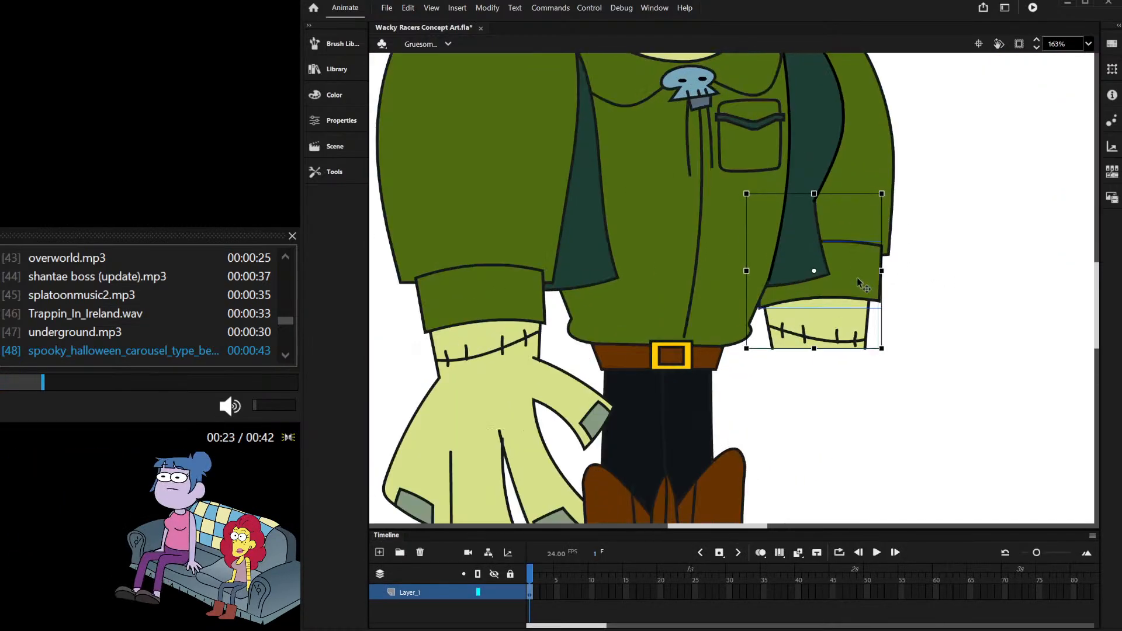
drag(895, 200, 909, 270)
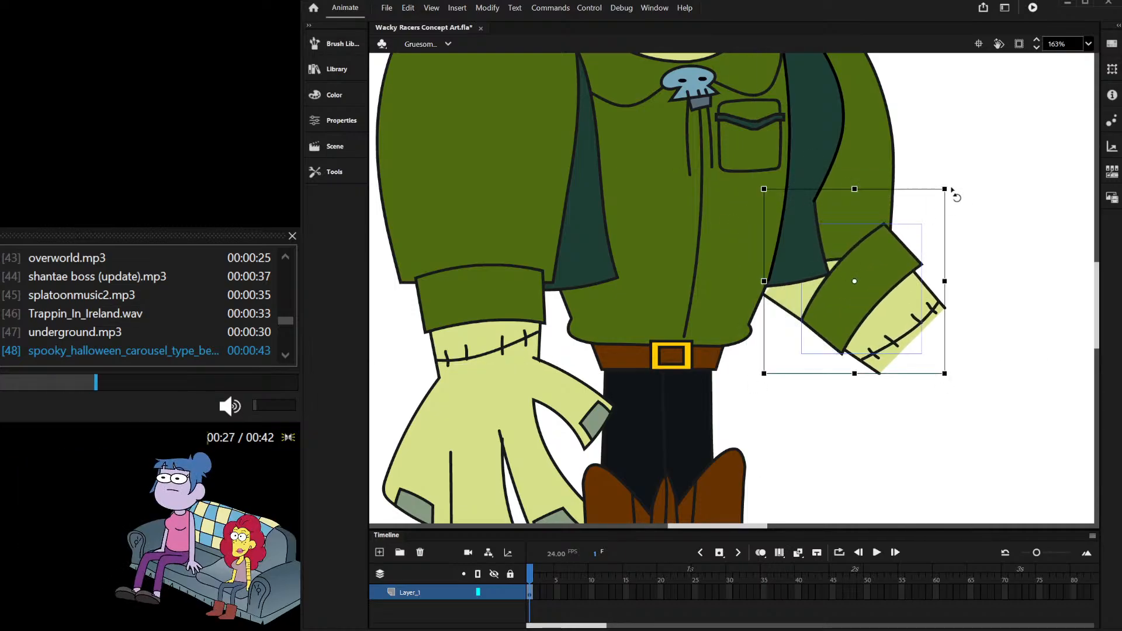
double_click(777, 263)
drag(739, 270, 809, 322)
drag(782, 283, 818, 330)
double_click(825, 358)
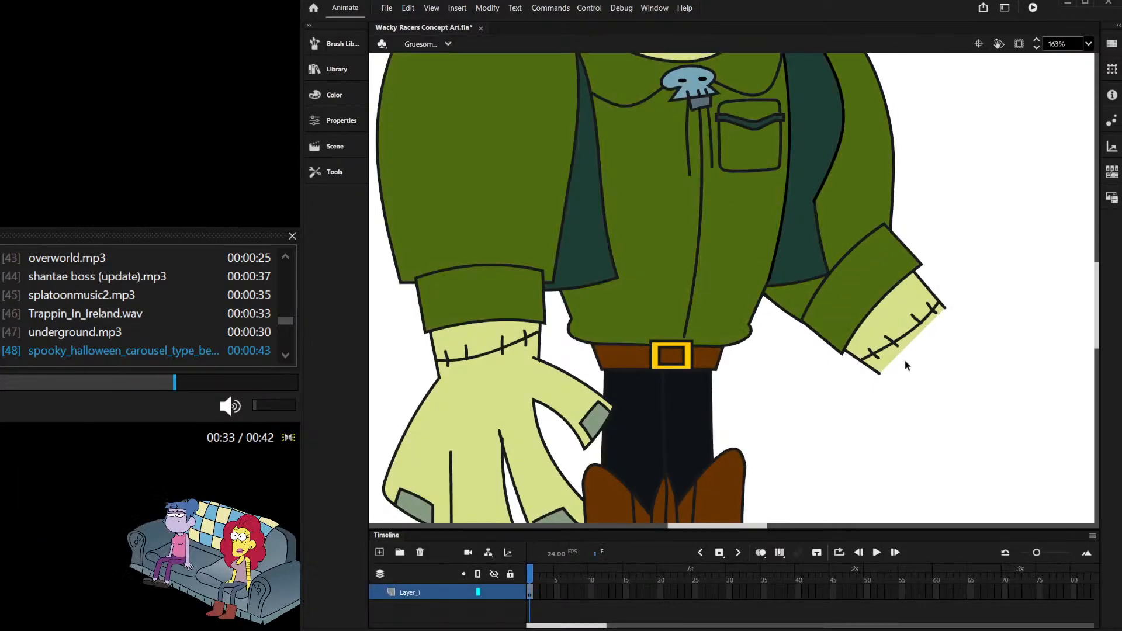
Step: Draw a rounded thumb outline with a squared tip, starting at the upper corner of the stitched wrist
scroll(905, 358, down, 6)
scroll(910, 368, up, 3)
scroll(853, 326, up, 3)
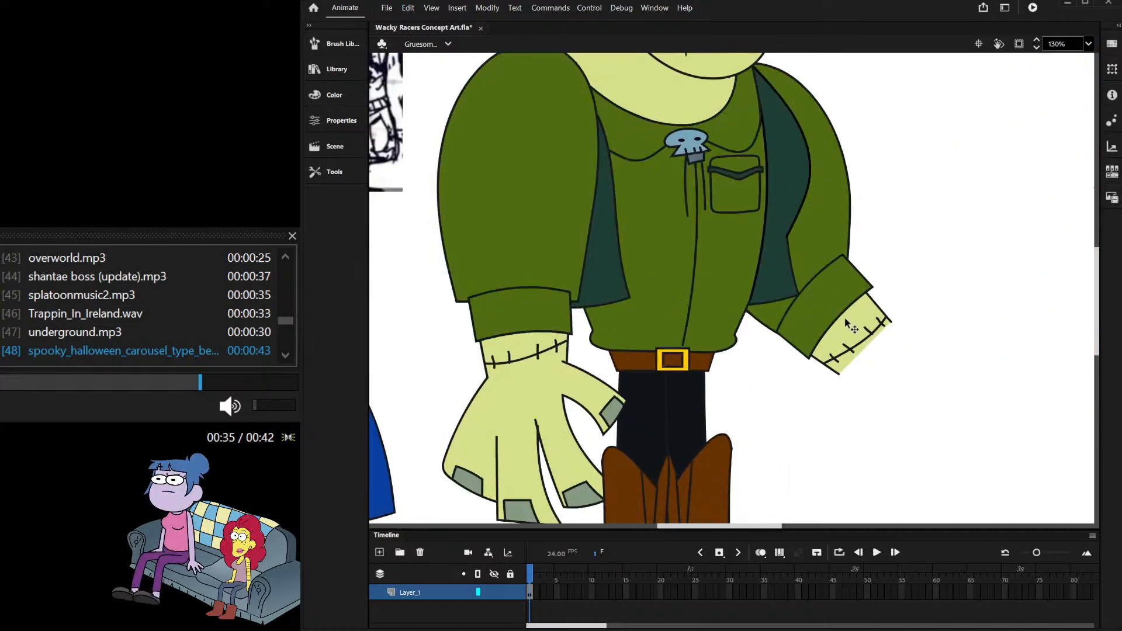
scroll(852, 326, down, 2)
scroll(828, 313, down, 1)
scroll(807, 327, down, 1)
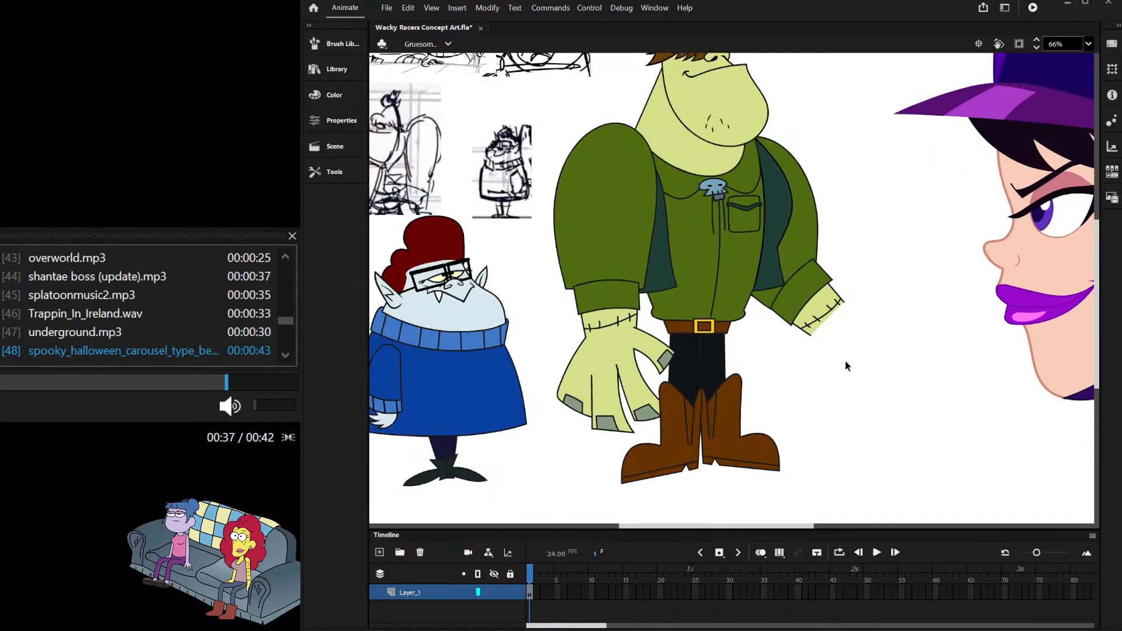
scroll(844, 360, up, 2)
scroll(841, 320, up, 2)
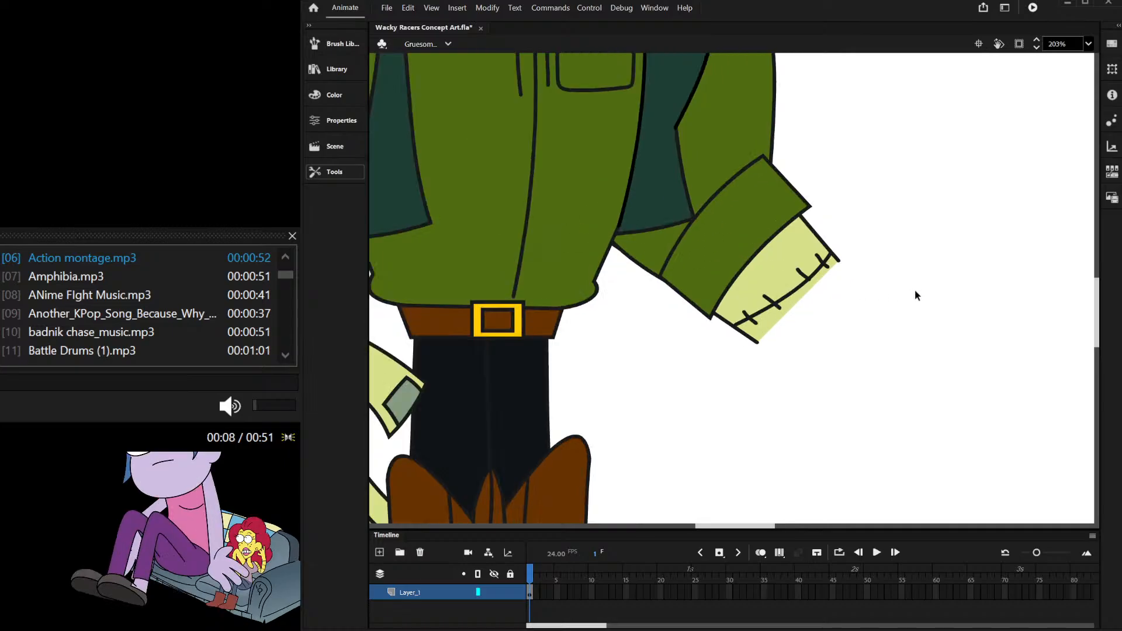
scroll(894, 289, up, 3)
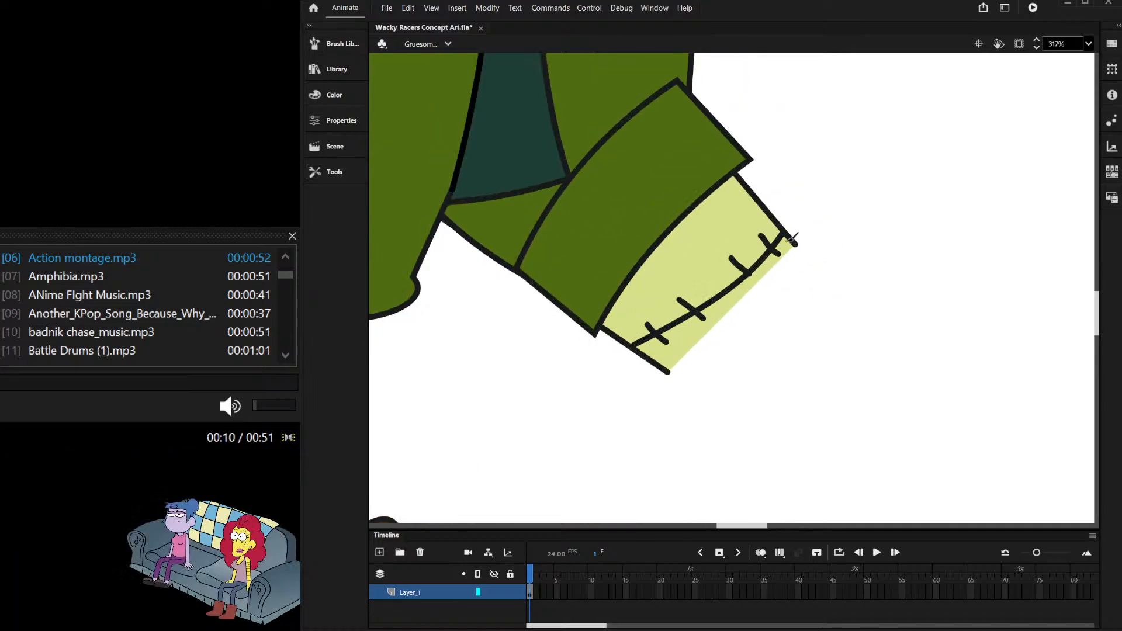
mouse_move(929, 361)
mouse_down()
mouse_move(863, 352)
mouse_move(862, 307)
mouse_move(827, 275)
mouse_up()
scroll(815, 280, down, 4)
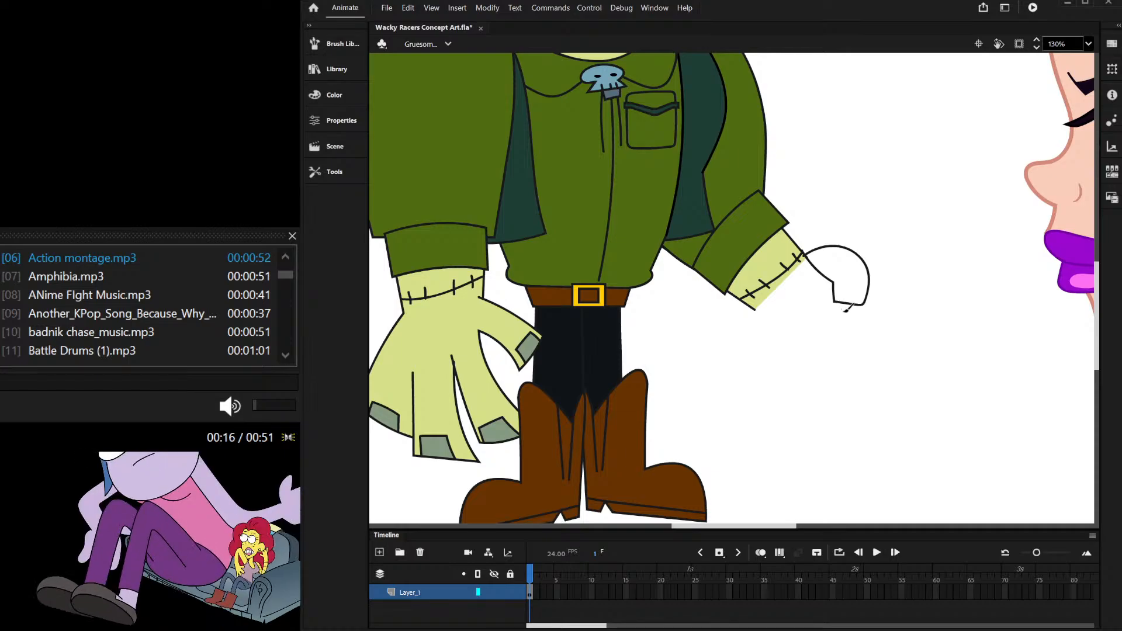
scroll(795, 312, down, 1)
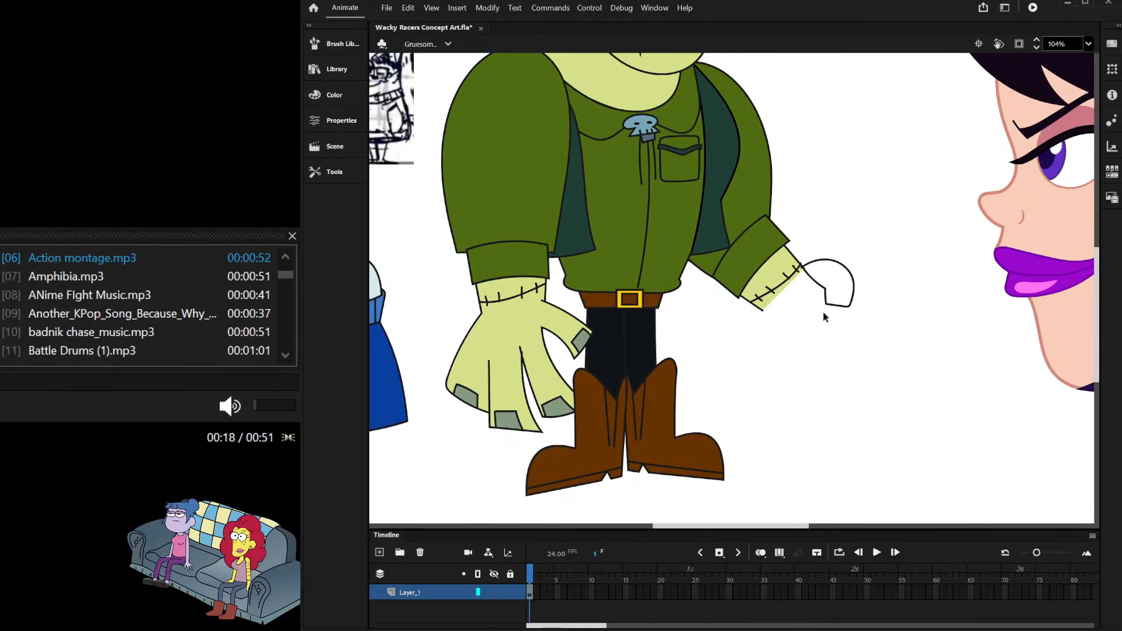
Step: Draw the closed fist outline with bulging knuckles around the thumb, closing it along the wrist
scroll(845, 311, up, 5)
mouse_move(940, 273)
mouse_down()
mouse_move(939, 317)
mouse_move(903, 367)
mouse_up()
drag(837, 409, 775, 430)
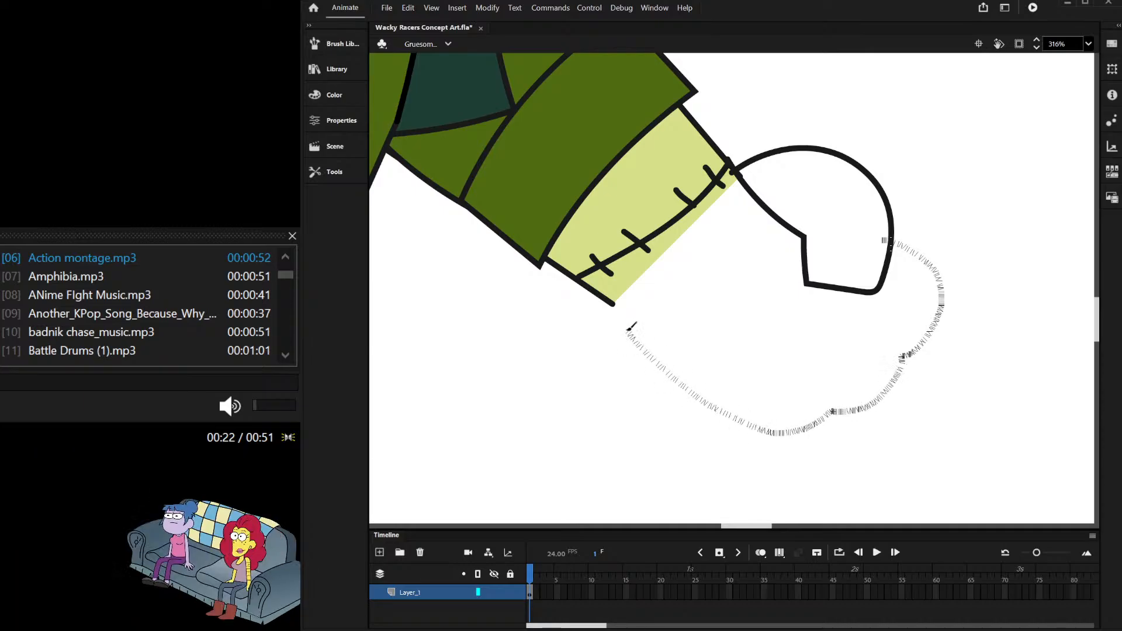
drag(871, 216, 880, 234)
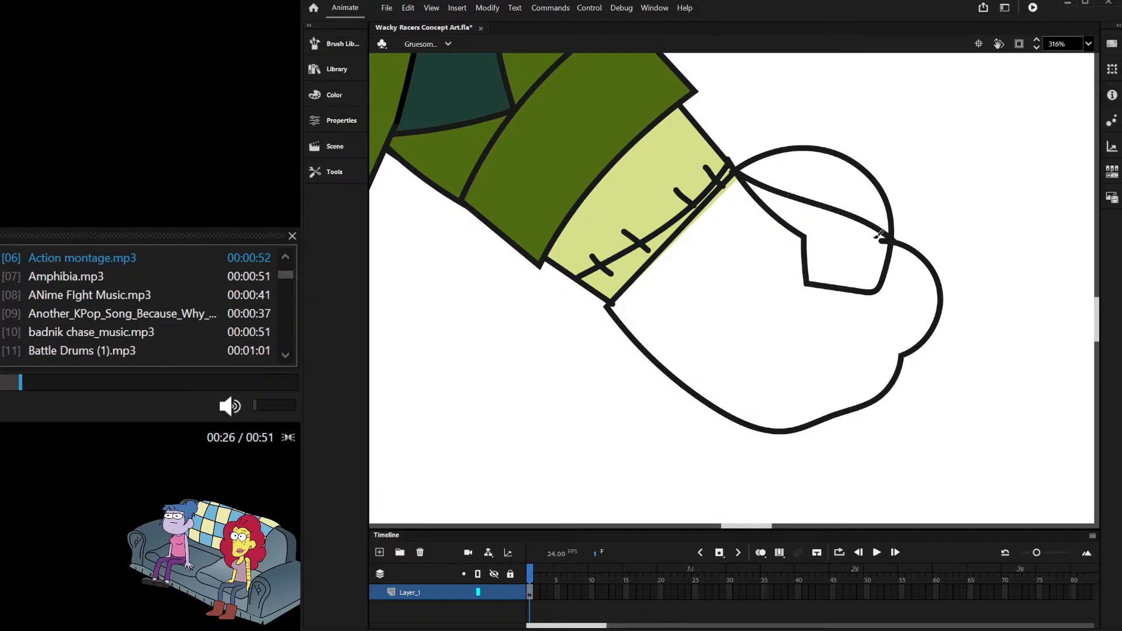
Step: Fill the fist and thumb shapes with the character's yellow-green skin colour
scroll(736, 236, down, 3)
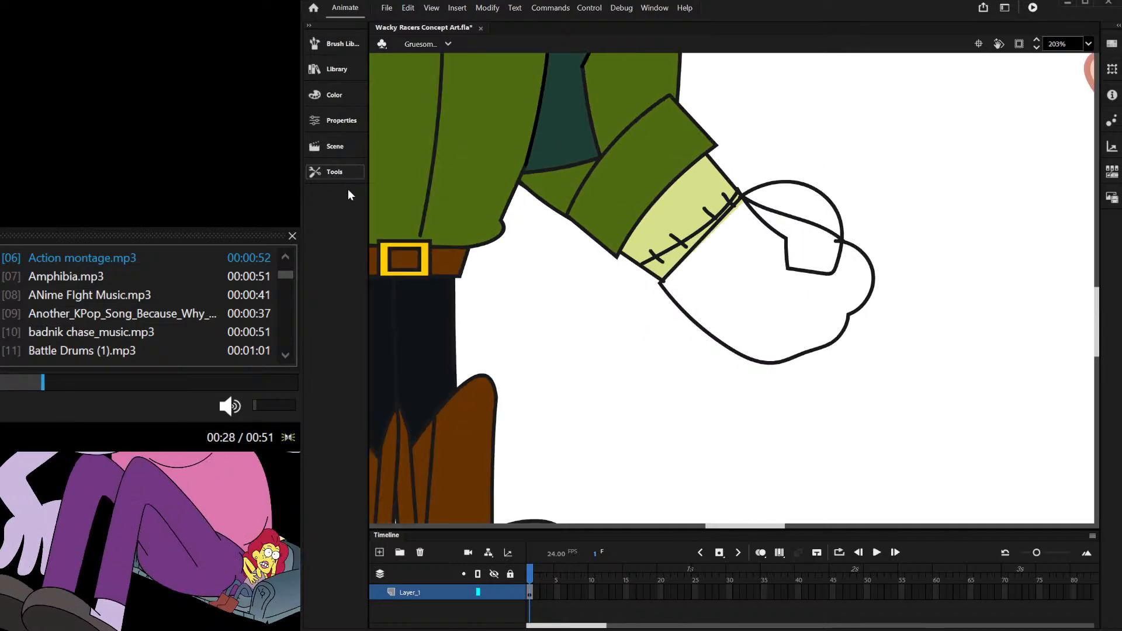
click(721, 283)
click(773, 206)
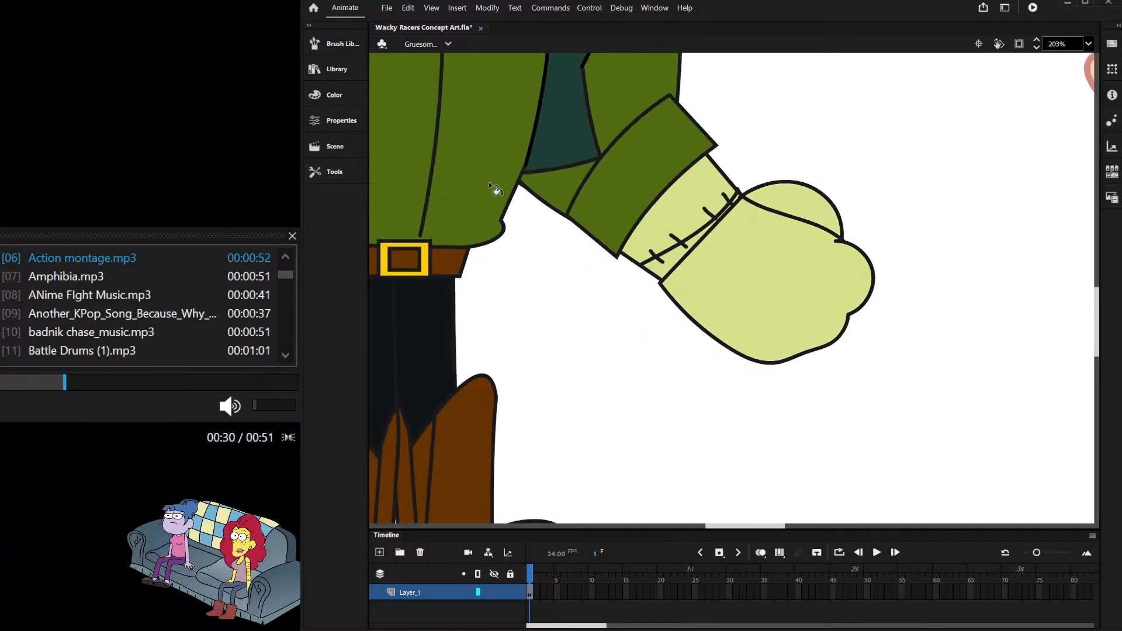
Step: Adjust the fist outline's lower corner so it lines up with the edge of the wrist
scroll(664, 297, up, 4)
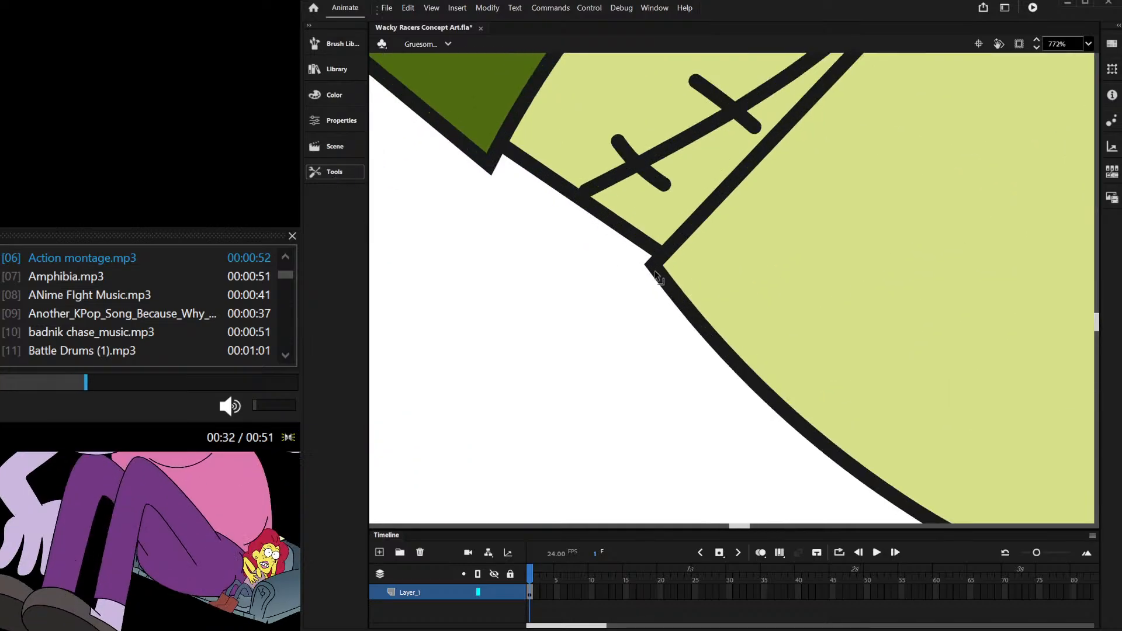
double_click(658, 254)
scroll(658, 254, down, 3)
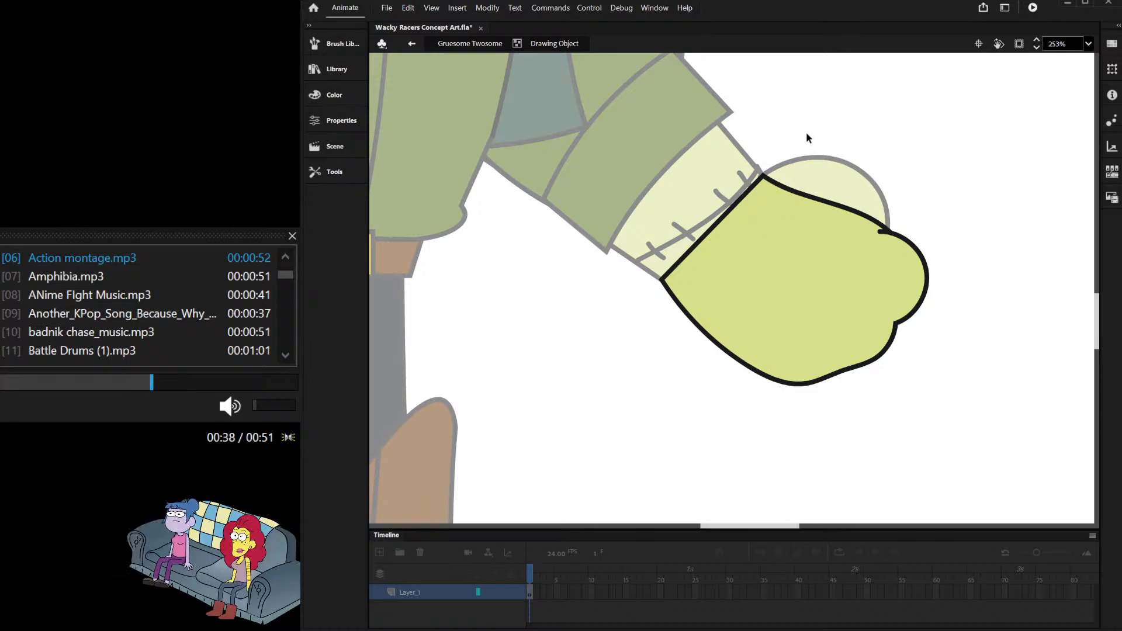
double_click(816, 108)
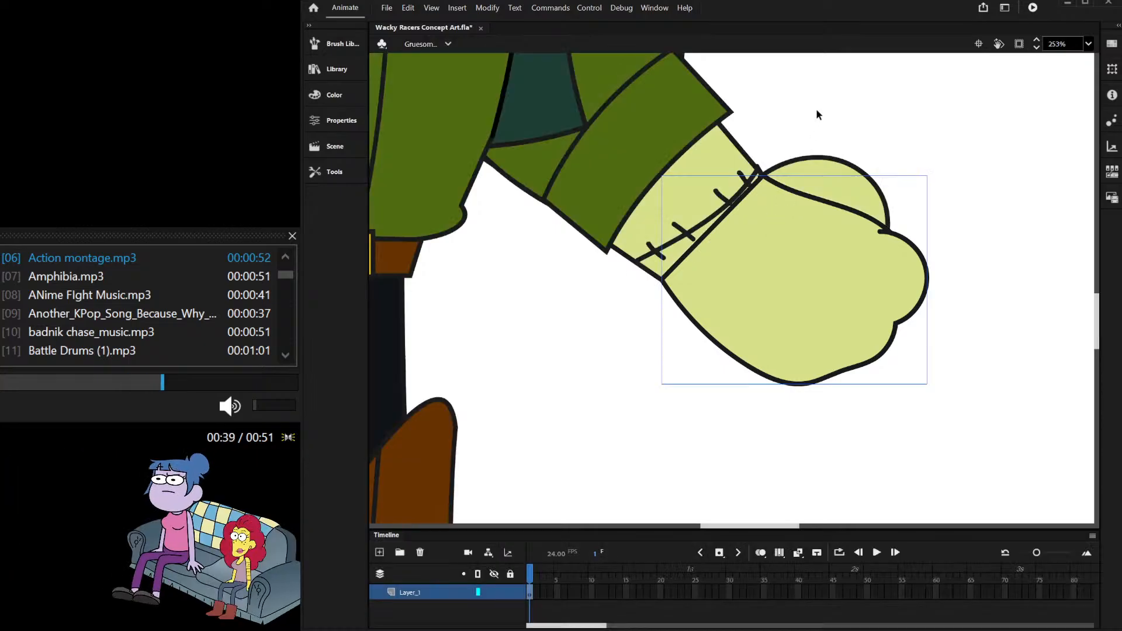
Step: Bring the thumb shape in front of the fist and delete the line along its inner edge
click(809, 179)
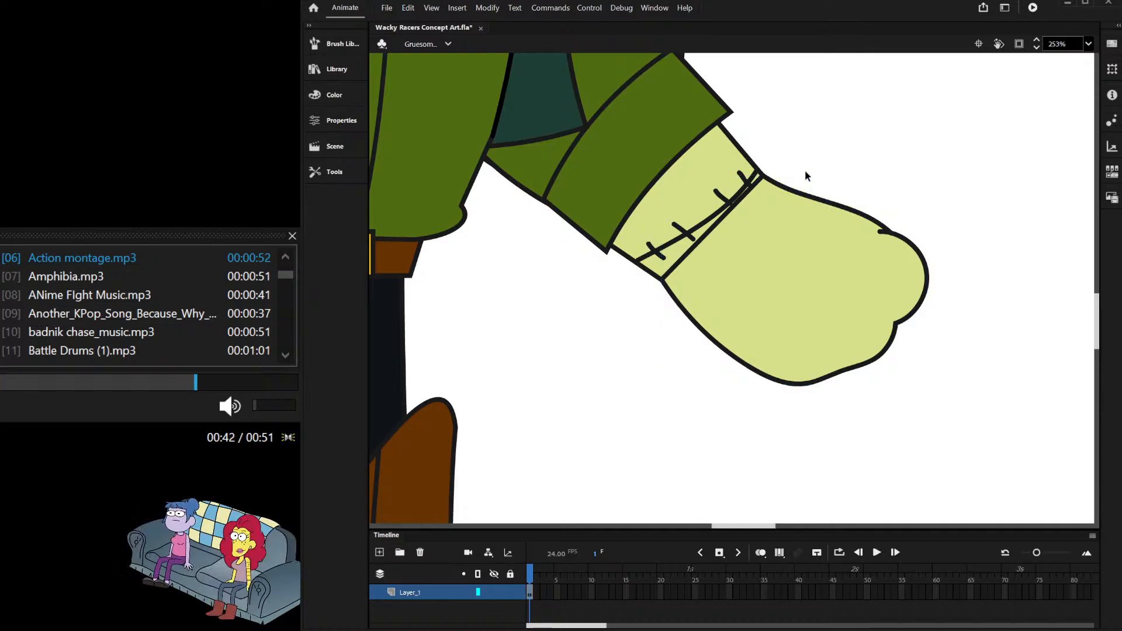
key(ctrl+shift+Up)
scroll(827, 247, up, 5)
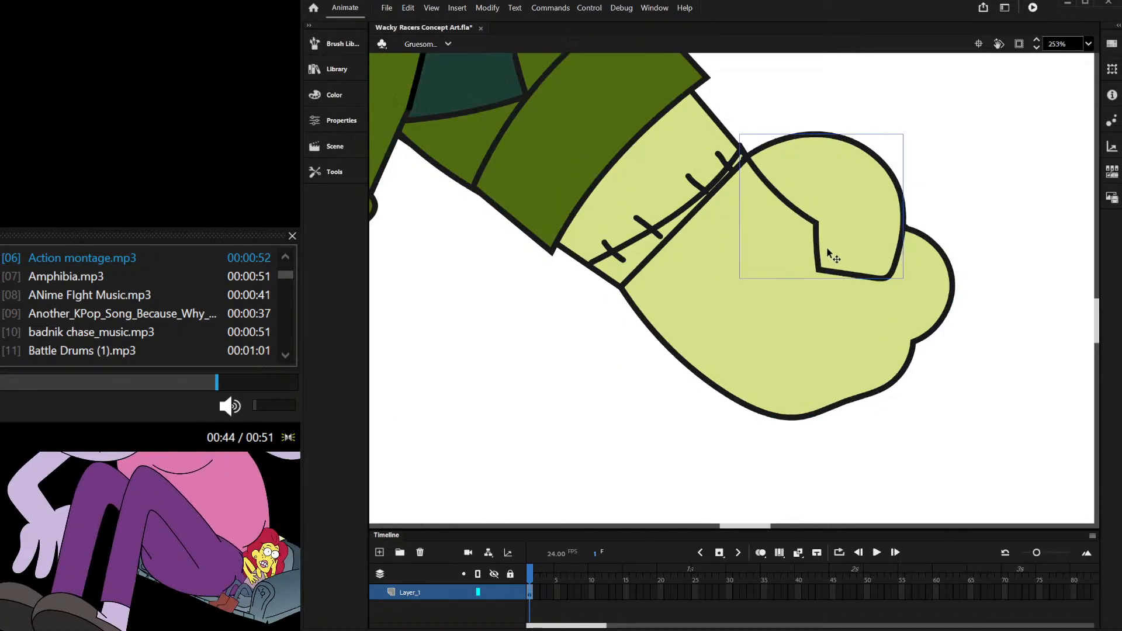
double_click(771, 187)
key(Delete)
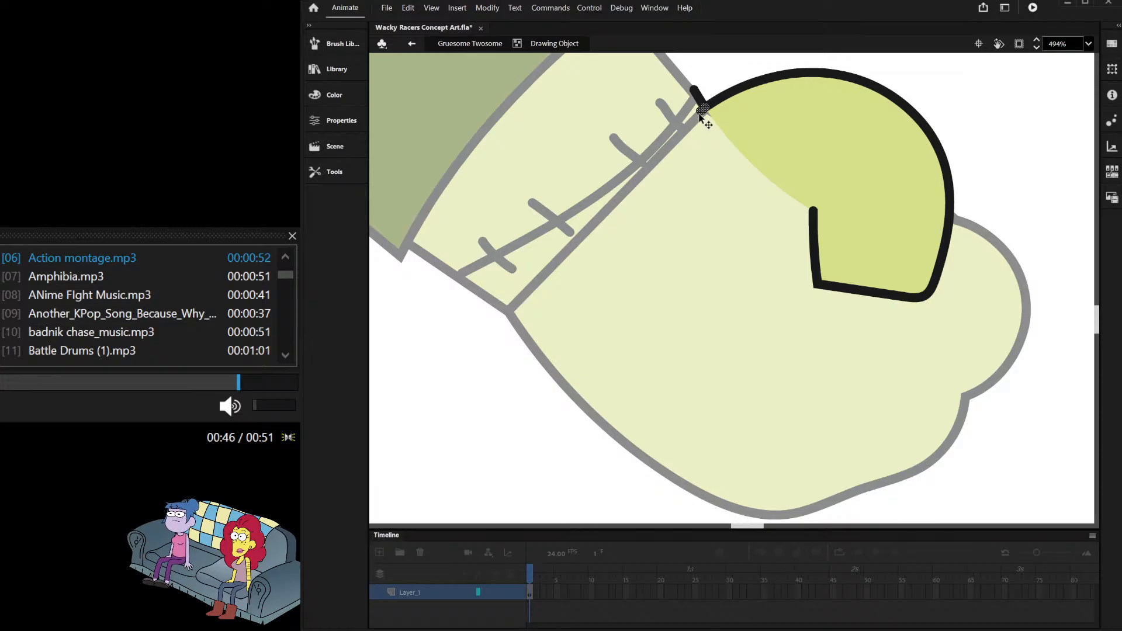
Step: Pull the thumb outline's end onto the wrist line and reshape its rounded tip corner into a sharp one
drag(704, 115, 695, 120)
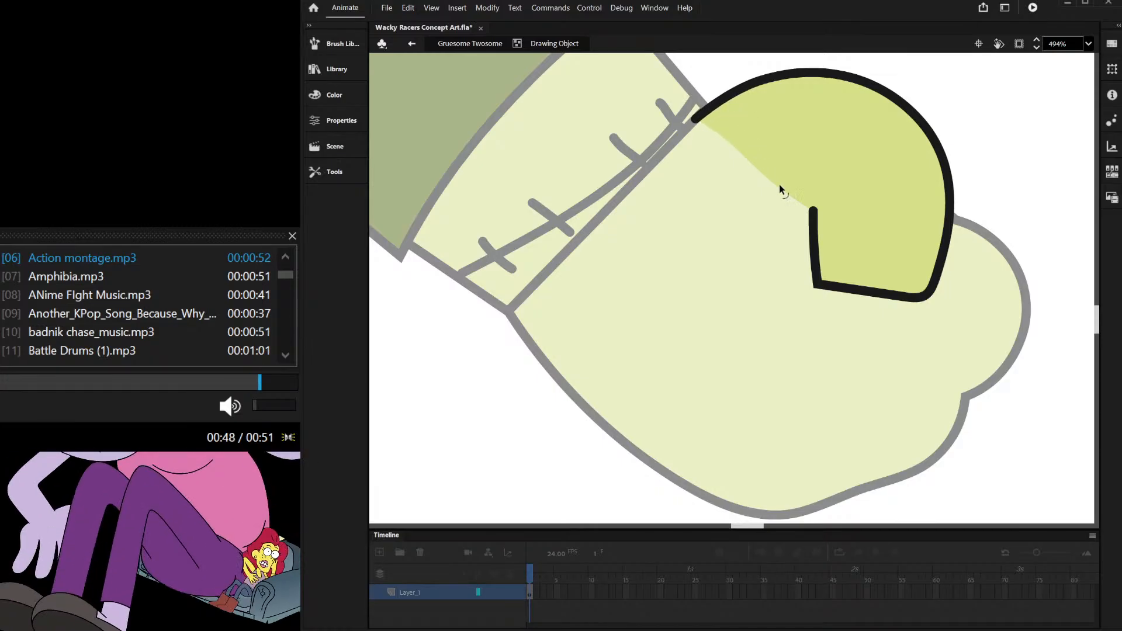
scroll(952, 188, down, 3)
double_click(1002, 163)
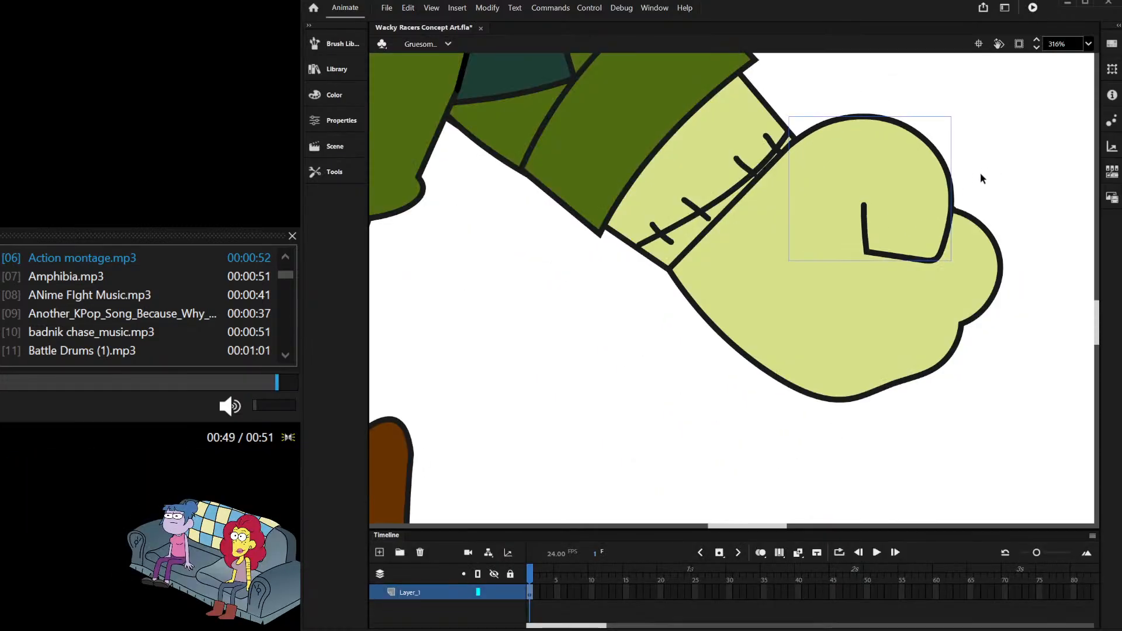
double_click(912, 260)
drag(911, 260, 942, 246)
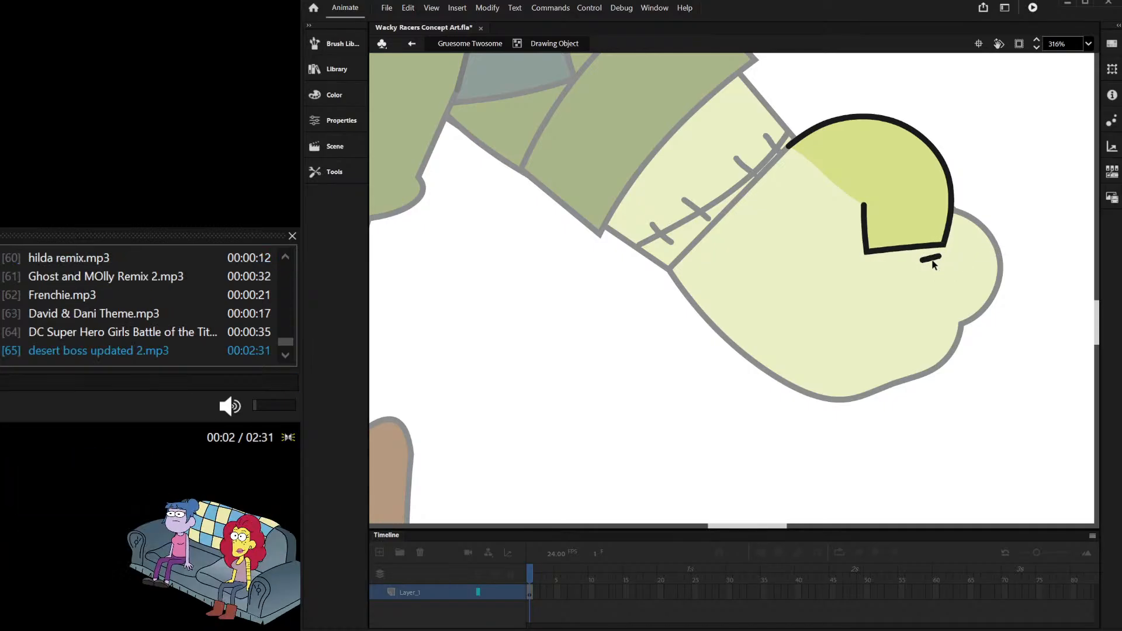
double_click(988, 190)
Step: Draw a thumbnail rectangle at the thumb's tip, filled with the grey-green nail colour of the other hand
scroll(976, 192, down, 3)
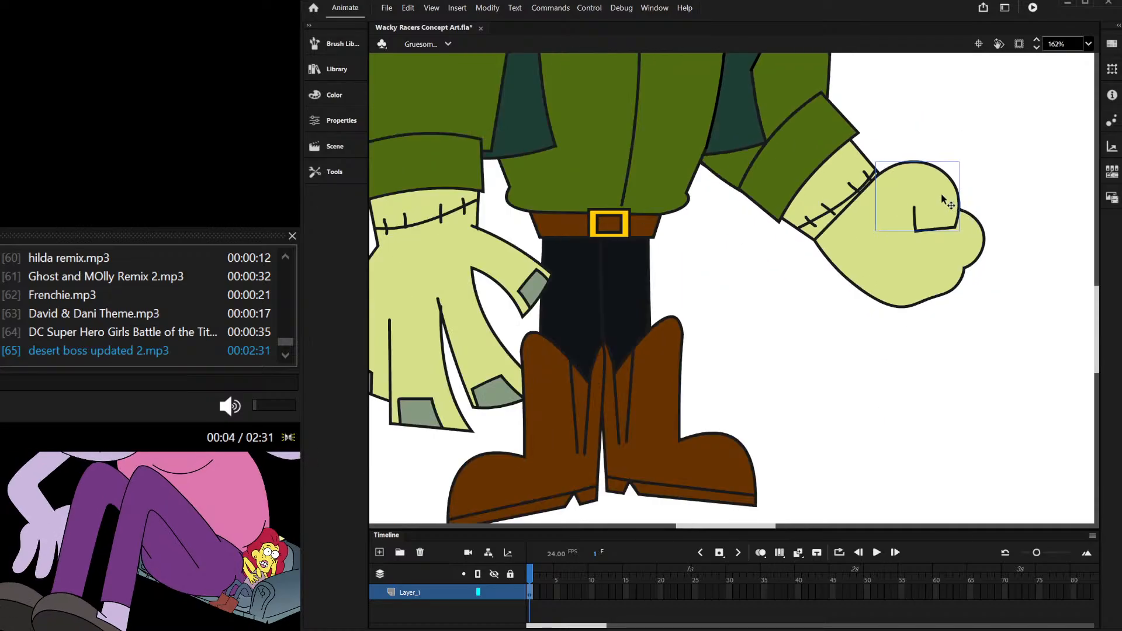
scroll(971, 187, up, 2)
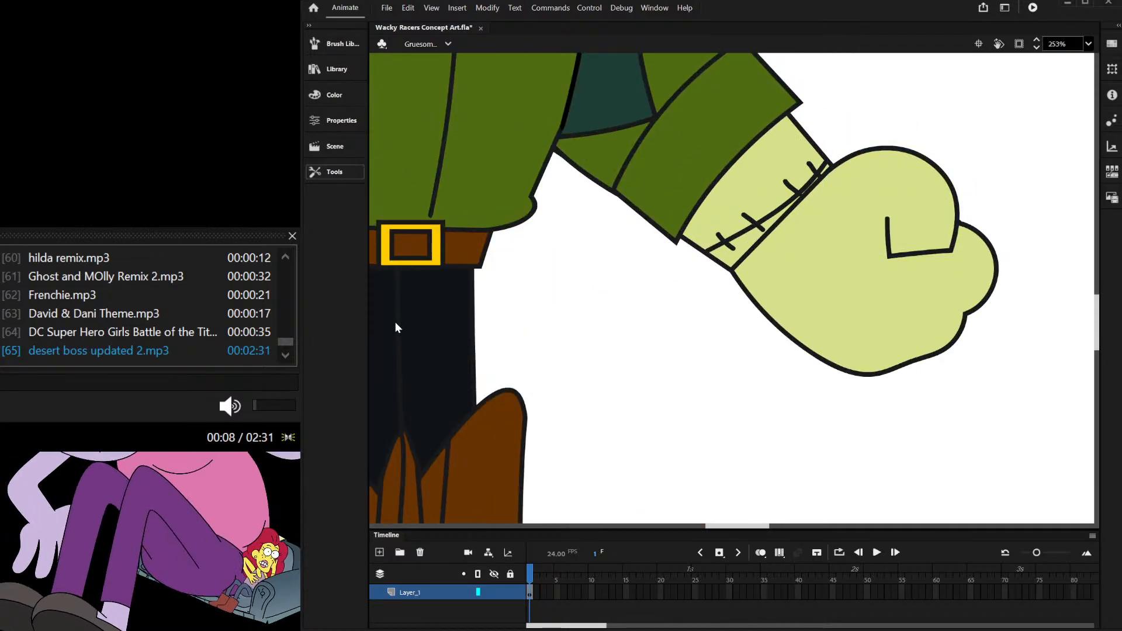
scroll(396, 321, down, 3)
scroll(676, 269, up, 2)
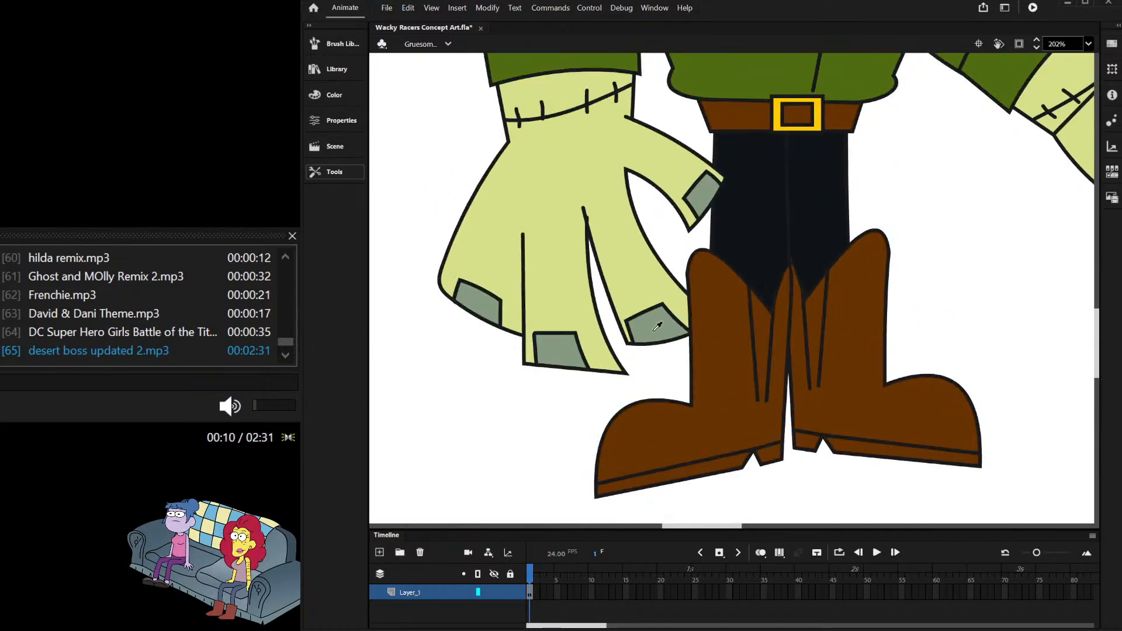
scroll(555, 231, down, 3)
scroll(651, 271, up, 4)
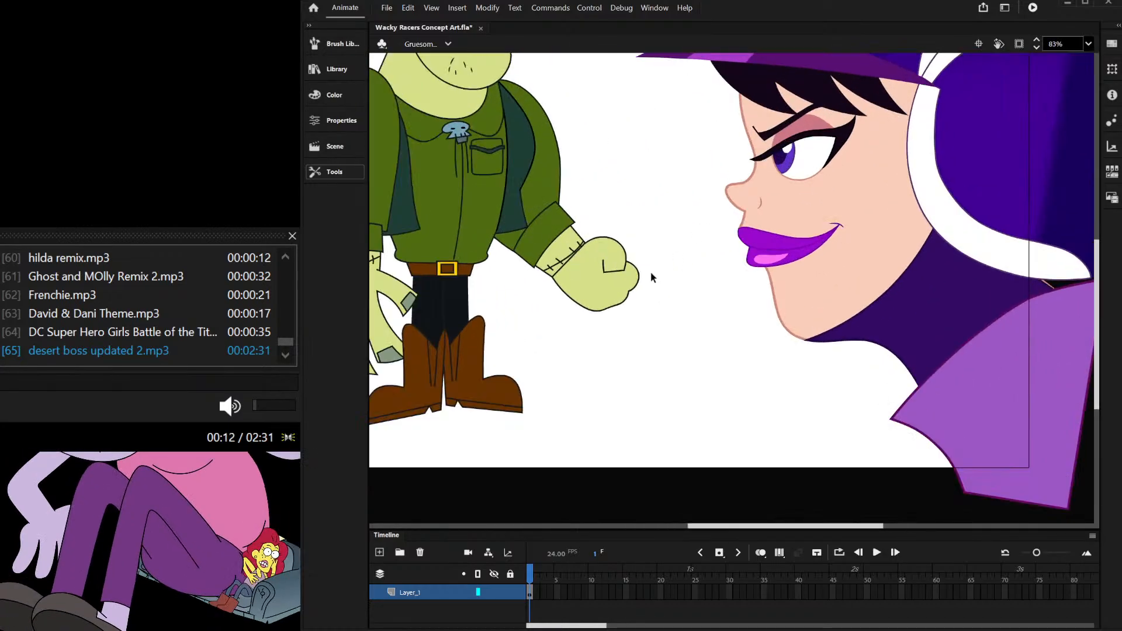
scroll(590, 221, up, 3)
mouse_move(528, 188)
mouse_down()
mouse_move(622, 291)
mouse_move(705, 312)
mouse_up()
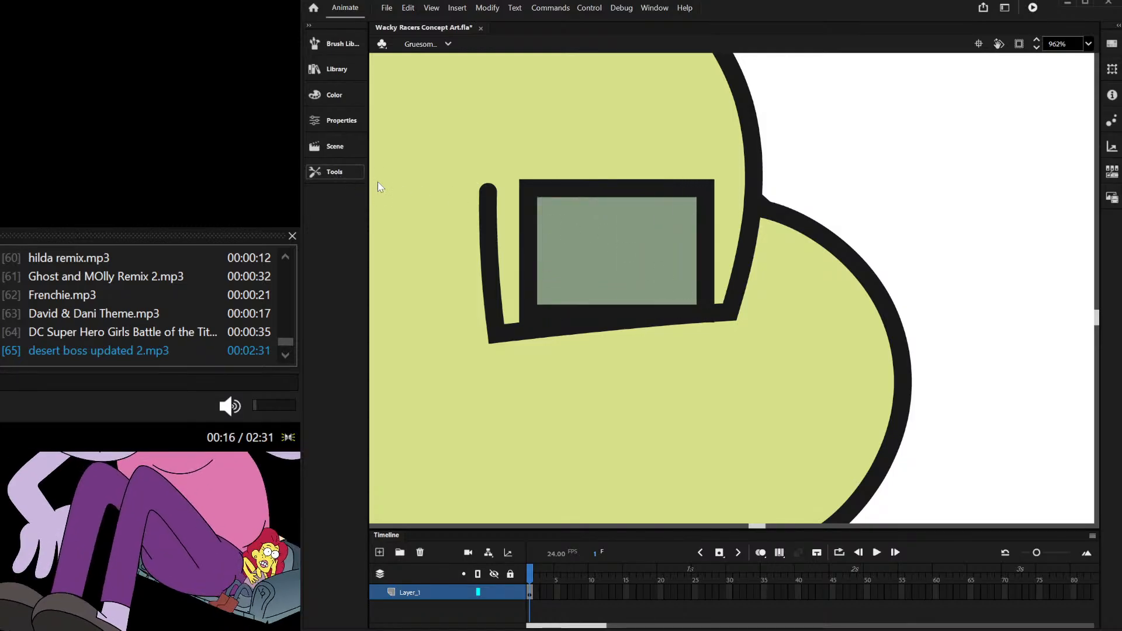
Step: Move the thumbnail's corners so it becomes shorter and slants parallel to the thumb's tip line
double_click(571, 283)
drag(533, 314, 528, 334)
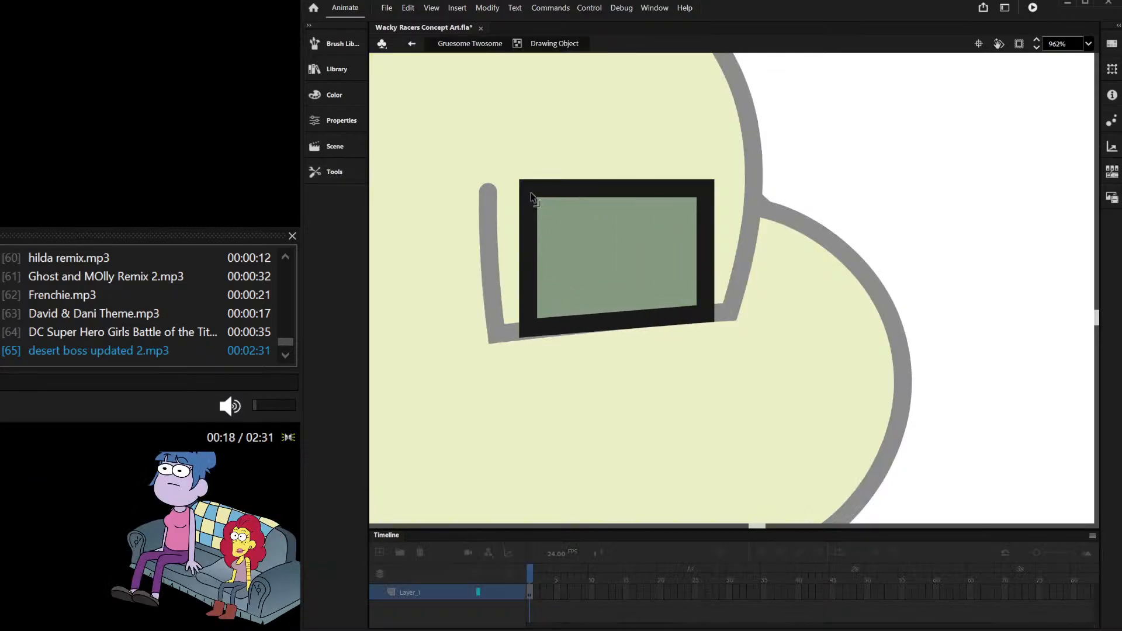
drag(533, 198, 528, 232)
drag(711, 190, 714, 214)
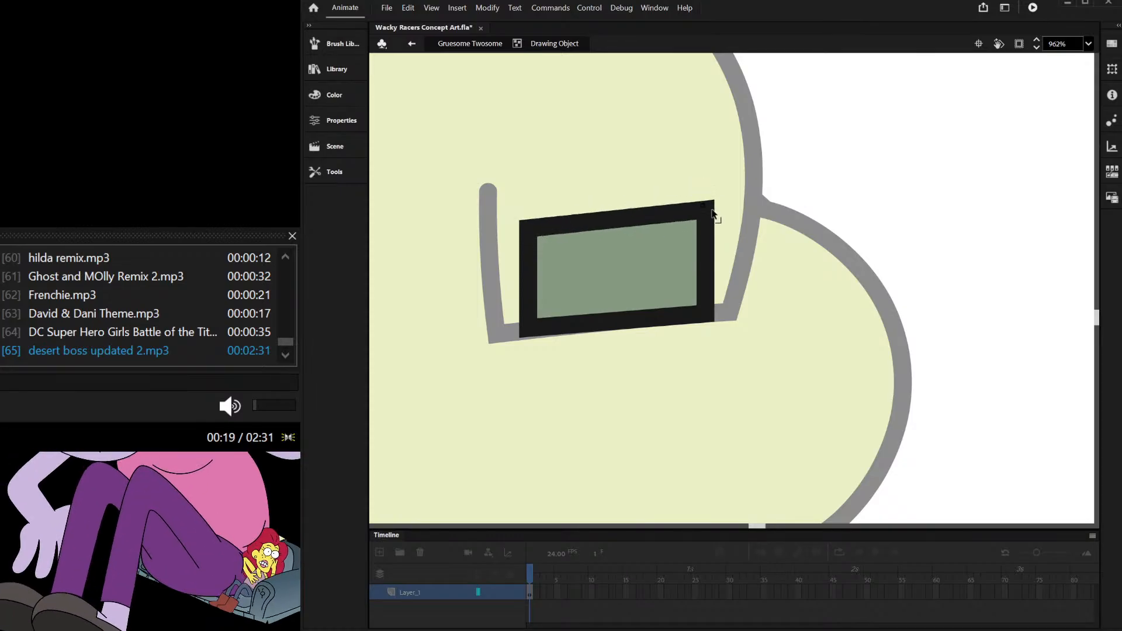
double_click(842, 151)
Step: Reshape the fist's lower outline with a small notch and a rounder curve to separate the fingers
scroll(840, 145, down, 6)
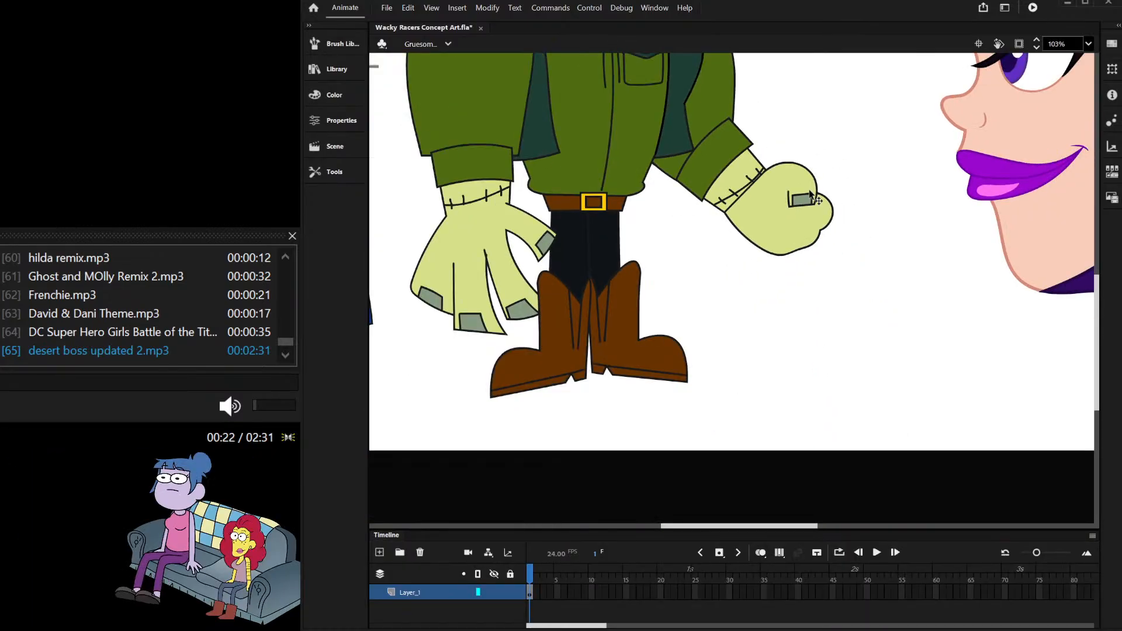
scroll(818, 252, up, 3)
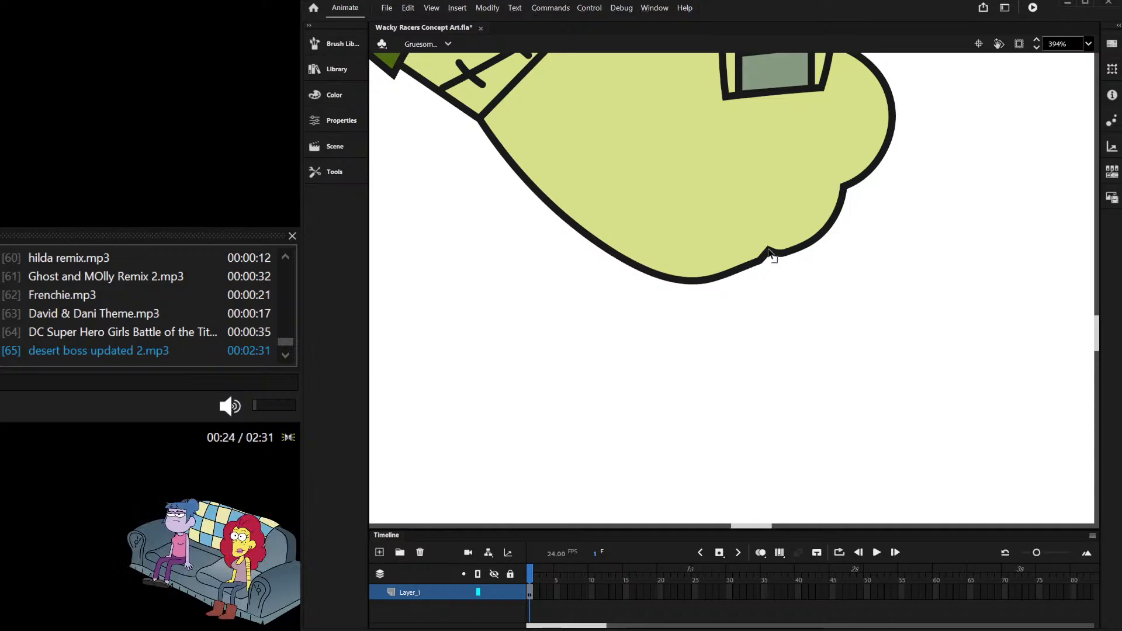
scroll(769, 252, up, 2)
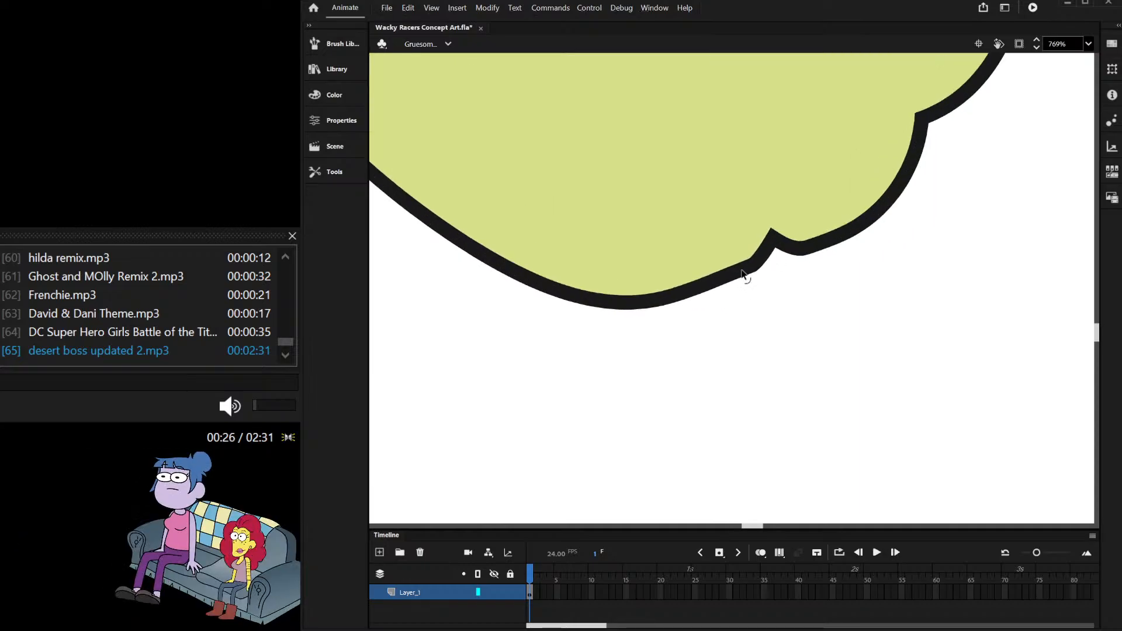
drag(865, 225, 851, 241)
scroll(811, 264, down, 1)
scroll(816, 284, down, 4)
scroll(832, 144, up, 1)
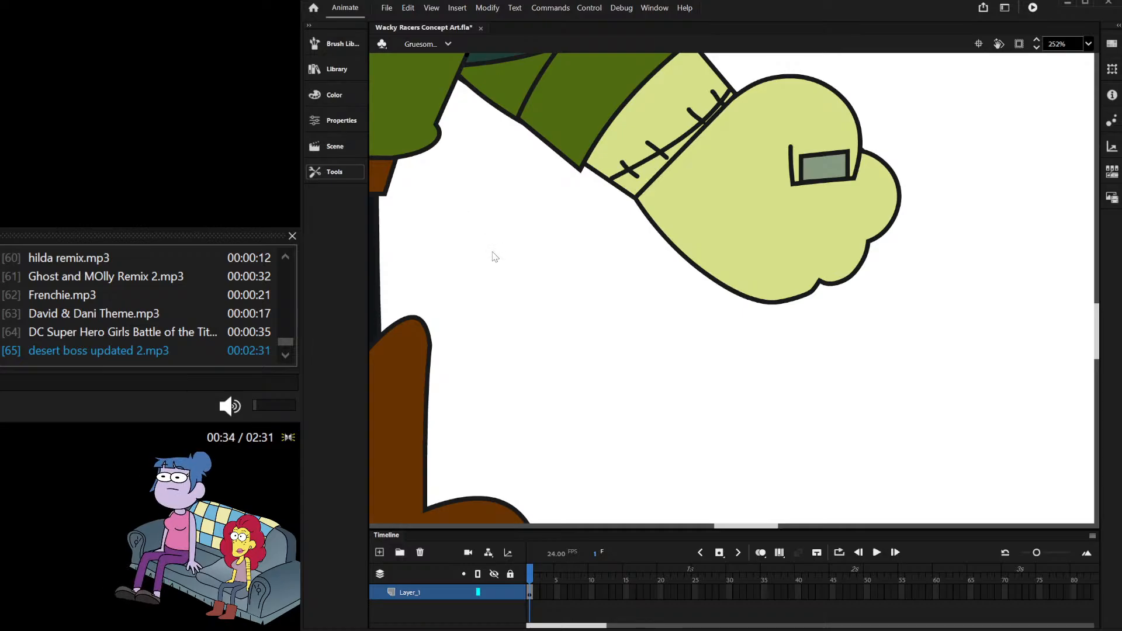
Step: Draw three curved brush lines inside the fist below the thumb to separate the curled fingers
scroll(785, 180, up, 4)
mouse_move(781, 74)
mouse_down()
mouse_move(751, 128)
mouse_move(861, 246)
mouse_move(955, 268)
mouse_up()
drag(743, 339, 850, 379)
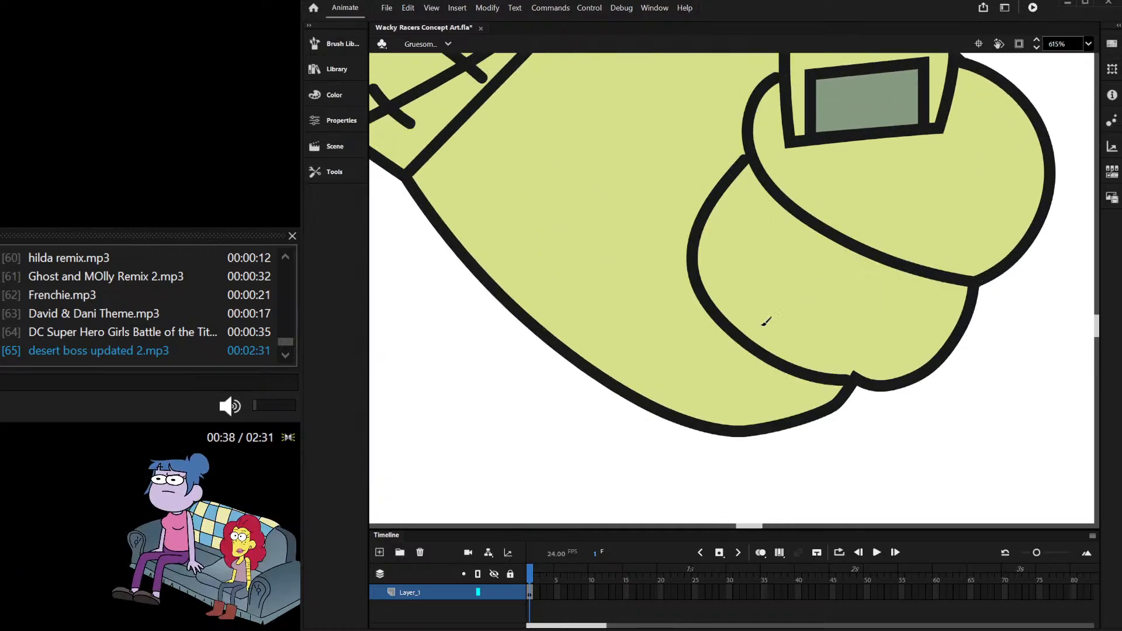
drag(691, 275, 652, 384)
key(v)
scroll(763, 390, down, 6)
scroll(807, 363, down, 4)
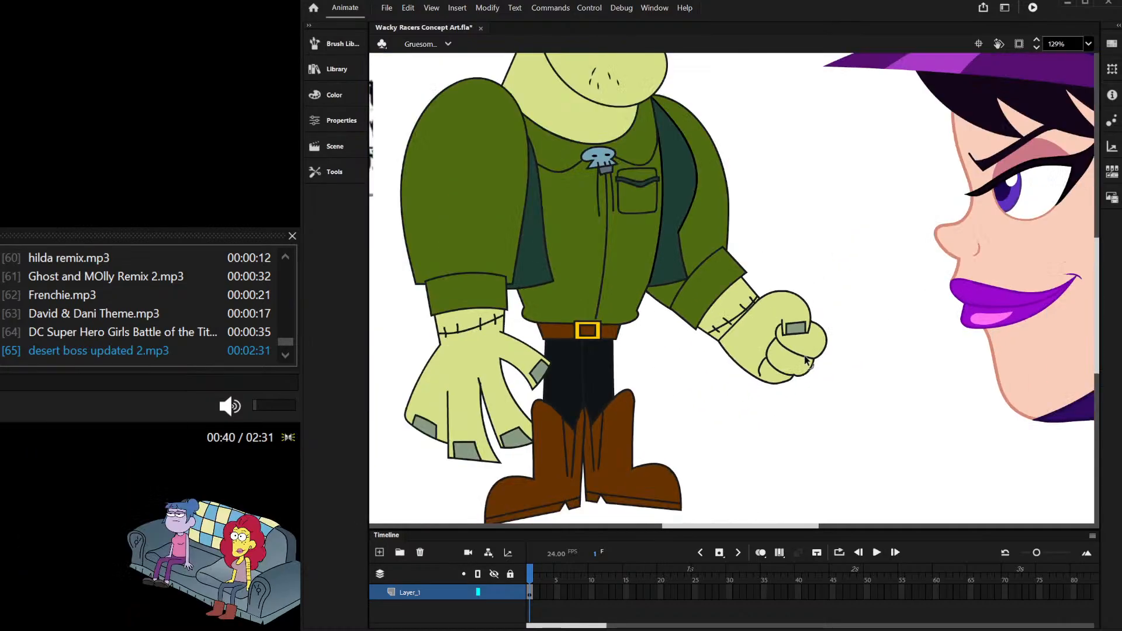
Step: Select the three curved finger lines inside the fist and delete them
scroll(792, 363, up, 3)
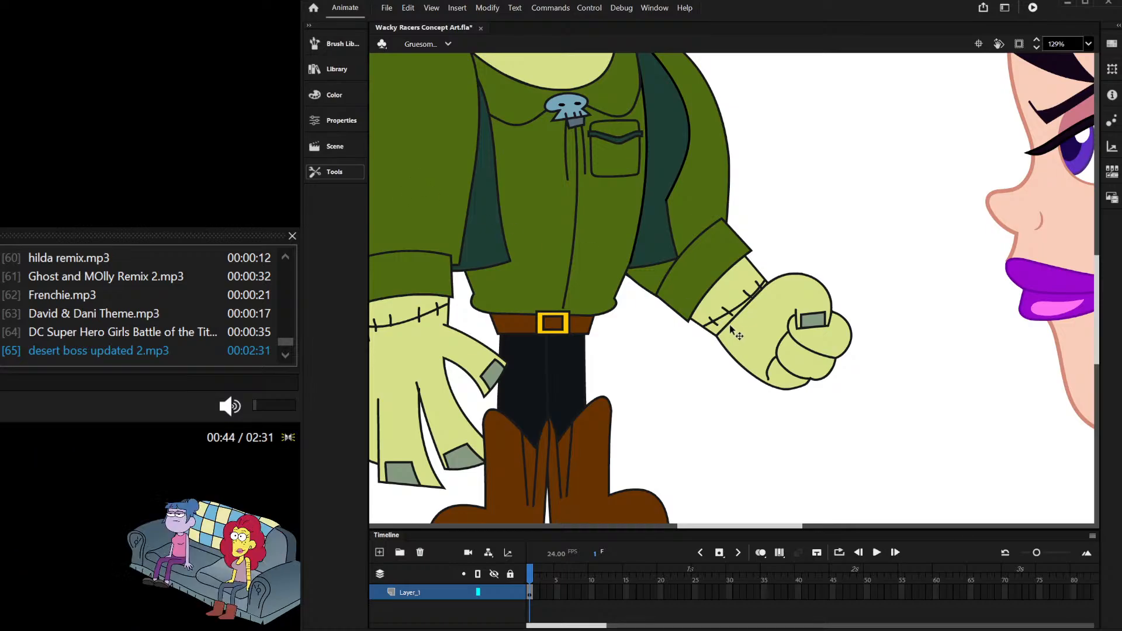
drag(795, 358, 816, 340)
shift+click(764, 334)
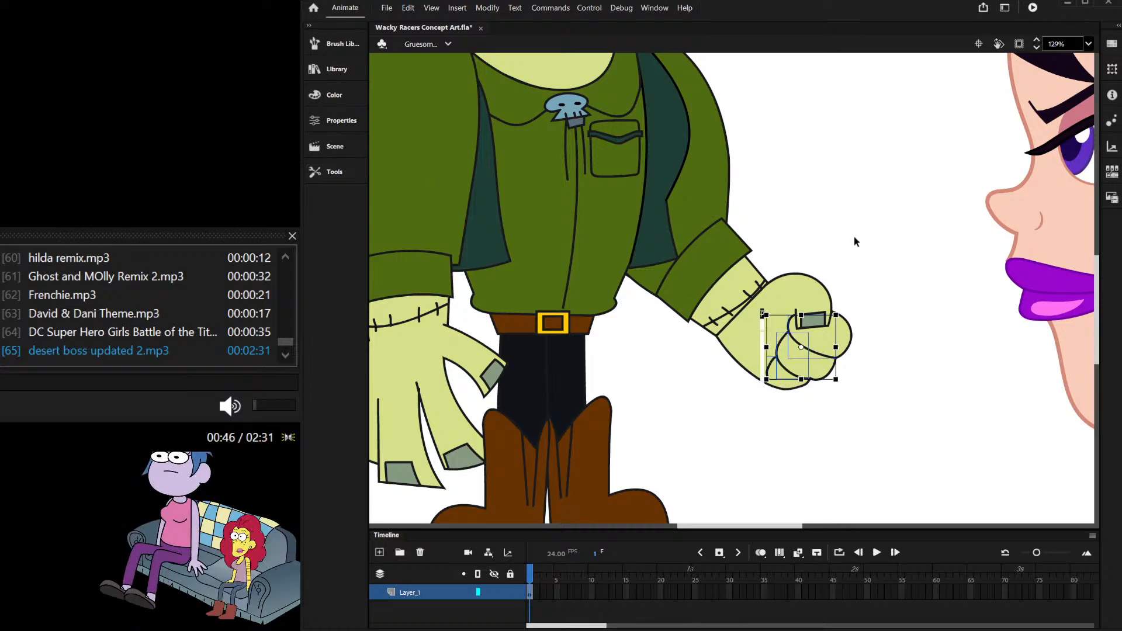
key(Delete)
scroll(842, 359, up, 3)
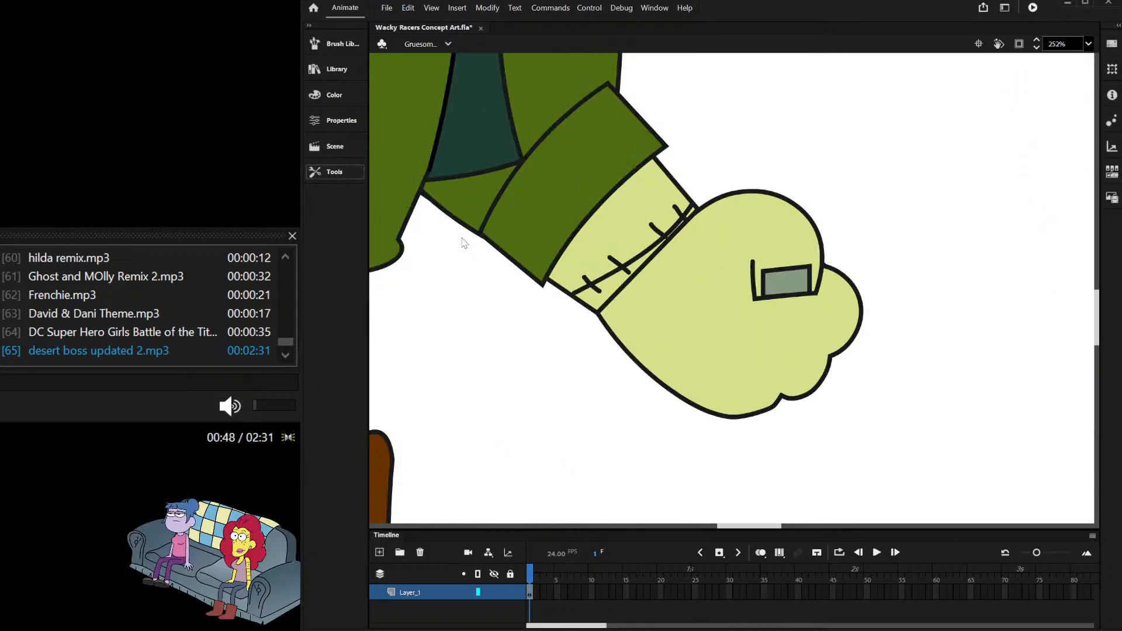
scroll(719, 319, up, 3)
key(b)
mouse_move(926, 386)
mouse_down()
mouse_move(754, 297)
mouse_move(770, 209)
mouse_move(884, 207)
mouse_move(975, 241)
mouse_up()
key(ctrl+z)
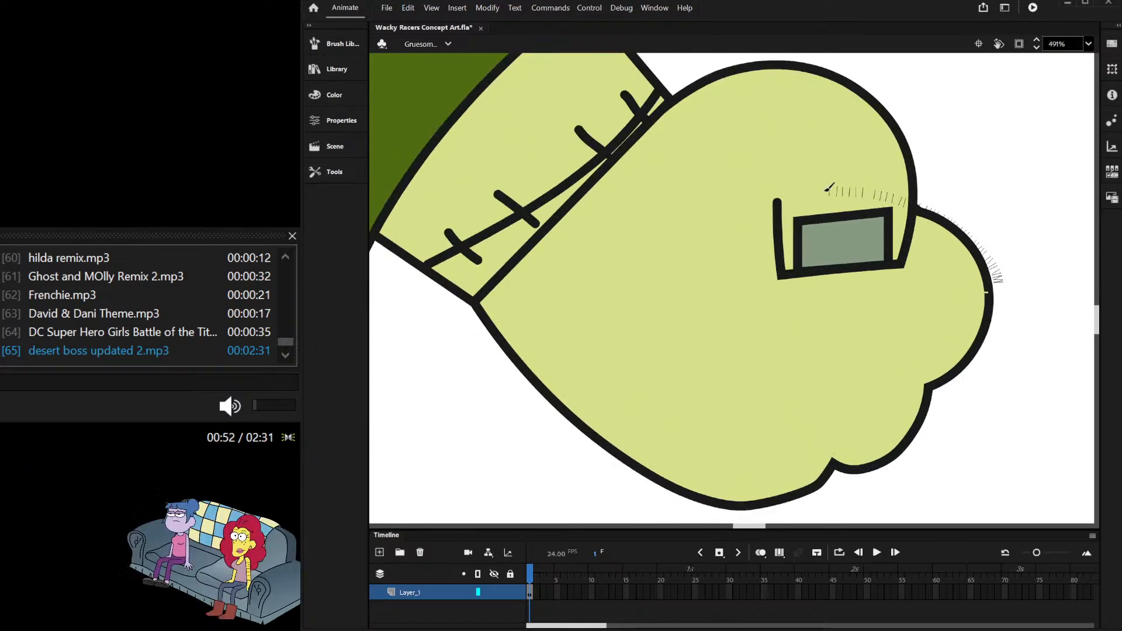
mouse_move(1006, 370)
mouse_down()
mouse_move(1014, 257)
mouse_move(979, 227)
mouse_move(1033, 319)
mouse_move(971, 382)
mouse_move(858, 369)
mouse_move(749, 305)
mouse_up()
key(ctrl+z)
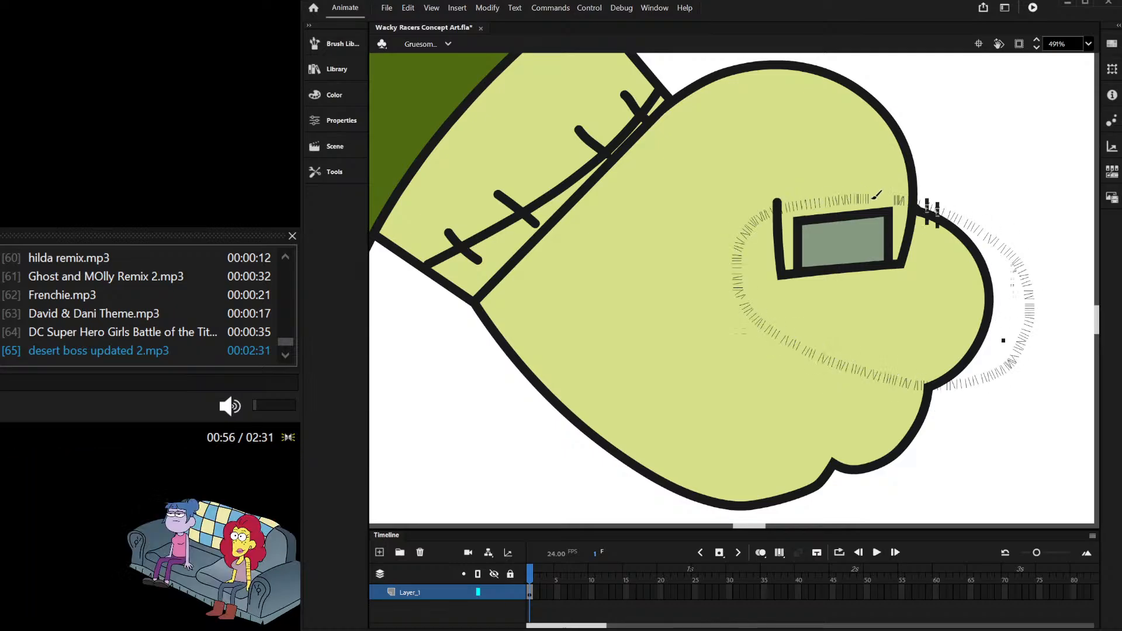
mouse_move(877, 194)
mouse_down()
mouse_move(836, 188)
mouse_move(760, 215)
mouse_up()
key(ctrl+z)
Step: Draw a closed, elongated finger oval across the fist, fill it with the skin colour, and move it below the thumbnail
mouse_move(855, 370)
mouse_down()
mouse_move(957, 388)
mouse_move(1019, 297)
mouse_up()
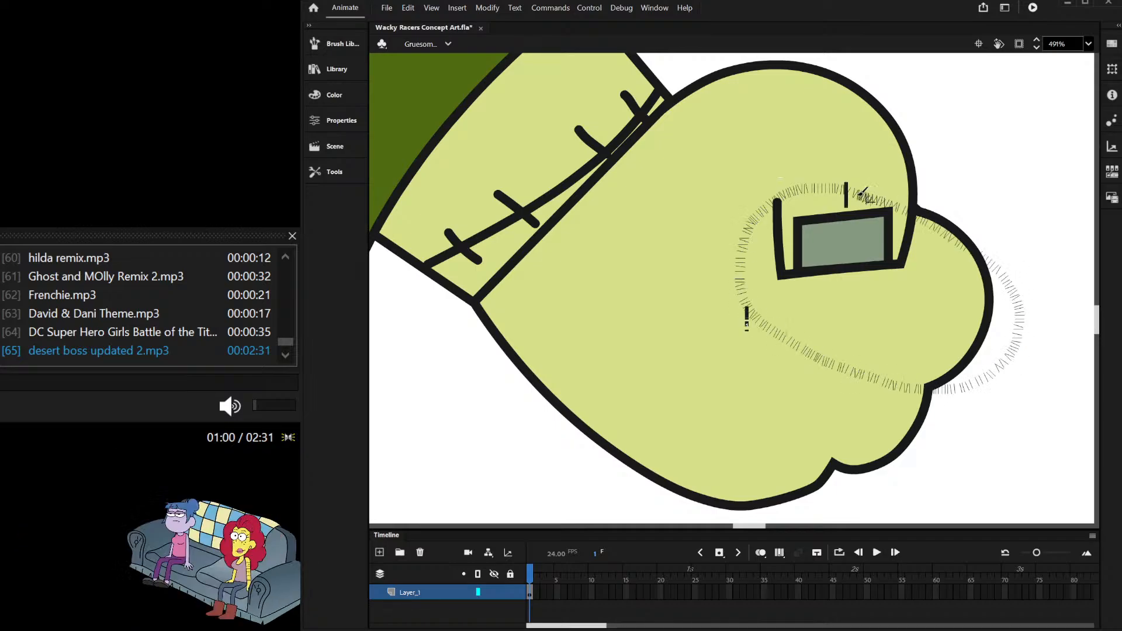
drag(864, 194, 815, 184)
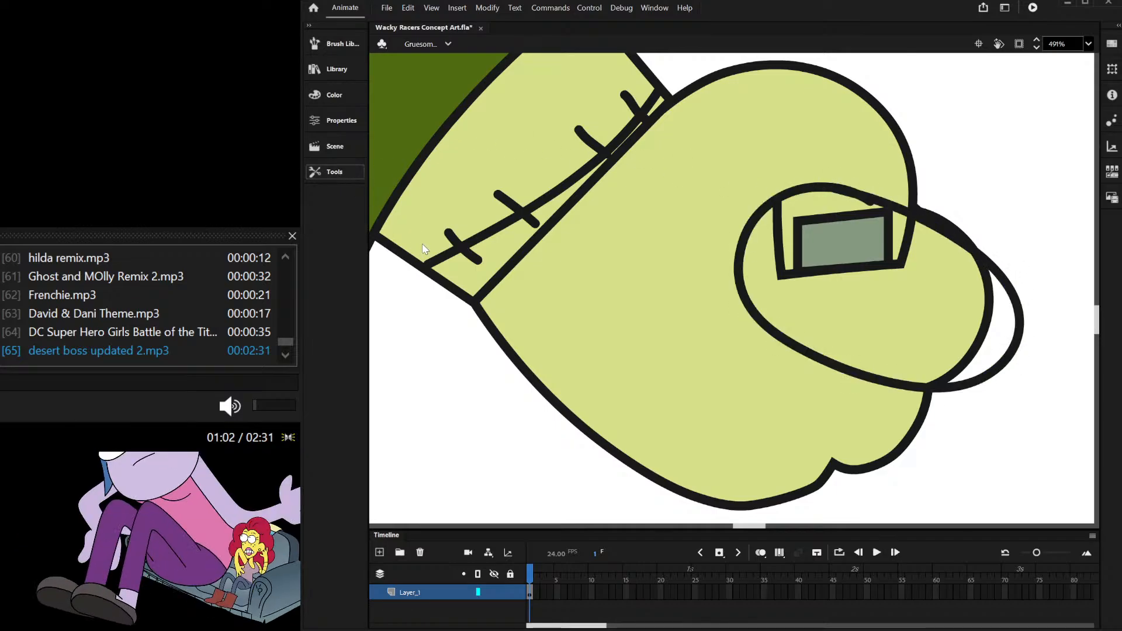
click(999, 343)
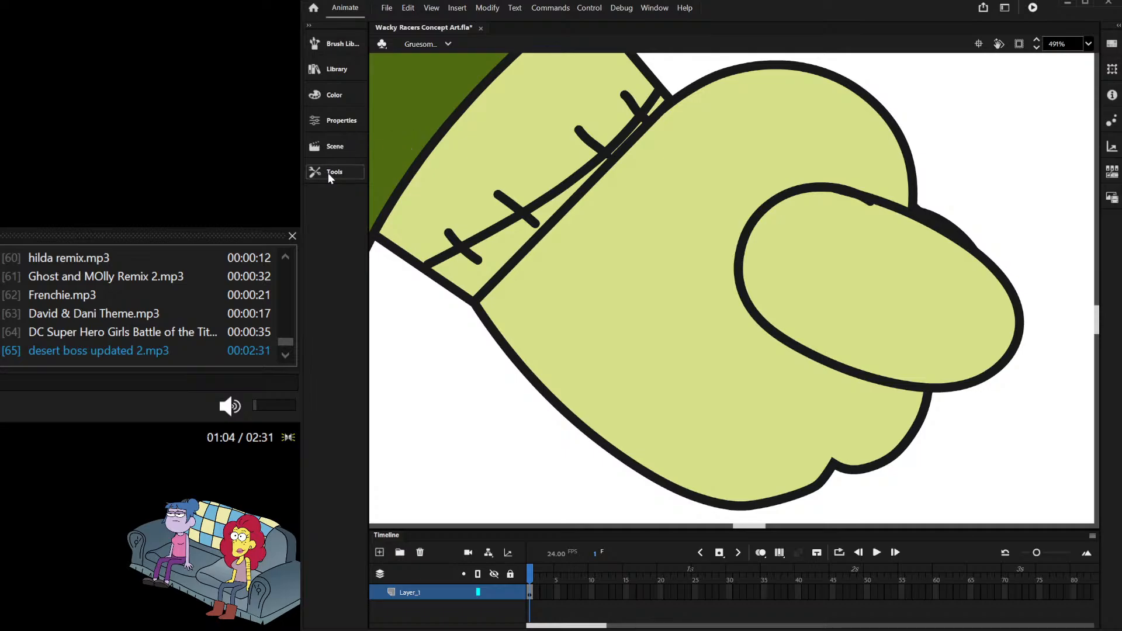
drag(883, 284, 832, 364)
Step: Smooth the small bump in the finger oval's upper outline
double_click(818, 284)
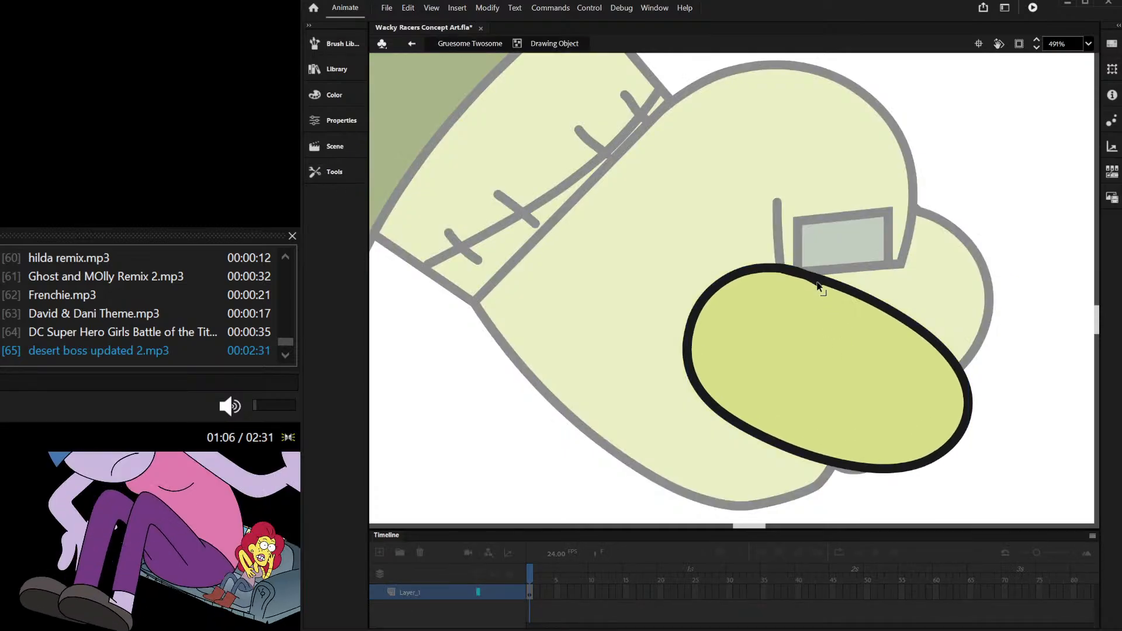
scroll(800, 282, up, 2)
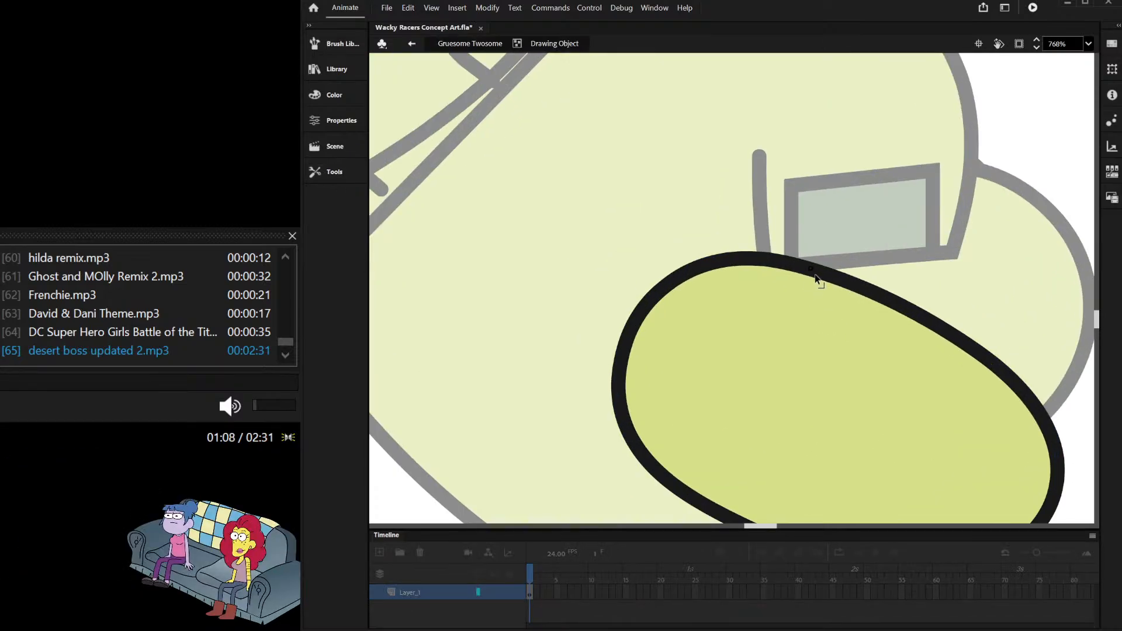
scroll(836, 267, down, 5)
double_click(956, 183)
click(956, 184)
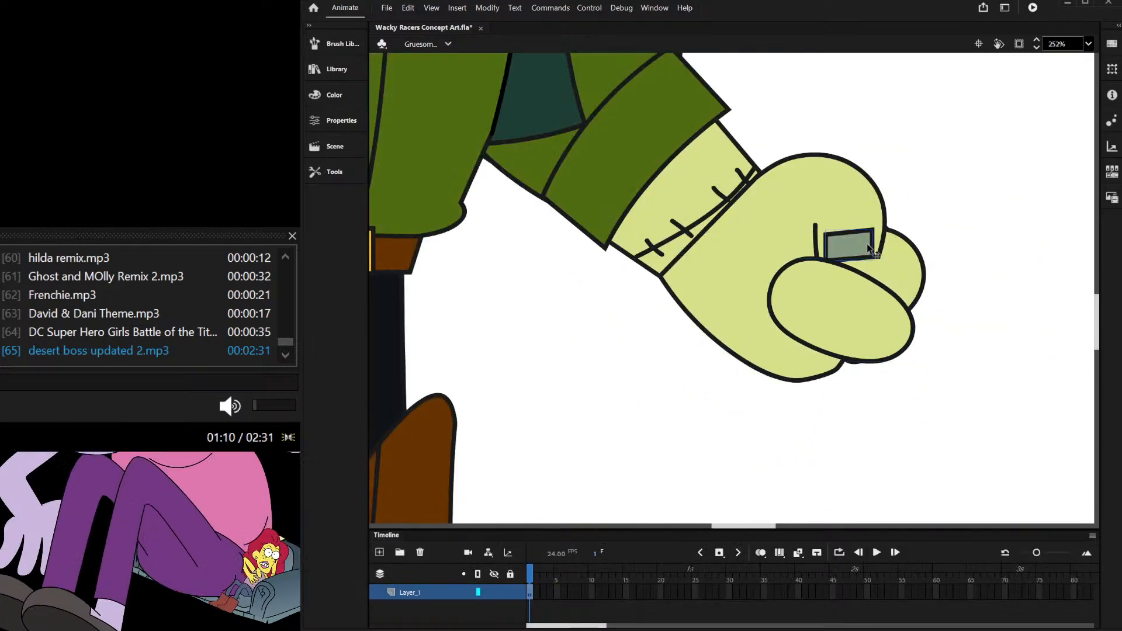
Step: Duplicate the thumbnail onto the finger oval's inner tip and rotate it to follow the finger's slant
click(869, 249)
alt+drag(871, 250, 816, 290)
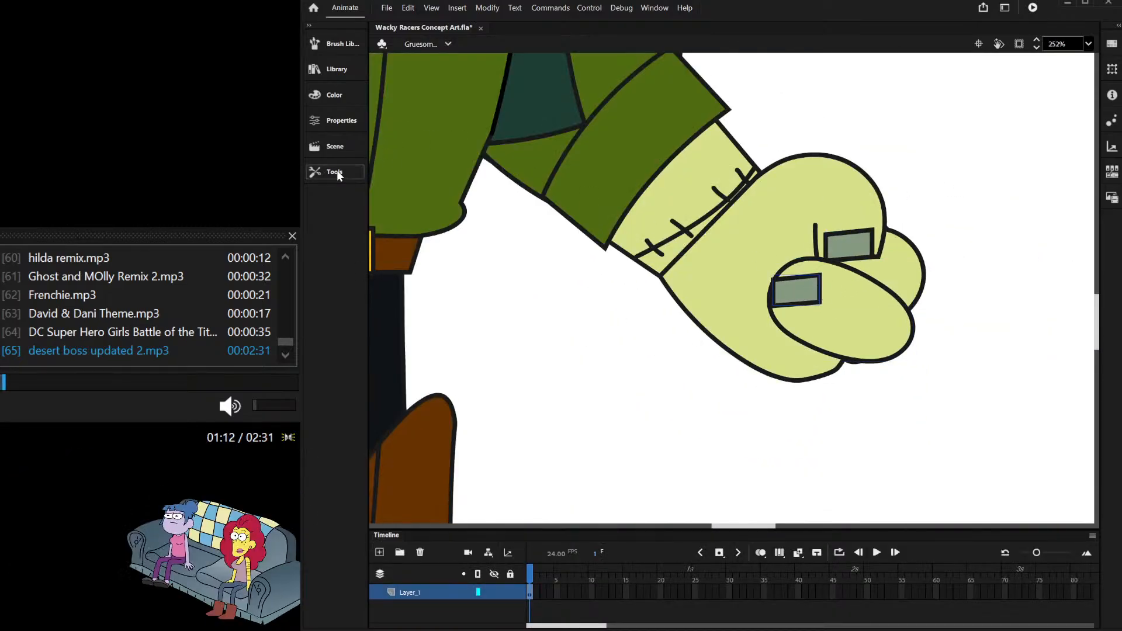
scroll(840, 188, down, 5)
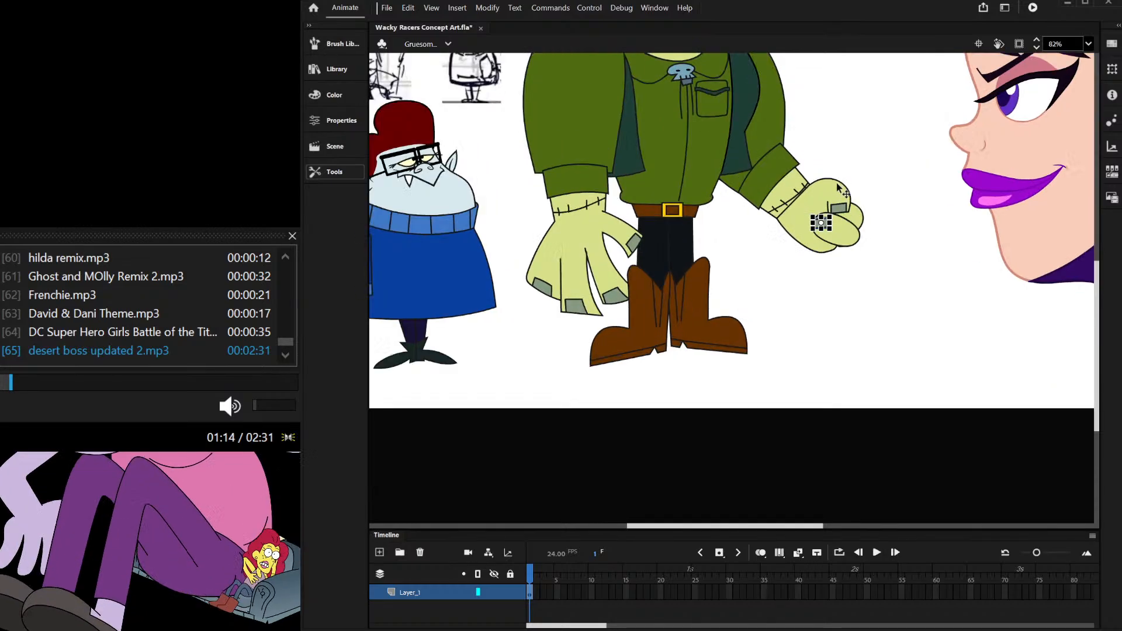
scroll(840, 189, up, 7)
drag(789, 244, 718, 199)
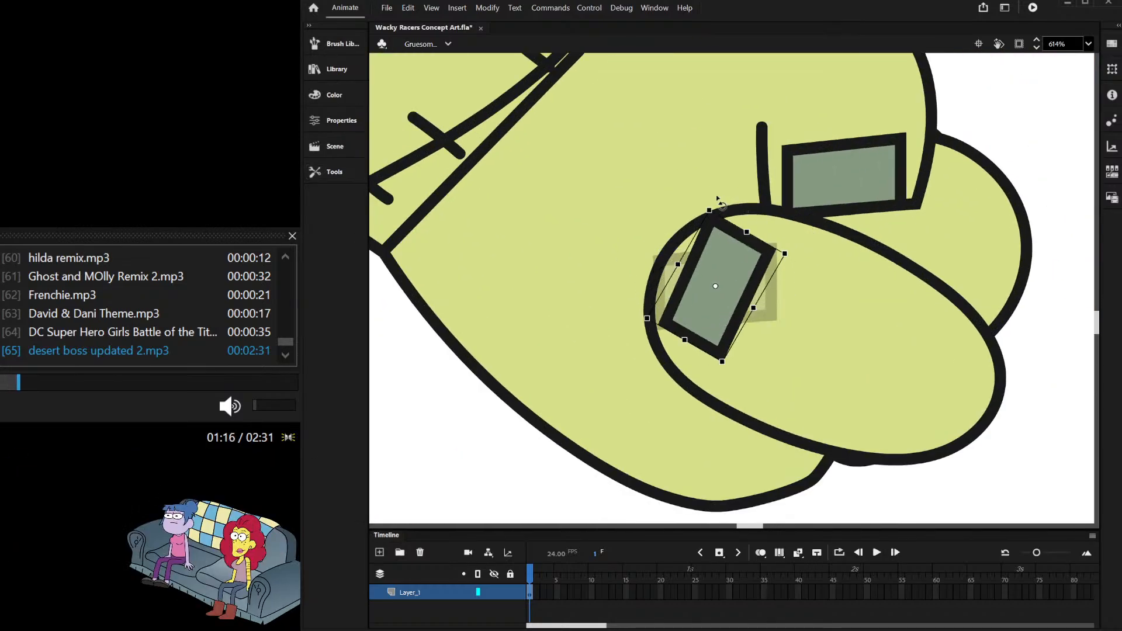
drag(725, 254, 712, 255)
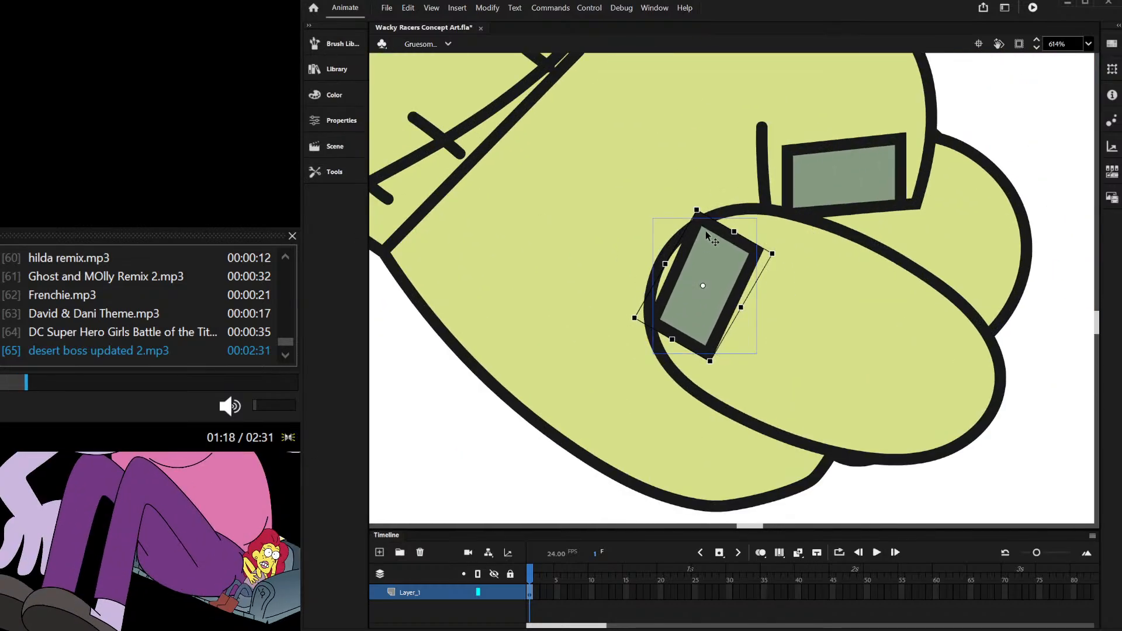
Step: Bend the copied nail's outer edge into a curve matching the fingertip's outline
double_click(671, 259)
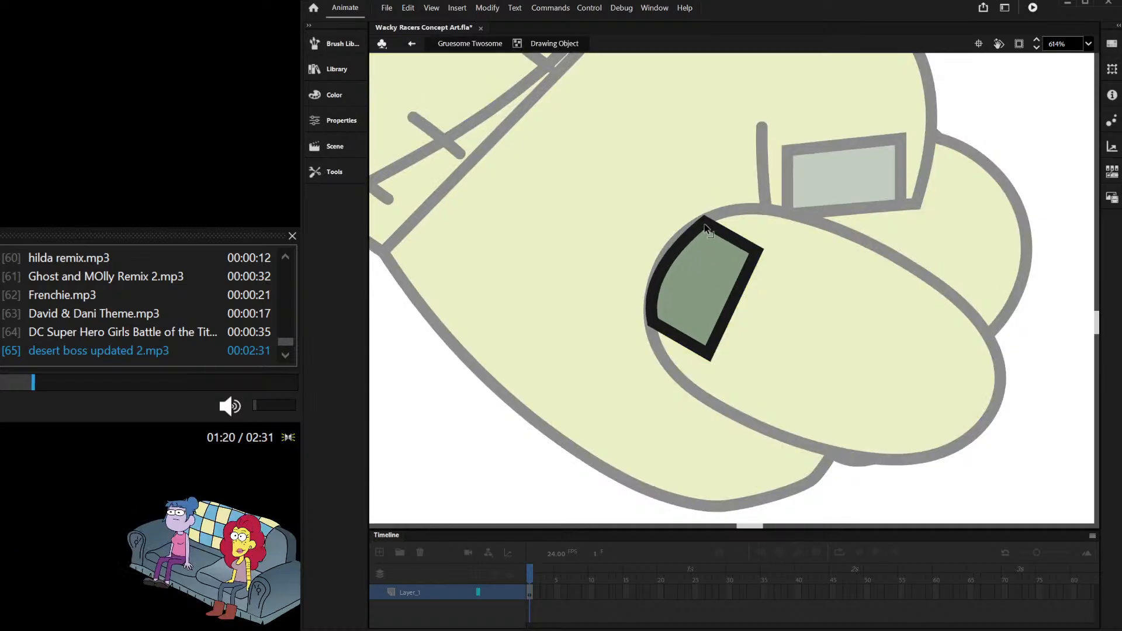
scroll(719, 228, down, 2)
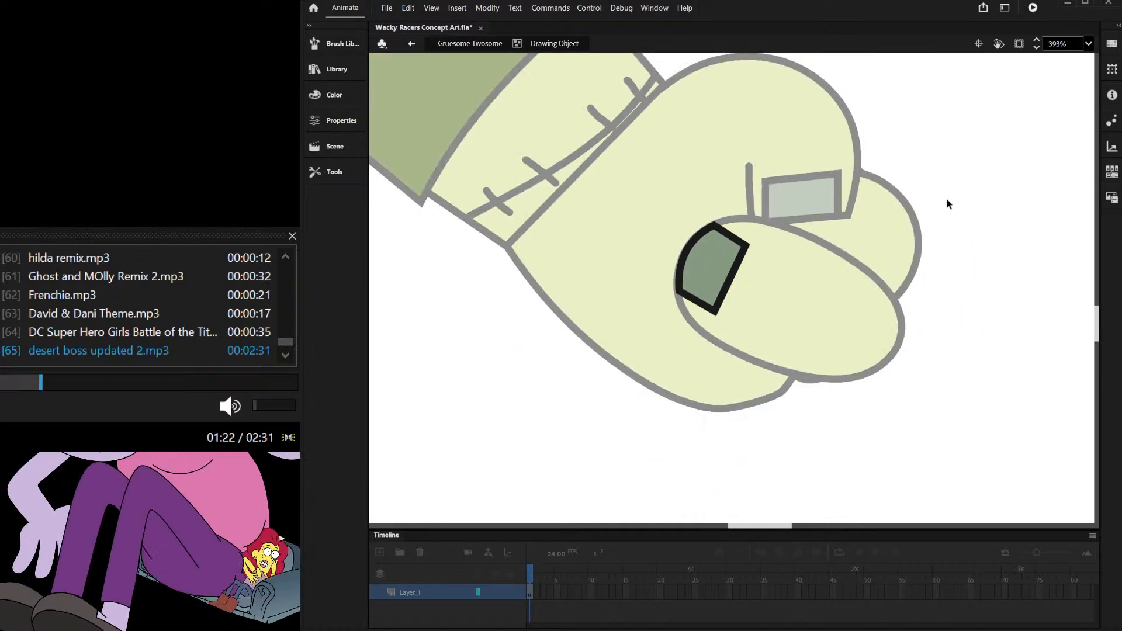
double_click(946, 198)
Step: Group the finger with its nail and tuck it under the thumb, pasting the thumb and thumbnail back in place on top
shift+click(800, 269)
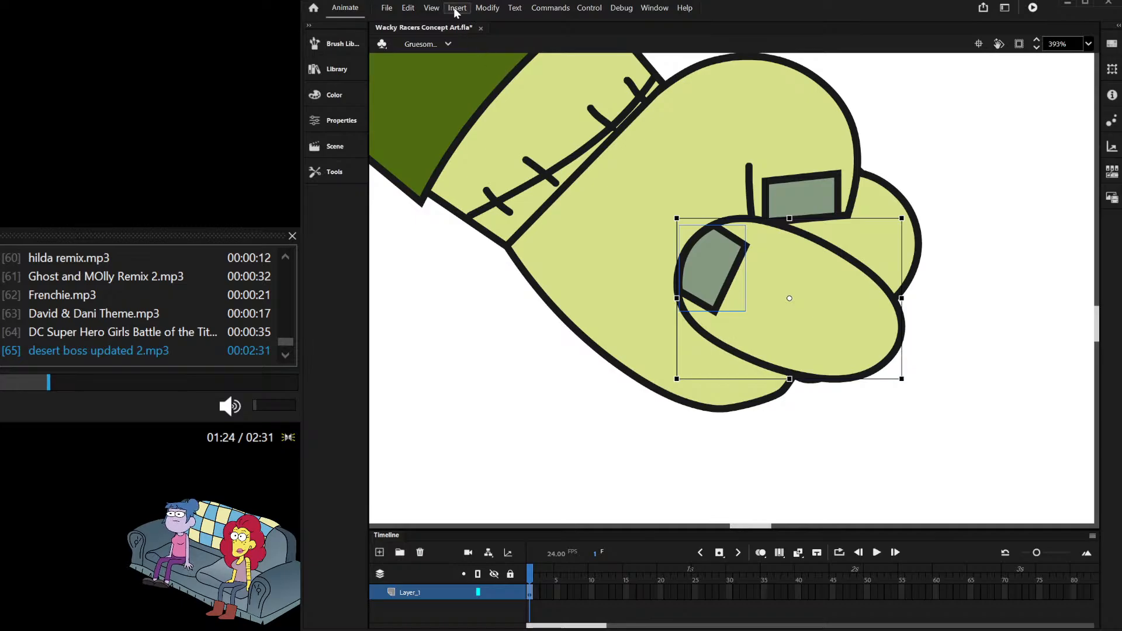
drag(809, 296, 842, 243)
shift+click(842, 129)
key(ctrl+x)
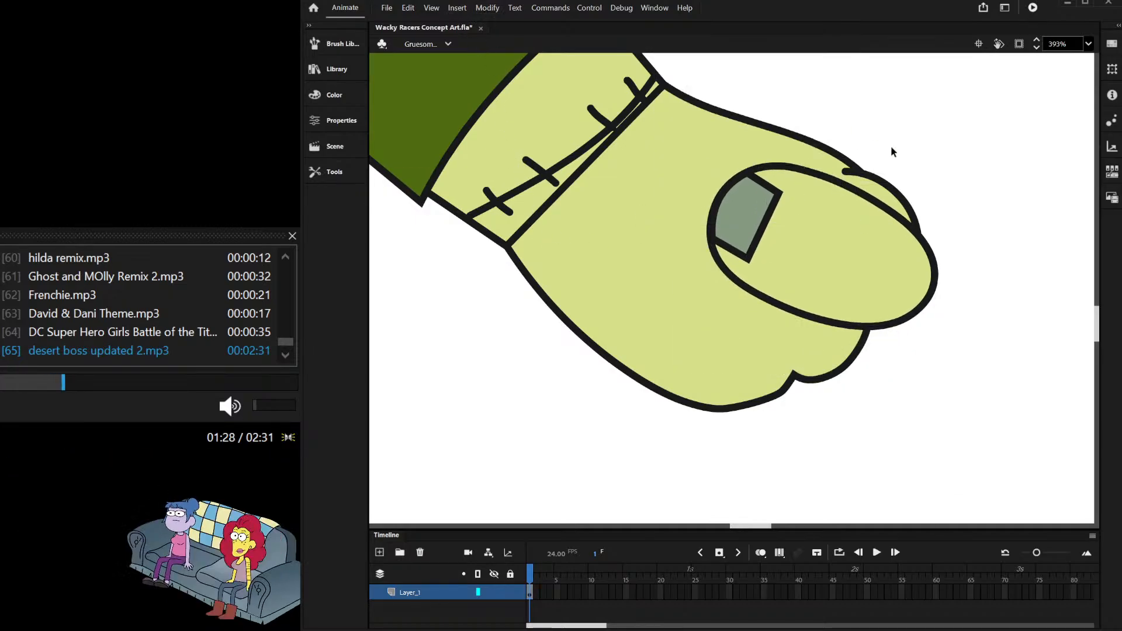
key(ctrl+shift+v)
drag(905, 271, 886, 255)
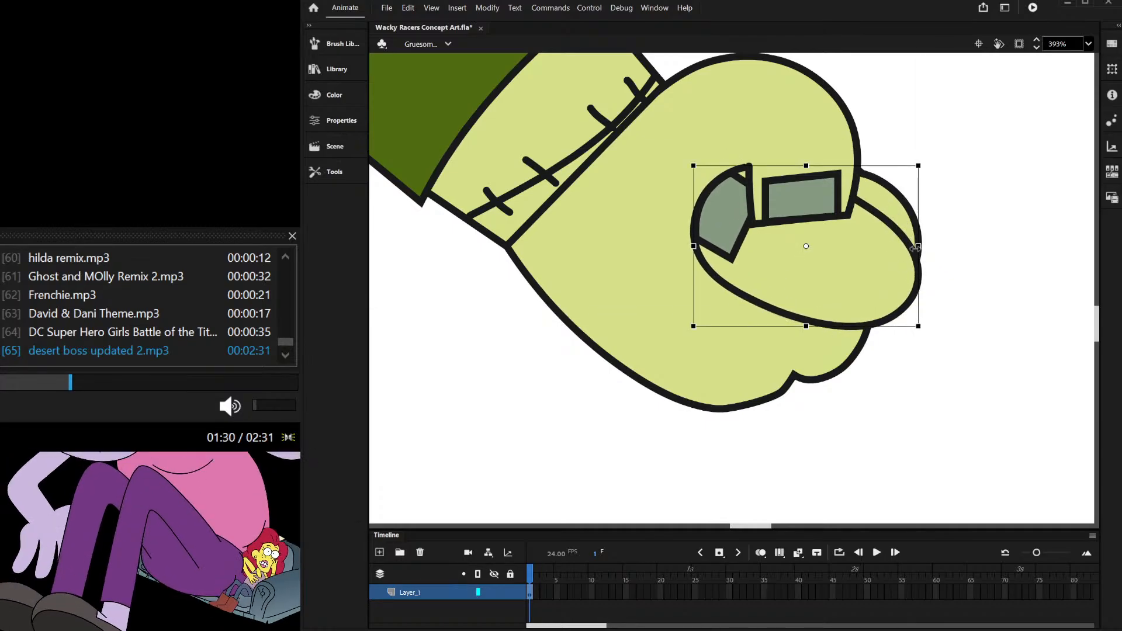
Step: Open the finger shape inside its group and delete the upper outer section that overlaps the knuckle
double_click(888, 251)
click(931, 141)
double_click(853, 215)
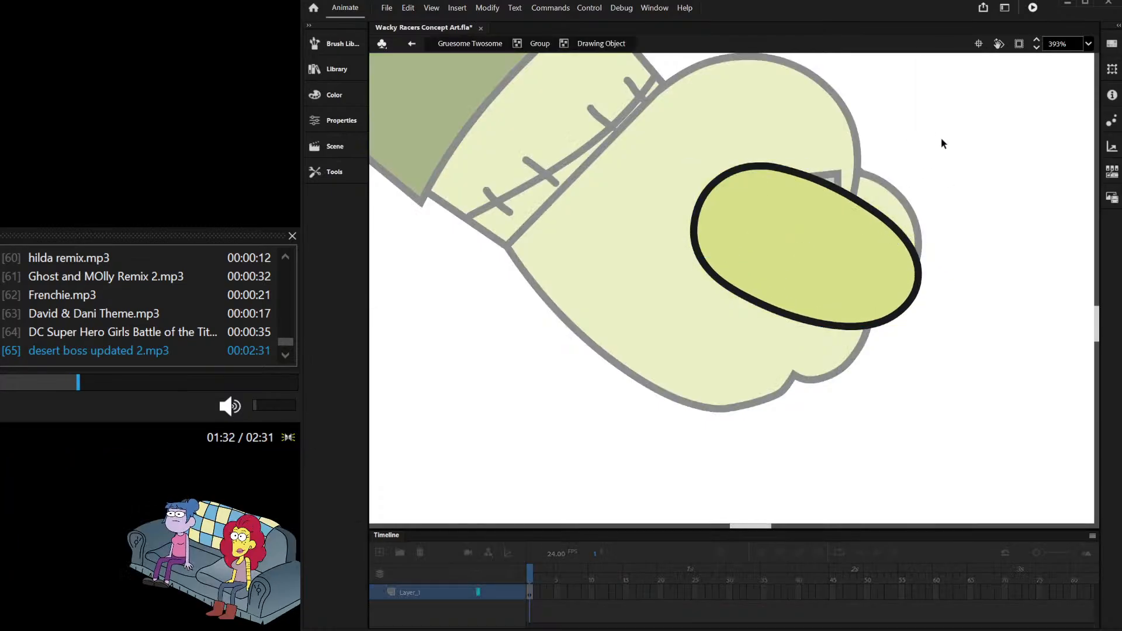
drag(942, 139, 836, 262)
key(Delete)
Step: Pull the finger's cut outline end onto the knuckle outline and reshape its outer end into a fuller, squarer curve
drag(917, 263, 913, 216)
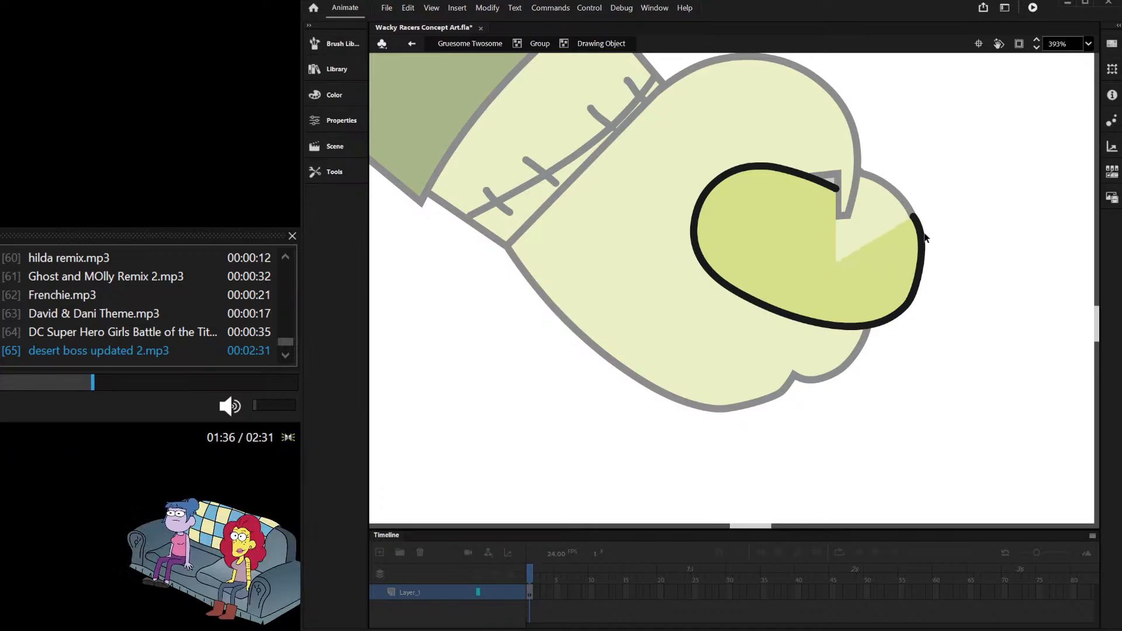
drag(926, 261, 922, 268)
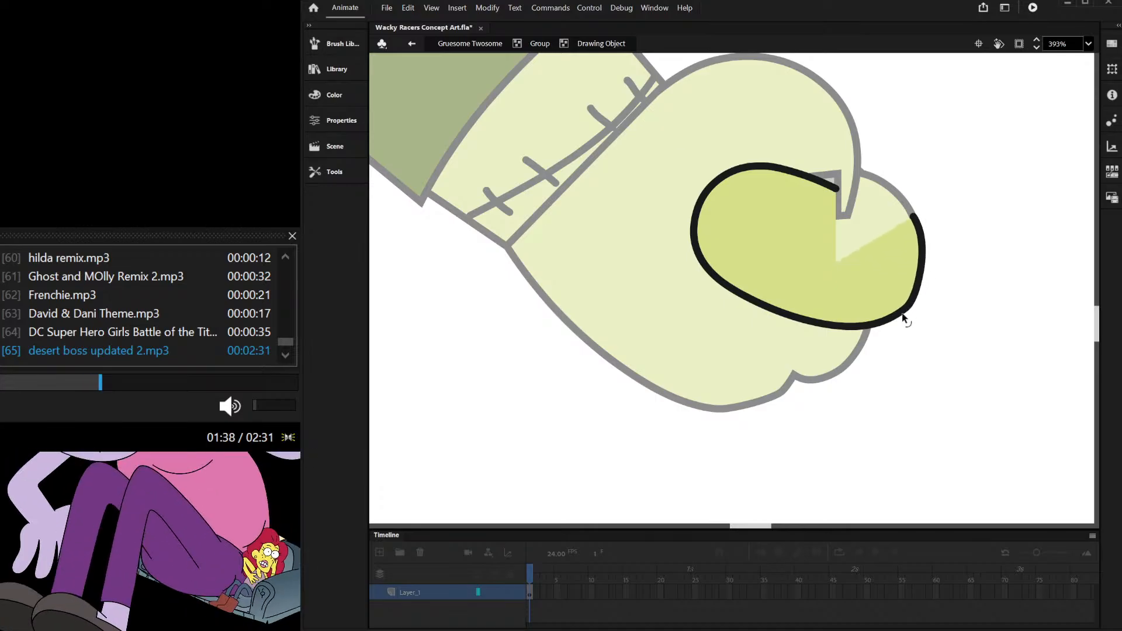
drag(902, 313, 901, 319)
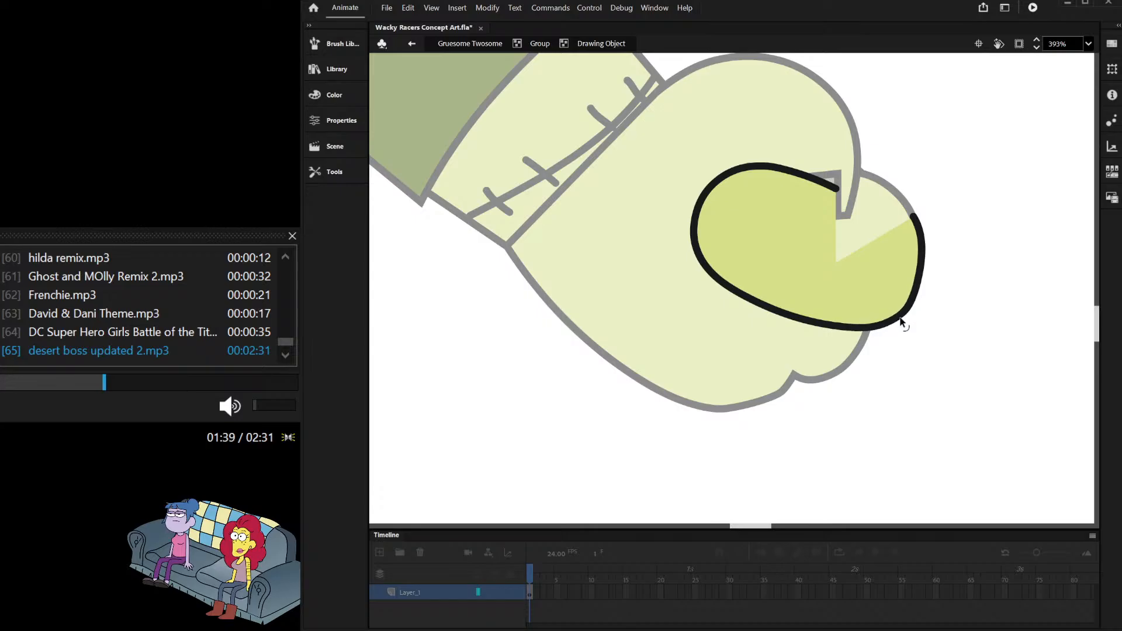
double_click(959, 247)
double_click(892, 156)
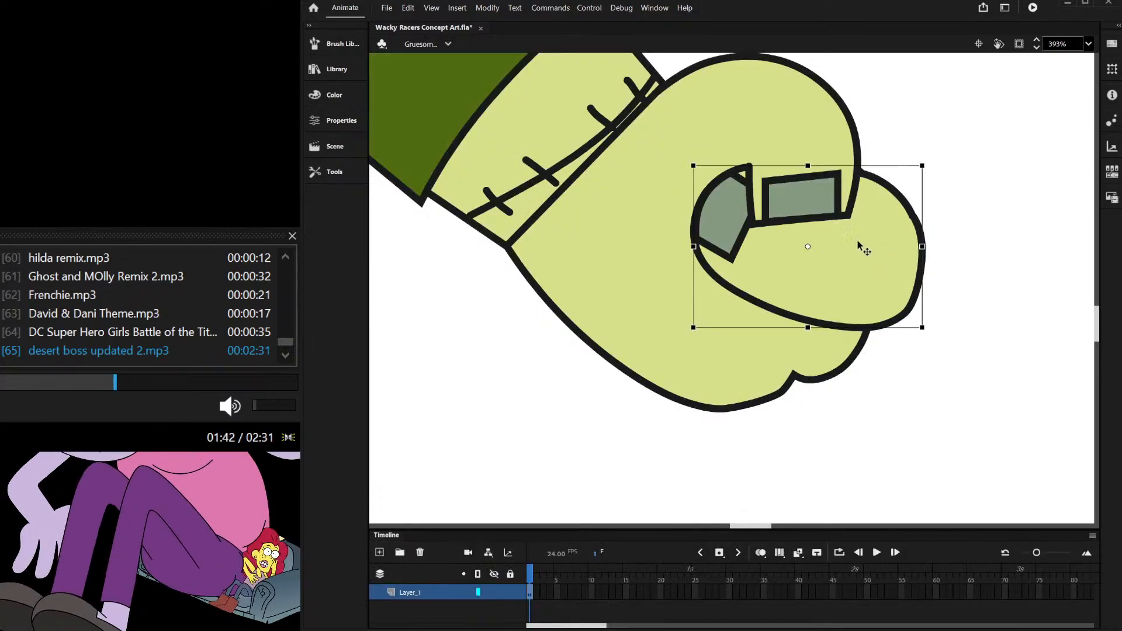
Step: Duplicate the finger group just below as a second finger, and paste the thumb, thumbnail and first finger back in place on top
drag(863, 245, 830, 332)
click(795, 195)
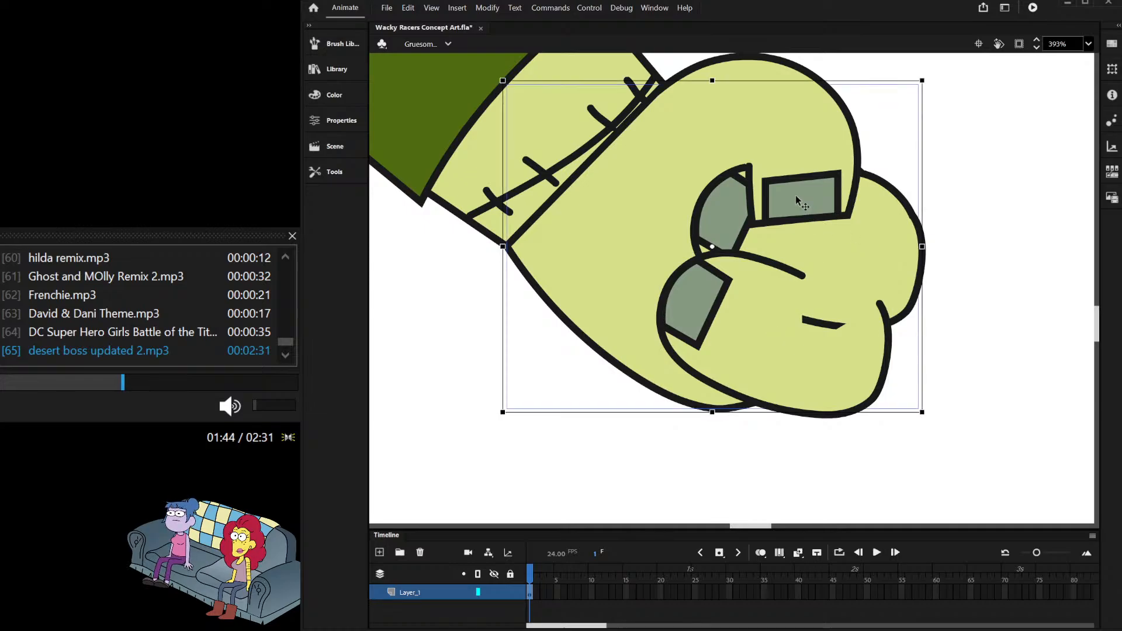
click(866, 156)
click(820, 197)
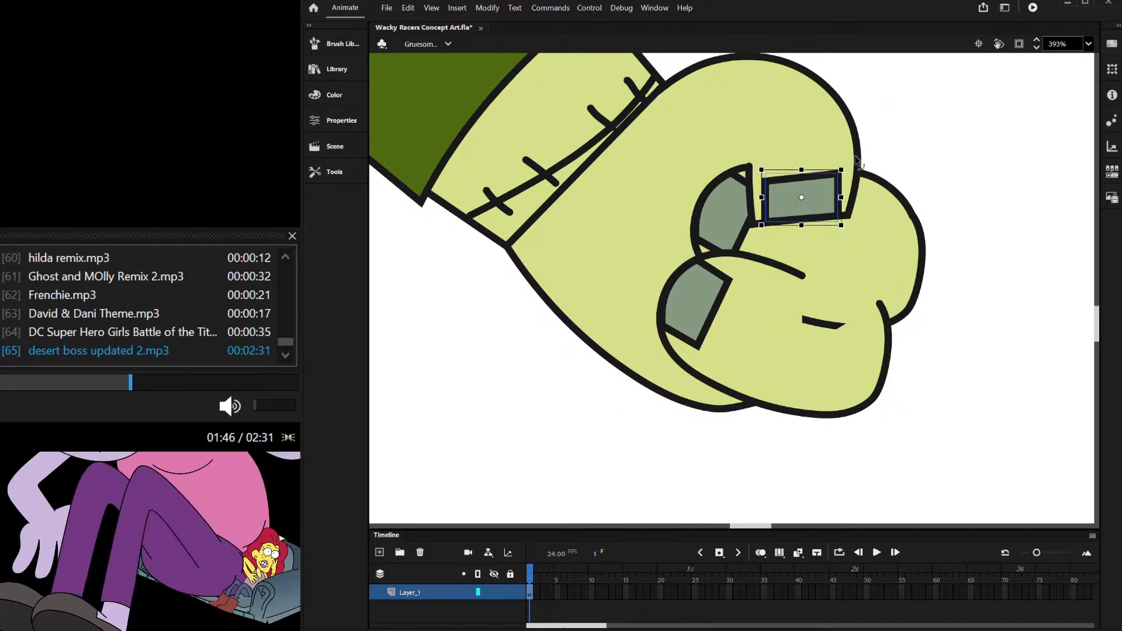
shift+click(856, 144)
key(Delete)
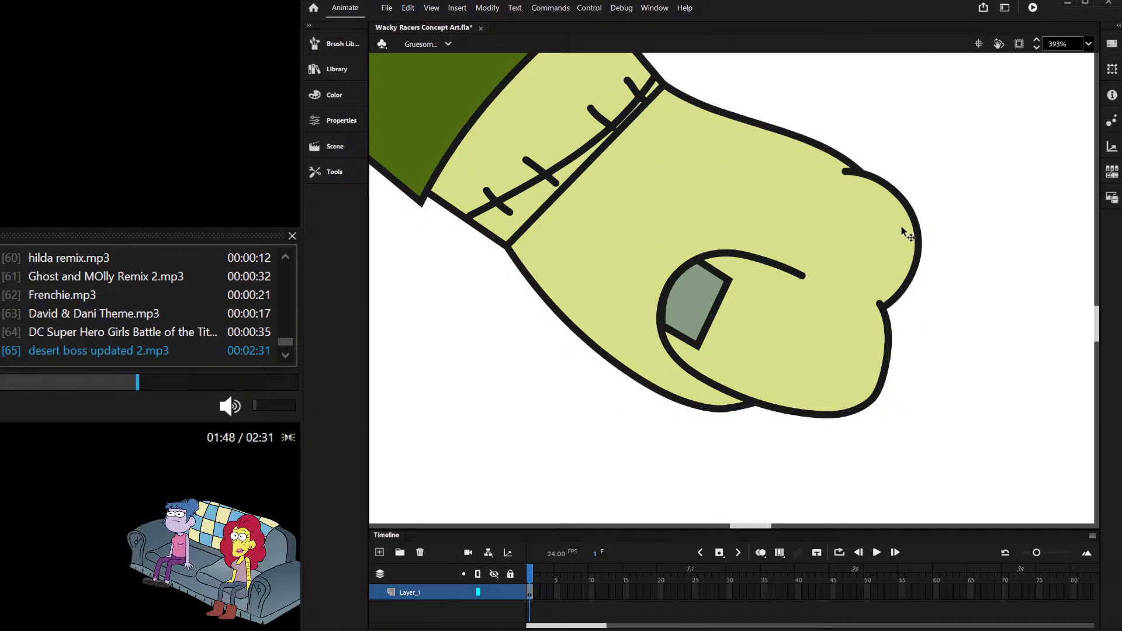
key(ctrl+shift+v)
click(948, 219)
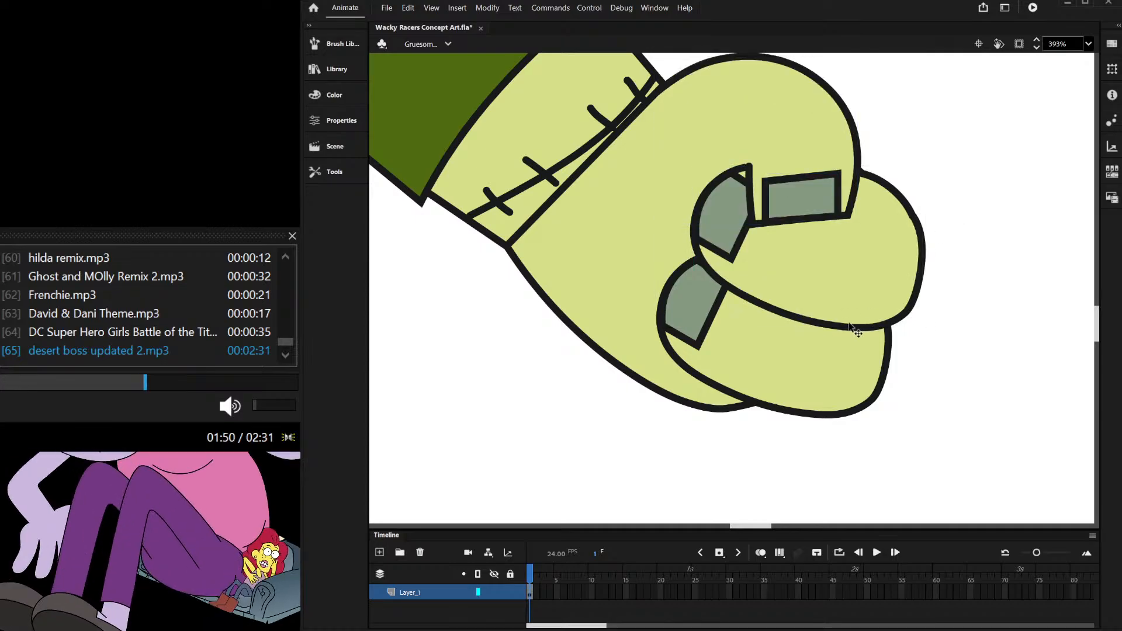
Step: Duplicate the second finger group below and slightly inward as a third finger of the fist
click(842, 327)
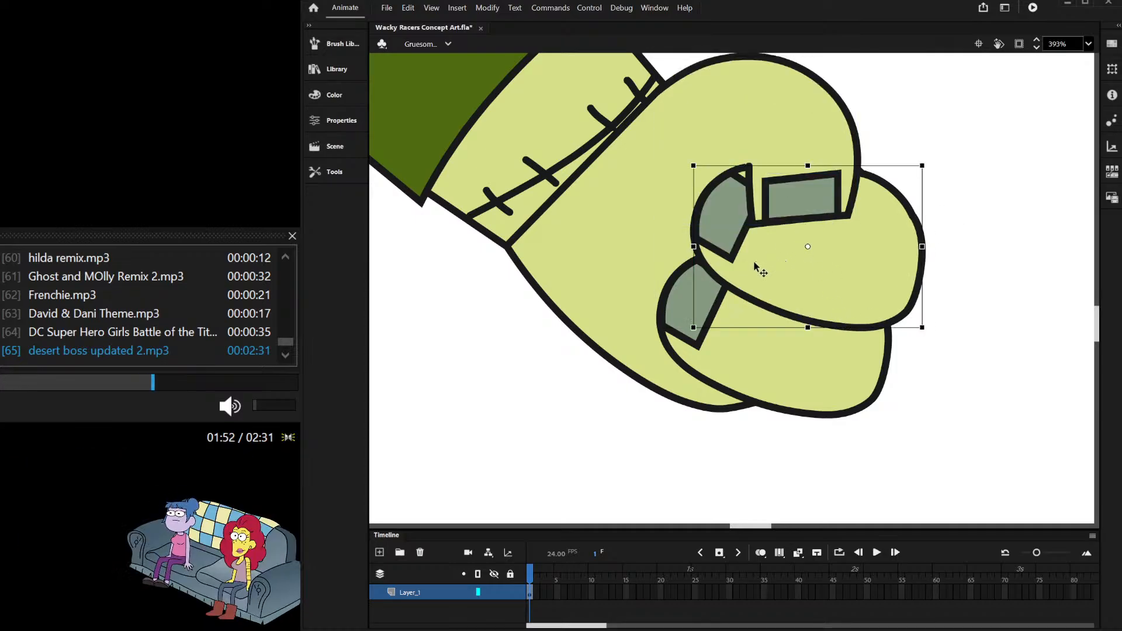
scroll(696, 310, down, 1)
scroll(720, 333, up, 2)
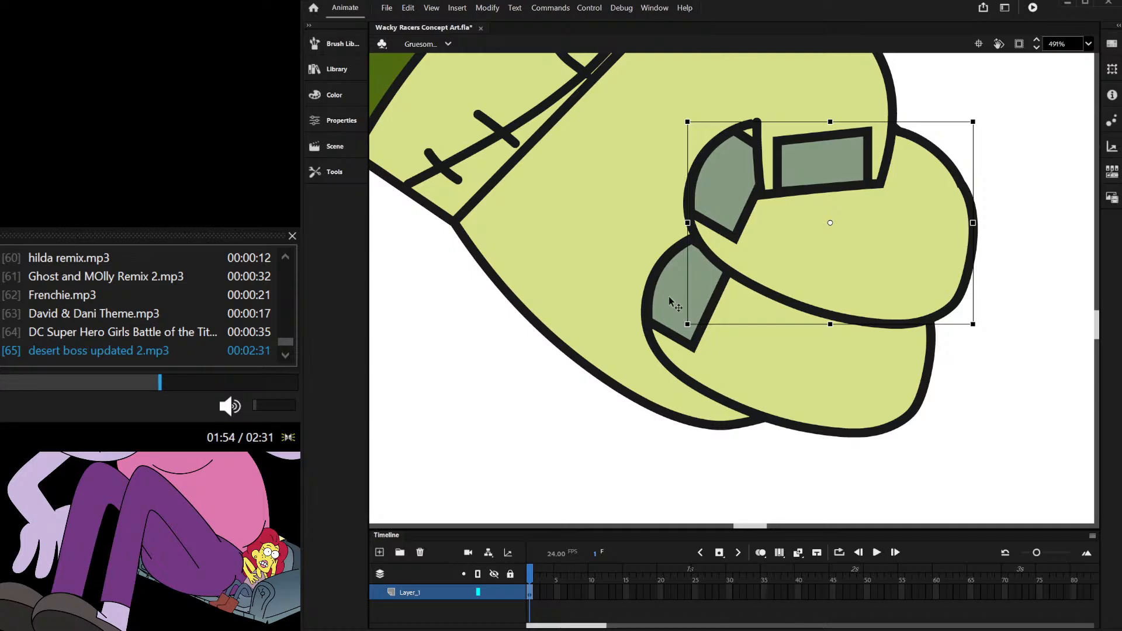
click(691, 303)
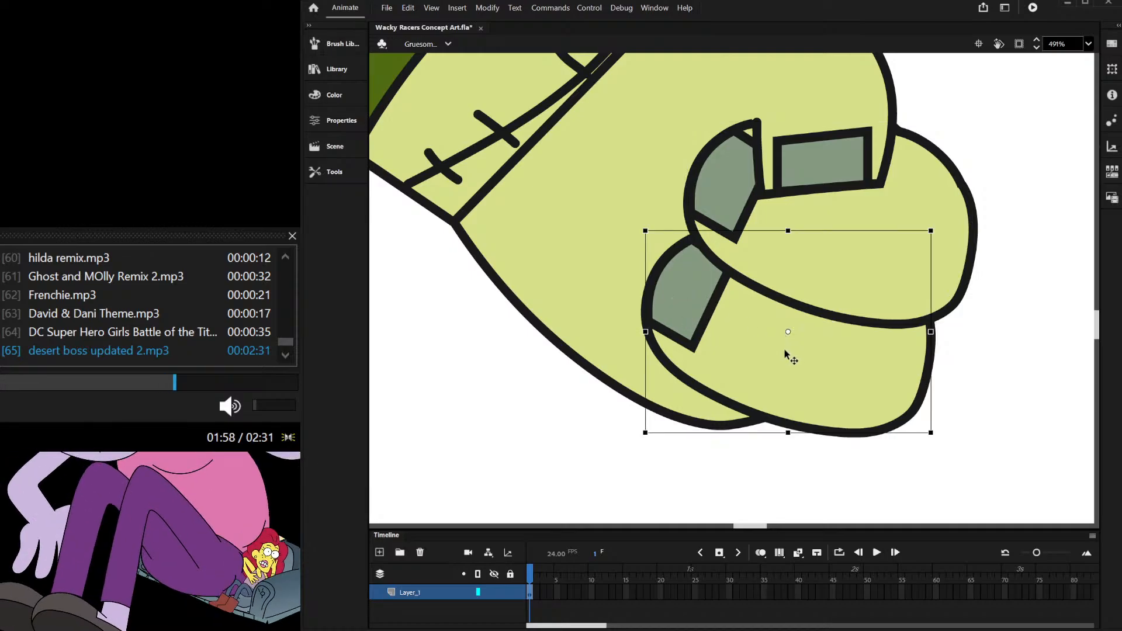
drag(783, 362, 749, 435)
Step: Cut the thumb, thumbnail and first two fingers and paste them back in place on top of the third finger
click(720, 184)
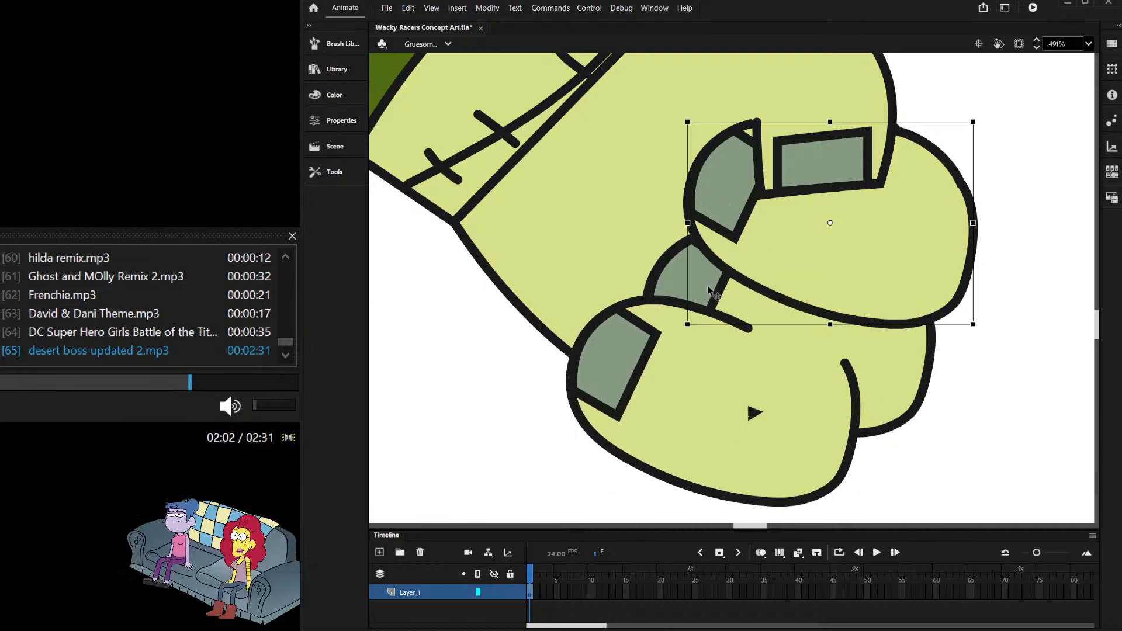
drag(934, 243, 1028, 284)
key(ctrl+z)
scroll(923, 266, down, 2)
shift+click(848, 121)
key(Delete)
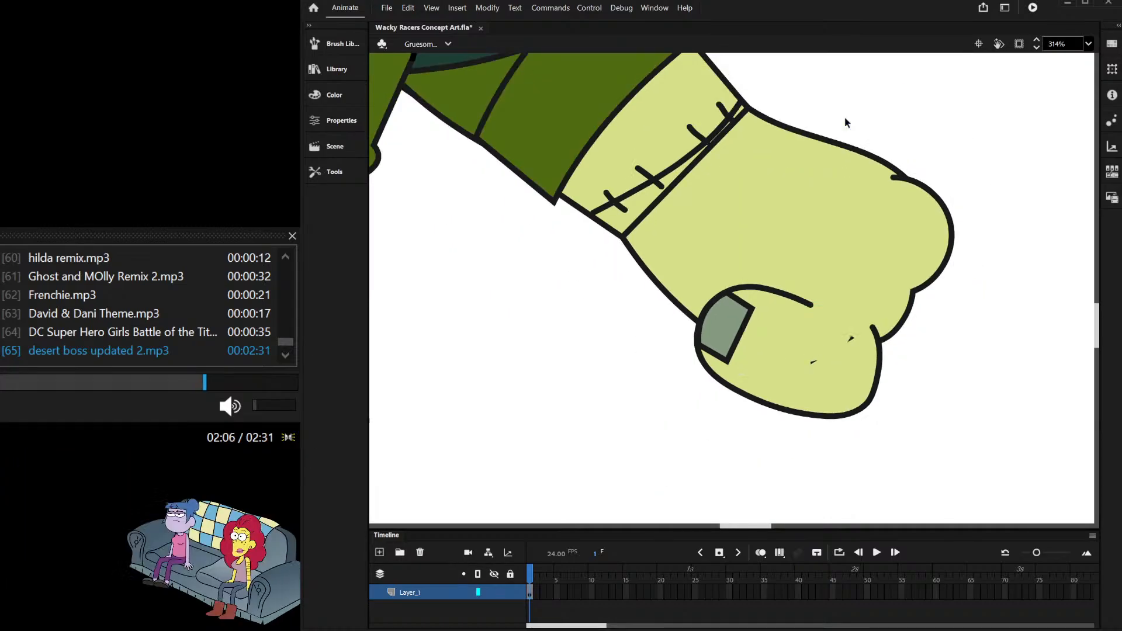
key(ctrl+z)
click(997, 196)
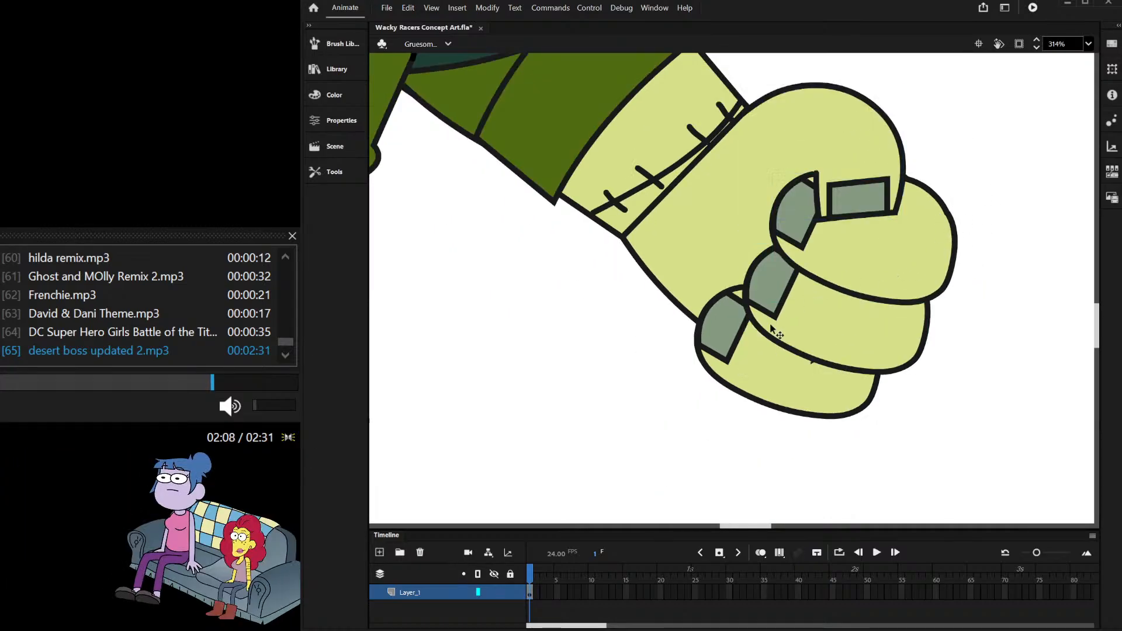
scroll(772, 328, down, 3)
scroll(718, 371, up, 3)
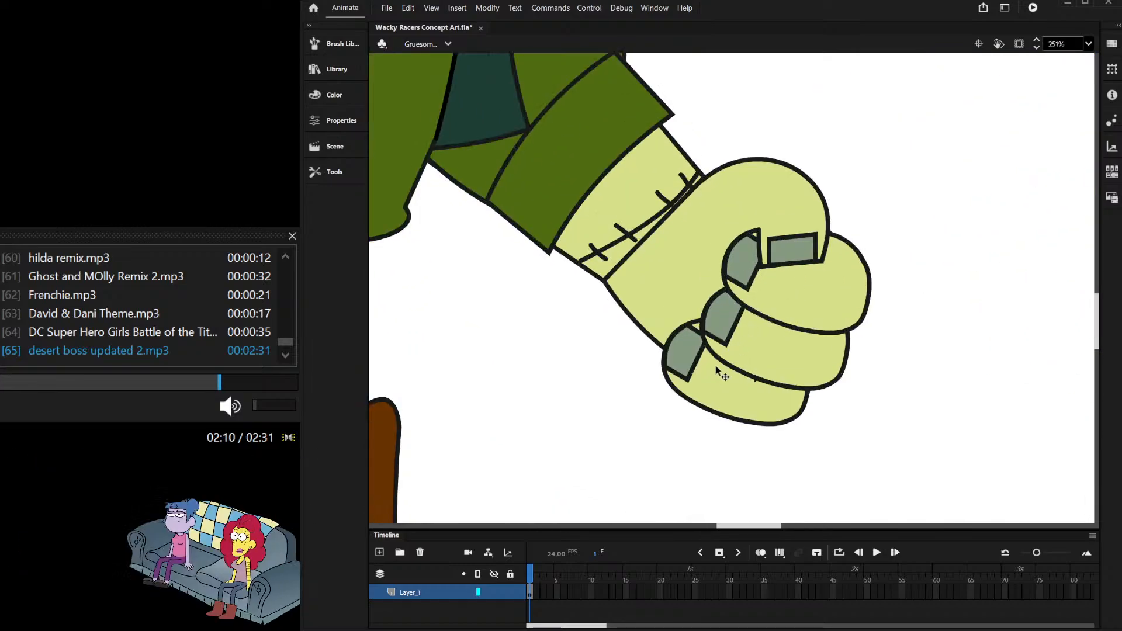
Step: Narrow the third finger and tuck it closer beneath the second finger
click(722, 386)
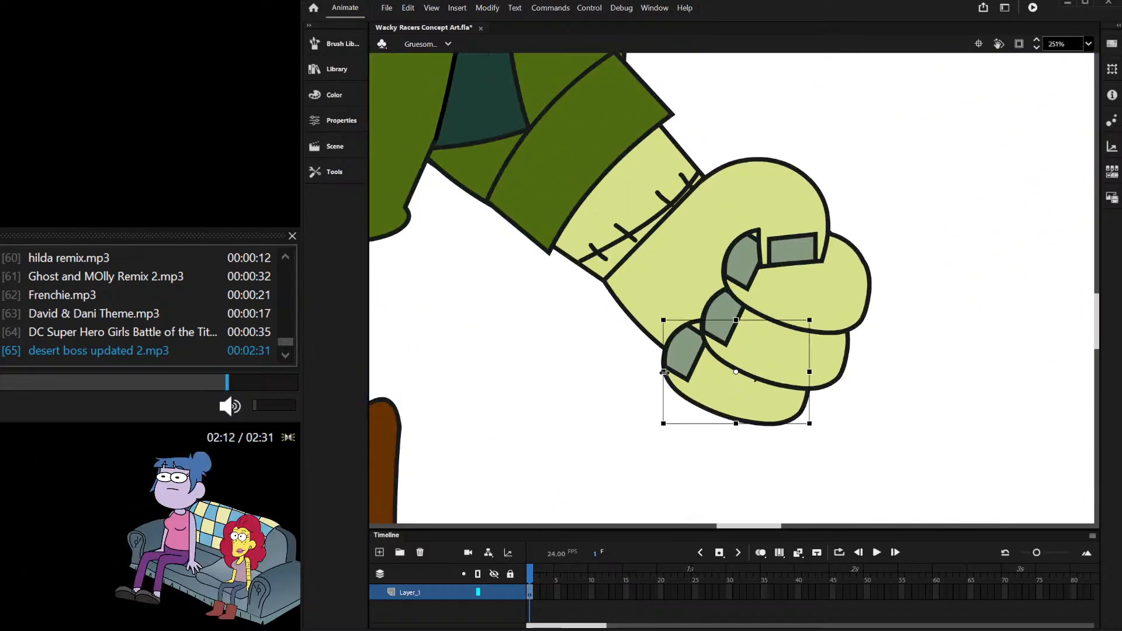
drag(663, 372, 673, 373)
click(800, 388)
click(794, 404)
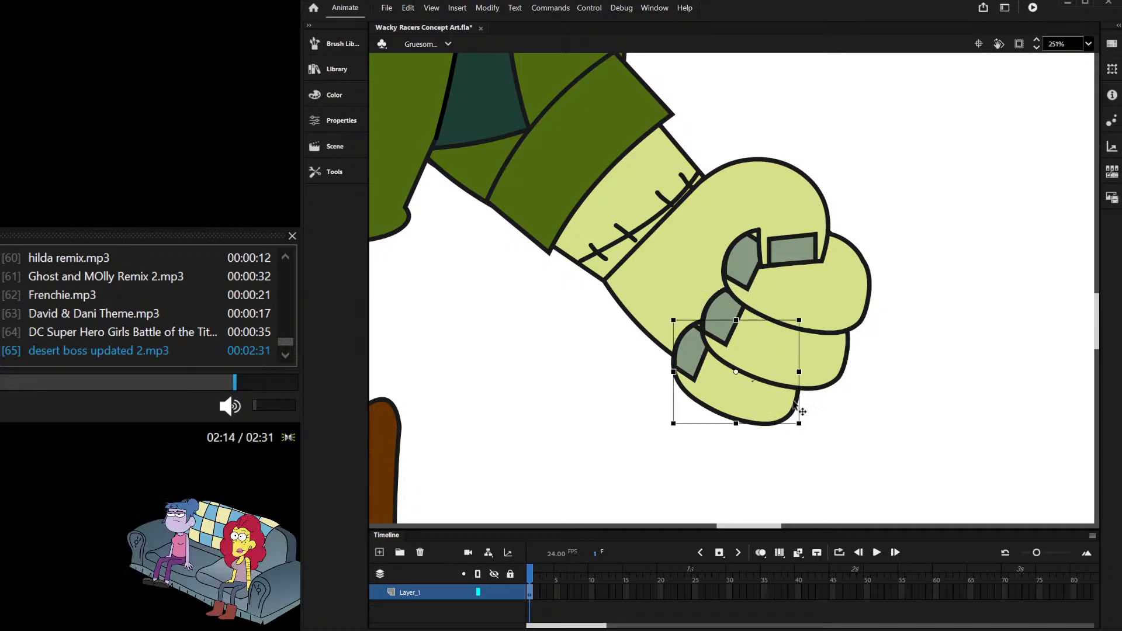
drag(800, 395, 793, 399)
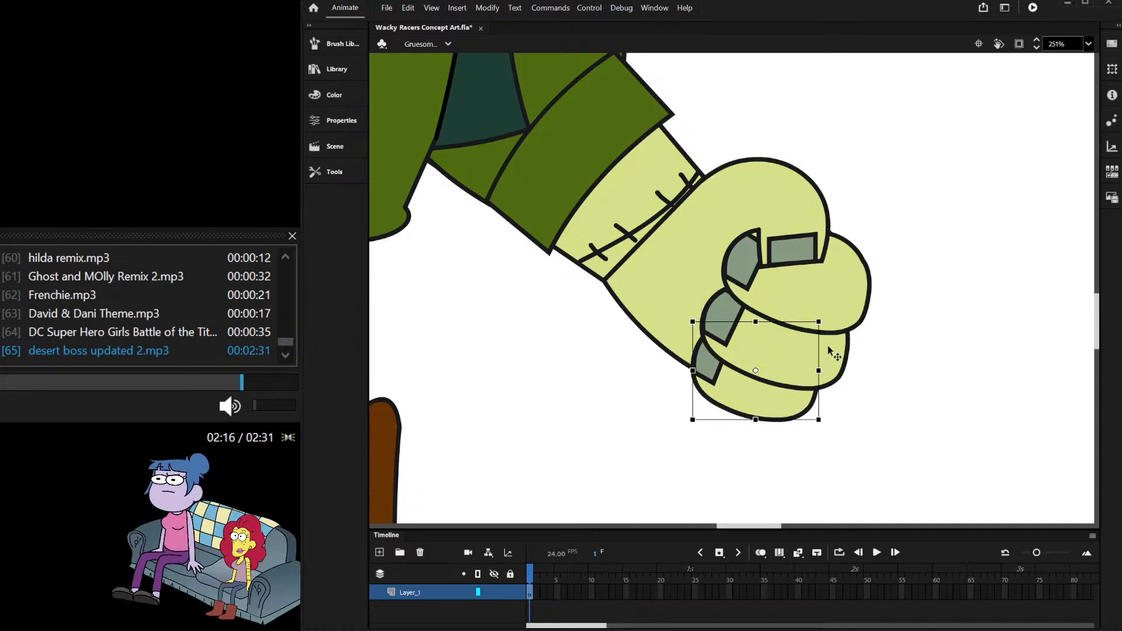
double_click(787, 354)
click(801, 323)
double_click(791, 351)
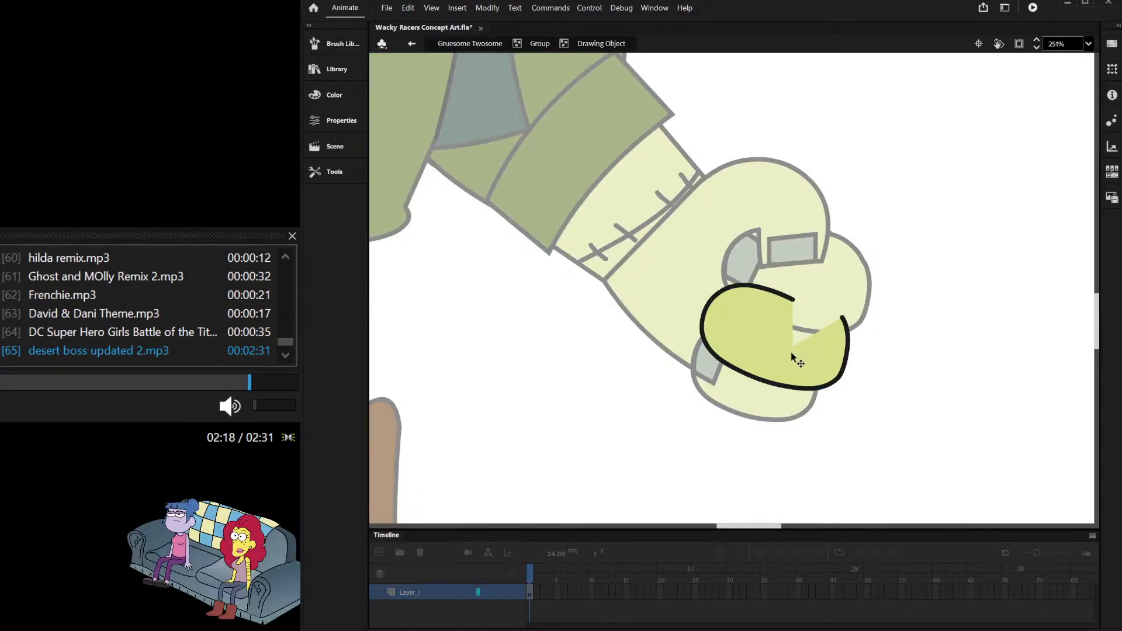
double_click(889, 238)
double_click(811, 274)
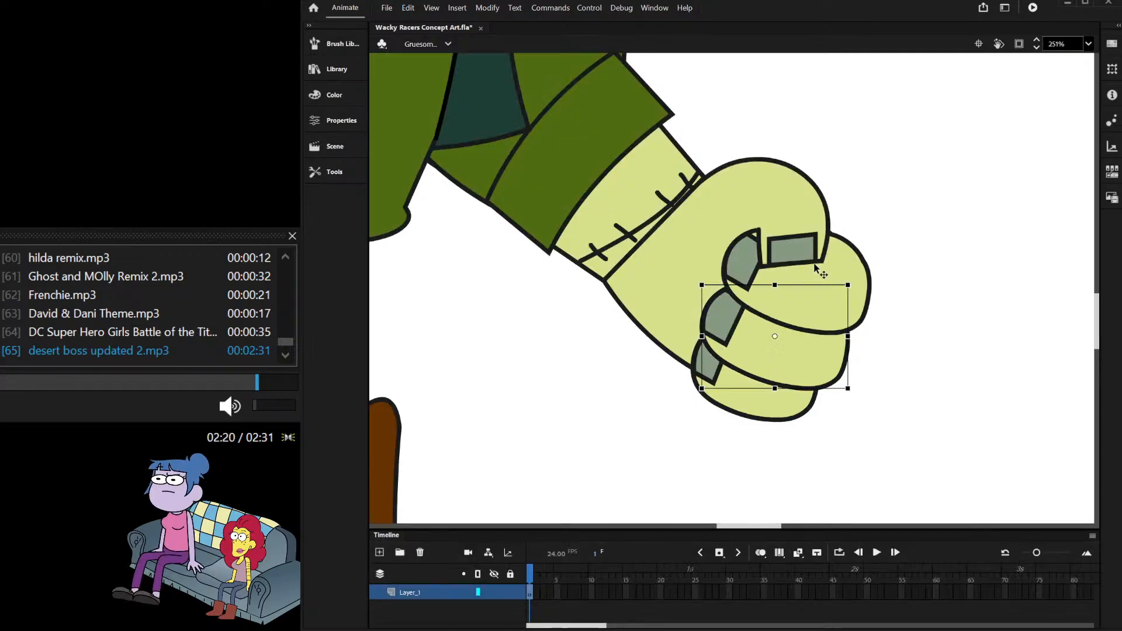
Step: Rotate all three fingers together slightly clockwise and shift them up and inward against the palm
click(810, 294)
shift+click(831, 368)
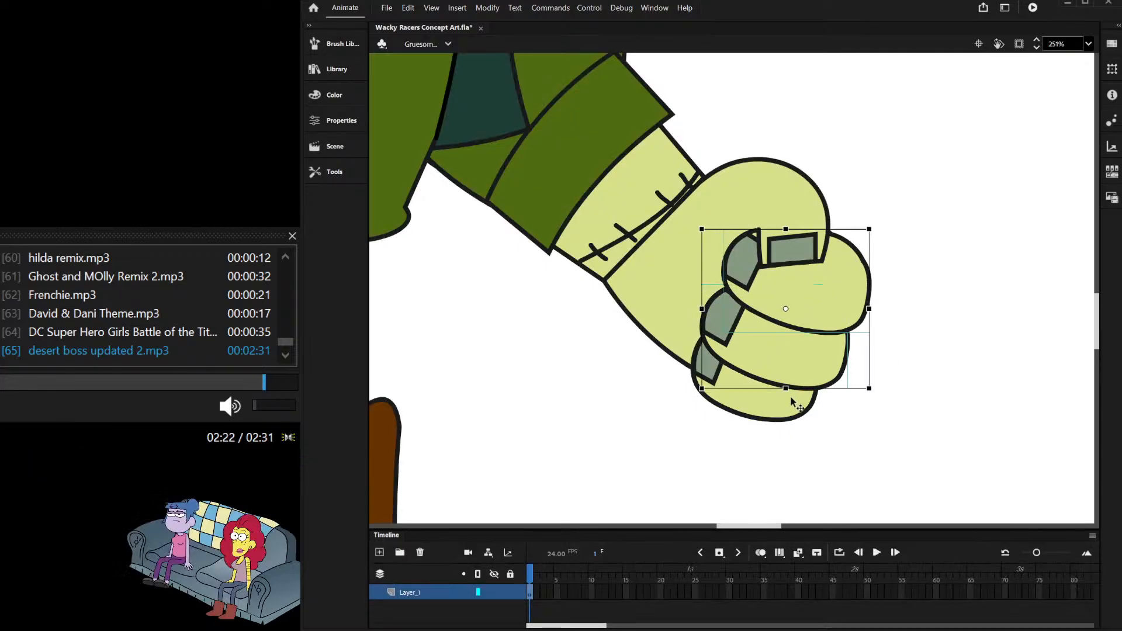
shift+click(790, 396)
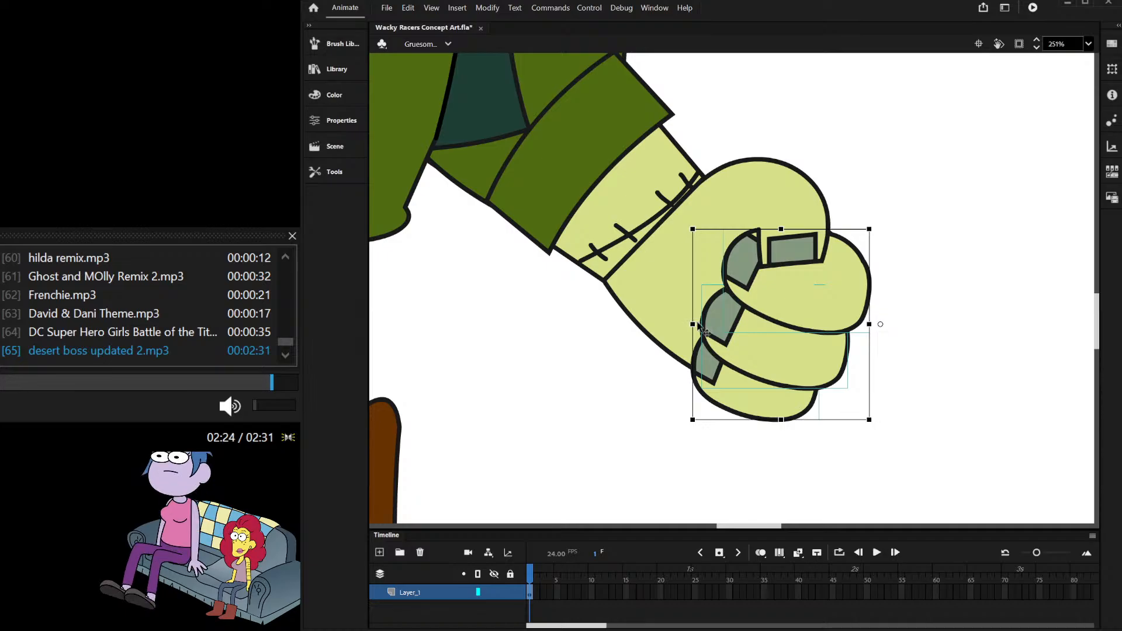
key(ctrl+shift+v)
drag(877, 425, 847, 431)
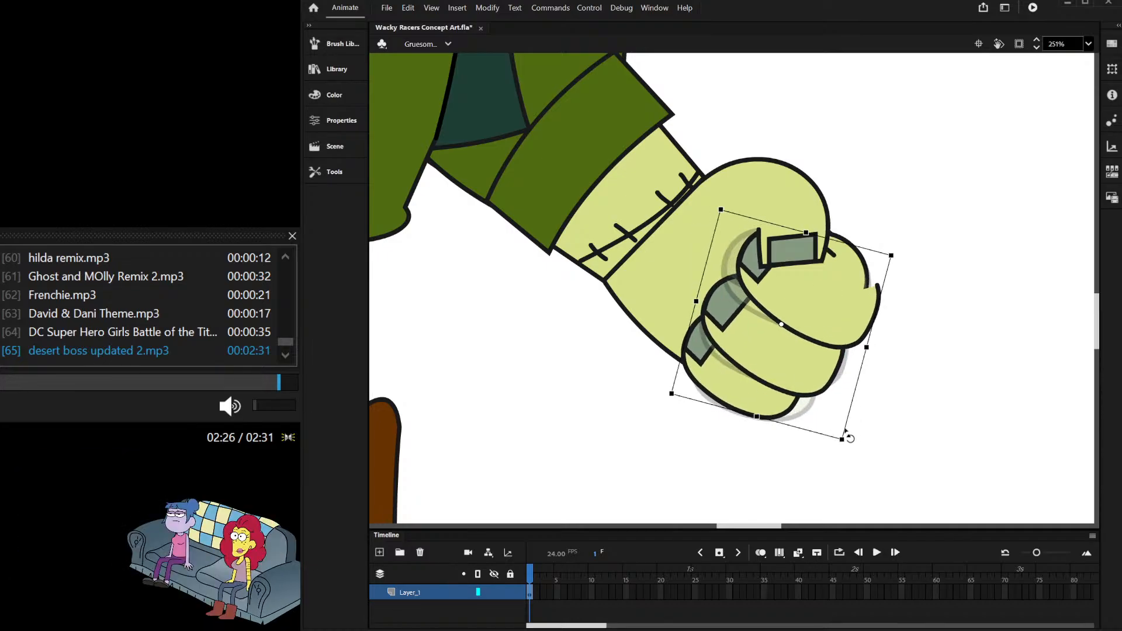
drag(806, 319, 794, 299)
scroll(780, 232, up, 2)
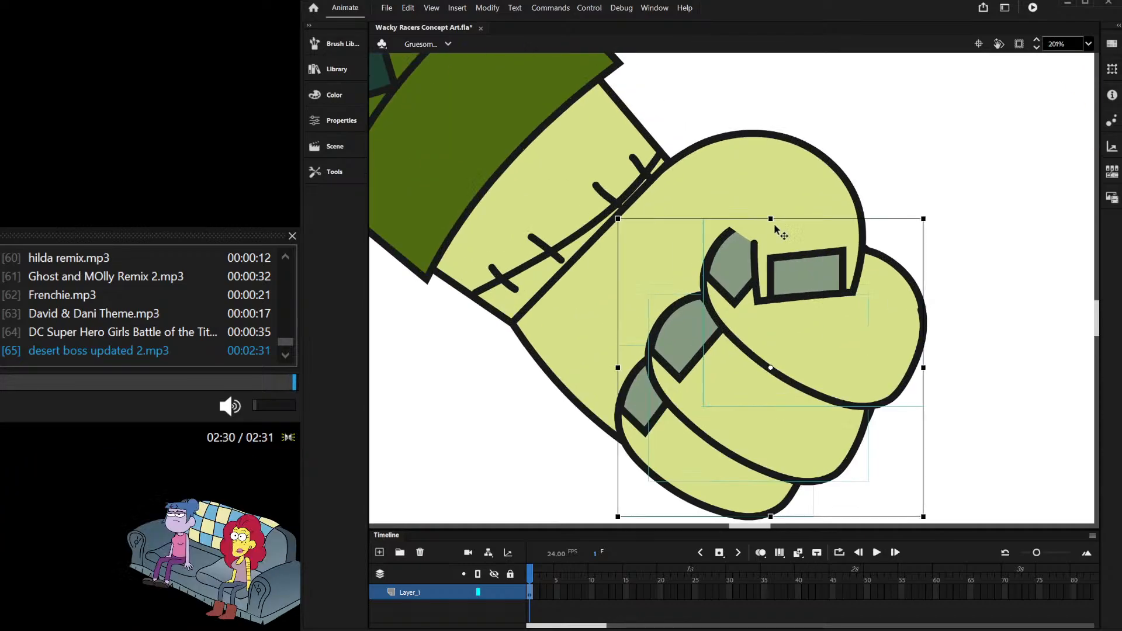
Step: Open the thumb shape and extend the end of its inner outline upward past the first finger's nail
double_click(754, 248)
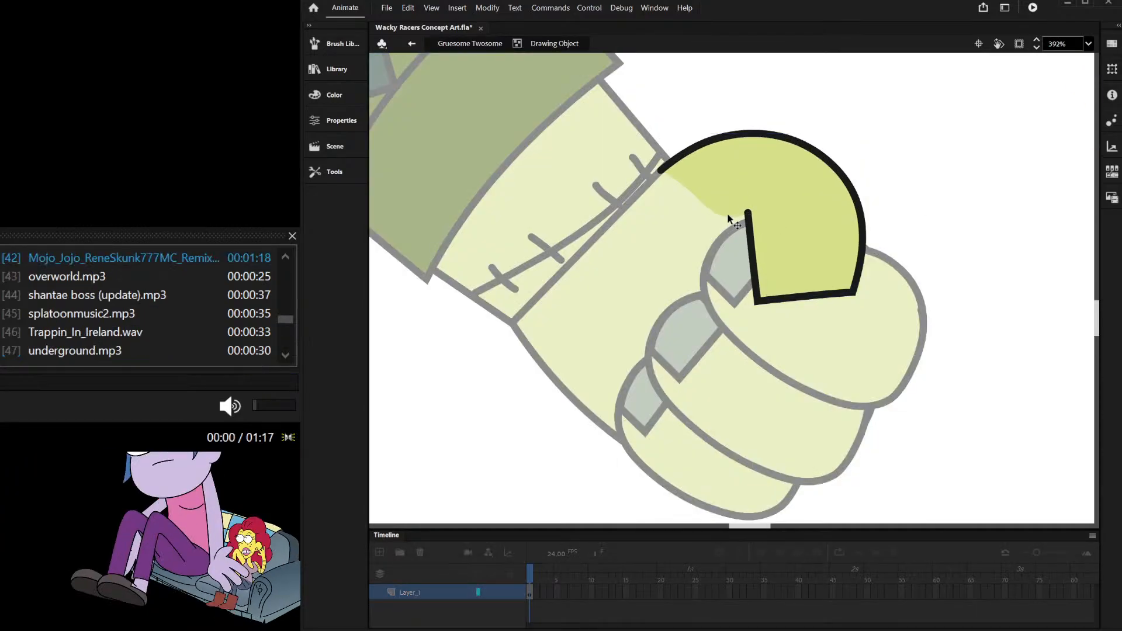
double_click(969, 116)
scroll(812, 282, down, 3)
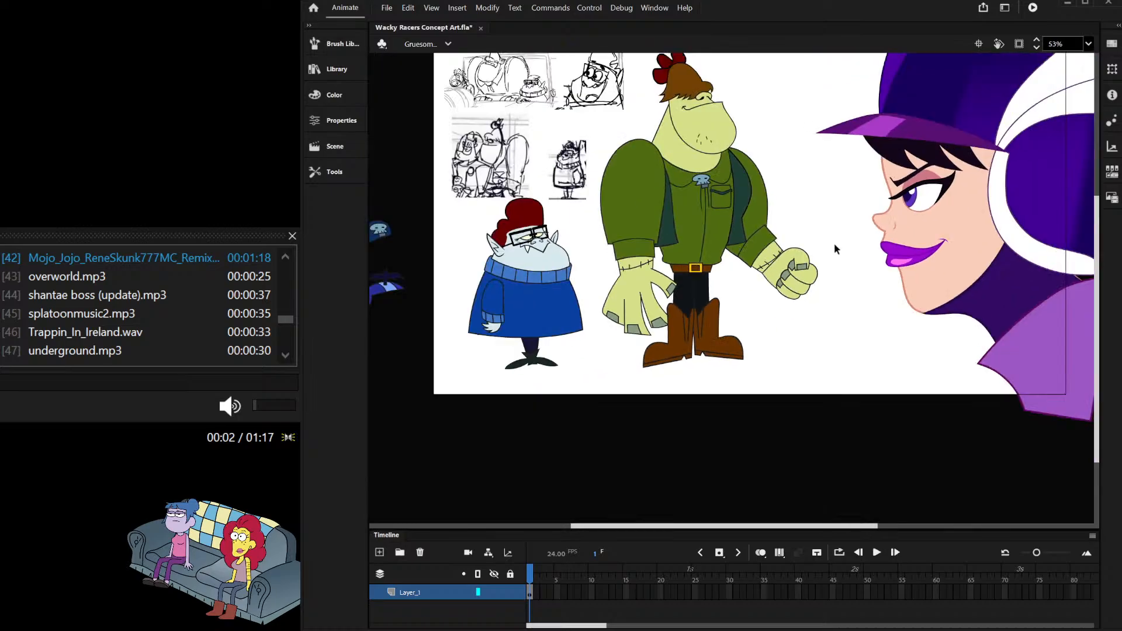
scroll(818, 222, up, 1)
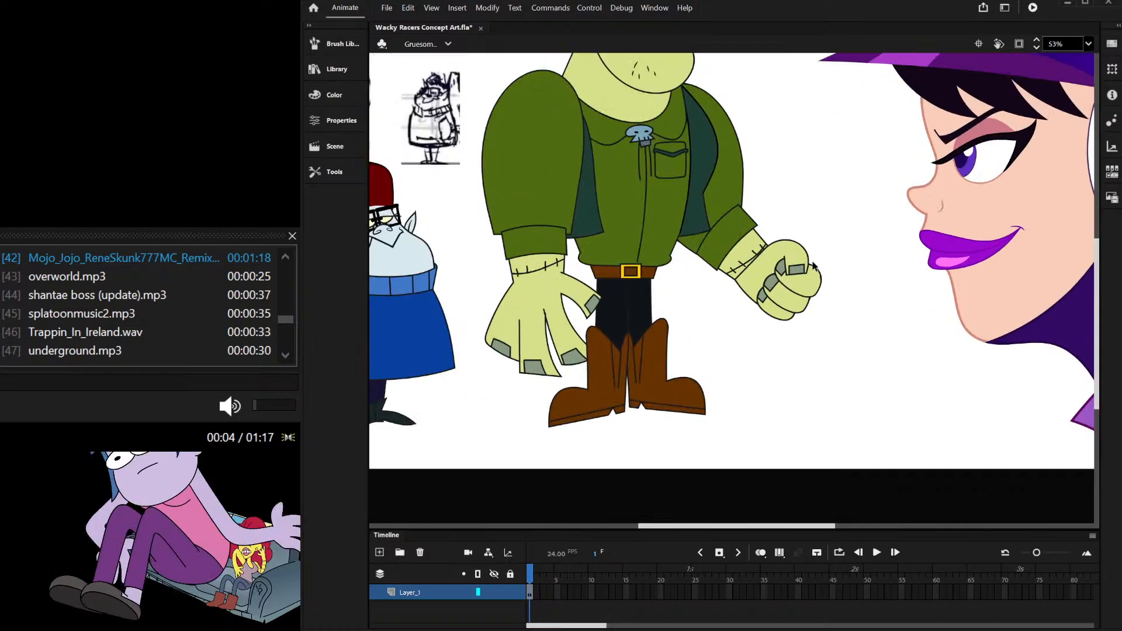
scroll(813, 219, down, 3)
scroll(792, 245, up, 4)
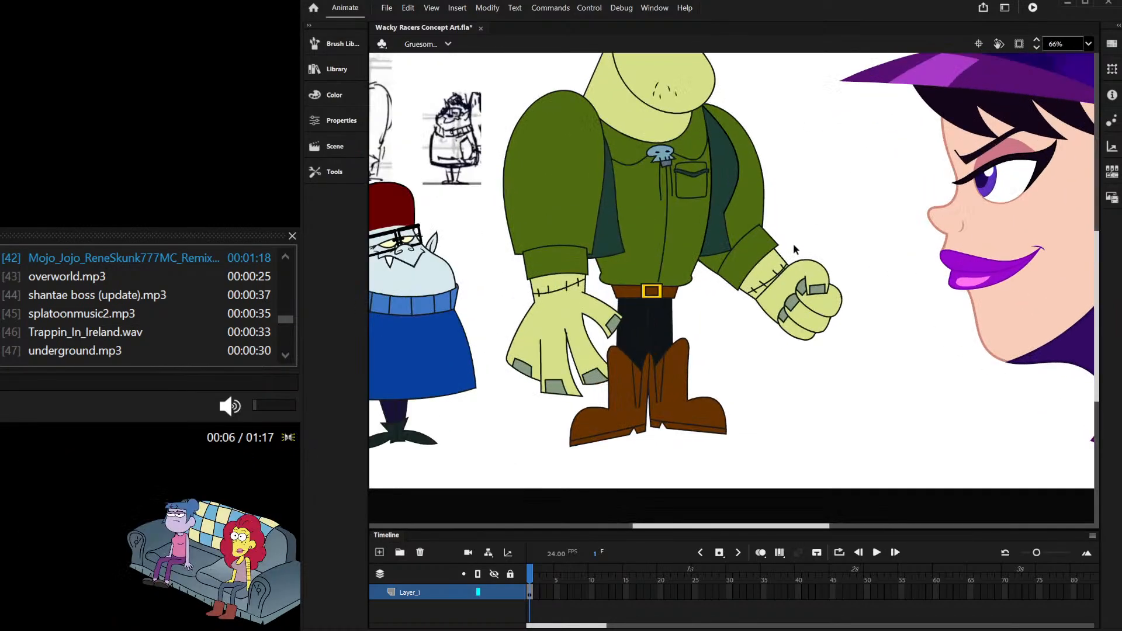
Step: Move the forearm, cuff and fist together slightly up and inward toward the tall green character's body
drag(770, 370, 846, 226)
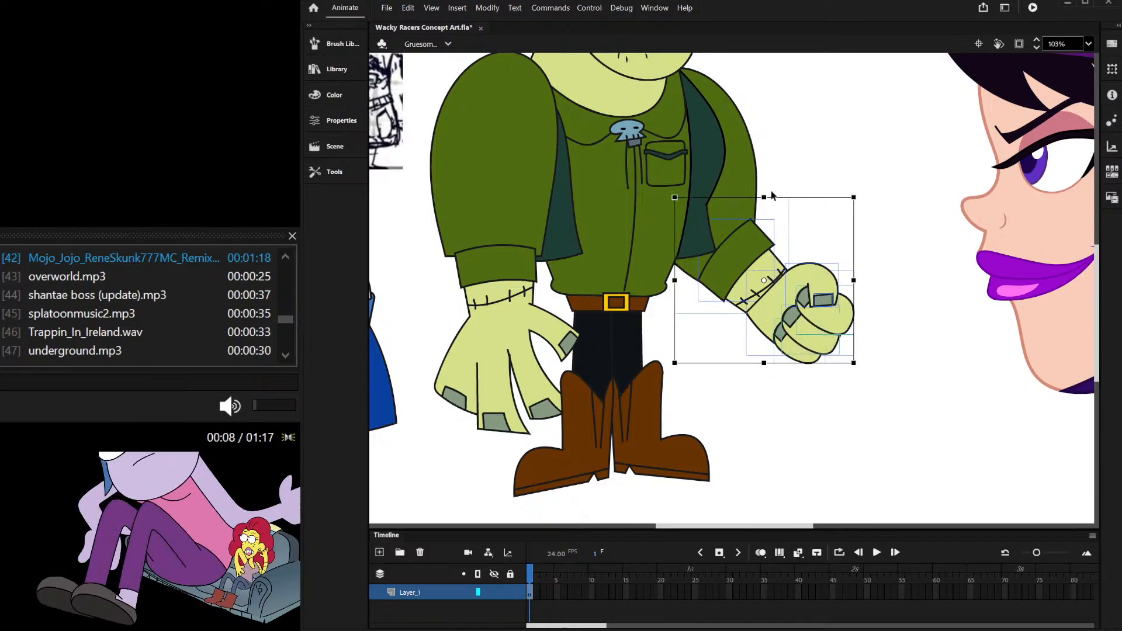
drag(740, 257, 725, 244)
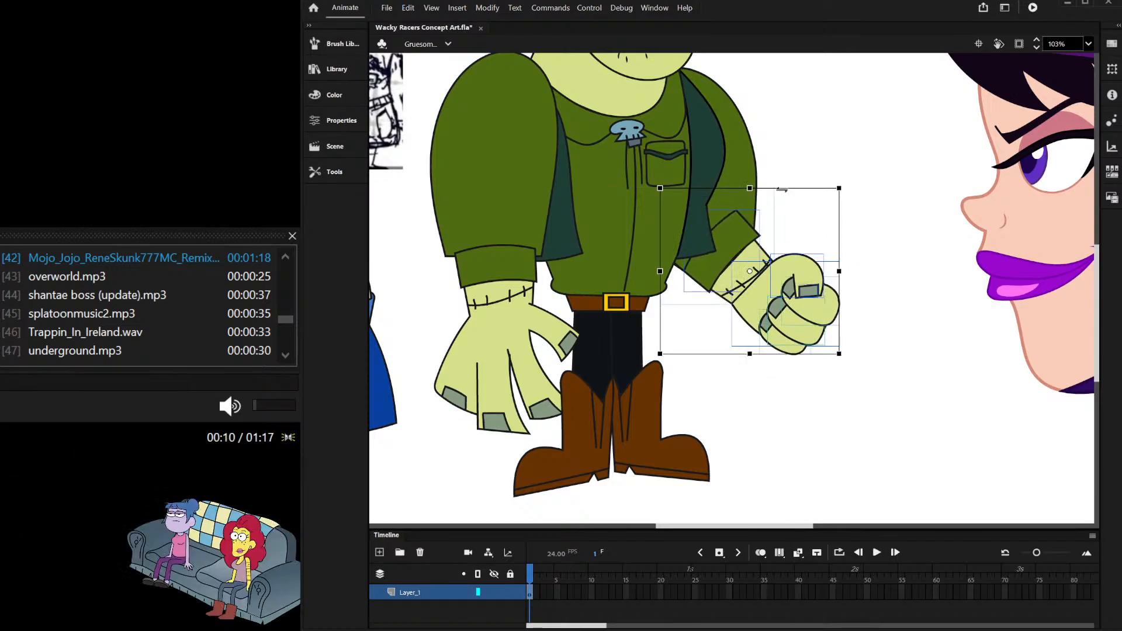
click(777, 188)
scroll(758, 280, down, 3)
scroll(757, 258, up, 1)
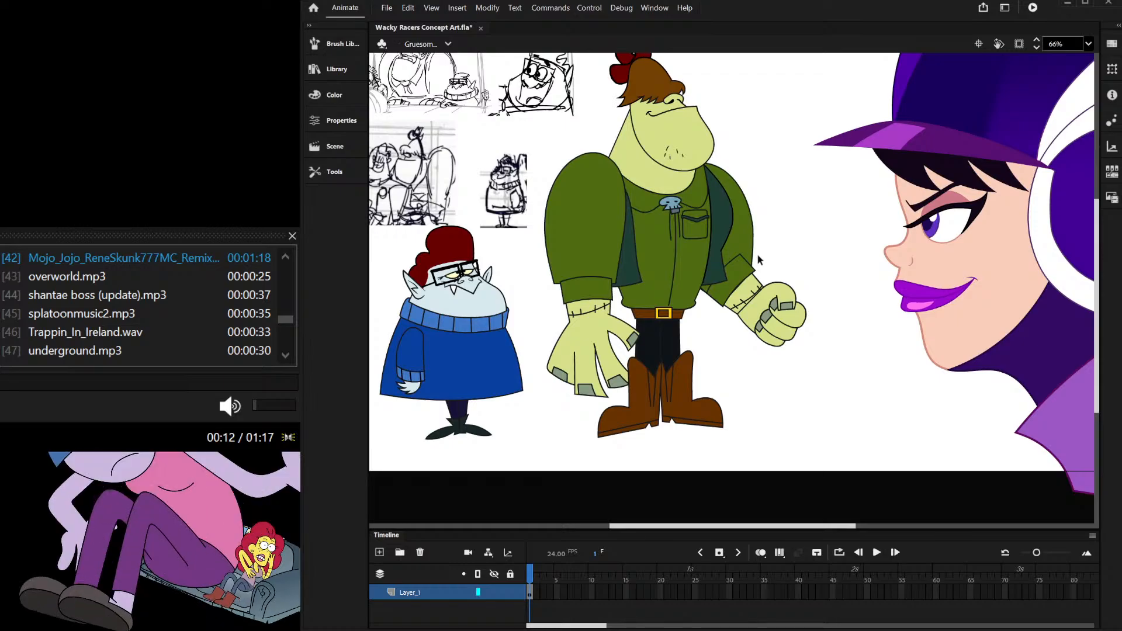
scroll(756, 253, down, 1)
scroll(494, 125, up, 3)
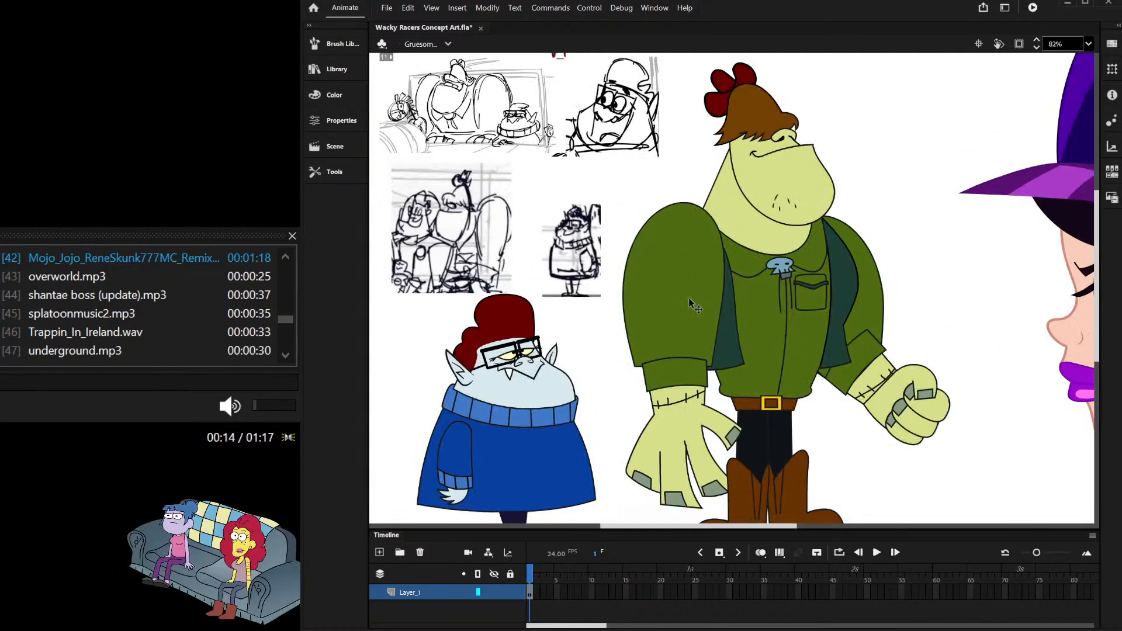
drag(961, 394, 963, 395)
drag(958, 317, 935, 281)
key(ctrl+z)
Step: Bring the whole fist to the front, rotate it slightly counterclockwise and move it inward over the stitched wrist, against the sleeve
click(961, 375)
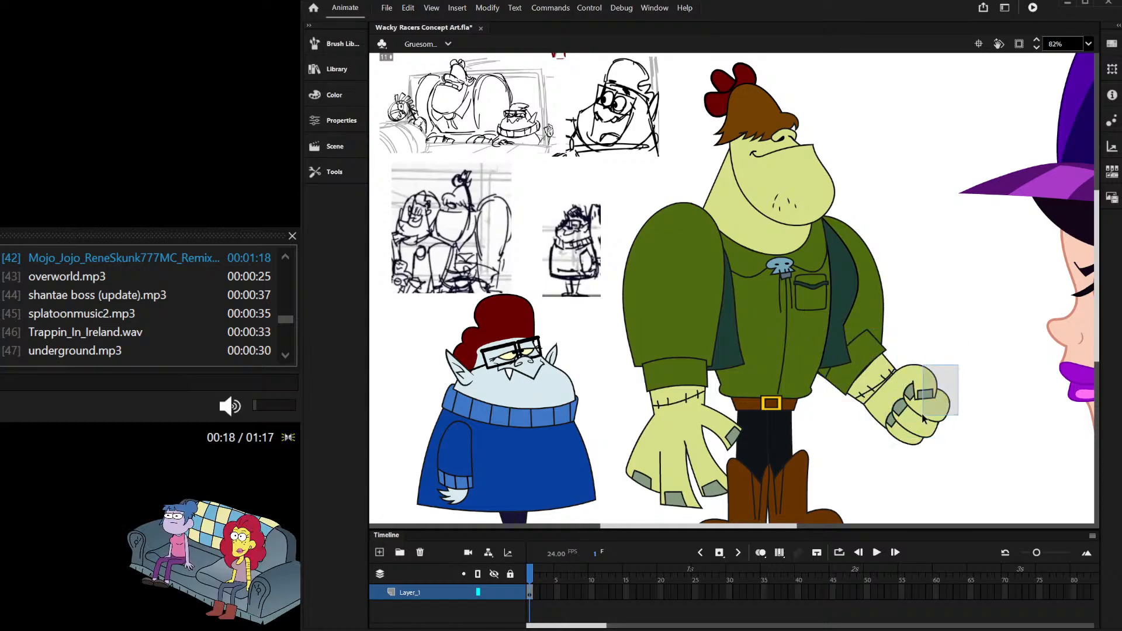
drag(923, 416, 914, 429)
key(ctrl+x)
key(ctrl+shift+v)
drag(958, 361, 945, 349)
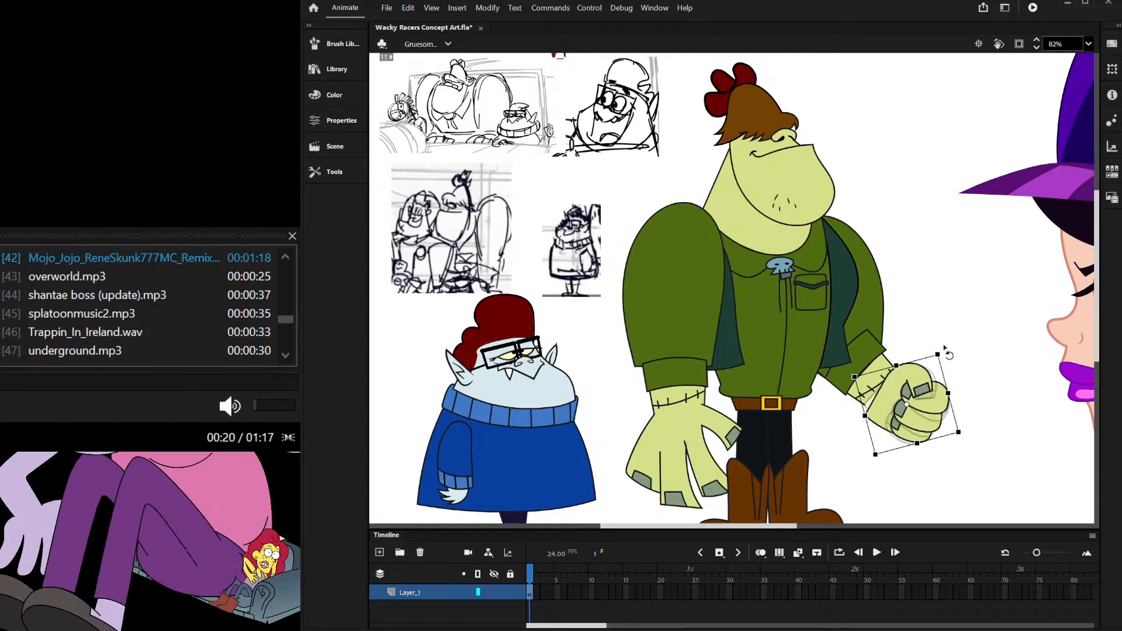
drag(921, 421, 895, 386)
scroll(851, 387, up, 5)
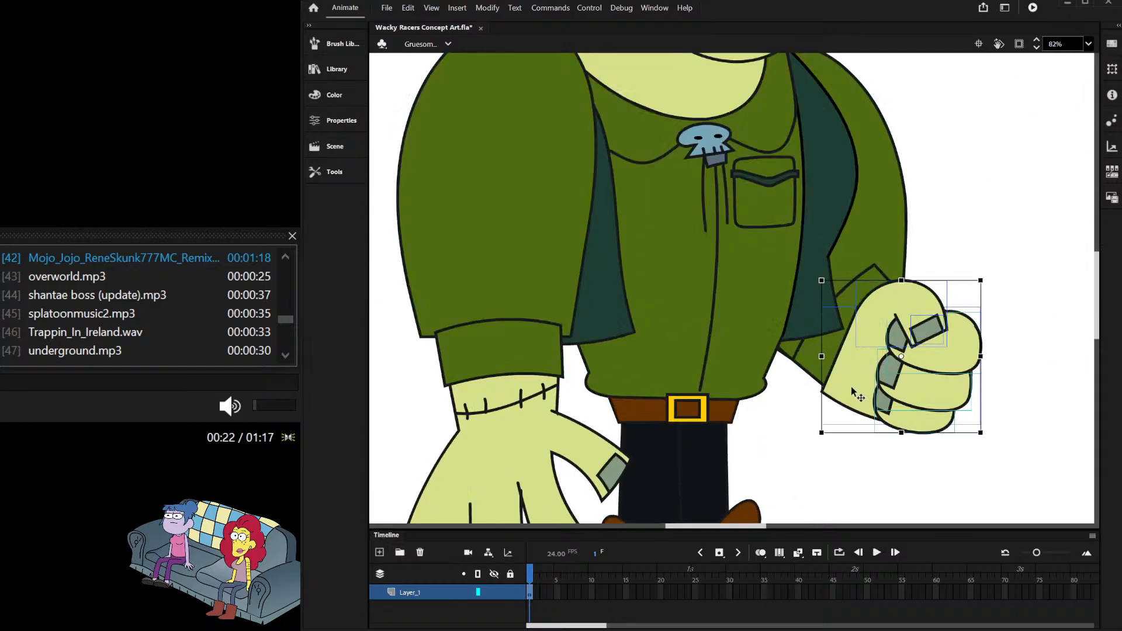
double_click(824, 401)
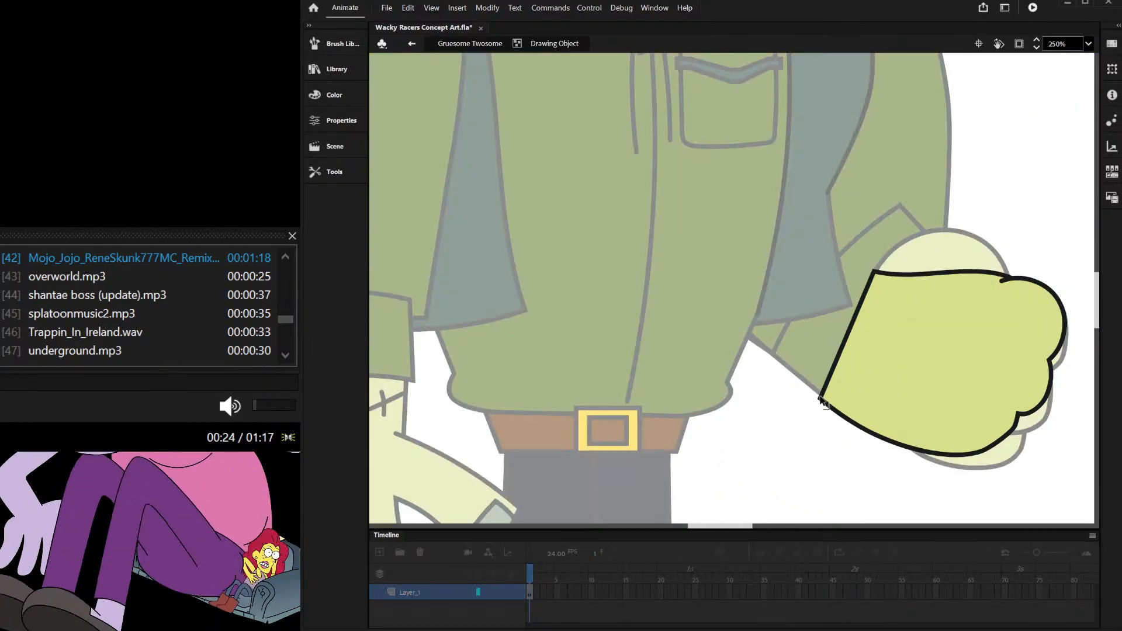
double_click(814, 449)
Step: Examine the bent arm and fist against the whole character and the reference sketches
scroll(785, 440, down, 6)
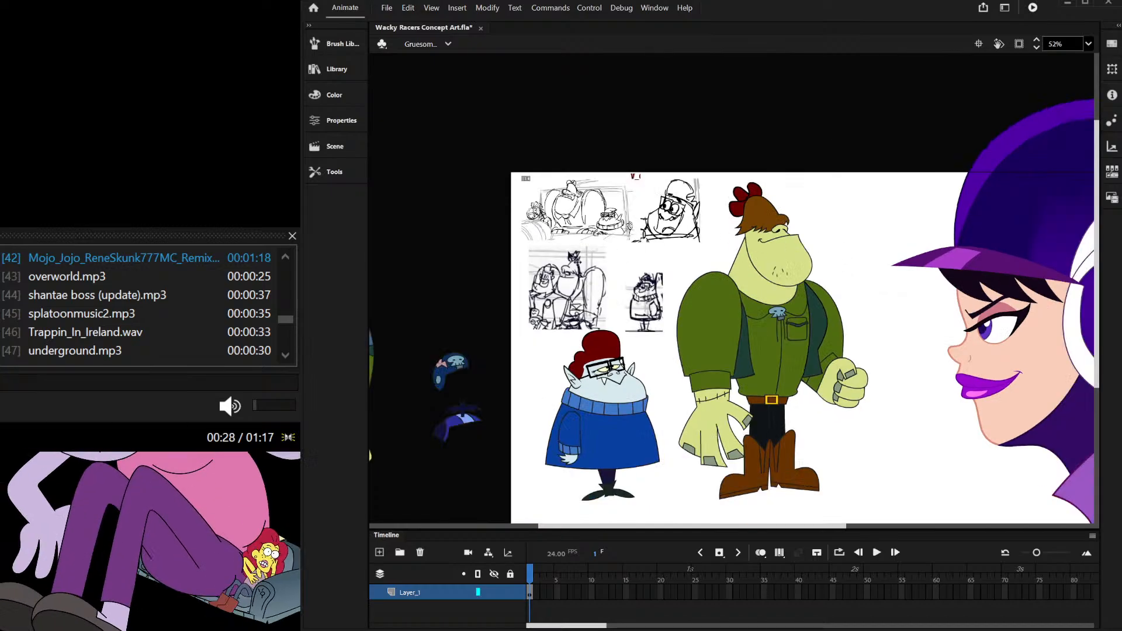
scroll(558, 230, up, 1)
scroll(605, 220, down, 1)
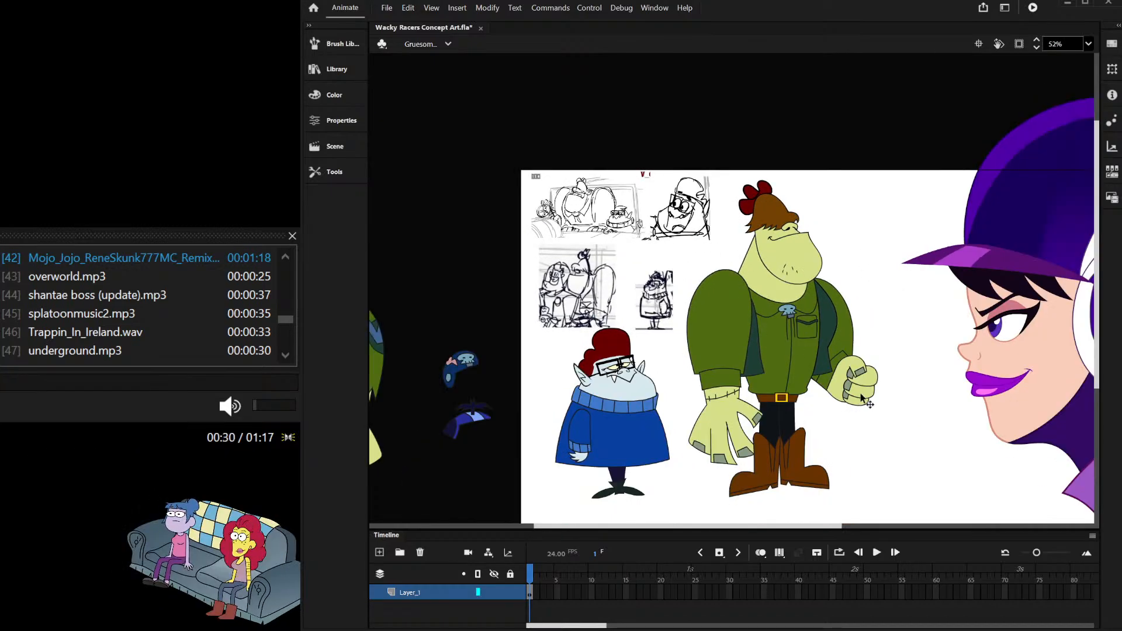
scroll(870, 393, up, 1)
scroll(848, 315, down, 2)
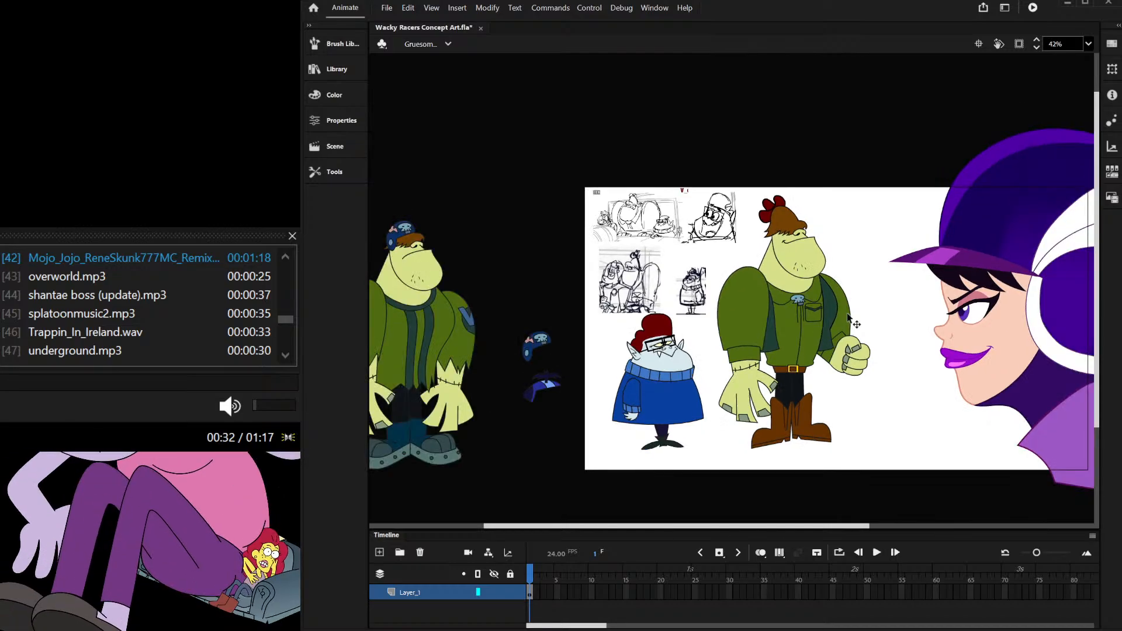
scroll(846, 311, up, 2)
scroll(843, 307, down, 1)
scroll(839, 414, up, 1)
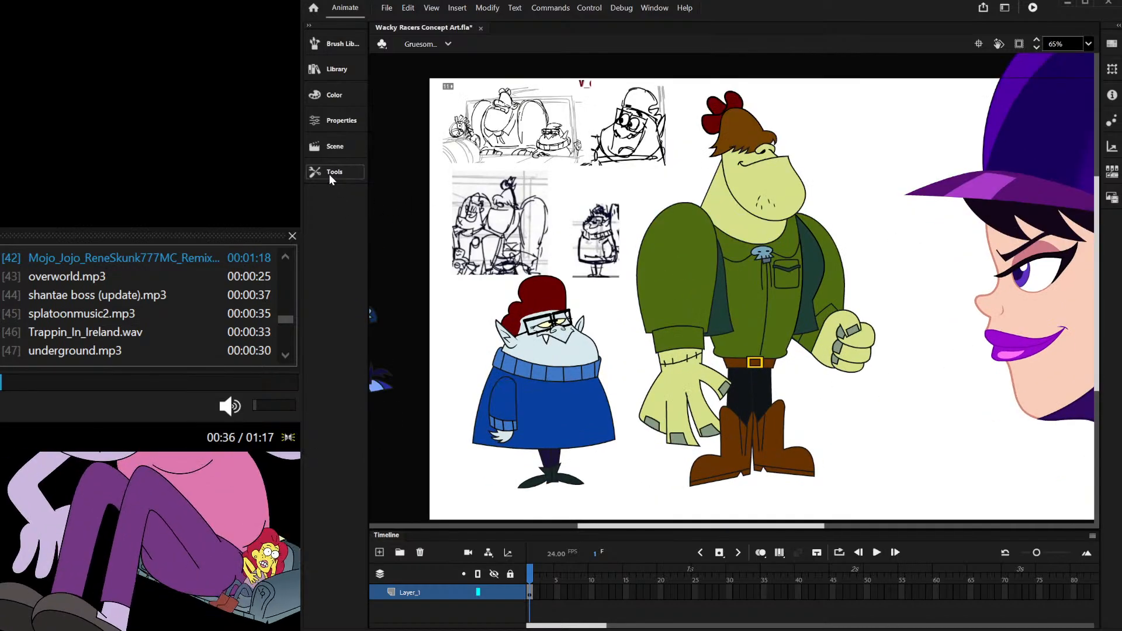
Step: Bring the tall green character's hanging arm and open hand to the front of the artwork
click(329, 174)
click(391, 325)
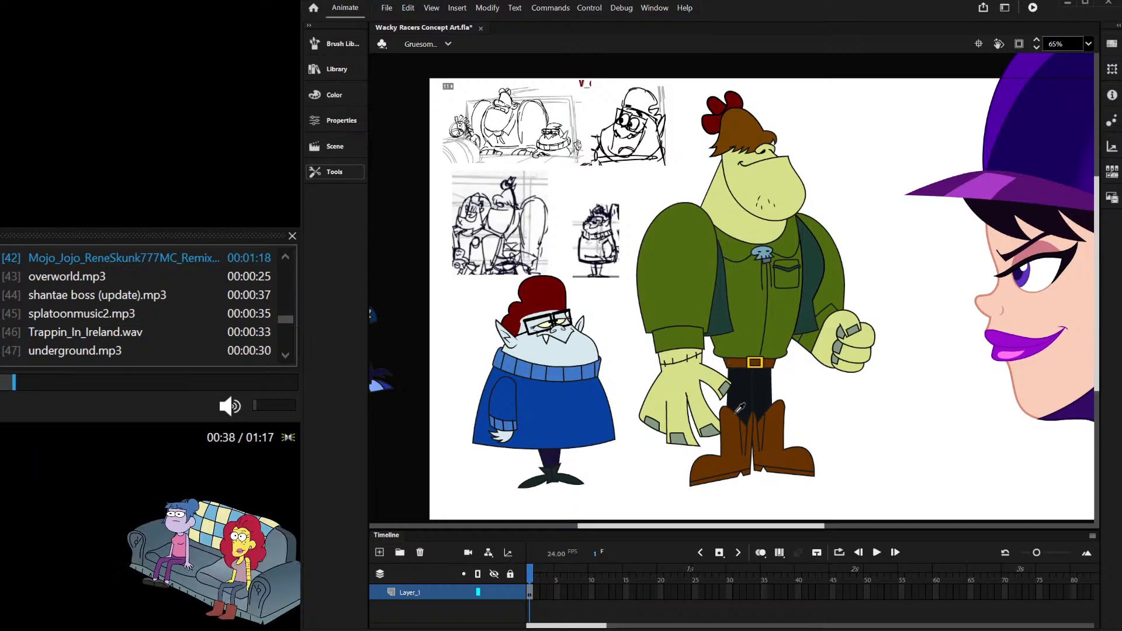
click(677, 391)
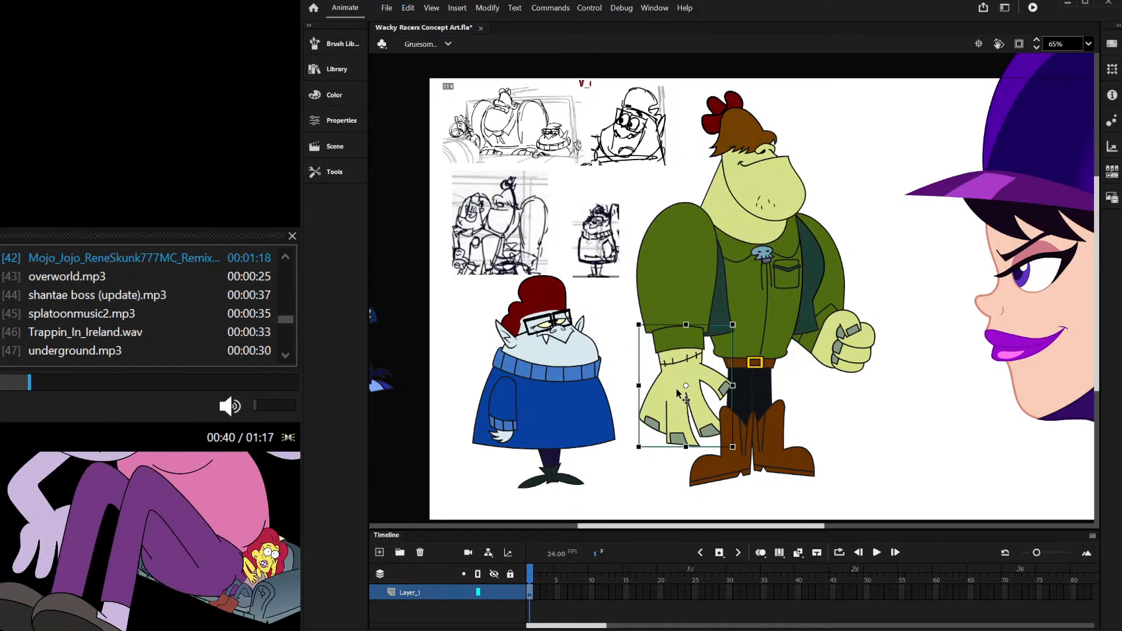
drag(677, 391, 659, 390)
key(ctrl+z)
shift+click(669, 266)
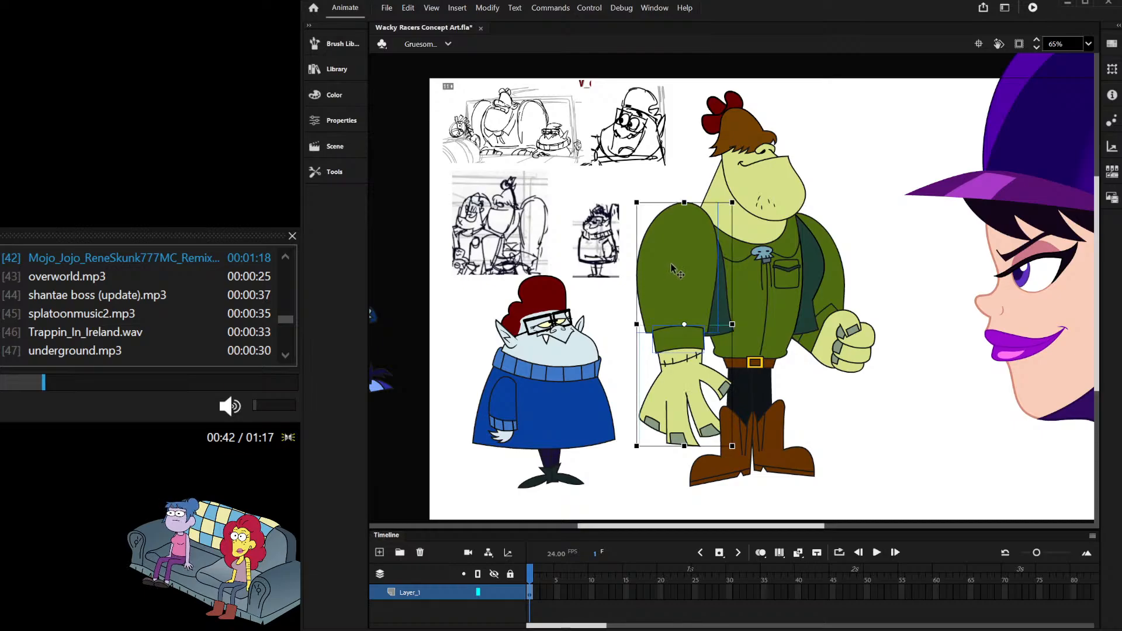
key(ctrl+shift+Up)
click(848, 206)
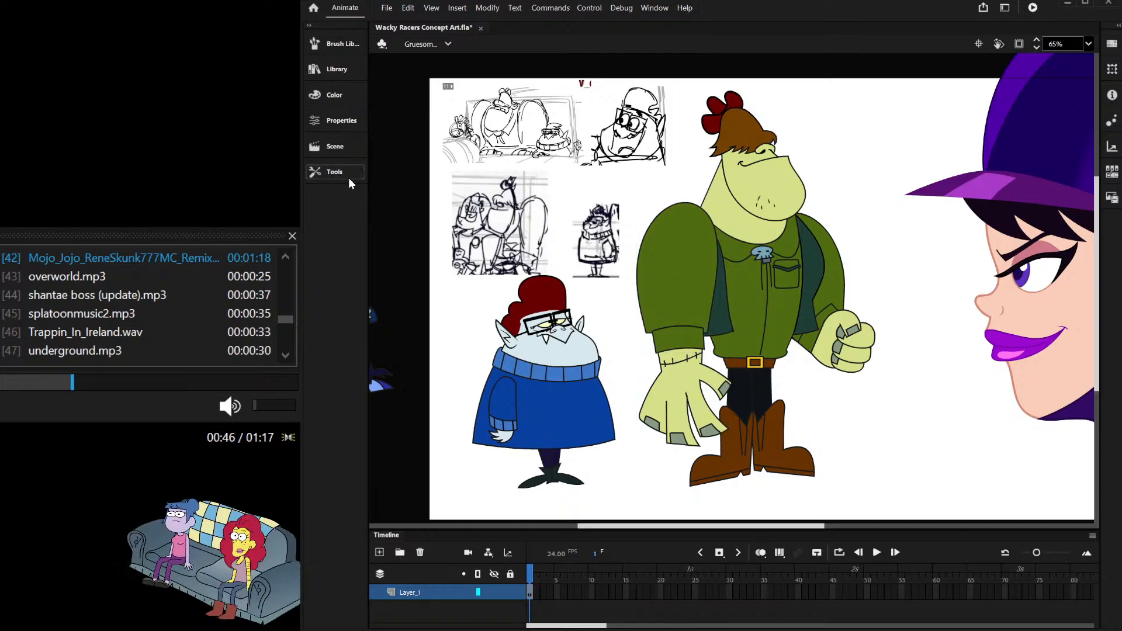
Step: Draw a tall, narrow brown stick with a dark outline across the closed fist and slant its upper end outward
scroll(881, 275, up, 3)
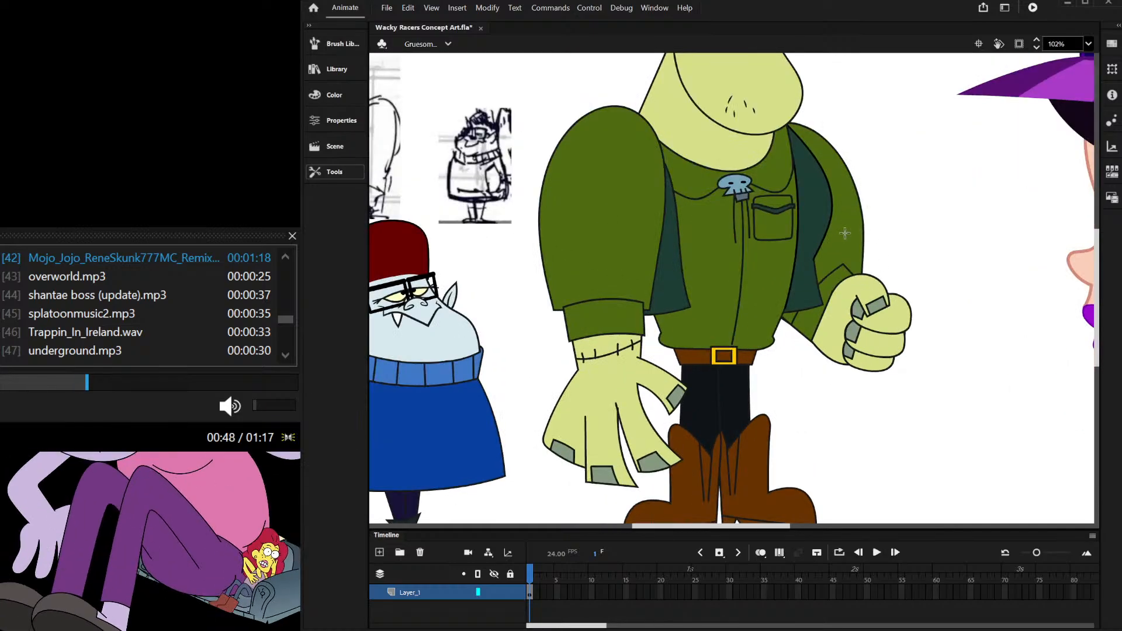
drag(845, 234, 865, 448)
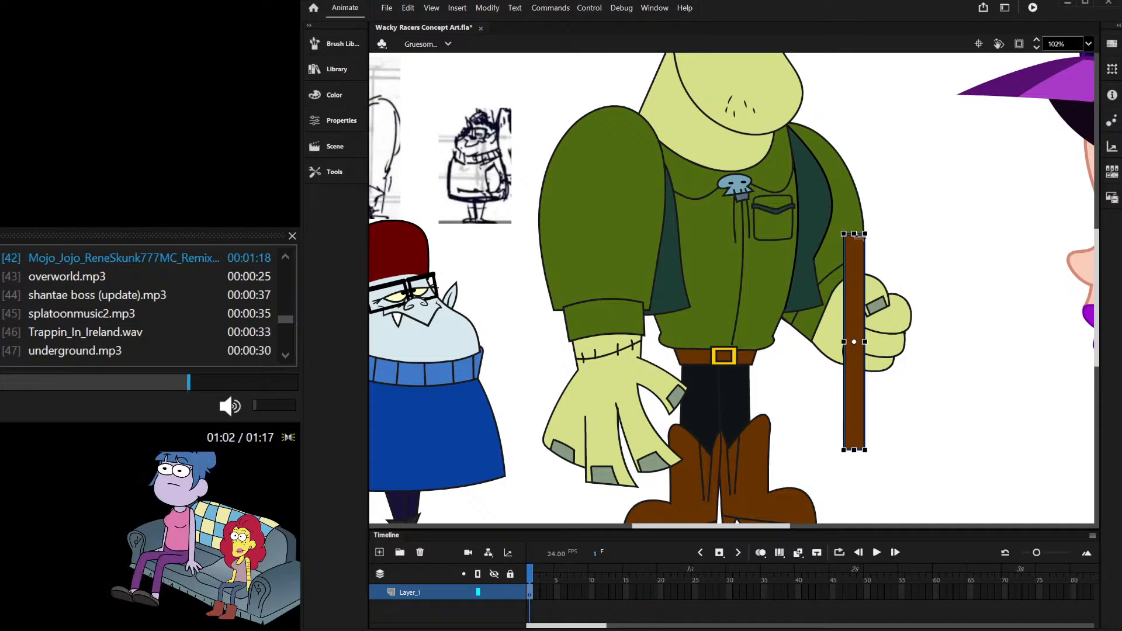
drag(860, 236, 903, 229)
Step: Bring the fist's palm, three fingers and separate nail in front of the brown stick
scroll(869, 356, up, 3)
click(841, 359)
shift+click(846, 295)
shift+click(846, 265)
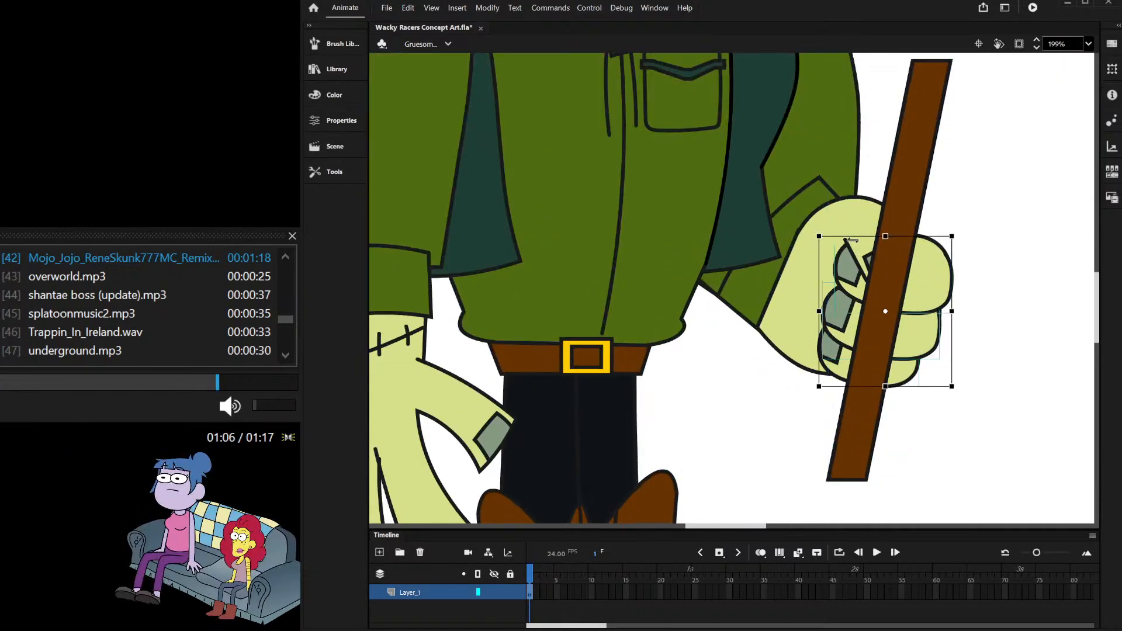
shift+click(851, 239)
scroll(865, 263, up, 3)
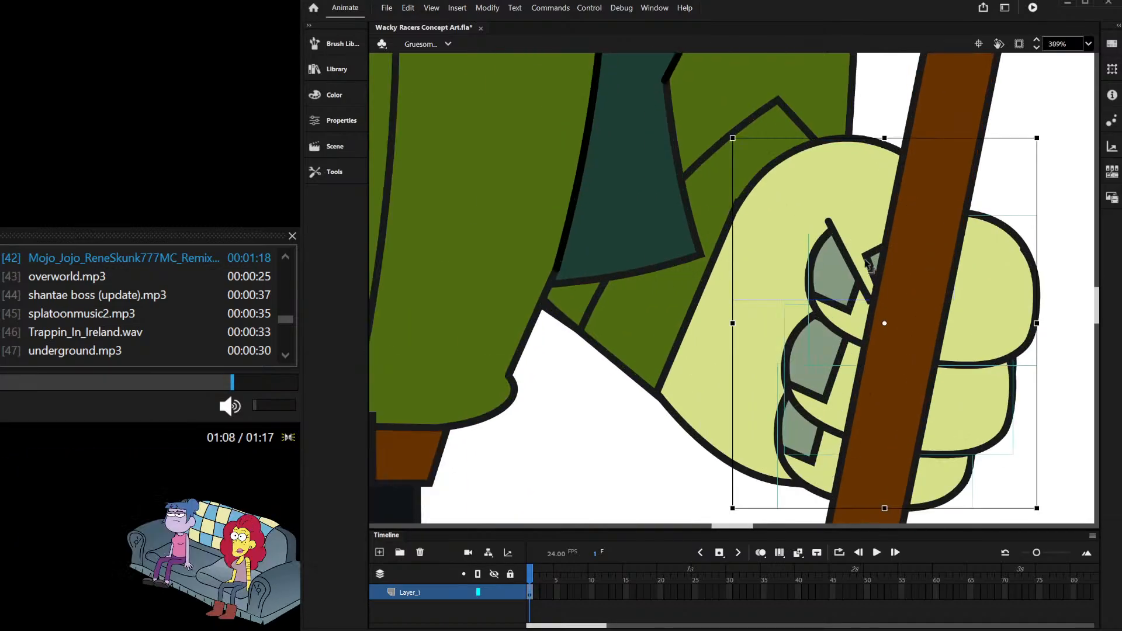
scroll(930, 263, down, 6)
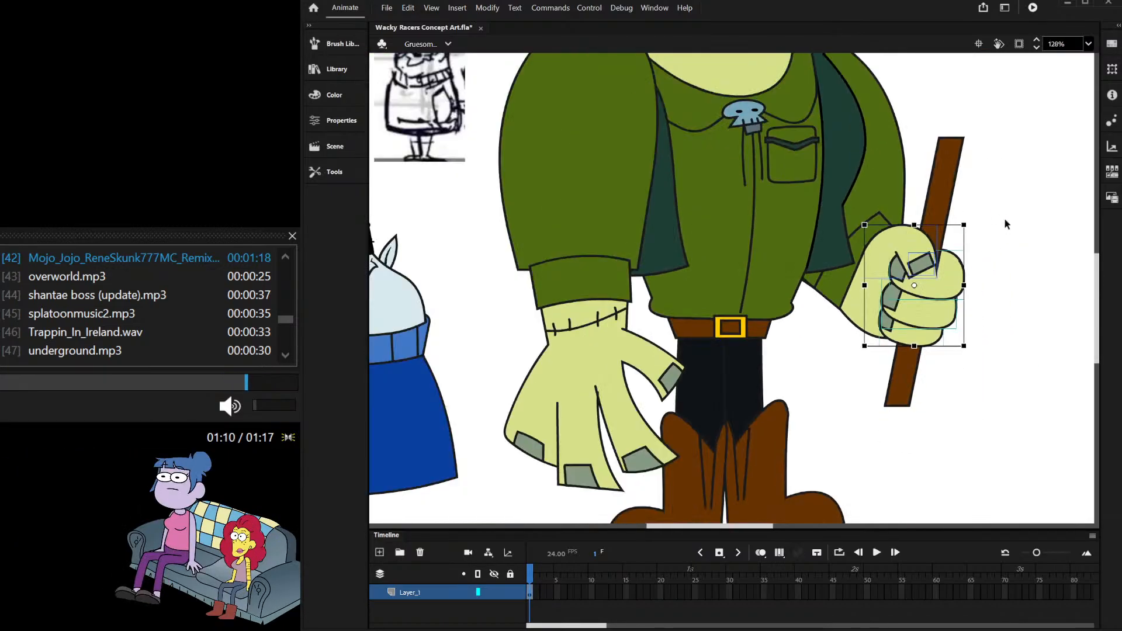
Step: Open the first finger's shape inside its group and extend the end of its upper outline outward past the stick
scroll(924, 293, up, 3)
scroll(912, 318, up, 2)
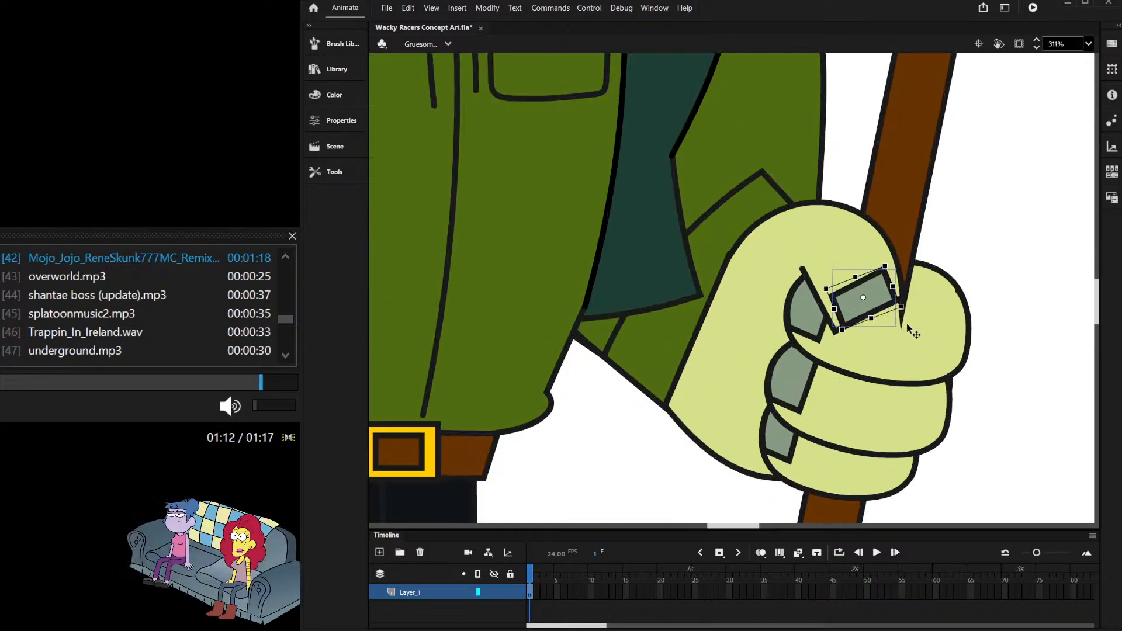
double_click(903, 327)
click(897, 280)
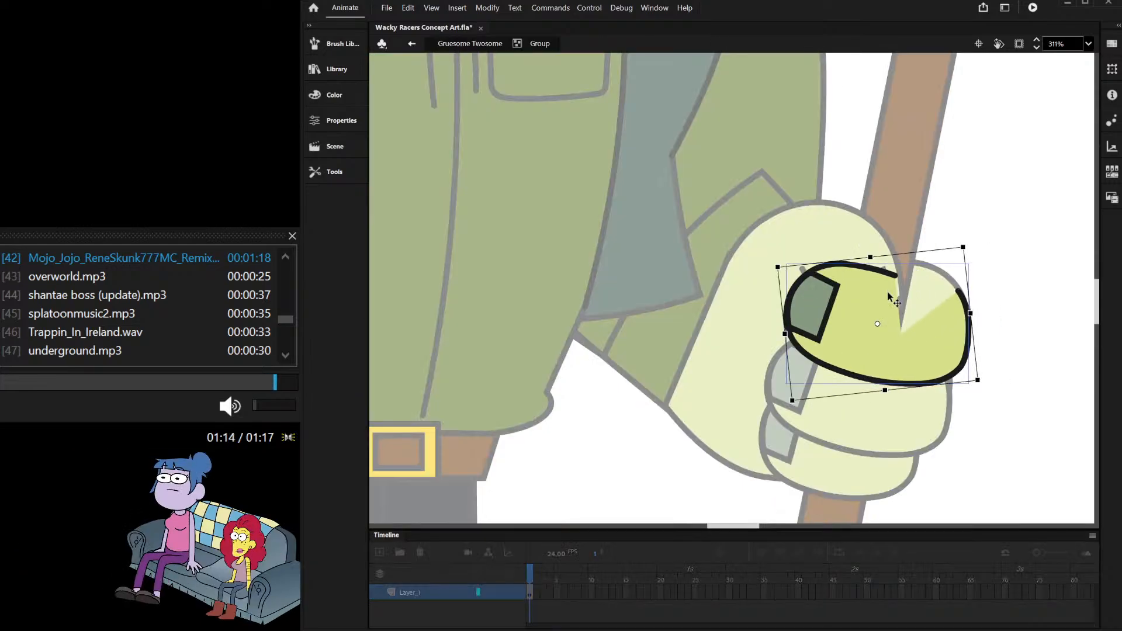
double_click(914, 281)
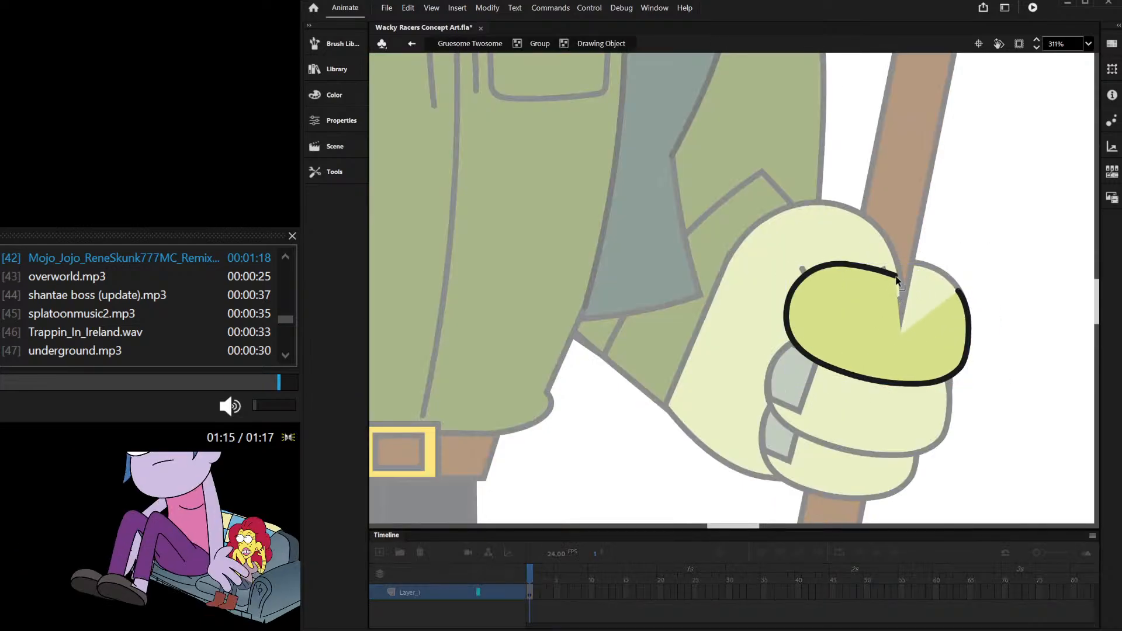
double_click(983, 223)
scroll(952, 249, down, 2)
double_click(965, 241)
scroll(903, 225, down, 2)
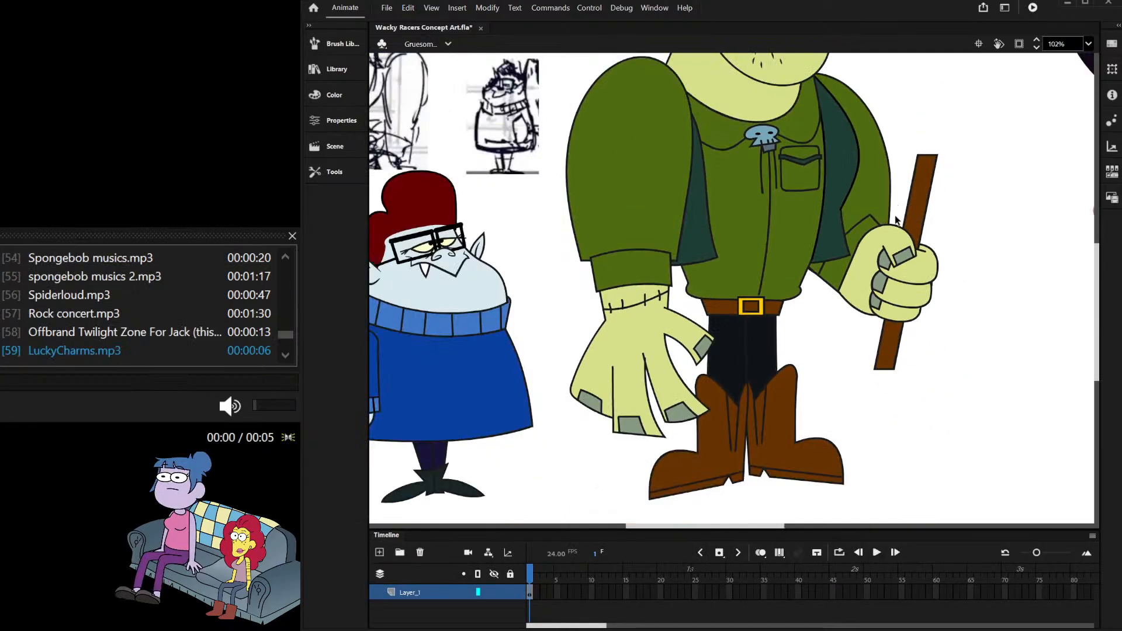
Step: Reopen the first finger's shape and adjust the outer curve of its outline near the second finger
scroll(865, 229, up, 5)
click(859, 232)
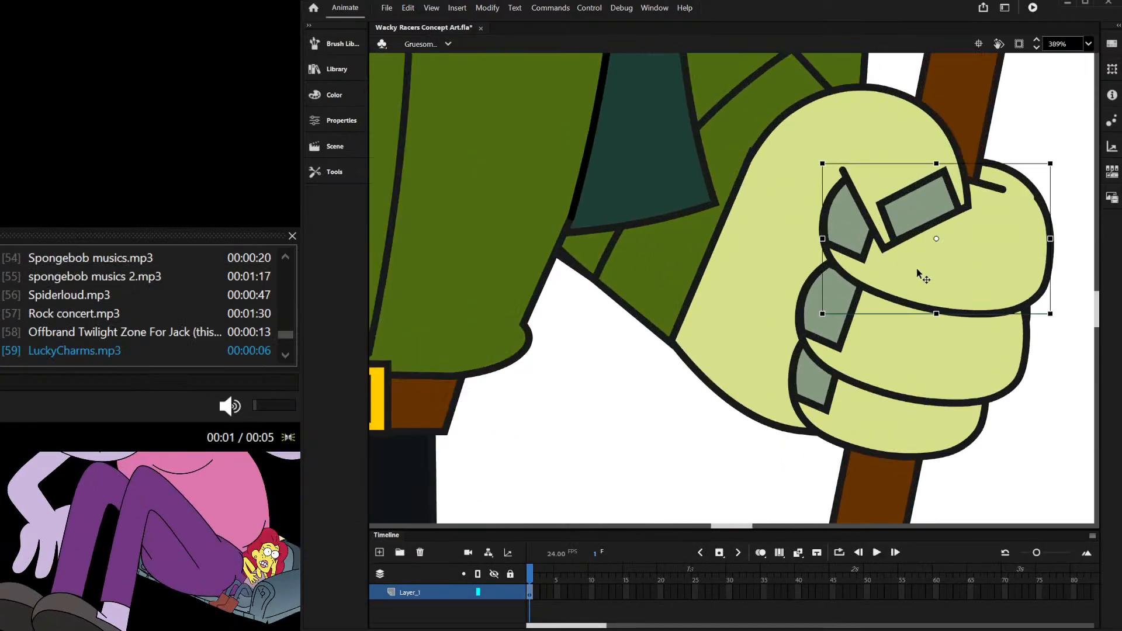
scroll(1043, 206, up, 3)
double_click(1043, 206)
click(1043, 206)
double_click(1042, 204)
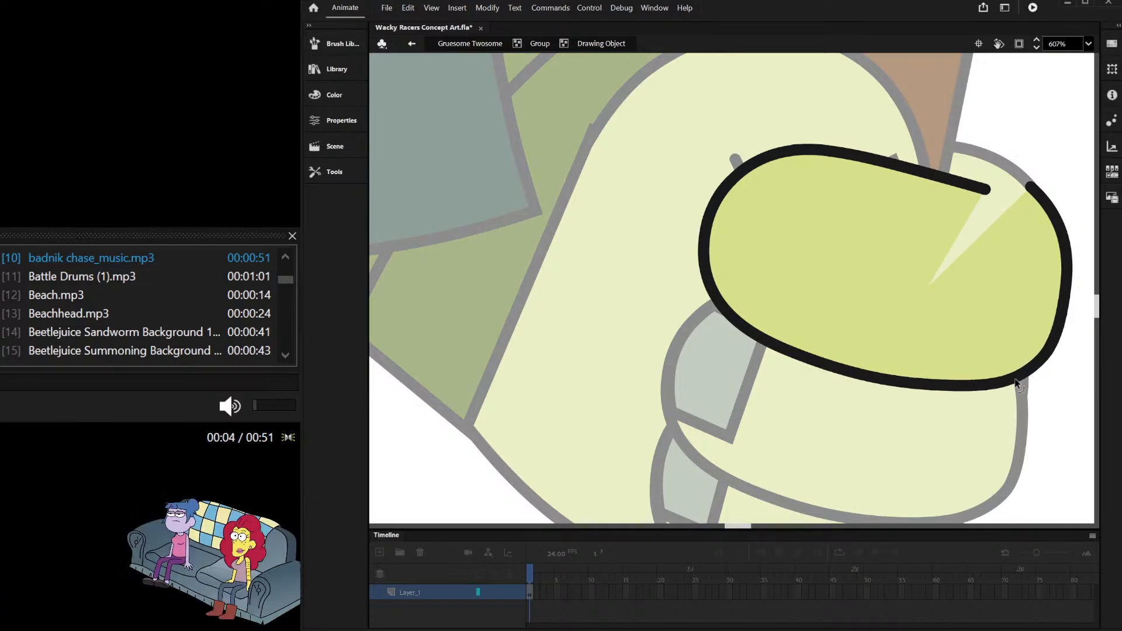
drag(1015, 383, 1070, 319)
double_click(1021, 121)
click(1021, 121)
scroll(886, 328, down, 5)
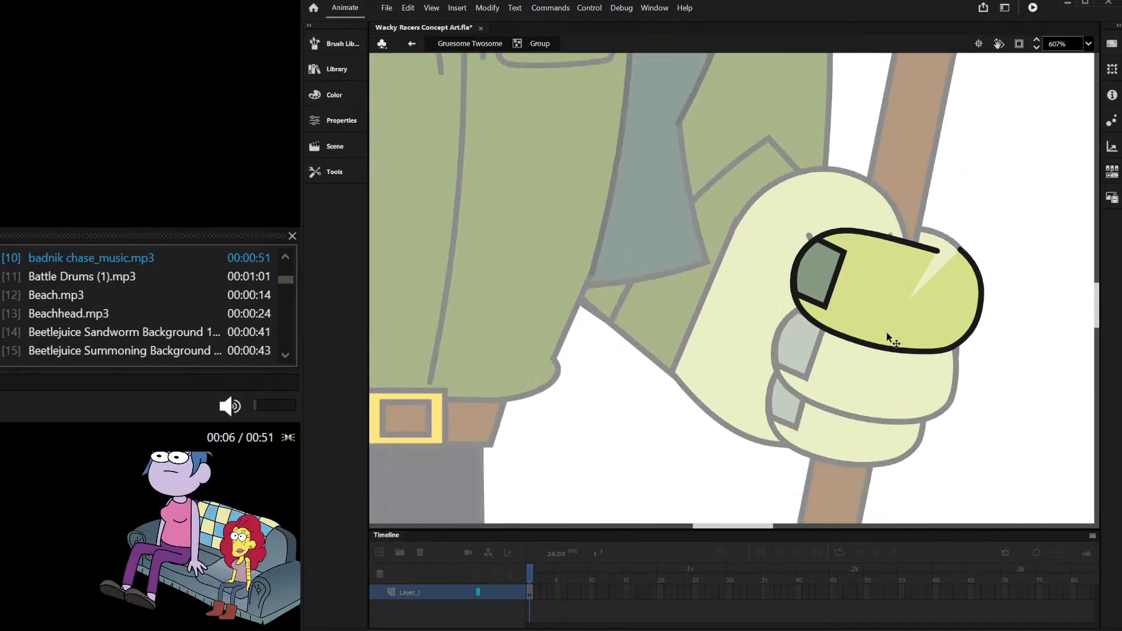
double_click(992, 222)
click(992, 222)
scroll(857, 304, down, 1)
scroll(897, 291, down, 4)
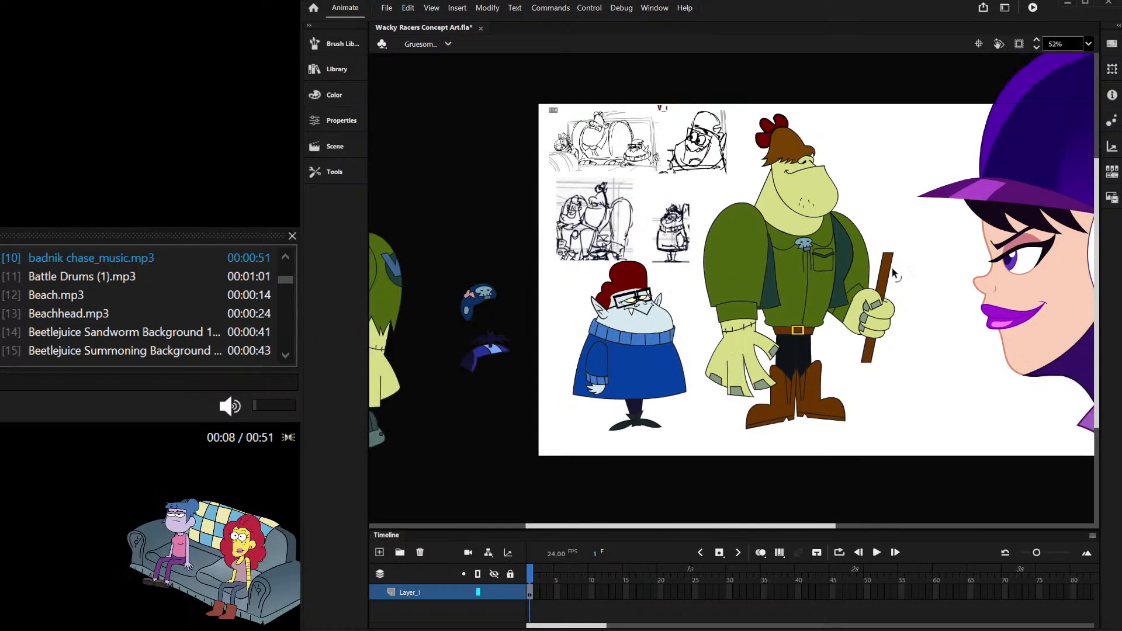
Step: Slant the brown stick further outward, make it thinner and lengthen it at both ends
scroll(865, 367, up, 4)
click(864, 359)
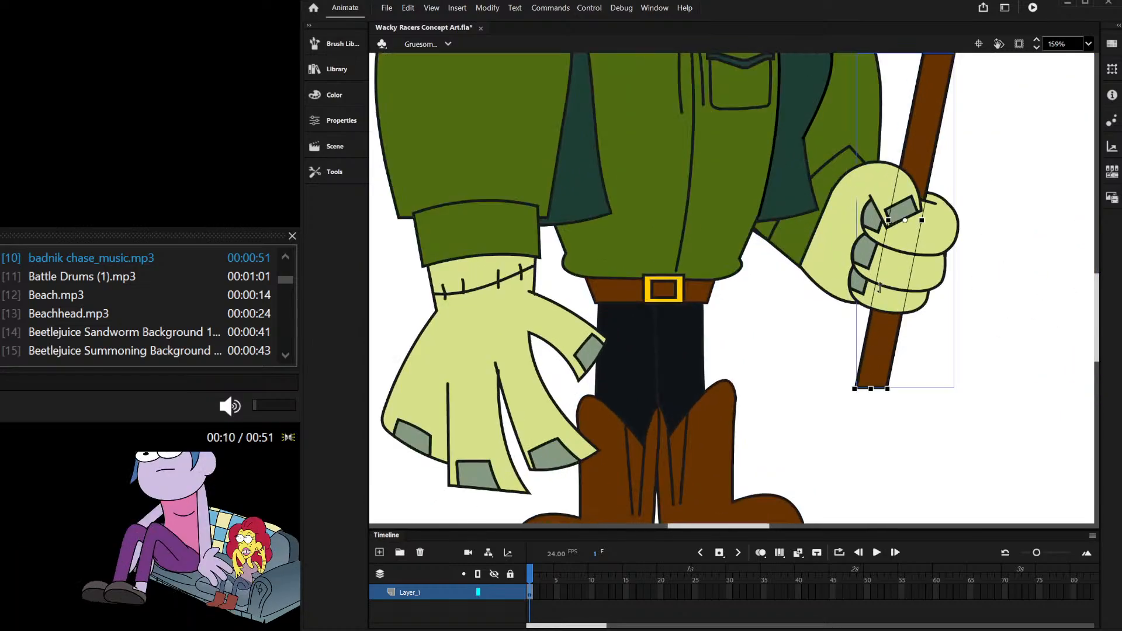
scroll(917, 374, down, 1)
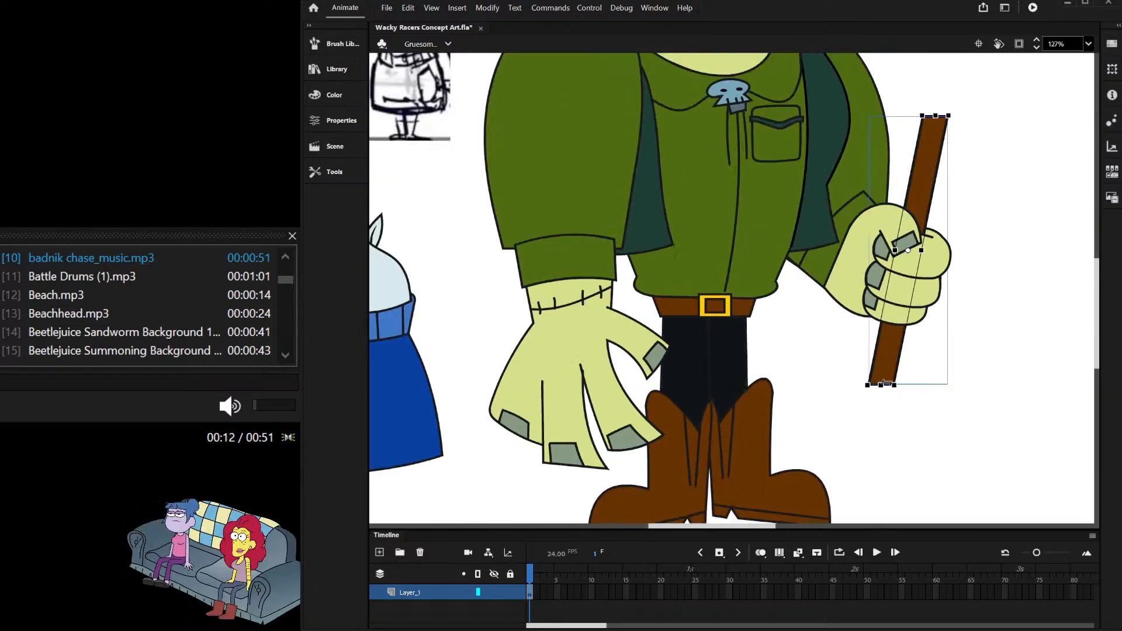
drag(885, 383, 875, 386)
drag(922, 251, 917, 250)
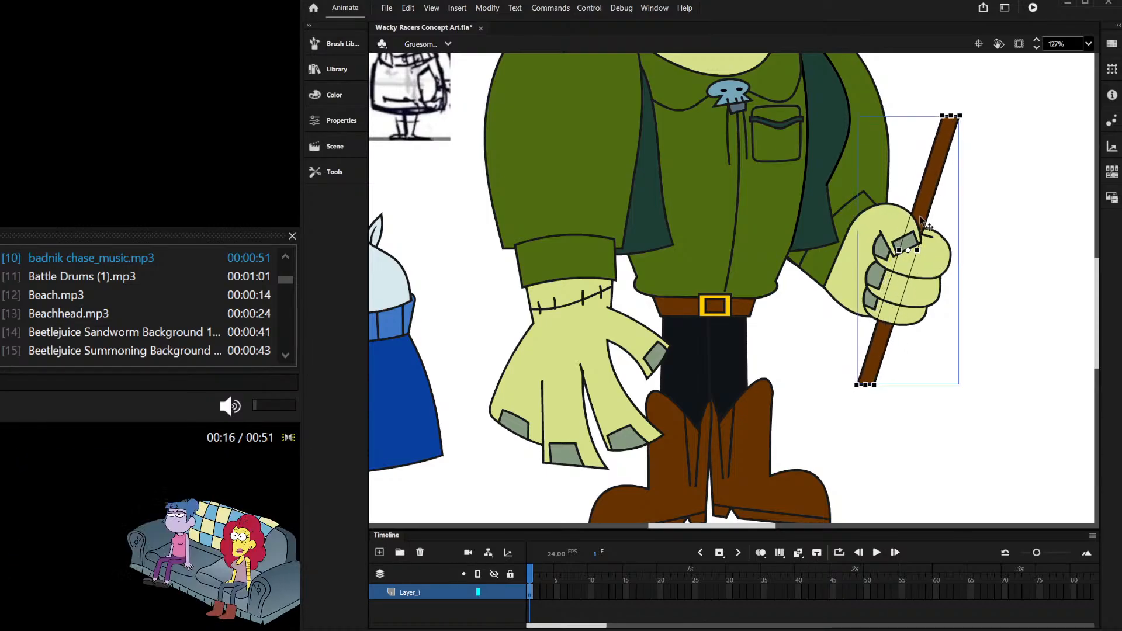
drag(949, 117, 964, 78)
click(977, 207)
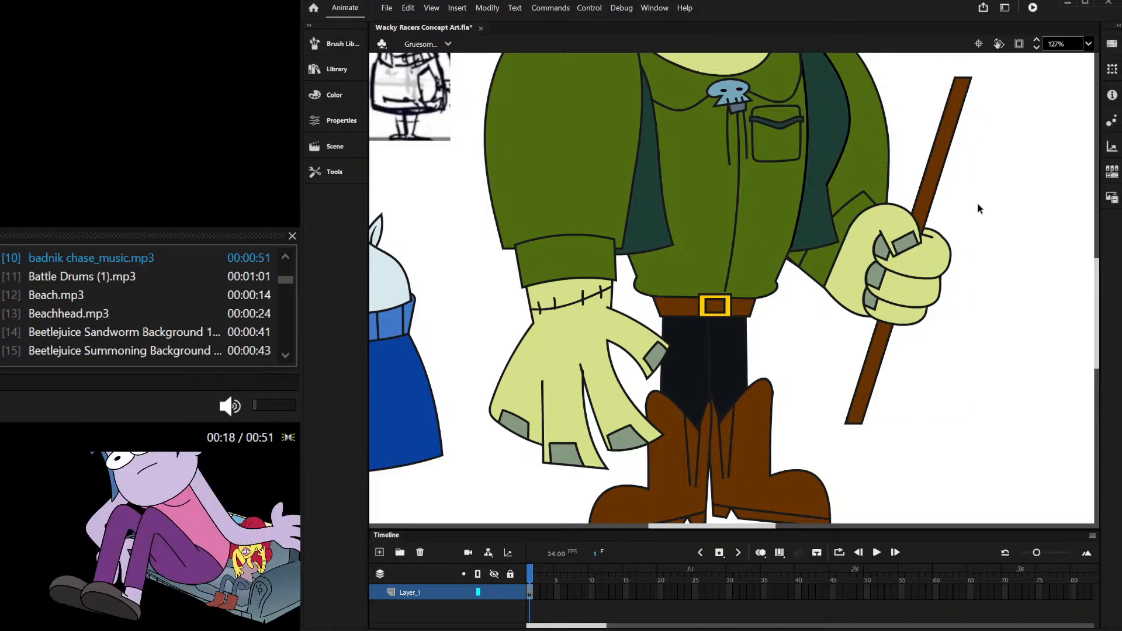
Step: Examine the thinner stick in the fist against the whole character and the reference sketches
scroll(895, 305, down, 3)
scroll(926, 234, up, 3)
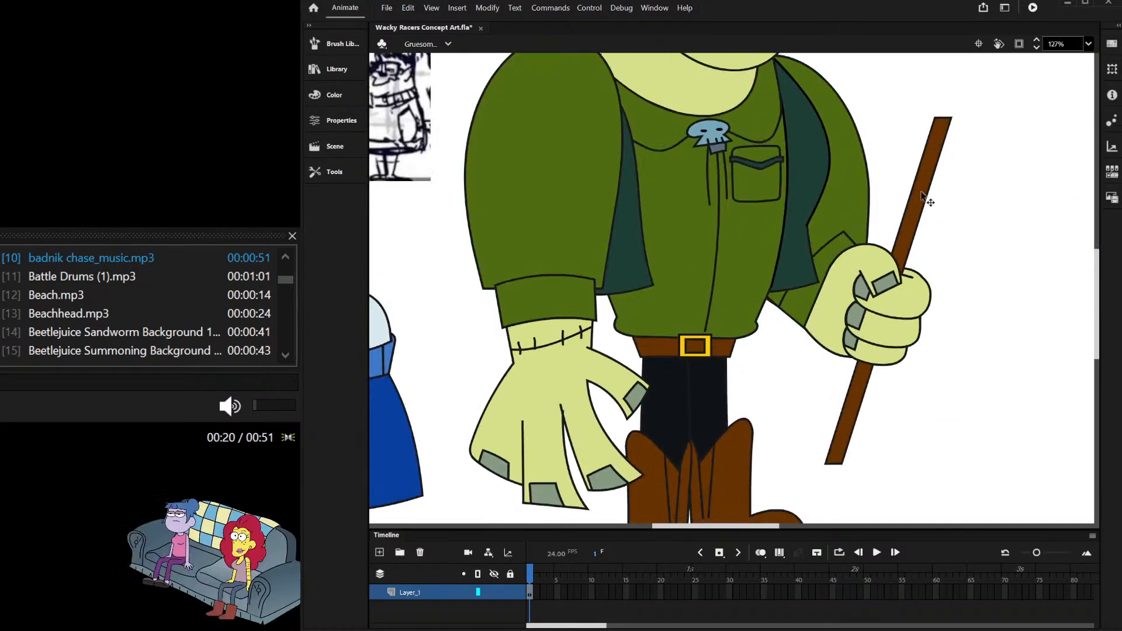
scroll(900, 192, up, 1)
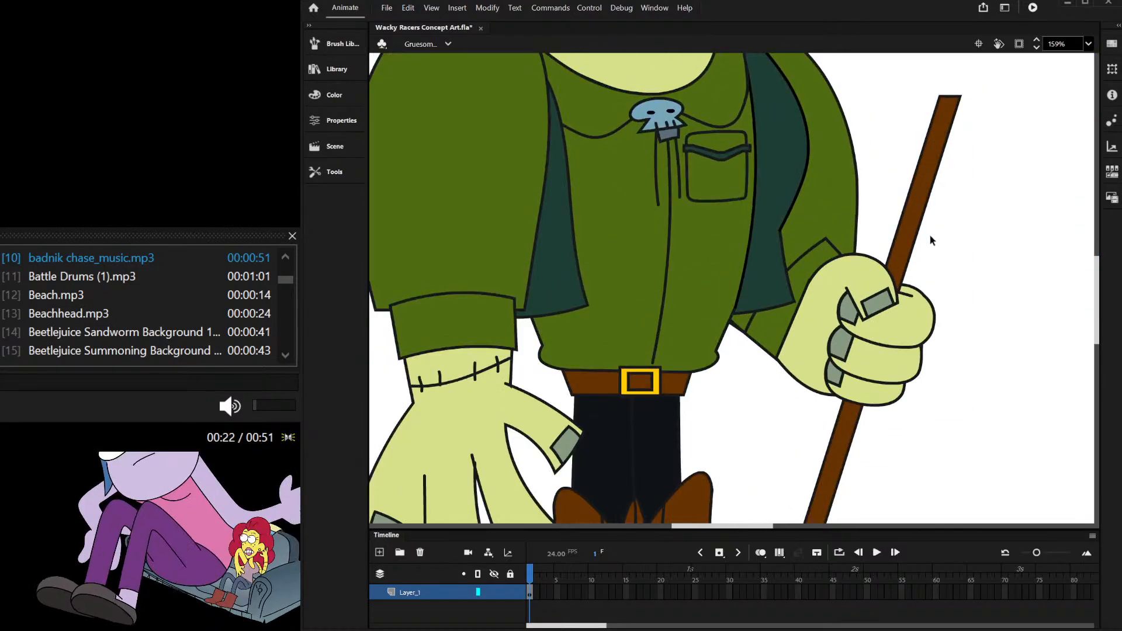
click(926, 209)
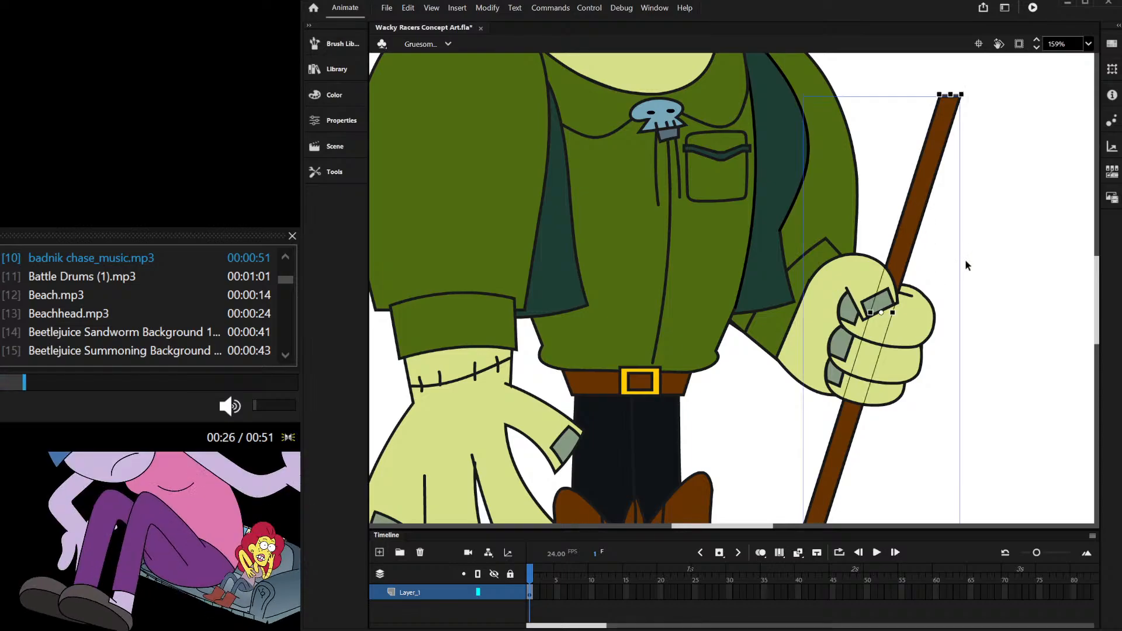
scroll(824, 286, down, 2)
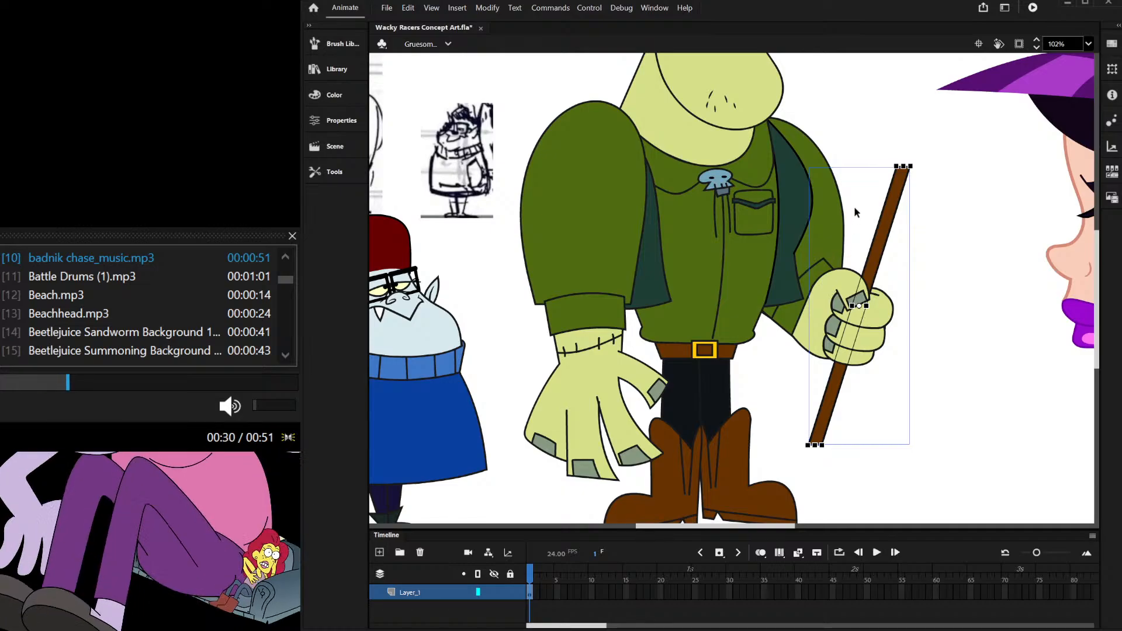
scroll(824, 248, down, 2)
scroll(914, 168, up, 2)
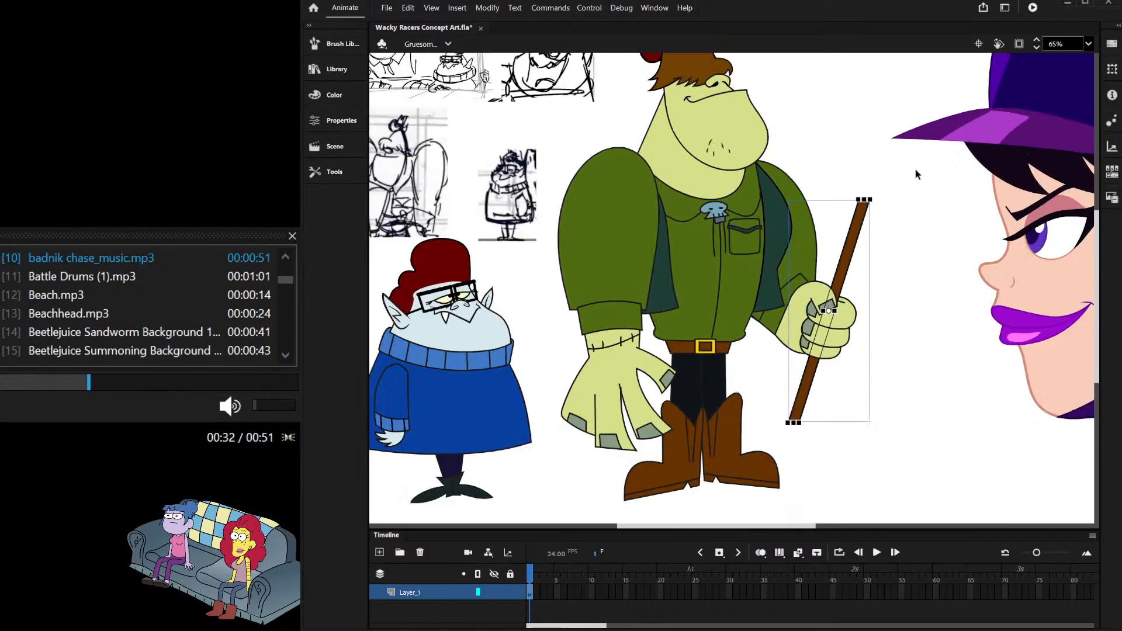
click(865, 137)
scroll(812, 212, down, 2)
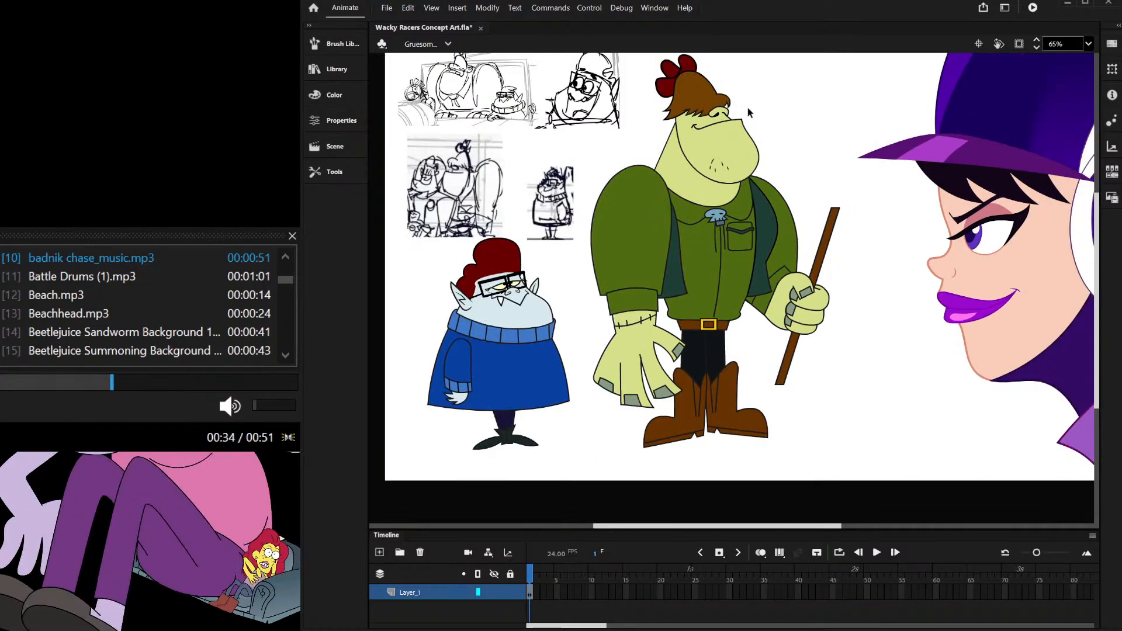
scroll(459, 78, up, 1)
scroll(459, 78, up, 2)
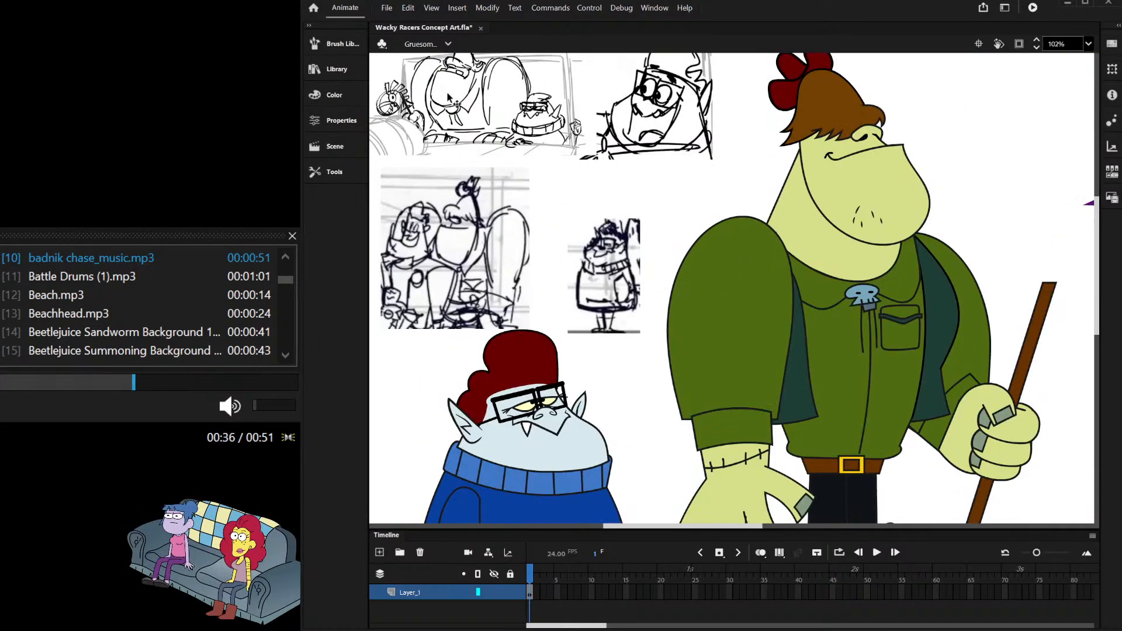
Step: Remove the other reference sketches and move the wide group sketch beside the tall green character's face
scroll(449, 97, down, 1)
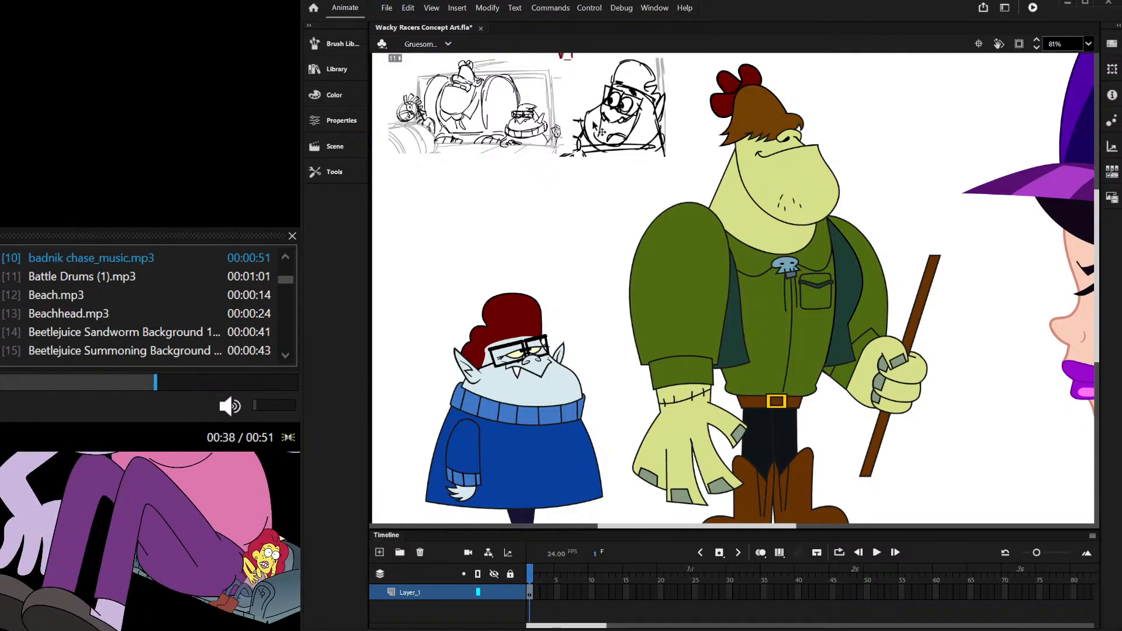
drag(468, 108, 929, 103)
scroll(864, 194, down, 4)
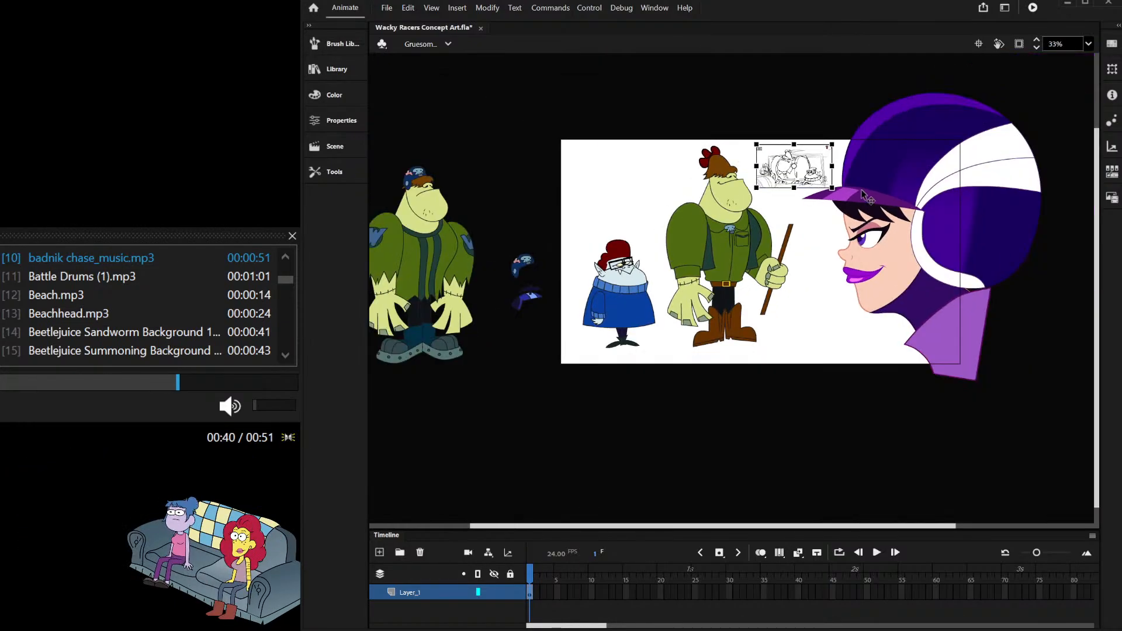
scroll(864, 195, up, 4)
scroll(741, 219, up, 1)
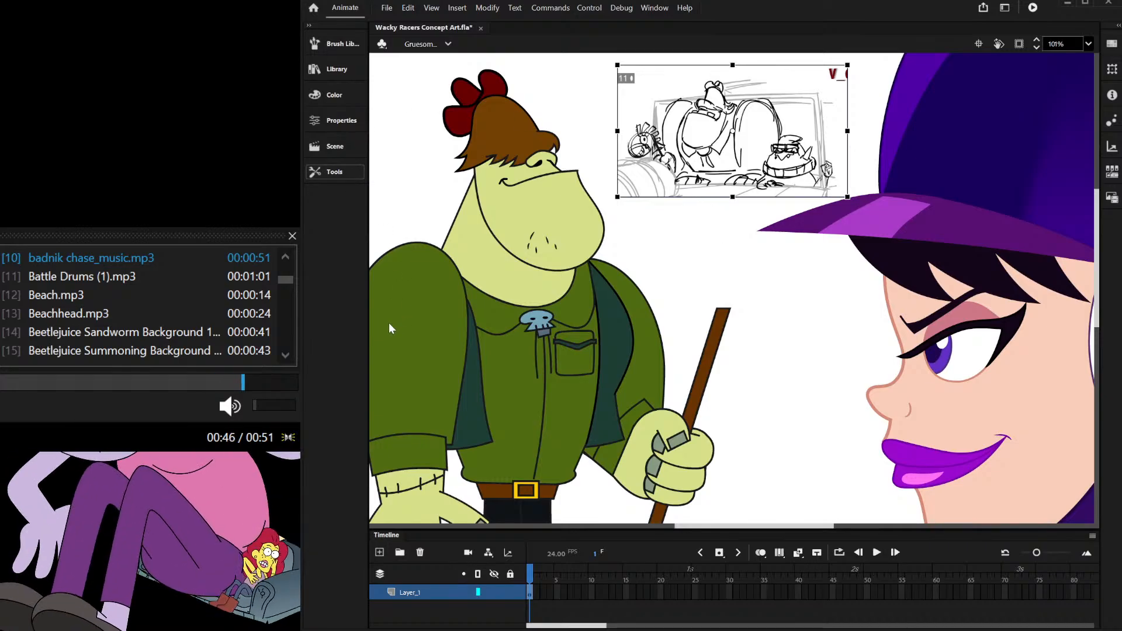
Step: Draw an unfilled, four-sided axe-head outline with curved edges over the upper end of the stick
key(i)
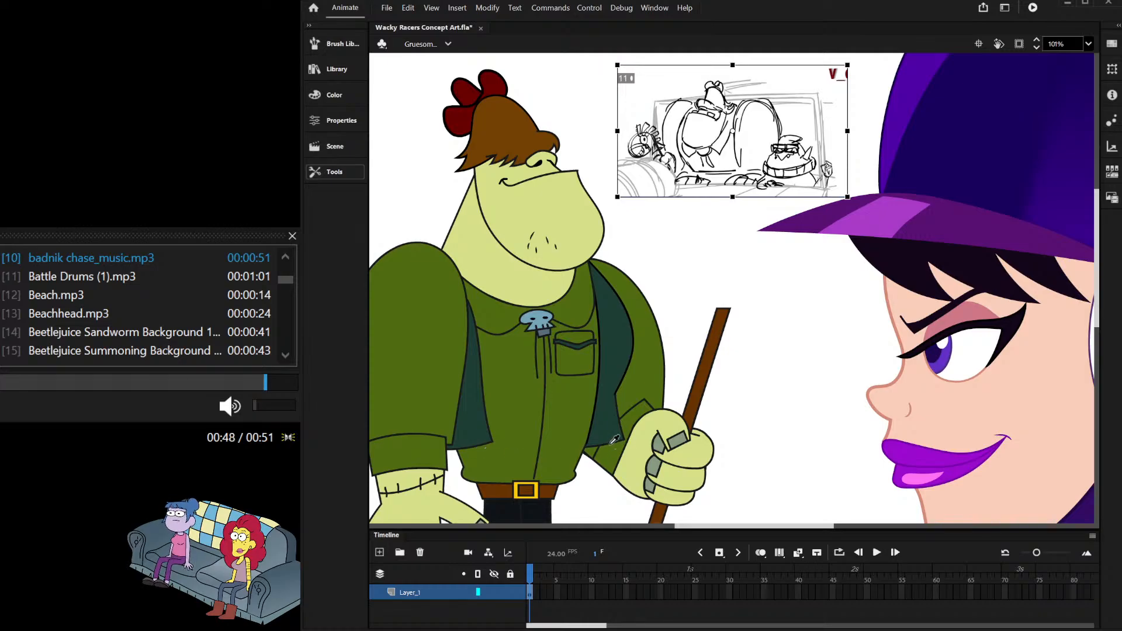
key(v)
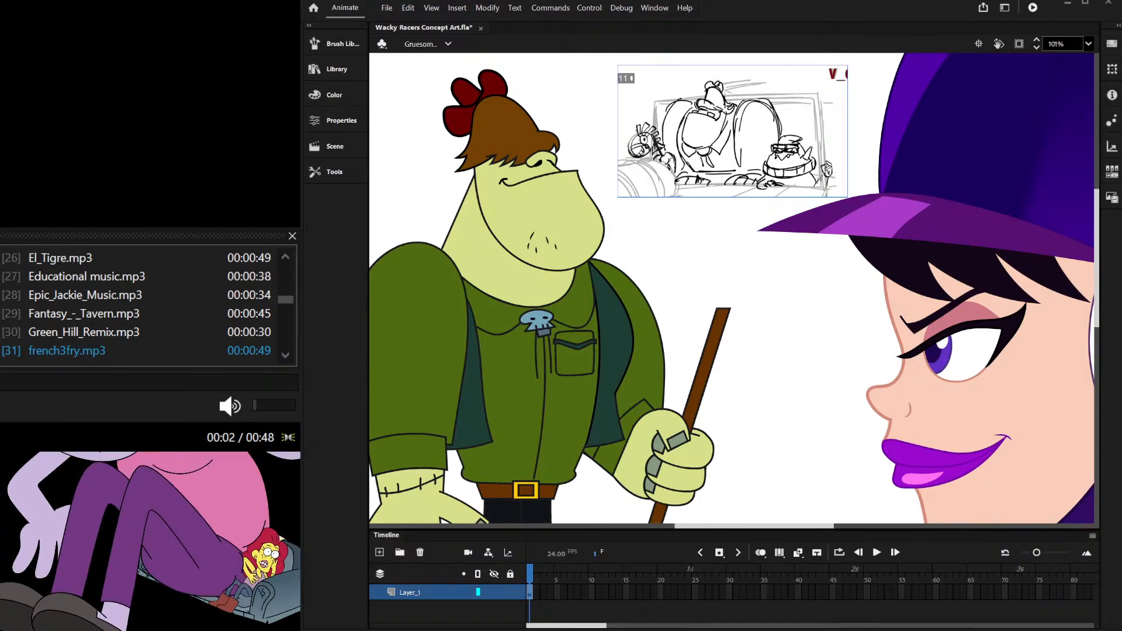
scroll(706, 304, up, 2)
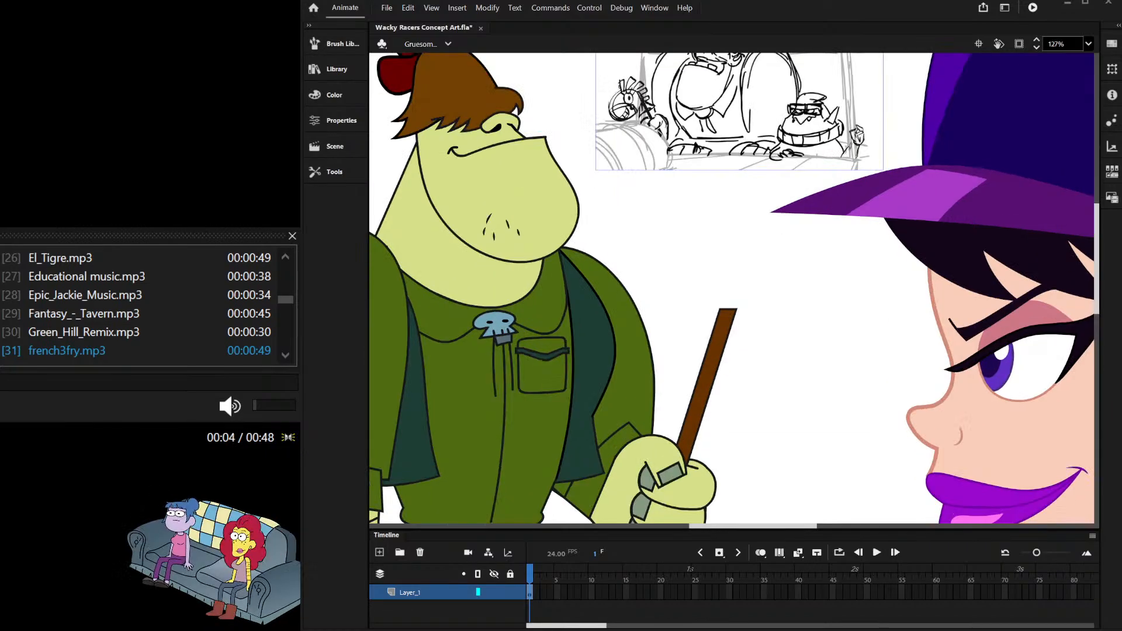
mouse_move(688, 314)
mouse_down()
mouse_move(764, 343)
mouse_move(766, 279)
mouse_move(678, 324)
mouse_move(784, 368)
mouse_move(791, 274)
mouse_move(738, 252)
mouse_up()
key(ctrl+z)
scroll(729, 267, up, 3)
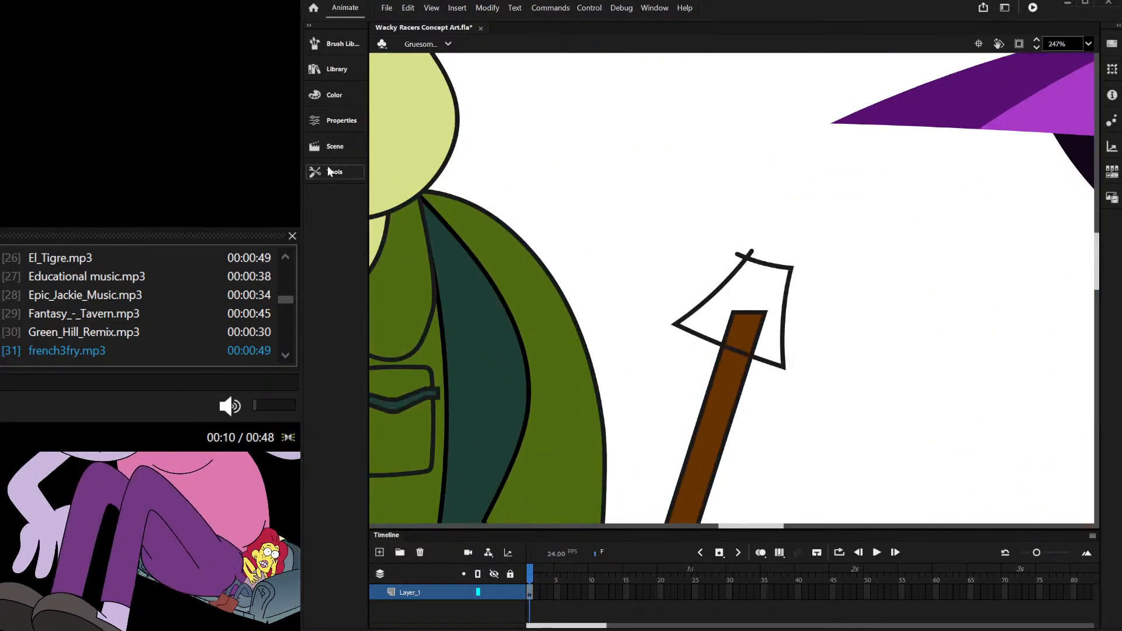
Step: Fill the four-sided outline over the stick's upper end with light orange and trim the stray line ends at its top corner
click(739, 295)
scroll(628, 223, down, 2)
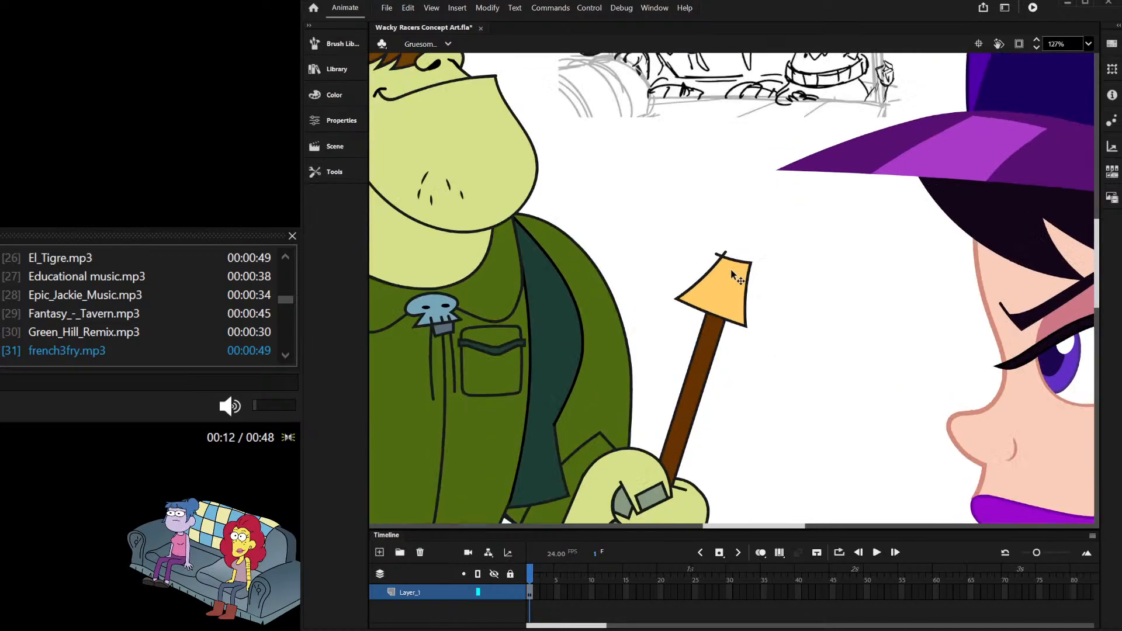
double_click(714, 252)
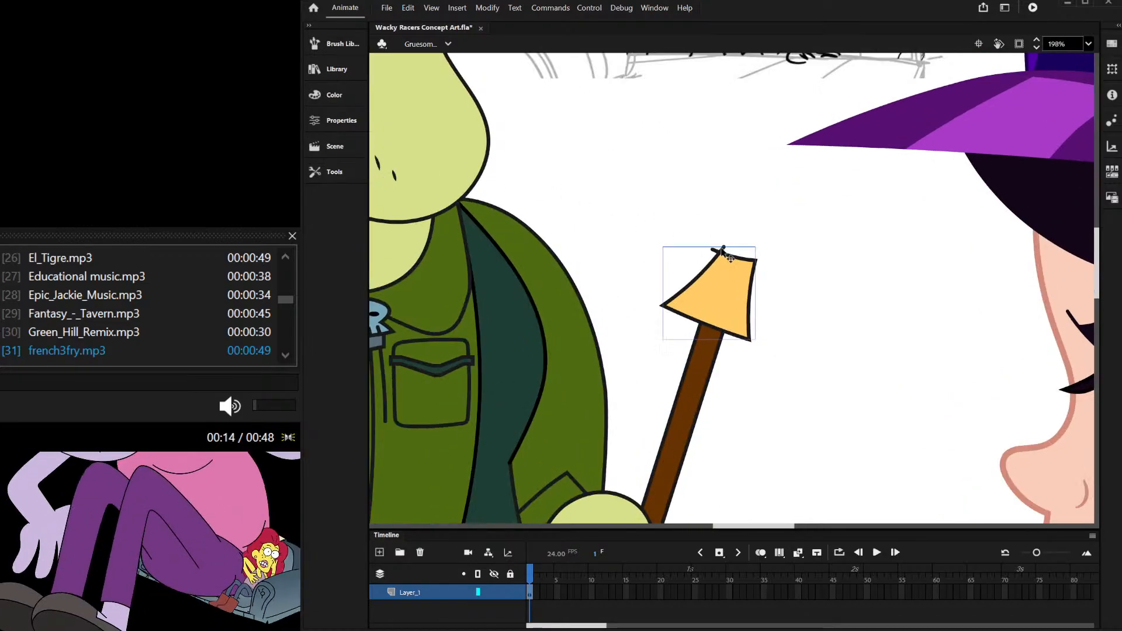
scroll(691, 234, down, 5)
double_click(692, 233)
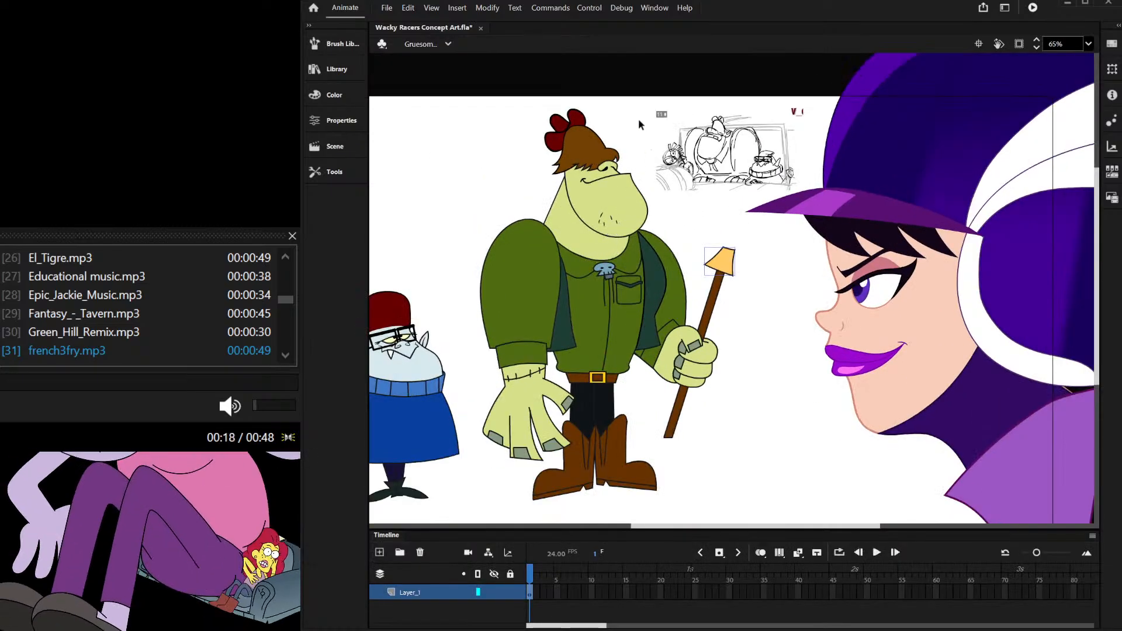
Step: Draw a wide light-orange oval with a dark outline above the four-sided piece on the stick as the head
scroll(643, 124, up, 1)
scroll(715, 191, up, 1)
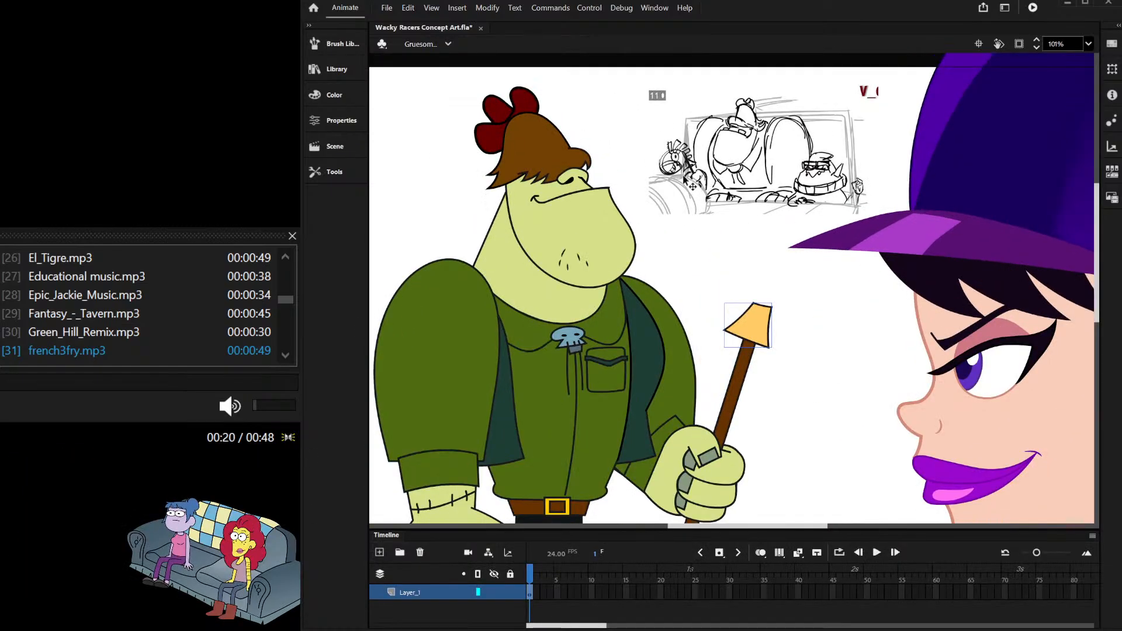
scroll(682, 179, down, 1)
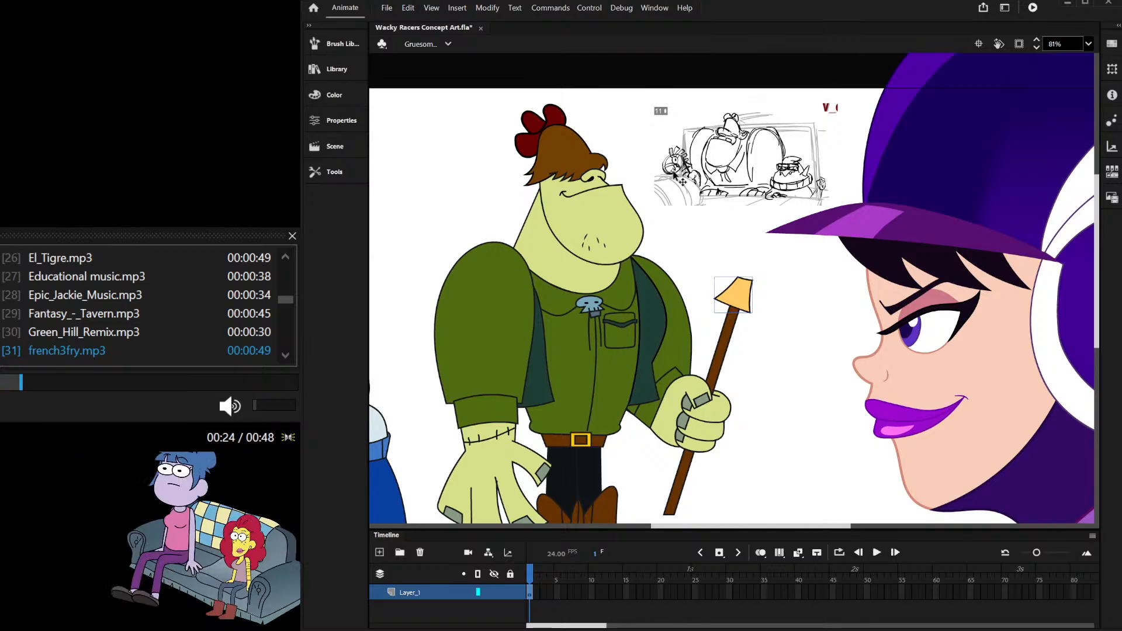
scroll(721, 206, up, 3)
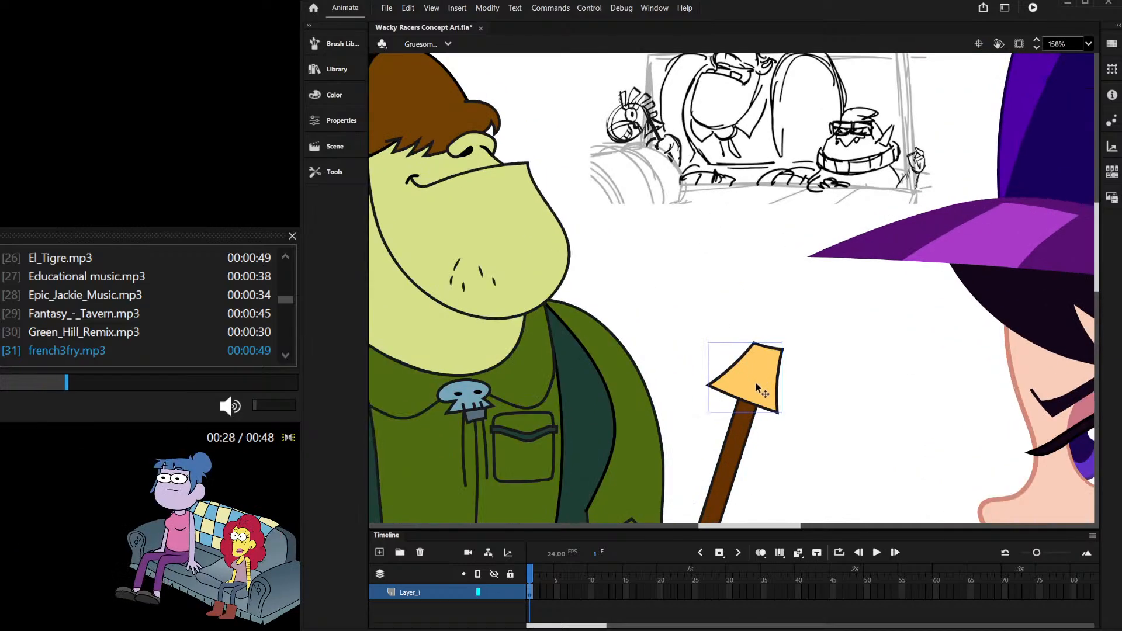
scroll(758, 402, down, 1)
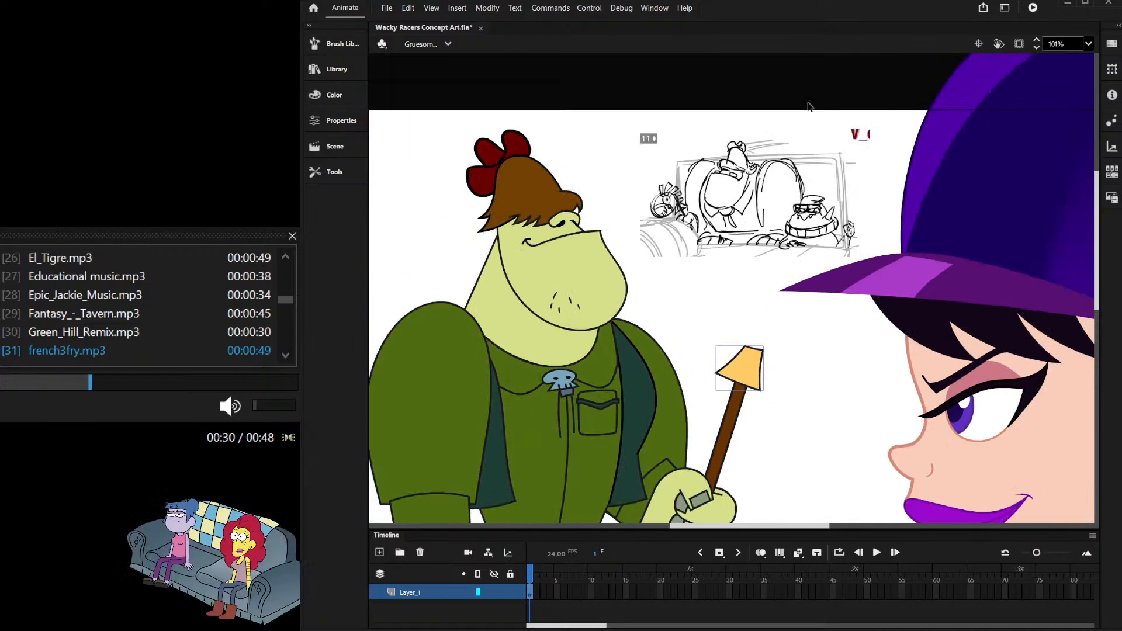
scroll(740, 343, up, 1)
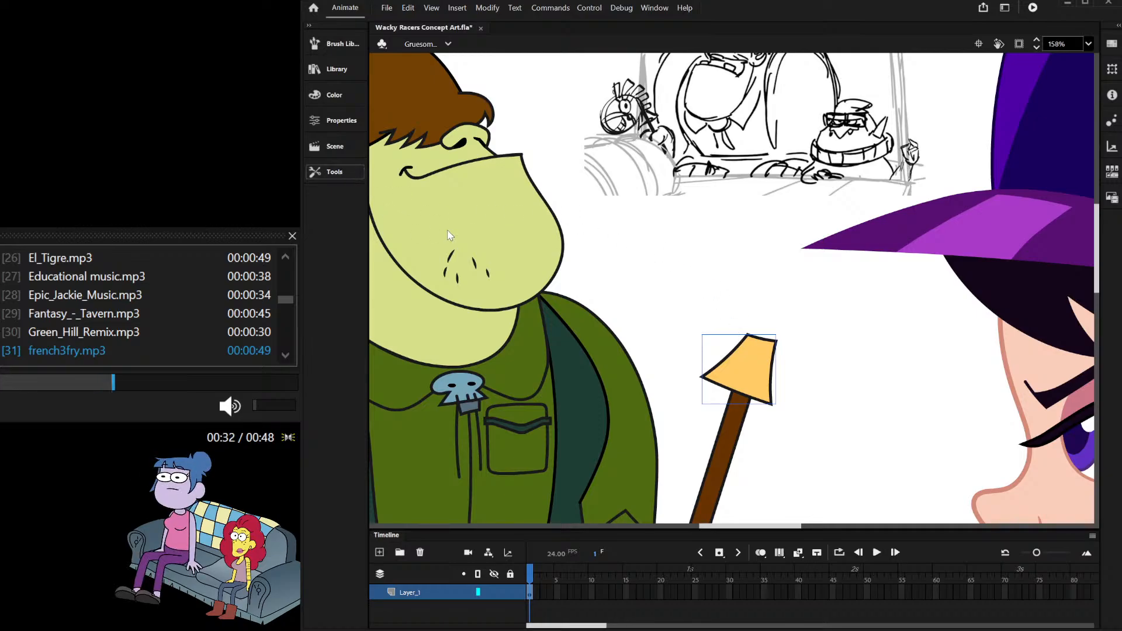
key(r)
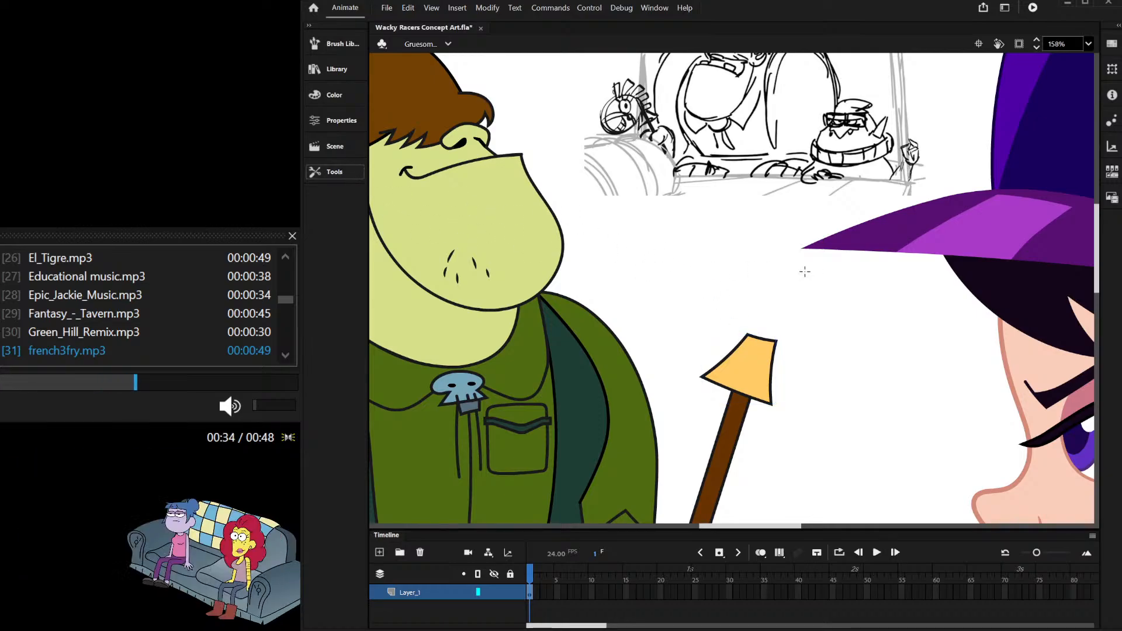
drag(740, 247, 885, 358)
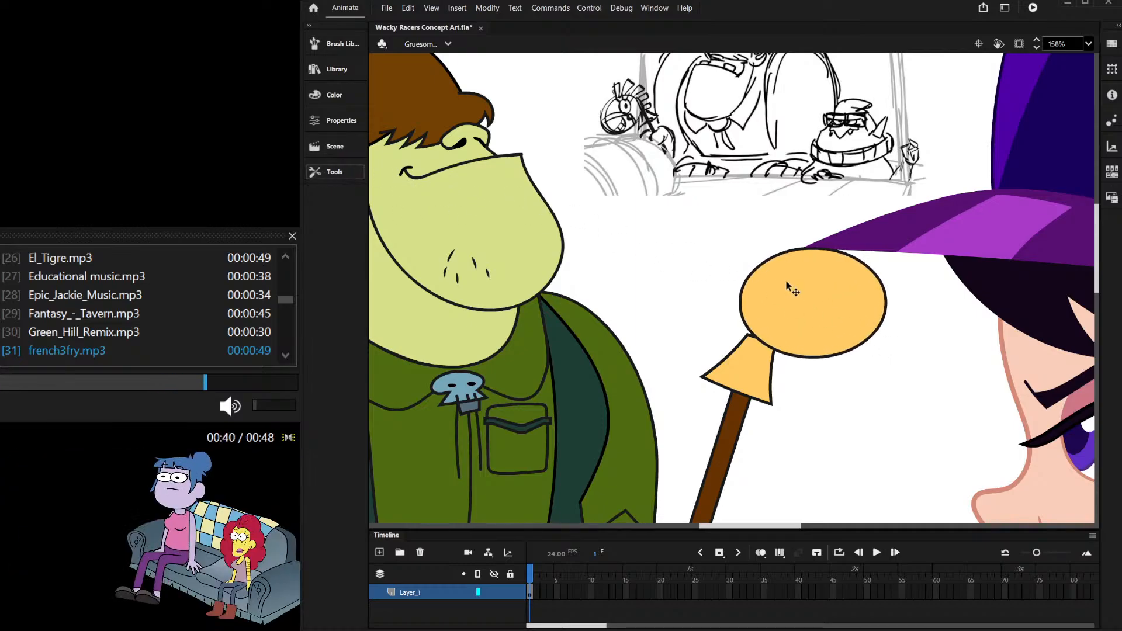
Step: Shift the orange head oval onto the neck piece and rotate it clockwise so that it slants downward away from the tall character
drag(786, 279, 744, 346)
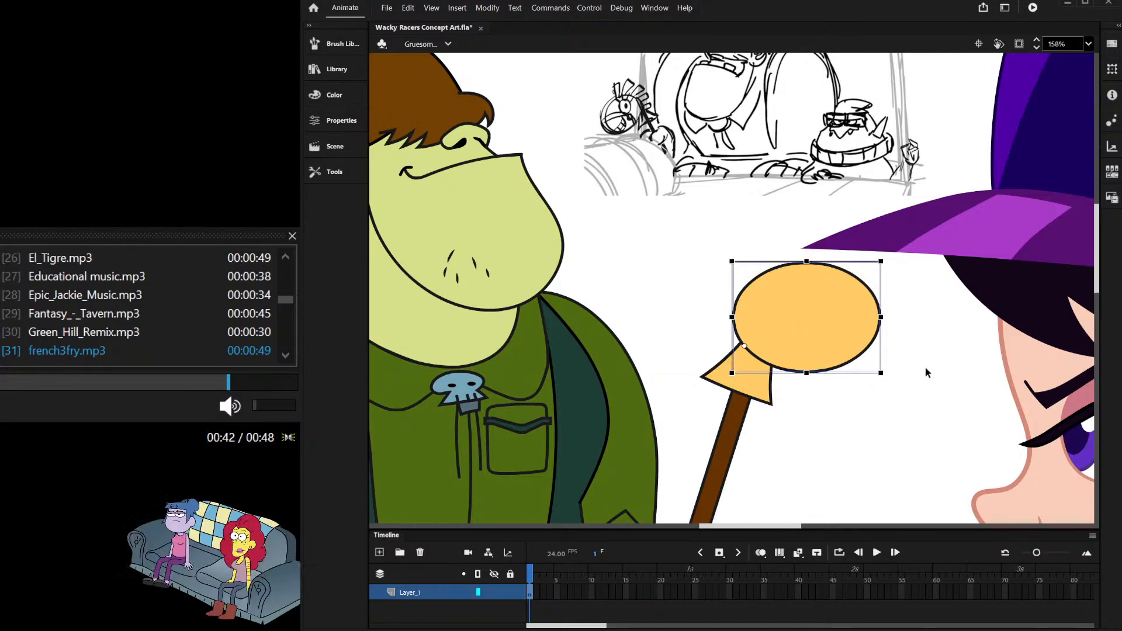
drag(900, 379, 859, 450)
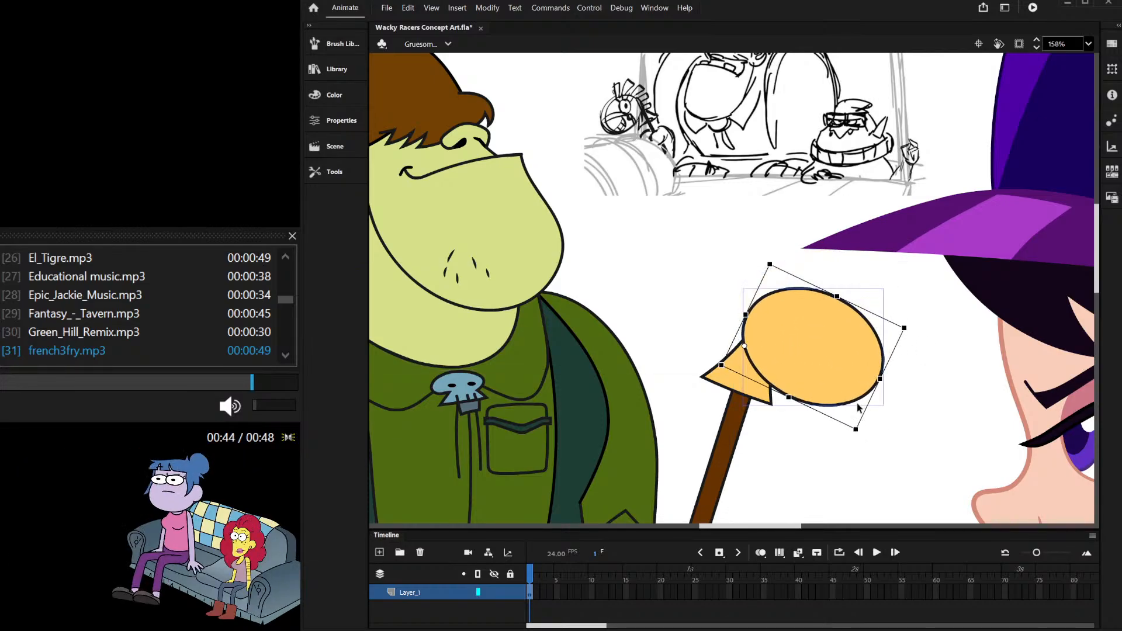
scroll(819, 337, up, 3)
drag(819, 338, 819, 305)
scroll(780, 275, down, 3)
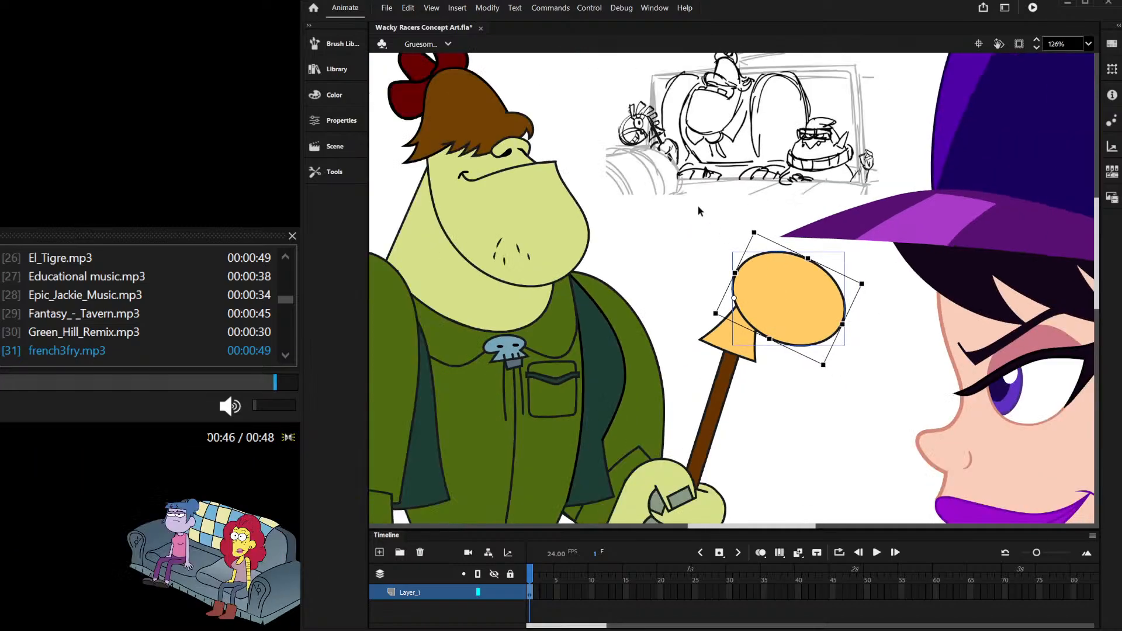
click(697, 204)
Step: Draw a white, dark-outlined circle as an eye in the upper part of the orange head oval
scroll(728, 202, up, 2)
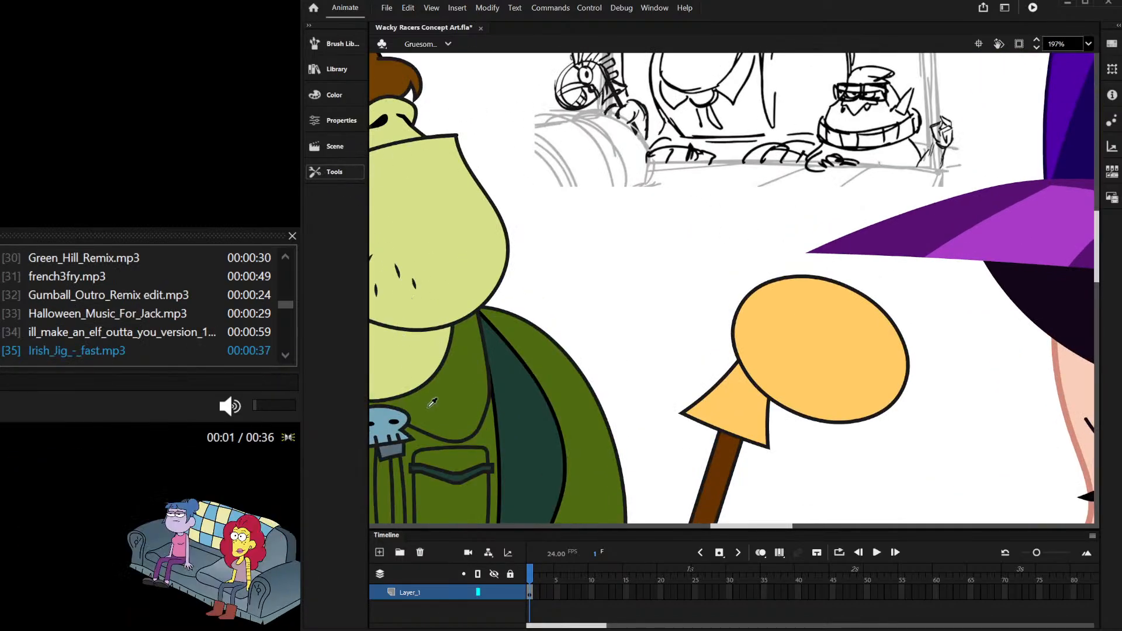
scroll(818, 337, up, 3)
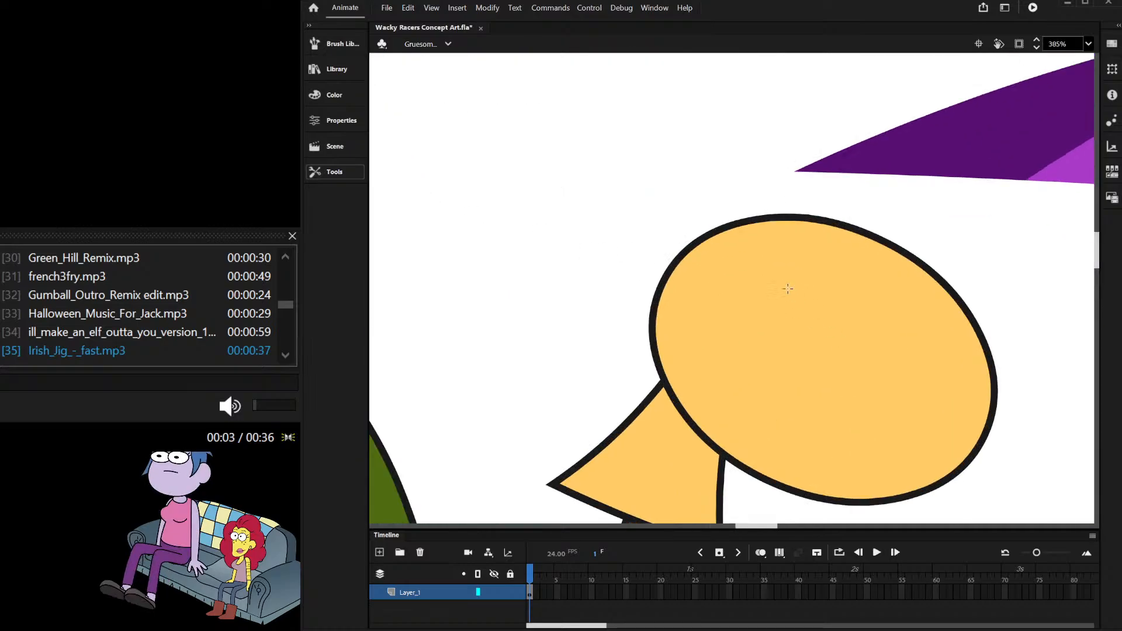
key(o)
drag(741, 243, 886, 379)
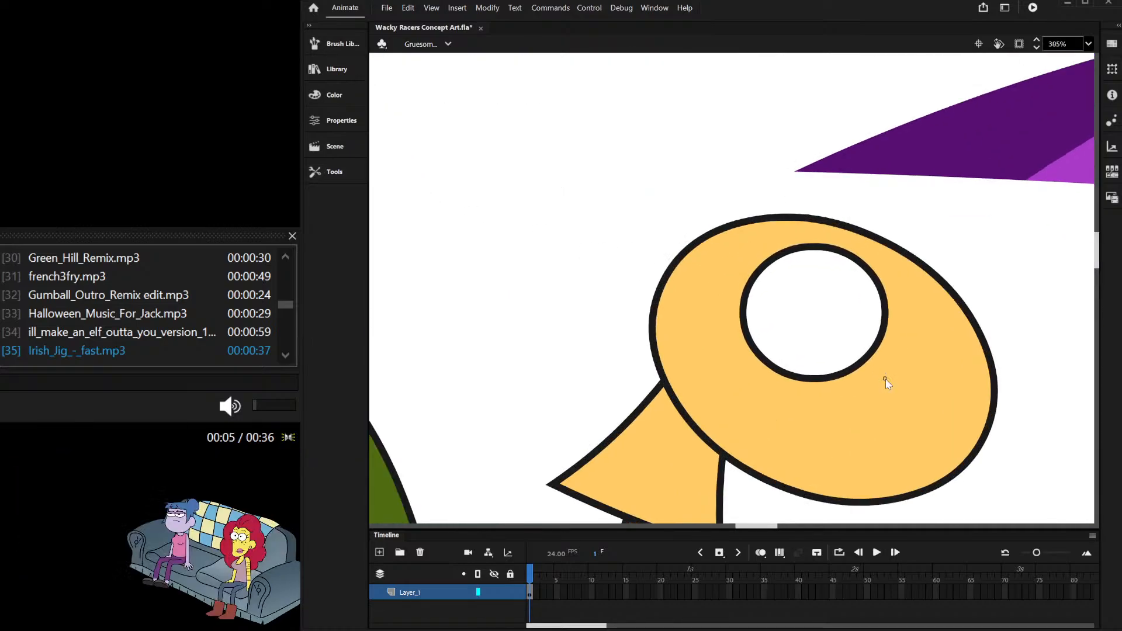
Step: Duplicate the eye circle in place, shrink the copy into a small pupil, move it slightly upward and fill it black
click(853, 295)
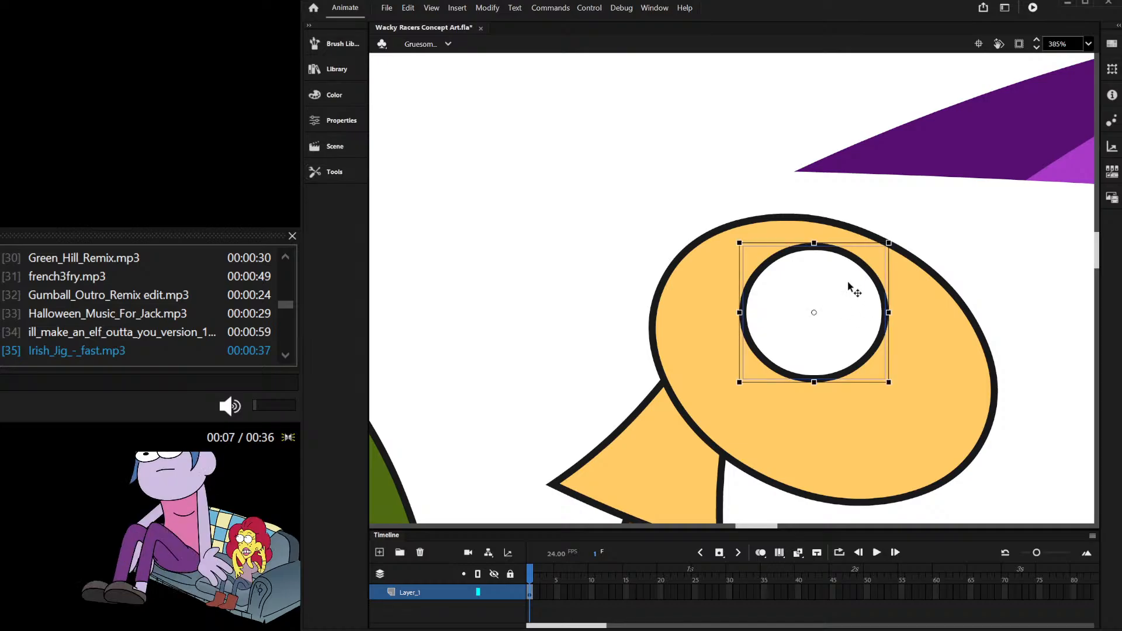
key(ctrl+c)
key(ctrl+shift+v)
drag(889, 243, 840, 264)
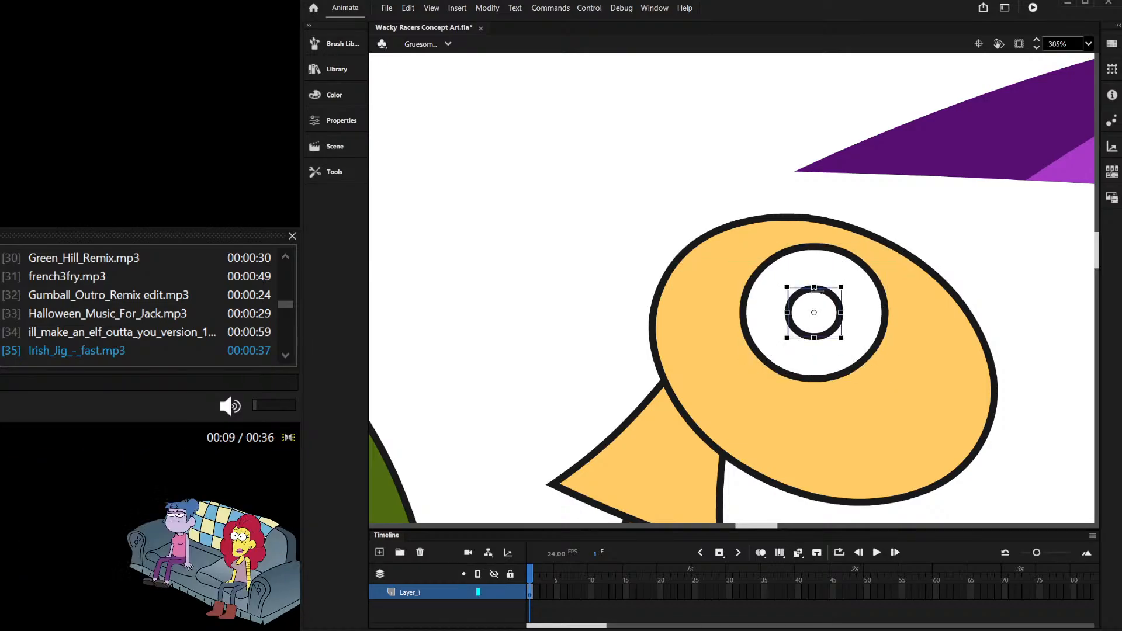
drag(819, 316, 816, 303)
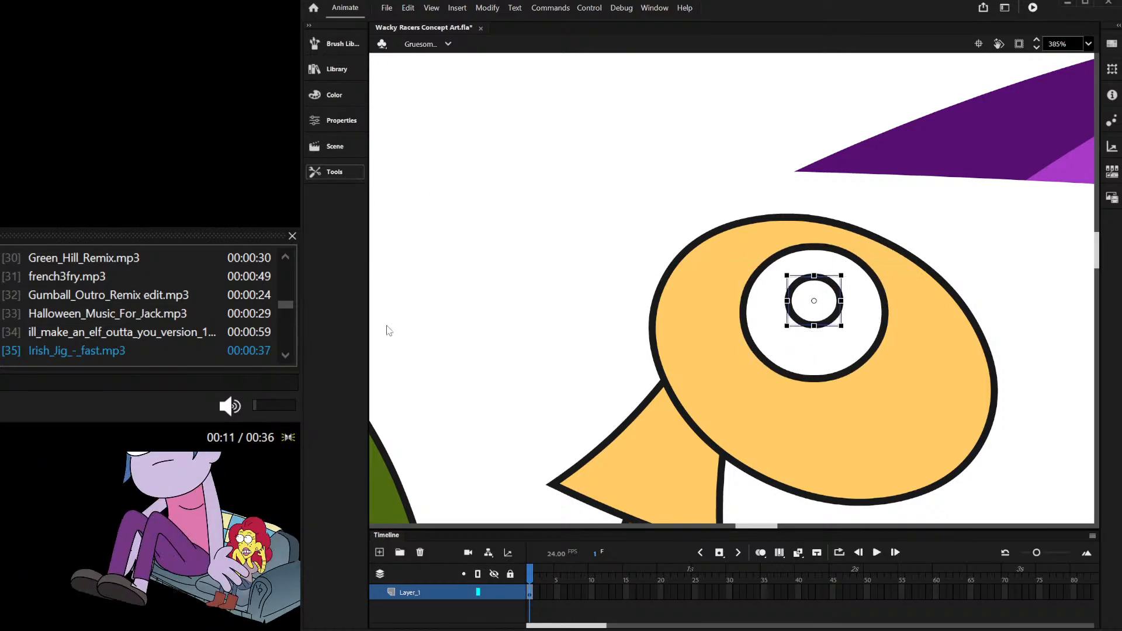
key(i)
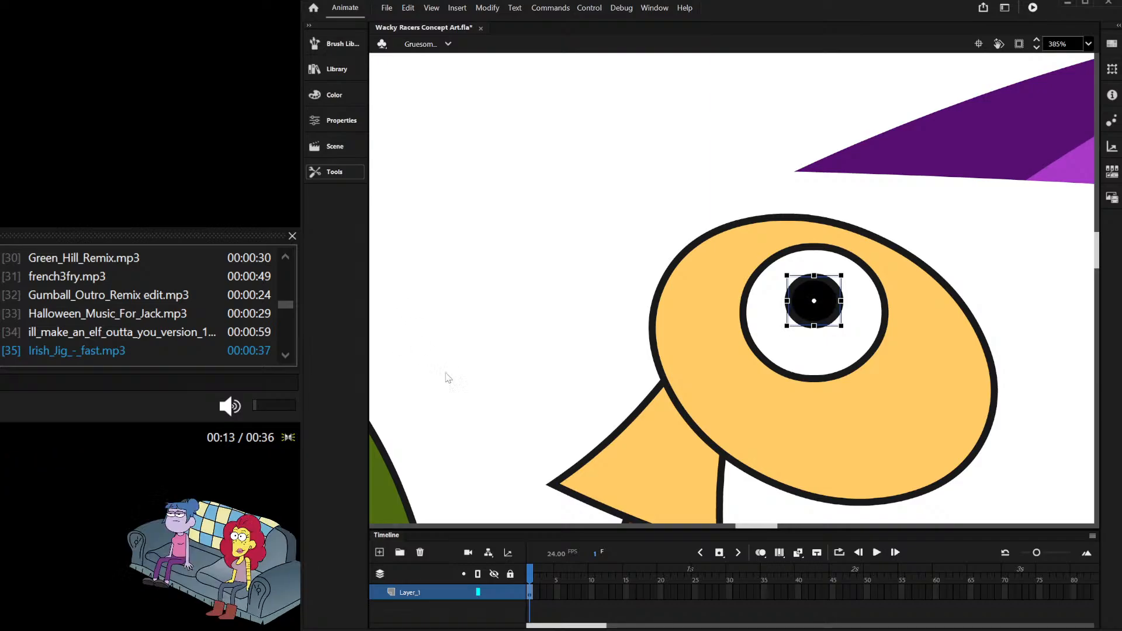
click(446, 382)
key(v)
Step: Draw four short eyelash strokes fanning out along the upper edge of the orange head's eye
scroll(726, 228, down, 8)
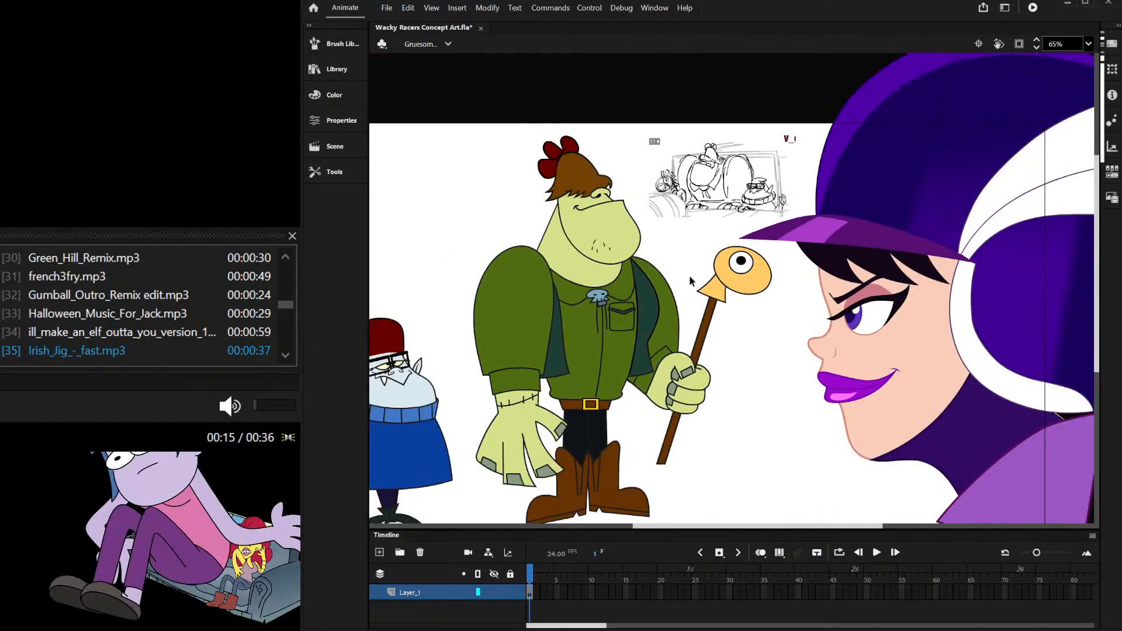
scroll(715, 182, up, 1)
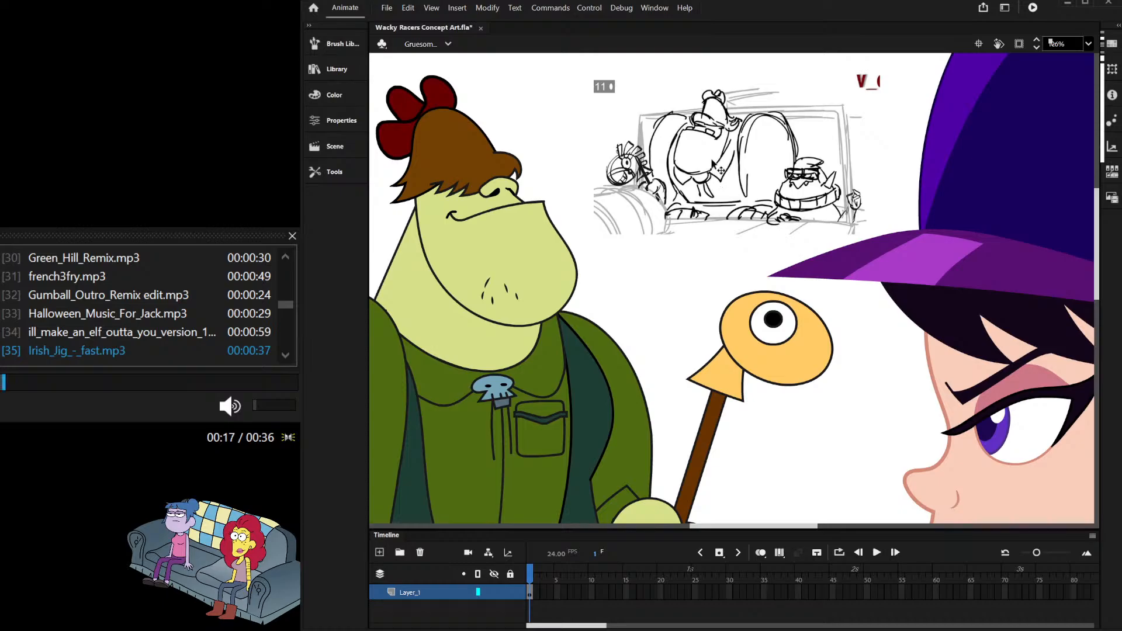
scroll(718, 166, up, 1)
scroll(685, 156, down, 2)
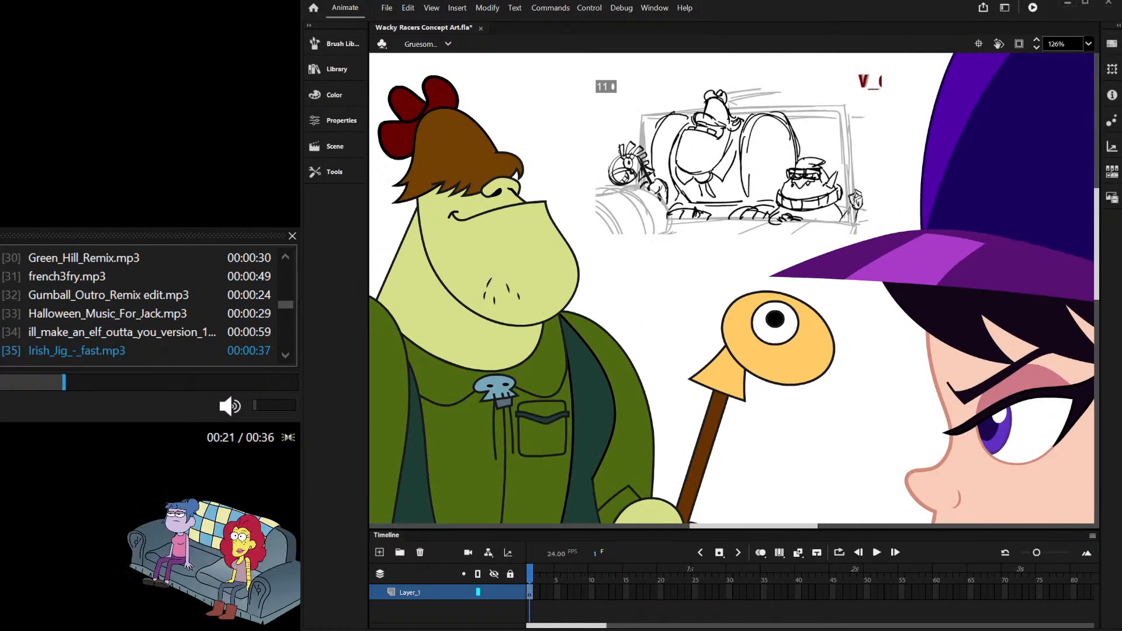
click(743, 227)
scroll(716, 261, up, 1)
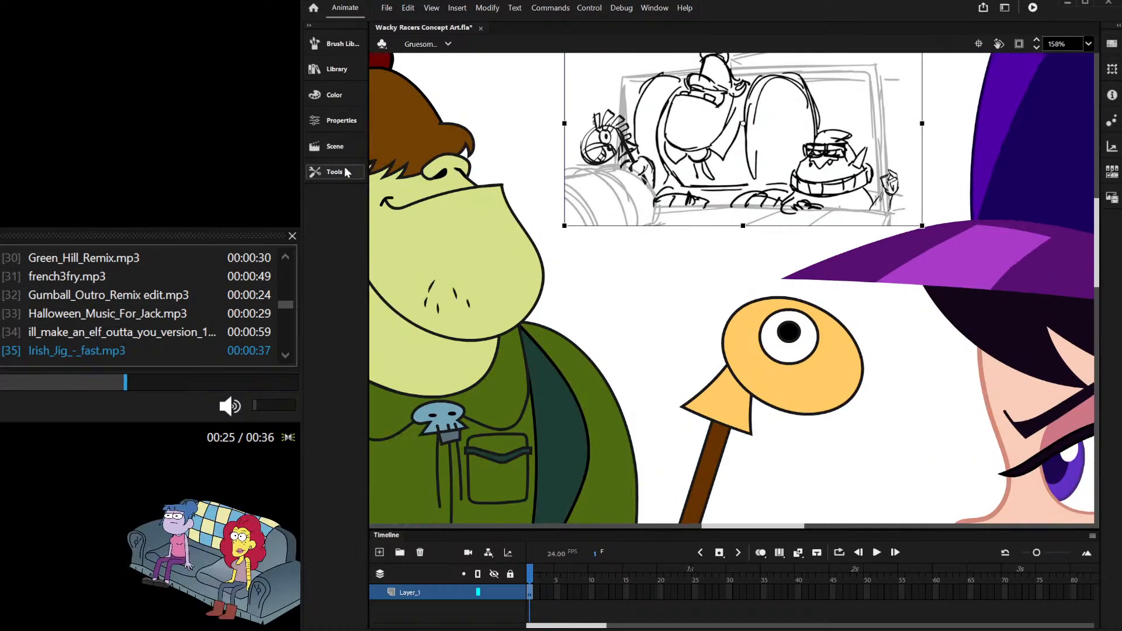
scroll(794, 280, up, 5)
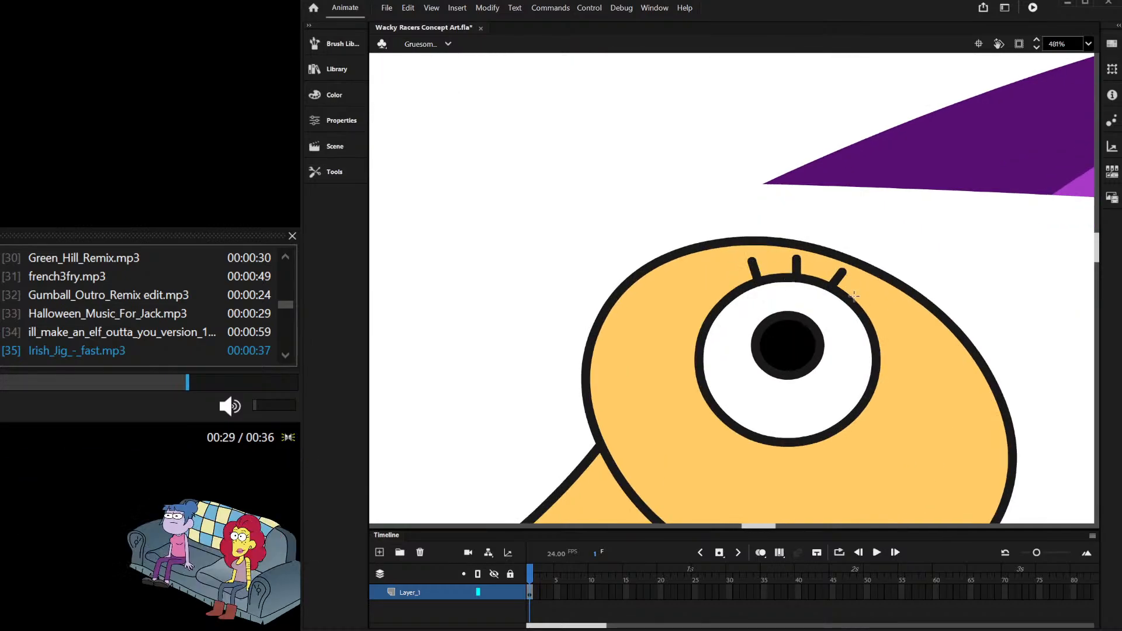
scroll(871, 290, down, 4)
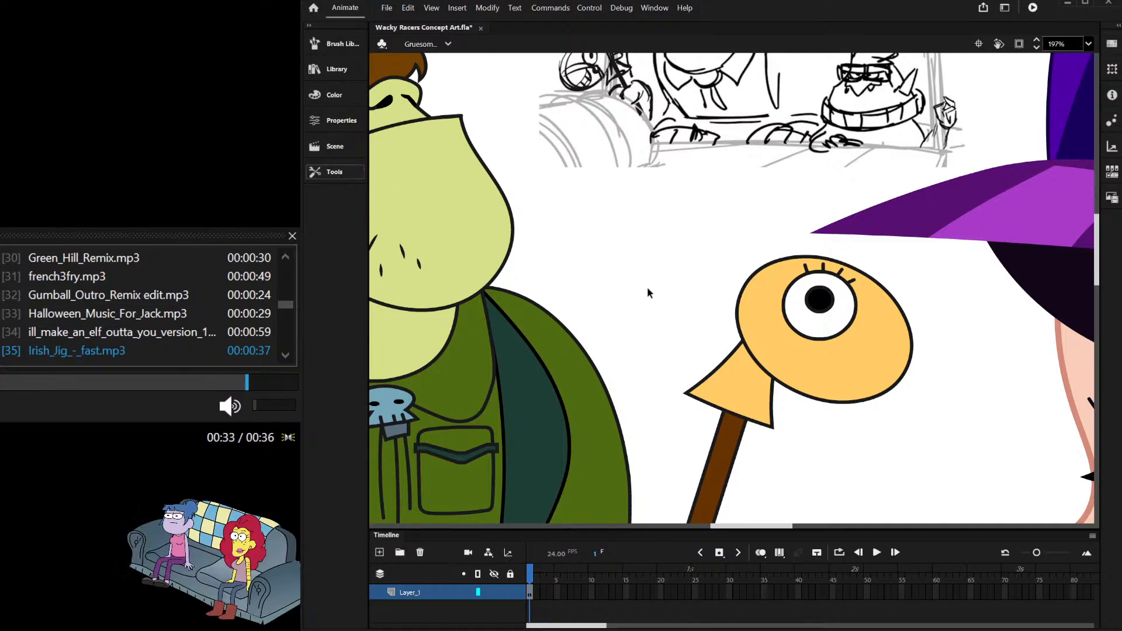
Step: Paste a copy of the orange head oval in place over the eye and open that copy for editing
click(823, 378)
key(ctrl+x)
key(ctrl+z)
key(ctrl+shift+v)
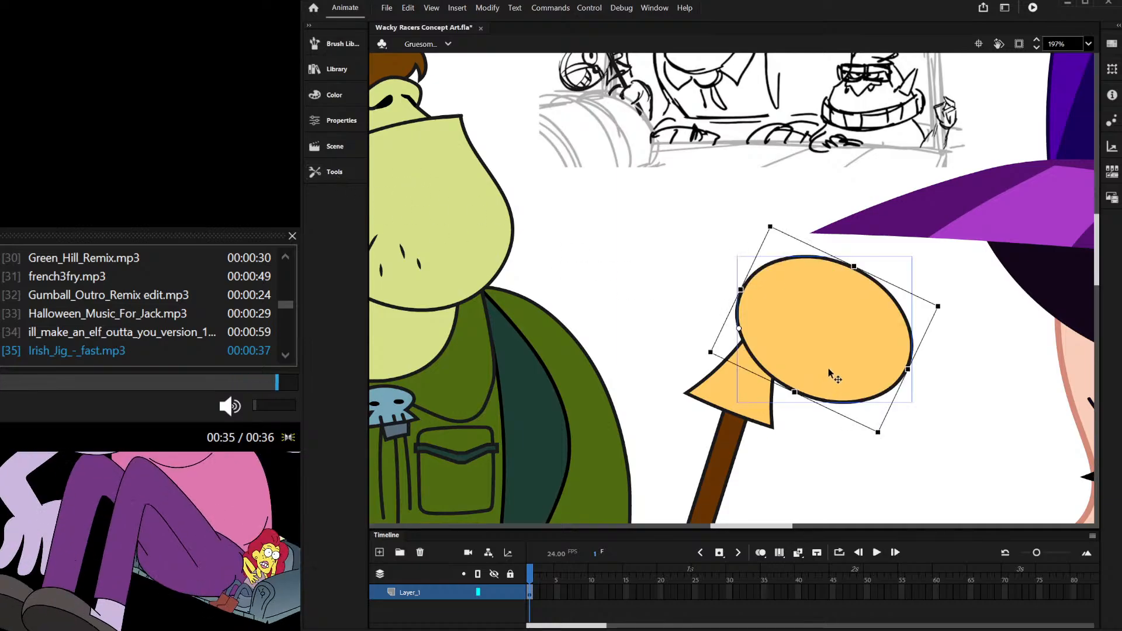
double_click(829, 370)
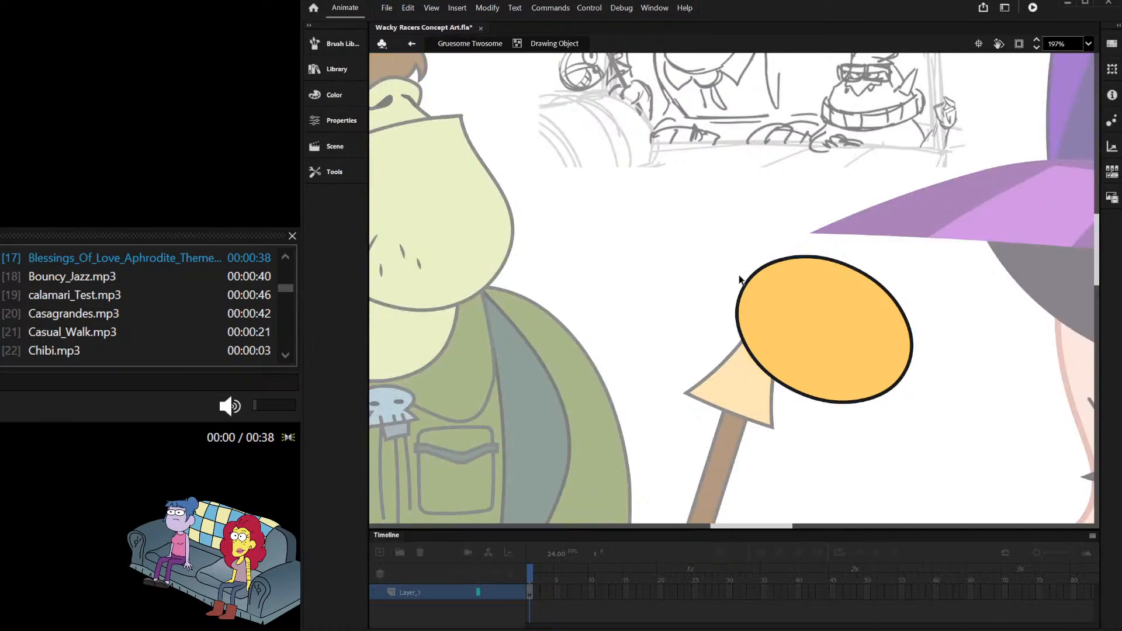
Step: Try out a pointed wedge with two curved sides rising from the lower edge of the oval copy, redrawing its lines
scroll(905, 380, up, 2)
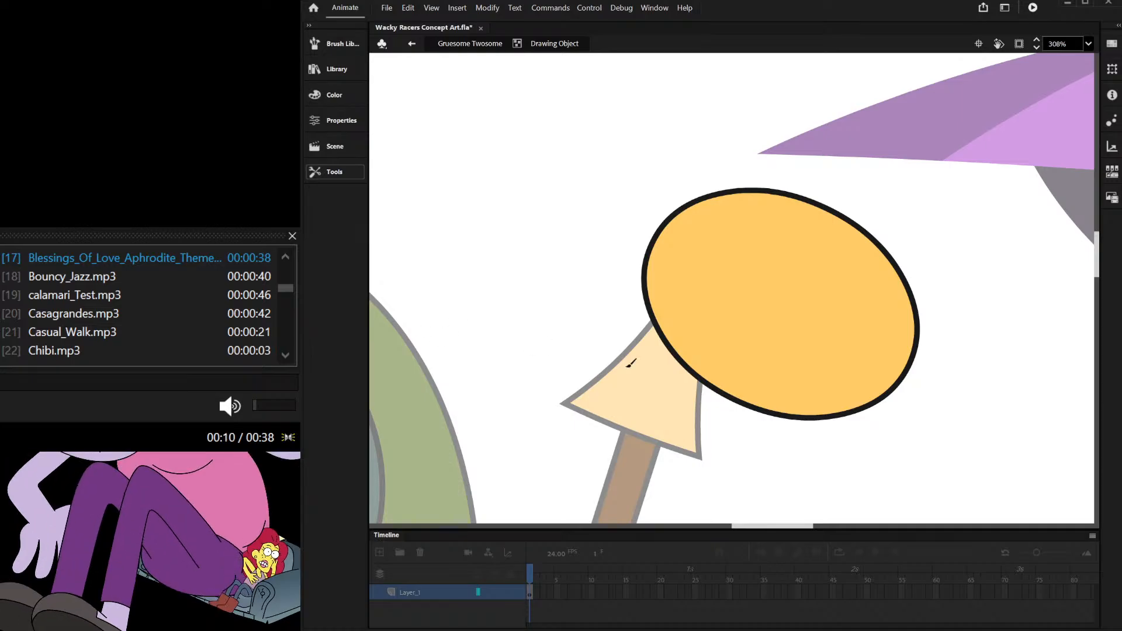
scroll(875, 415, down, 3)
scroll(836, 417, up, 4)
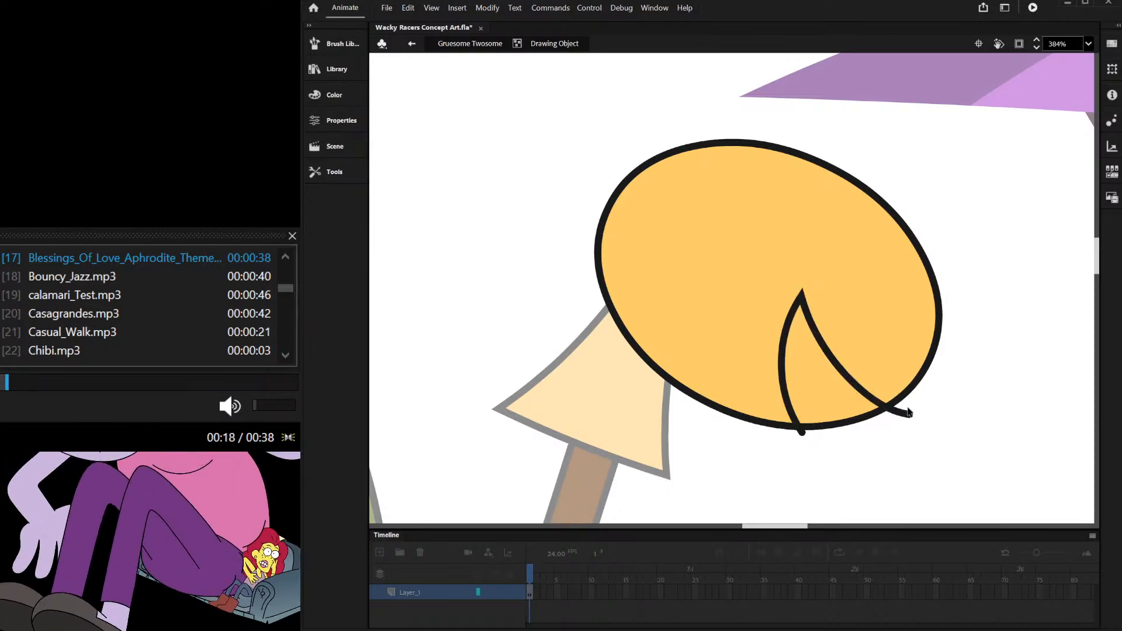
key(ctrl+z)
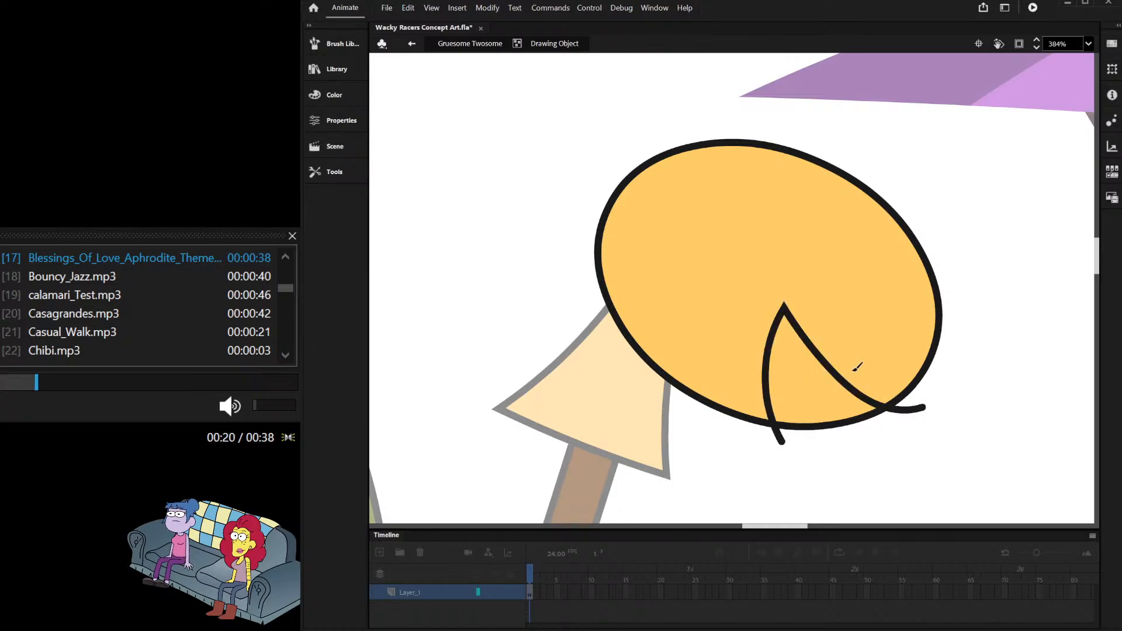
key(ctrl+z)
scroll(855, 370, down, 2)
scroll(810, 341, up, 2)
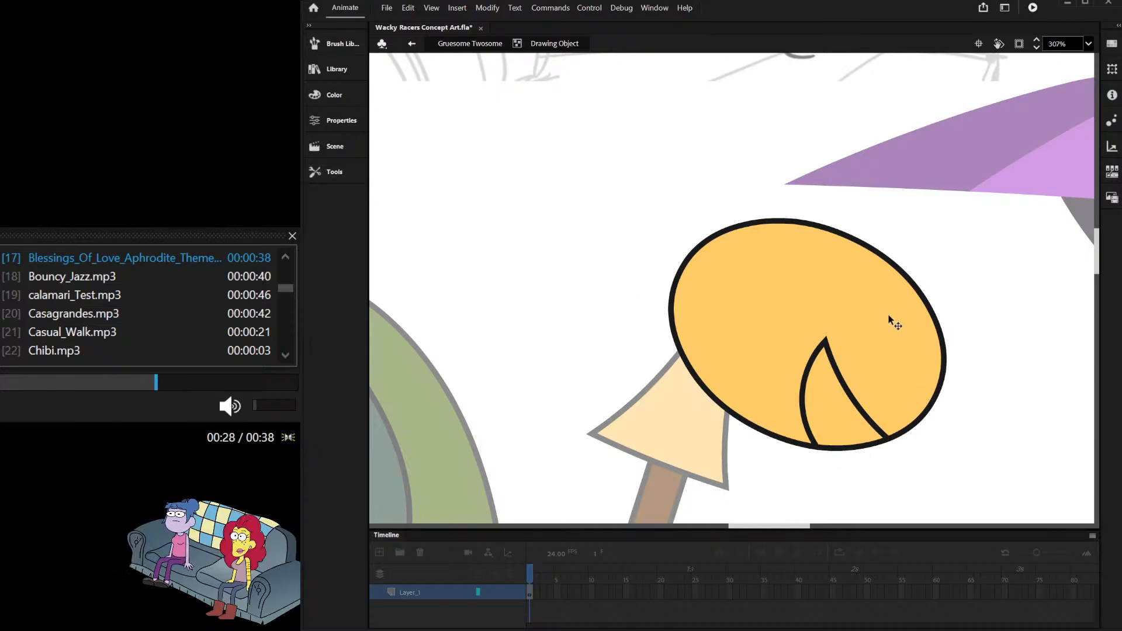
Step: Try deleting the oval copy's fill and outline around the wedge, and undo back to the plain oval
double_click(766, 318)
key(Delete)
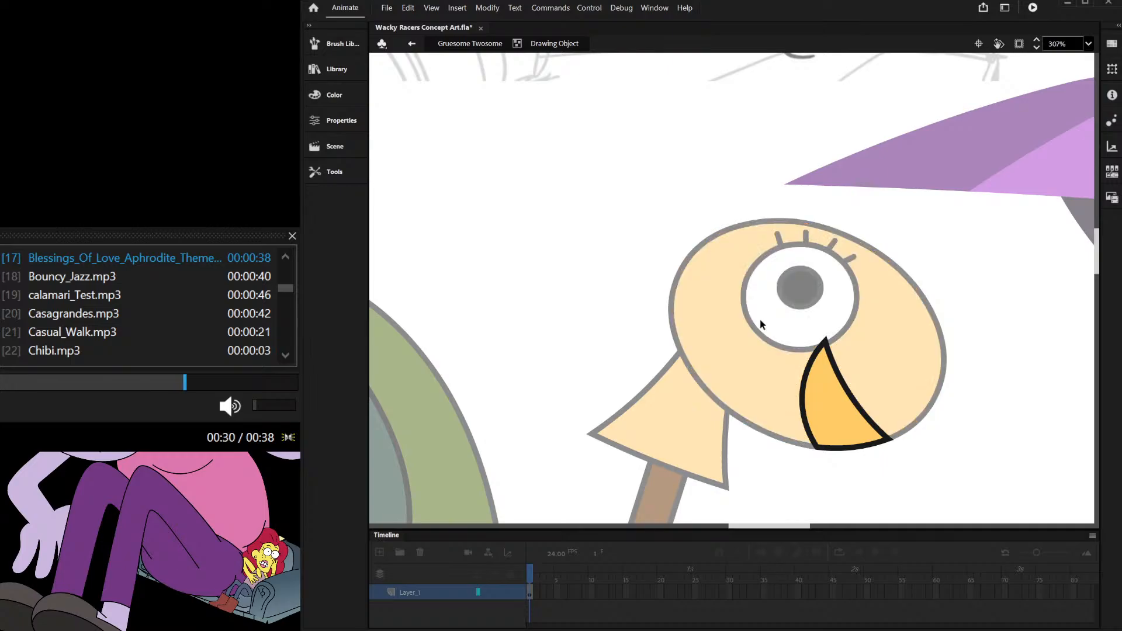
key(ctrl+z)
key(ctrl+z)
key(ctrl+z)
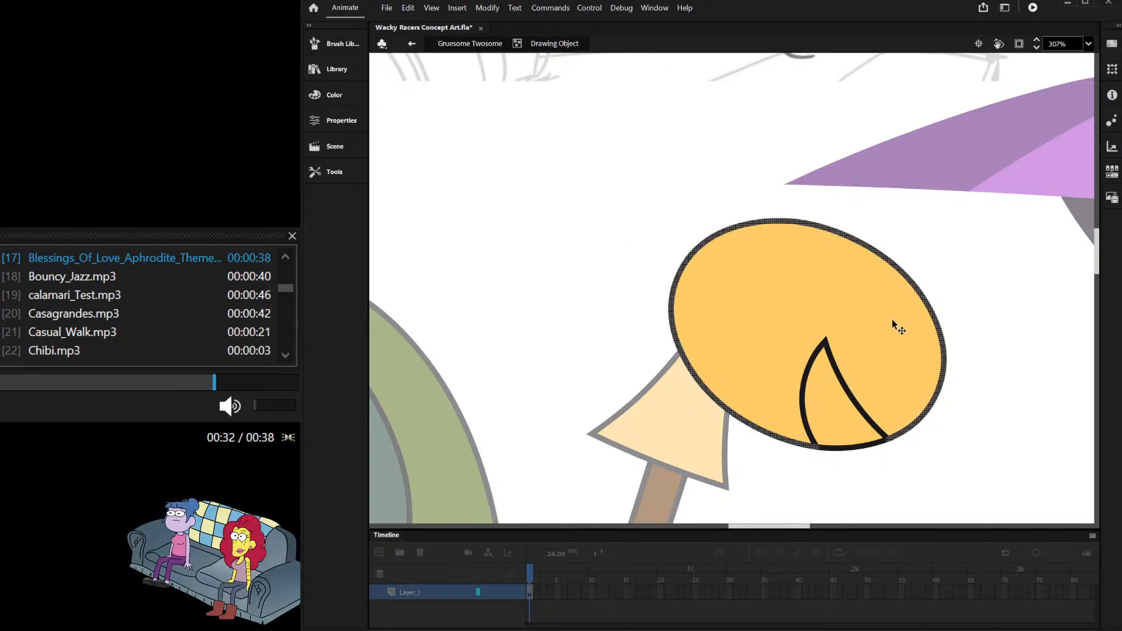
key(ctrl+z)
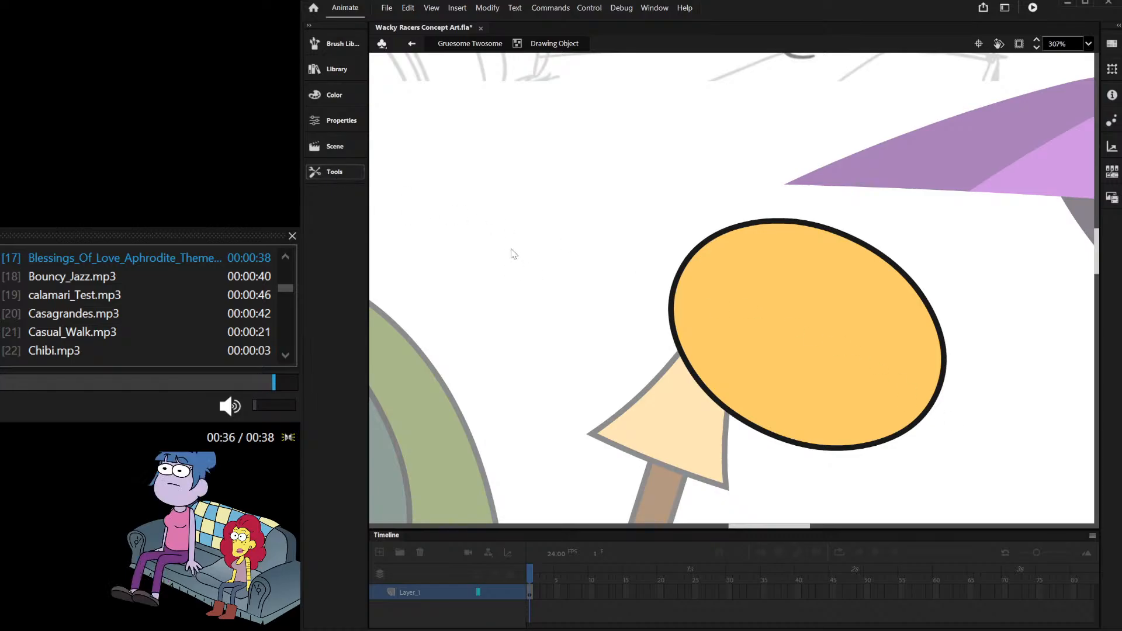
Step: Try drawing a pointed wedge rising from the lower edge of the oval copy, undoing both attempts
scroll(929, 446, up, 3)
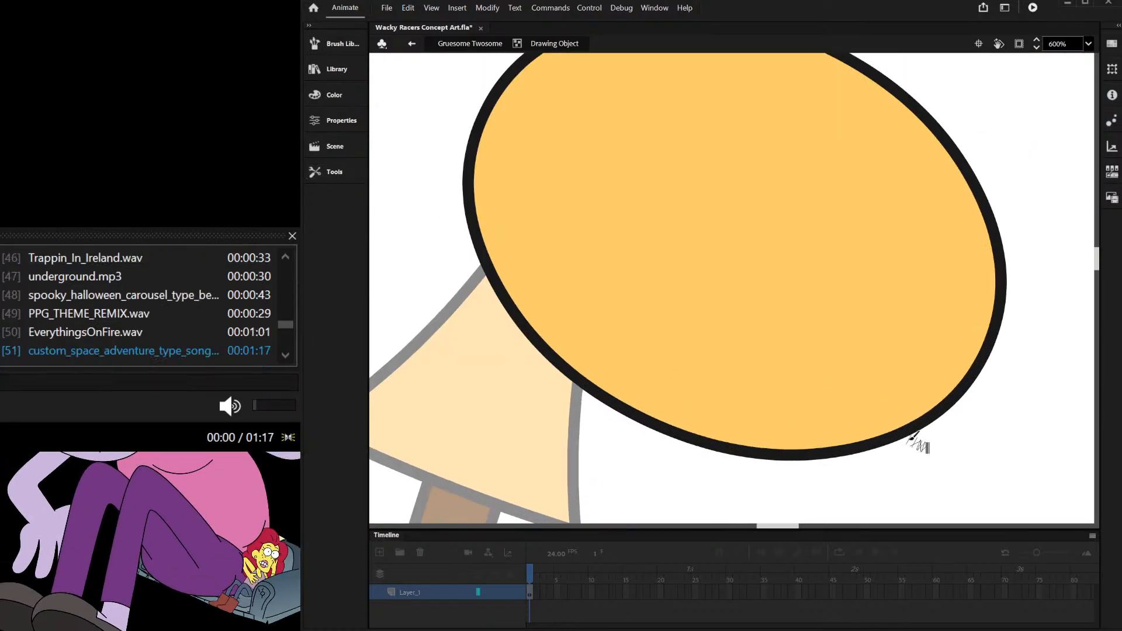
drag(787, 452, 804, 465)
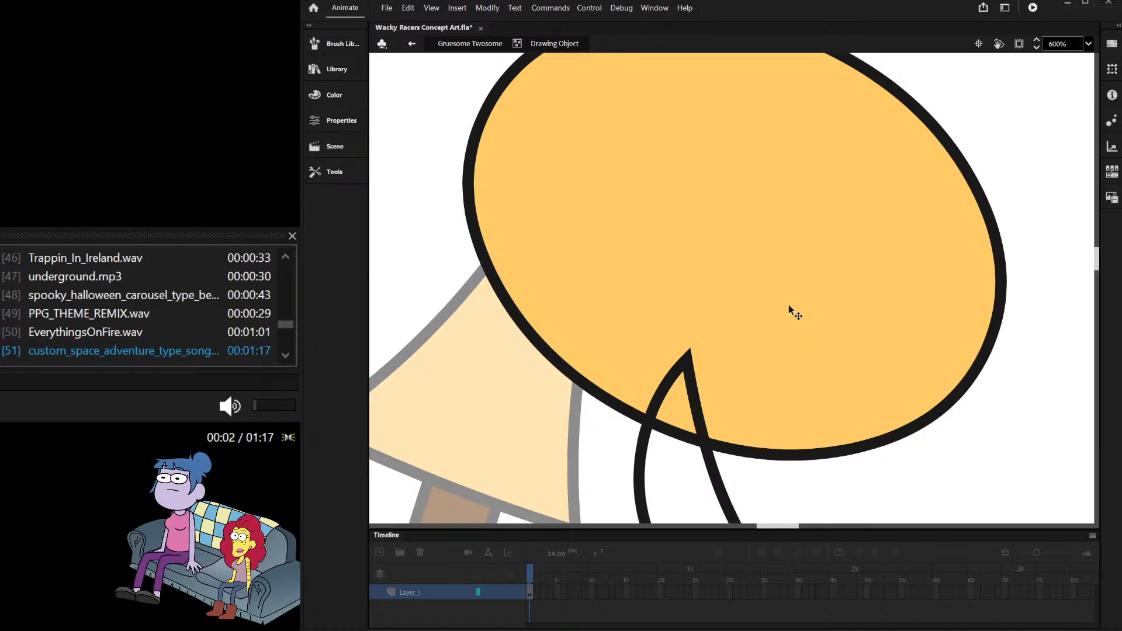
key(ctrl+z)
scroll(805, 321, down, 2)
scroll(880, 395, up, 1)
mouse_move(882, 411)
mouse_down()
mouse_move(759, 293)
mouse_move(765, 437)
mouse_move(655, 508)
mouse_up()
scroll(821, 349, down, 4)
key(ctrl+z)
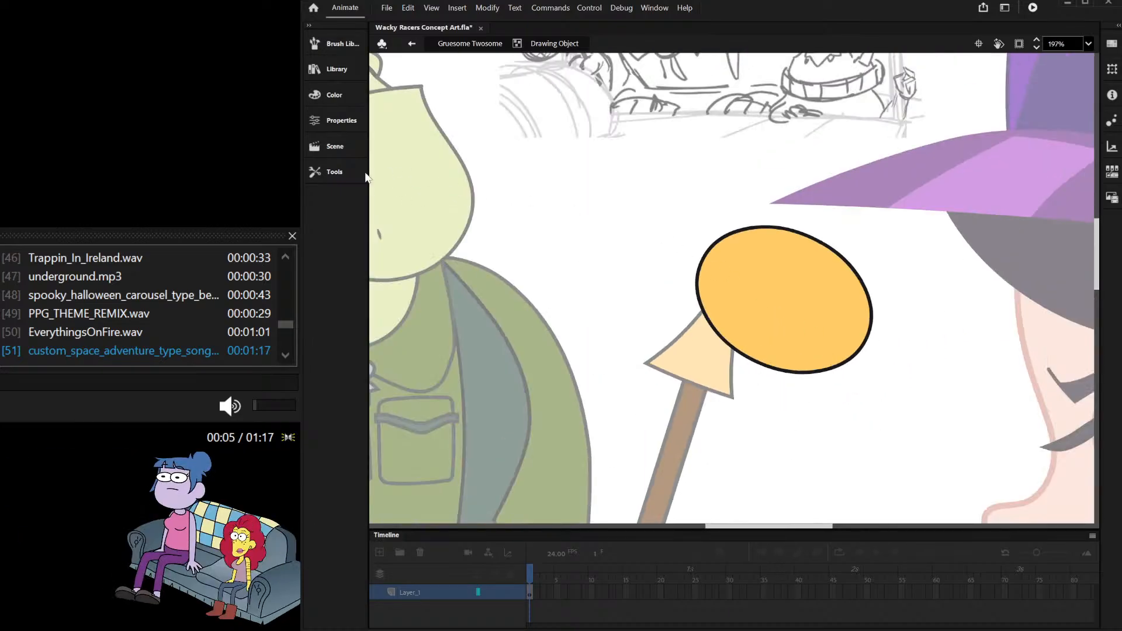
double_click(485, 111)
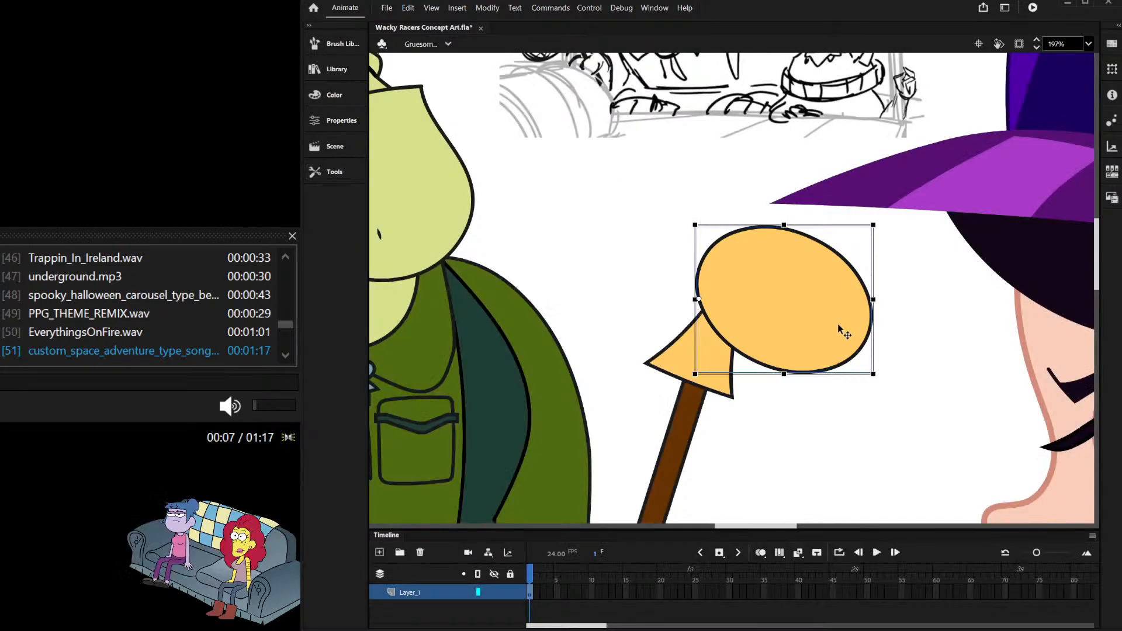
Step: Open the oval copy for editing and draw a pointed mouth wedge with two curved sides rising from its lower edge
scroll(830, 333, up, 4)
double_click(535, 260)
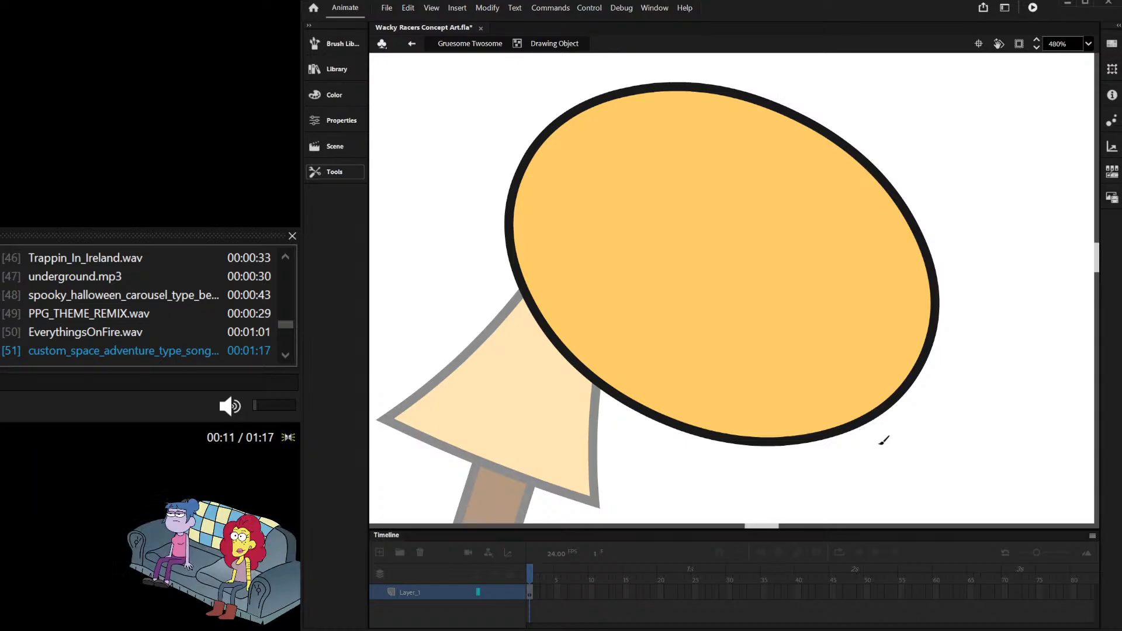
drag(750, 312, 762, 463)
scroll(789, 385, down, 3)
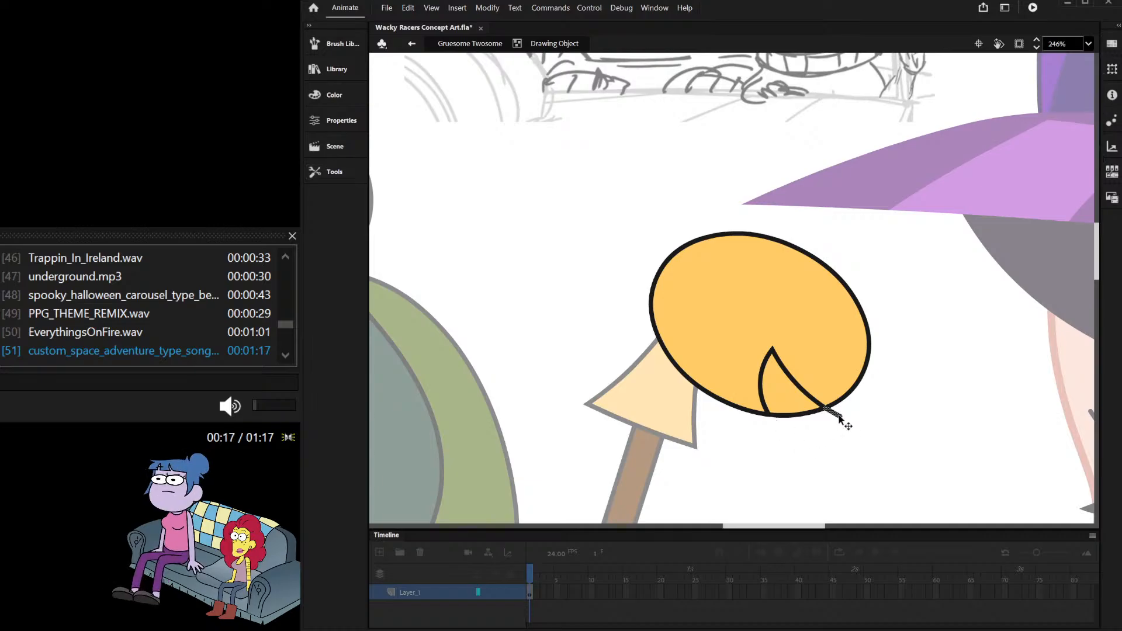
Step: Delete the oval copy's fill, outline and stray line ends outside the wedge, keeping only the mouth shape
key(Delete)
click(840, 388)
key(Delete)
click(843, 400)
key(Delete)
scroll(861, 387, down, 2)
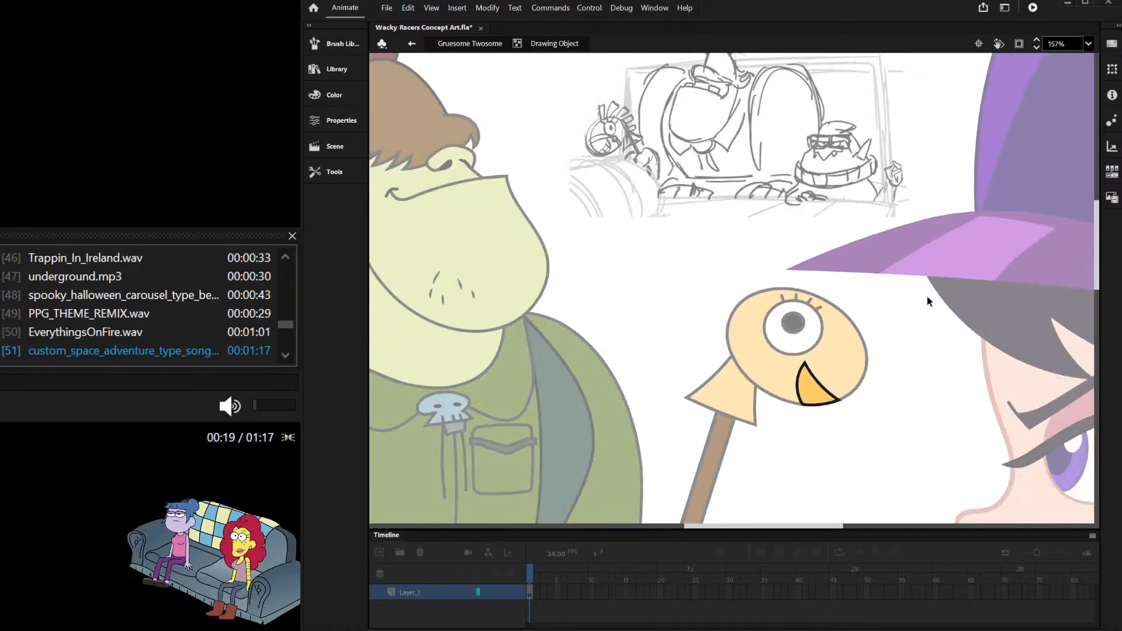
Step: Fill the mouth wedge white and draw two slanted lines across it to divide the teeth
double_click(927, 299)
click(394, 325)
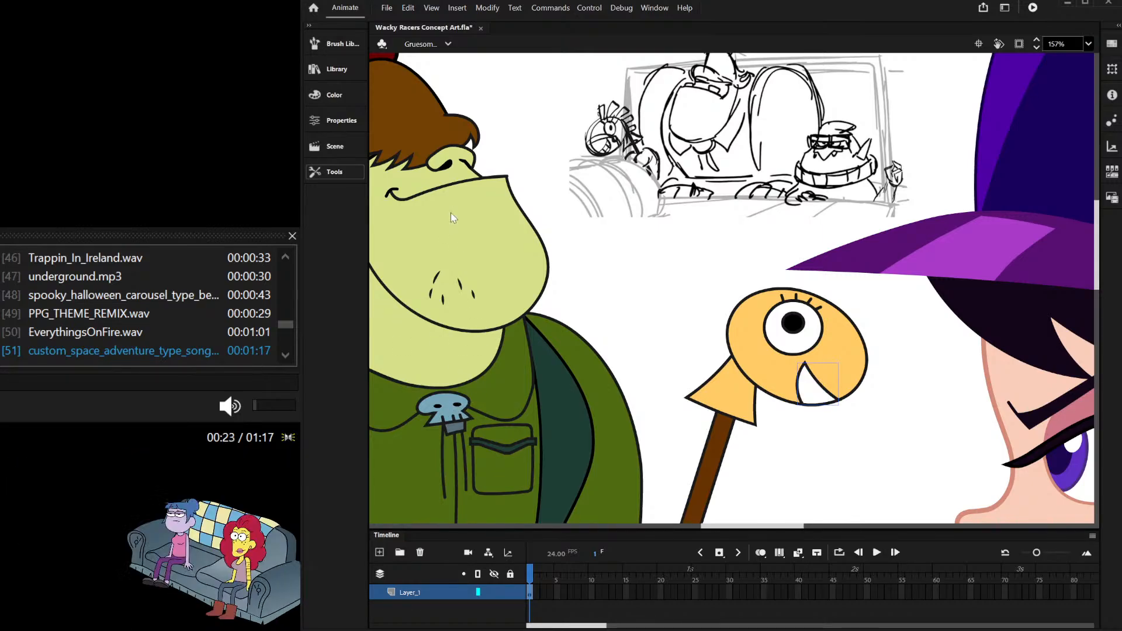
scroll(766, 398, up, 8)
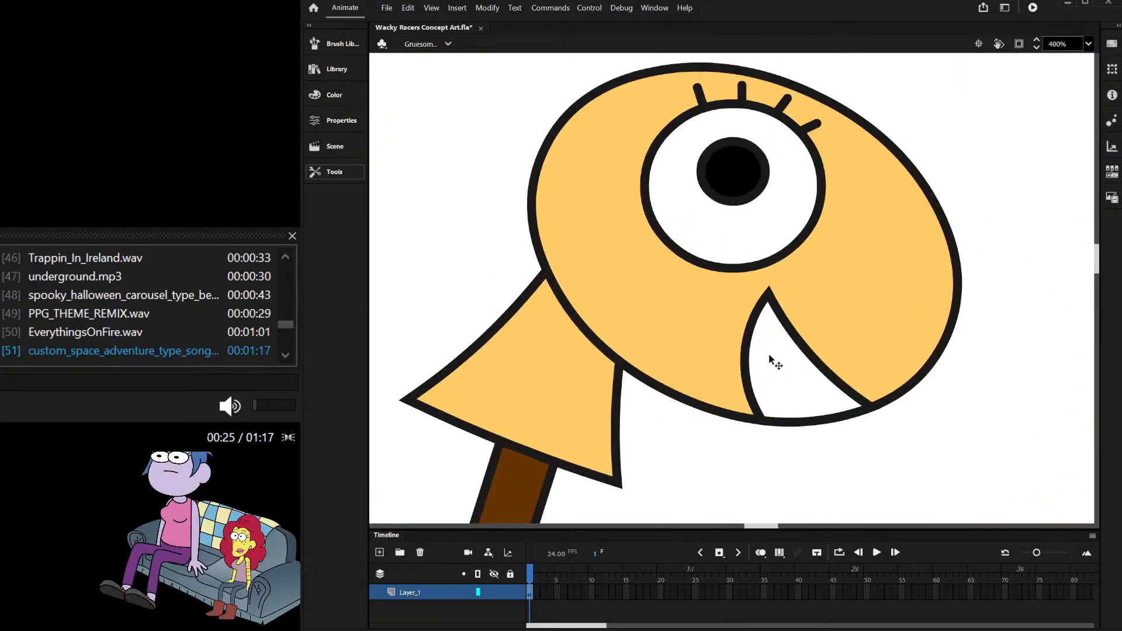
drag(744, 434, 872, 384)
scroll(812, 374, down, 9)
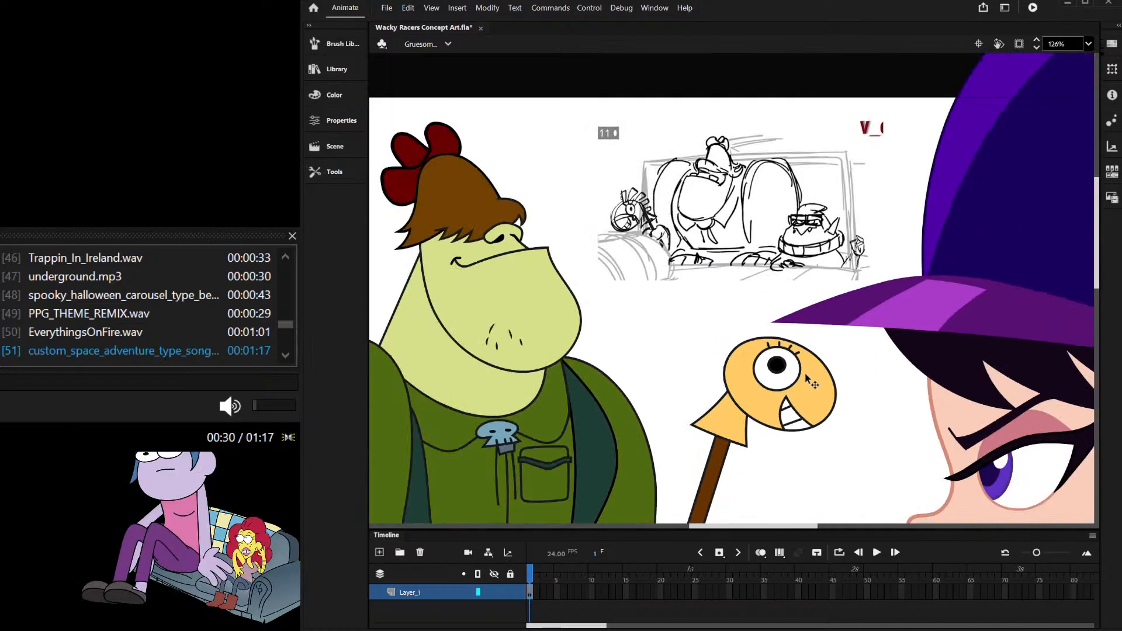
Step: Draw a small orange circle with a black outline between the eye and the tip of the mouth
scroll(809, 375, up, 2)
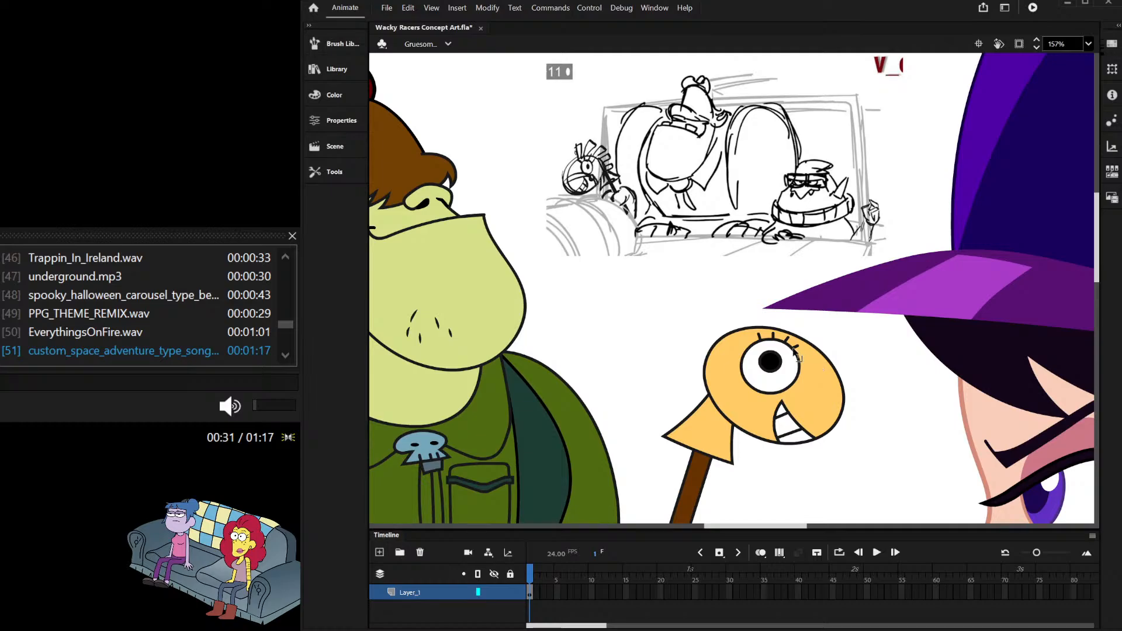
scroll(785, 396, up, 3)
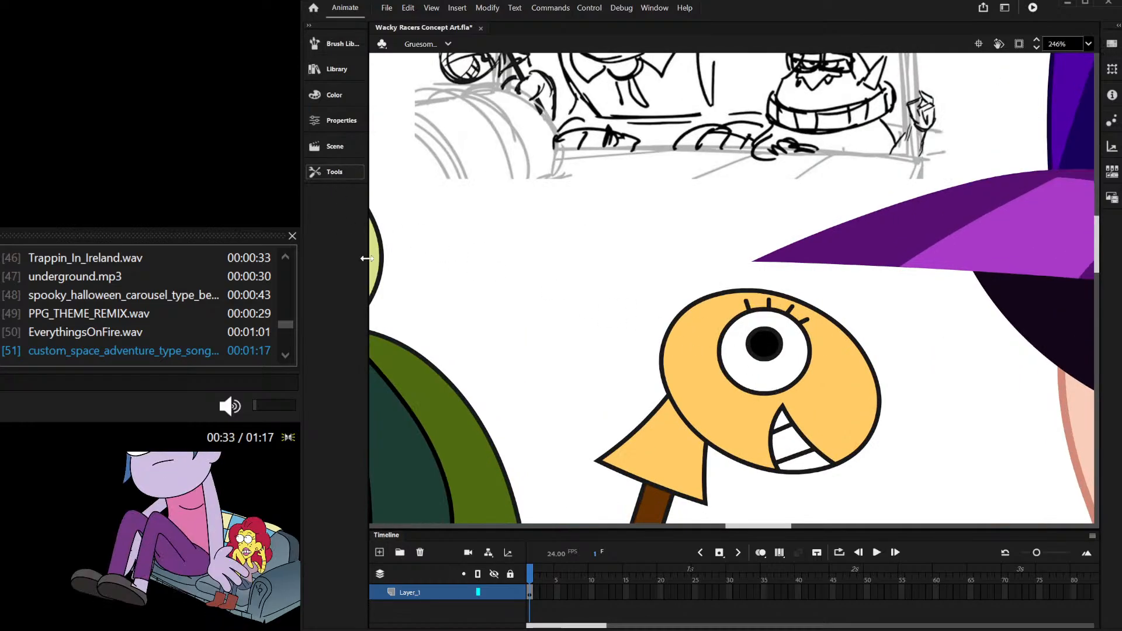
key(i)
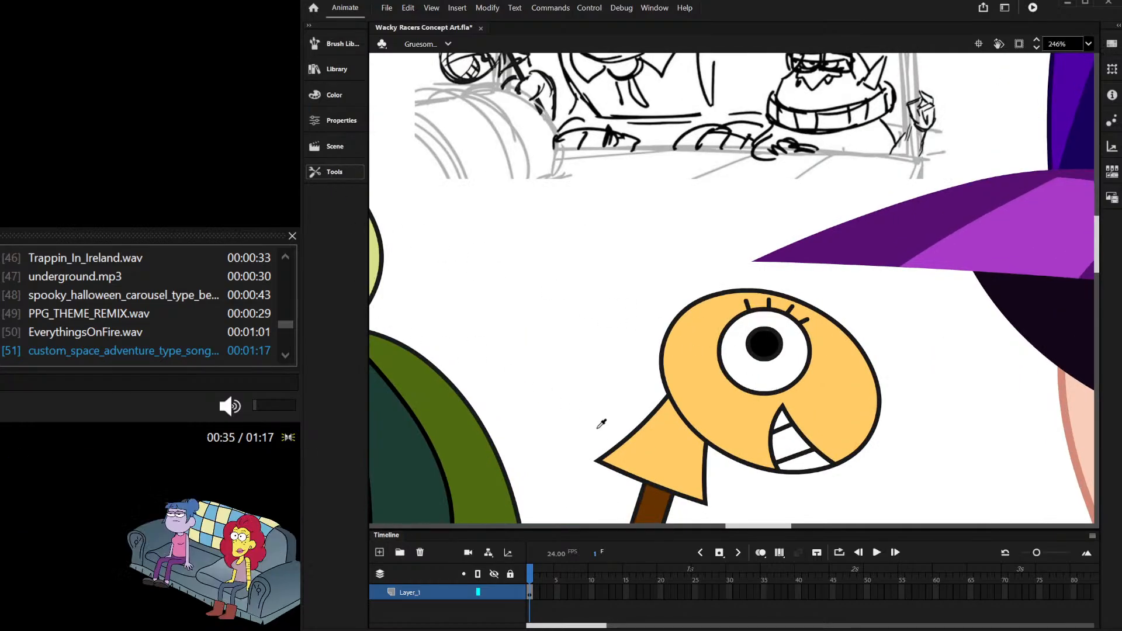
scroll(741, 401, up, 5)
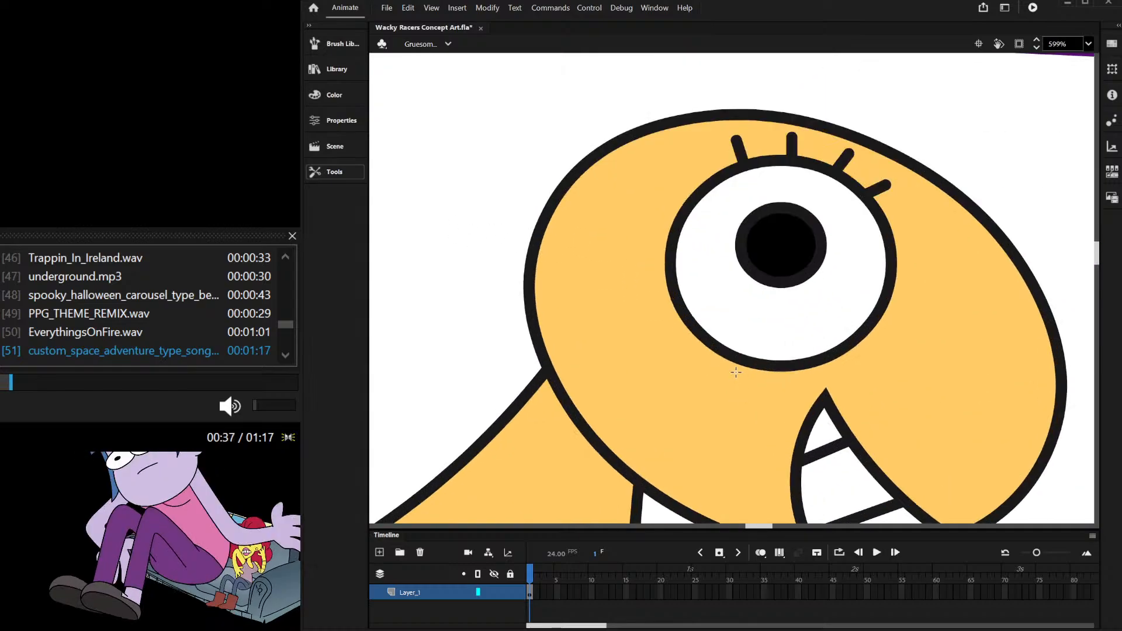
drag(808, 351, 862, 404)
scroll(836, 357, down, 4)
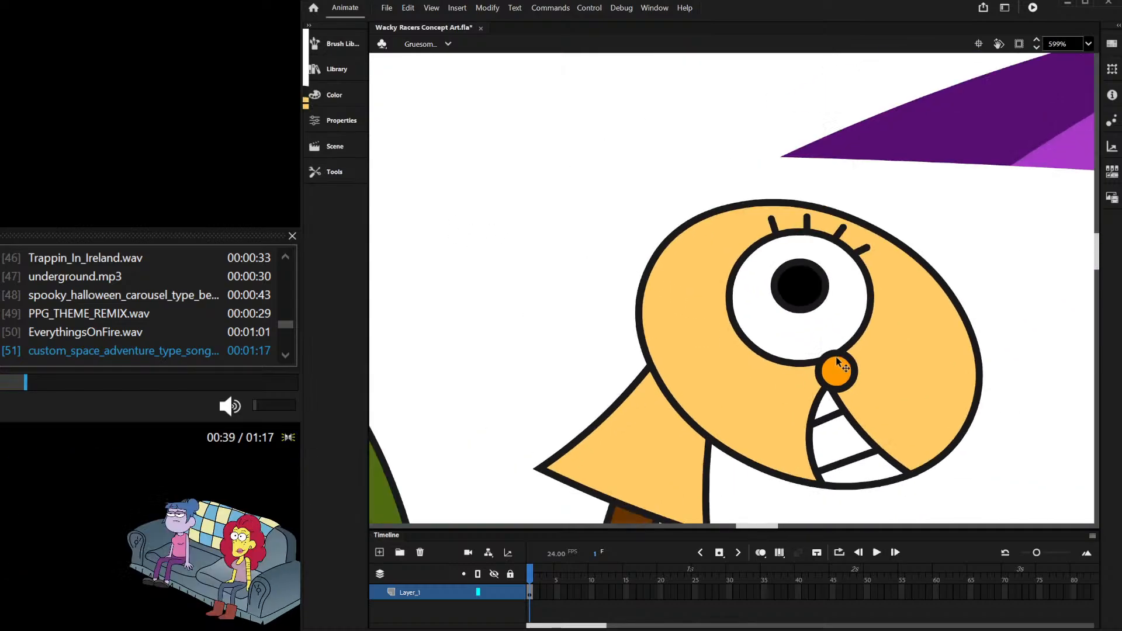
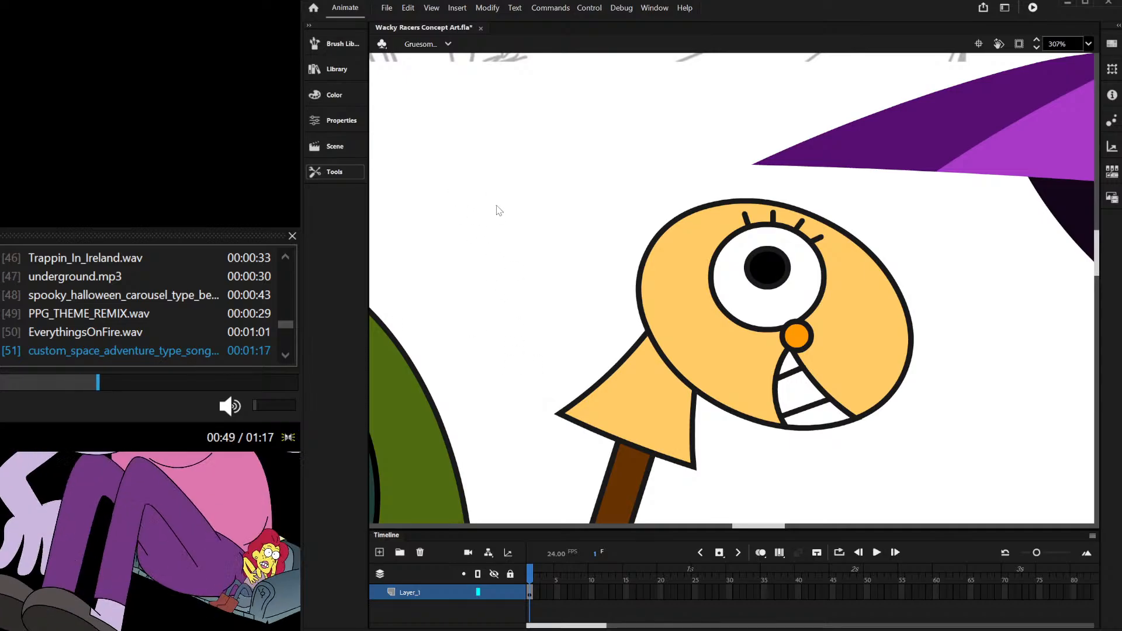
Step: Draw a green bridle strap from the head's lower back edge to the orange circle, and place the circle on top
drag(678, 345, 705, 396)
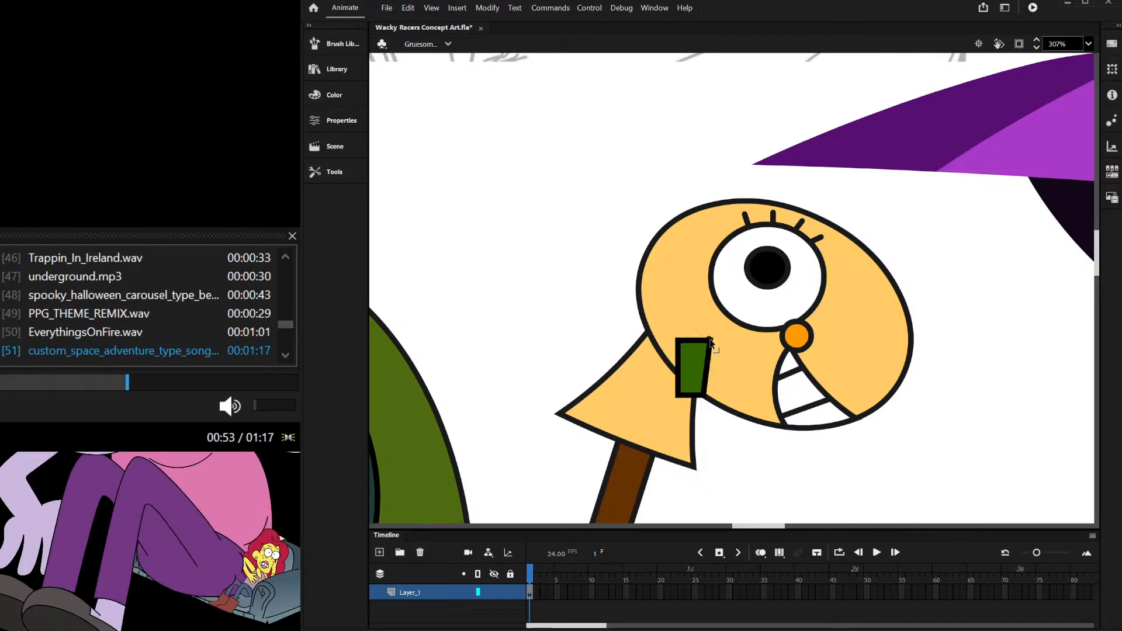
drag(705, 340, 789, 345)
drag(683, 346, 788, 336)
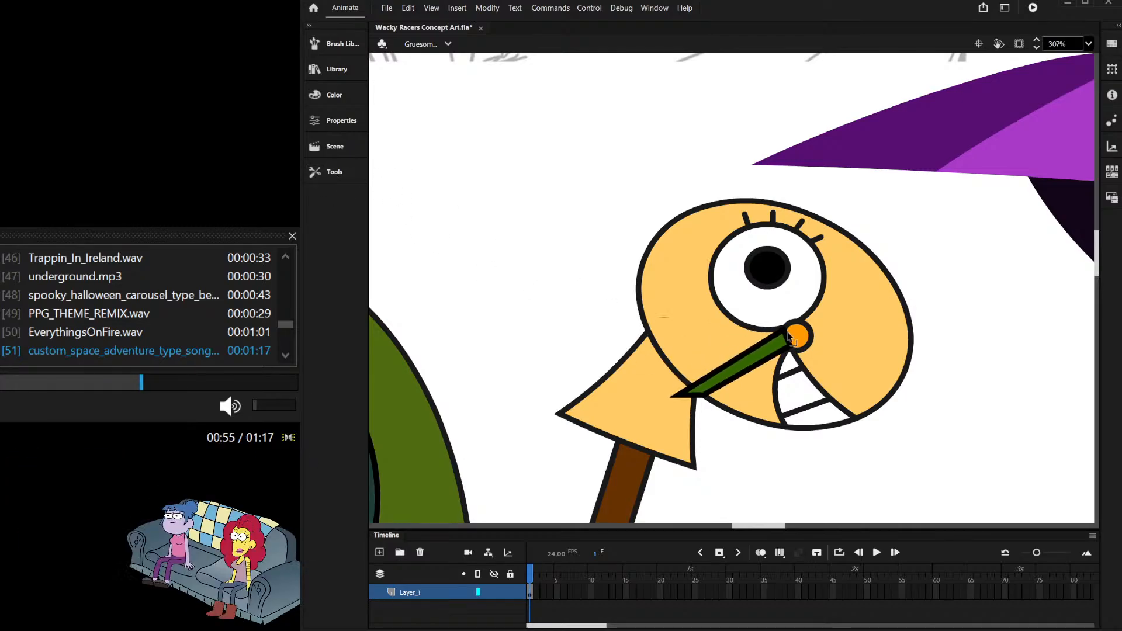
mouse_move(700, 398)
mouse_down()
mouse_move(714, 402)
mouse_move(694, 385)
mouse_up()
scroll(731, 383, down, 1)
scroll(785, 349, up, 2)
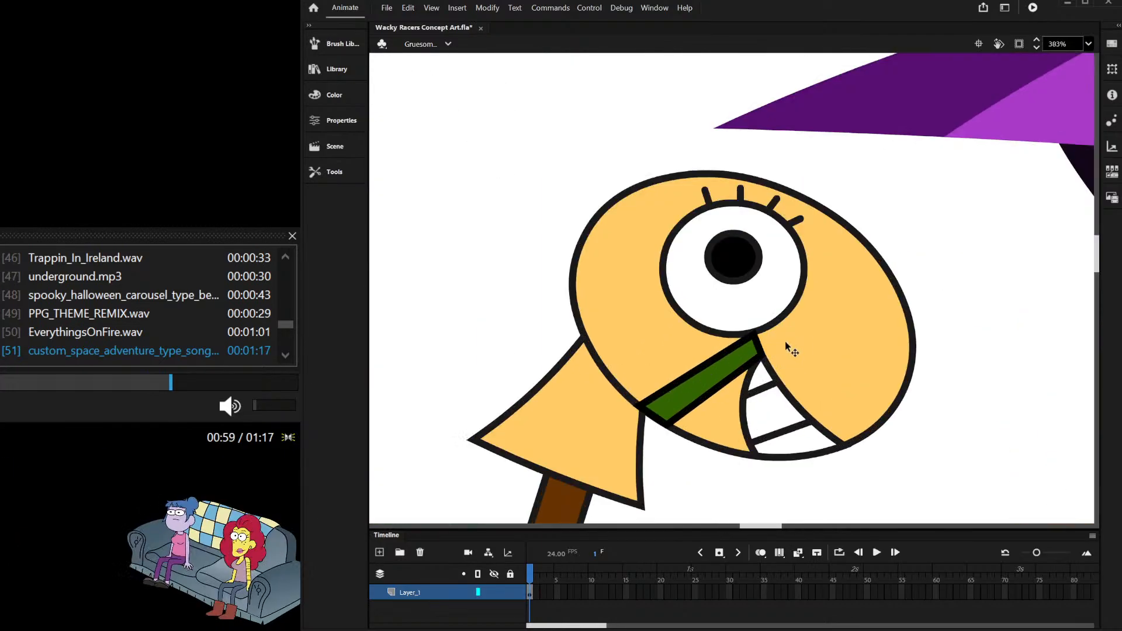
key(ctrl+shift+v)
Step: Duplicate the green strap and reshape the copy into an upward-curving band from the orange circle to the snout's front edge
click(717, 397)
click(707, 389)
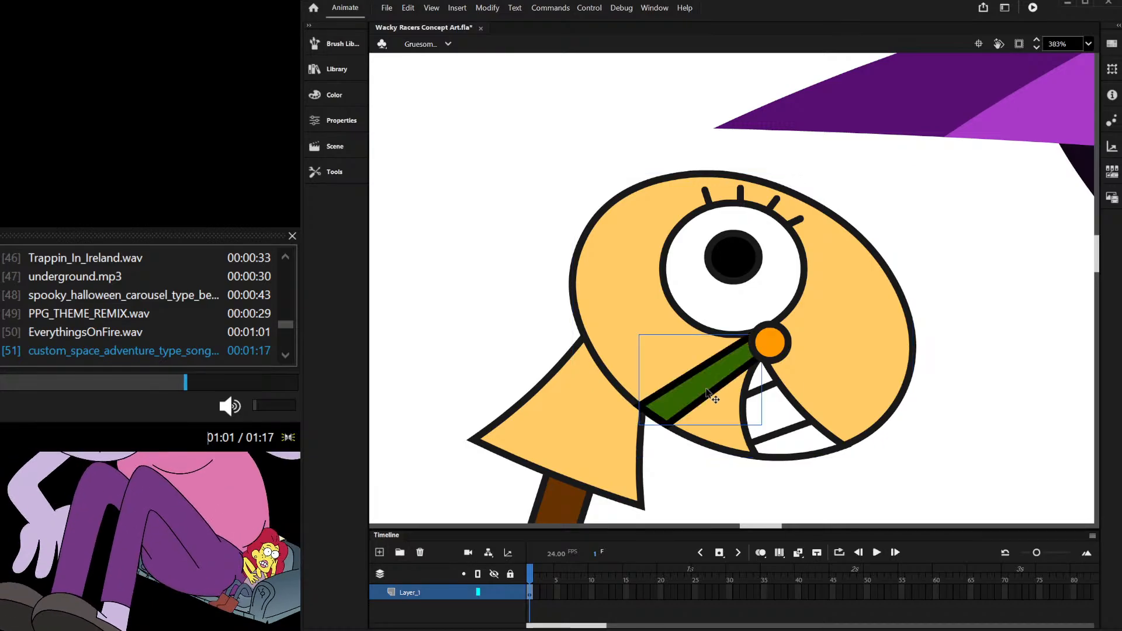
mouse_move(706, 389)
mouse_down()
mouse_move(824, 319)
mouse_move(863, 367)
mouse_move(877, 416)
mouse_up()
scroll(825, 320, down, 4)
scroll(814, 383, up, 5)
double_click(803, 348)
drag(826, 293, 877, 383)
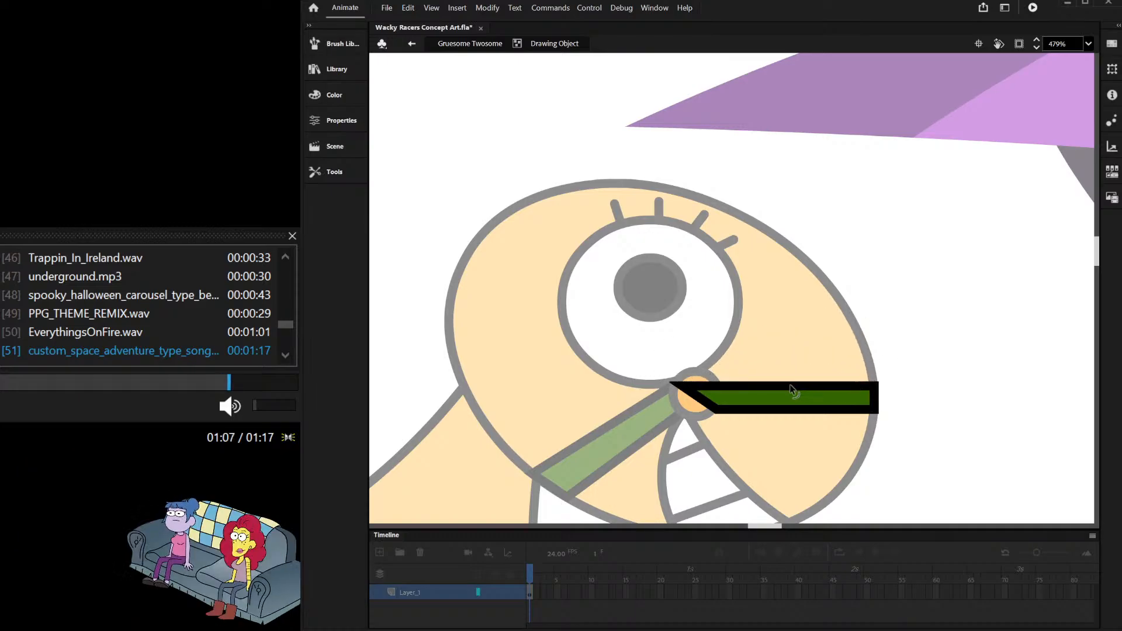
drag(791, 384, 801, 352)
drag(781, 413, 783, 397)
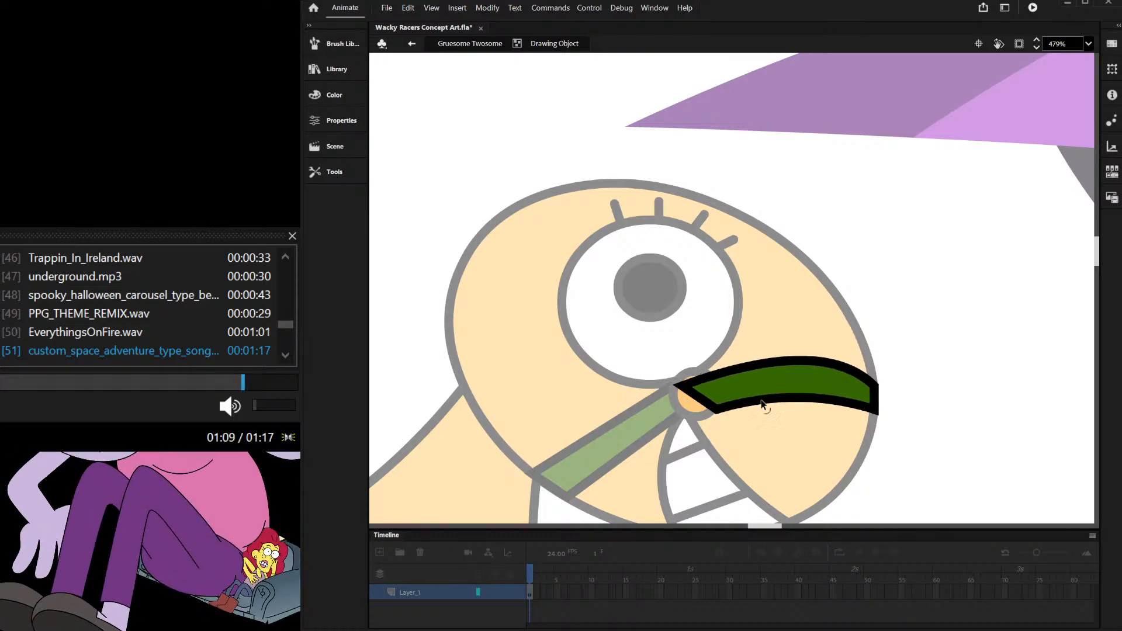
drag(703, 402, 690, 382)
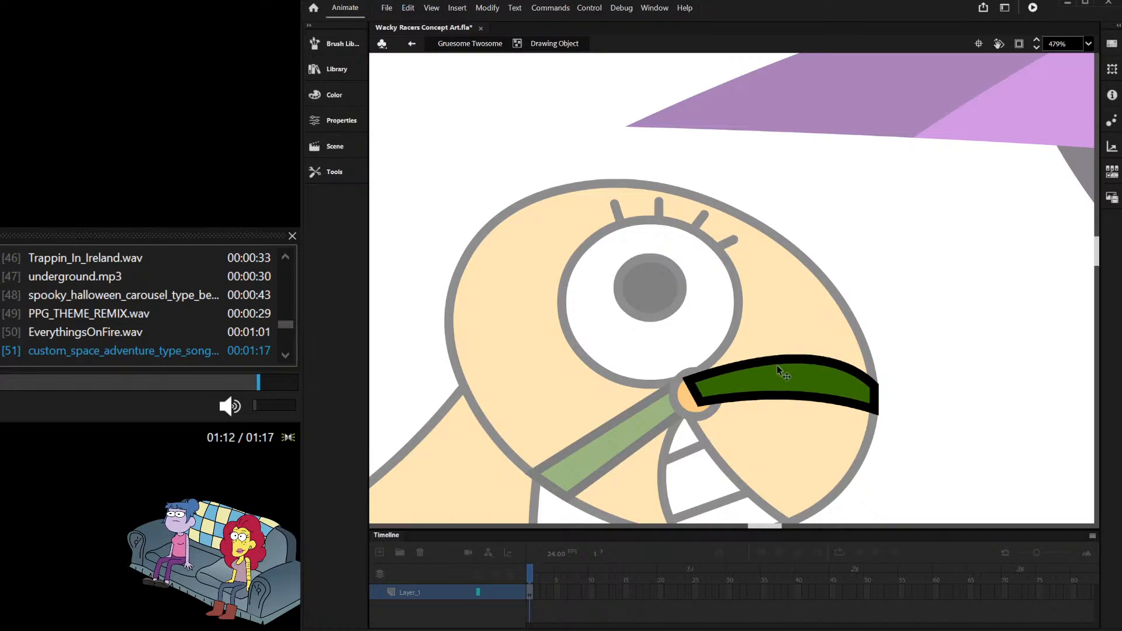
Step: Leave the strap's editing mode, then cut the orange circle and paste it in place above both straps
double_click(685, 409)
click(688, 405)
key(ctrl+x)
key(ctrl+shift+v)
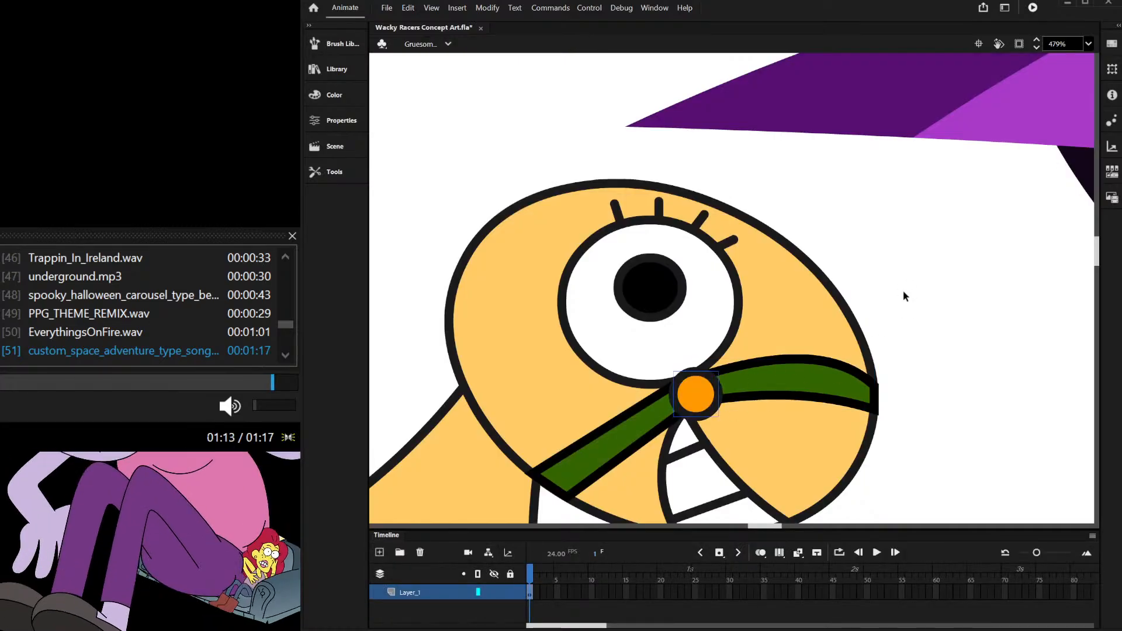
click(903, 289)
Step: Draw an upright orange rectangle with a black outline on top of the head, above the eyelashes
scroll(704, 341, down, 4)
scroll(693, 325, down, 2)
scroll(655, 298, up, 3)
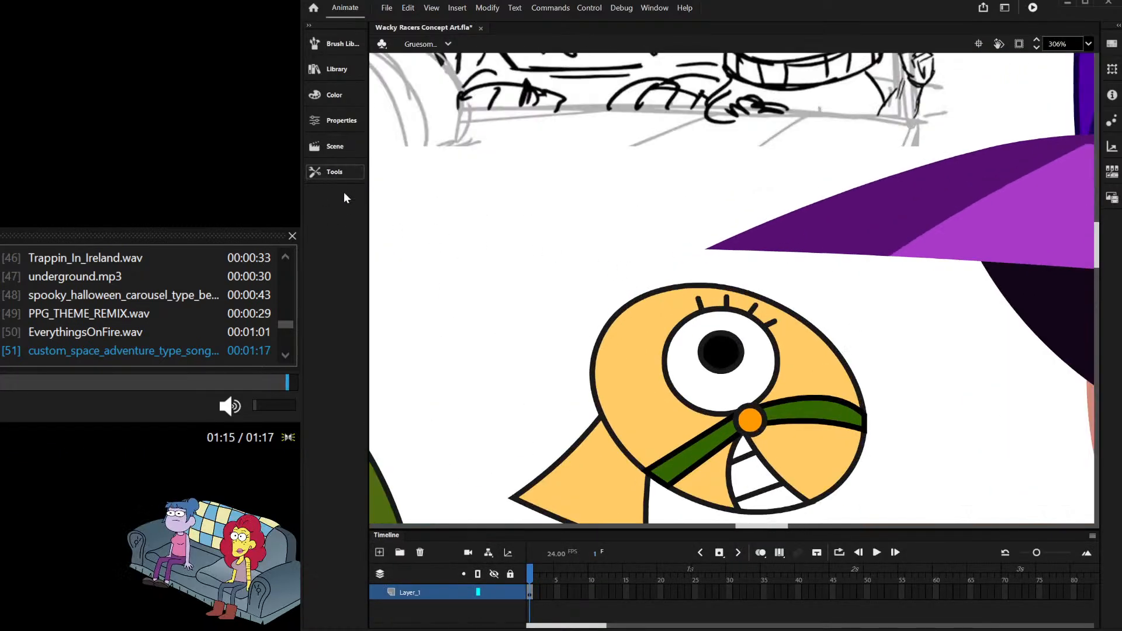
scroll(603, 292, down, 4)
scroll(593, 279, up, 1)
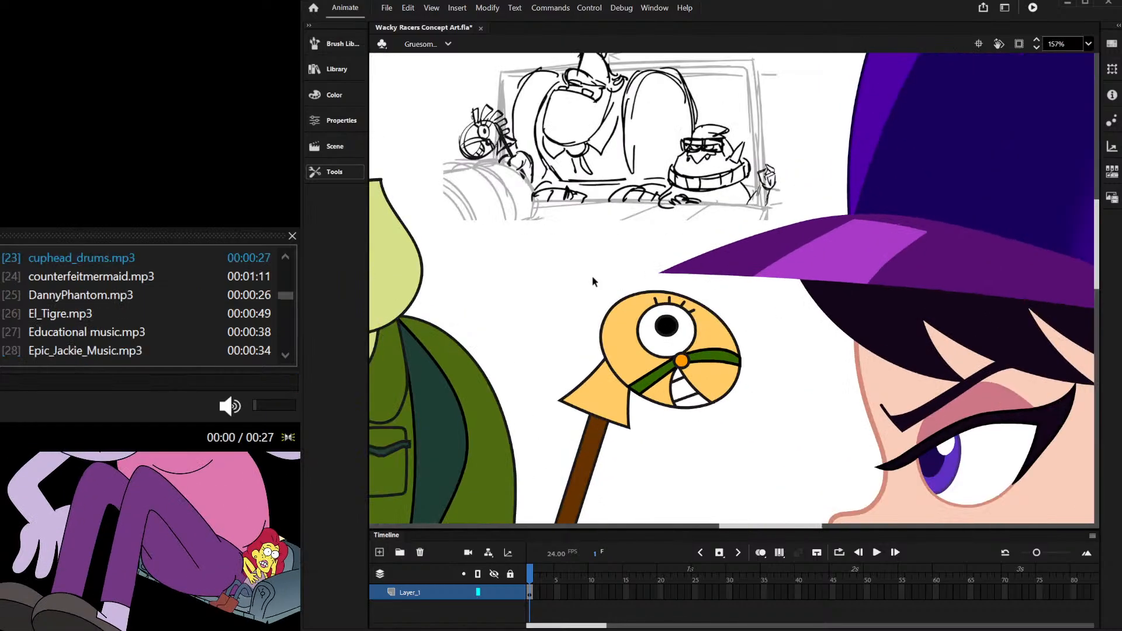
scroll(626, 276, up, 3)
scroll(678, 251, down, 2)
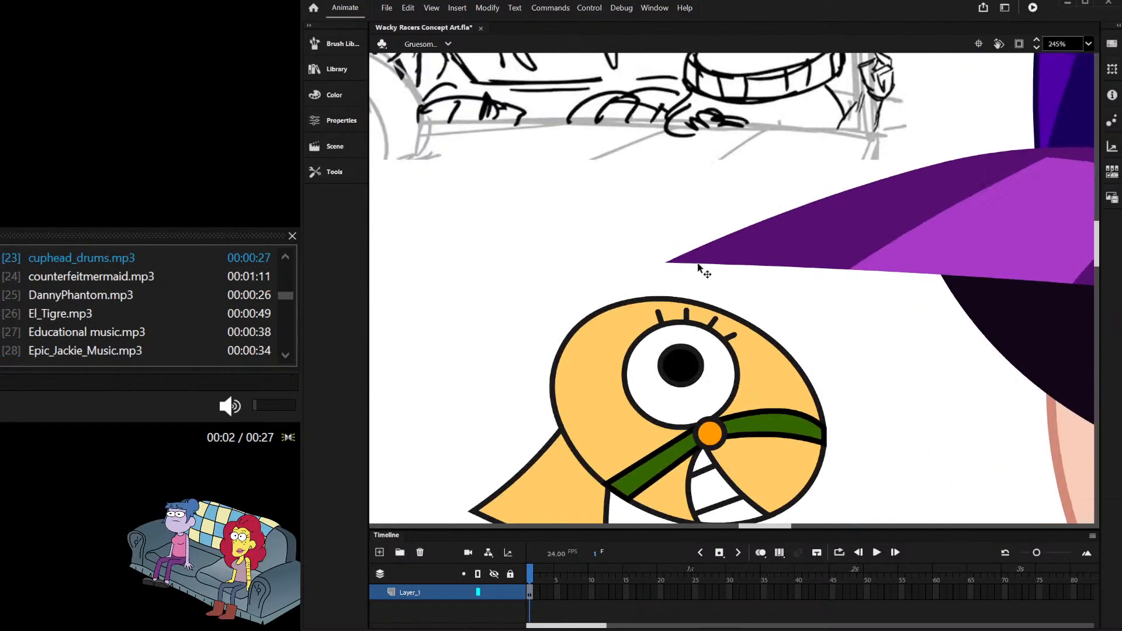
scroll(690, 249, up, 3)
drag(678, 230, 722, 322)
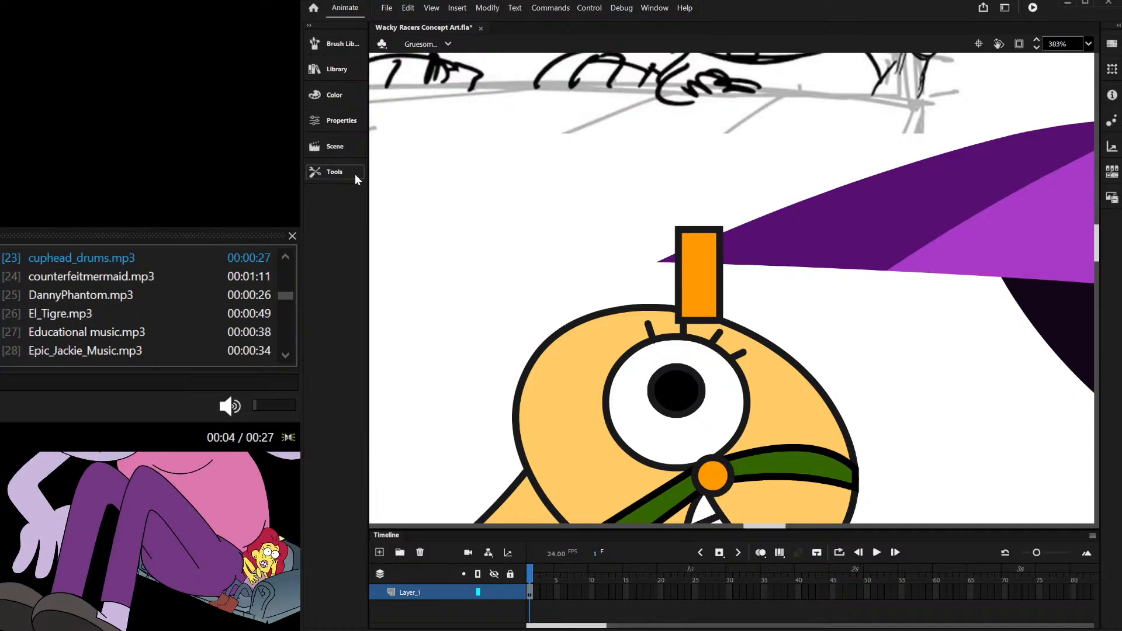
click(695, 256)
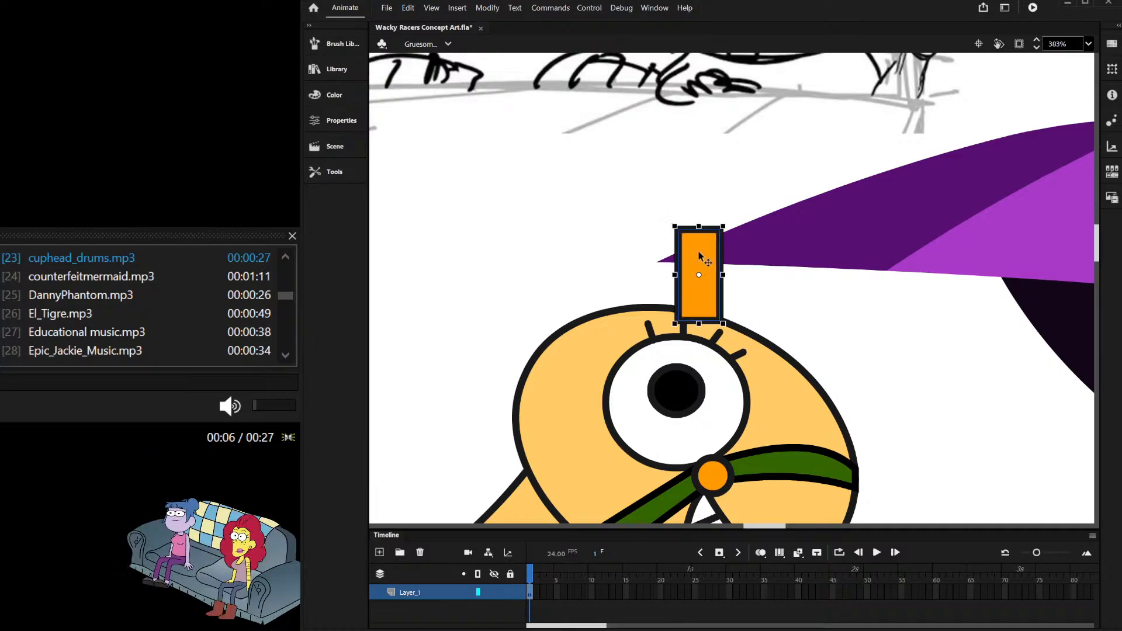
Step: Reshape the orange rectangle into a mane tuft leaning backward, with its base slanted along the head's upper edge
scroll(661, 231, up, 2)
double_click(689, 265)
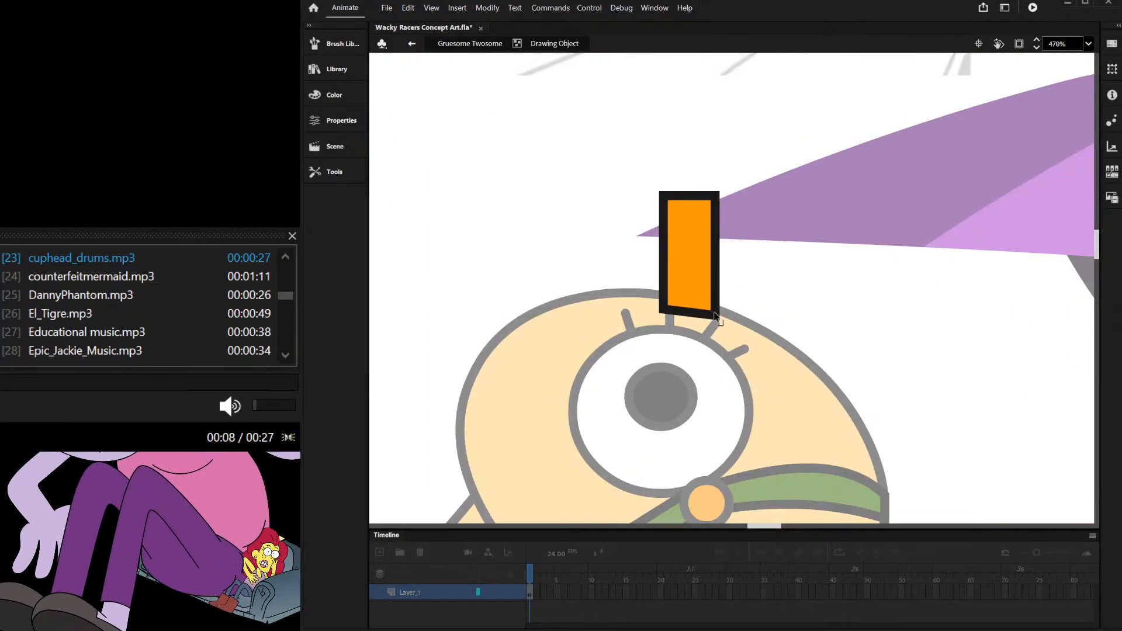
drag(662, 194, 603, 213)
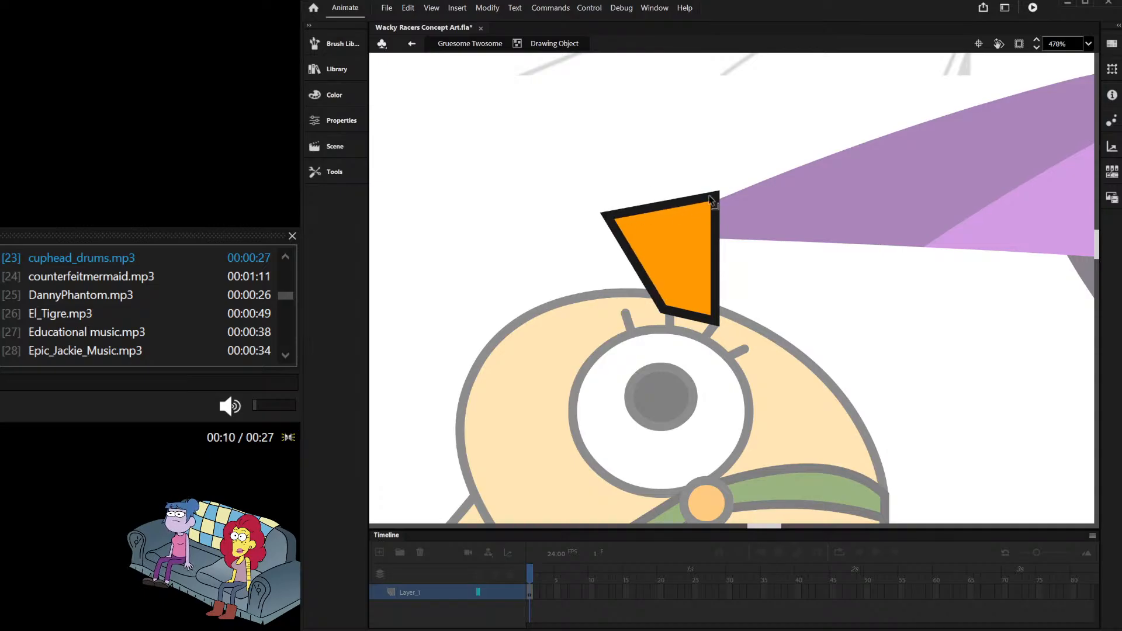
drag(711, 201, 673, 198)
double_click(596, 177)
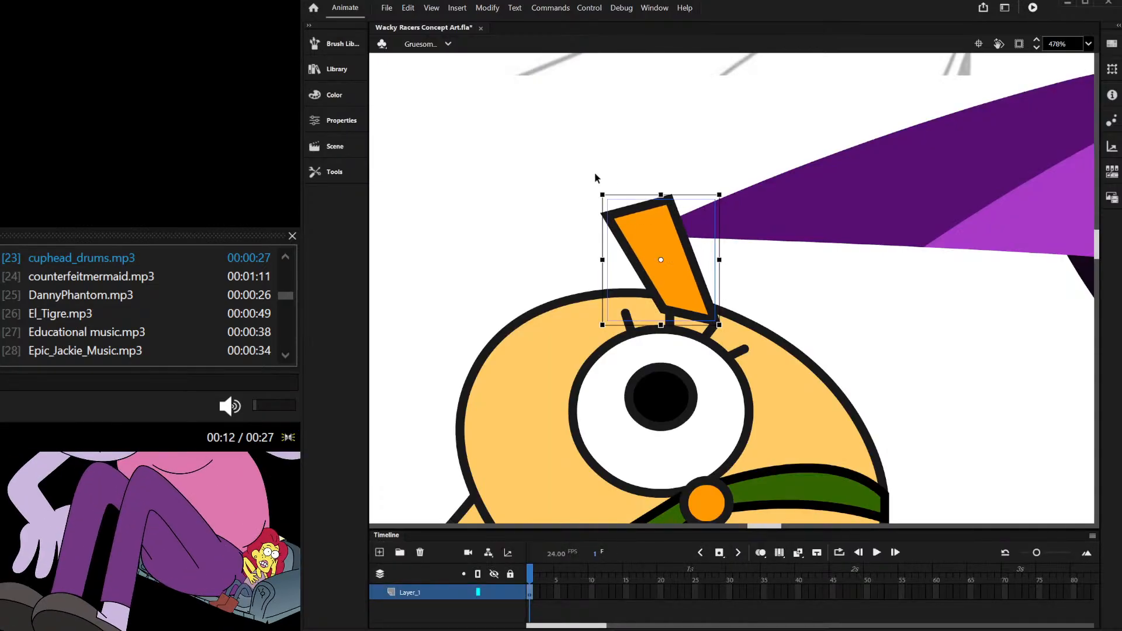
Step: Send the orange mane tuft to the back so it sits behind the head
key(ctrl+shift+Down)
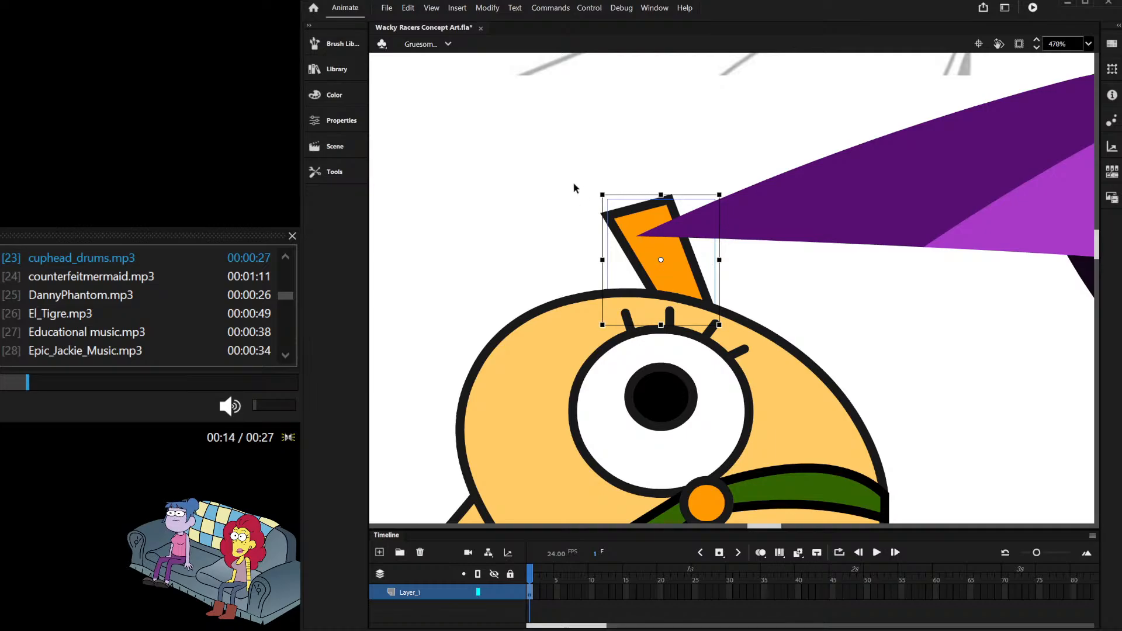
scroll(579, 275, down, 3)
scroll(531, 306, up, 2)
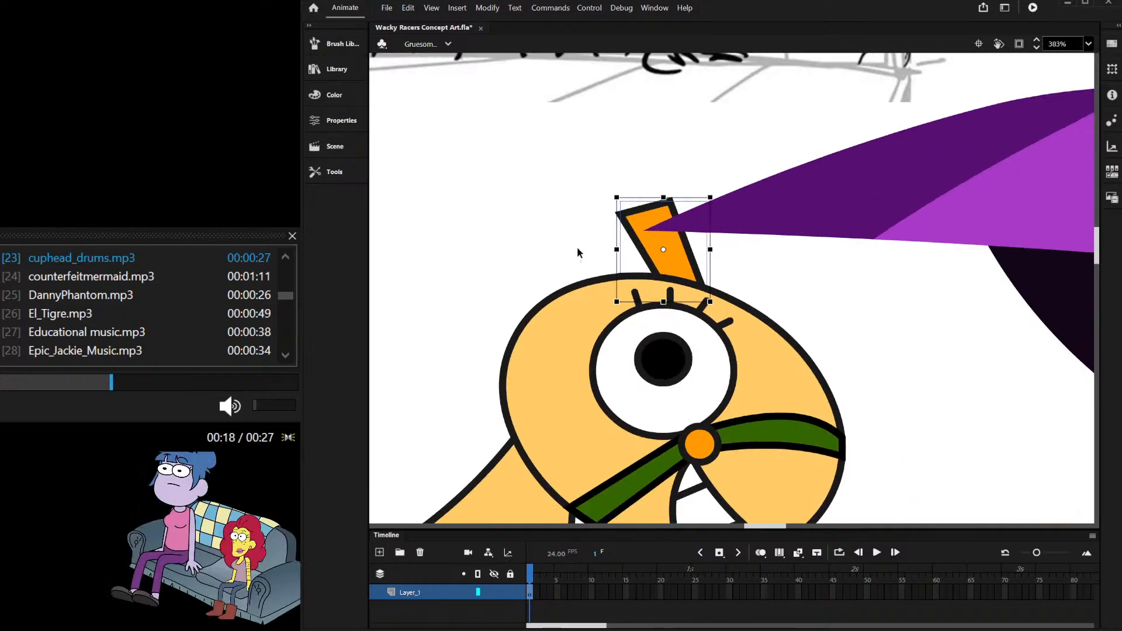
scroll(589, 247, down, 2)
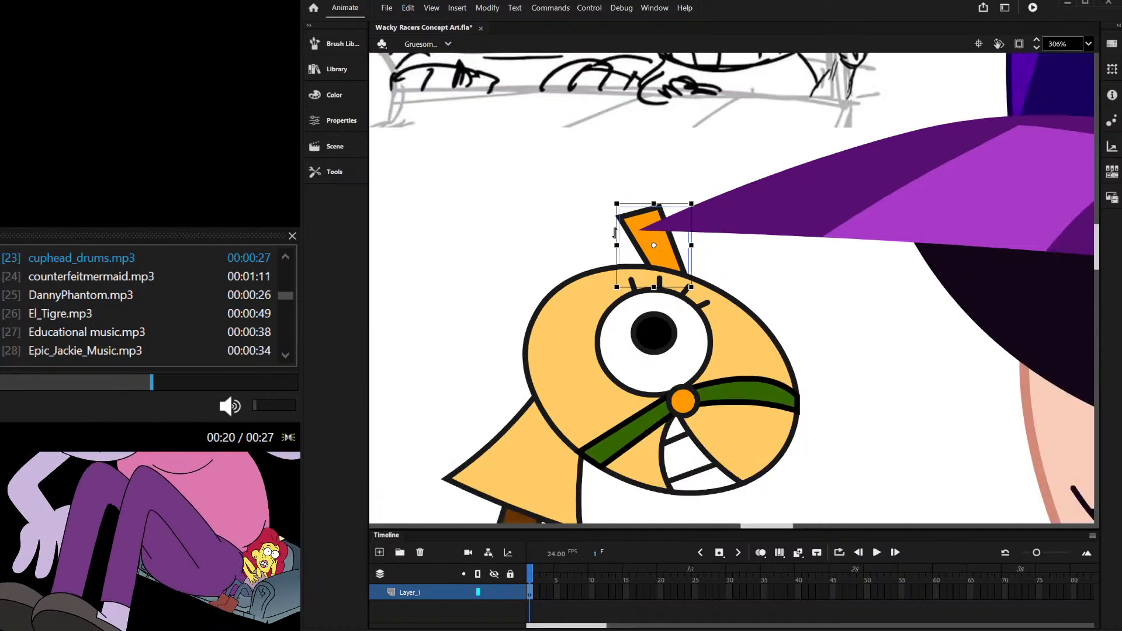
Step: Duplicate the orange mane tuft behind the first one and tilt the copy backward along the head's curve
scroll(629, 246, down, 1)
scroll(523, 268, up, 2)
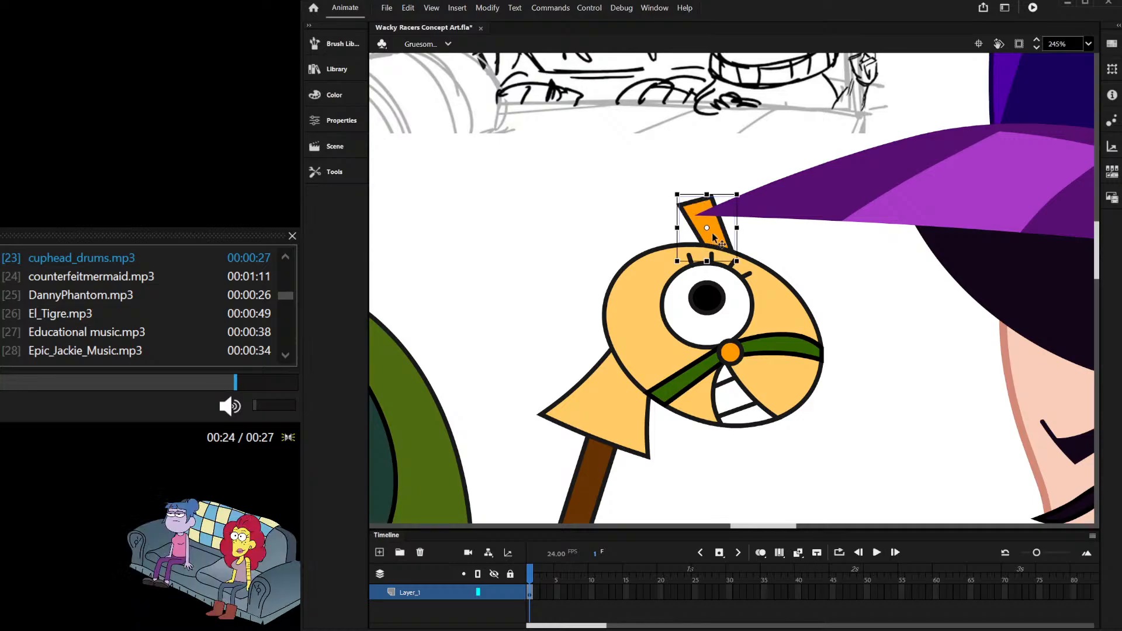
drag(692, 211, 627, 238)
scroll(666, 219, down, 3)
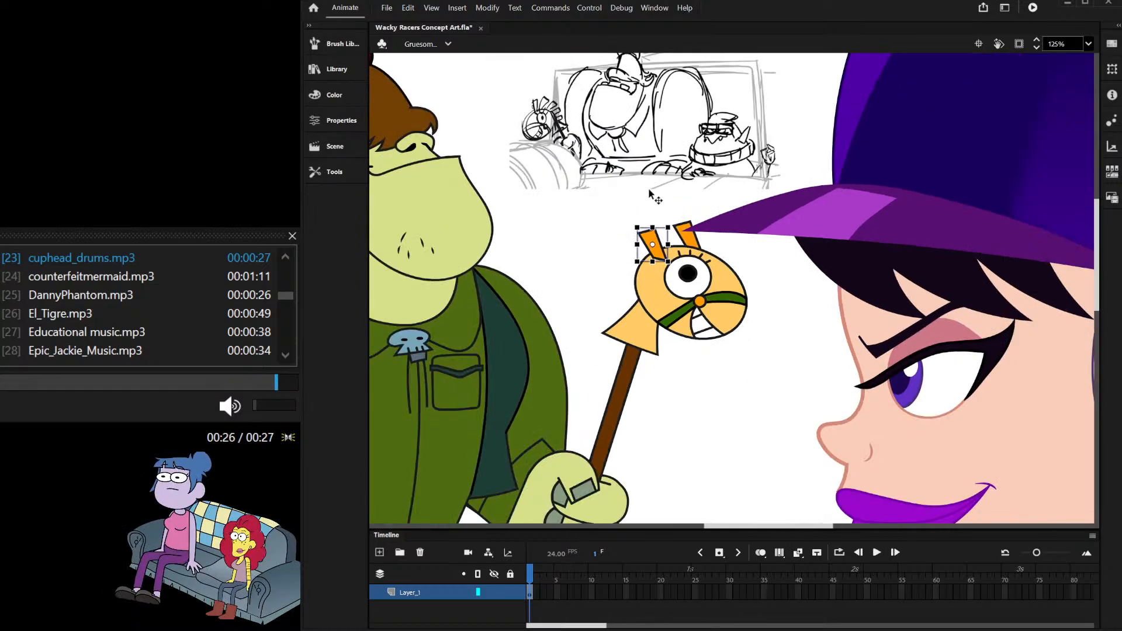
scroll(653, 198, up, 4)
drag(689, 251, 680, 277)
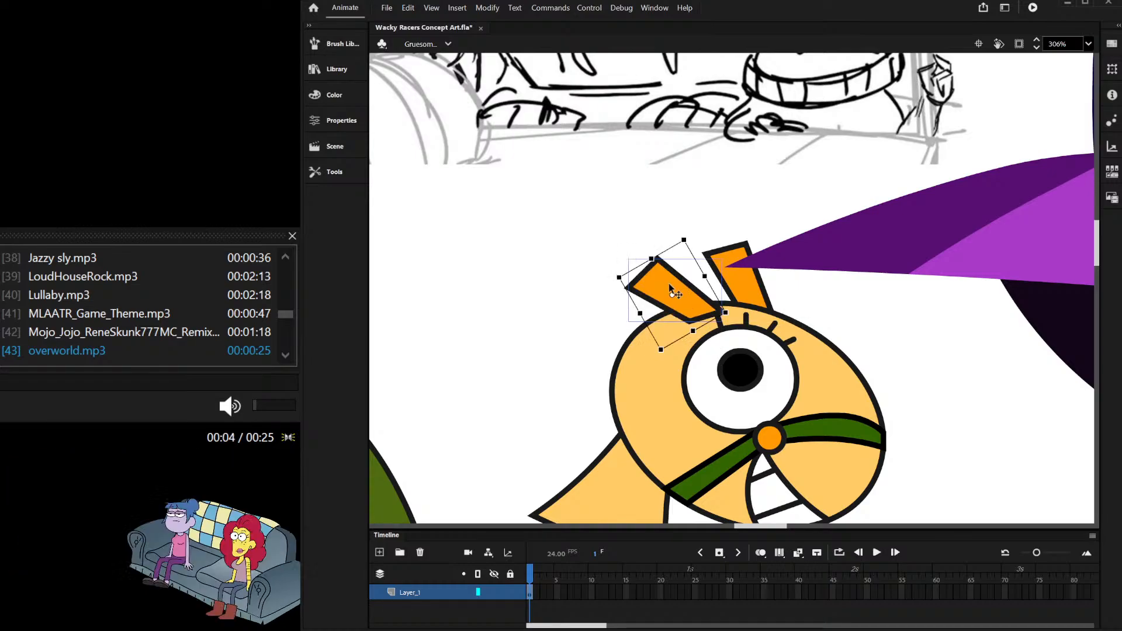
Step: Add a third mane tuft by copying the second further down the back of the head and rotating it to follow the curve
drag(671, 290, 605, 322)
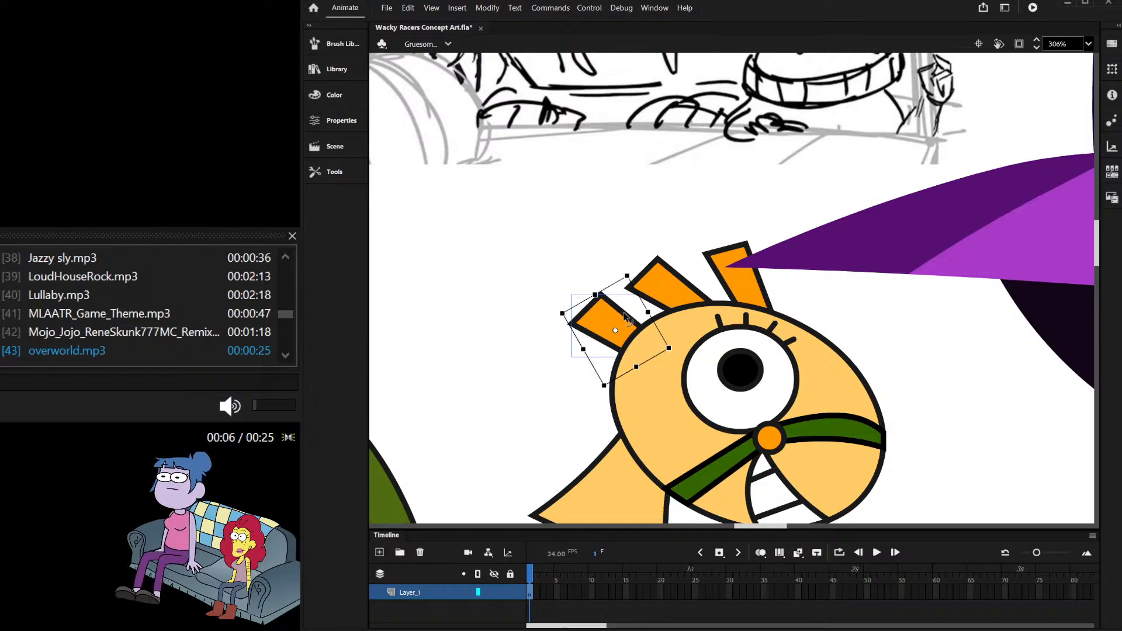
scroll(625, 312, up, 2)
drag(630, 255, 606, 257)
scroll(605, 319, down, 4)
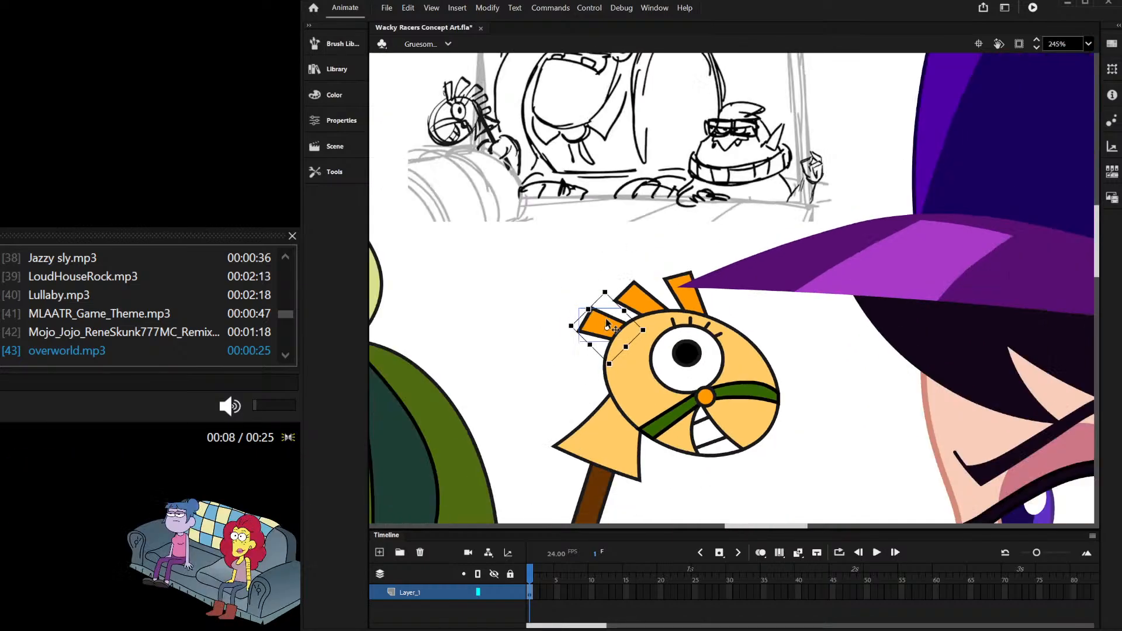
scroll(608, 325, down, 1)
scroll(608, 325, up, 2)
scroll(608, 325, down, 1)
scroll(609, 349, up, 1)
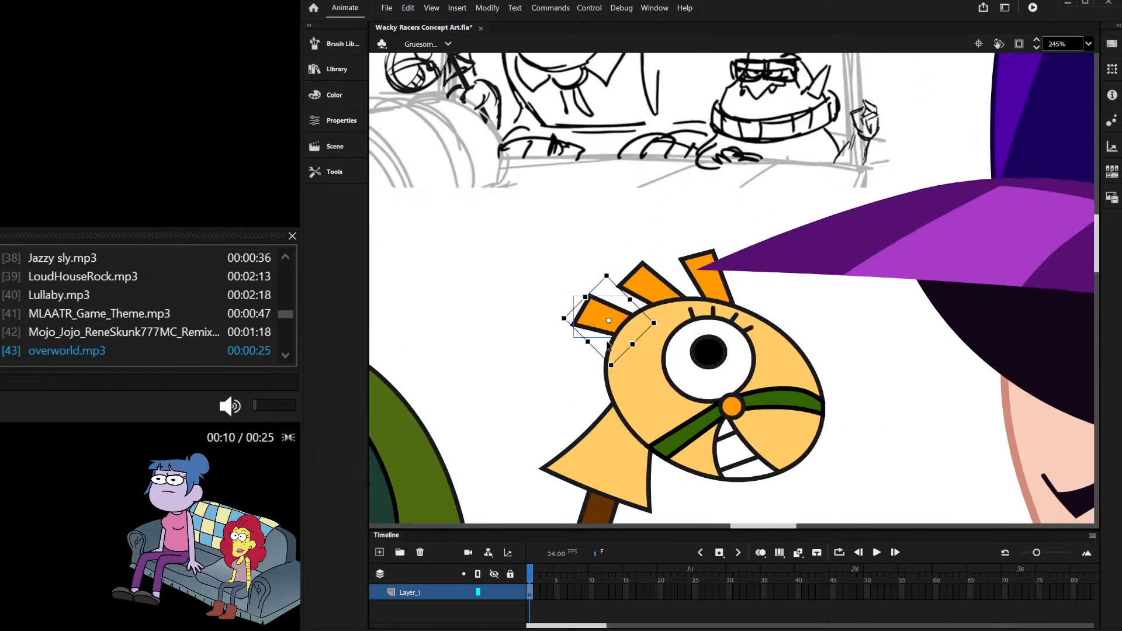
scroll(617, 334, up, 4)
drag(687, 236, 707, 233)
Step: Add a fourth mane tuft below the third by copying it, rotated to point almost straight back from the head
drag(582, 325, 570, 404)
key(ctrl+x)
key(ctrl+z)
scroll(568, 275, down, 2)
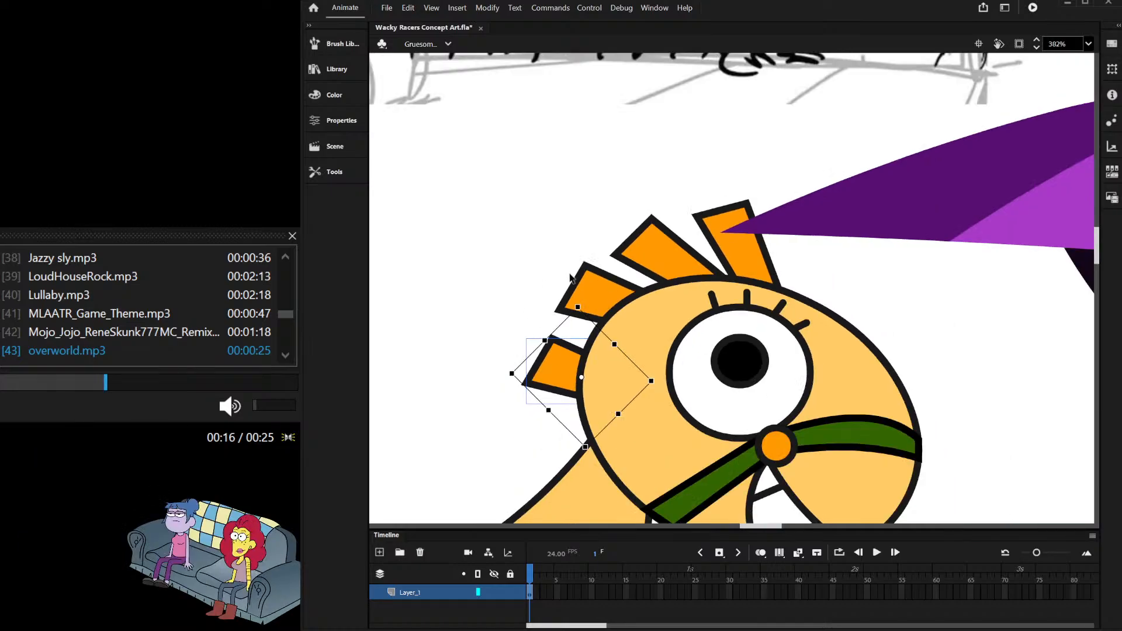
scroll(576, 340, up, 2)
drag(584, 295, 573, 285)
drag(543, 323, 524, 353)
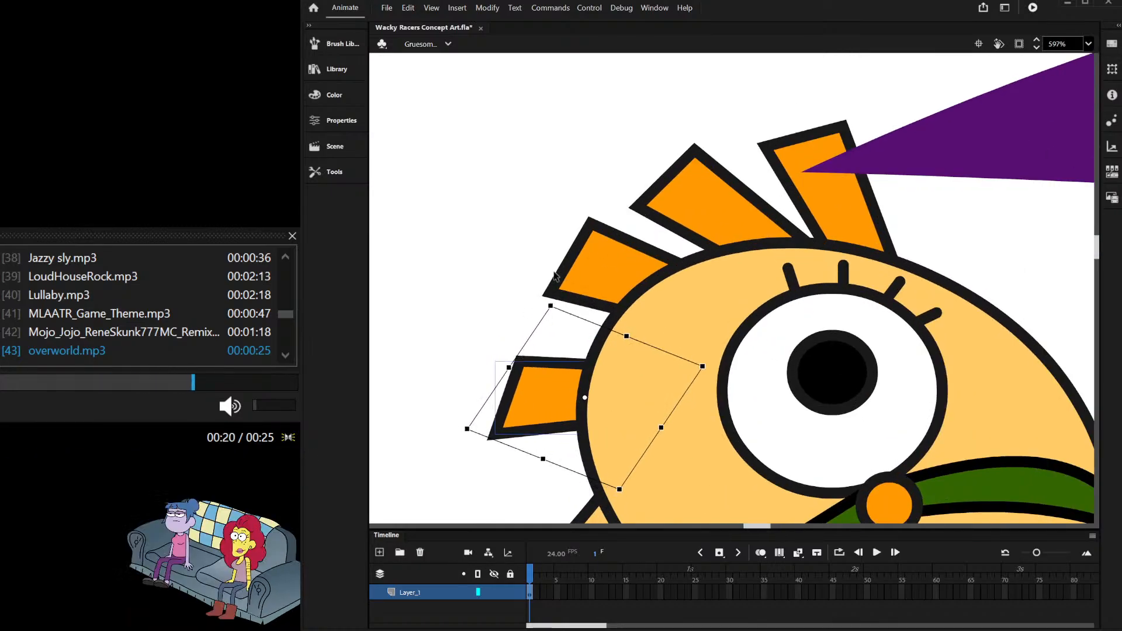
Step: Shift the front mane tuft forward along the head and rotate it slightly, then deselect it
scroll(585, 266, down, 3)
scroll(747, 223, up, 2)
drag(711, 241, 739, 243)
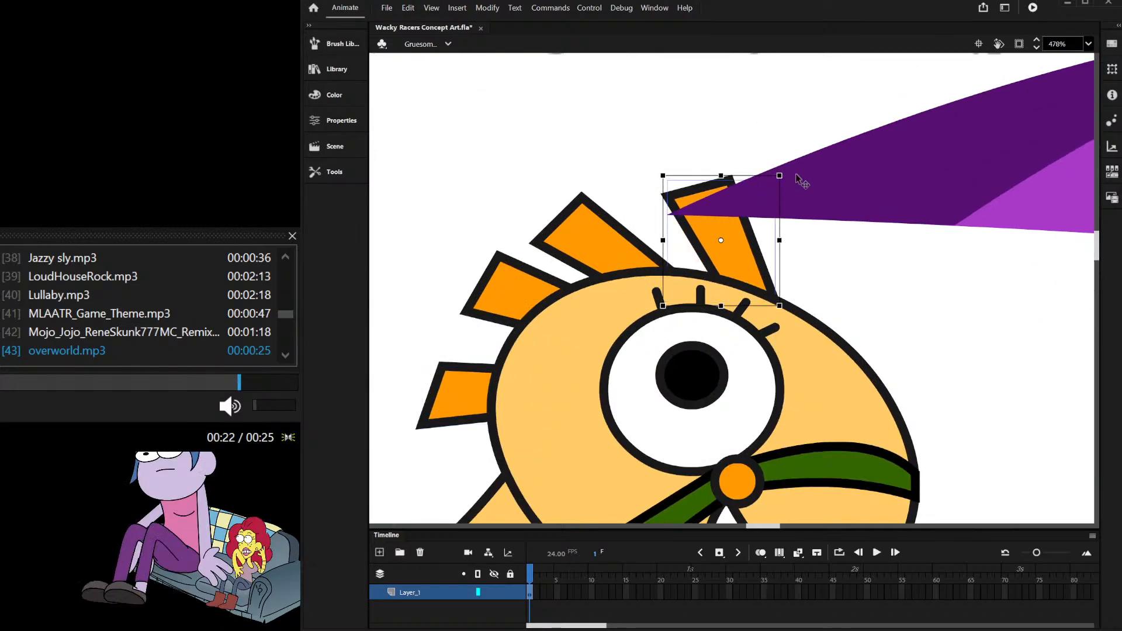
drag(791, 178, 803, 184)
click(611, 188)
Step: Select the horse's head, neck and mane without the stick, tilt them slightly upward and reposition them on the stick's end
scroll(611, 187, down, 5)
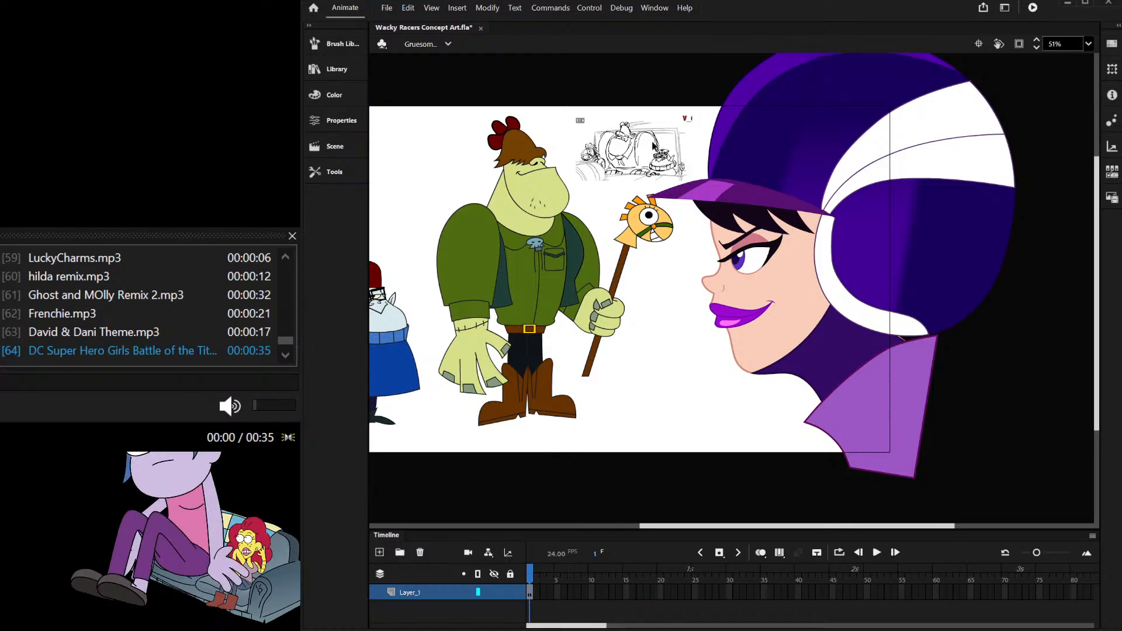
scroll(575, 111, down, 1)
scroll(403, 175, up, 1)
scroll(703, 234, up, 2)
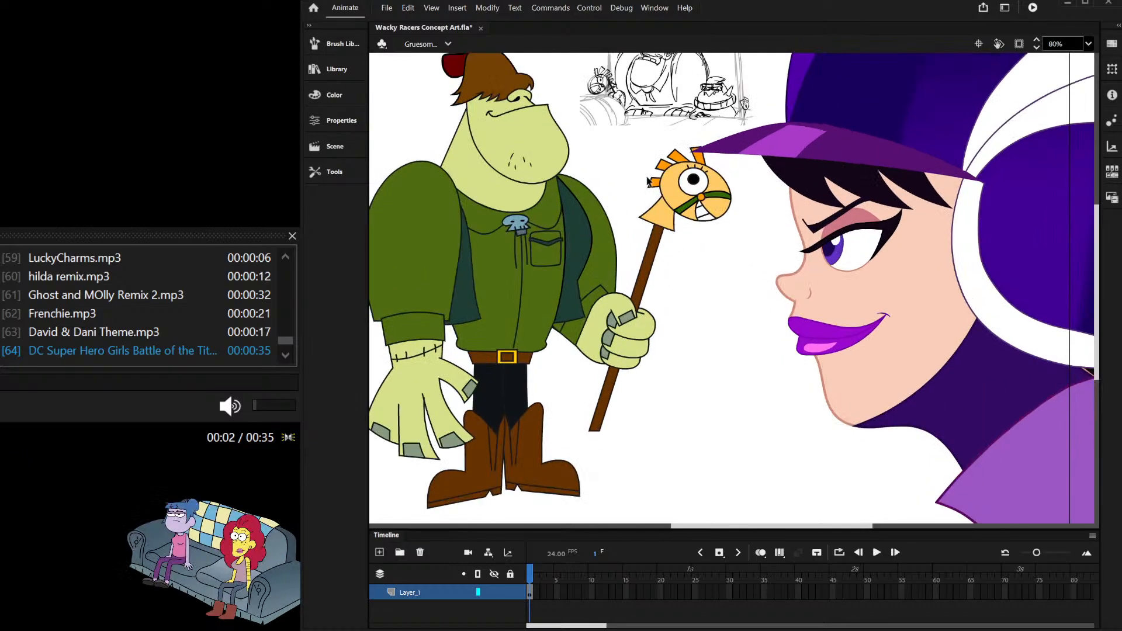
click(733, 163)
shift+click(760, 142)
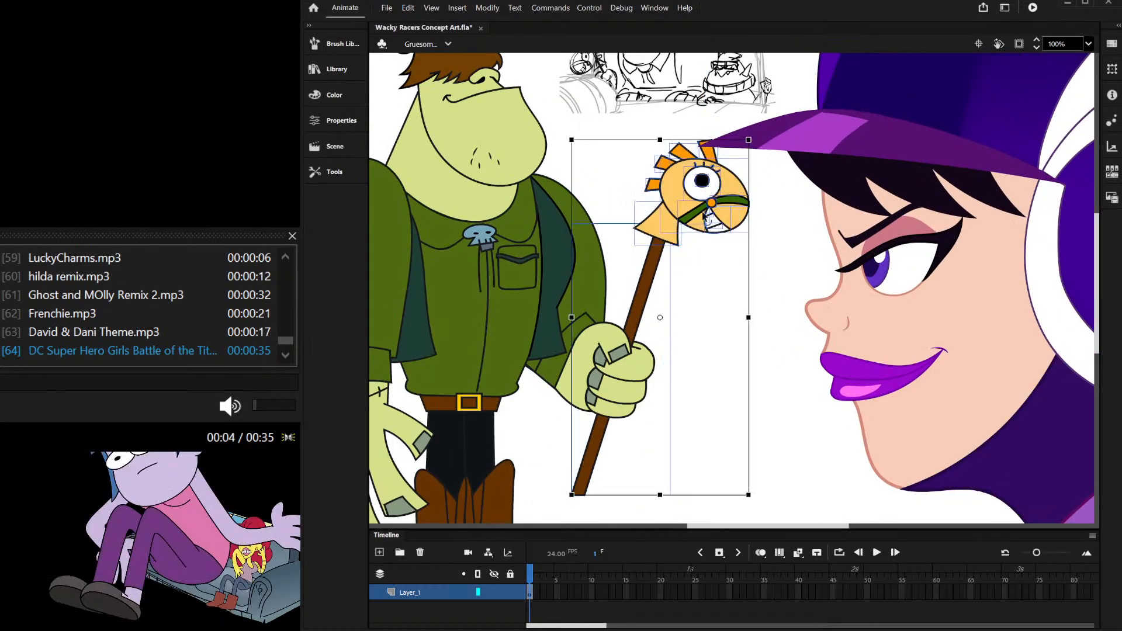
shift+click(652, 266)
scroll(669, 272, down, 1)
scroll(654, 185, up, 1)
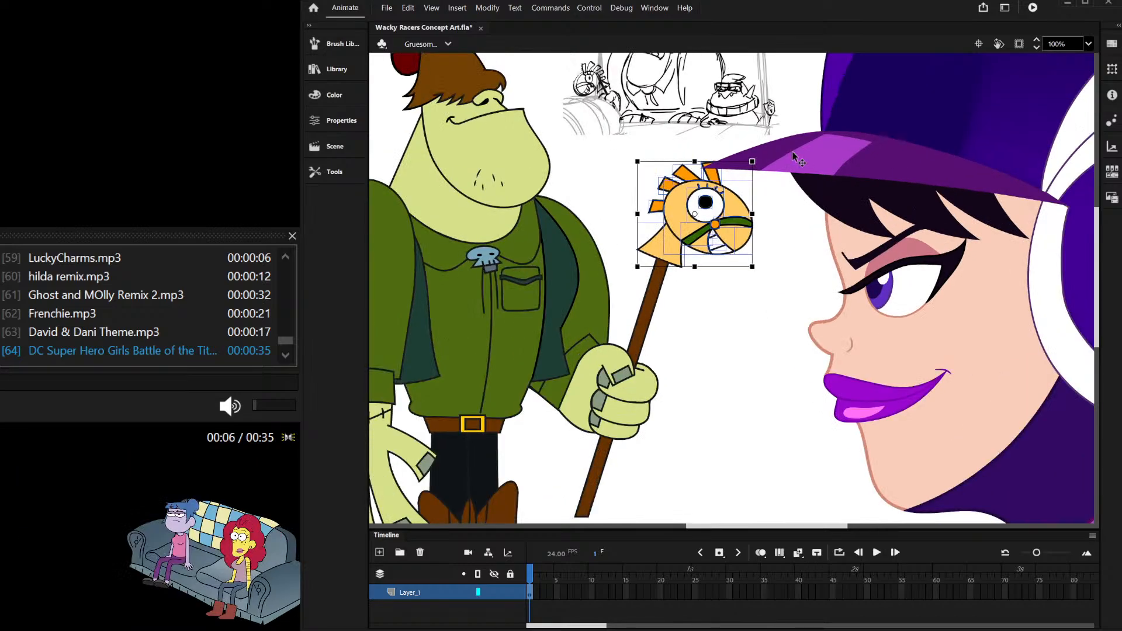
drag(761, 155, 749, 146)
scroll(734, 195, up, 1)
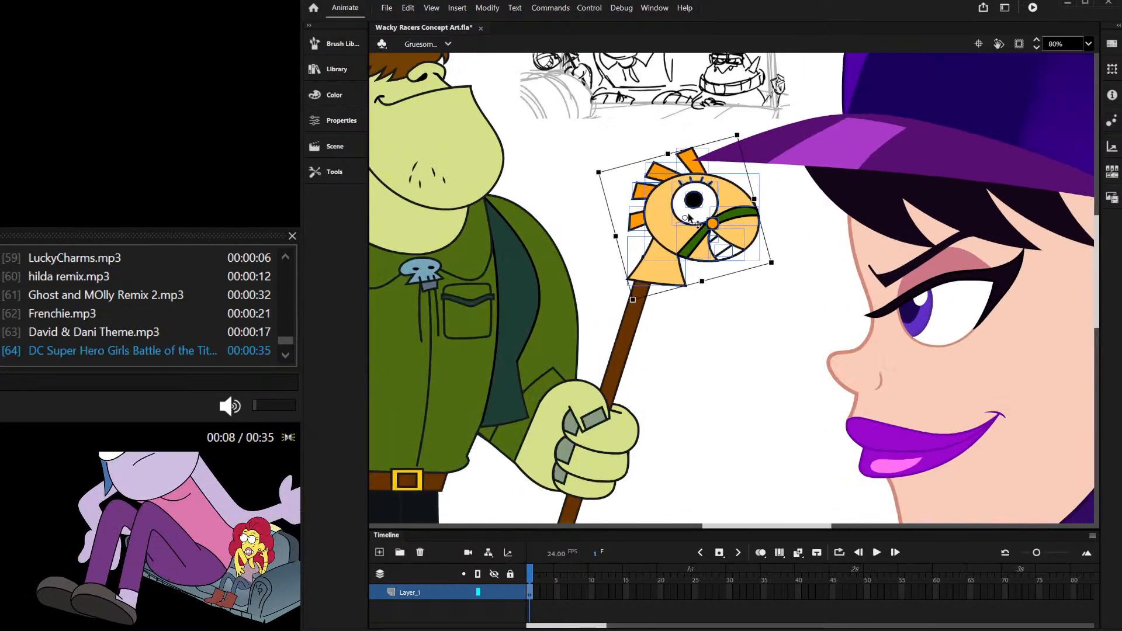
drag(687, 213, 670, 214)
click(638, 111)
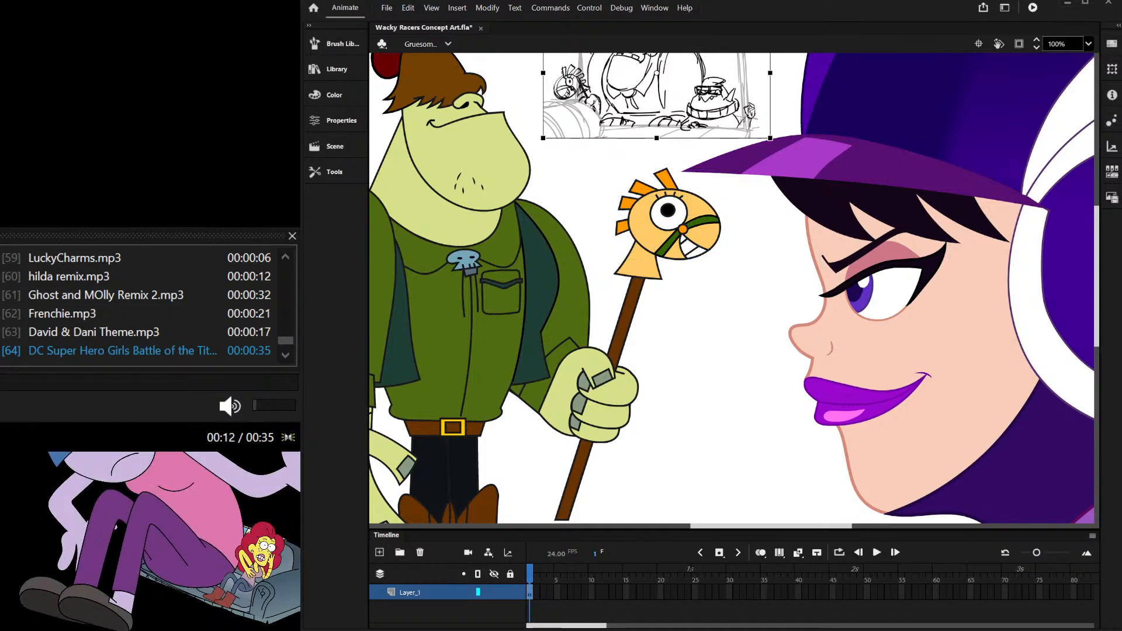
Step: Rotate the whole hobby horse, stick and head together, so it stands more upright in the character's fist
scroll(626, 153, down, 2)
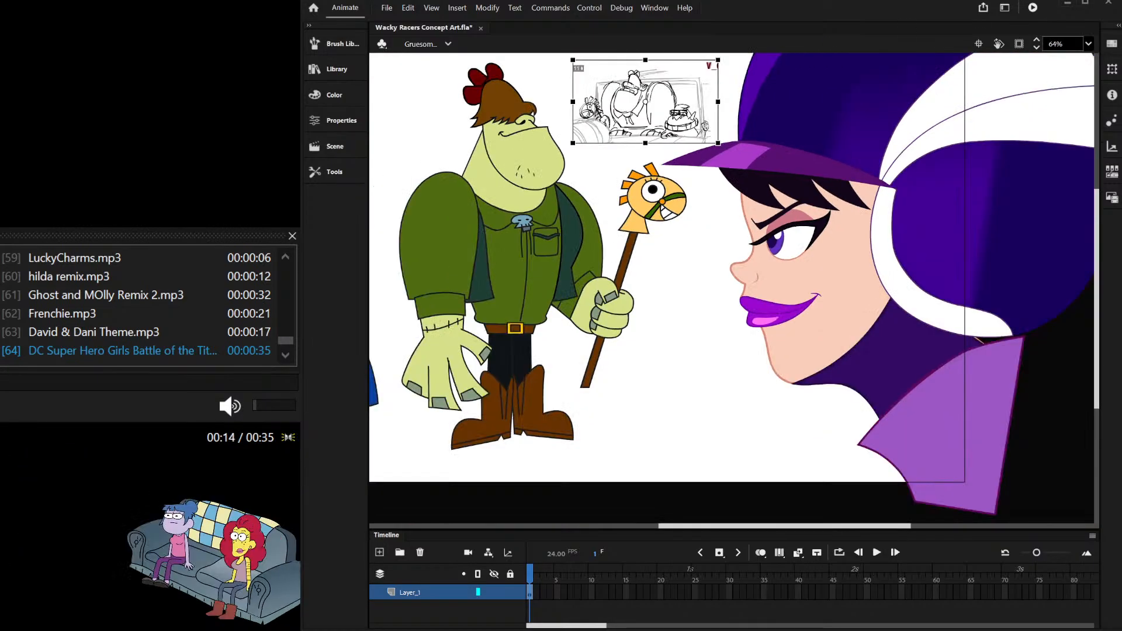
scroll(628, 149, up, 2)
scroll(629, 149, down, 3)
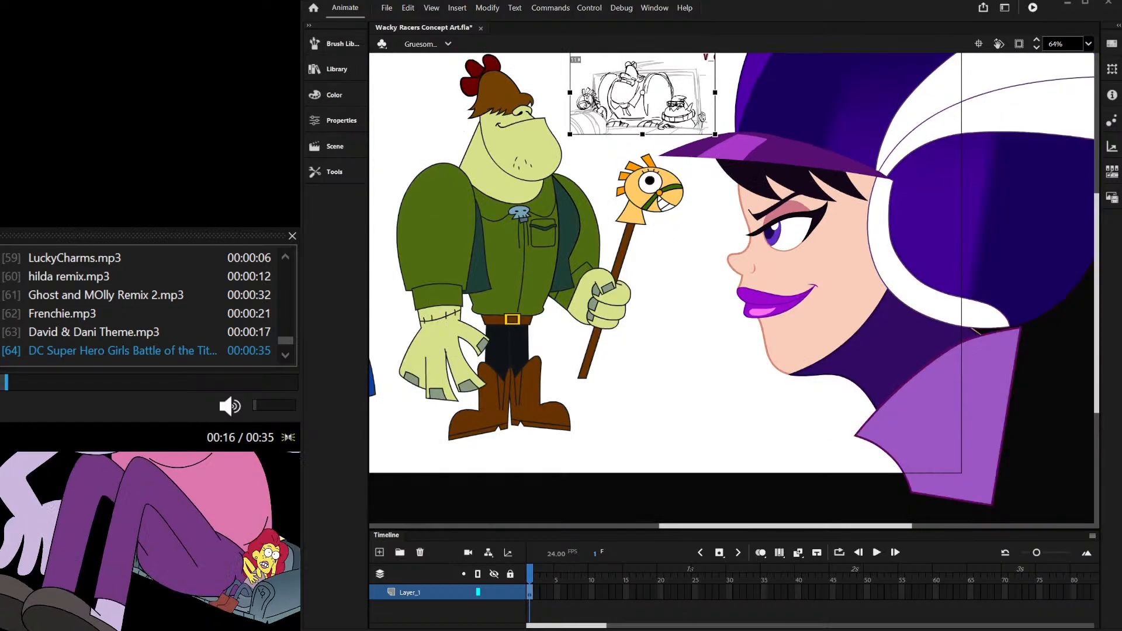
scroll(628, 150, up, 2)
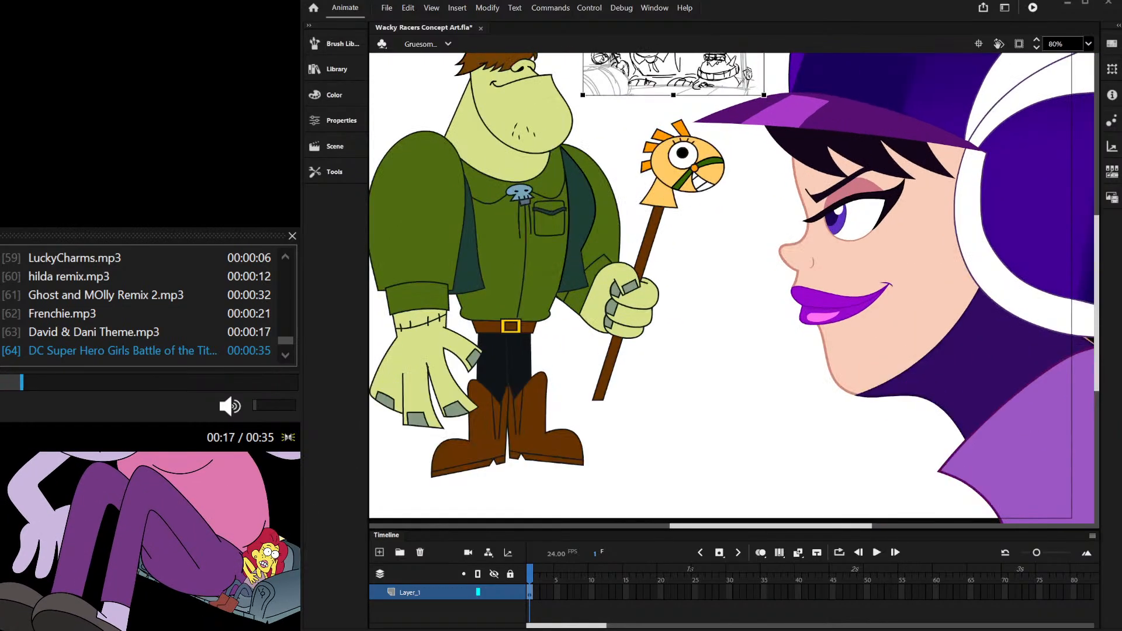
click(687, 136)
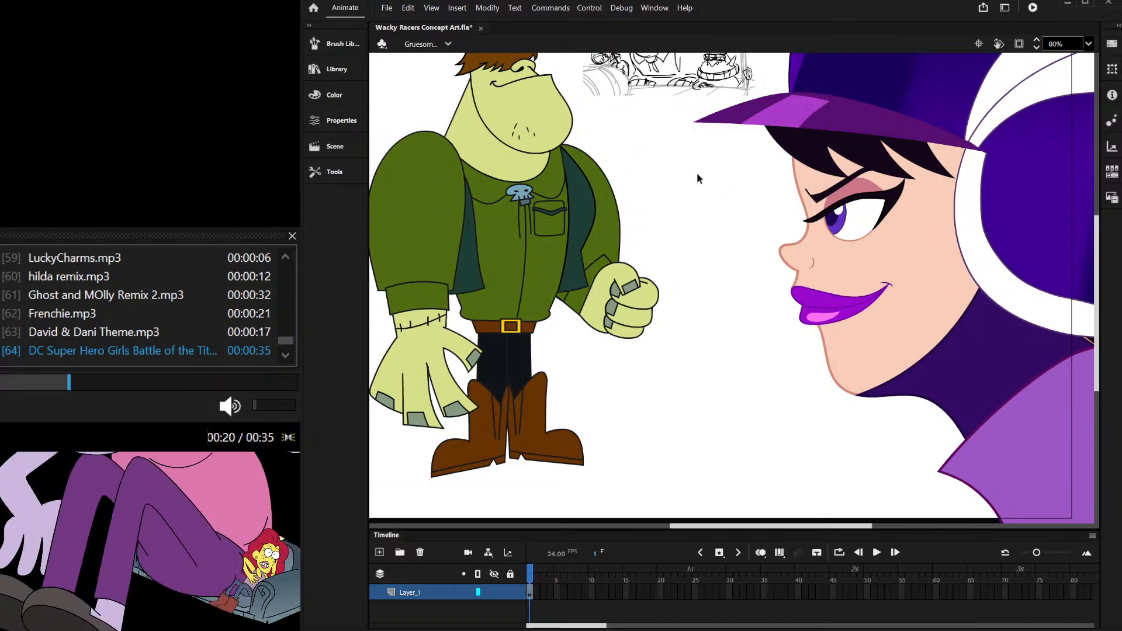
drag(730, 120, 709, 112)
scroll(642, 181, up, 2)
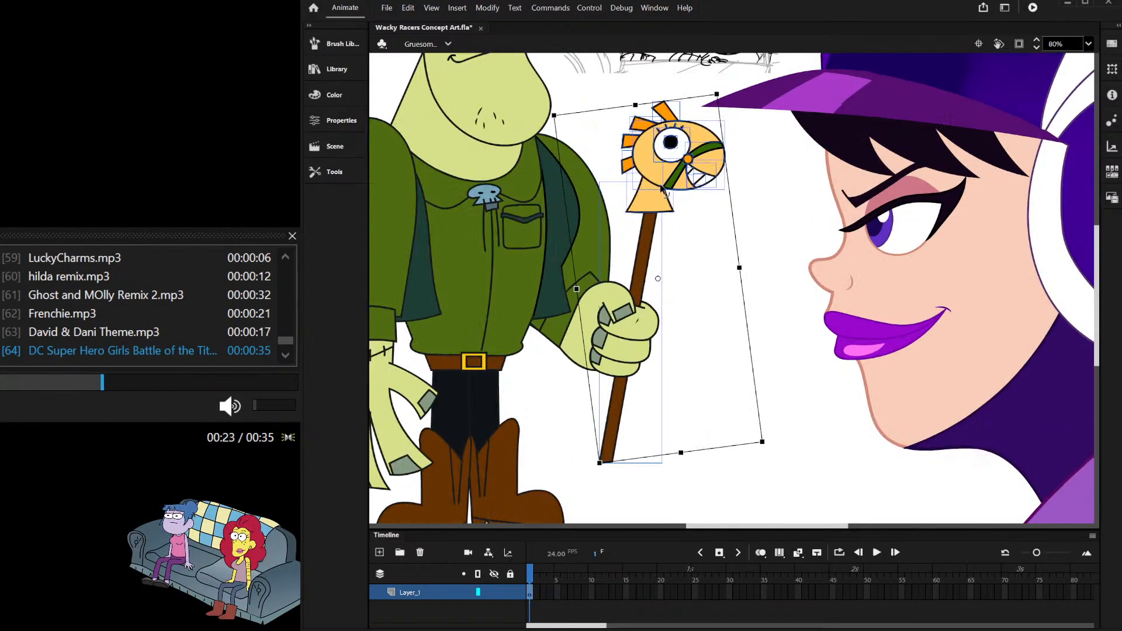
Step: Reshape the fist's top finger so its outline meets the knuckle line and its outer curve bulges further, then leave the editing mode
scroll(690, 264, down, 4)
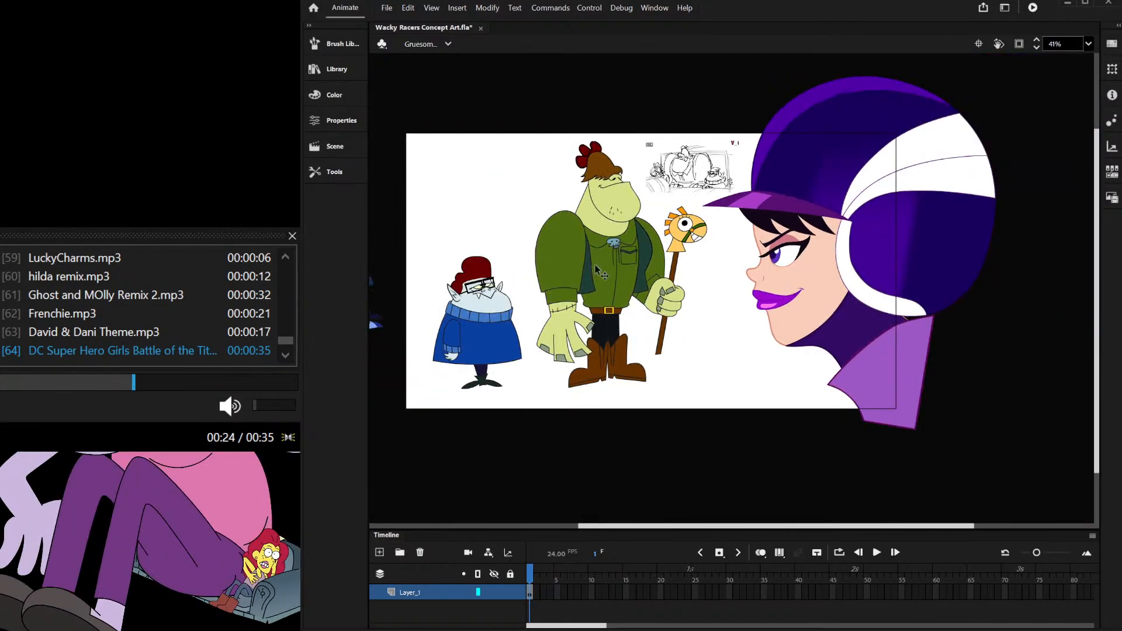
scroll(690, 265, up, 1)
scroll(717, 323, down, 1)
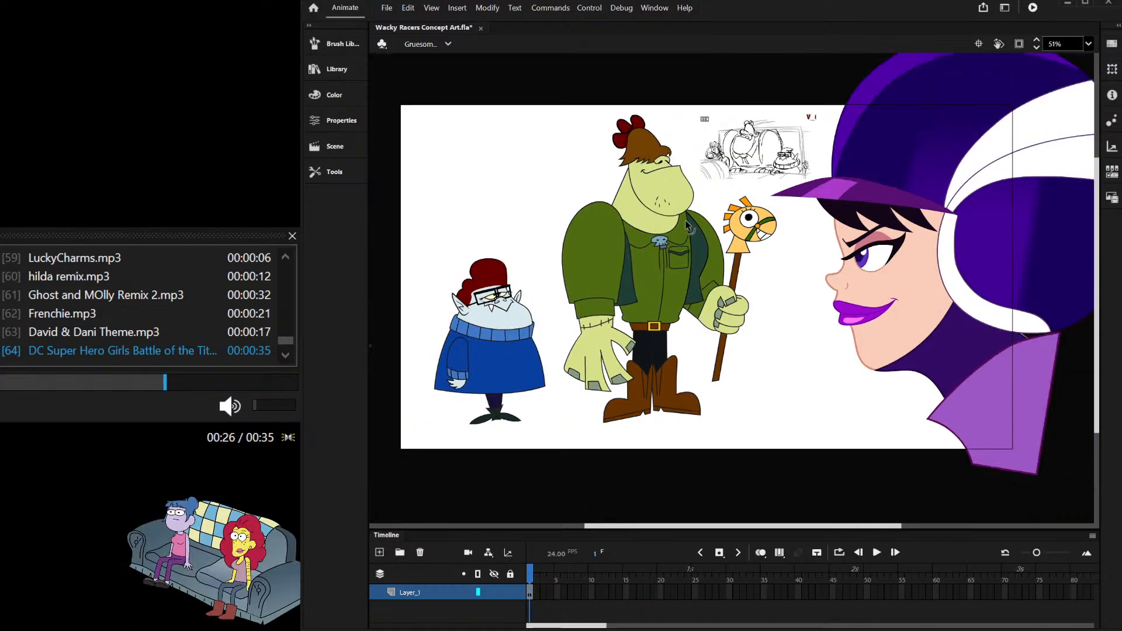
scroll(714, 252, up, 6)
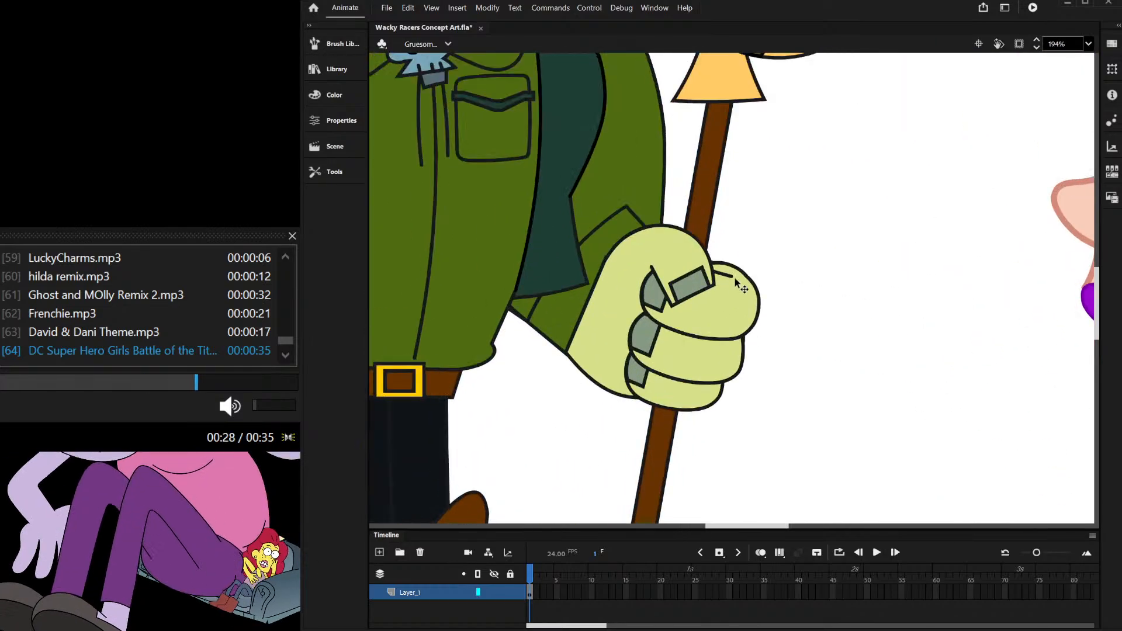
scroll(750, 267, up, 4)
double_click(712, 254)
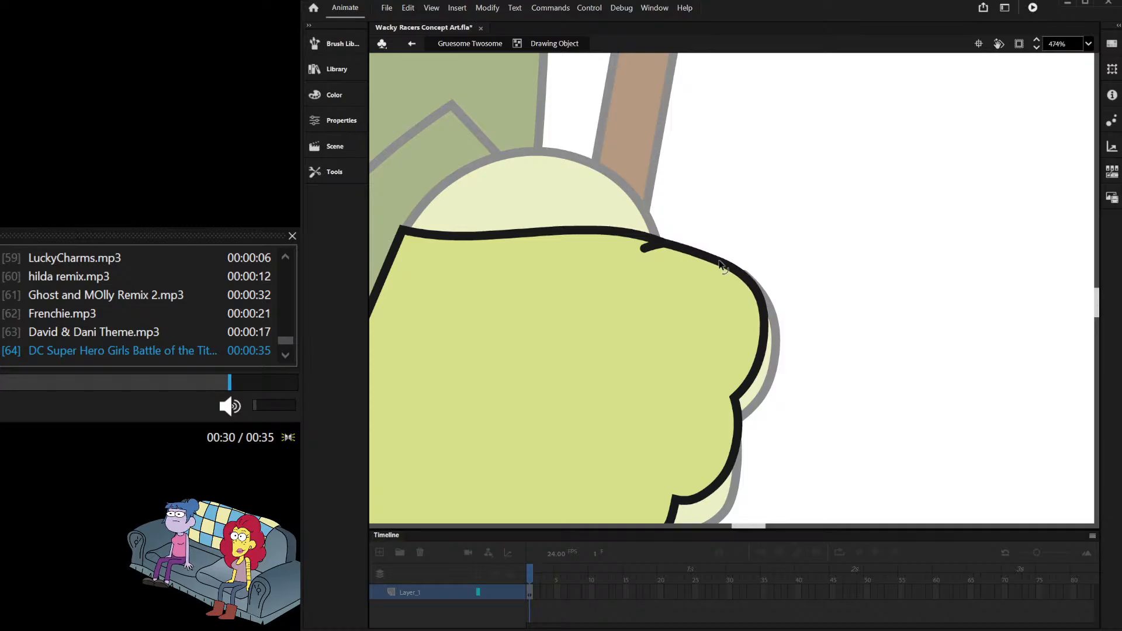
double_click(745, 227)
scroll(745, 227, up, 2)
double_click(748, 275)
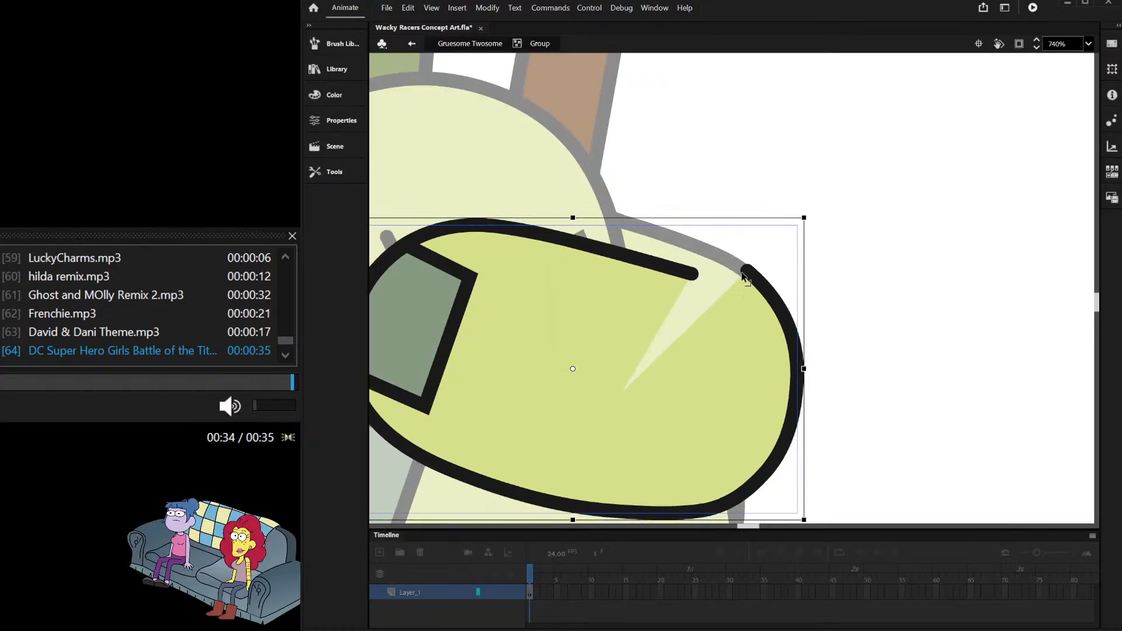
mouse_move(745, 267)
mouse_down()
mouse_move(719, 256)
mouse_move(748, 267)
mouse_move(729, 239)
mouse_up()
drag(796, 365, 804, 378)
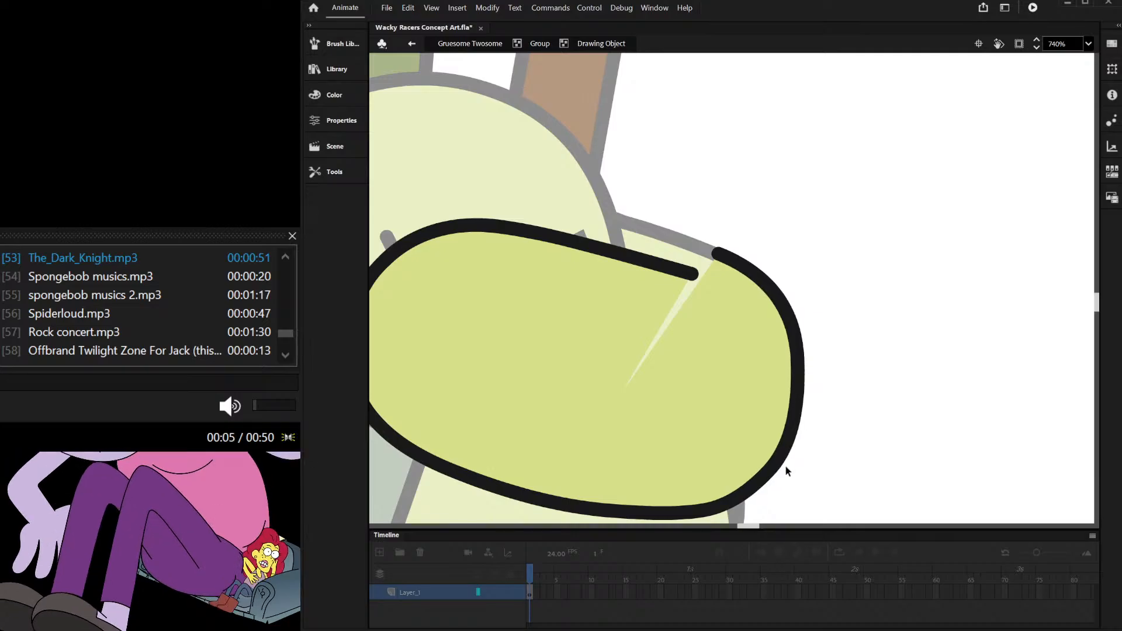
drag(789, 468, 790, 455)
drag(806, 399, 803, 376)
drag(783, 456, 795, 458)
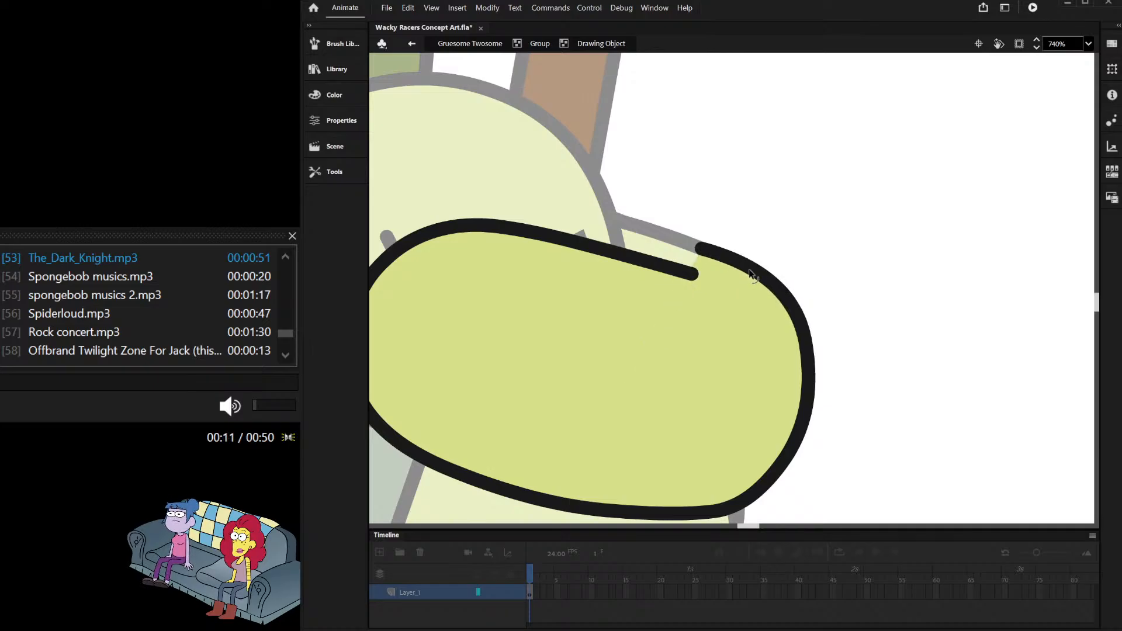
double_click(818, 255)
double_click(818, 254)
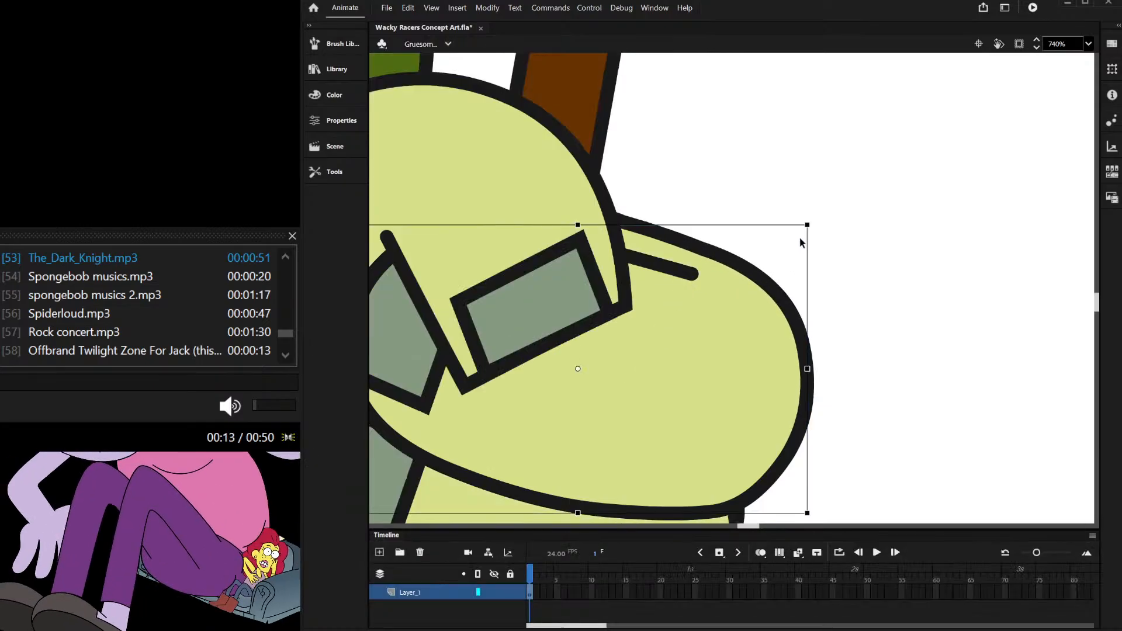
Step: Narrow the fist's top finger group by squeezing its nail side toward the knuckle
scroll(801, 243, down, 10)
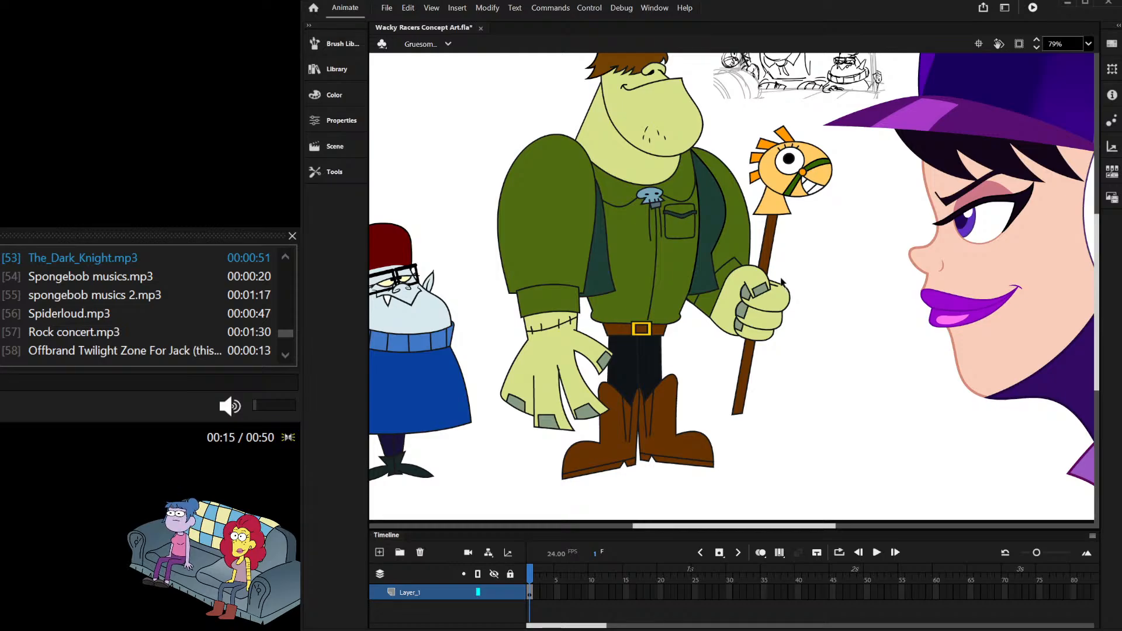
scroll(779, 278, down, 2)
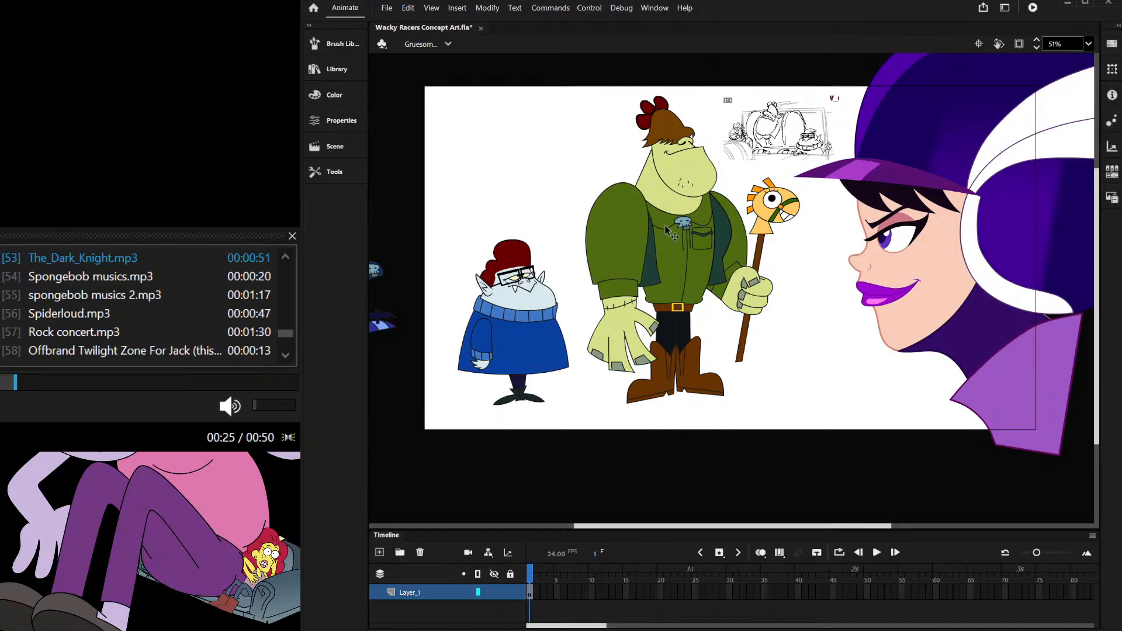
scroll(753, 283, up, 5)
scroll(759, 278, up, 2)
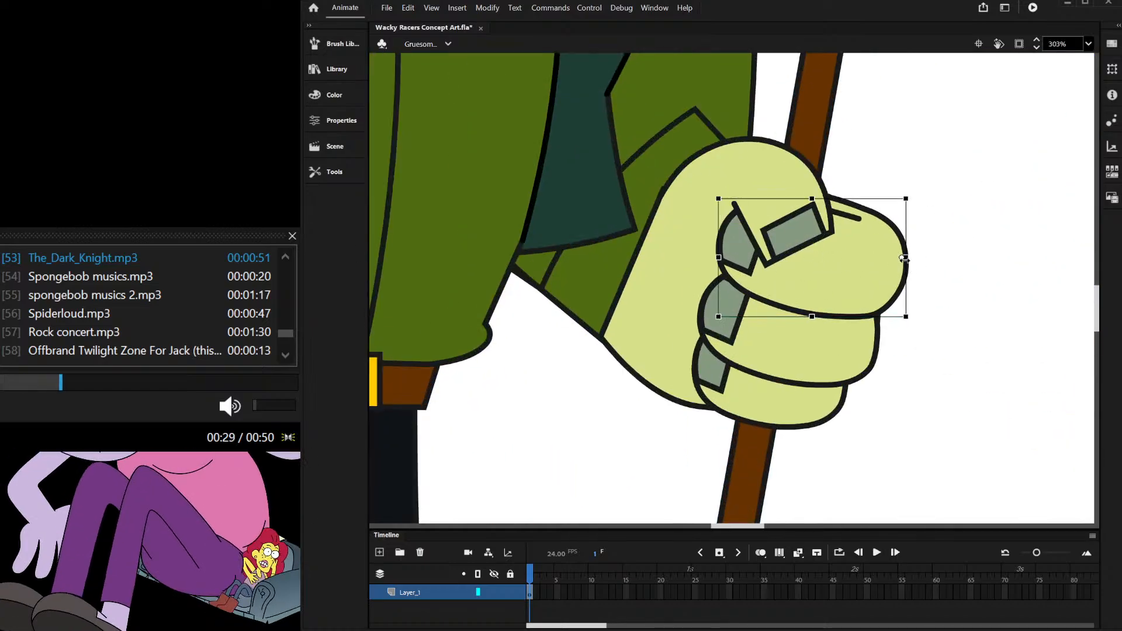
drag(719, 257, 764, 261)
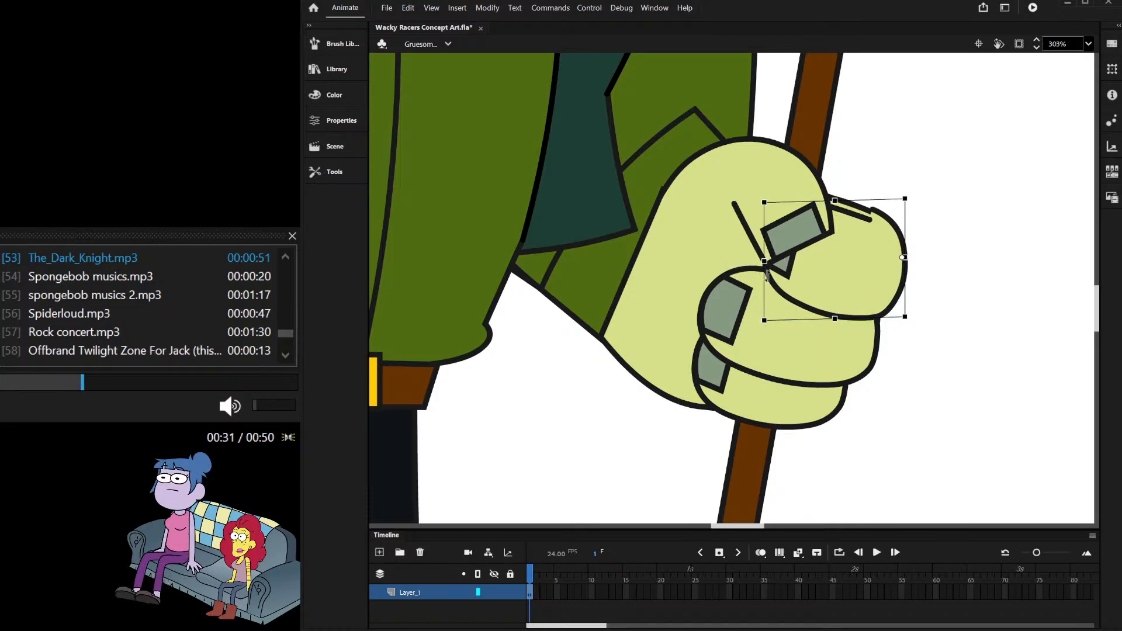
Step: Extend the open end of the fist's top finger outline toward the knuckle edge and pull its outer curve slightly inward
scroll(807, 243, up, 3)
double_click(876, 196)
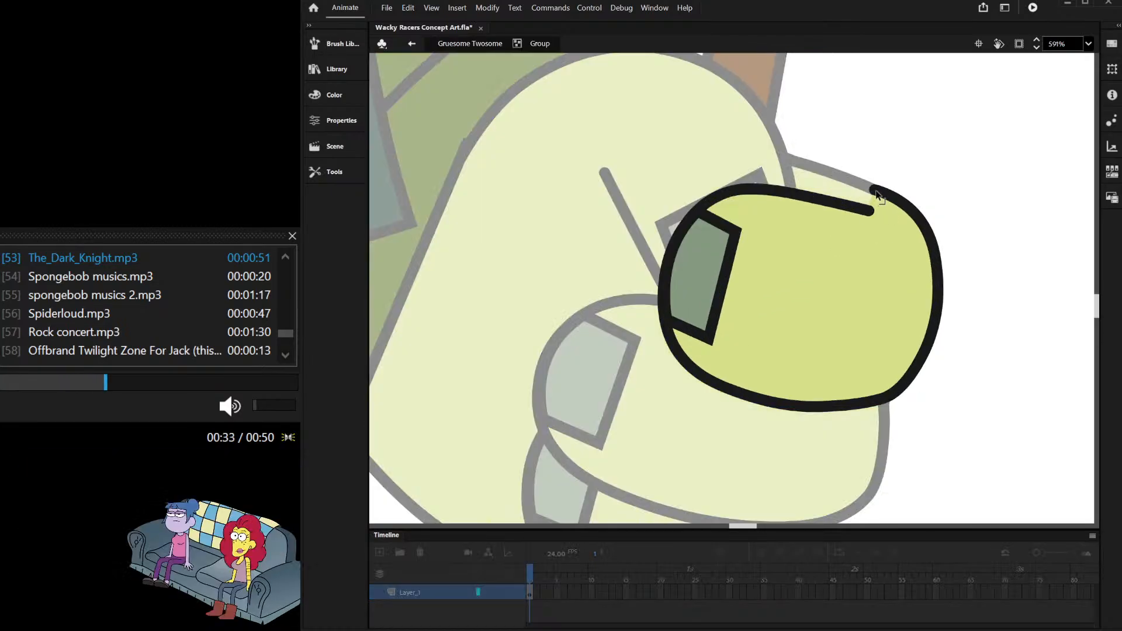
click(877, 196)
double_click(874, 196)
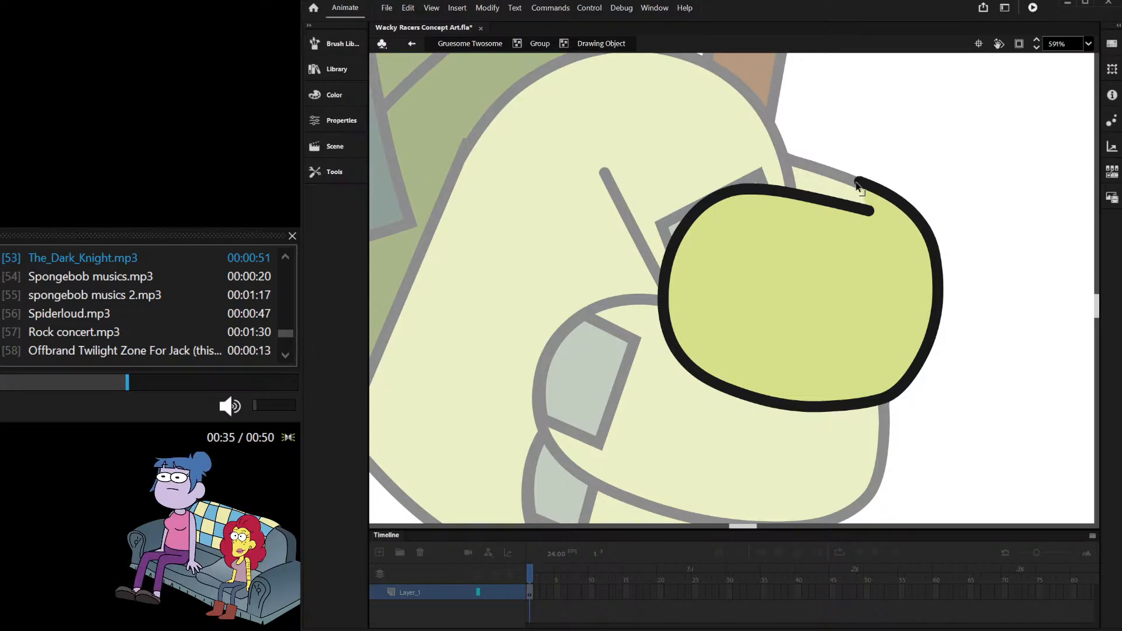
drag(857, 182, 926, 232)
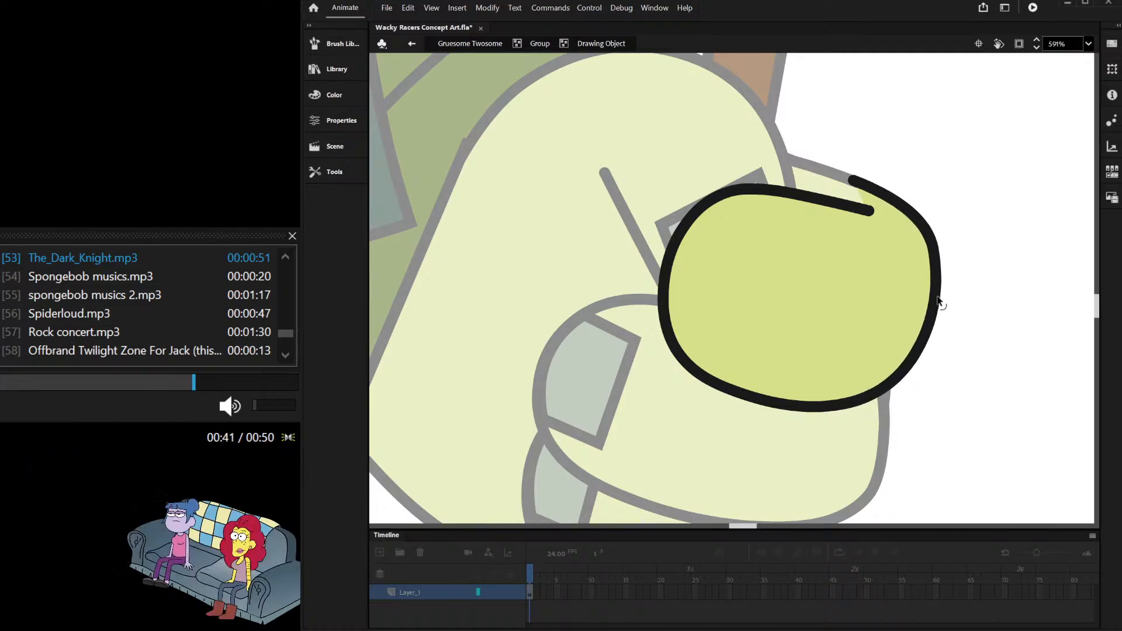
drag(928, 236, 923, 234)
drag(935, 287, 934, 294)
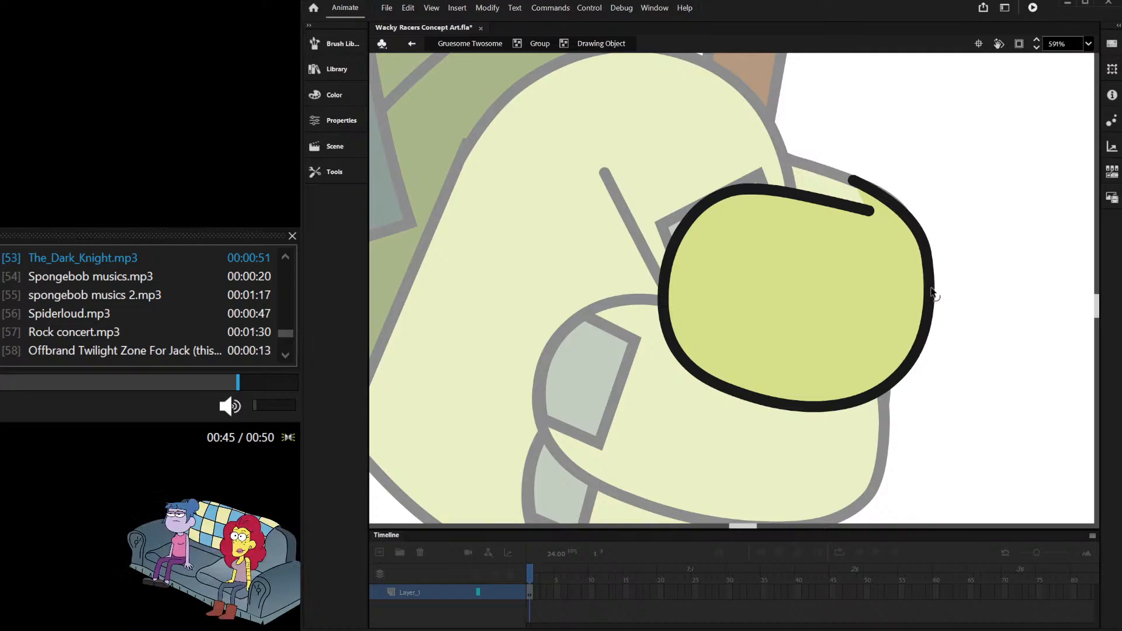
double_click(962, 245)
scroll(930, 205, down, 2)
double_click(945, 200)
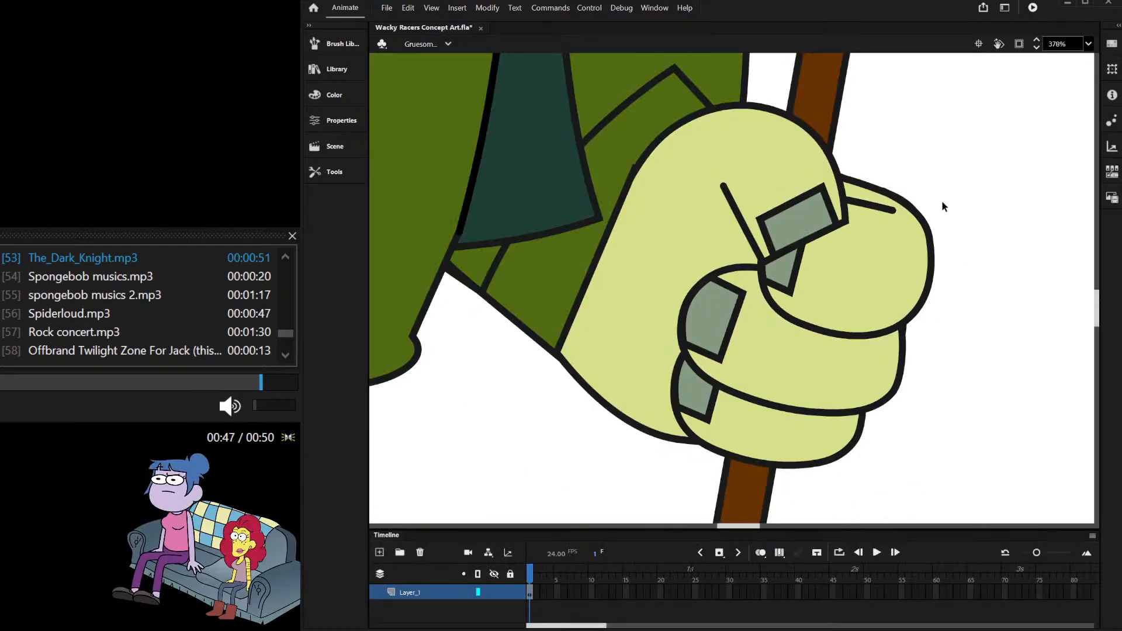
Step: Reopen the top finger's outline, round its upper outer corner, bulge the outer curve slightly and align its open end with the knuckle edge
scroll(921, 210, up, 3)
double_click(921, 225)
click(916, 224)
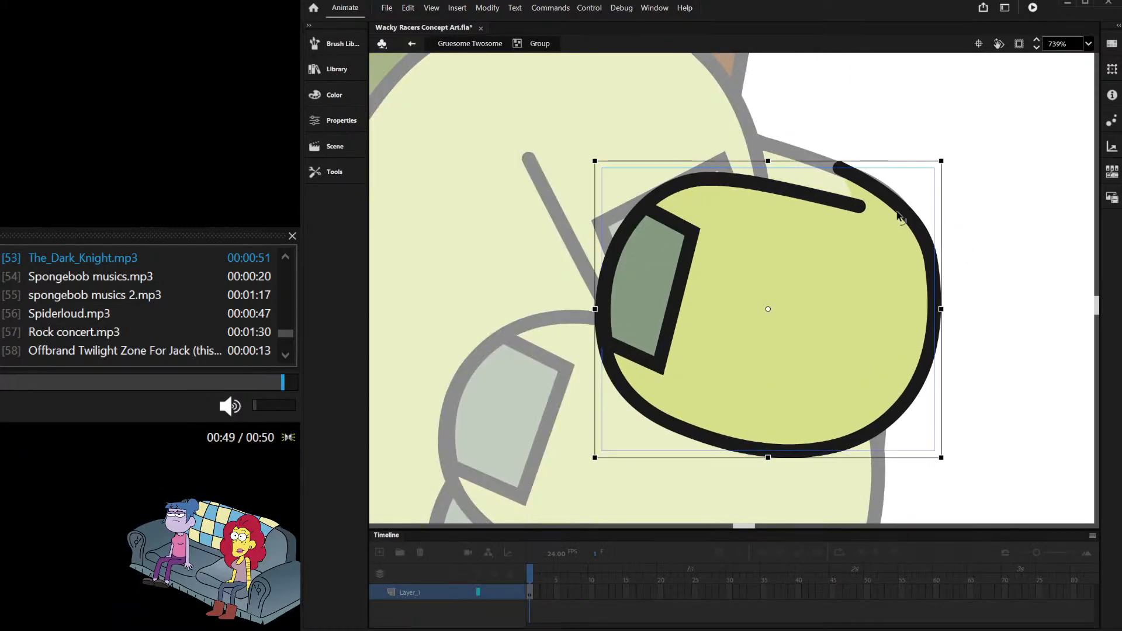
double_click(913, 223)
drag(909, 217, 930, 250)
drag(902, 211, 897, 205)
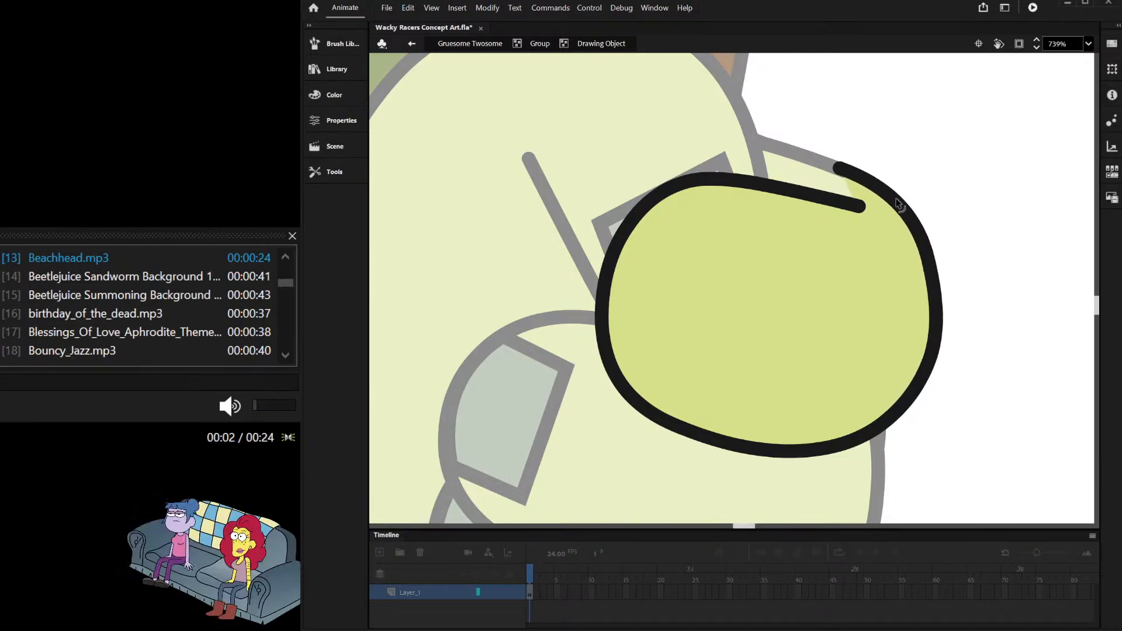
drag(935, 276, 940, 268)
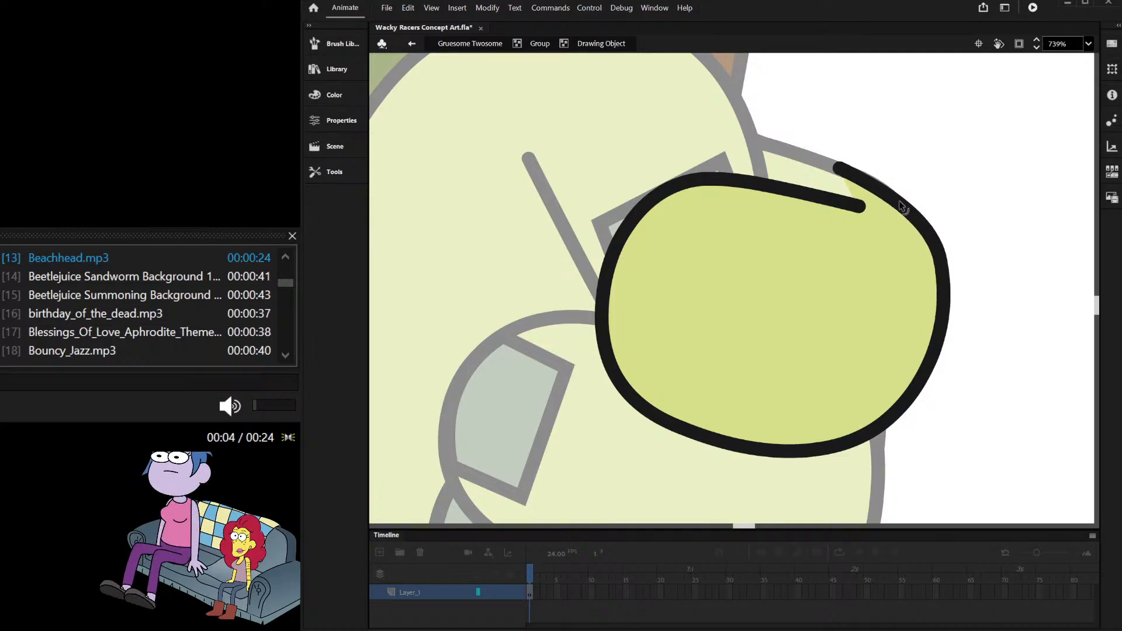
drag(838, 169, 869, 186)
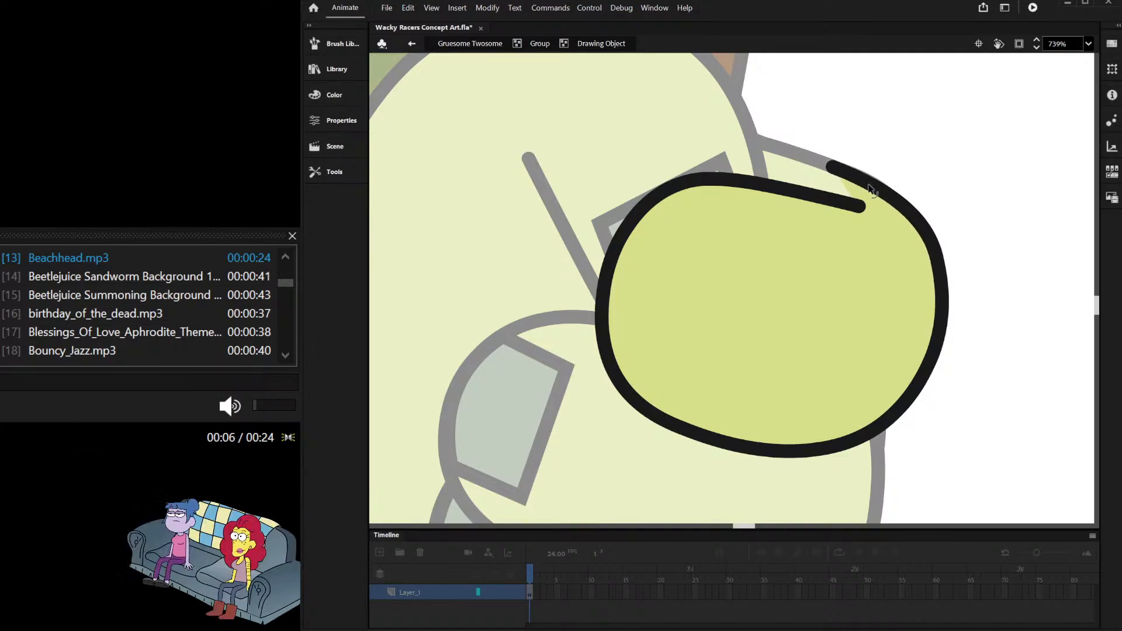
scroll(802, 236, down, 4)
double_click(879, 192)
click(879, 192)
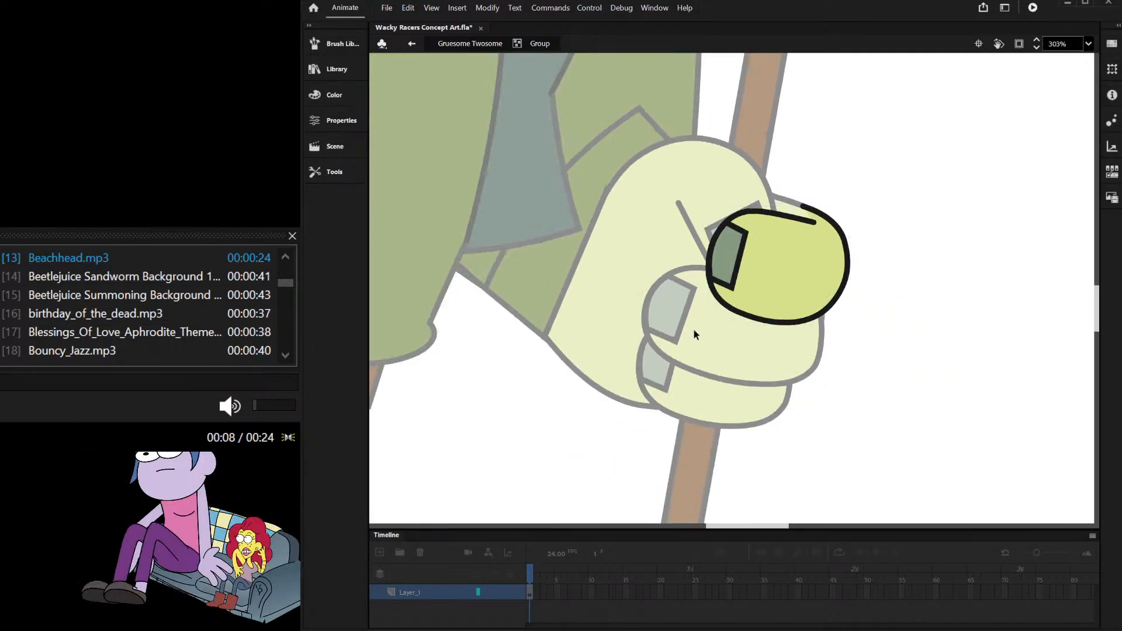
scroll(693, 329, up, 1)
double_click(576, 277)
Step: Narrow the fist's middle and bottom finger groups together and reposition them closer beneath the top finger
click(722, 356)
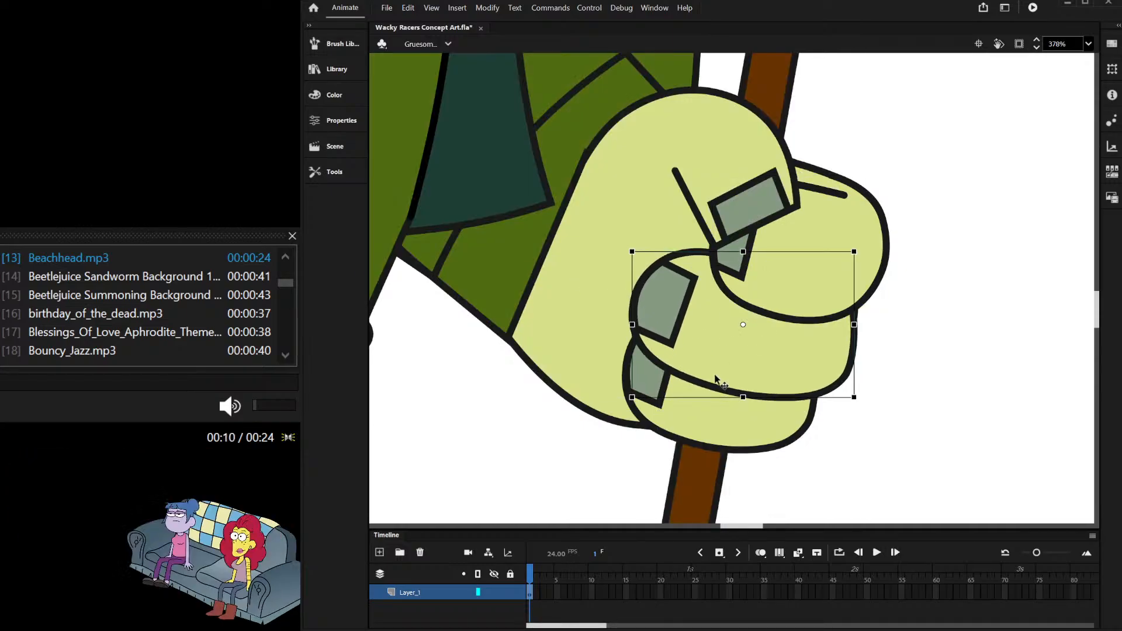
mouse_move(856, 350)
mouse_down()
mouse_move(839, 342)
mouse_move(854, 351)
mouse_up()
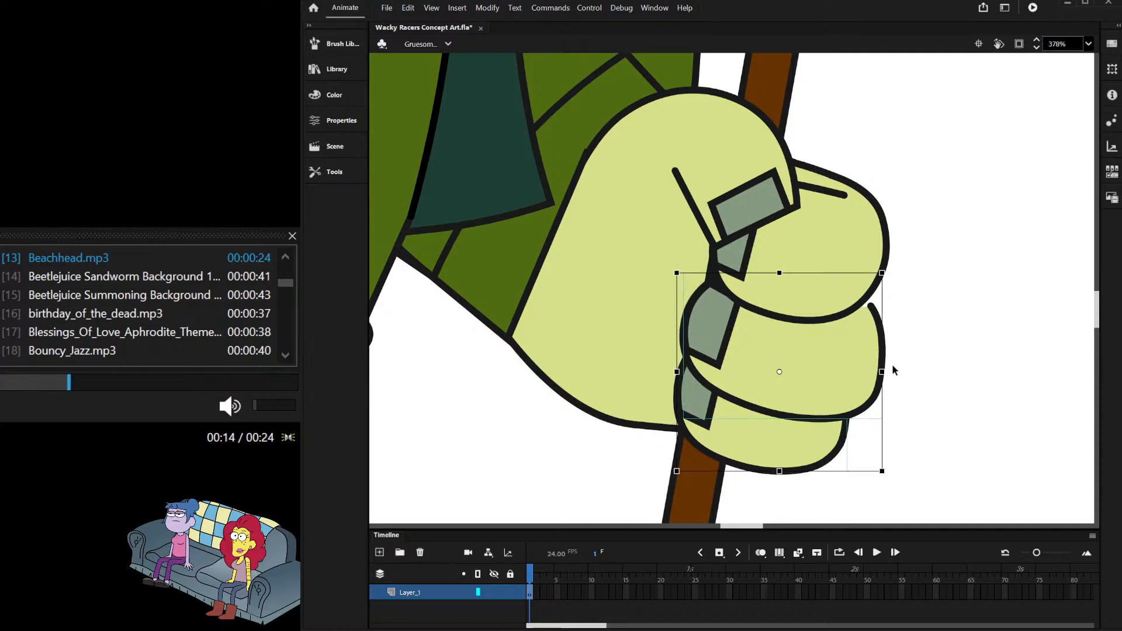
drag(862, 399, 846, 371)
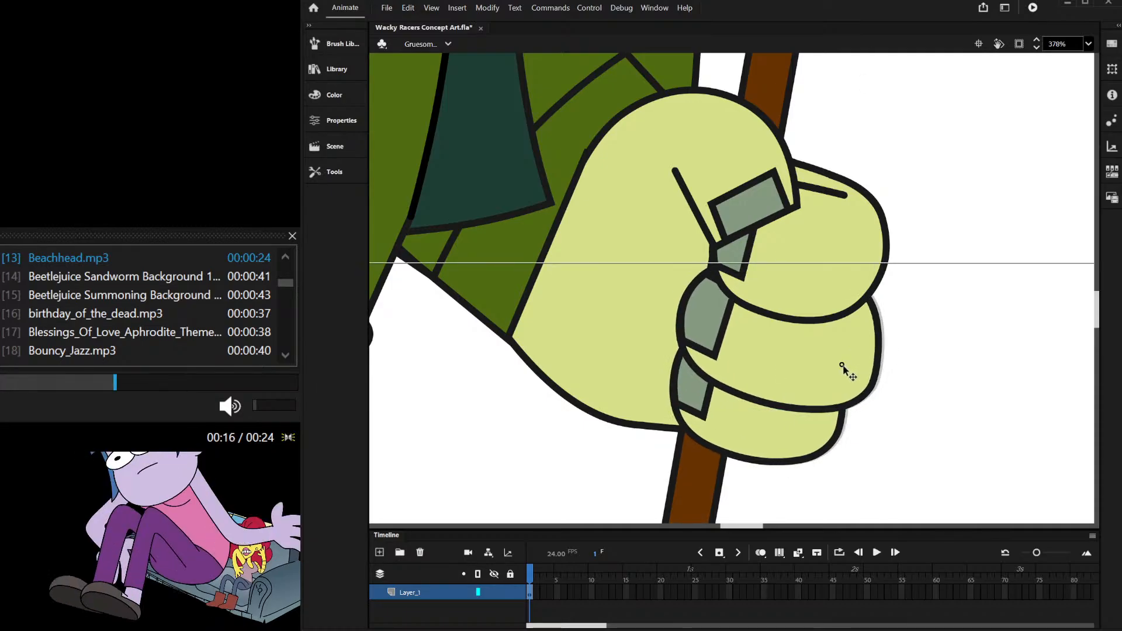
Step: Adjust the middle finger's shape inside its group so its outer curve bulges further beneath the top finger, then leave the group
double_click(854, 321)
click(866, 300)
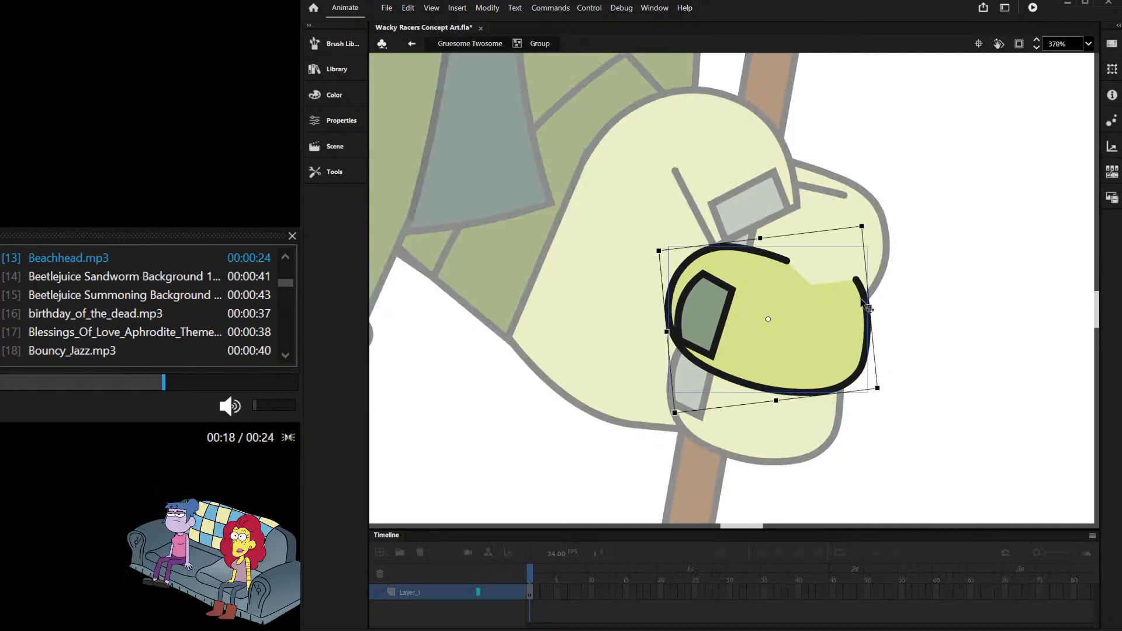
double_click(856, 339)
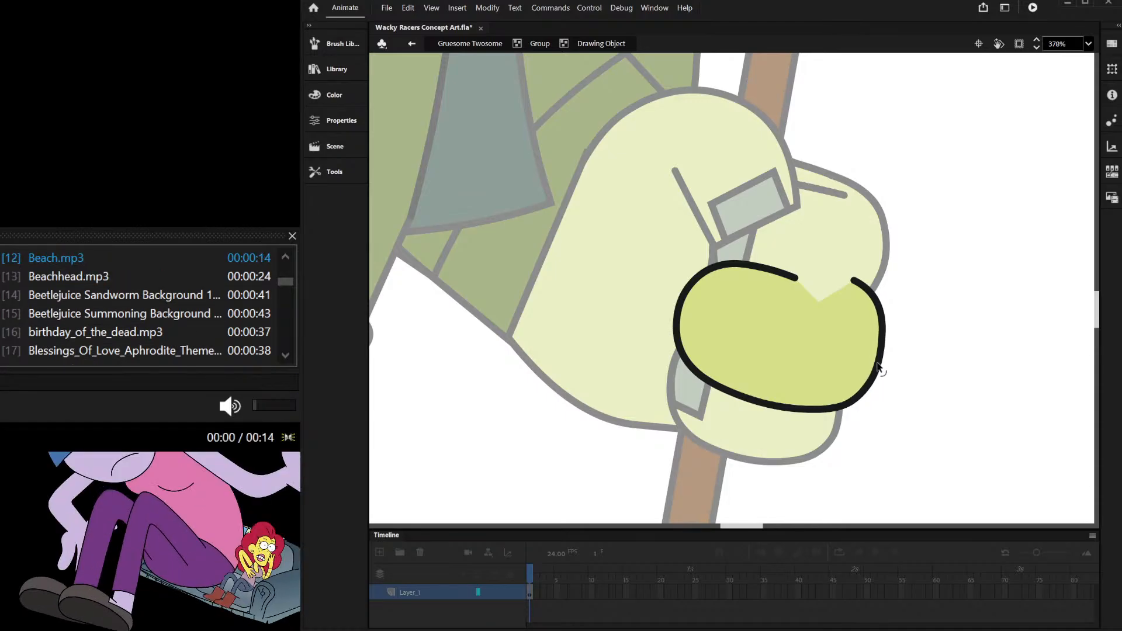
drag(892, 302, 917, 296)
double_click(916, 296)
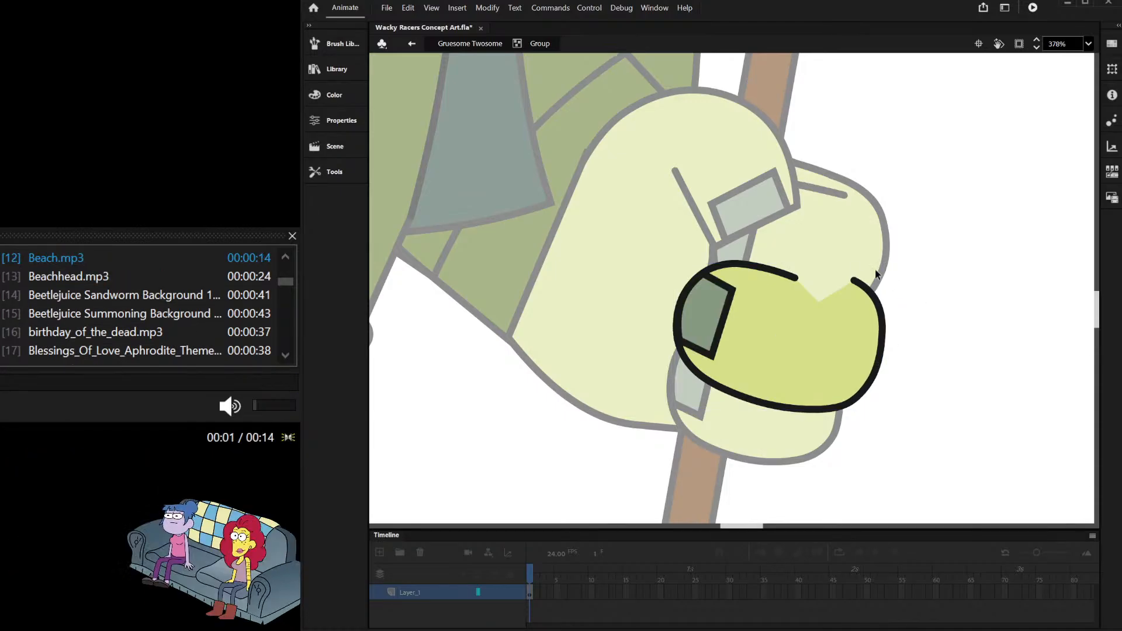
scroll(858, 279, down, 2)
double_click(907, 272)
scroll(864, 206, down, 4)
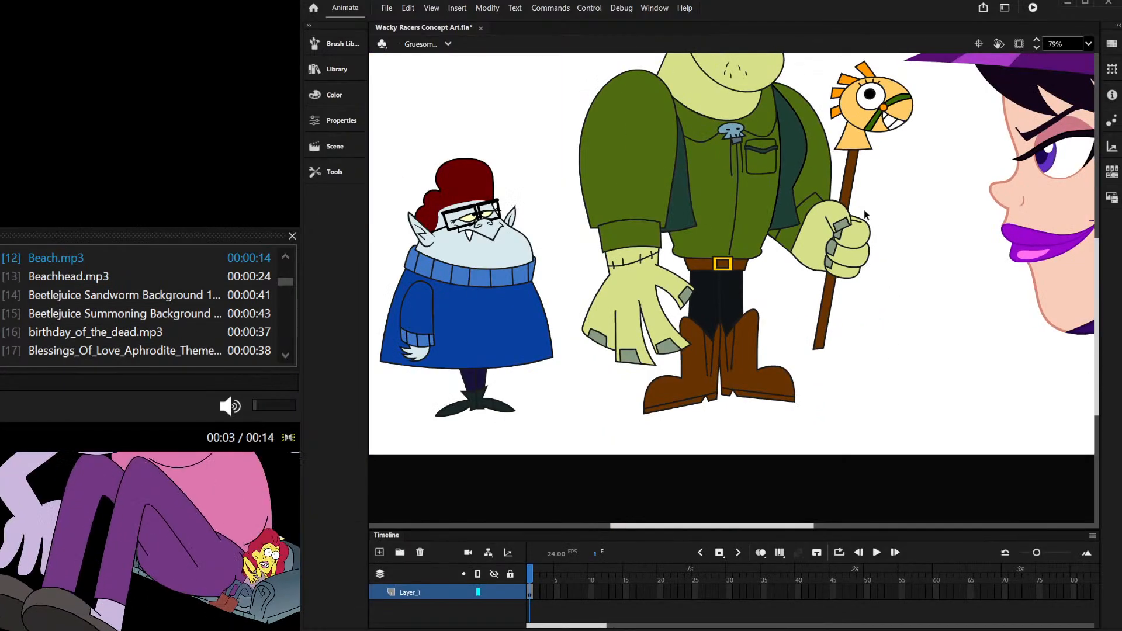
Step: Narrow and skew the fist's bottom finger, rotate it slightly clockwise and reposition it over the stick beneath the middle finger
scroll(799, 263, up, 4)
click(799, 258)
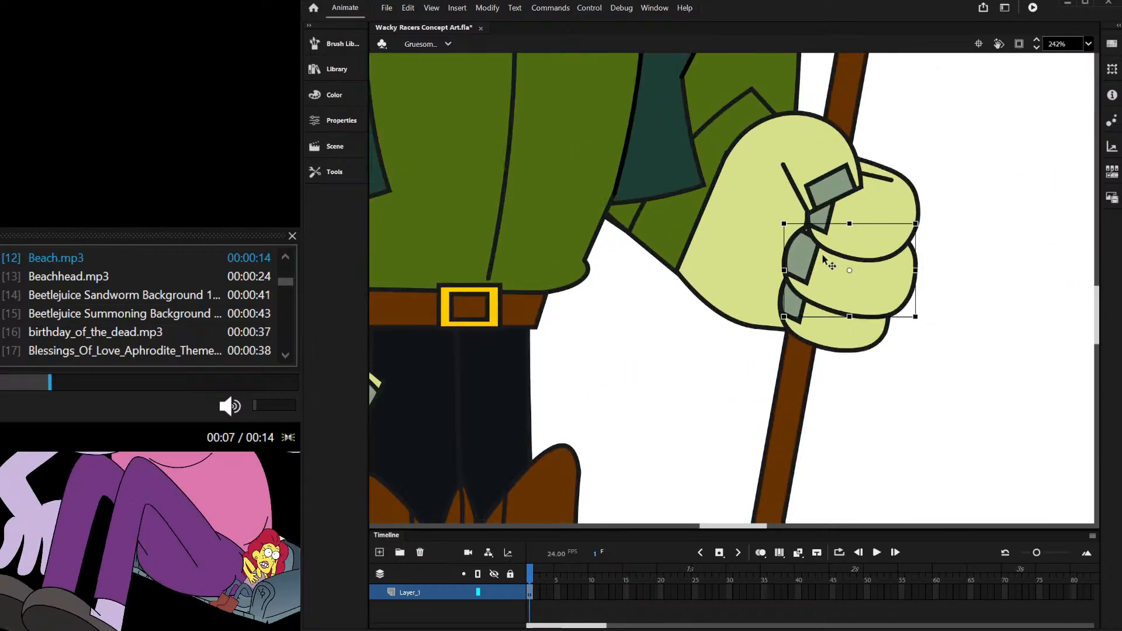
click(796, 317)
scroll(846, 327, up, 2)
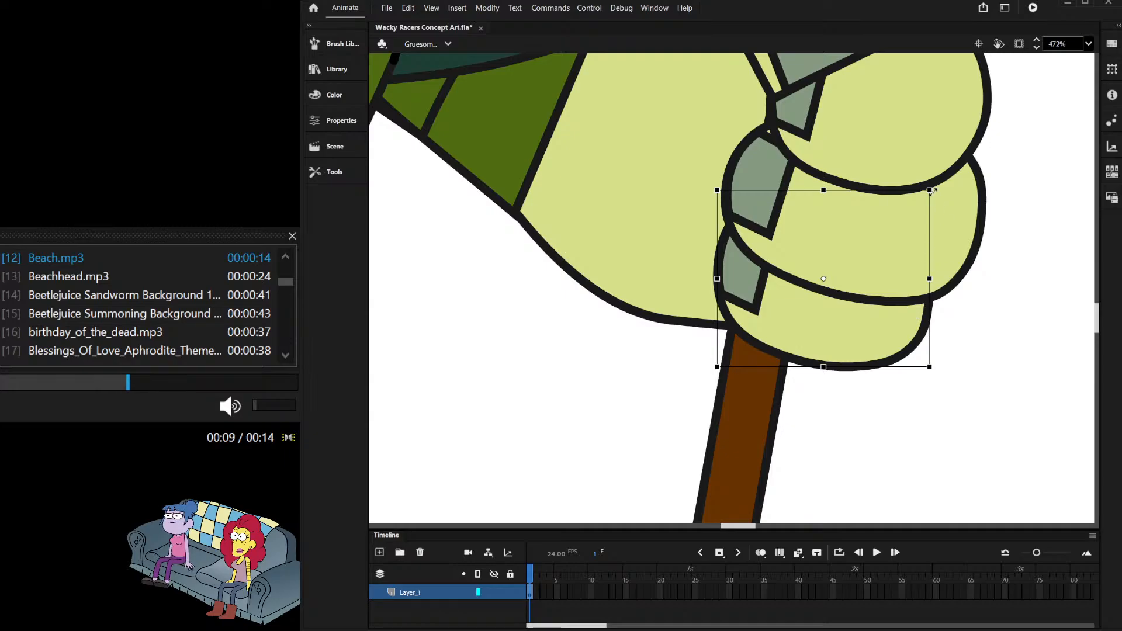
drag(933, 191, 918, 191)
drag(916, 257, 916, 246)
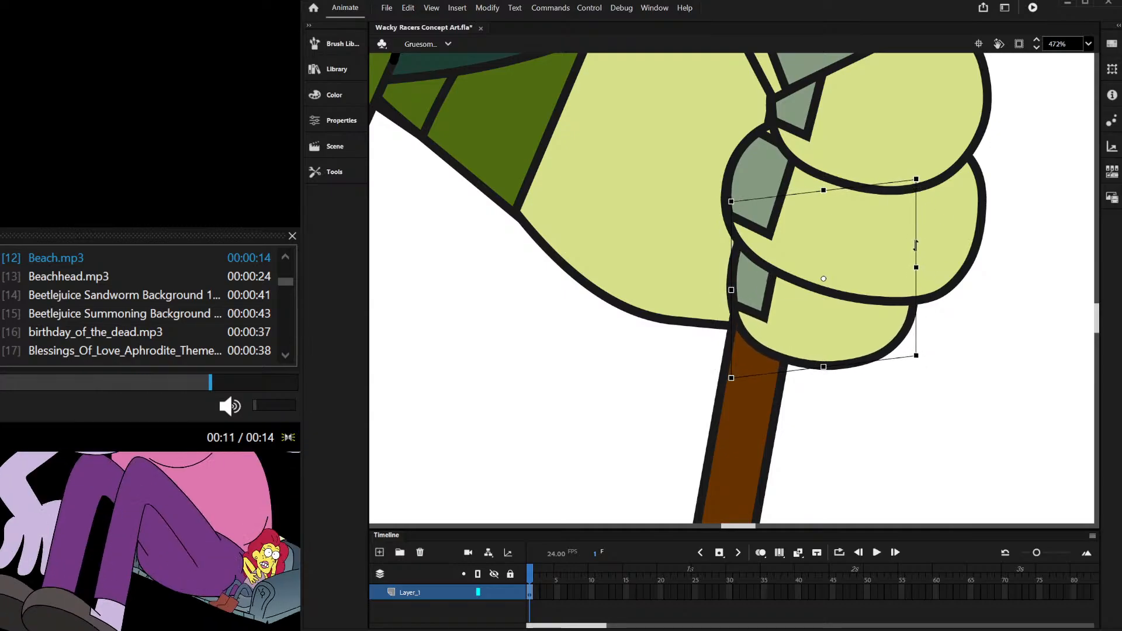
drag(858, 338, 792, 349)
scroll(836, 353, down, 3)
scroll(758, 320, up, 2)
drag(902, 378, 893, 387)
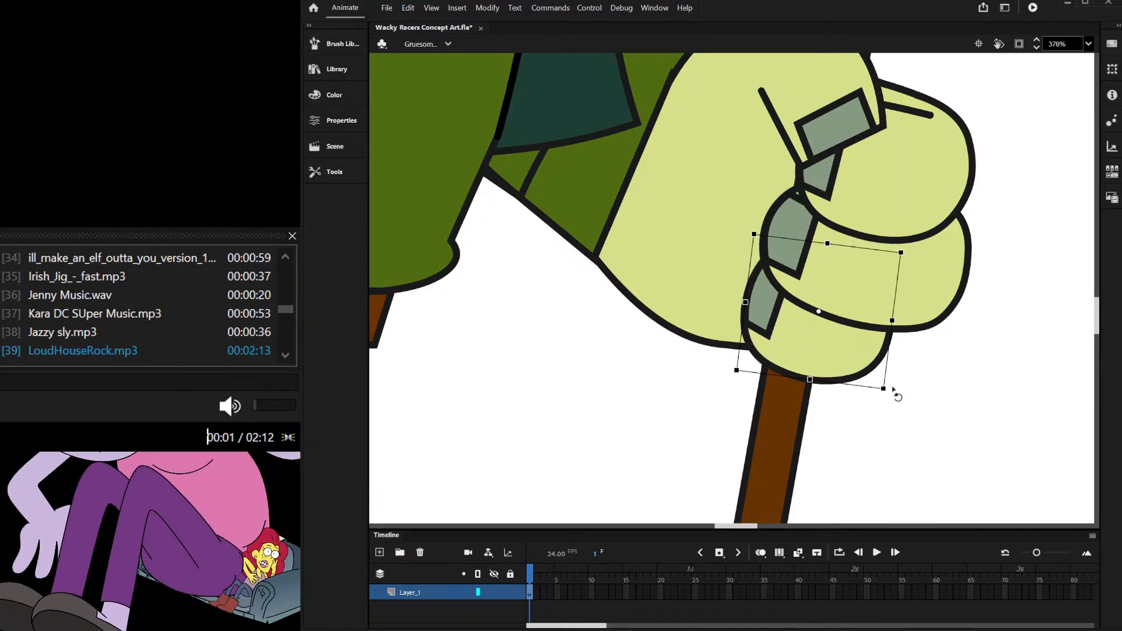
Step: Raise the middle finger closer to the top finger, narrow it slightly and skew its lower edge inward
drag(839, 292, 840, 280)
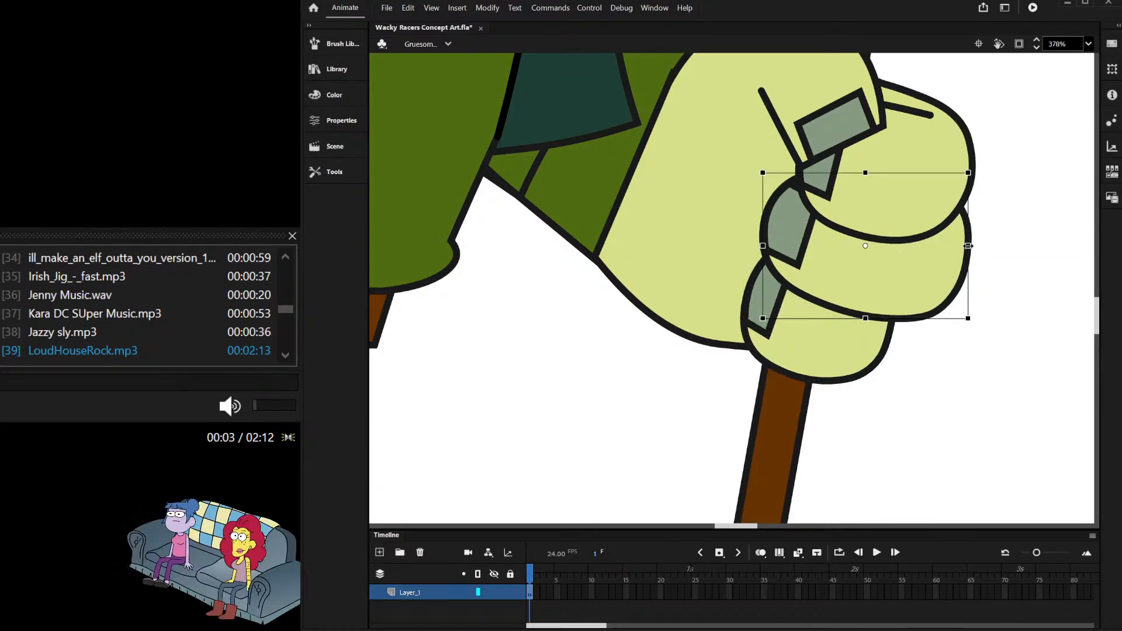
drag(968, 246, 959, 246)
drag(950, 315, 941, 319)
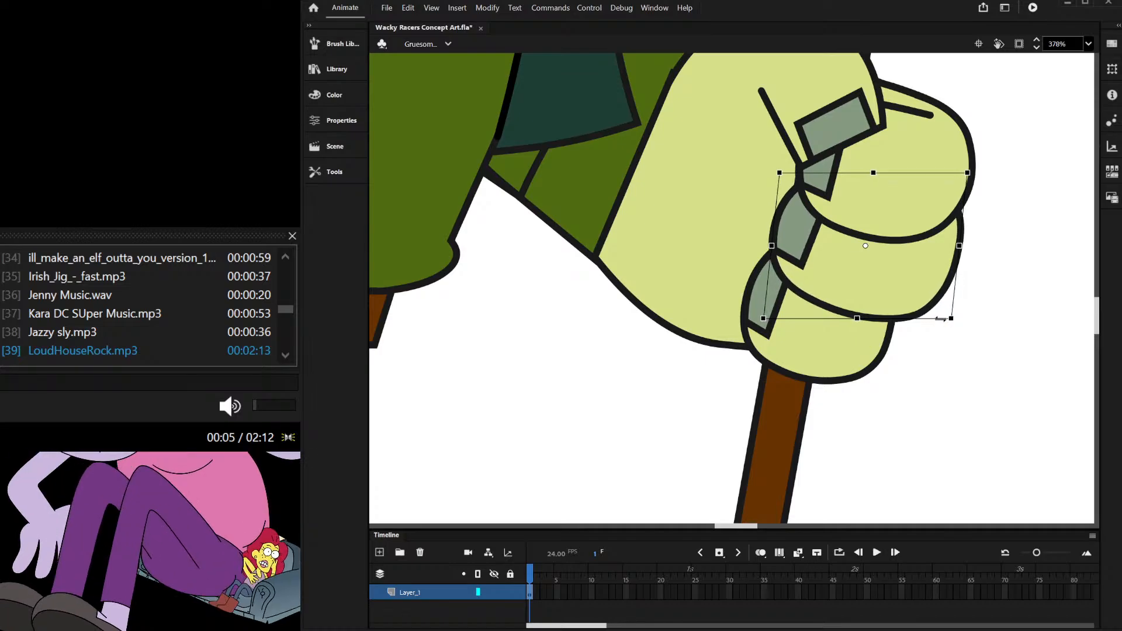
Step: Select the whole hobby horse, rotate it slightly clockwise and reposition its stick in the fist
scroll(898, 304, down, 5)
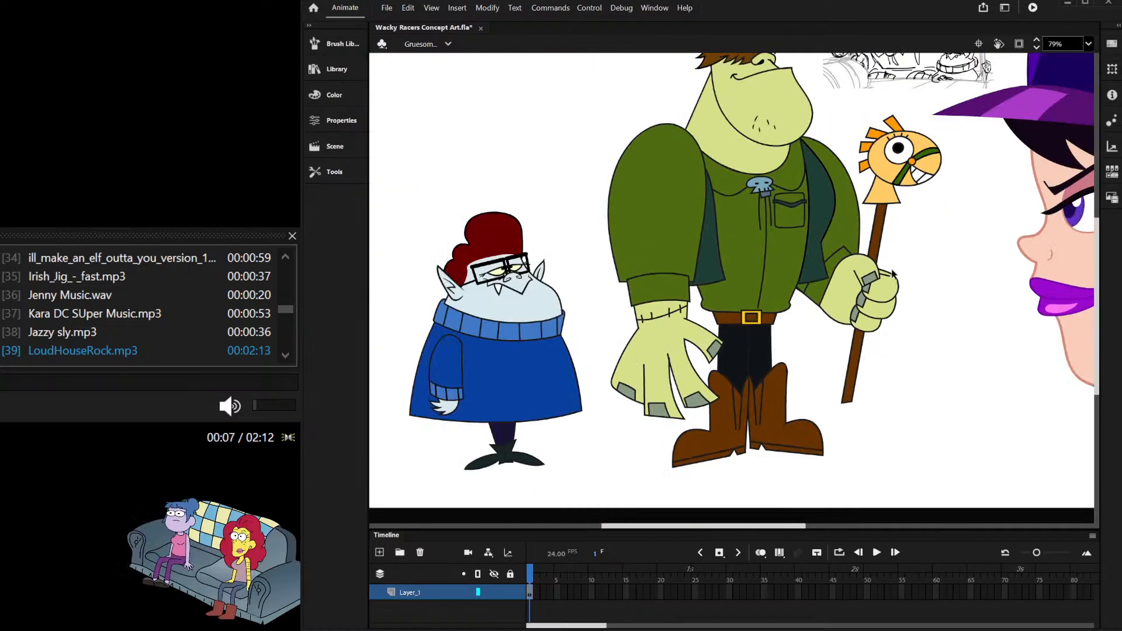
scroll(893, 273, down, 2)
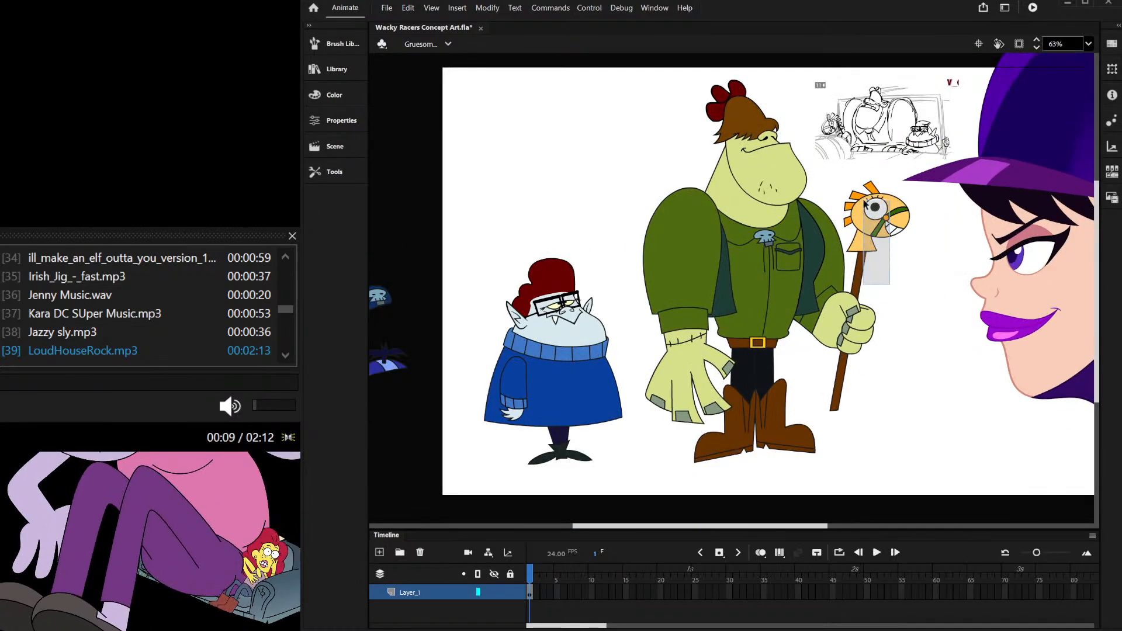
drag(865, 201, 854, 183)
key(Delete)
key(ctrl+z)
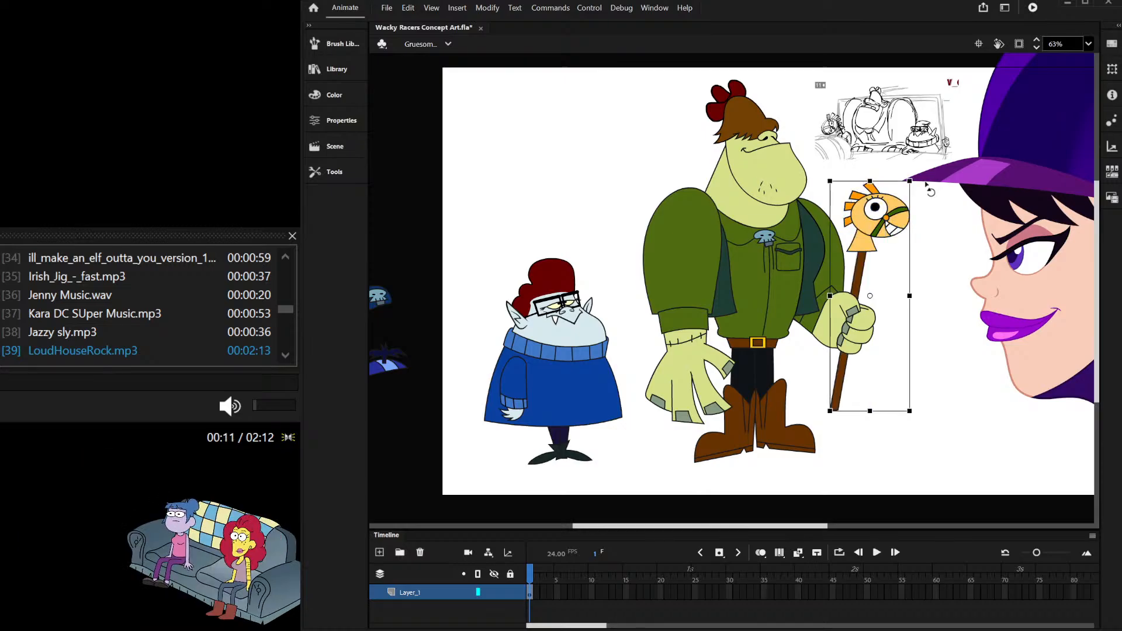
mouse_move(928, 190)
mouse_down()
mouse_move(929, 200)
mouse_move(937, 196)
mouse_up()
drag(872, 241, 867, 248)
Step: Move the rough reference sketch off the page, past the short character's side
click(846, 237)
scroll(824, 251, down, 2)
mouse_move(859, 169)
mouse_down()
mouse_move(851, 146)
mouse_move(614, 120)
mouse_move(533, 168)
mouse_up()
scroll(649, 181, down, 2)
scroll(865, 212, up, 2)
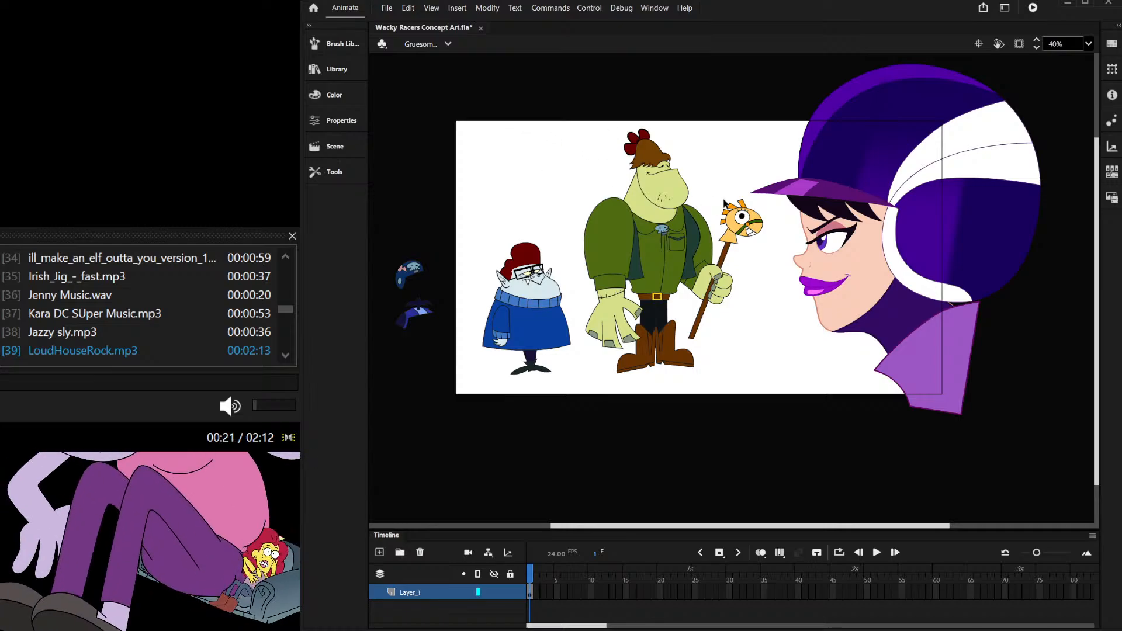
scroll(651, 166, down, 1)
scroll(651, 167, up, 1)
Step: Copy both Gruesome Twosome characters together with the hobby horse, keeping the originals in this scene
drag(498, 111, 785, 390)
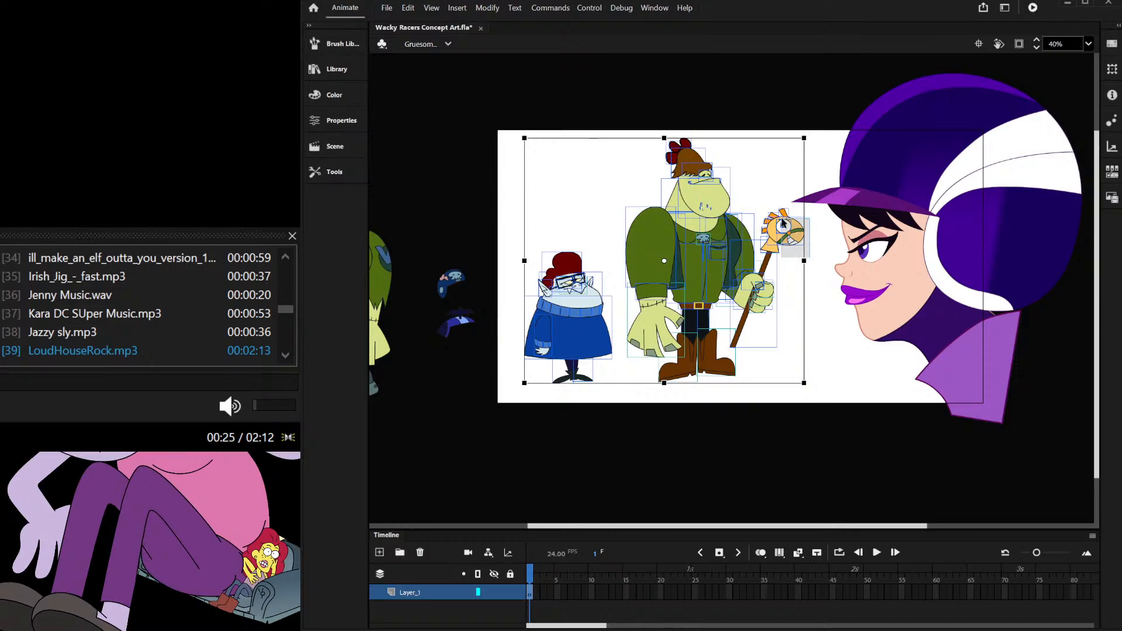
key(ctrl+x)
key(ctrl+z)
click(462, 90)
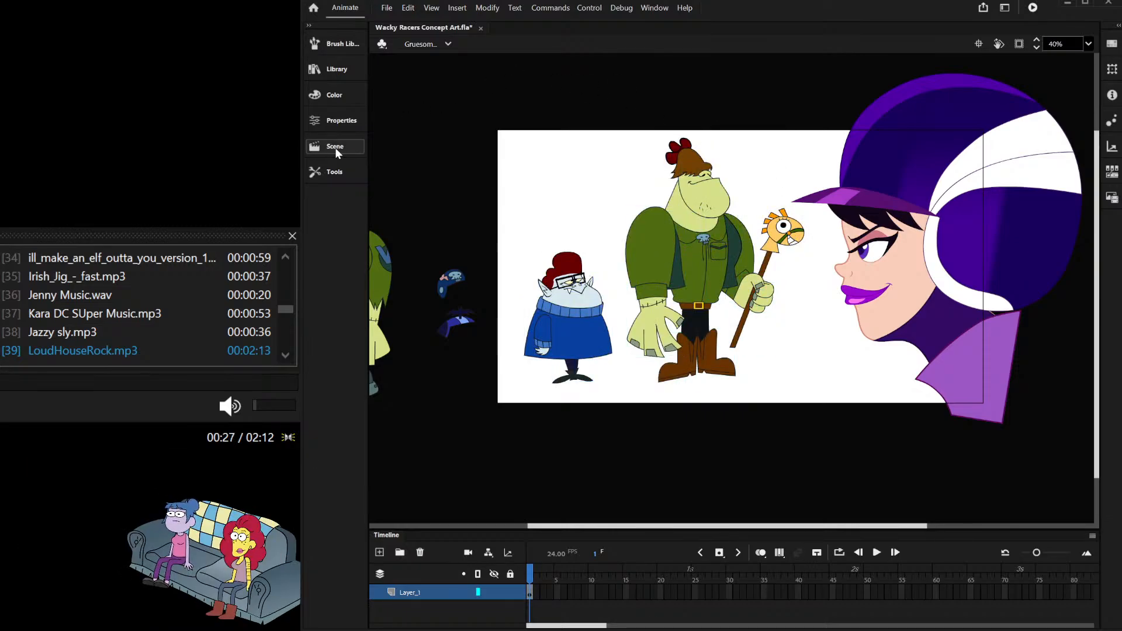
Step: Open the group scene with the casually dressed characters, paste the copied pair and place them beside the man in the varsity jacket
click(410, 280)
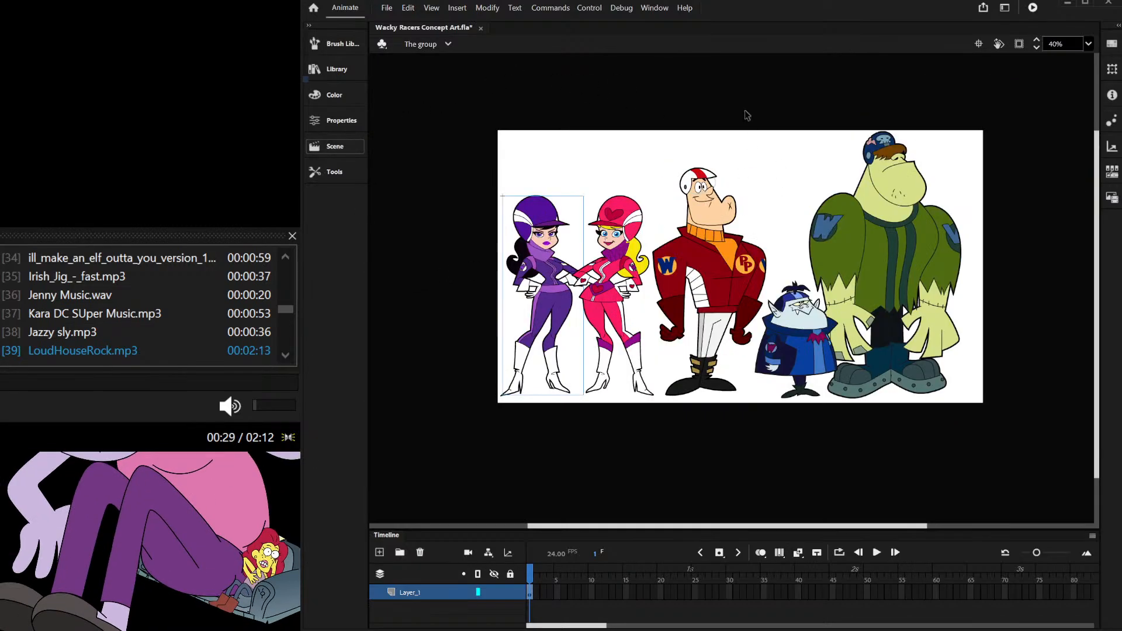
click(662, 118)
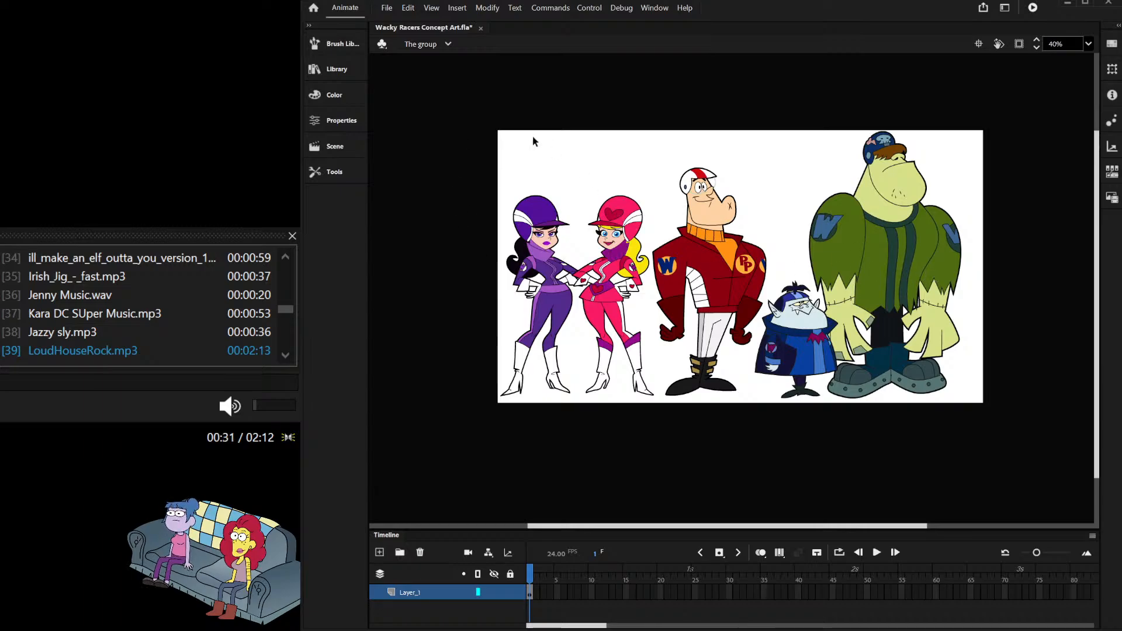
click(336, 150)
click(399, 290)
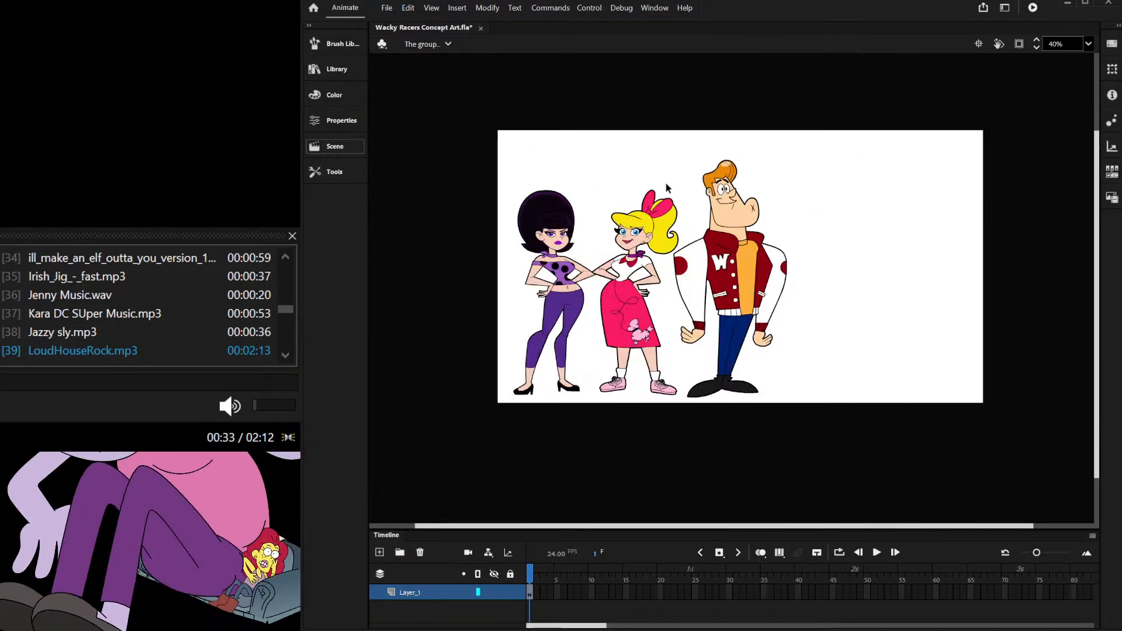
click(687, 121)
key(ctrl+v)
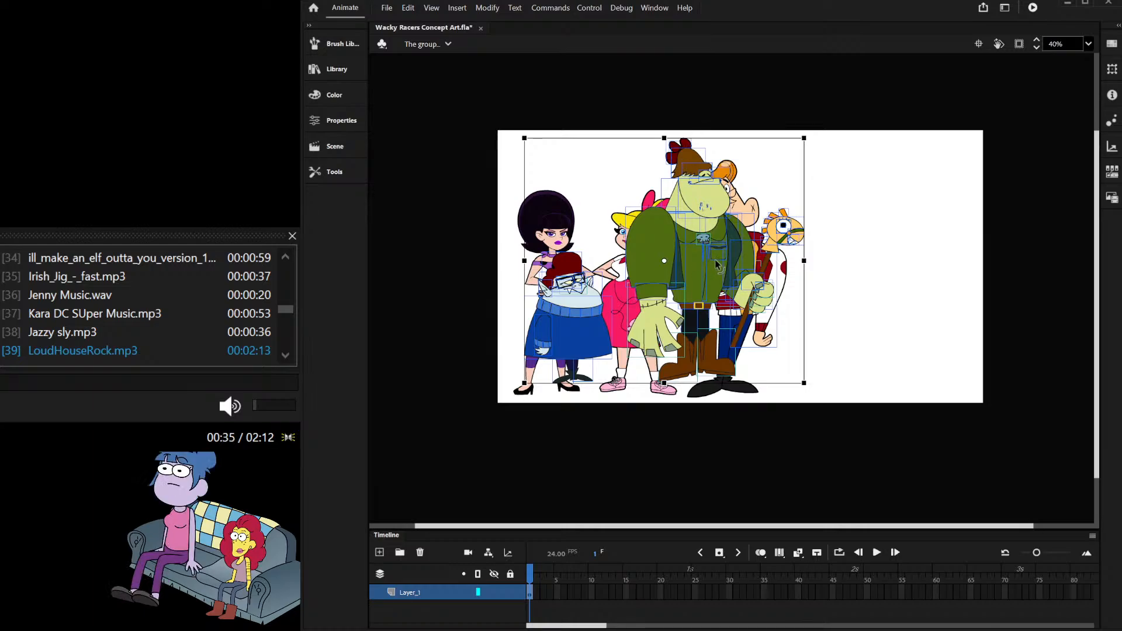
drag(717, 265, 973, 279)
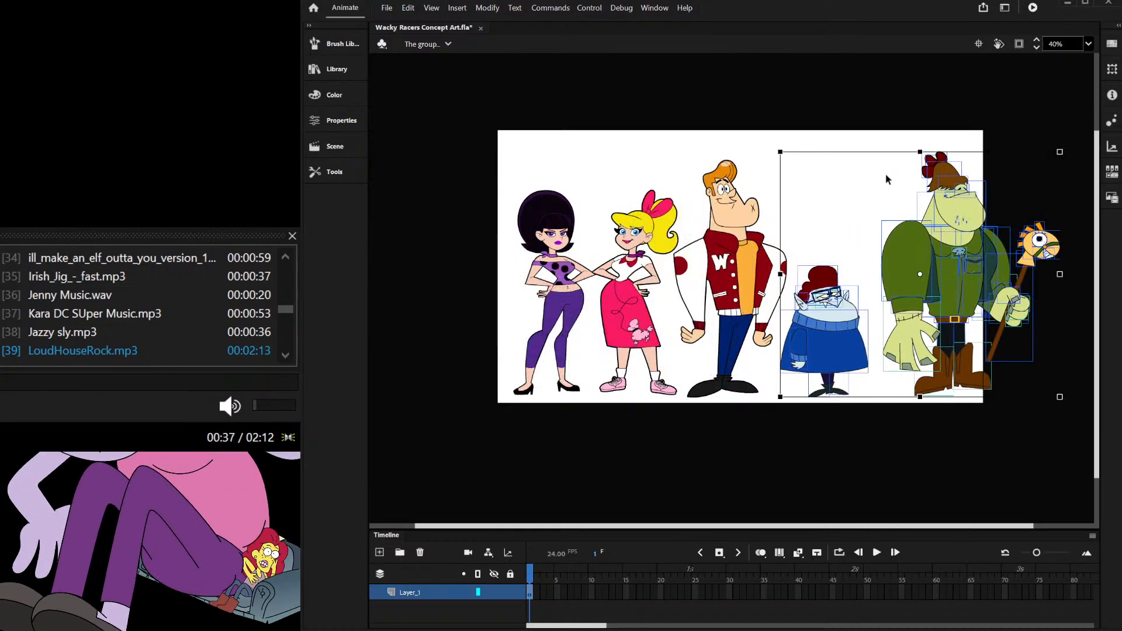
Step: Select only the short character in the blue sweater, convert it to a symbol named Bella 50s and open it for editing
click(885, 173)
scroll(813, 311, up, 2)
drag(803, 266, 882, 425)
click(865, 387)
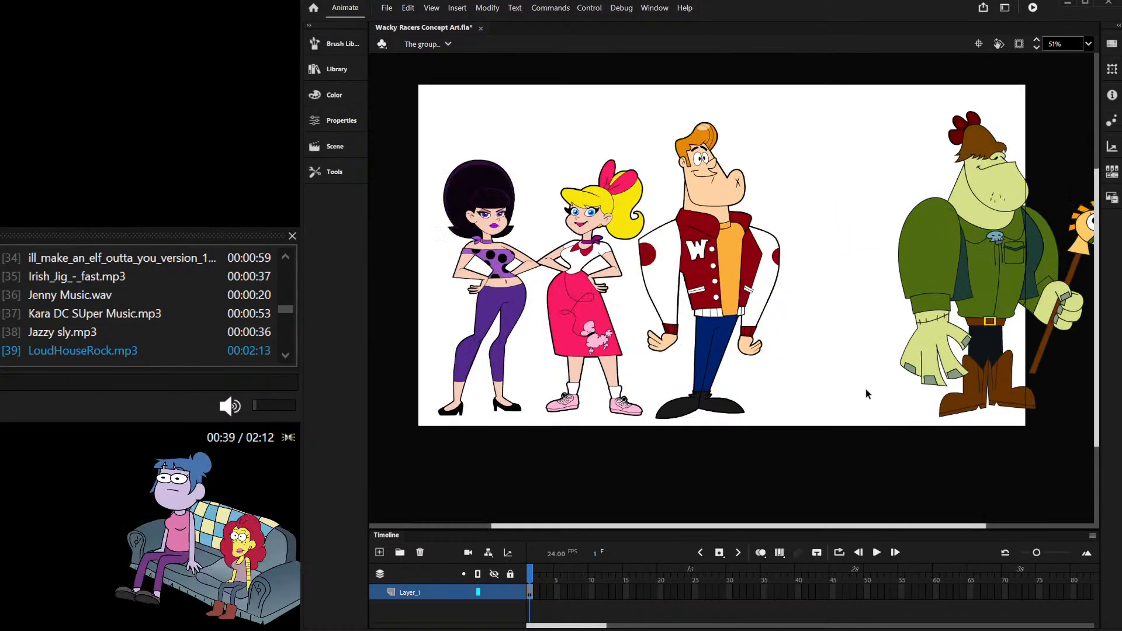
click(843, 351)
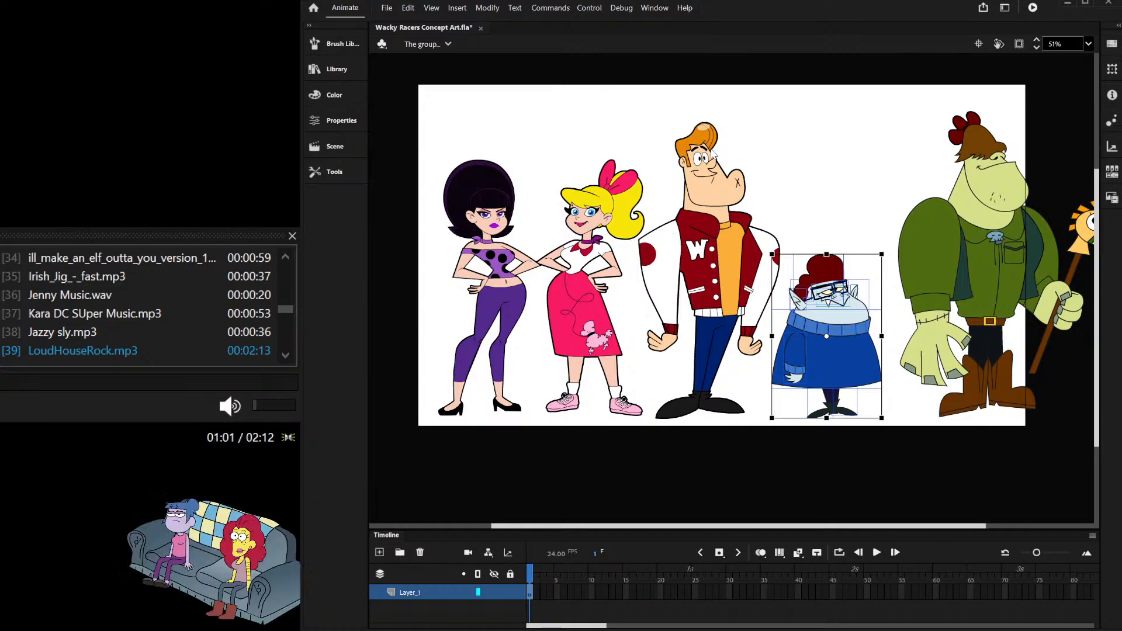
double_click(856, 336)
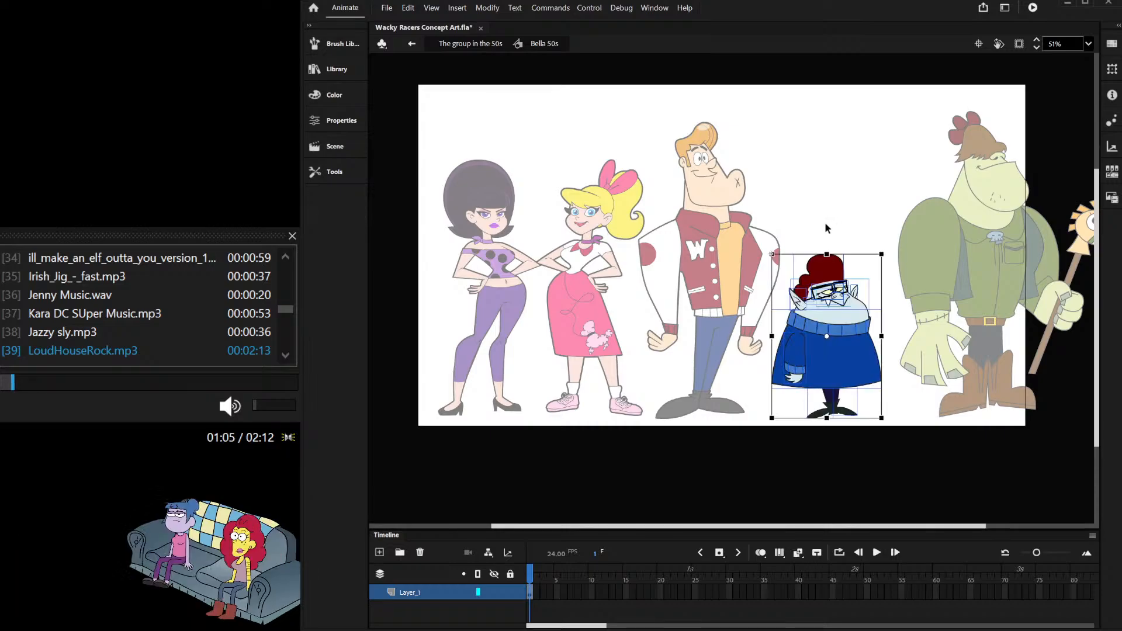
Step: Duplicate the short character's artwork, turn the copy into a slightly larger black silhouette and place it behind the original as a thick outline
drag(852, 322, 712, 322)
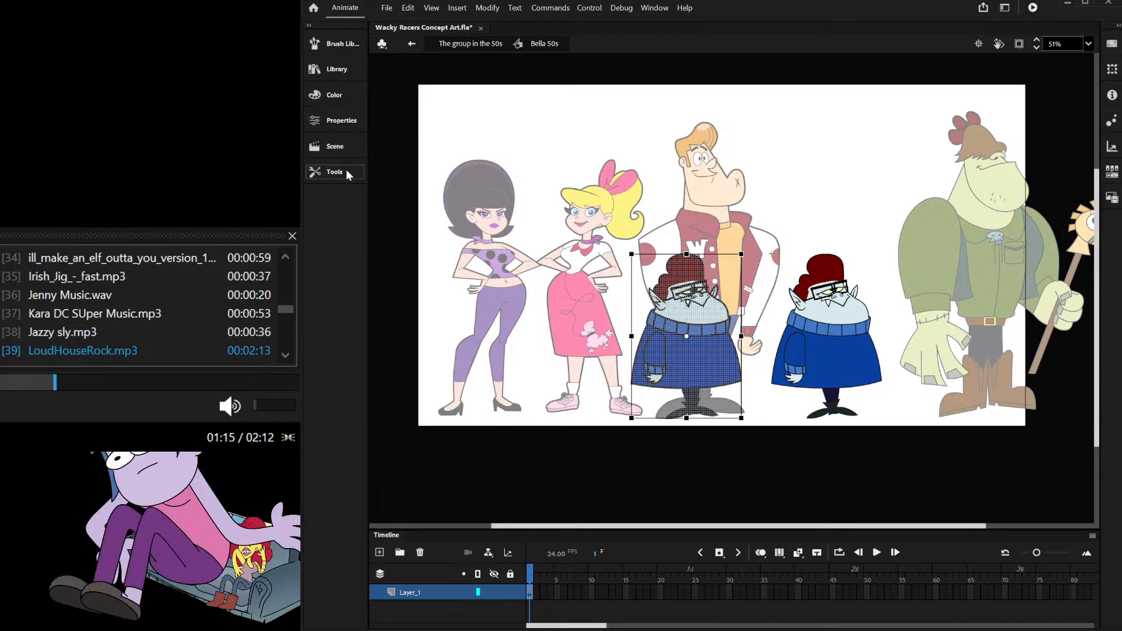
click(399, 326)
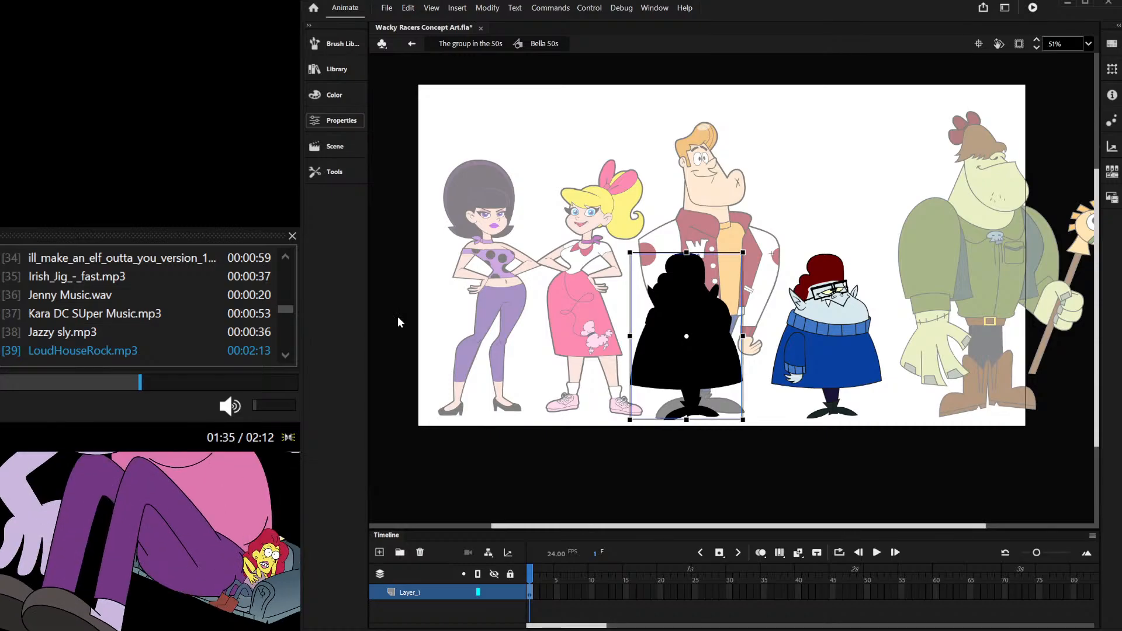
drag(672, 336, 813, 336)
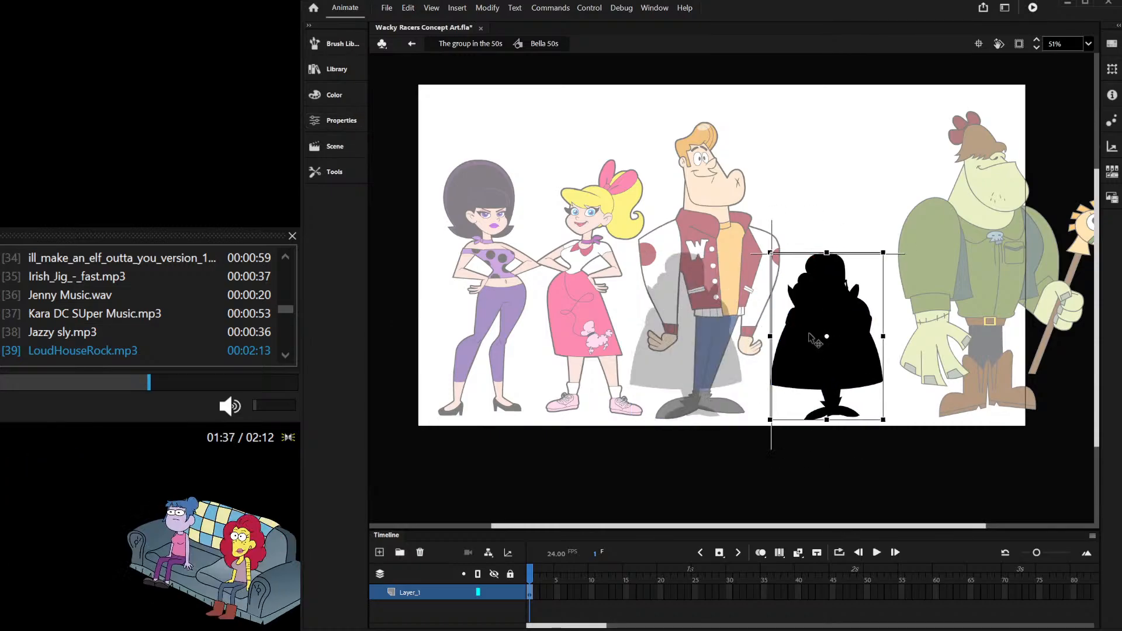
key(ctrl+b)
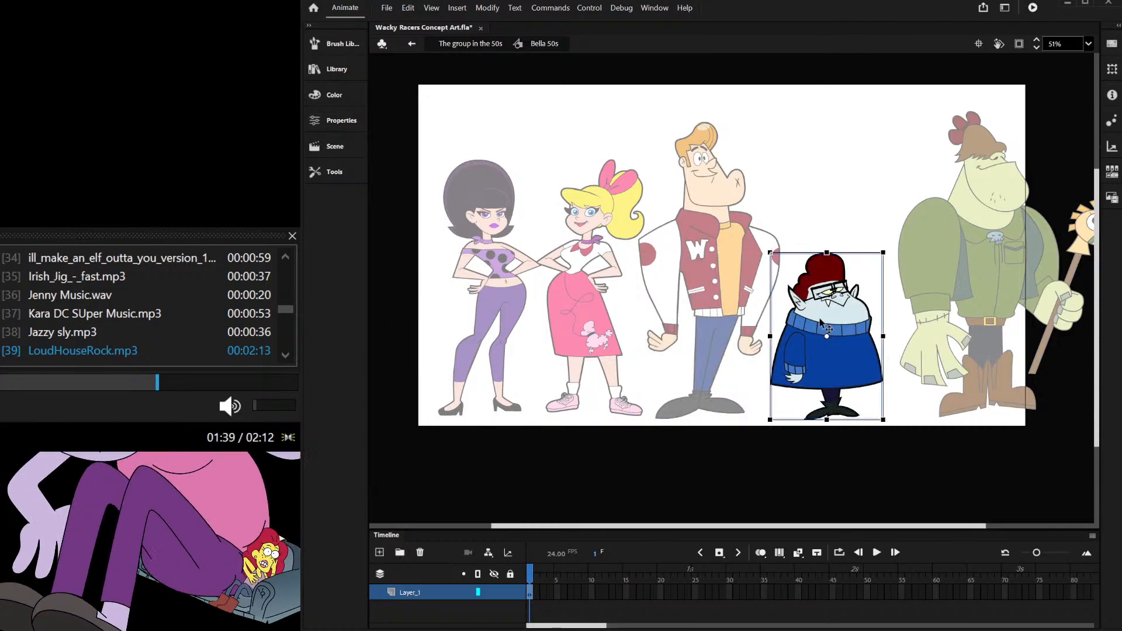
scroll(806, 302, up, 5)
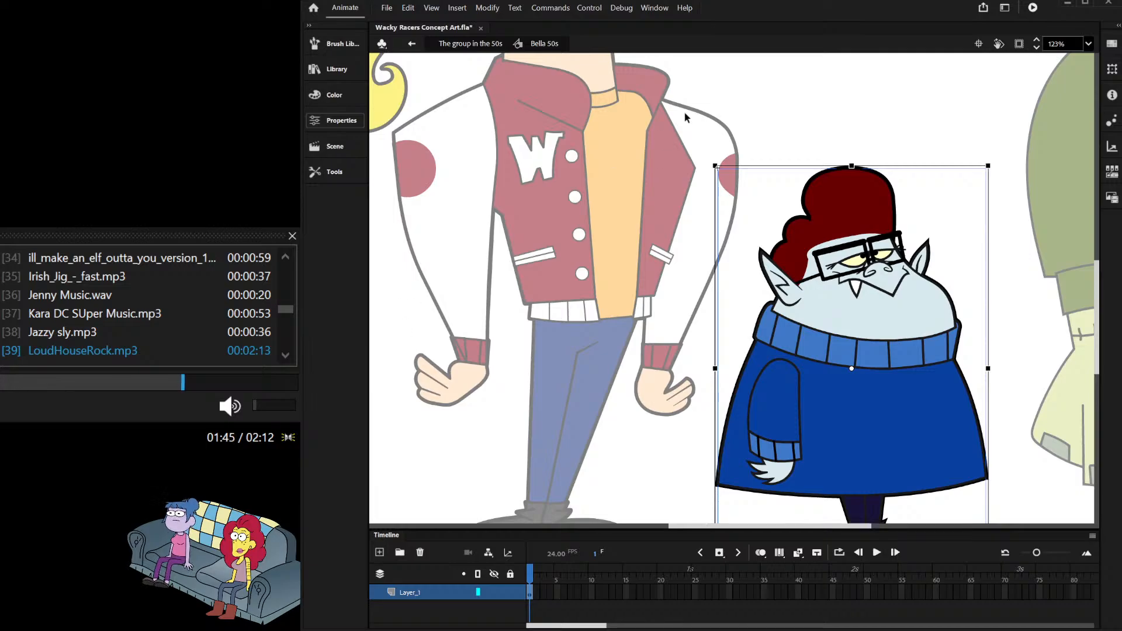
Step: Return to the group scene and move the short character closer to the man in the varsity jacket
double_click(791, 136)
scroll(791, 135, down, 3)
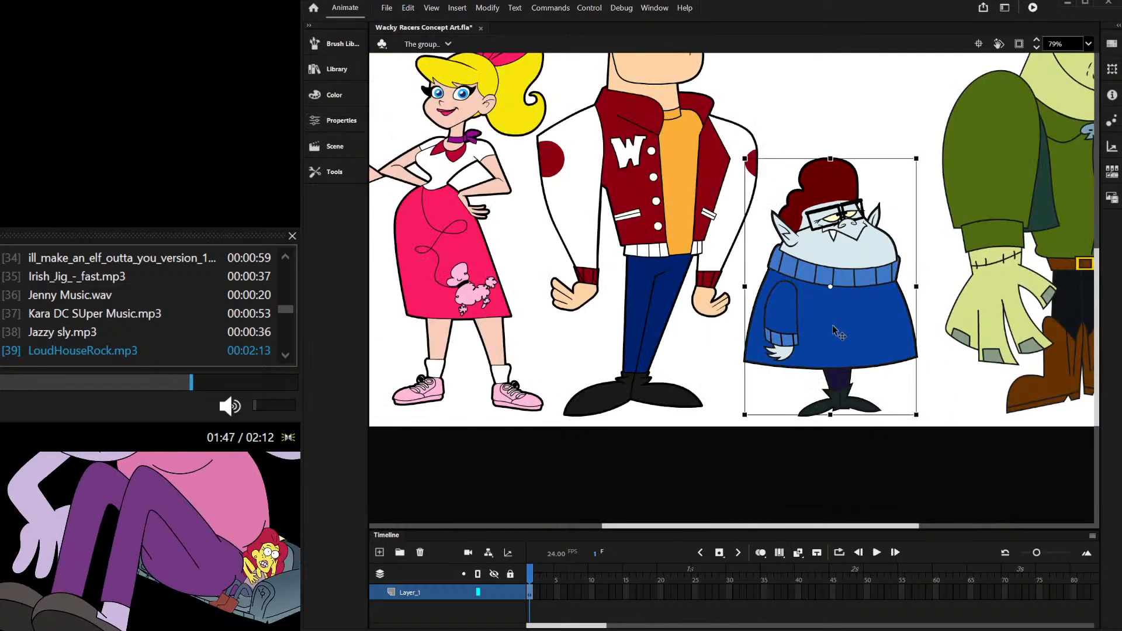
drag(836, 332, 805, 331)
scroll(761, 261, down, 3)
click(766, 143)
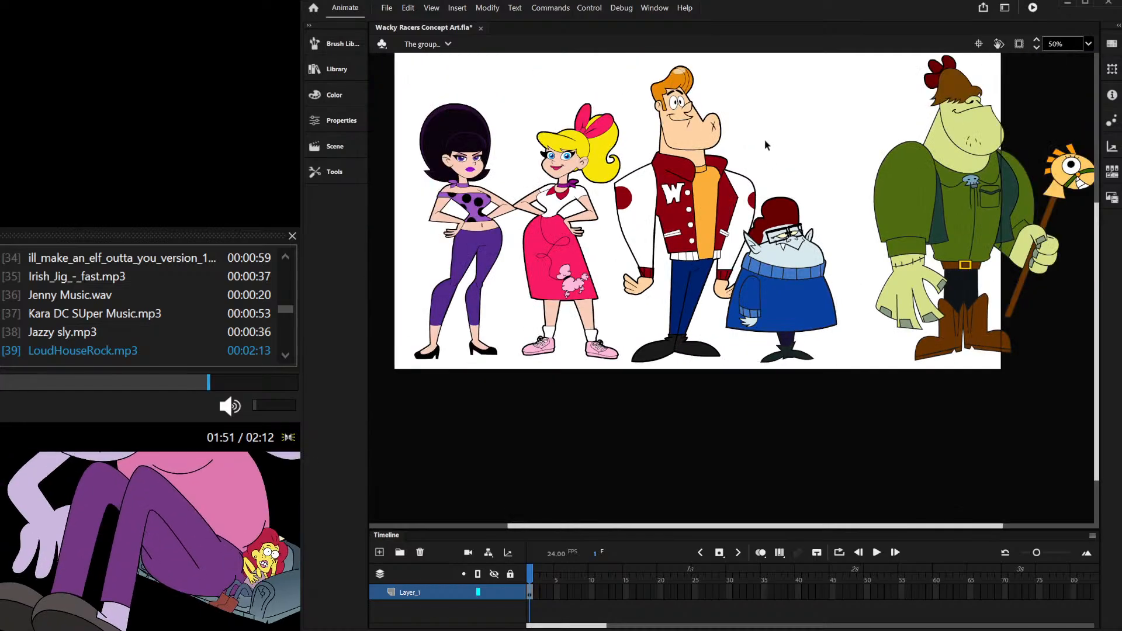
scroll(646, 227, down, 1)
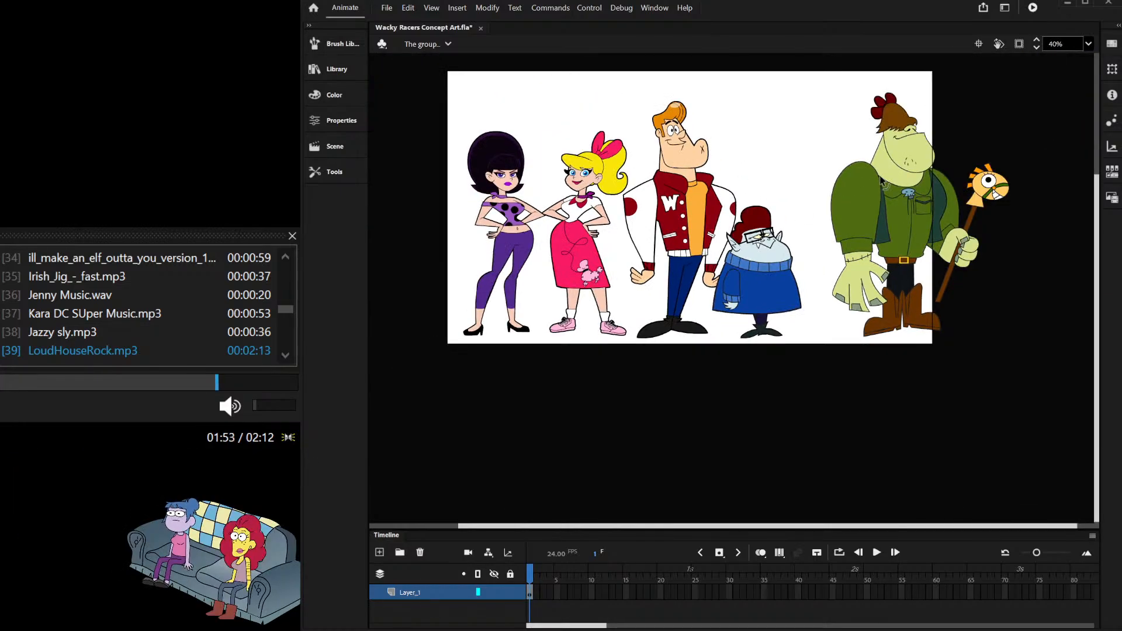
Step: Move the big green character with the hobby horse beside the short one, convert it to a symbol named Tiny 50s and open it
drag(812, 74, 1062, 376)
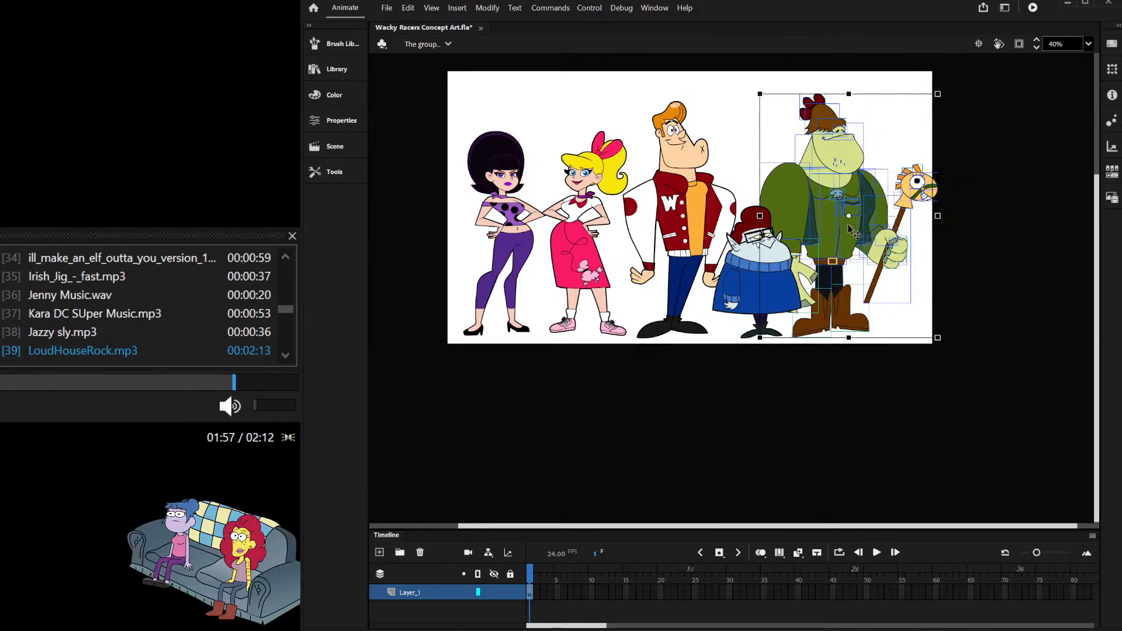
drag(855, 217, 820, 205)
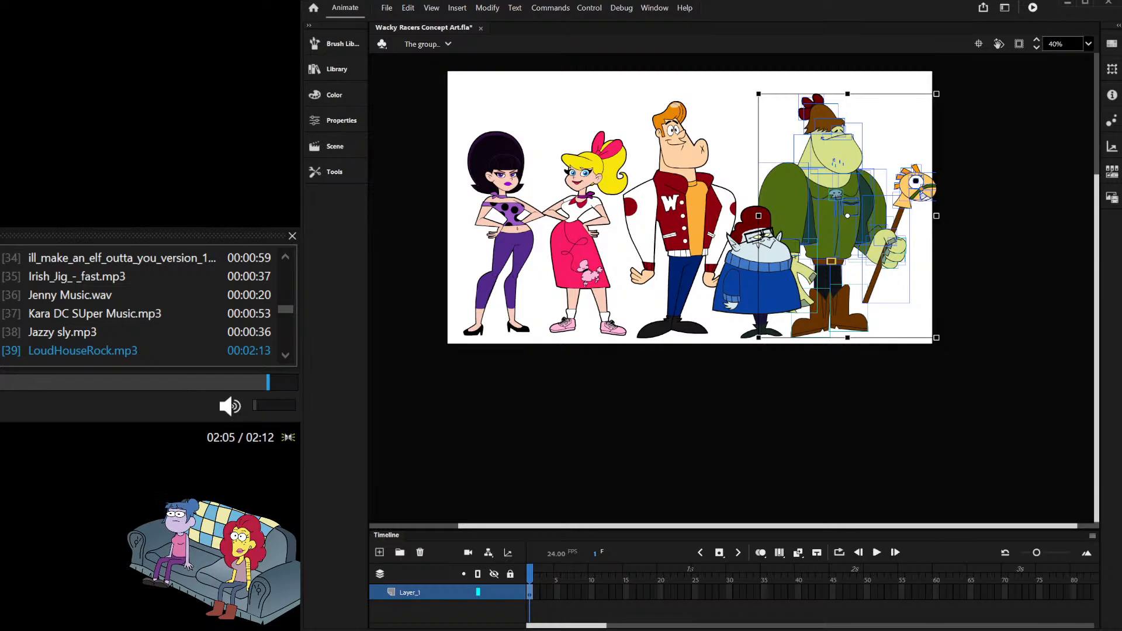
key(ctrl+g)
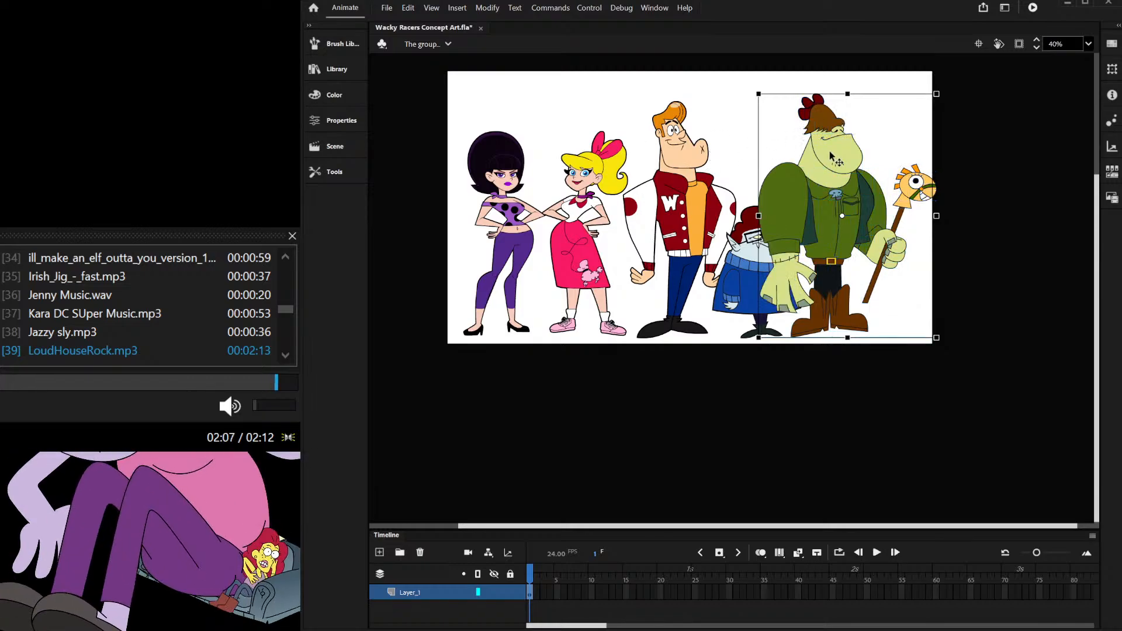
double_click(836, 159)
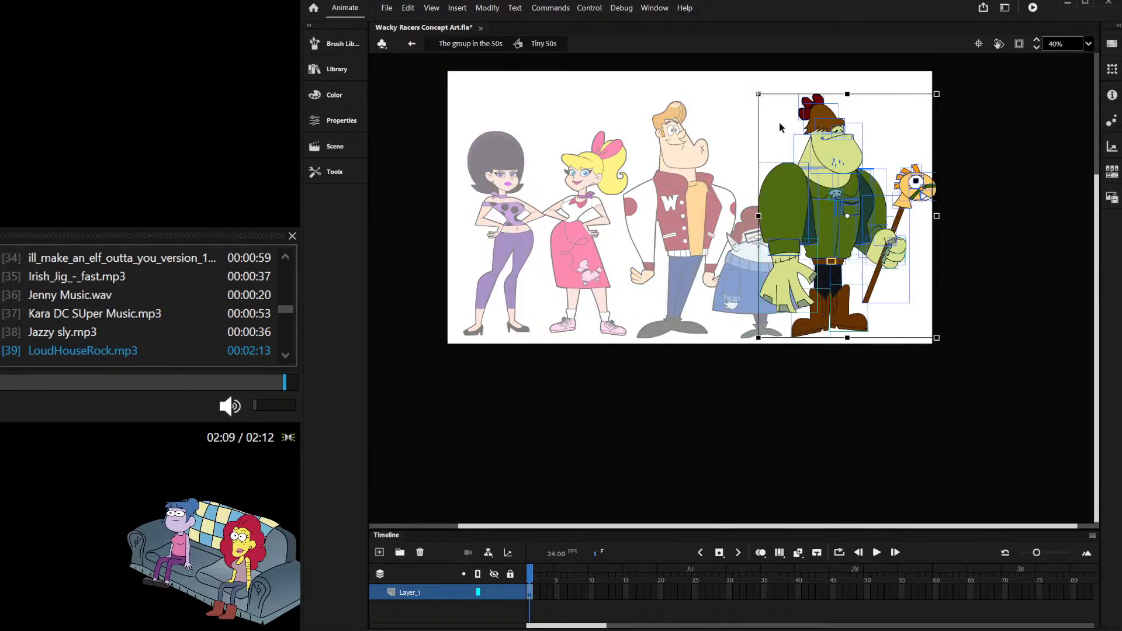
Step: Duplicate the big character and hobby horse beside the original, break the copy apart into raw shapes and turn it into a black silhouette
drag(836, 159, 660, 154)
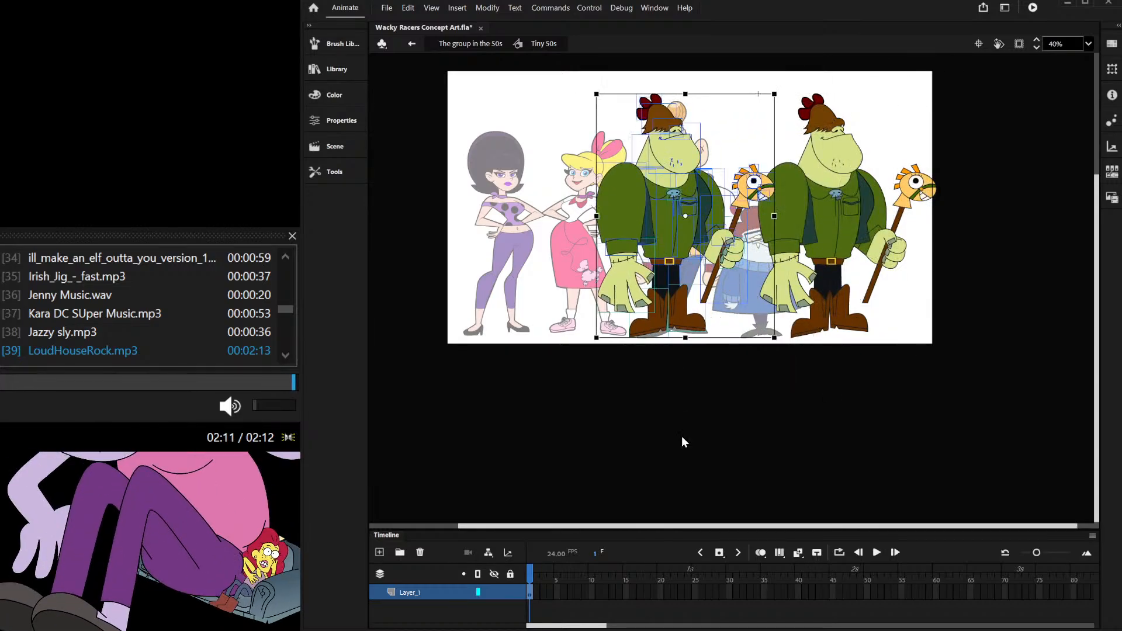
key(ctrl+b)
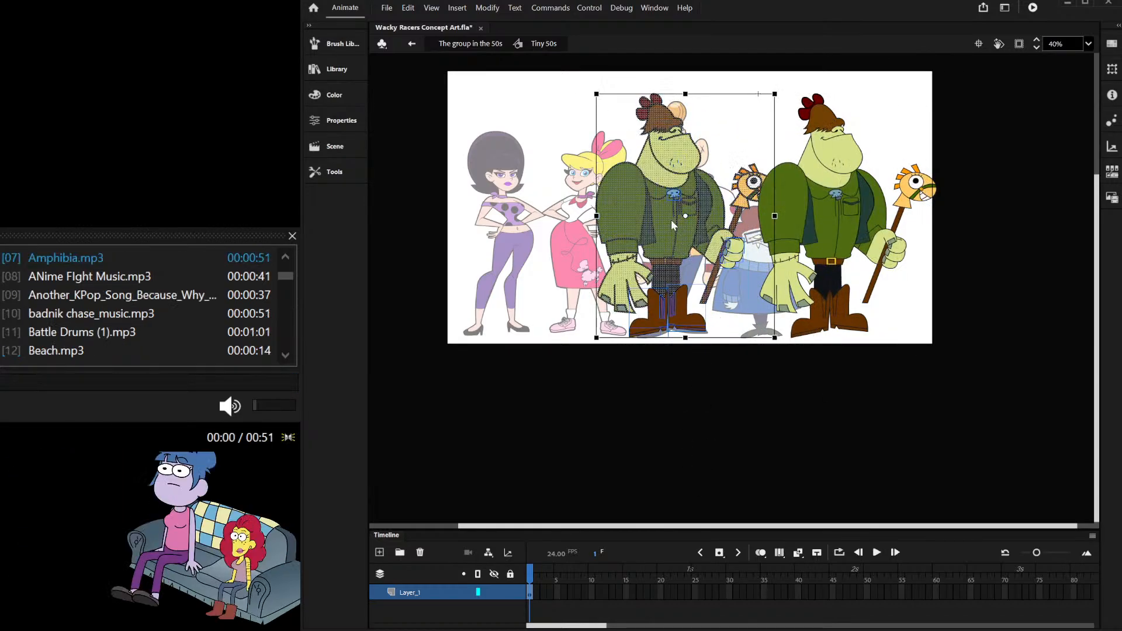
key(ctrl+b)
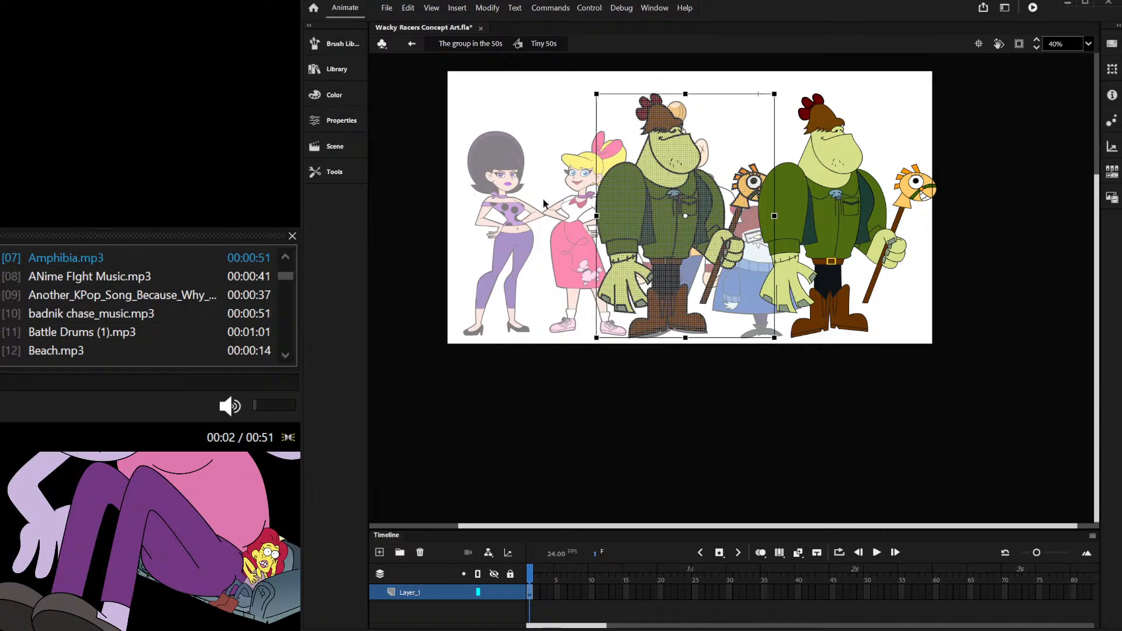
key(ctrl+g)
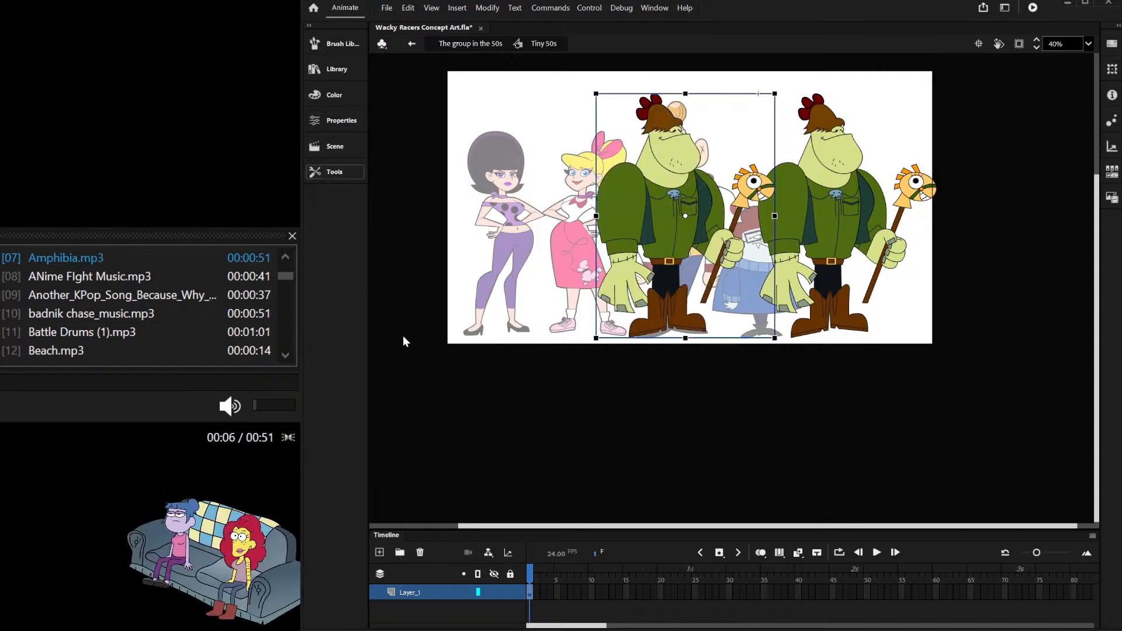
click(657, 193)
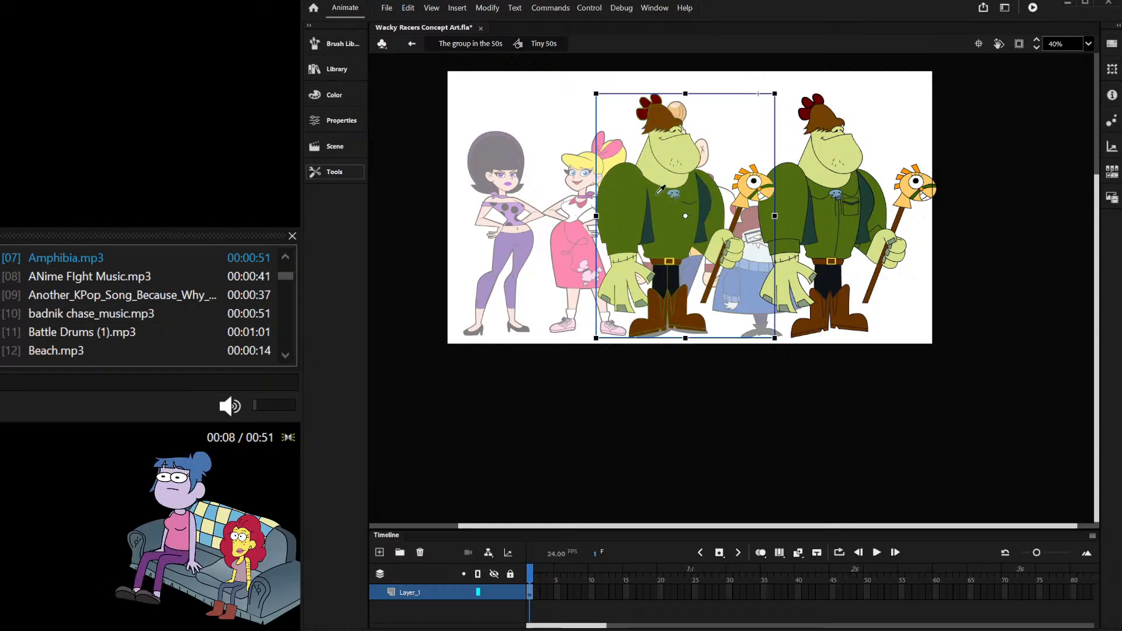
click(464, 323)
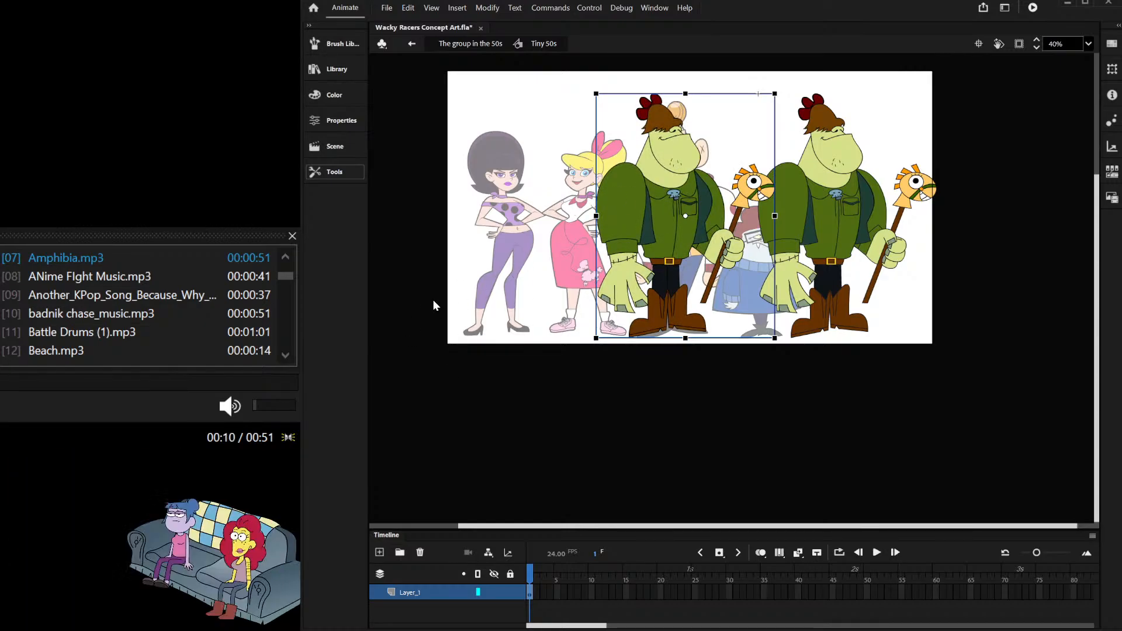
click(442, 378)
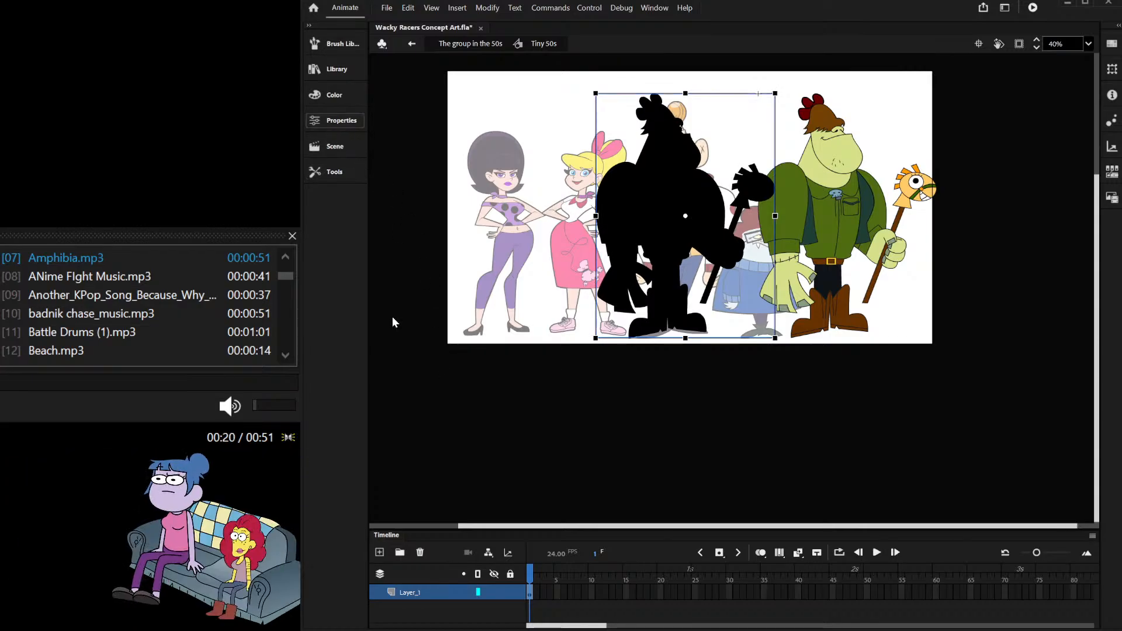
Step: Align the black silhouette with the big character, send it behind the original as a thick outline and return to the group scene
click(576, 133)
click(655, 202)
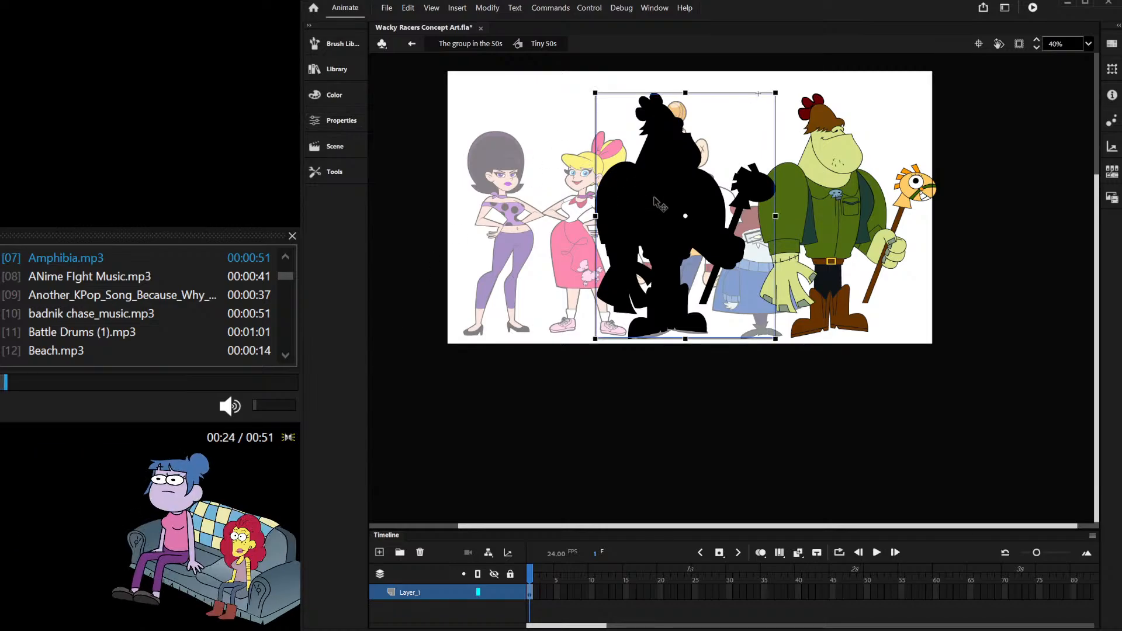
drag(655, 202, 819, 197)
scroll(843, 316, up, 5)
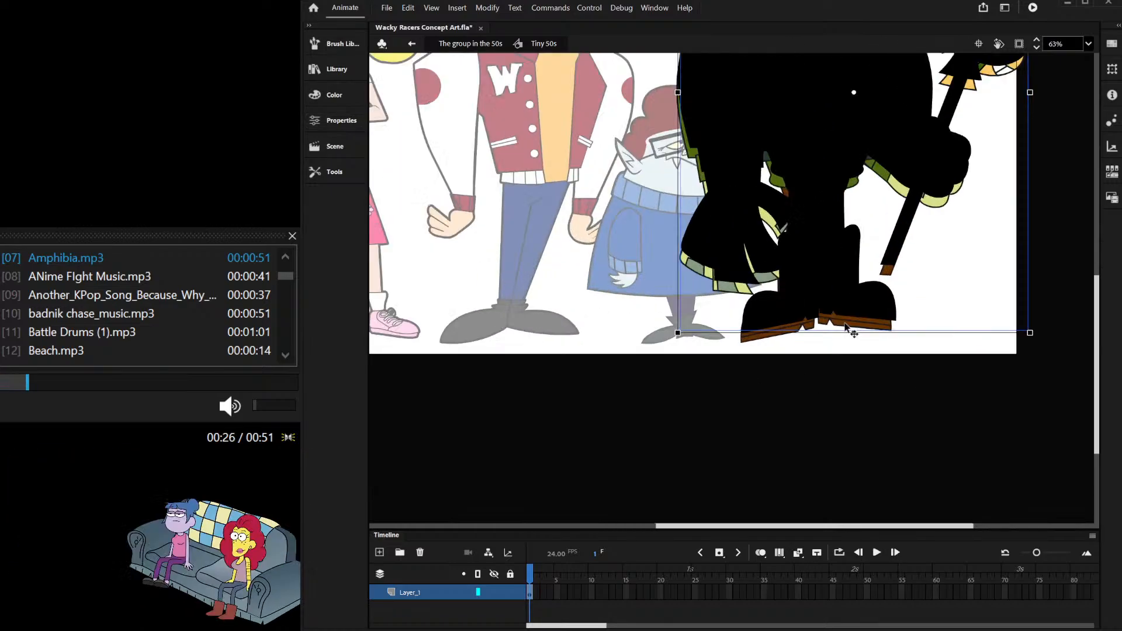
scroll(841, 313, down, 5)
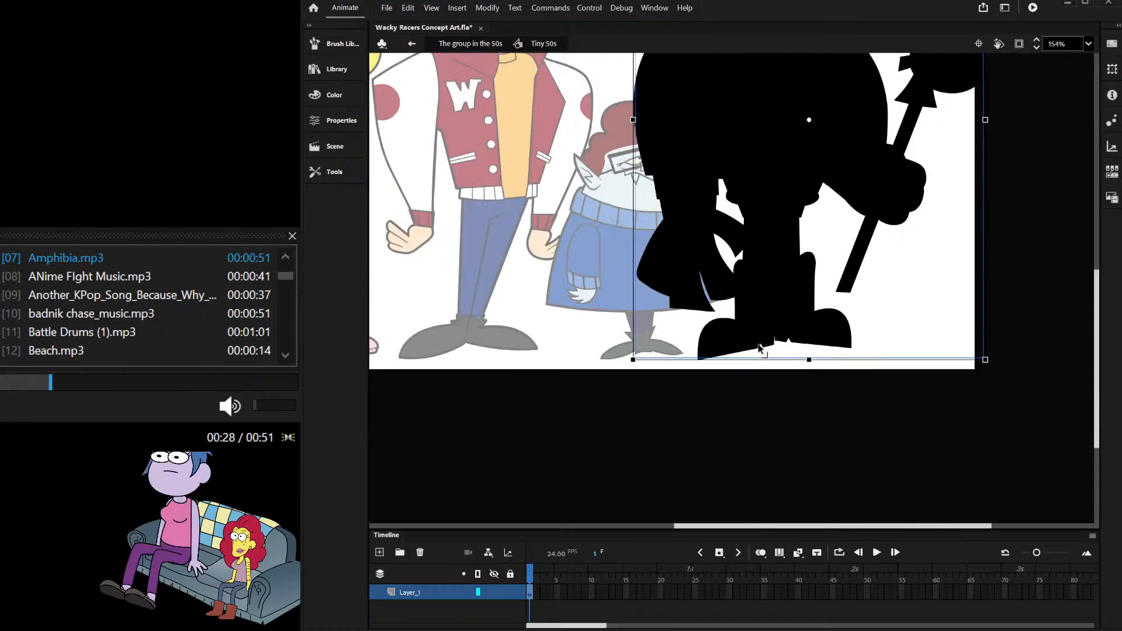
scroll(821, 189, up, 2)
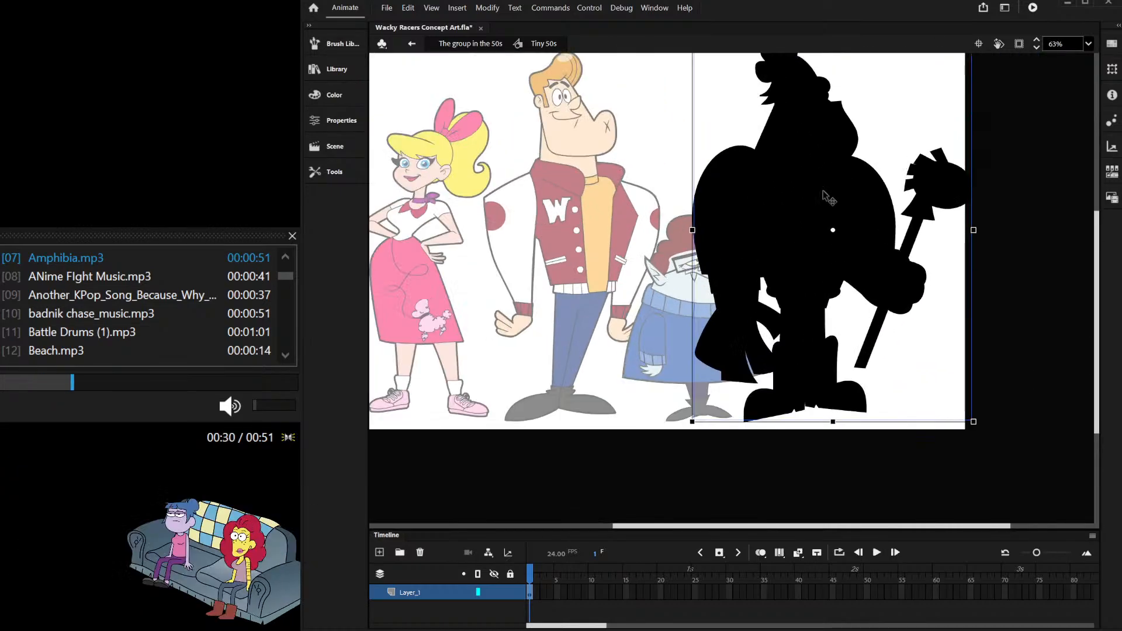
key(ctrl+b)
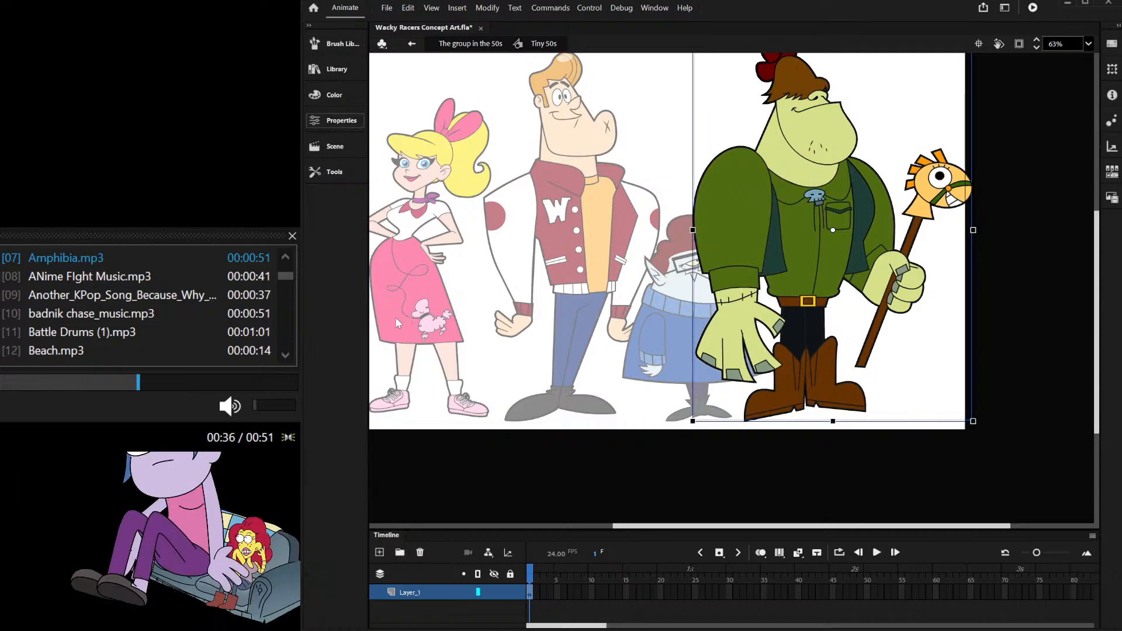
click(664, 144)
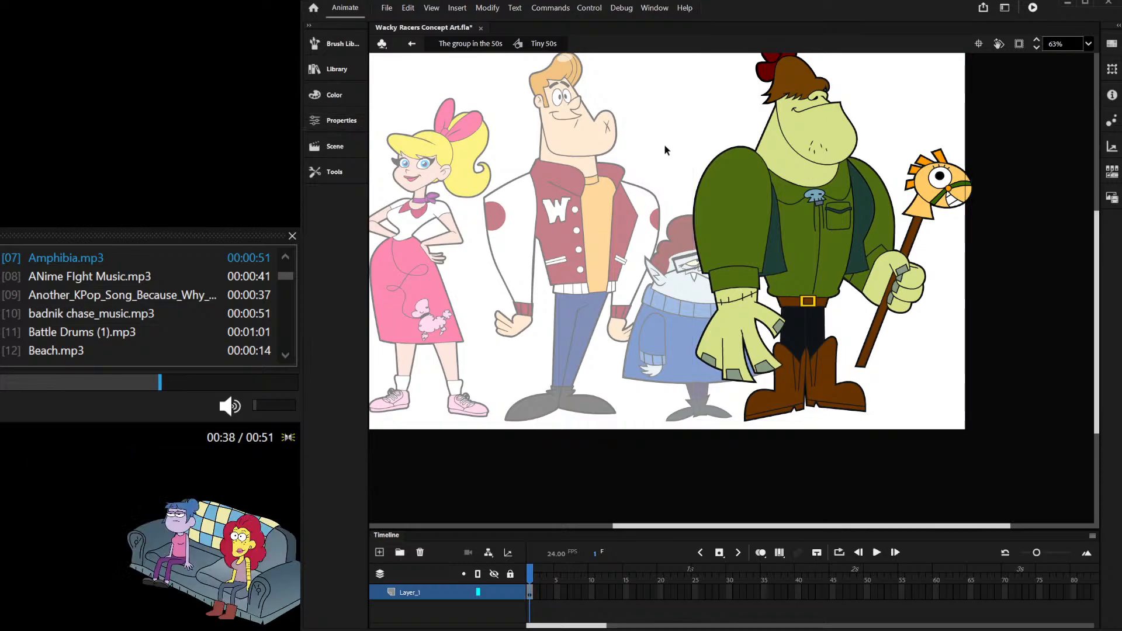
double_click(670, 109)
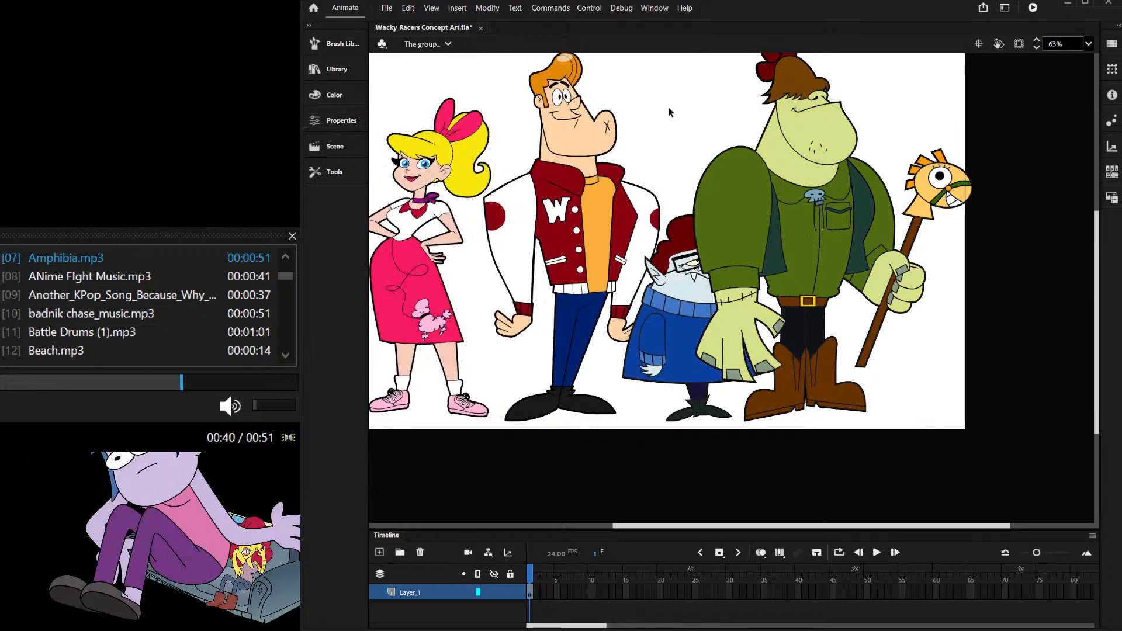
Step: Shift the black-haired woman, the blonde woman, the varsity jacket man and the short character slightly left to even out the lineup
scroll(673, 116, down, 2)
scroll(512, 120, up, 2)
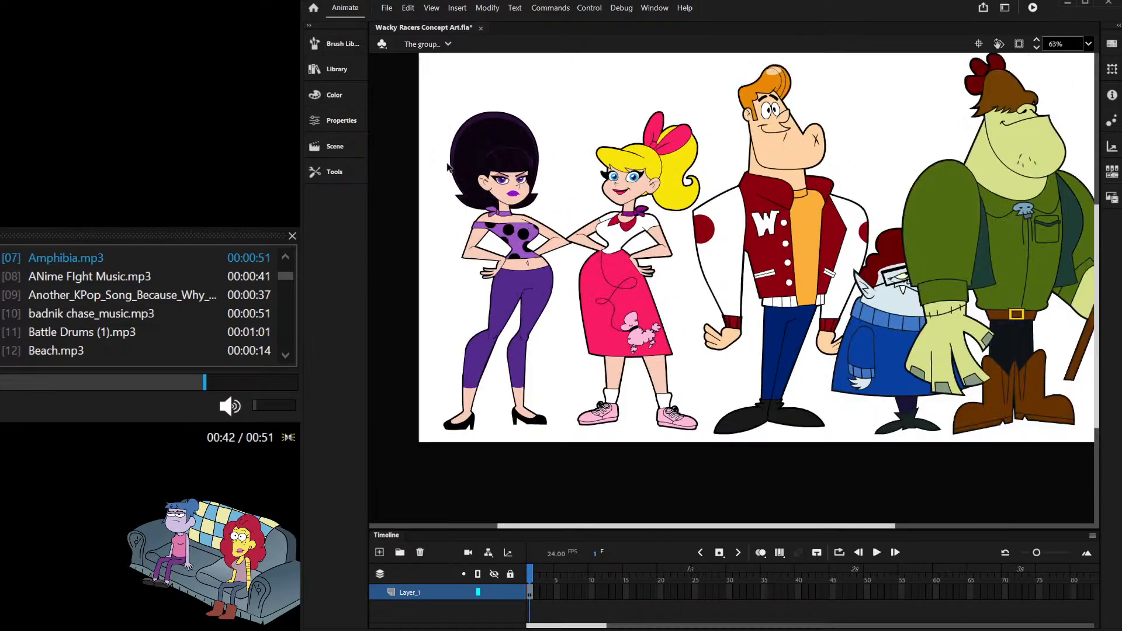
click(518, 248)
drag(518, 248, 503, 248)
drag(633, 275, 608, 271)
drag(752, 244, 725, 241)
scroll(734, 248, down, 2)
scroll(890, 283, up, 2)
drag(816, 294, 792, 294)
scroll(792, 294, down, 2)
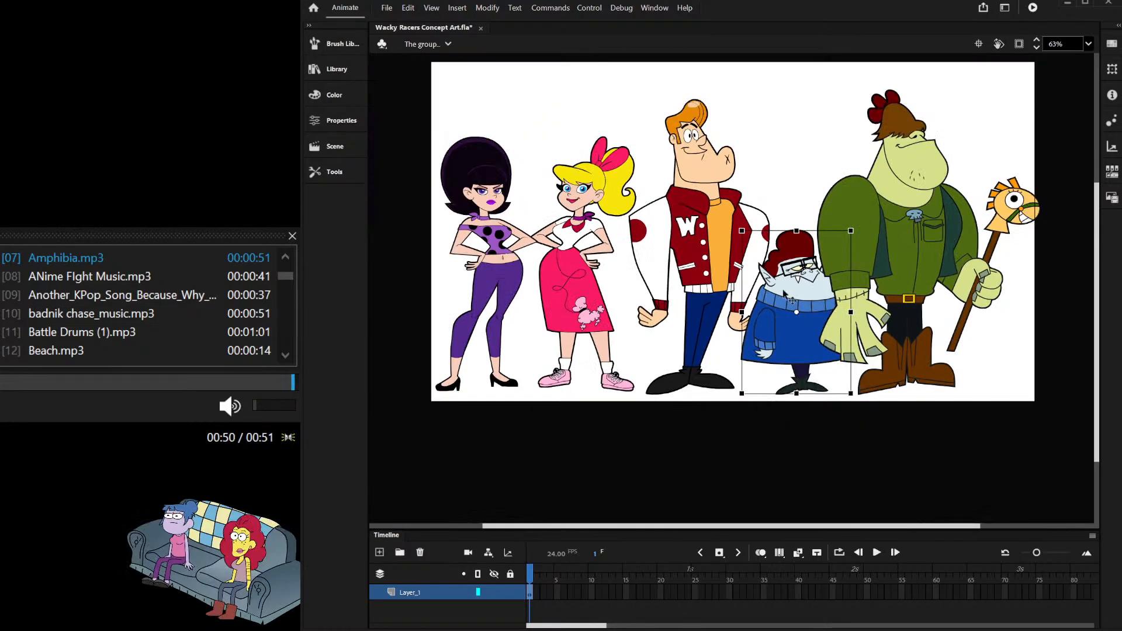
Step: Send the big green character behind the short one and save the file
click(877, 231)
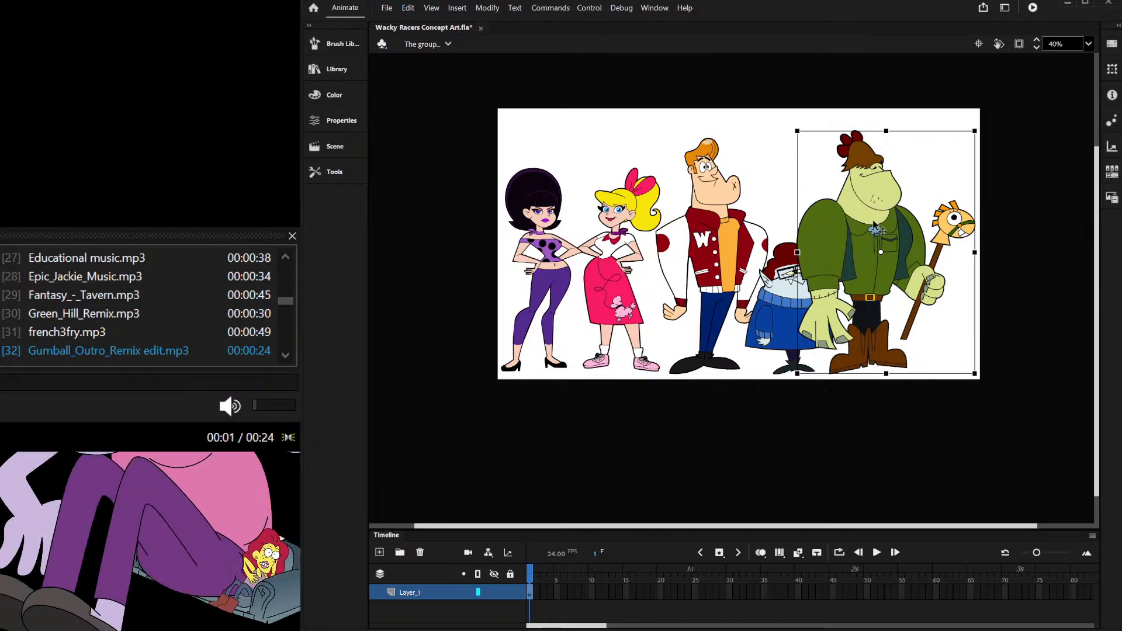
key(ctrl+Down)
click(731, 125)
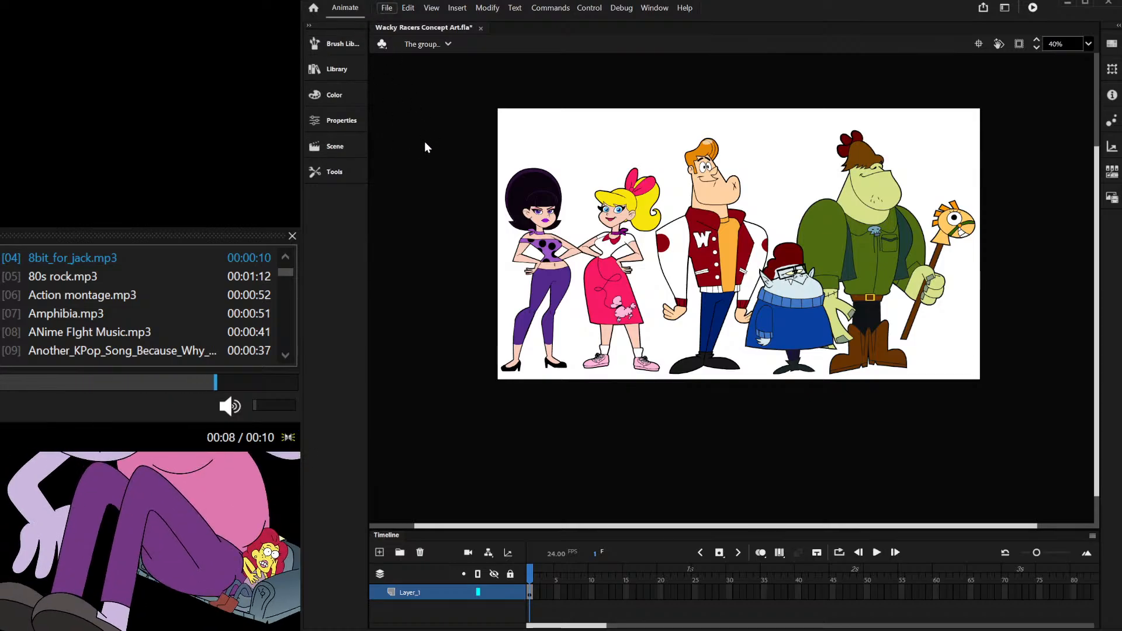
key(ctrl+s)
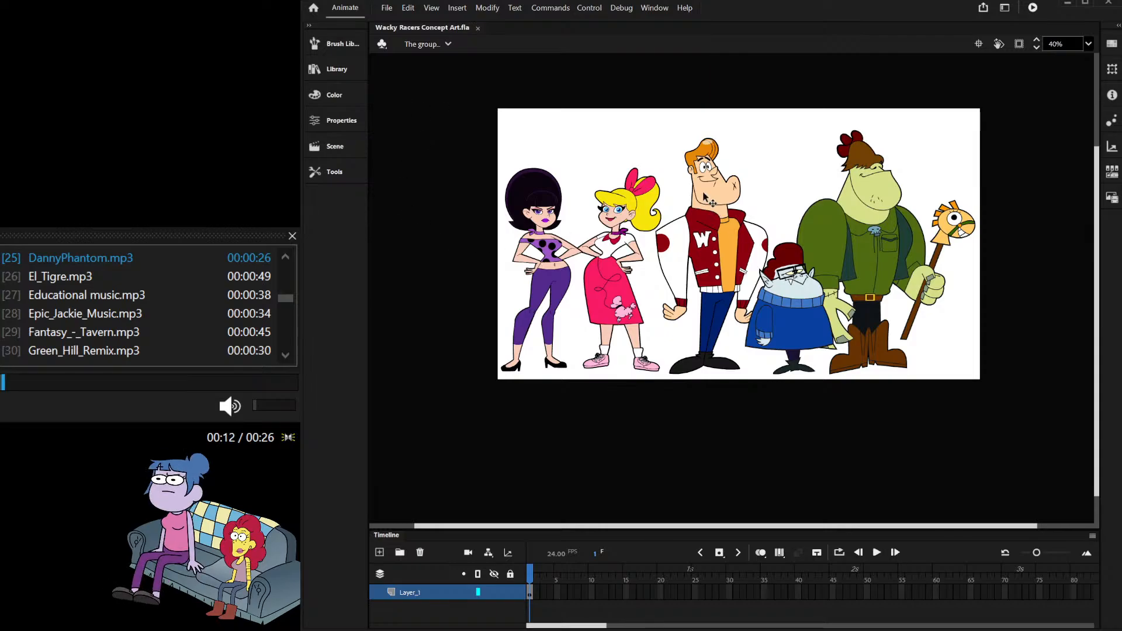
scroll(701, 187, up, 1)
scroll(699, 142, up, 1)
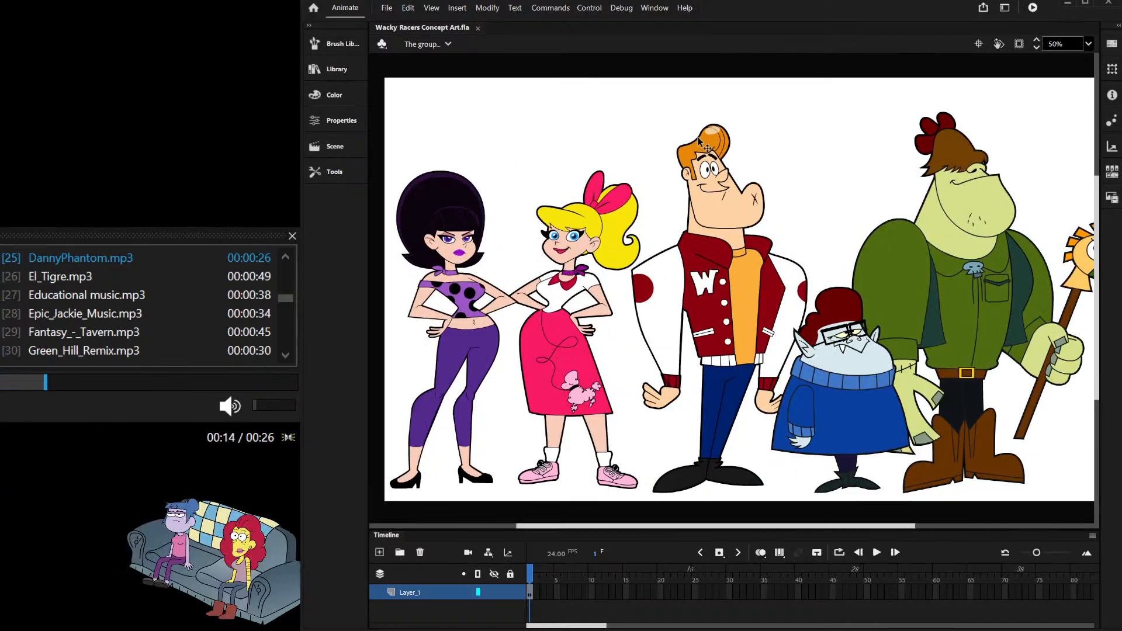